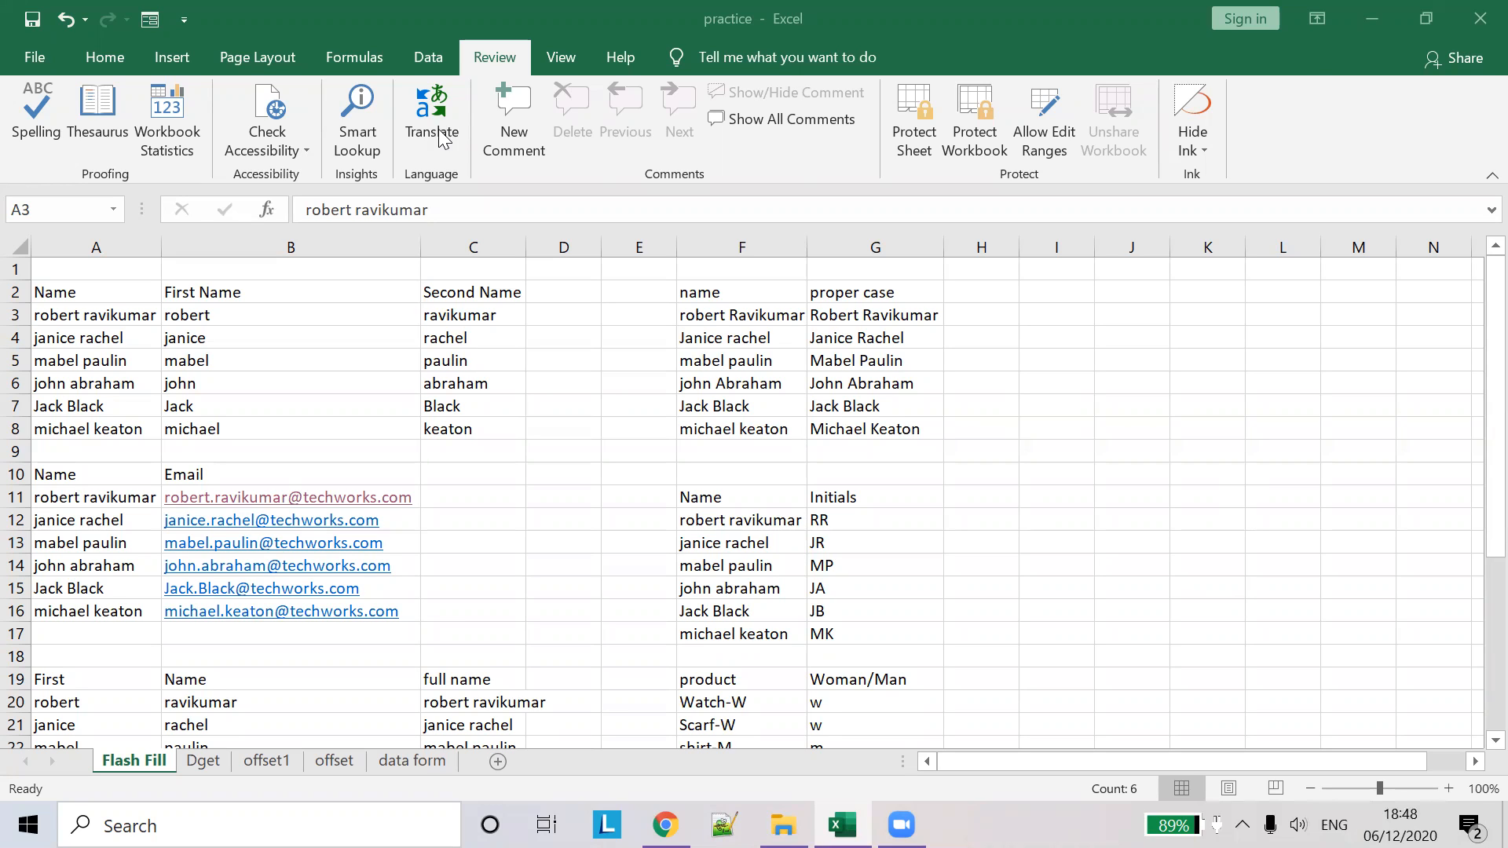
- Enter 1, 2 and 3 in cells I3 to I5
click(1081, 313)
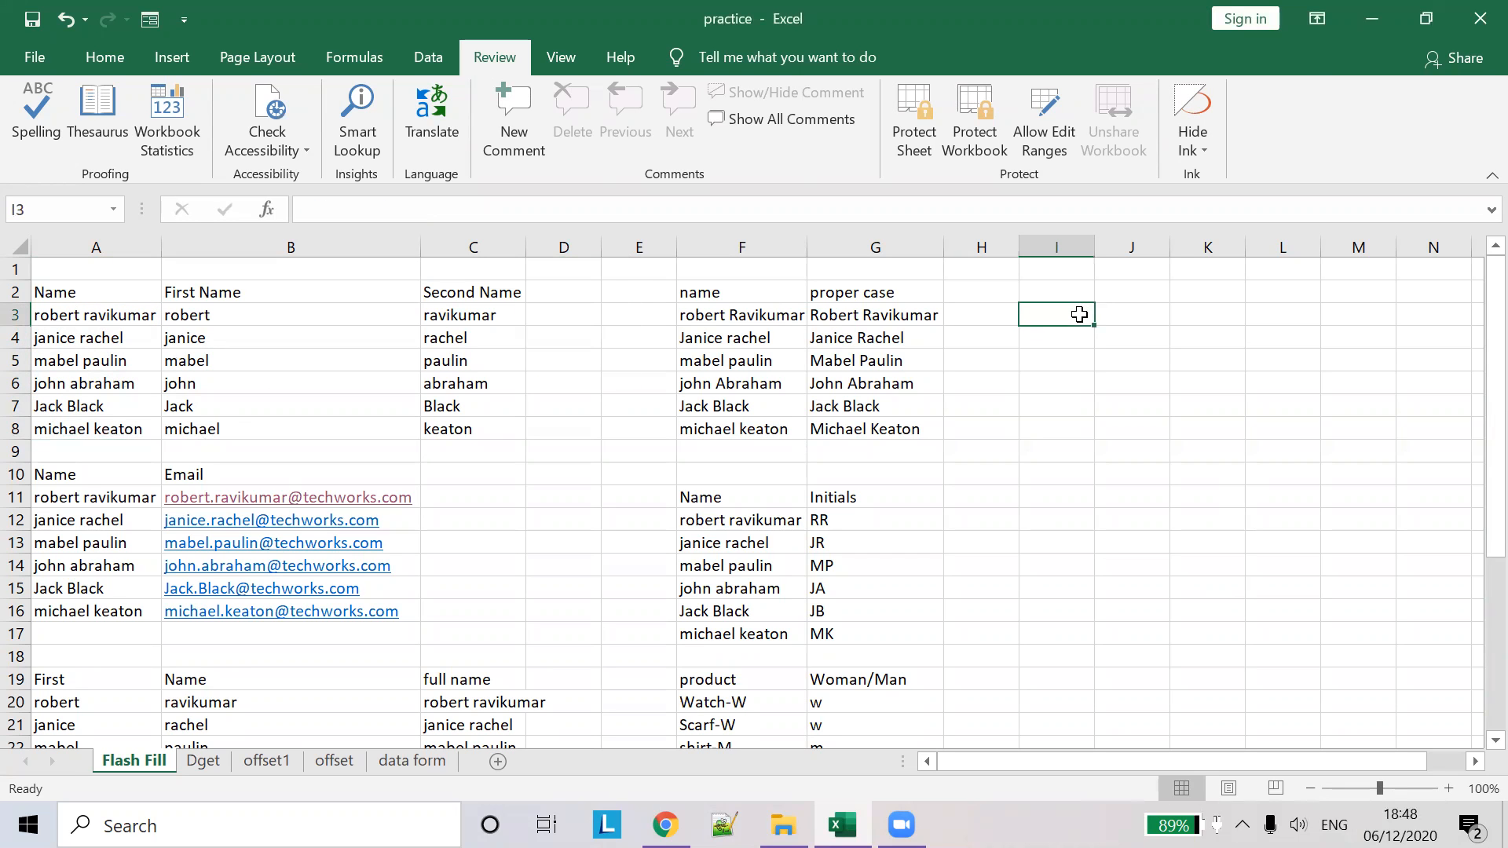
text(1)
key(Return)
text(2)
key(Return)
text(3)
click(1128, 337)
- Extend the series down to I9 so it runs from 1 to 7
click(1074, 314)
double_click(1075, 314)
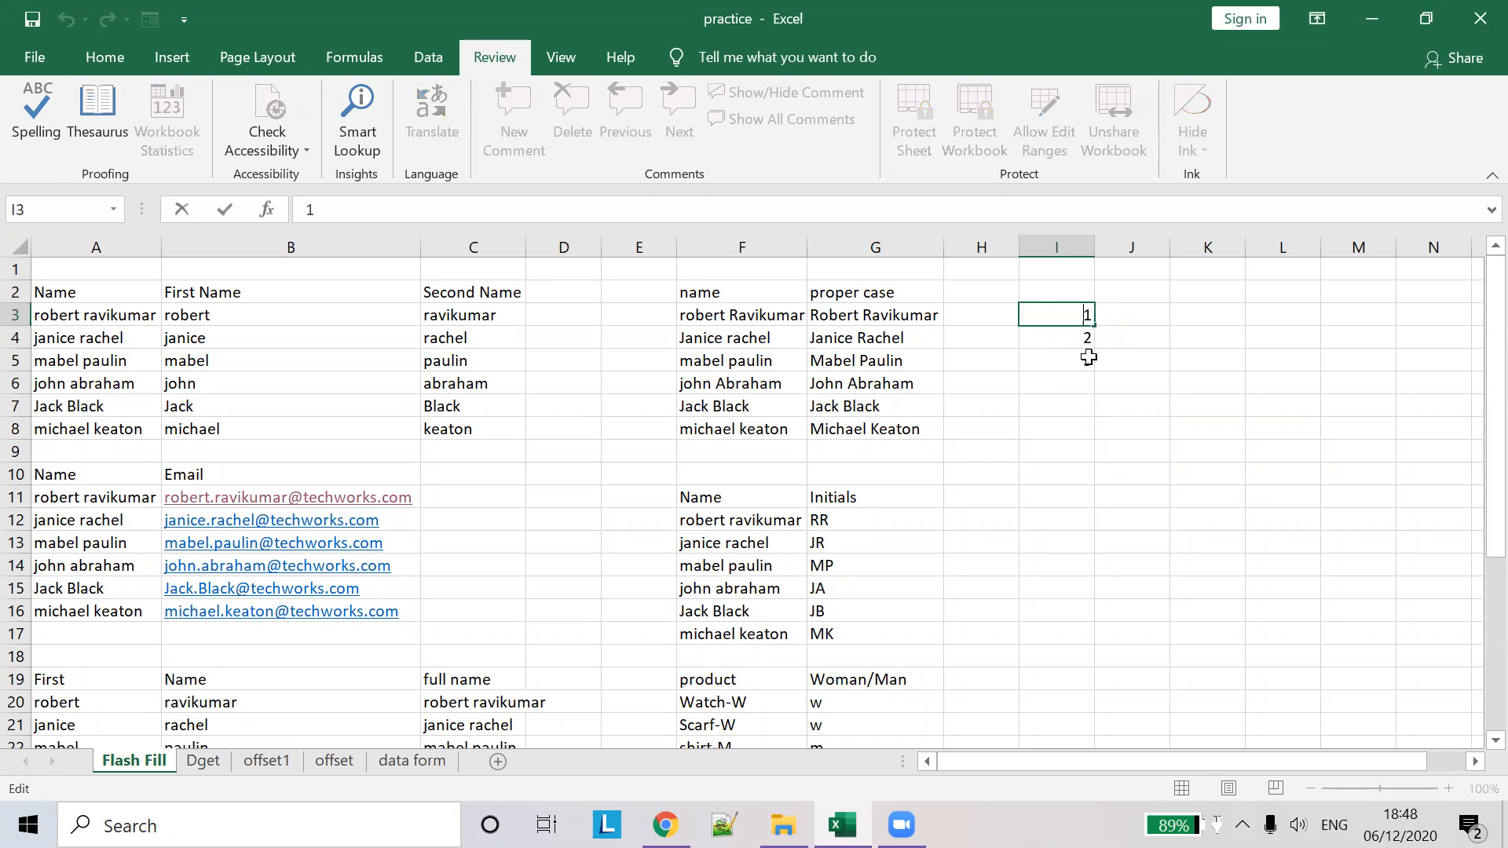
click(1135, 329)
click(1080, 316)
drag(1091, 340, 1098, 462)
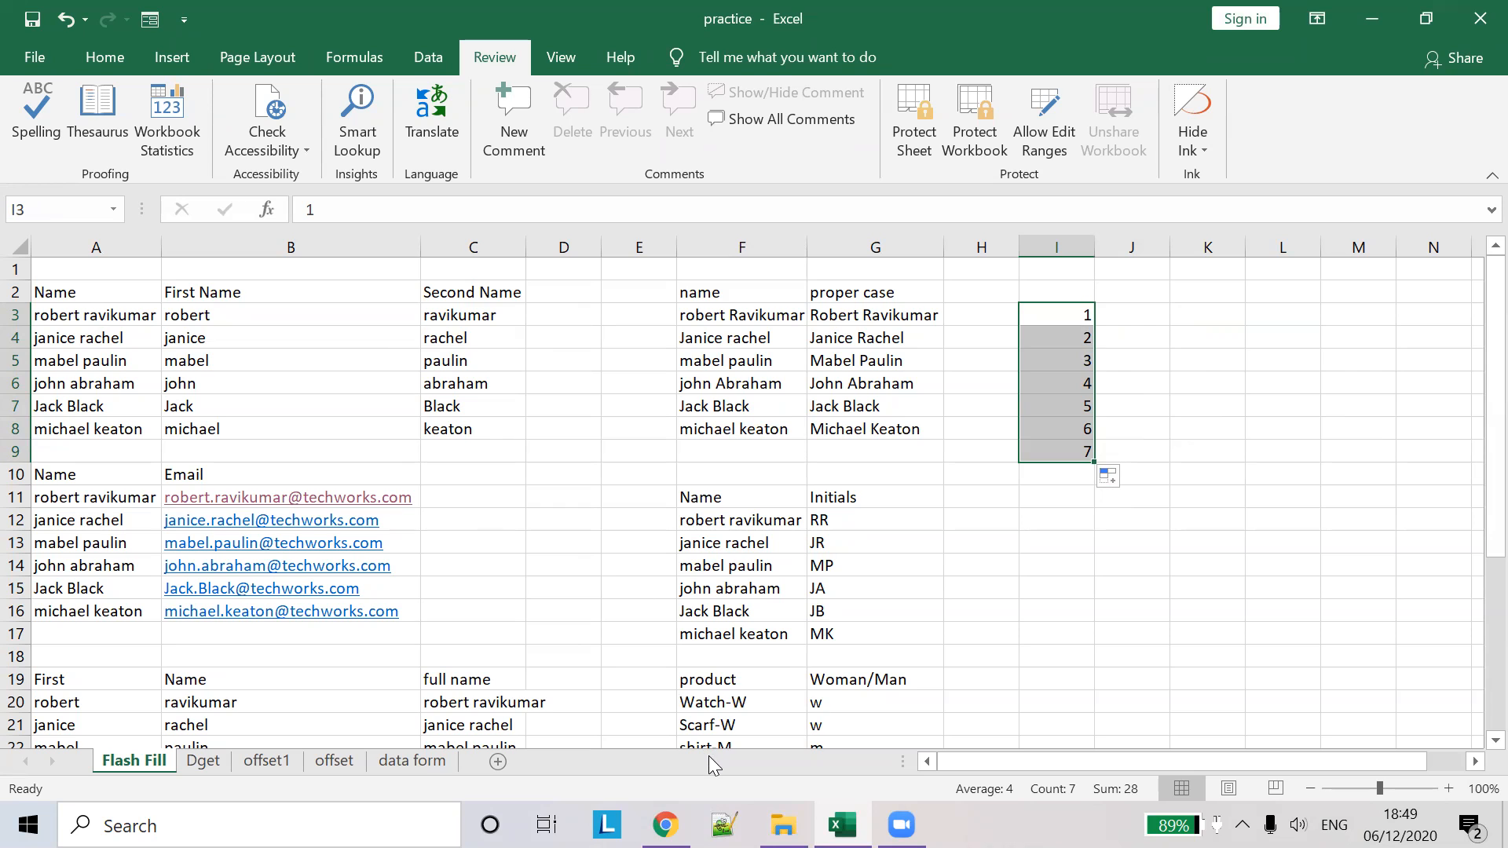
- Create a new Excel worksheet named training in the 6th Dec folder
mouse_move(783, 825)
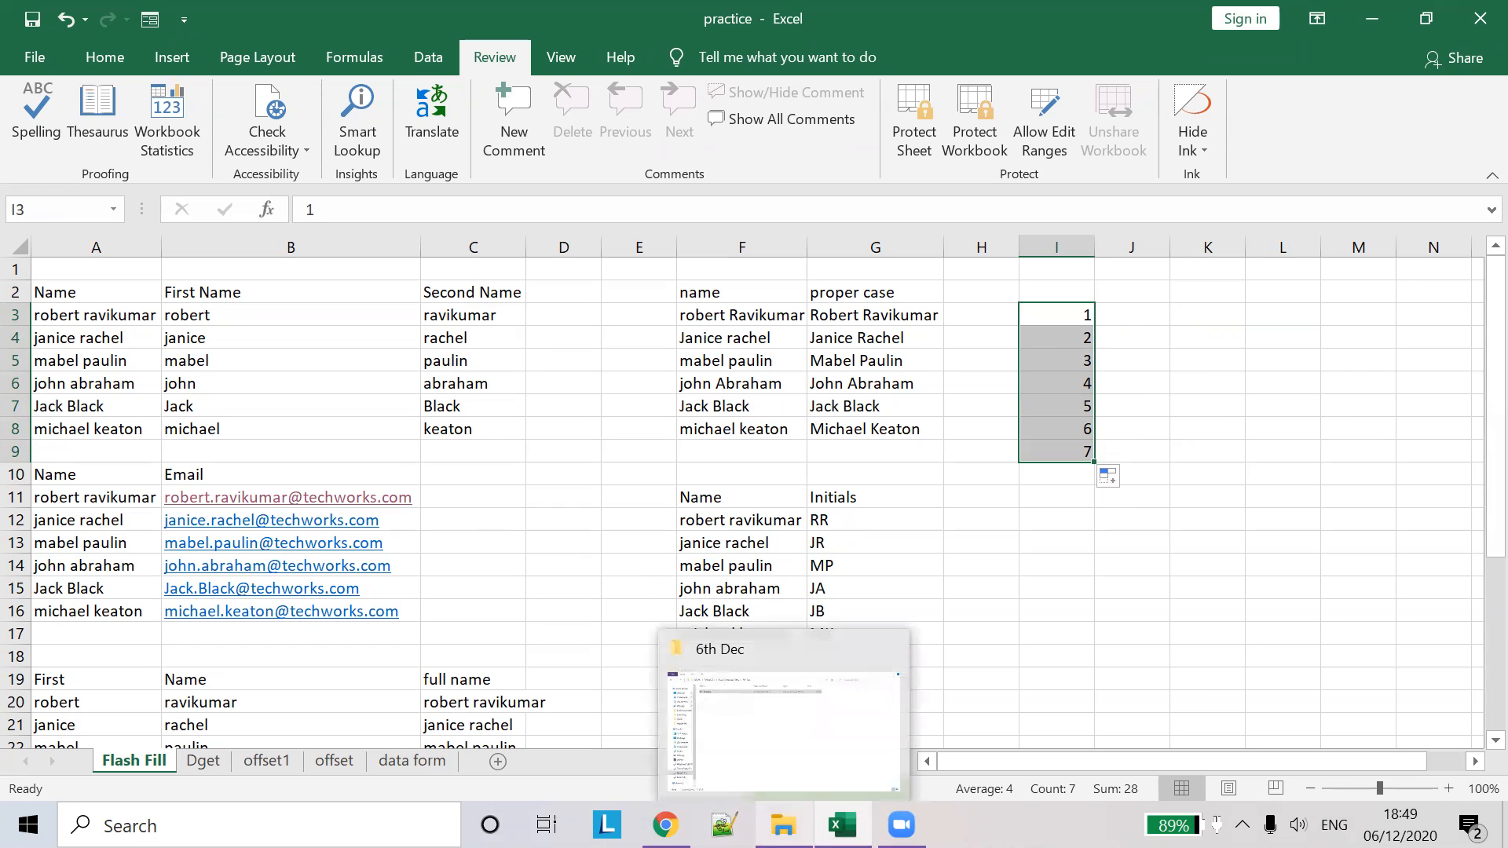
click(783, 730)
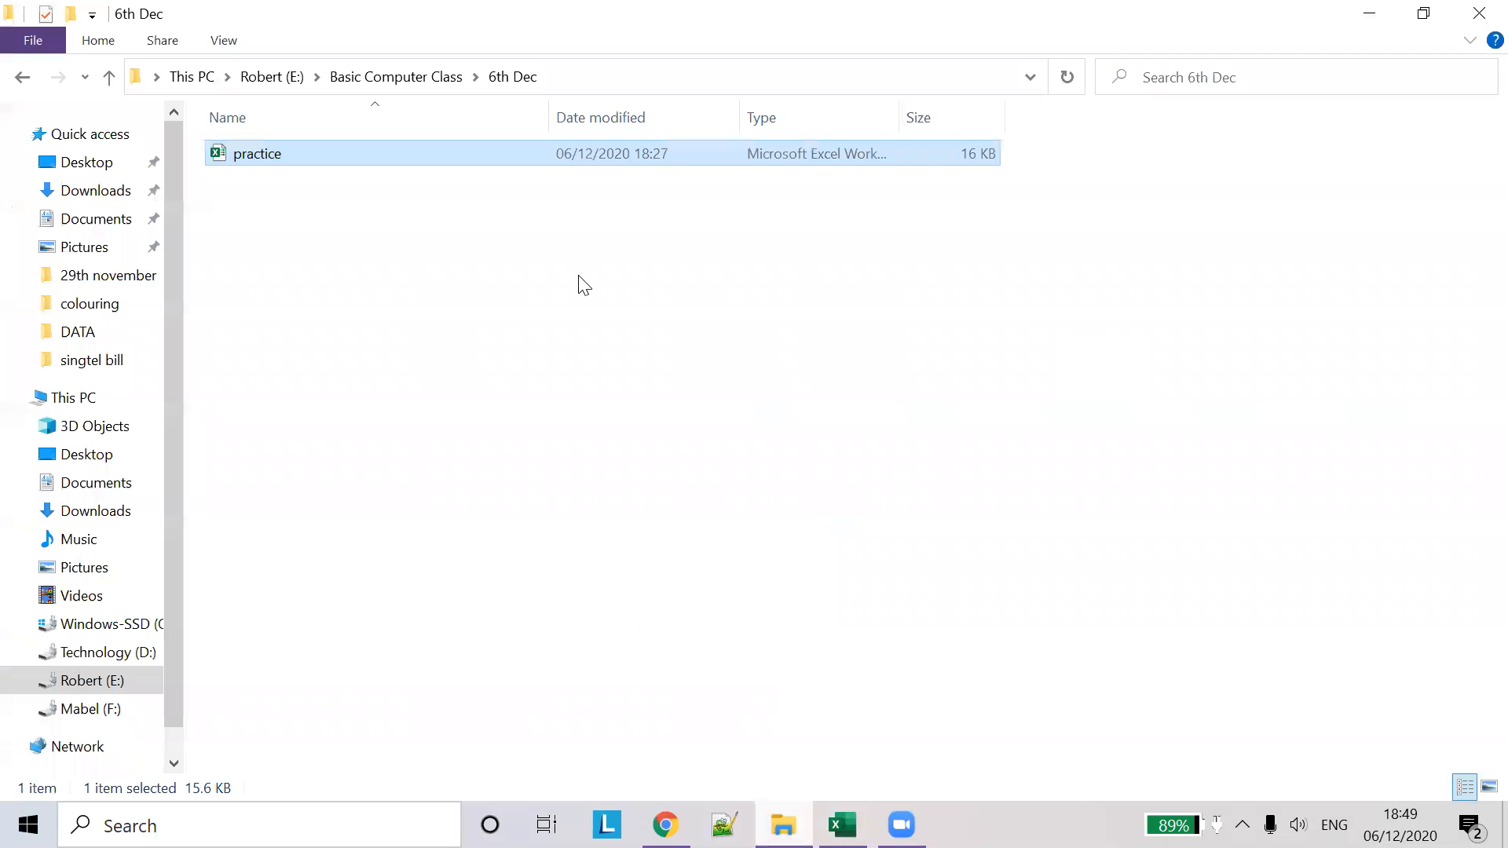
right_click(329, 284)
mouse_move(476, 573)
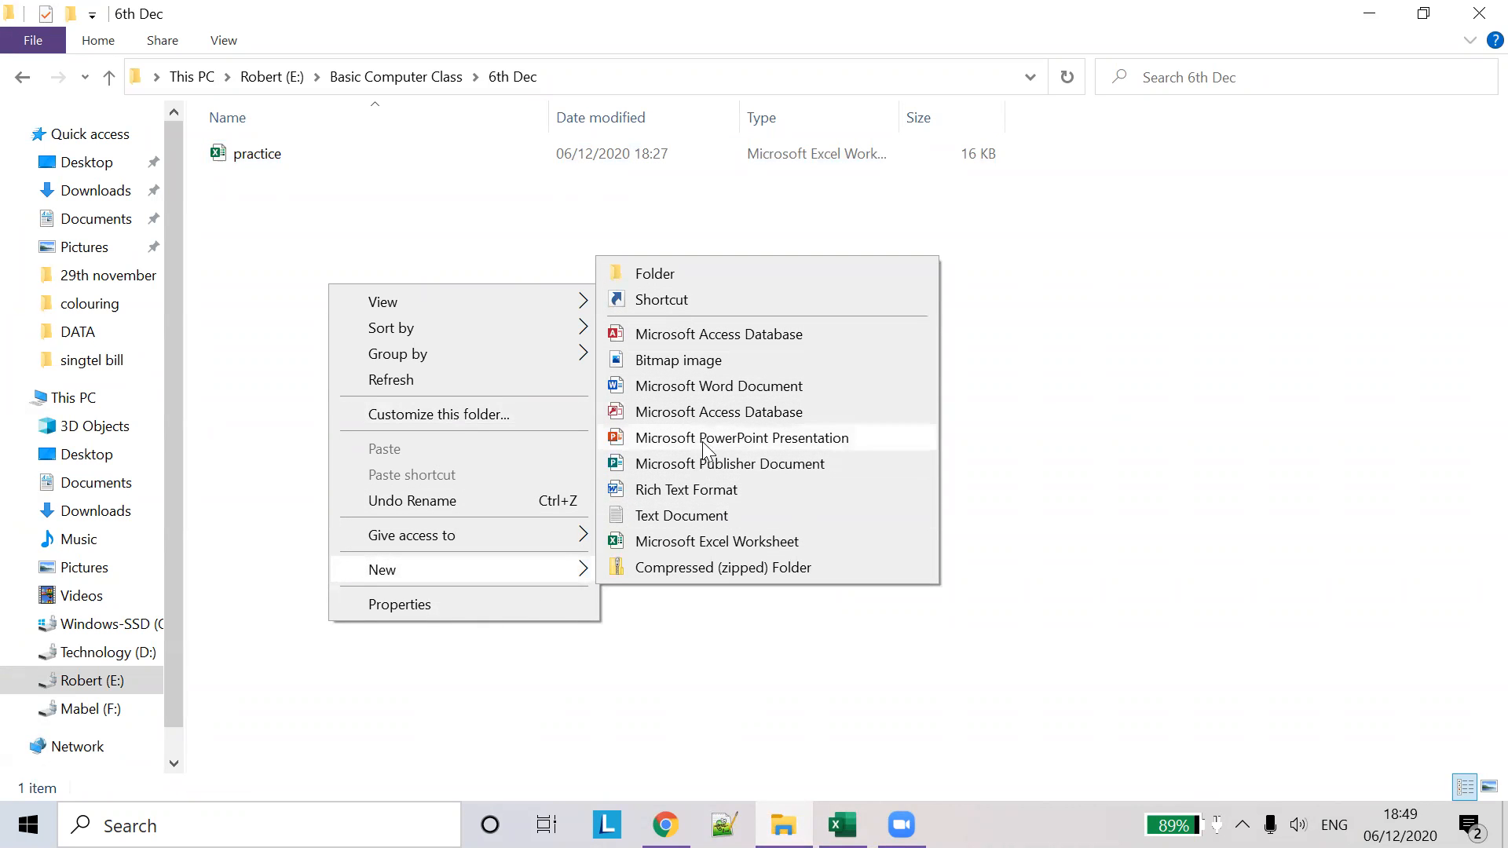
click(753, 546)
text(training)
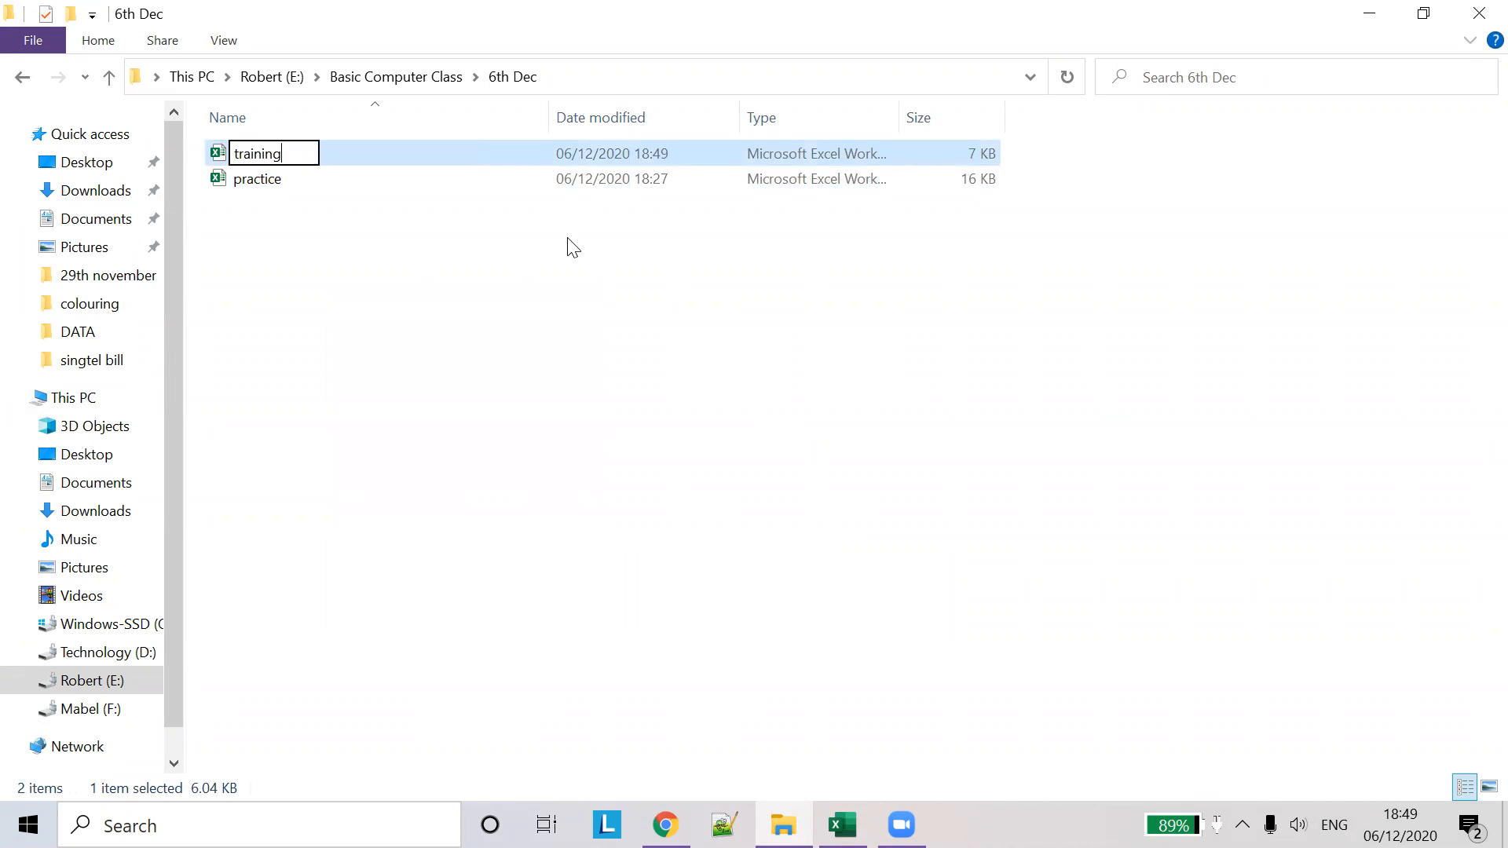
key(Return)
key(Return)
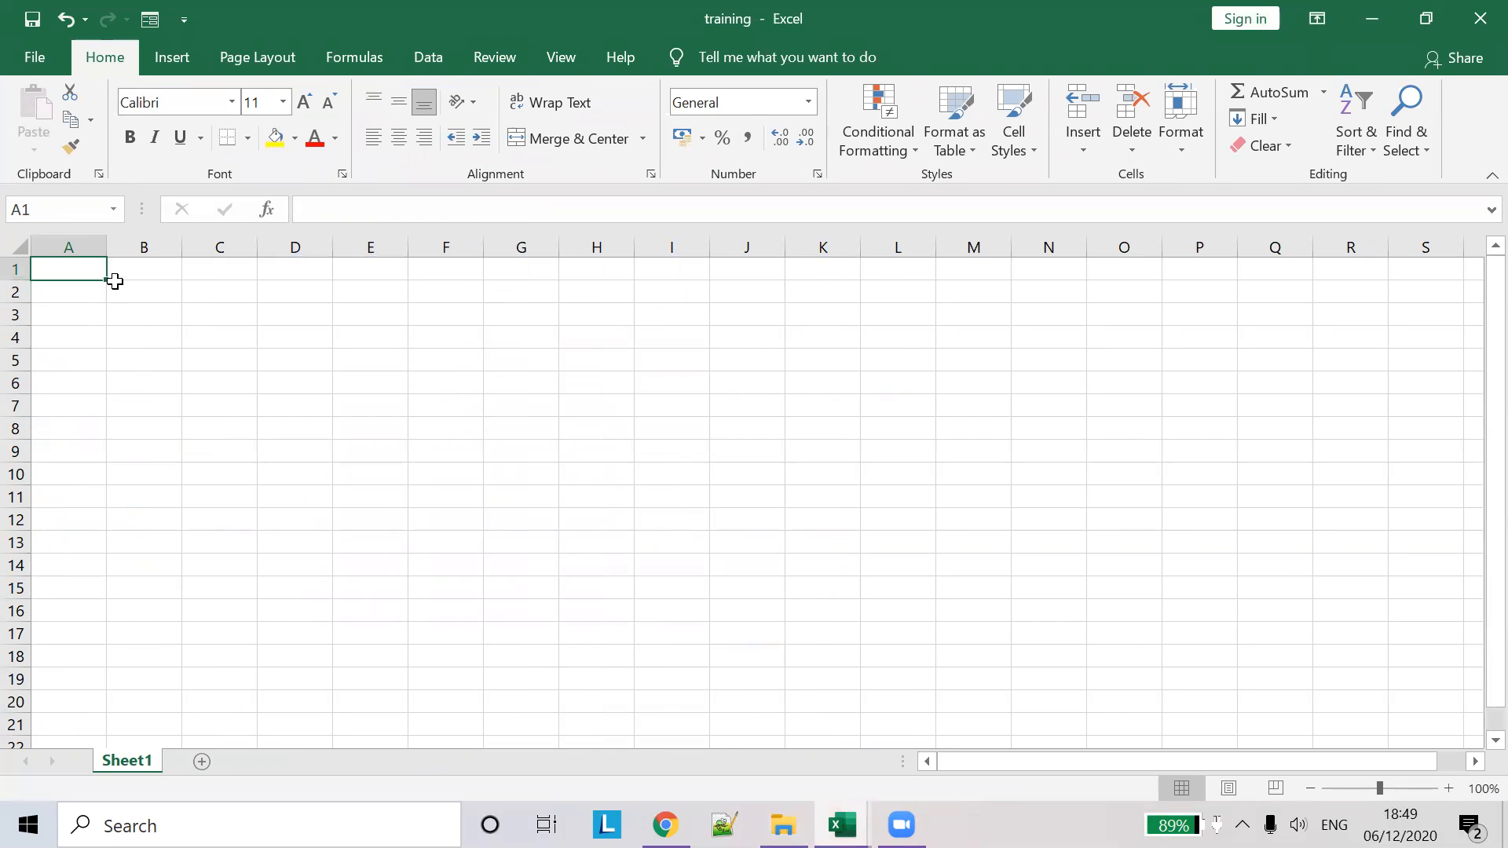
- Enter headings Full Name, First and last in A1:C1 and autofit column A
text(Full Name)
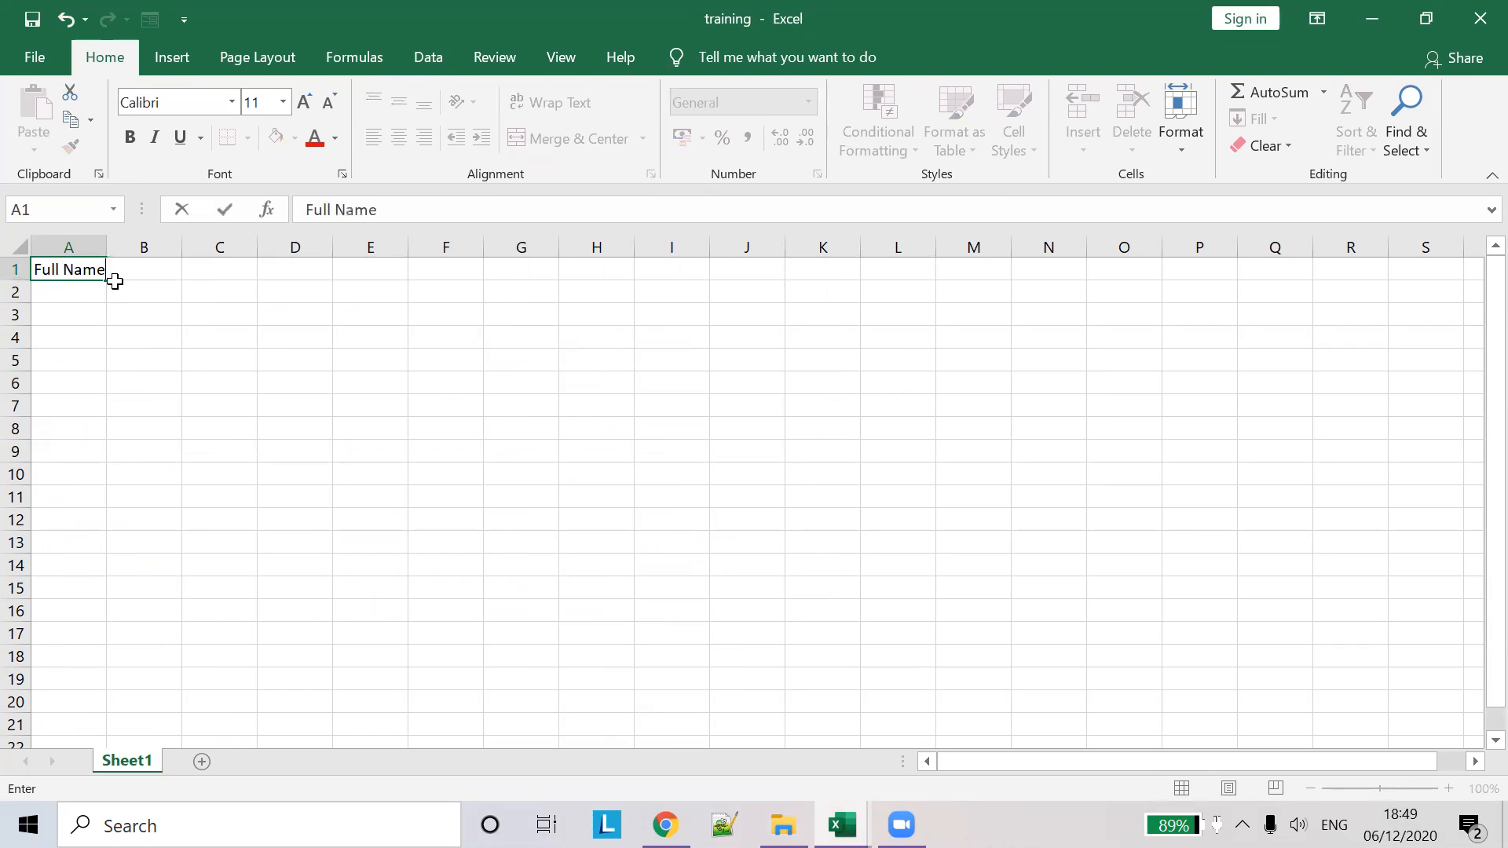
key(Tab)
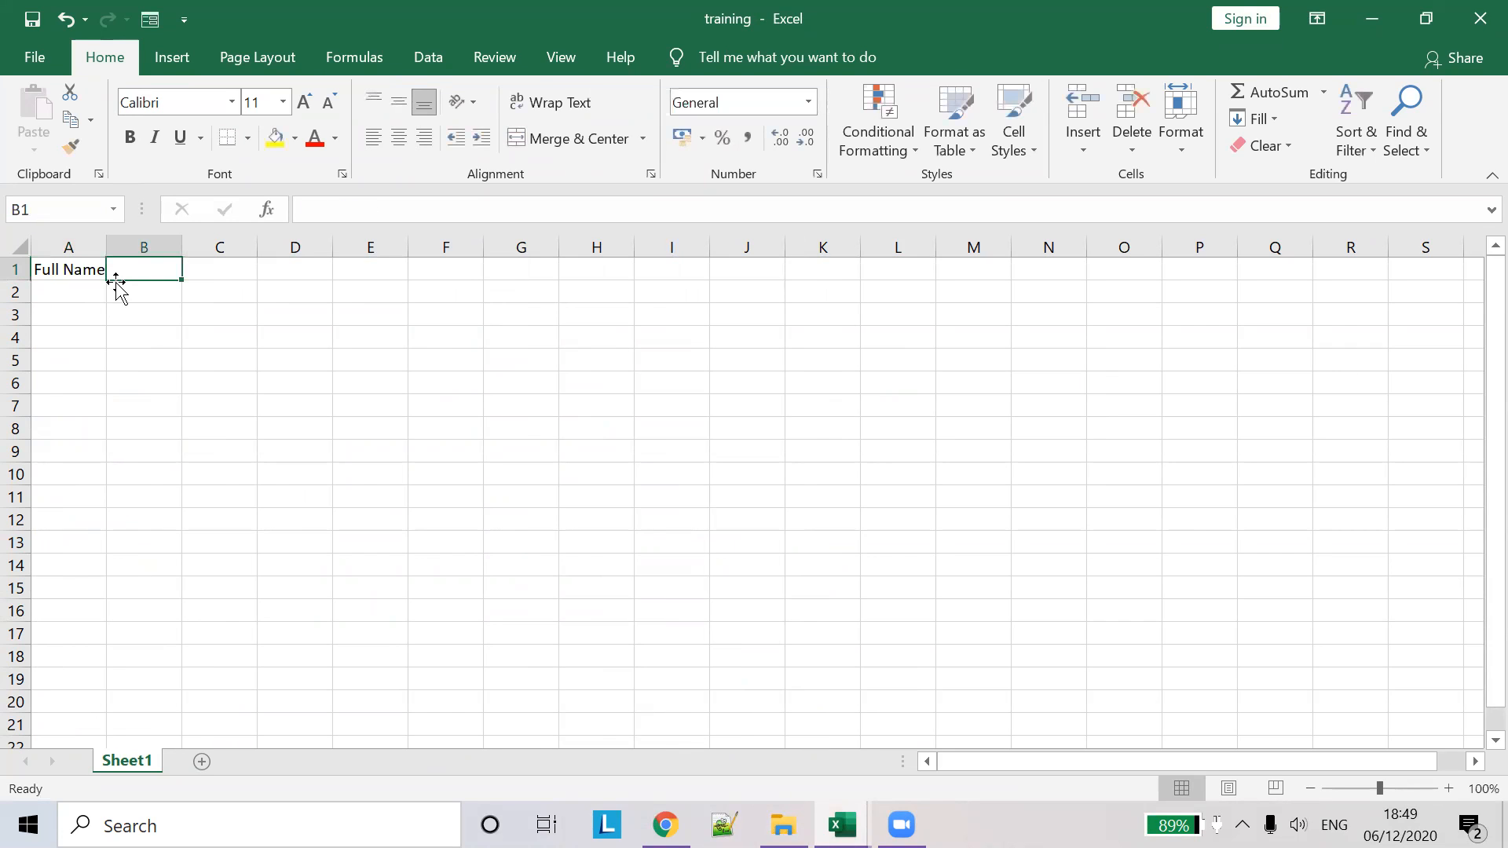
text(First)
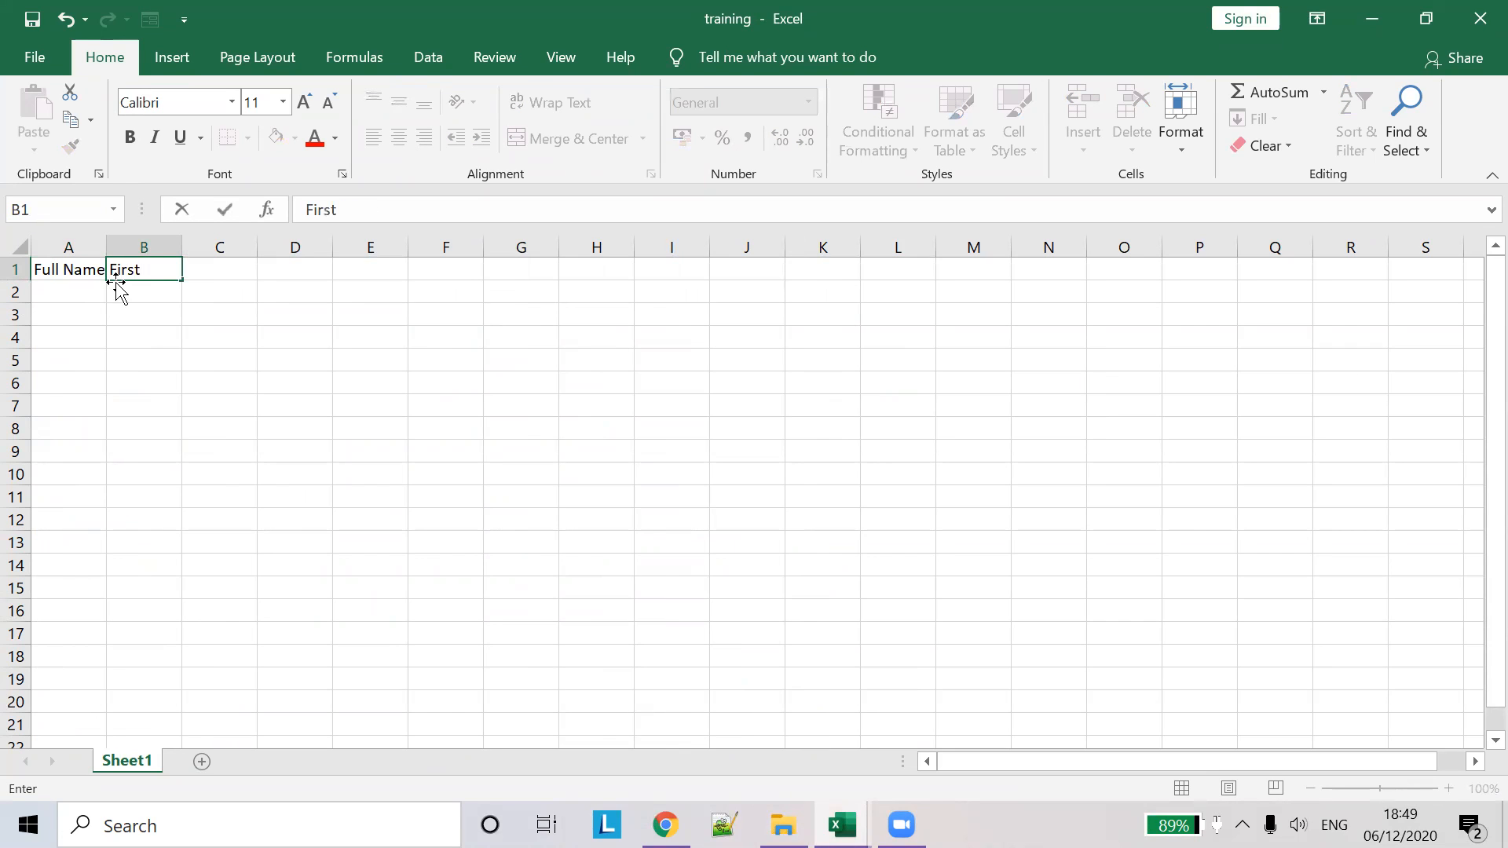
key(Tab)
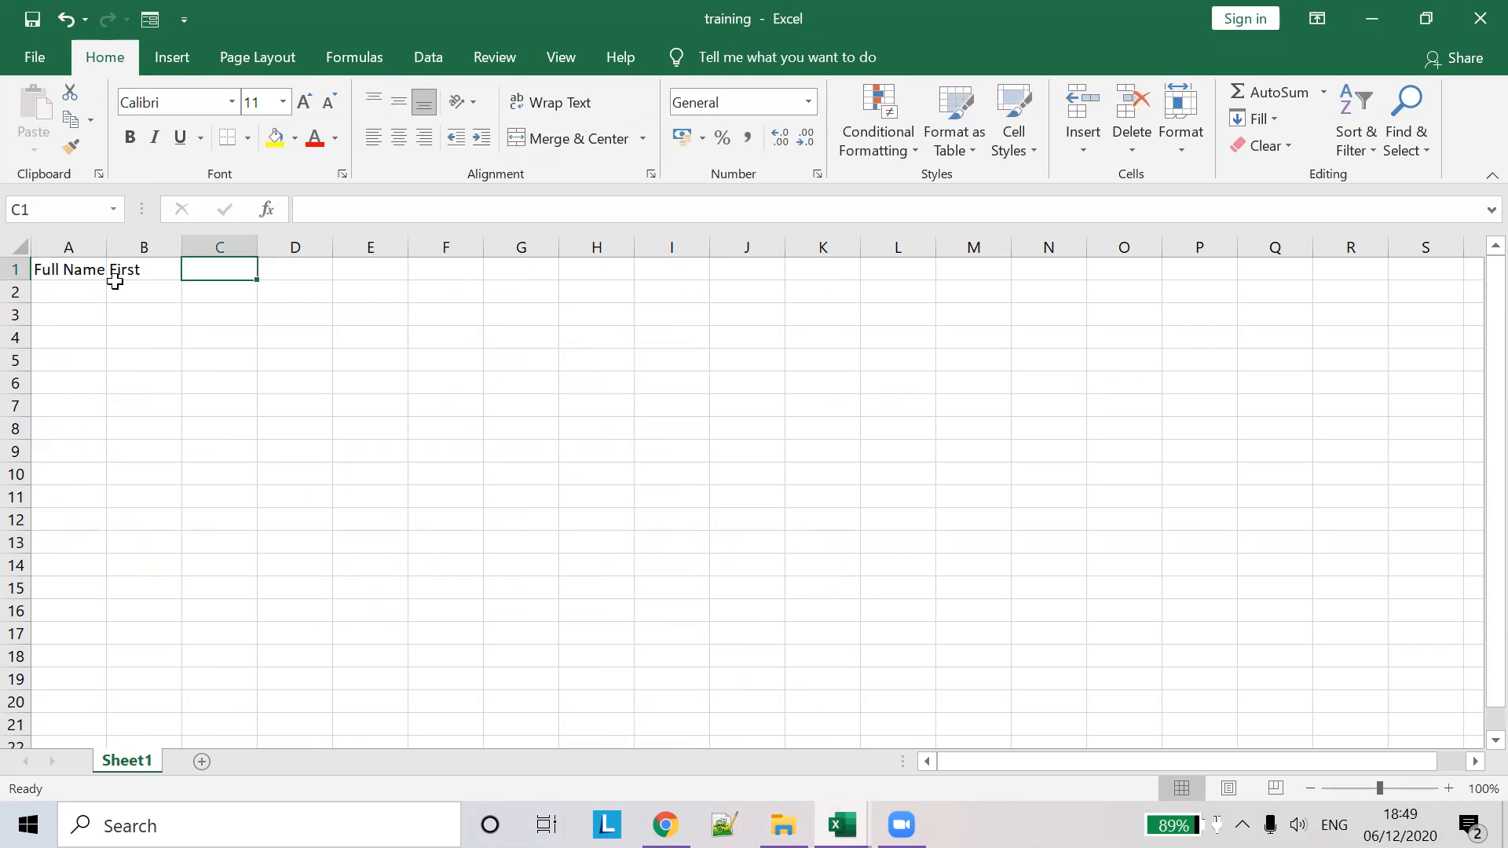
text(last)
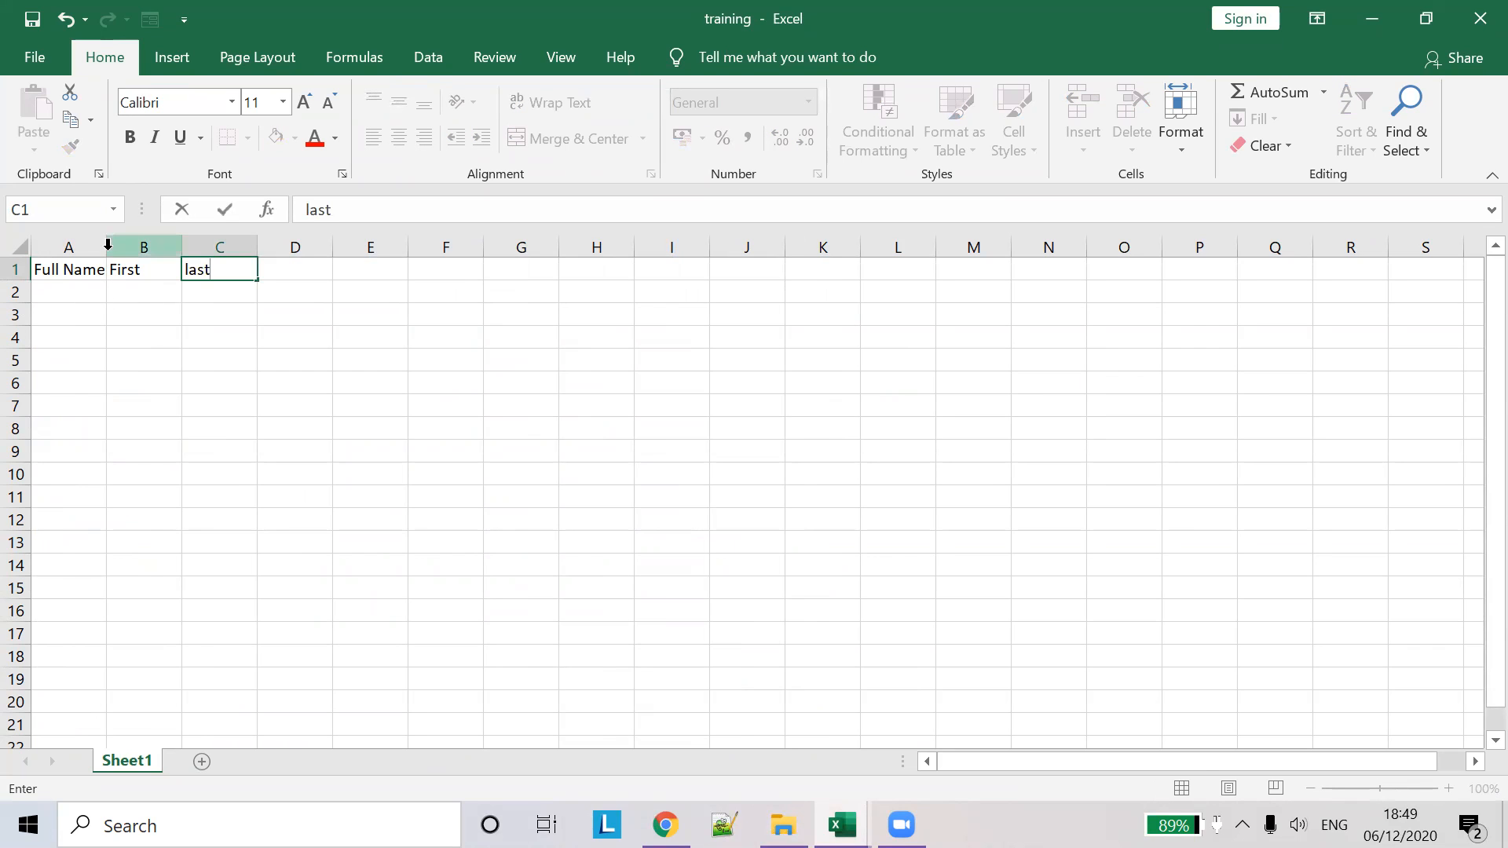
double_click(107, 249)
click(96, 288)
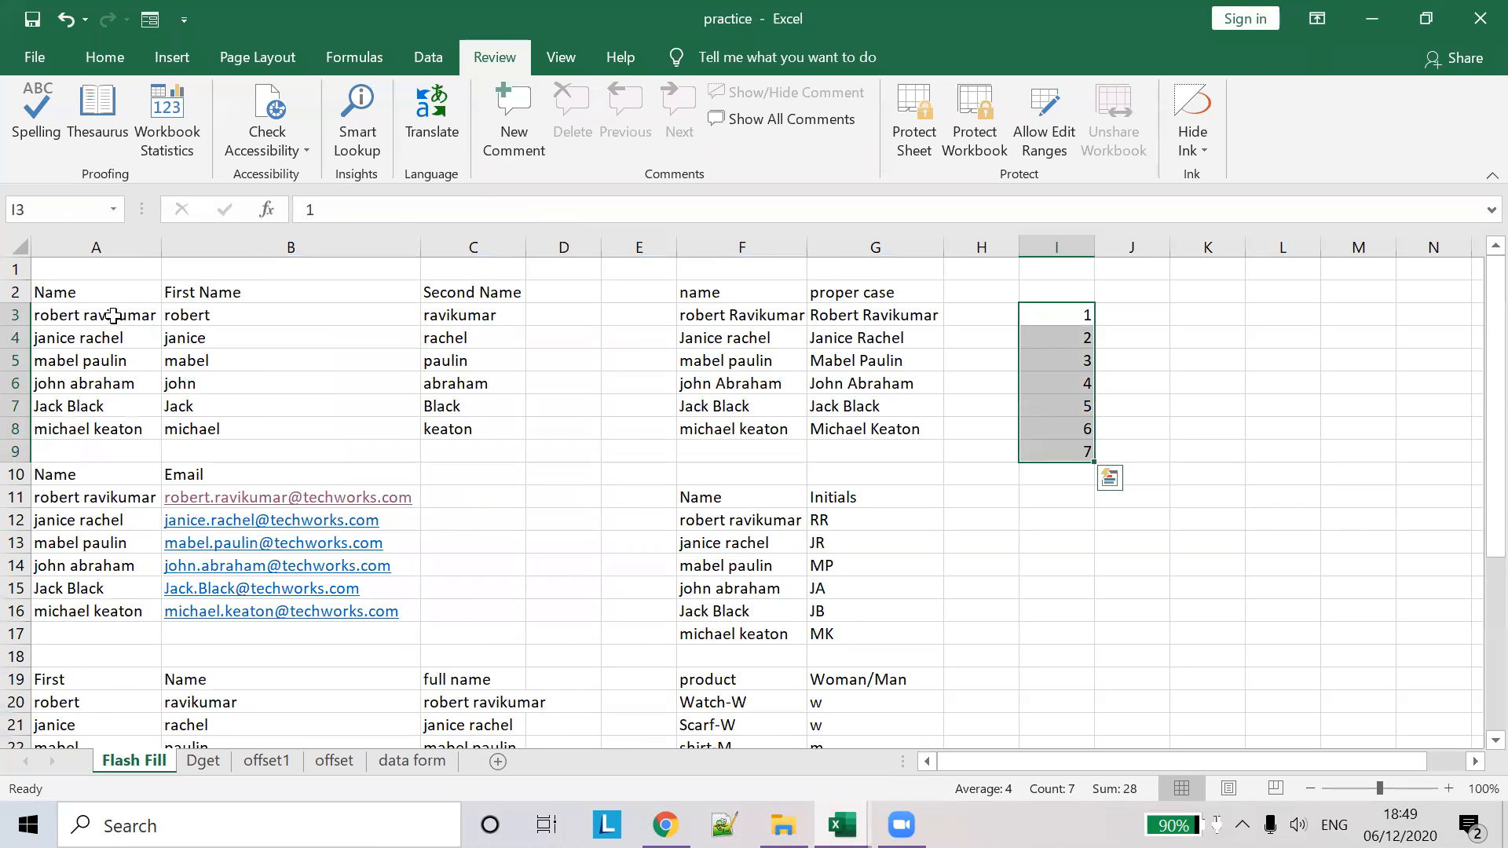
- Copy the six full names from practice into A2:A7 of training and autofit column A
drag(113, 314, 64, 430)
key(ctrl+c)
key(alt+Tab)
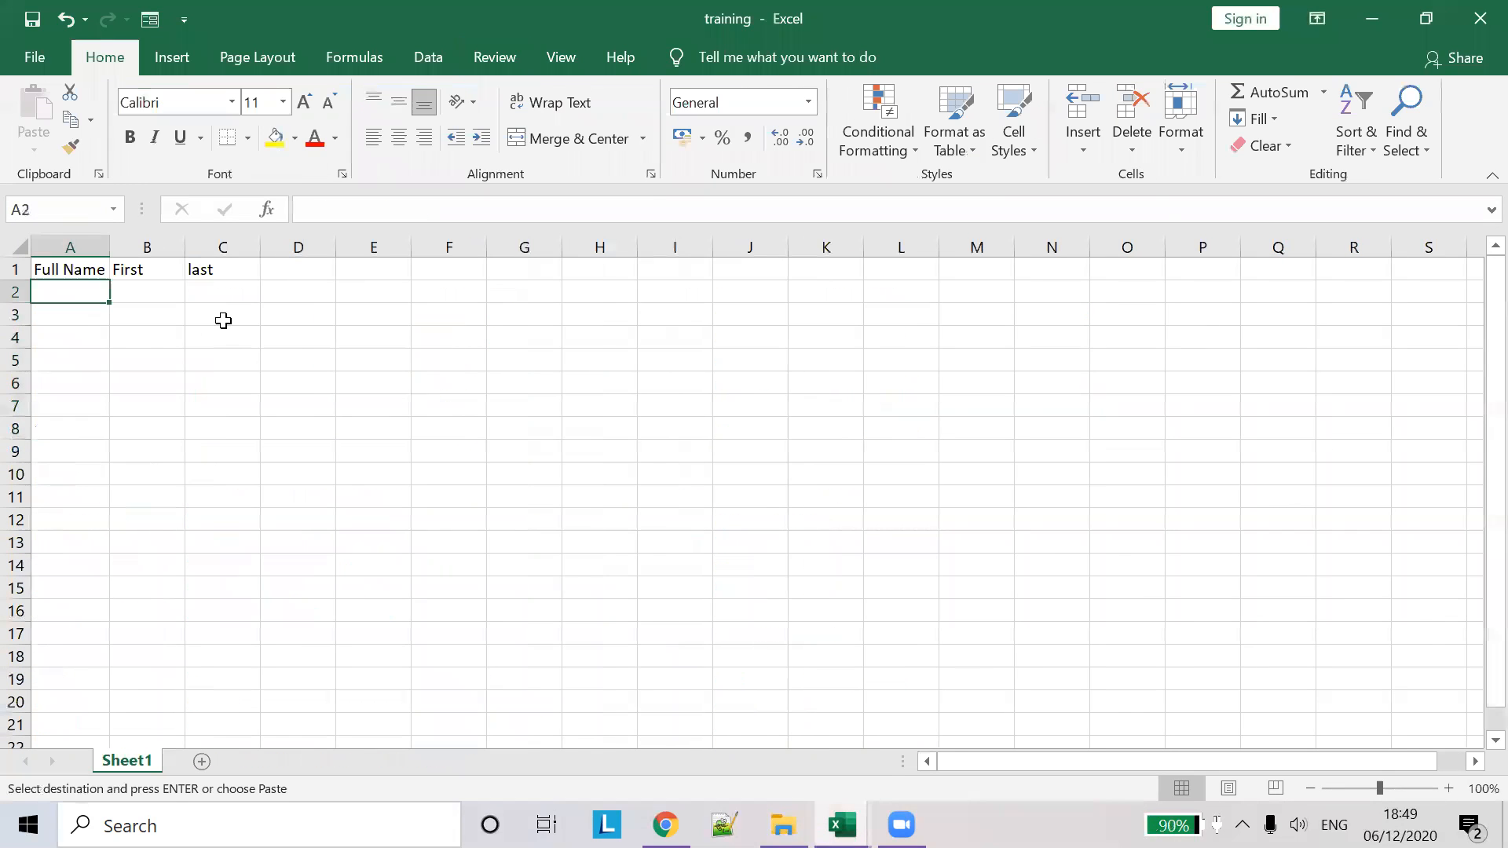
key(ctrl+v)
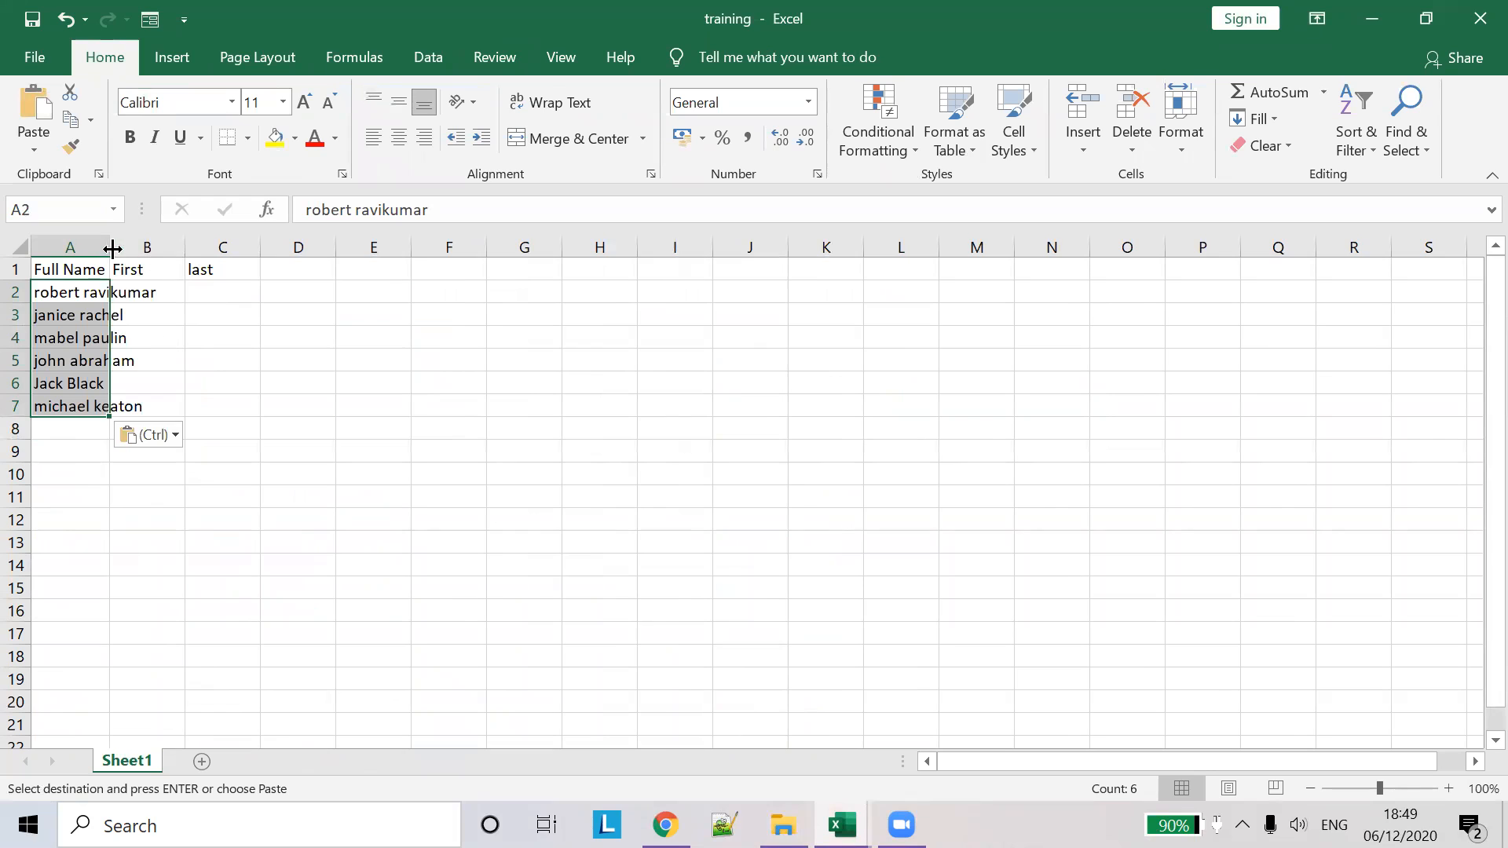
double_click(109, 246)
- Rename the B1 and C1 headings to First name and last name, widening column B
click(217, 302)
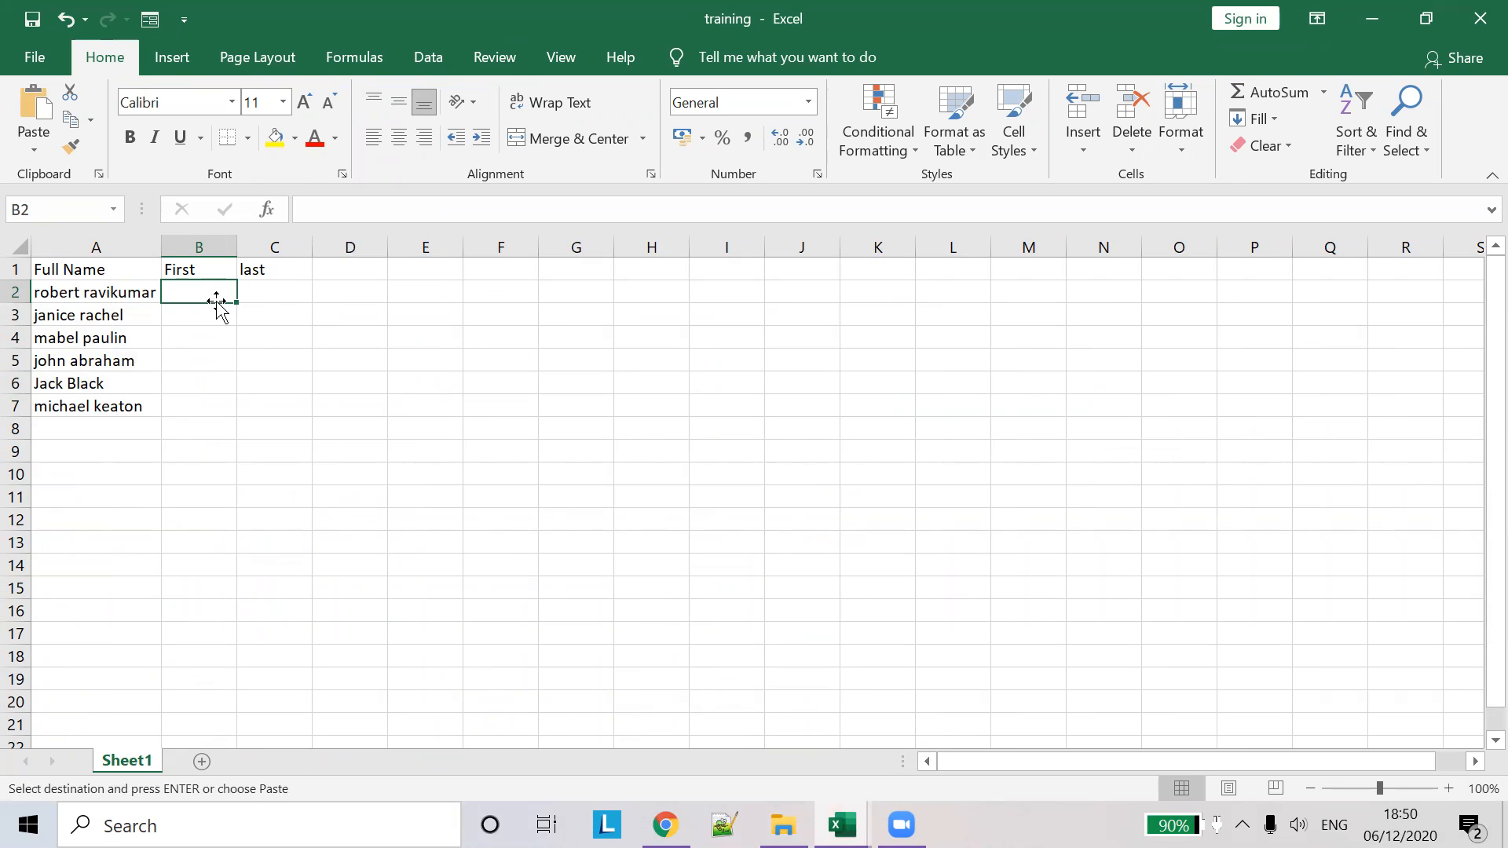
click(200, 269)
click(368, 212)
text(name)
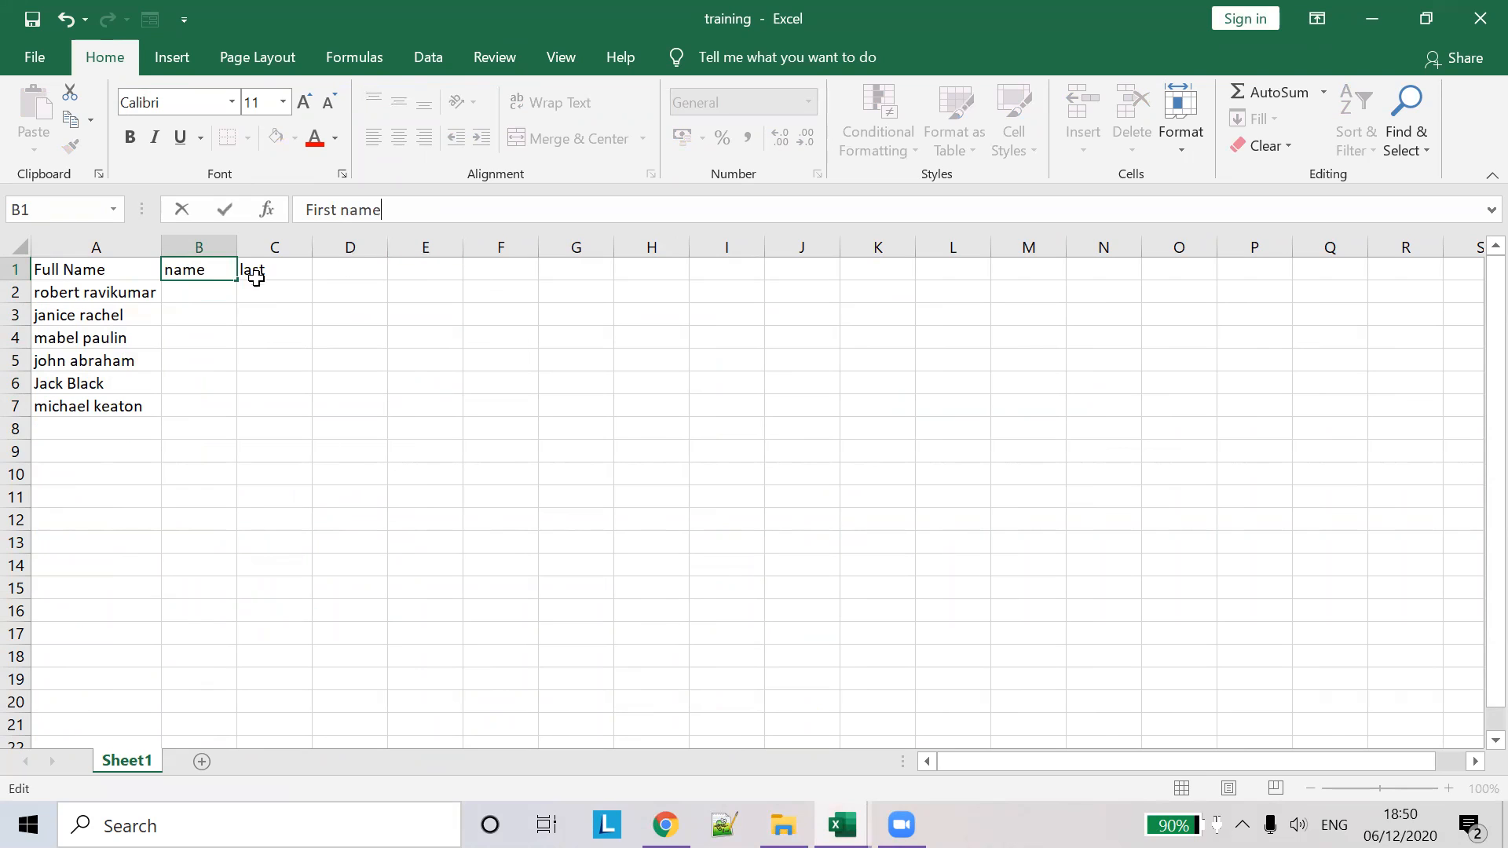
click(259, 273)
click(388, 209)
text(name)
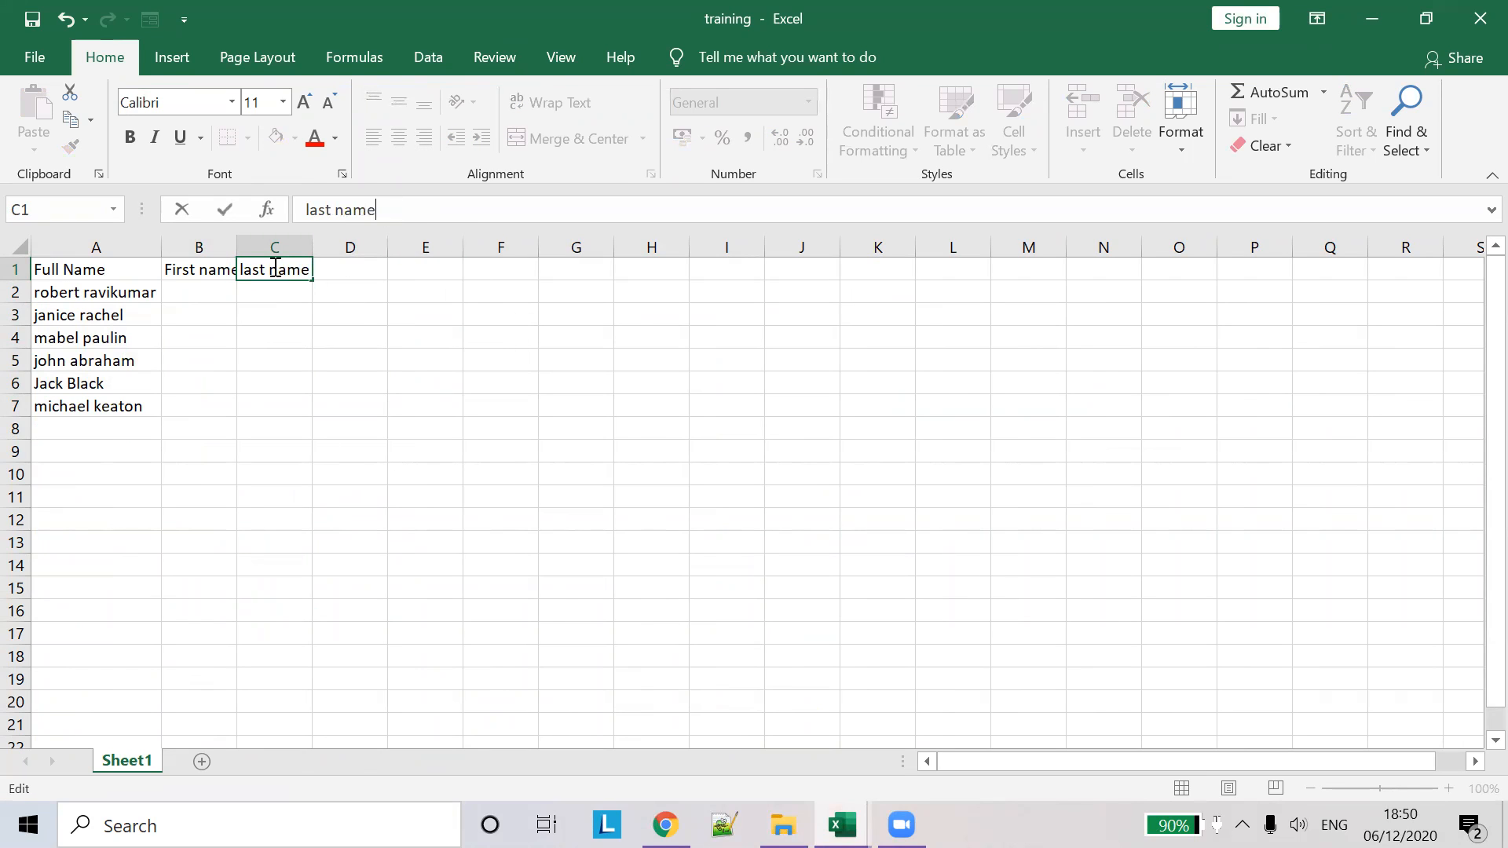
double_click(237, 245)
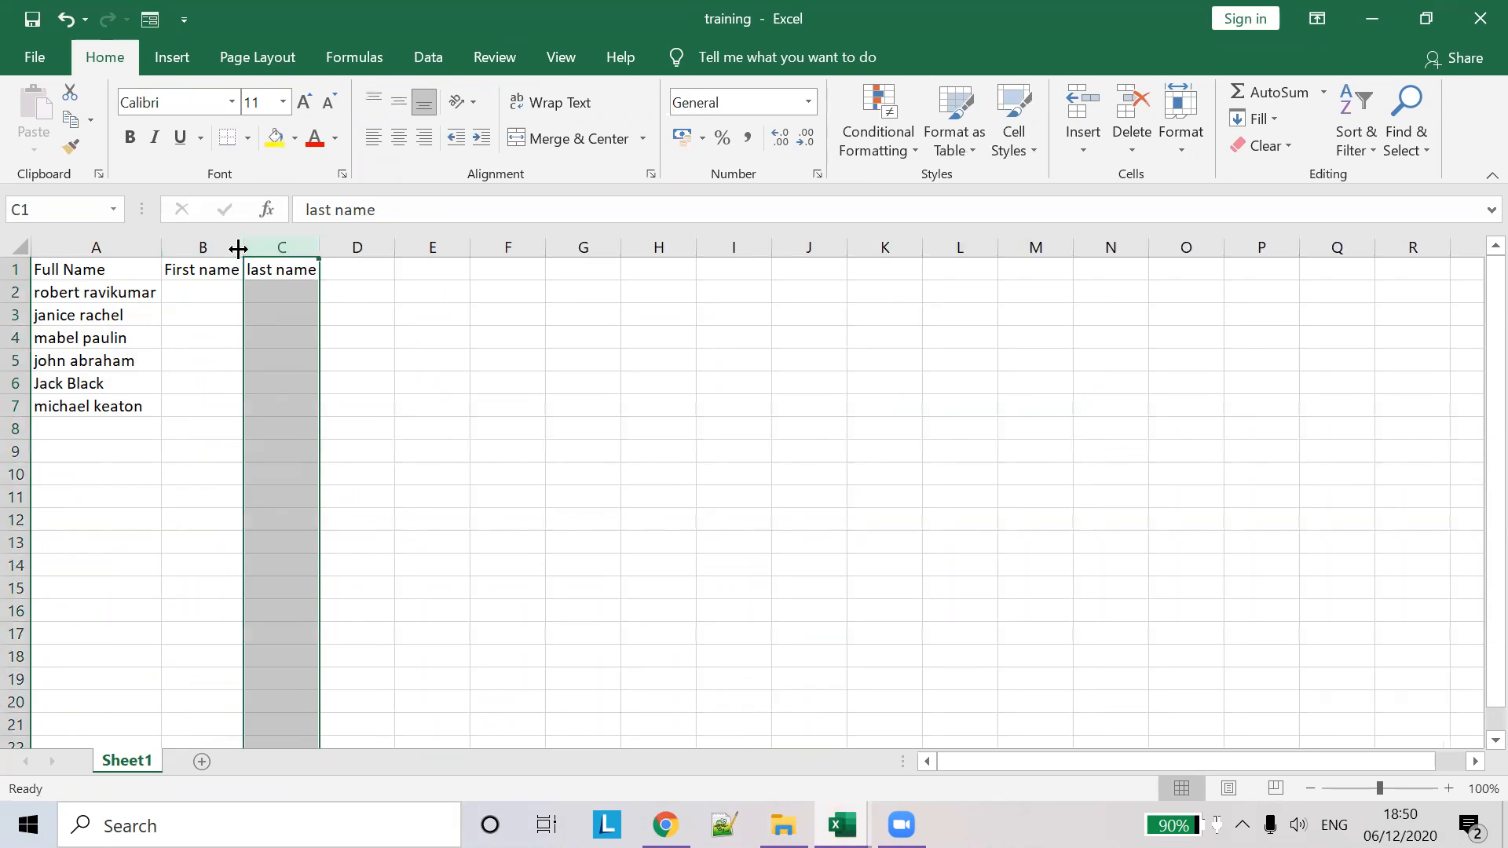
click(209, 286)
- Type the first row's first name in B2, then Flash Fill B2:B7 with each row's first name
text(robert)
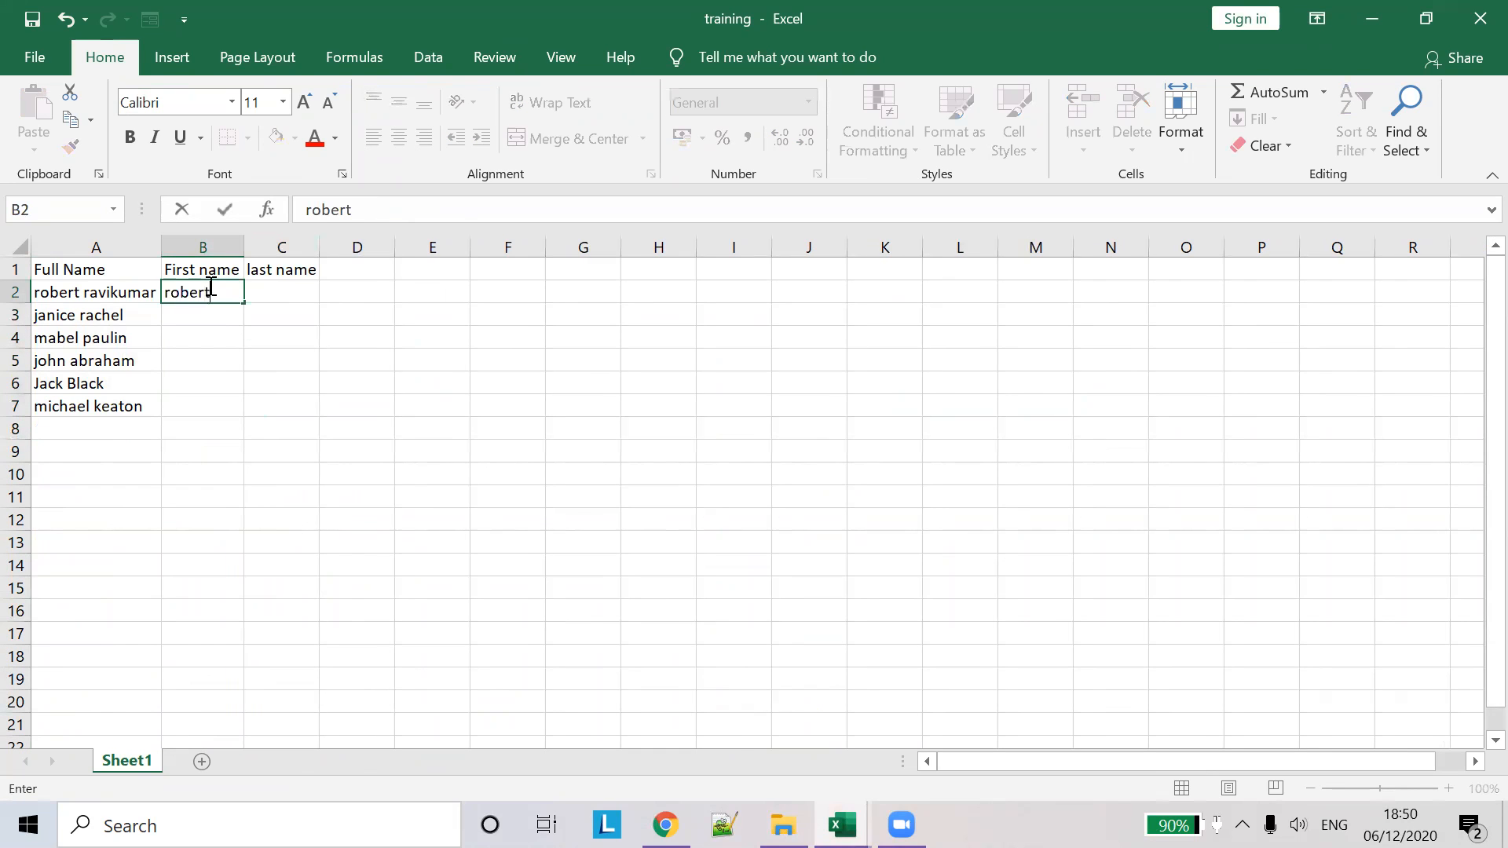
click(284, 311)
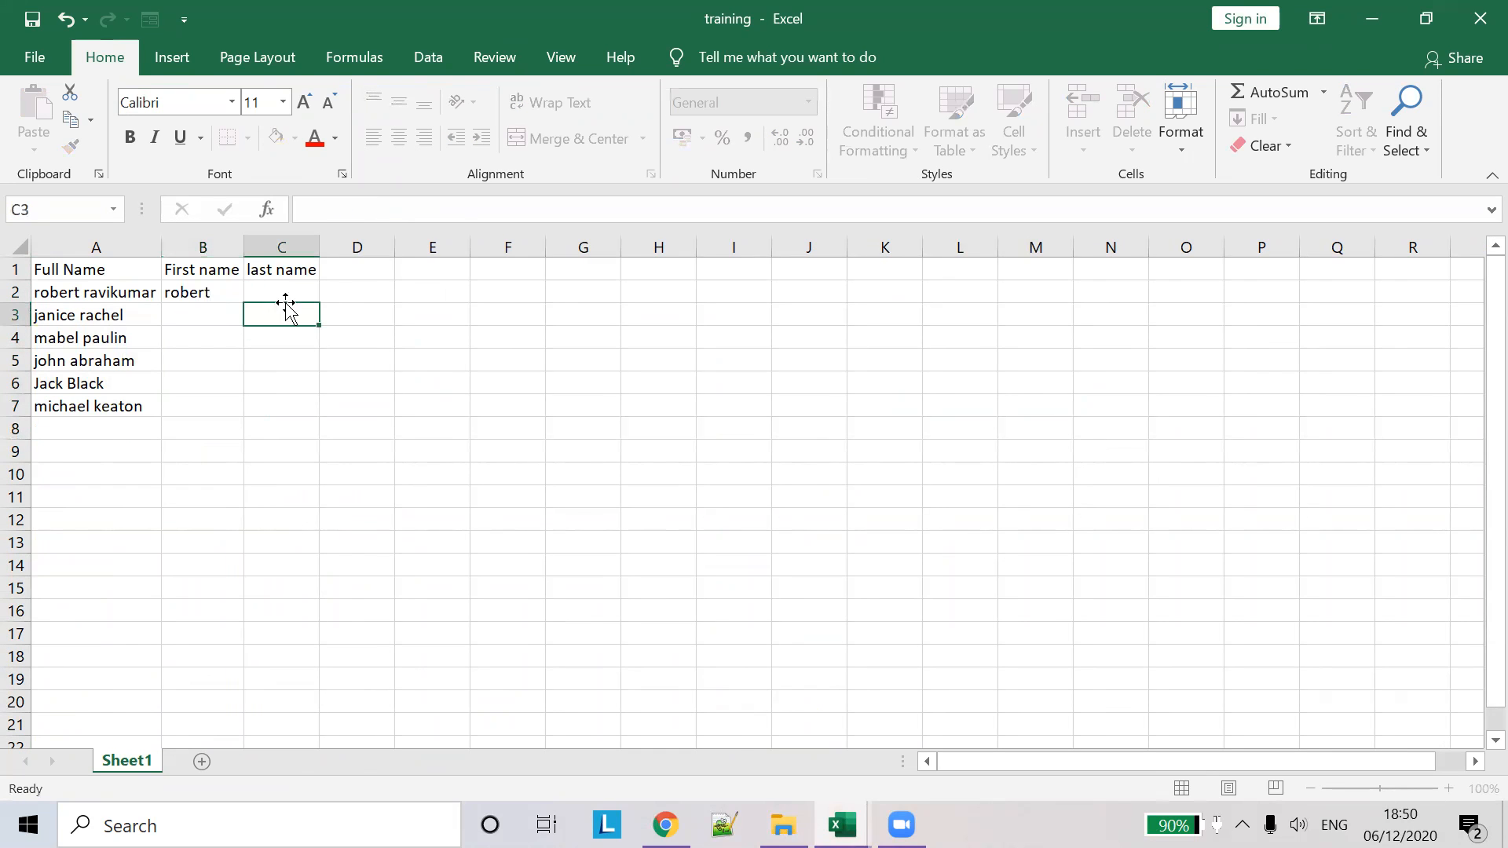
click(221, 296)
drag(244, 302, 233, 419)
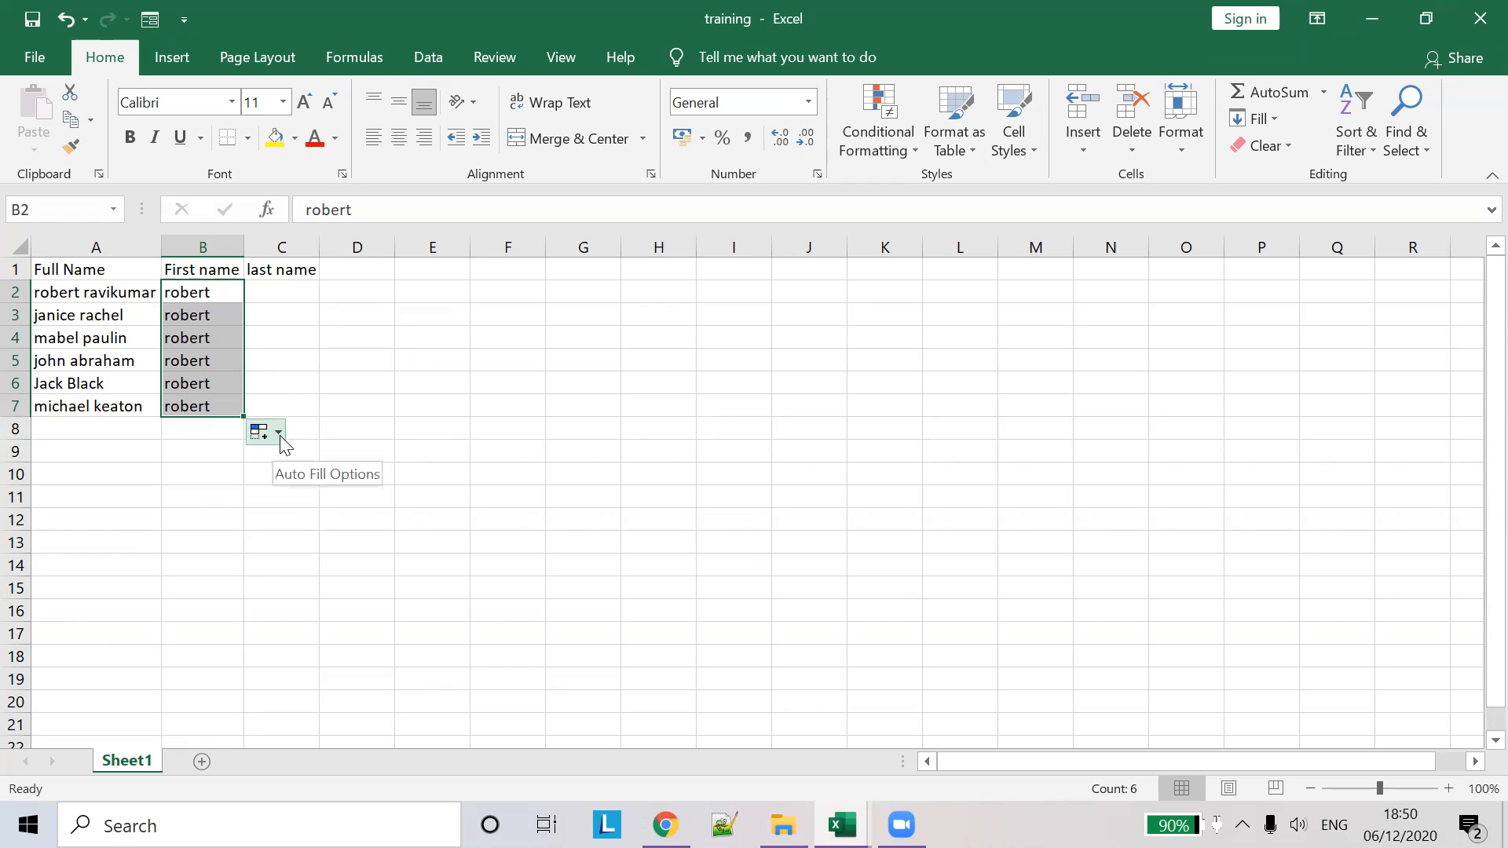
click(280, 435)
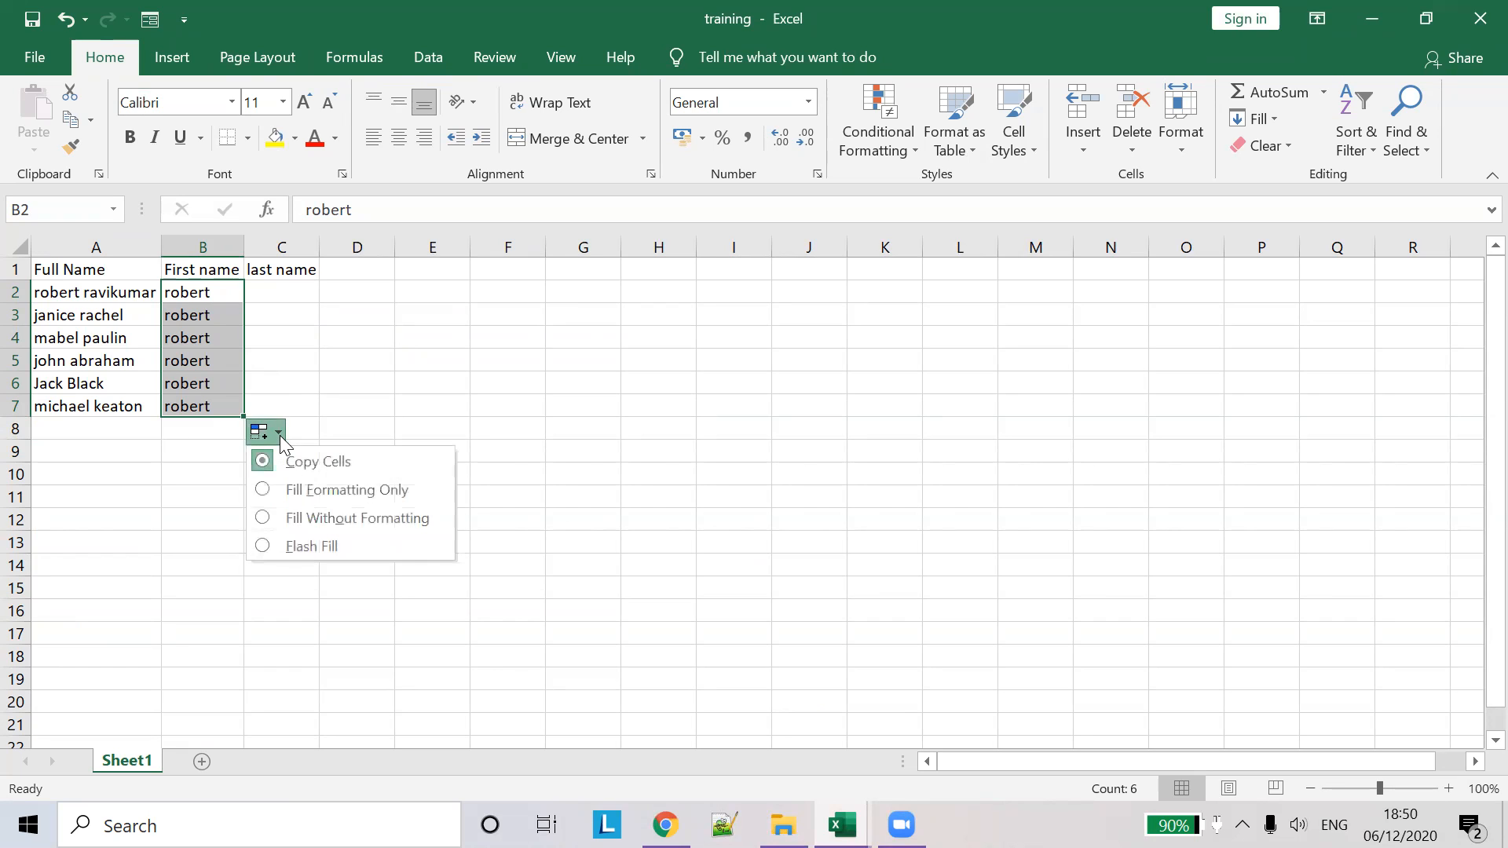
click(267, 550)
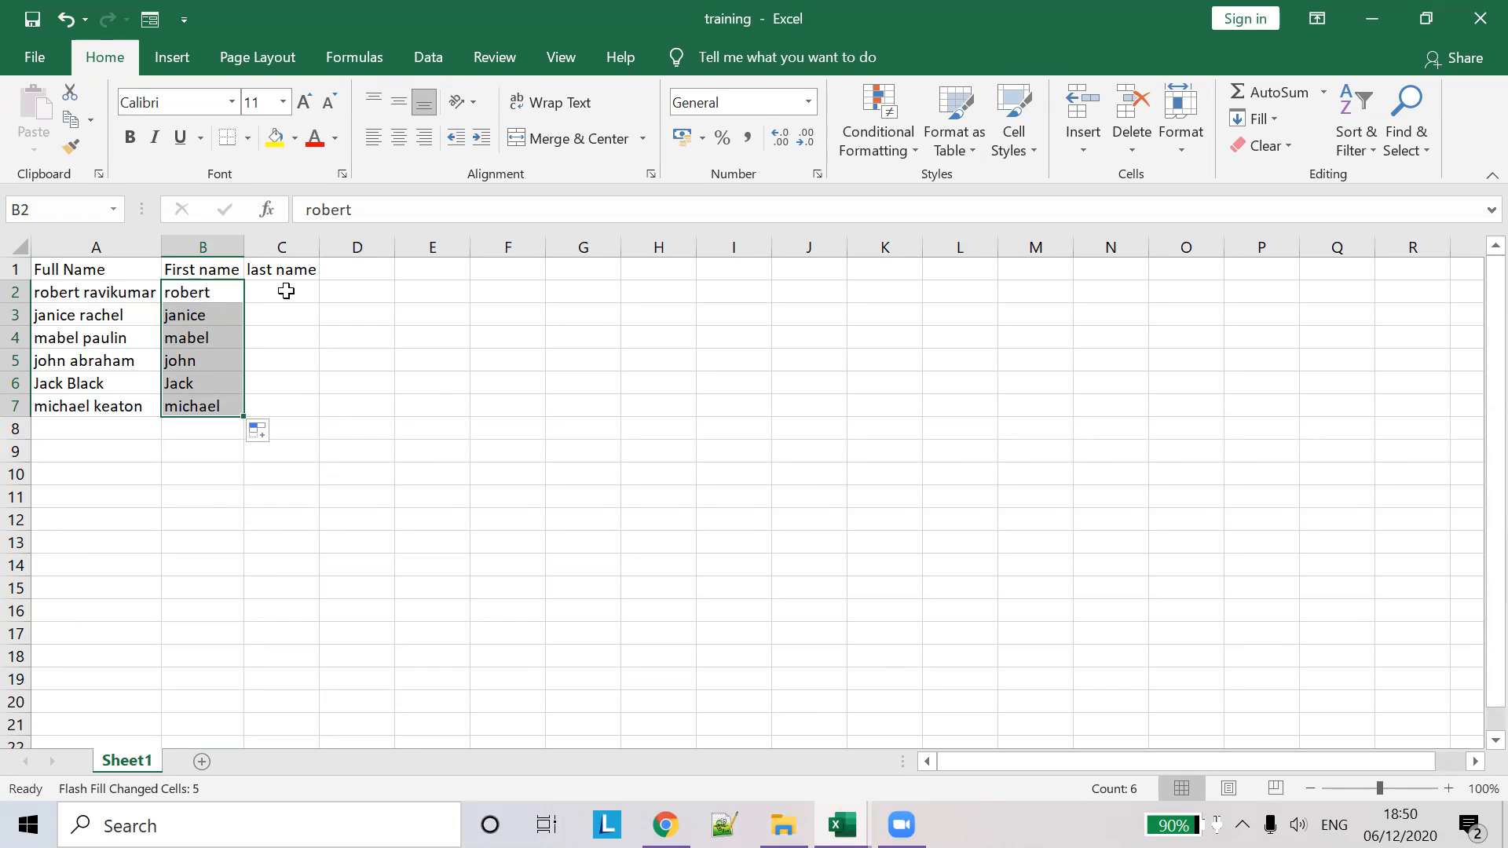
click(285, 292)
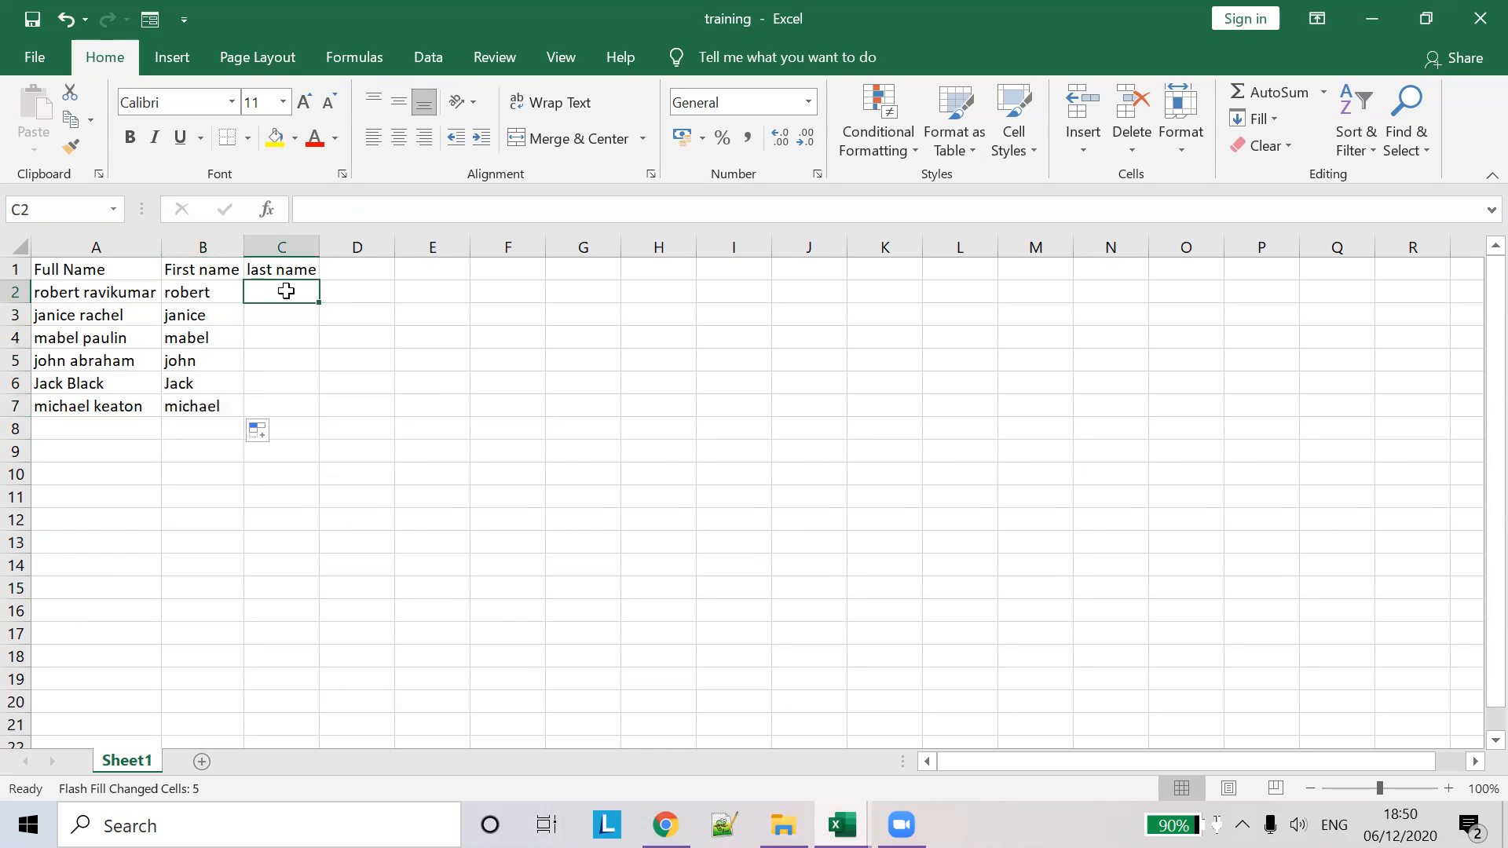
- Type the first surname in C2, widen column C, and Flash Fill C2:C7 with surnames
text(ravikumar)
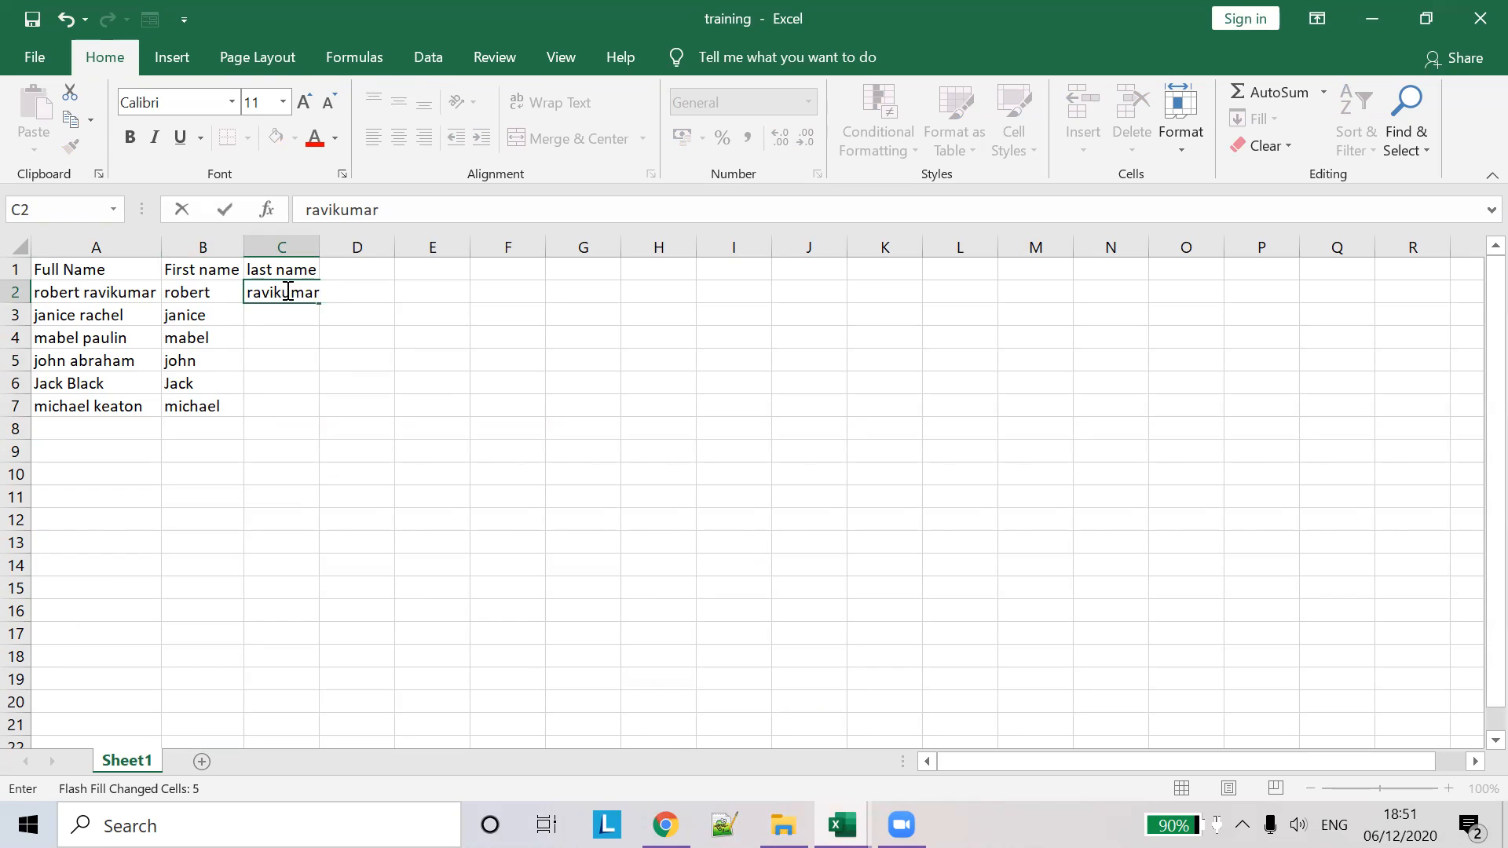
click(320, 243)
double_click(319, 246)
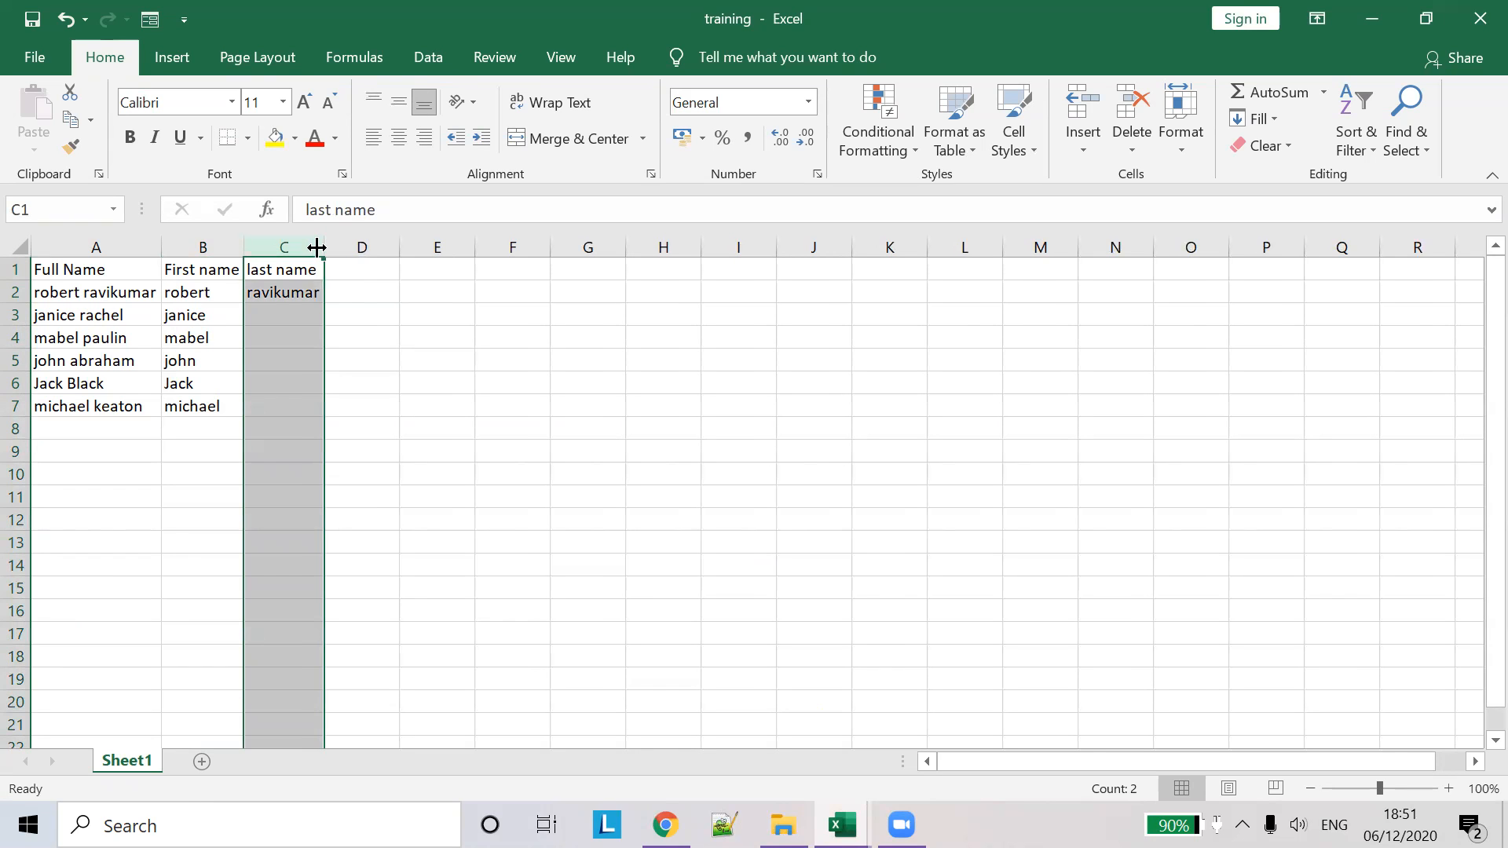
click(310, 289)
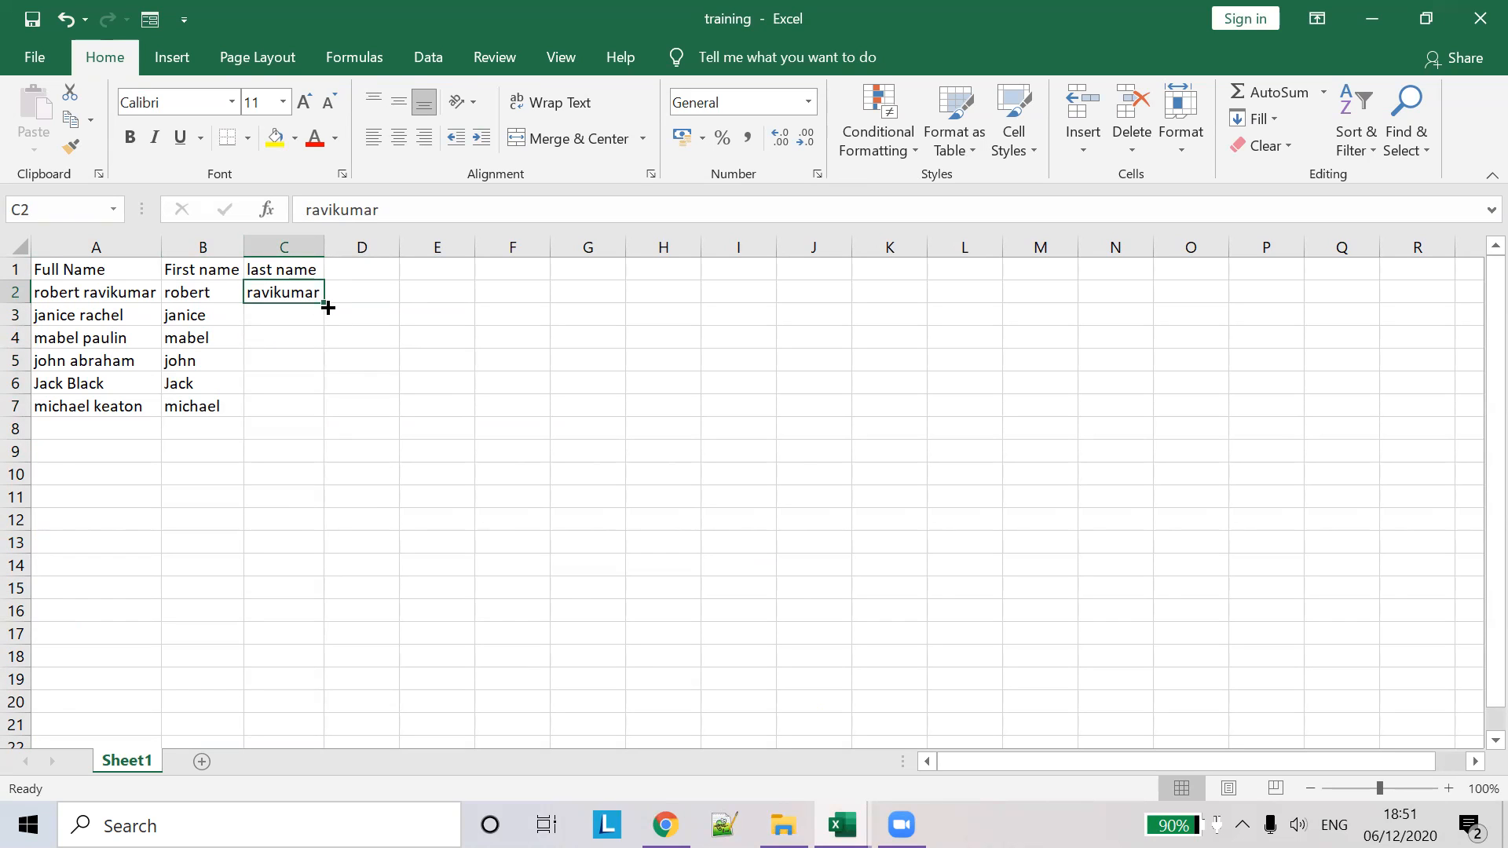
drag(324, 306, 310, 427)
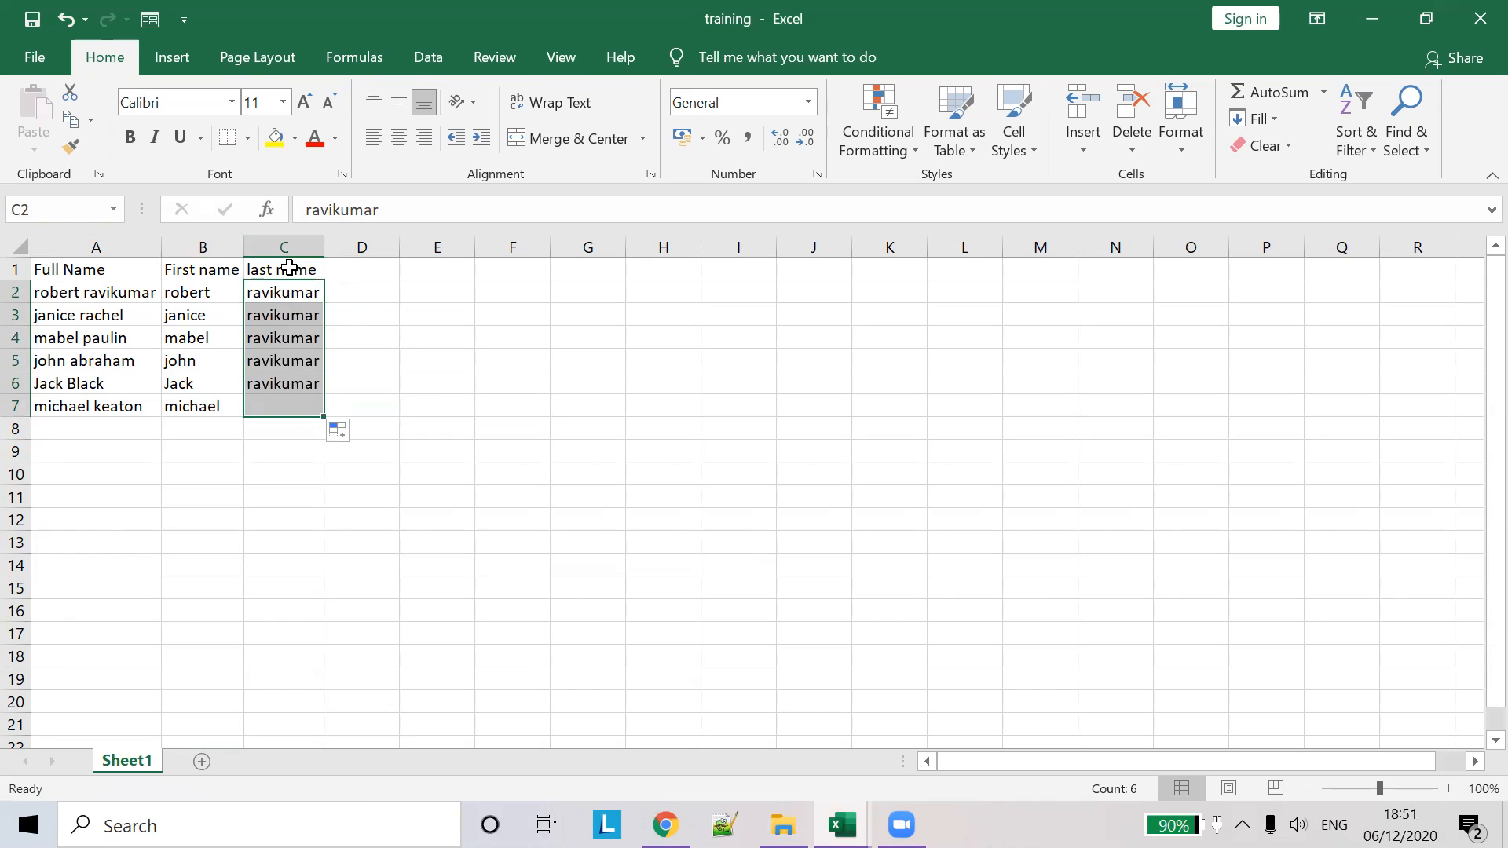
click(359, 432)
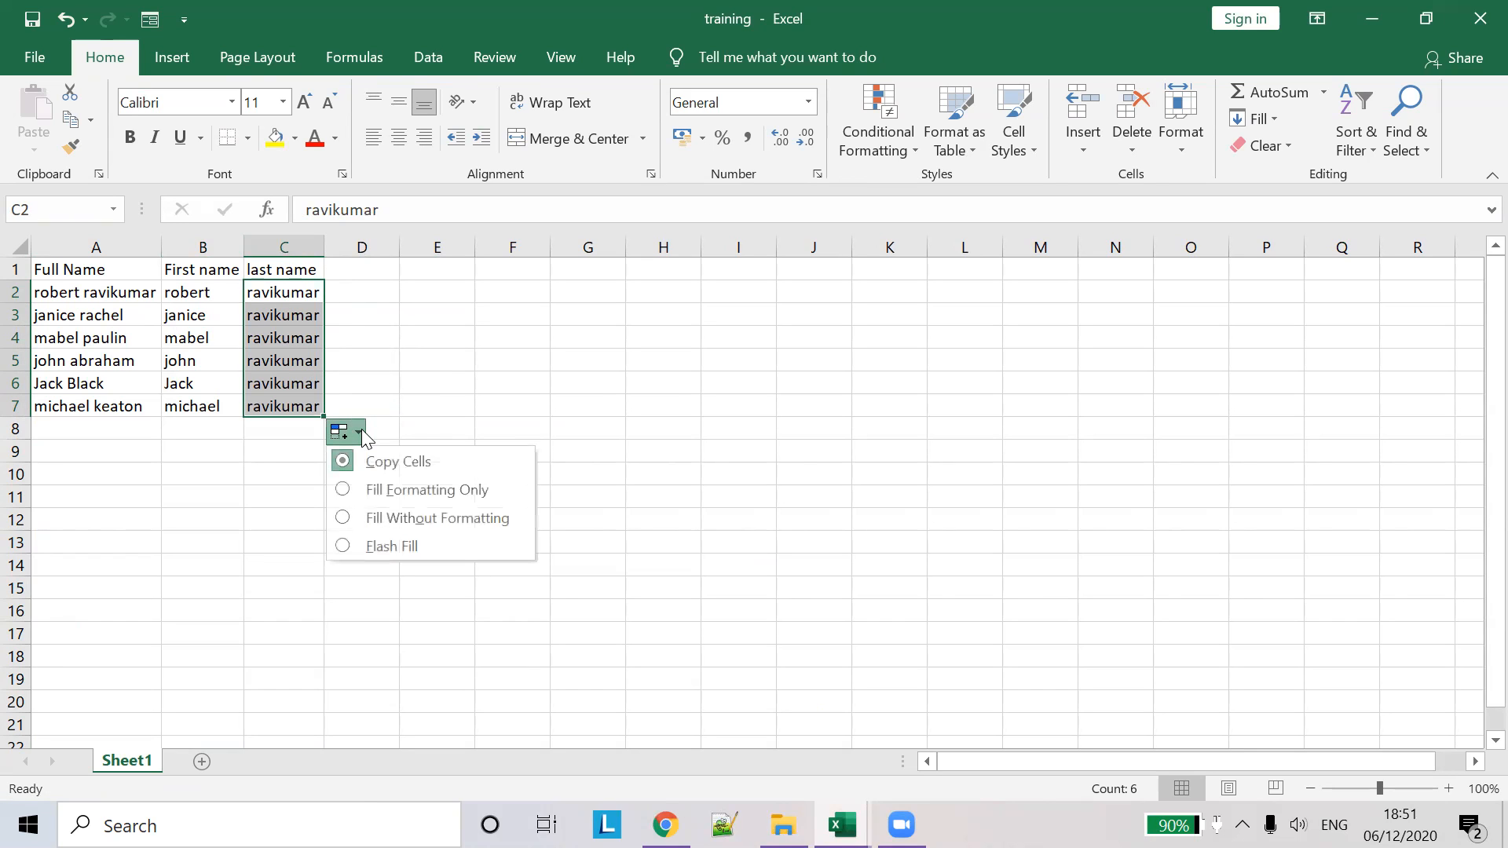
click(377, 547)
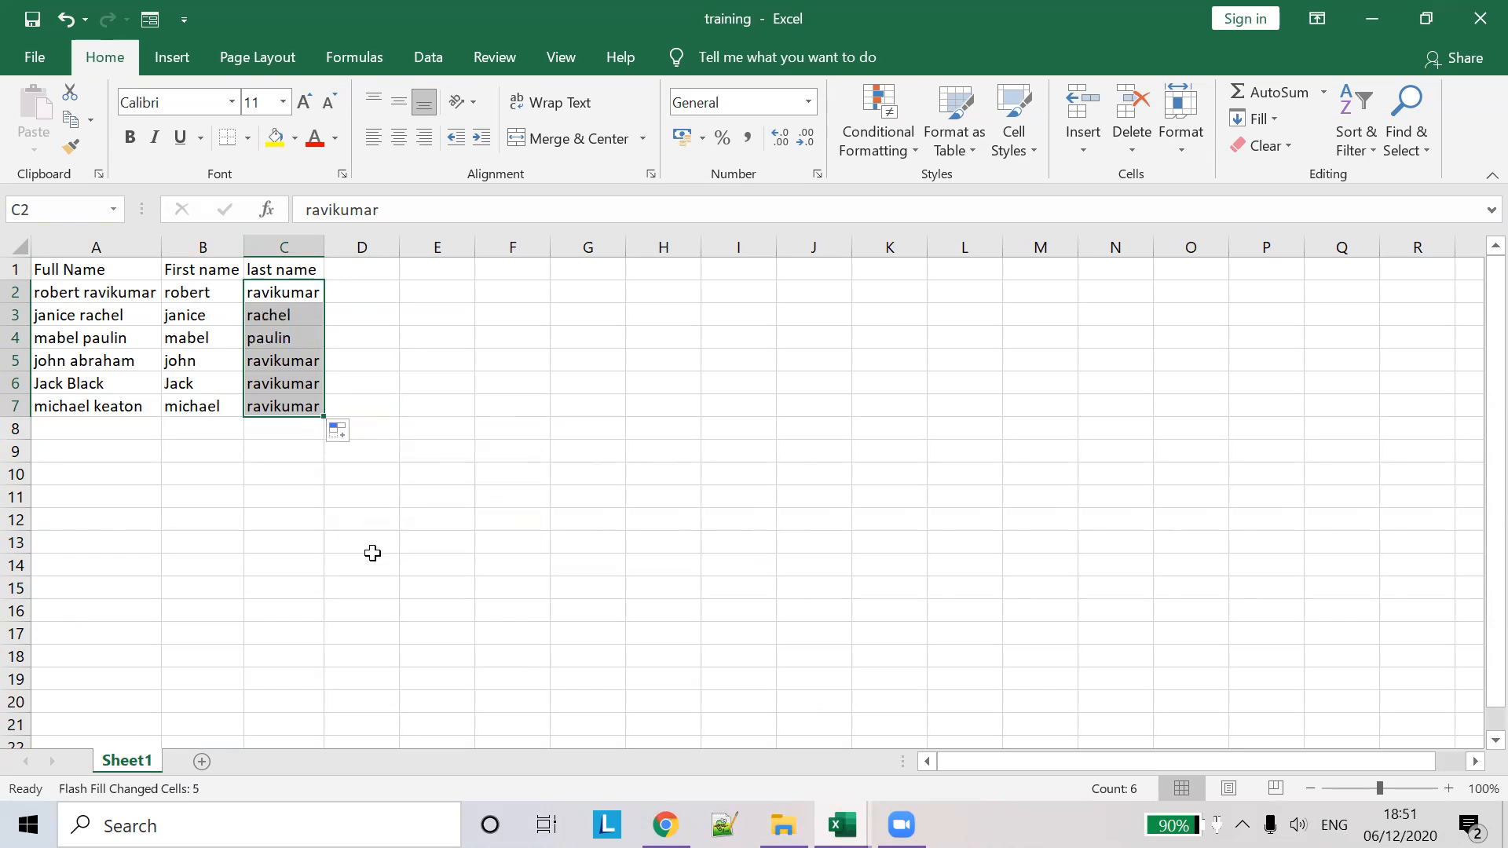
click(363, 358)
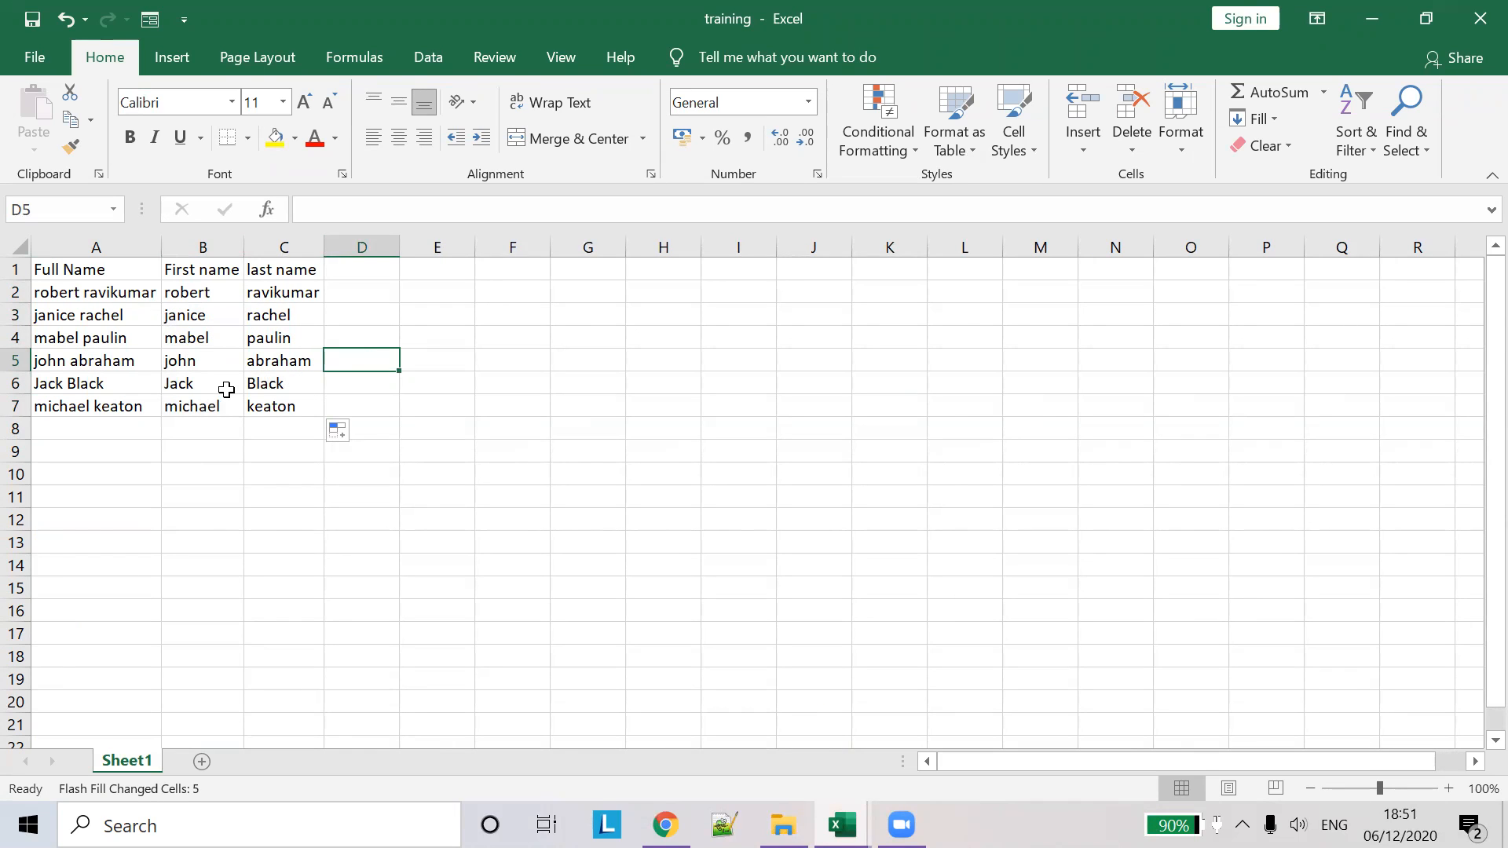
- Rename the Sheet1 tab to Flash Fill
double_click(132, 760)
text(Flash)
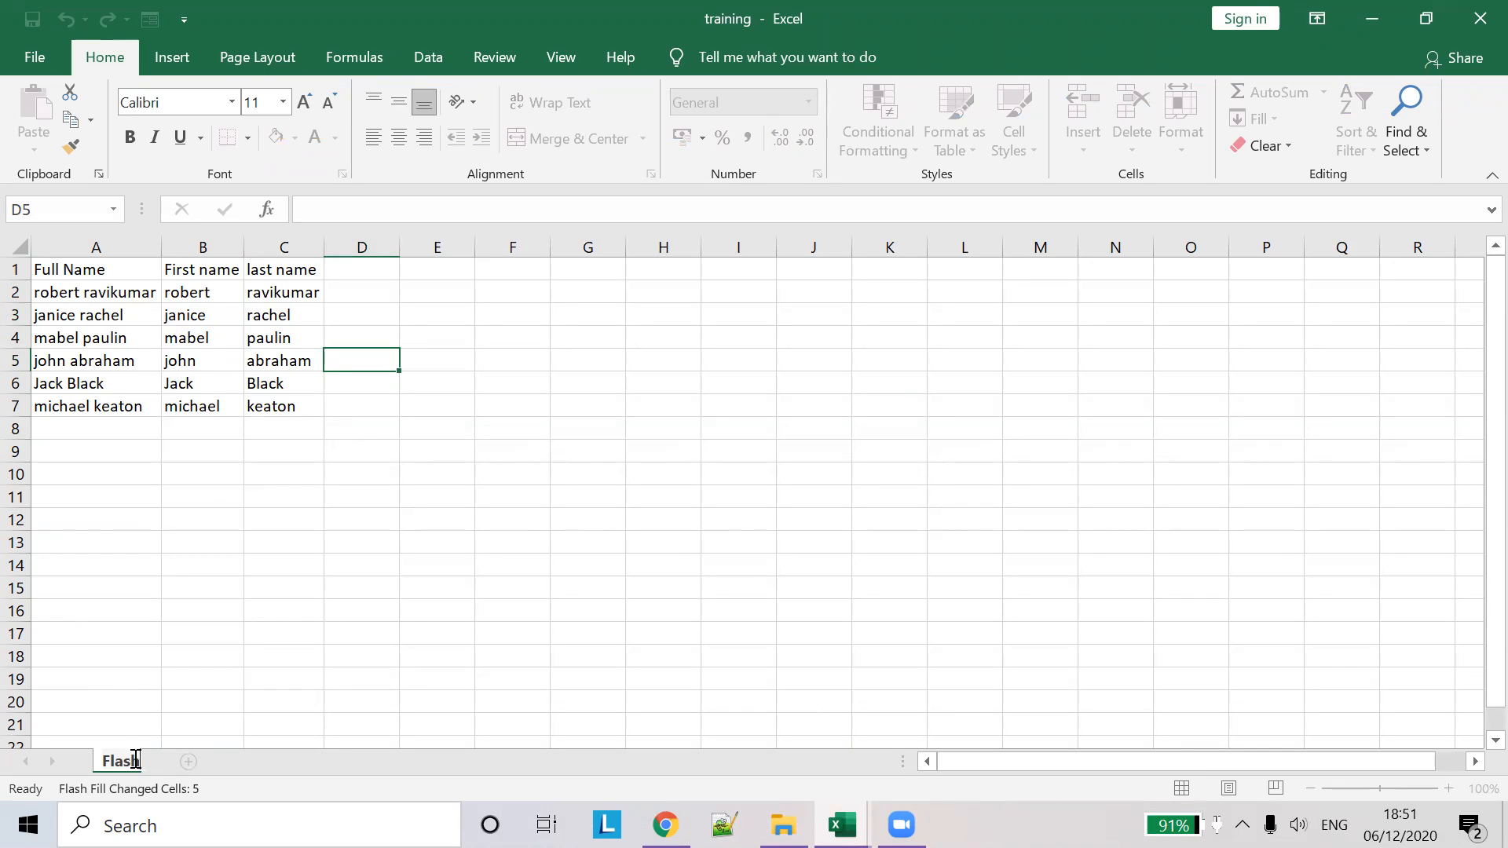
text( Fill)
click(643, 437)
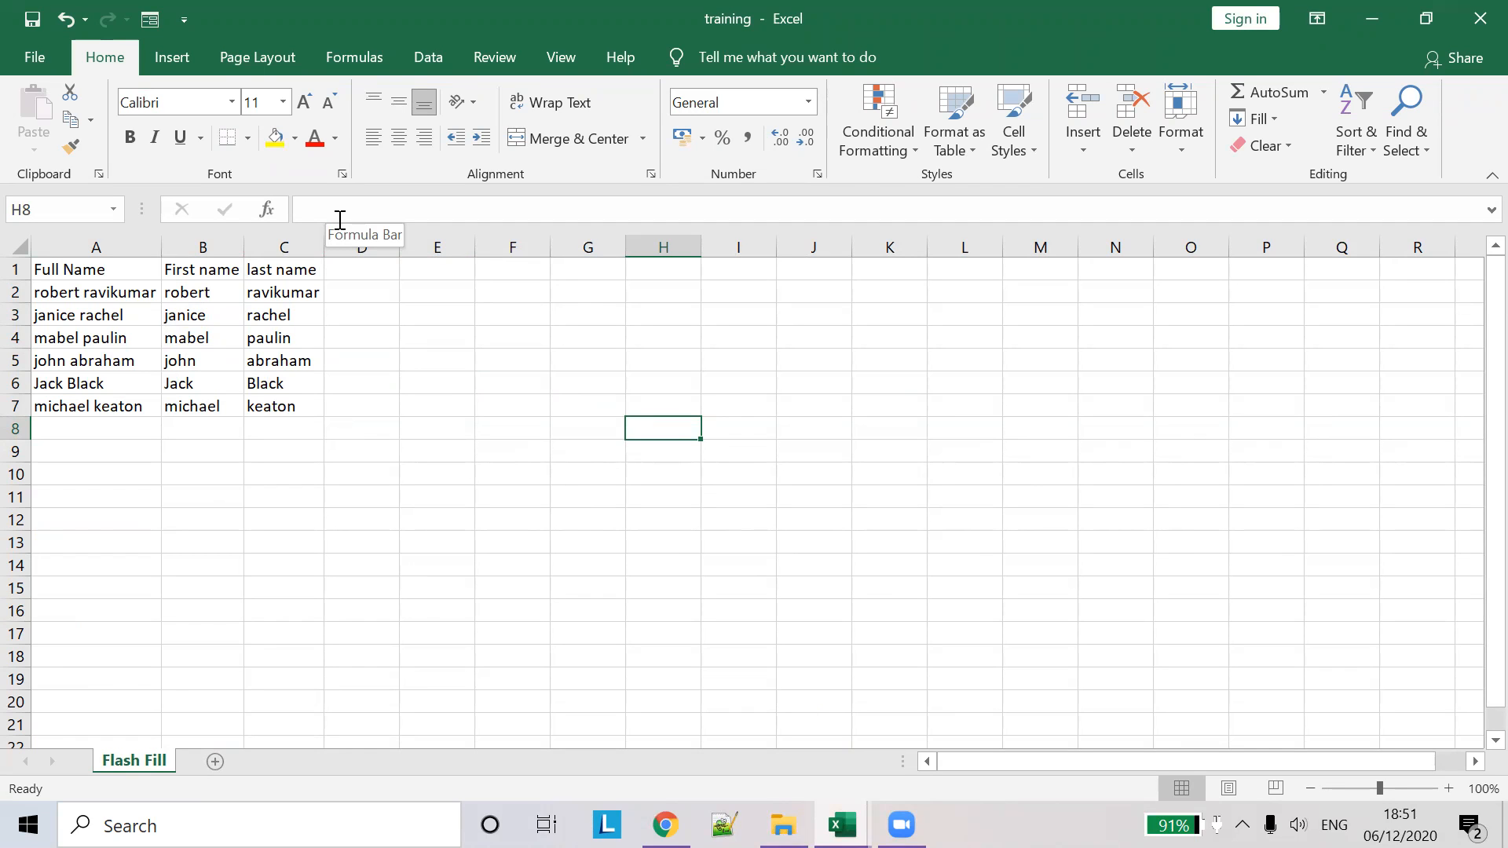
- Add the headings Name in E1 and Proper Case in F1
key(alt+Tab)
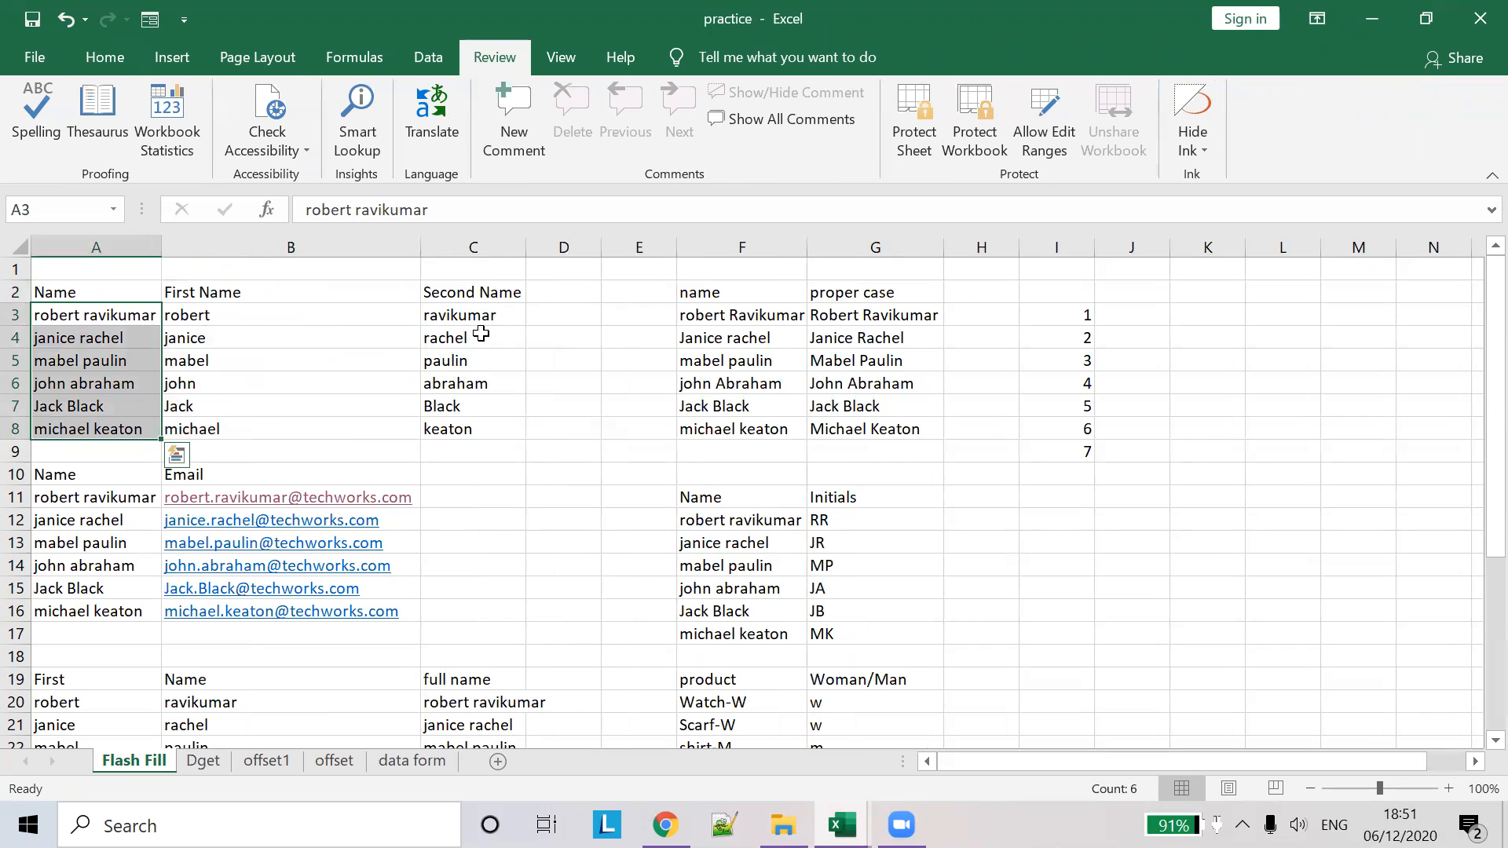
key(alt+Tab)
key(alt+Tab)
key(alt+Tab)
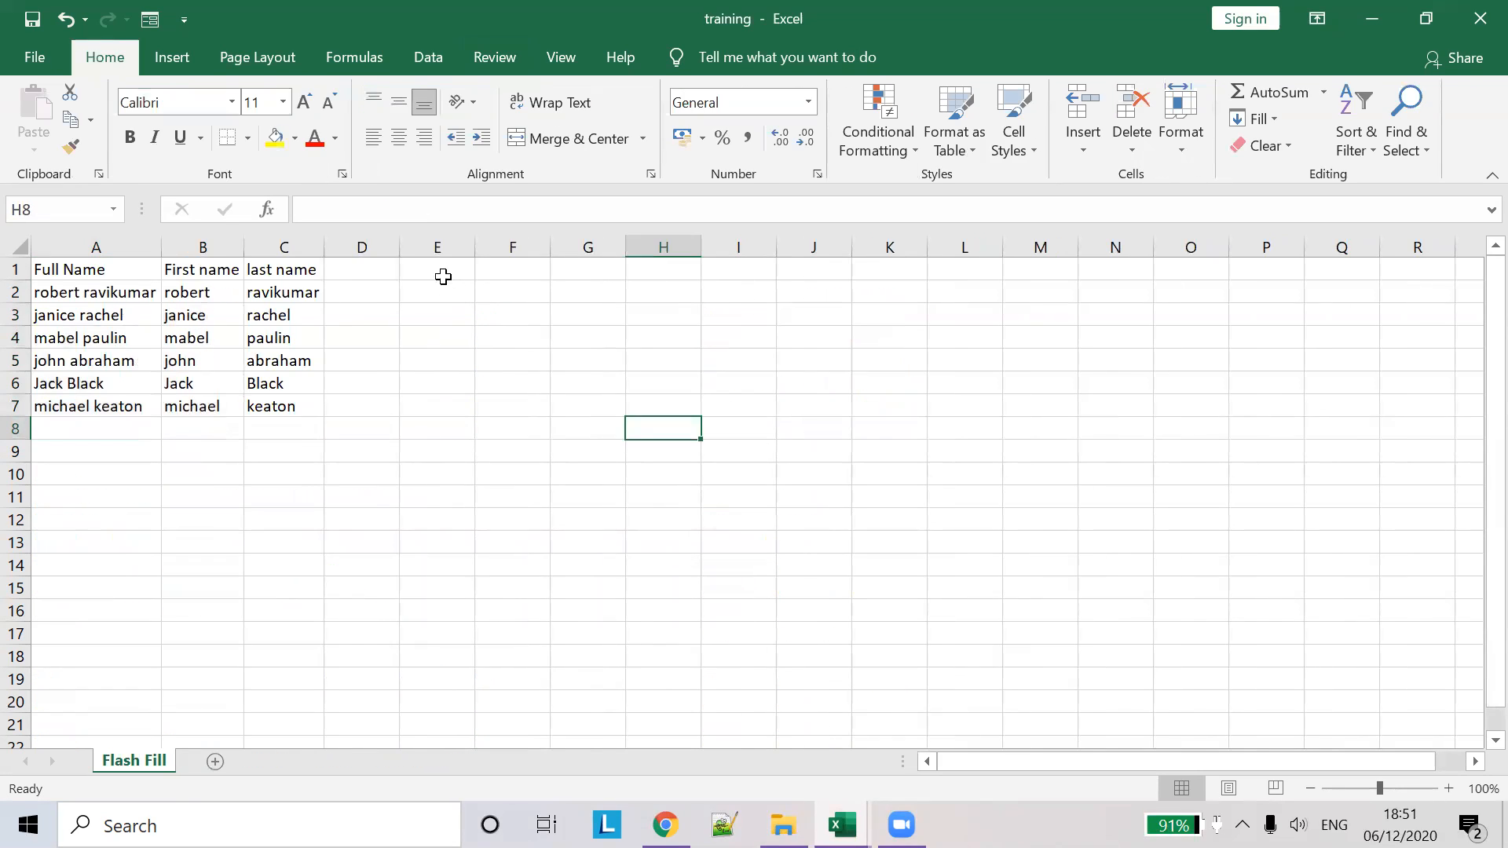
click(444, 270)
text(Name)
key(Tab)
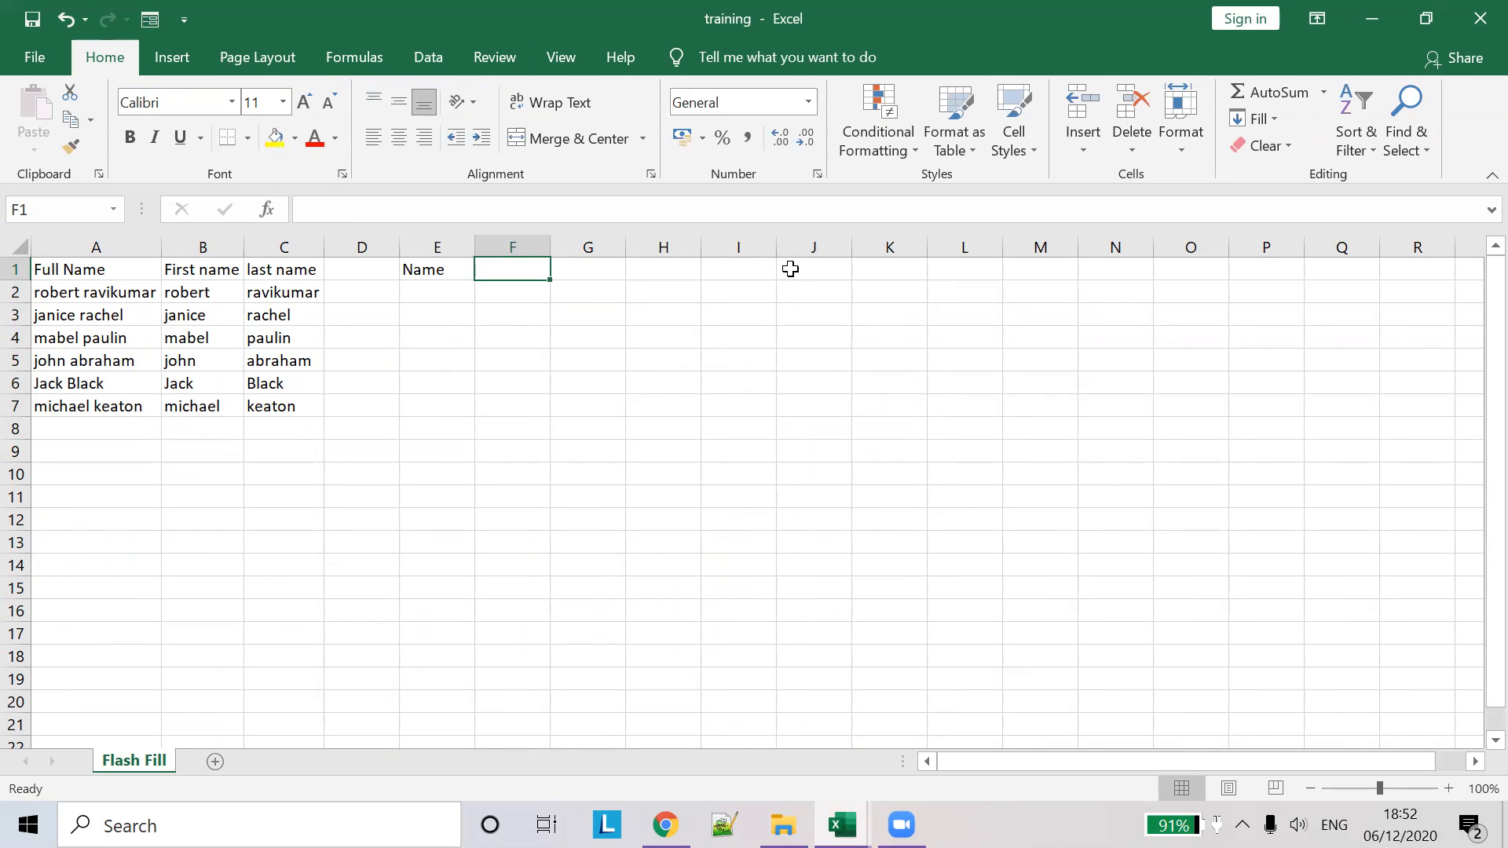
text(Proper Ca)
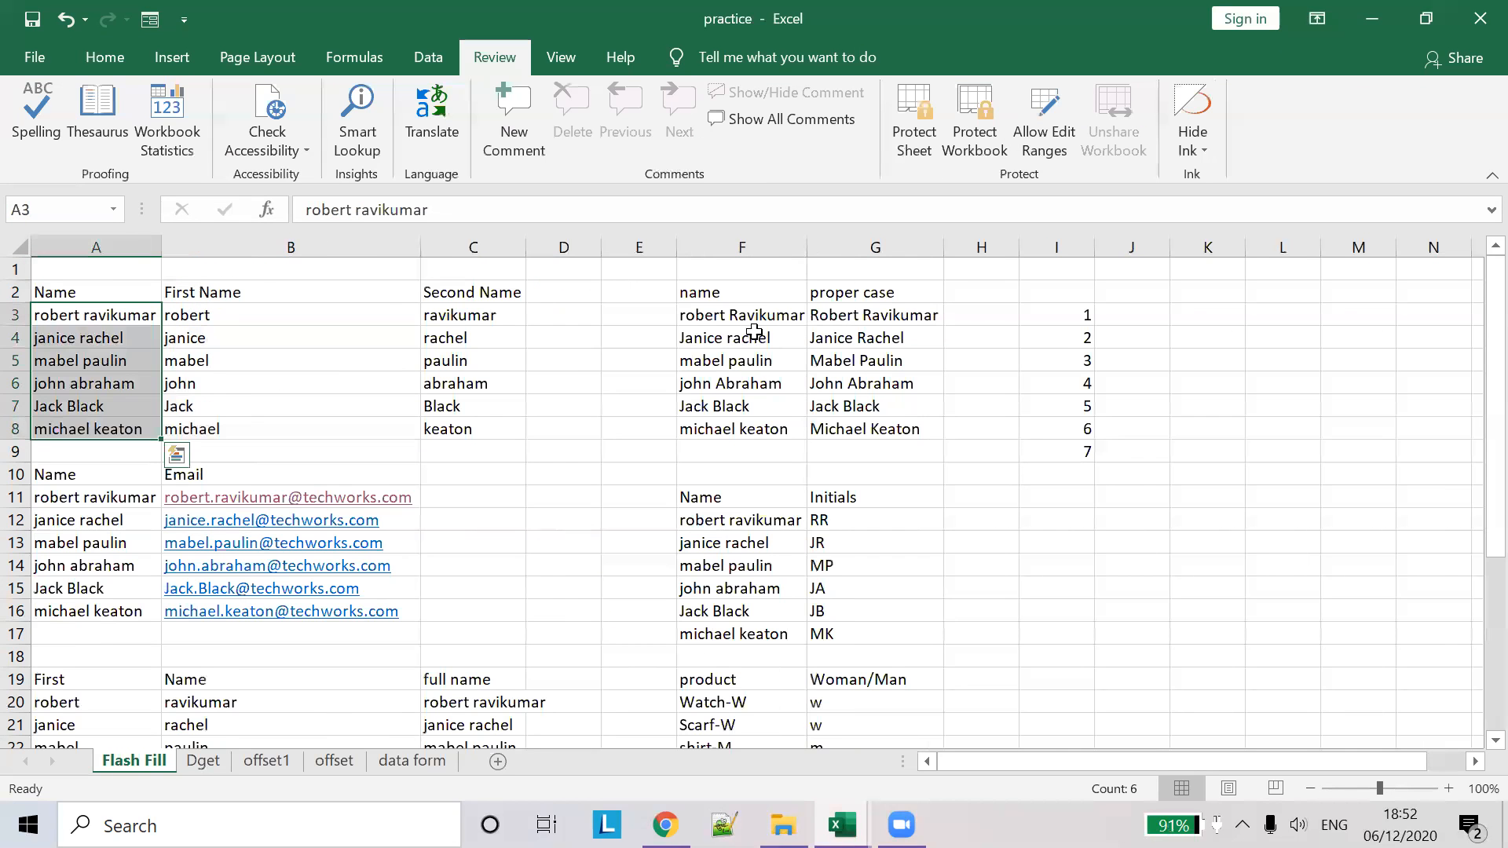
- Paste the six mixed-case names from practice into E2:E7 and autofit column E
drag(741, 315, 720, 435)
key(ctrl+c)
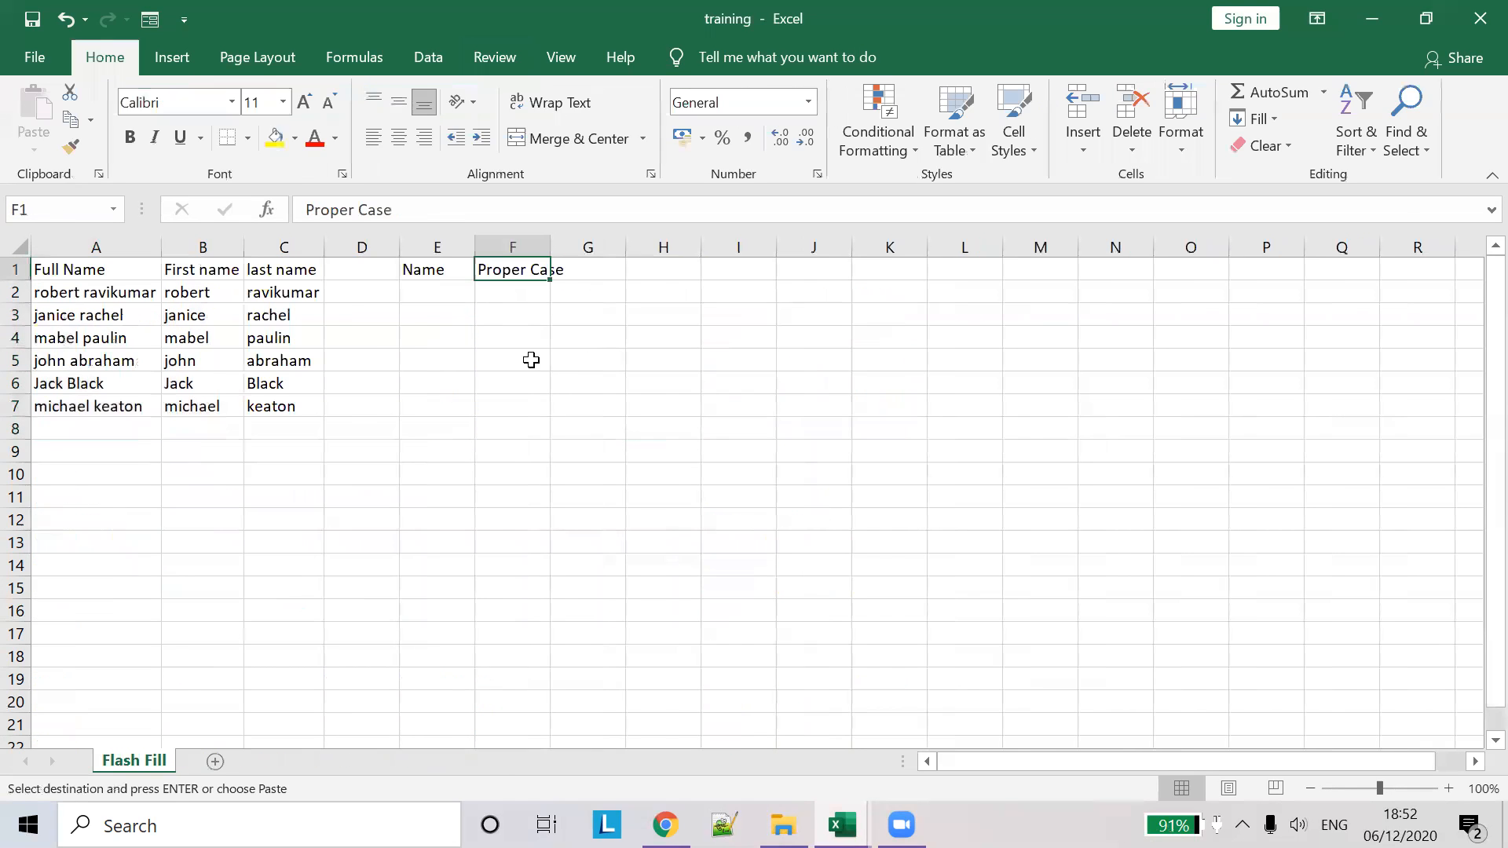
click(448, 291)
key(ctrl+v)
double_click(475, 246)
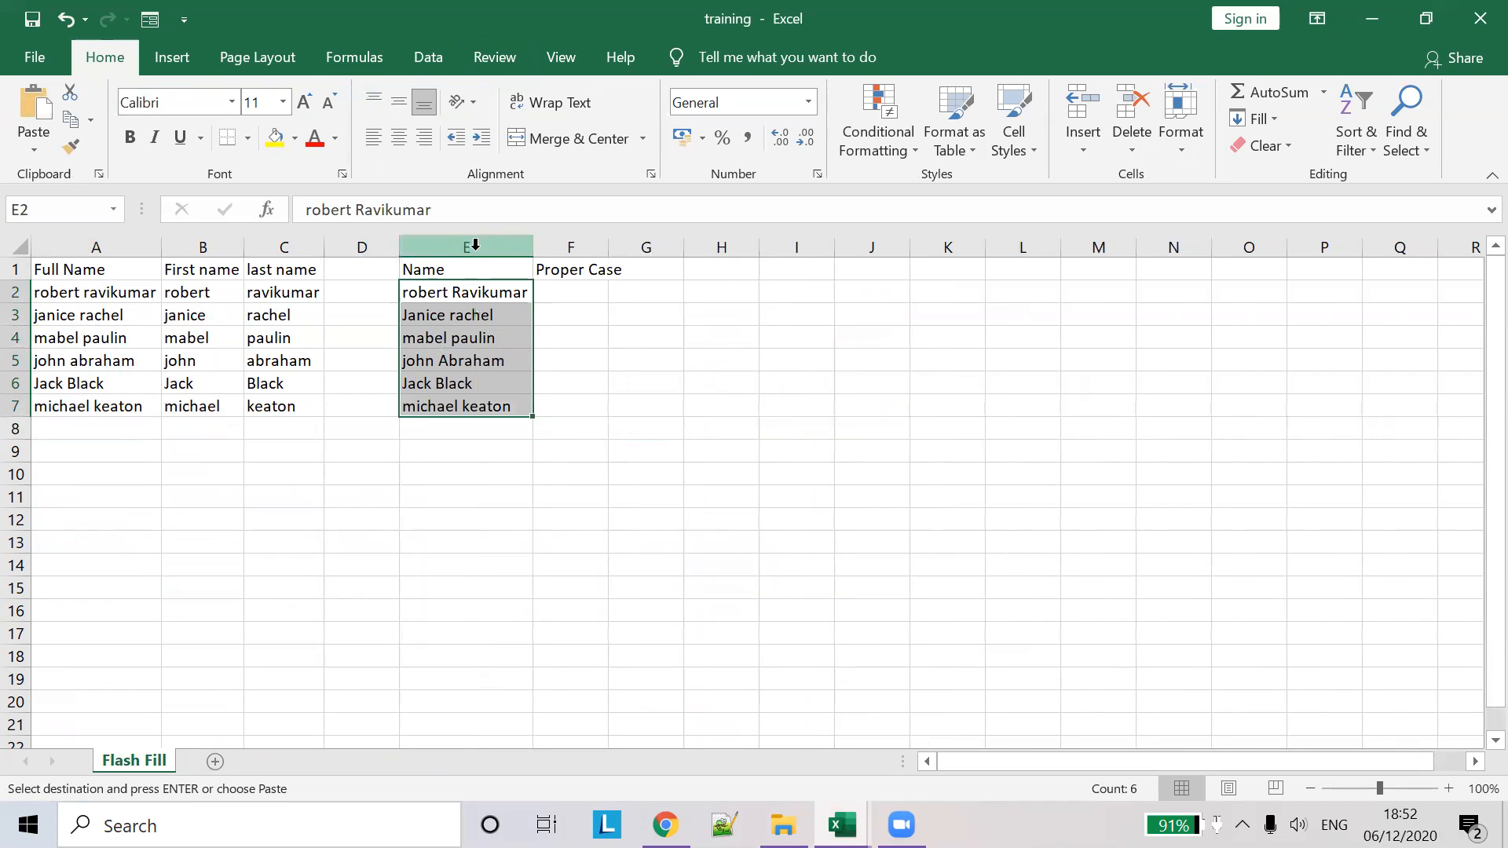
click(431, 290)
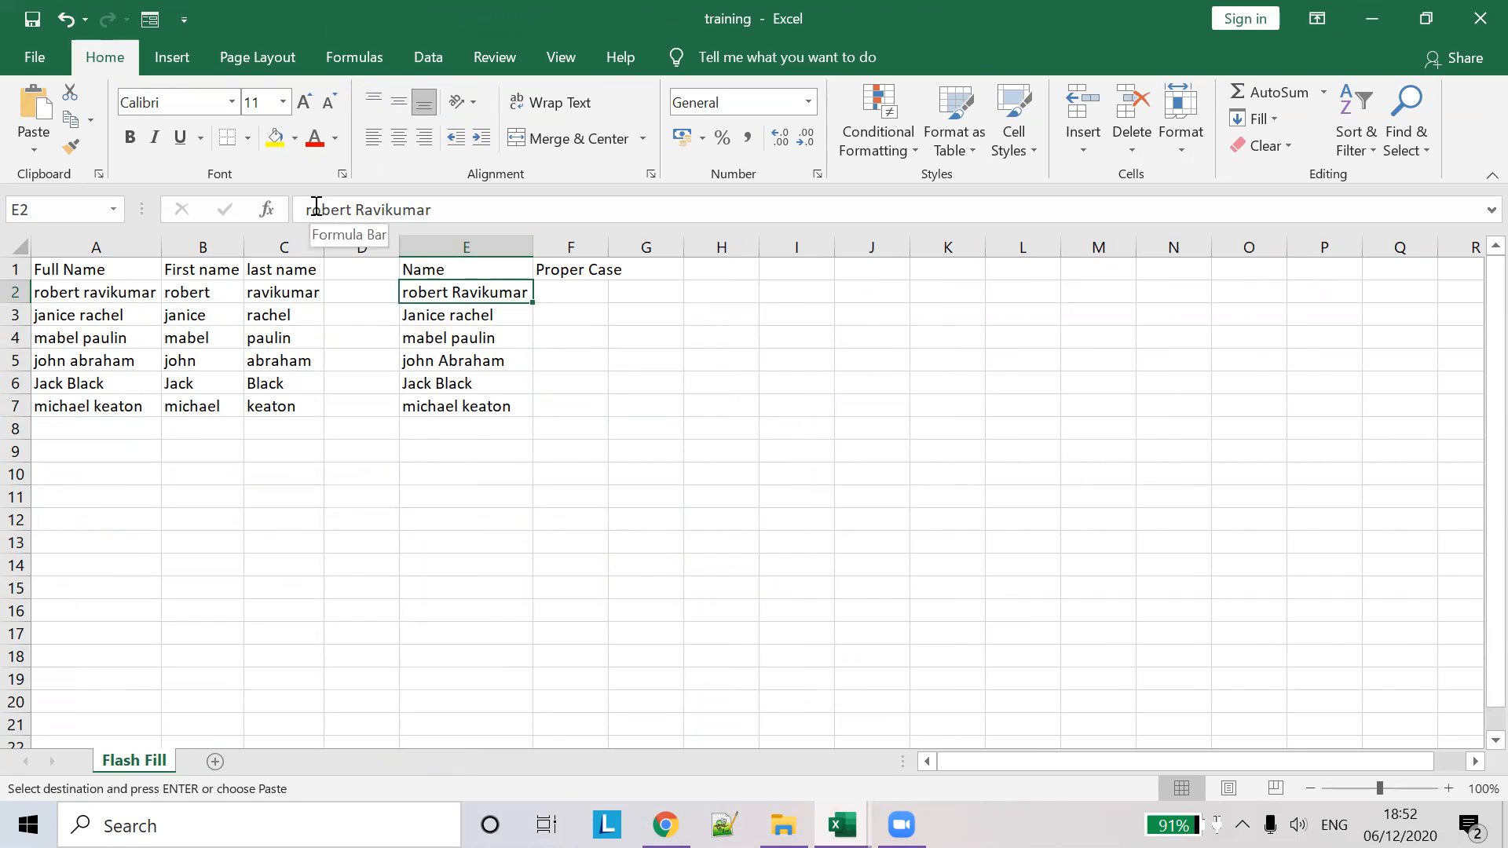
key(Escape)
- Highlight the lowercase initials in the E2 and E3 names and widen column F
drag(313, 206, 365, 209)
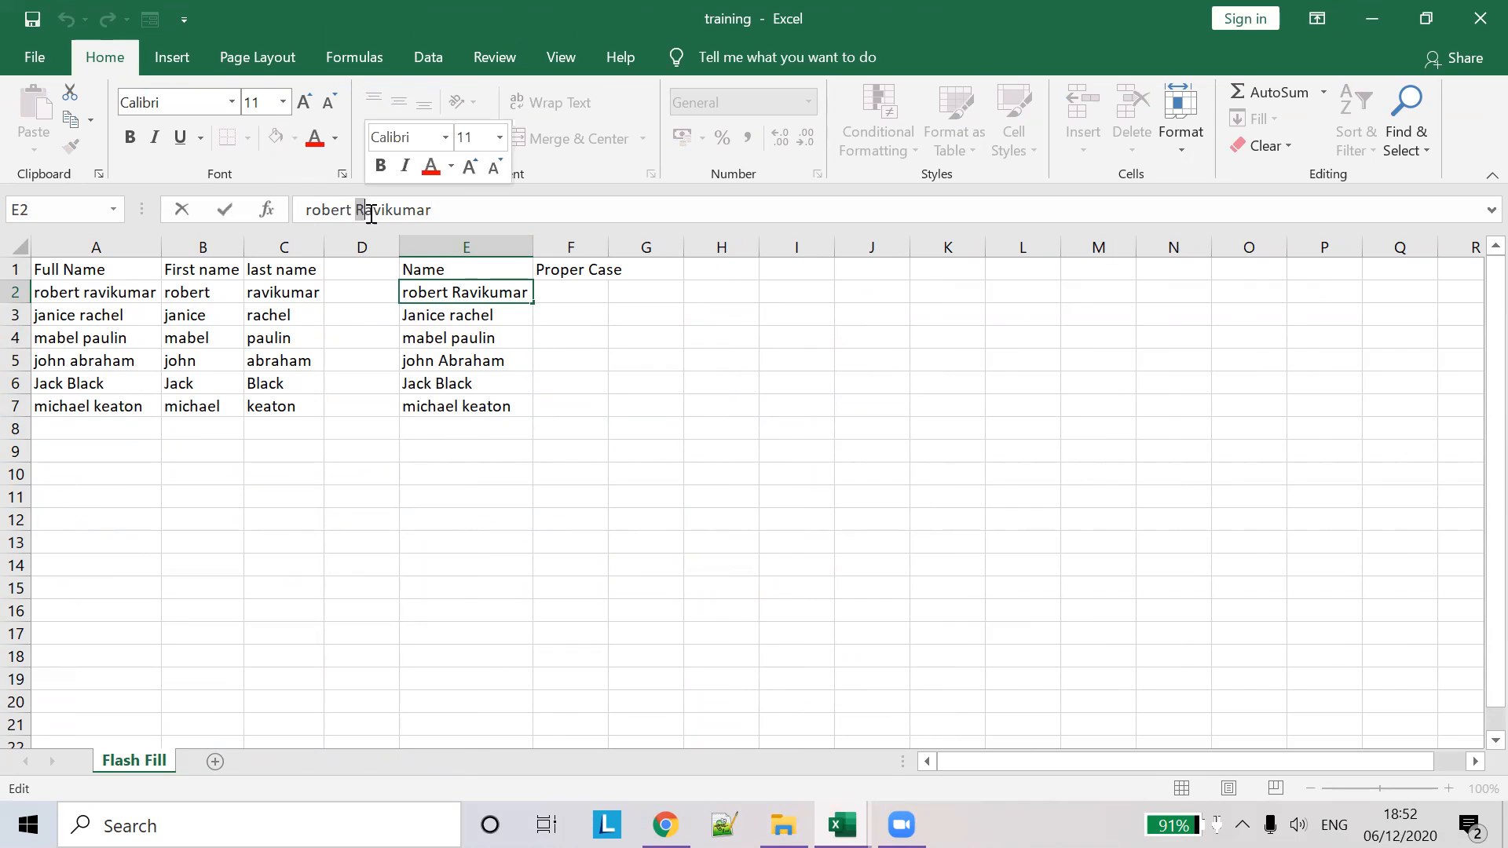
click(446, 320)
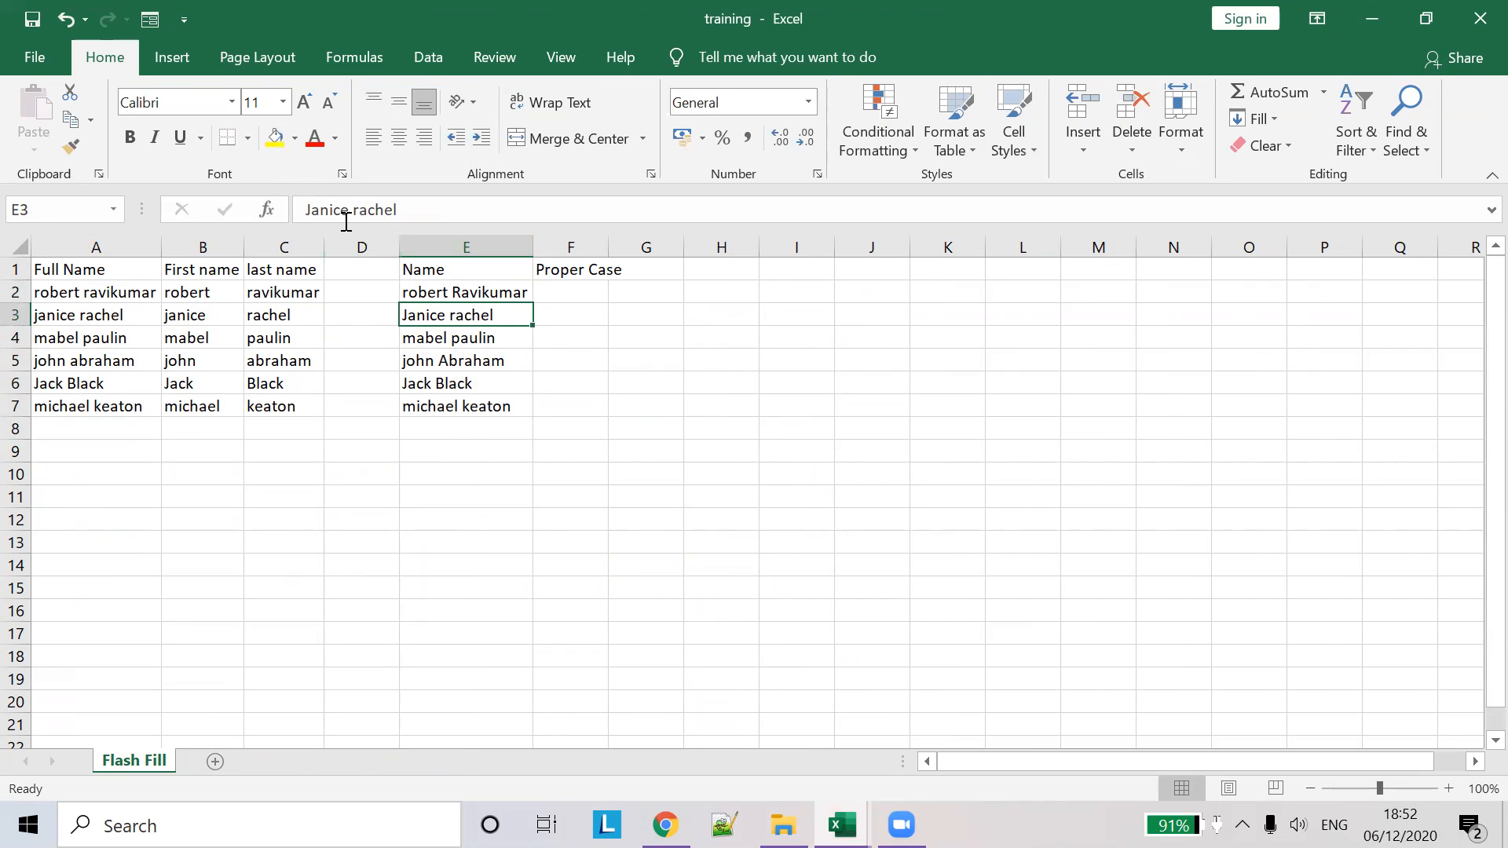
drag(350, 209, 360, 209)
click(478, 338)
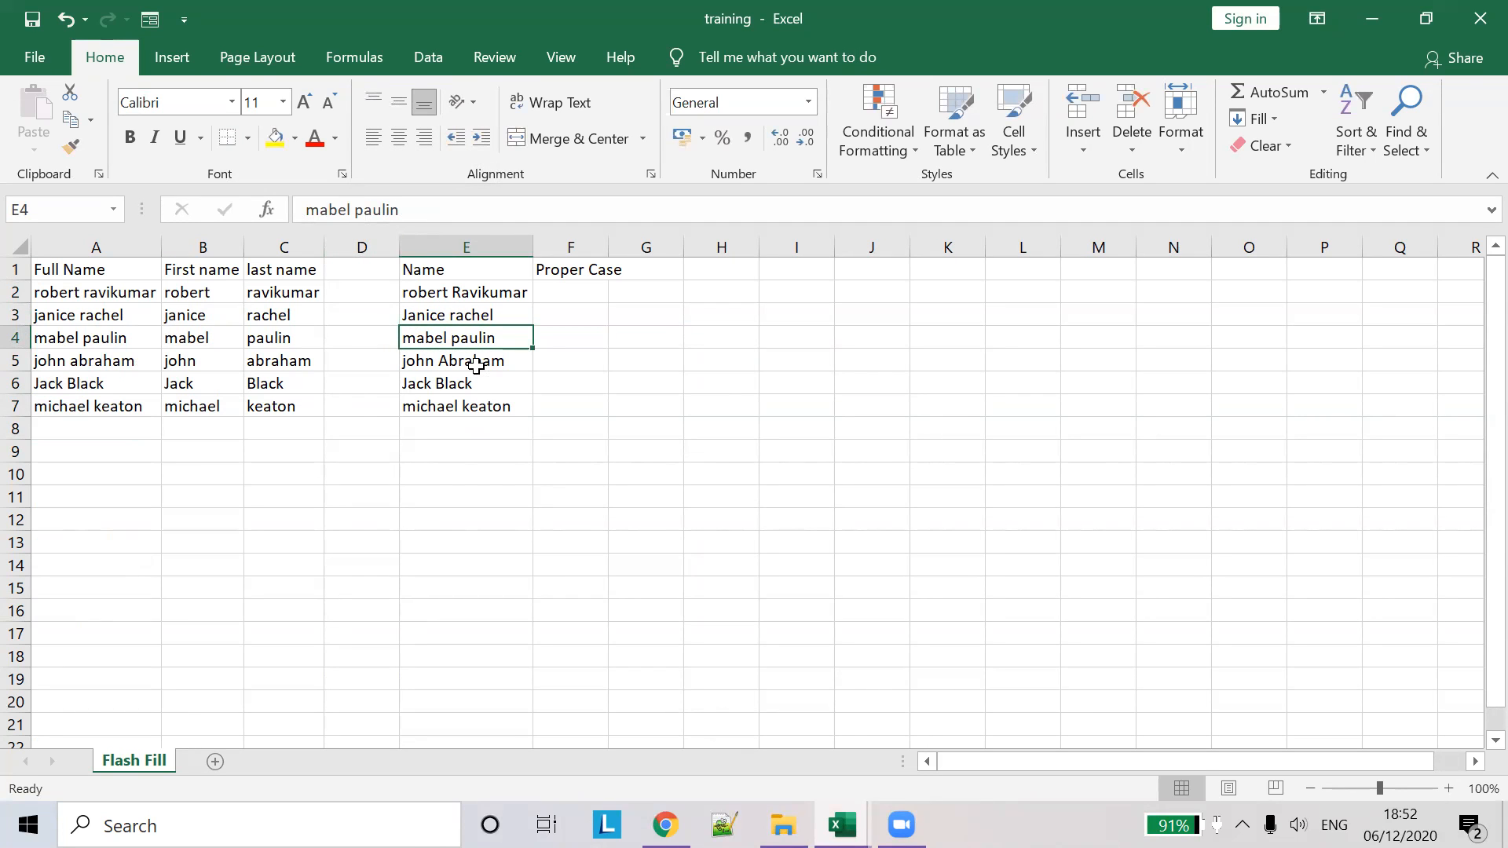
double_click(611, 245)
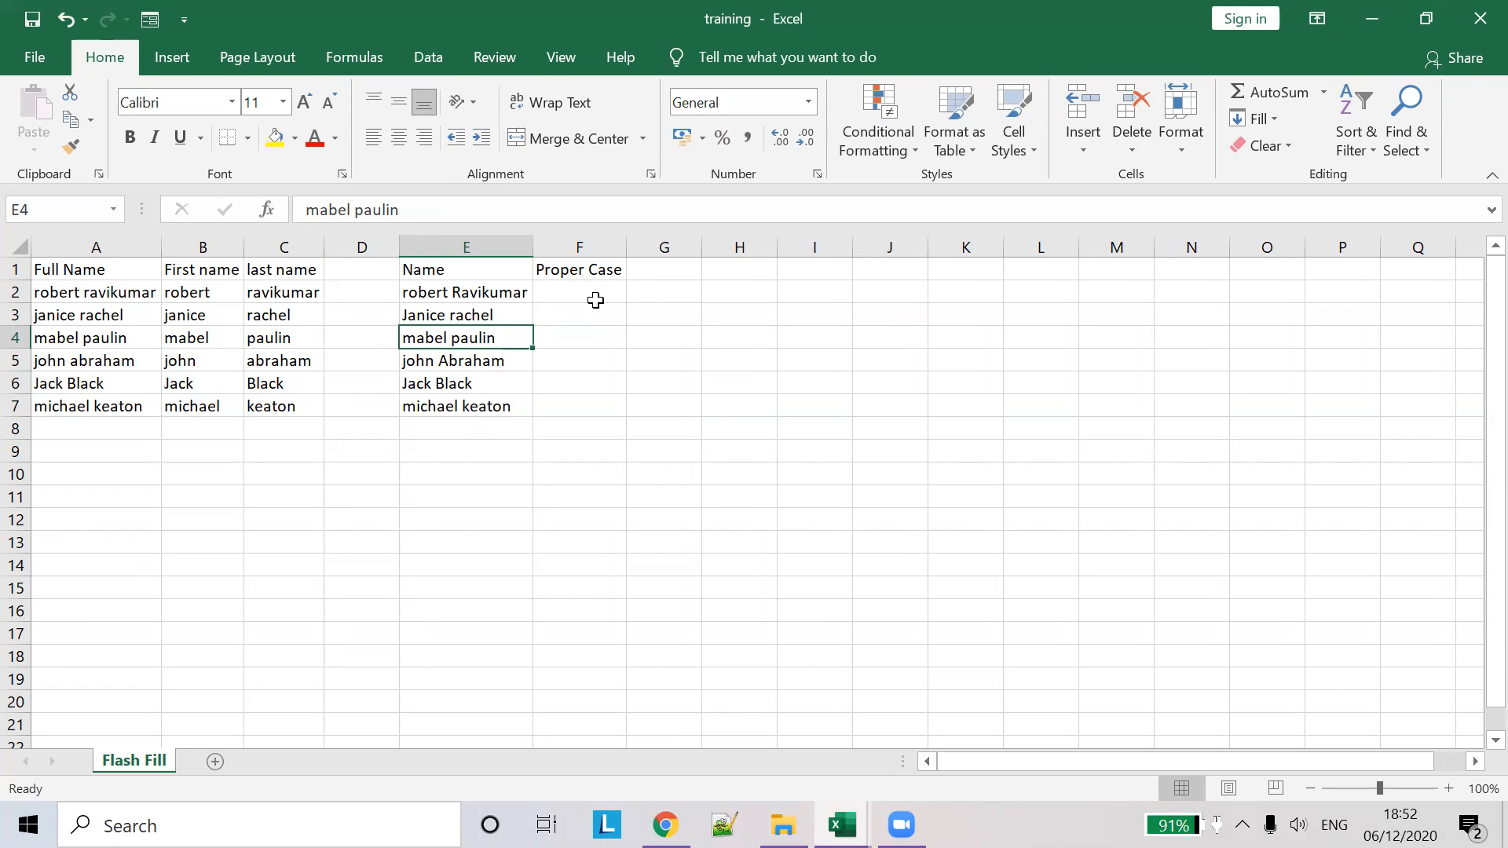
click(582, 293)
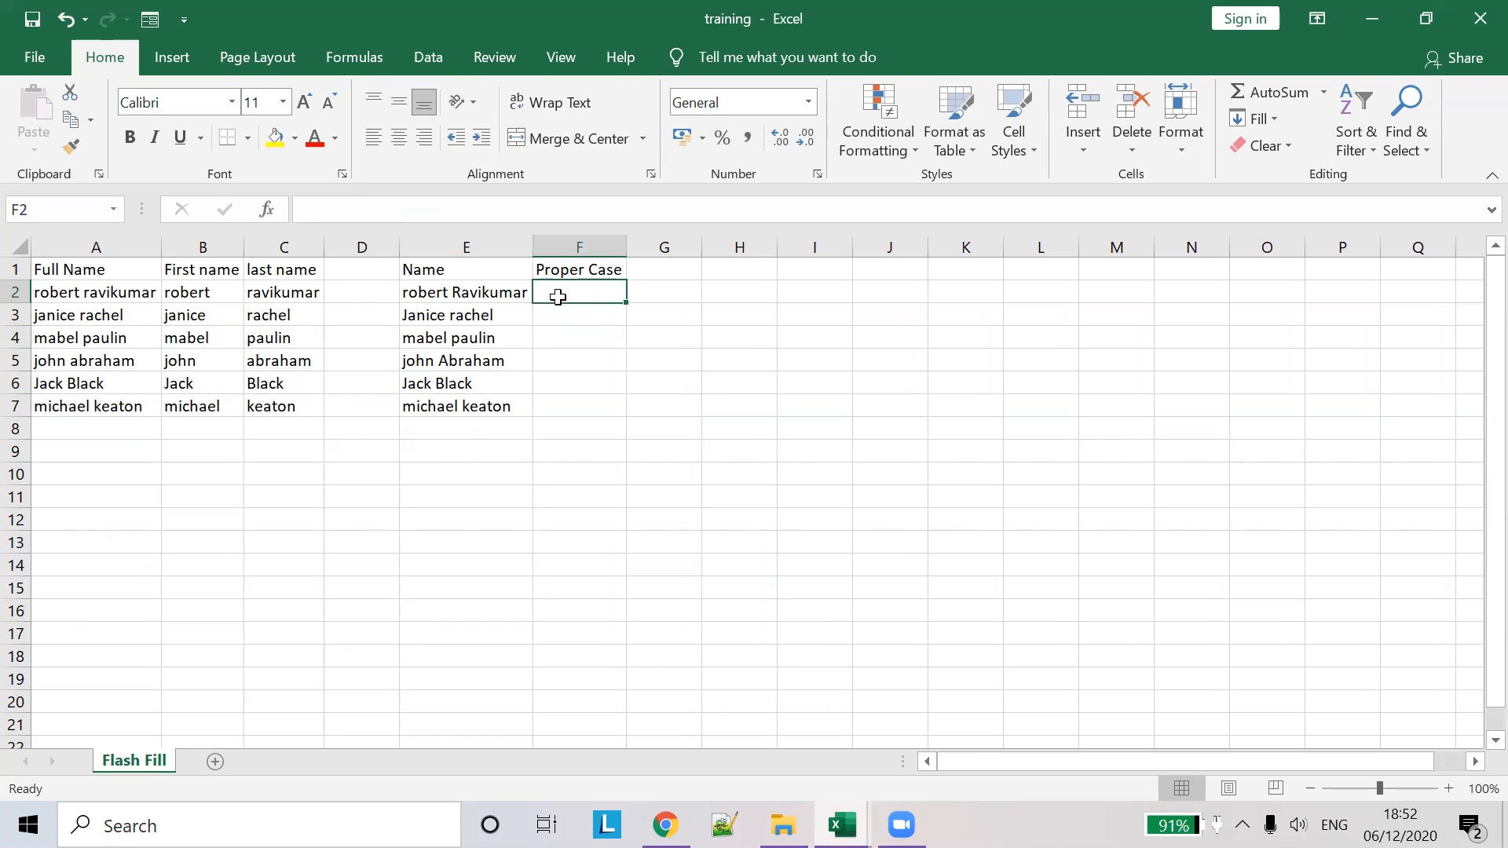
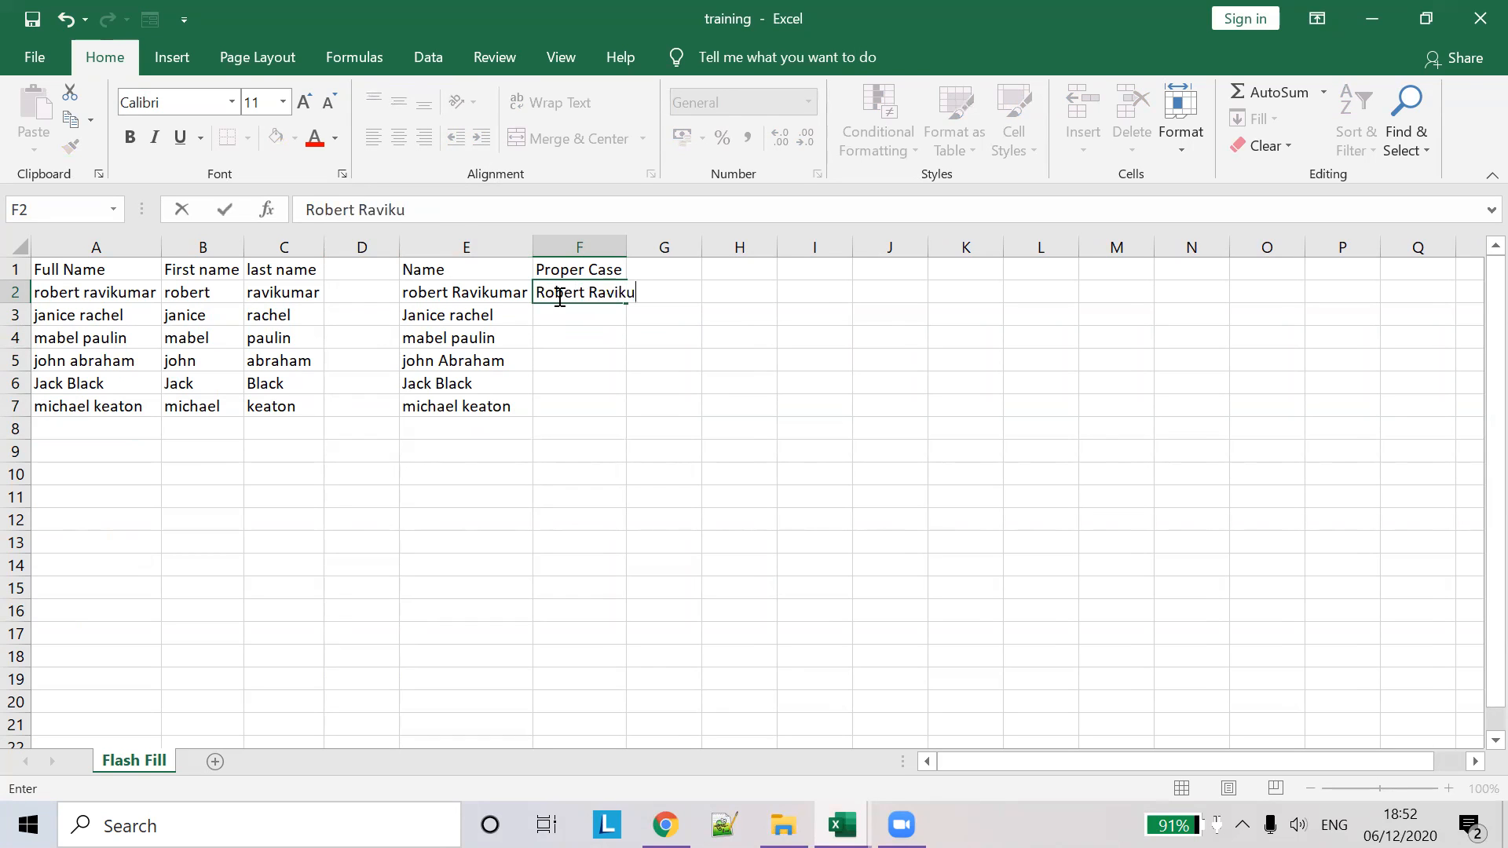
- Type a proper-case example in F2 and Flash Fill F2:F7 with capitalised names
double_click(627, 246)
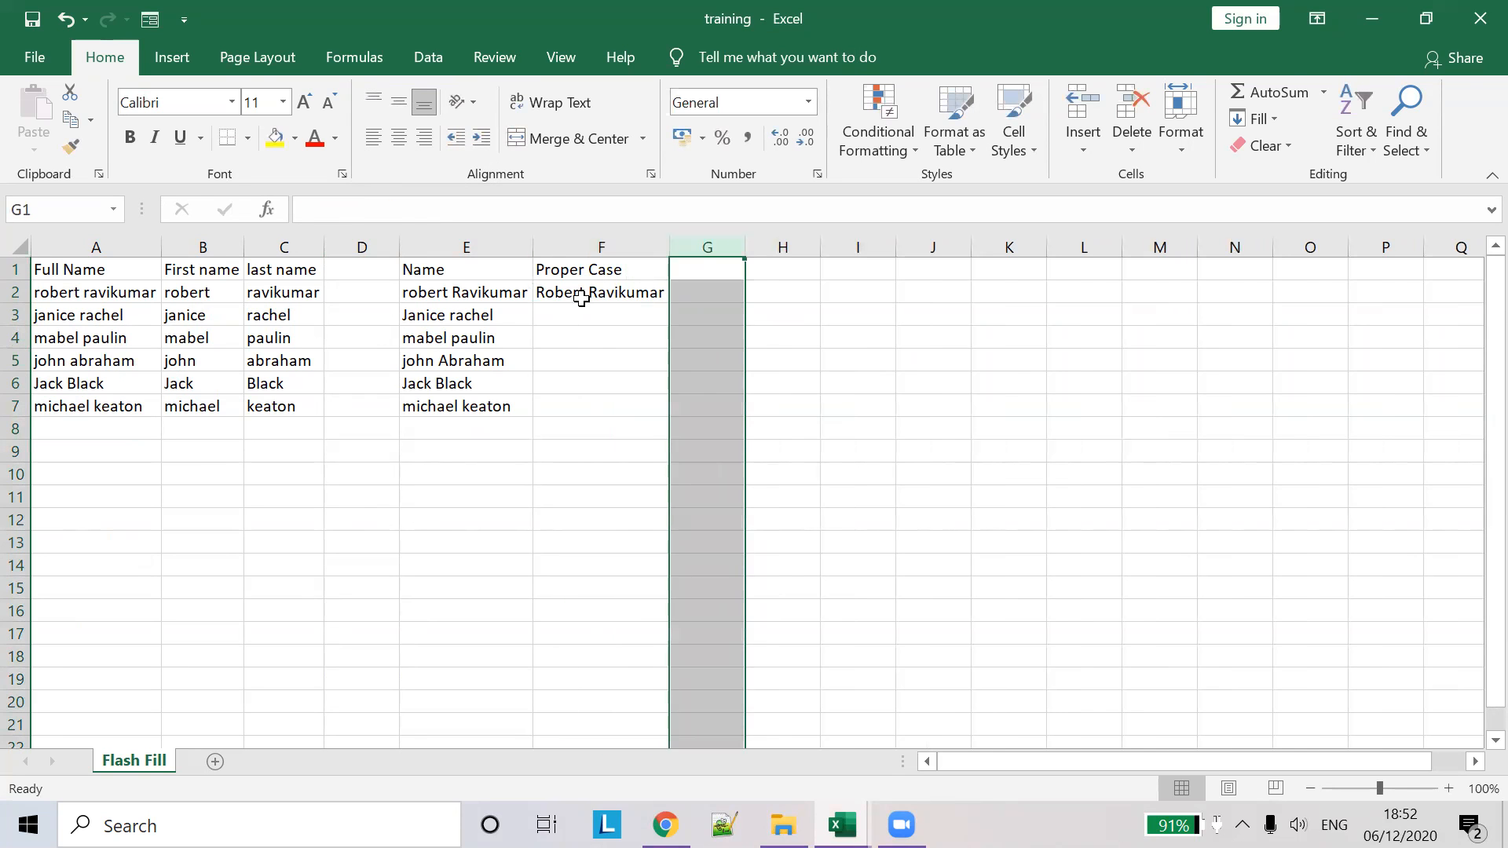
click(582, 295)
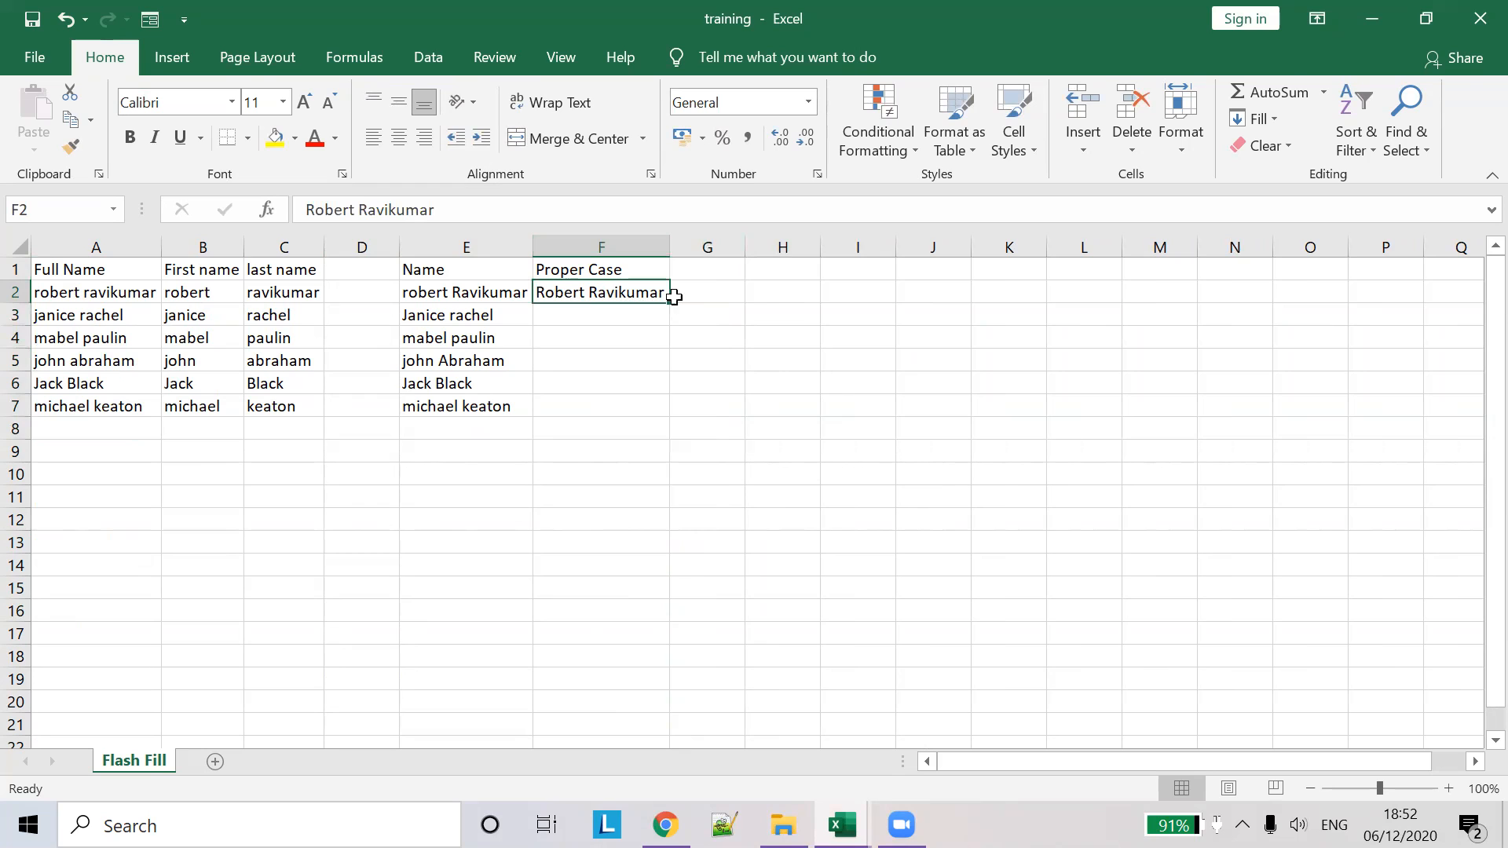
drag(672, 306, 673, 427)
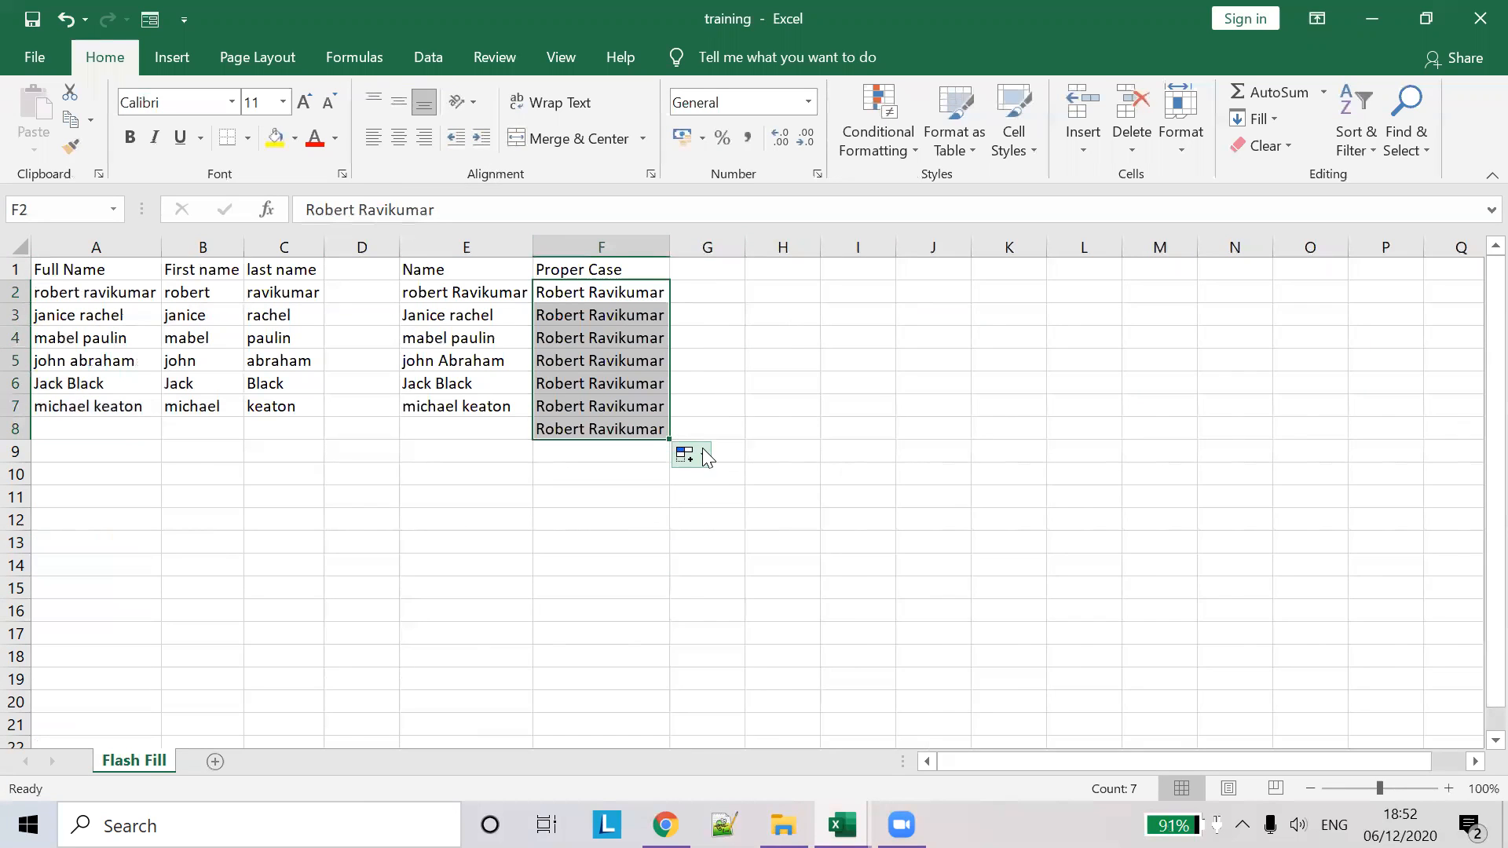
click(683, 453)
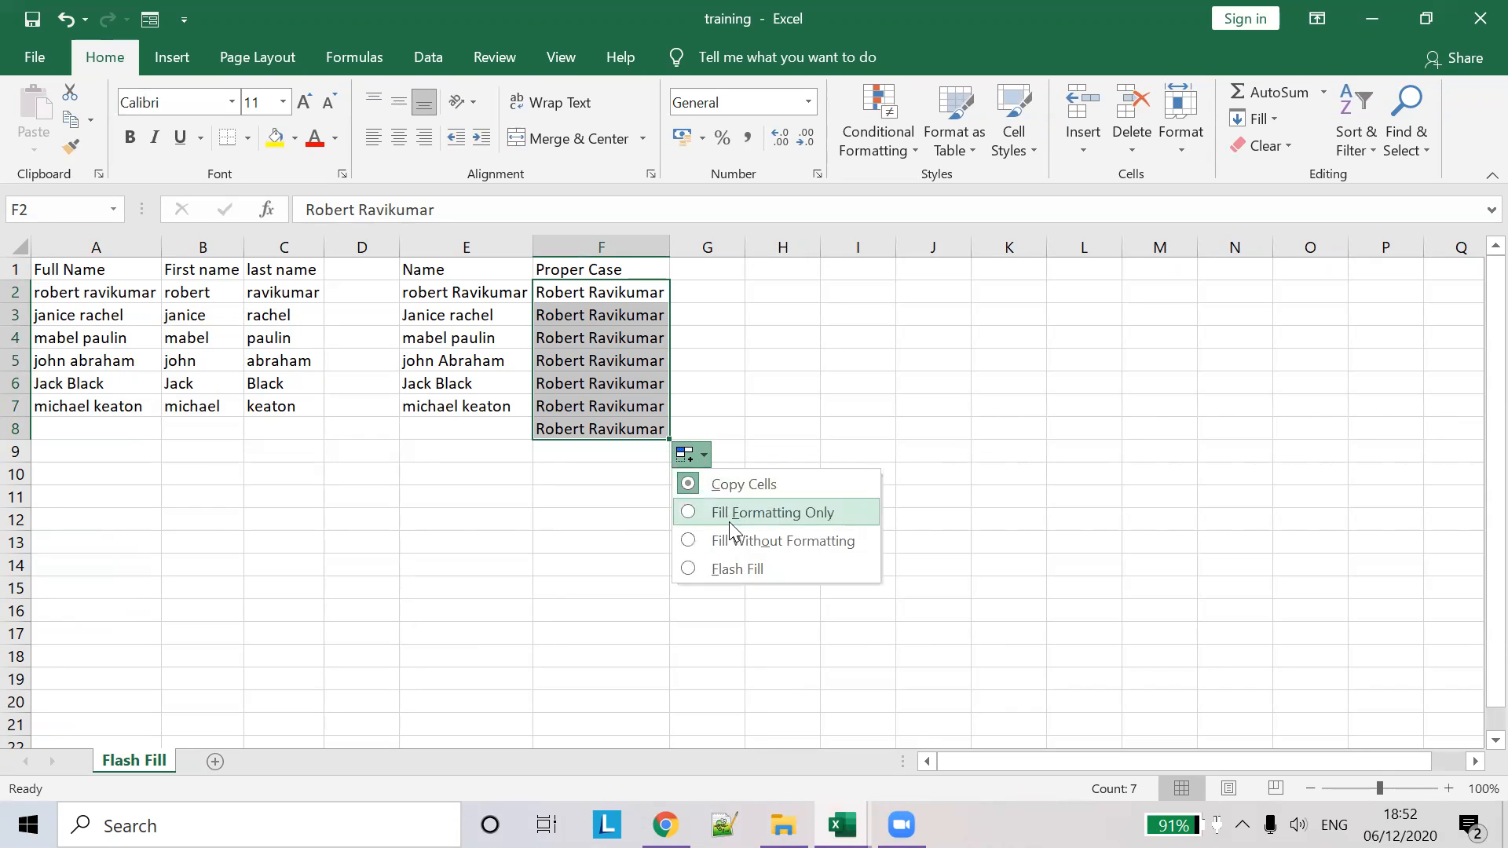
click(741, 567)
click(748, 449)
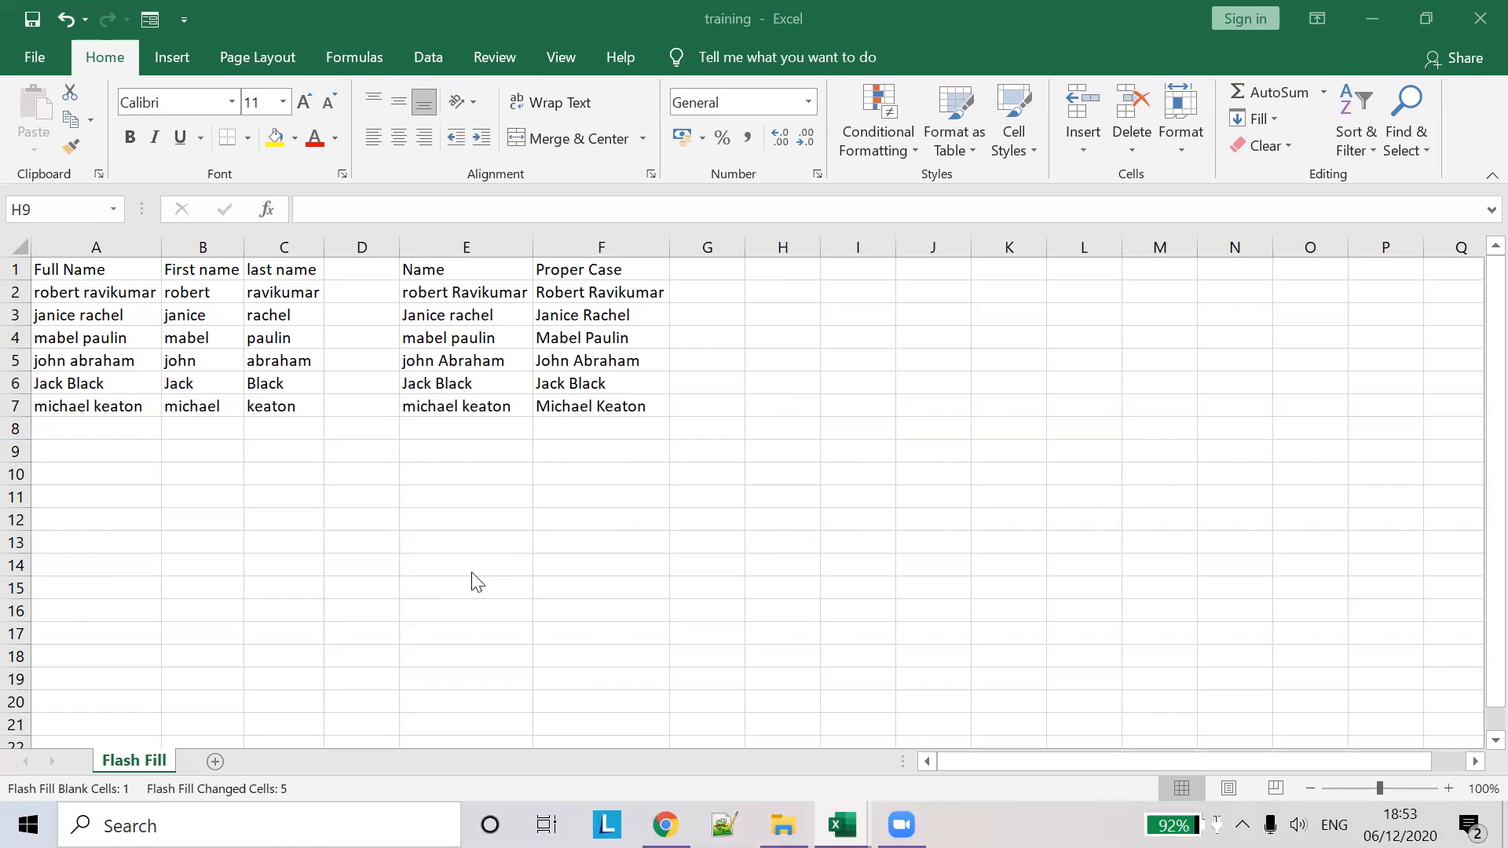
- Add the headings Name in A10 and Email in B10
mouse_move(841, 824)
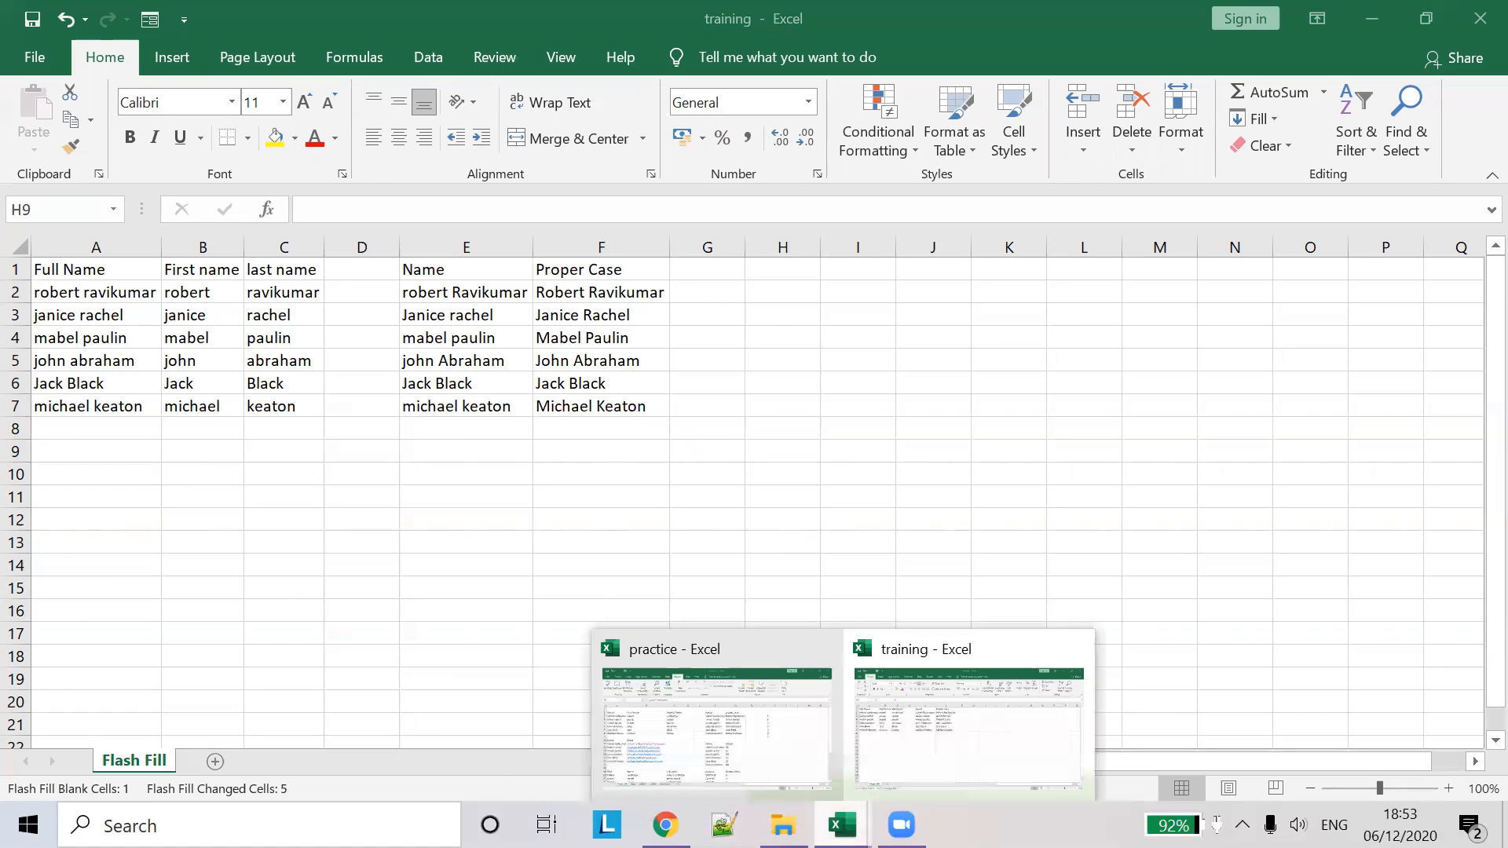
click(758, 752)
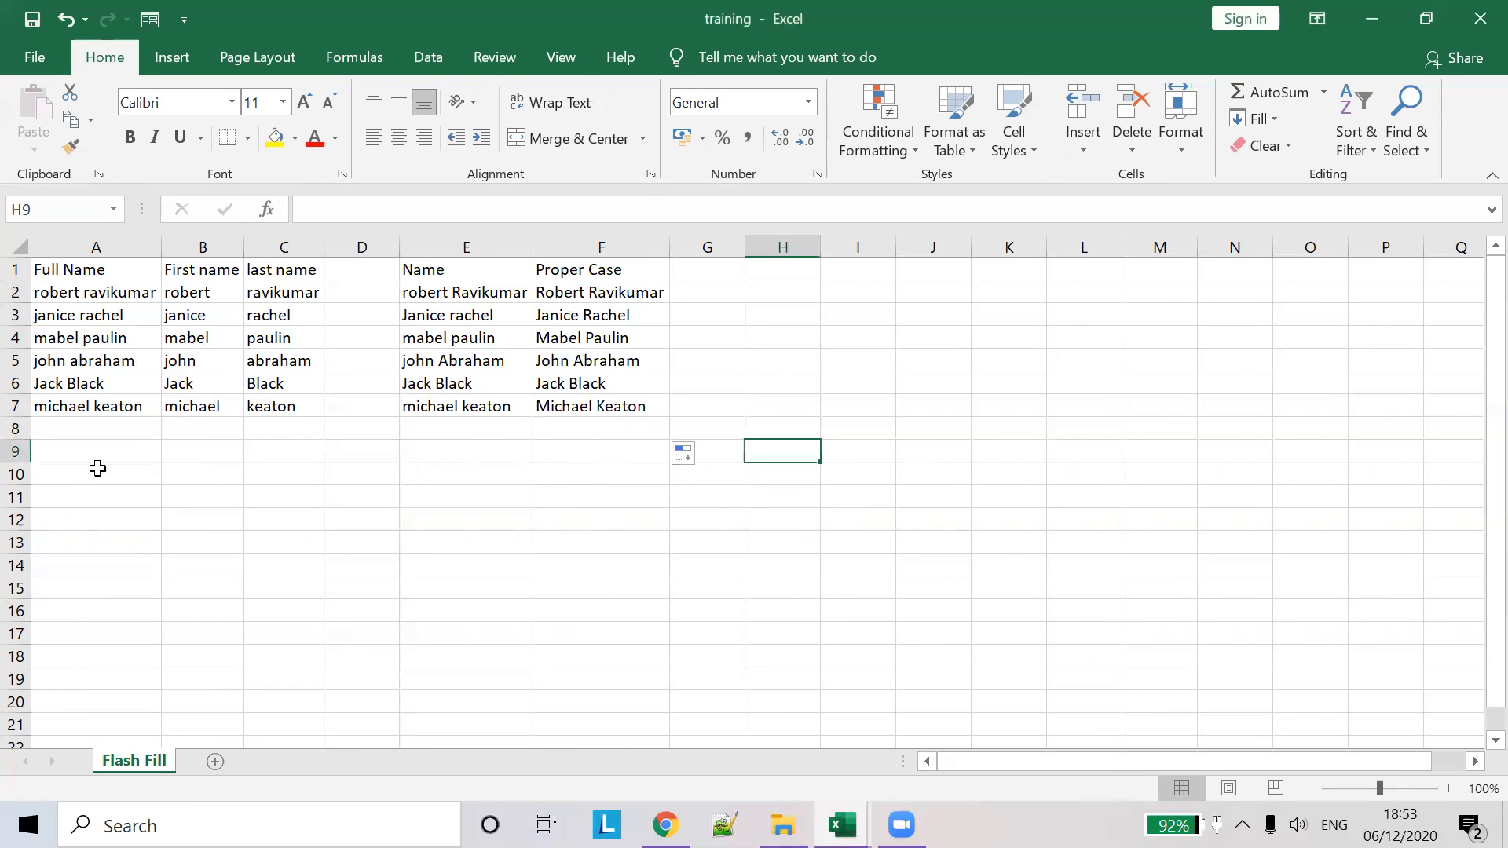
click(108, 479)
text(Name)
key(Tab)
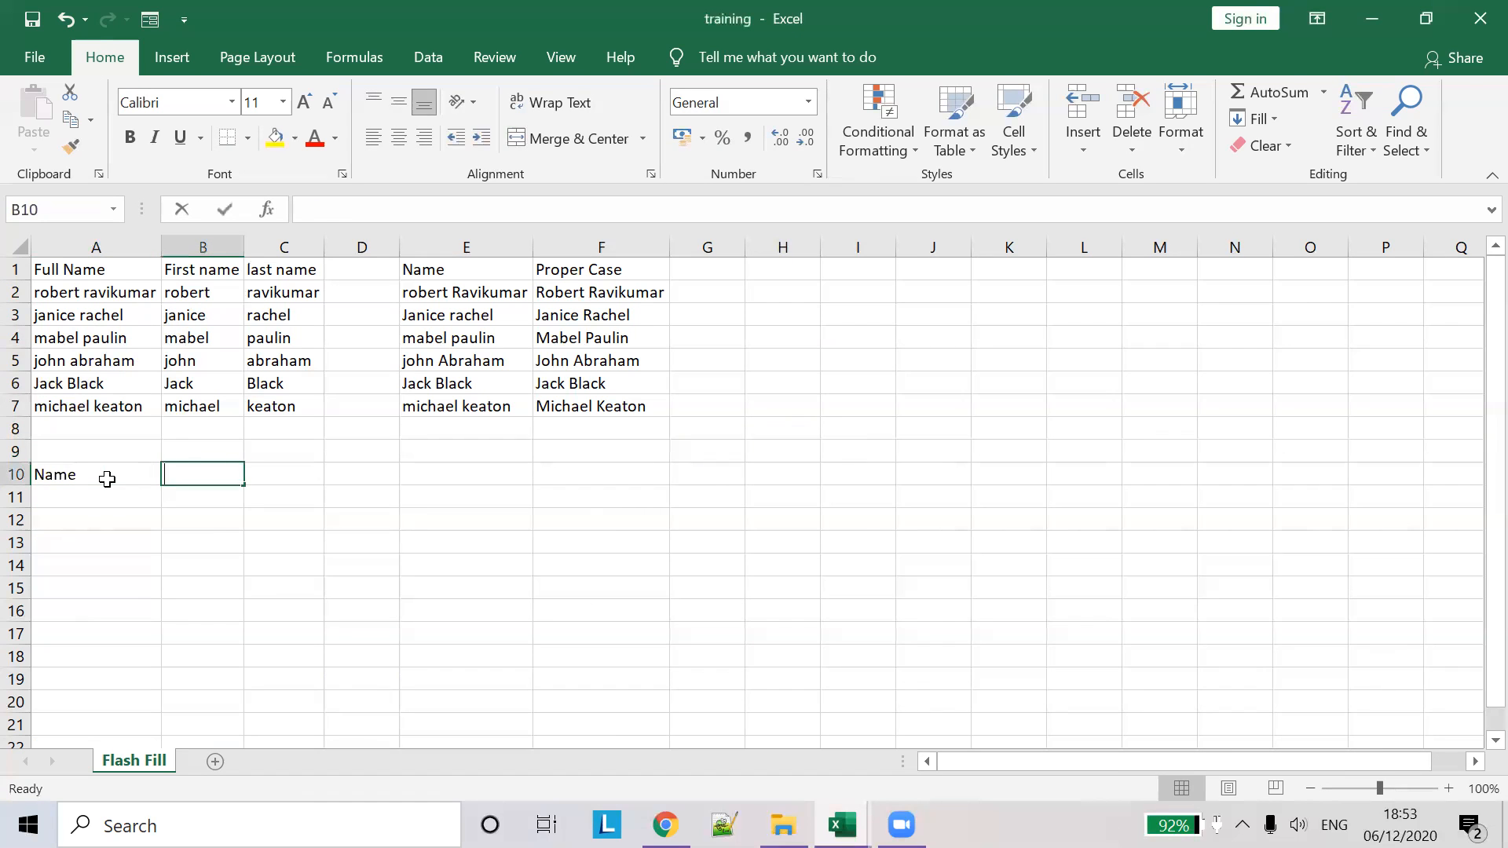
text(Email)
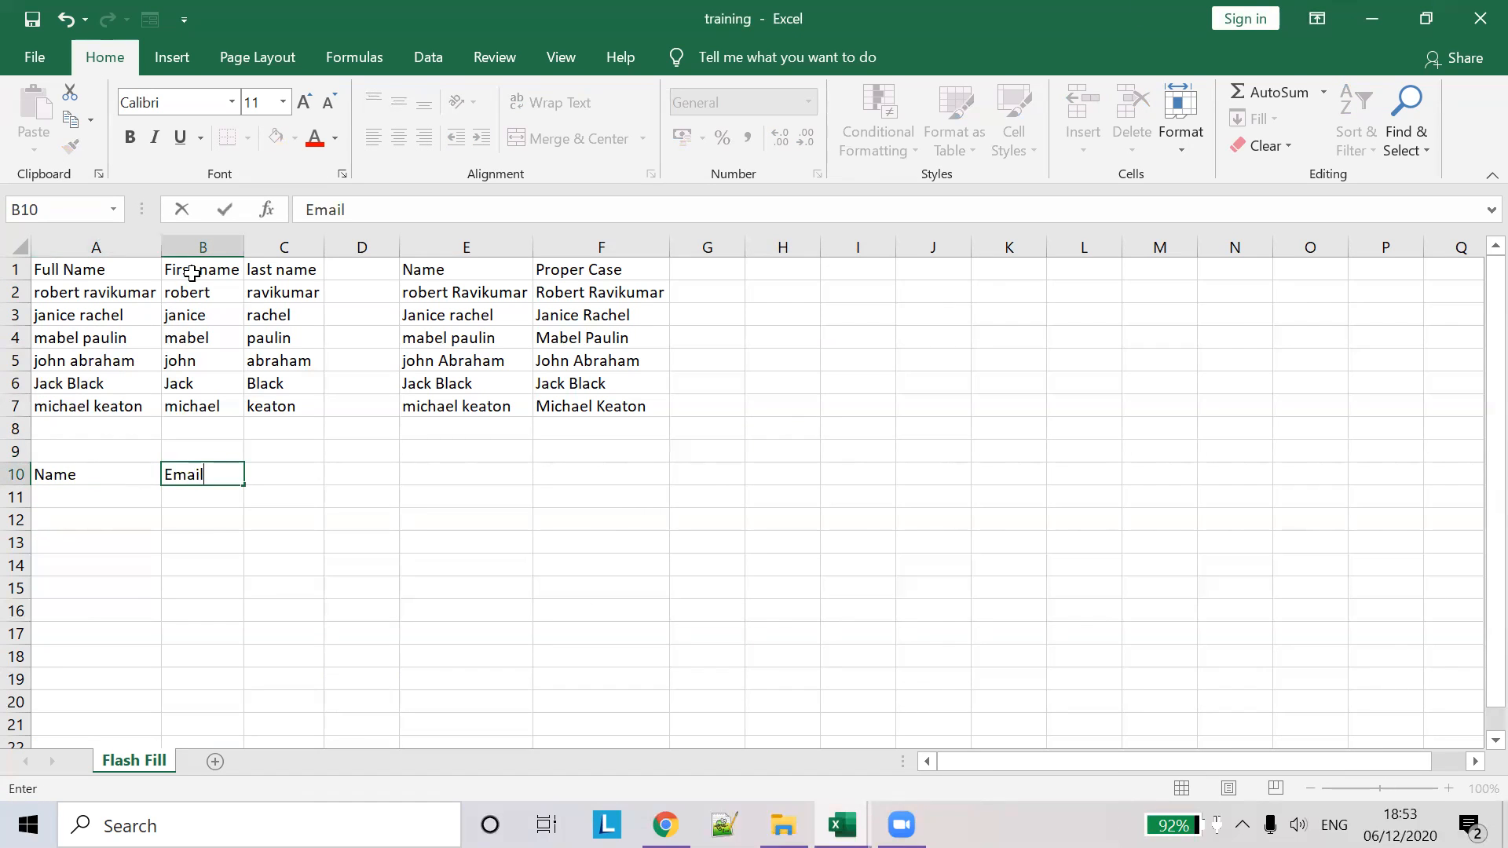
click(252, 248)
double_click(245, 249)
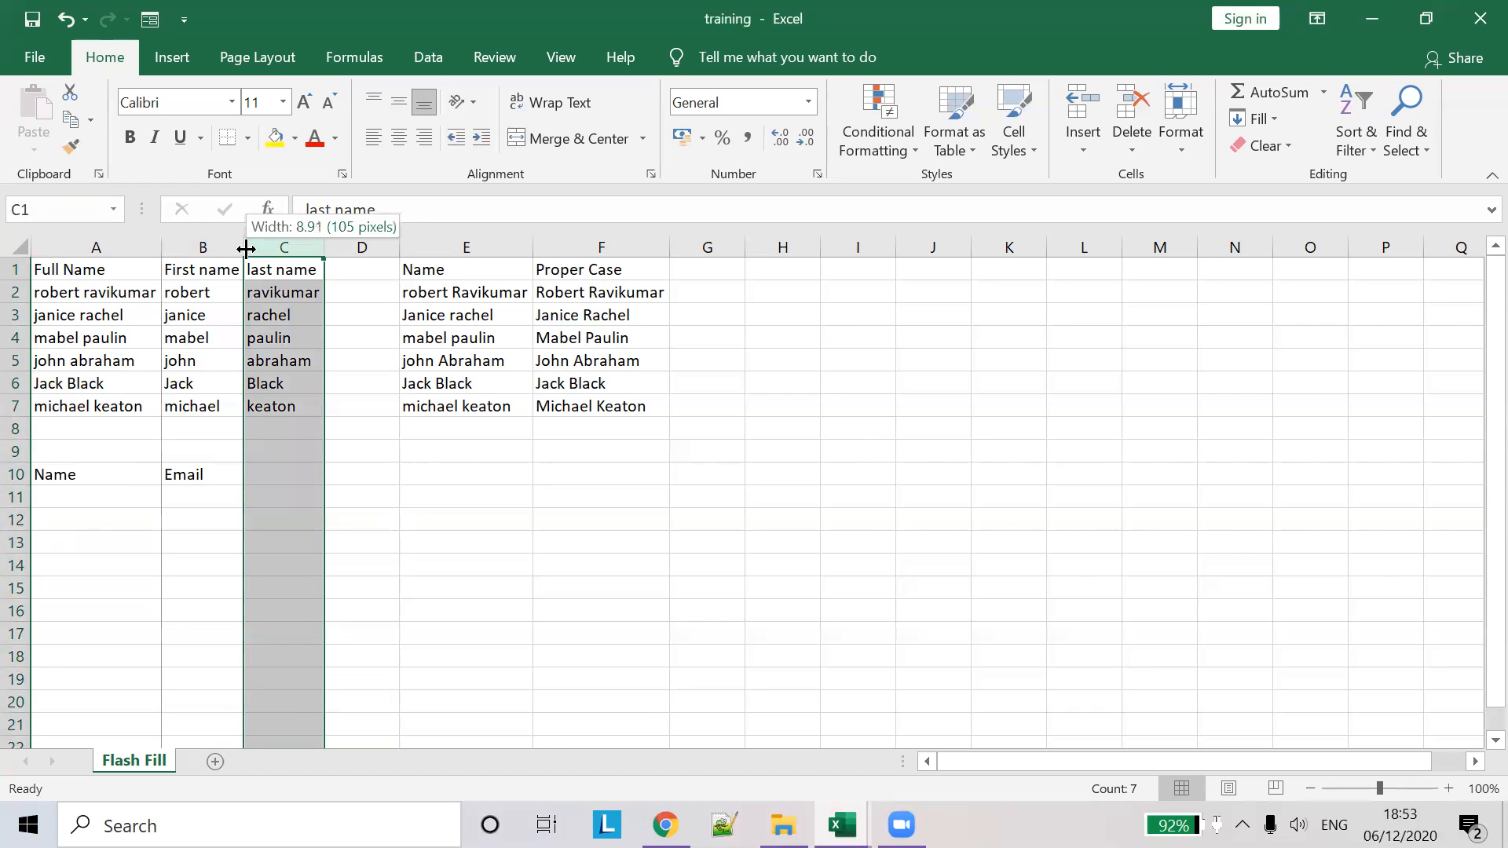
click(318, 338)
- Copy six names from the practice workbook into A11:A16 and autofit the column
key(alt+Tab)
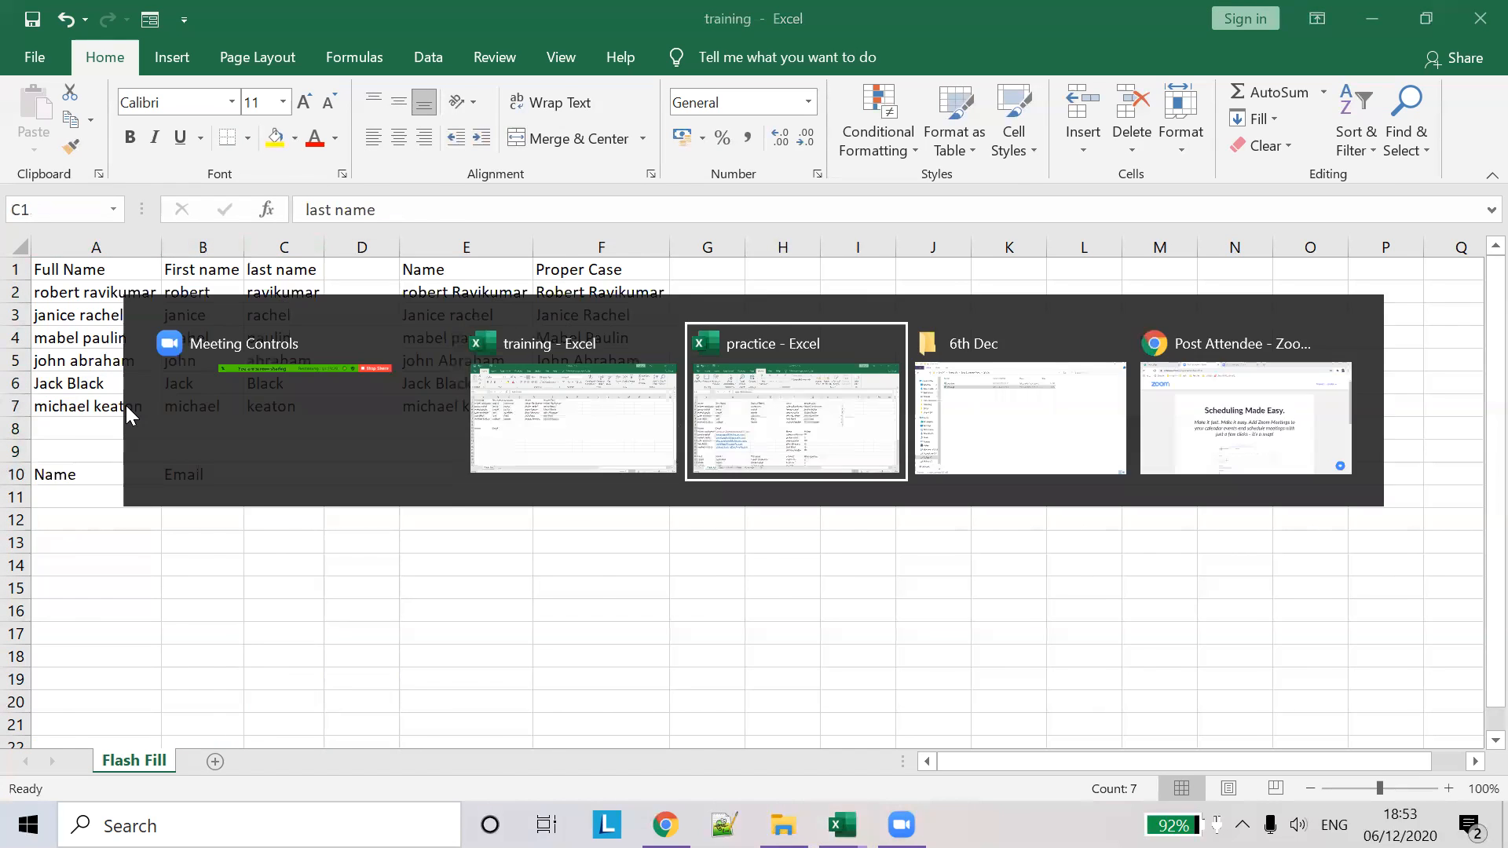
drag(78, 497, 106, 611)
key(ctrl+c)
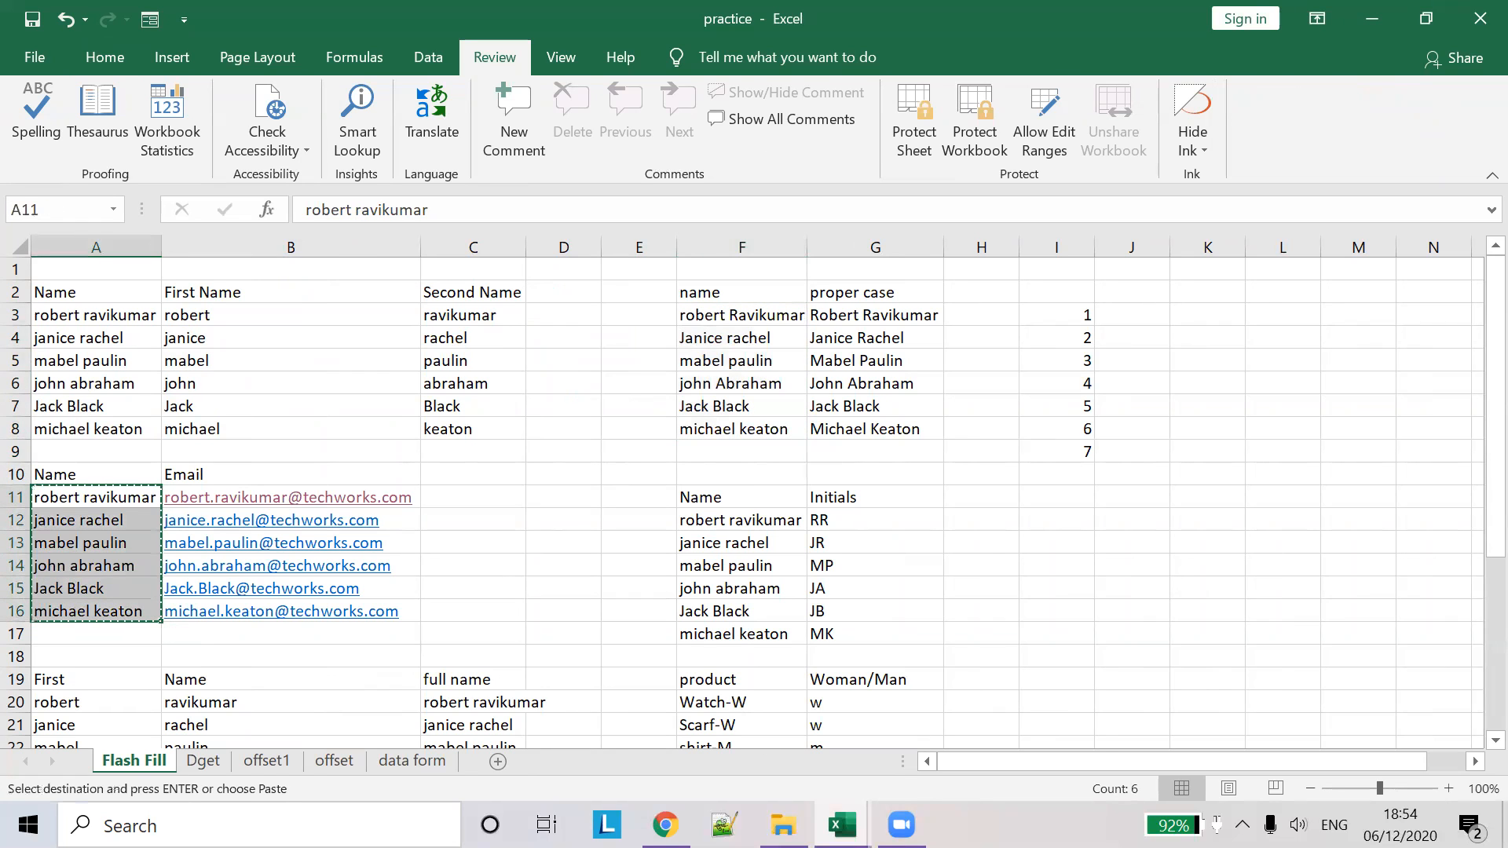
click(842, 824)
click(939, 742)
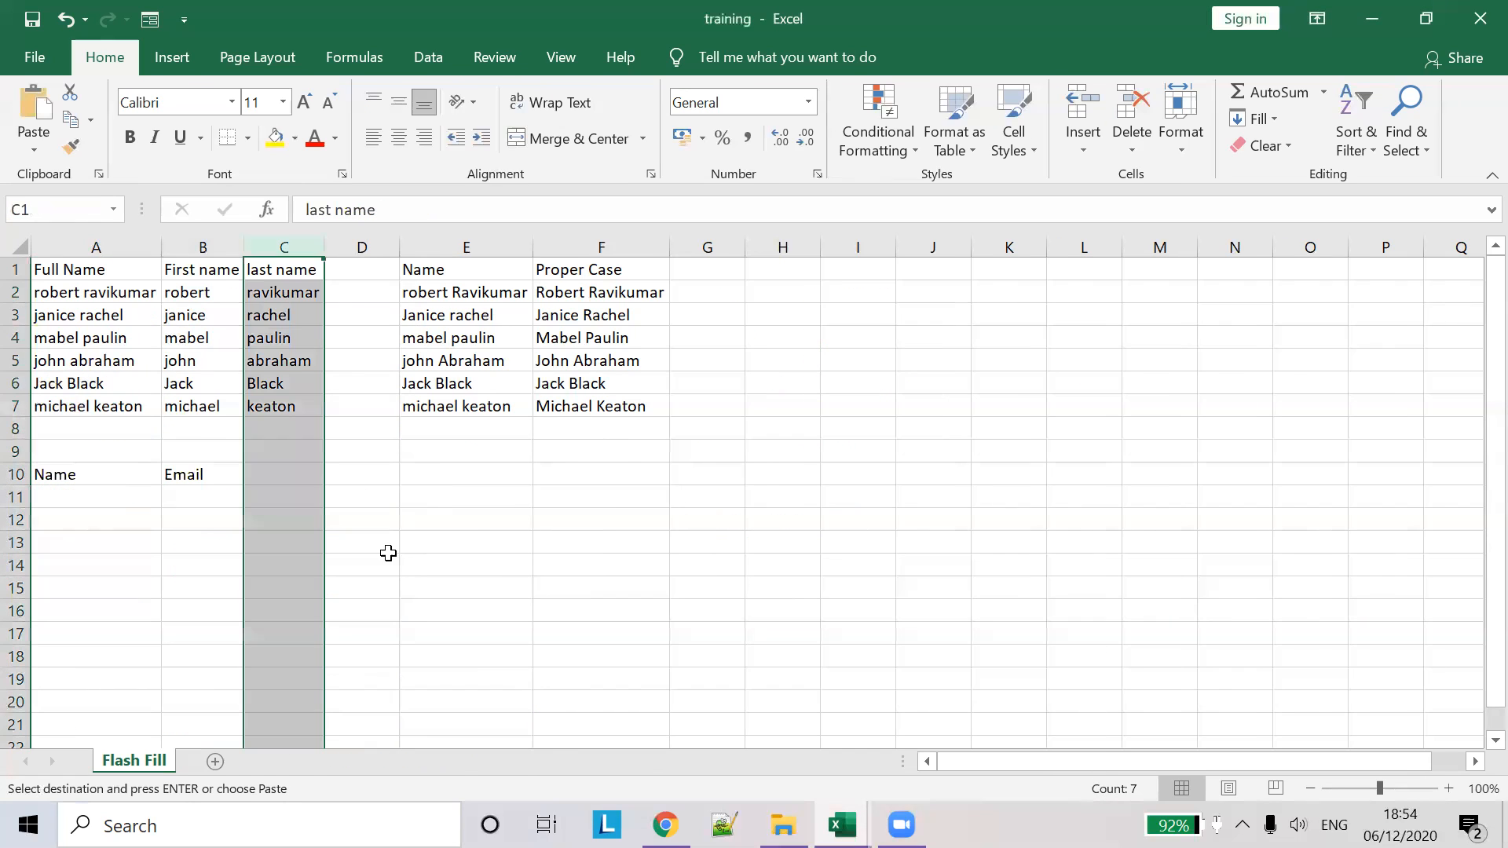
click(93, 489)
key(ctrl+v)
double_click(162, 251)
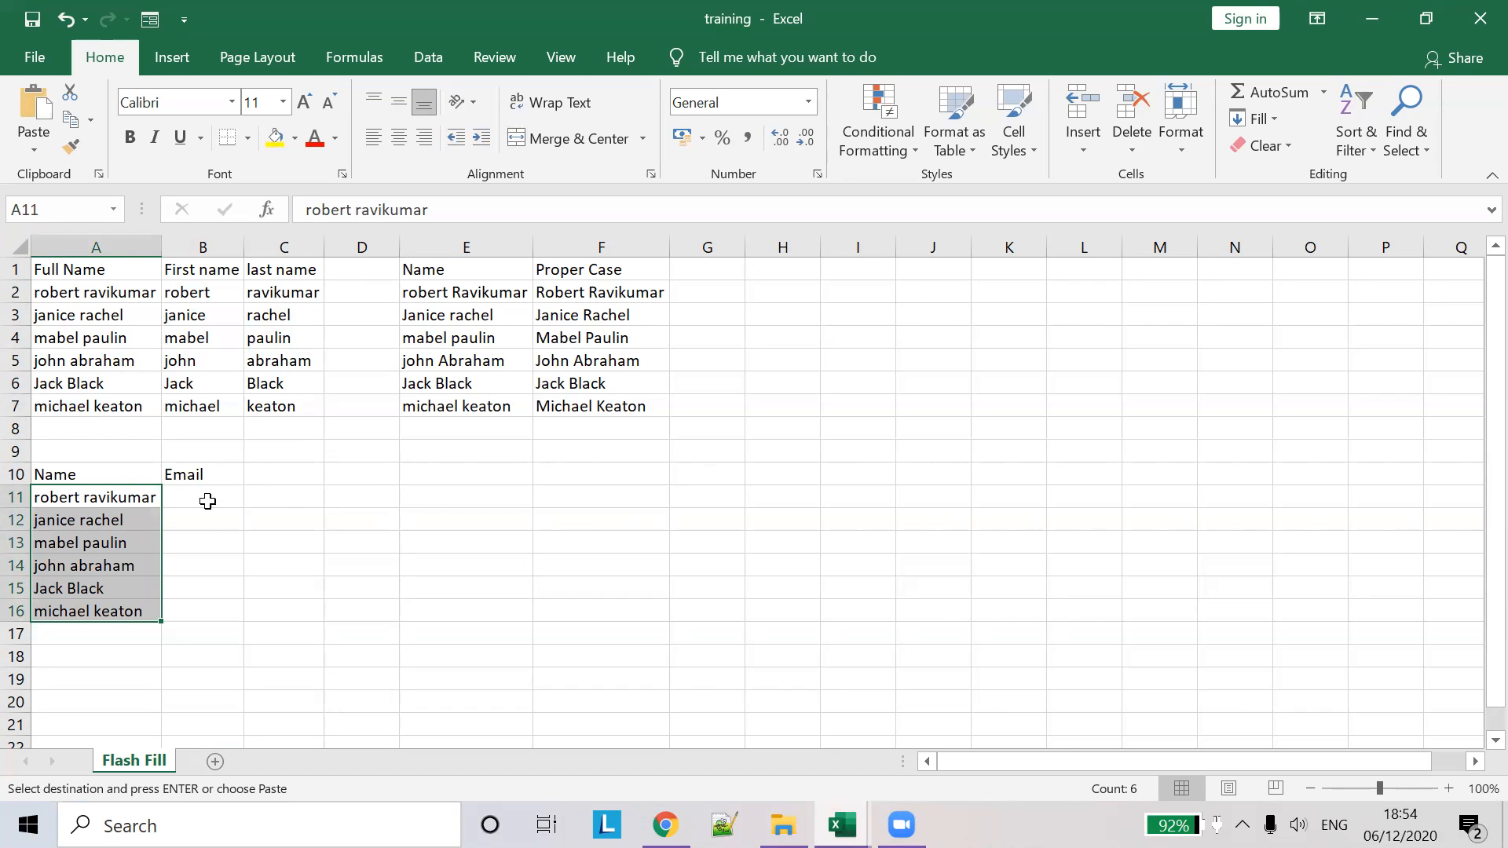
click(207, 501)
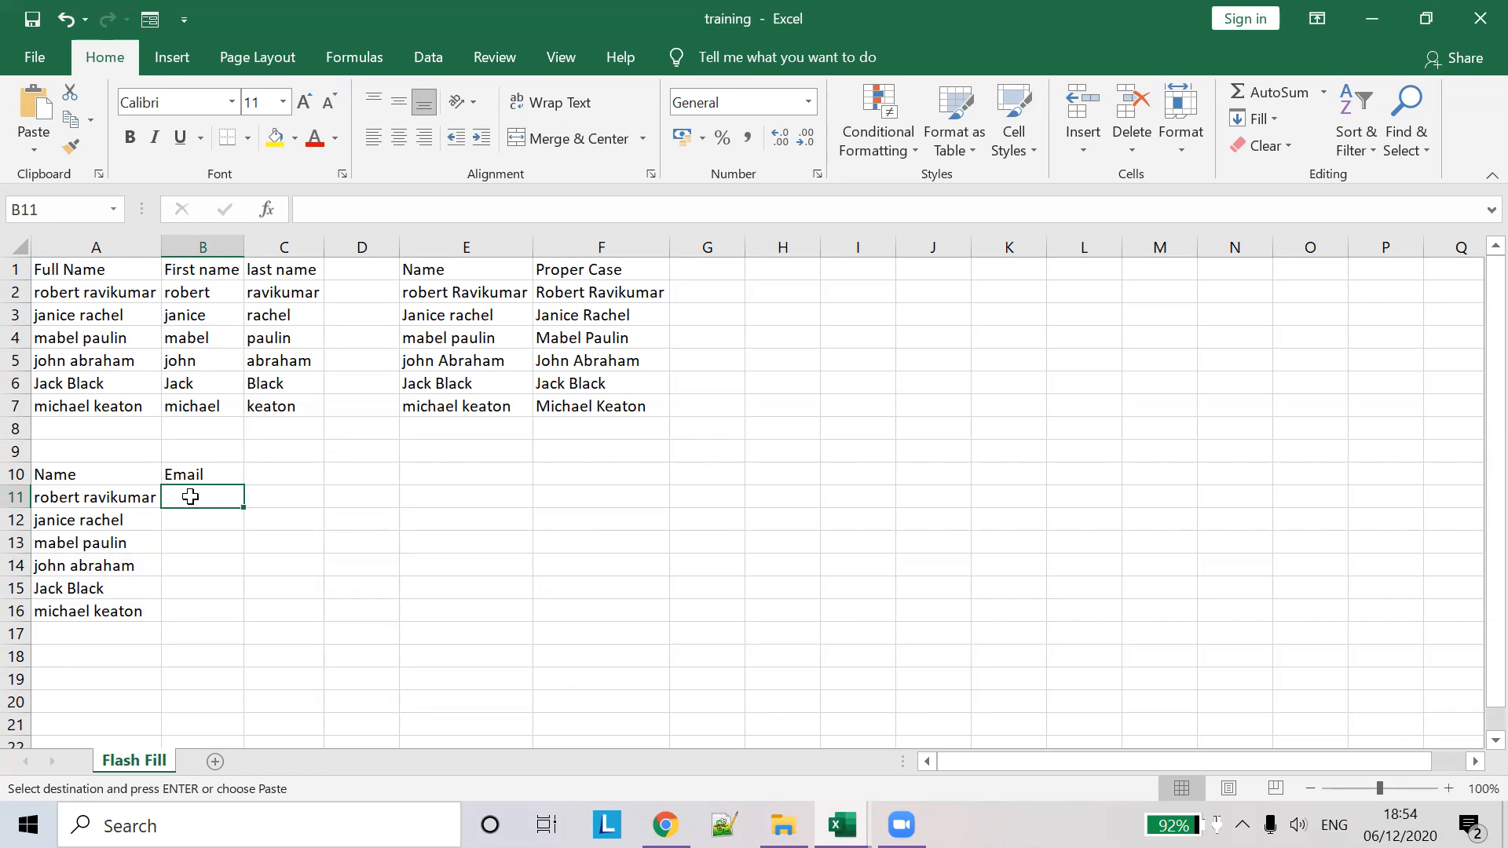
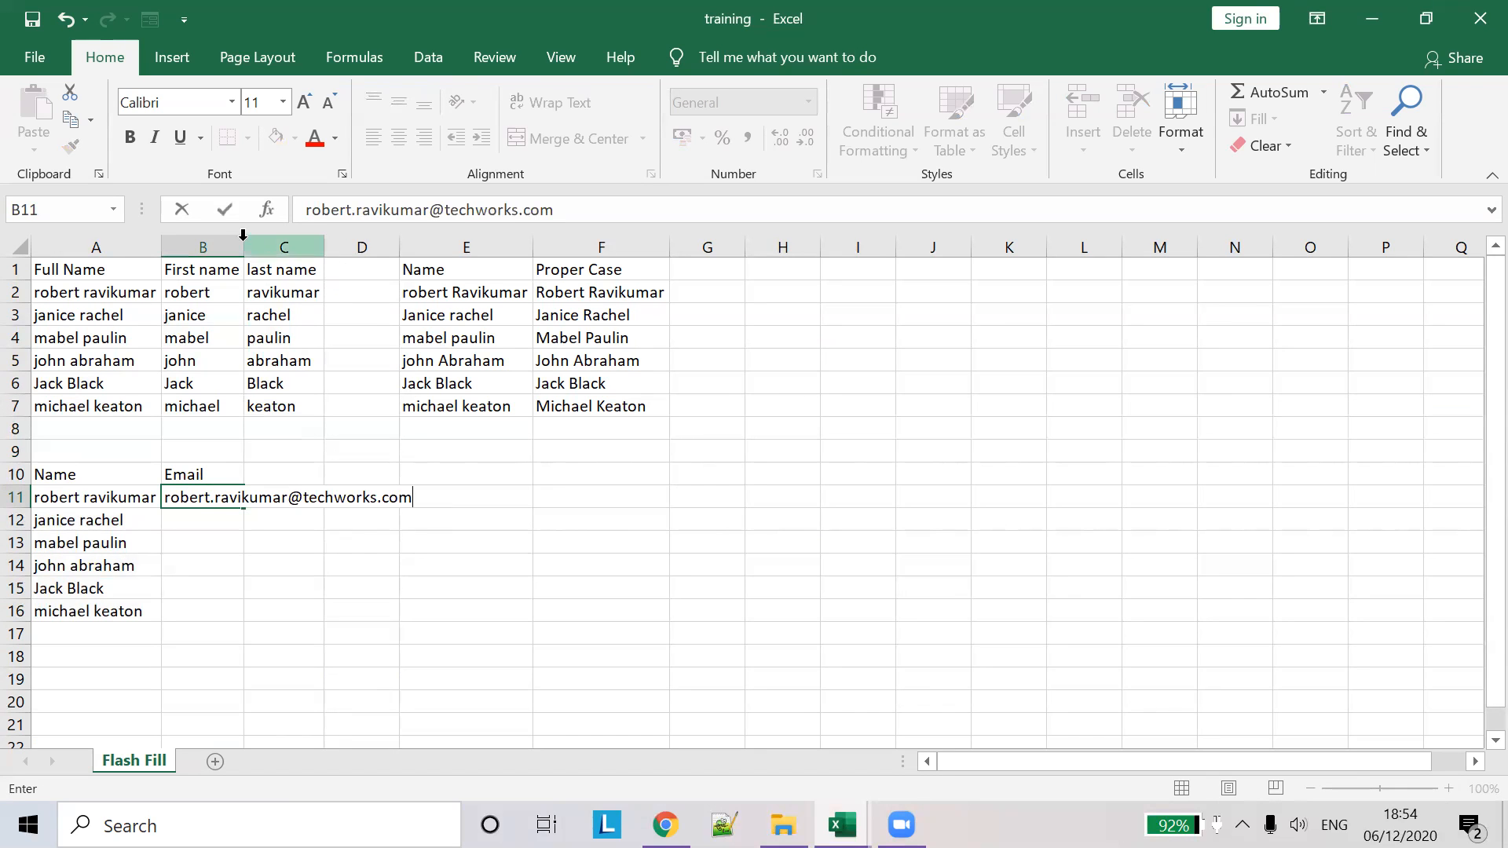
click(239, 243)
double_click(241, 243)
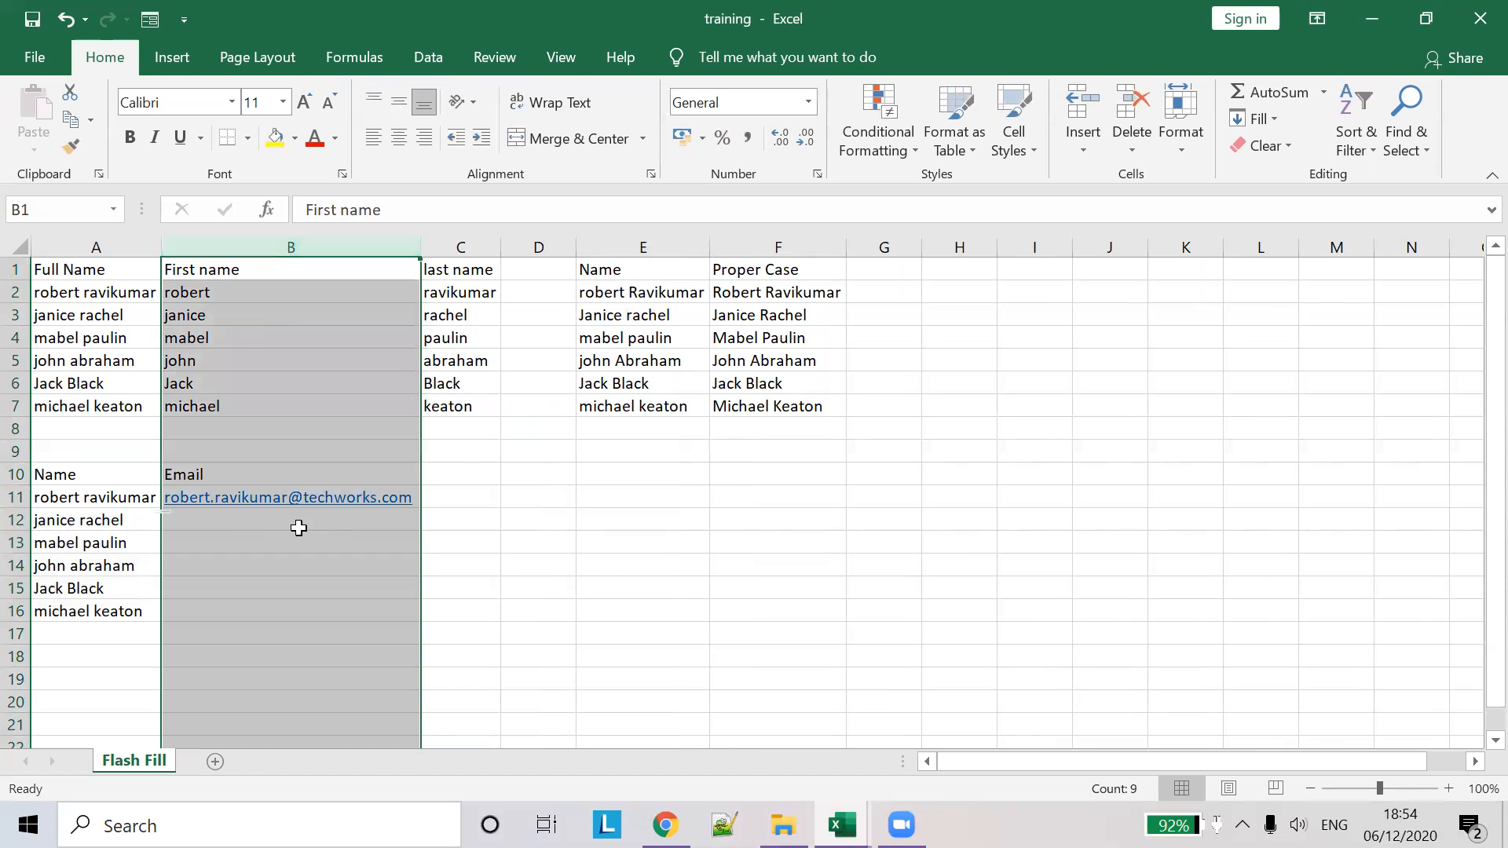
click(262, 515)
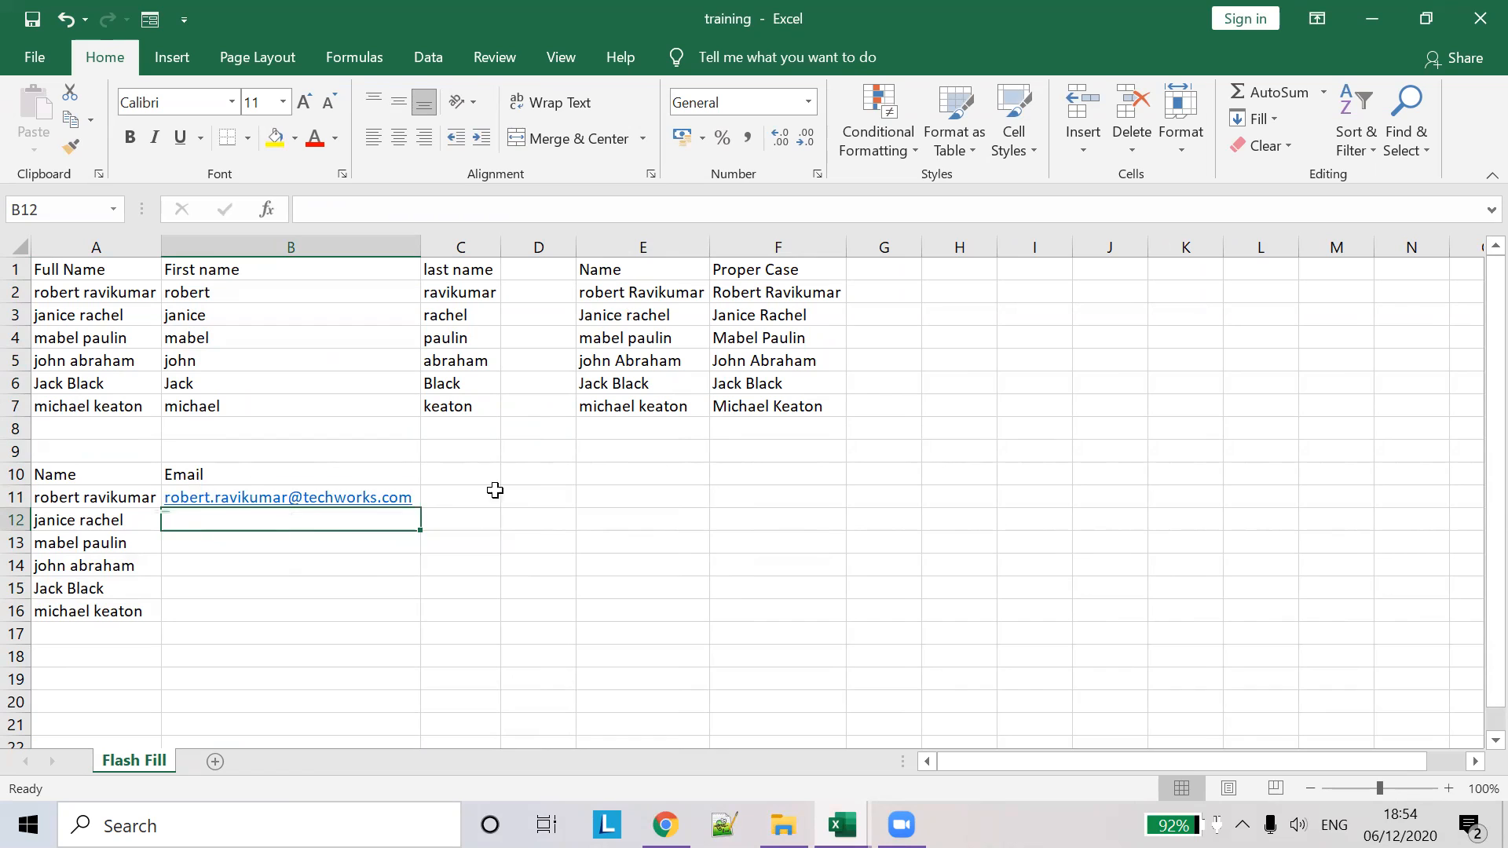
- Flash Fill the remaining email addresses, then undo and redo the fill
click(418, 495)
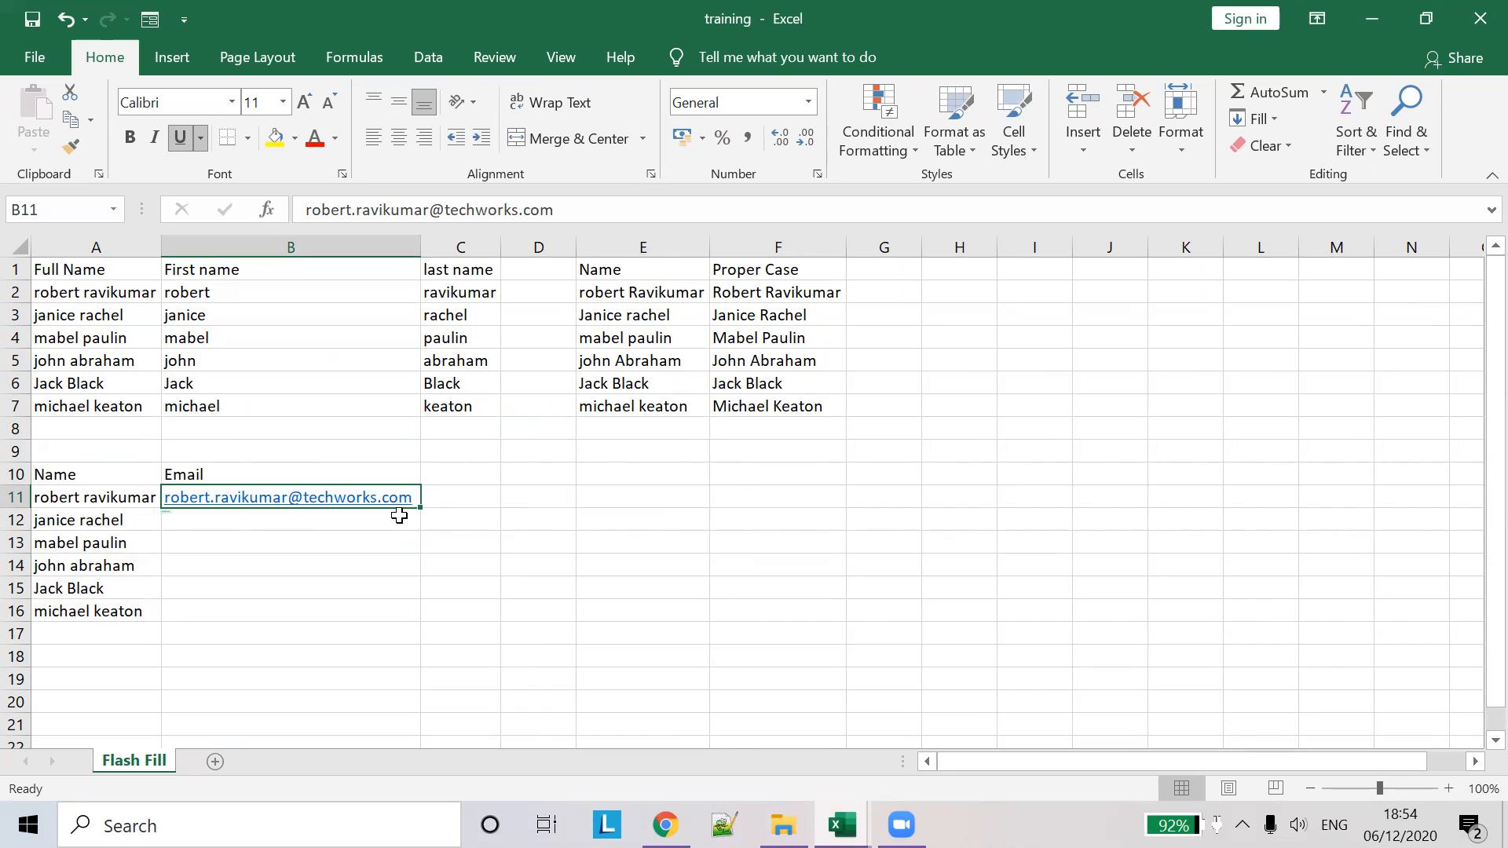
click(393, 526)
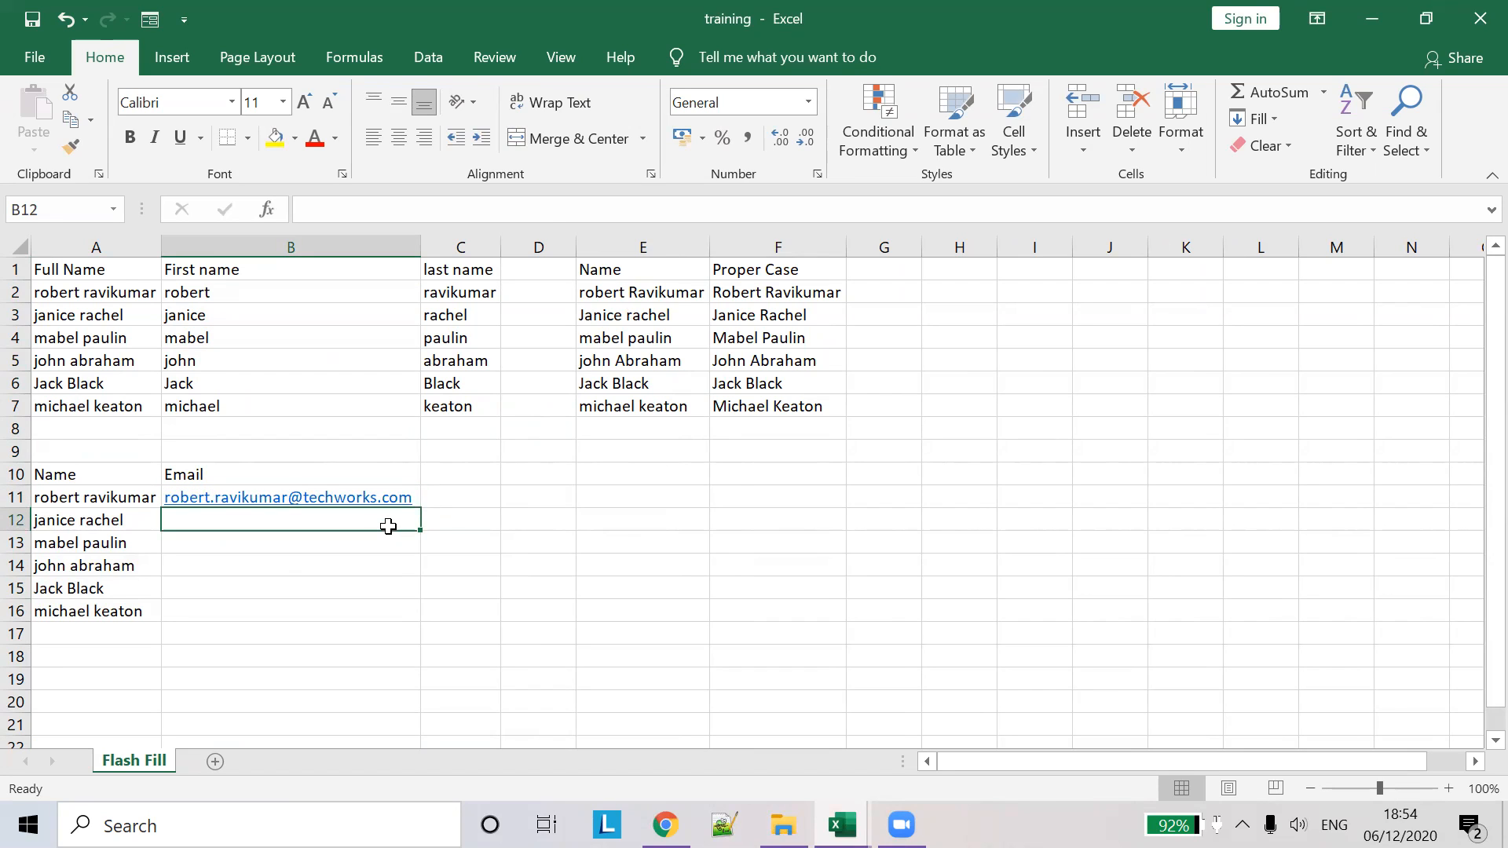
key(ctrl+e)
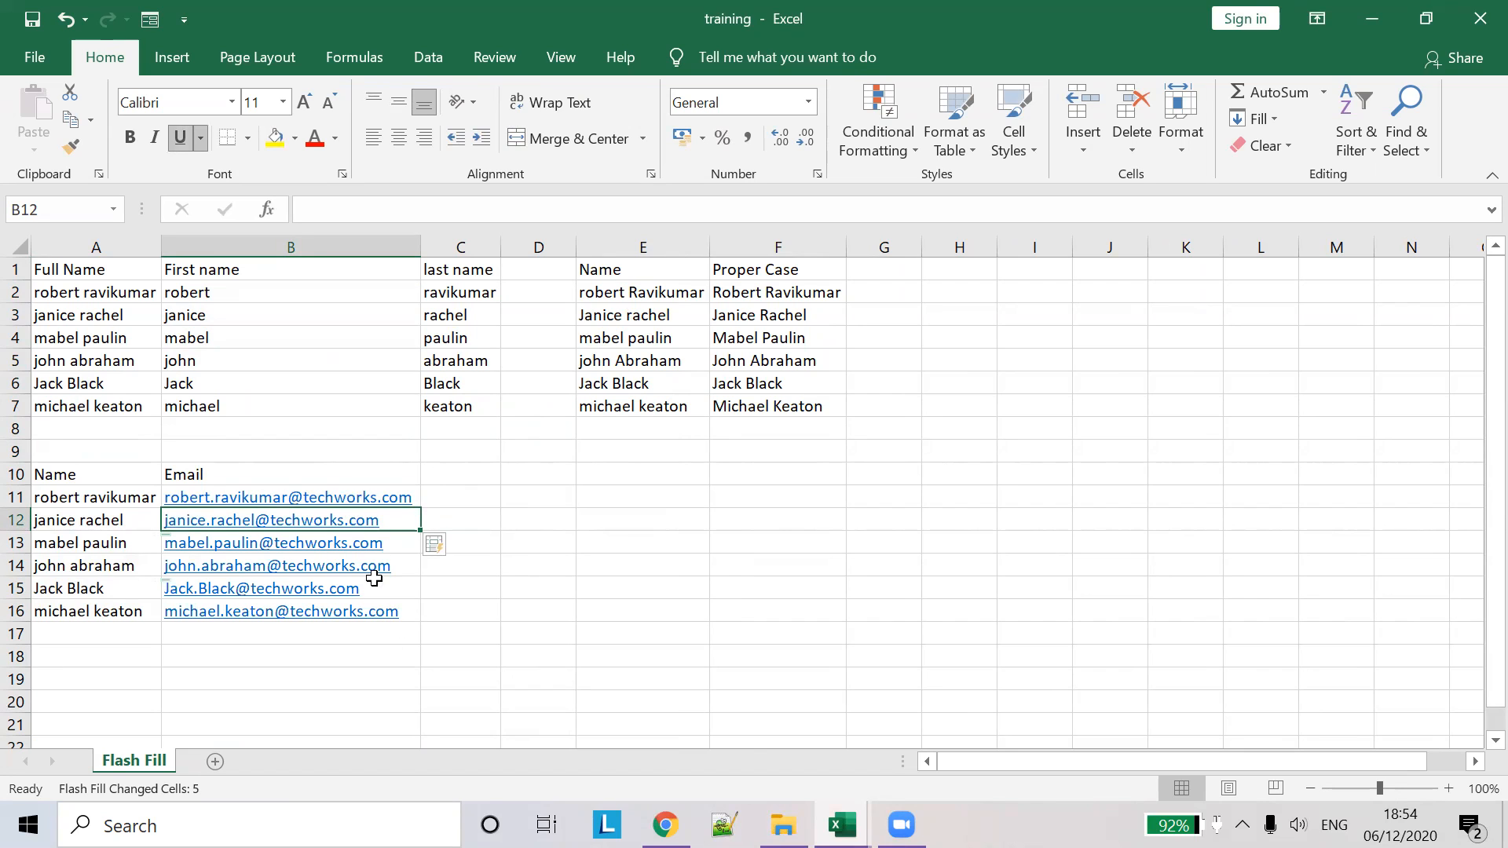
click(505, 523)
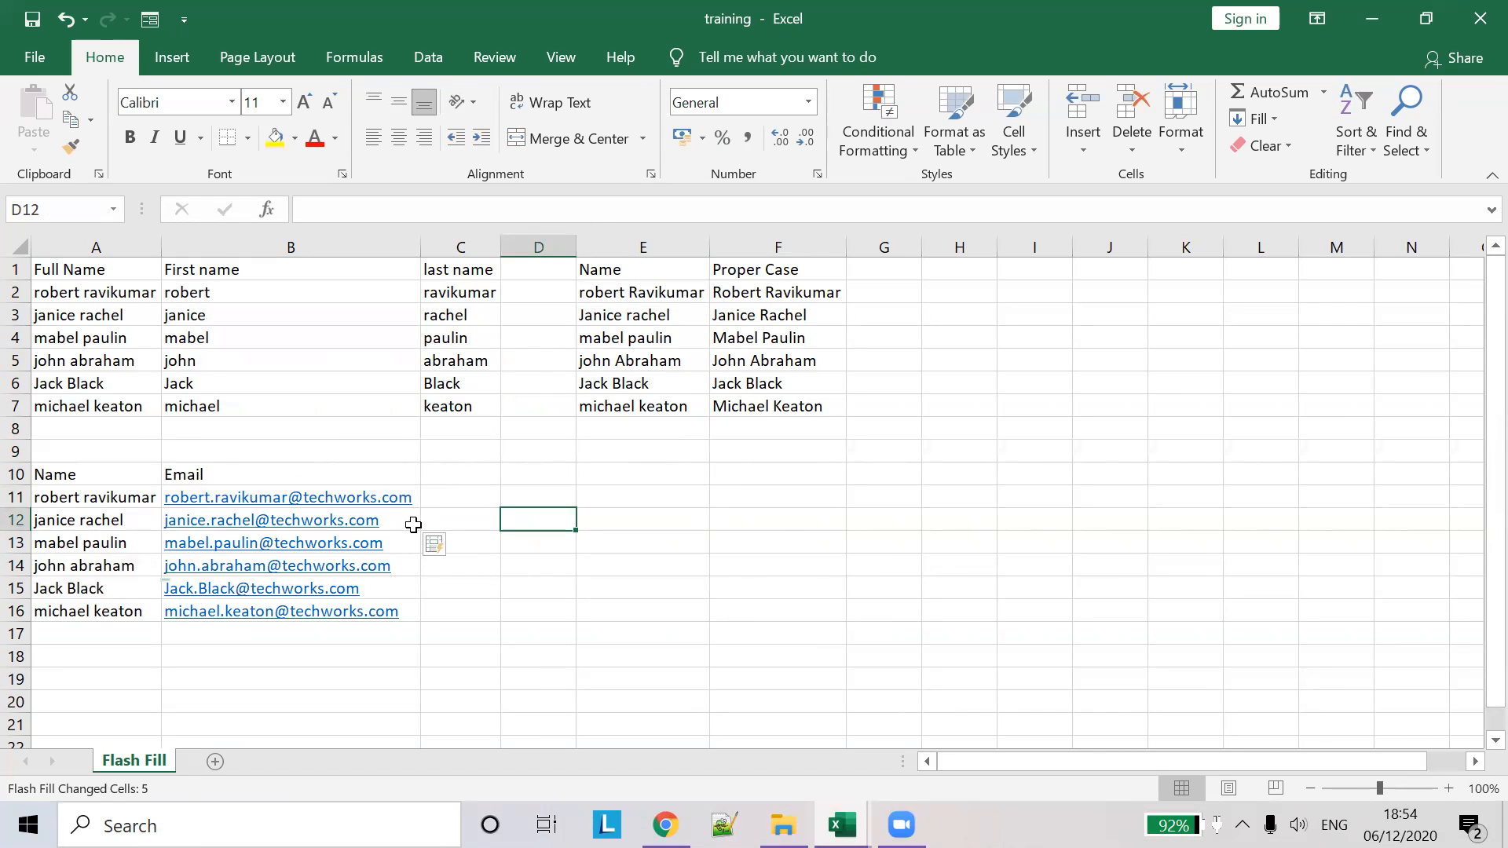
key(ctrl+z)
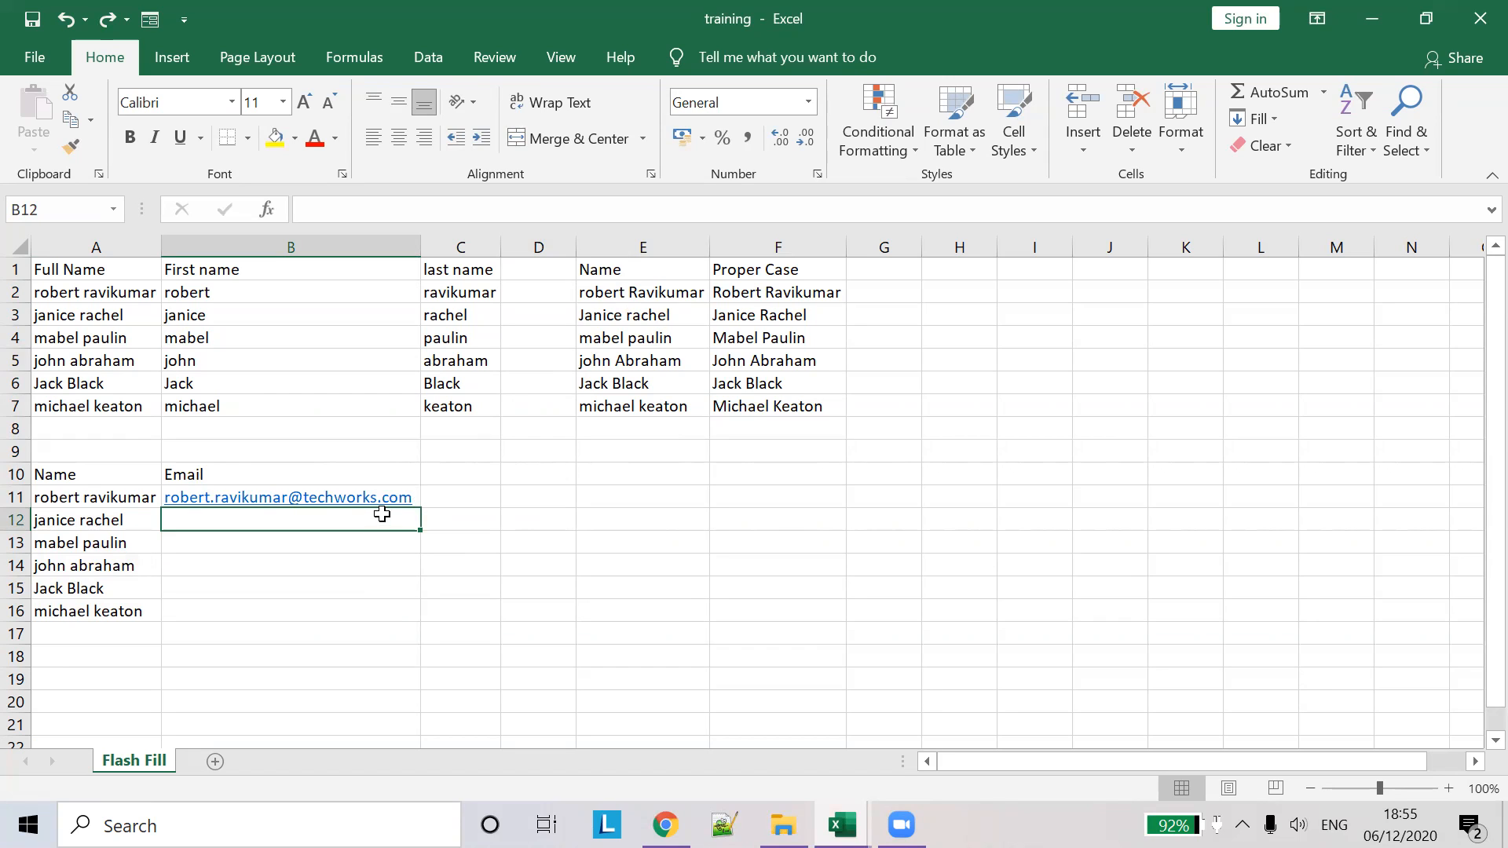
key(ctrl+e)
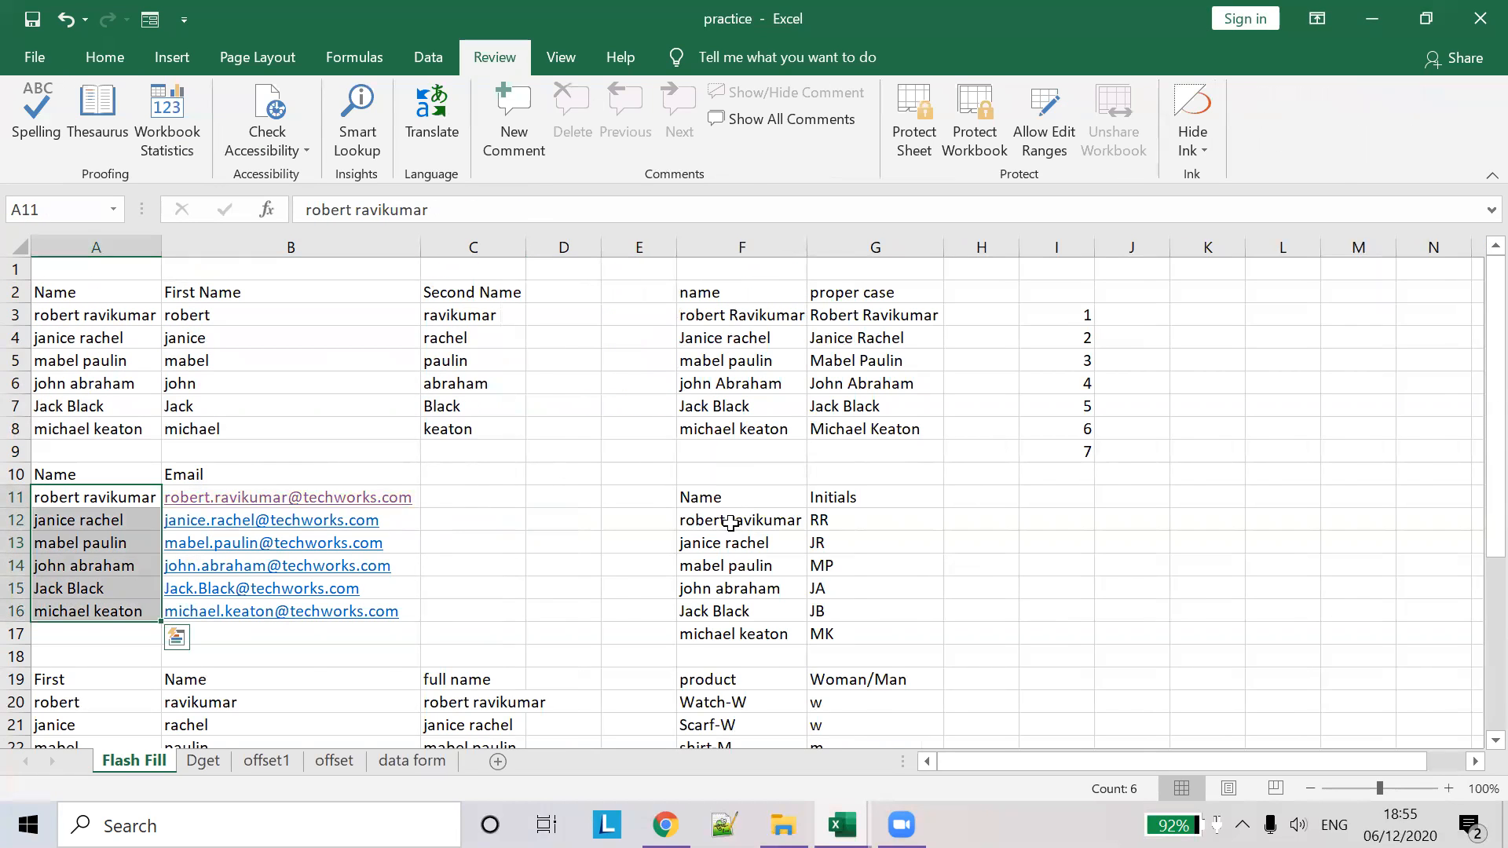
- Copy the Name list F11:F17 from practice and paste it into E10 of training
click(730, 522)
drag(716, 497, 713, 633)
key(ctrl+c)
key(ctrl+Tab)
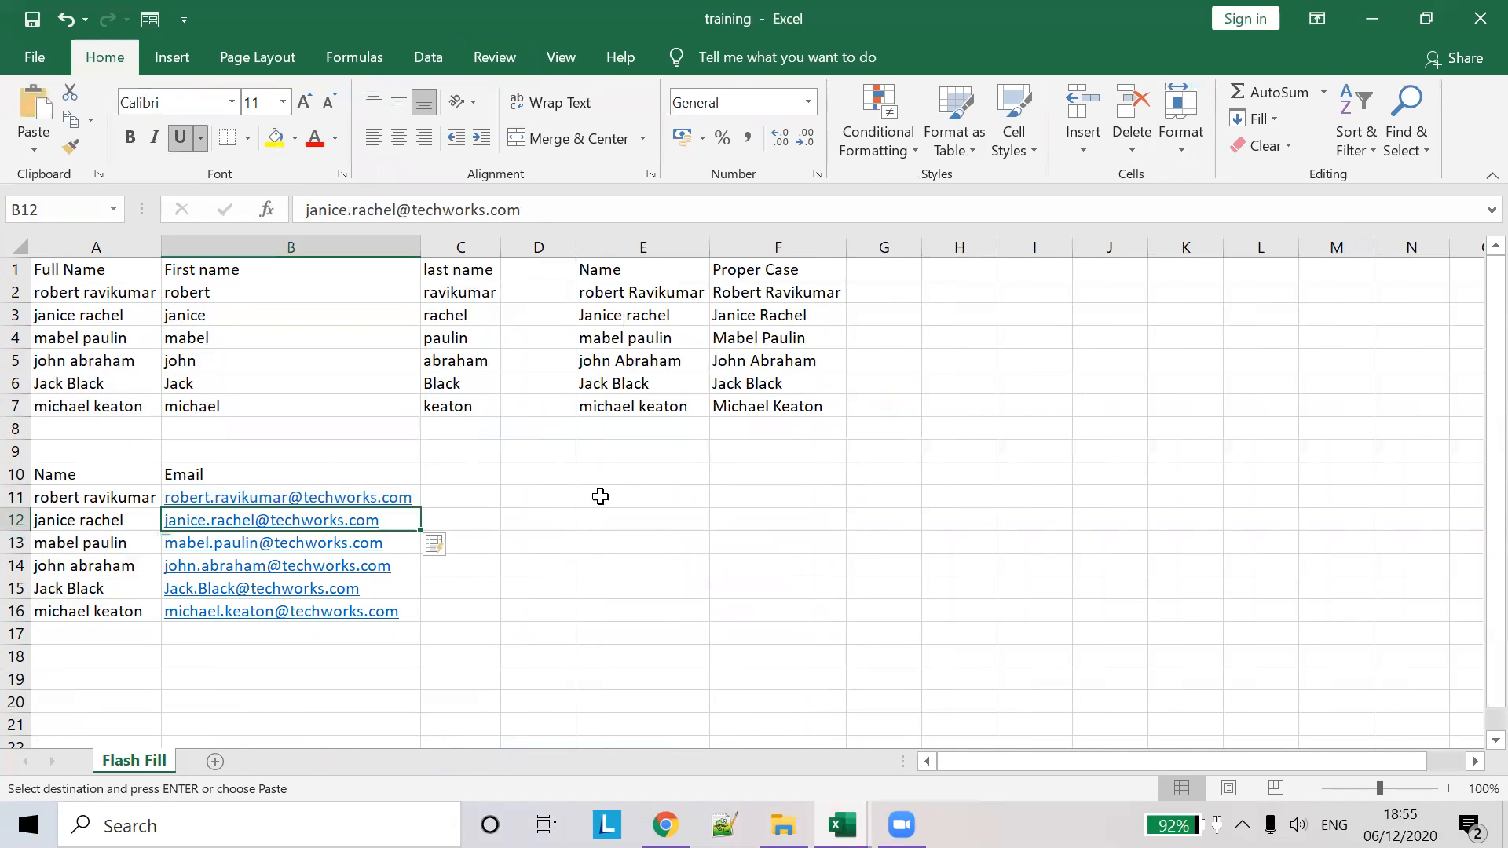
click(600, 496)
click(635, 474)
key(ctrl+v)
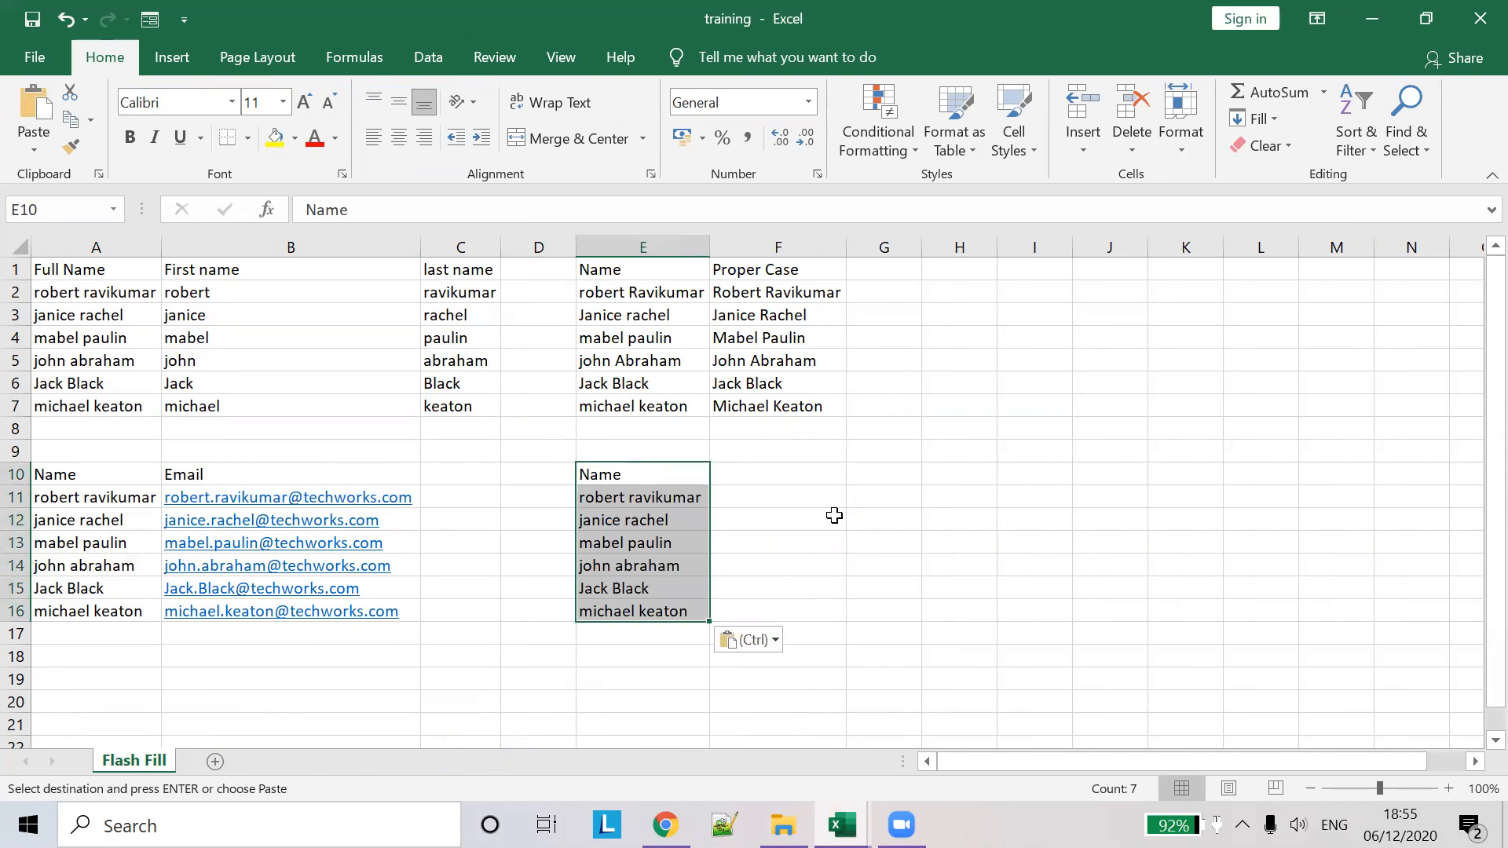
- Add an 'initials' heading in F10 beside the names
click(774, 470)
text(initials)
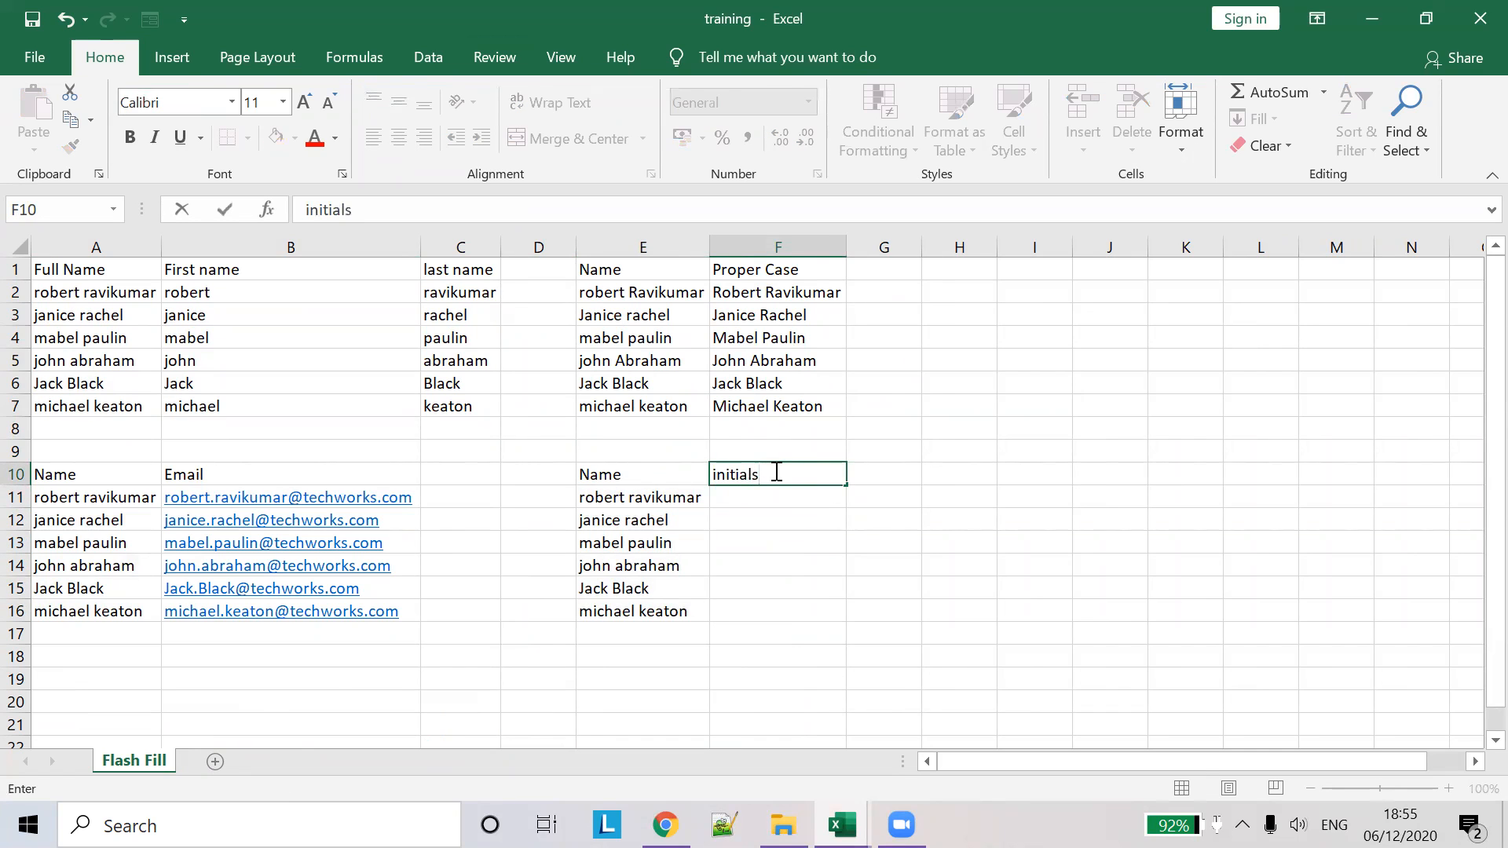
key(Tab)
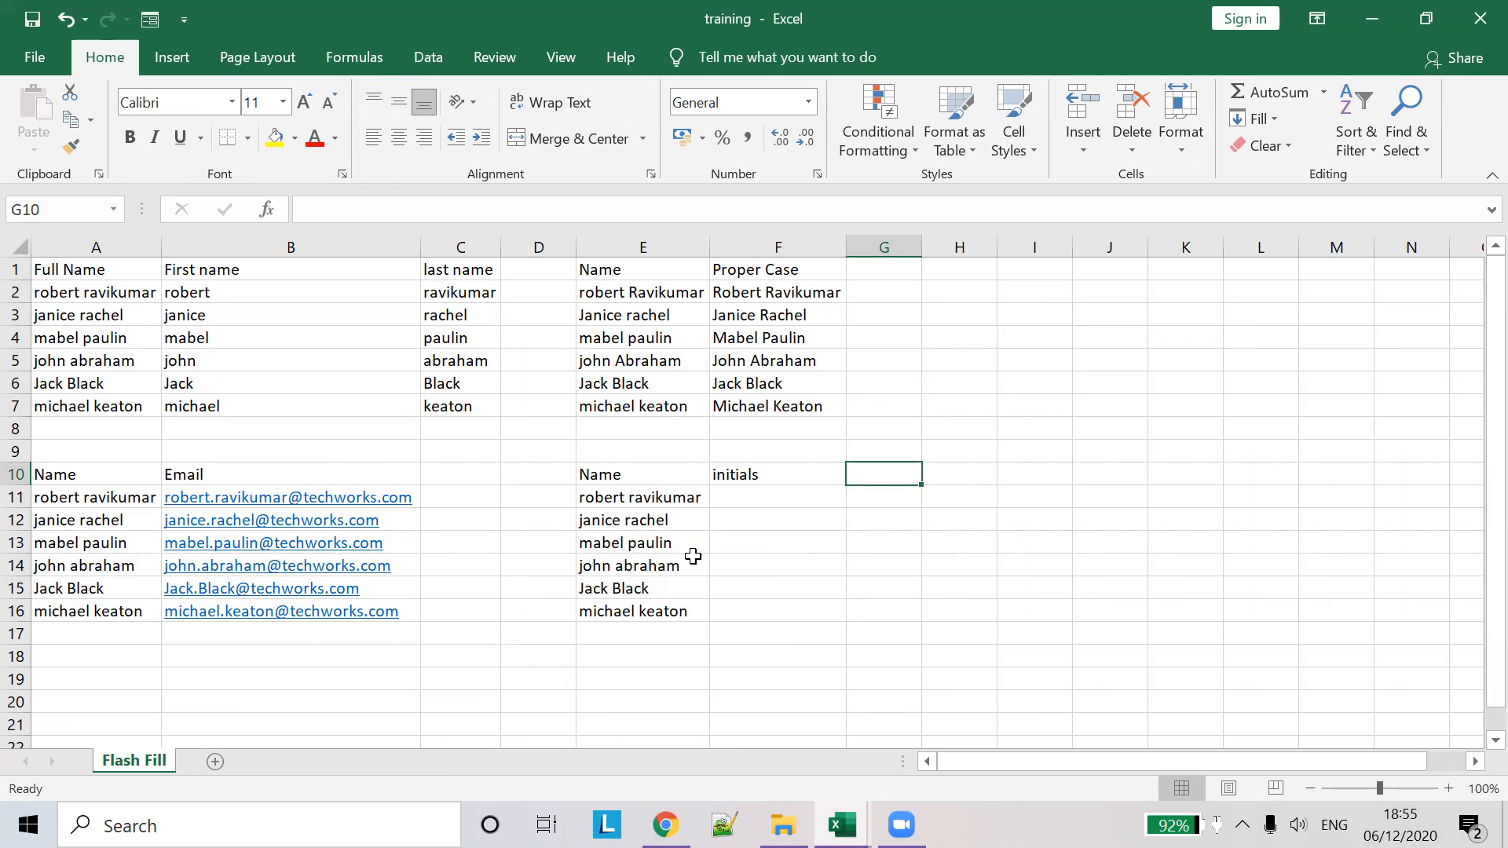
click(779, 489)
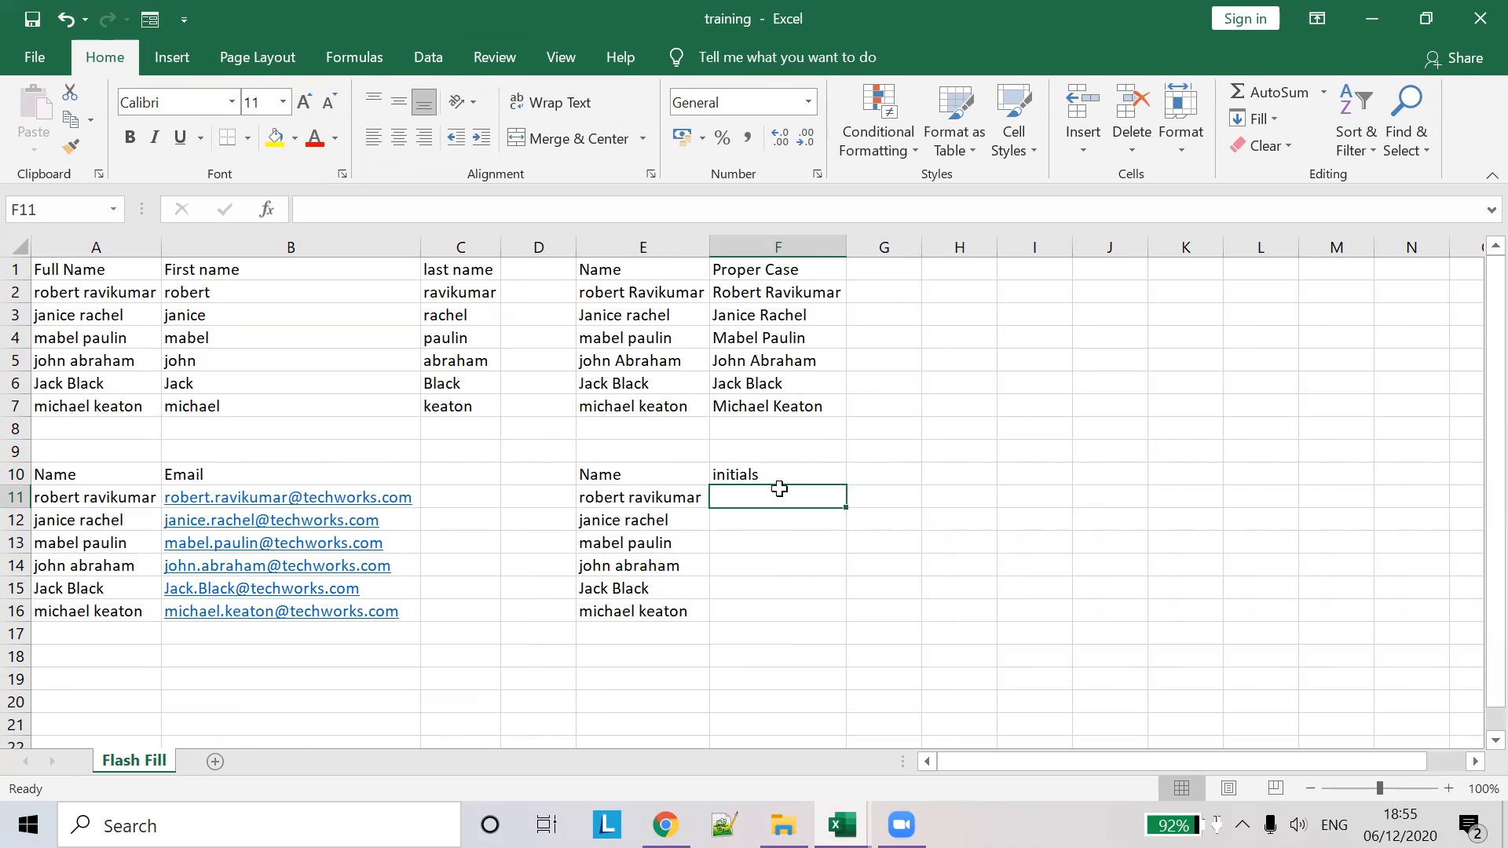
text(rr)
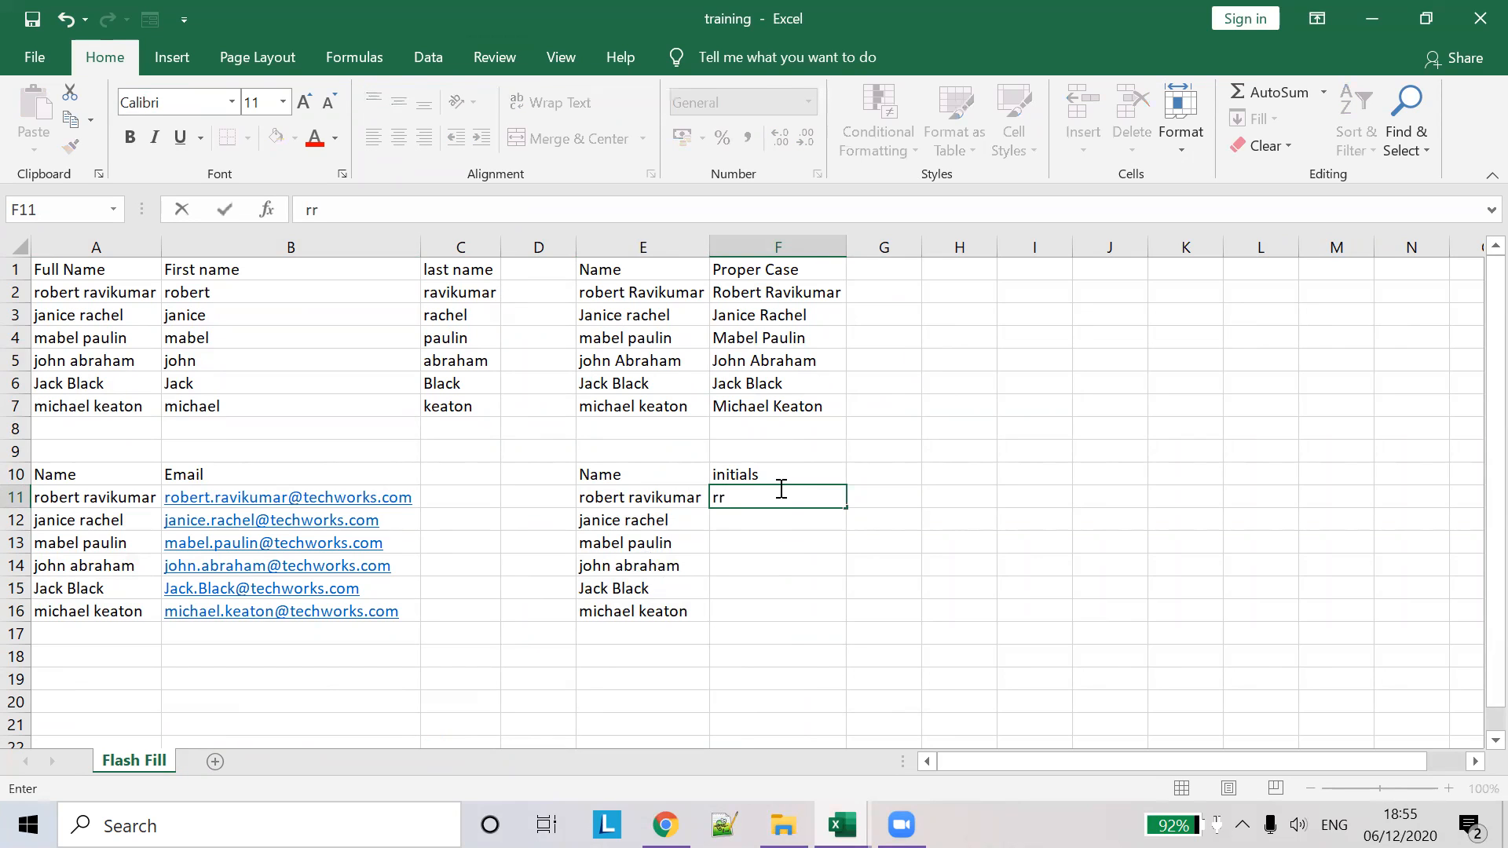
key(Return)
click(828, 502)
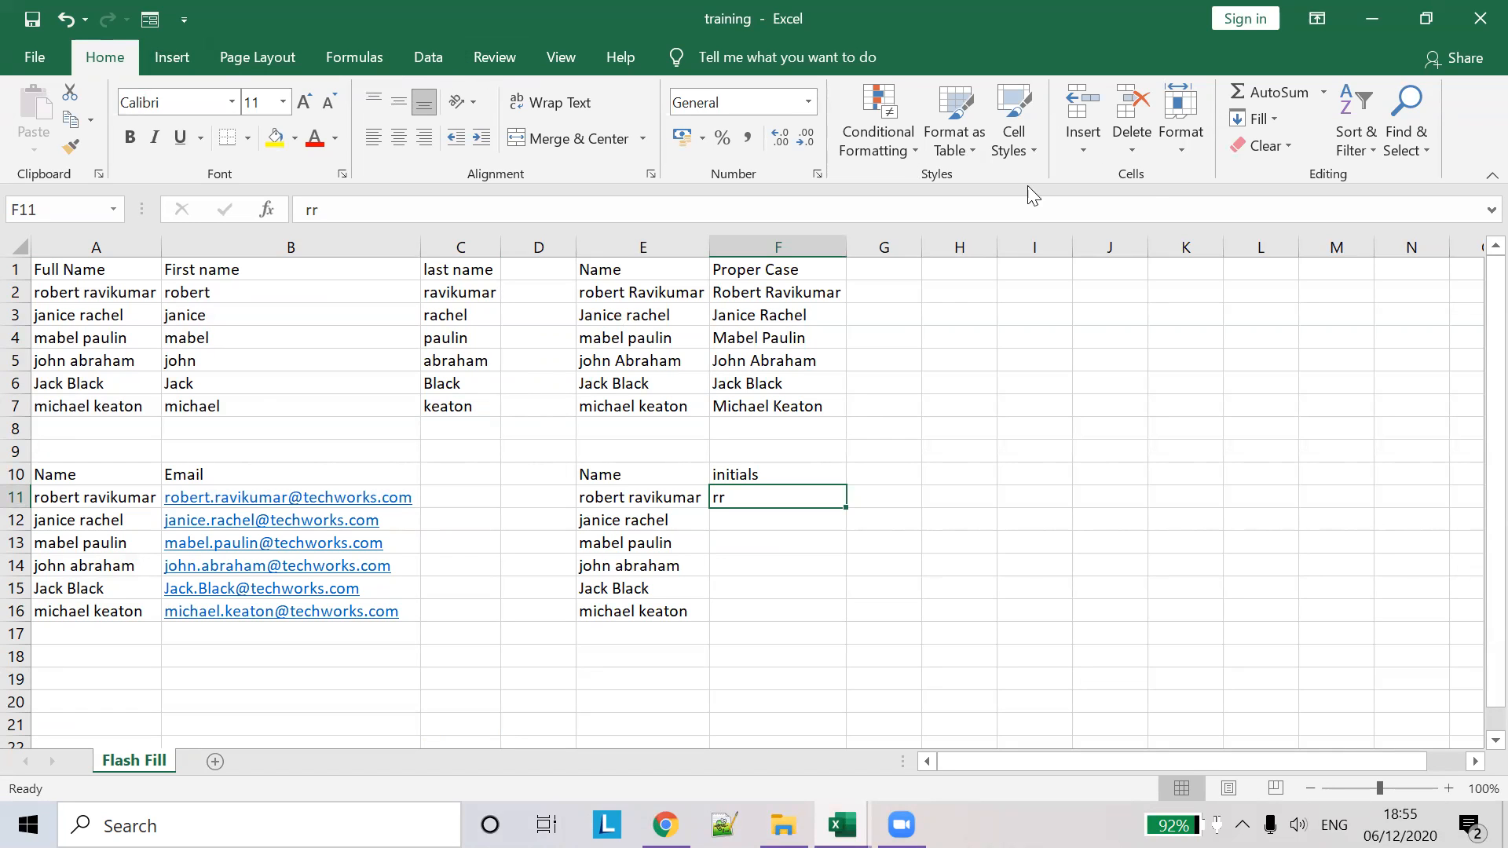
- Browse the Insert, Page Layout, Data, Formulas, Review, View and Help ribbon tabs
click(1080, 140)
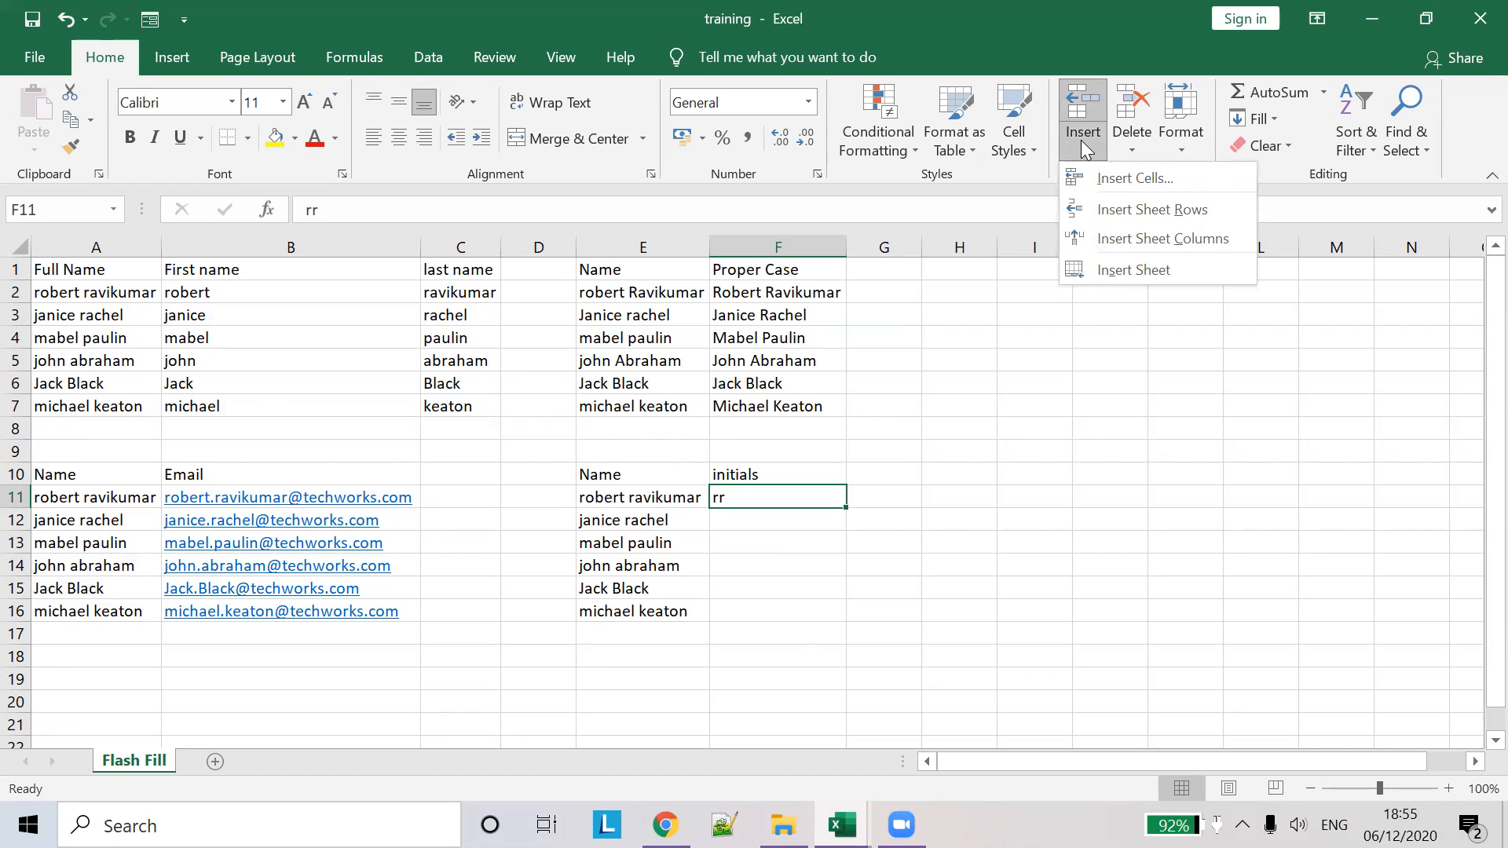
click(163, 58)
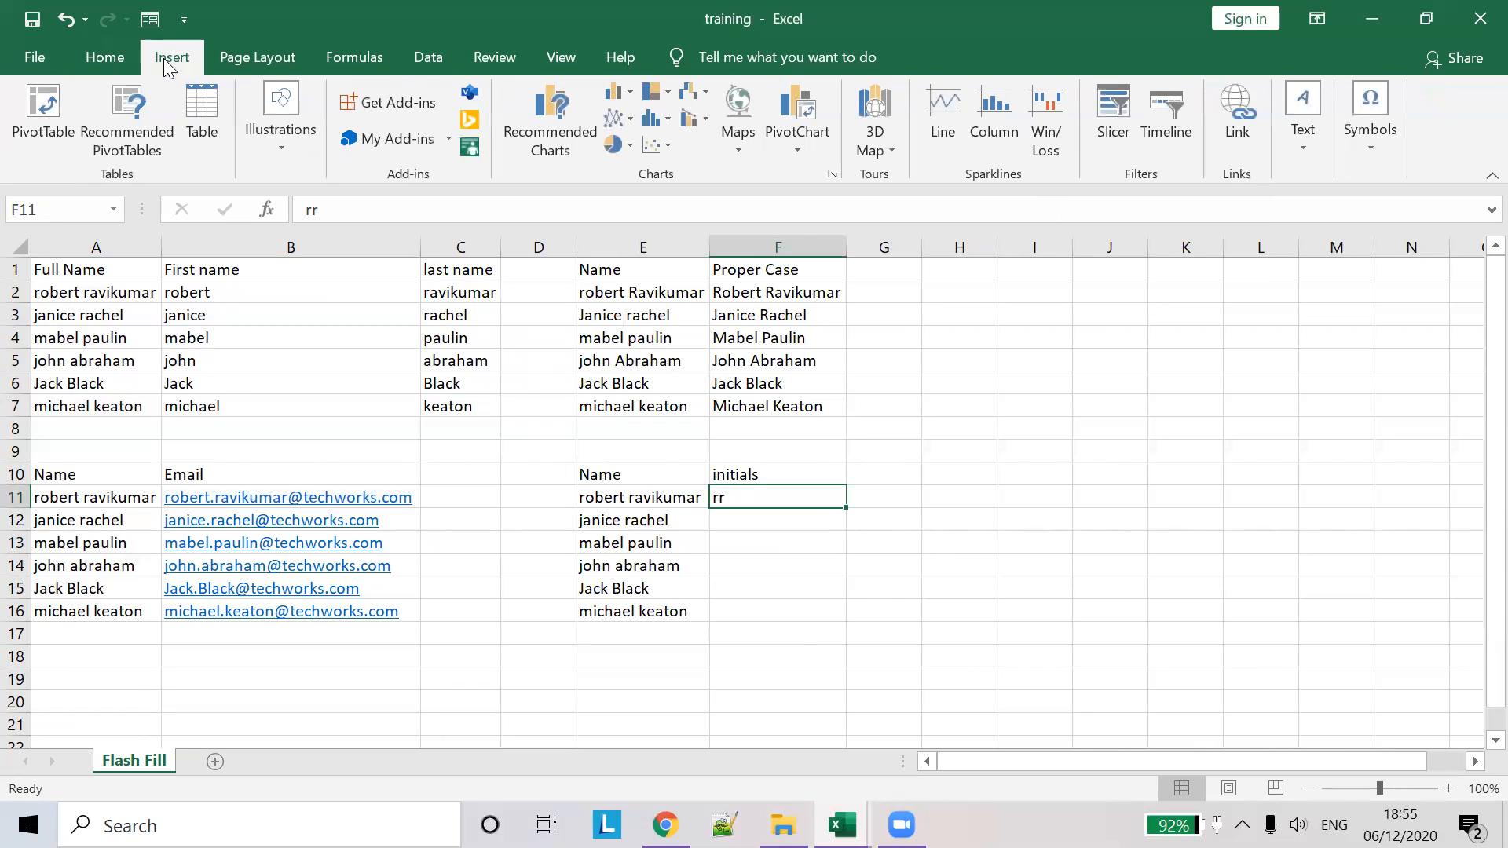
click(248, 52)
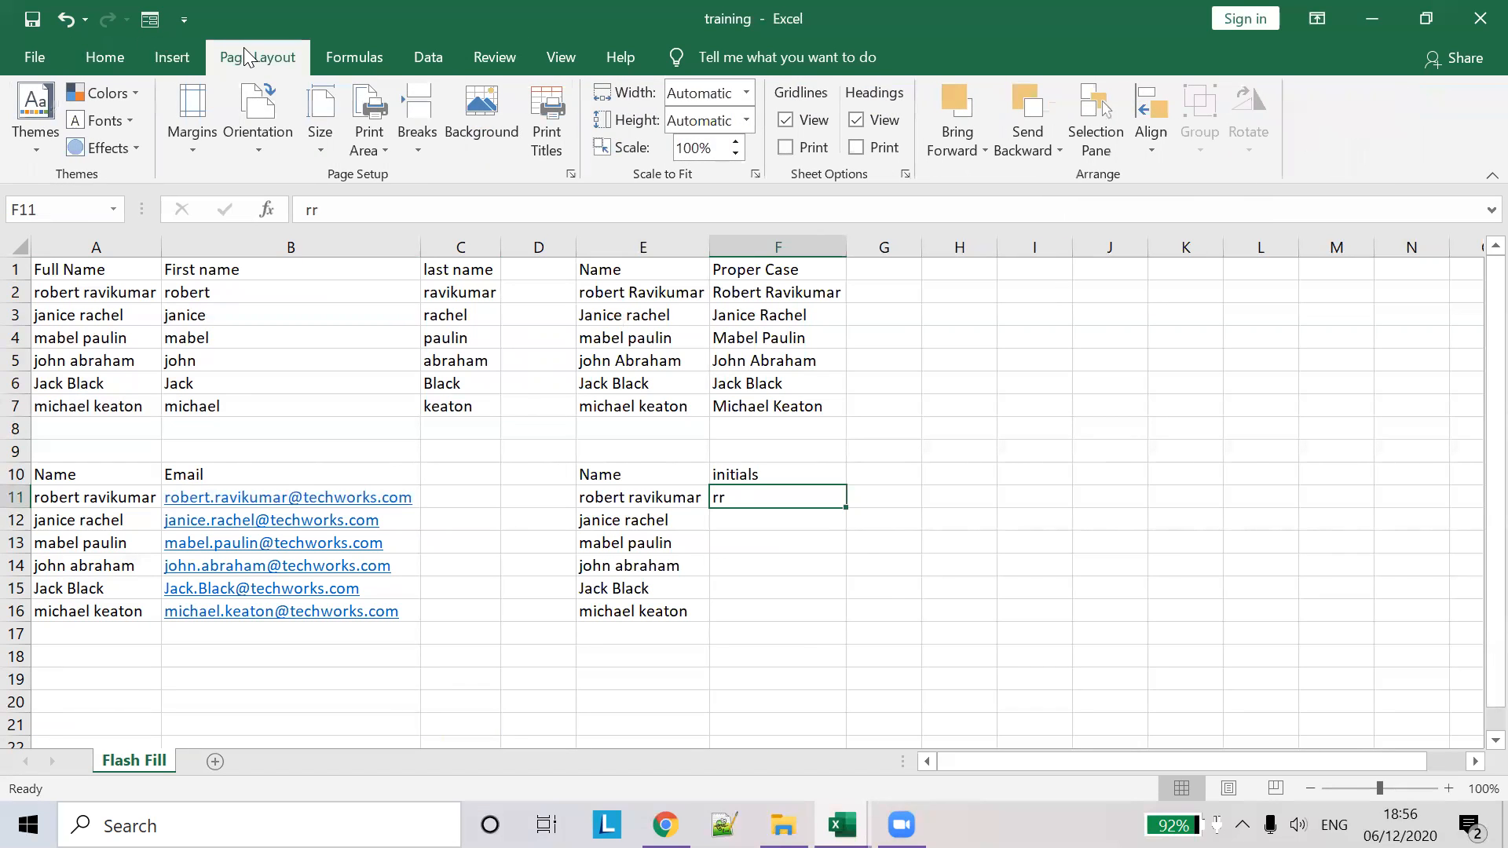
click(409, 60)
click(354, 55)
click(446, 44)
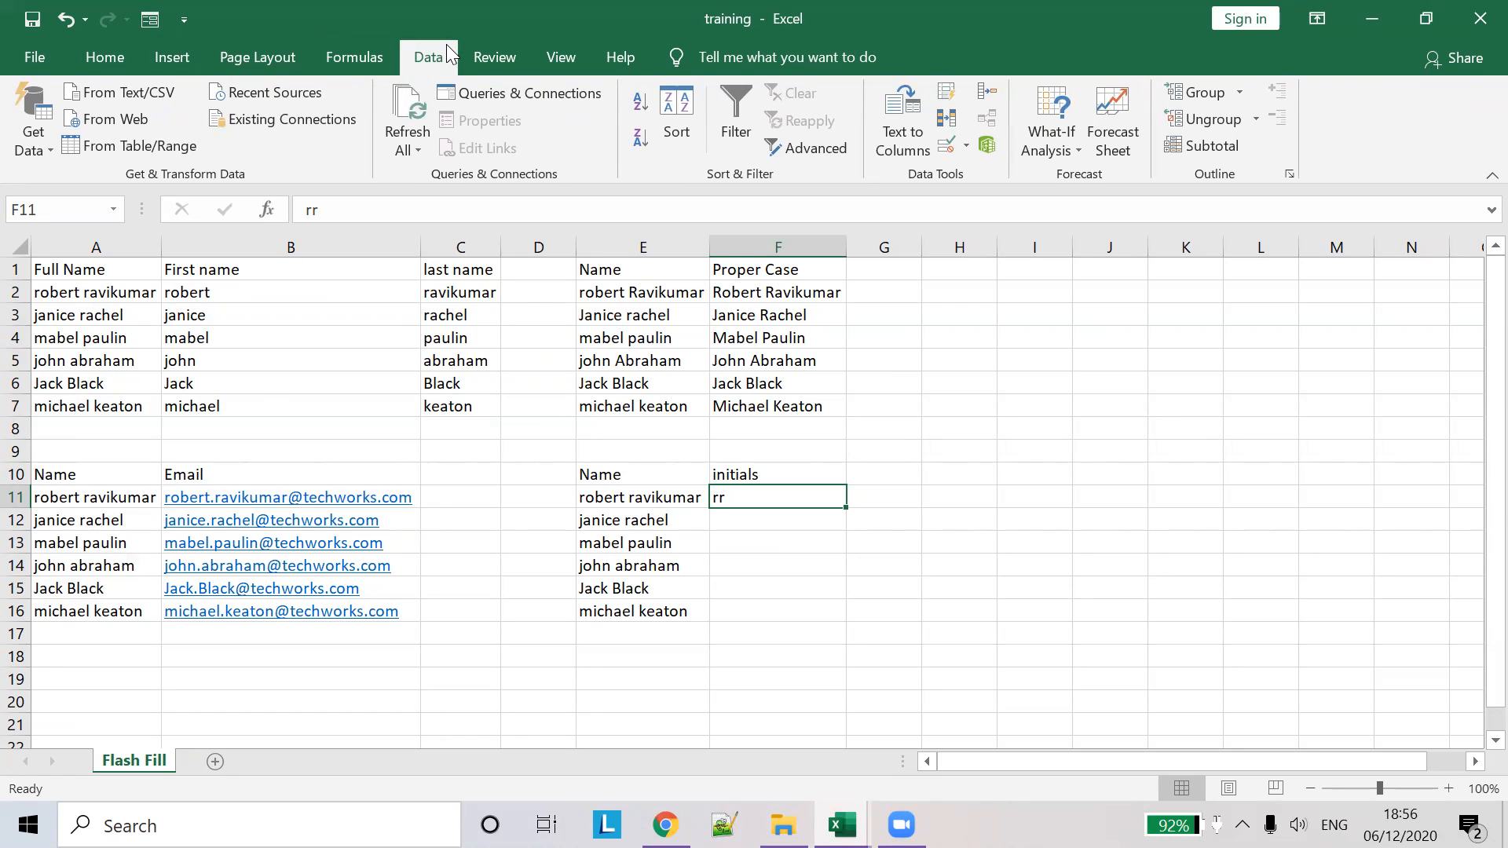
click(497, 57)
click(576, 56)
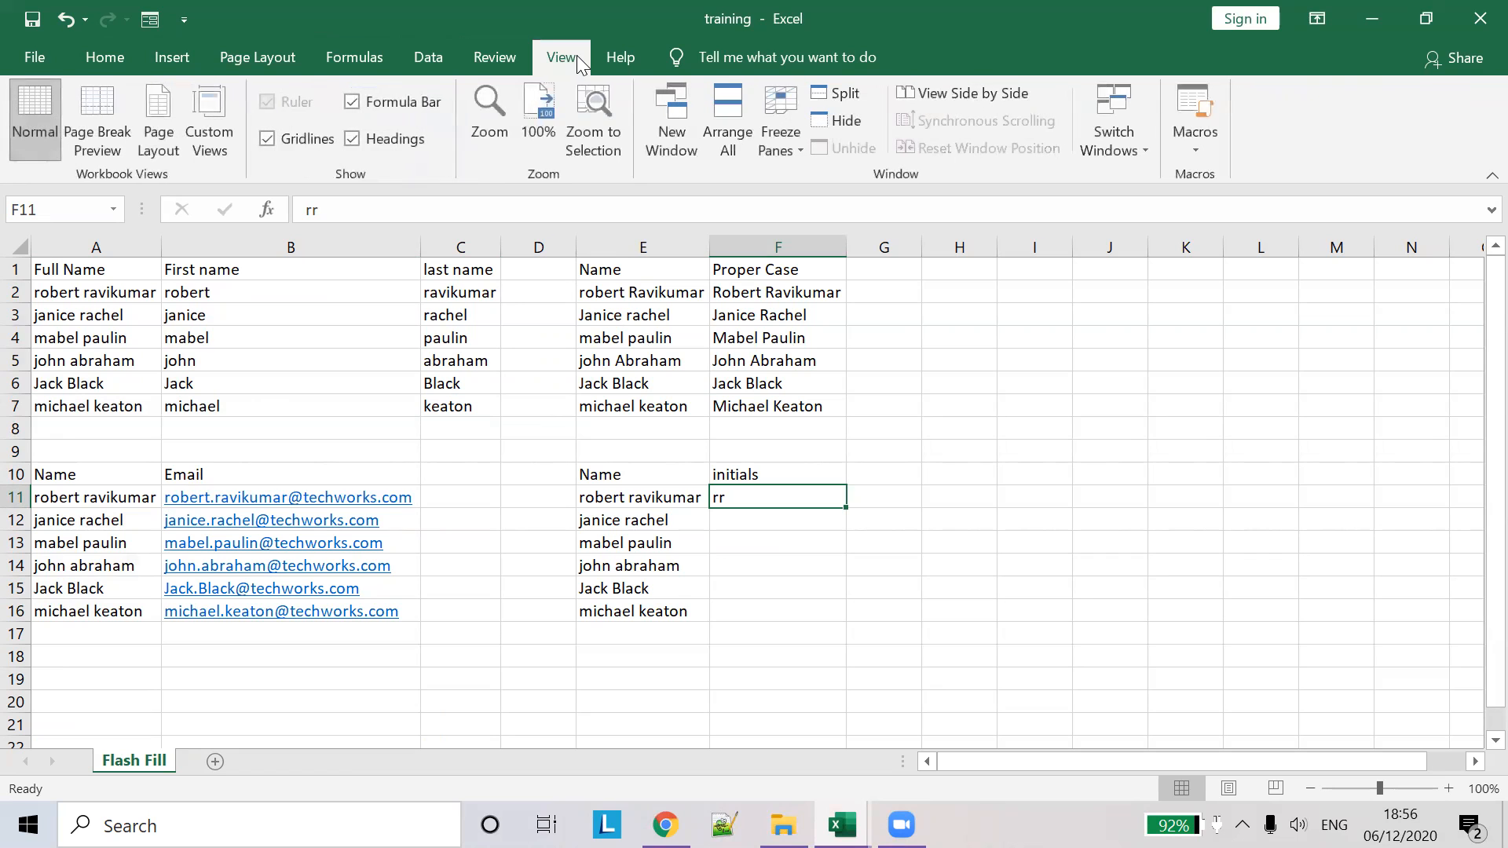
click(635, 62)
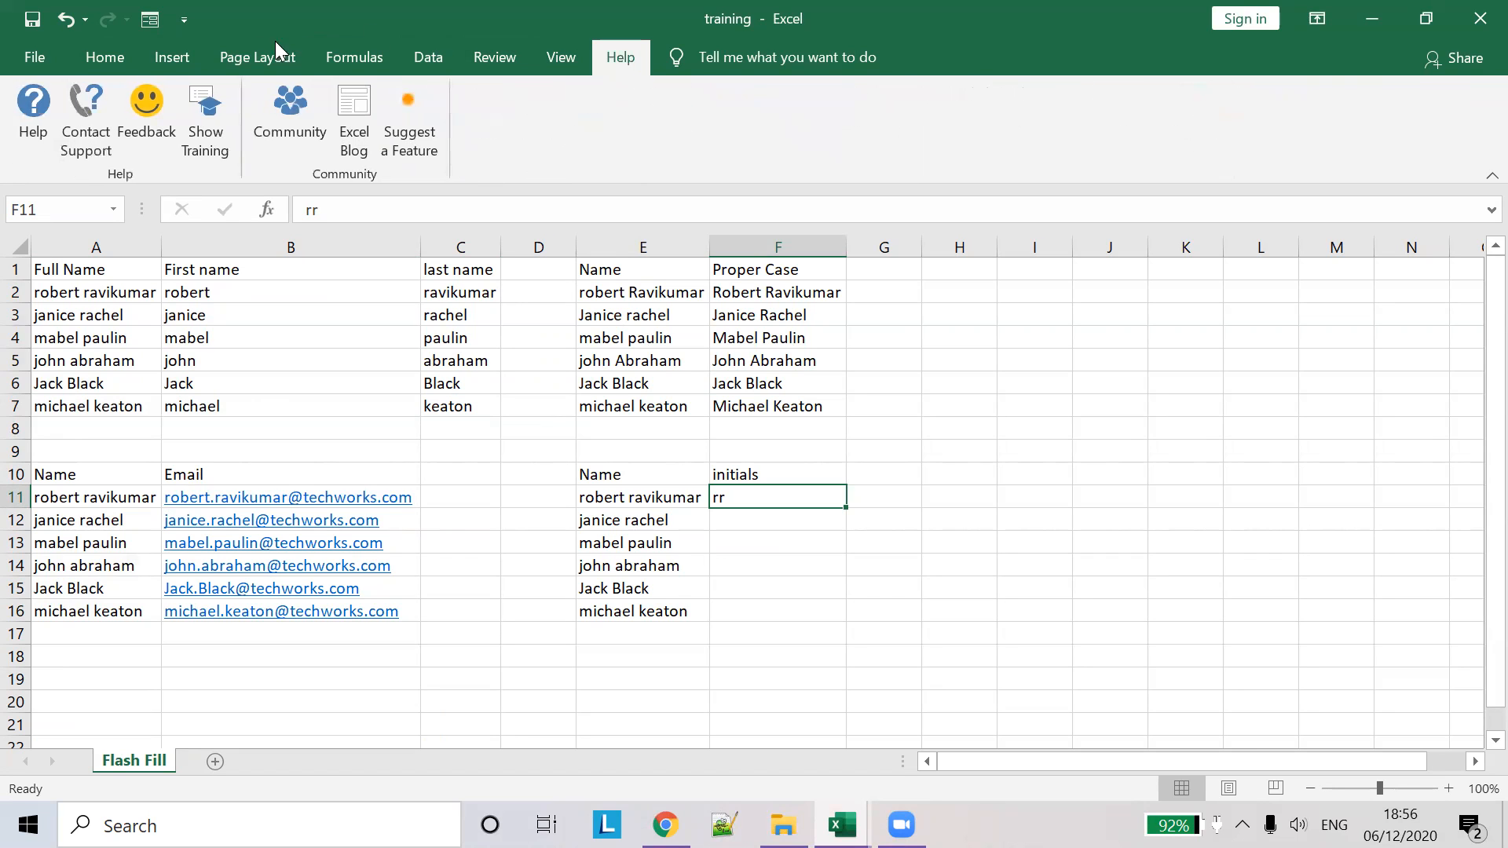
click(121, 60)
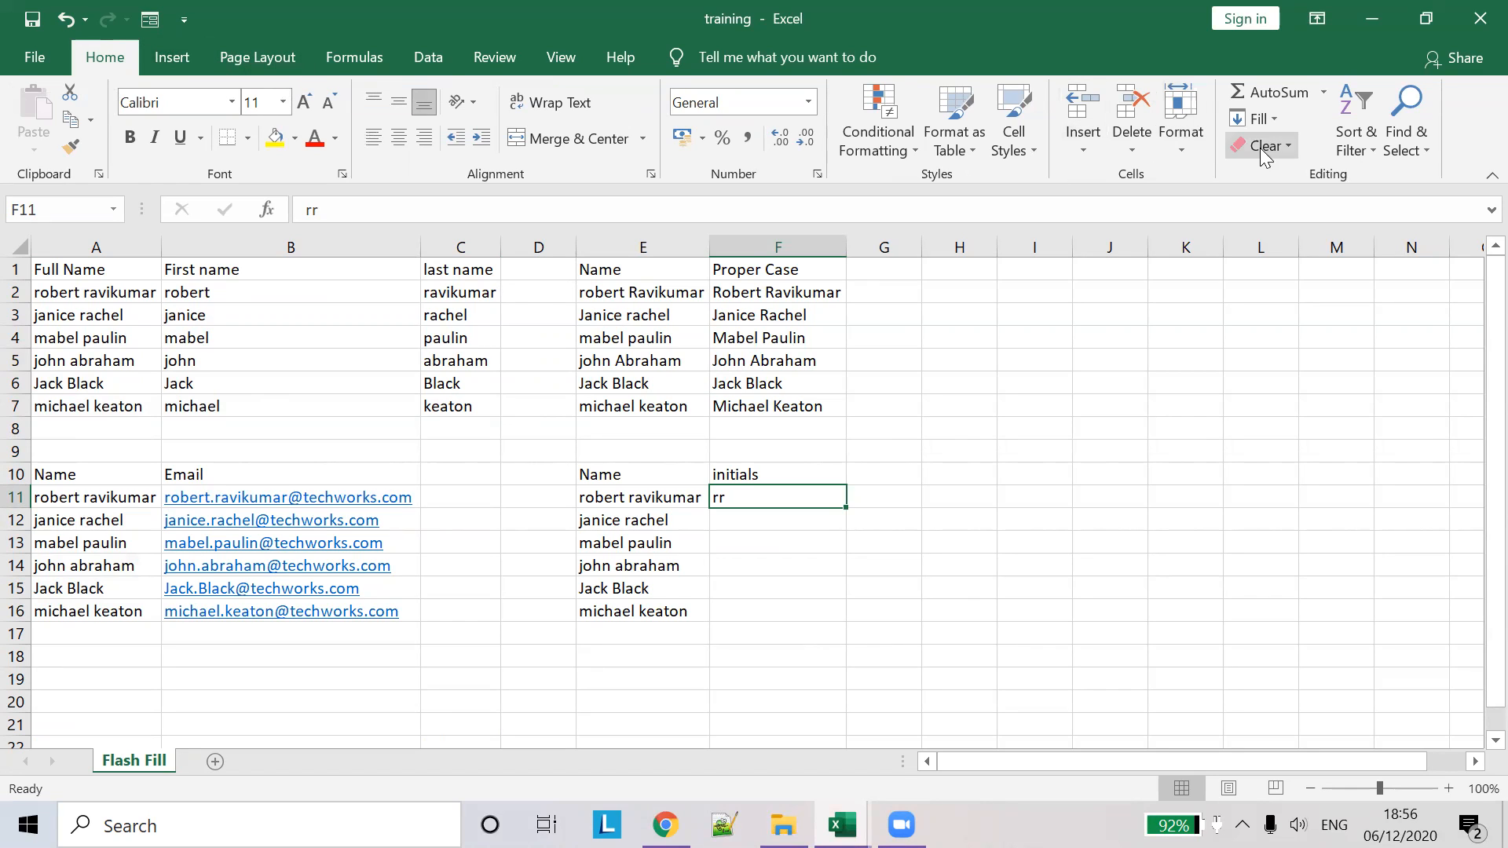
click(1273, 117)
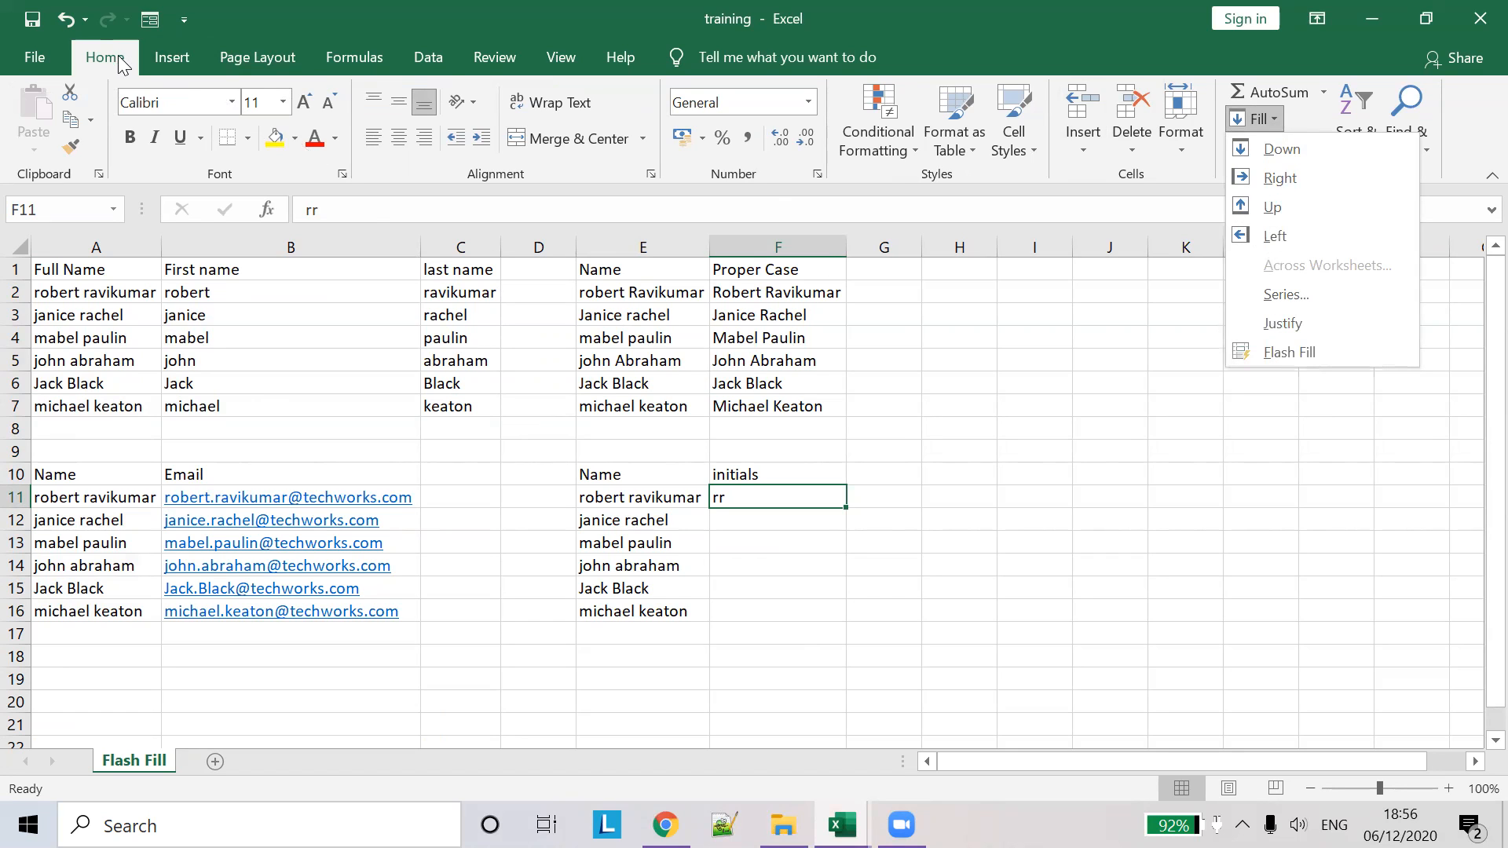
click(1084, 319)
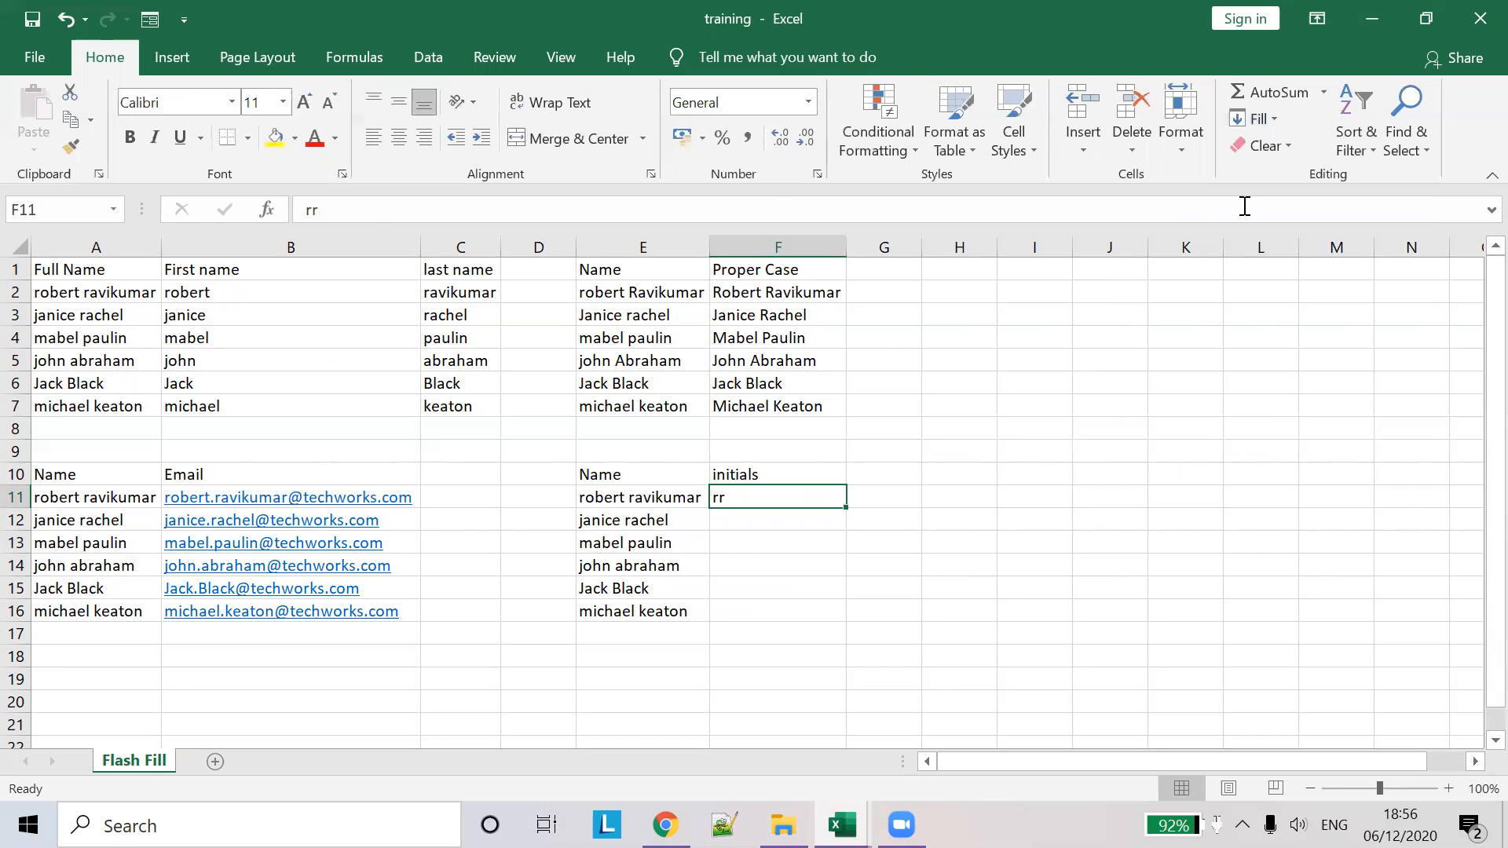
click(1275, 118)
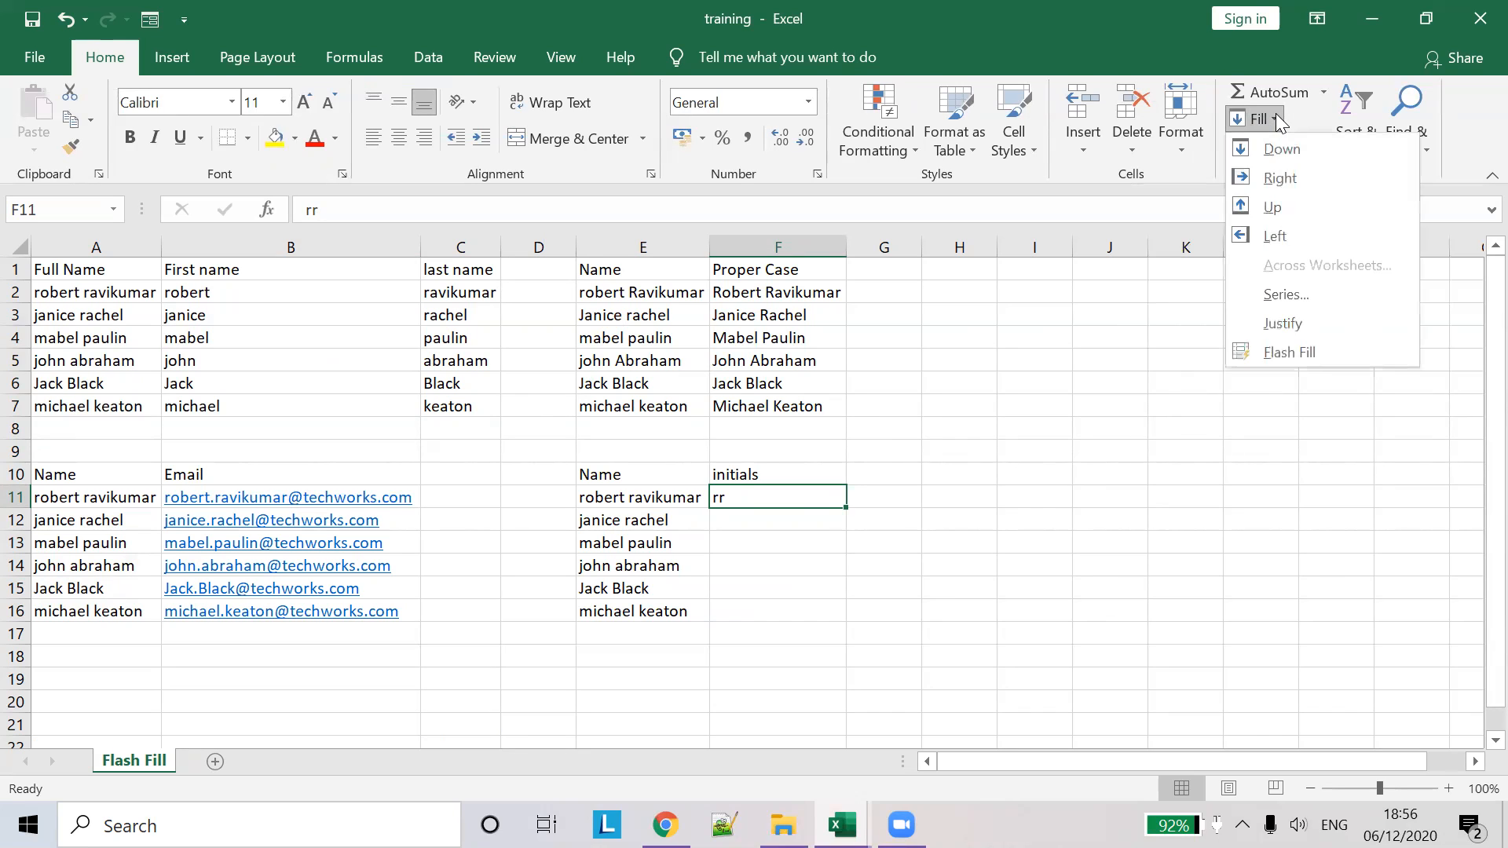
click(1293, 359)
click(727, 535)
click(744, 521)
drag(740, 521, 766, 589)
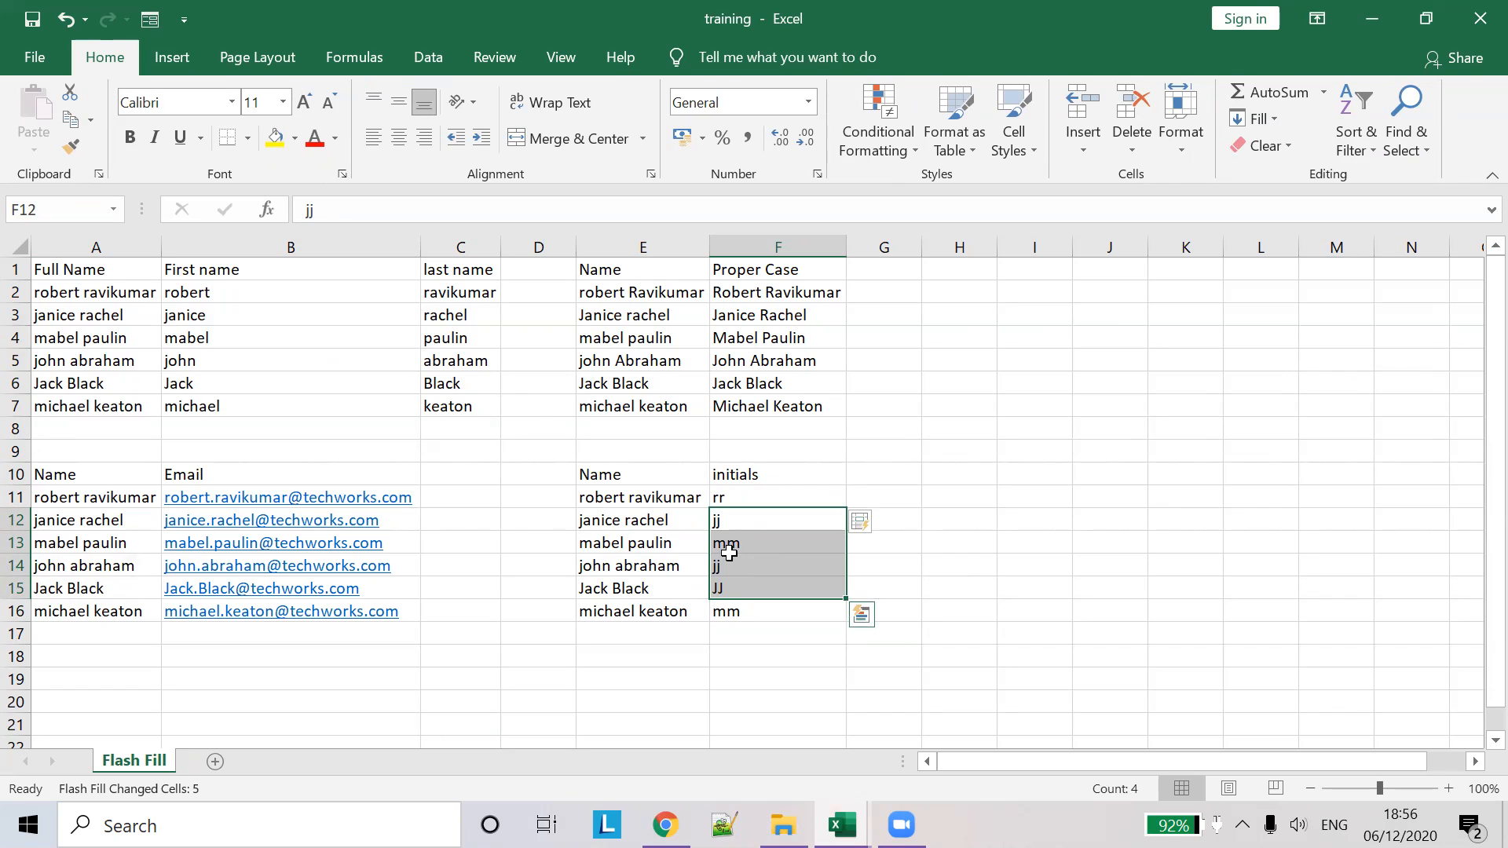
click(886, 485)
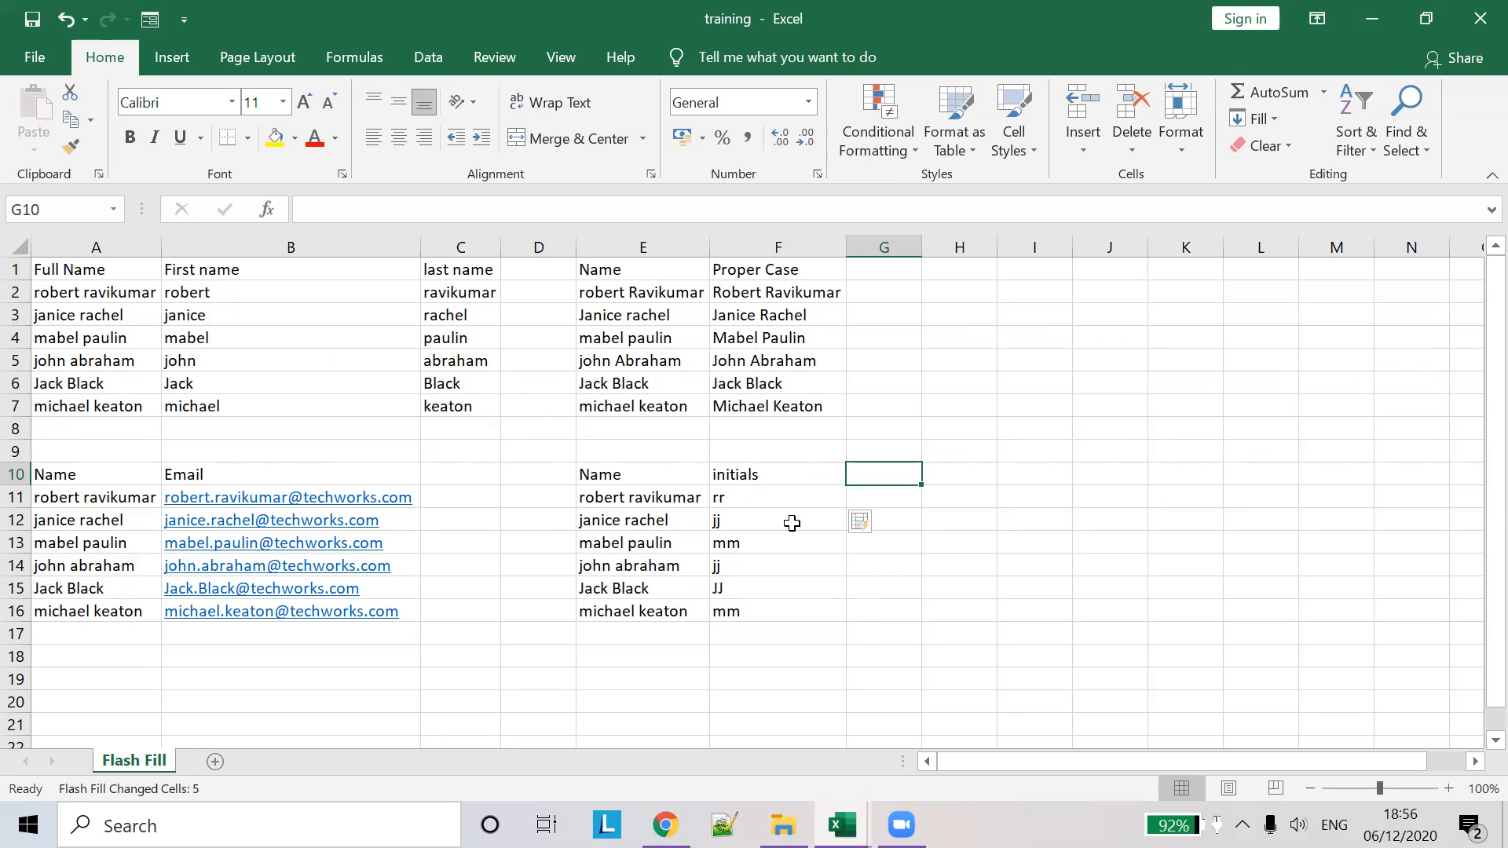
key(ctrl+z)
- Enter jr in F12, then Flash Fill the remaining initials from Home > Fill
click(792, 523)
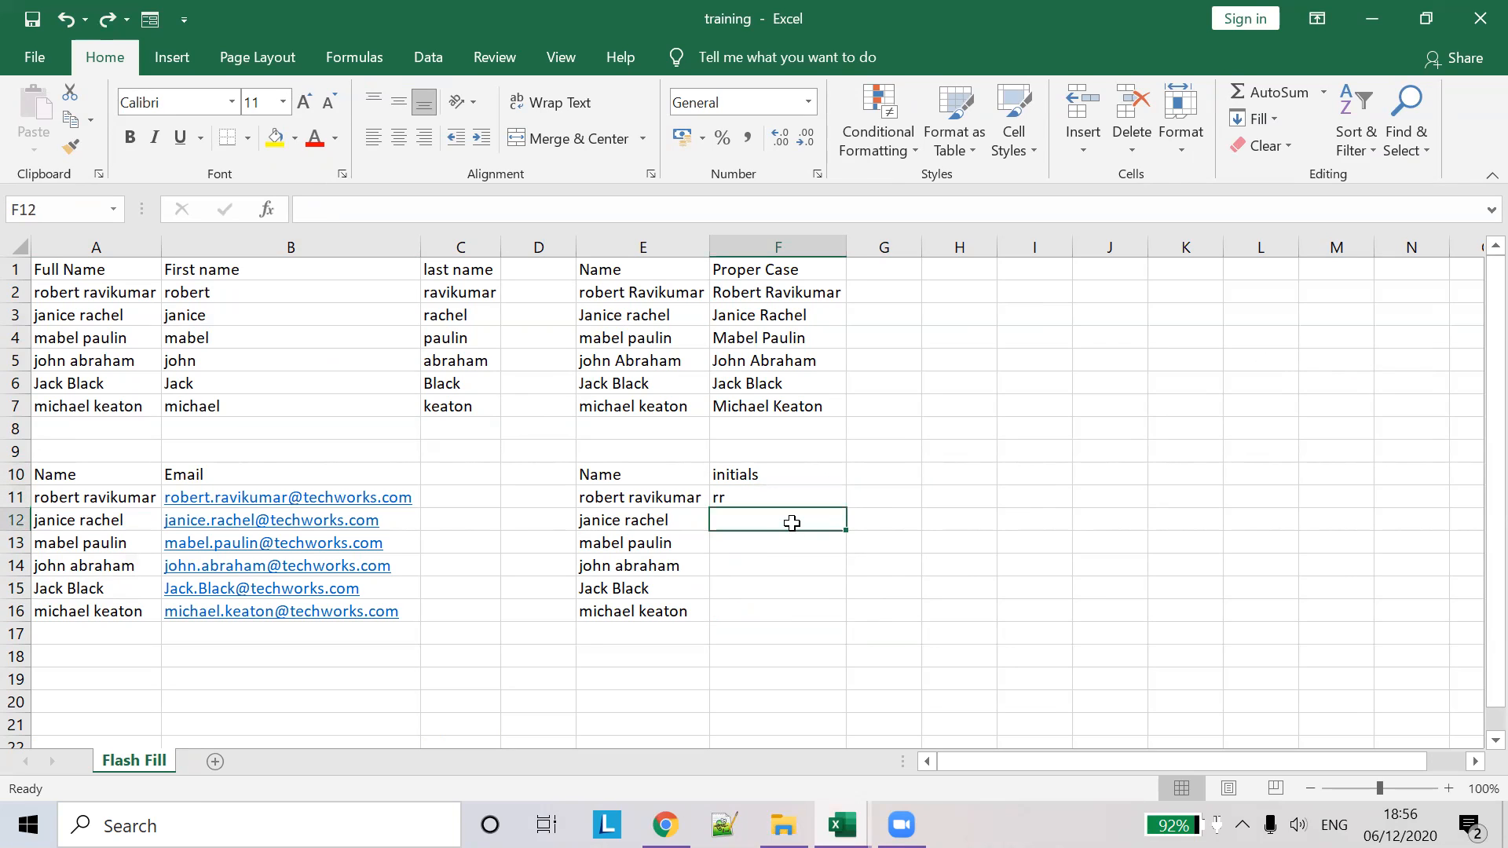
text(j)
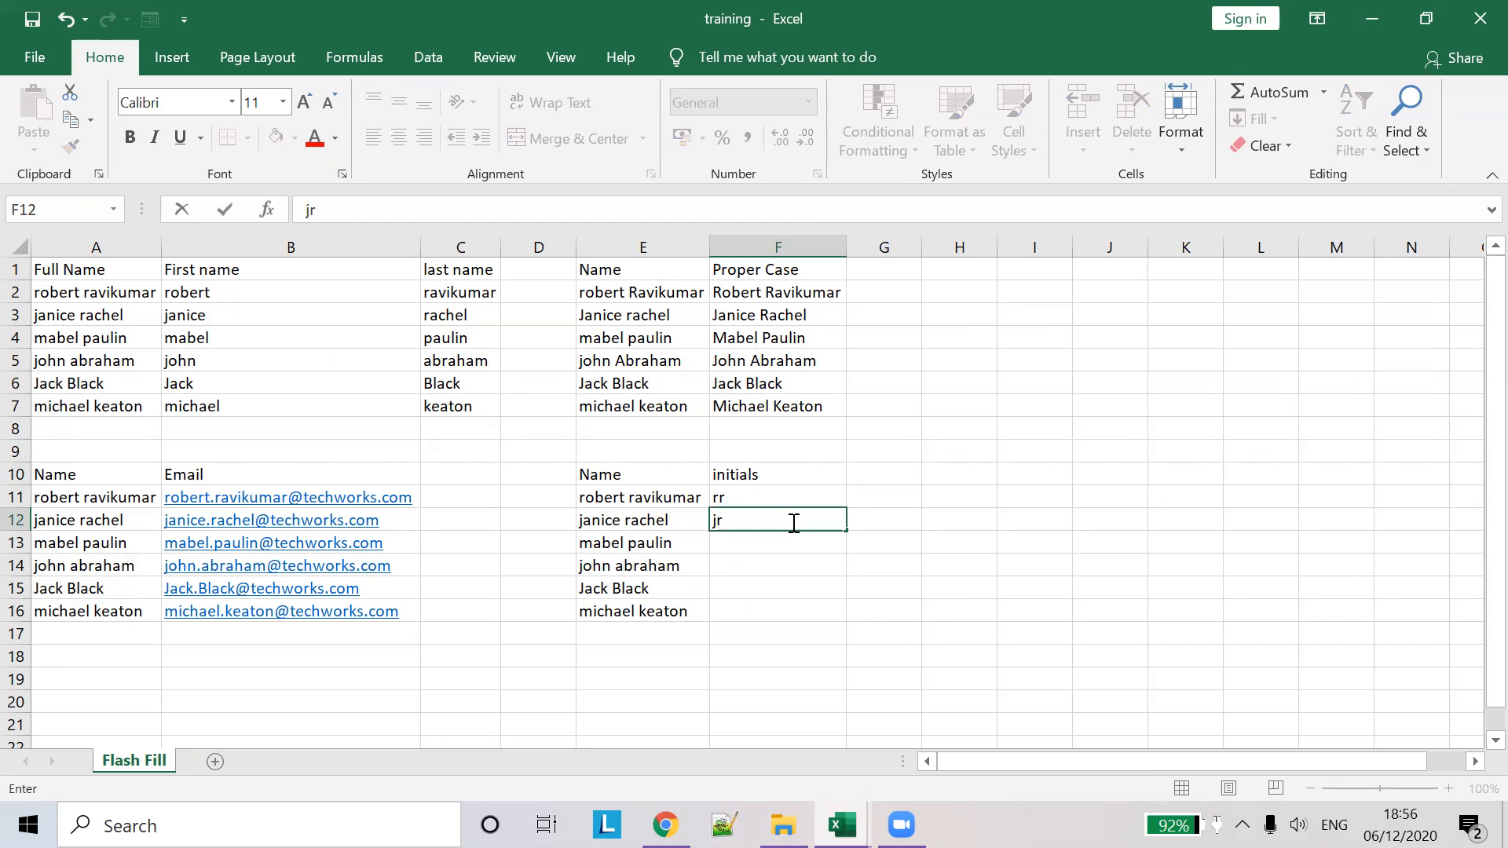
text(r)
click(903, 498)
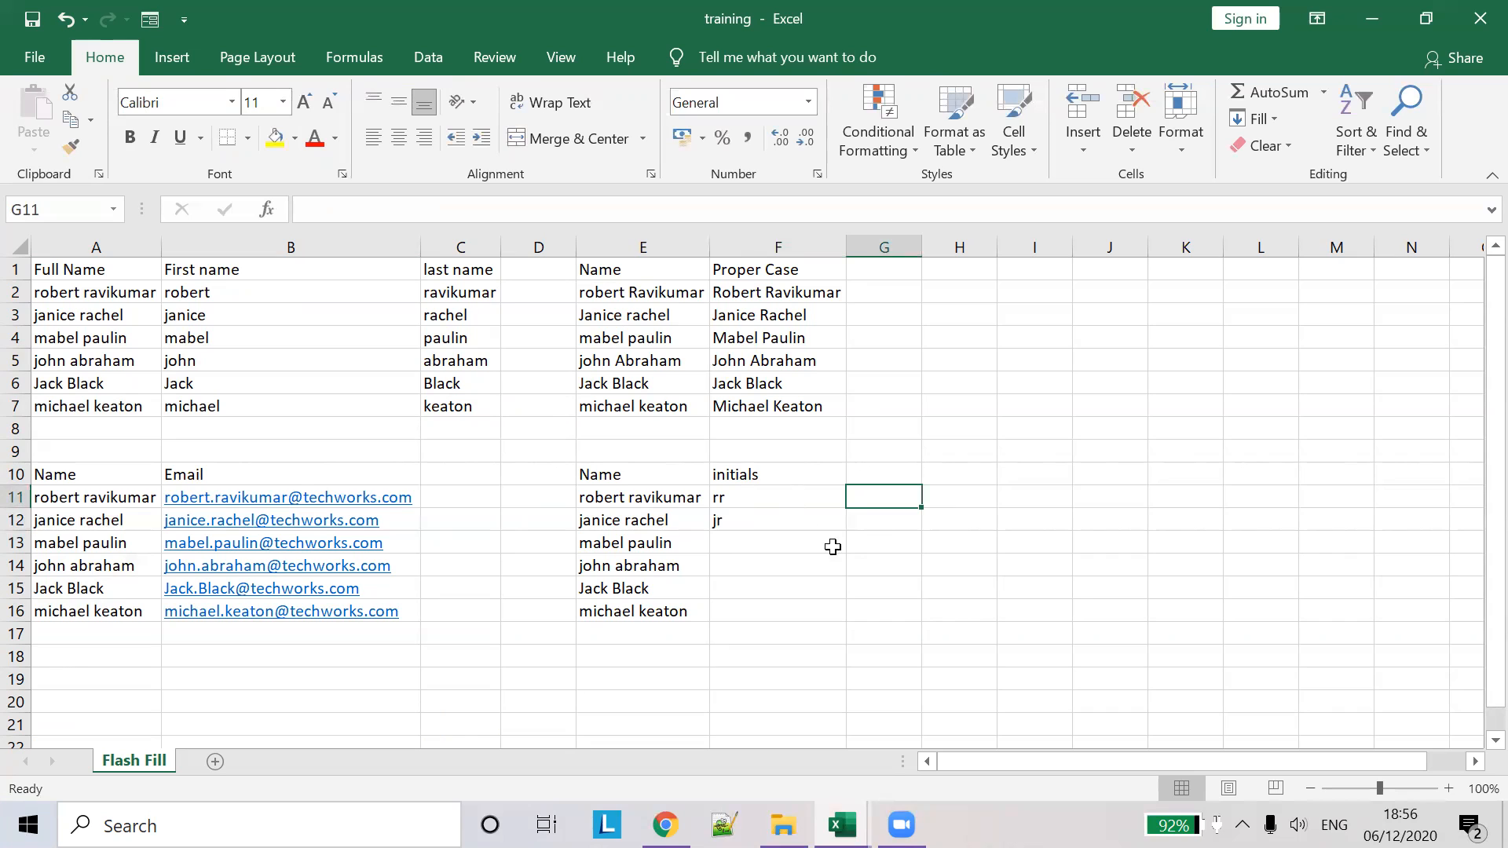
click(808, 544)
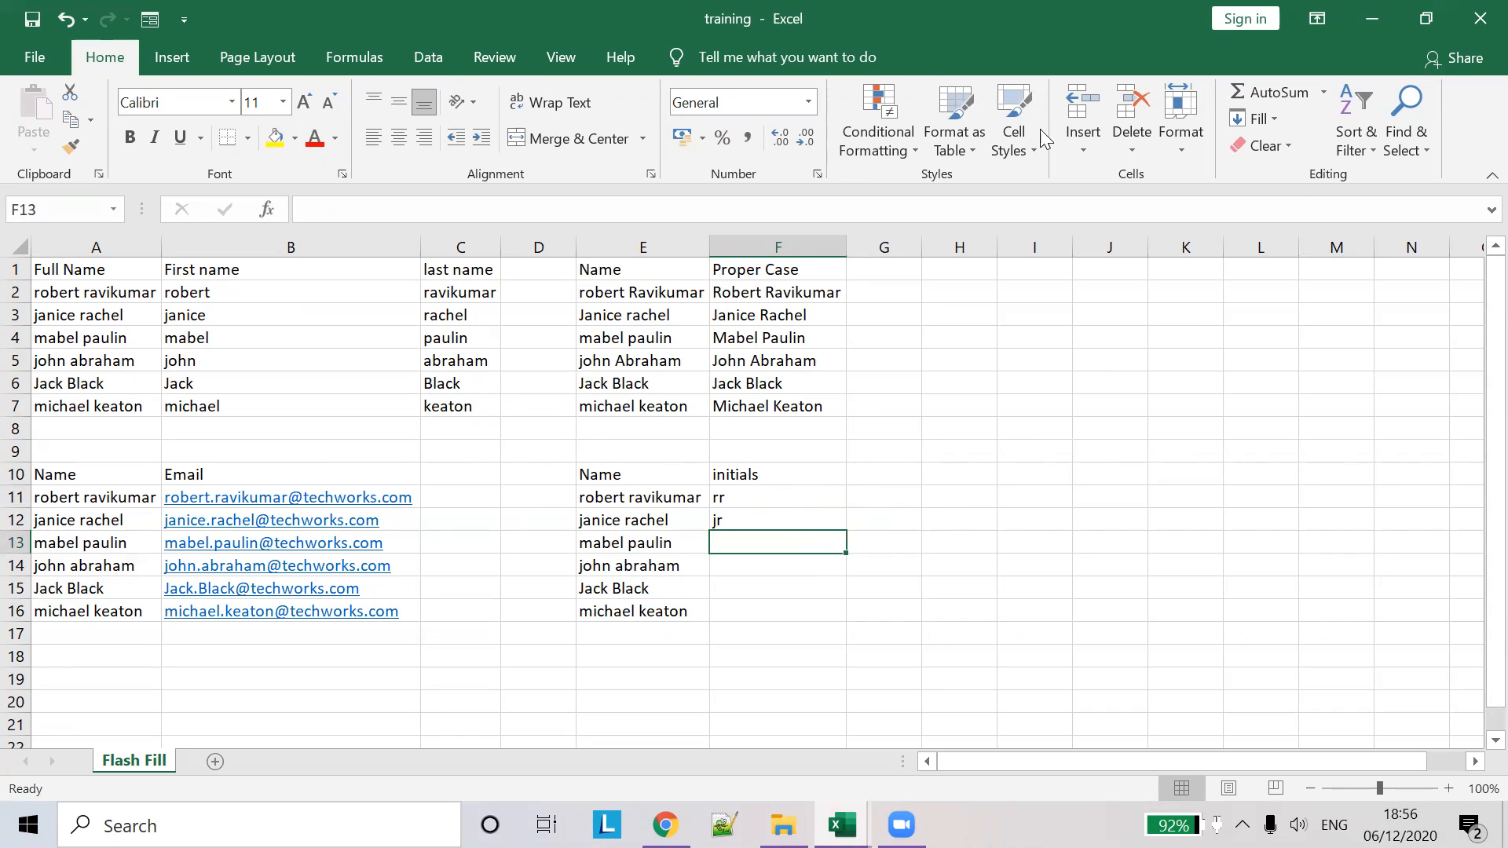
click(1276, 114)
click(1298, 352)
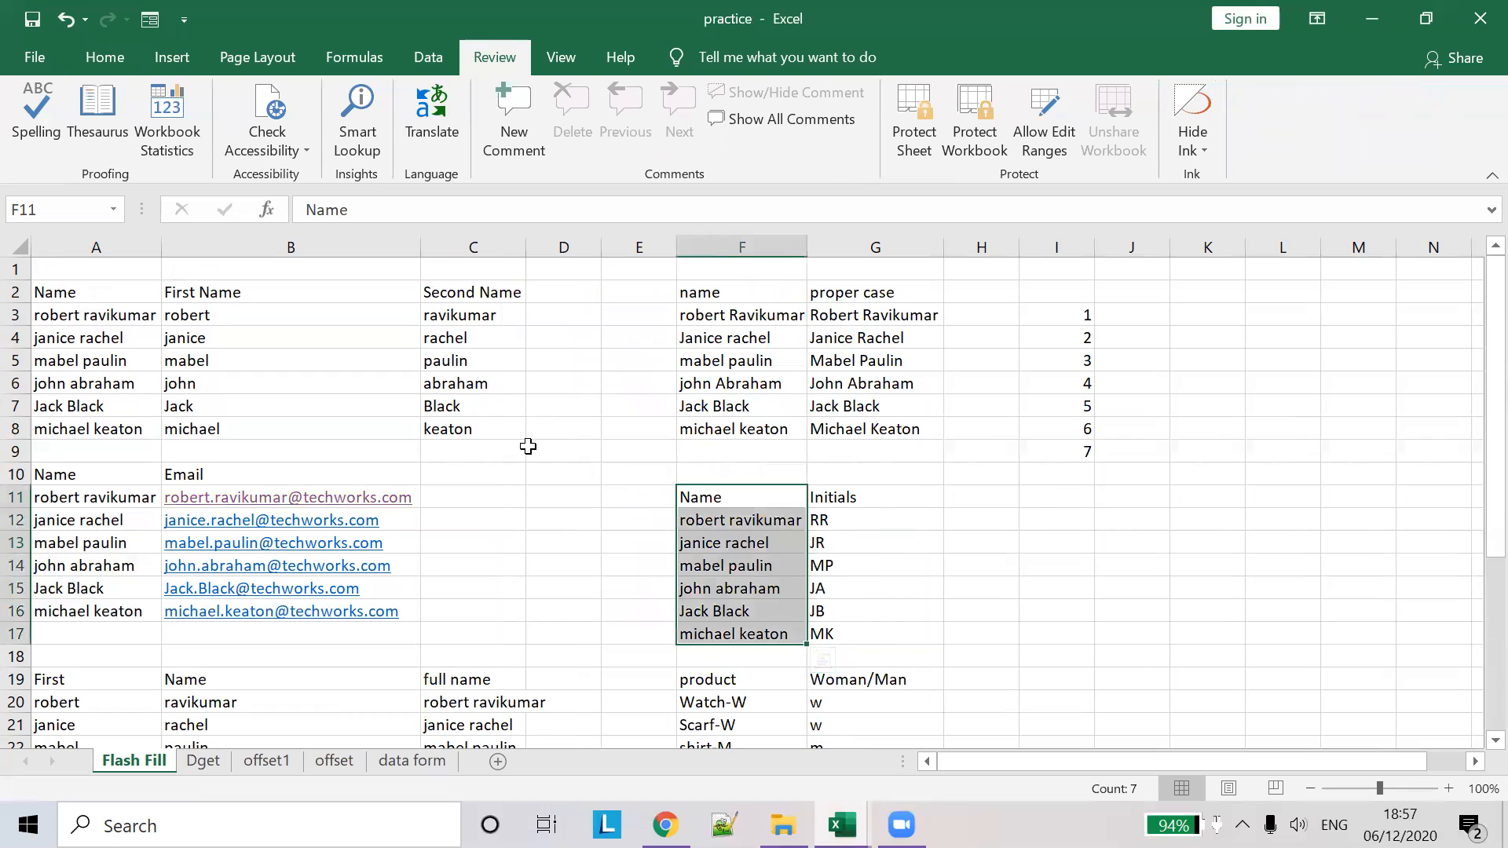
- Scroll the training sheet to check the initials rr, jr, mp, ja, JB and mk
scroll(603, 477, down, 1)
scroll(719, 491, down, 1)
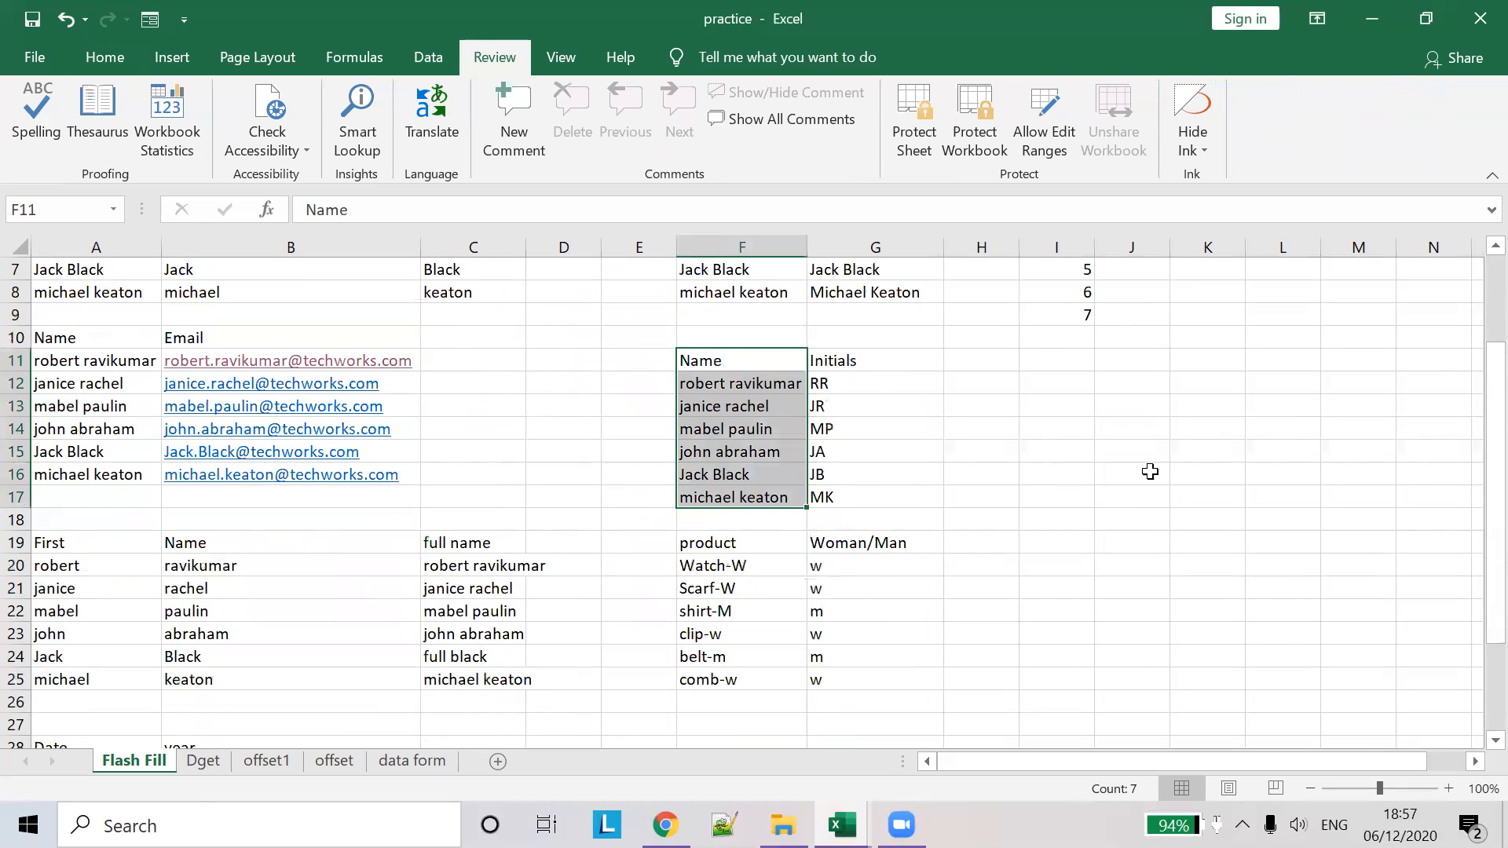
scroll(1153, 479, down, 4)
scroll(1151, 518, up, 4)
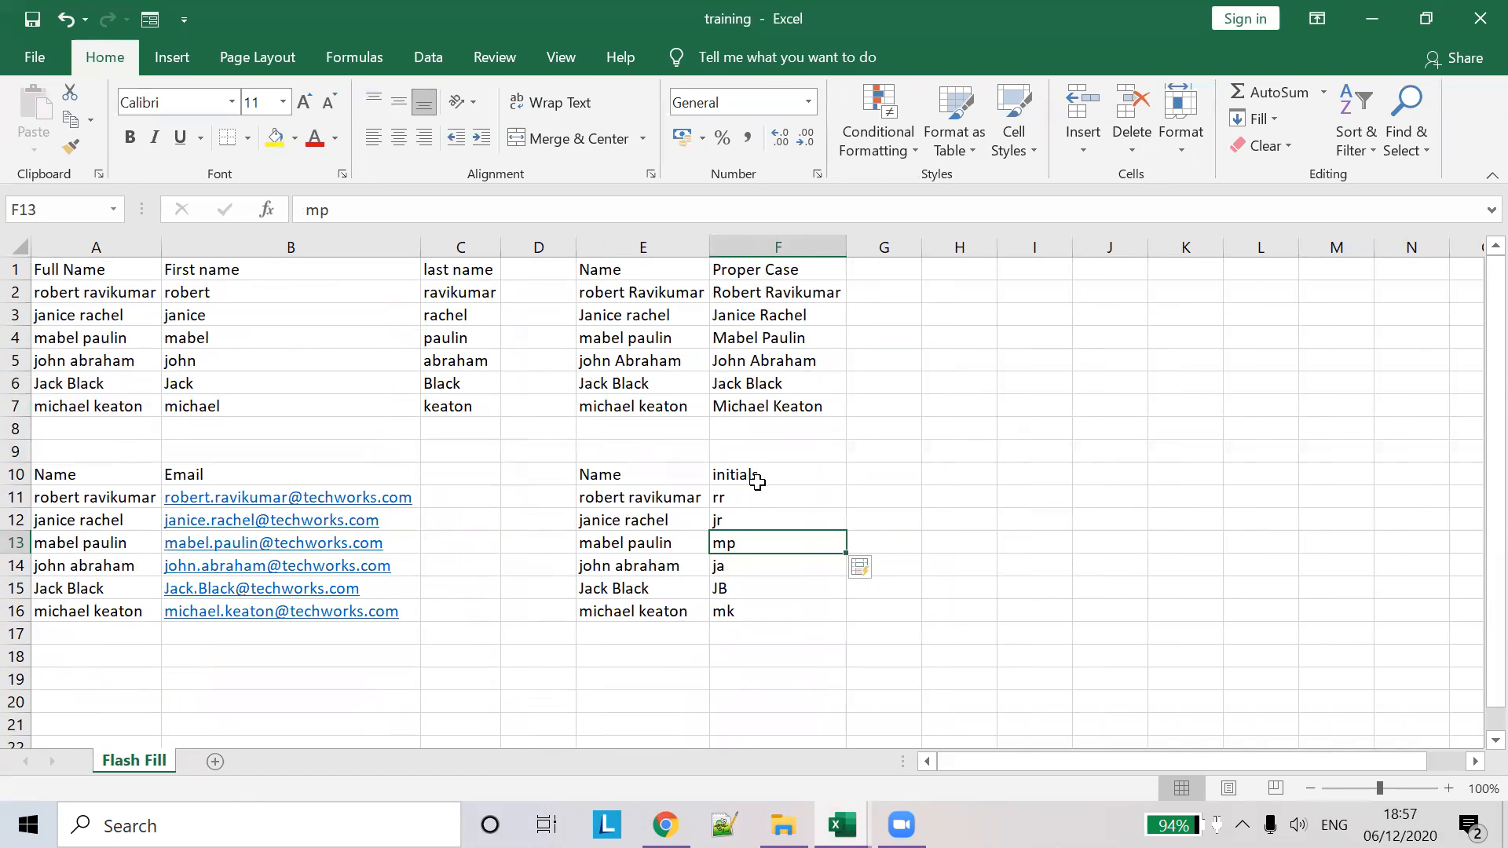
- Copy the first and last name columns and paste them starting at A19
drag(195, 274, 453, 420)
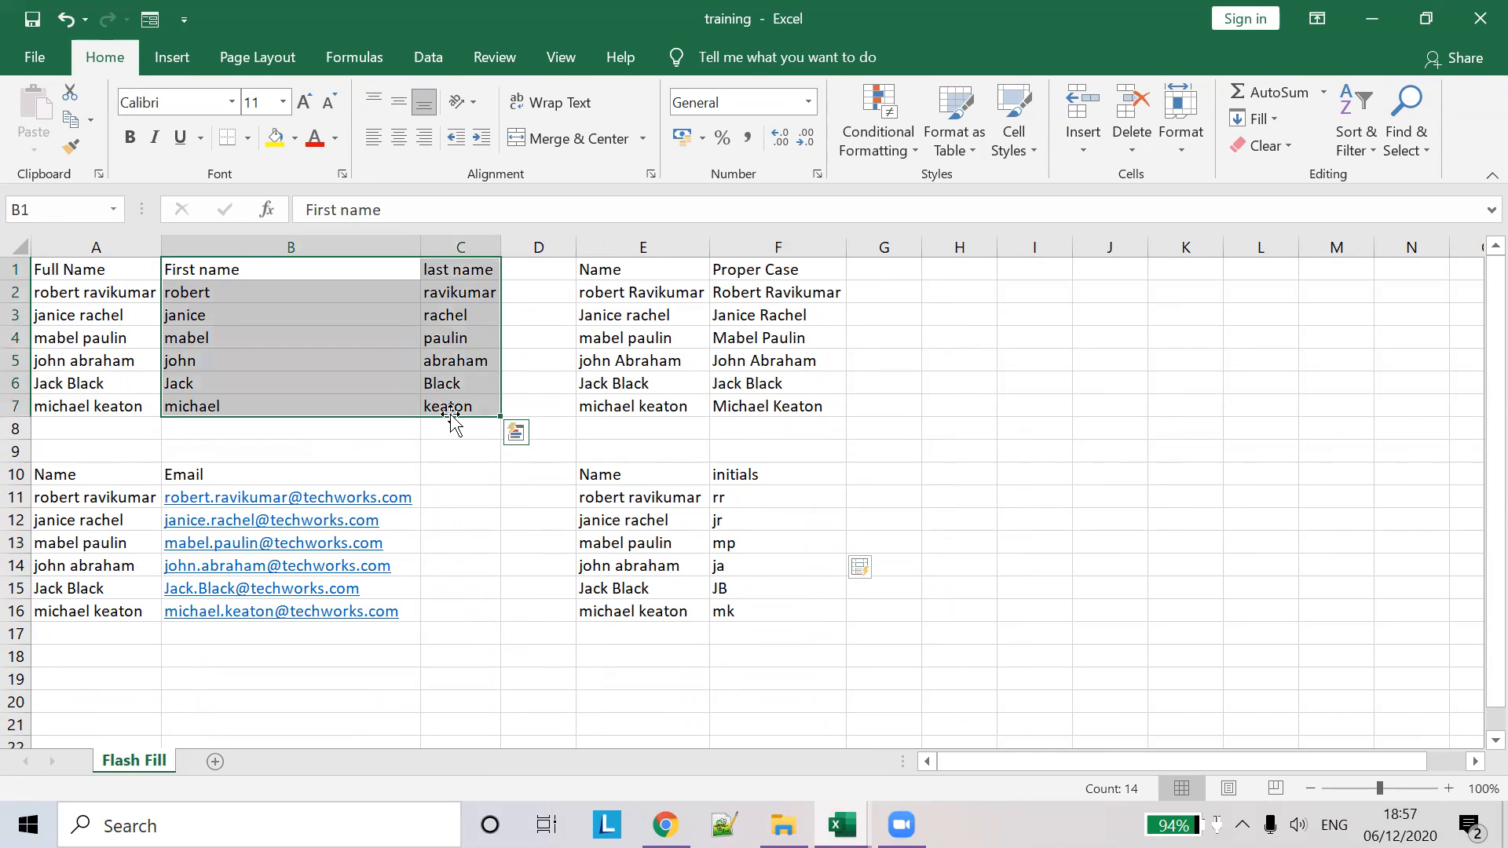
key(ctrl+c)
scroll(340, 616, down, 2)
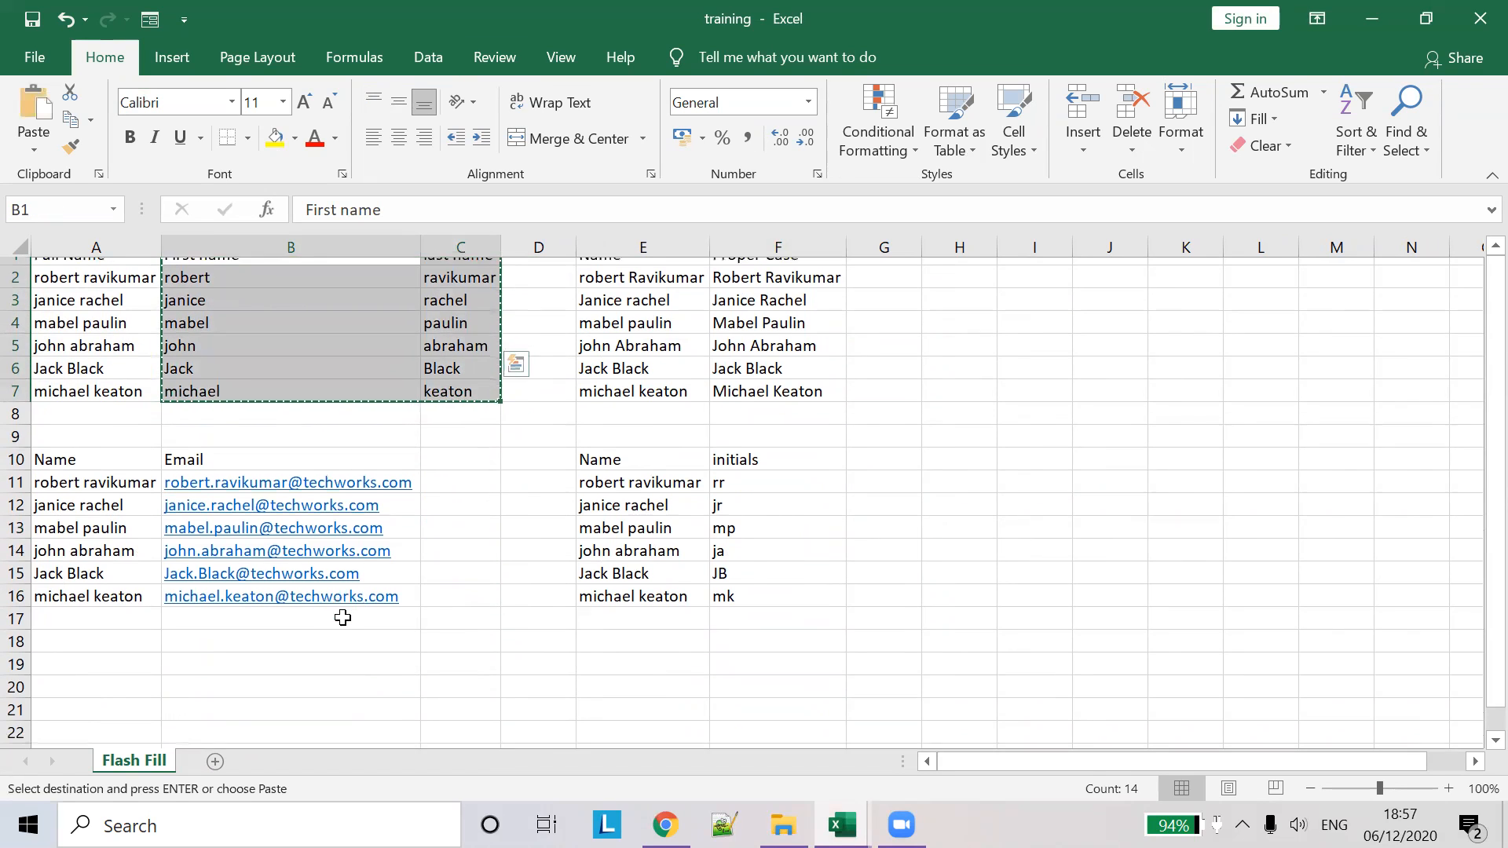
scroll(101, 550, up, 2)
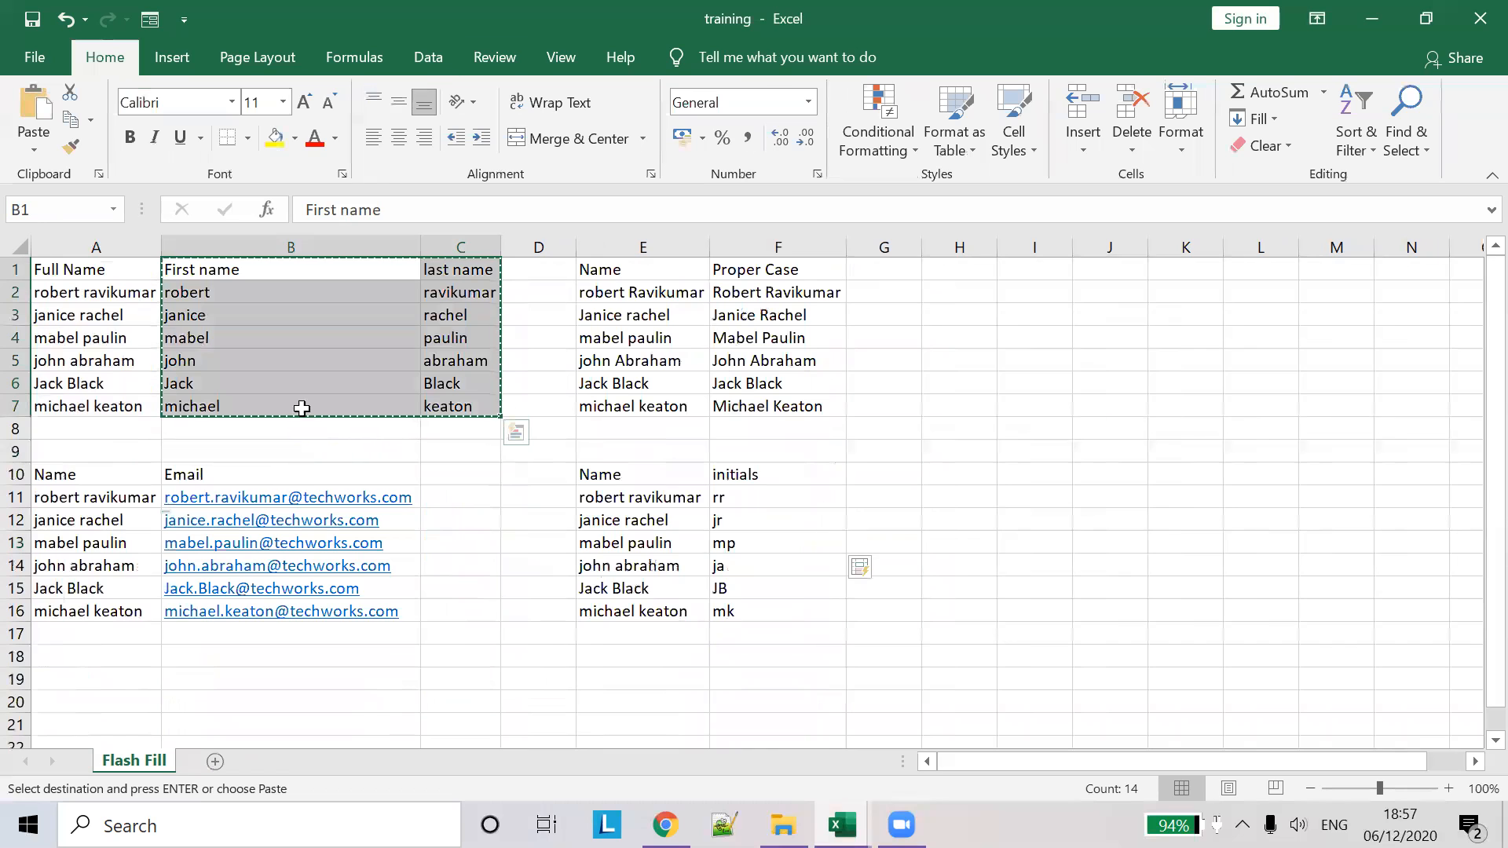
click(86, 692)
click(111, 679)
key(ctrl+v)
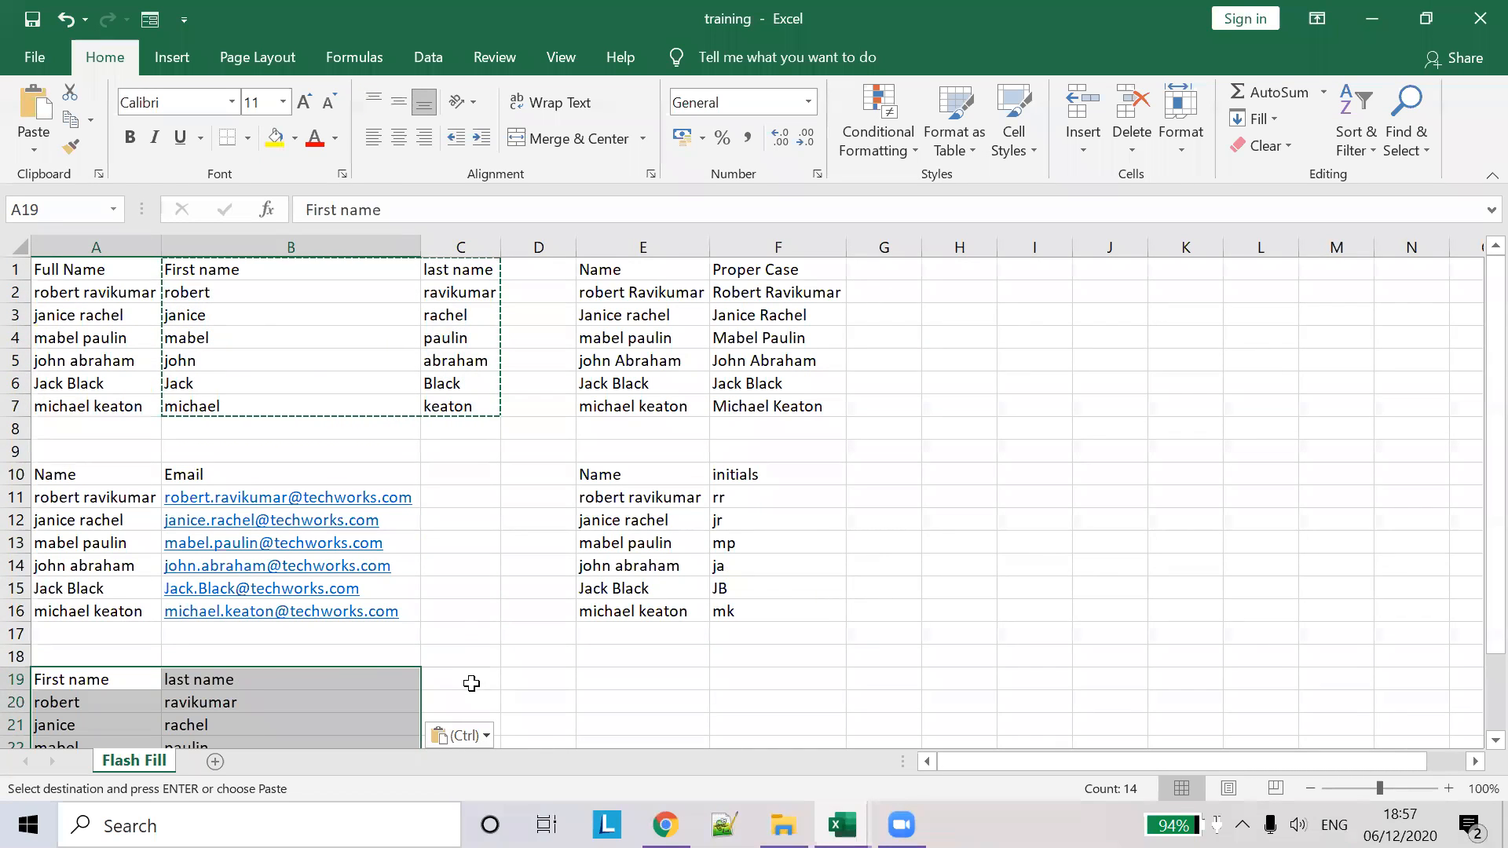
- Add a 'Full Name' heading in C19 beside the pasted names
click(467, 680)
double_click(501, 244)
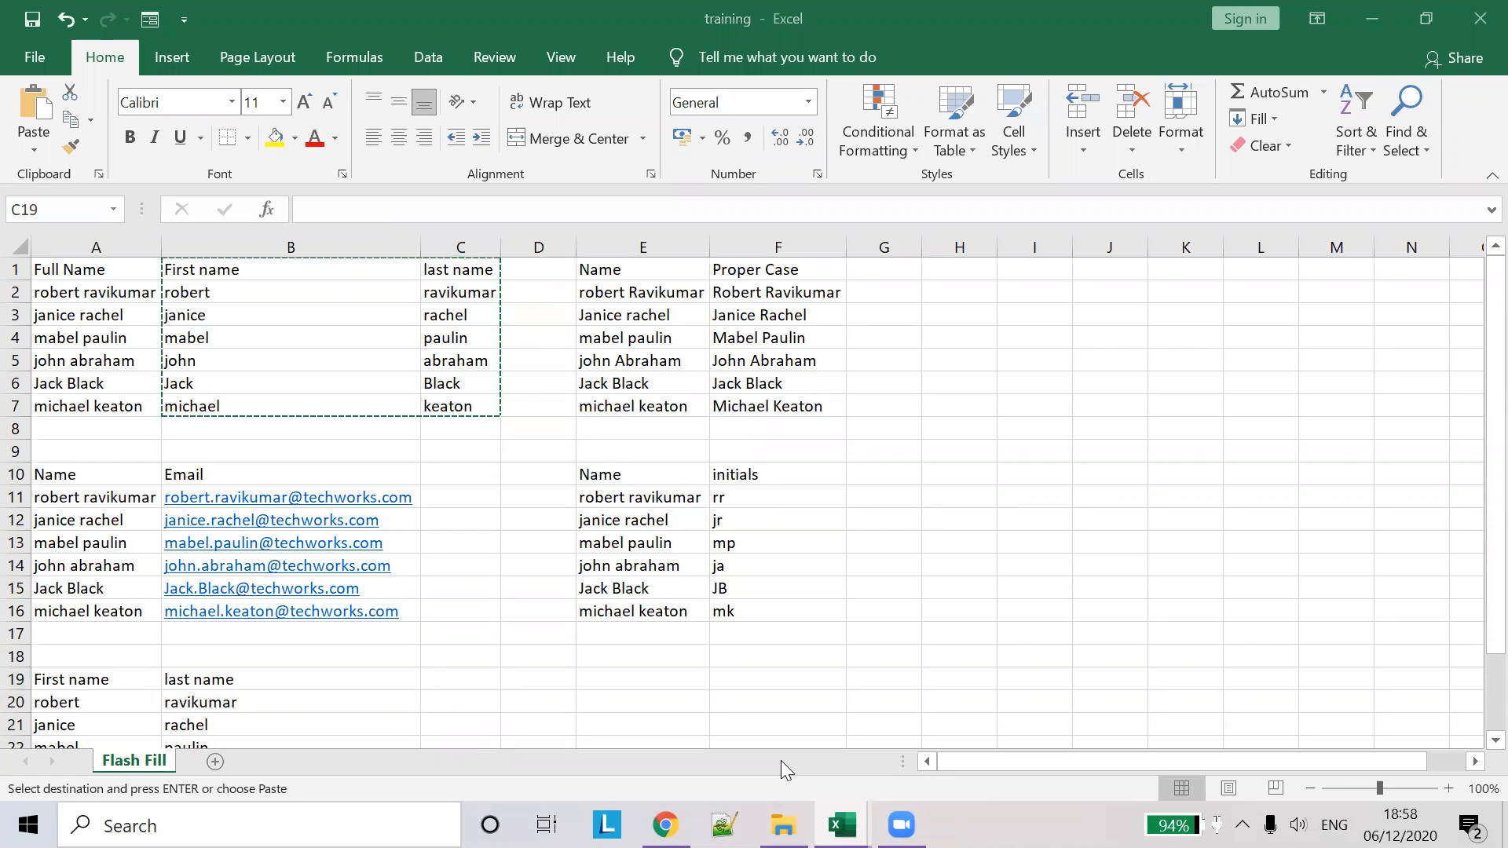
double_click(458, 680)
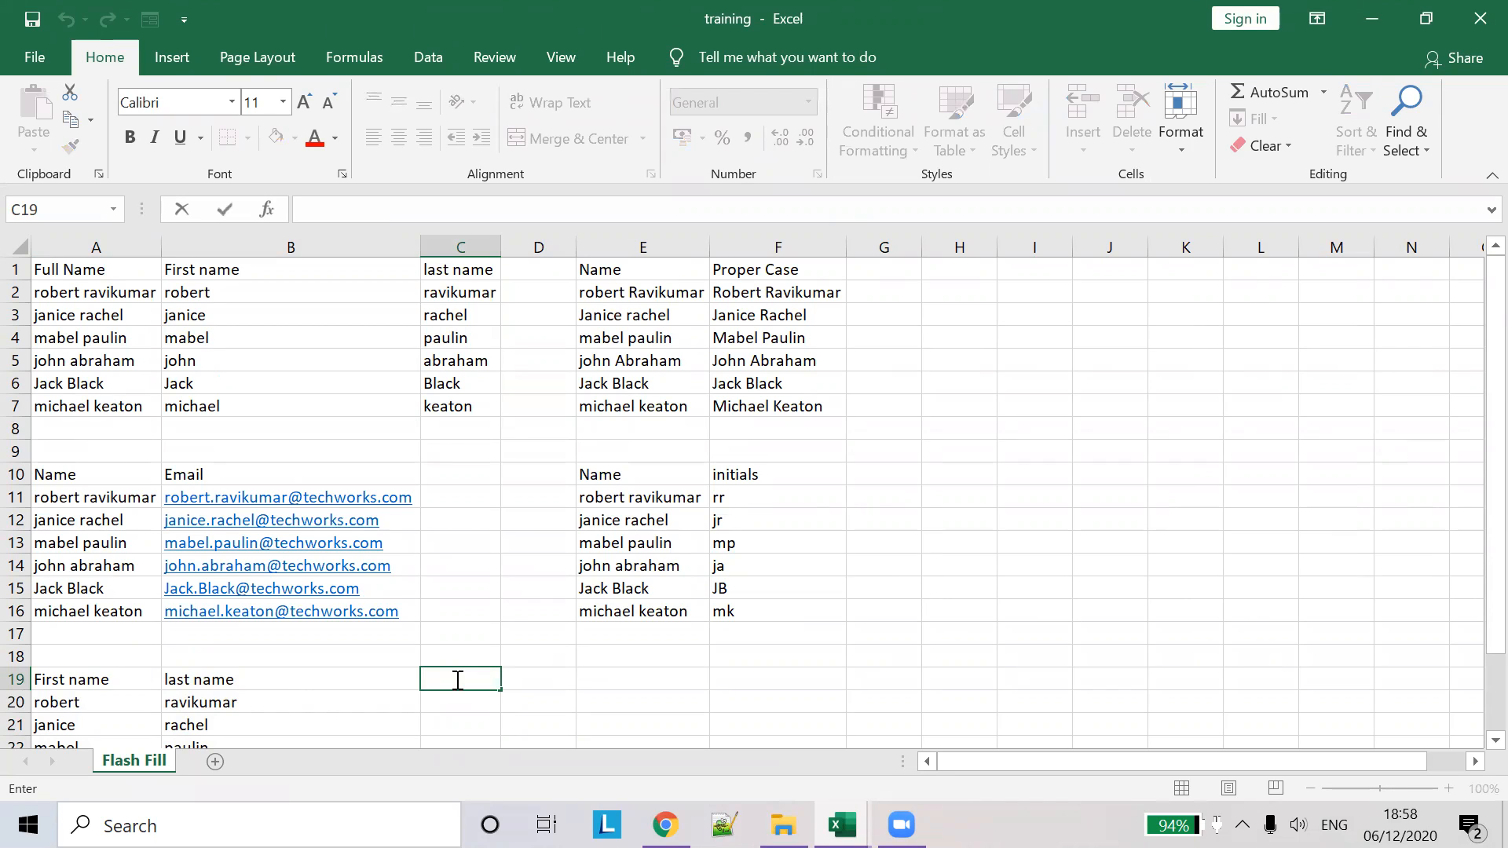
text(Full Name)
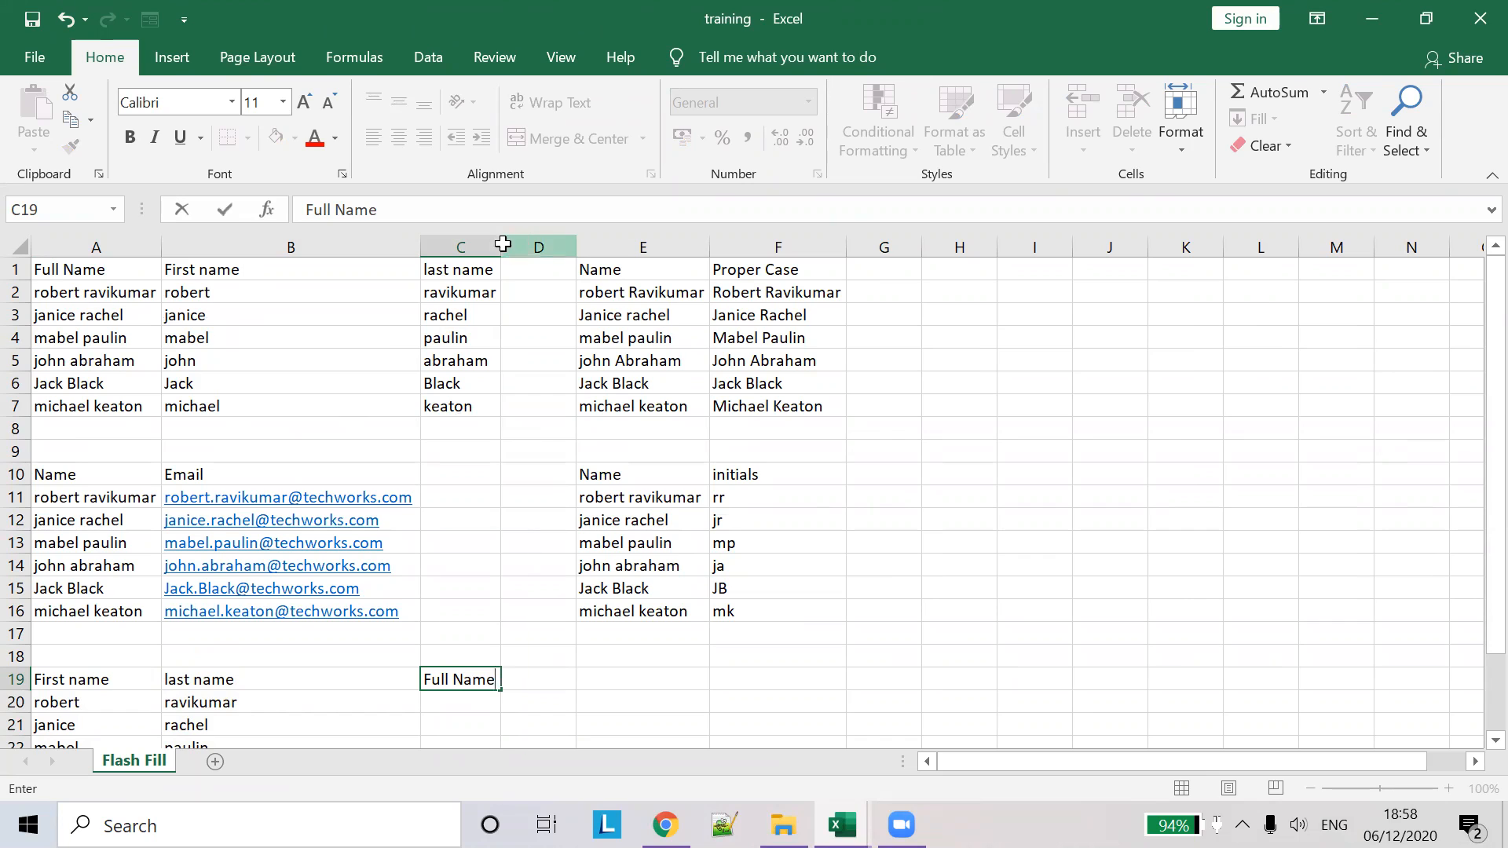
click(503, 244)
click(502, 244)
- Enter =CONCAT(A20,B20) in C20 to join first and last name
click(447, 699)
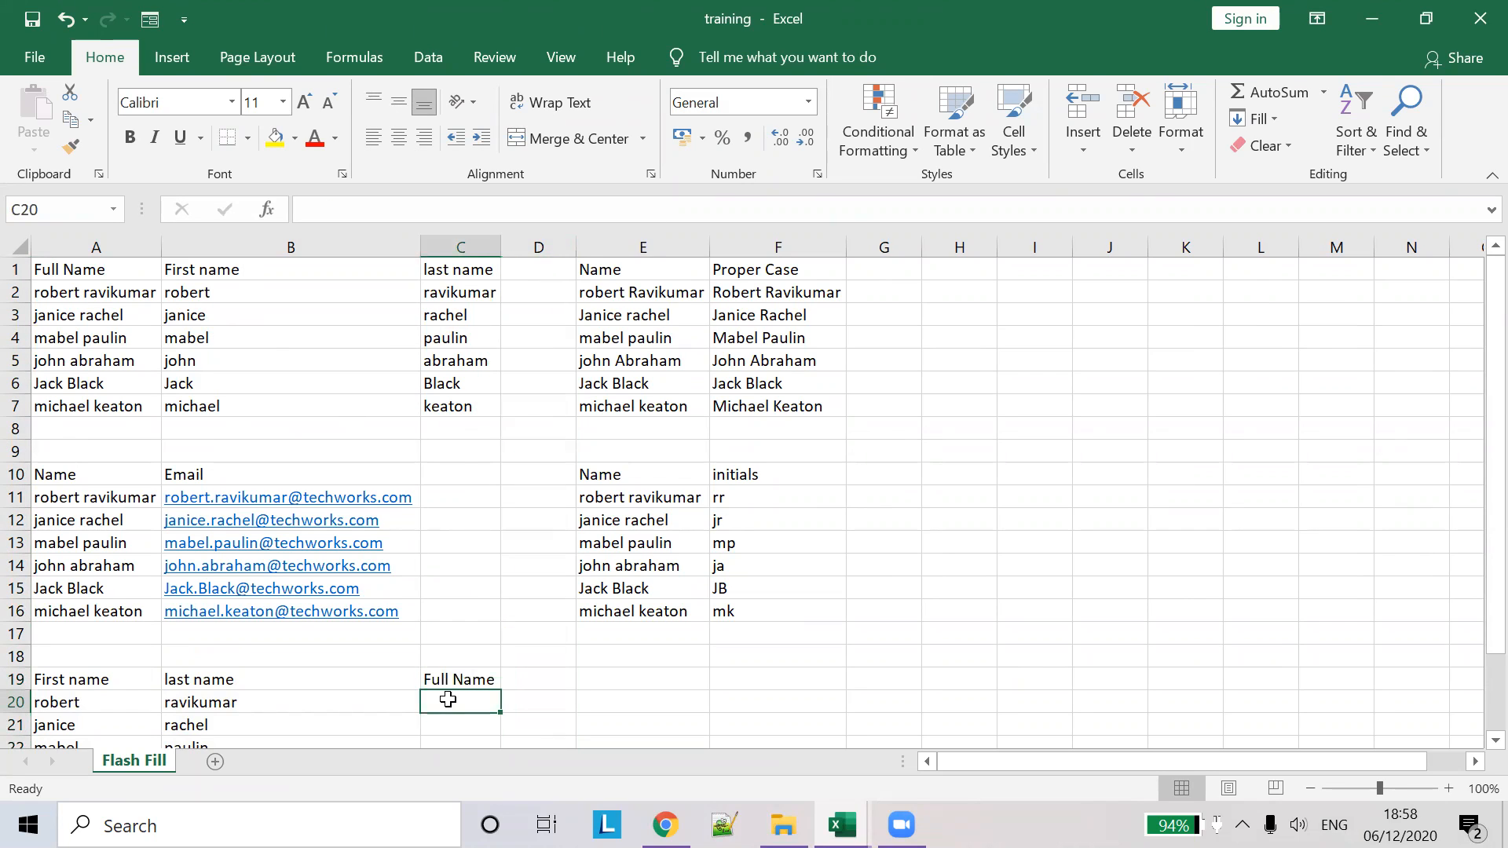
text(=conc)
key(Tab)
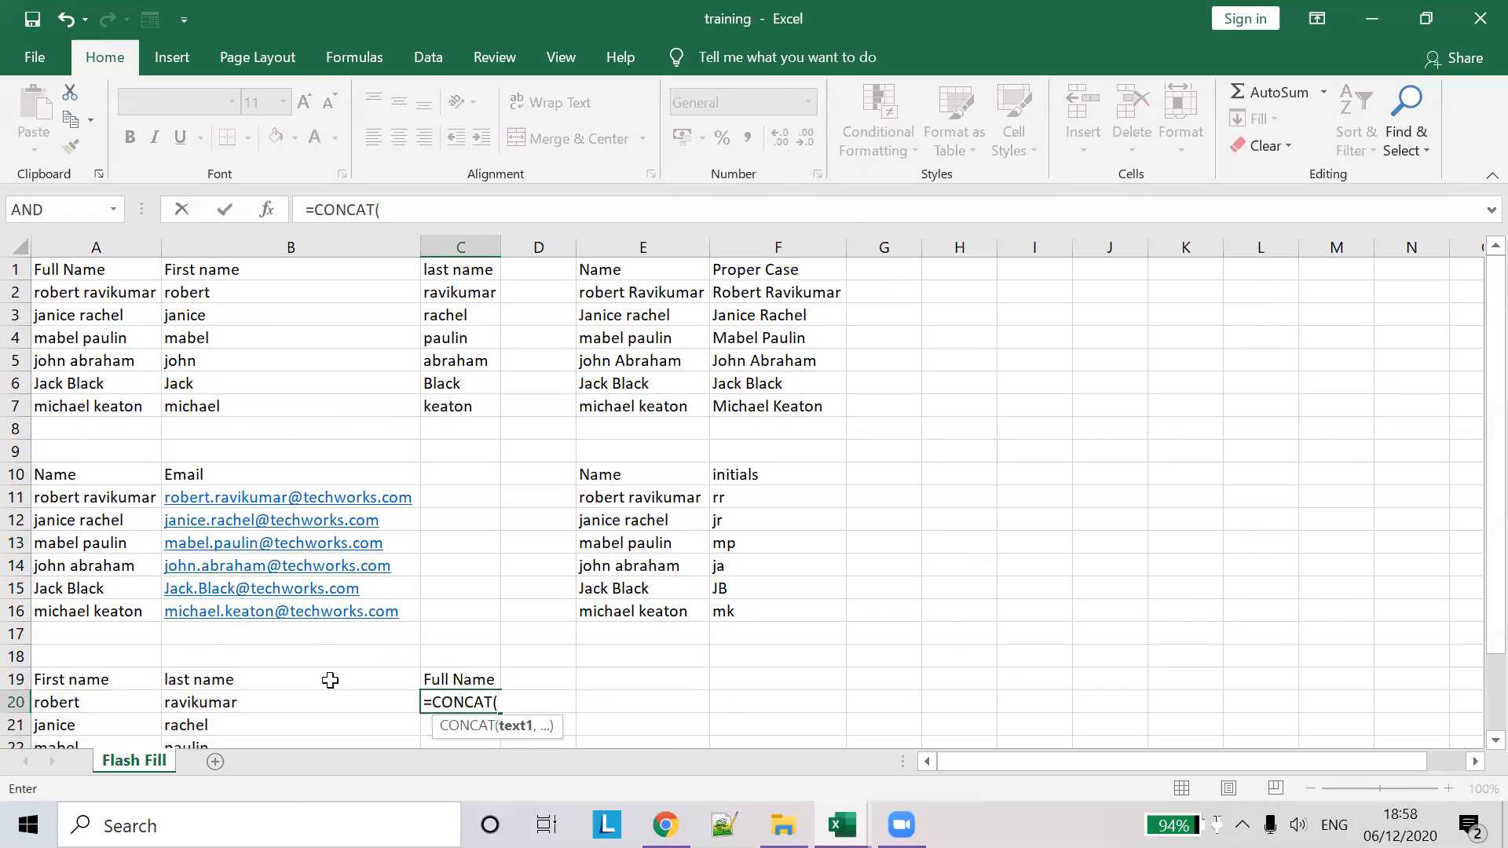
click(98, 702)
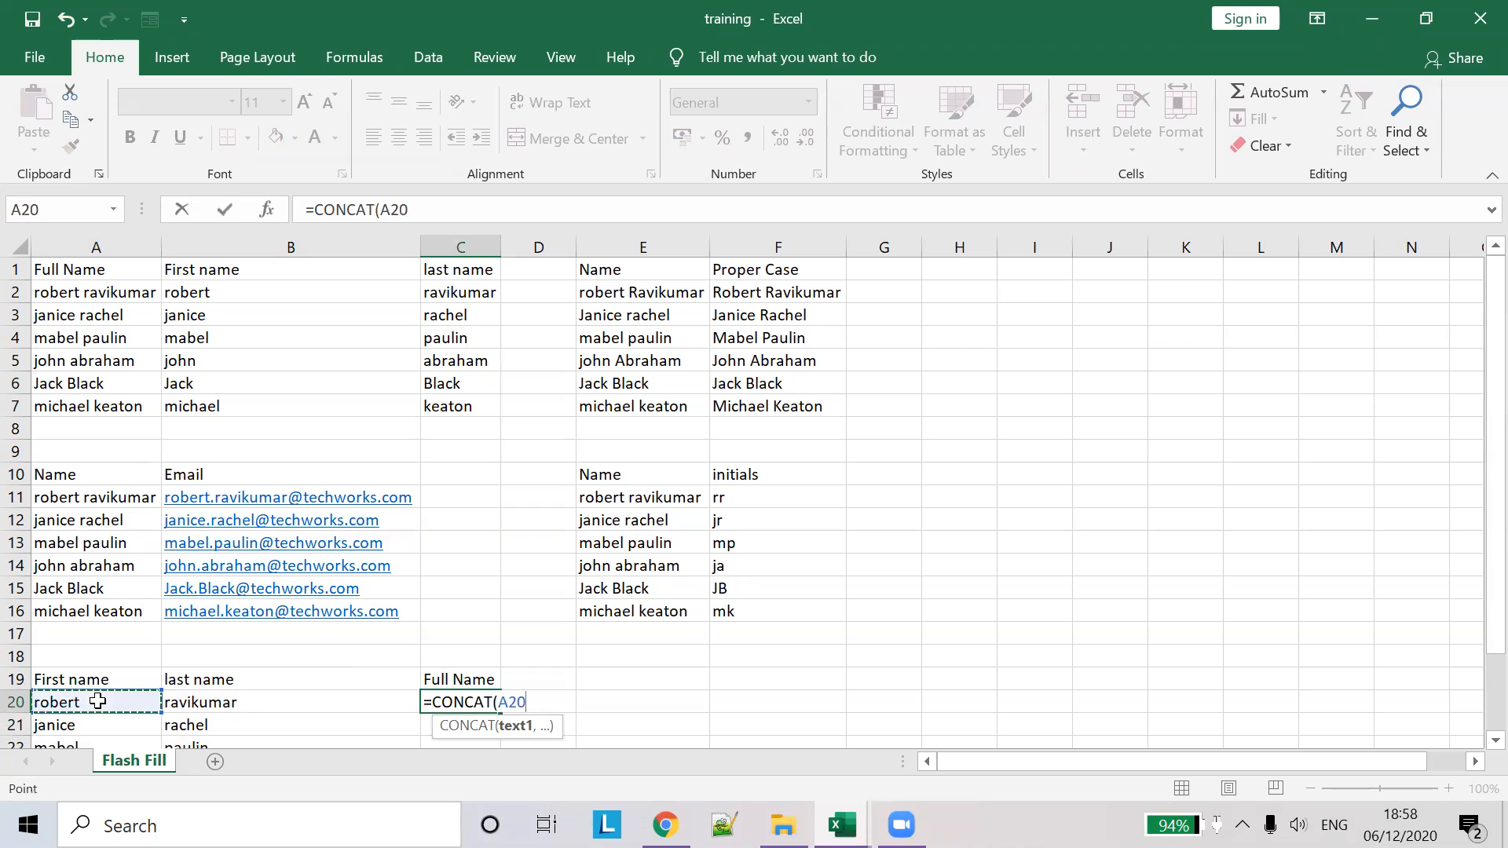
text(,)
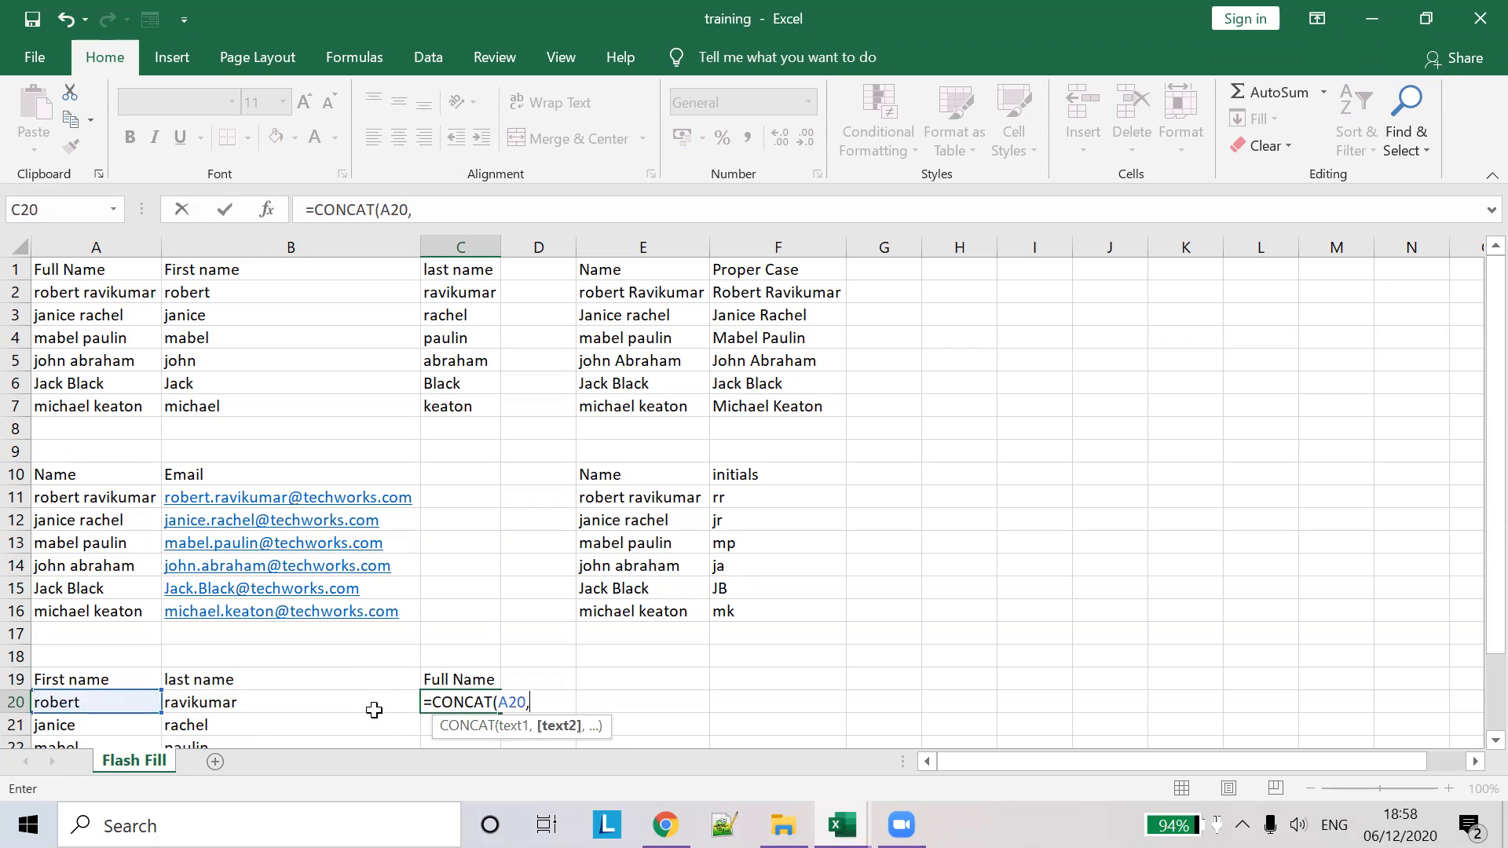
click(301, 698)
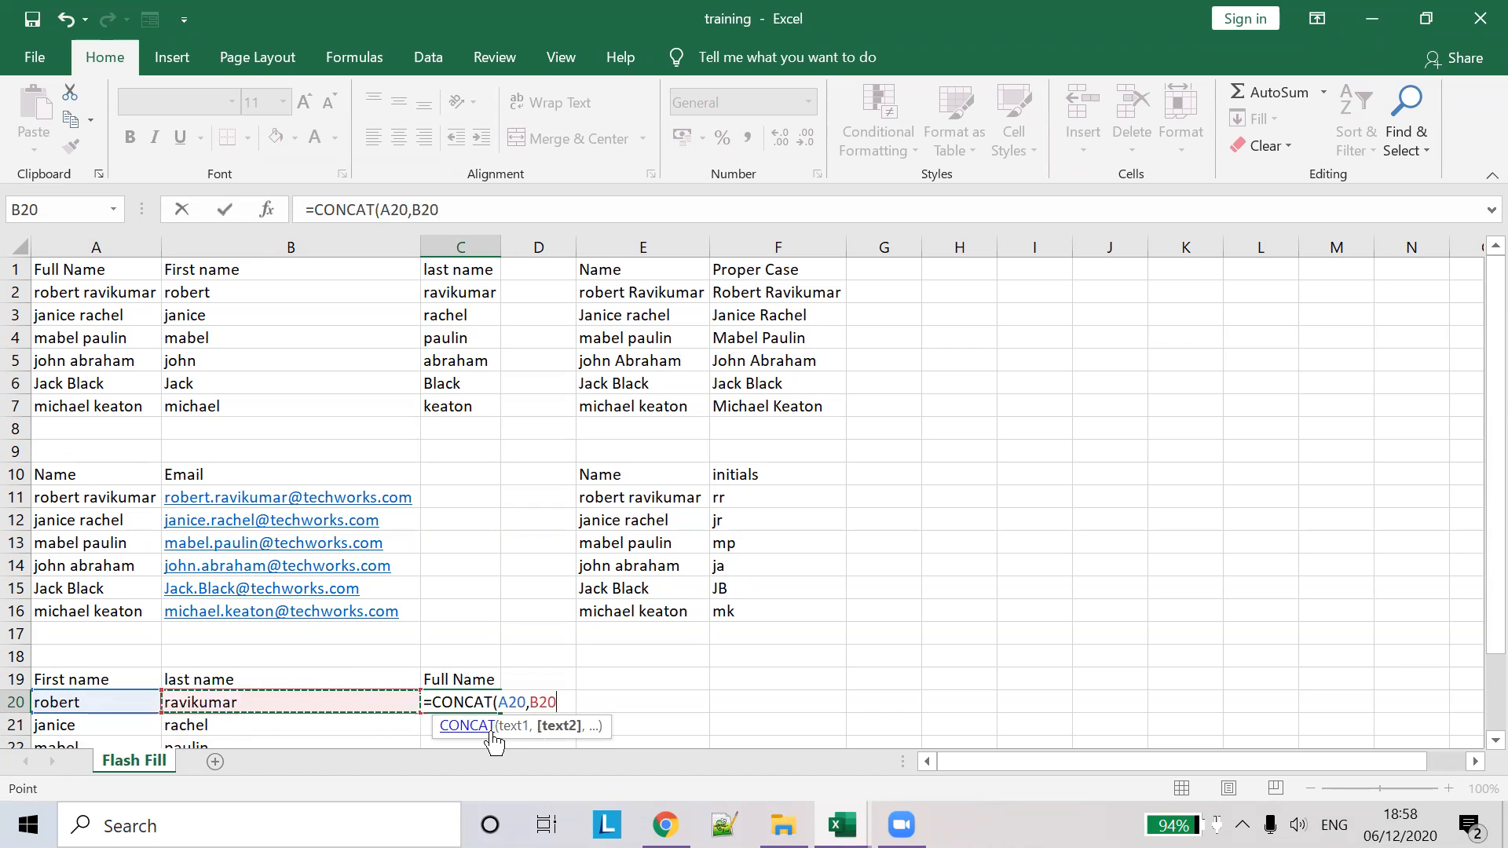
text())
key(Tab)
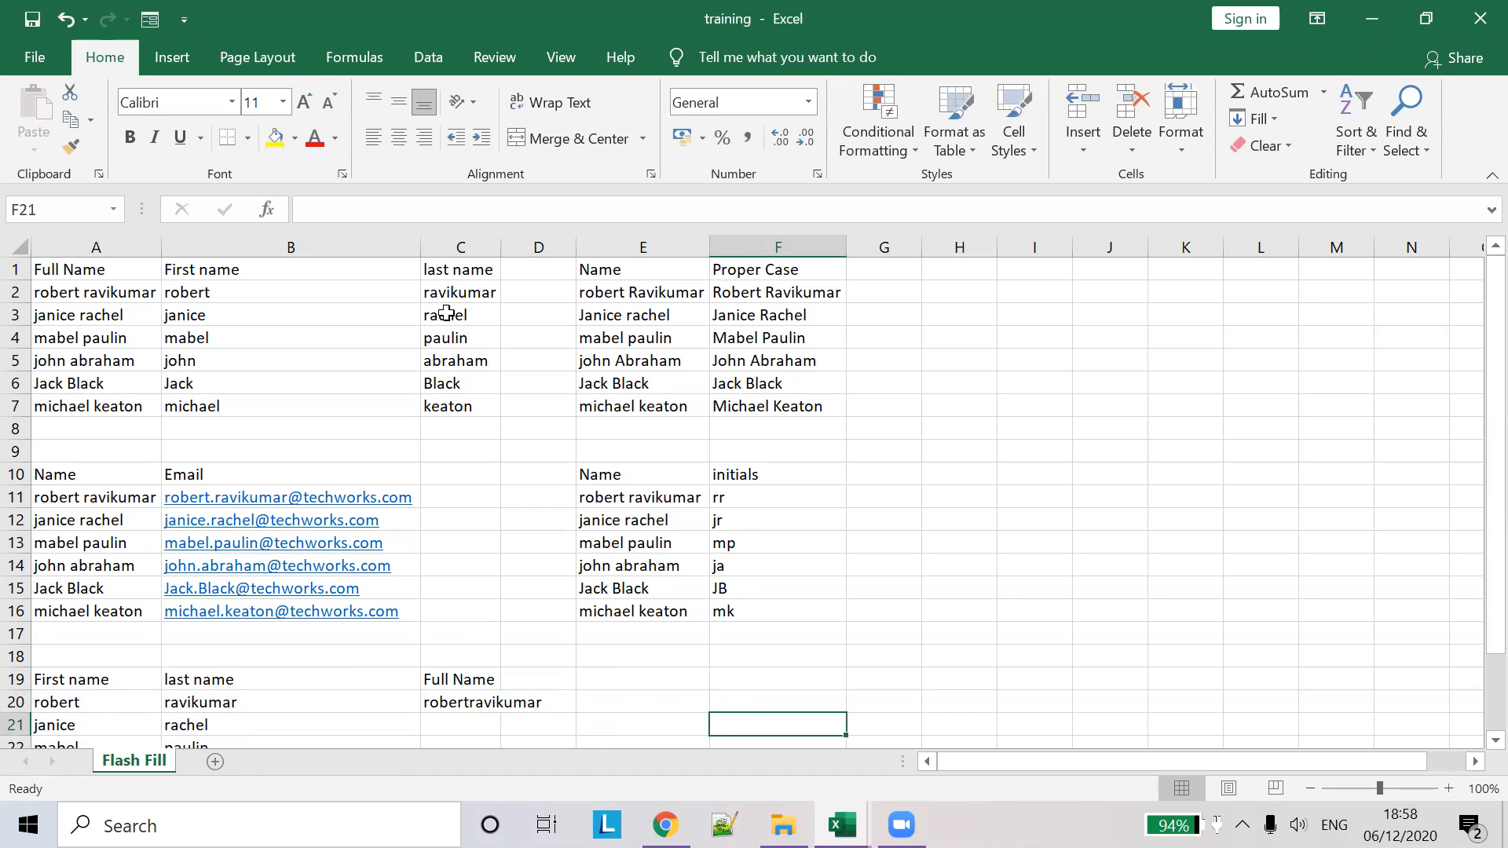
- Edit the formula to =CONCAT(A20," ",B20) so a space separates the names
click(486, 705)
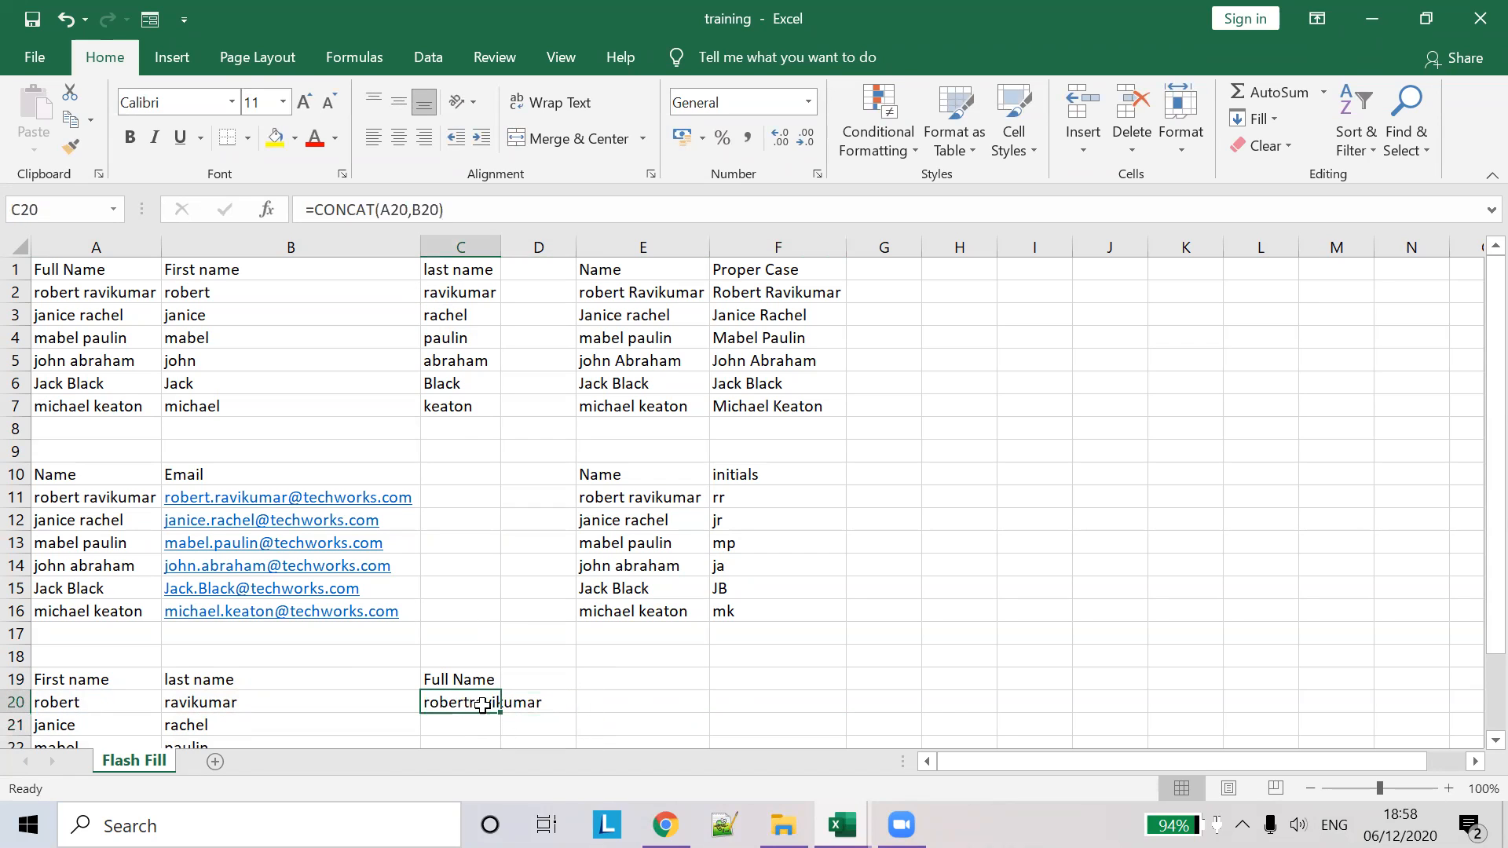
click(409, 210)
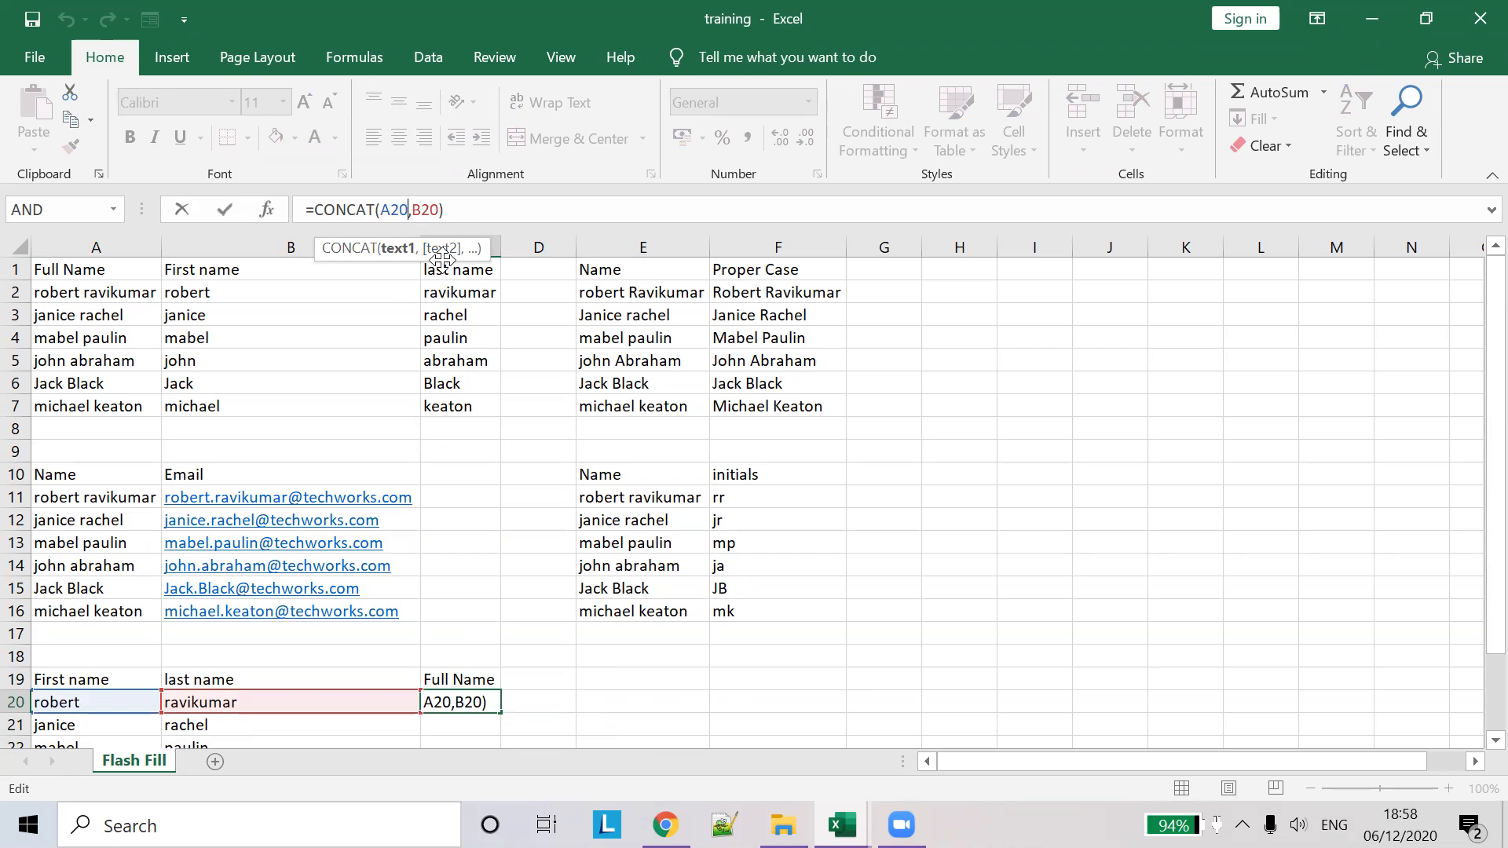
text(,)
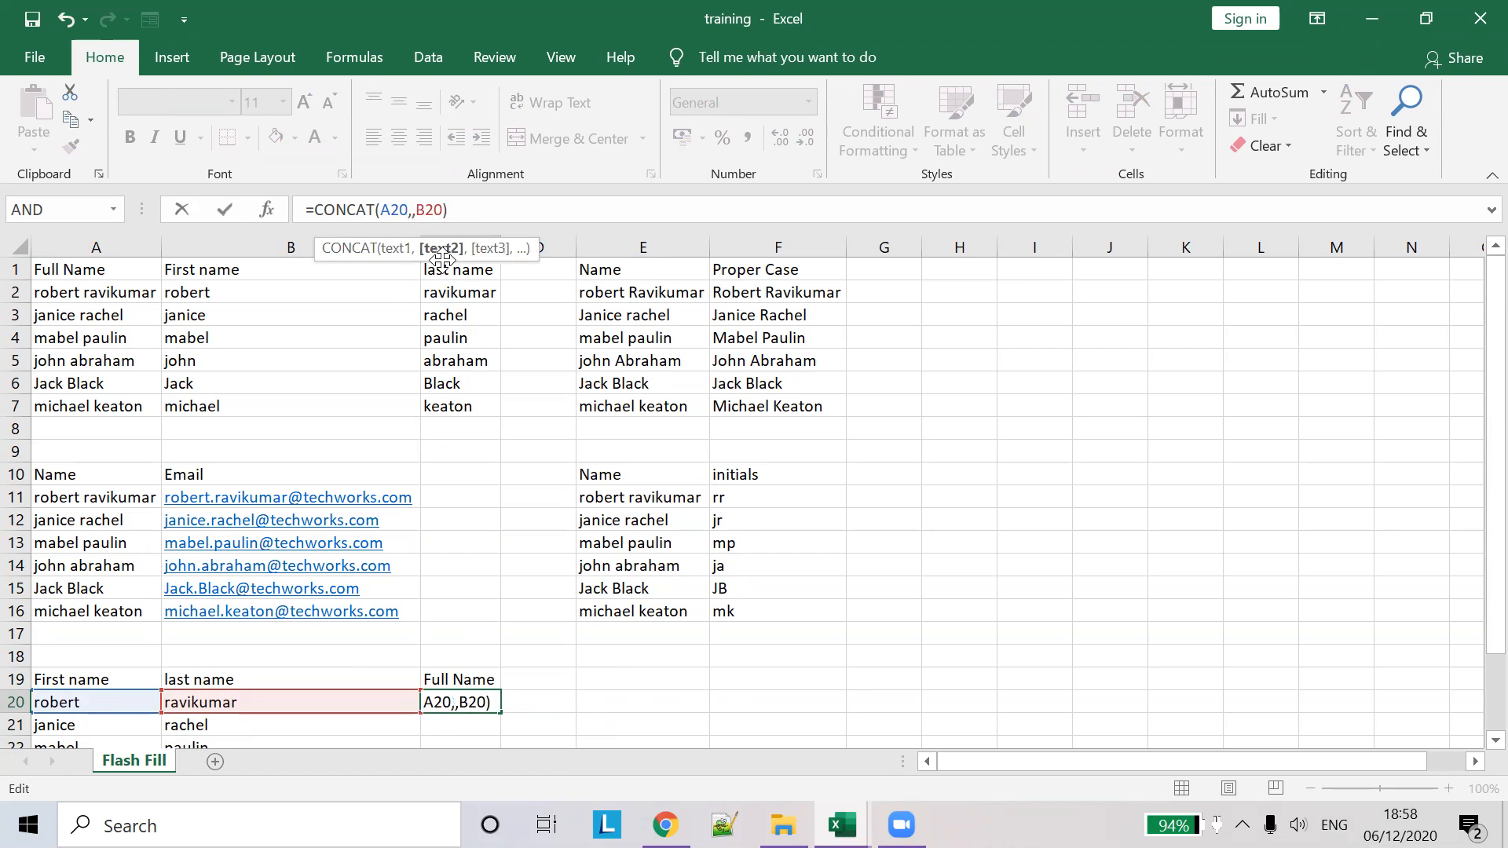
text(" ")
key(Left)
key(Tab)
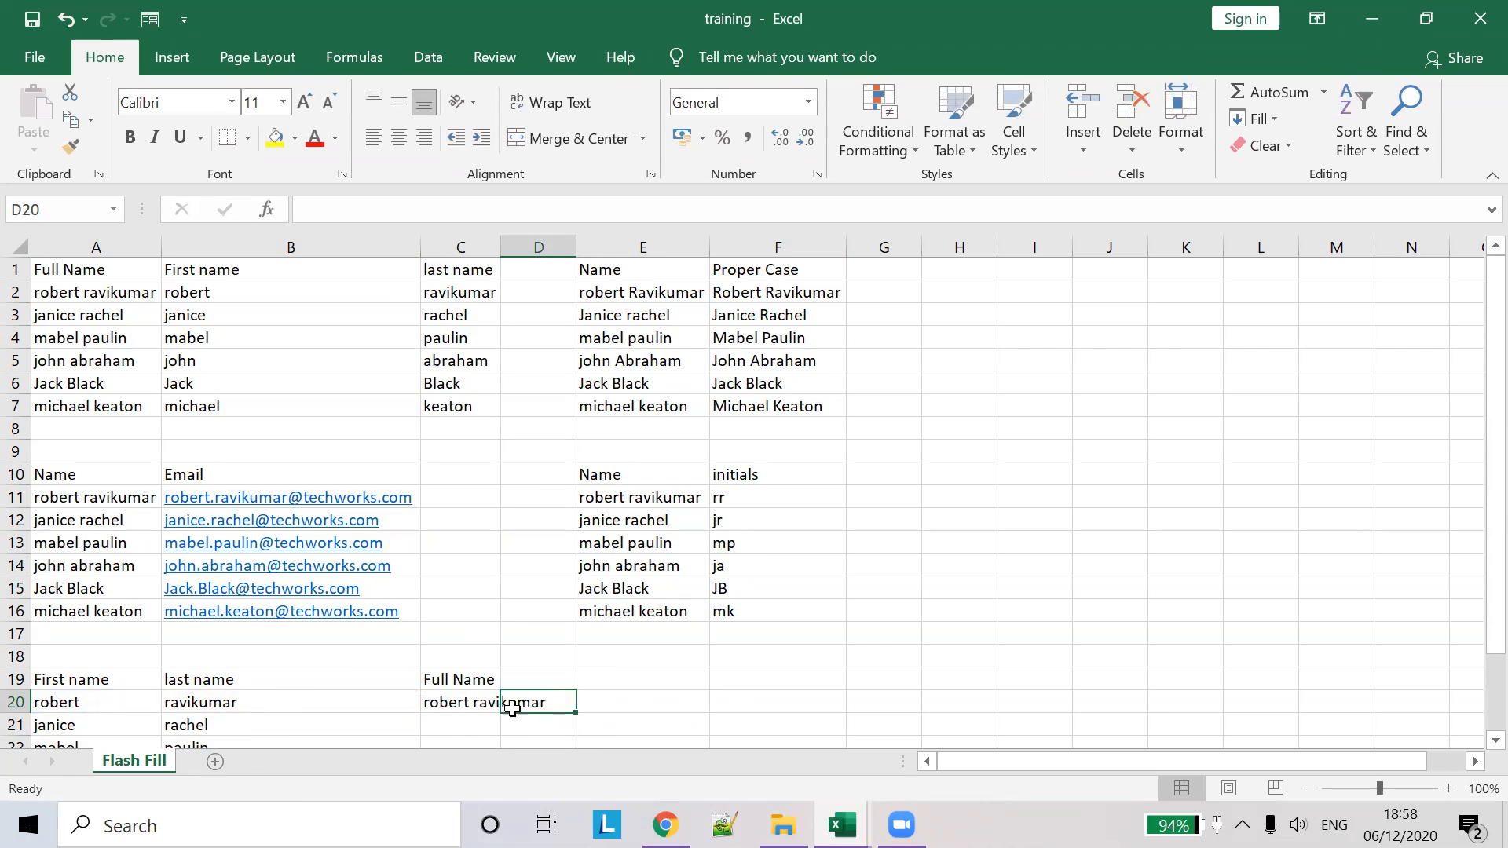
click(474, 699)
scroll(447, 593, down, 2)
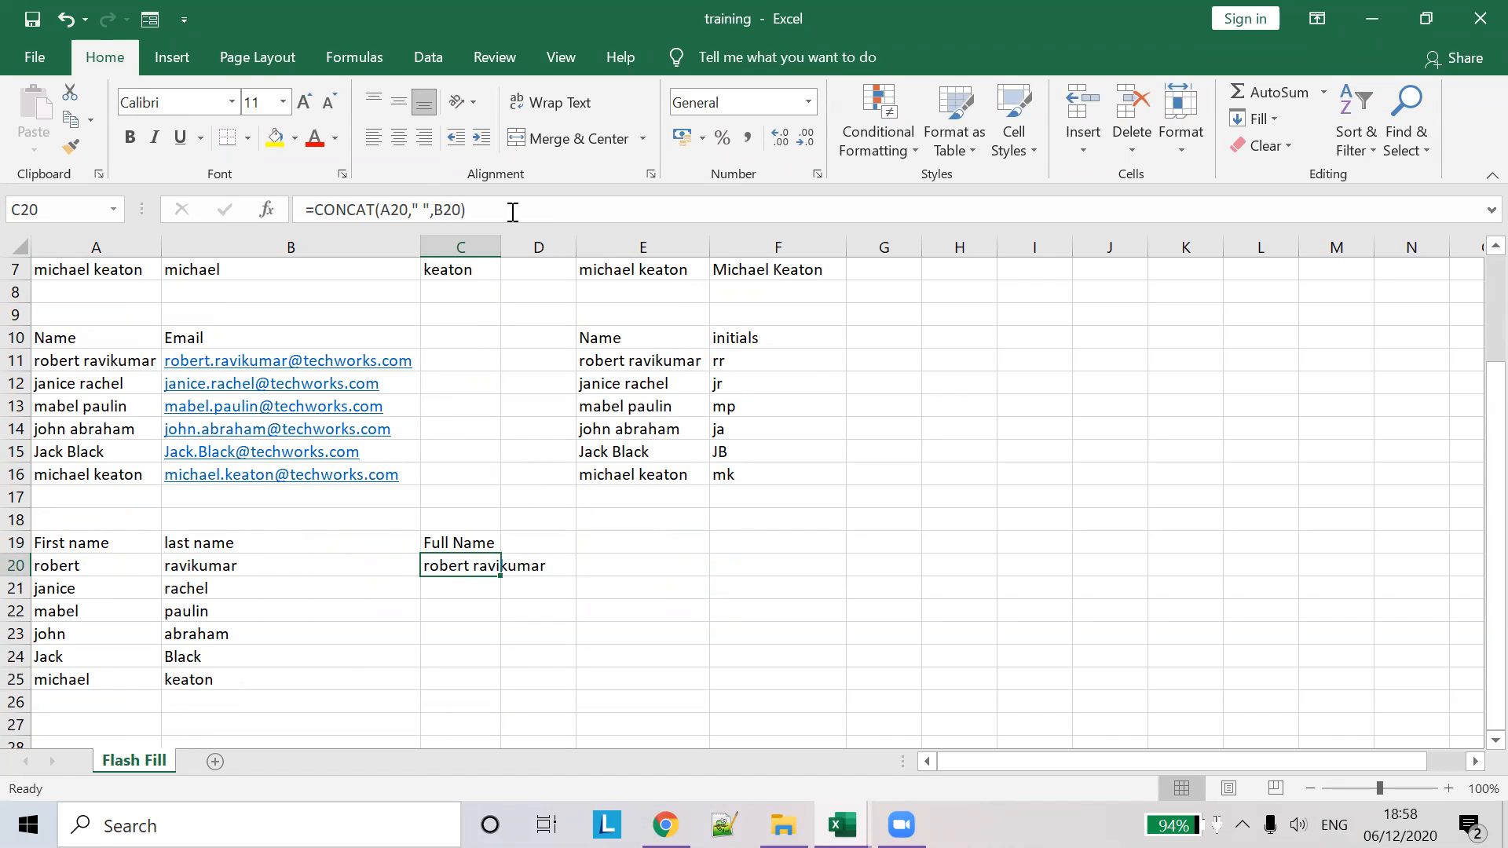
drag(511, 209, 4, 177)
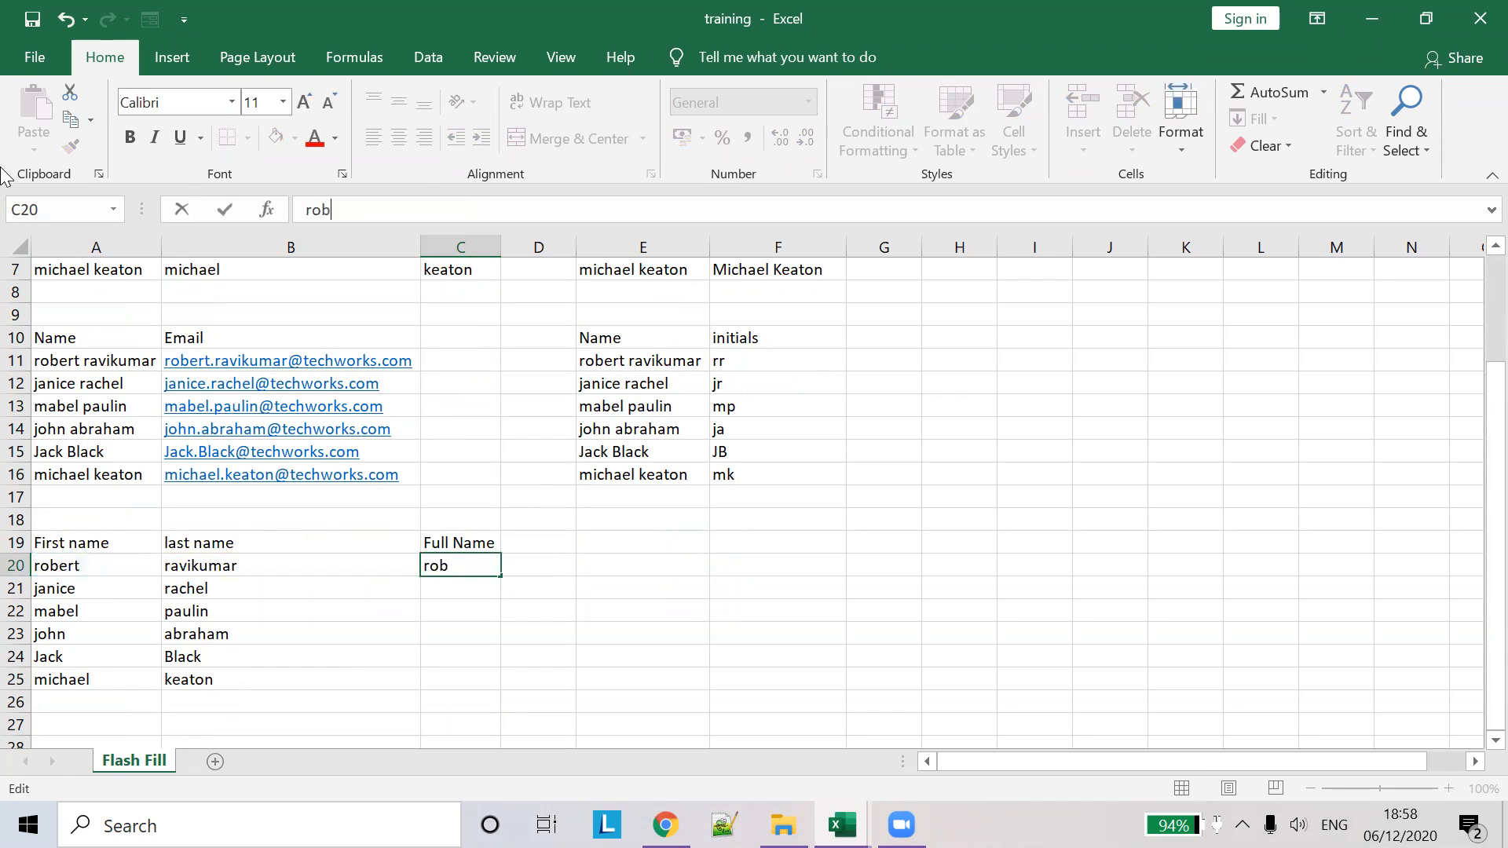
key(Tab)
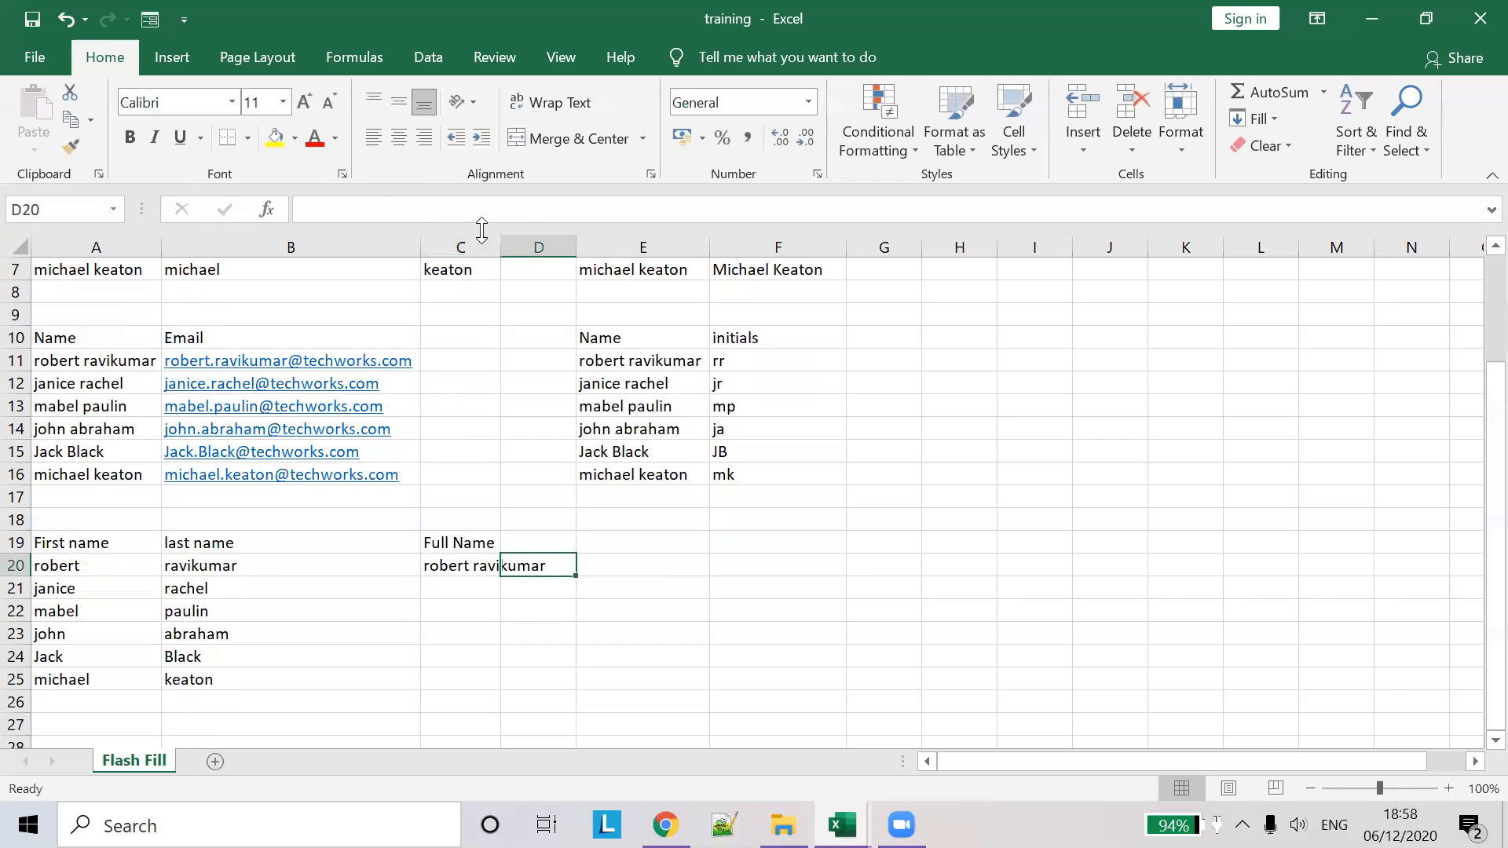
double_click(500, 247)
- Fill C20 down to C25 and switch the fill to Flash Fill
click(515, 562)
drag(551, 576, 564, 691)
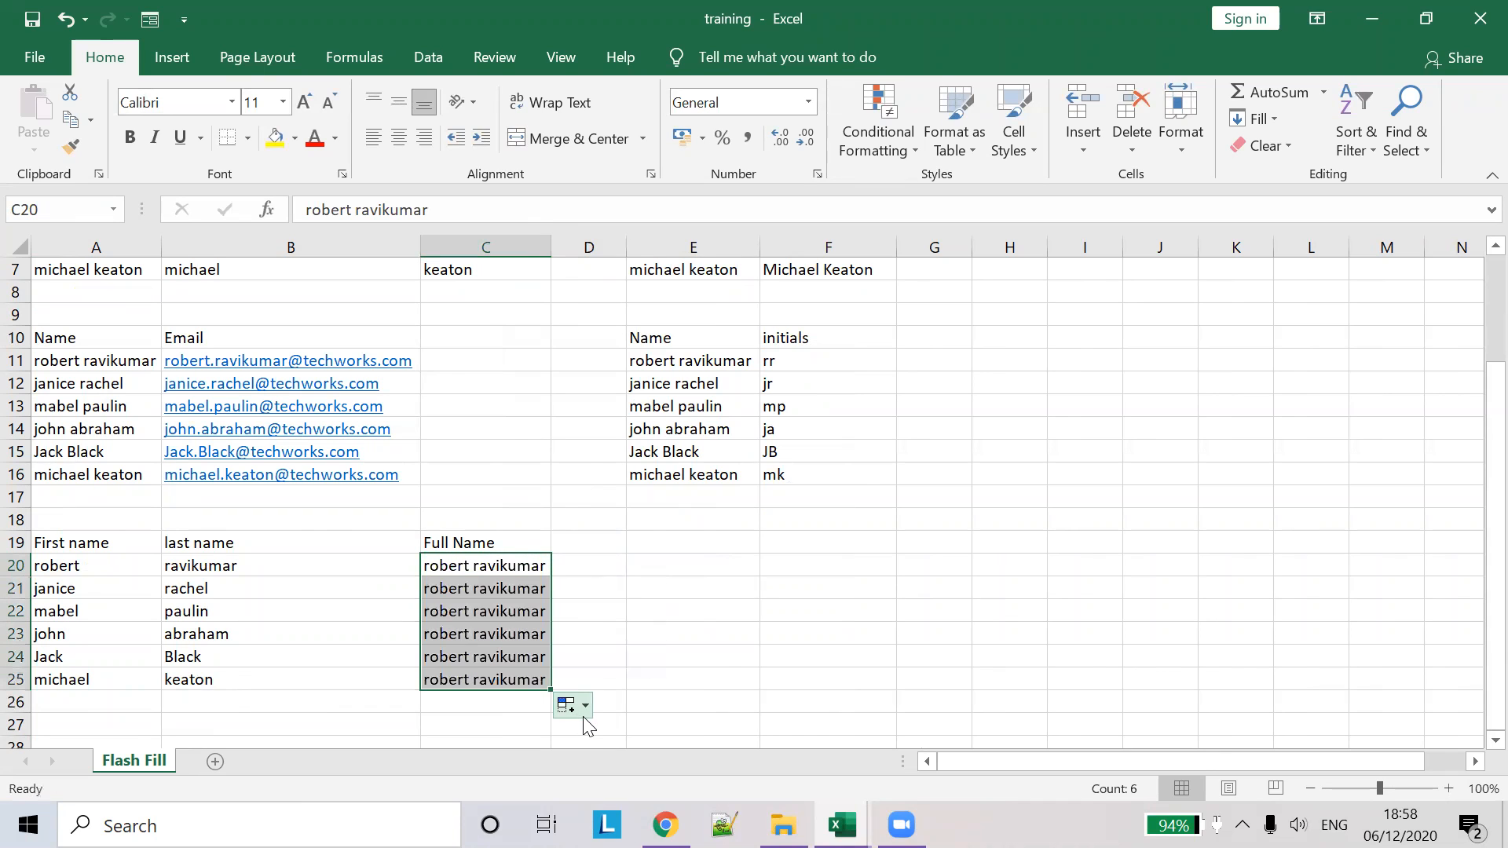
click(567, 703)
click(601, 678)
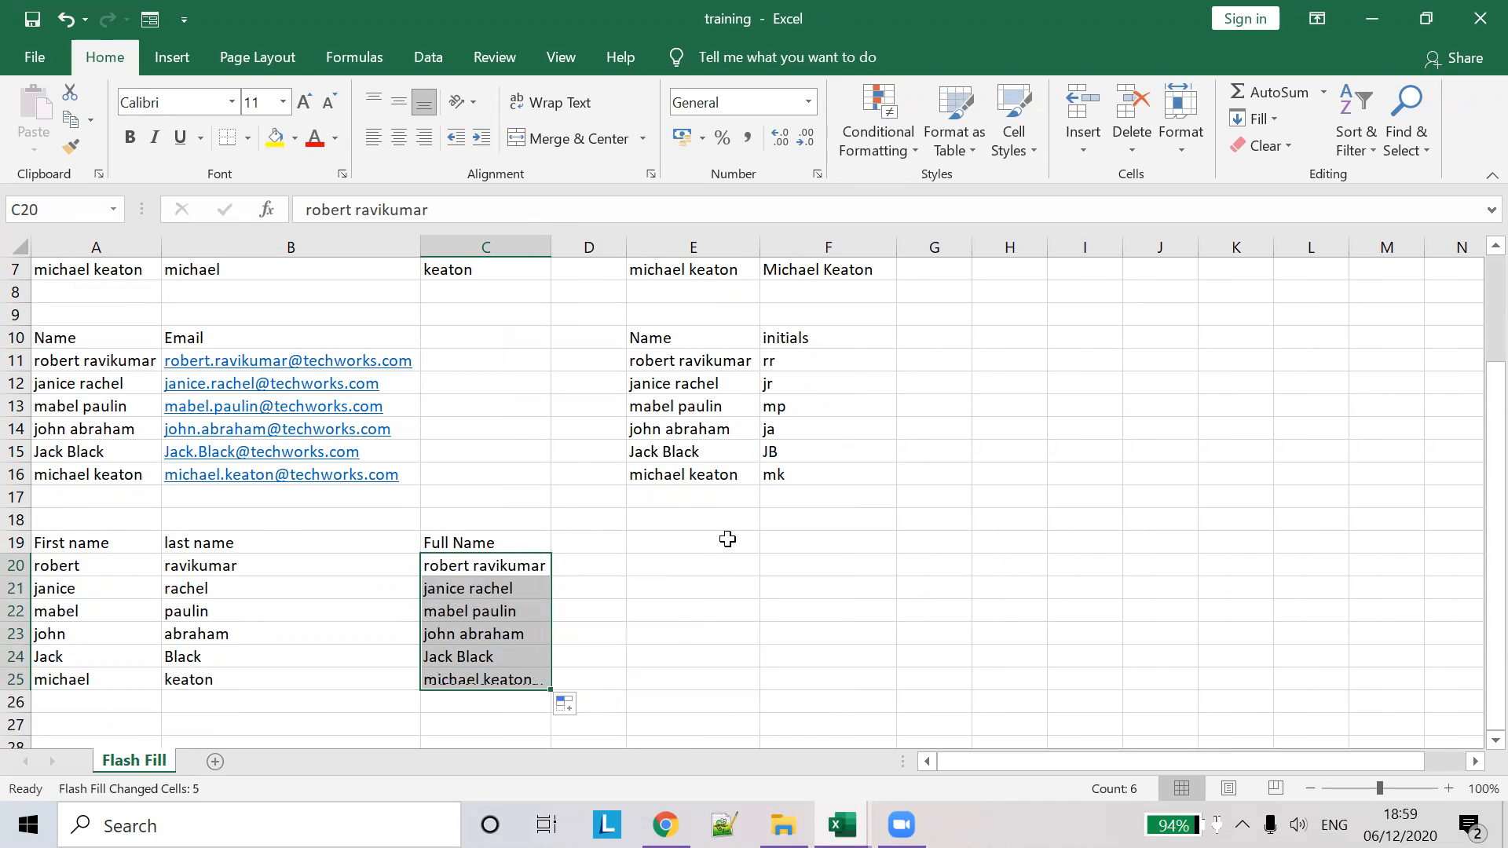
click(663, 565)
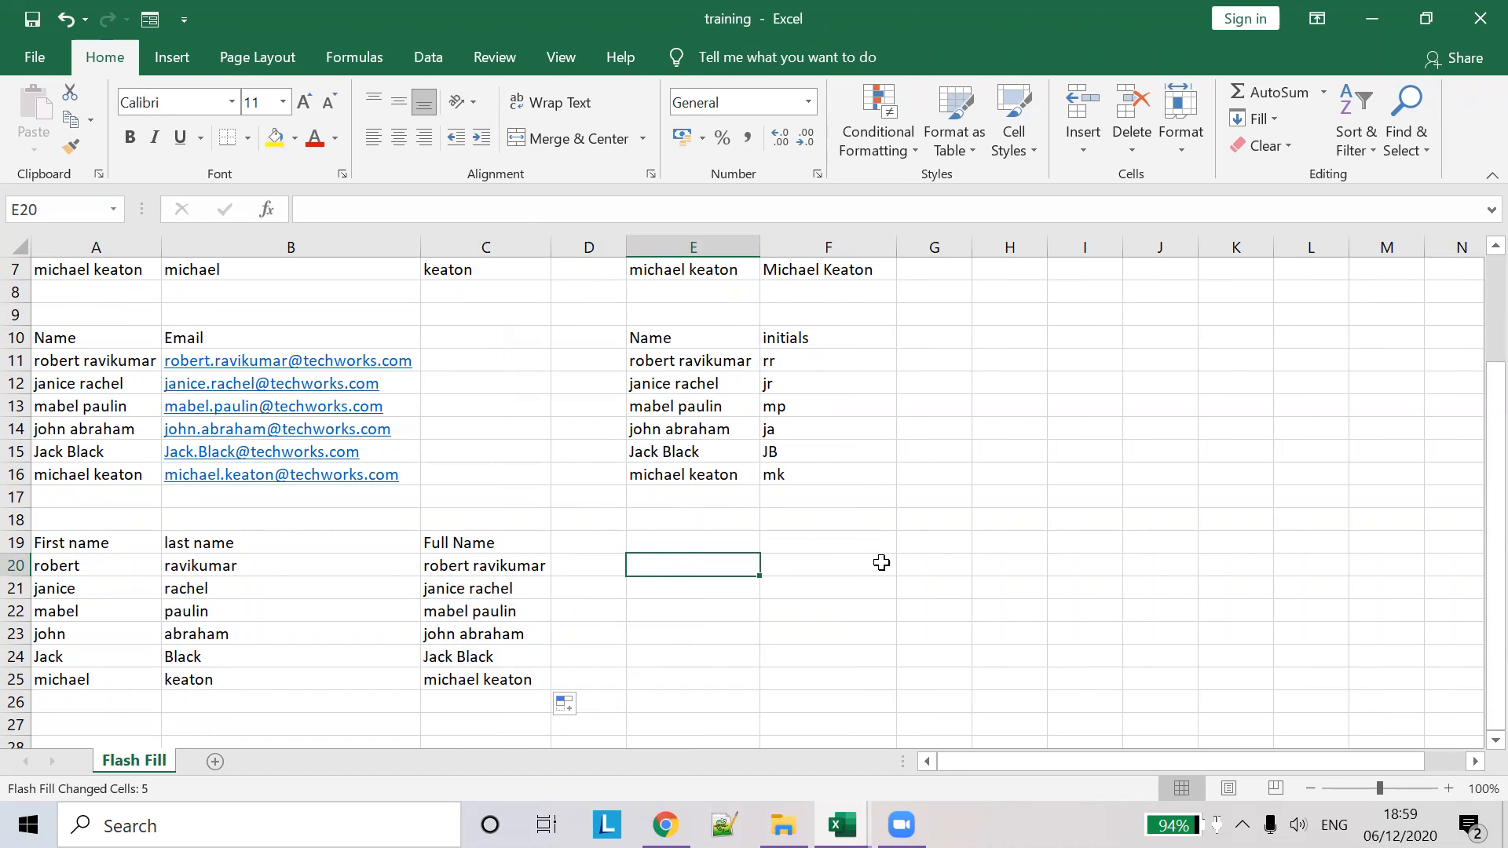
- Copy the product list F19:F25 from the practice workbook and return to training
scroll(882, 565, up, 2)
scroll(886, 567, down, 3)
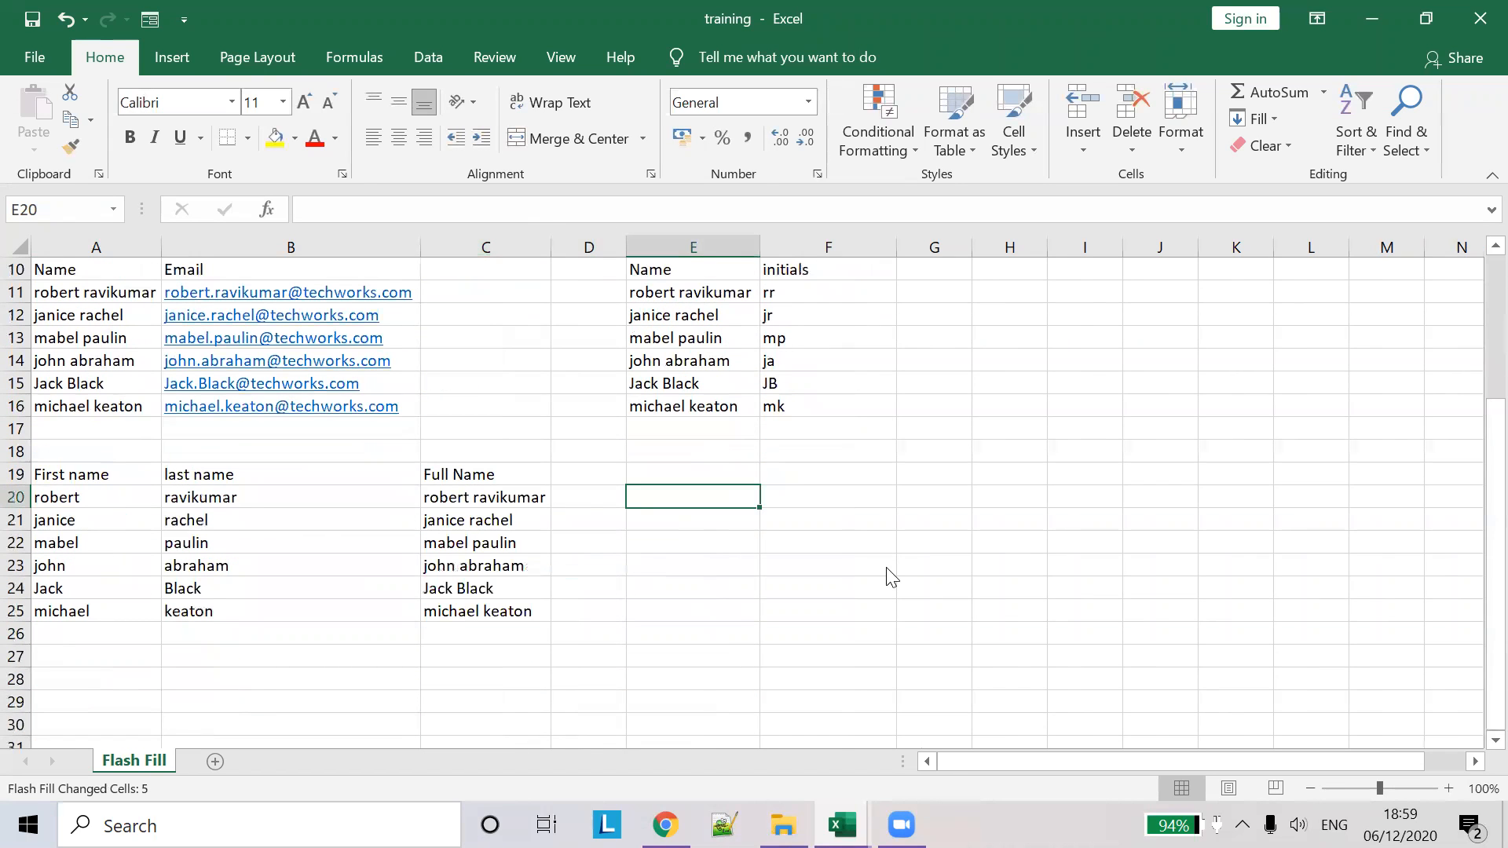
mouse_move(842, 824)
click(744, 683)
scroll(744, 679, down, 2)
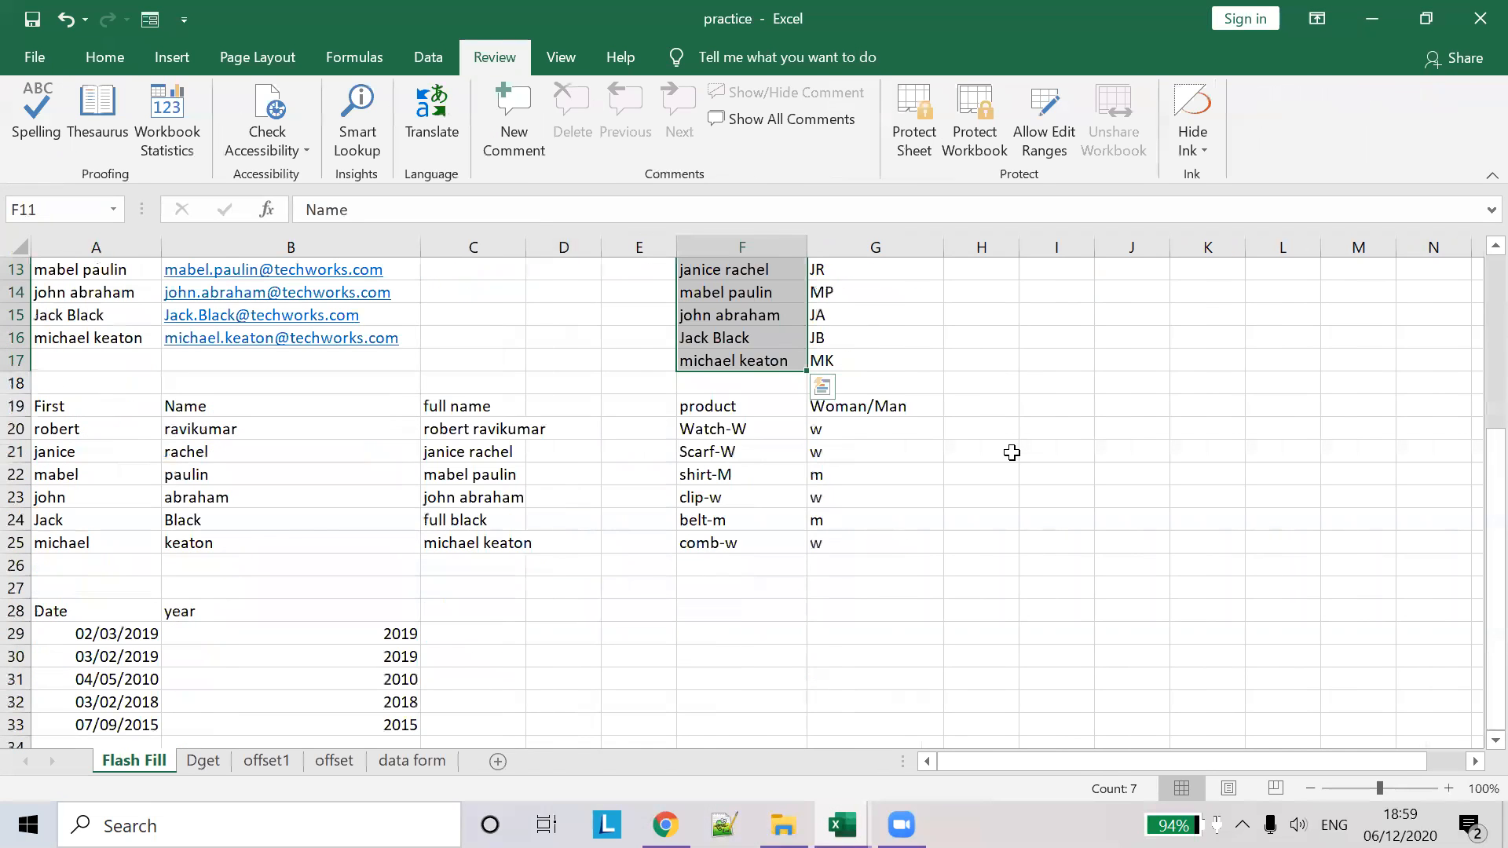
scroll(869, 471, up, 3)
scroll(756, 616, down, 1)
scroll(756, 617, down, 2)
drag(716, 475, 699, 603)
key(ctrl+c)
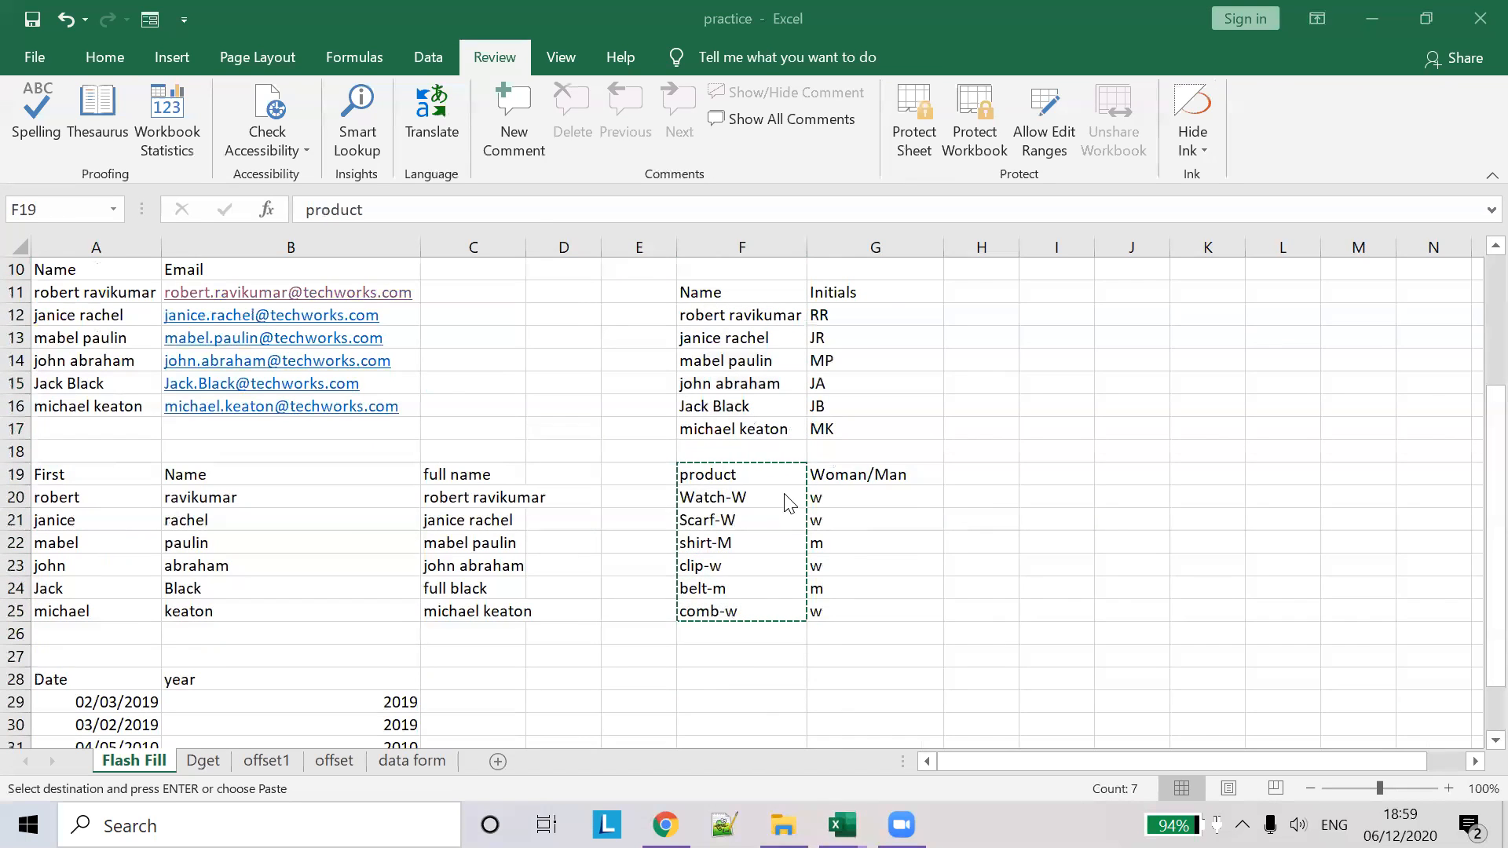
scroll(942, 488, down, 2)
scroll(915, 493, down, 2)
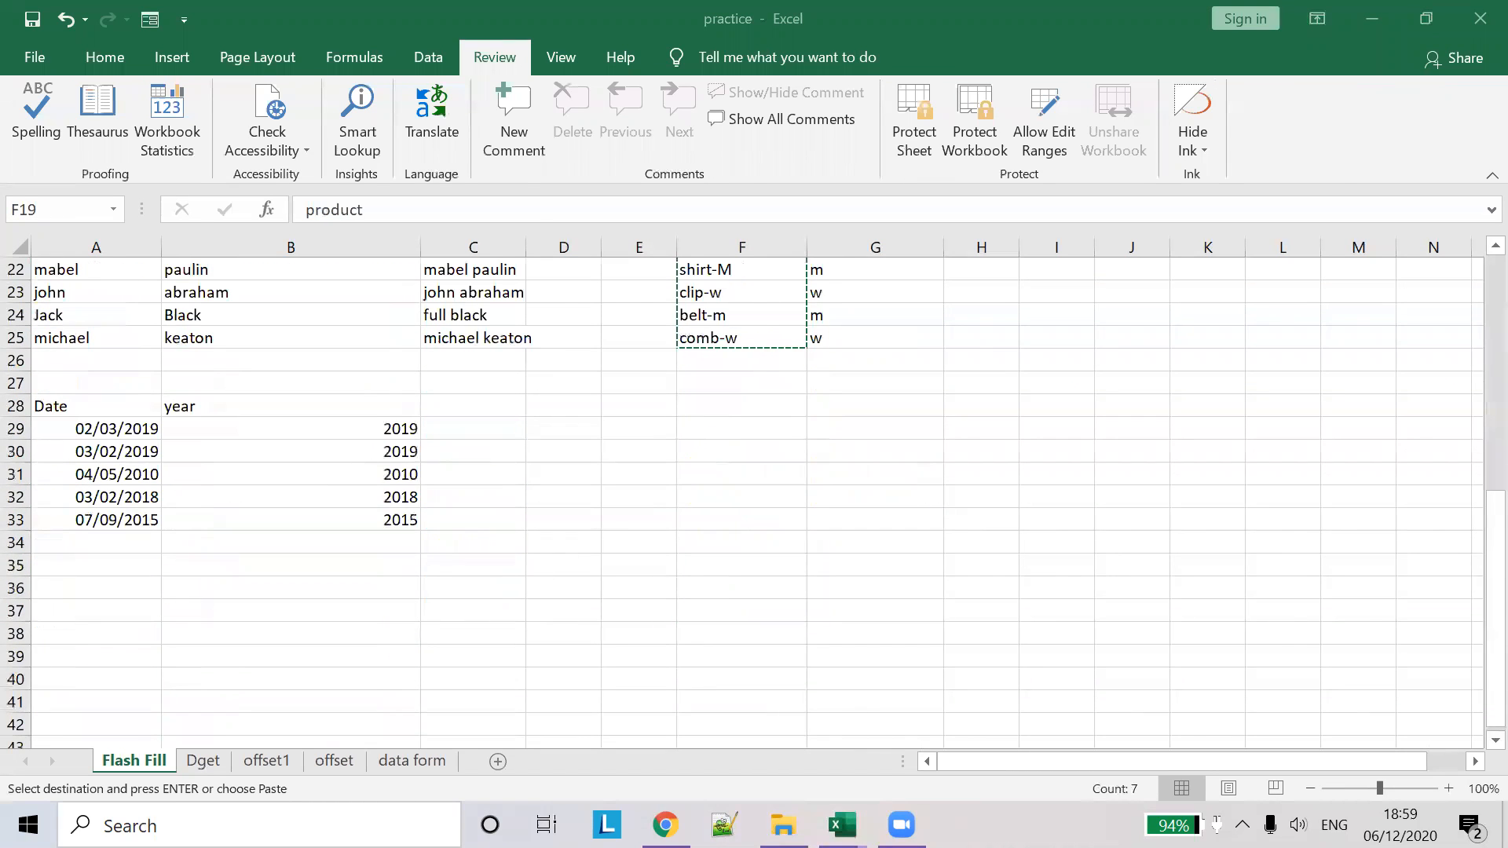
key(alt+Tab)
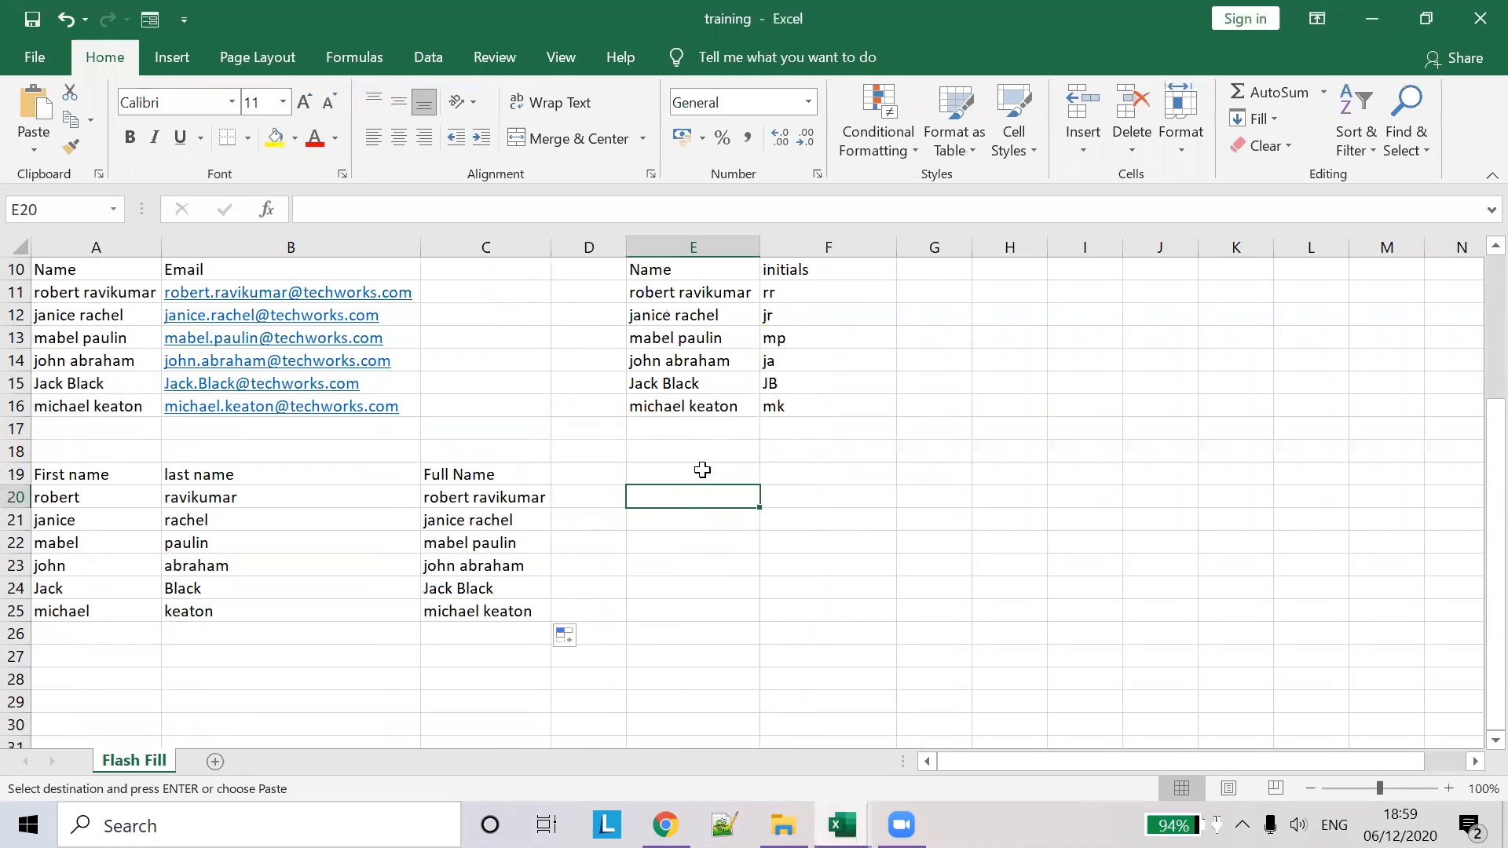
- Paste the product list into E19 and add a 'gender' heading in F19
click(702, 470)
key(ctrl+v)
click(828, 472)
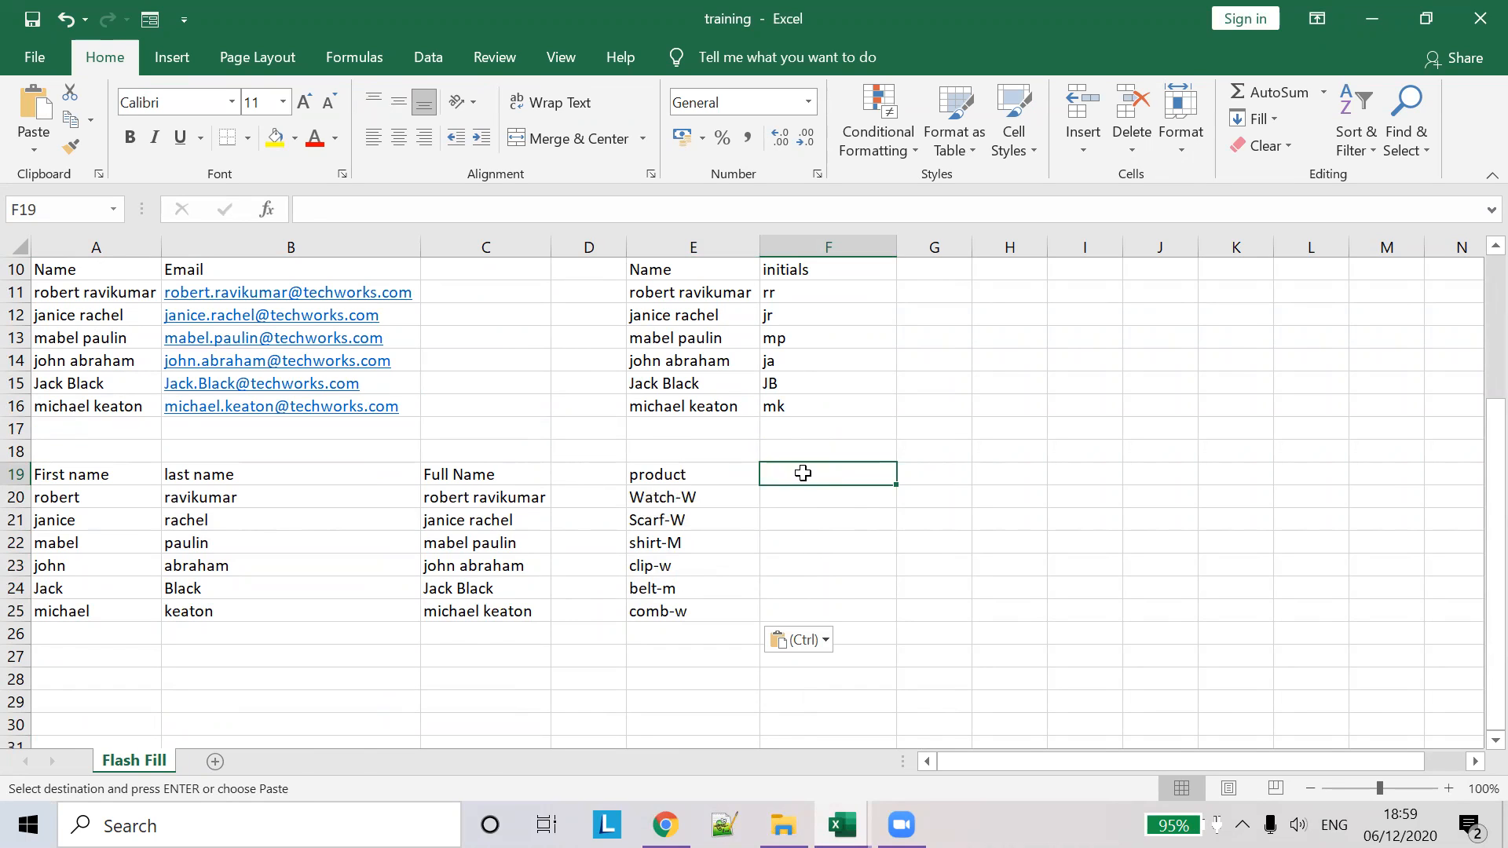
text(gender)
key(Tab)
- Enter w in F20 and fill it down the gender column to F25
click(785, 497)
text(w)
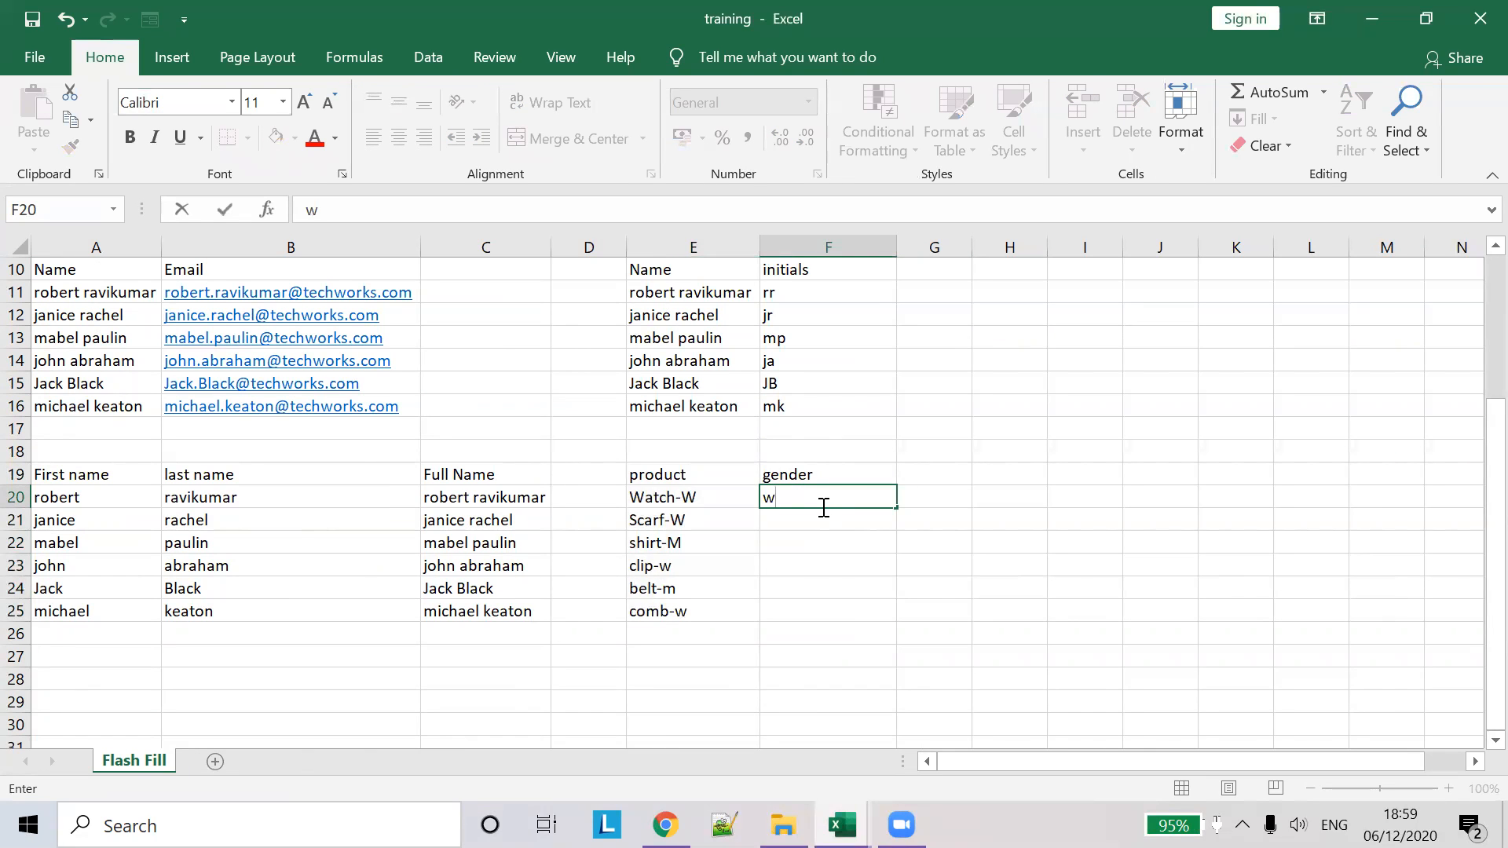
key(Tab)
click(828, 490)
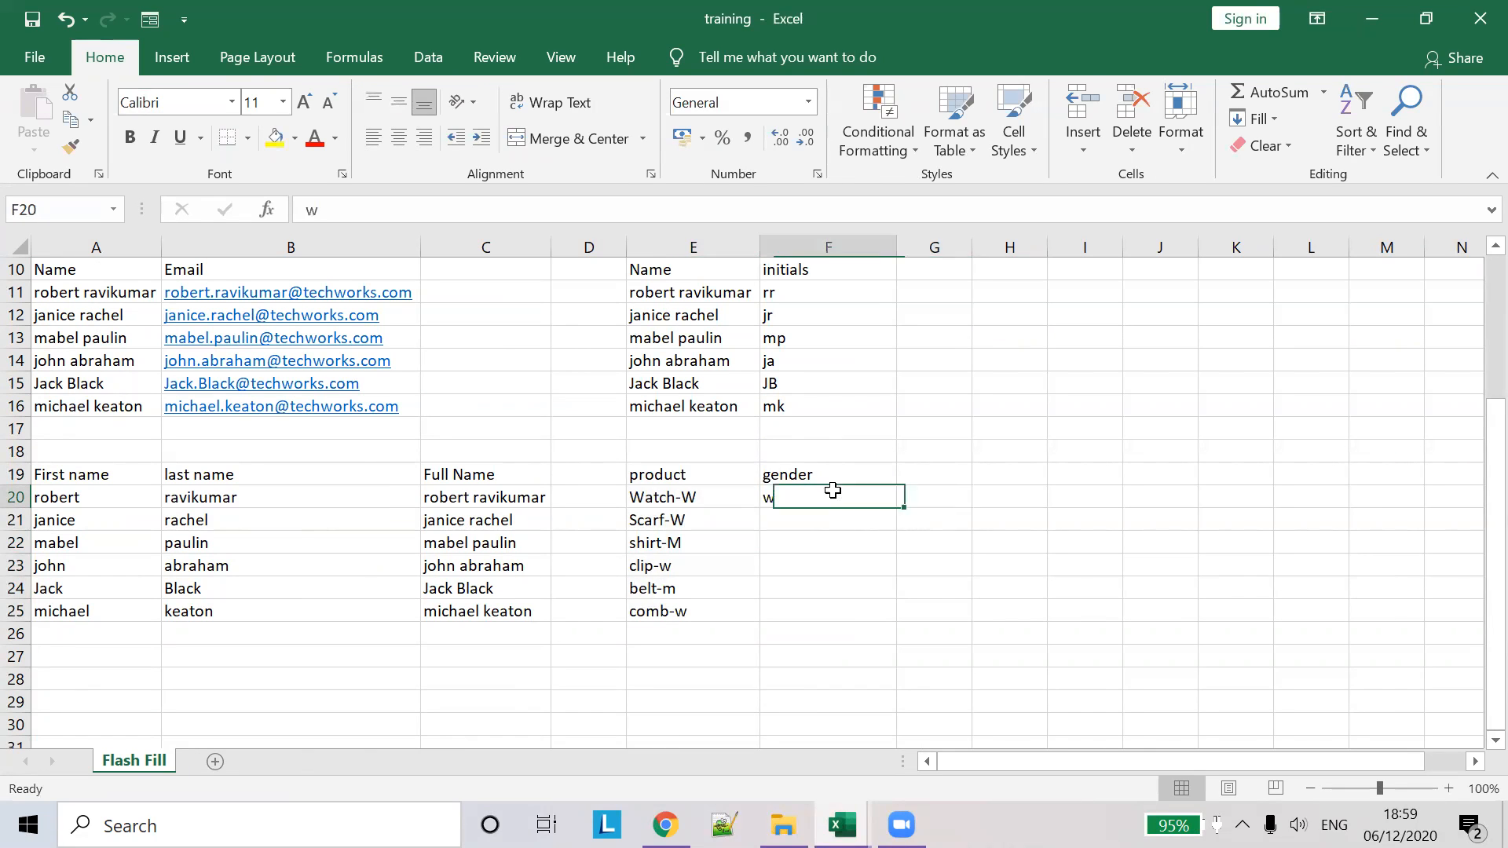
click(902, 512)
click(888, 504)
drag(897, 511, 896, 616)
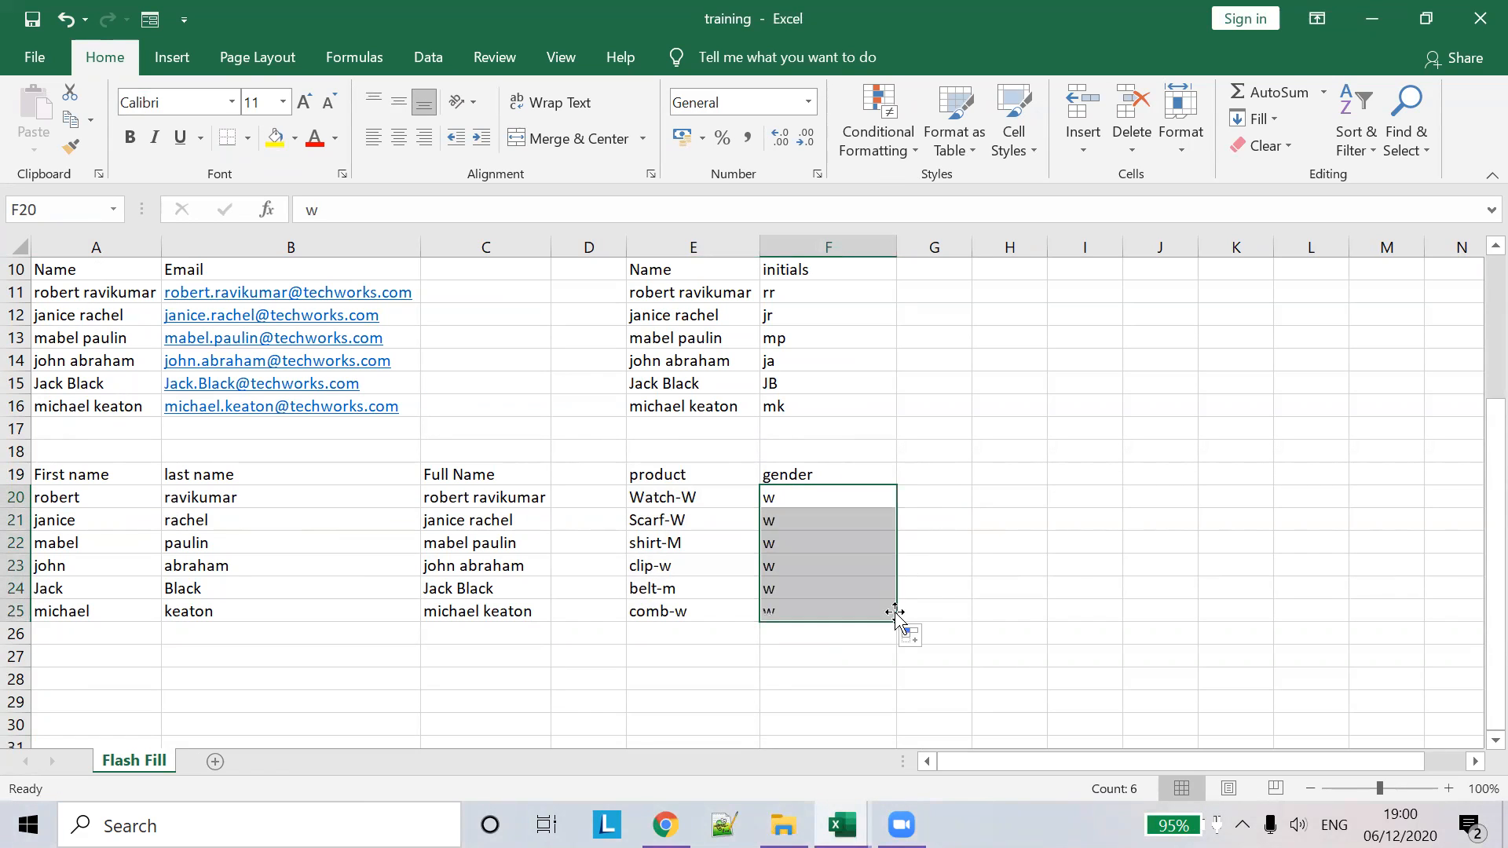
click(935, 656)
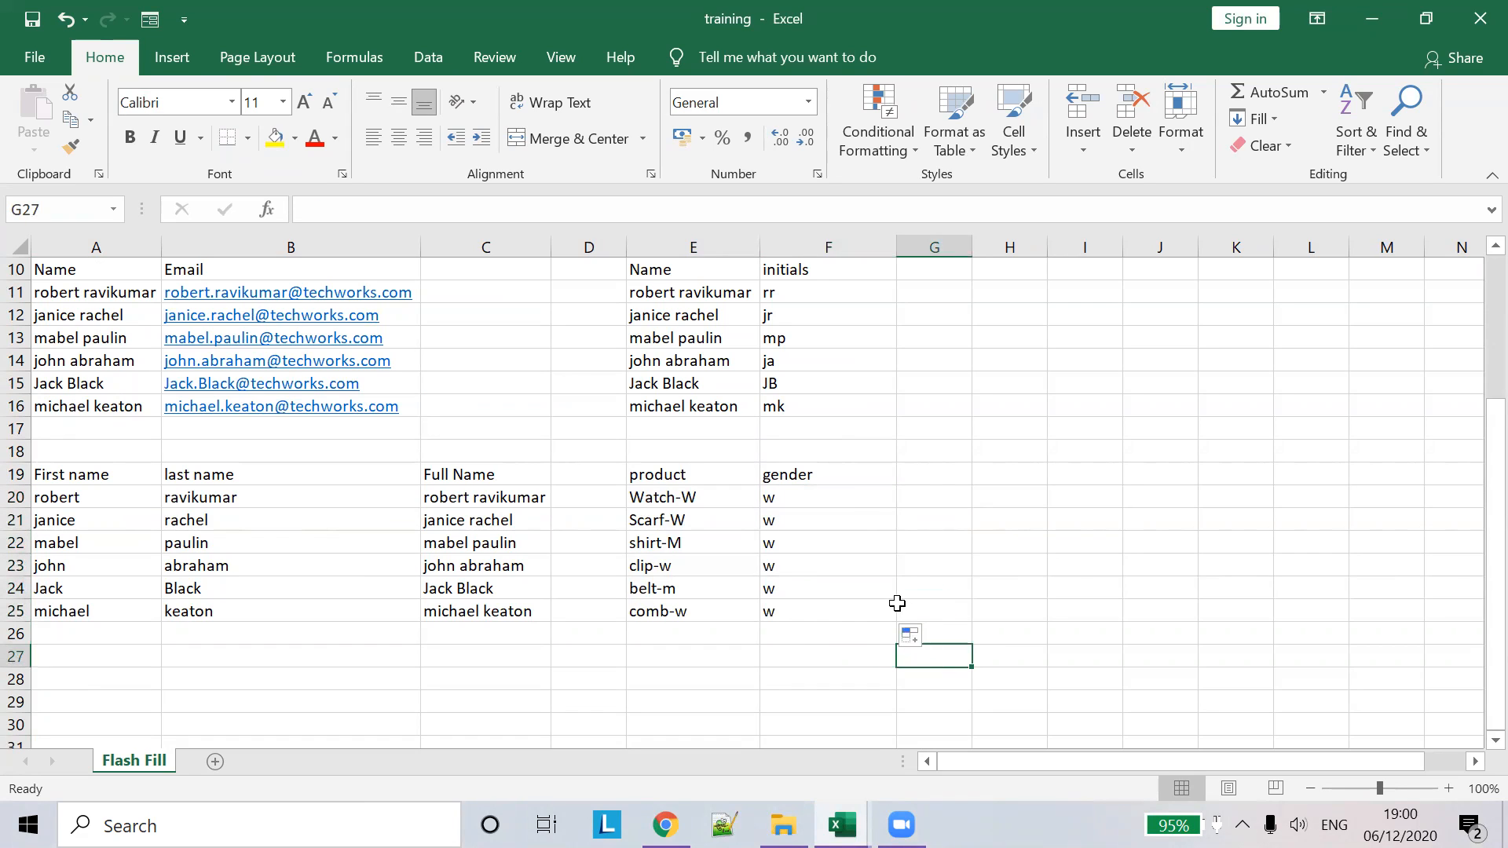
- Switch the F20:F25 fill to Flash Fill, then select the wrongly filled gender cells
drag(853, 504, 868, 616)
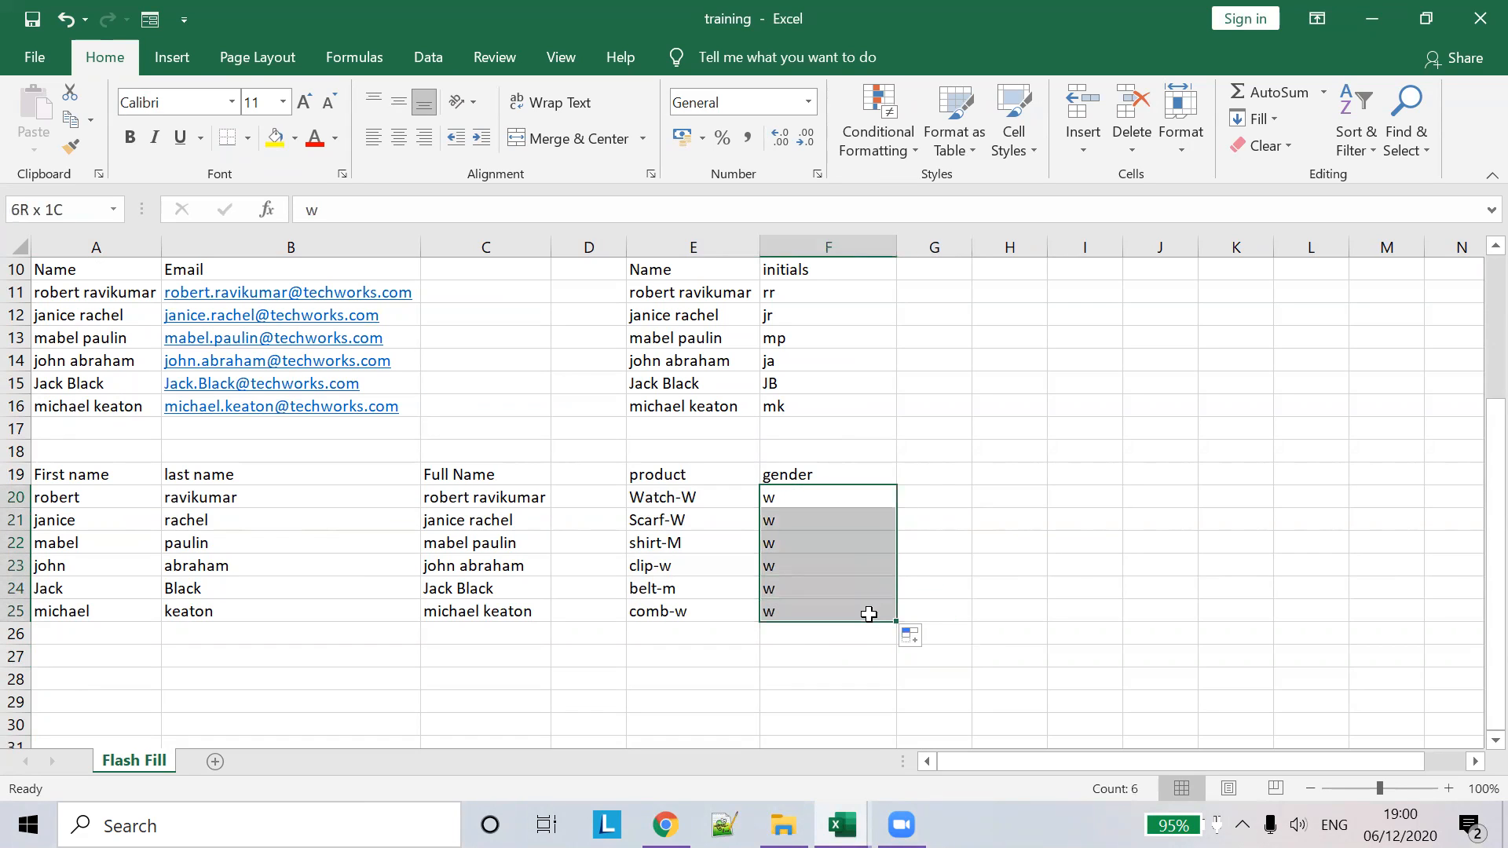
click(922, 641)
click(961, 748)
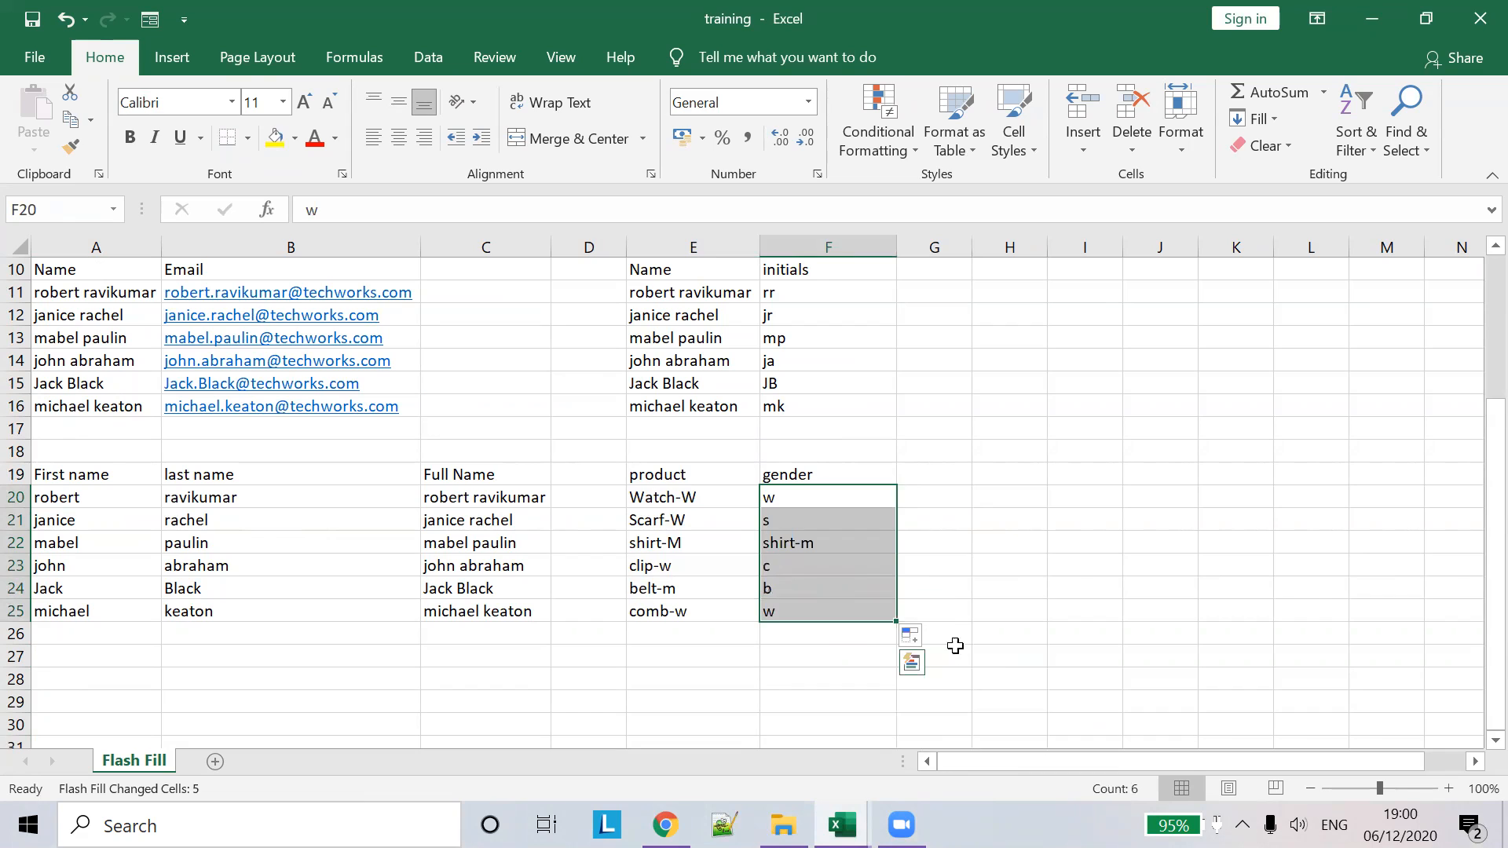
click(984, 582)
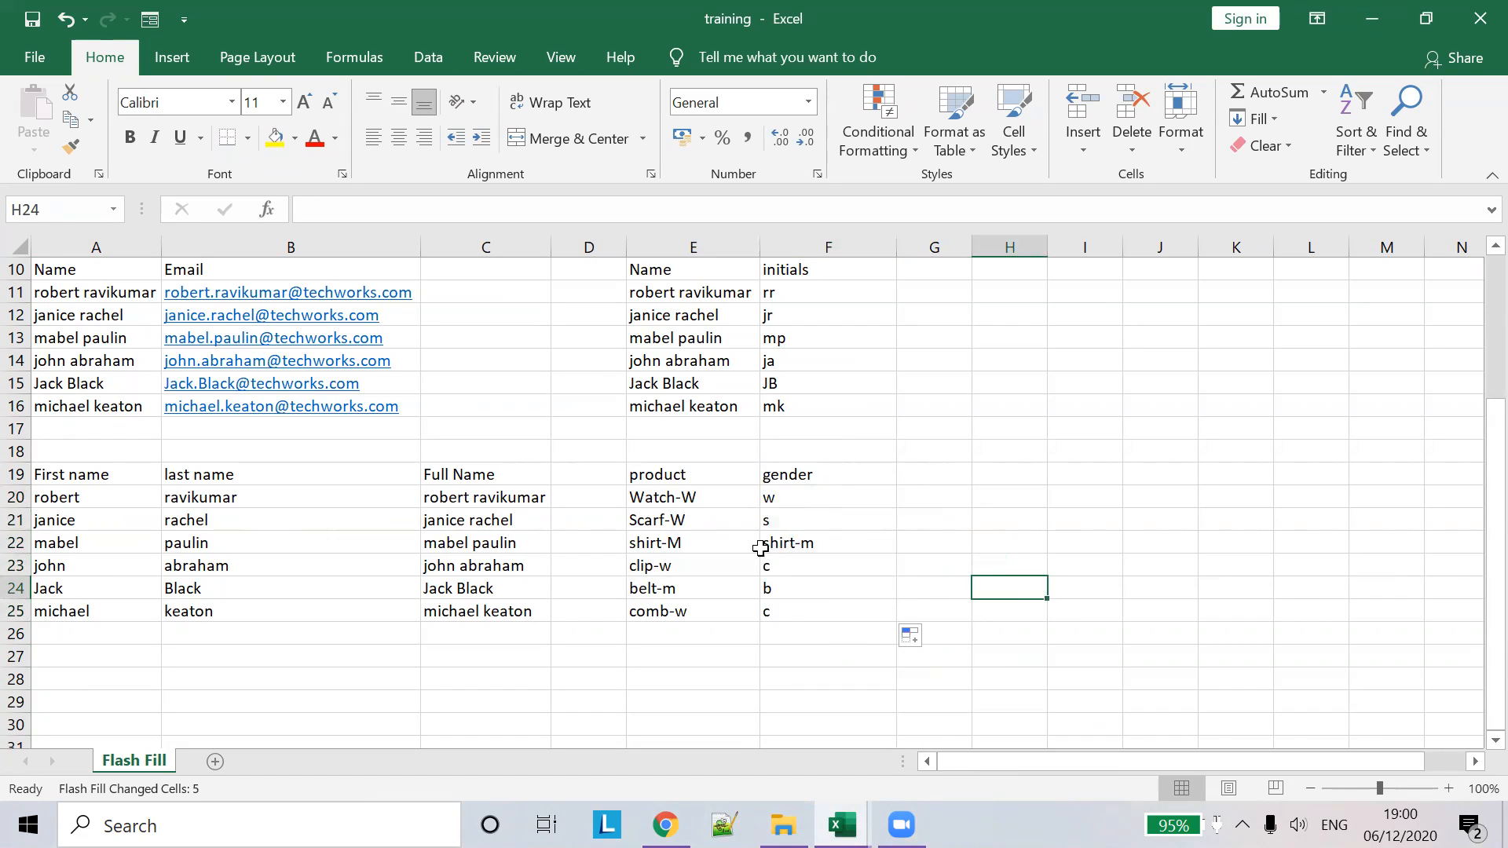
drag(783, 520, 793, 607)
- Clear the wrong gender entries, enter w in F21 and Flash Fill the rest from F22
key(Delete)
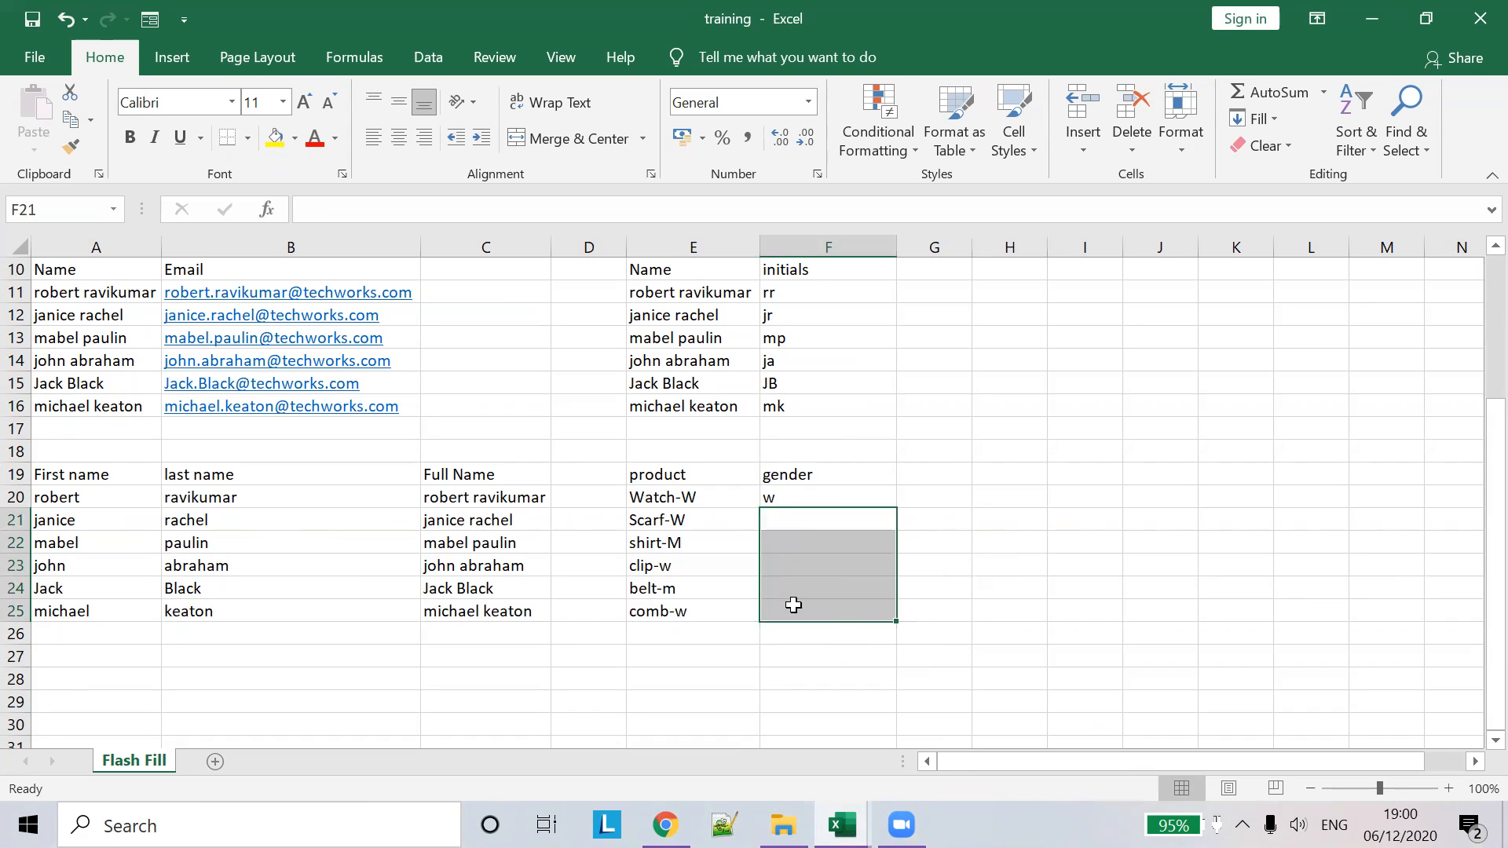
text(w)
key(Return)
click(862, 536)
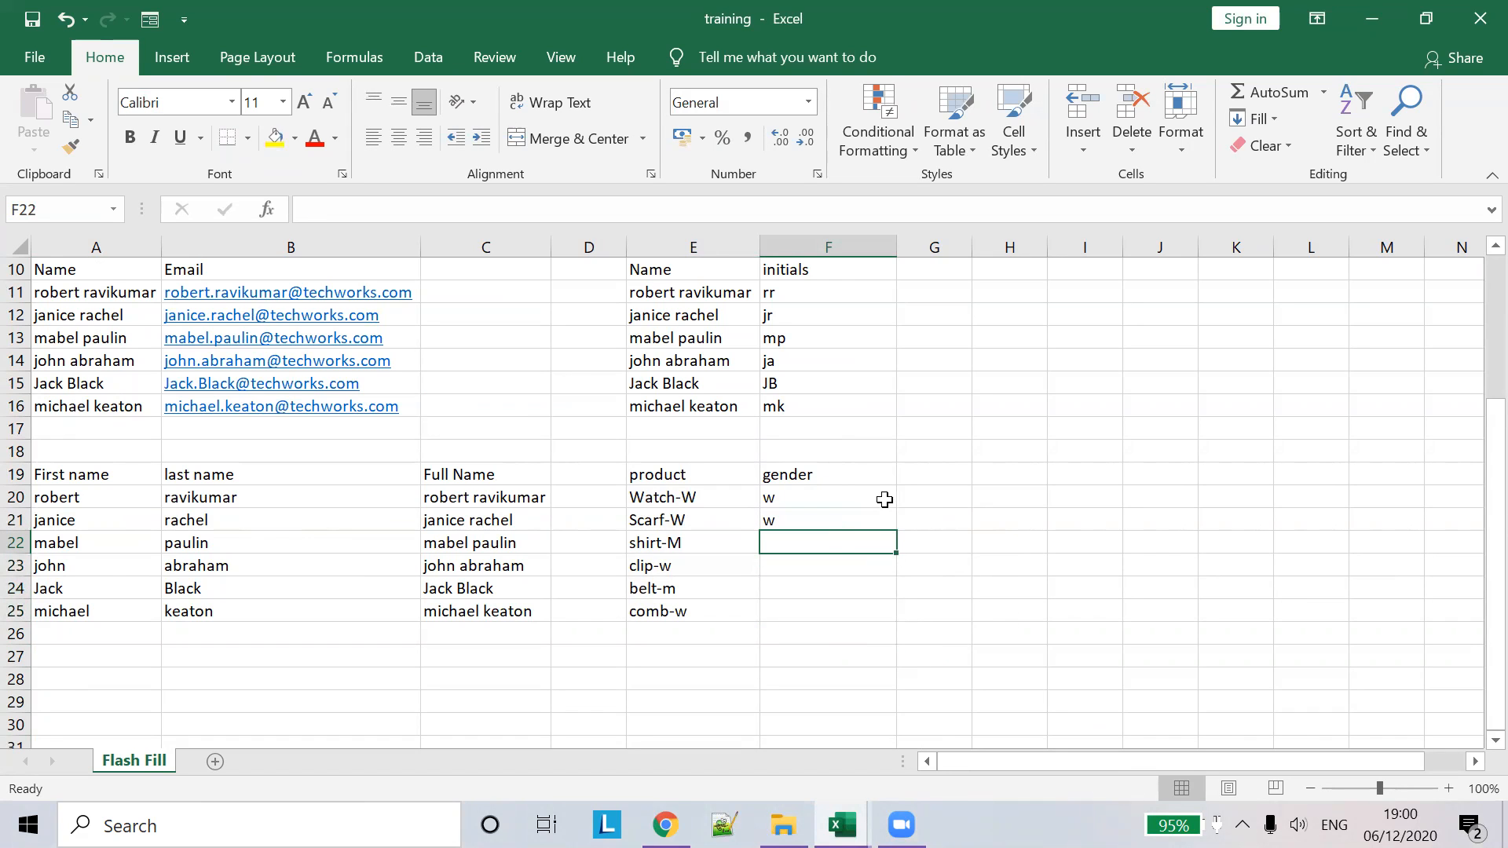
click(881, 496)
click(871, 545)
key(ctrl+e)
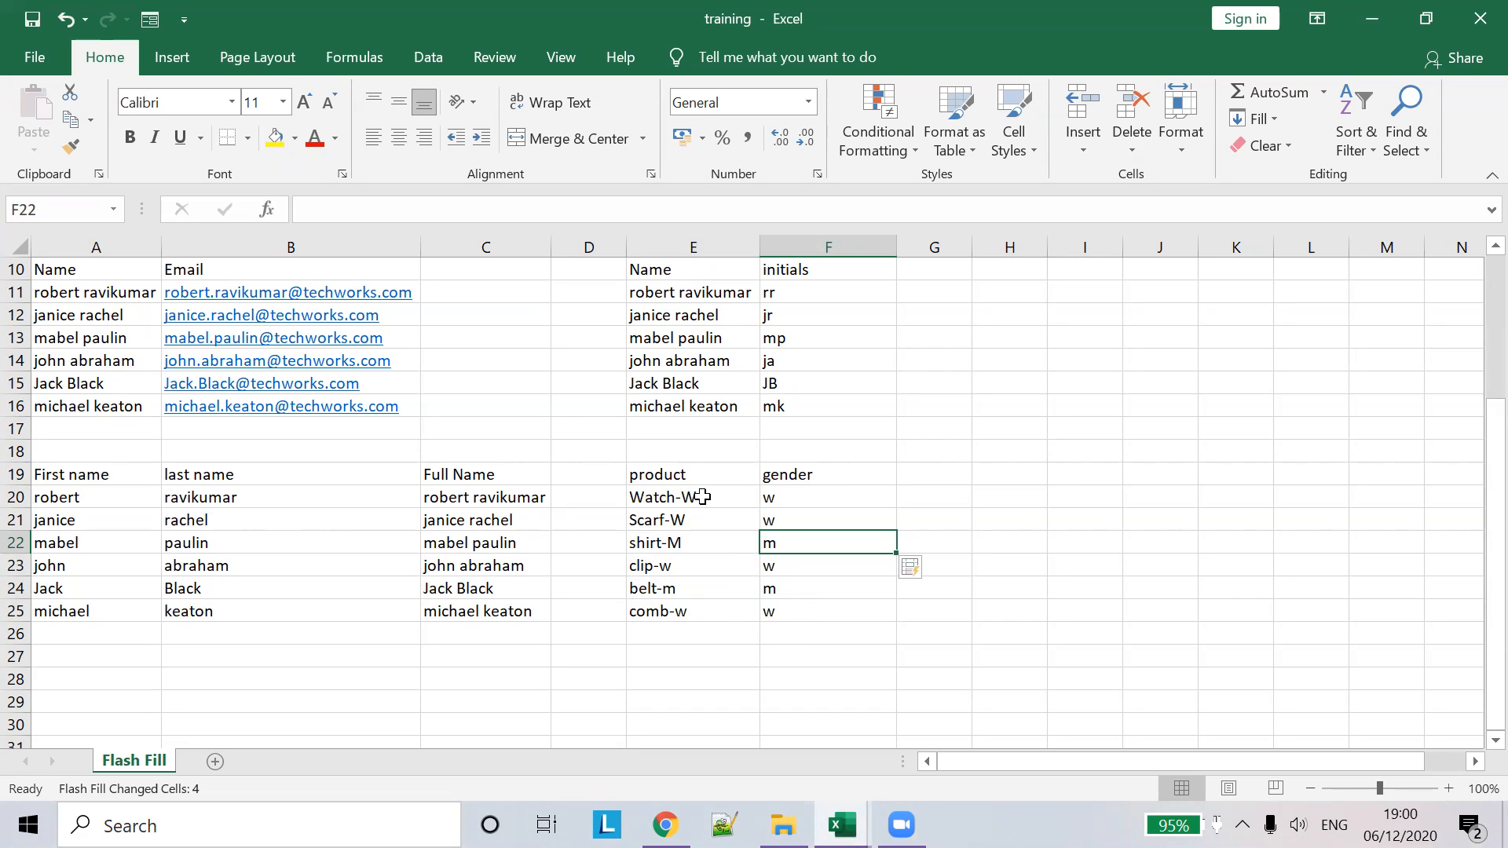
- Check the filled gender values against the products, then switch to the practice workbook
click(677, 541)
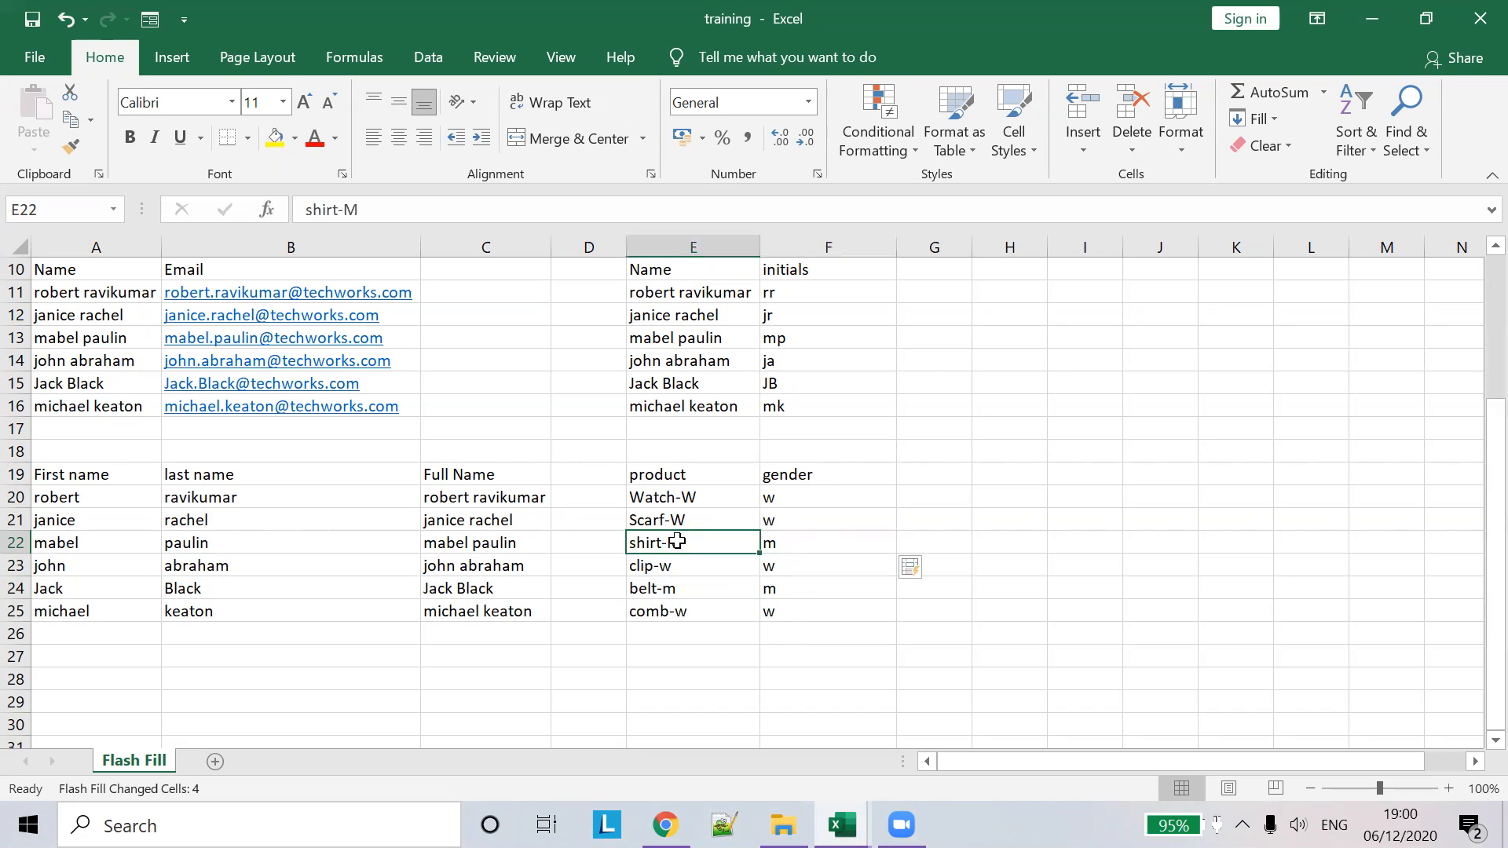
click(714, 565)
click(784, 615)
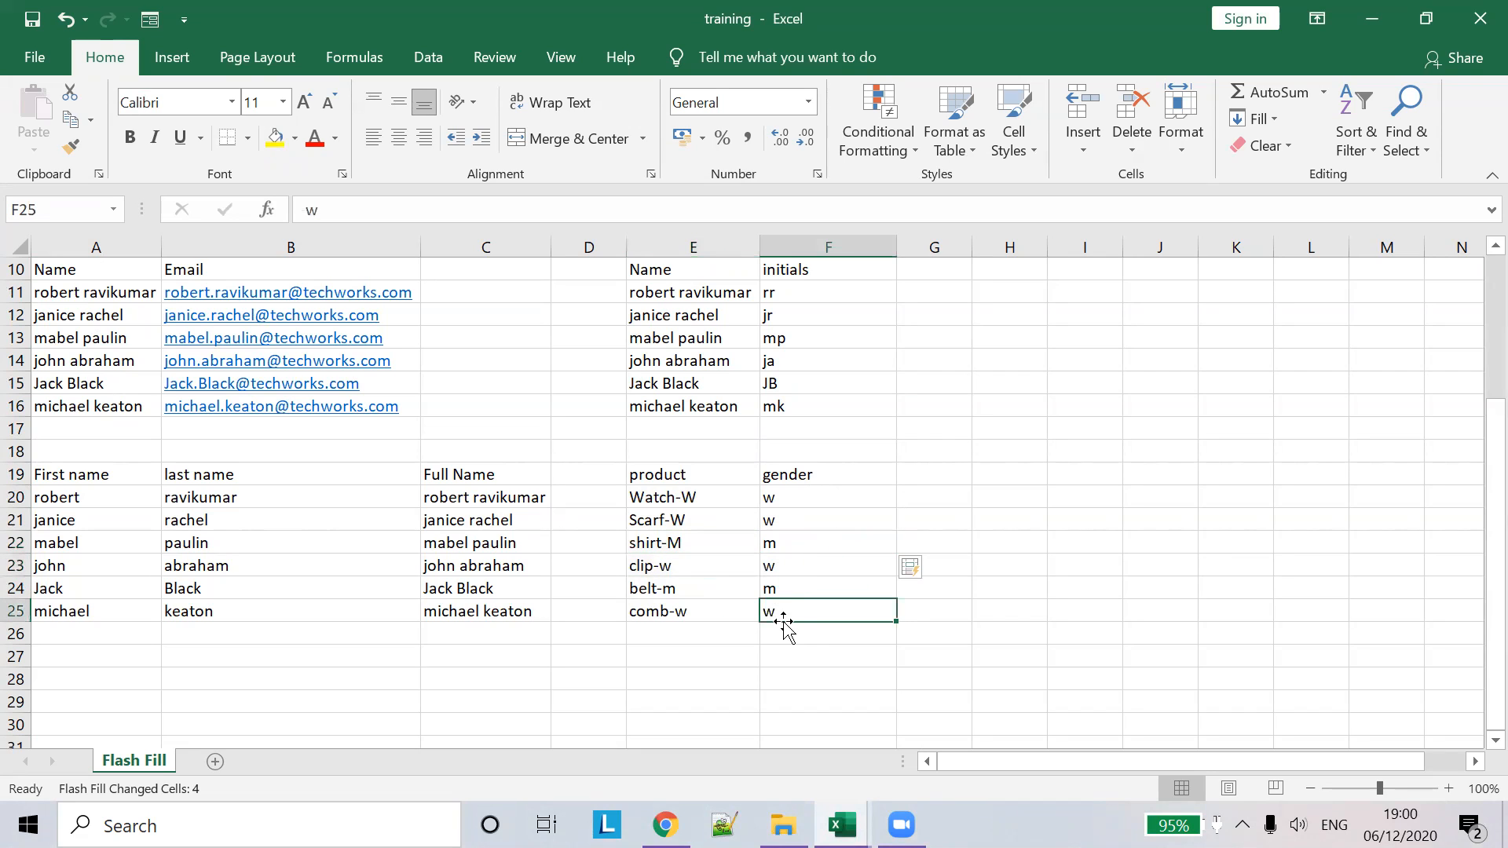
click(990, 515)
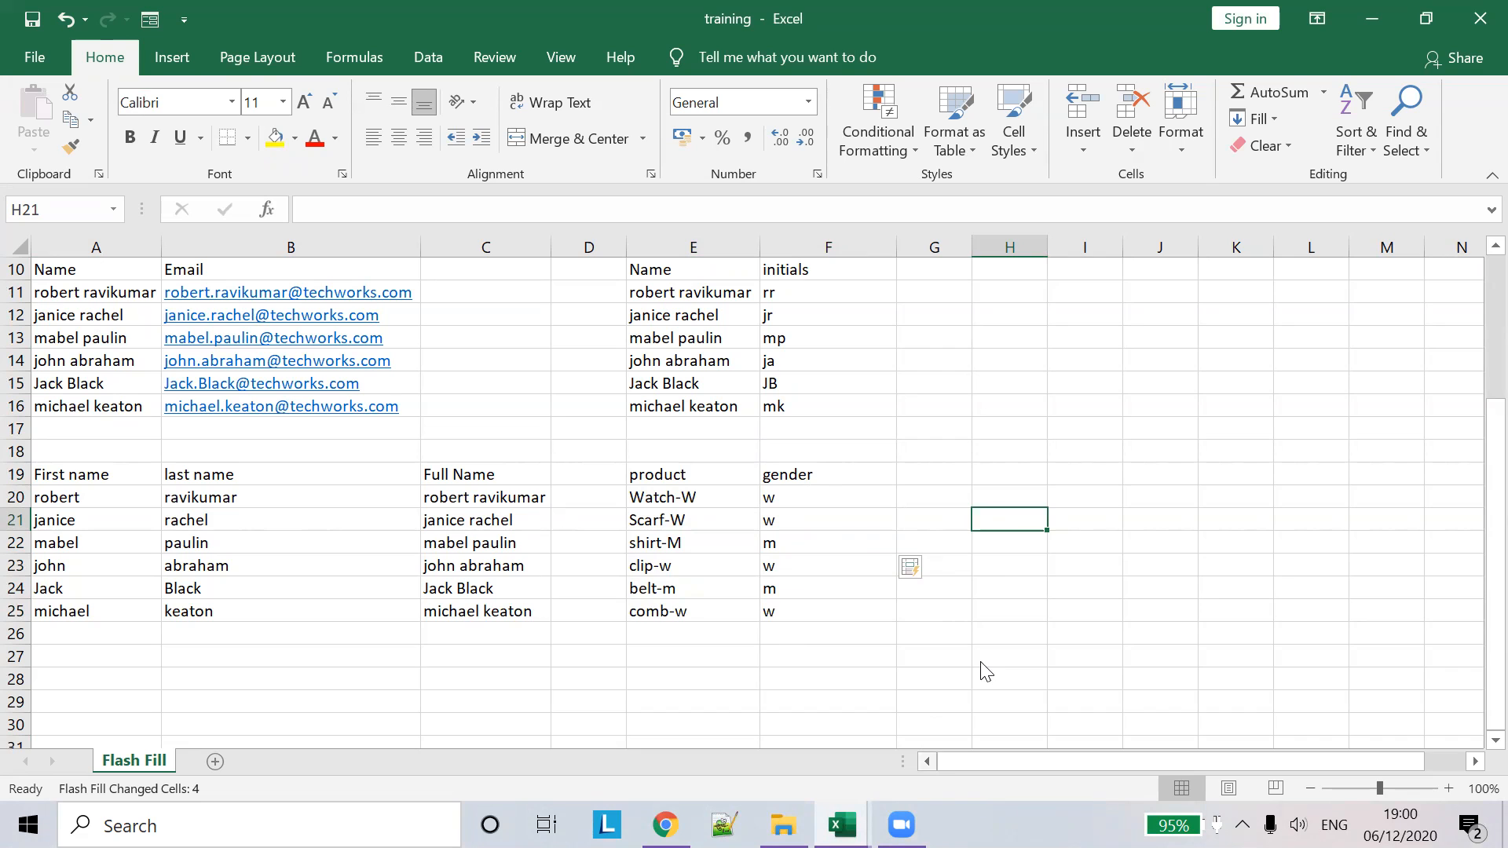
click(1076, 639)
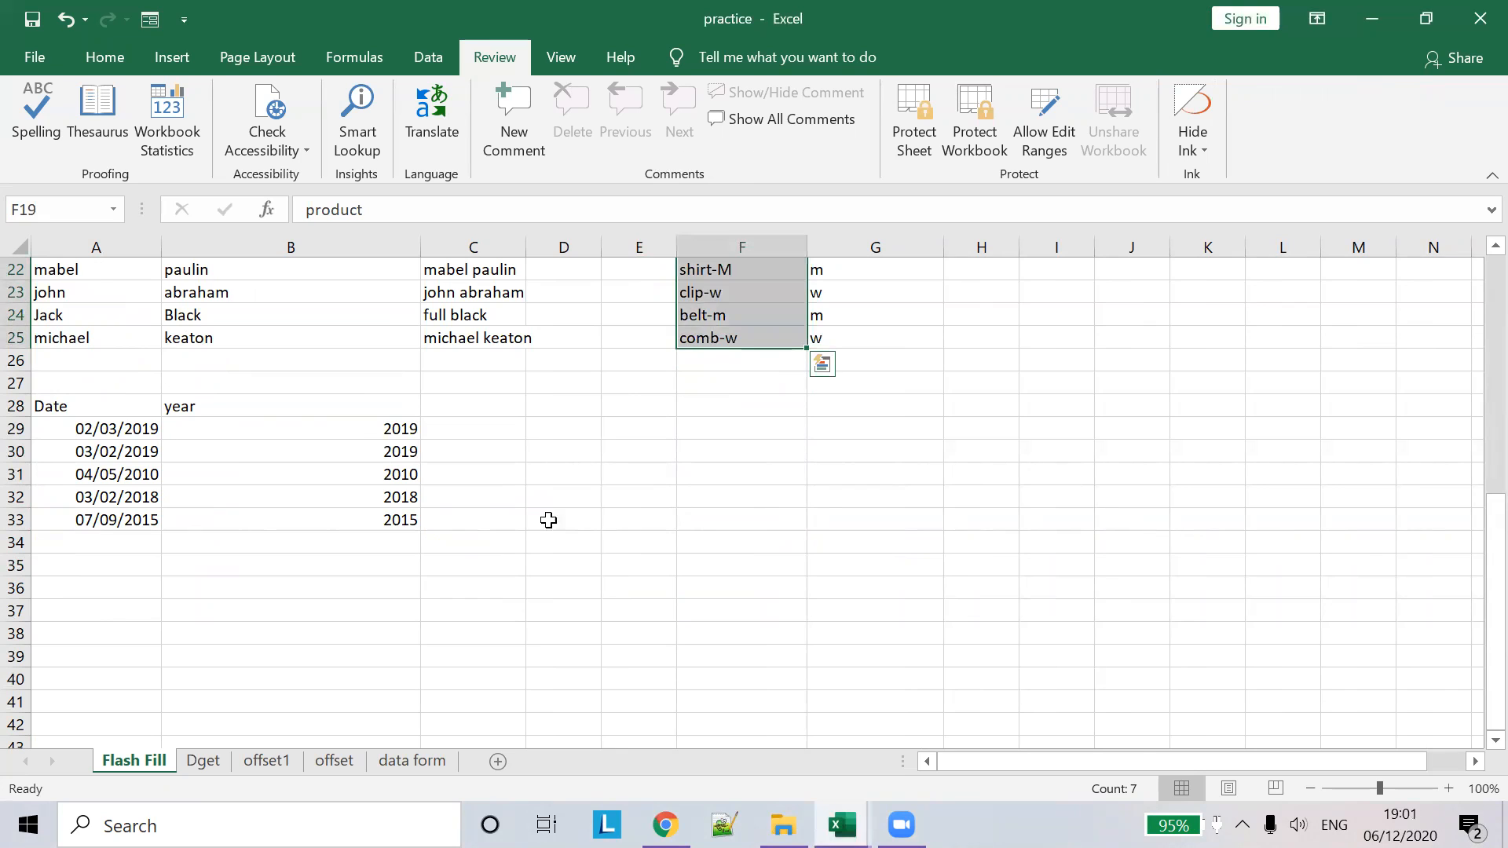
- Copy the practice Date column into training at A28 and start a 'year' heading in B28
drag(78, 405, 115, 514)
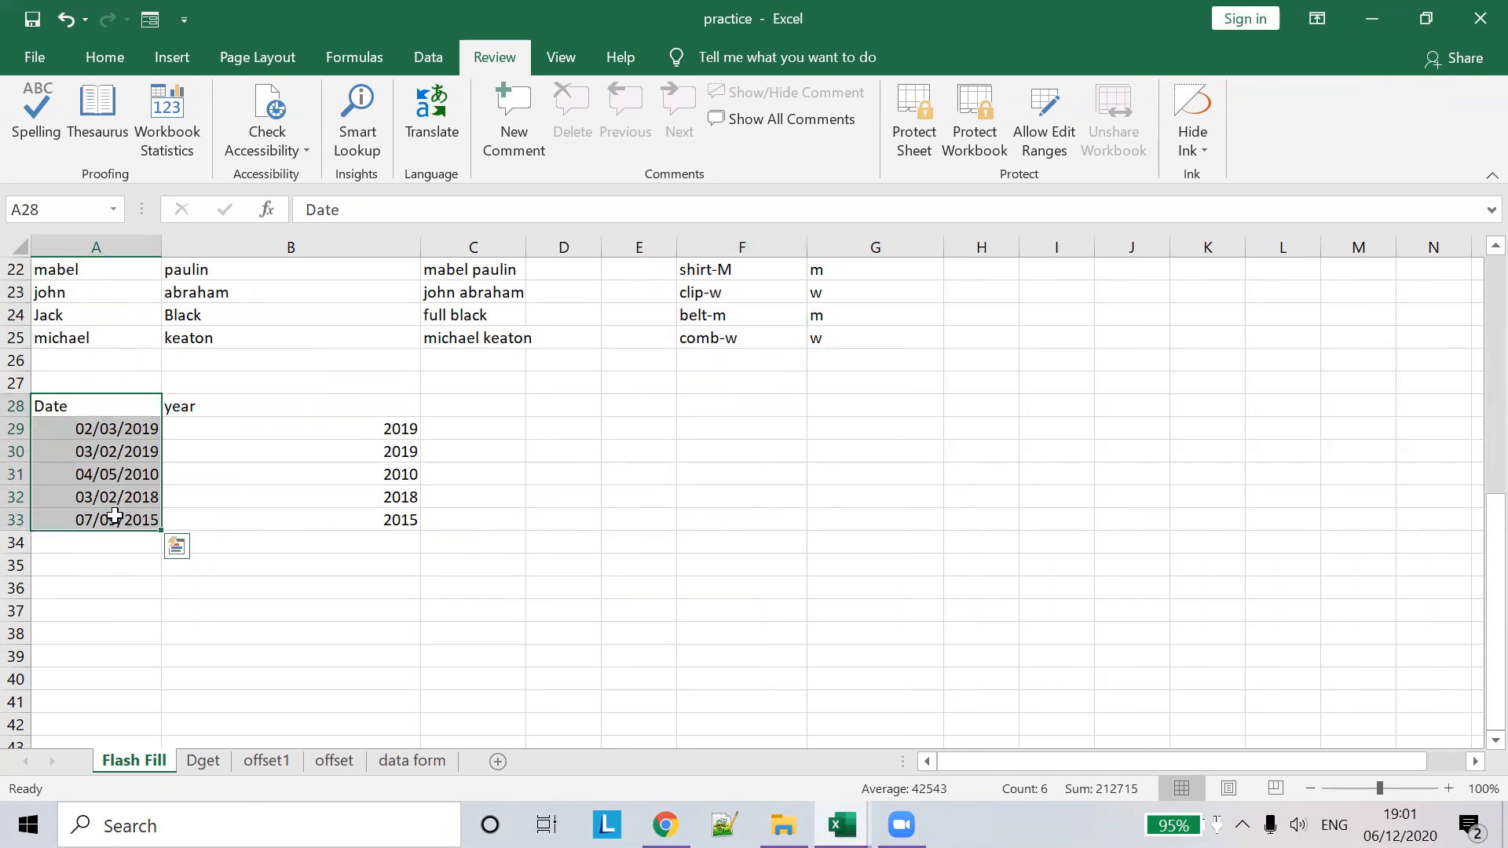
key(ctrl+c)
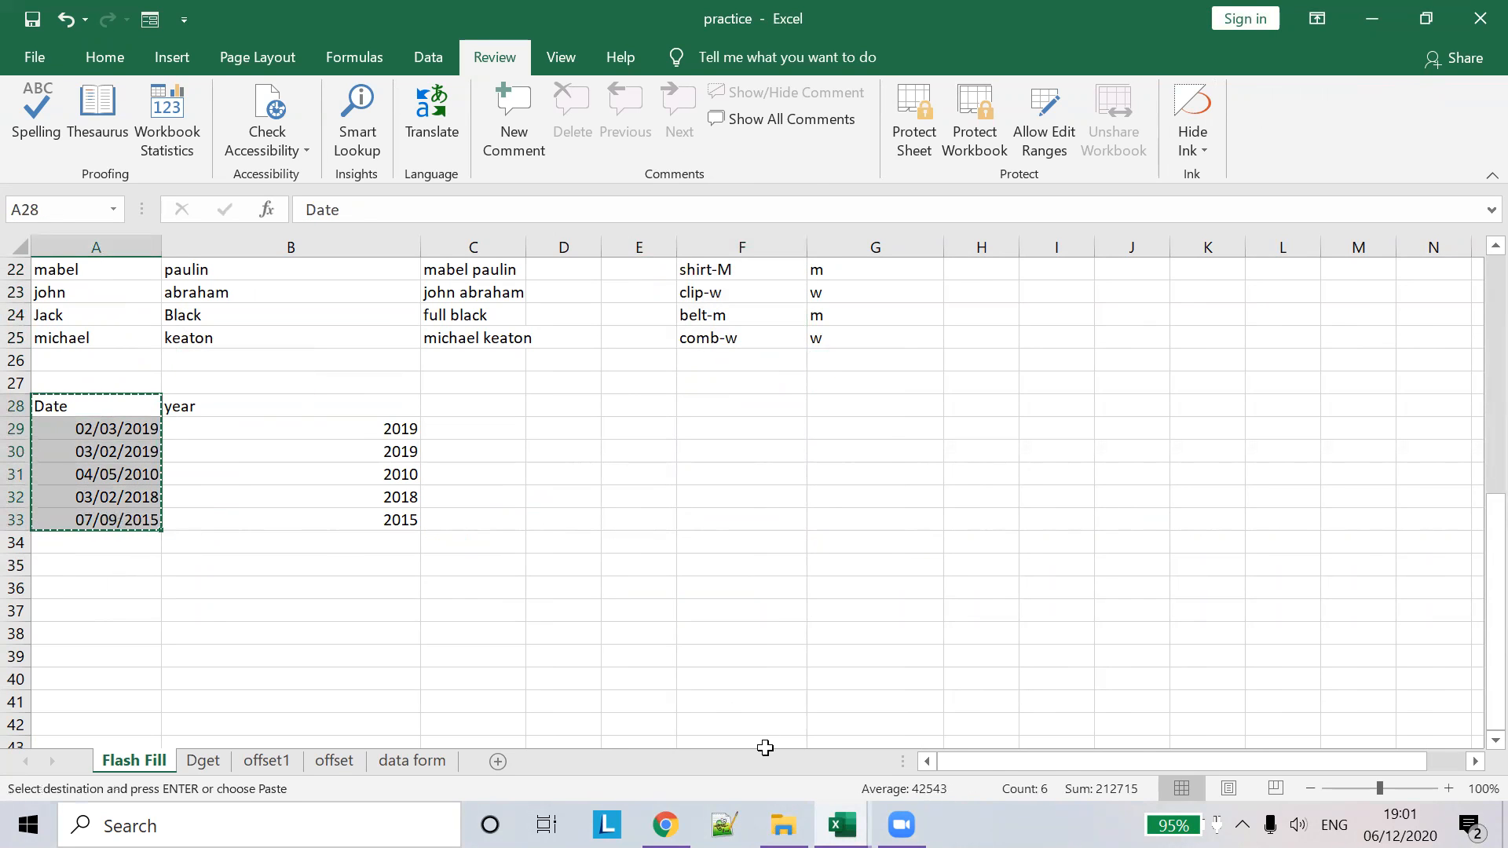
key(alt+Tab)
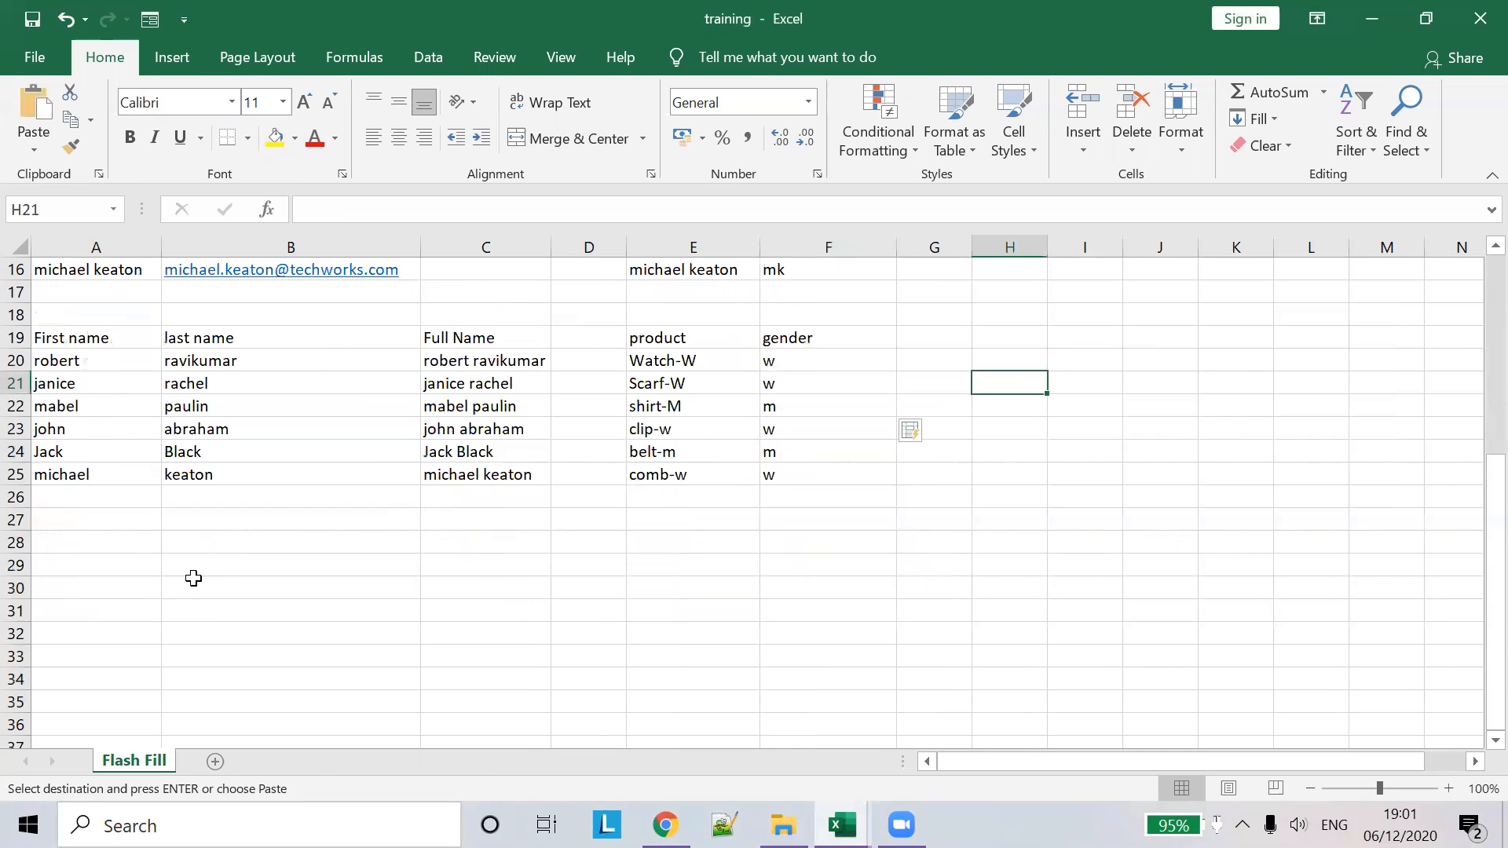
click(113, 535)
key(ctrl+v)
click(276, 542)
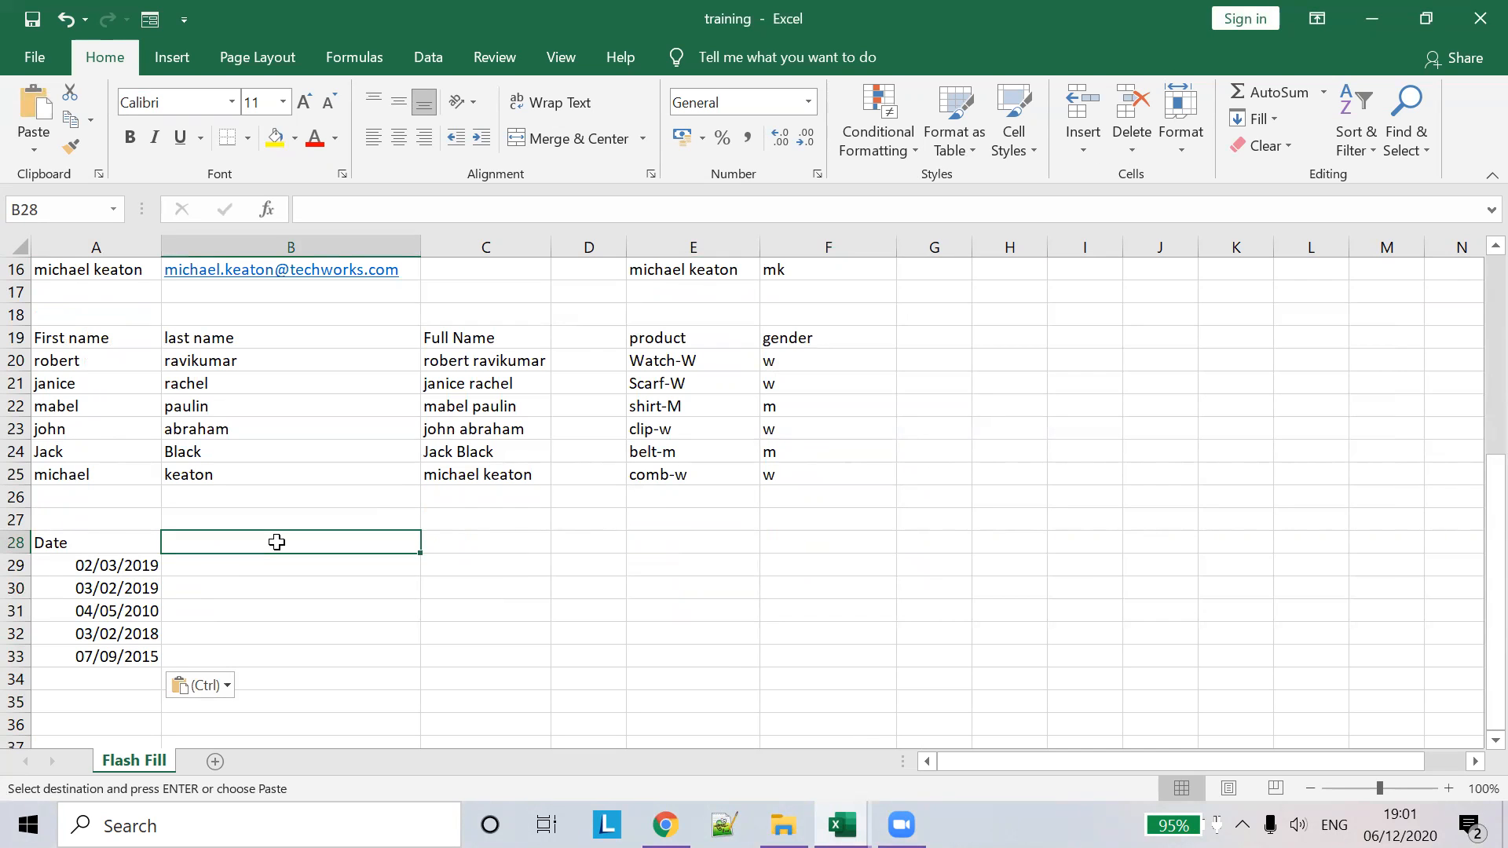
text(year)
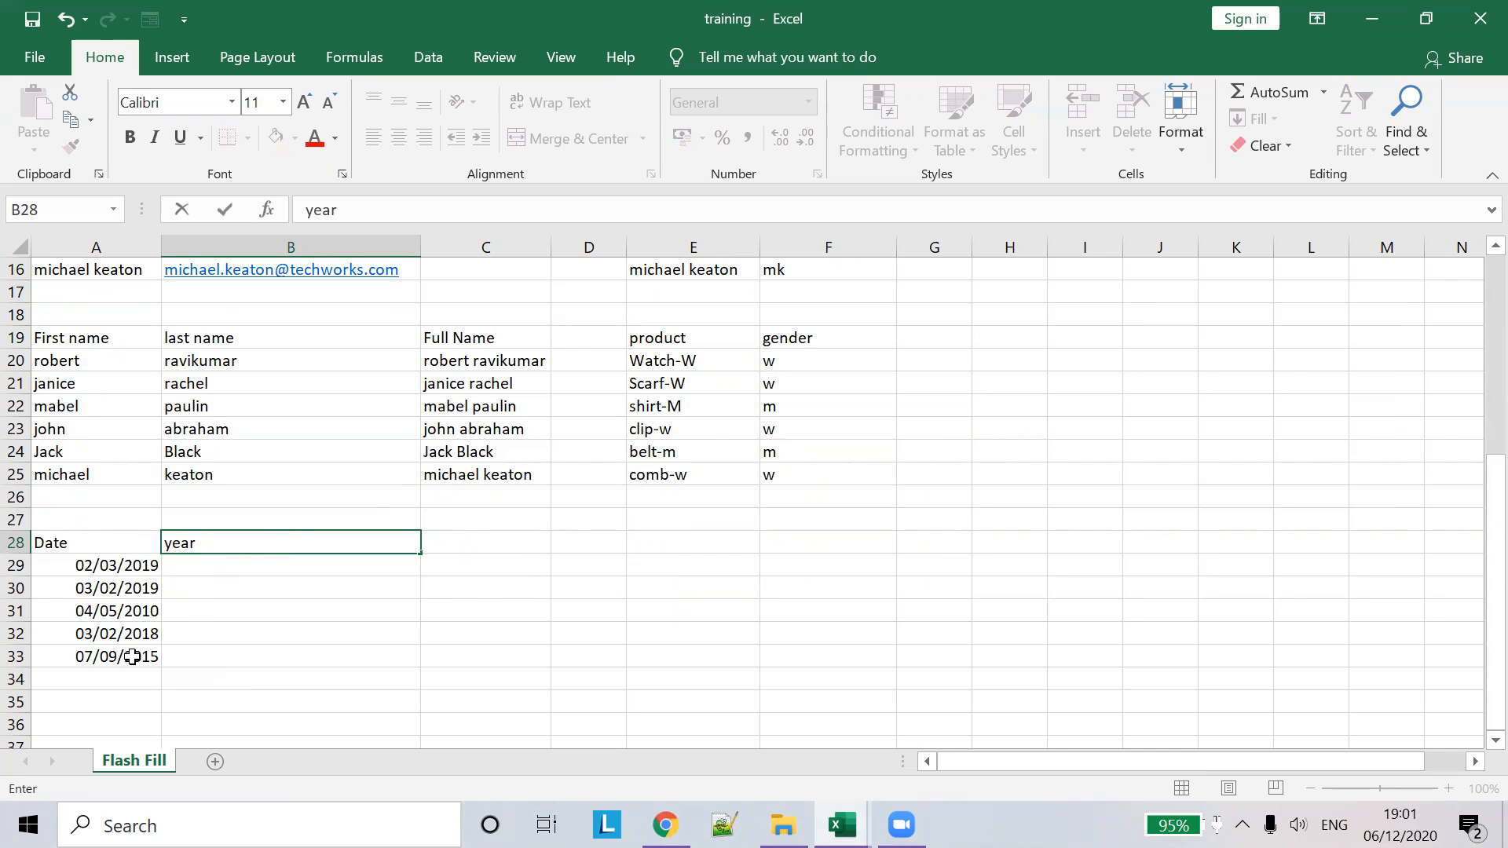
- Enter =YEAR(A29) in B29 so it shows 2019 for the date beside it
click(280, 568)
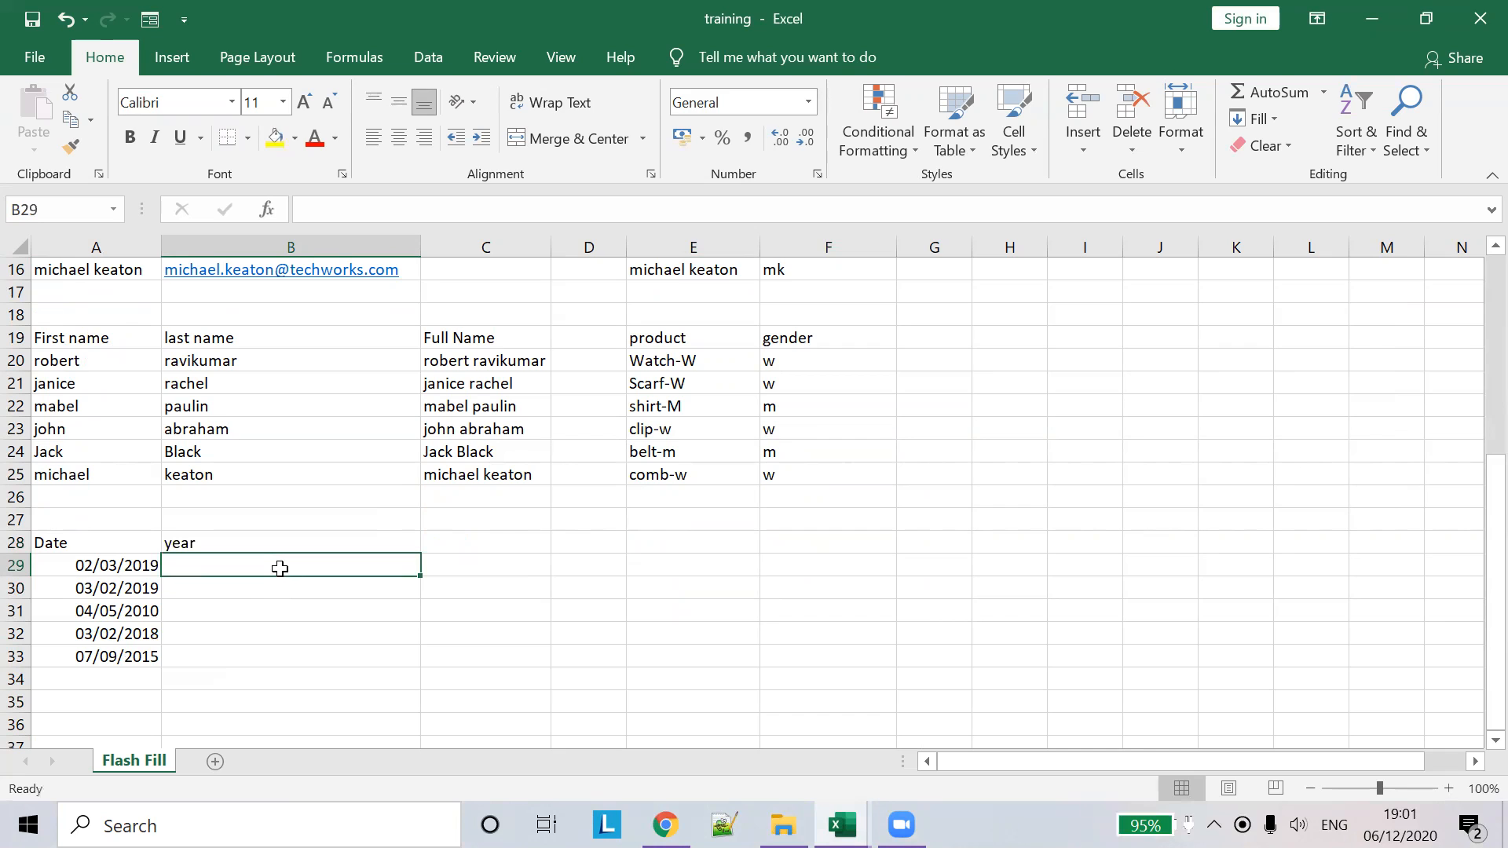
text(=Y)
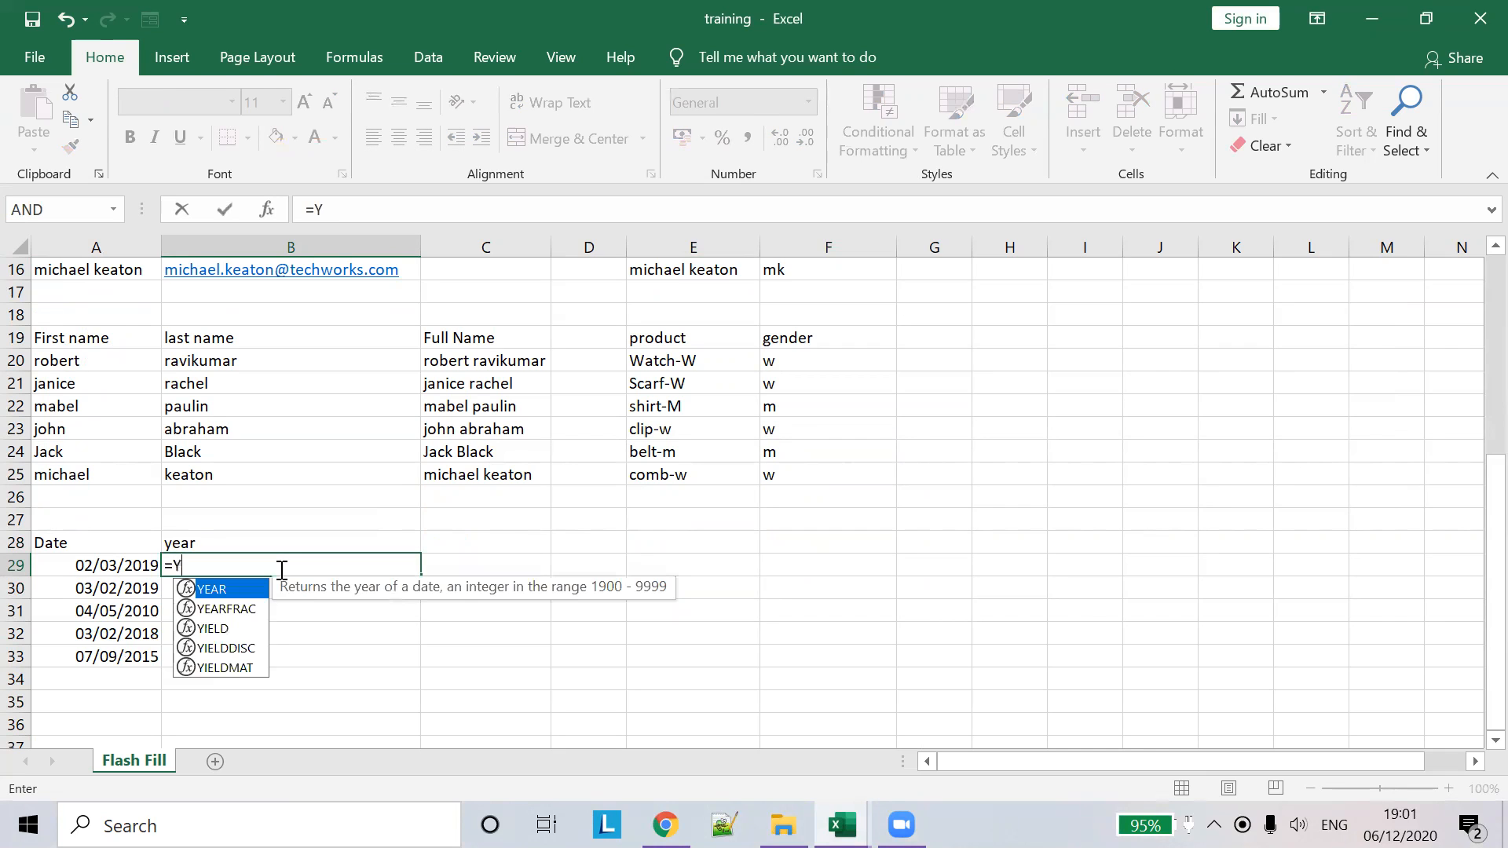
key(Return)
click(279, 567)
click(338, 210)
text(ea)
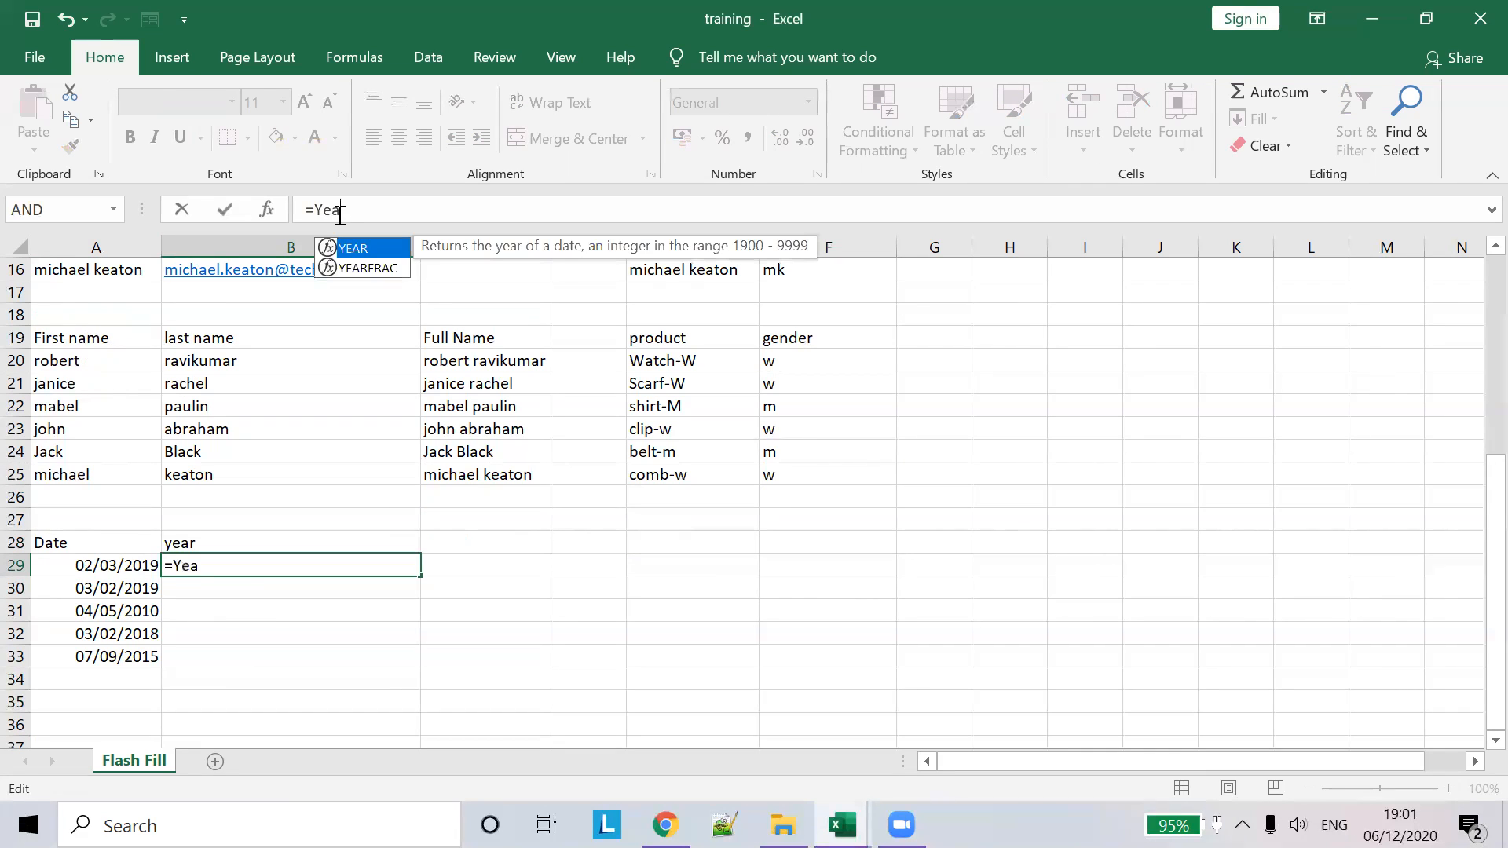
double_click(390, 259)
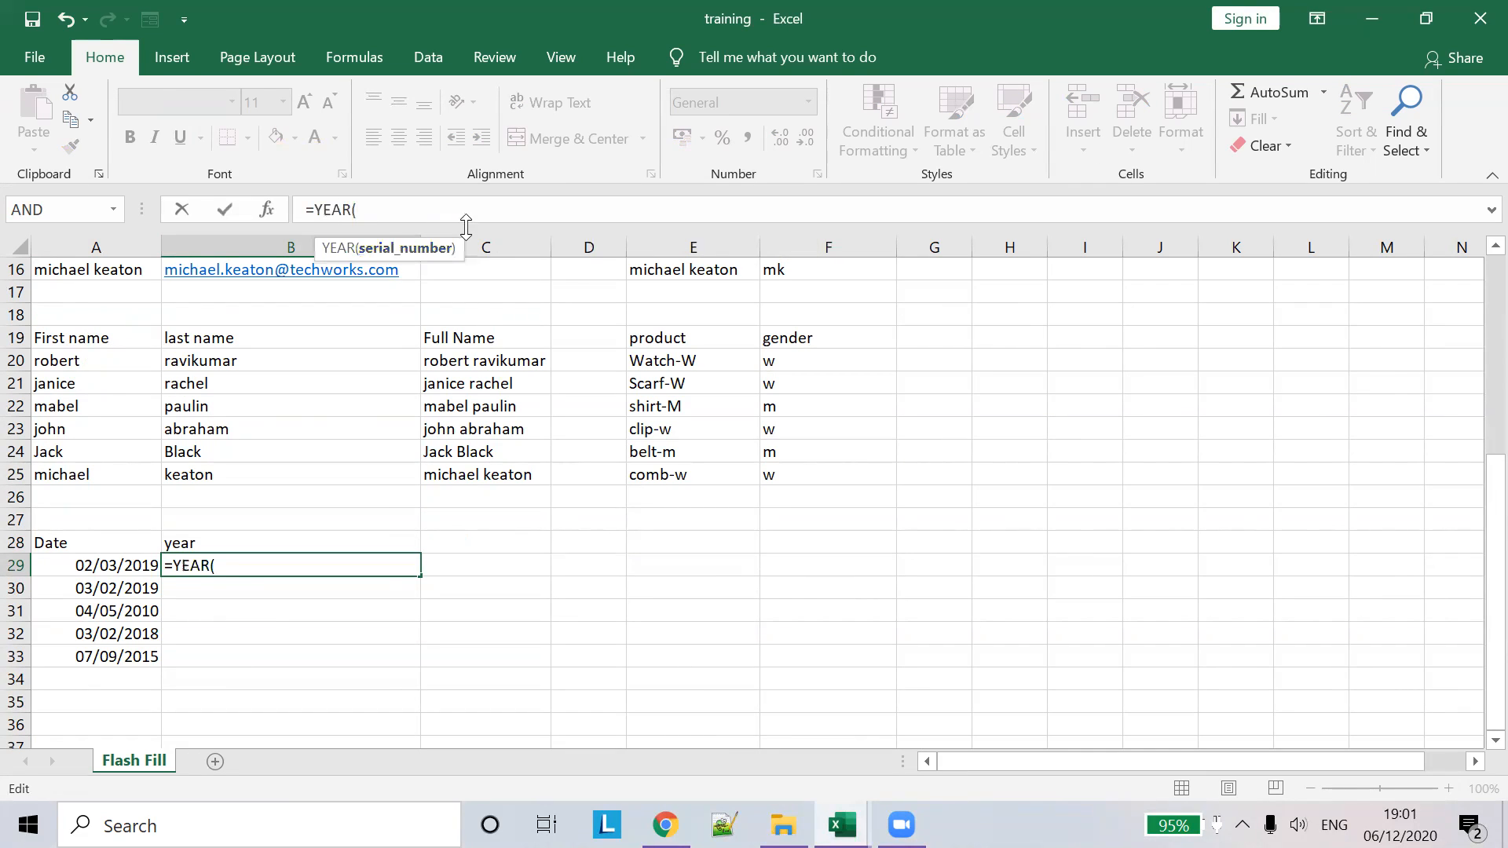
click(121, 565)
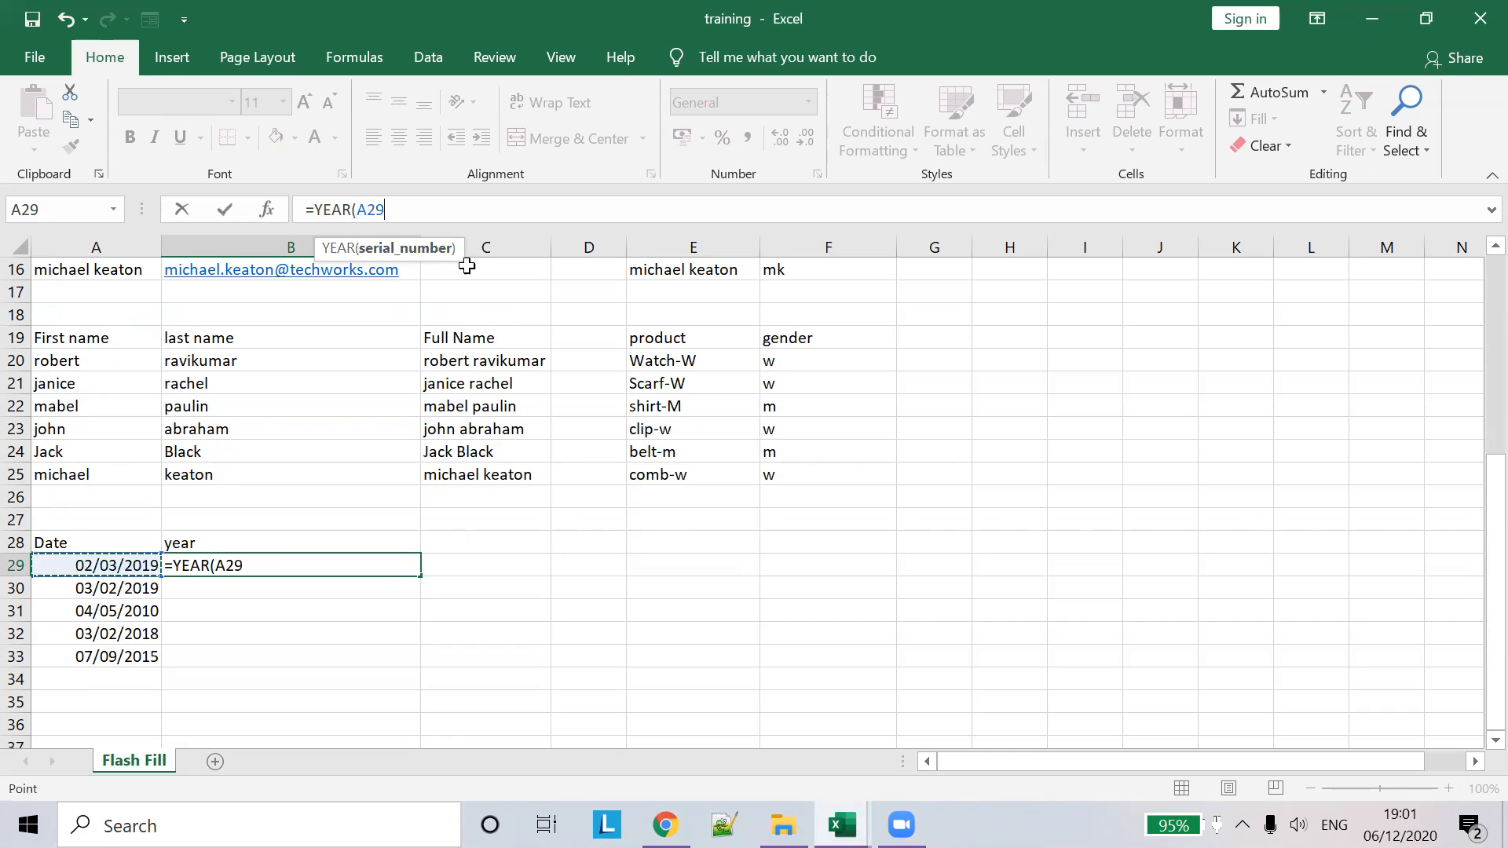
key(Tab)
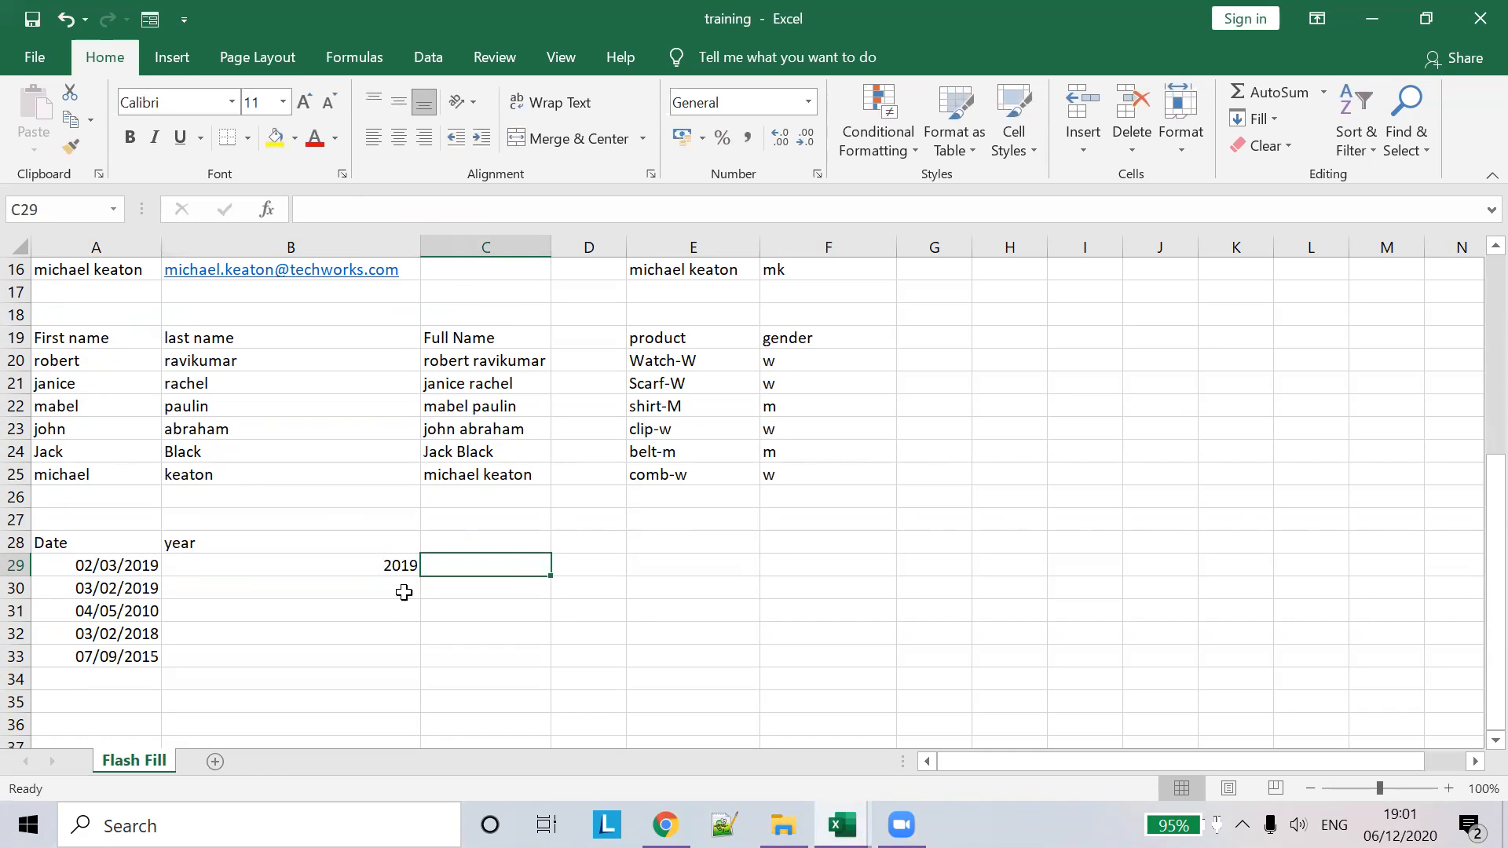
click(392, 566)
- Copy the YEAR formula down to B33, then clear B29:B33 again
click(418, 582)
click(416, 568)
drag(424, 576, 405, 661)
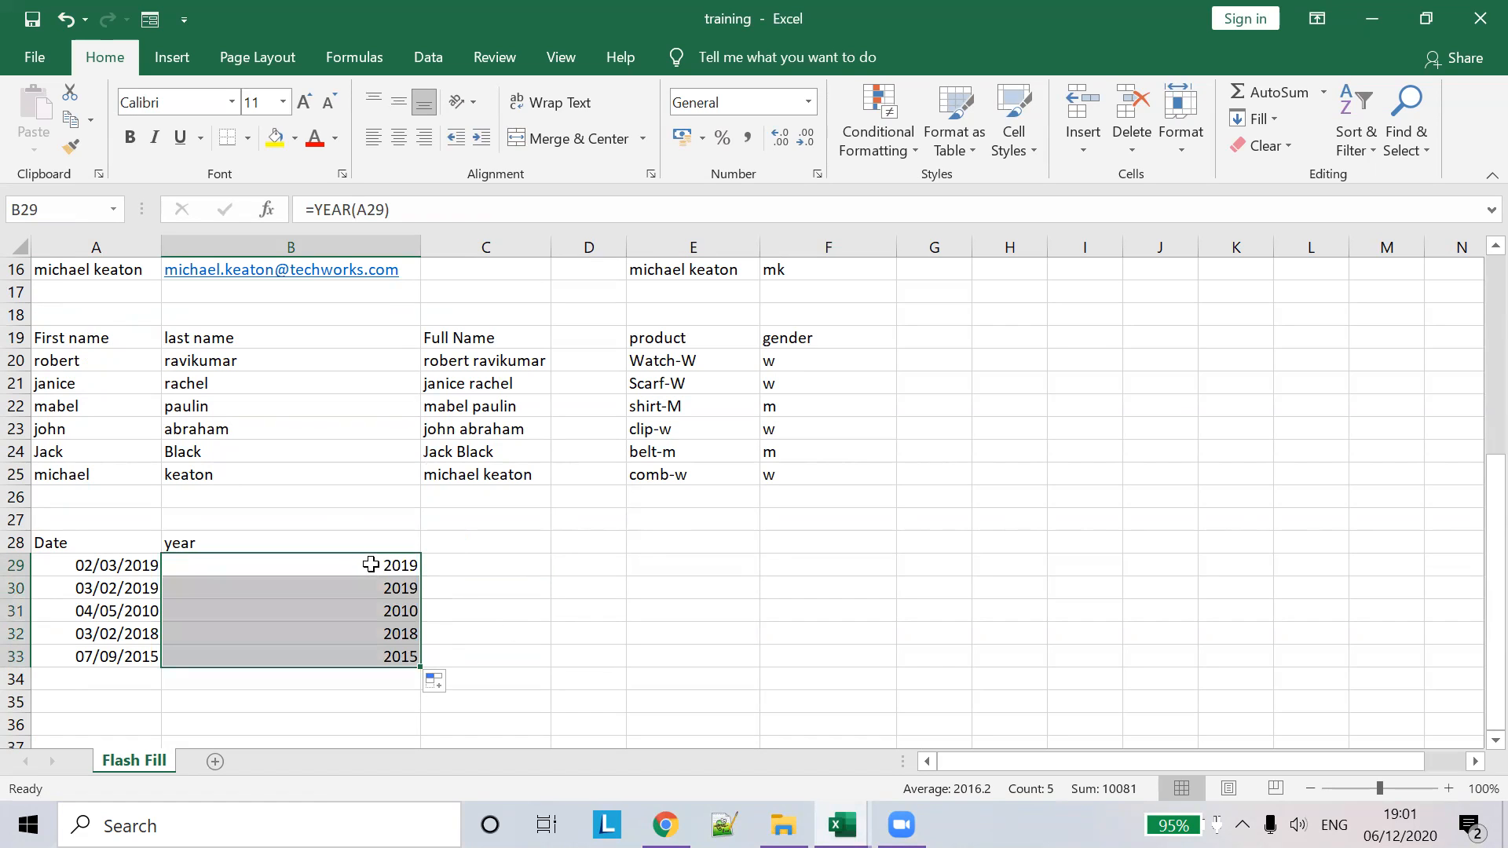
key(Delete)
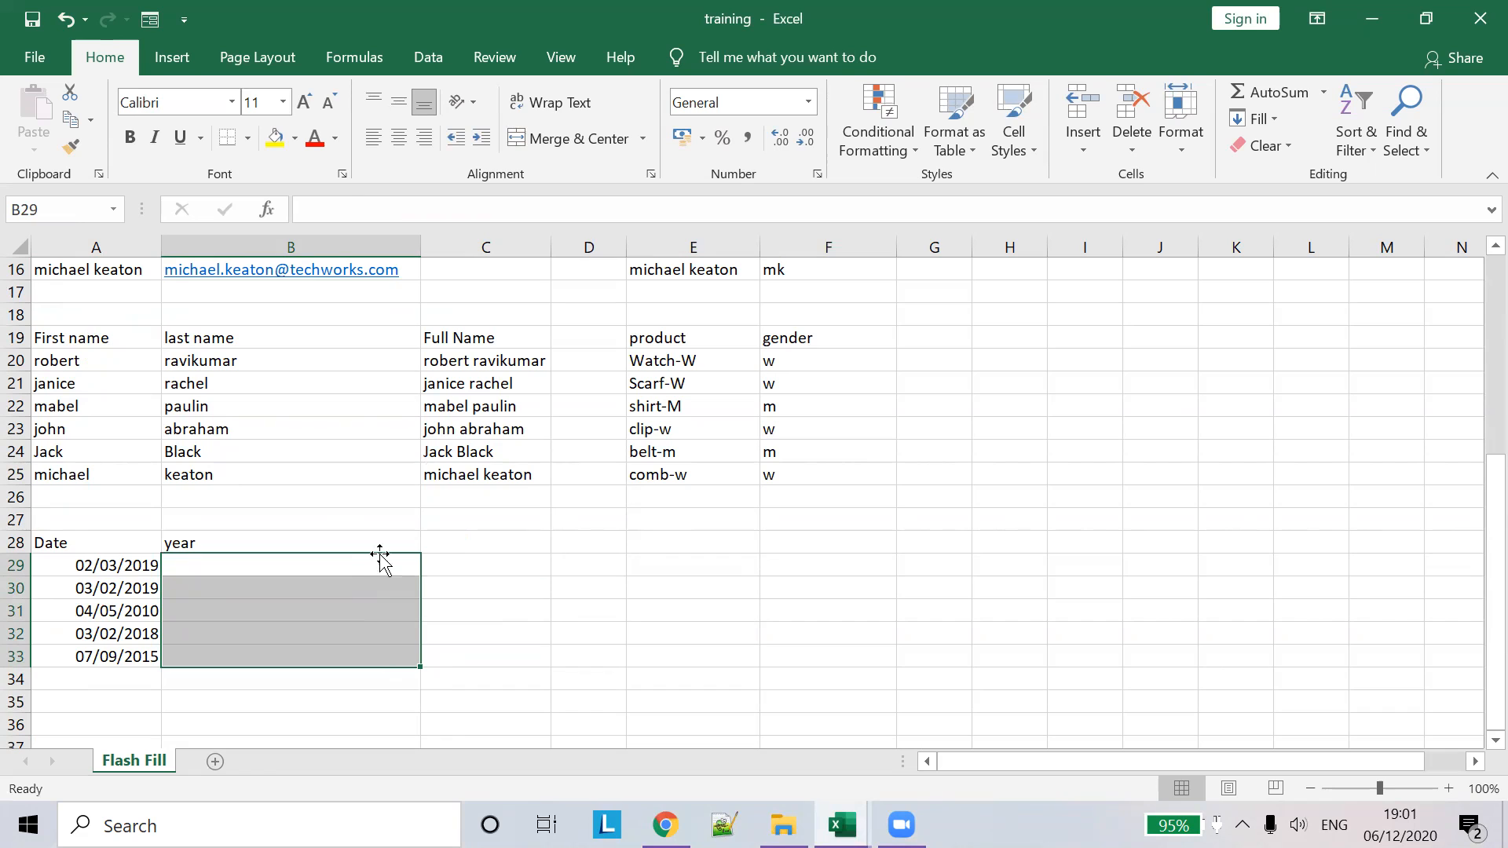
- Type 2019 in B29, fill it down to B33 and switch the fill to Flash Fill
text(2019)
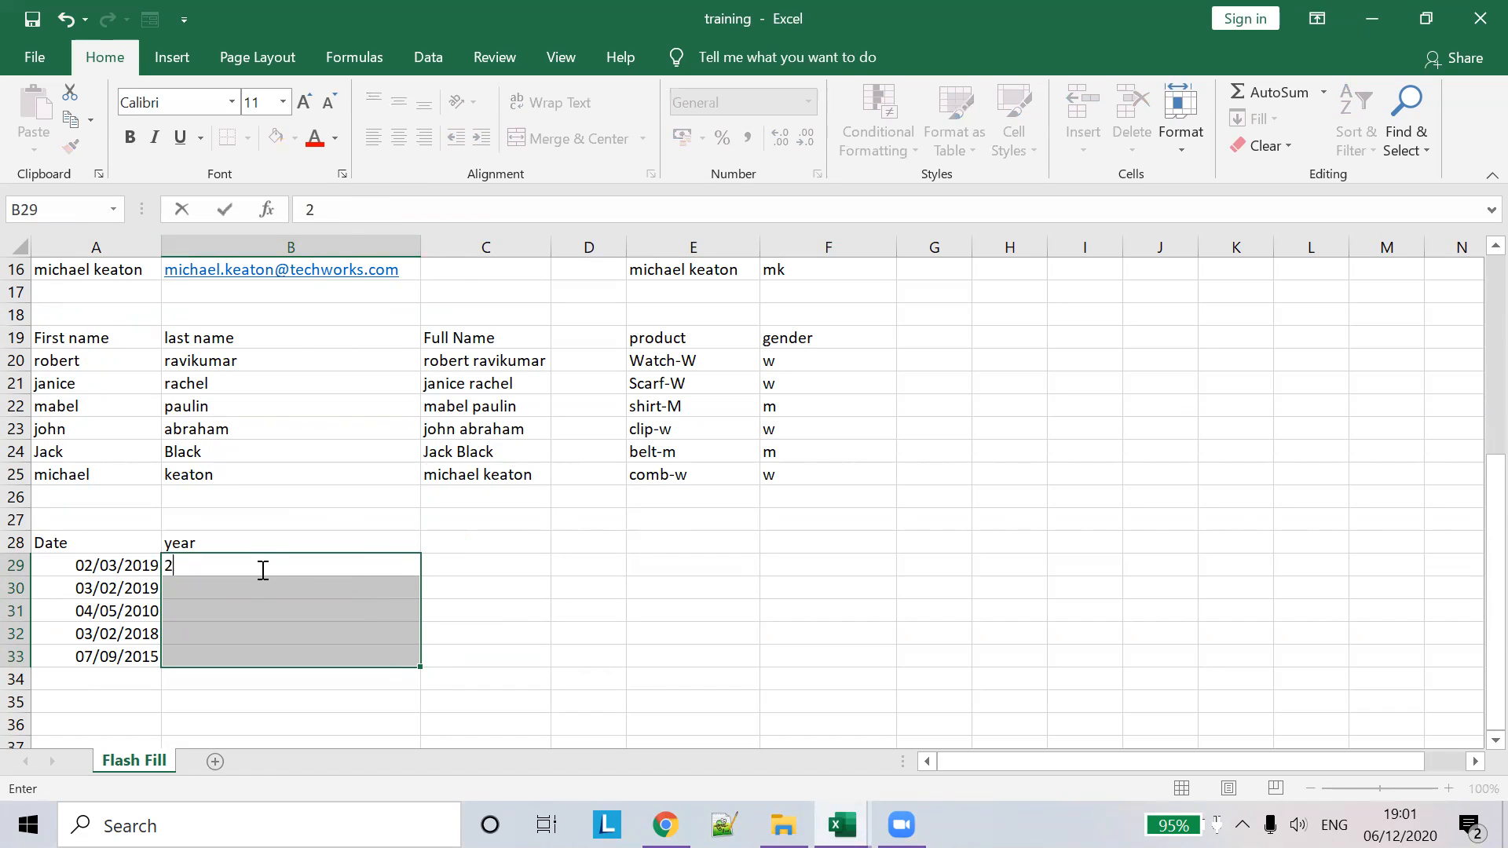
key(Return)
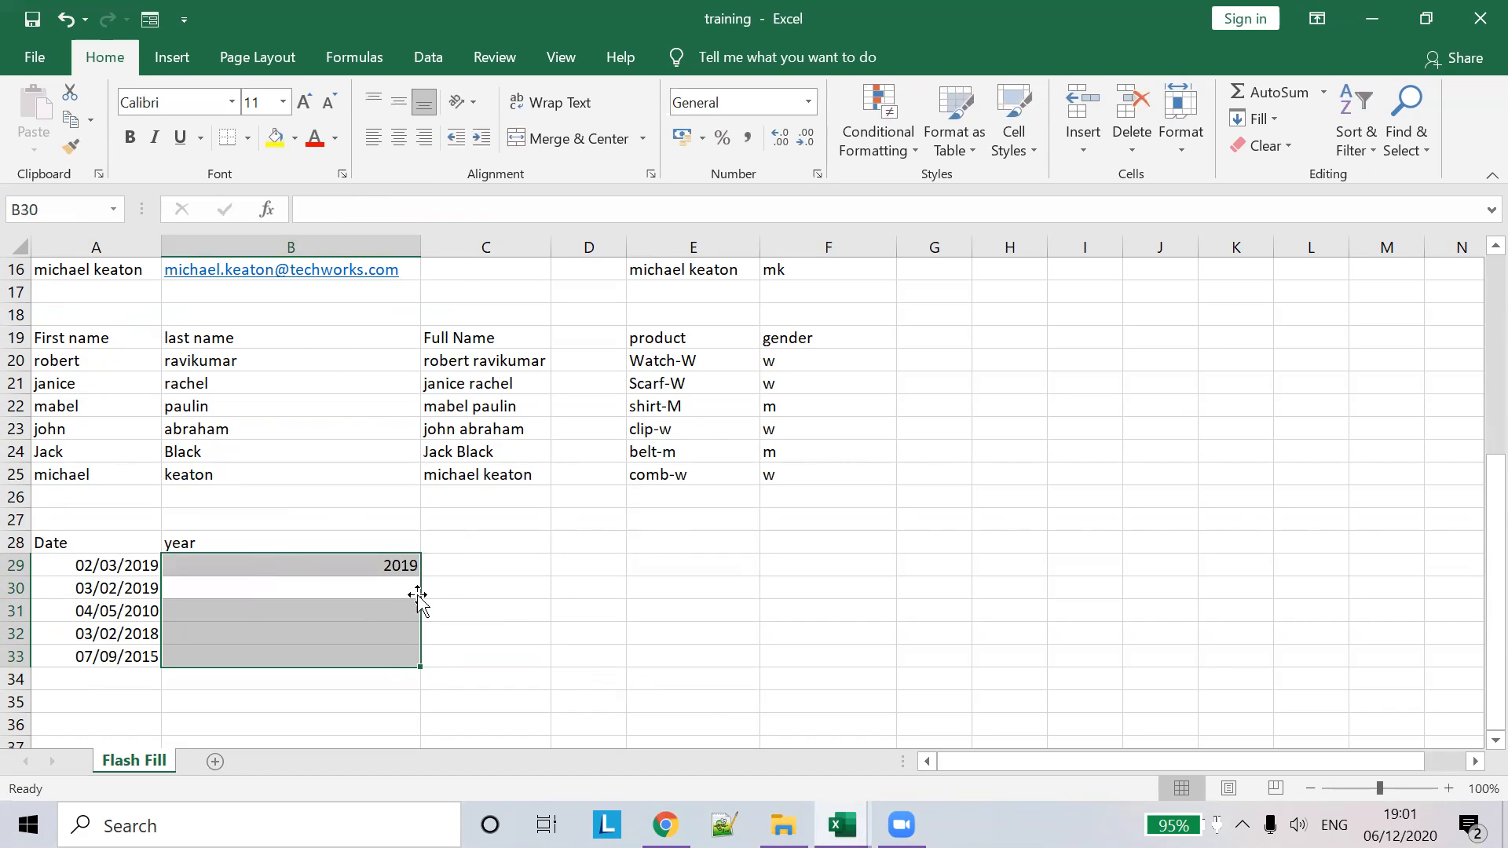
click(402, 606)
click(407, 565)
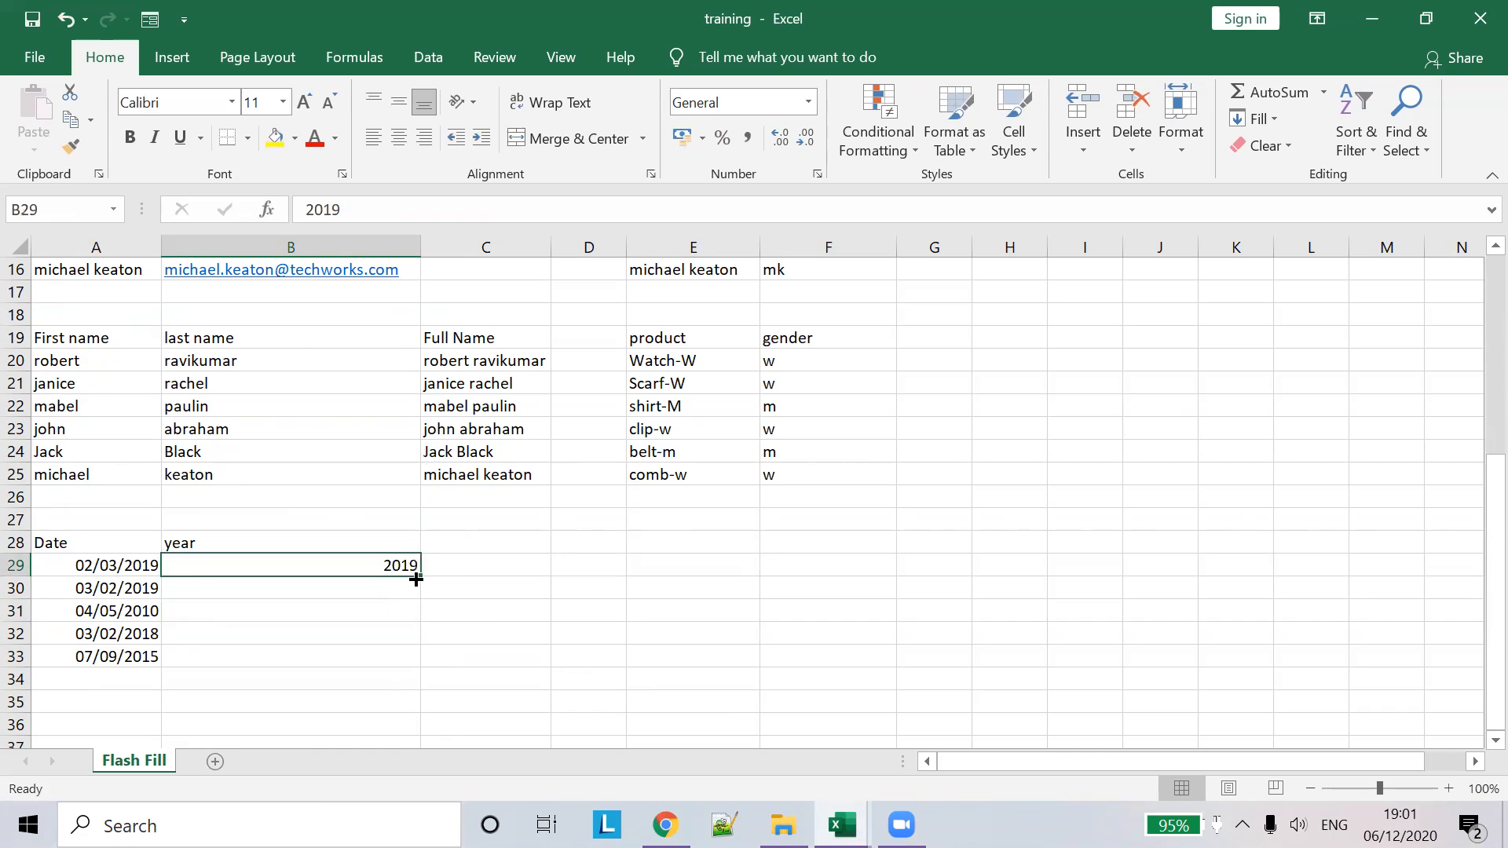
drag(421, 575, 397, 667)
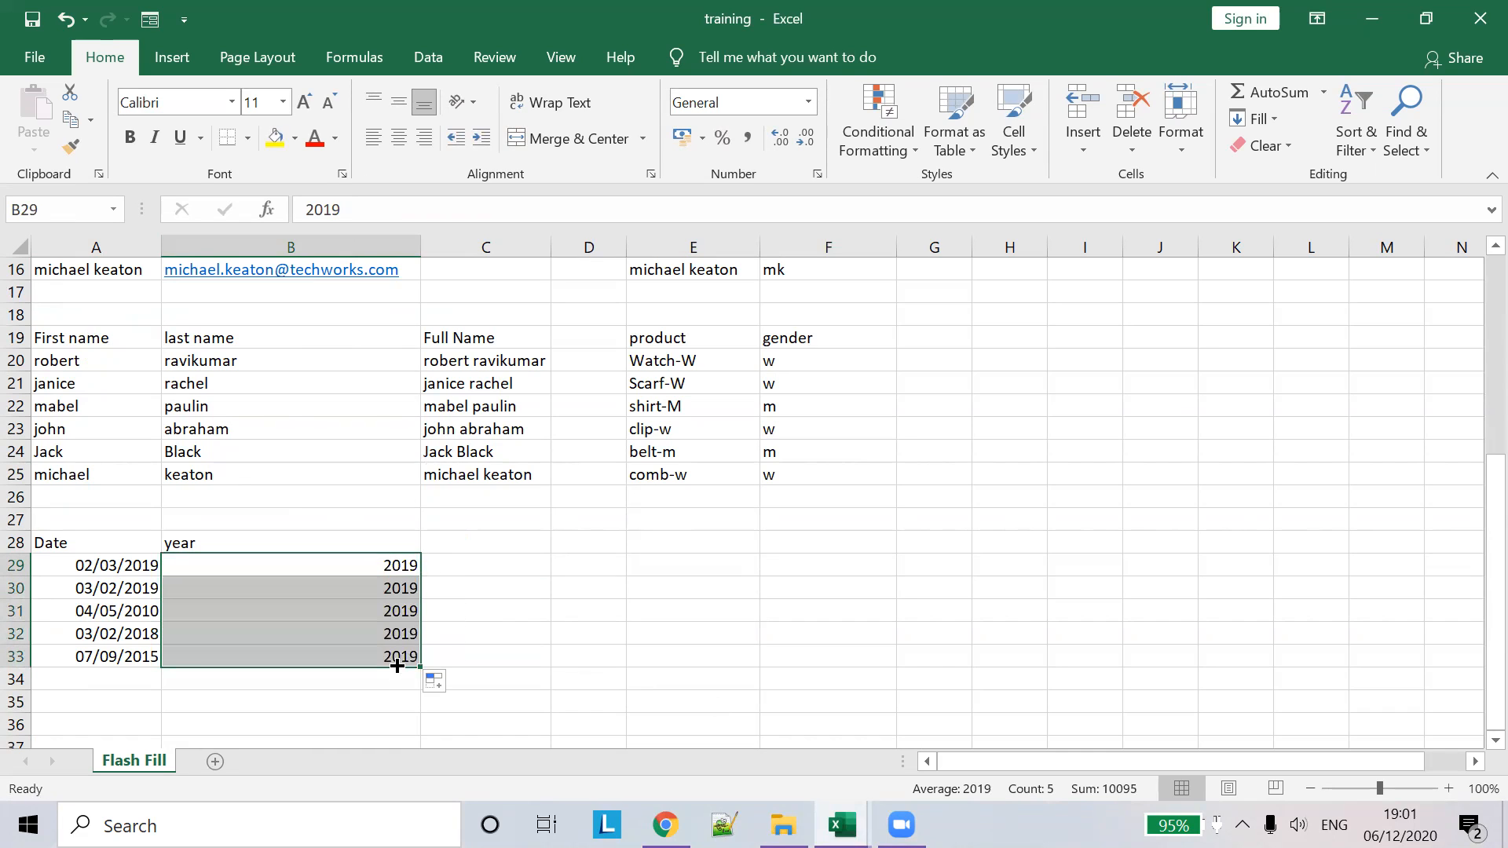
click(452, 686)
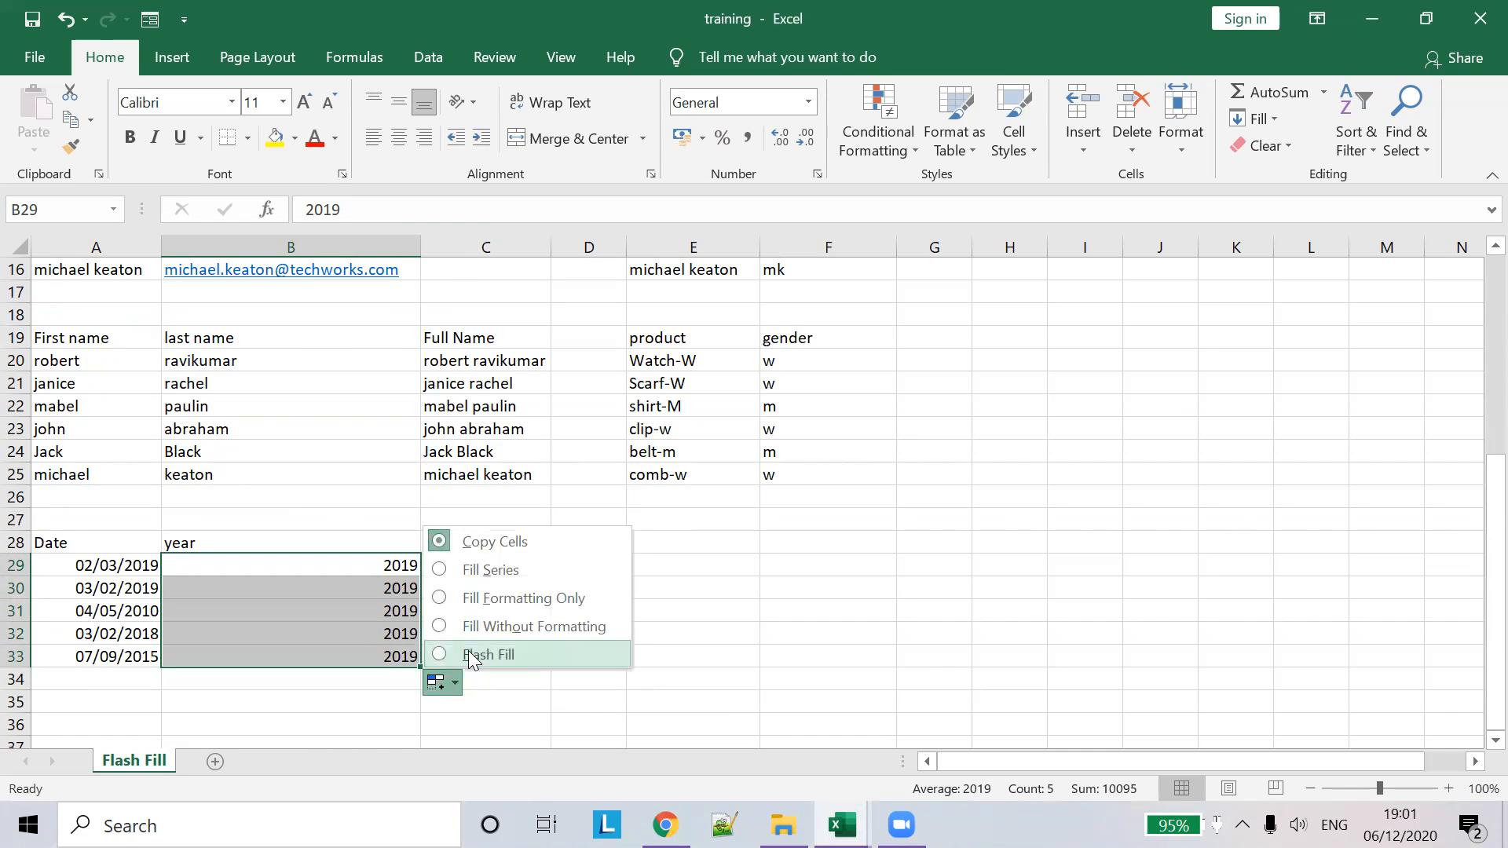
click(467, 650)
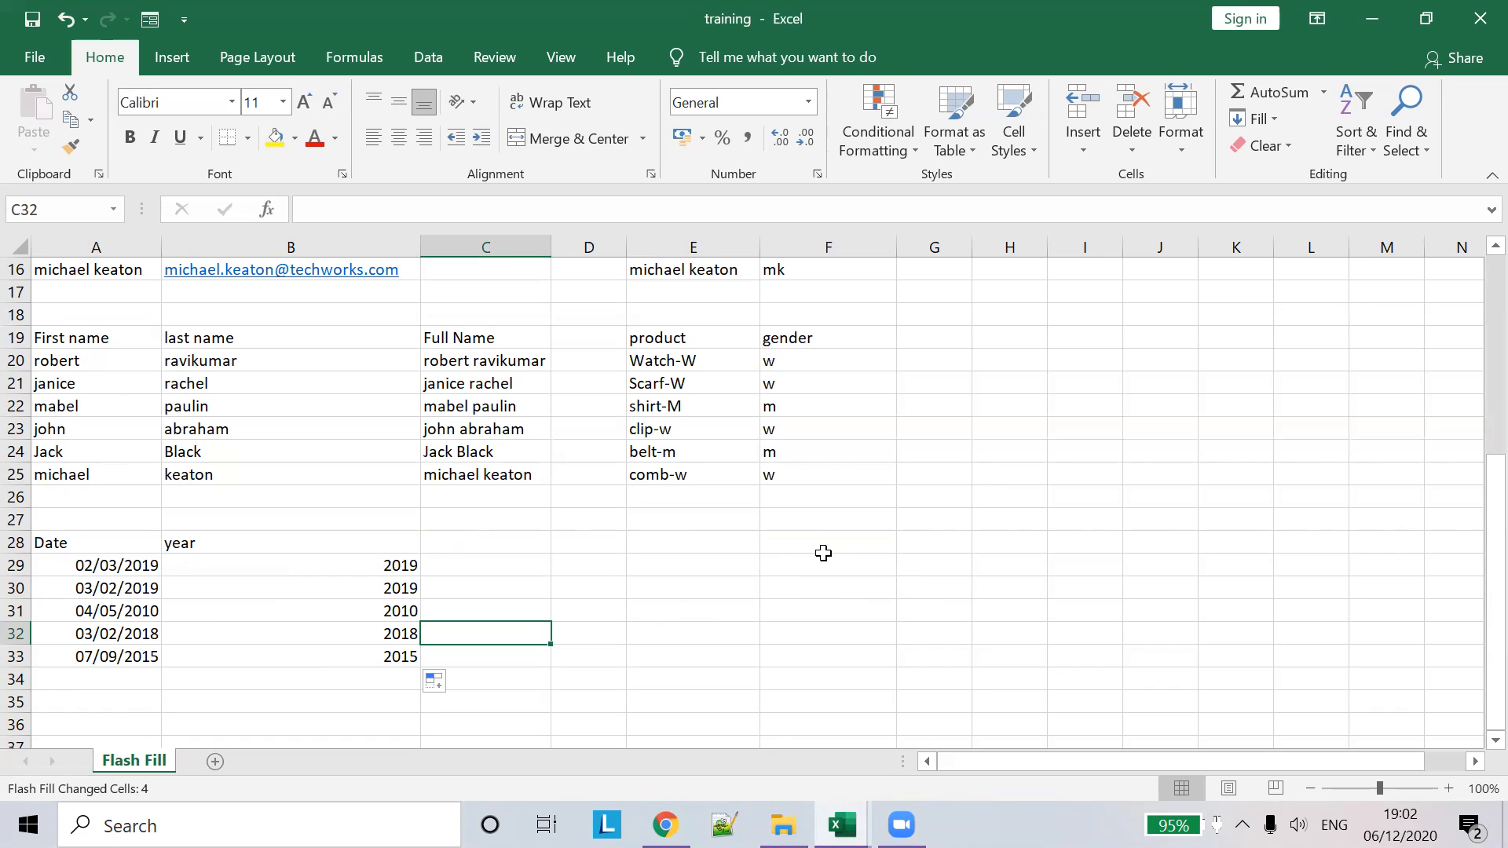
scroll(271, 488, up, 4)
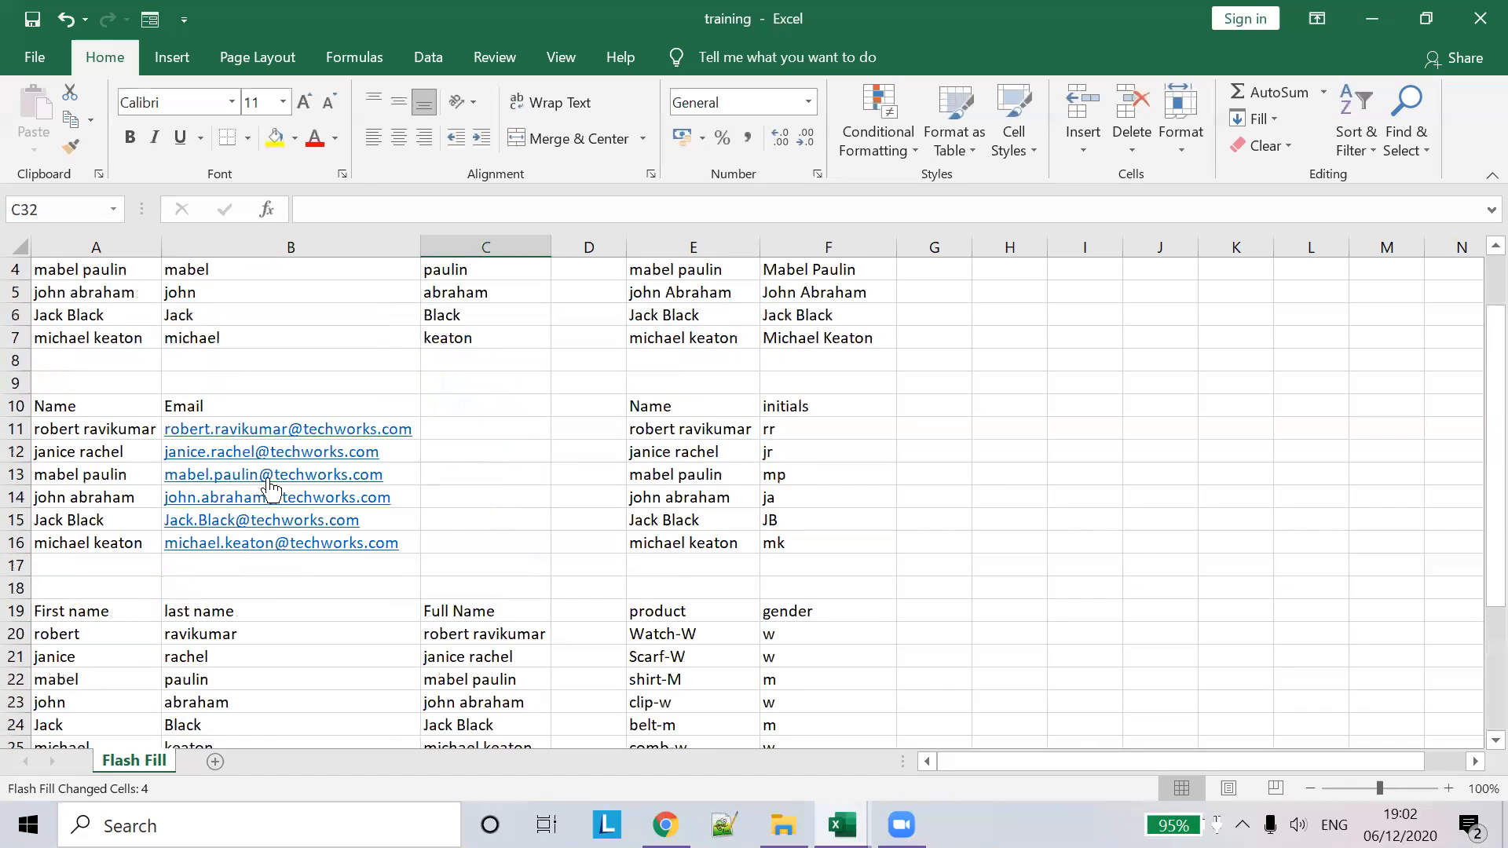
scroll(271, 488, up, 1)
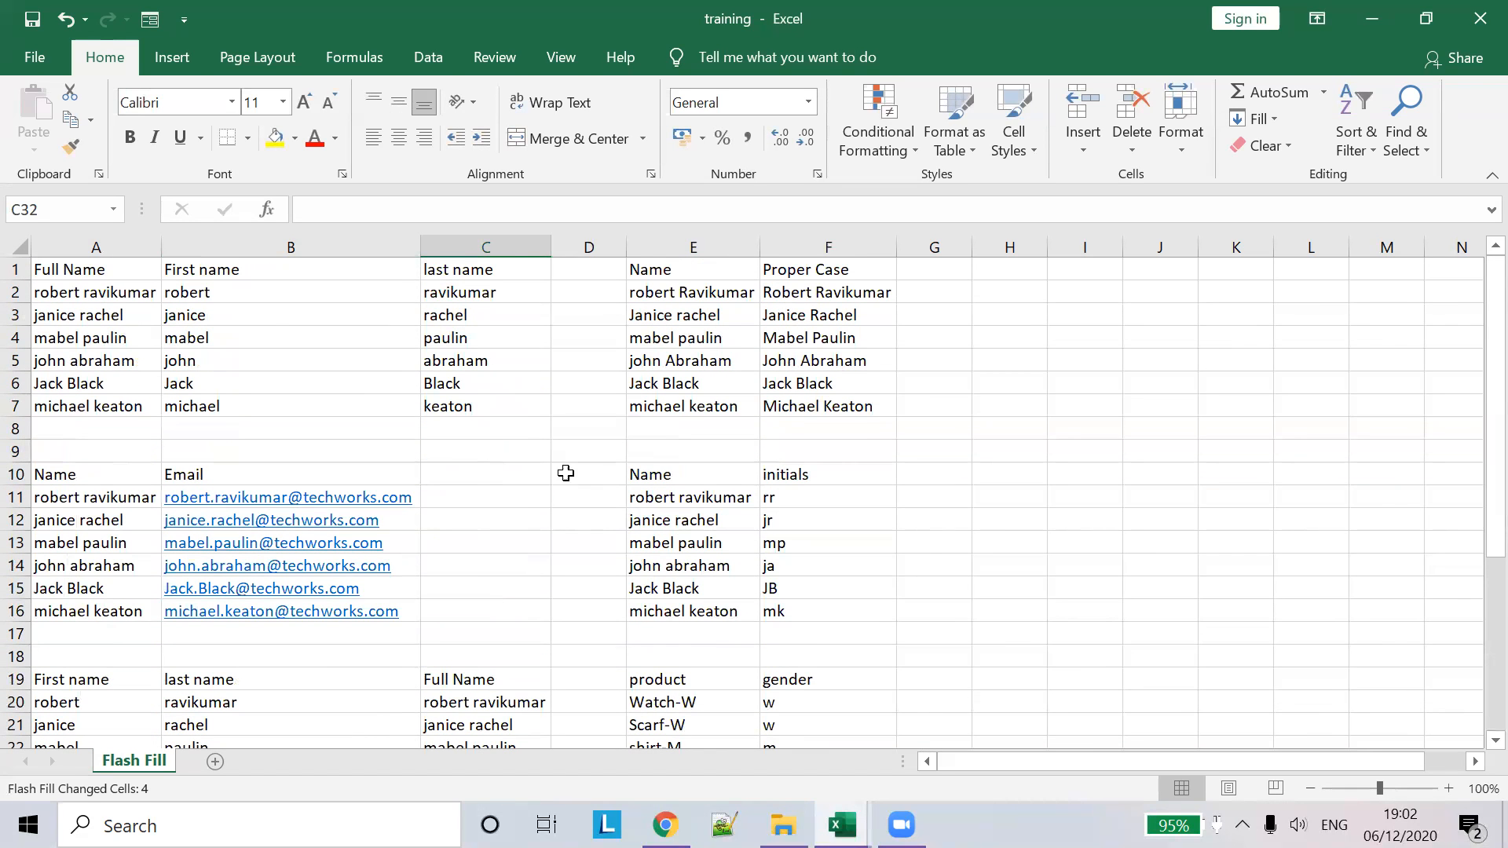
scroll(251, 565, down, 2)
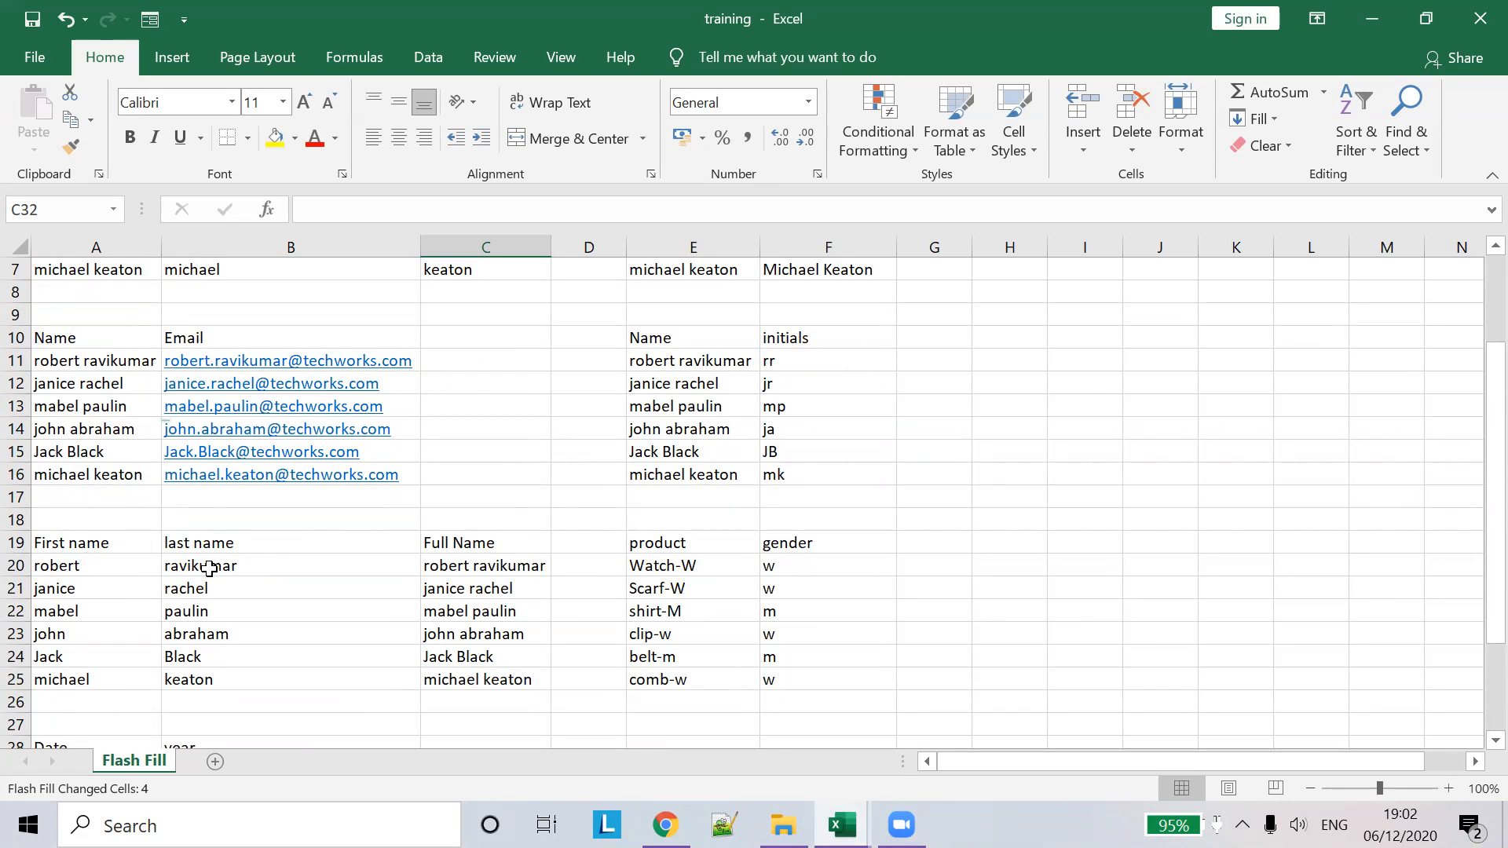
scroll(279, 601, down, 2)
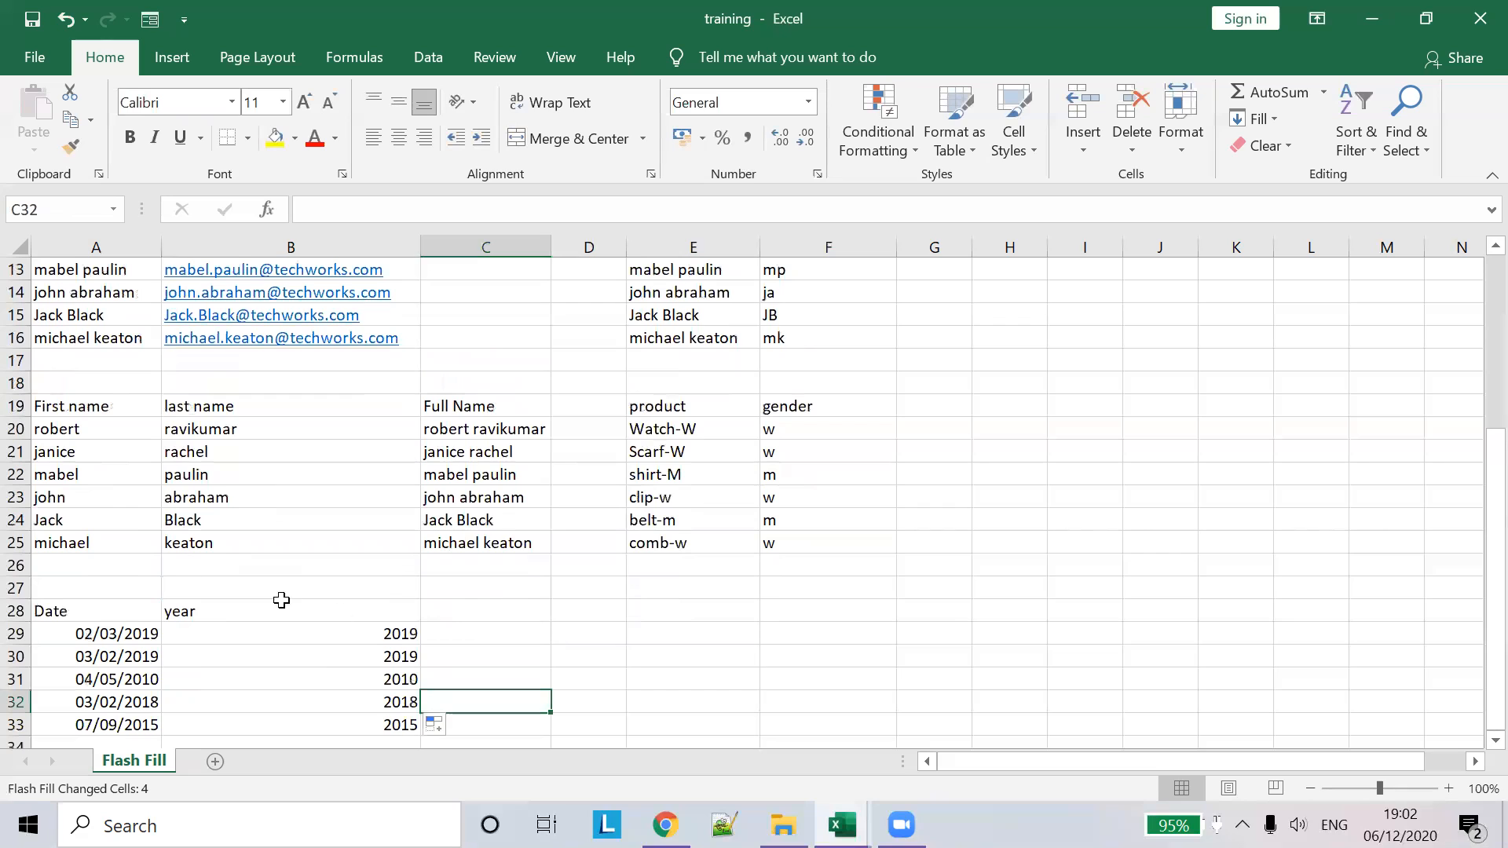
click(88, 477)
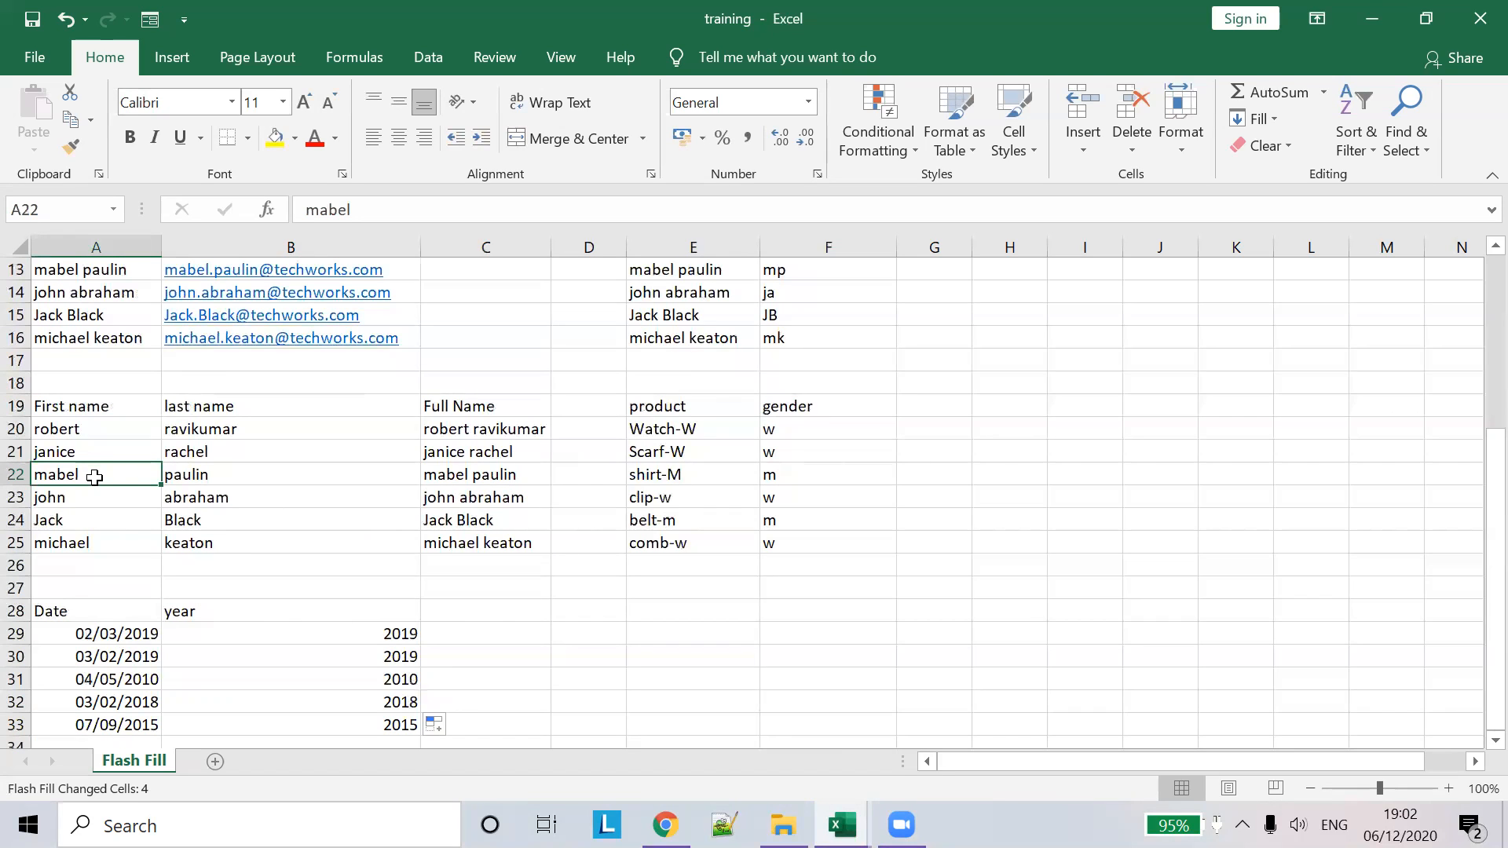
- Copy the first, last and full name table A19:C25 and paste it at E29
drag(53, 402, 467, 535)
key(ctrl+c)
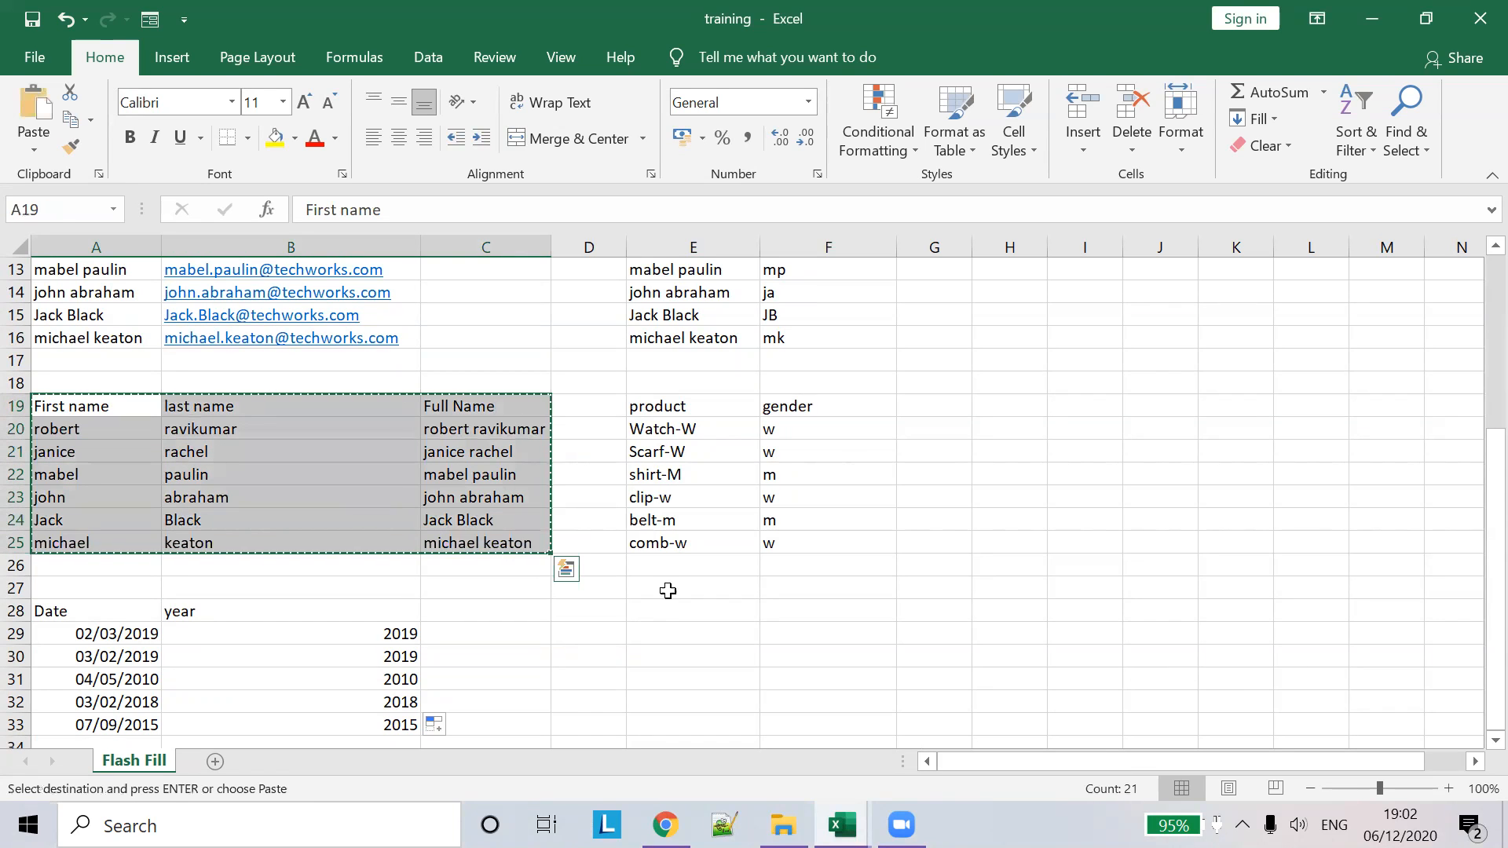
click(683, 633)
key(Return)
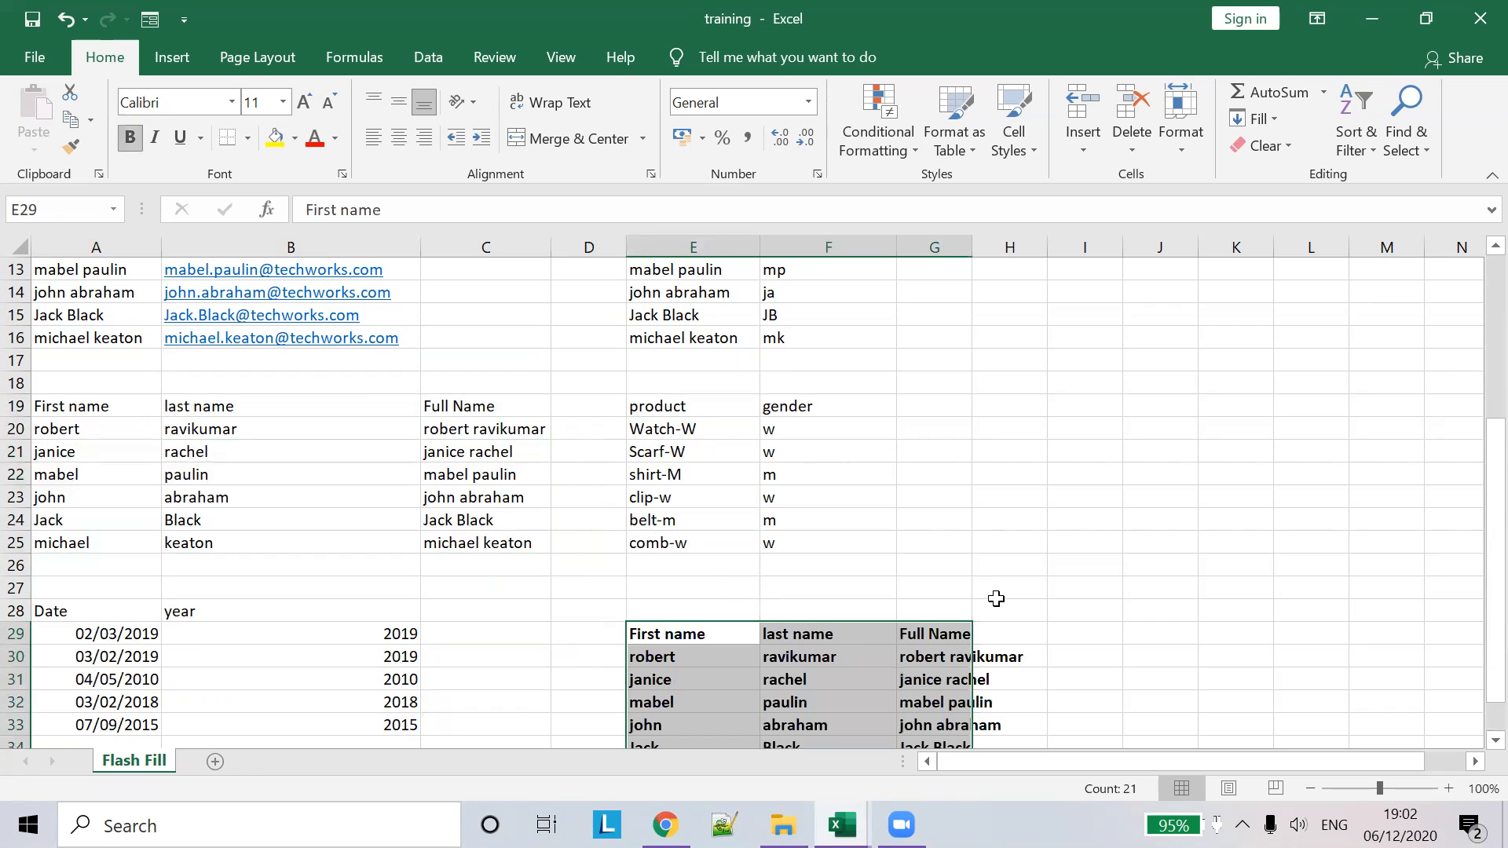
scroll(996, 598, down, 2)
- Start a CONCAT formula in G30 that takes E30's first name
click(931, 522)
drag(501, 209, 59, 159)
text(=)
text(())
text("")
key(Left)
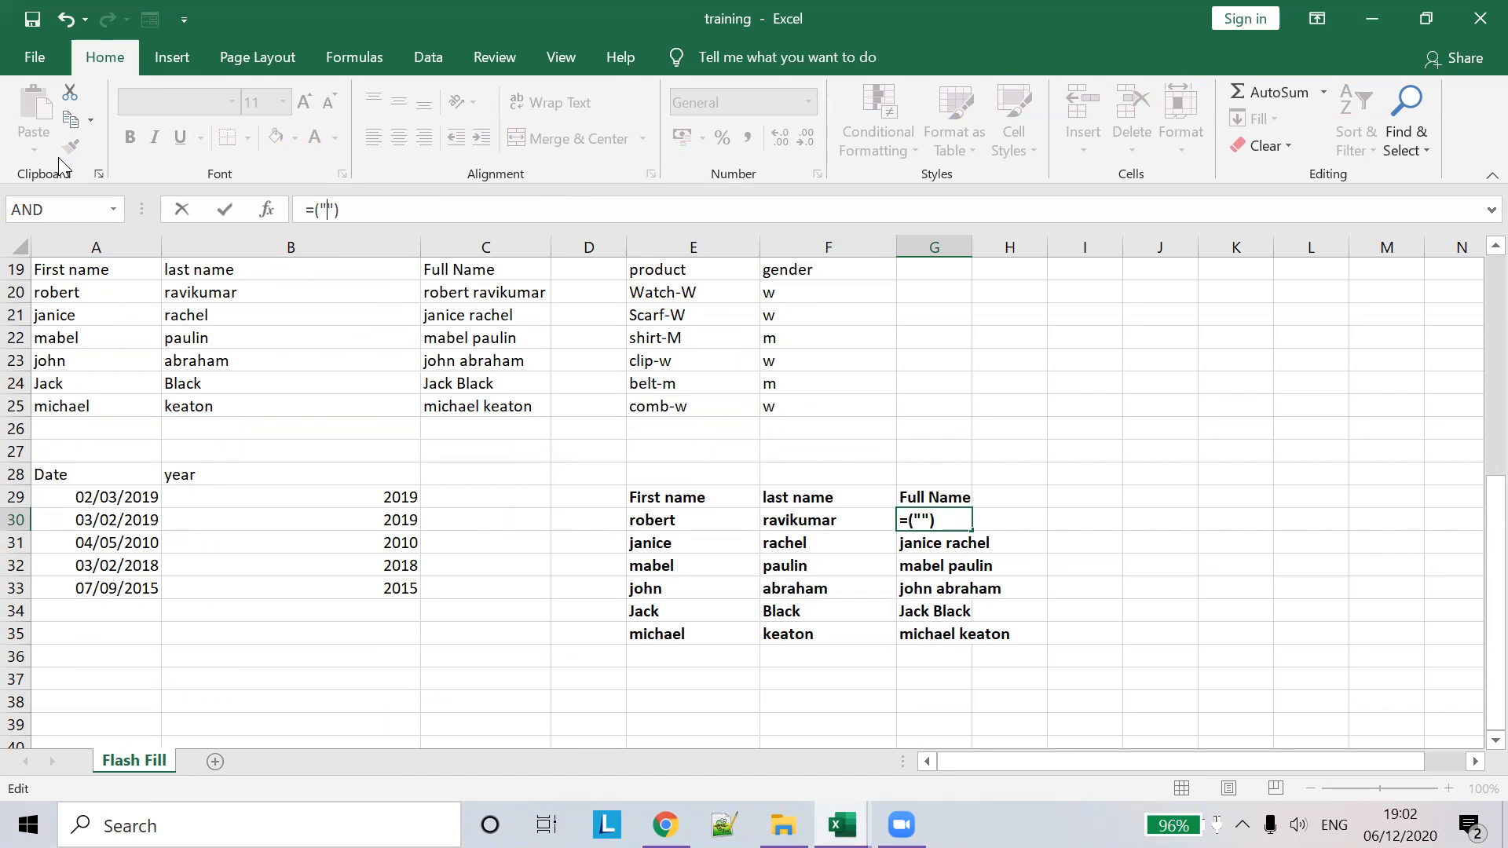
key(BackSpace)
key(BackSpace)
text(CONC)
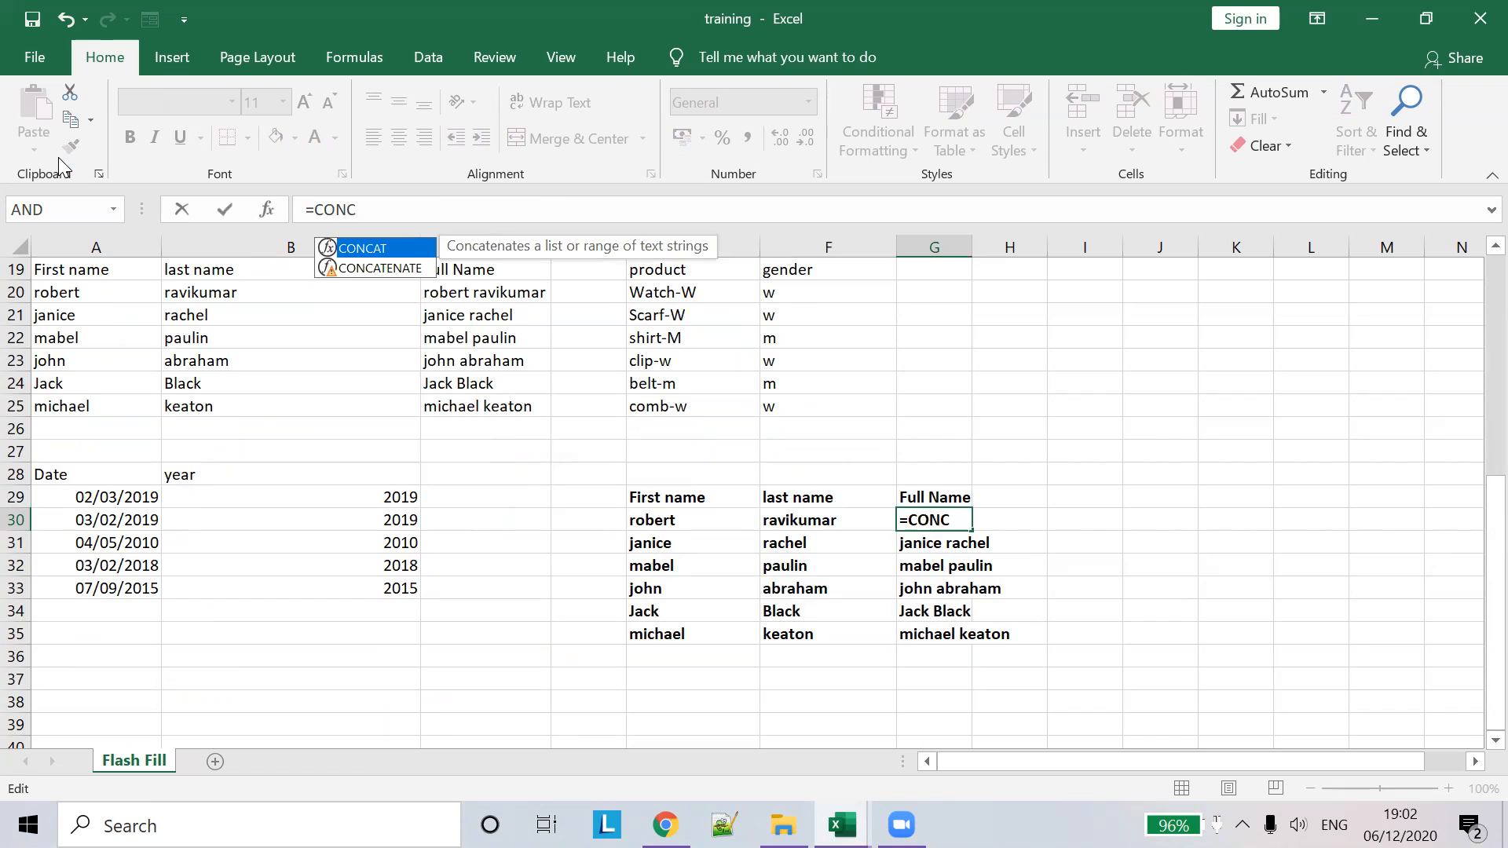
key(Tab)
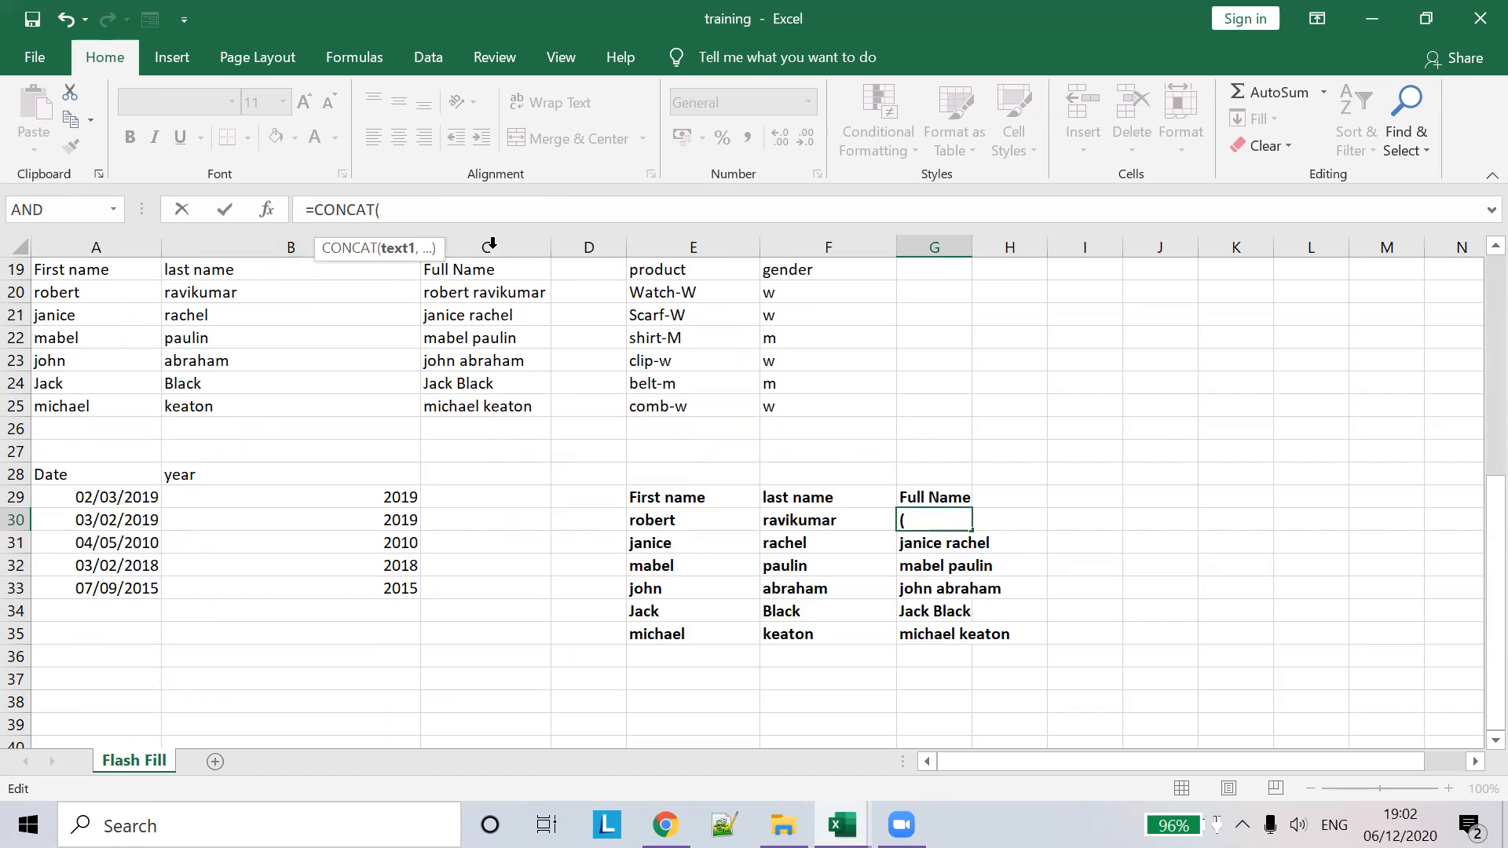
click(673, 520)
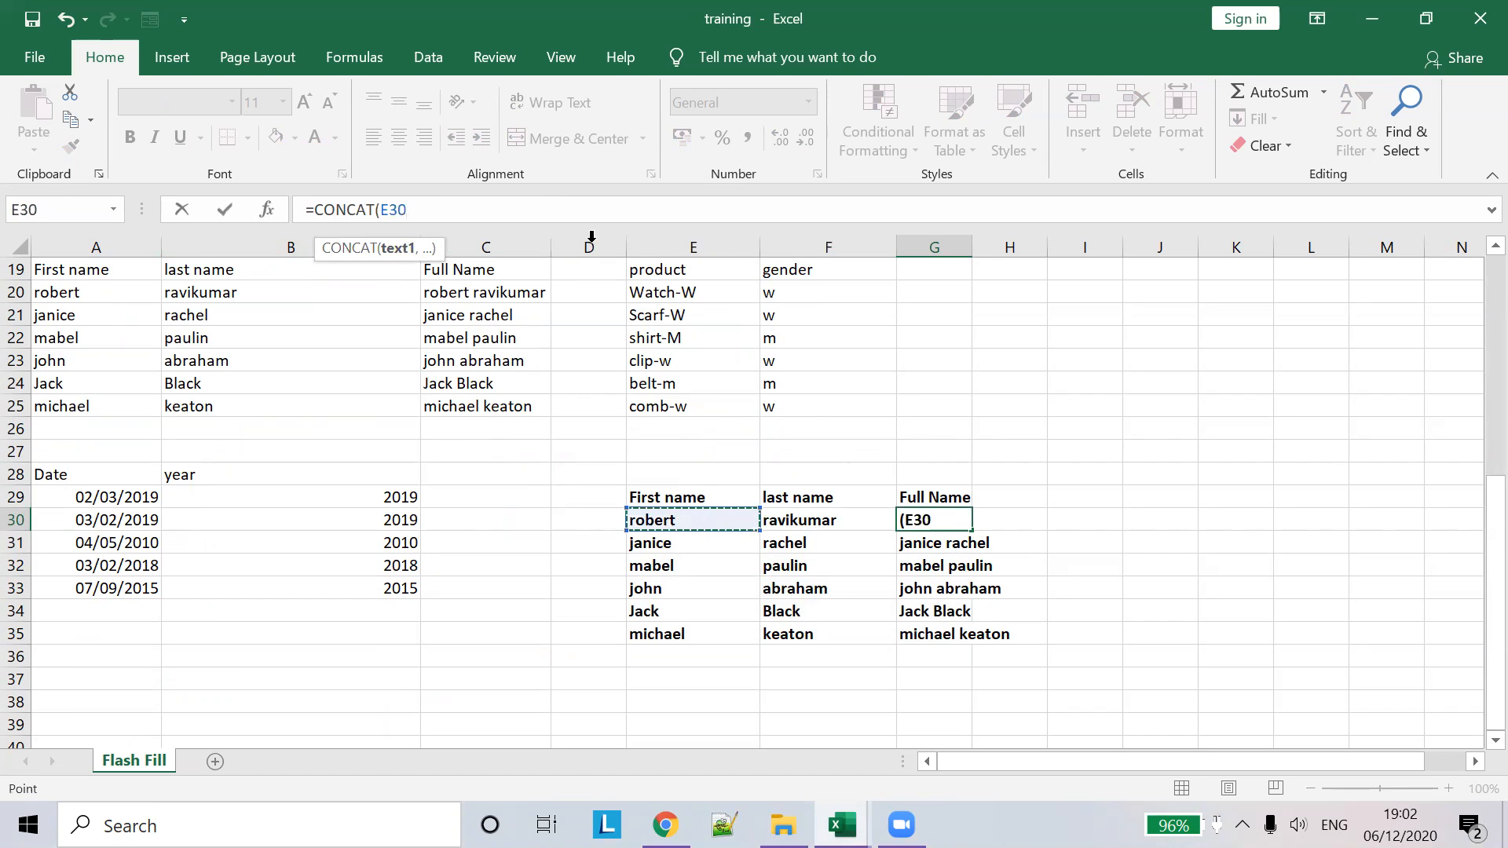
text(,")
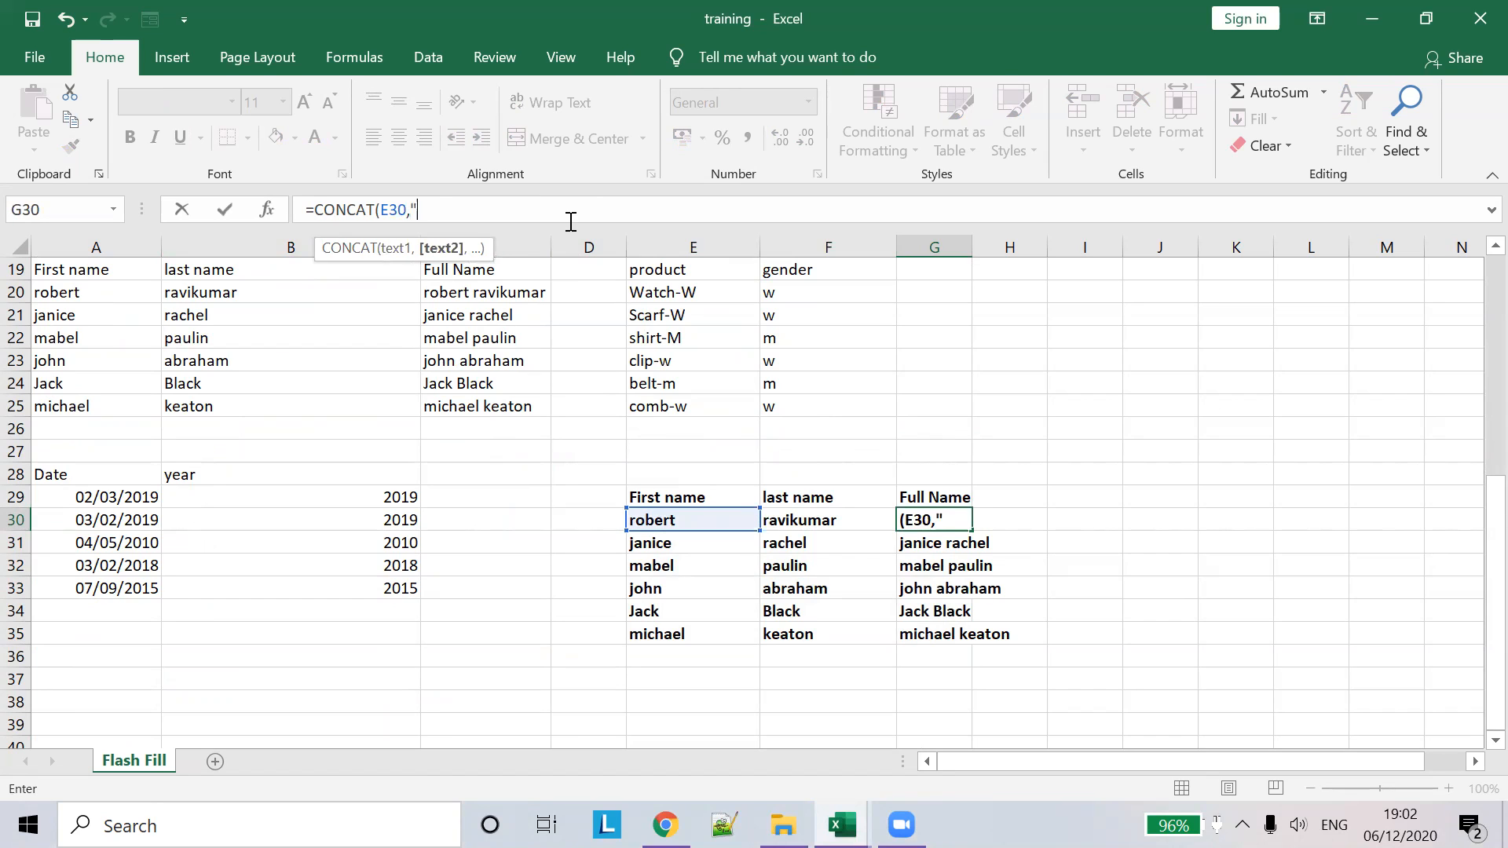
text("))
key(ctrl+Return)
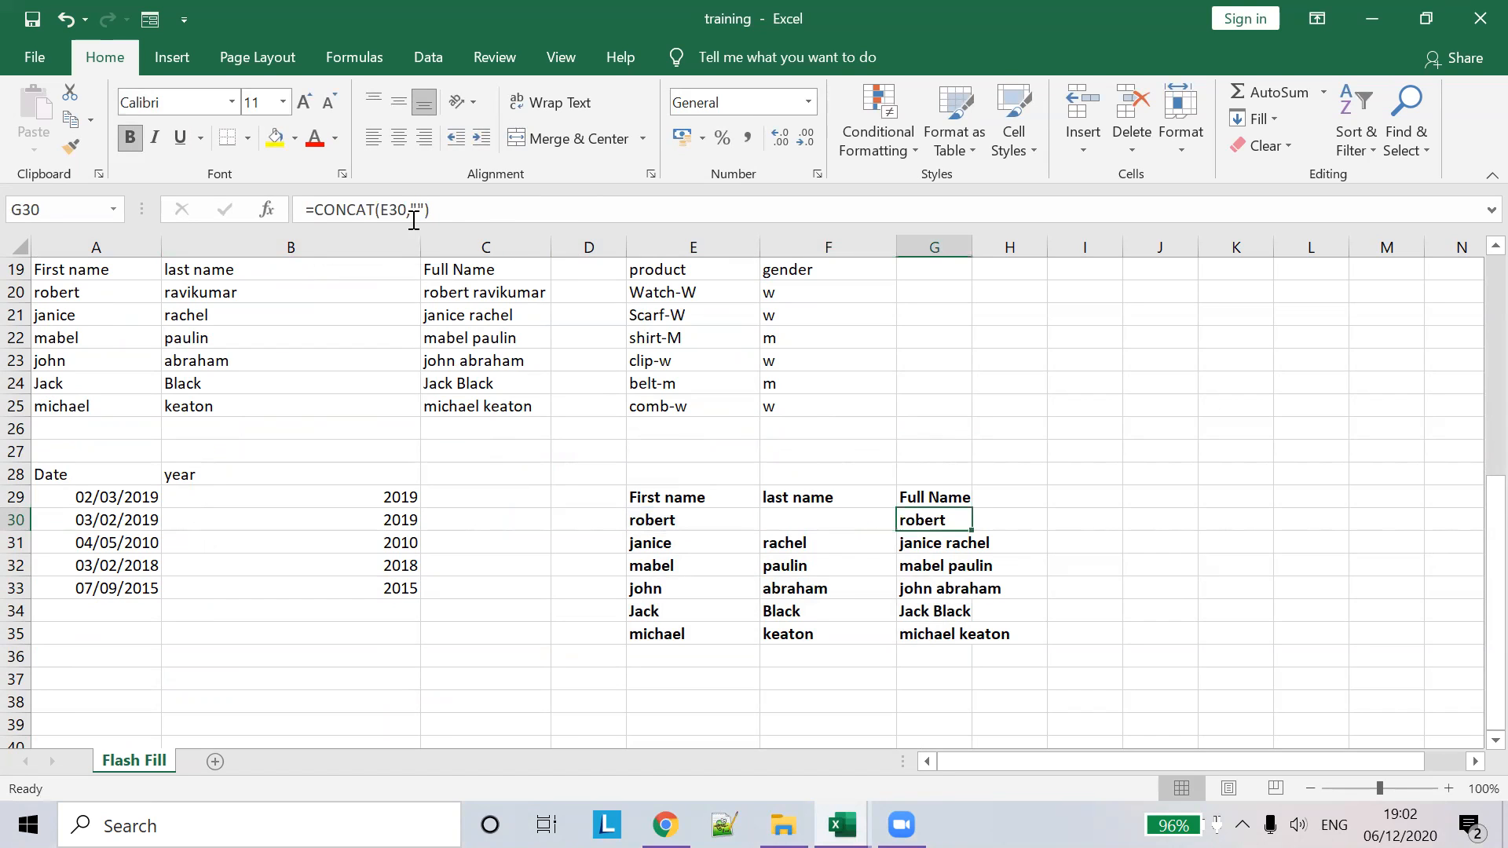
- Complete G30's formula as =CONCAT(E30," ",F30)
click(418, 212)
text(")
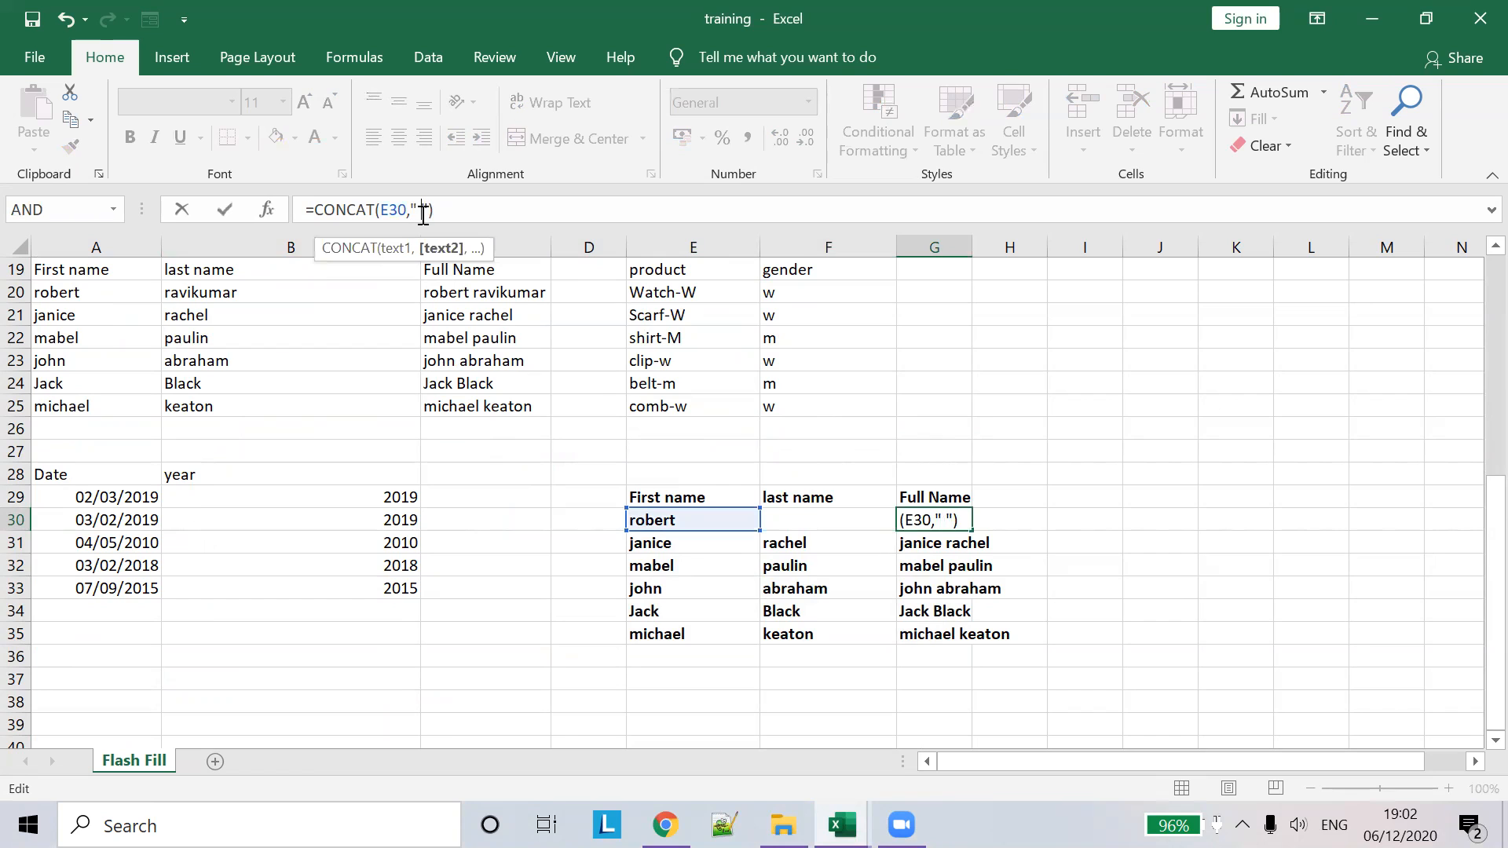
text(,")
key(BackSpace)
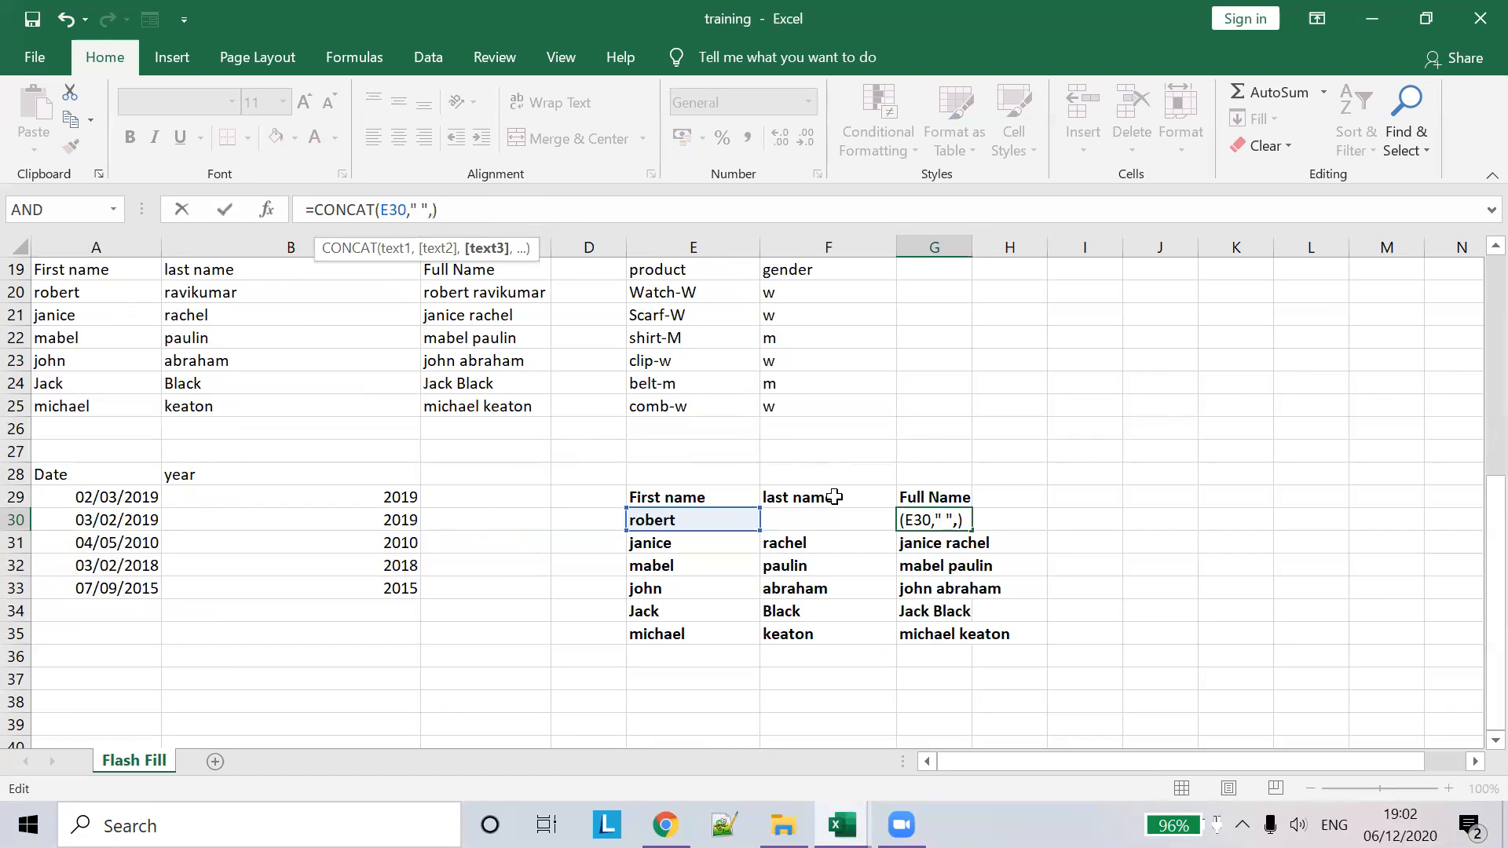
click(865, 542)
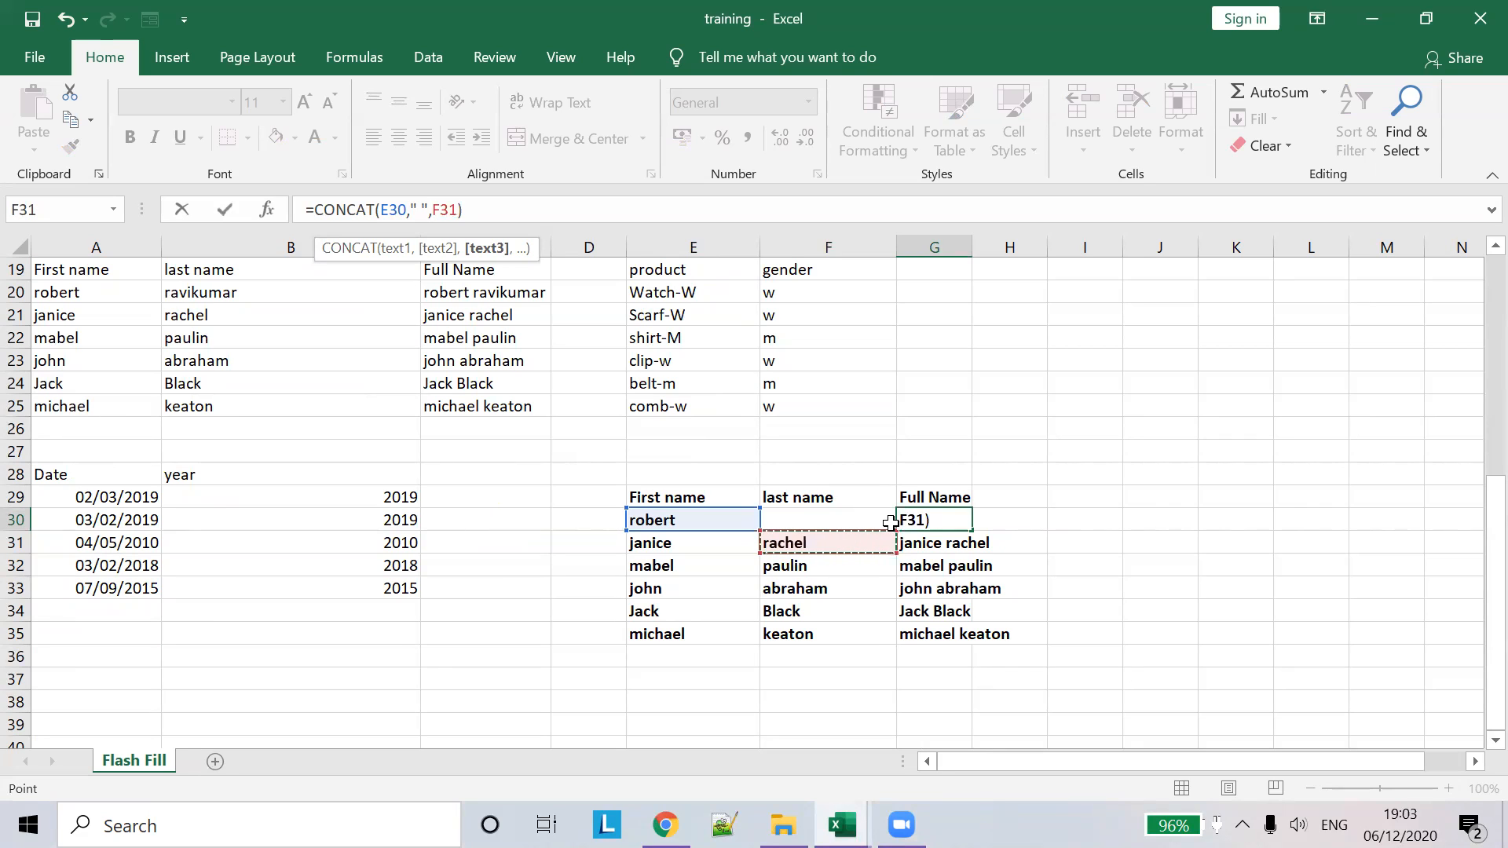
click(835, 523)
click(532, 209)
key(Return)
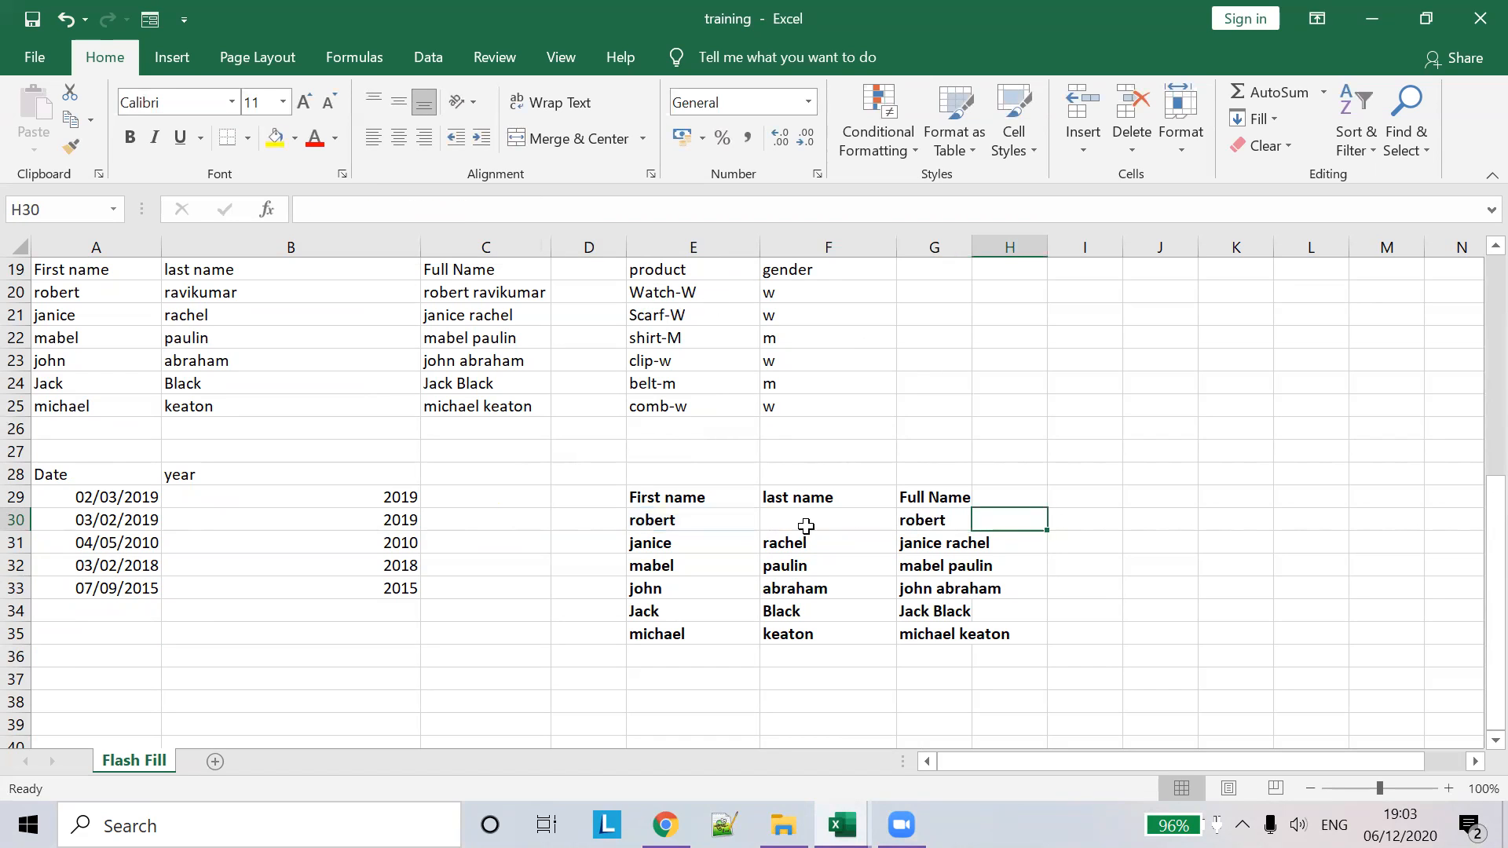
click(799, 519)
text(ravikumar)
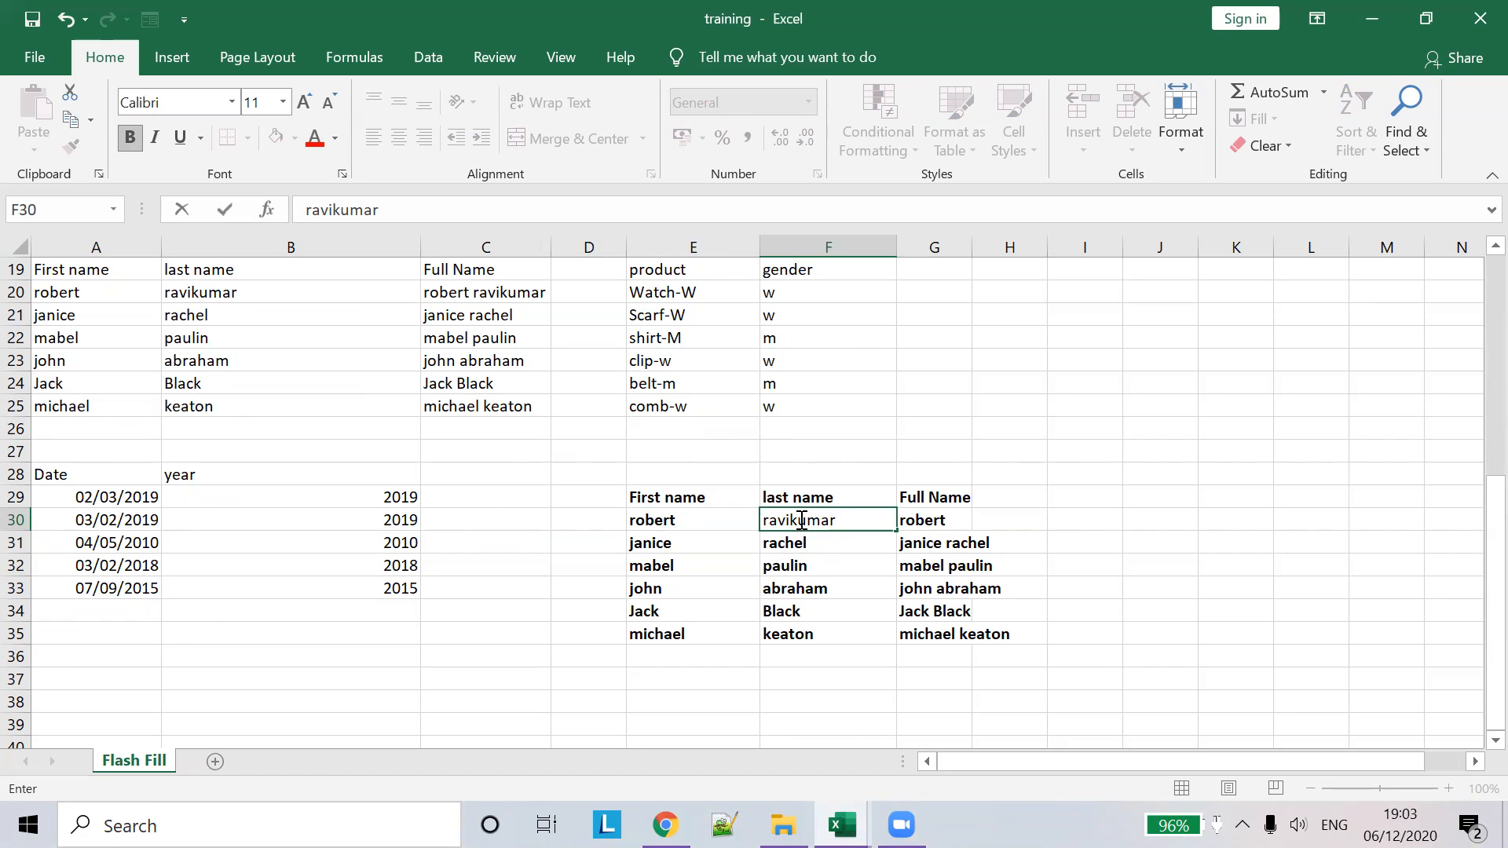
click(1125, 519)
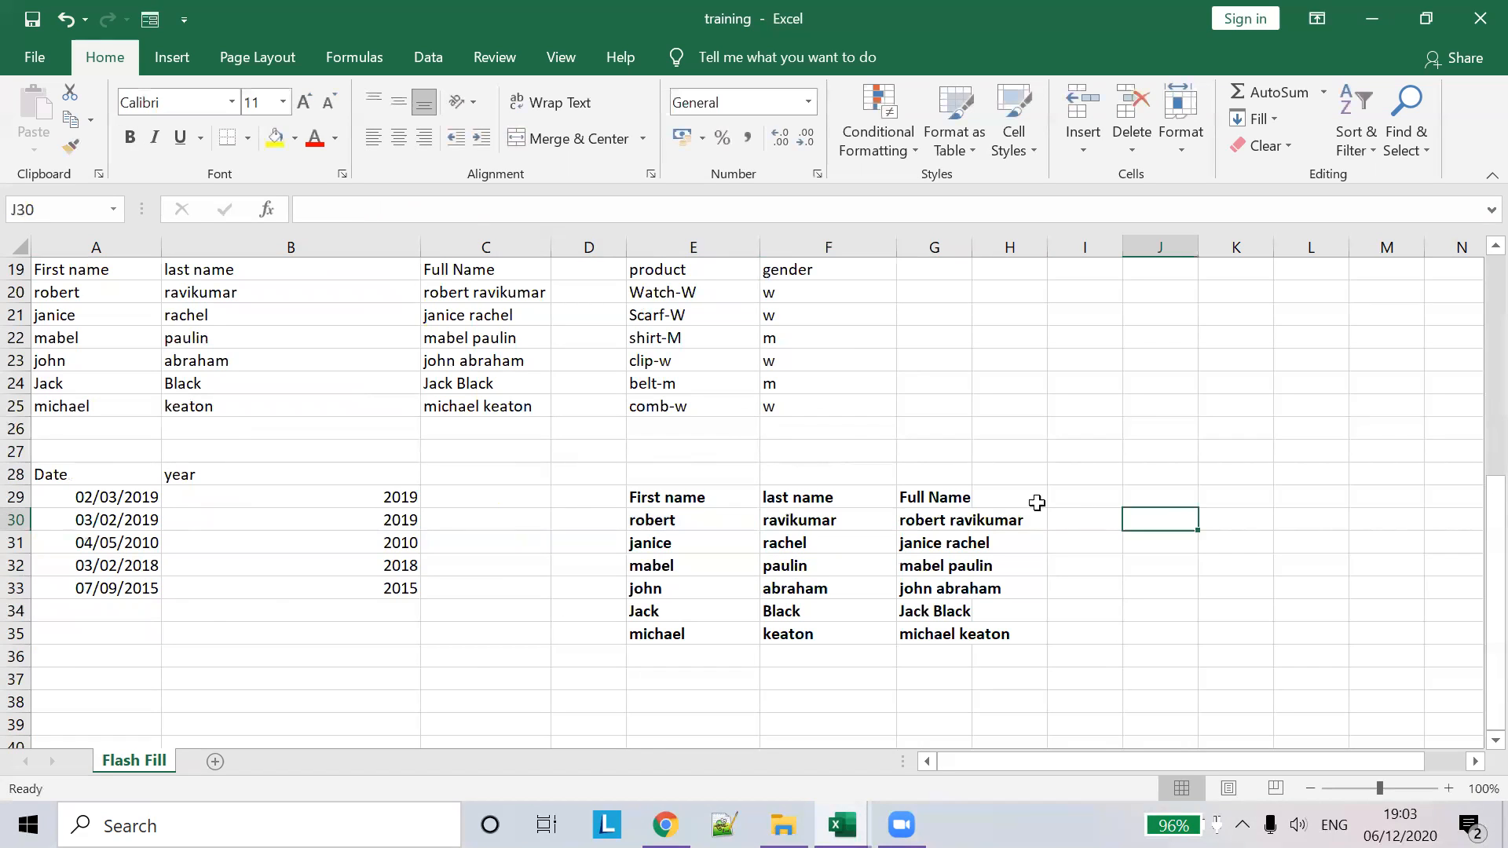
double_click(972, 248)
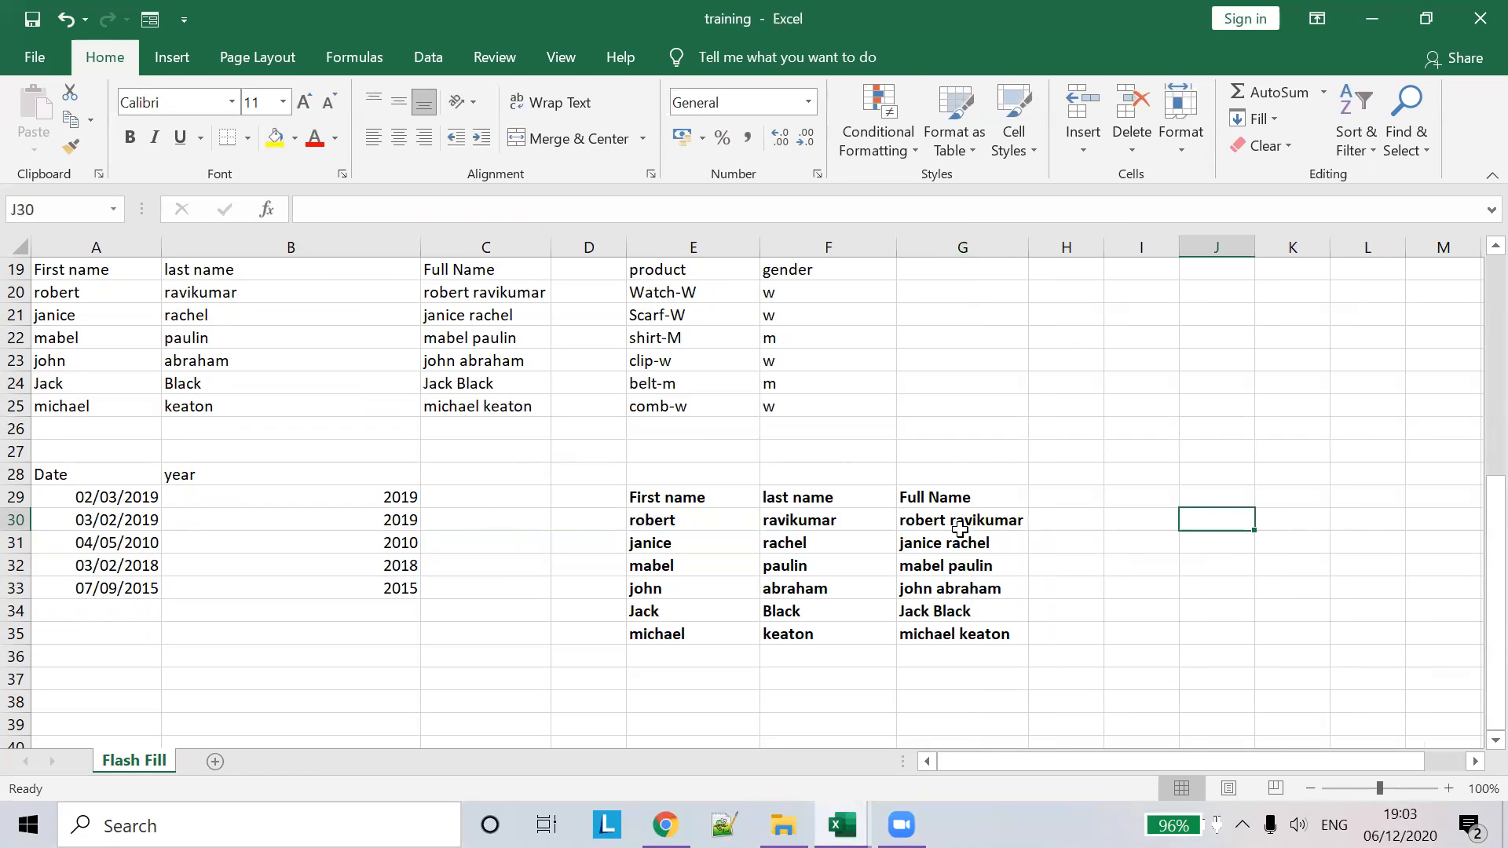
click(803, 518)
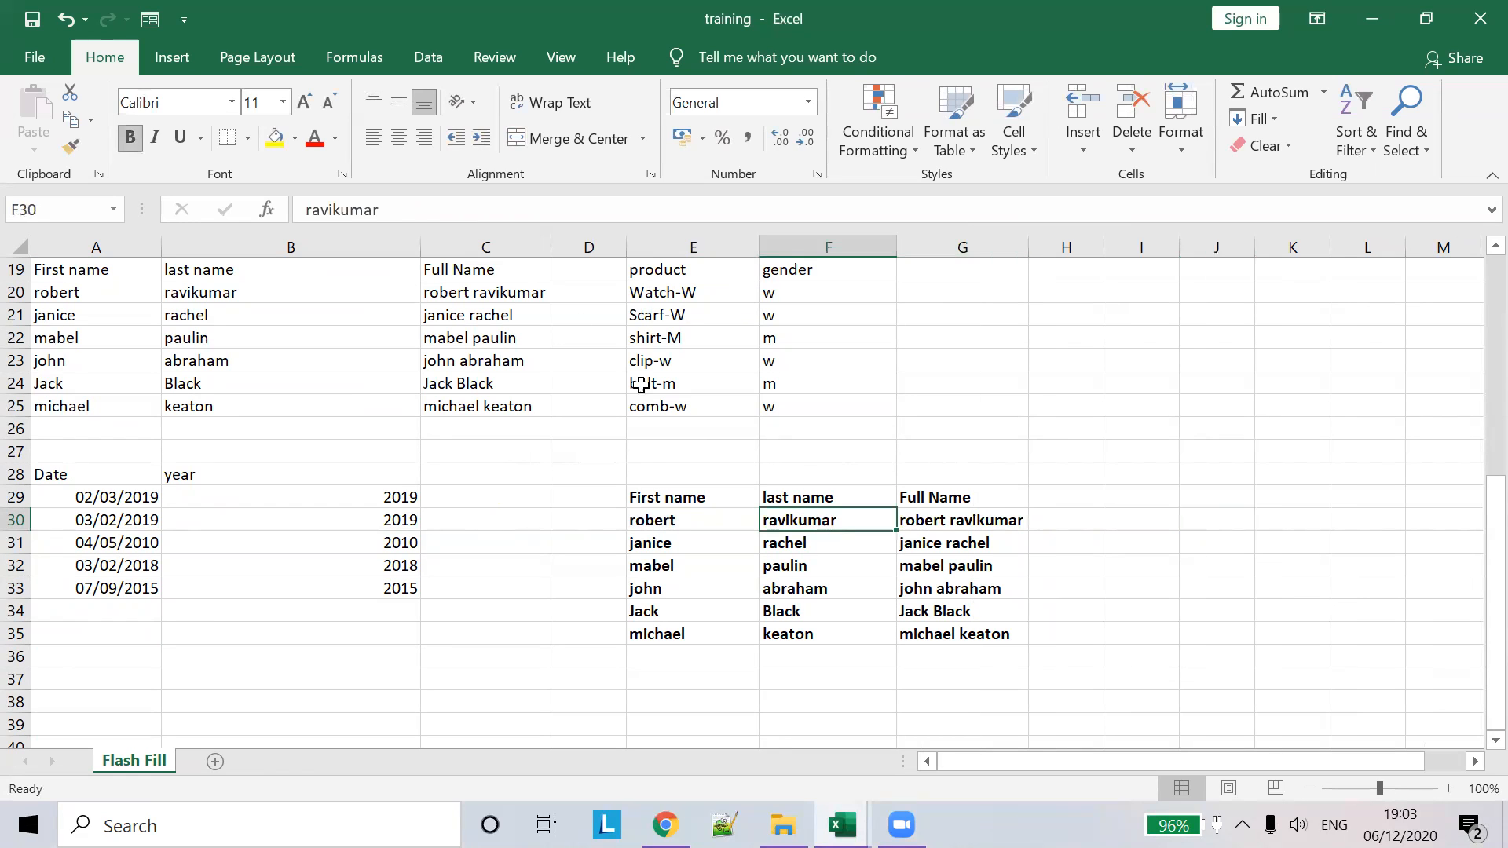
click(408, 211)
text(123)
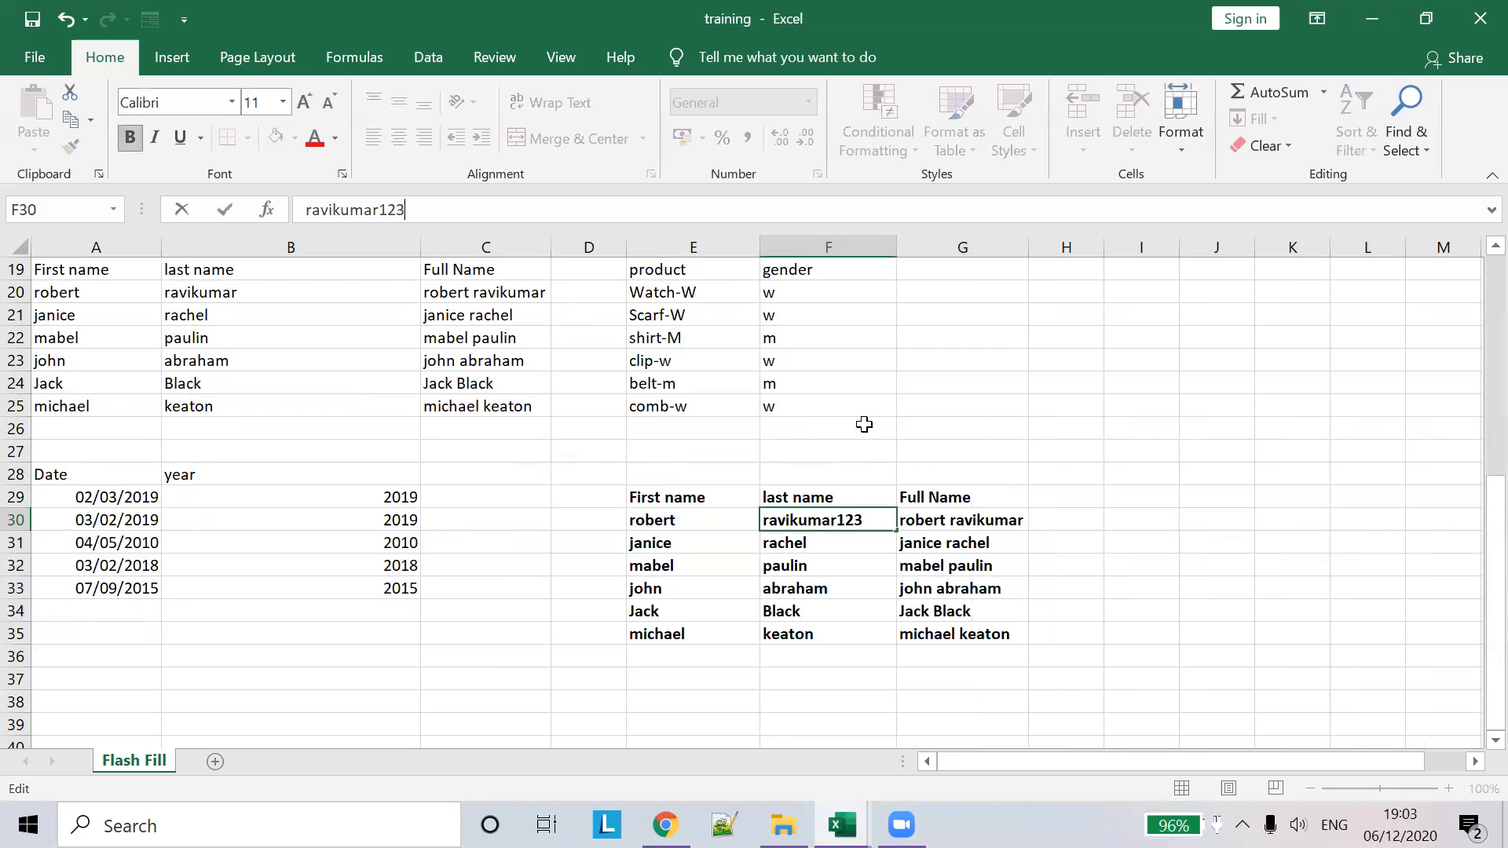
click(1019, 522)
double_click(1029, 247)
scroll(1032, 322, up, 3)
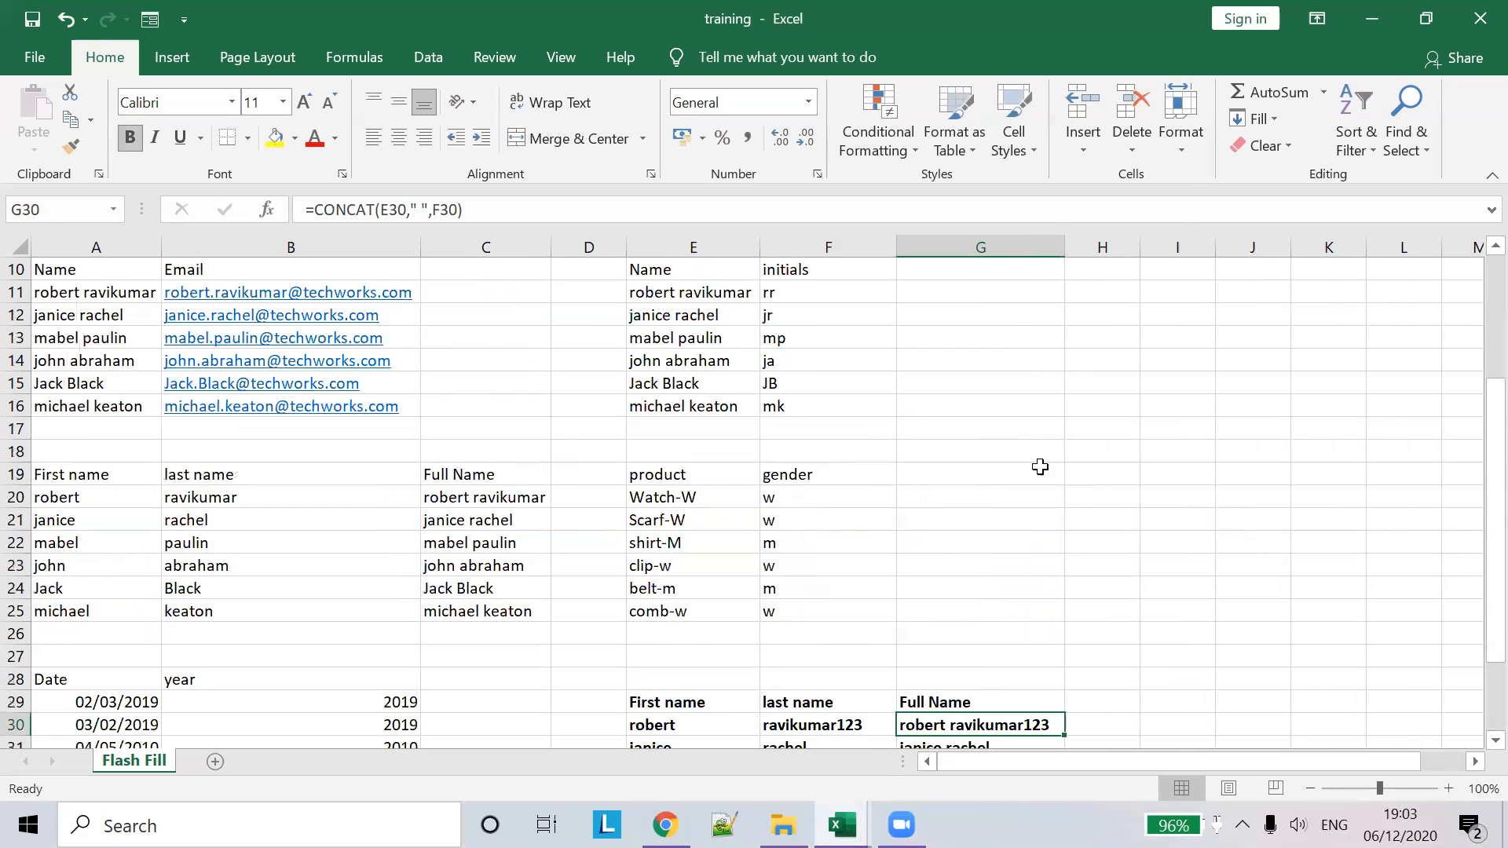
click(279, 497)
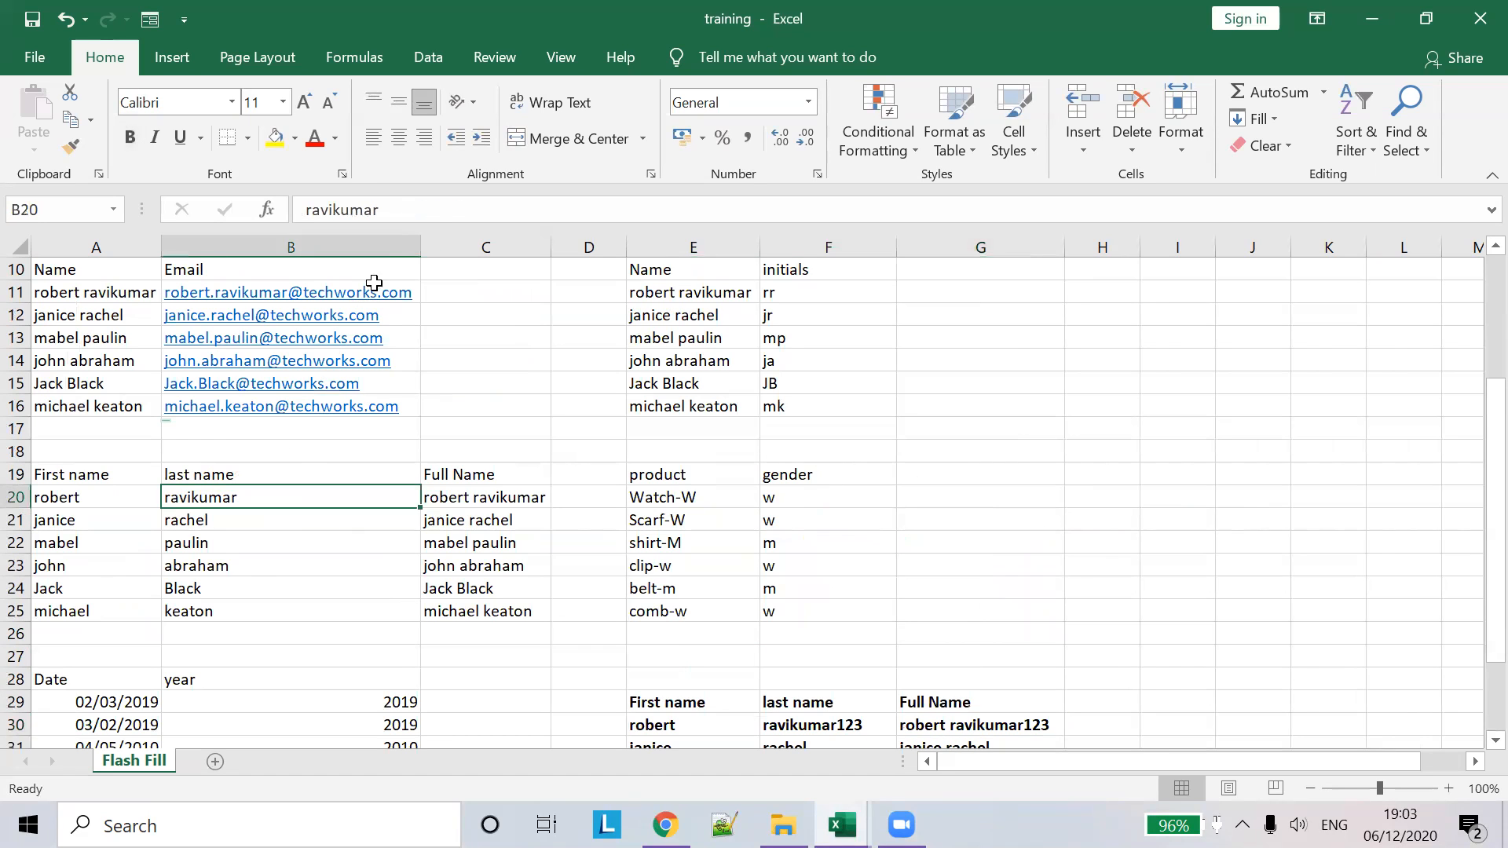
click(438, 205)
text(asdffsdf)
click(418, 509)
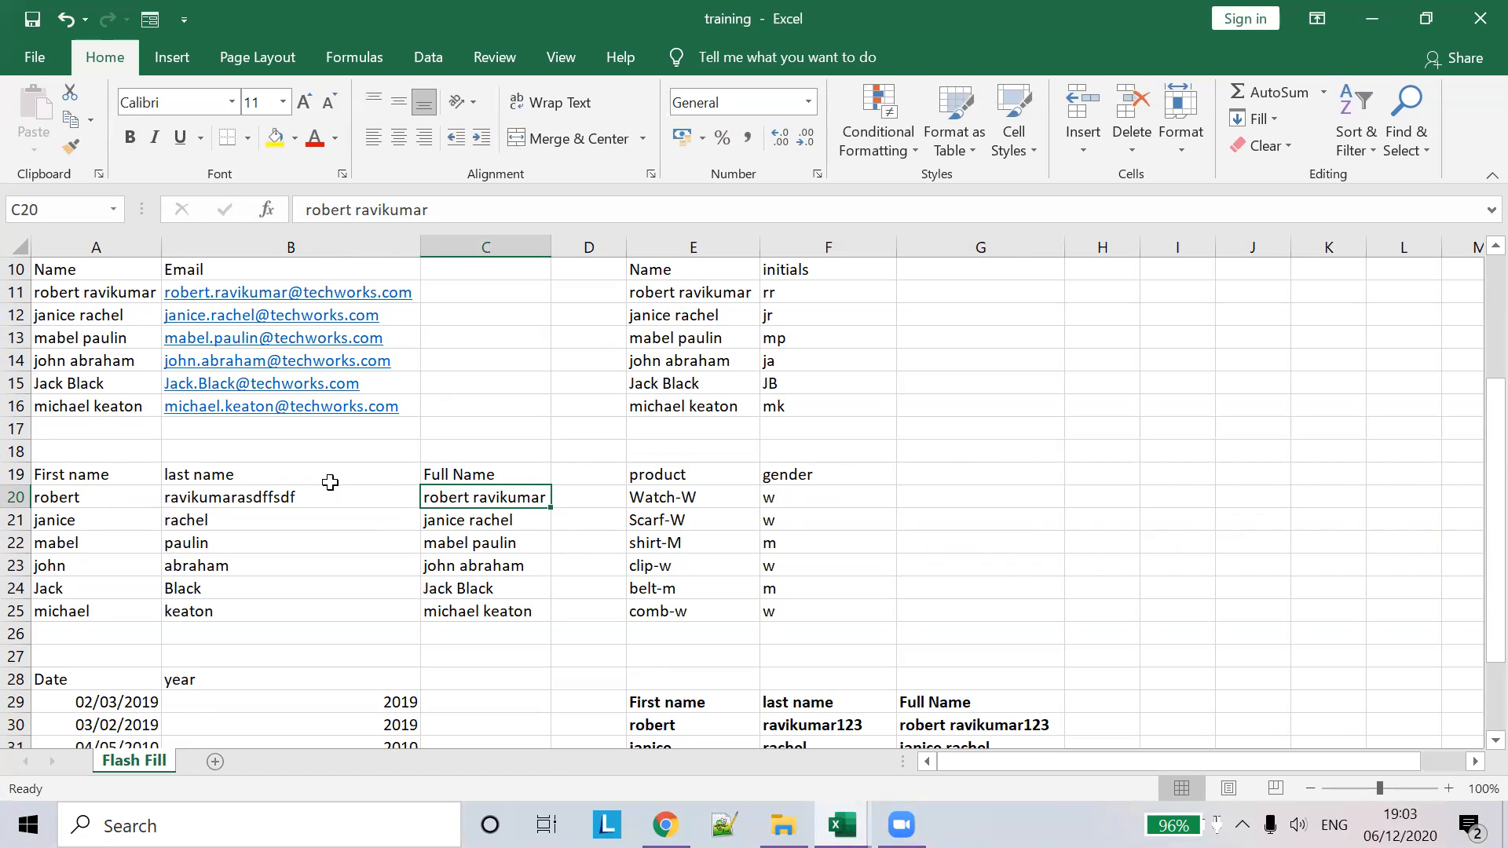
key(ctrl+z)
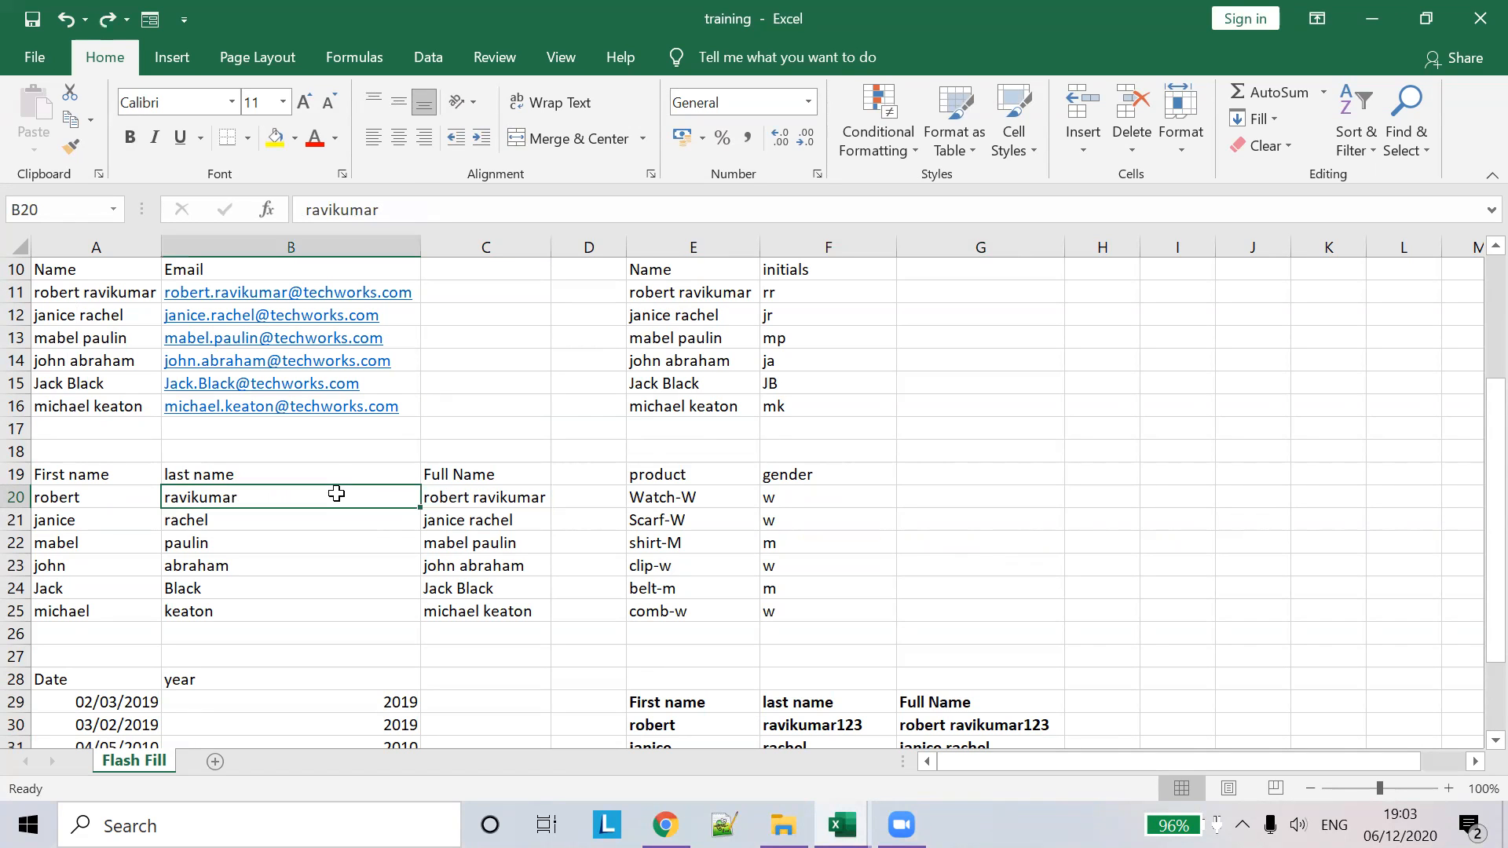
scroll(389, 477, up, 3)
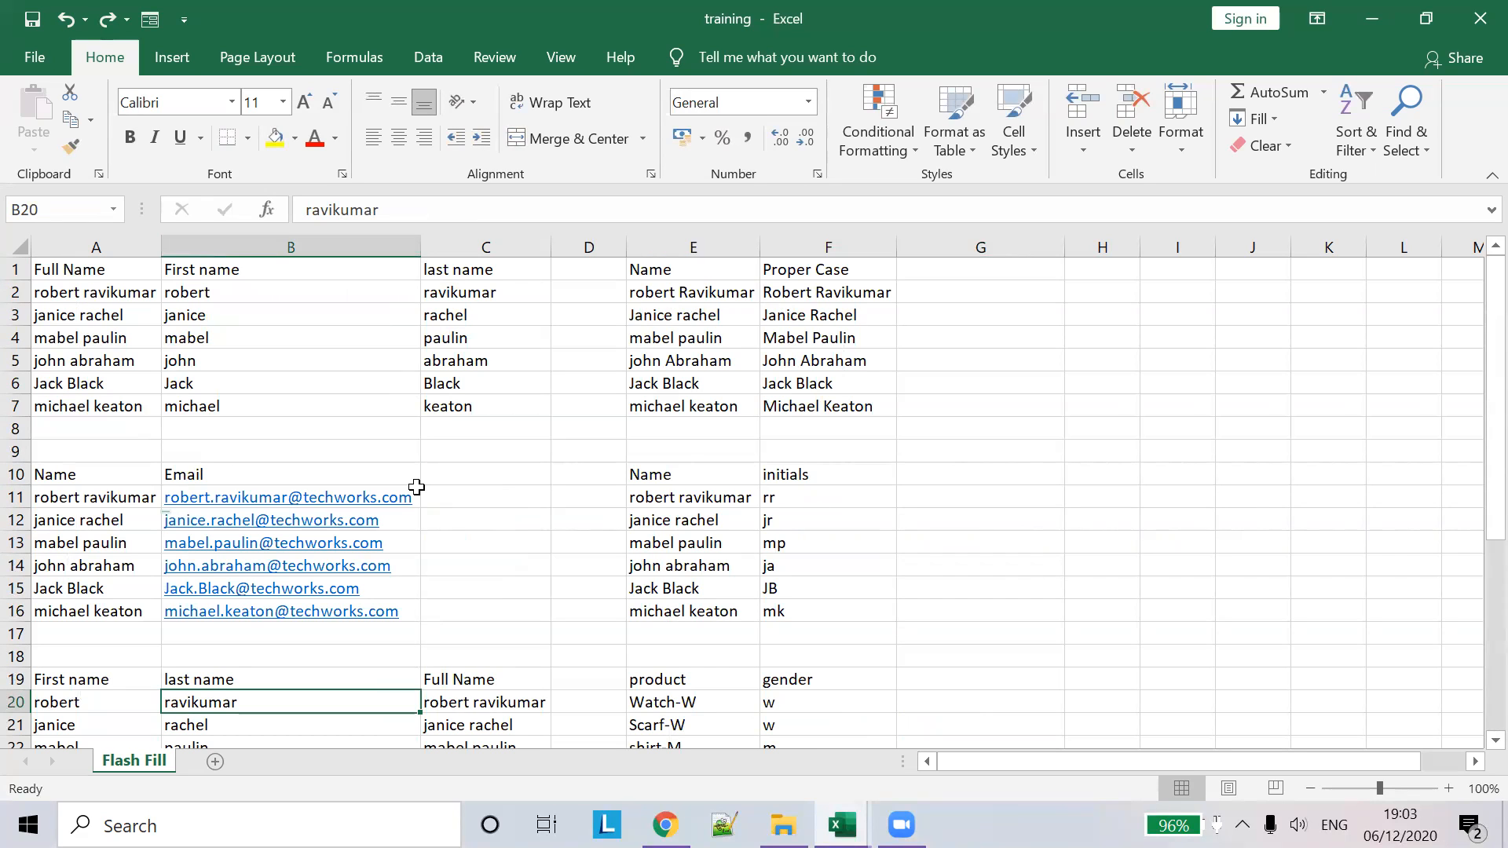
click(222, 361)
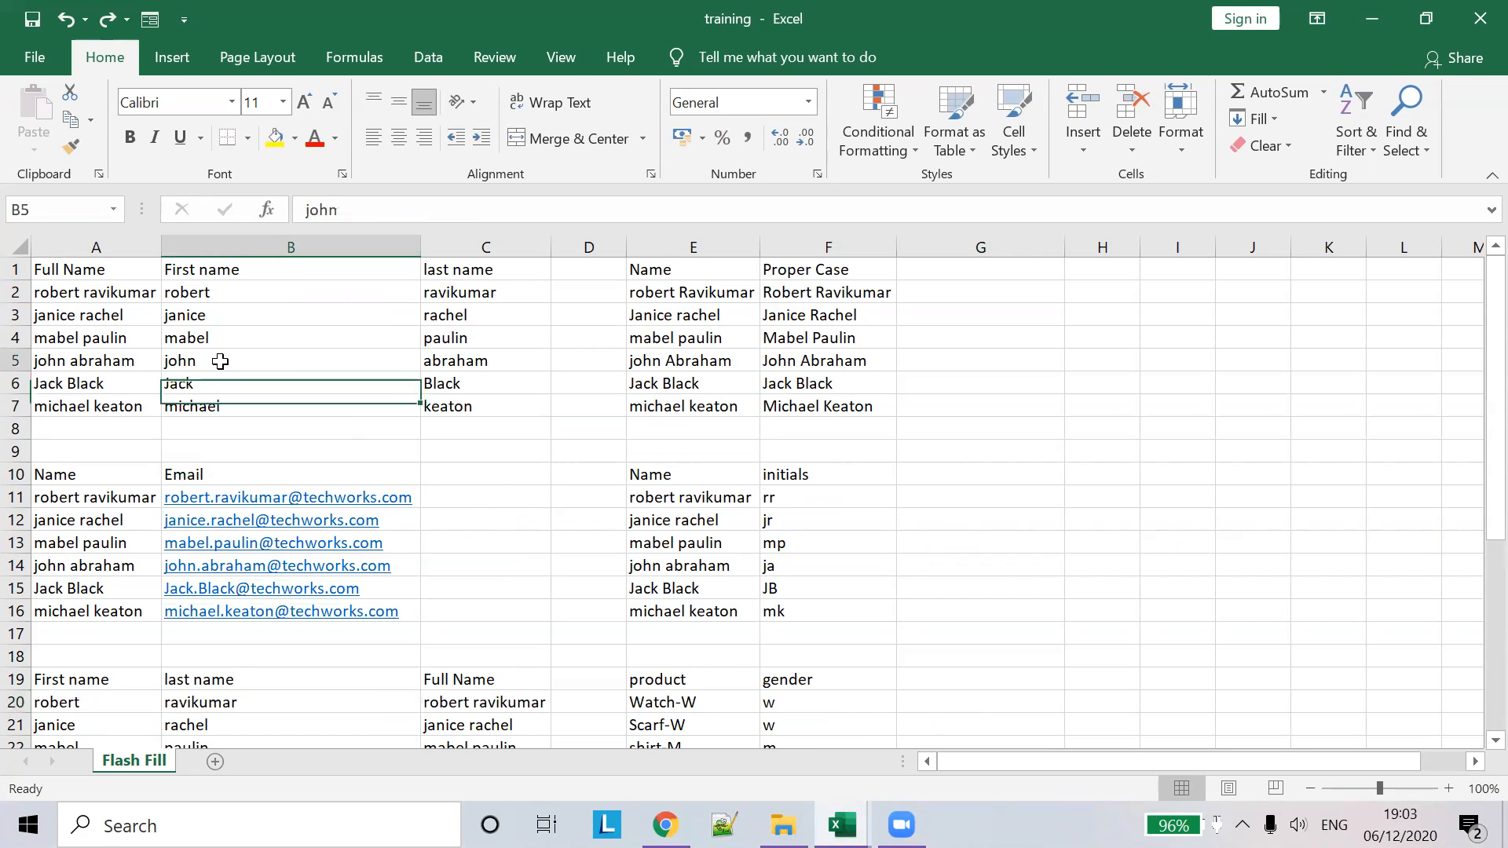
text(wer)
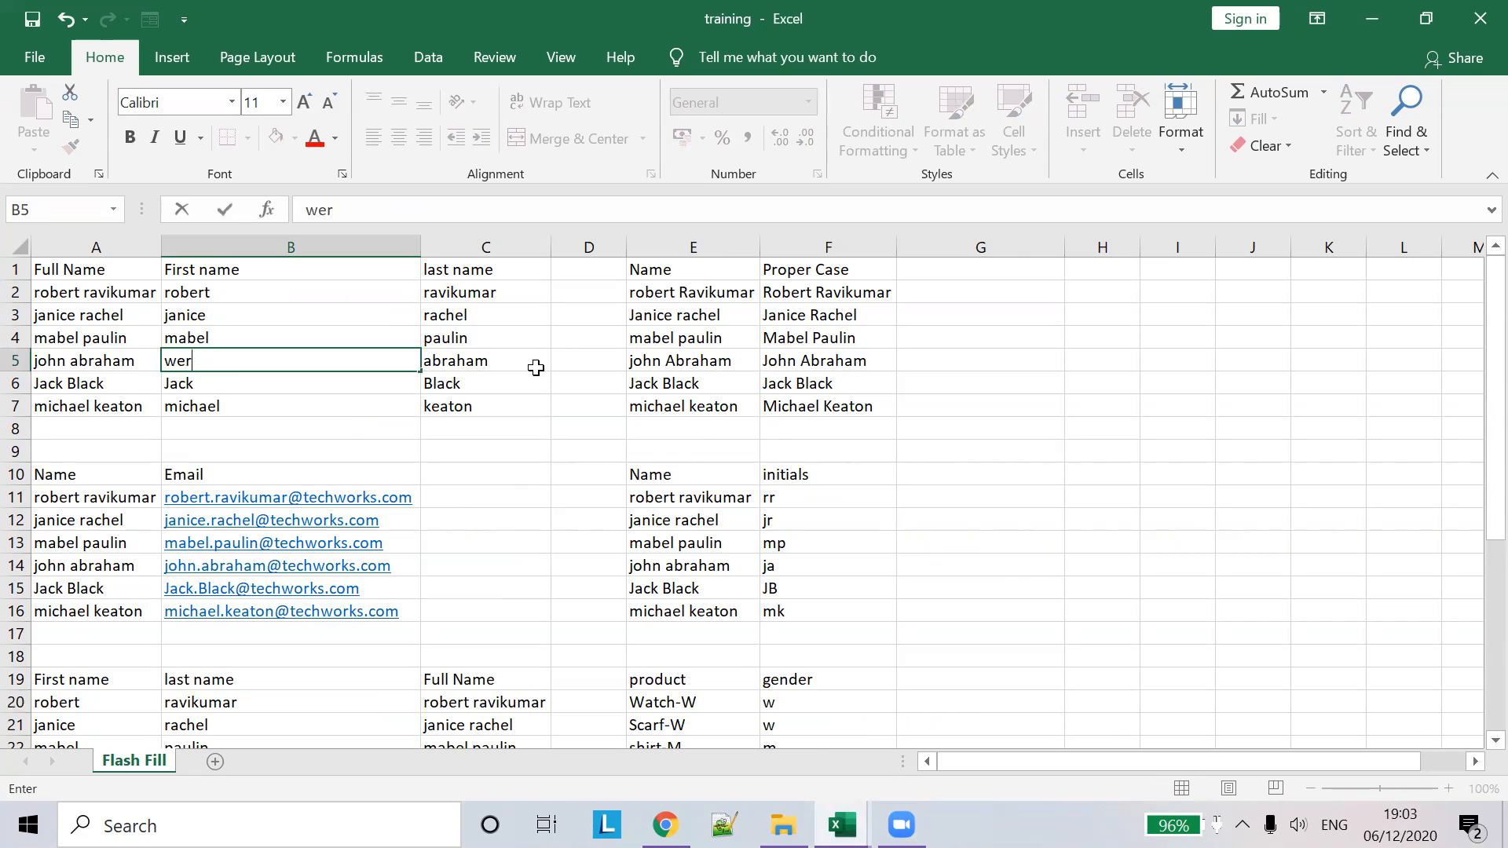
key(ctrl+z)
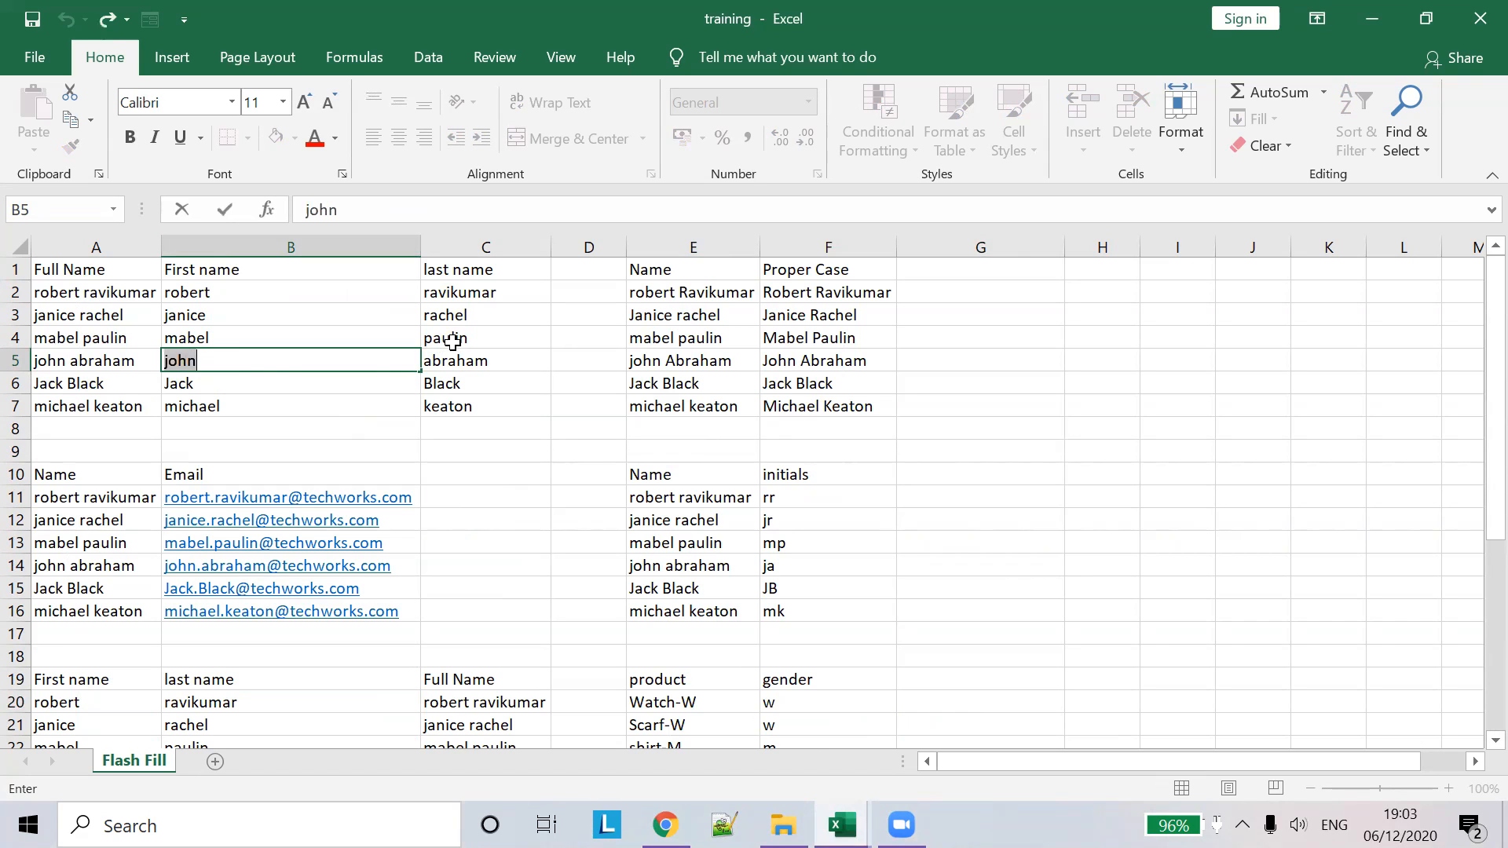
click(97, 367)
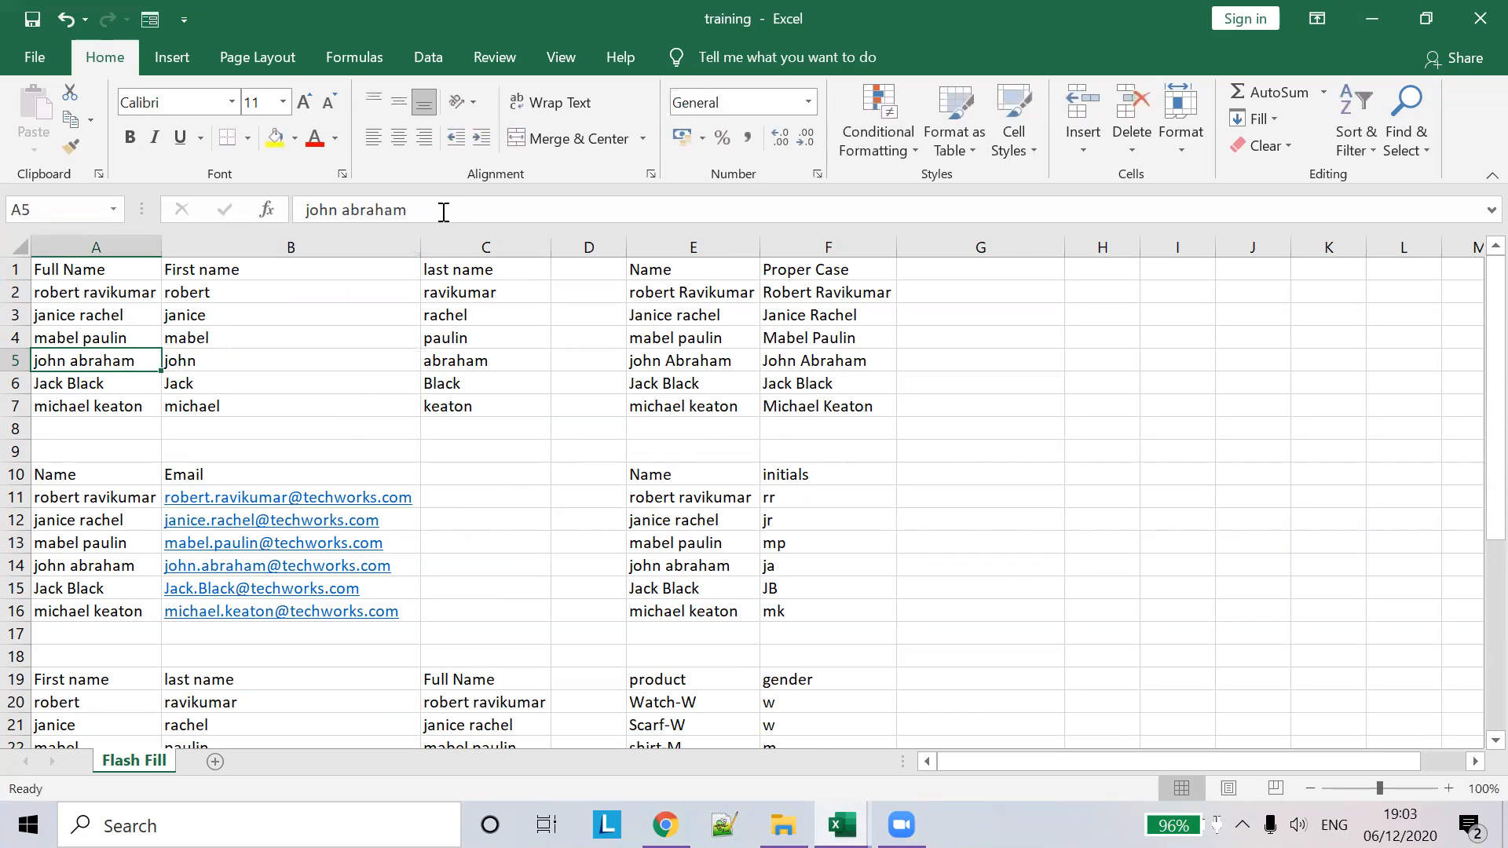
click(445, 209)
text(dfsdf)
key(ctrl+z)
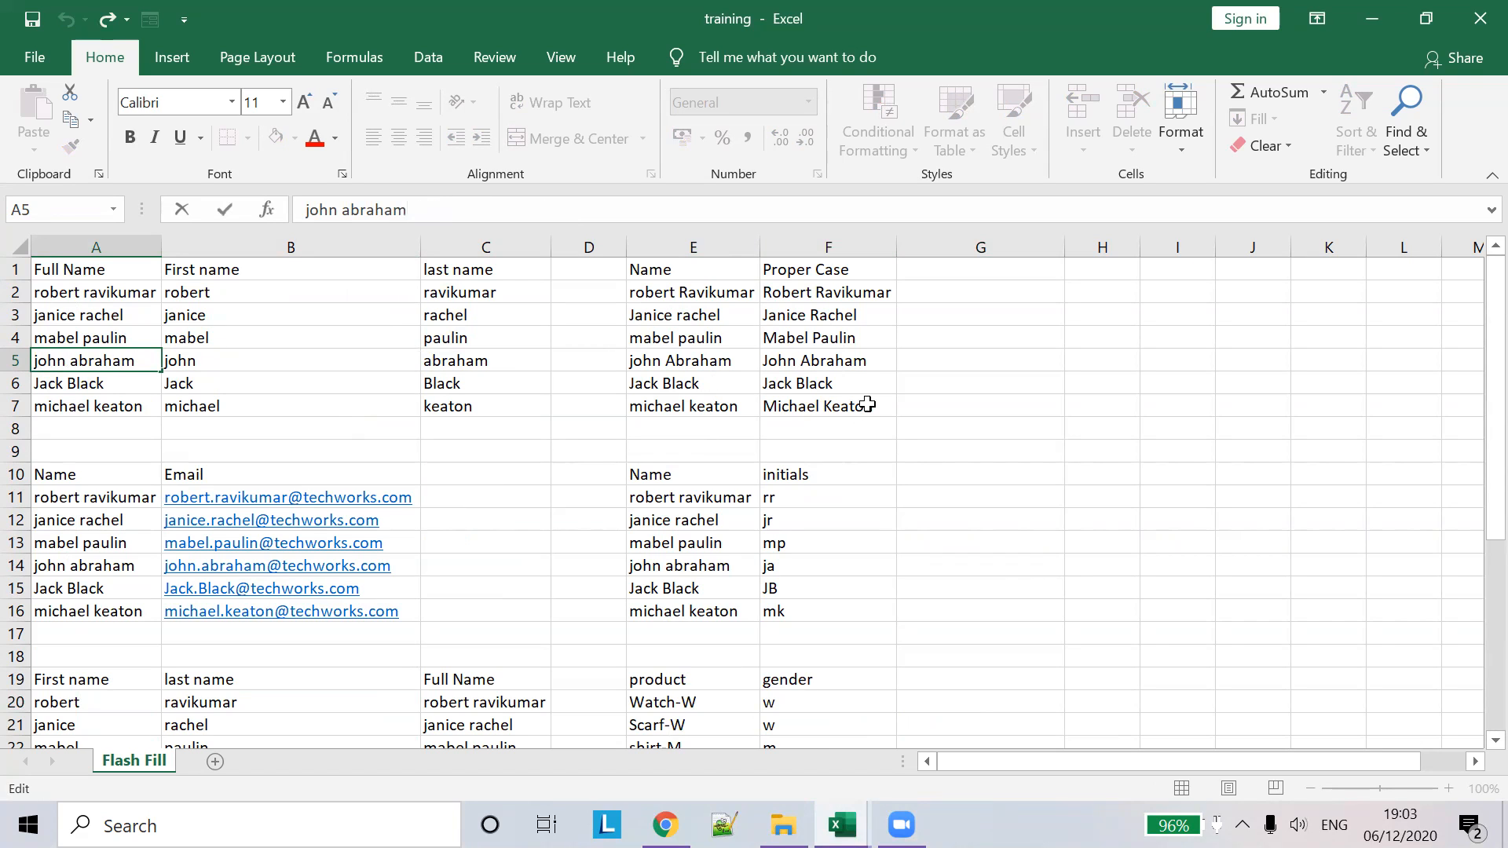
scroll(755, 523, down, 2)
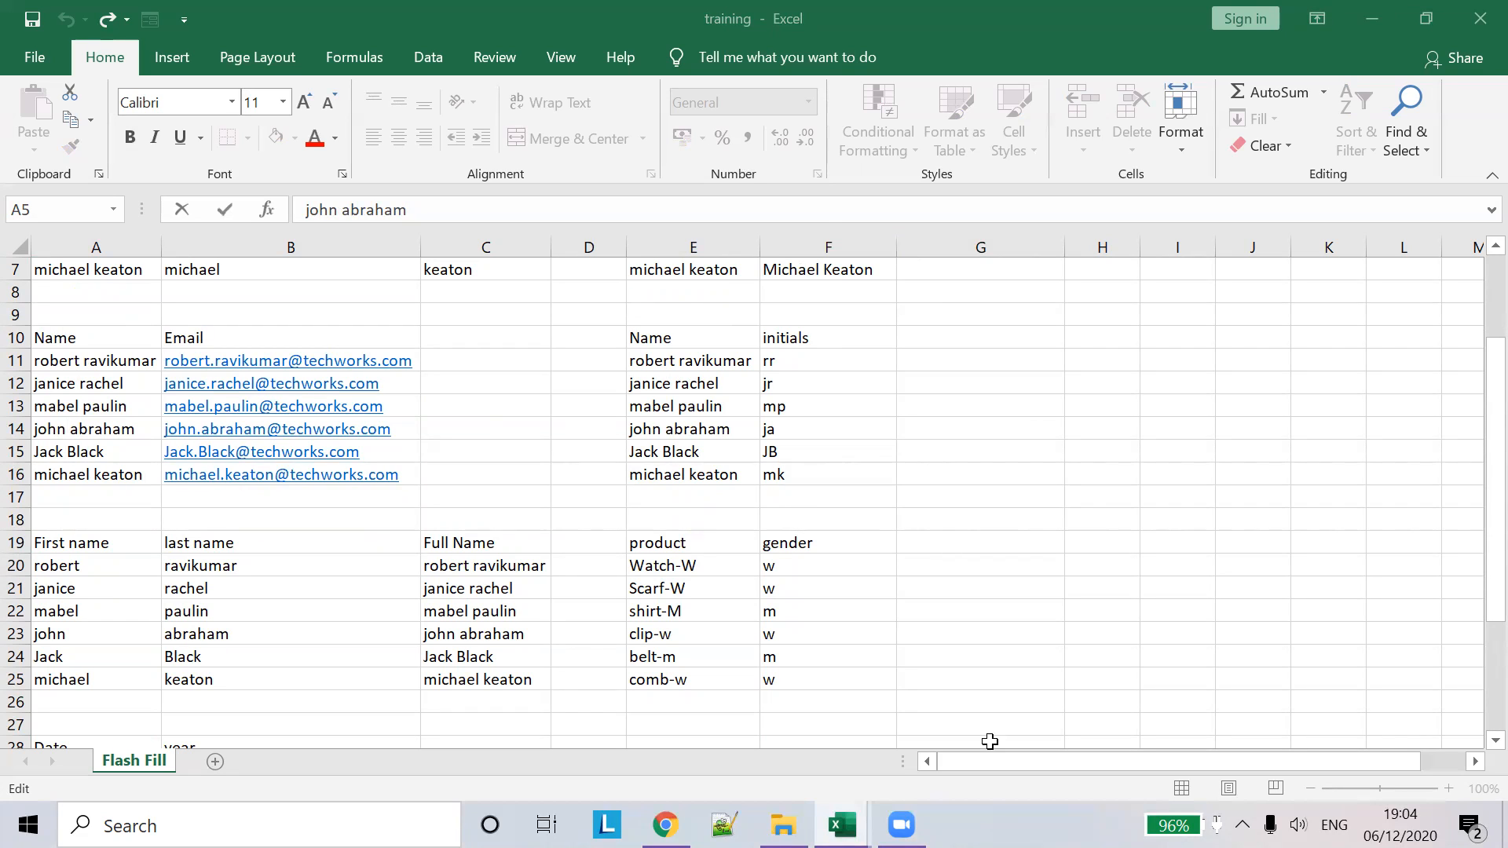
- View the practice workbook's Dget sheet, then return to the training workbook
mouse_move(841, 824)
click(746, 742)
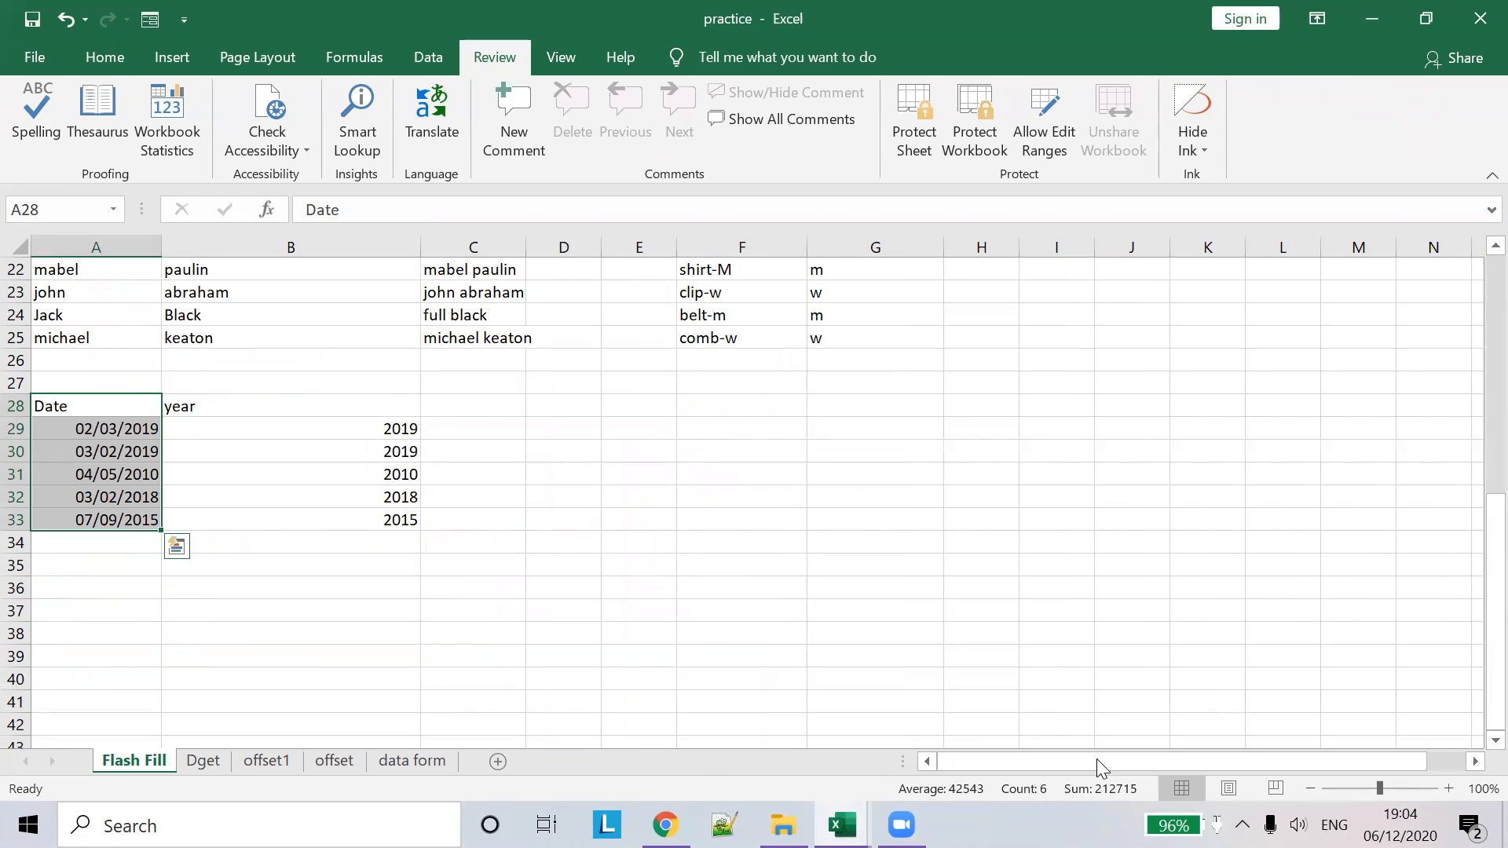
click(204, 760)
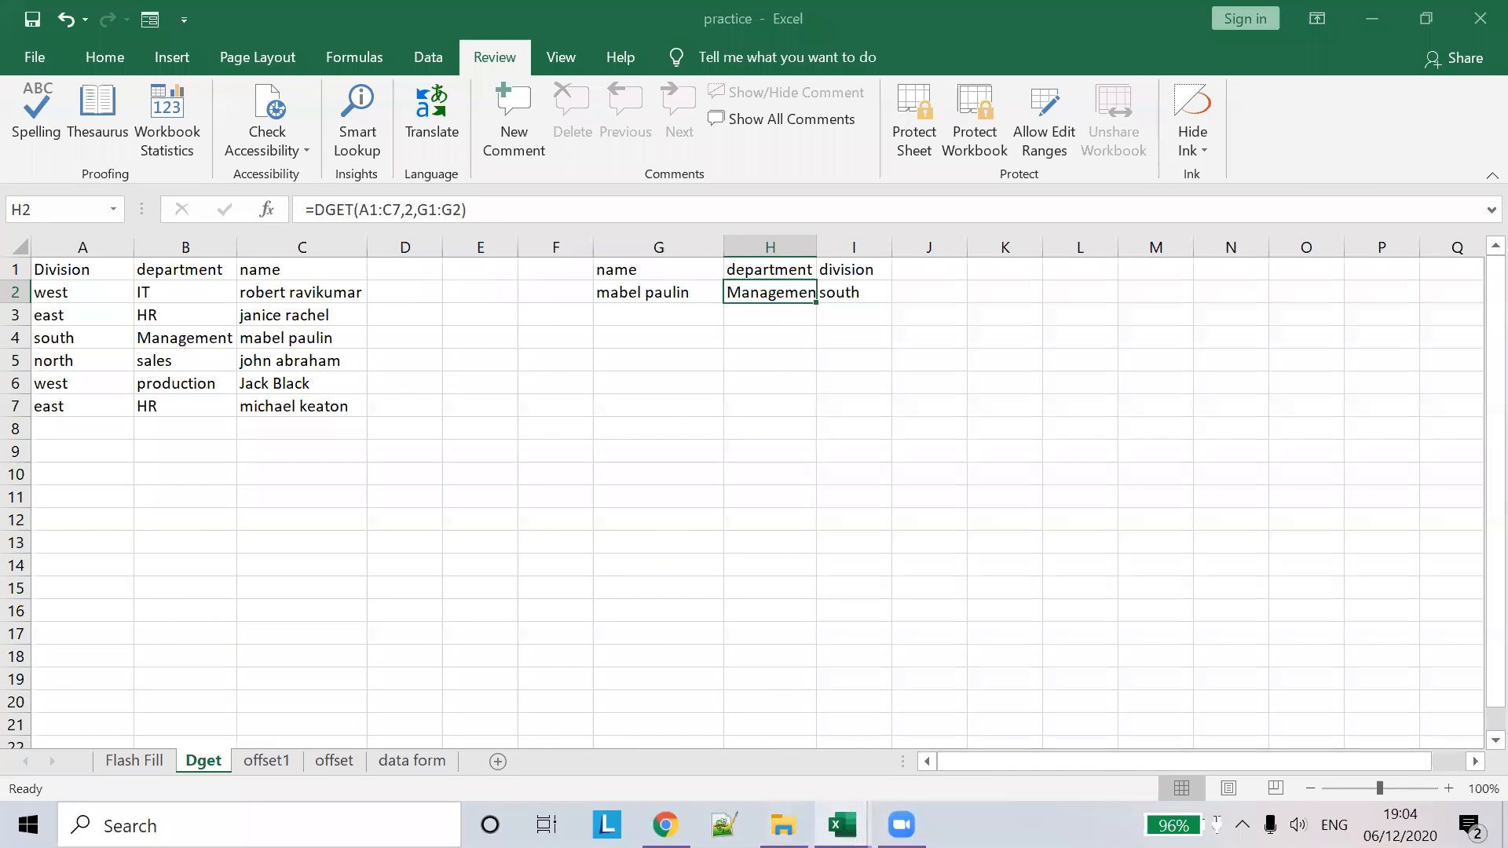
mouse_move(841, 824)
click(966, 707)
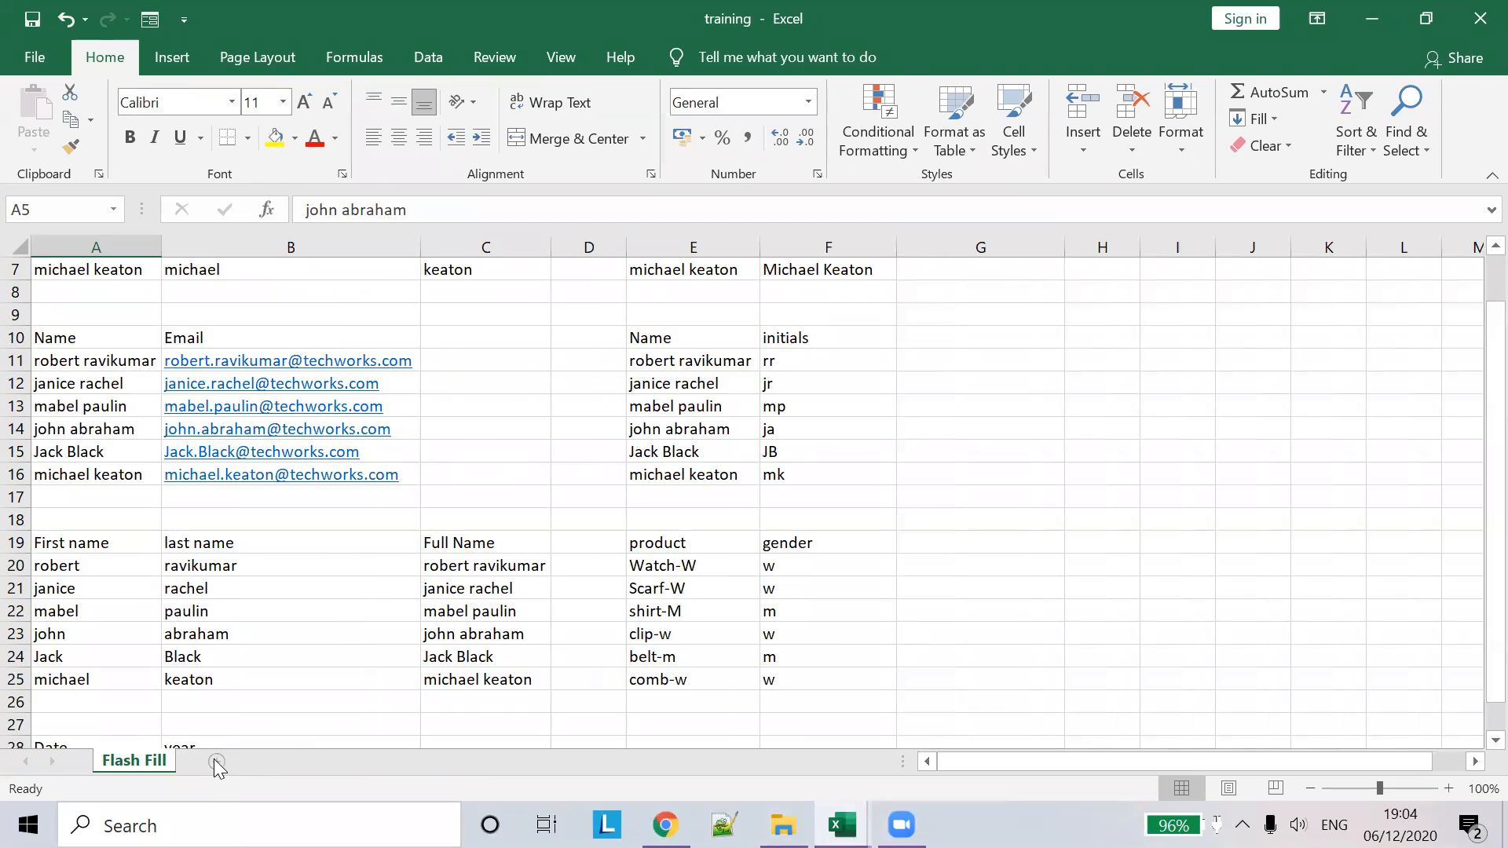
- Add a new blank worksheet named Dget to the training workbook
click(215, 761)
double_click(209, 760)
text(Dget)
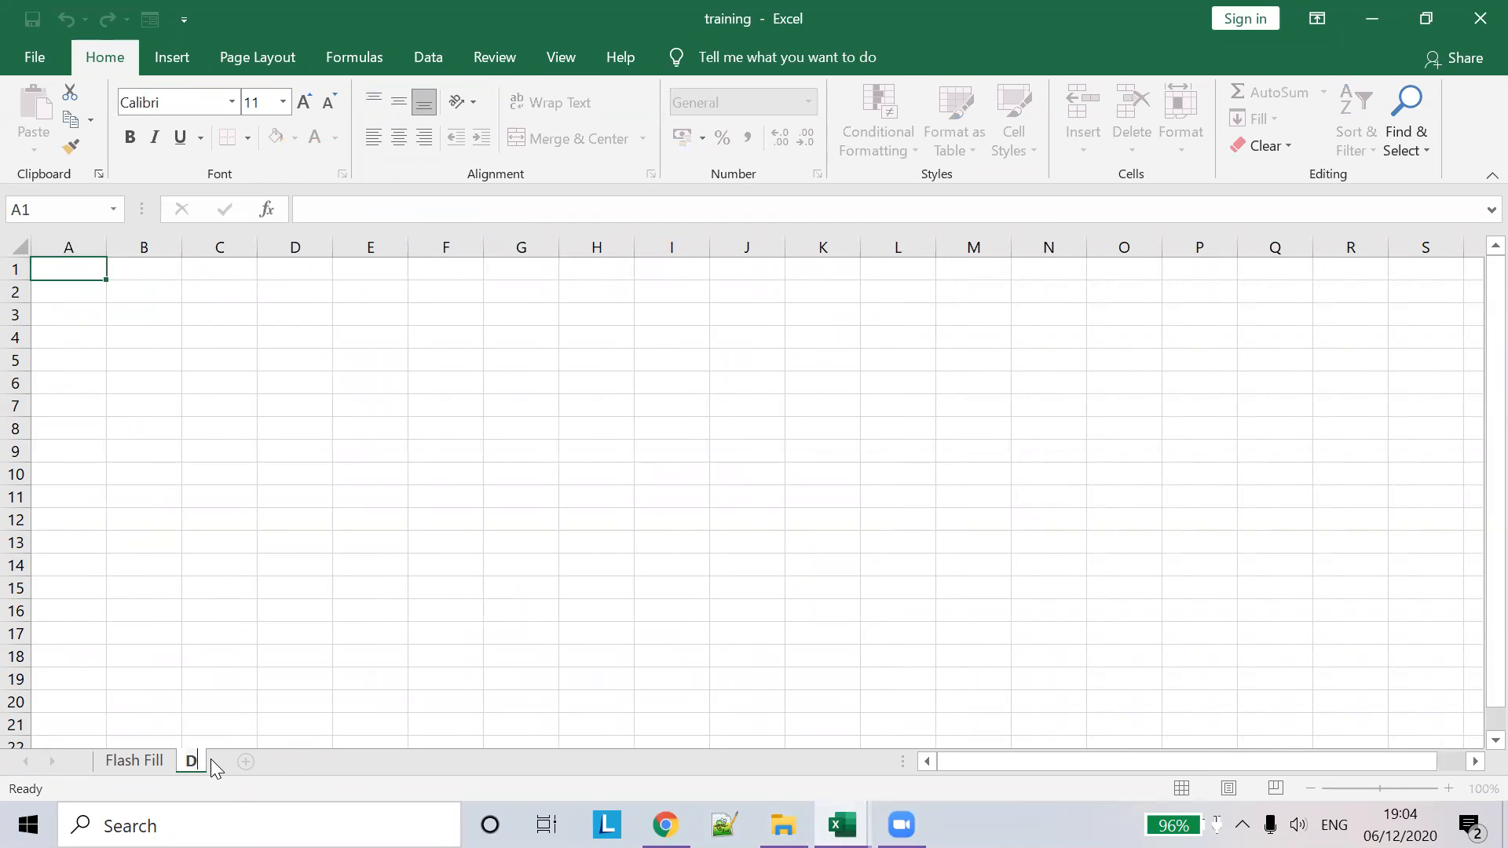
key(Return)
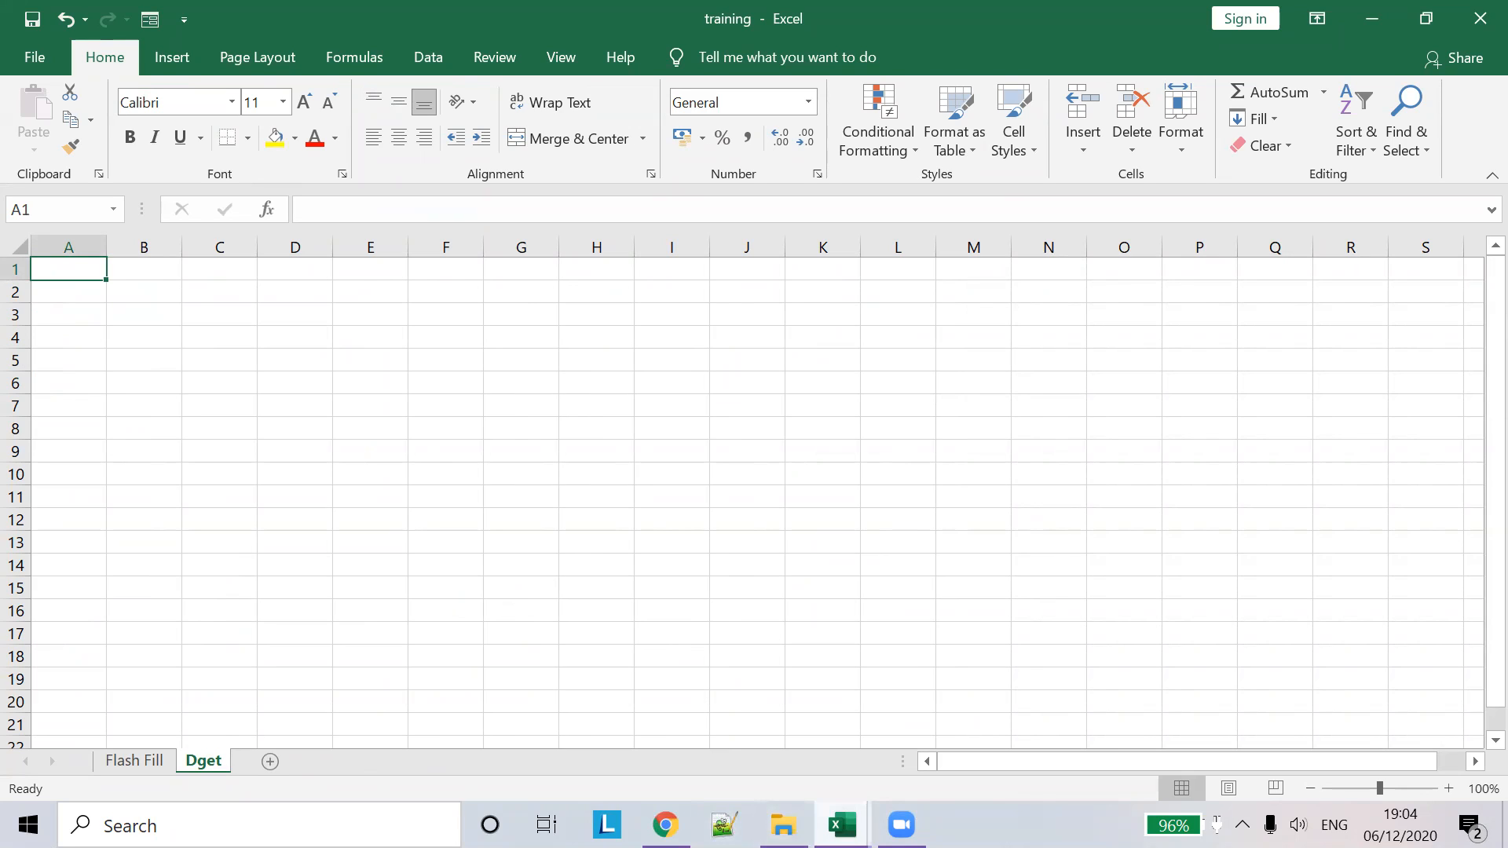
- Switch between the workbooks, ending with the practice workbook's Dget sheet in front
mouse_move(842, 824)
click(724, 738)
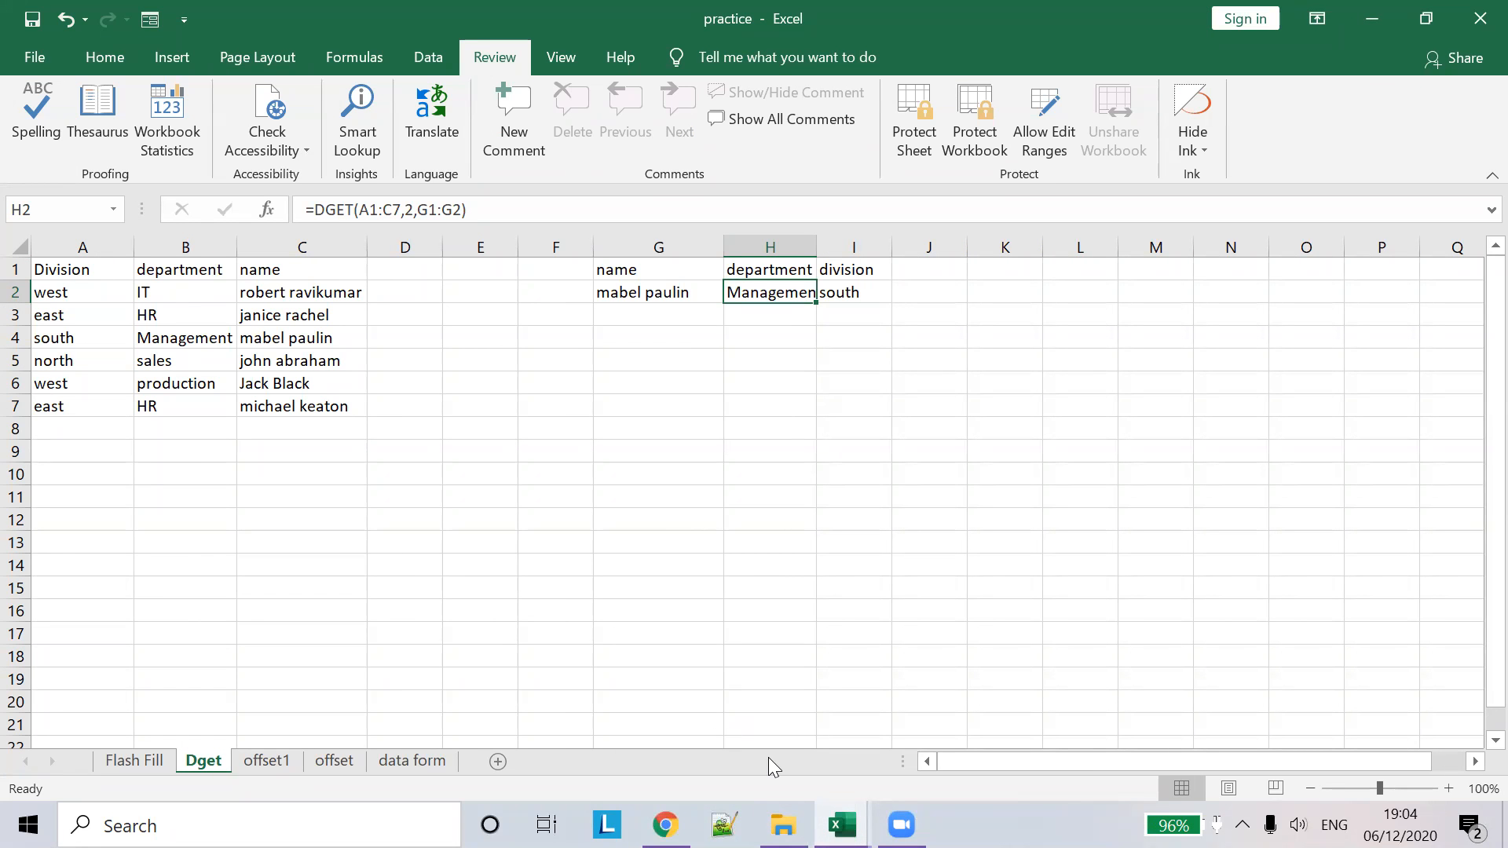
mouse_move(842, 825)
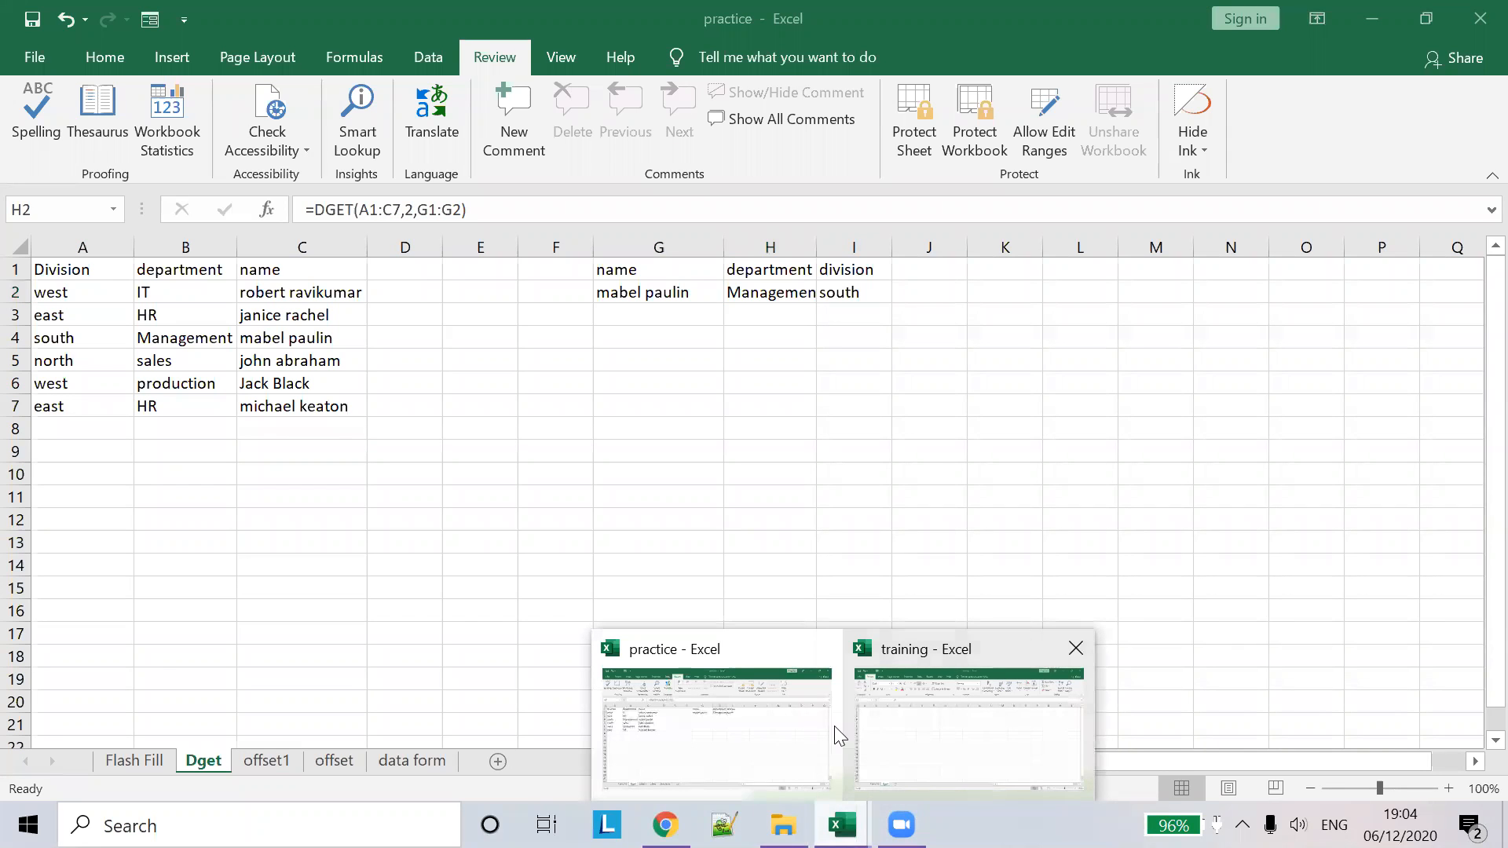
click(724, 736)
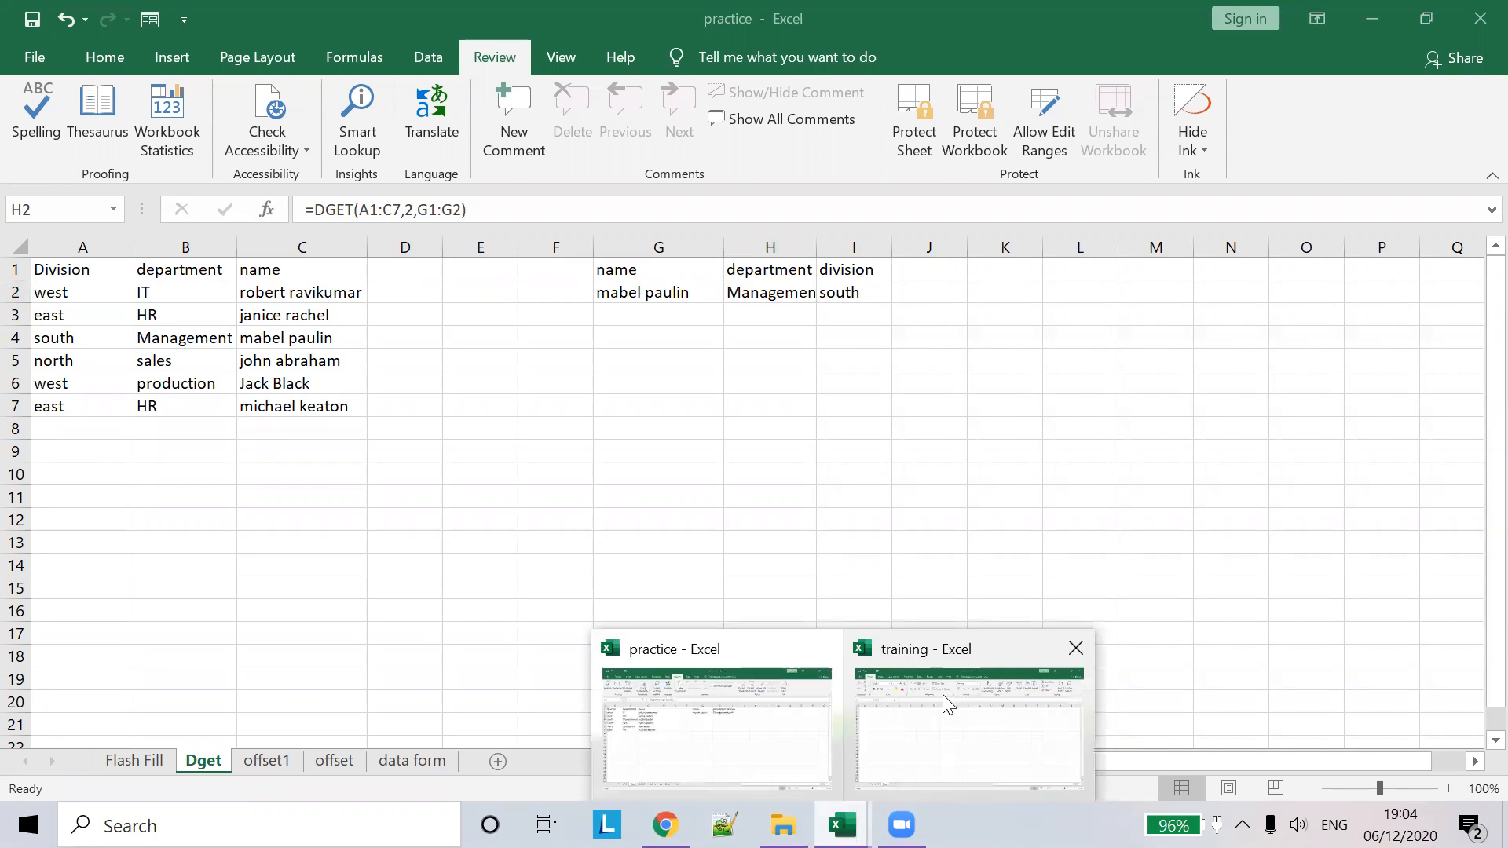
click(942, 694)
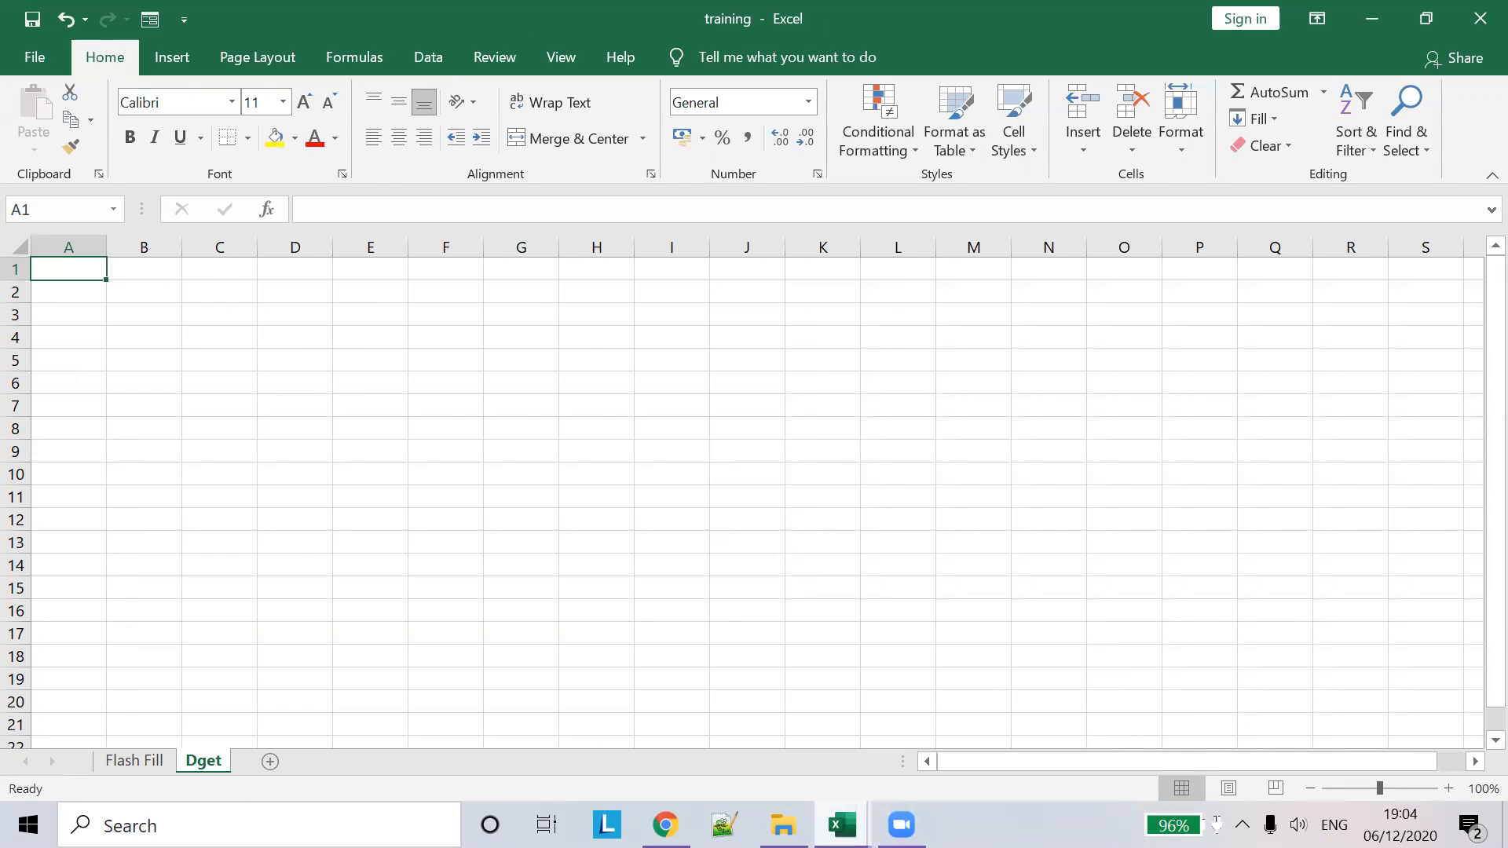
click(940, 717)
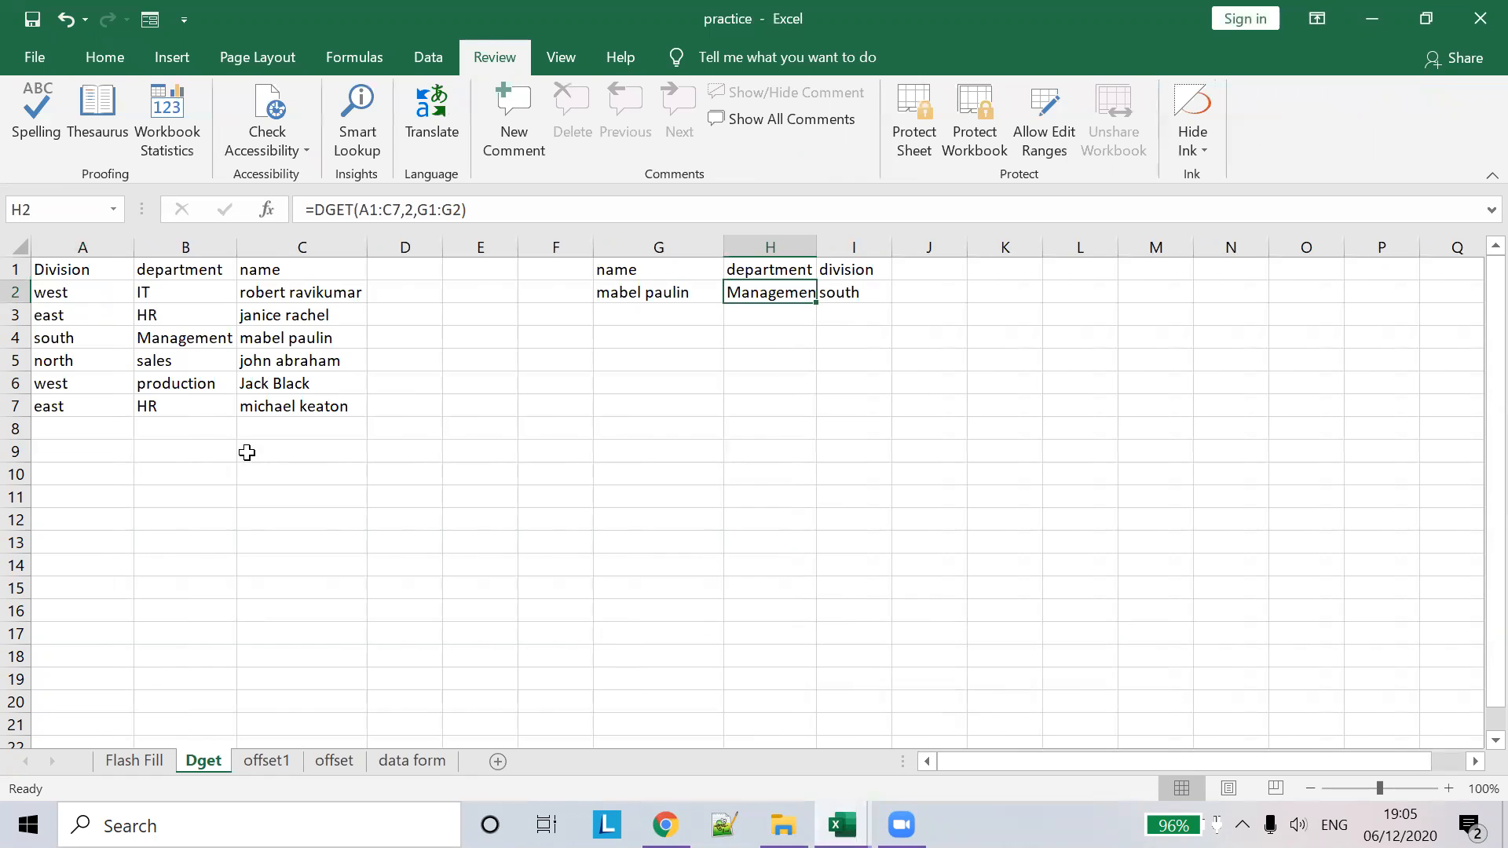
- Paste practice's A1:C7 Division/department/name table into training's Dget sheet and autofit columns C and B
drag(39, 270, 305, 394)
key(ctrl+c)
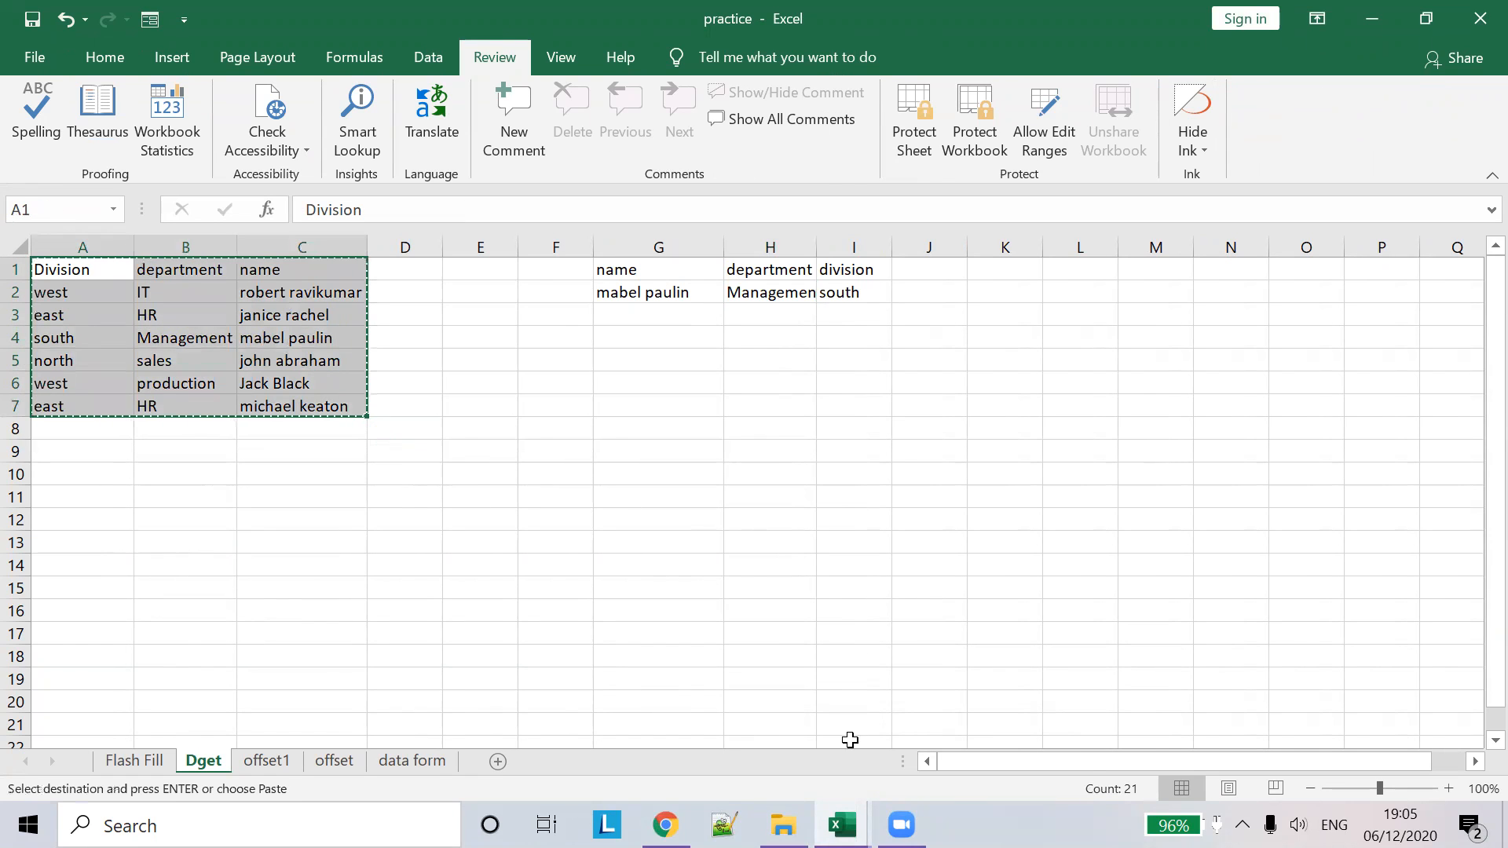
mouse_move(842, 825)
click(956, 733)
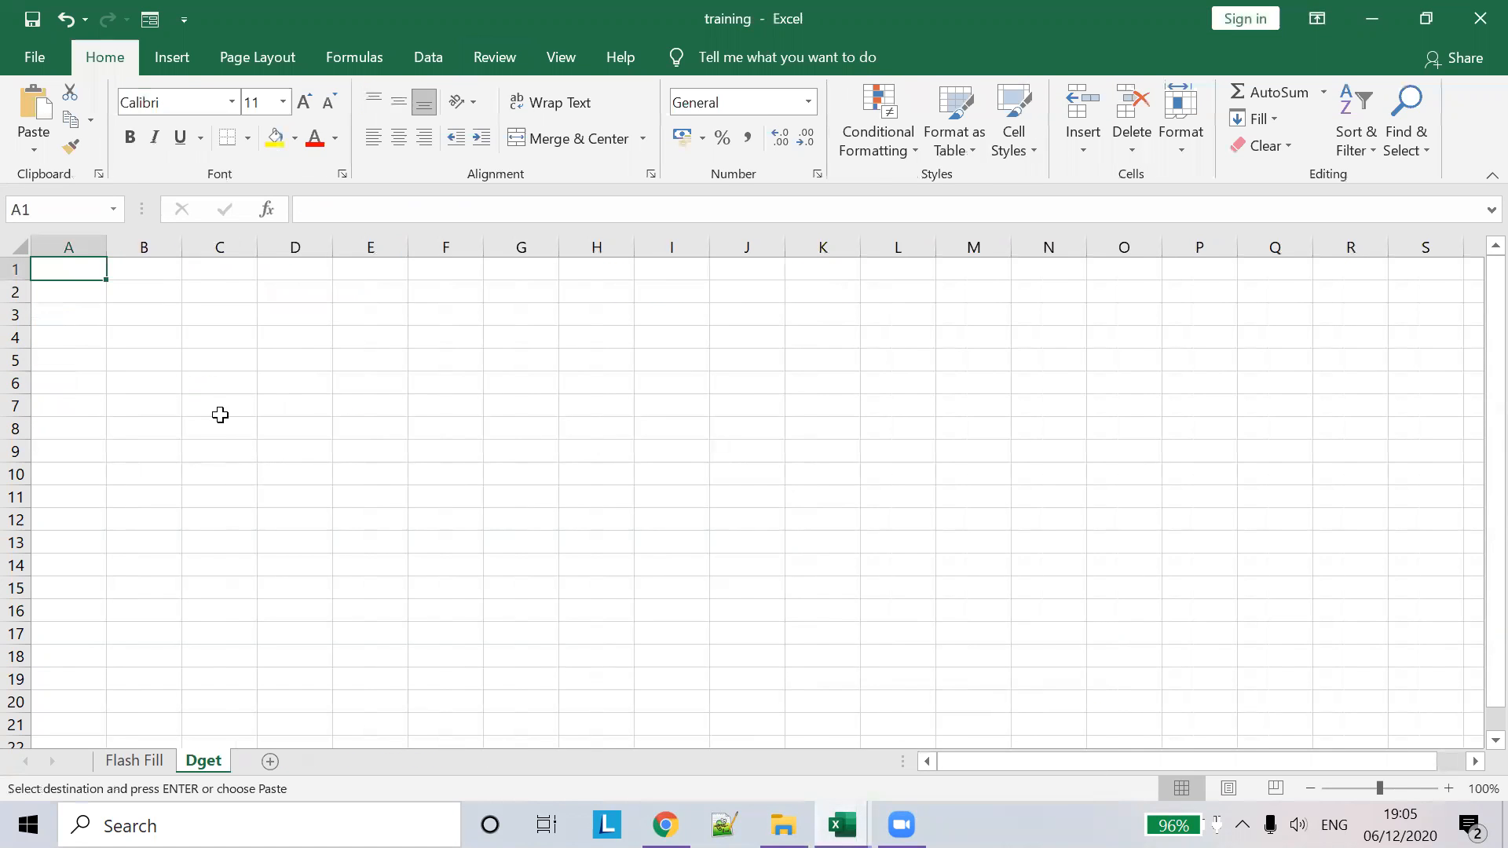
key(ctrl+v)
double_click(257, 246)
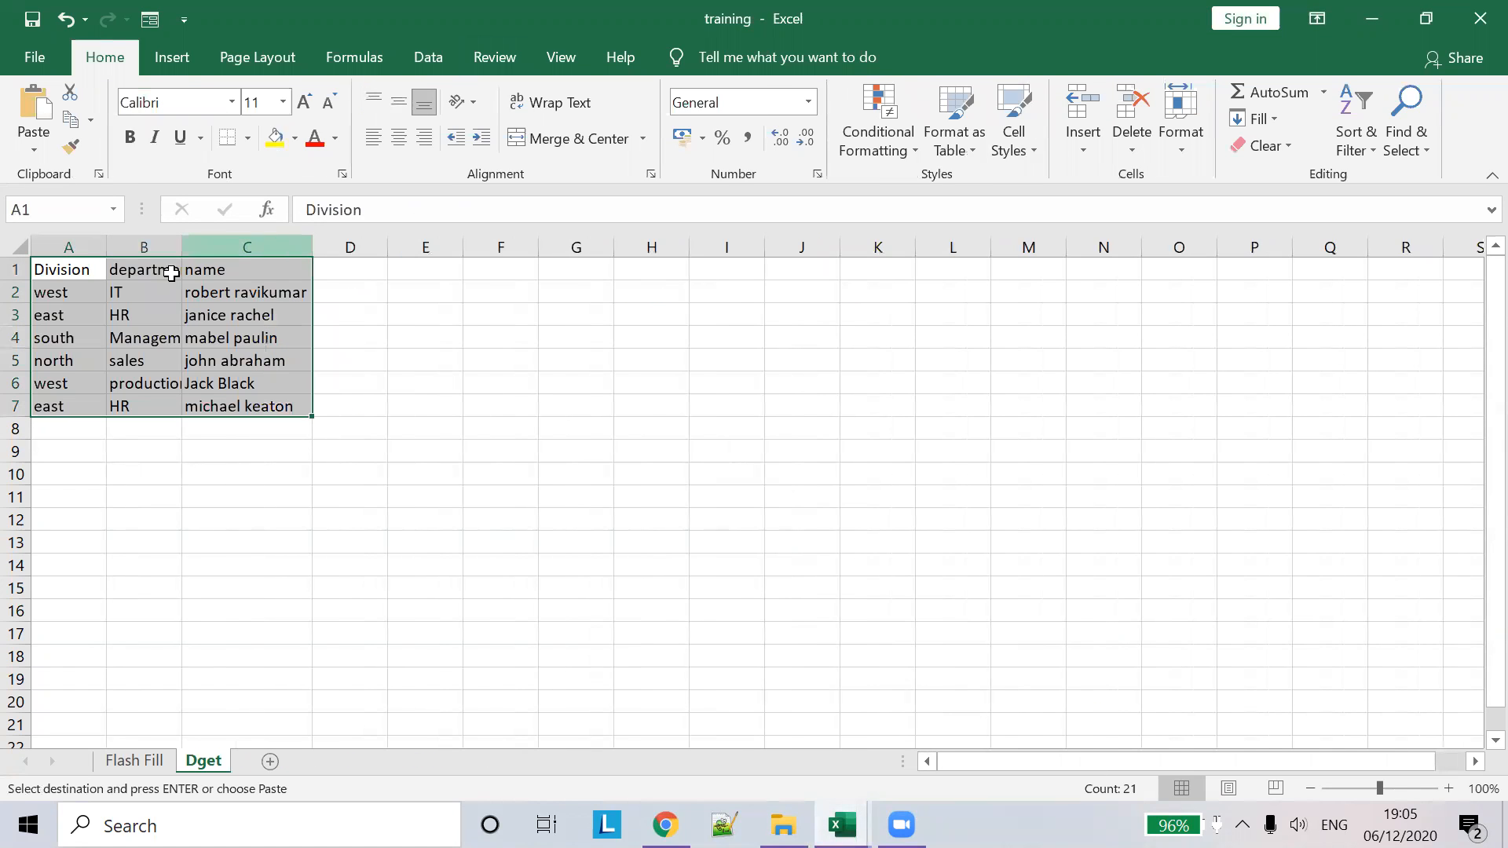
double_click(189, 246)
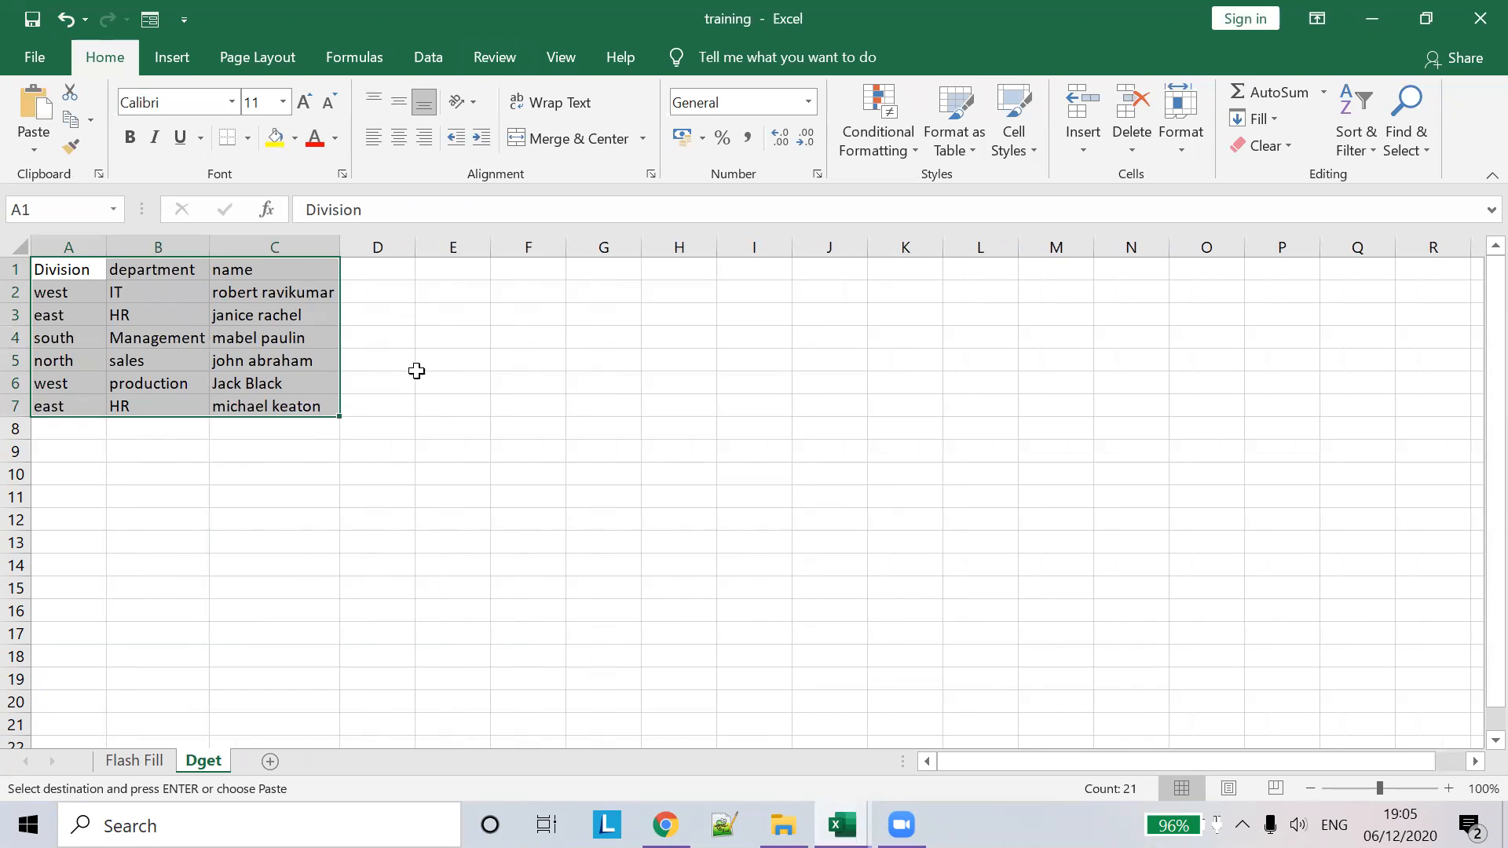
click(118, 291)
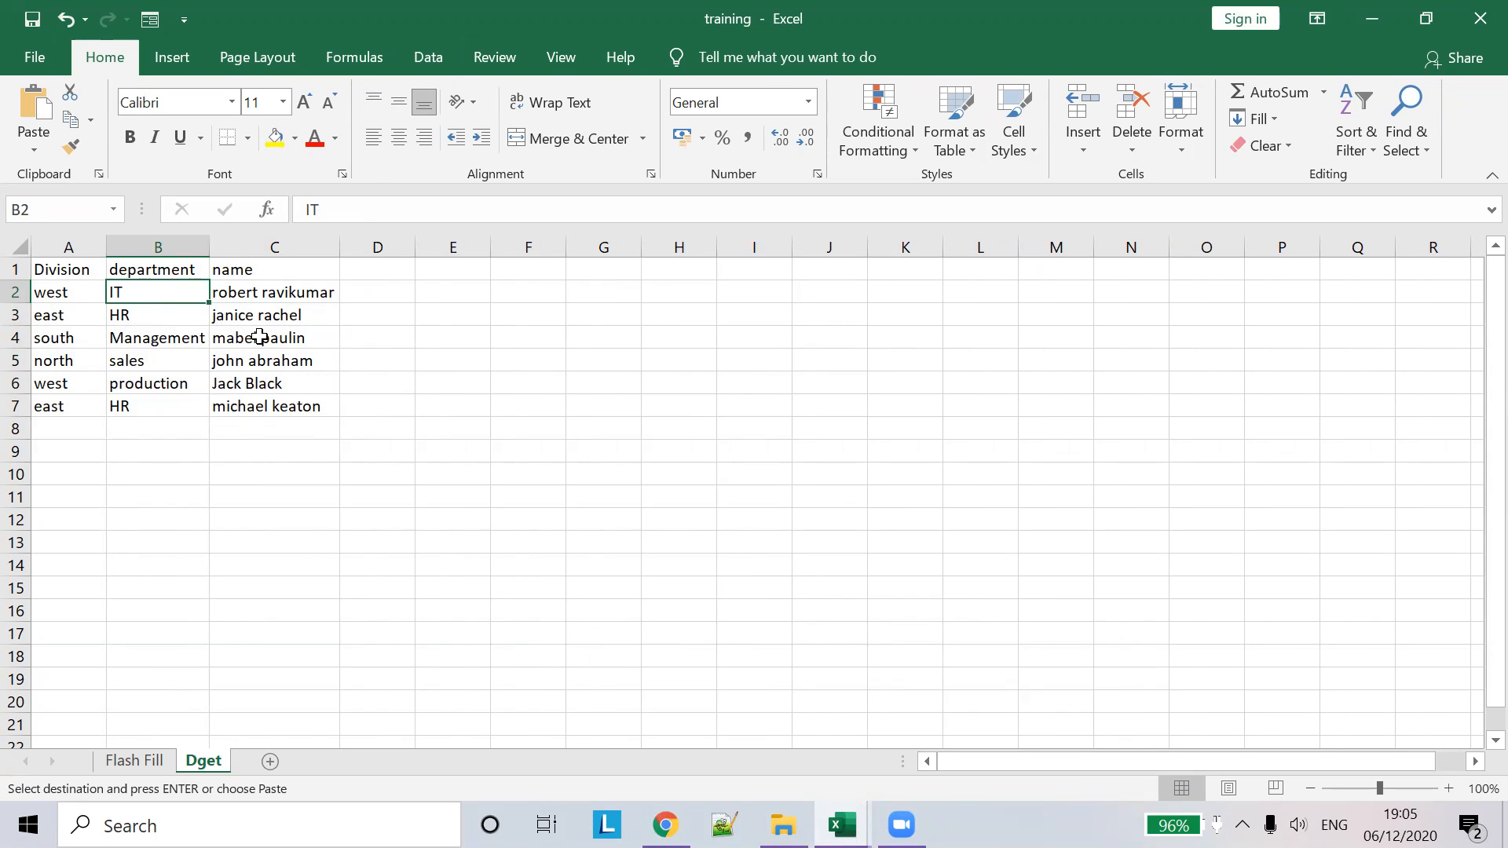
click(263, 363)
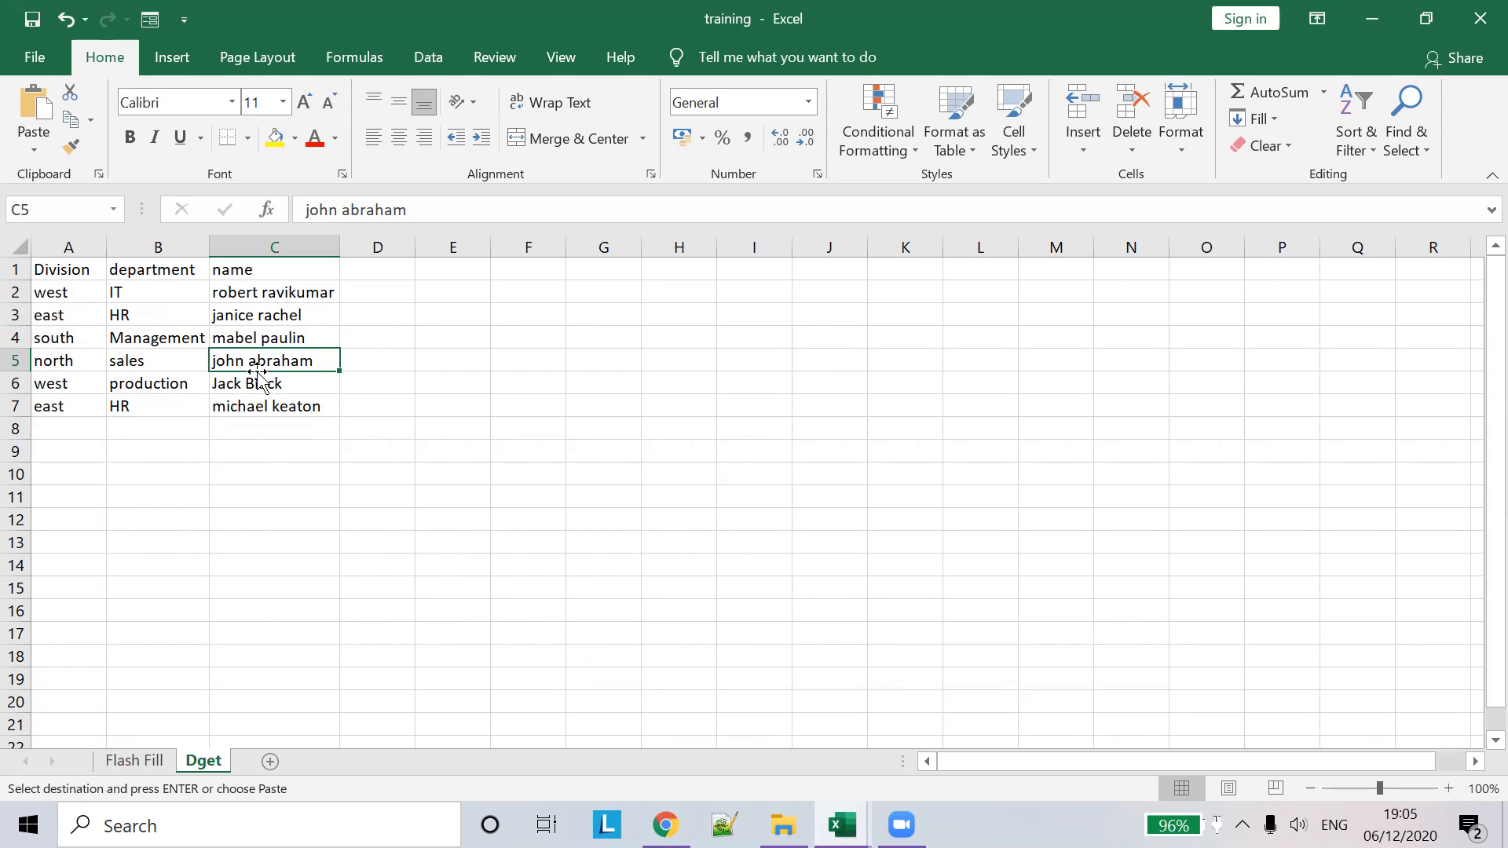
- In H2, start =DGET( with A1:C7 as the database, followed by a comma
click(684, 293)
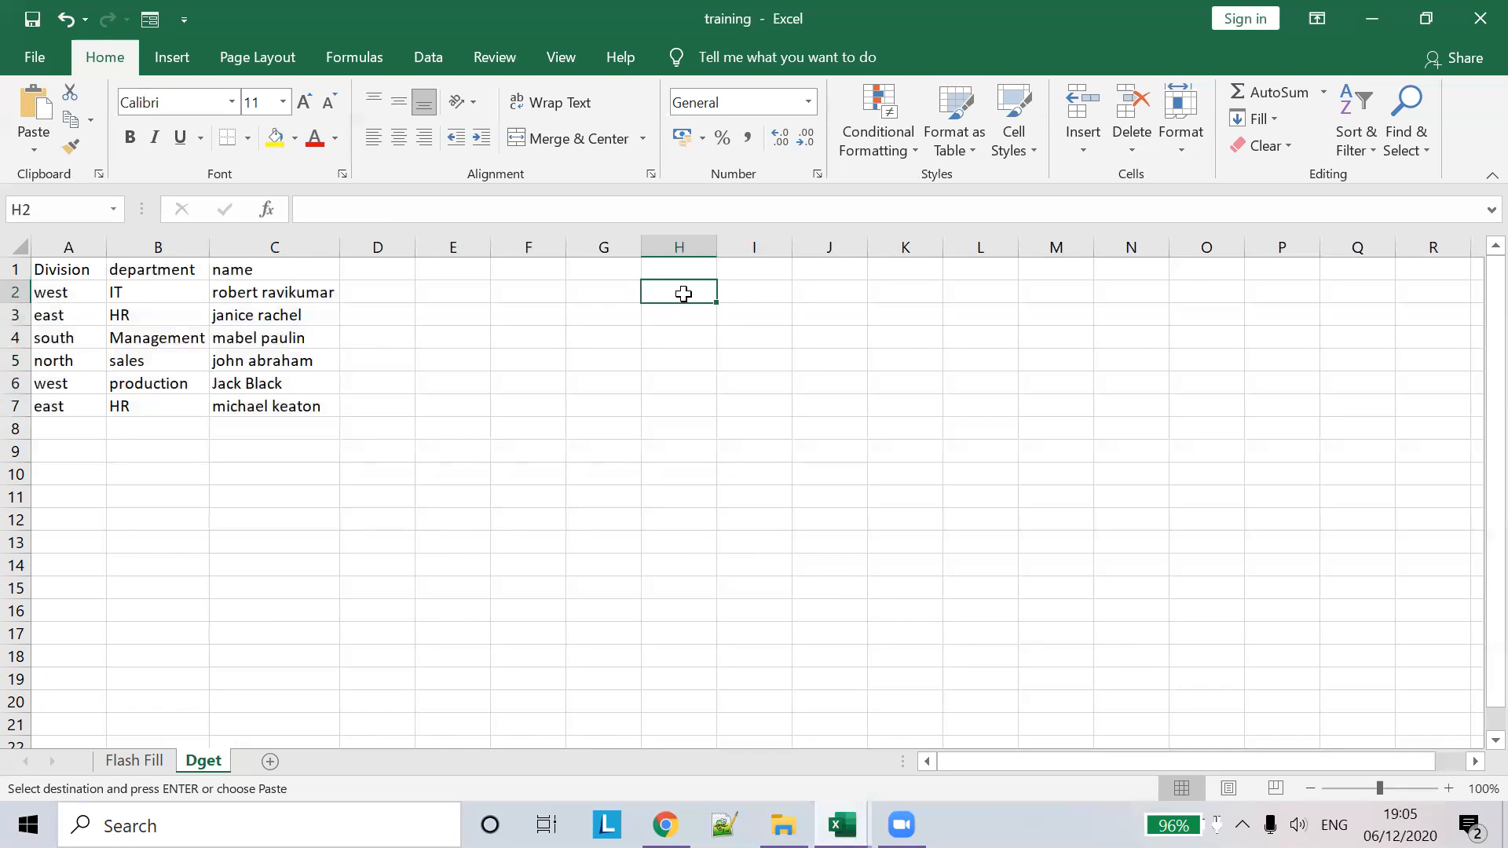
text(=)
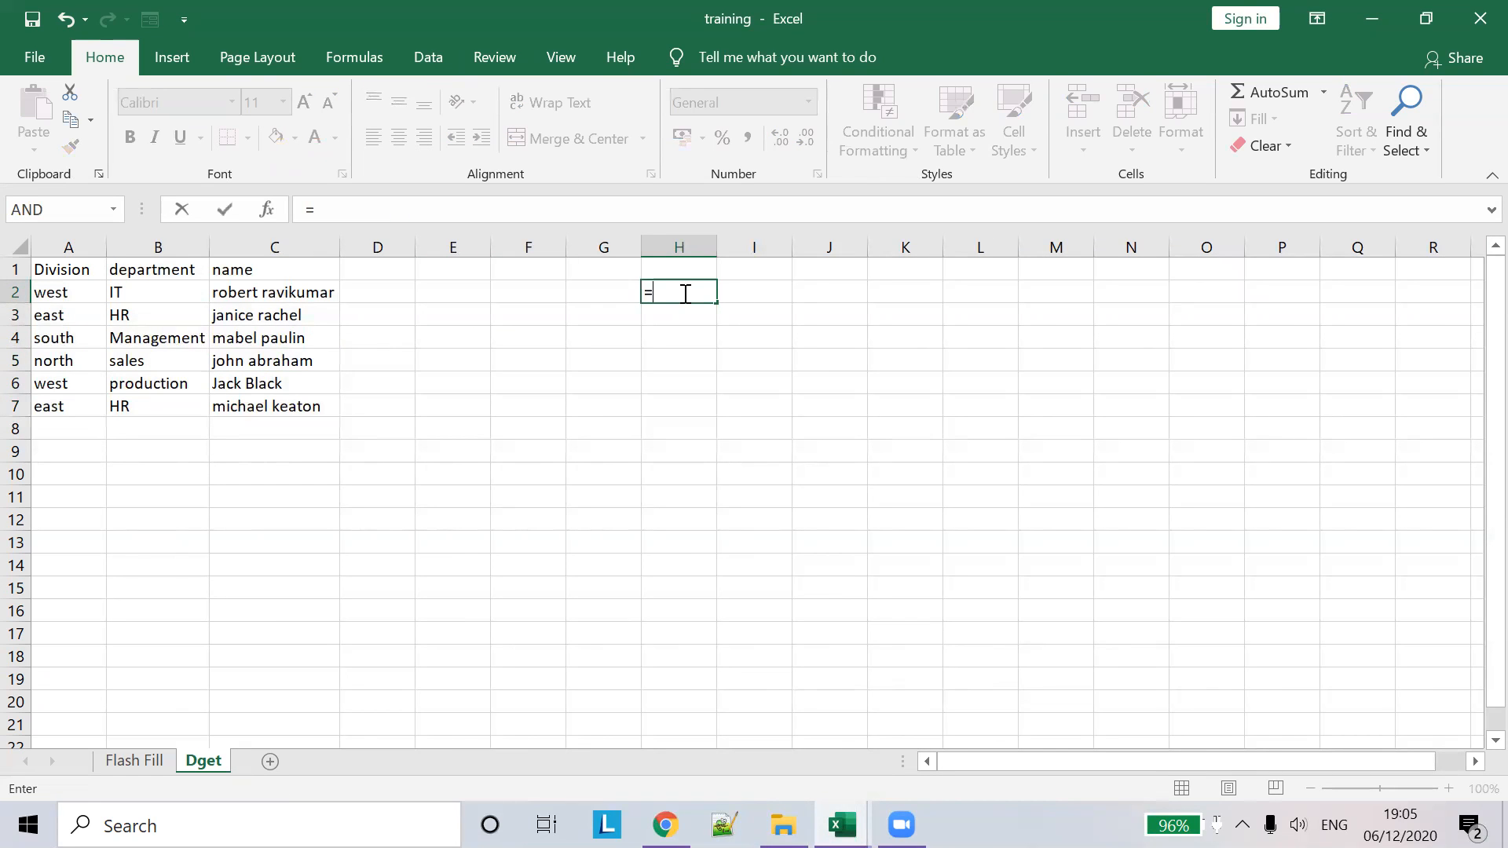
text(Dge)
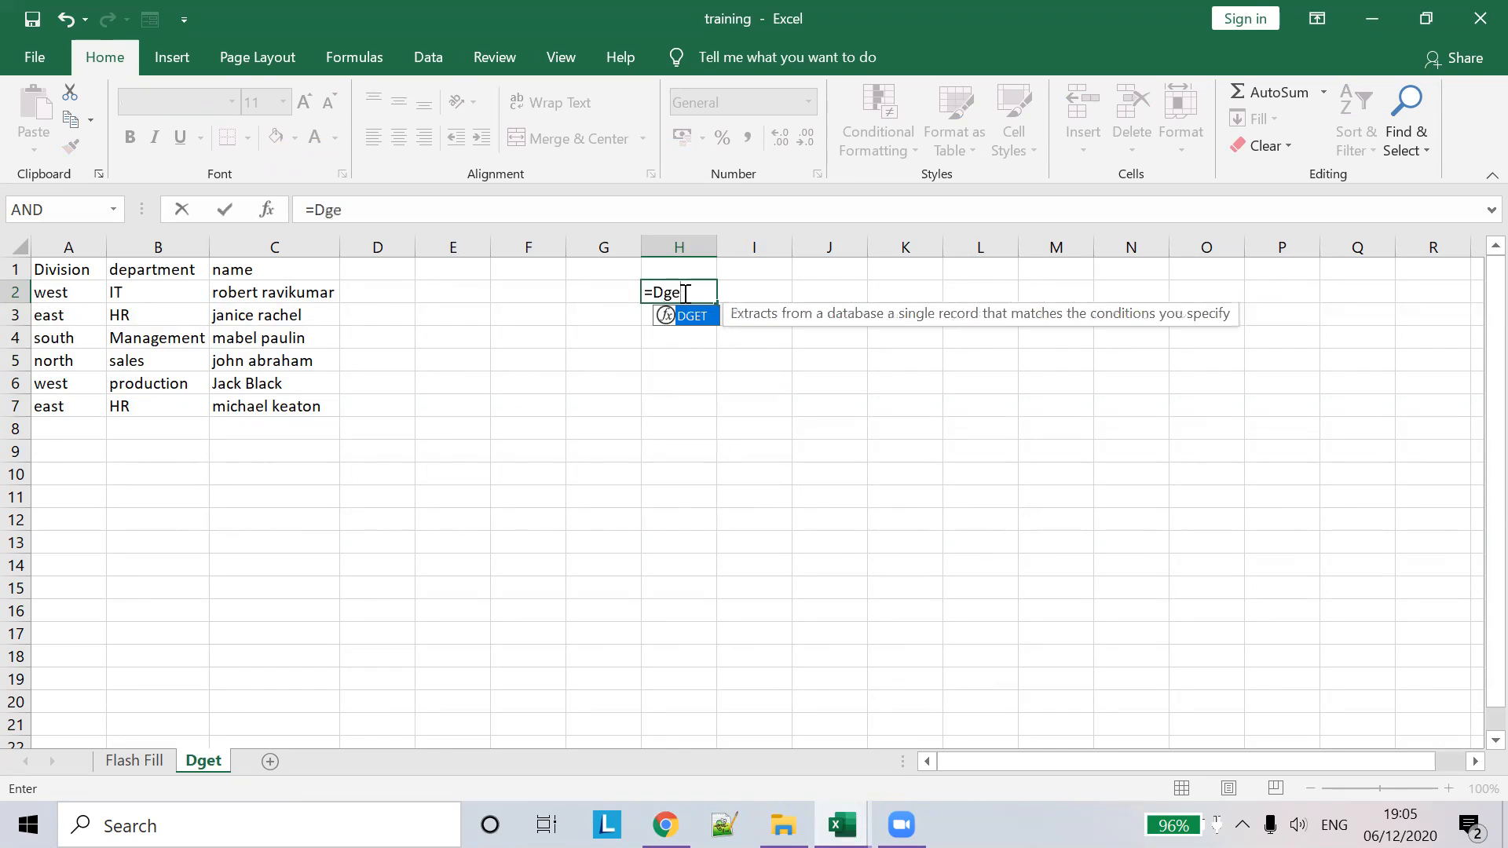
double_click(685, 317)
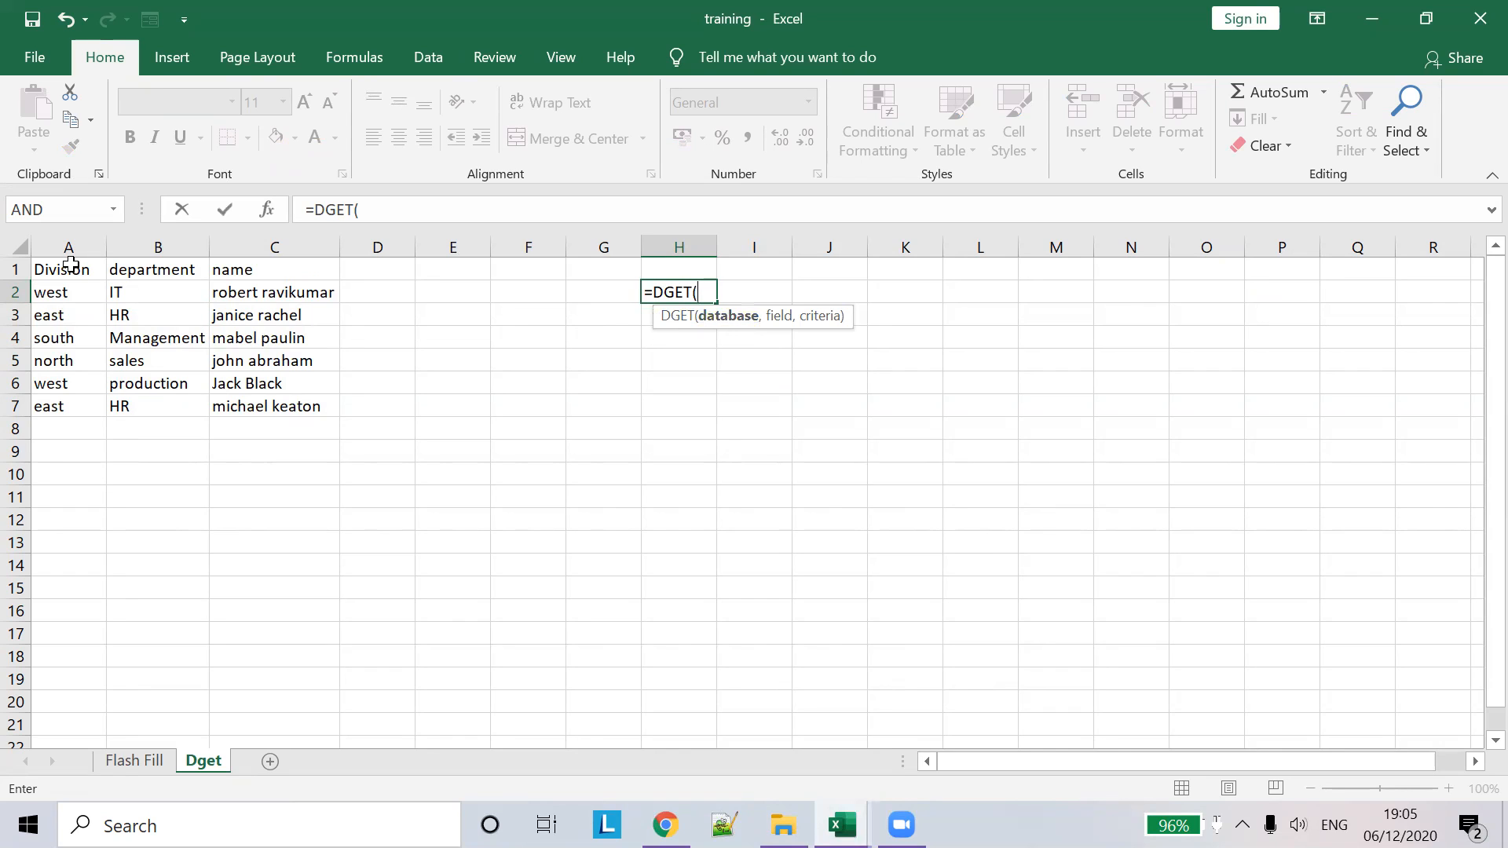
drag(70, 268, 282, 405)
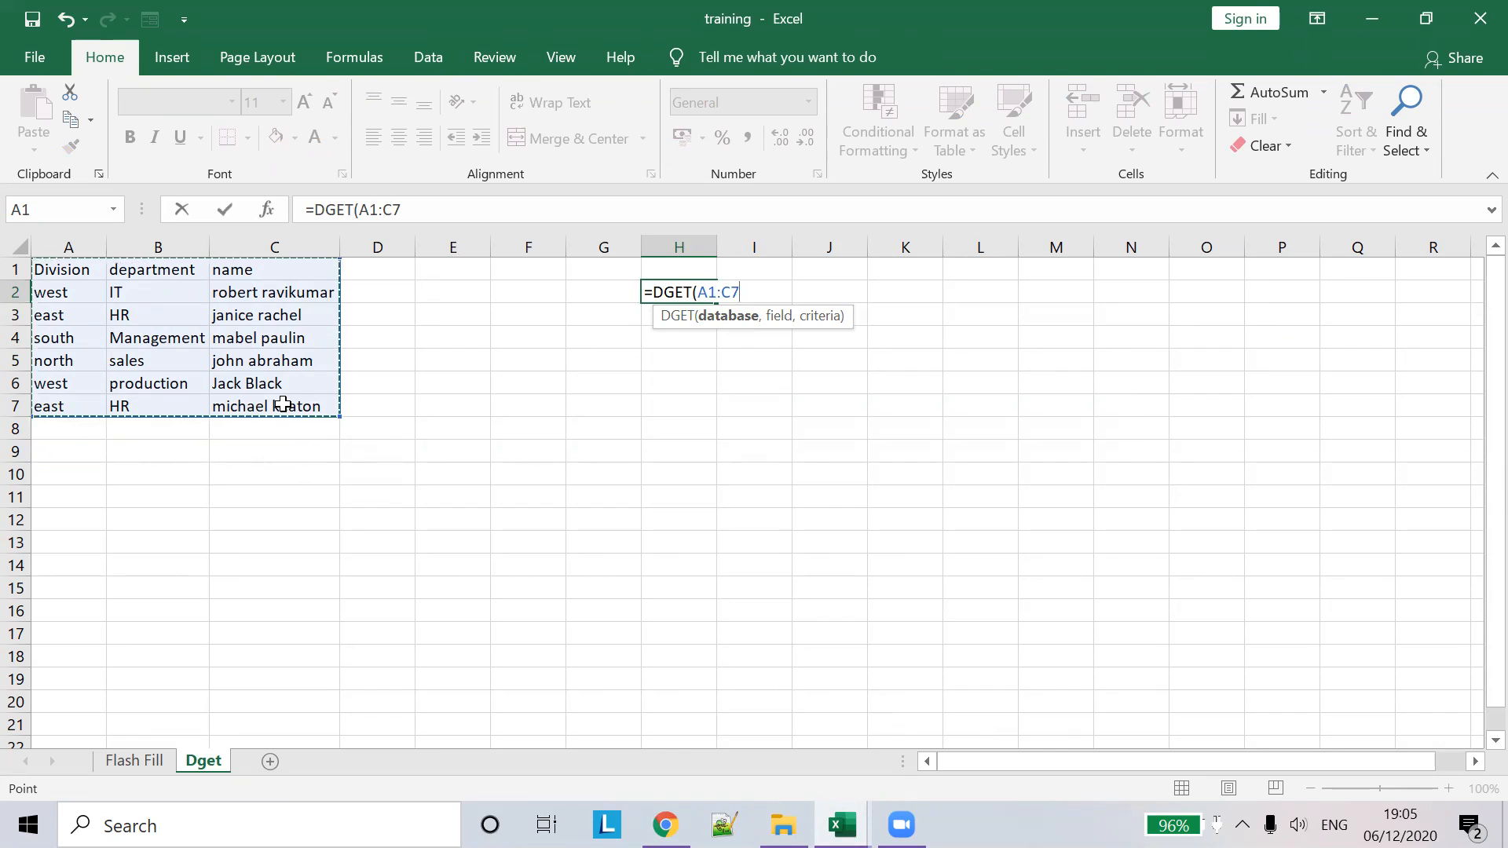
text(,)
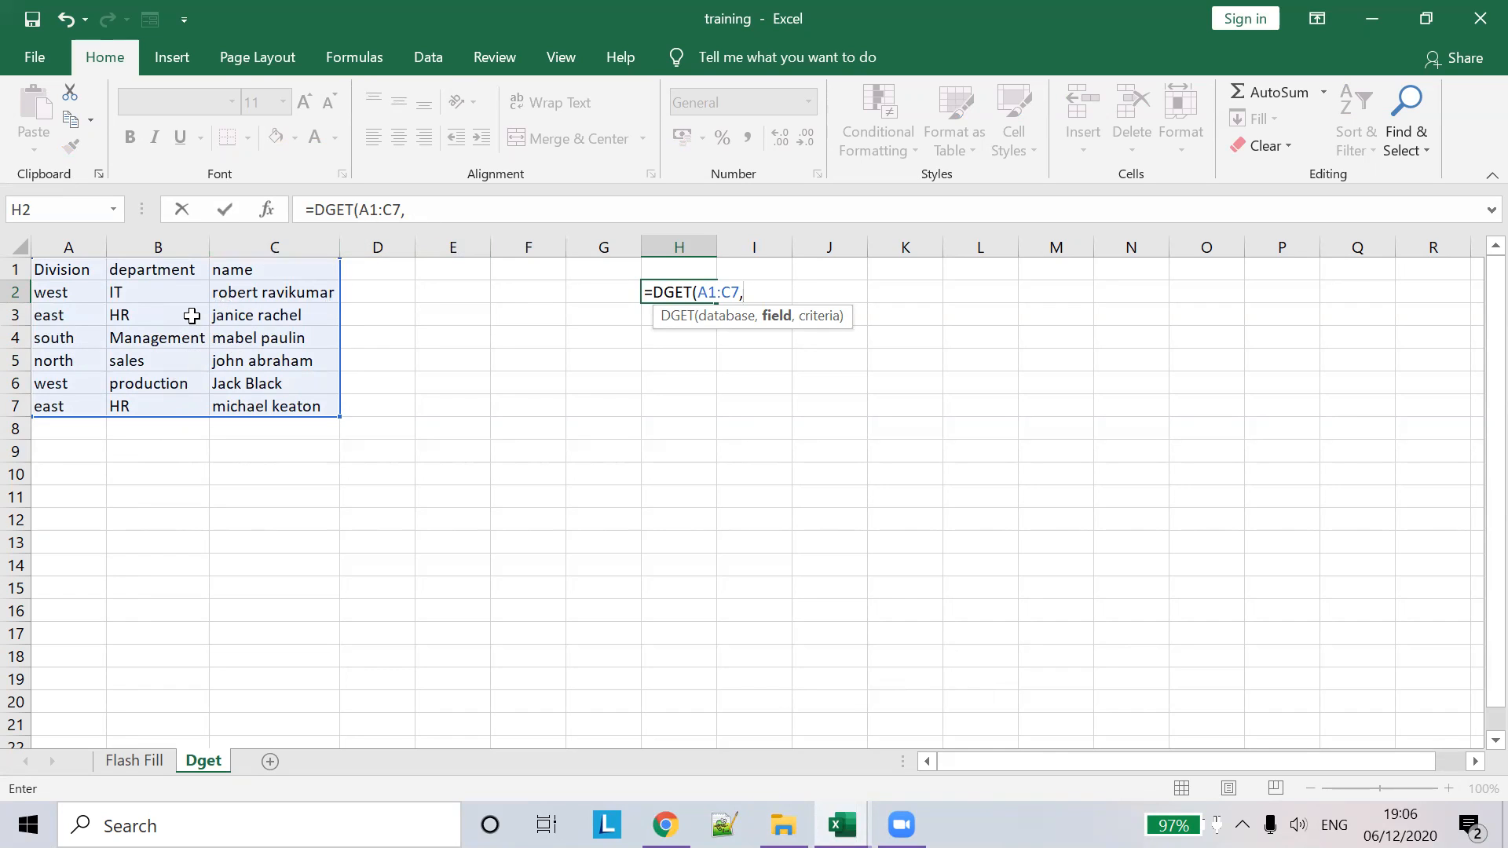
- Add 2 to the H2 DGET formula, check the practice workbook, then cancel the entry
click(434, 210)
text(2,)
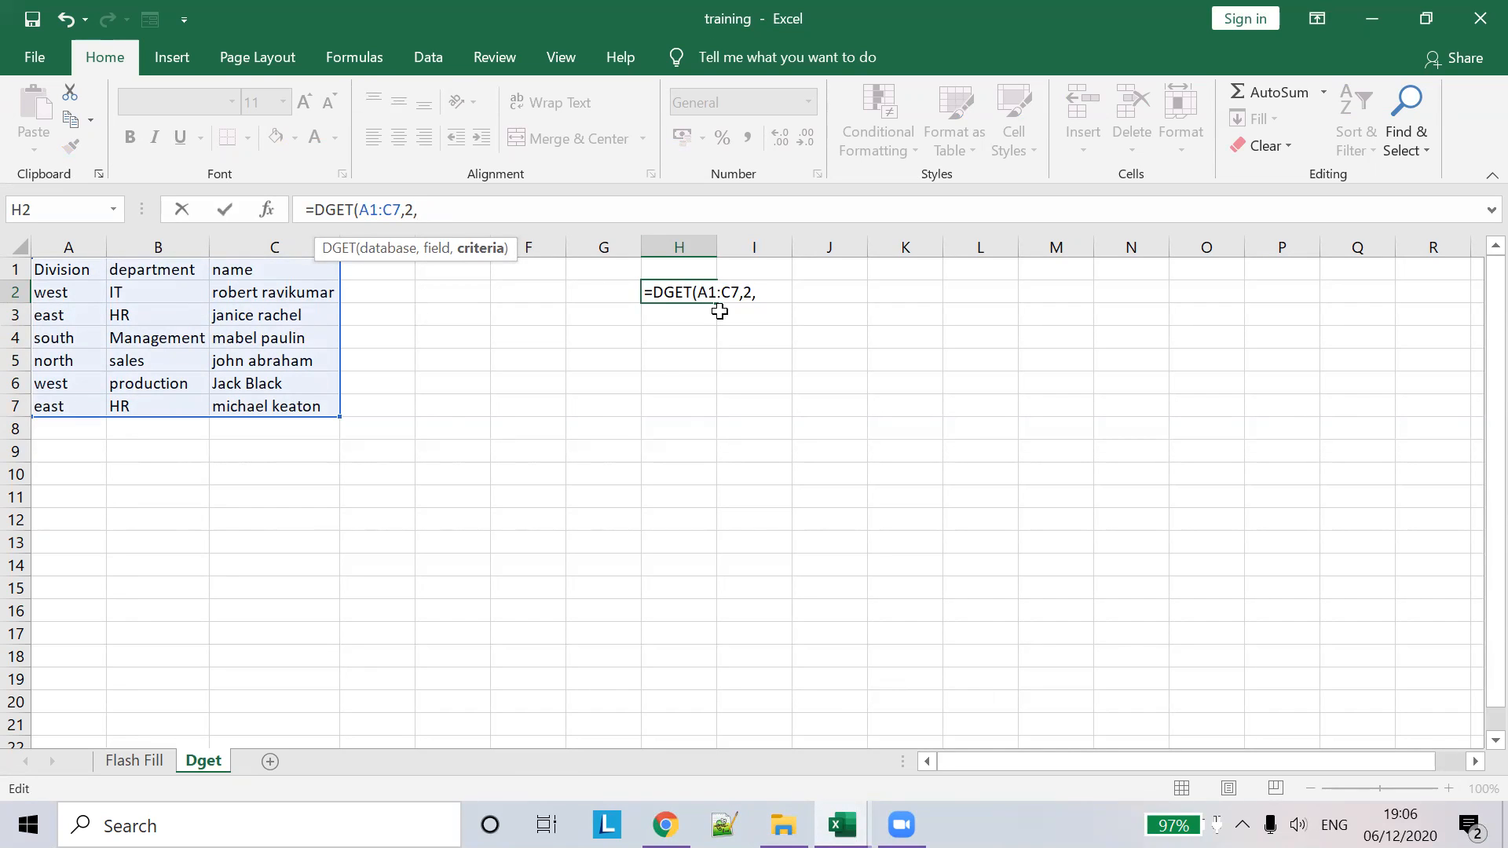
mouse_move(841, 825)
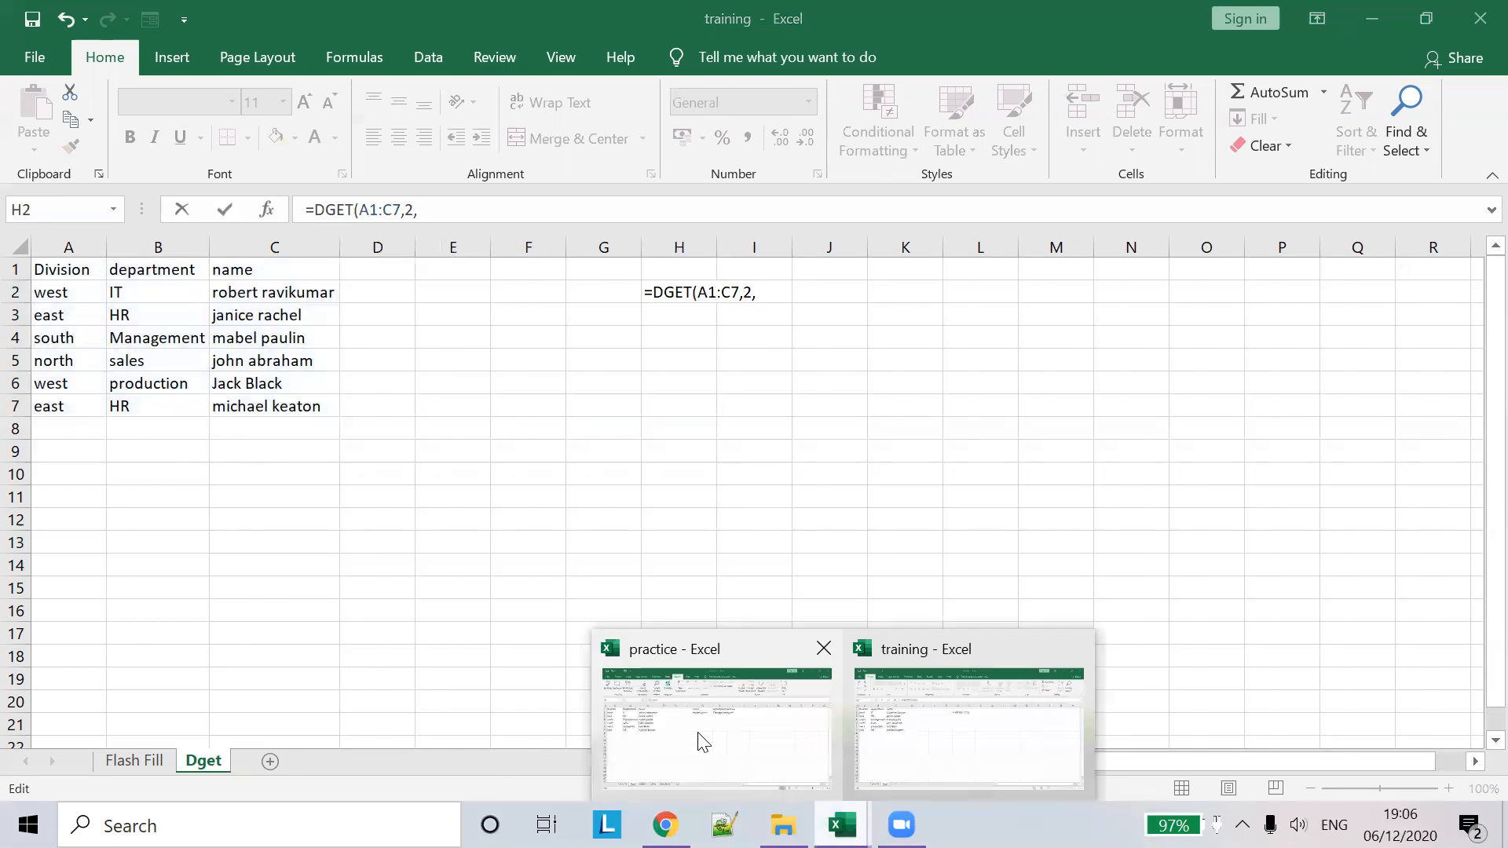
click(700, 737)
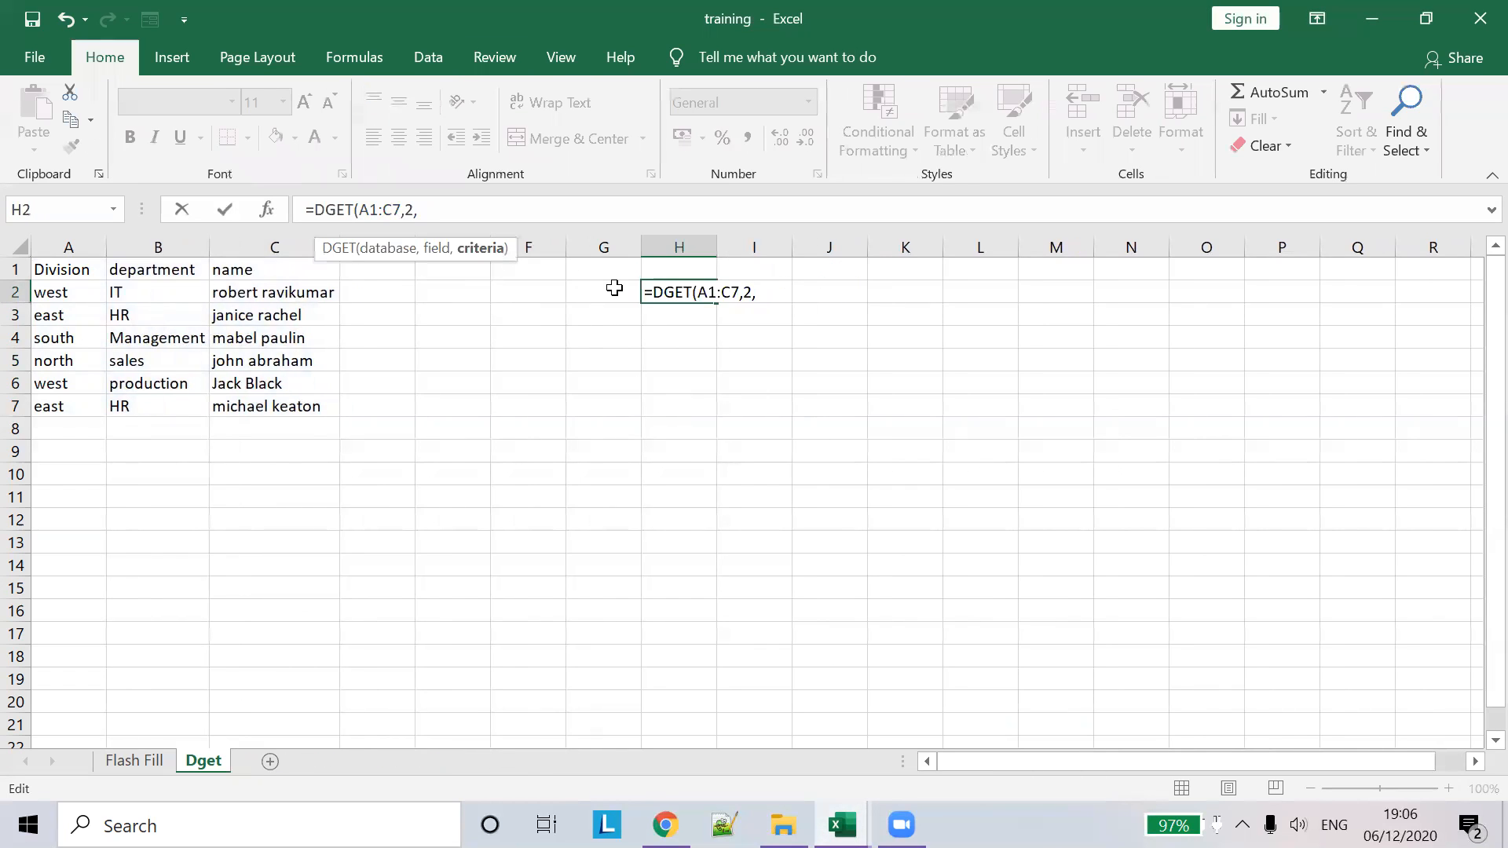
click(611, 284)
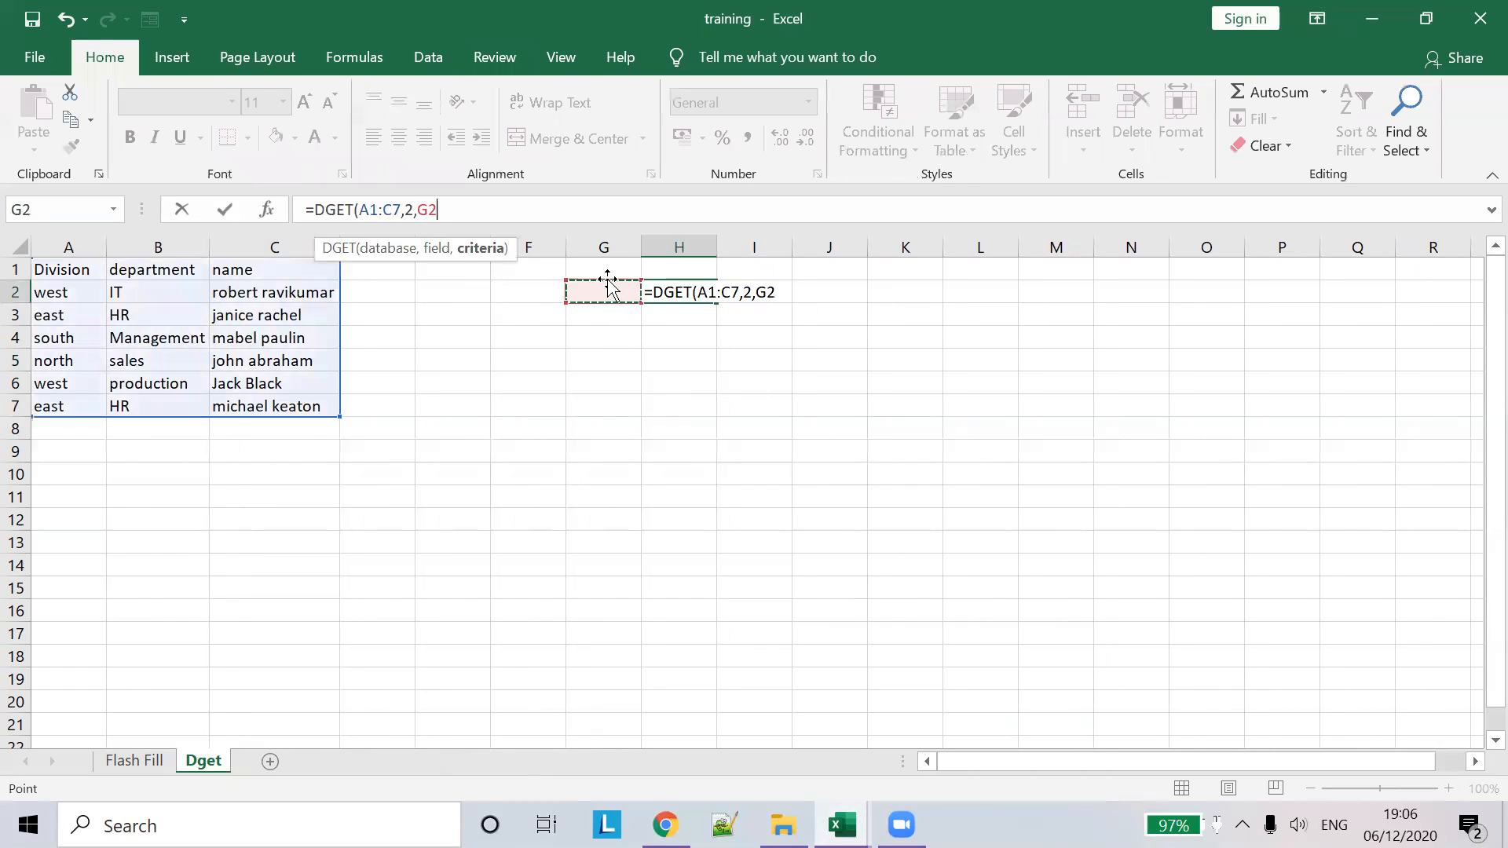
key(ctrl+space)
key(Escape)
- Enter the header 'name' in G1 and the first employee's full name in G2
click(609, 266)
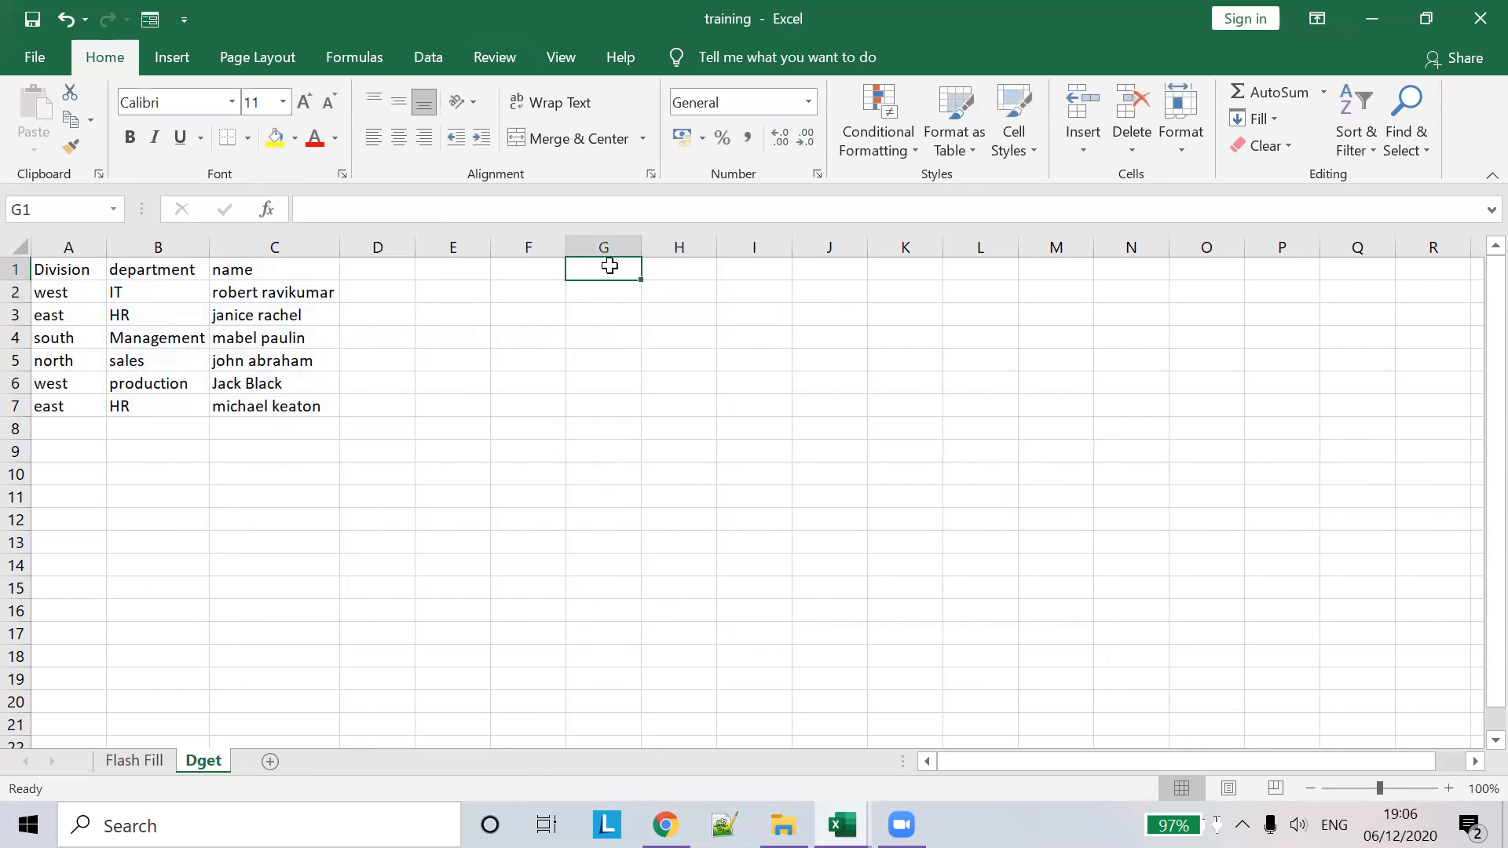
text(name)
key(Return)
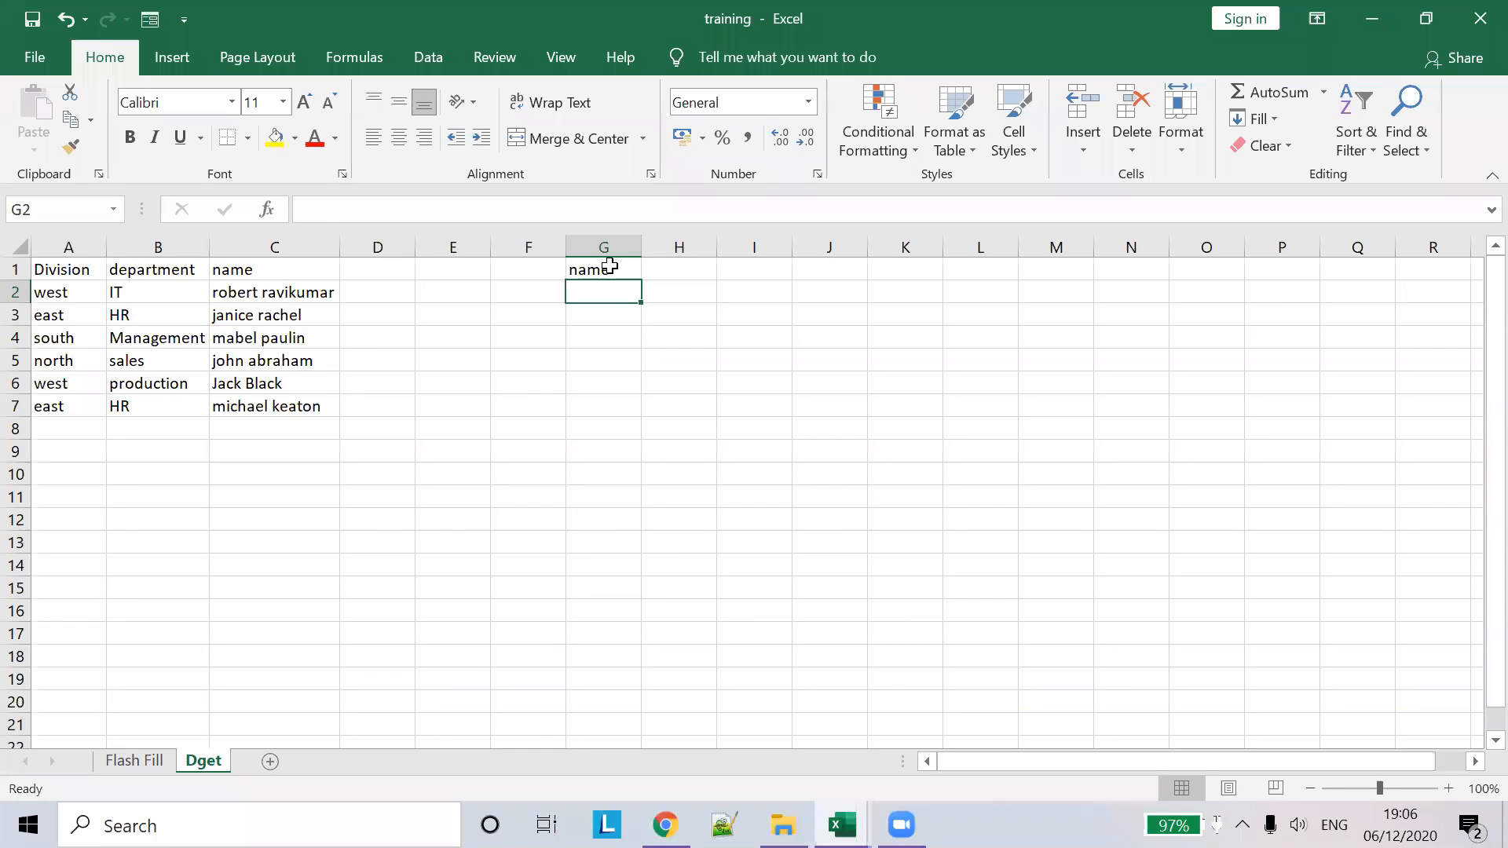
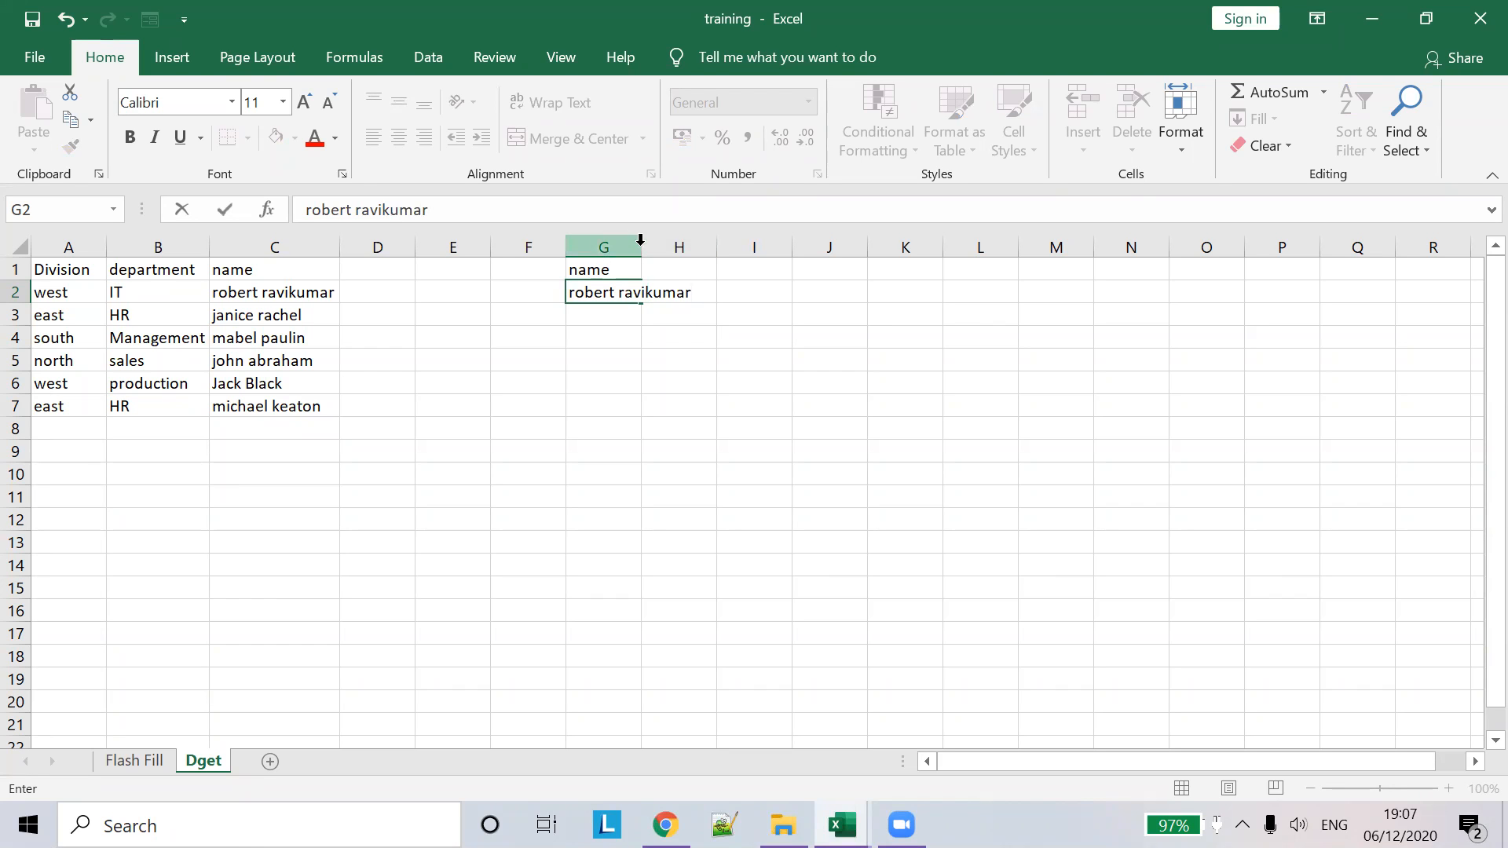
- Autofit column G to the name and begin a formula in H2
click(640, 239)
double_click(640, 239)
click(739, 292)
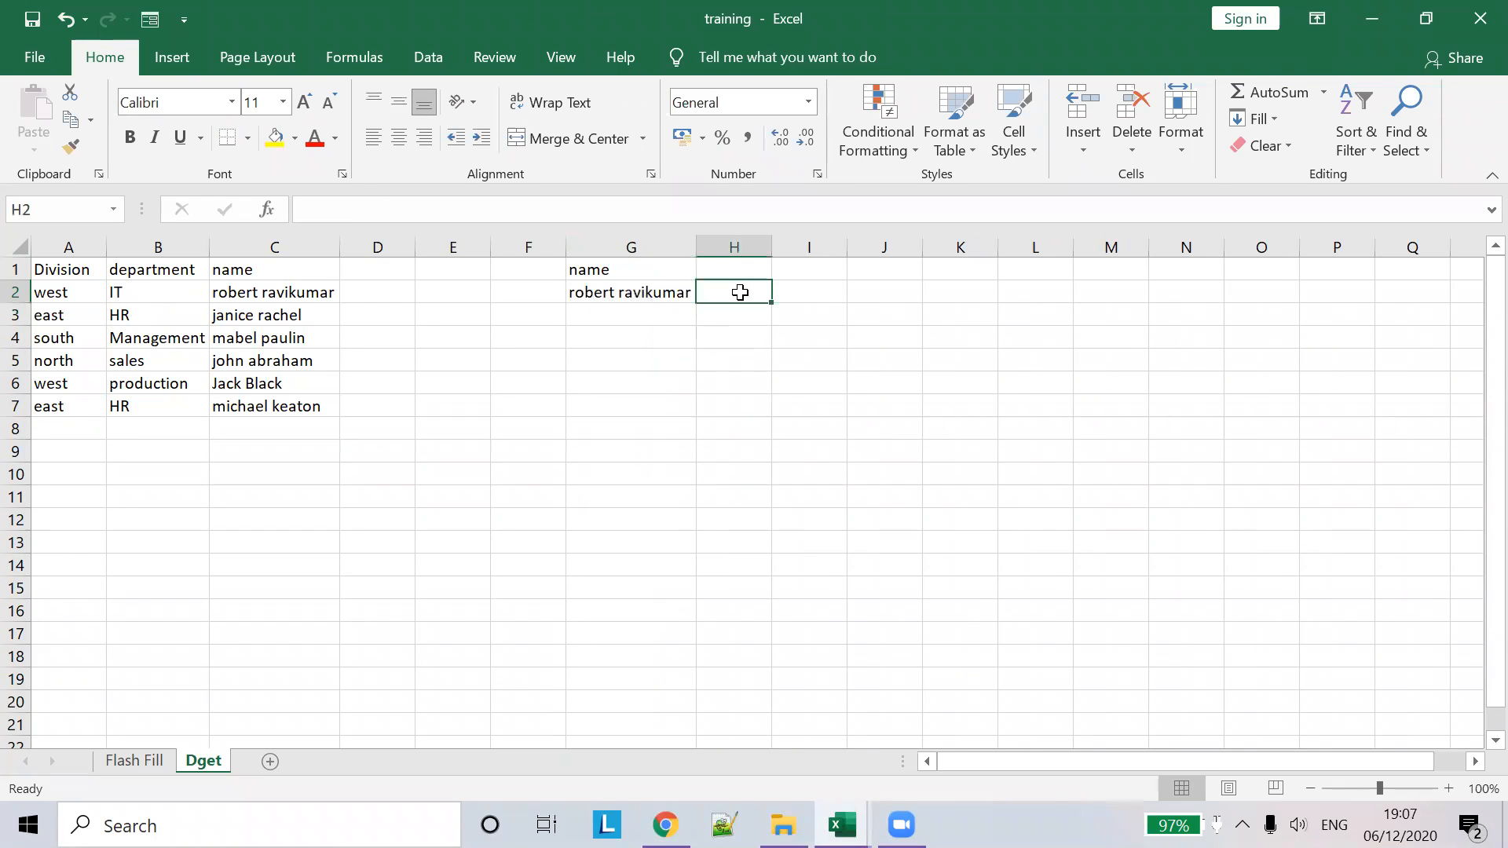
text(=)
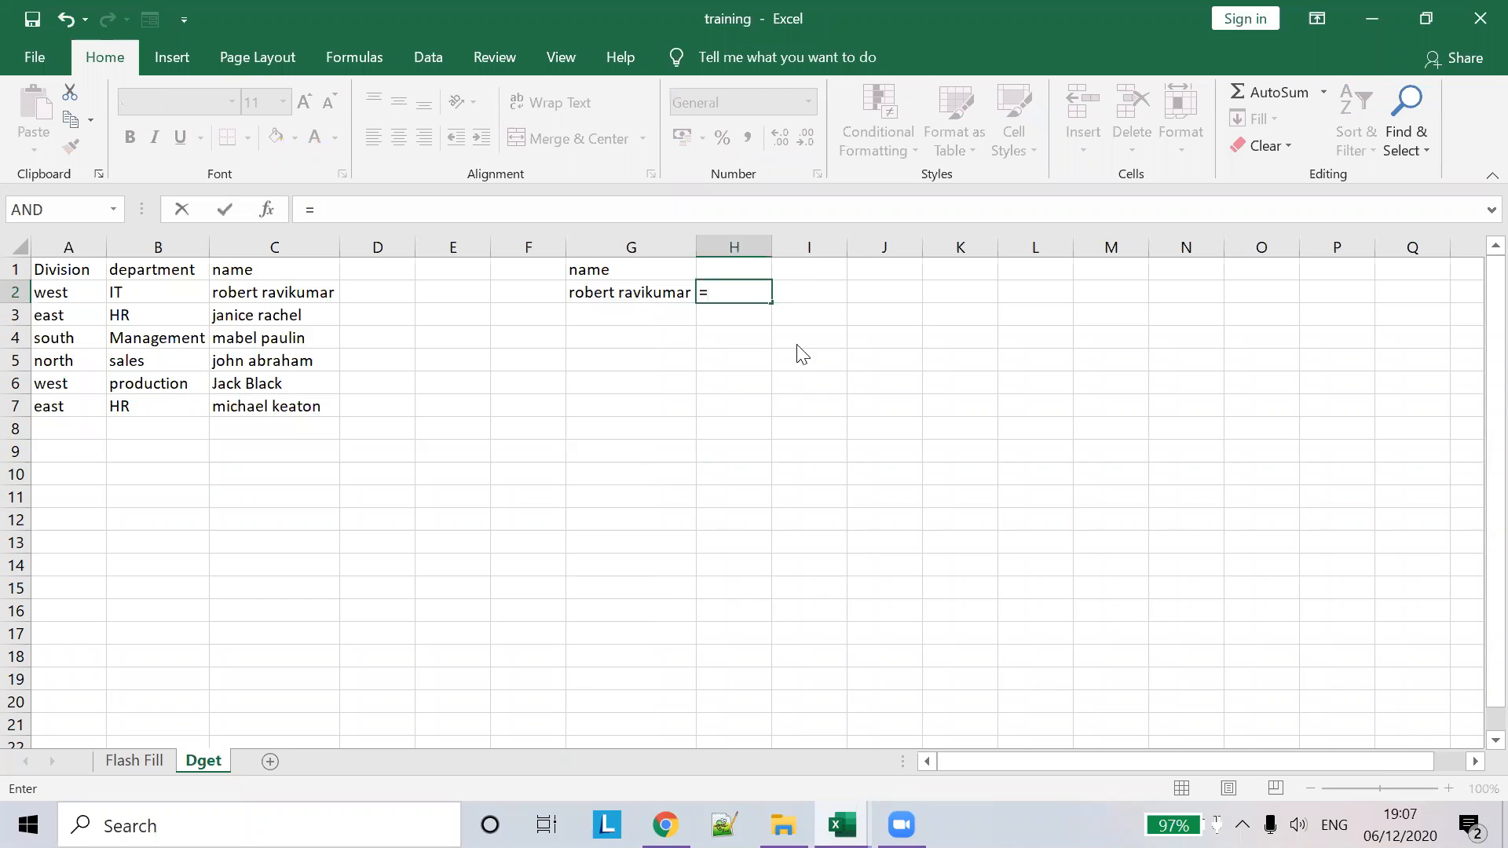
- Enter =DGET(A1:C7,2,G1:G2) in H2 so it returns the department IT
click(841, 823)
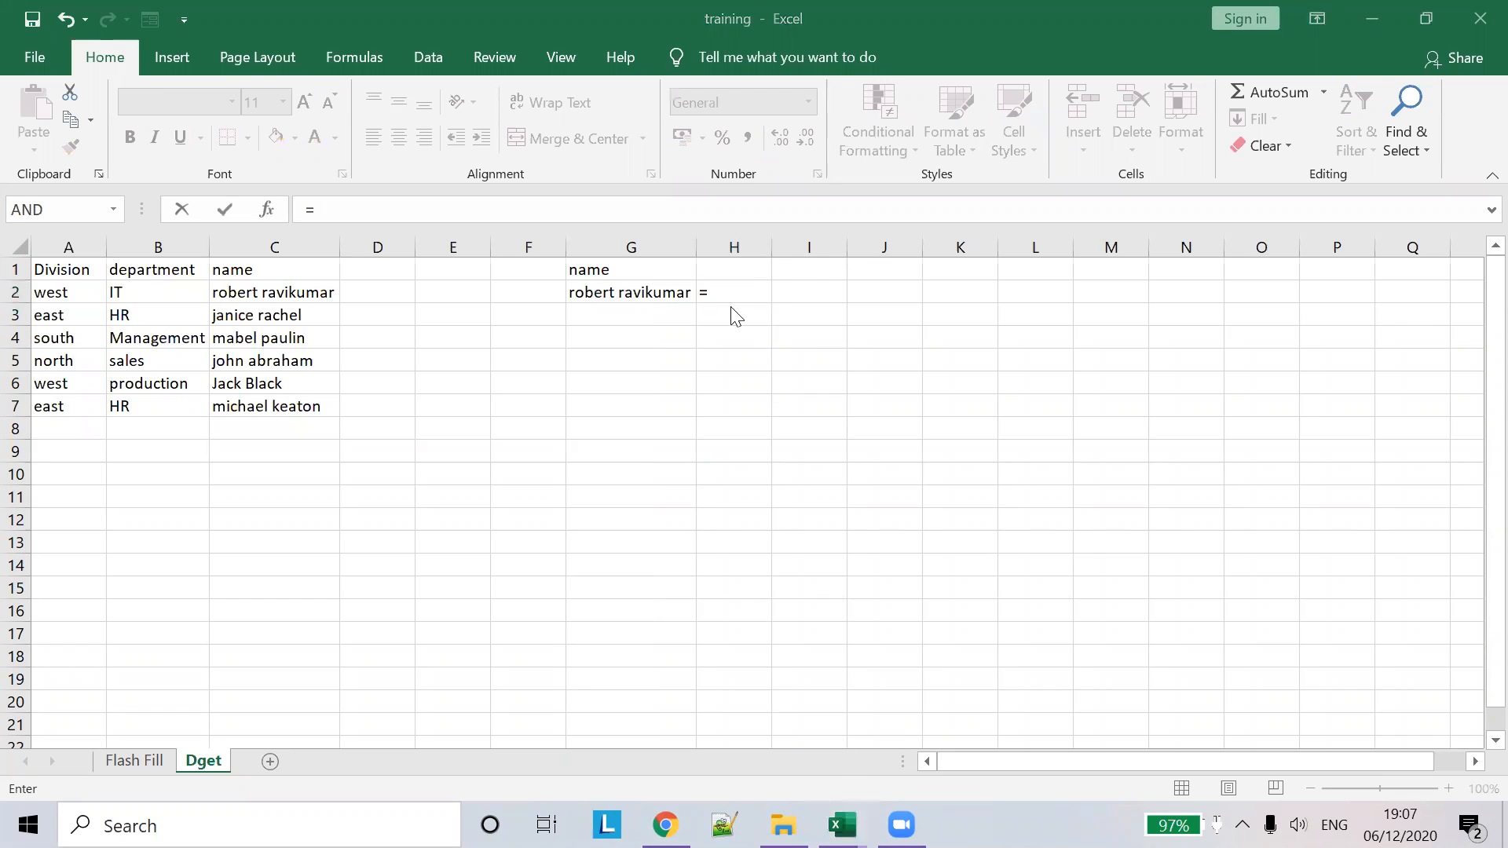
click(753, 290)
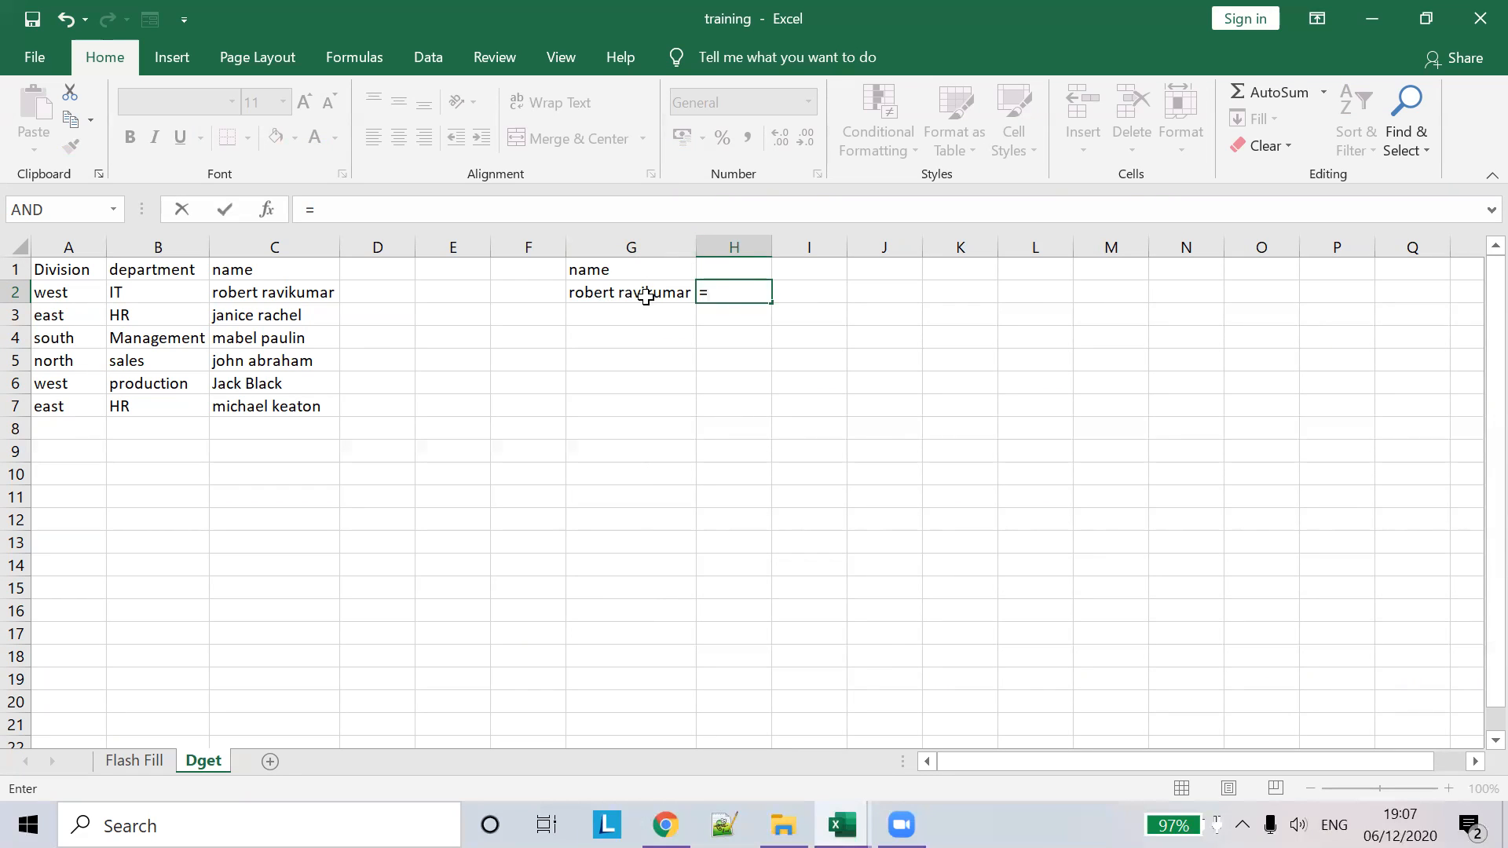
click(149, 339)
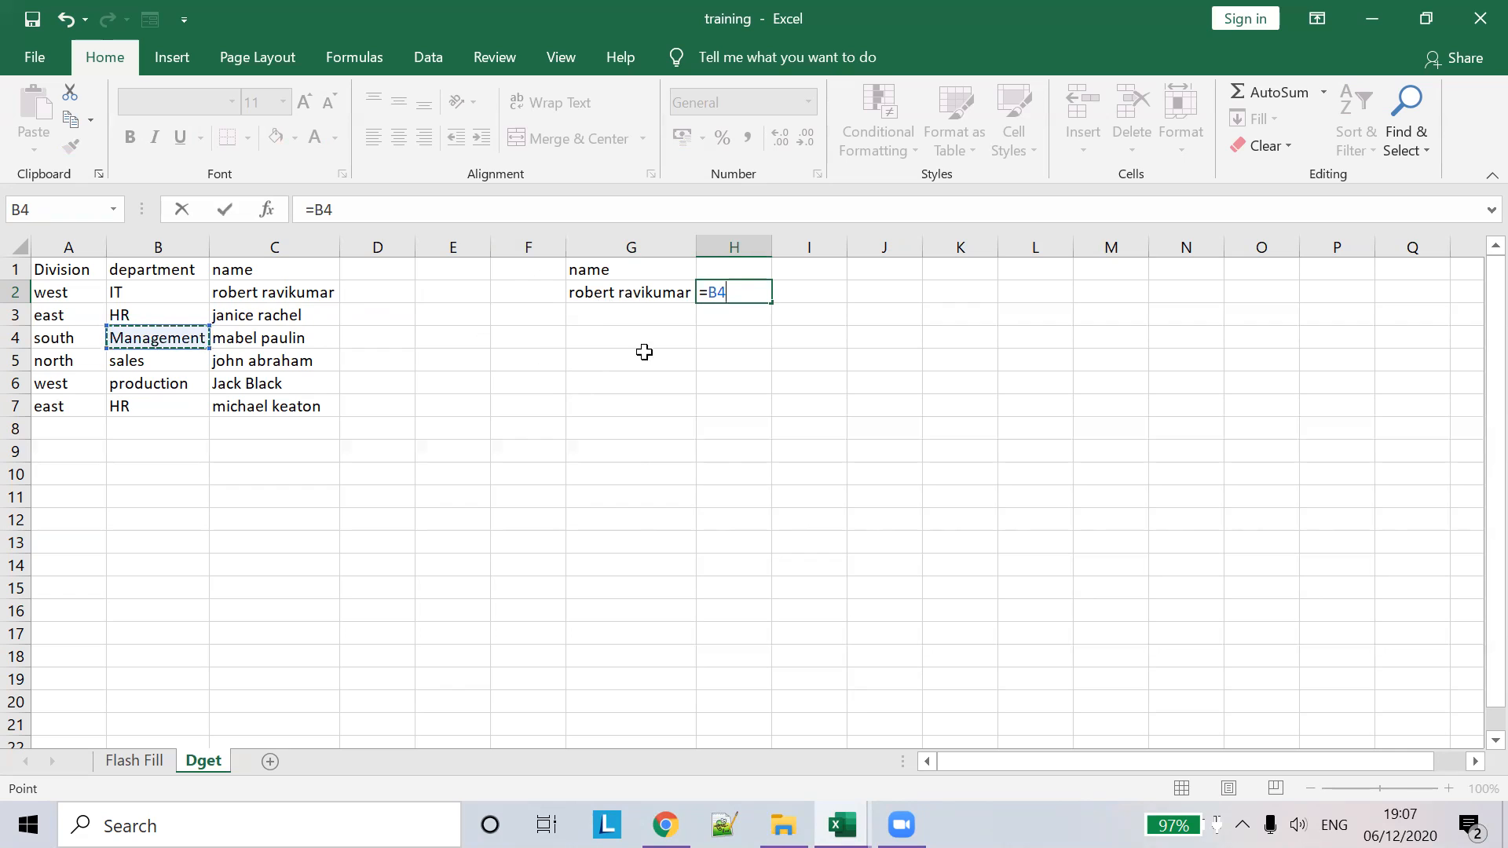
key(BackSpace)
key(BackSpace)
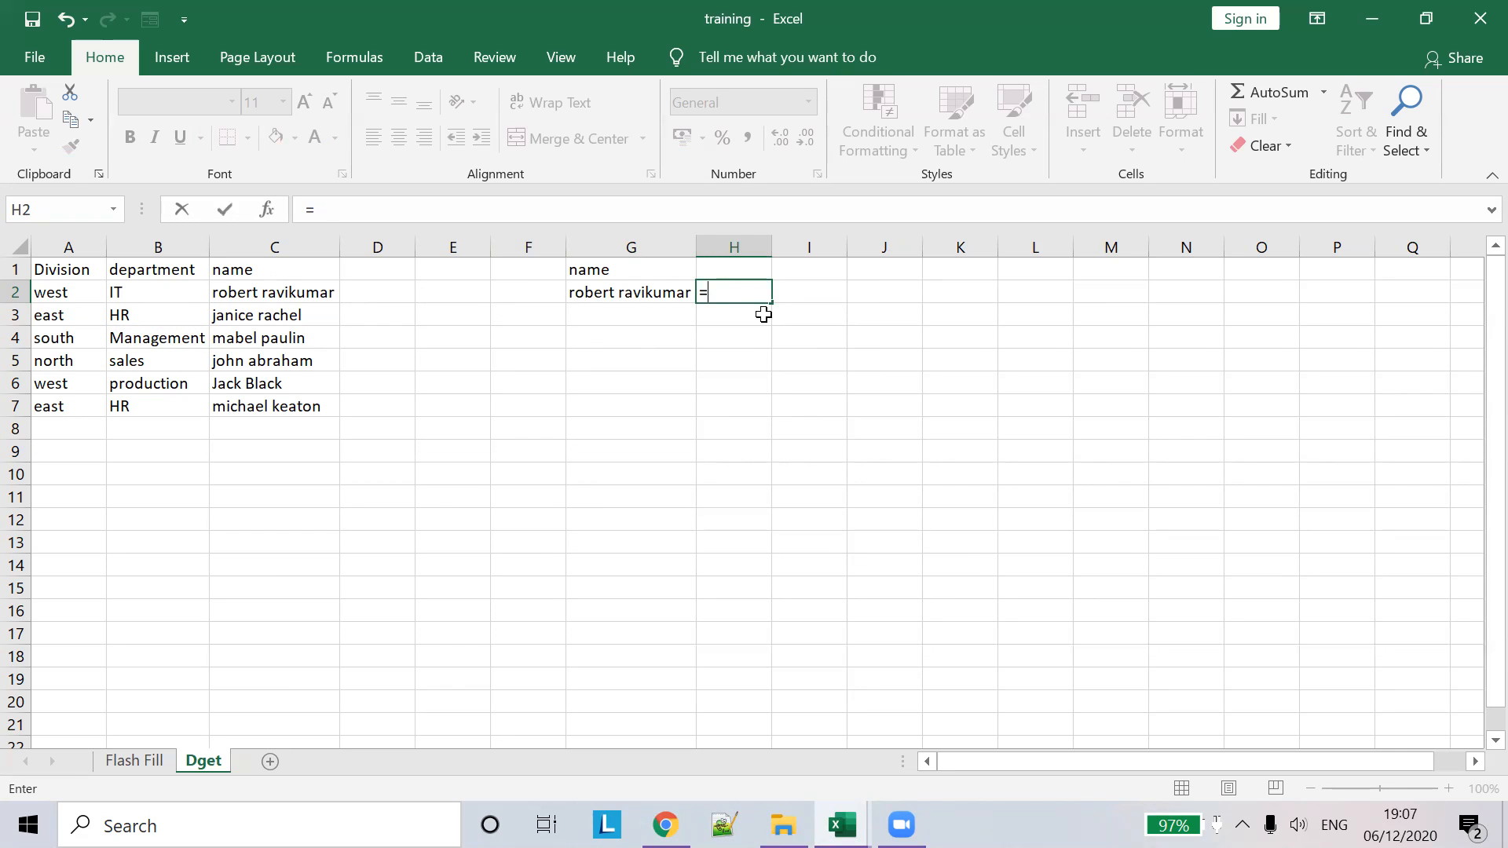
text(Dget)
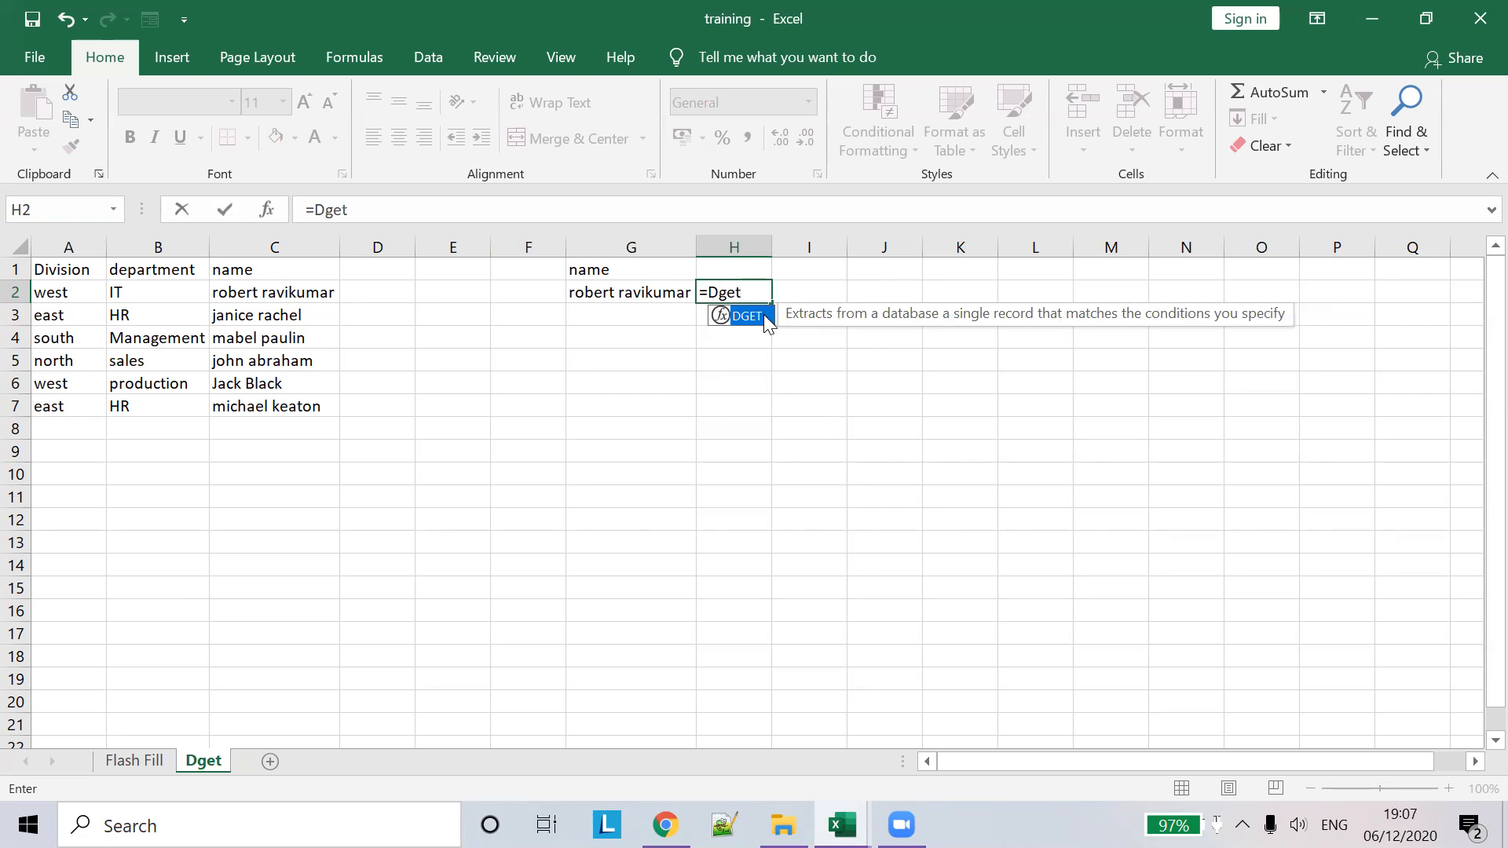
double_click(765, 314)
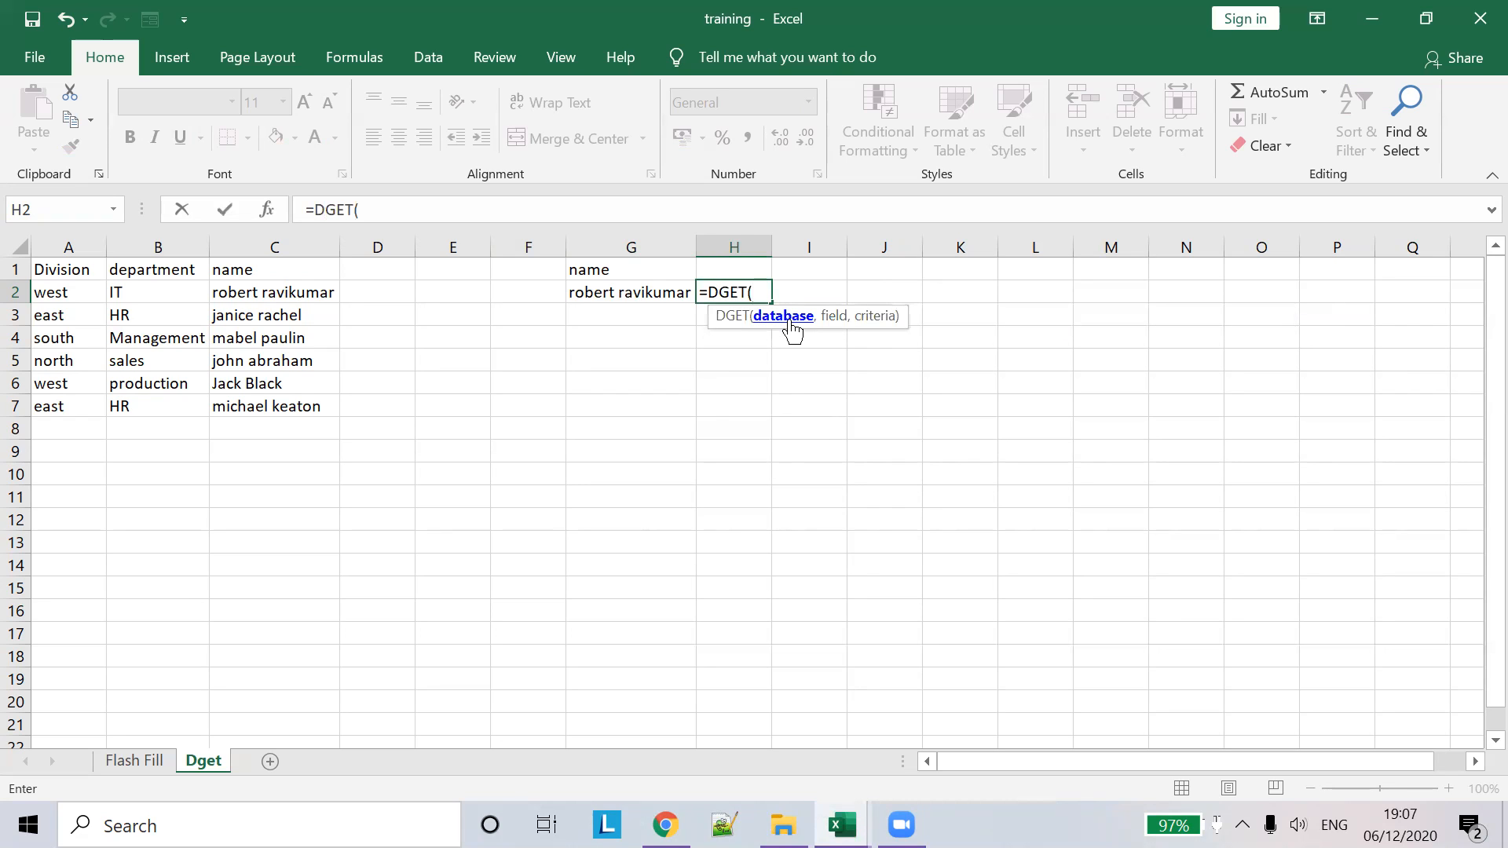
drag(60, 274, 278, 403)
text(,)
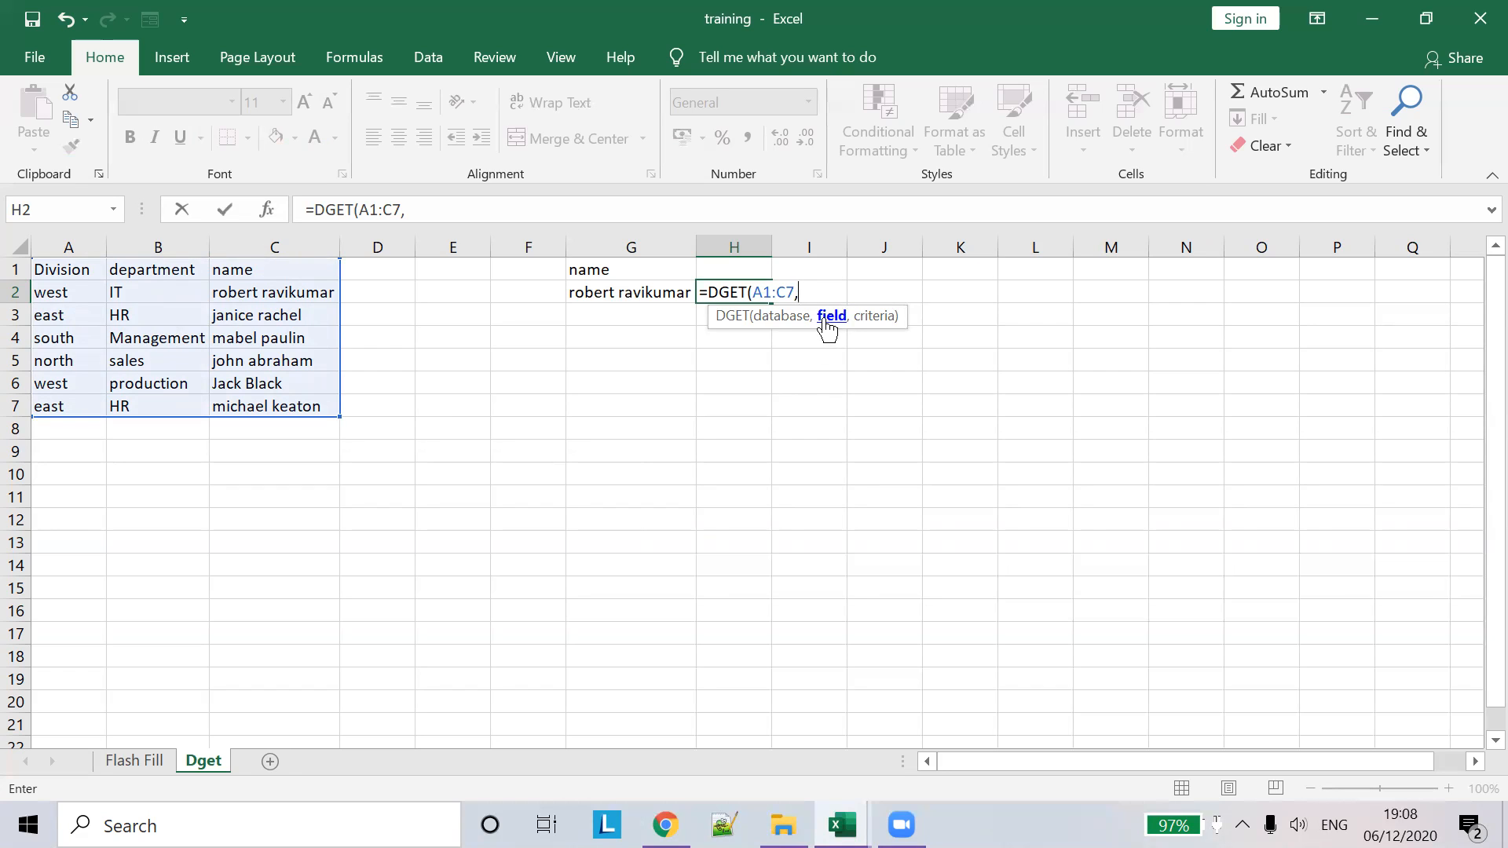
text(2,)
drag(597, 271, 597, 290)
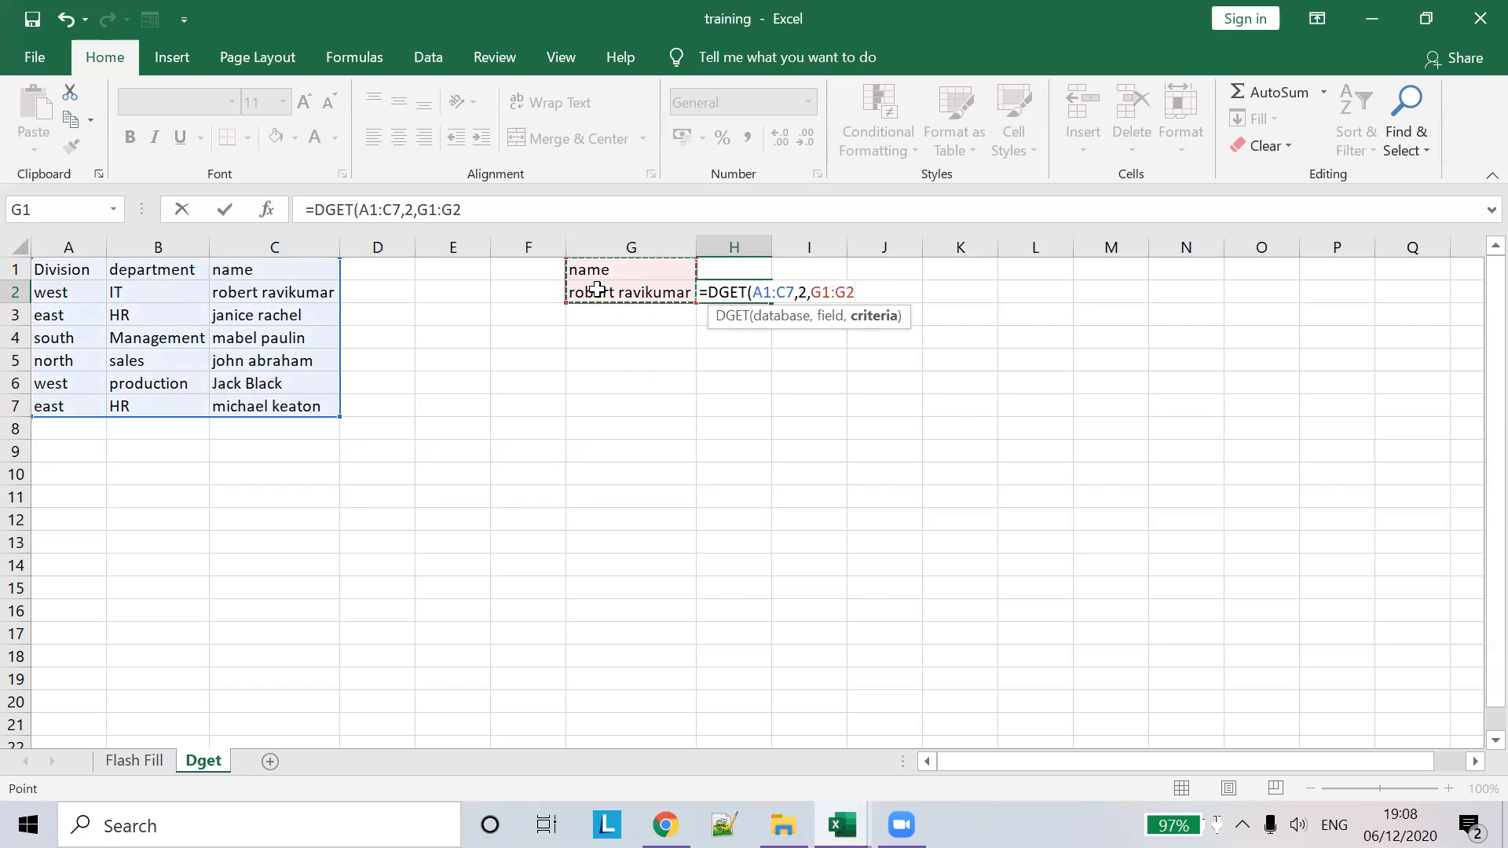
text())
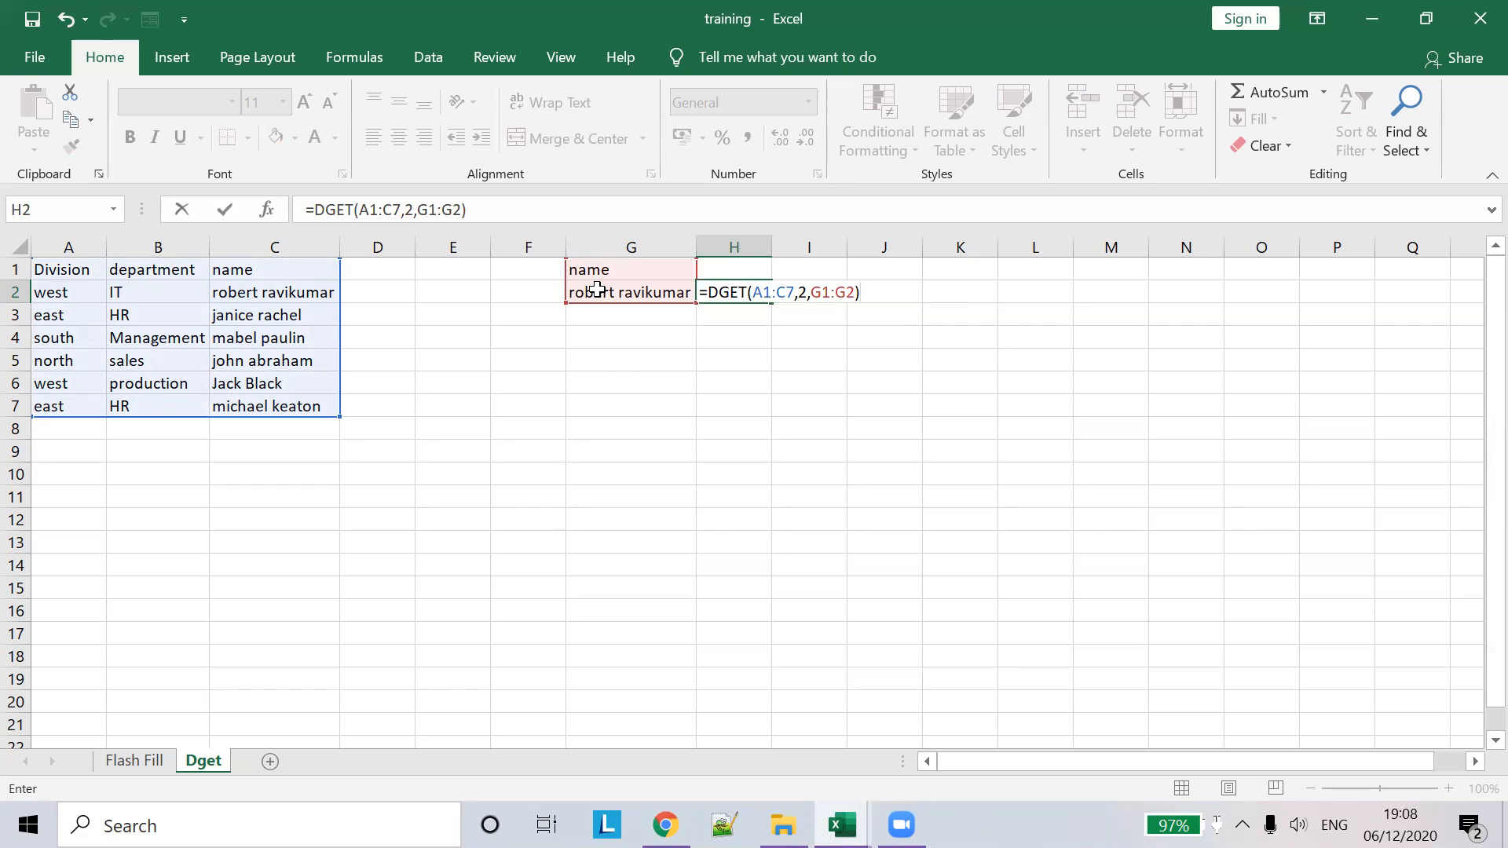
key(Tab)
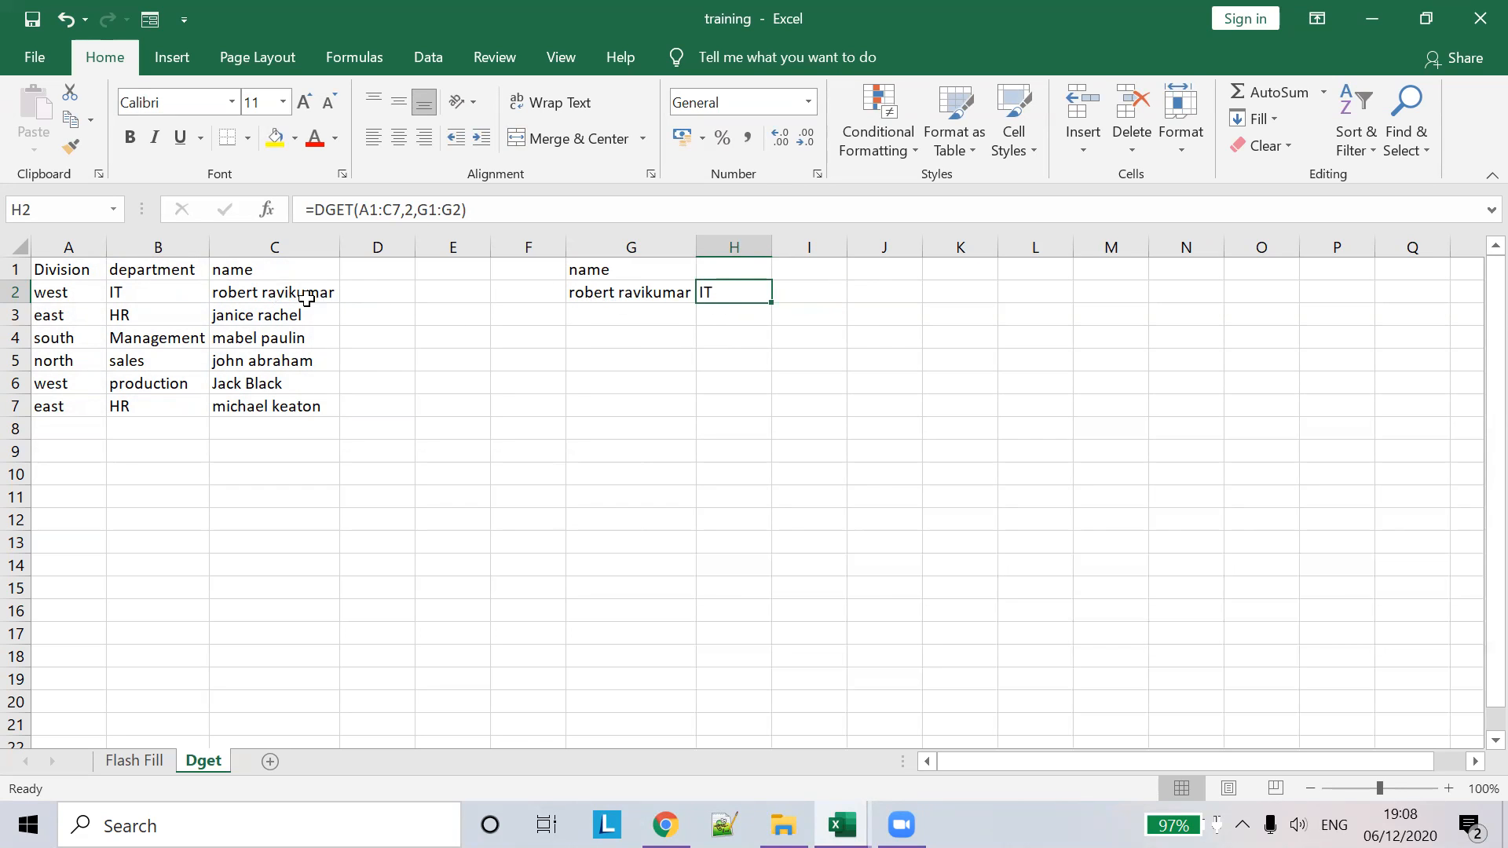
- Review the name in C2, the G2 criterion and the DGET formula in H2
click(304, 295)
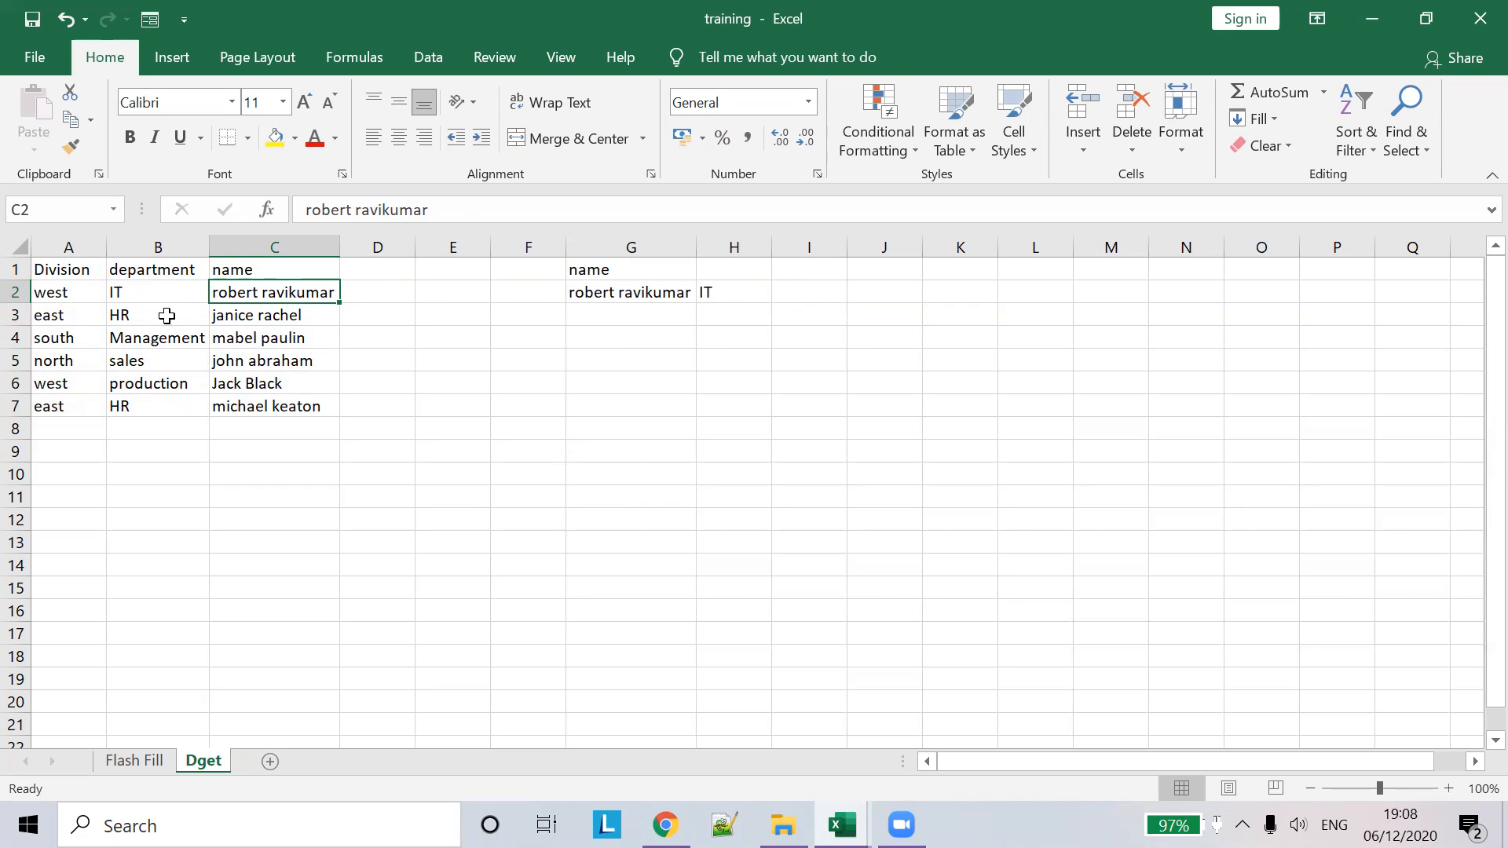
click(721, 286)
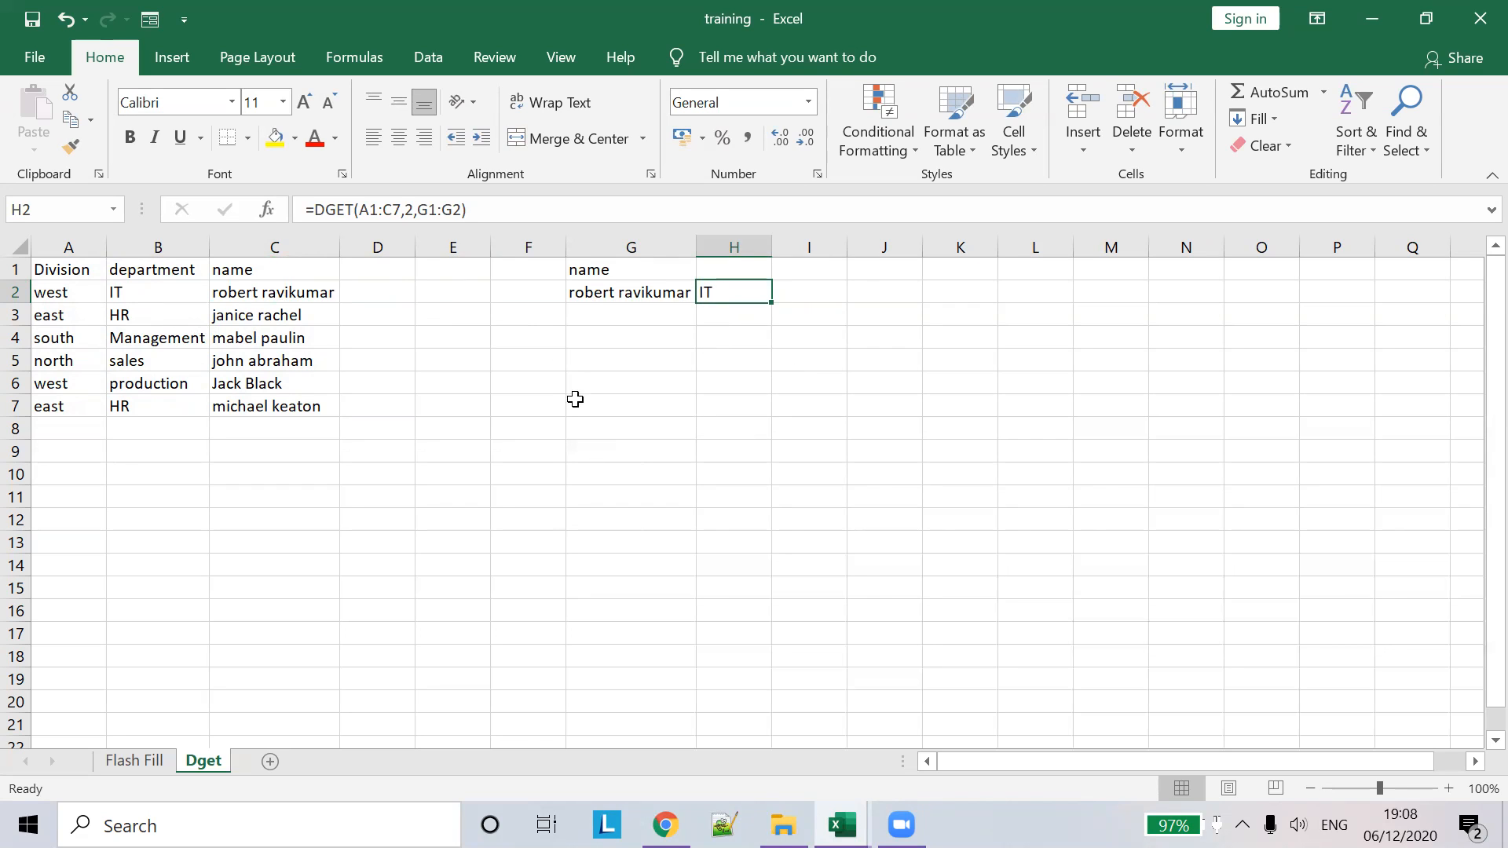
click(636, 292)
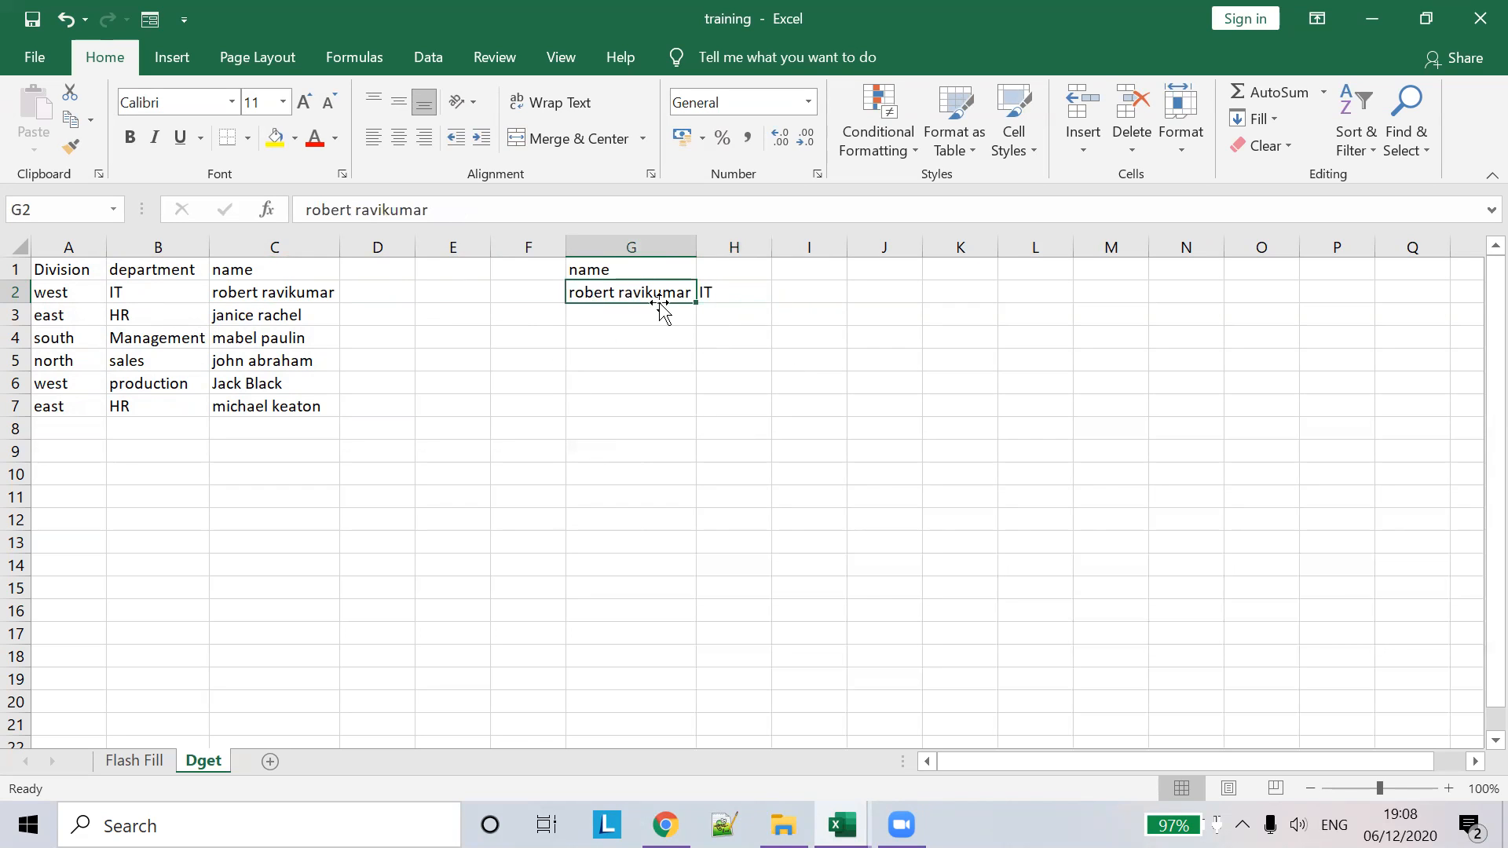
click(710, 293)
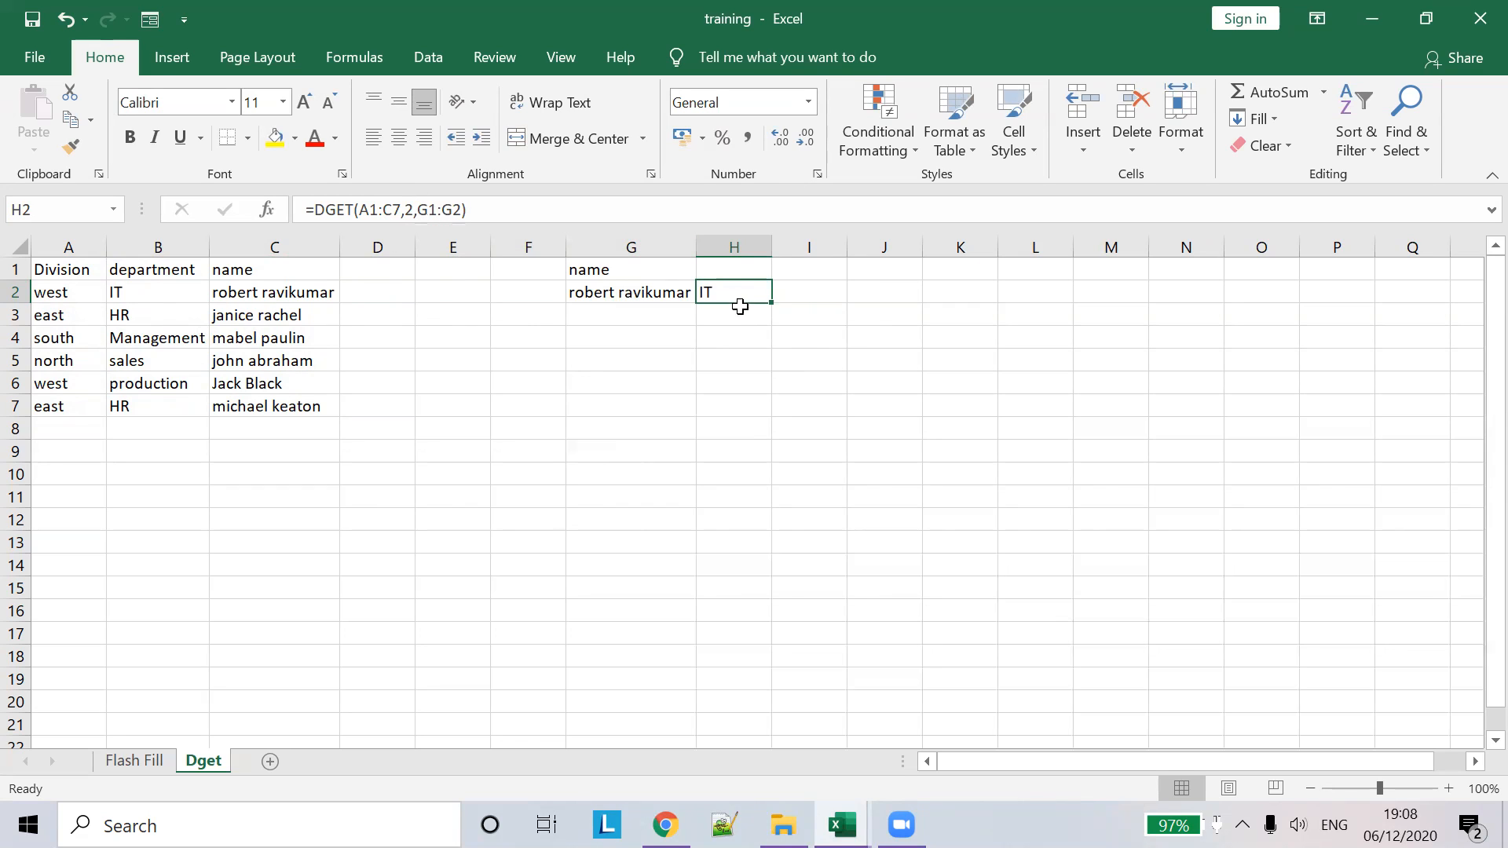
- Label H1 'department' and widen column H slightly
click(726, 272)
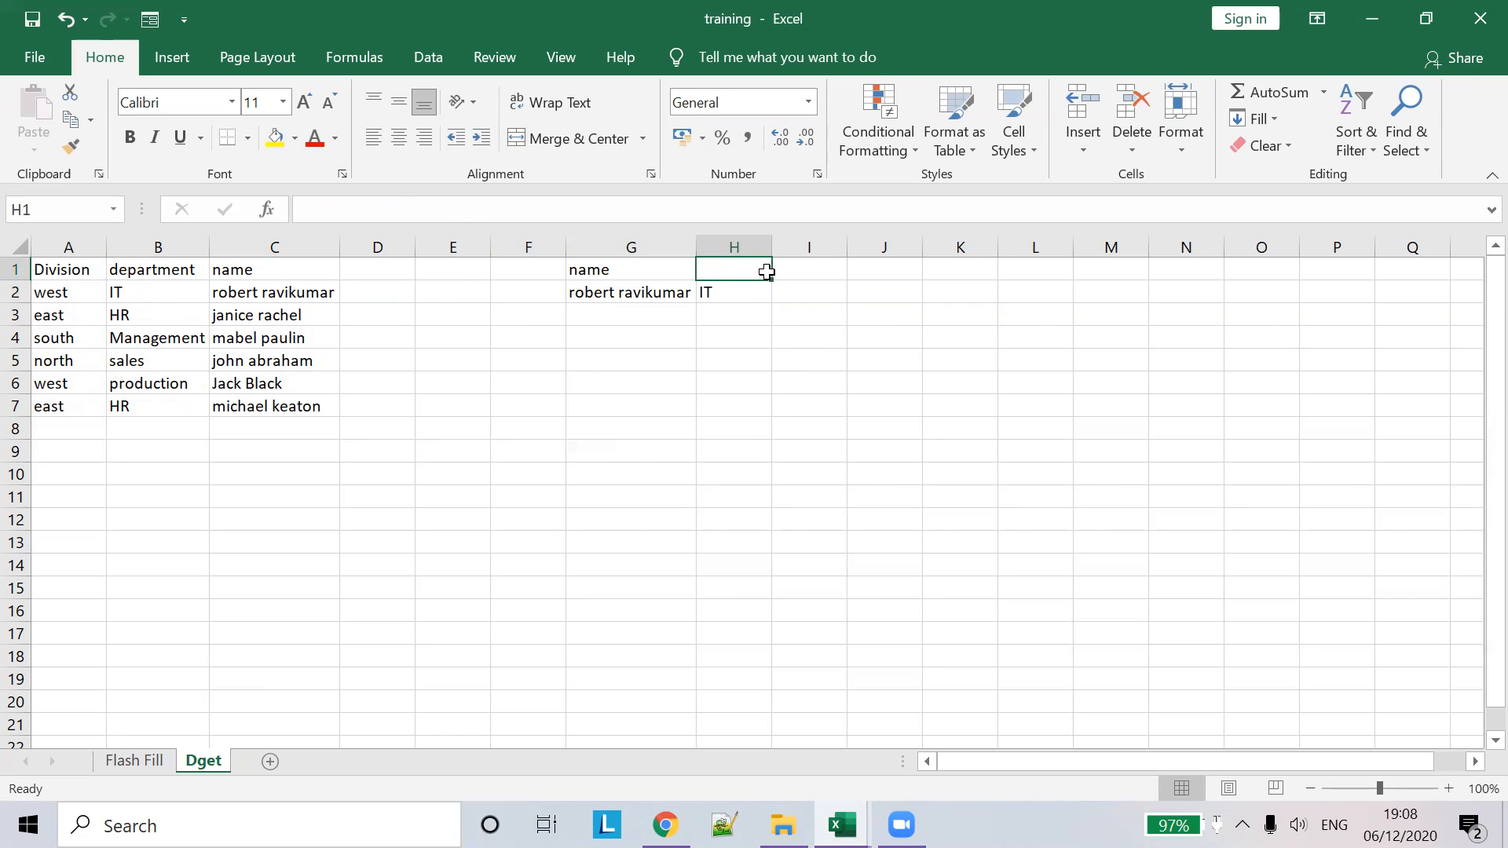
text(department)
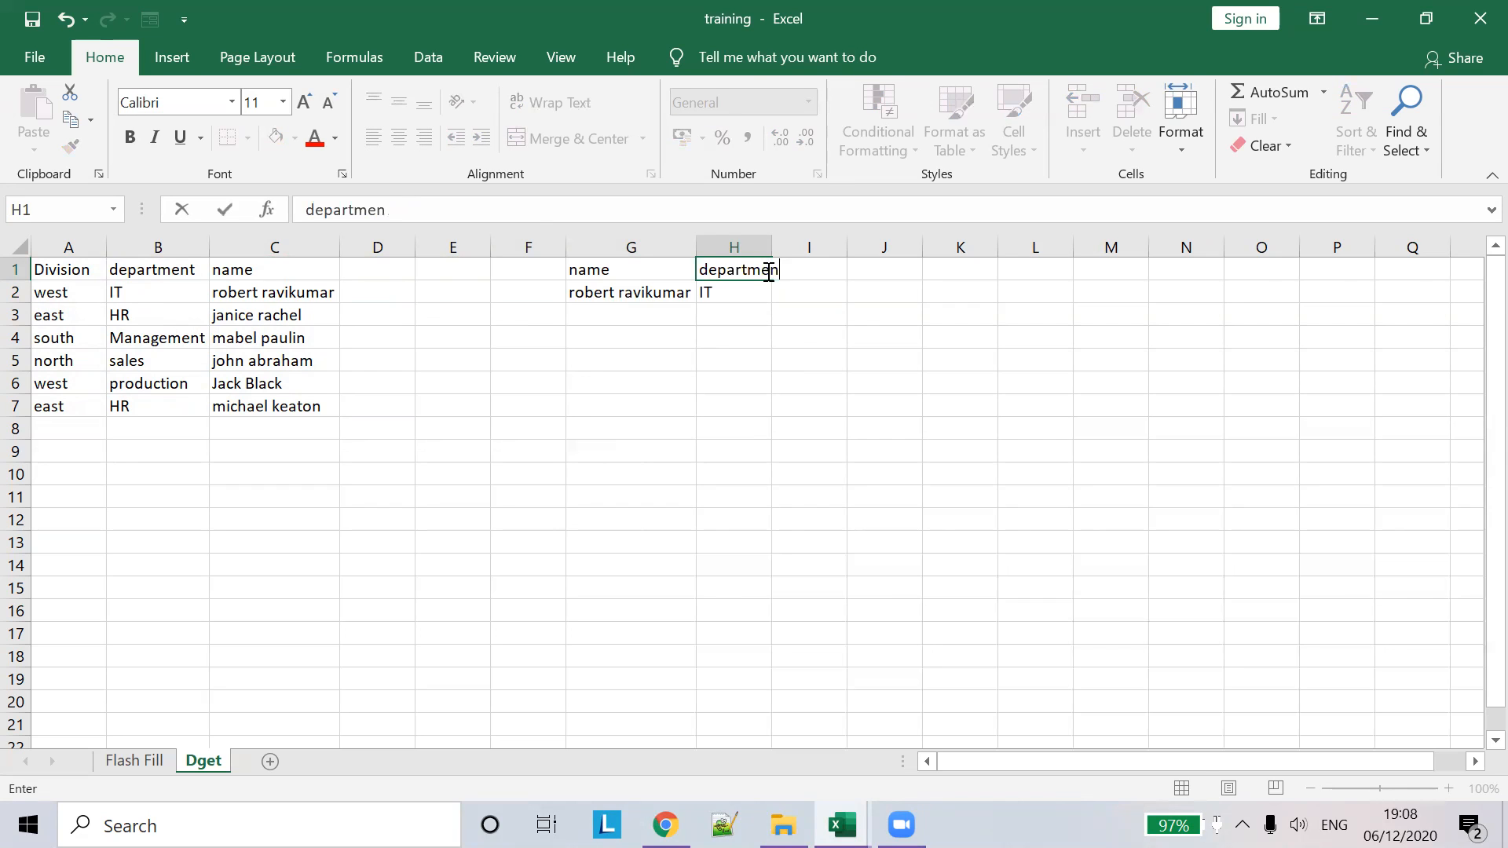
click(777, 269)
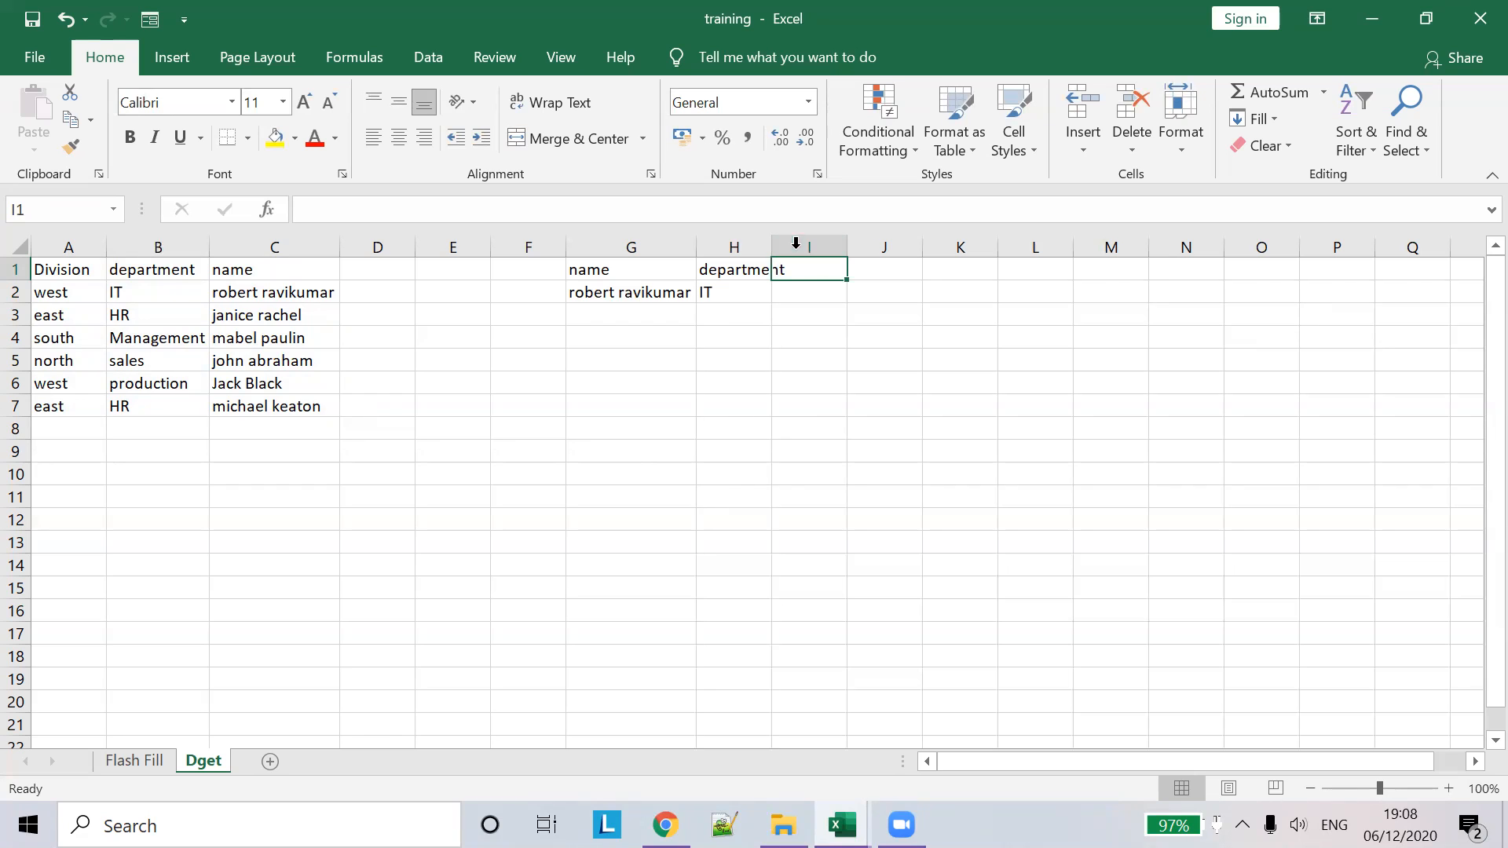
drag(769, 246, 772, 246)
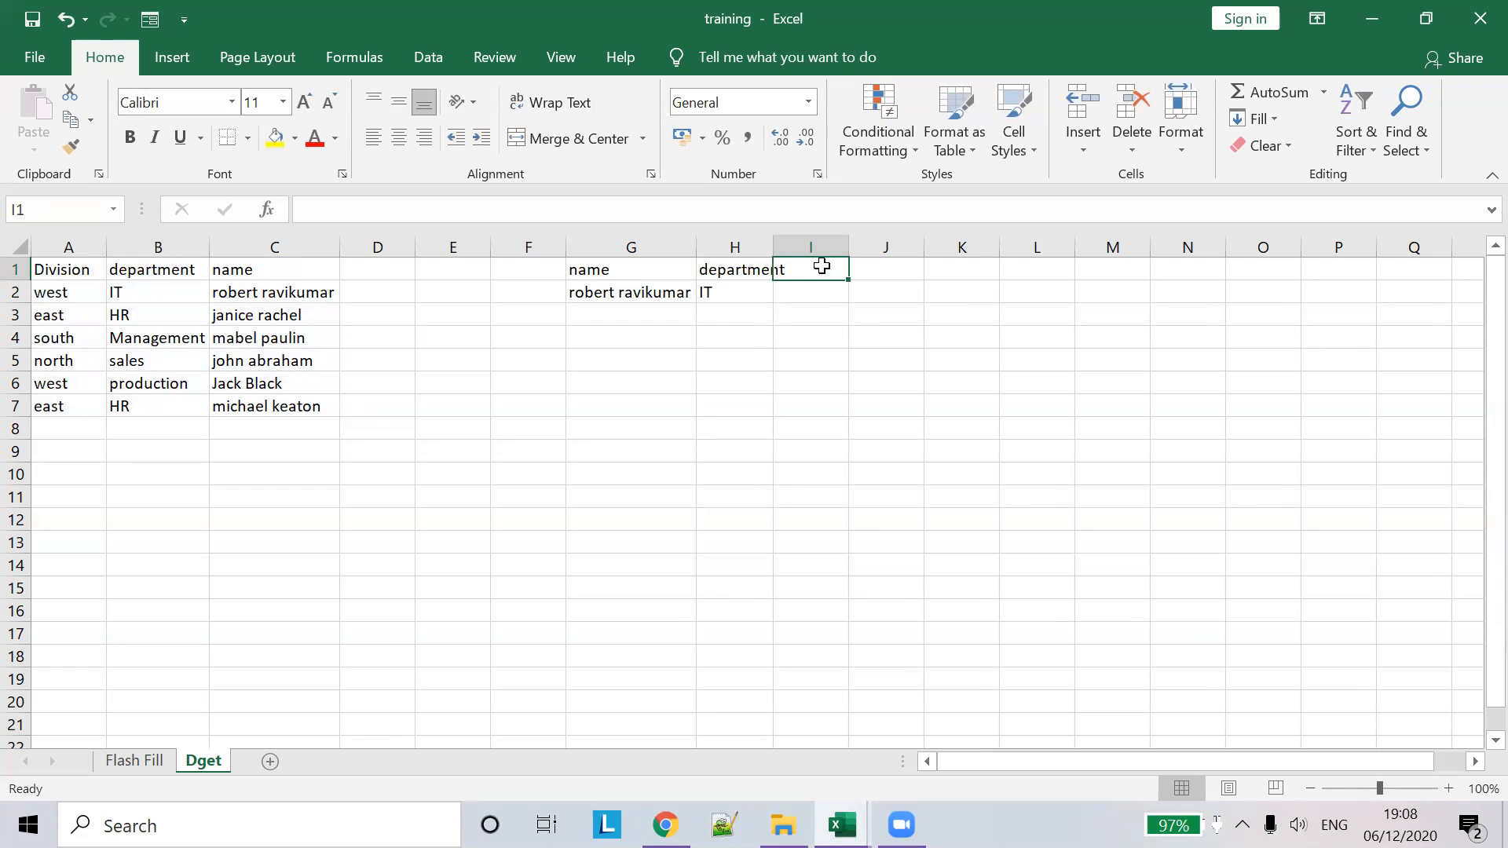
- Label I1 'division' and select I2 for the next lookup
click(628, 210)
text(dib)
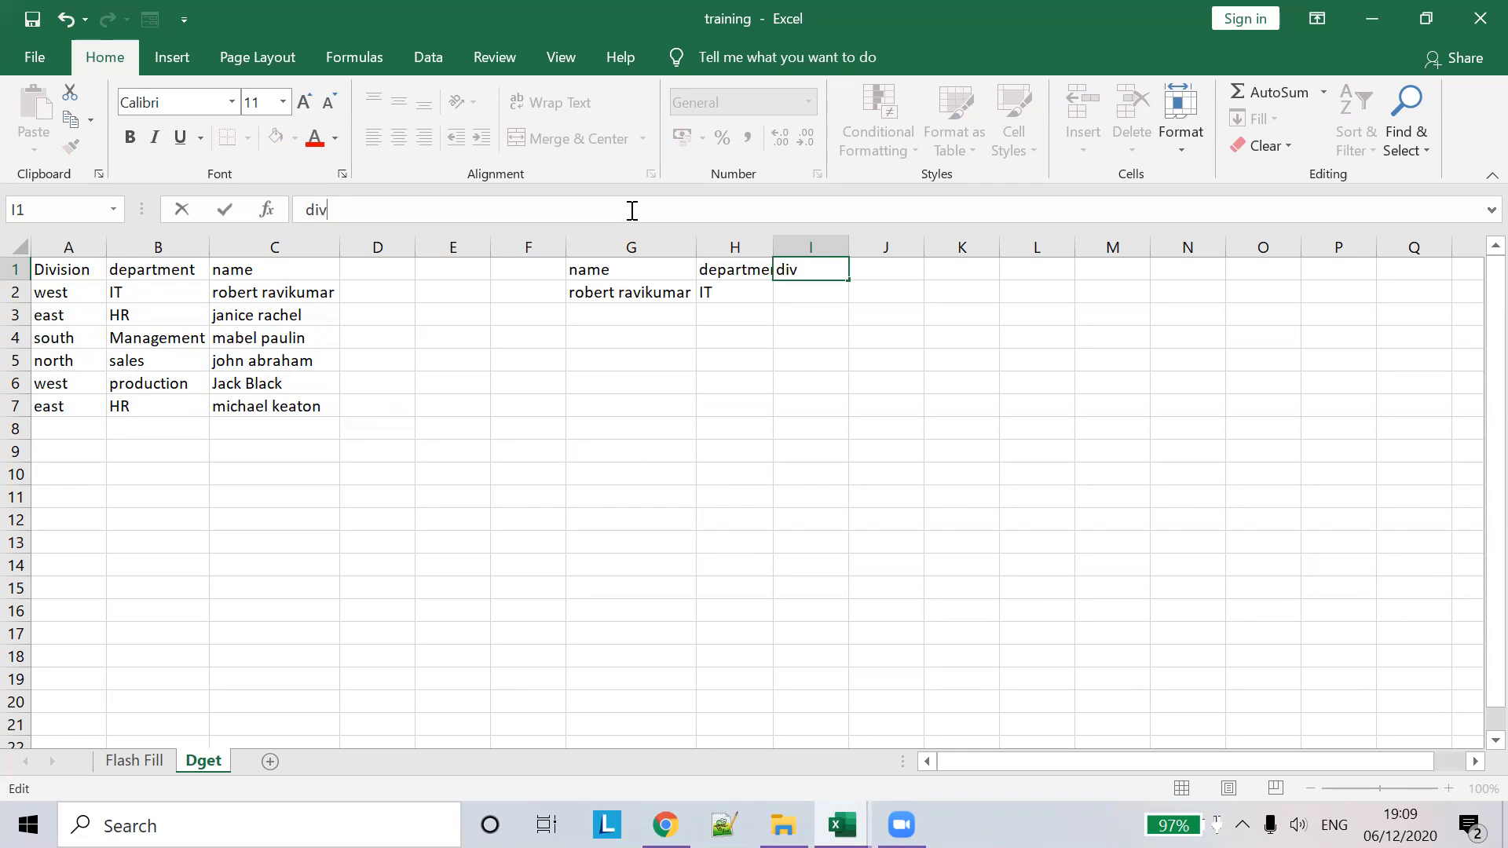
text(vsiso)
key(BackSpace)
key(BackSpace)
key(BackSpace)
key(BackSpace)
text(vision)
key(Tab)
click(812, 292)
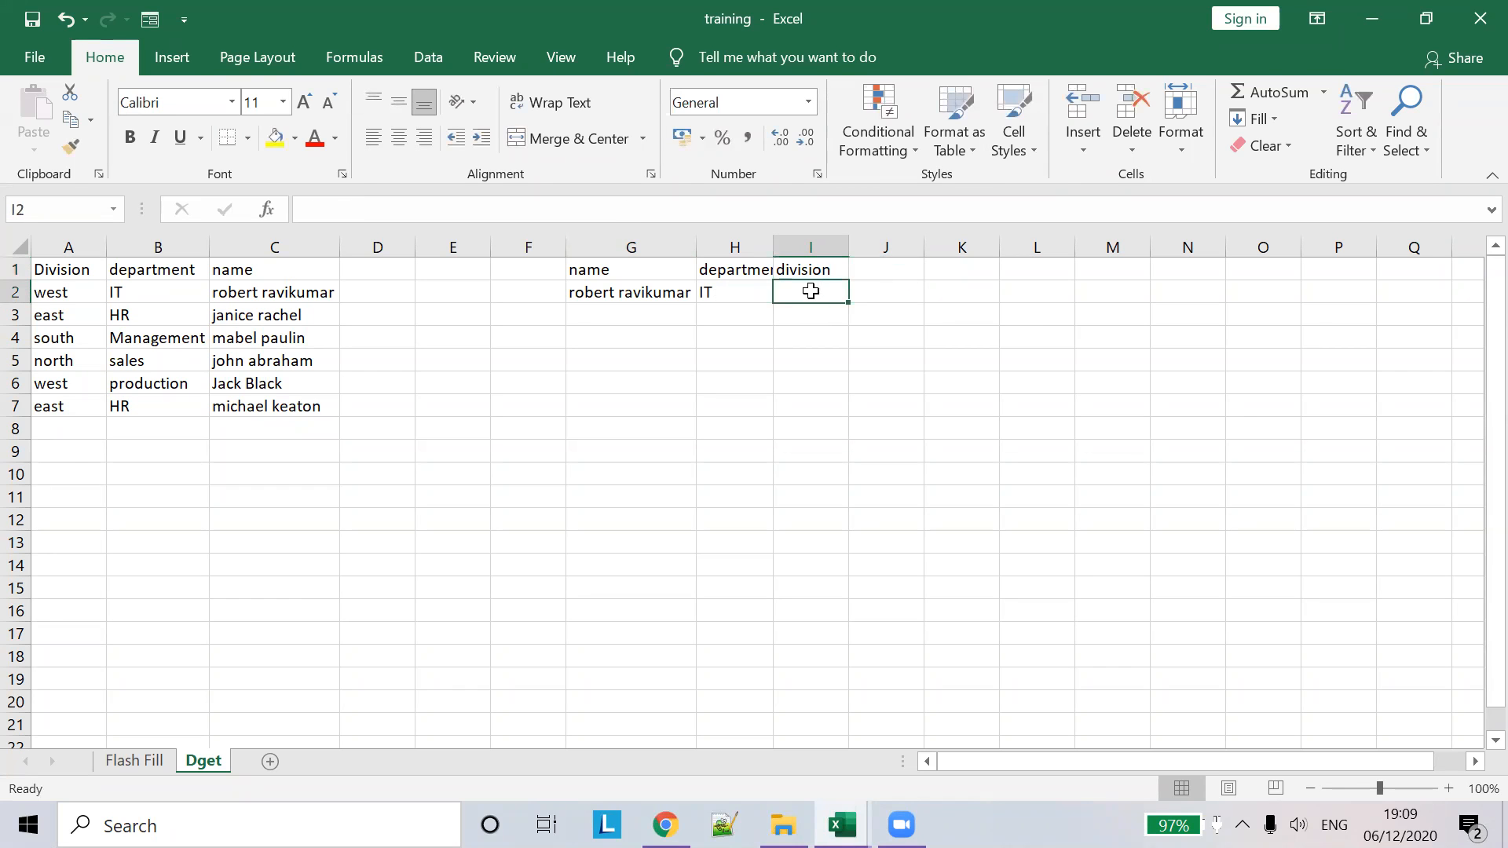
- Enter =DGET(A1:C7,1,G1:G2) in I2 so it returns the division west
text(=()
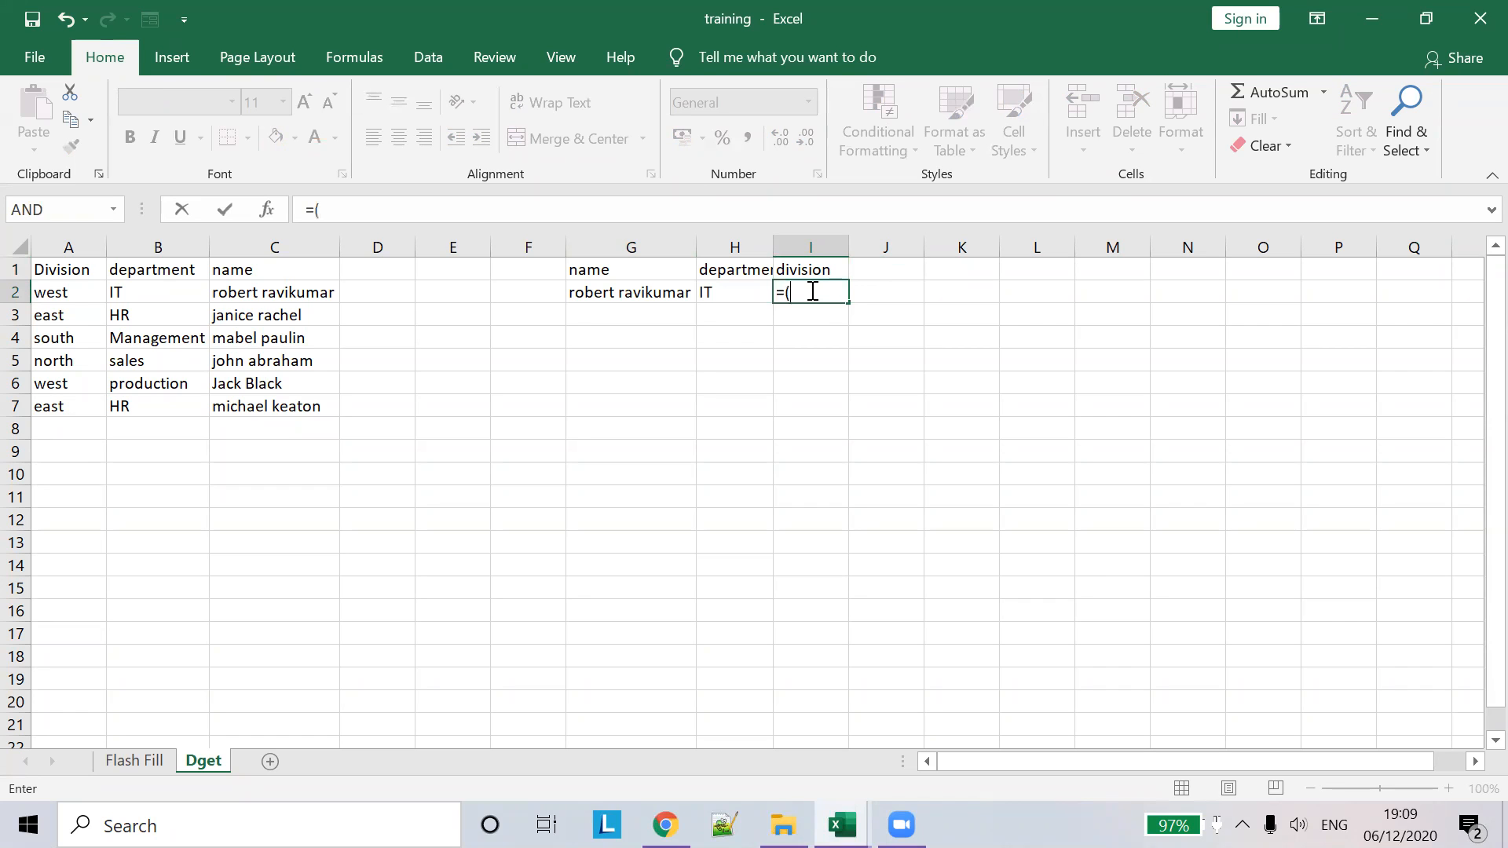
key(Left)
key(BackSpace)
text(DGET()
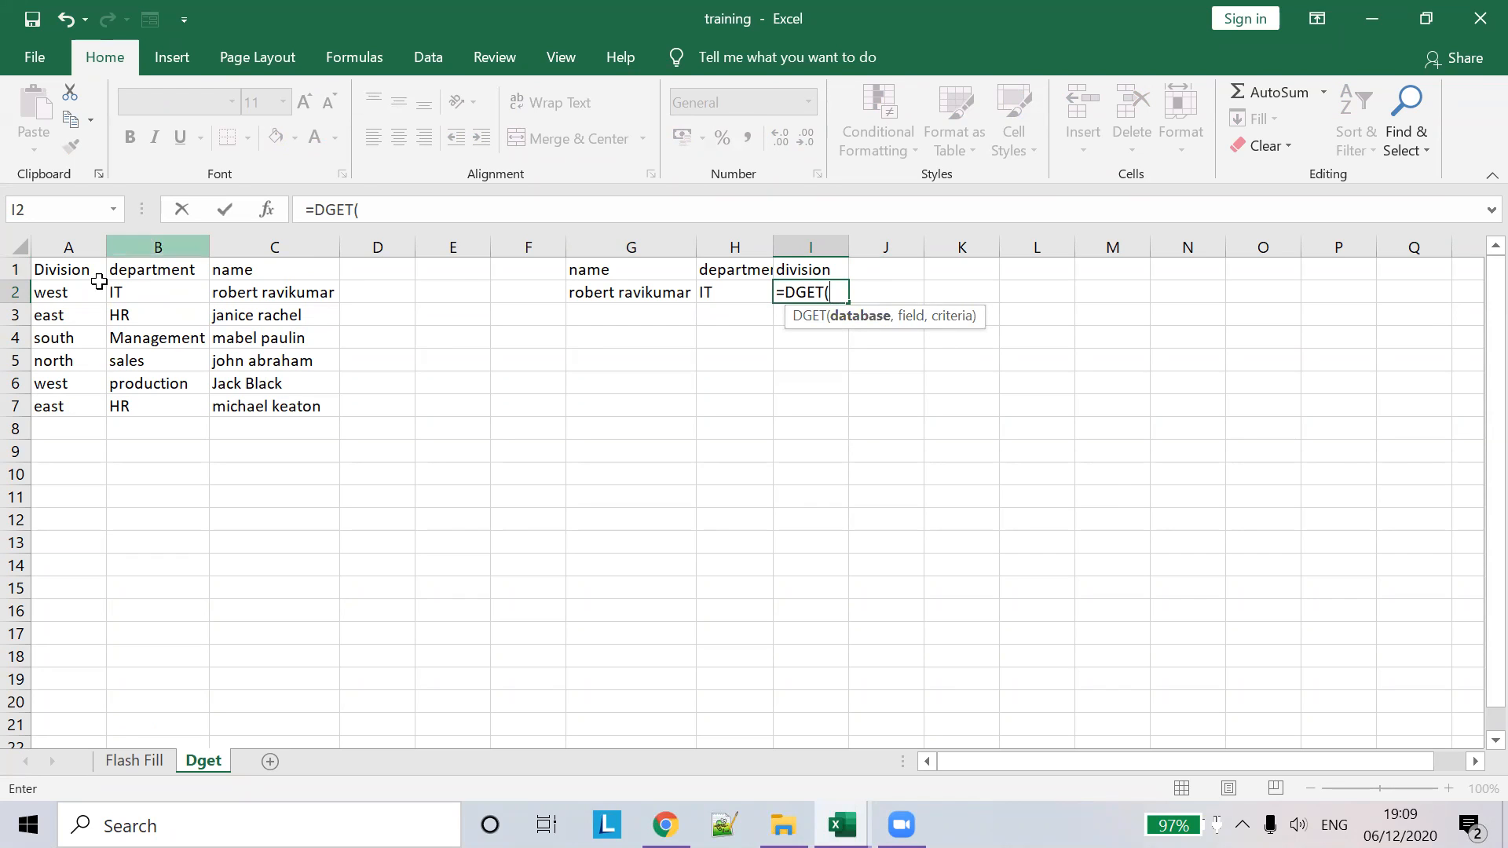
drag(45, 268, 278, 405)
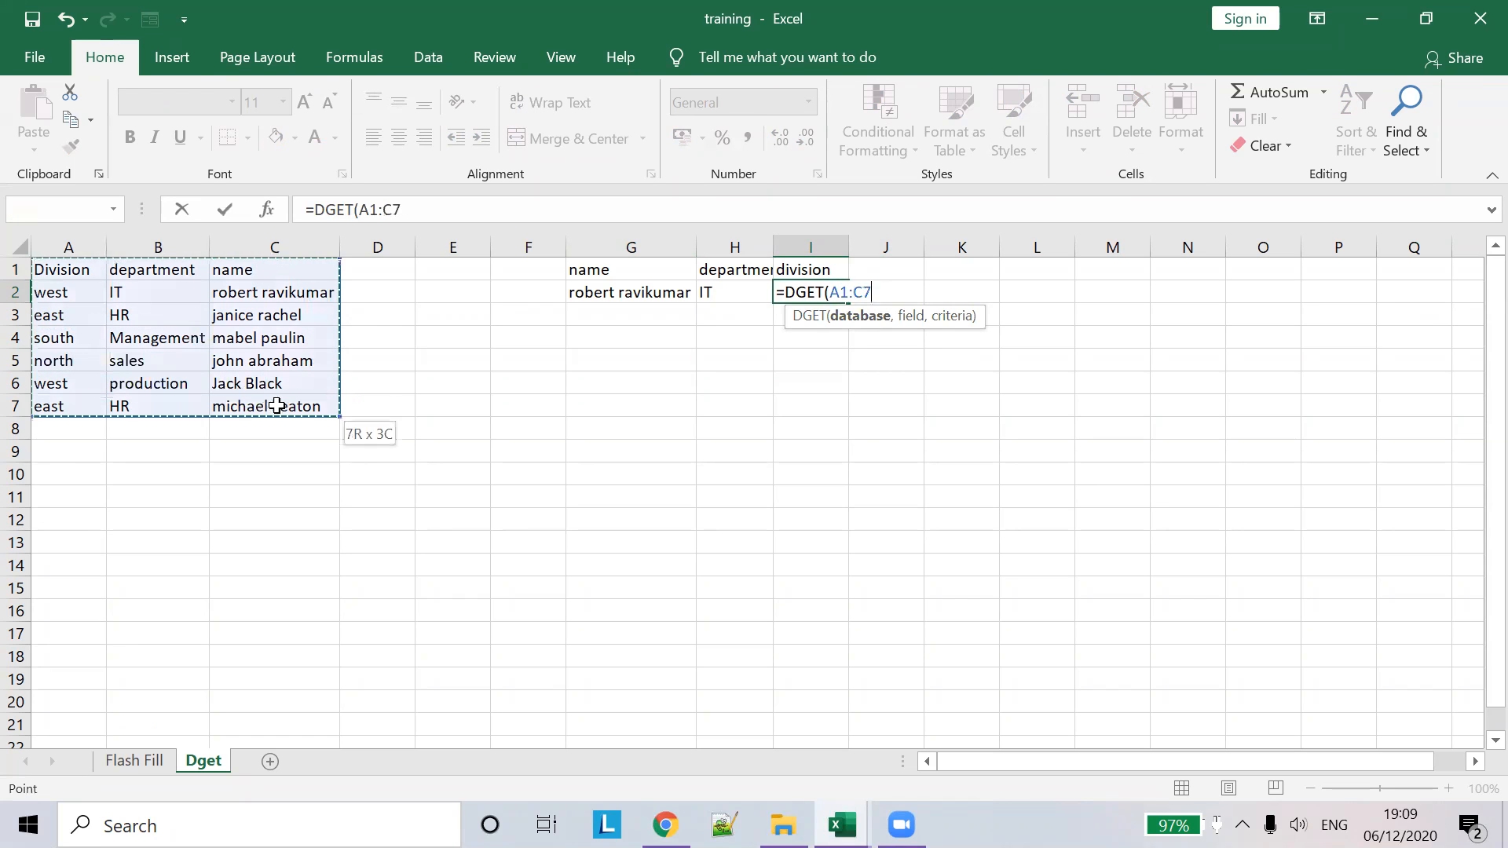
text(,)
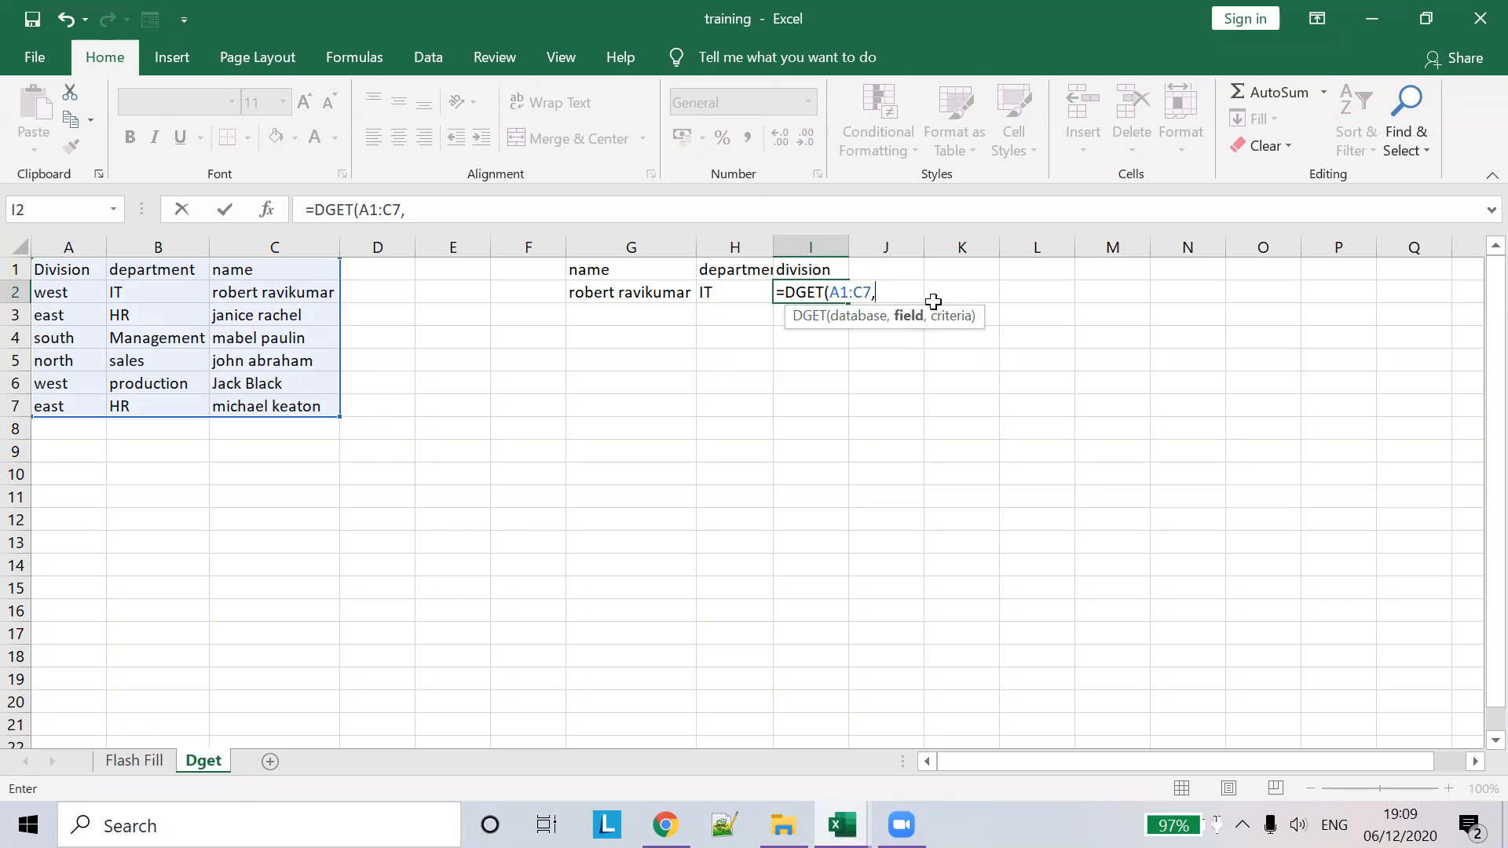
text(1,)
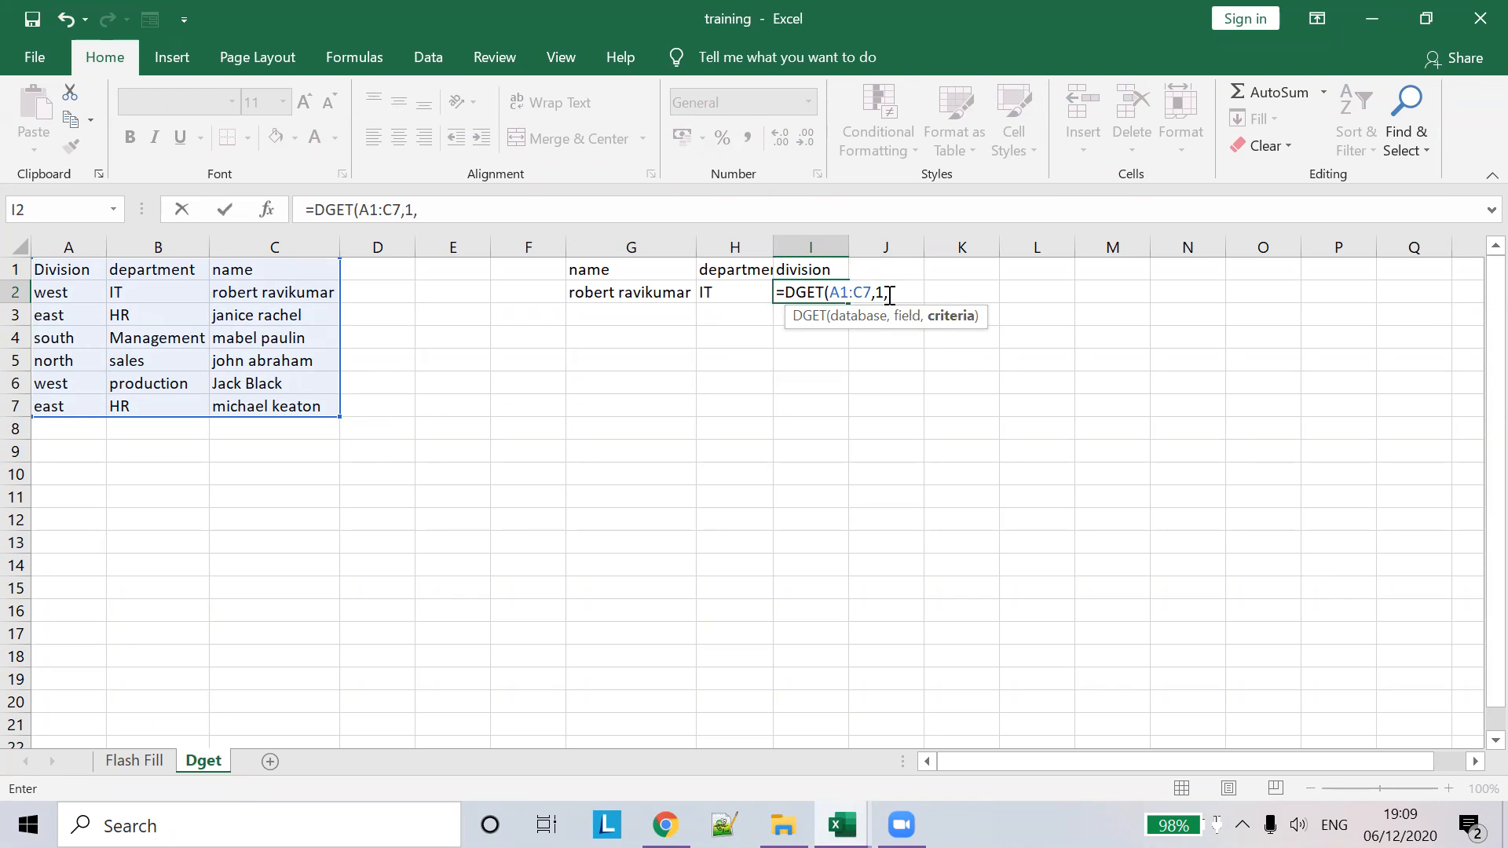
drag(632, 270, 631, 292)
text())
key(Tab)
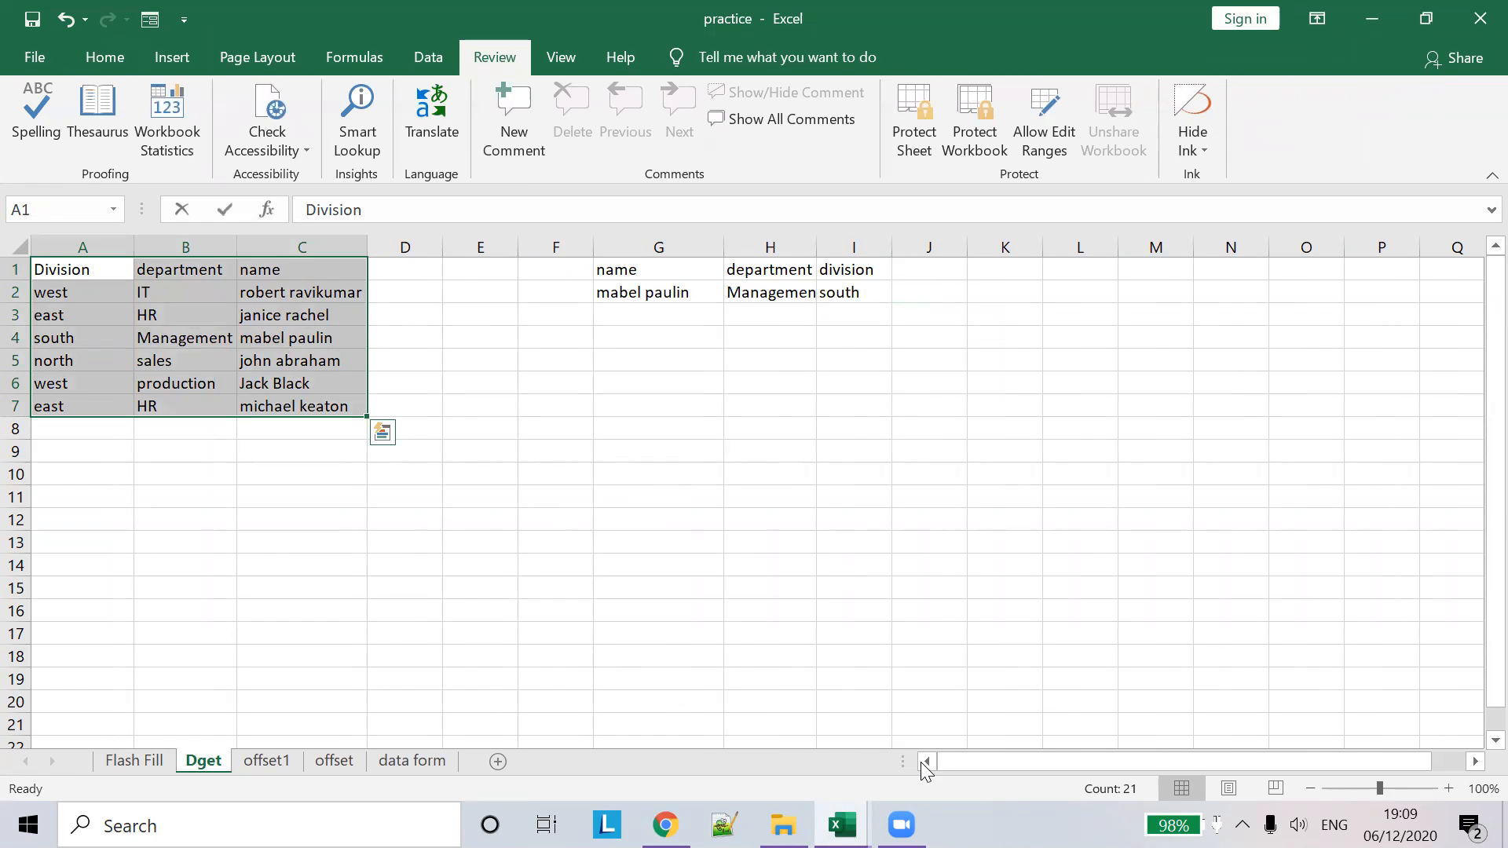
mouse_move(842, 824)
click(977, 666)
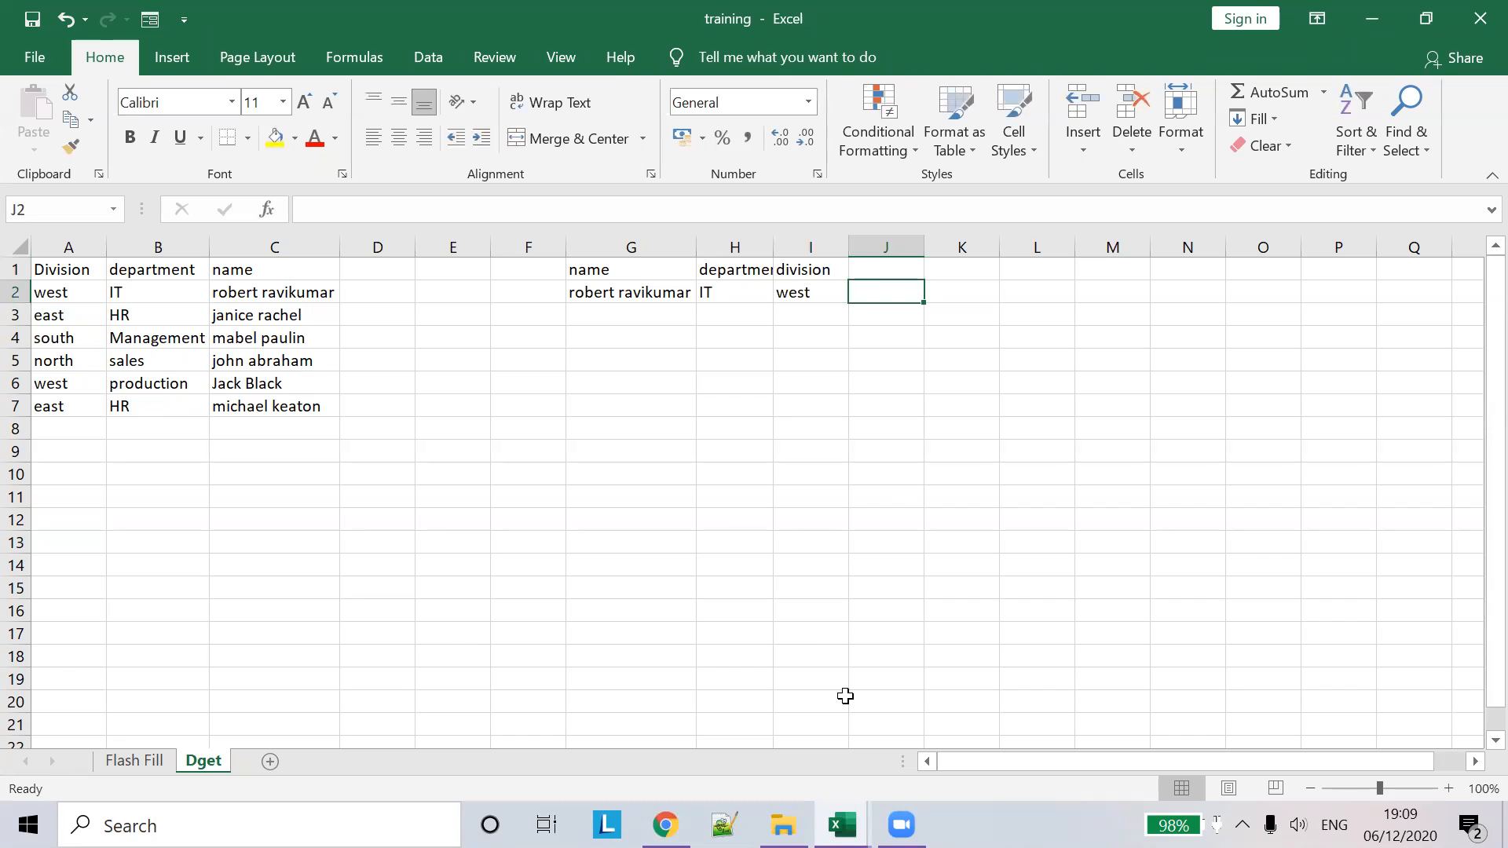
click(842, 825)
click(356, 561)
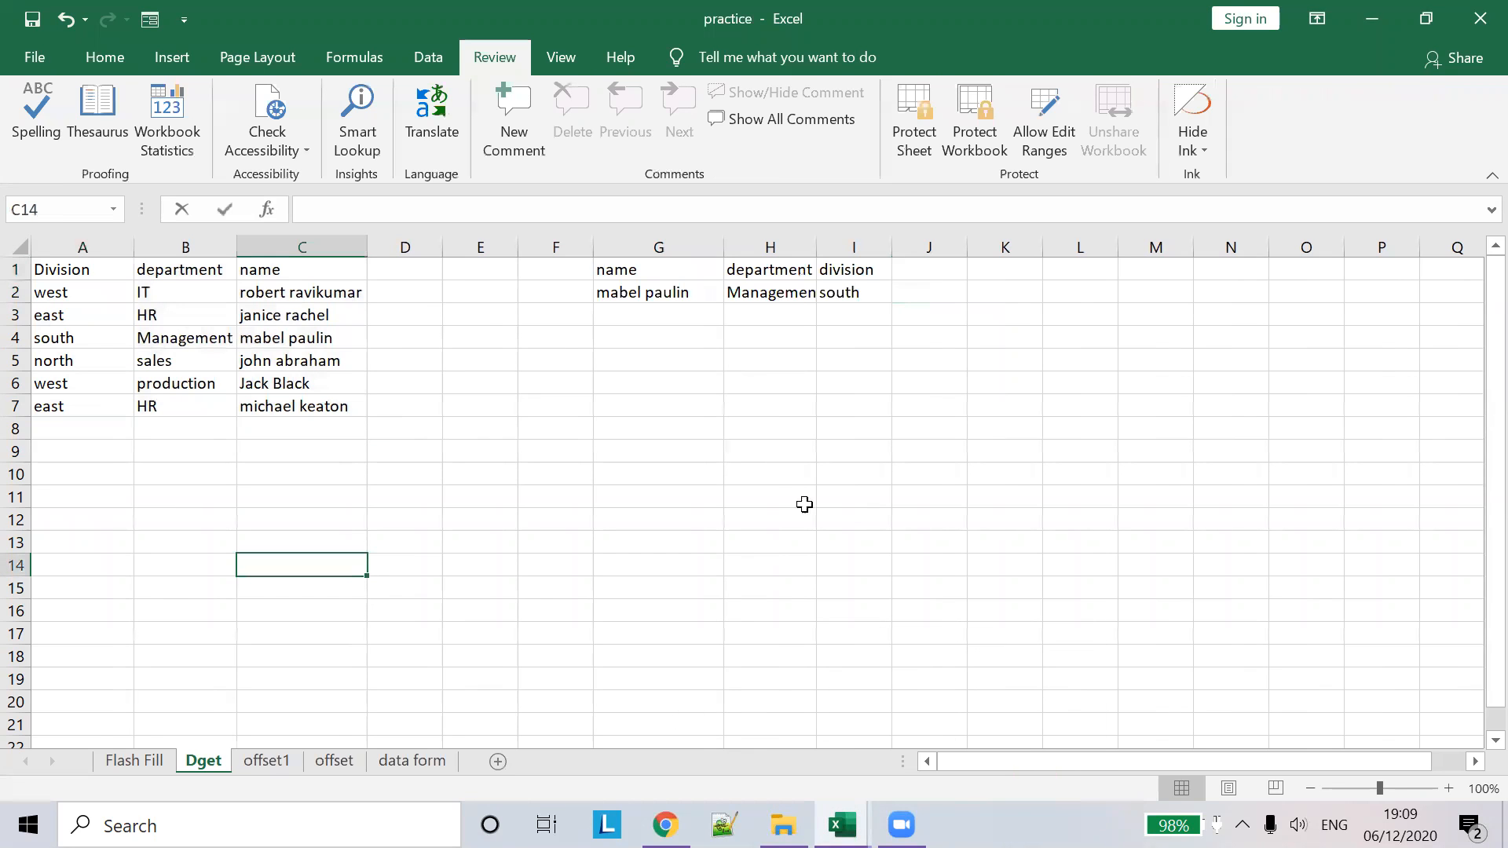
key(alt+Tab)
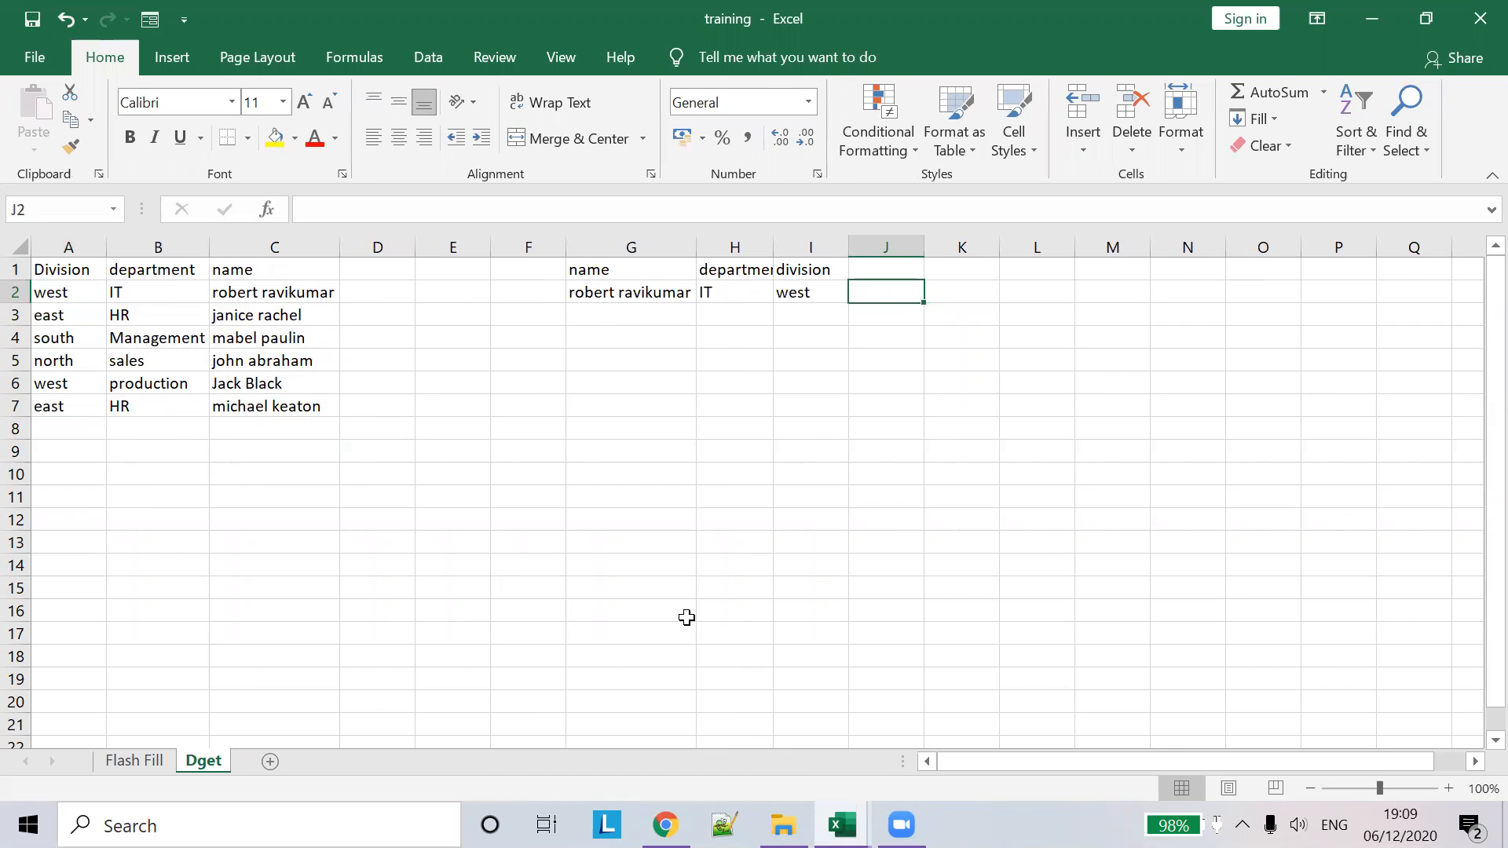
click(909, 685)
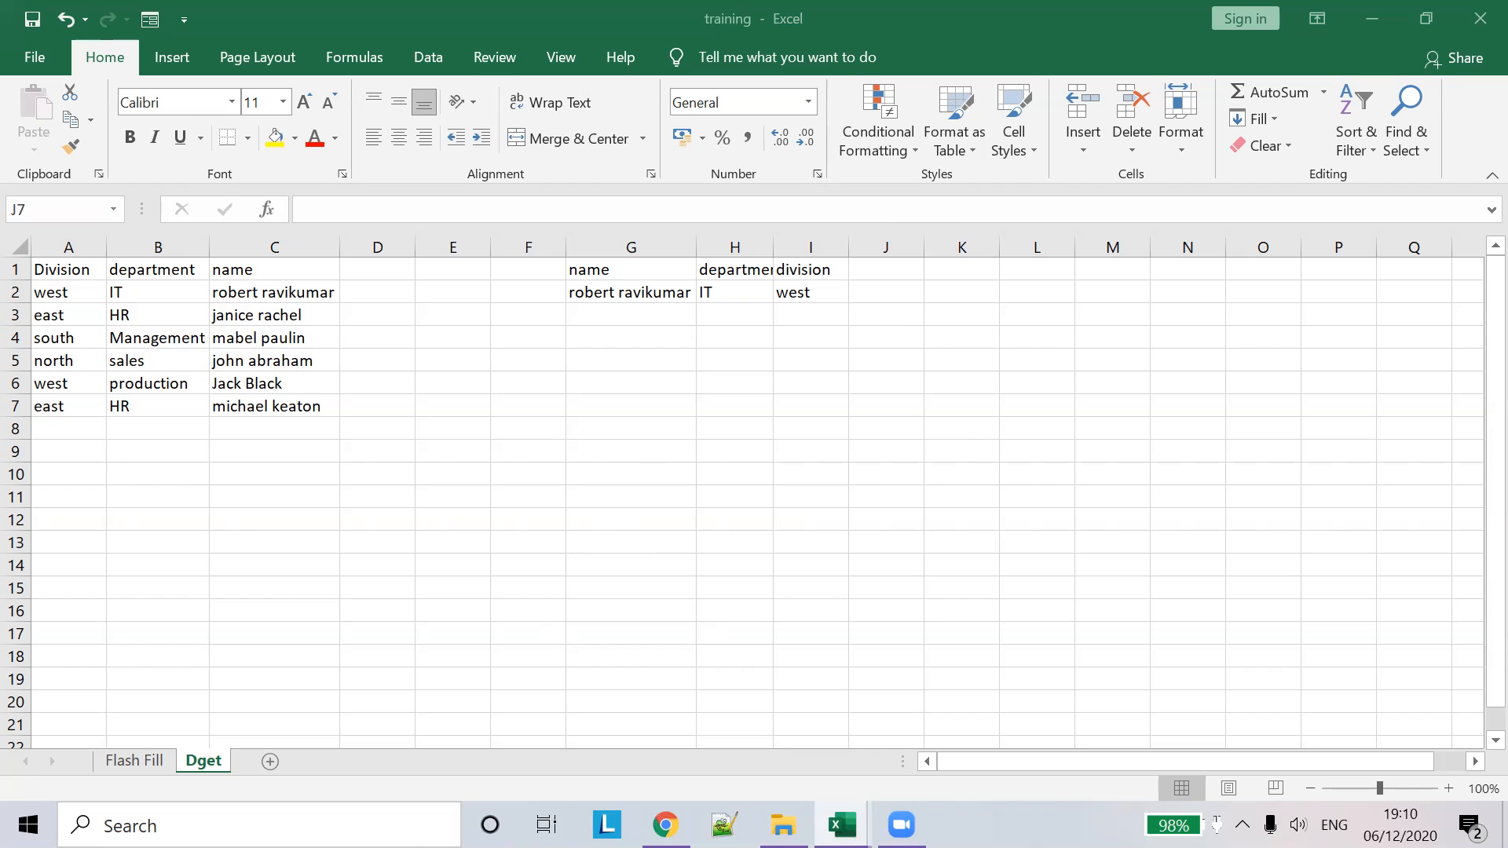
click(666, 825)
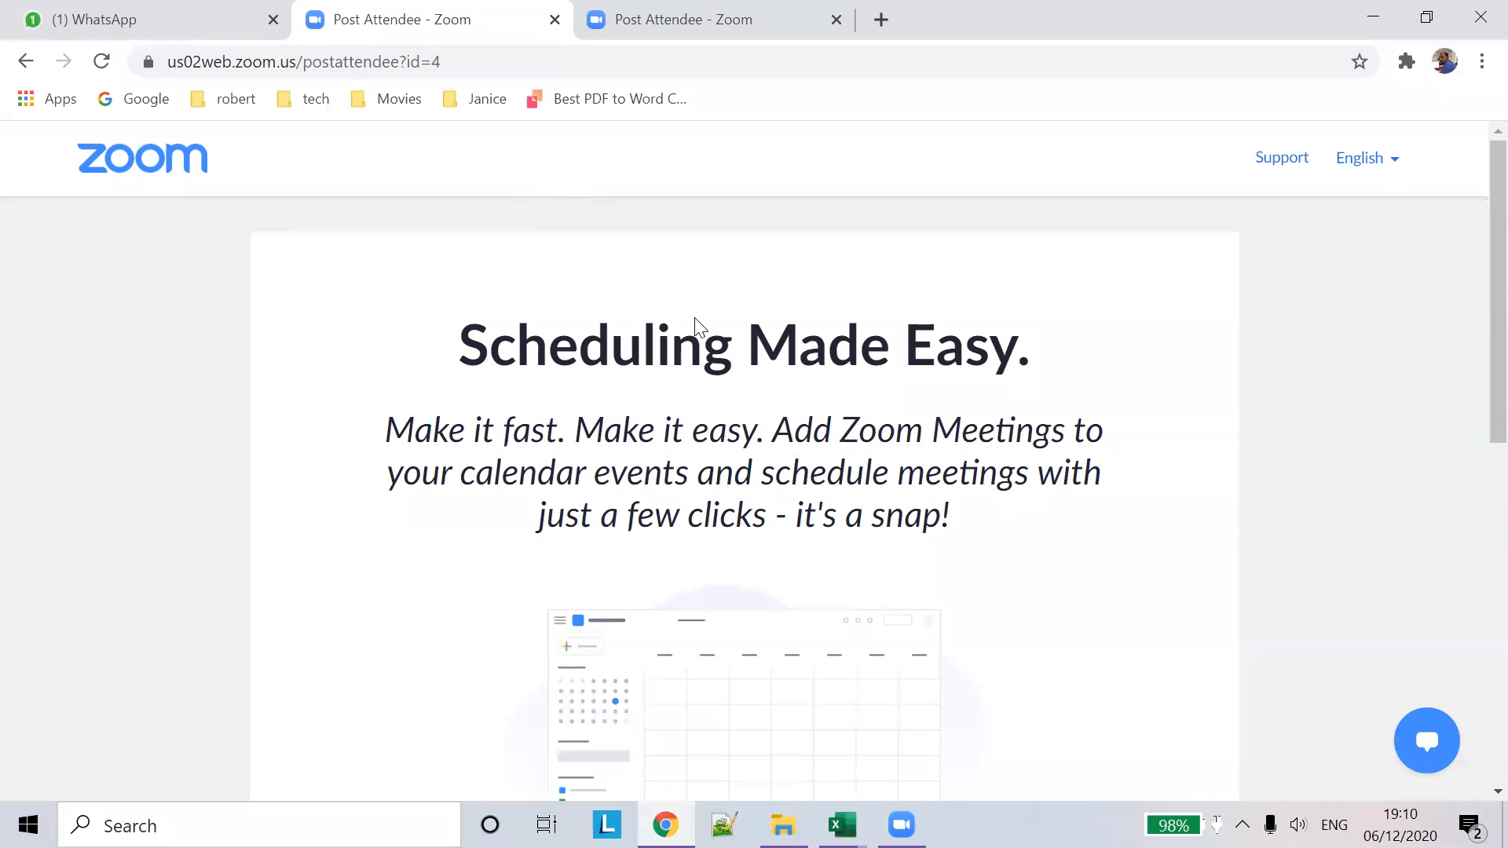
- Bring the practice Excel workbook to the front from the taskbar
click(842, 824)
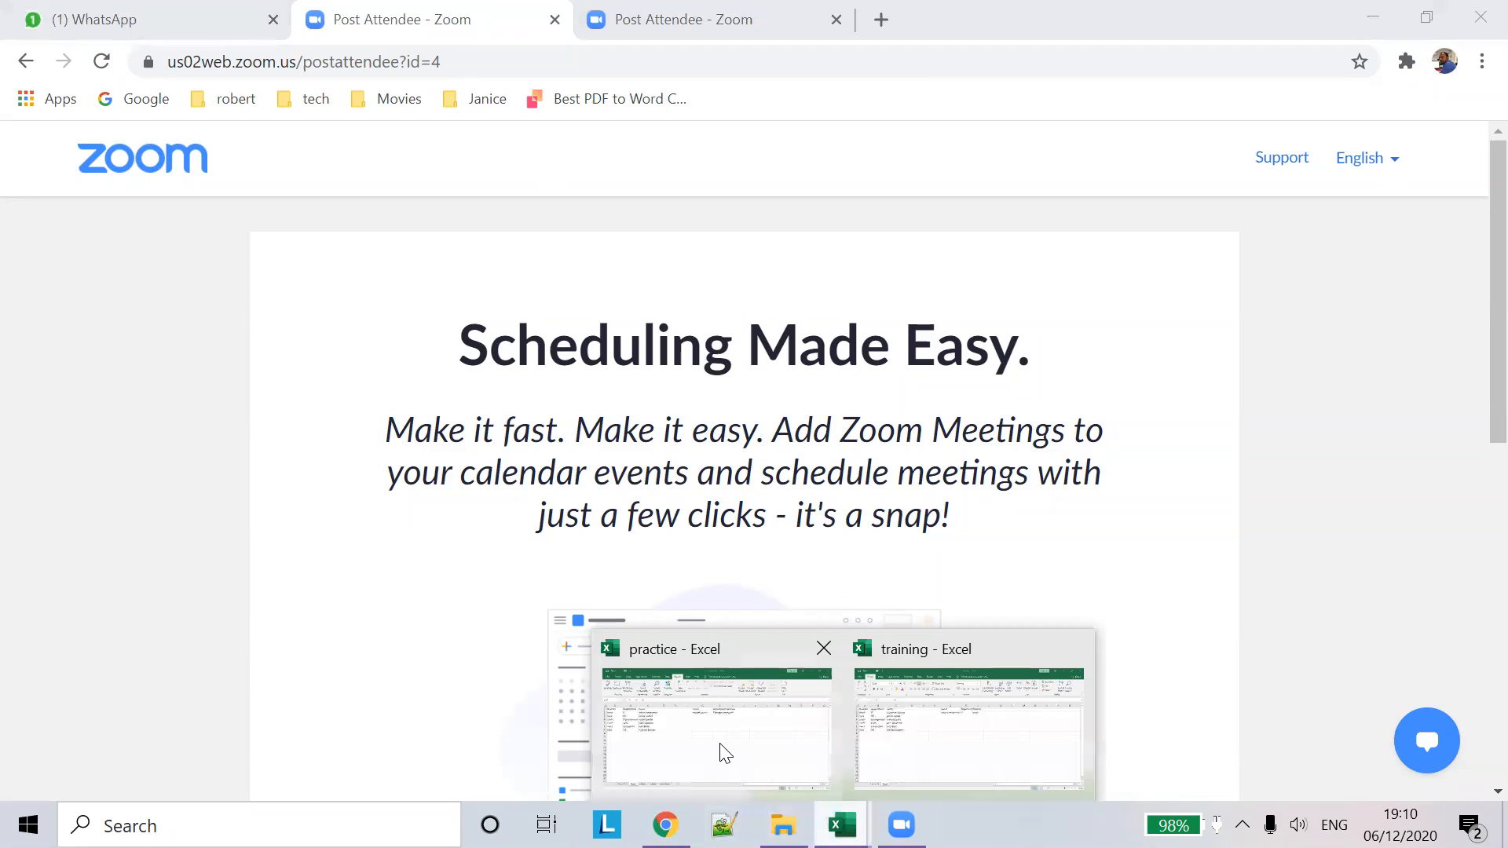
click(717, 749)
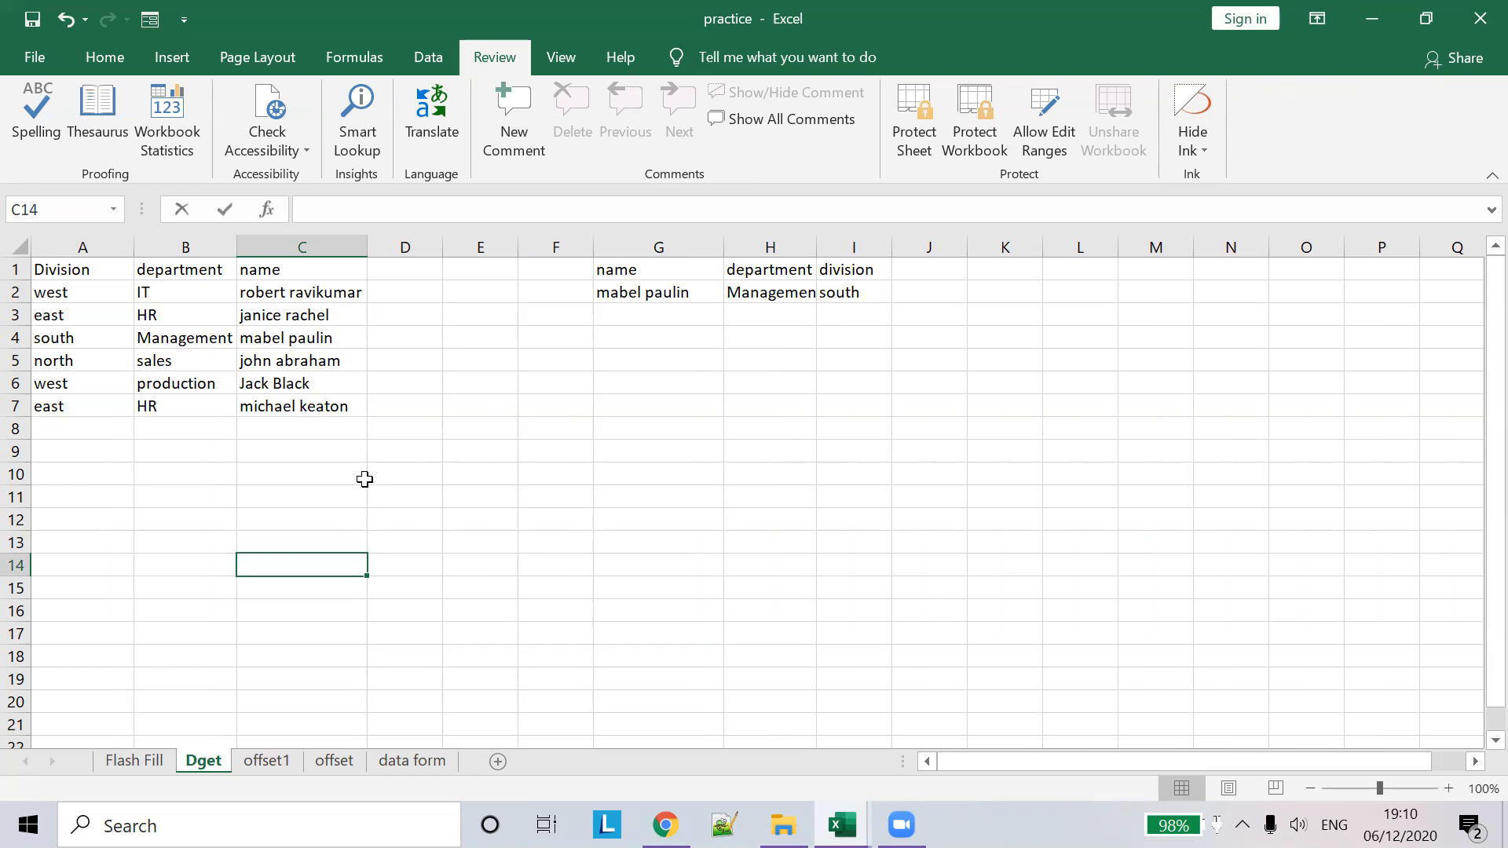
- Glance at practice's offset1 sheet, then add a new sheet after Dget in training
key(alt+Tab)
key(alt+Tab)
click(270, 762)
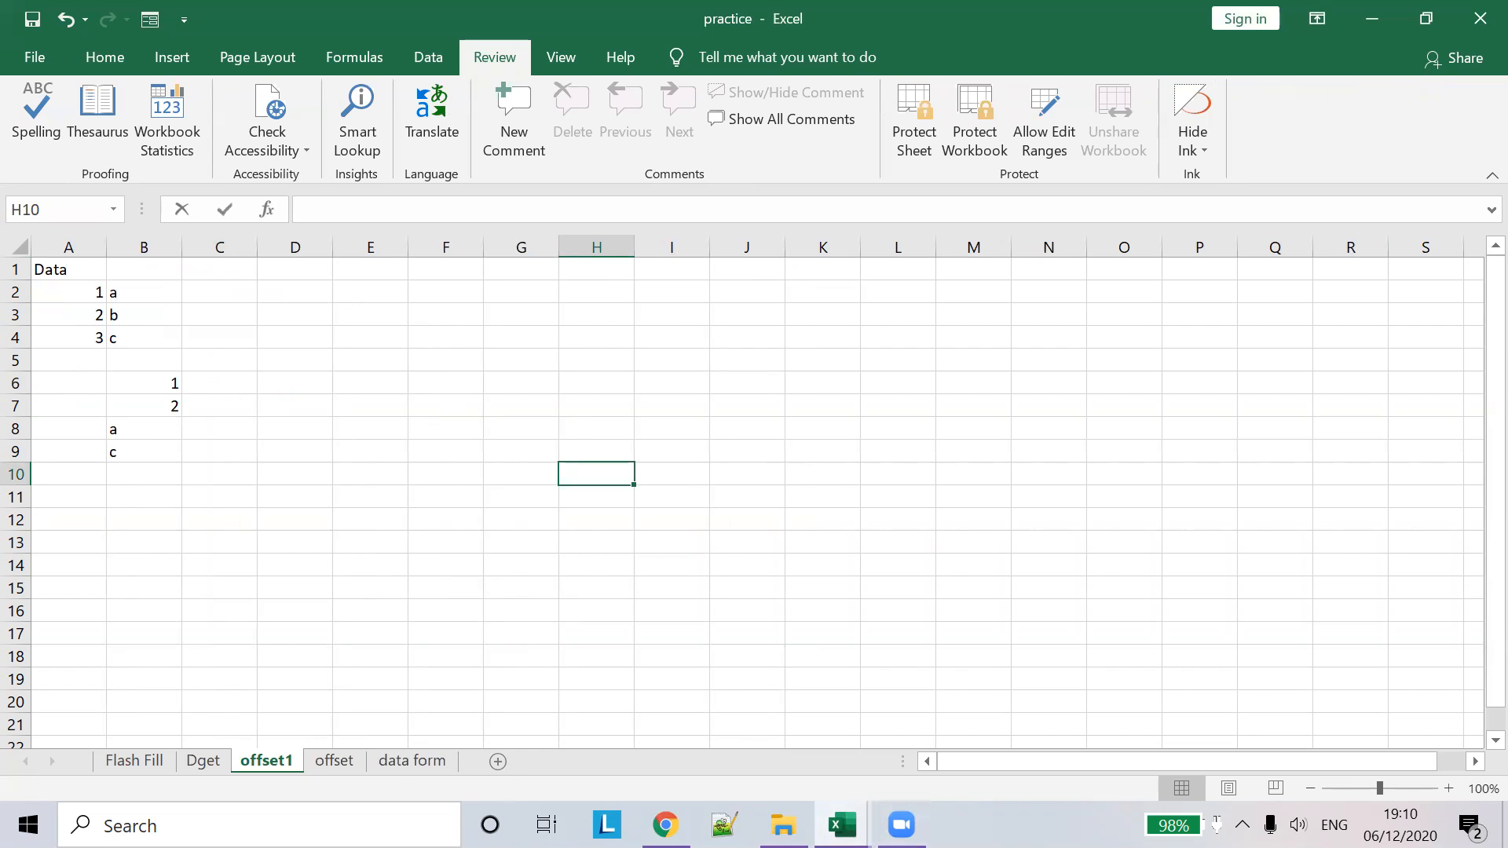
mouse_move(842, 825)
click(917, 732)
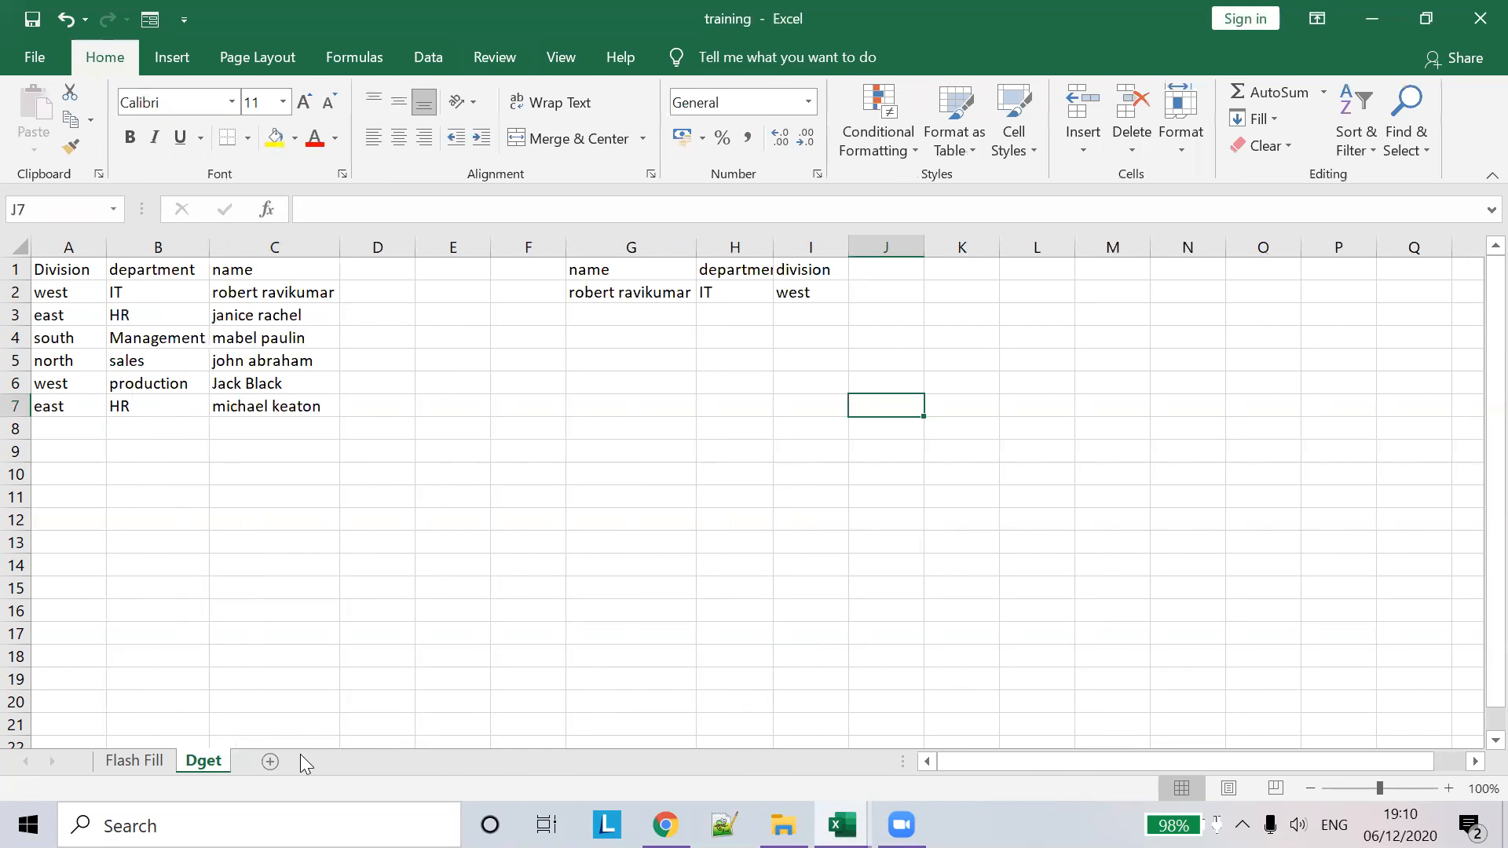
click(270, 761)
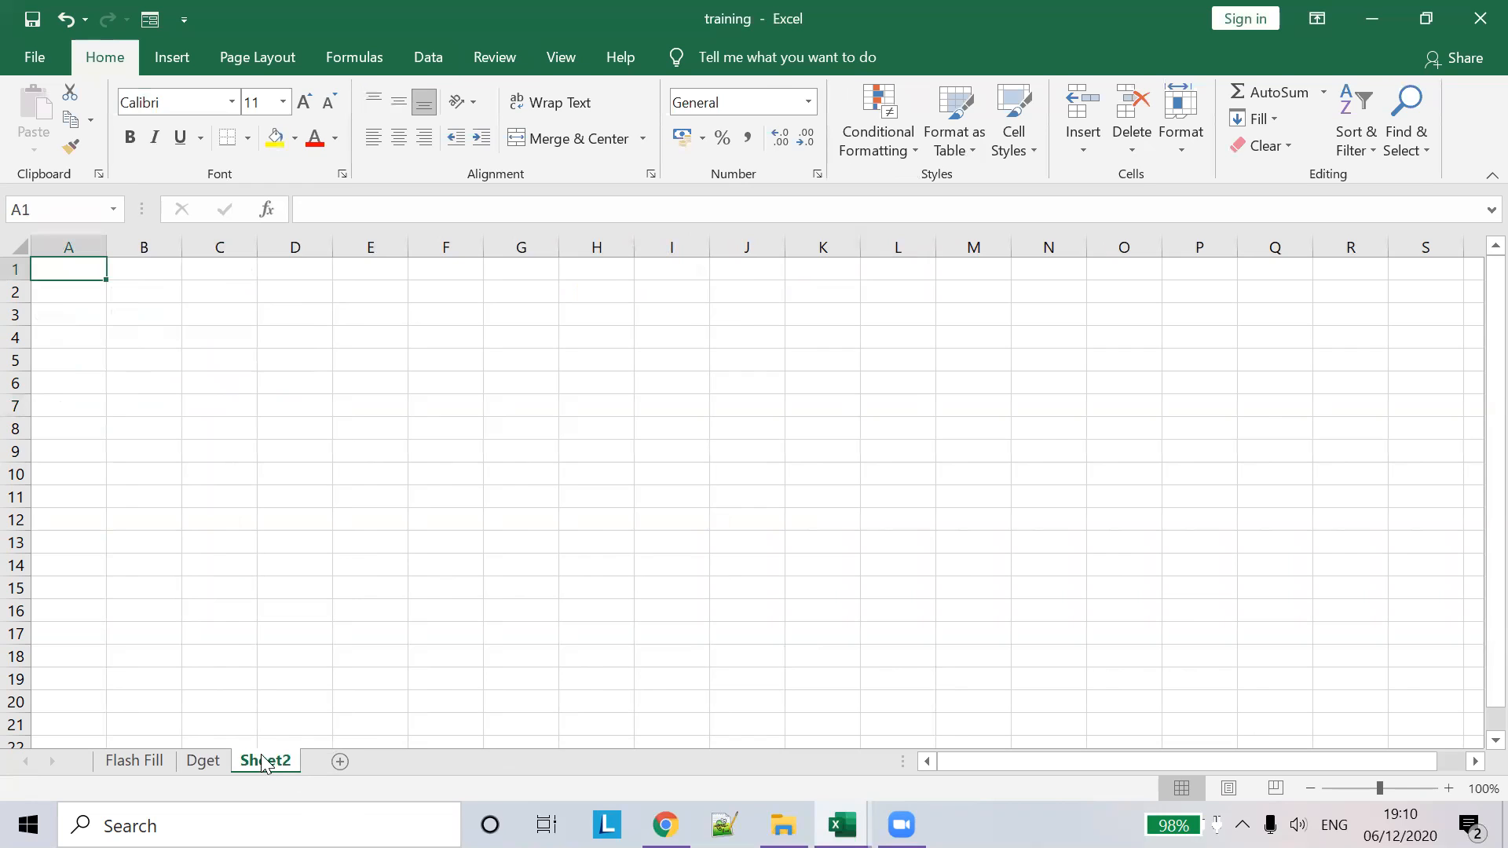
- Rename the new sheet to 'offset'
double_click(262, 759)
text(offset)
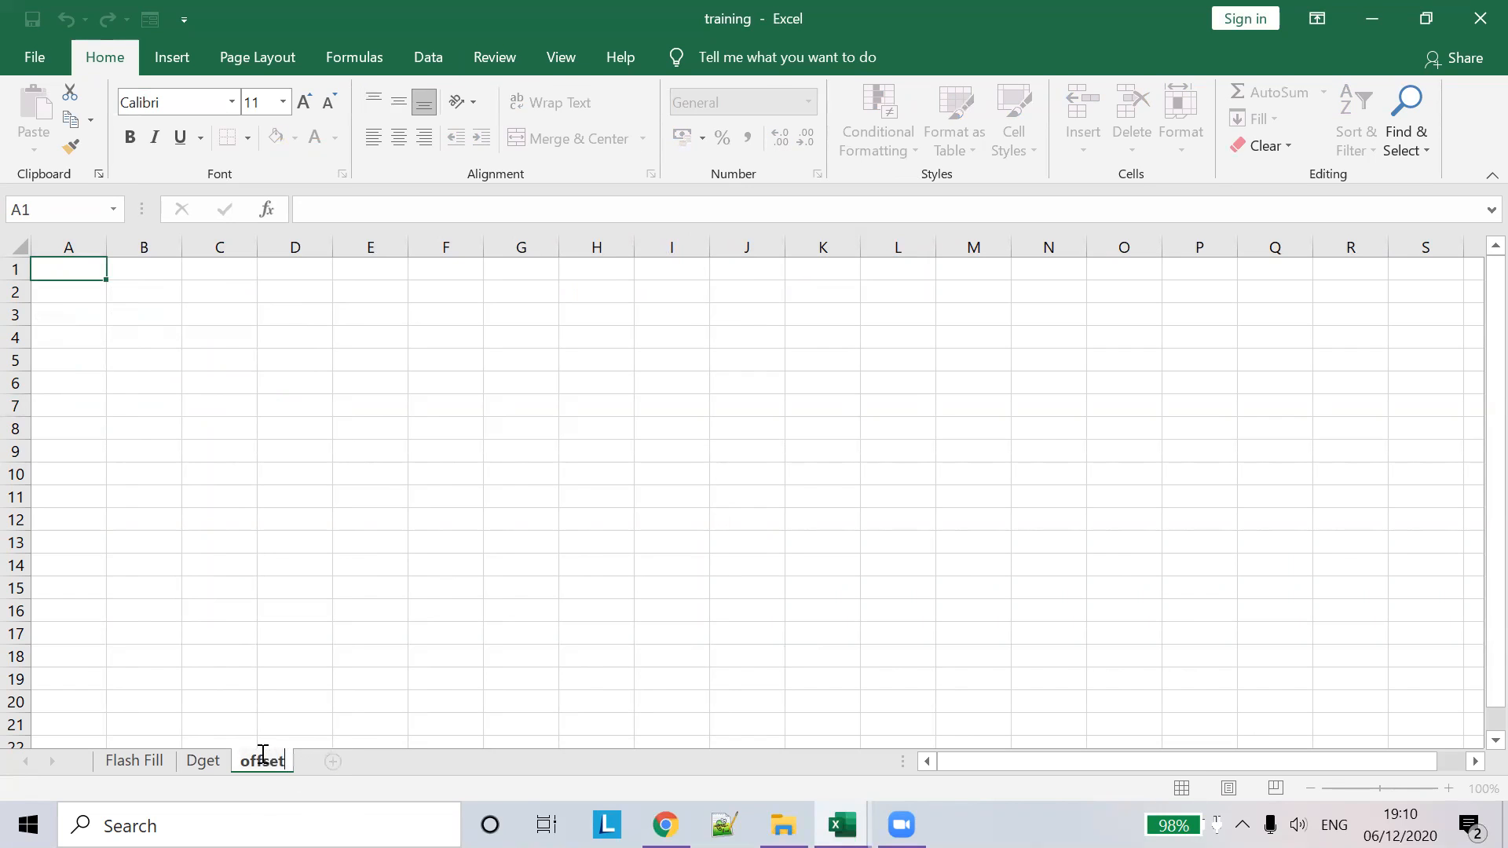
key(Return)
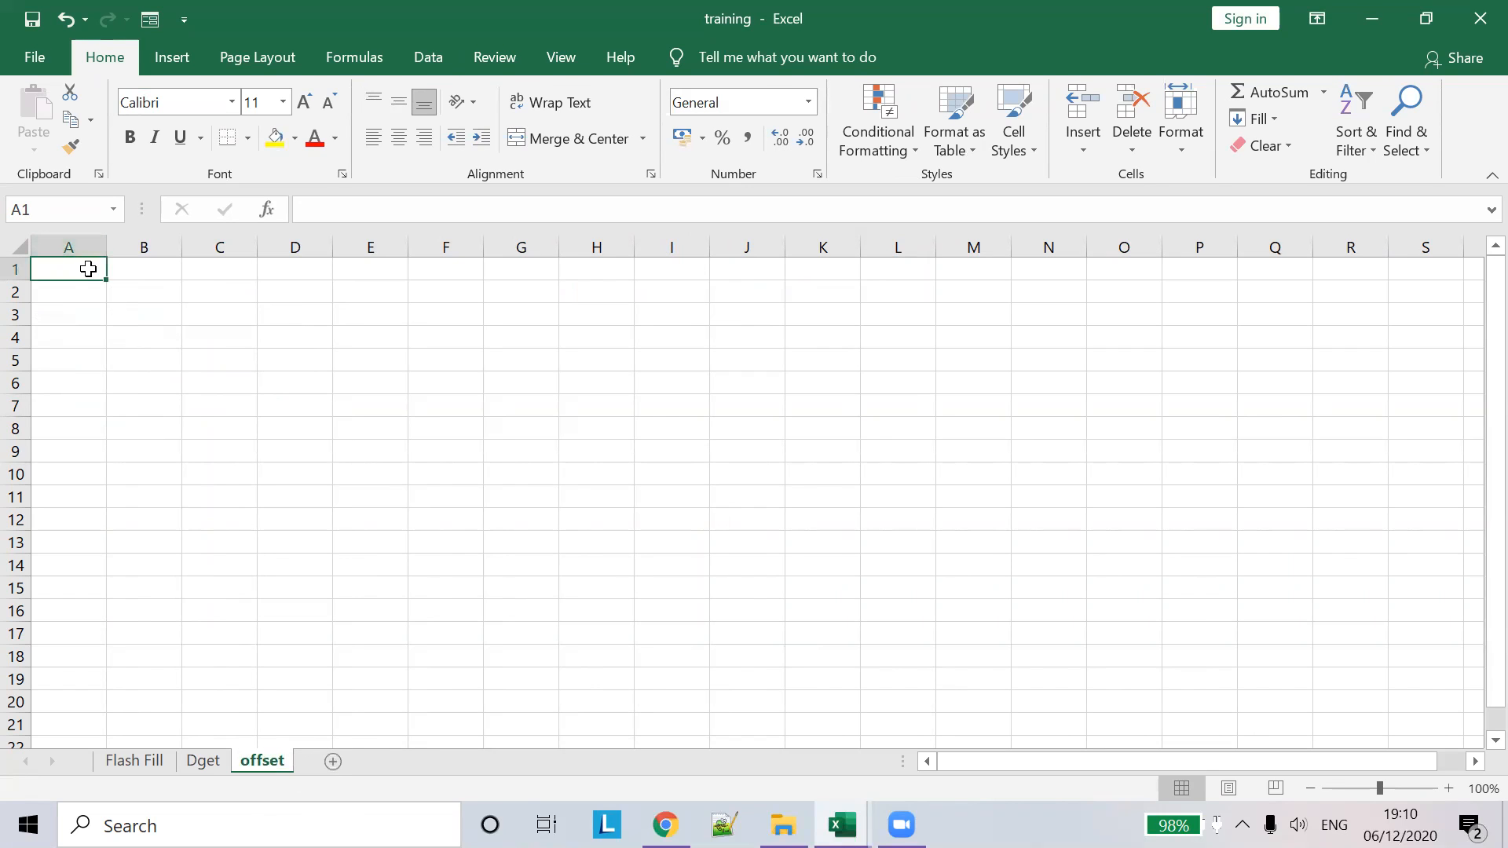
- Fill A1:A4 with 1, 2, 3, 4 and B1:B4 with a, b, c, d
text(1)
key(Tab)
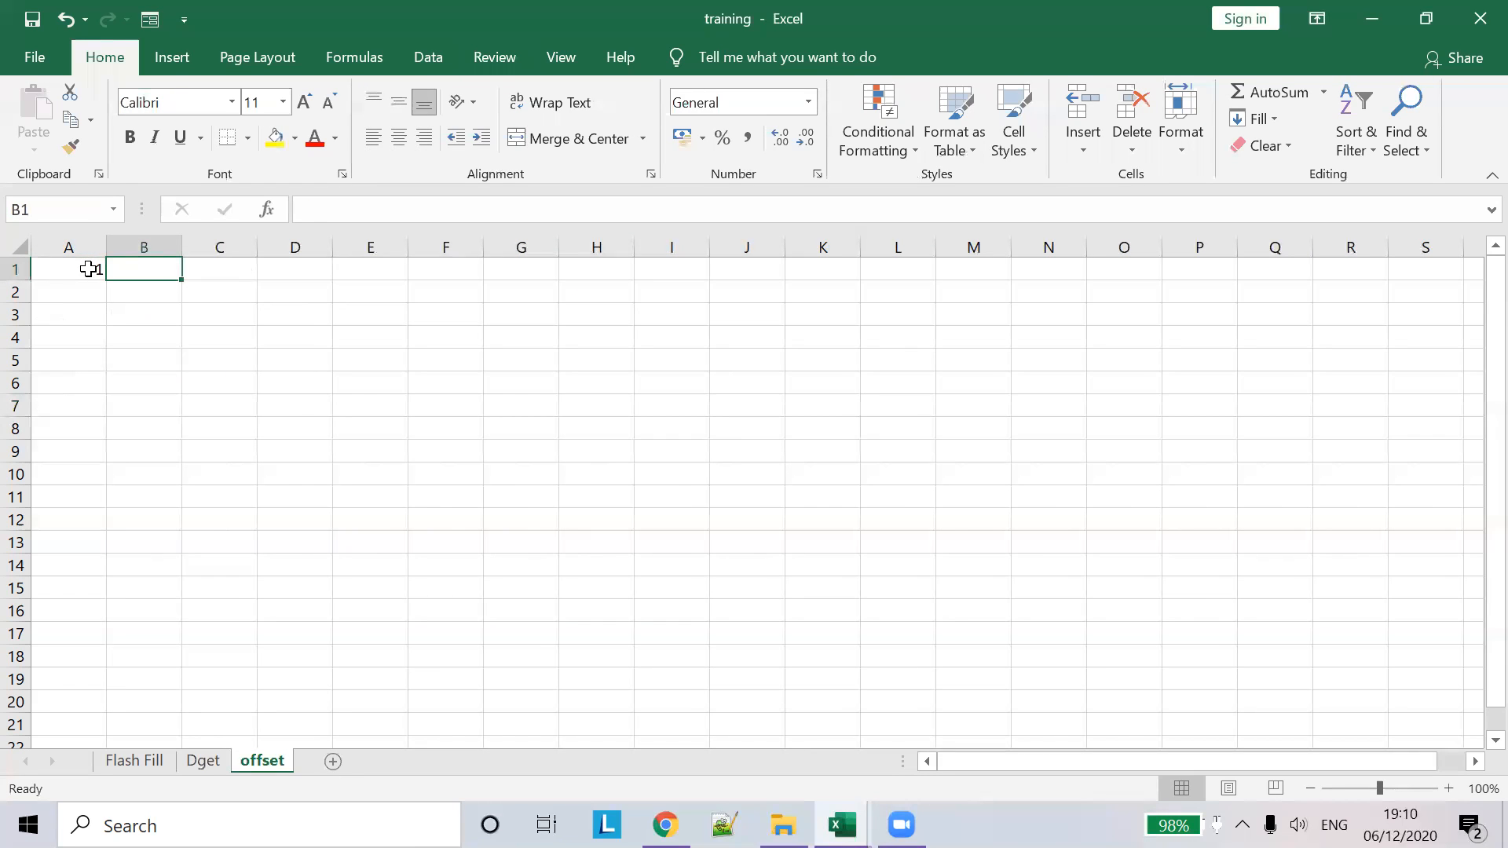
text(a)
click(71, 290)
text(2)
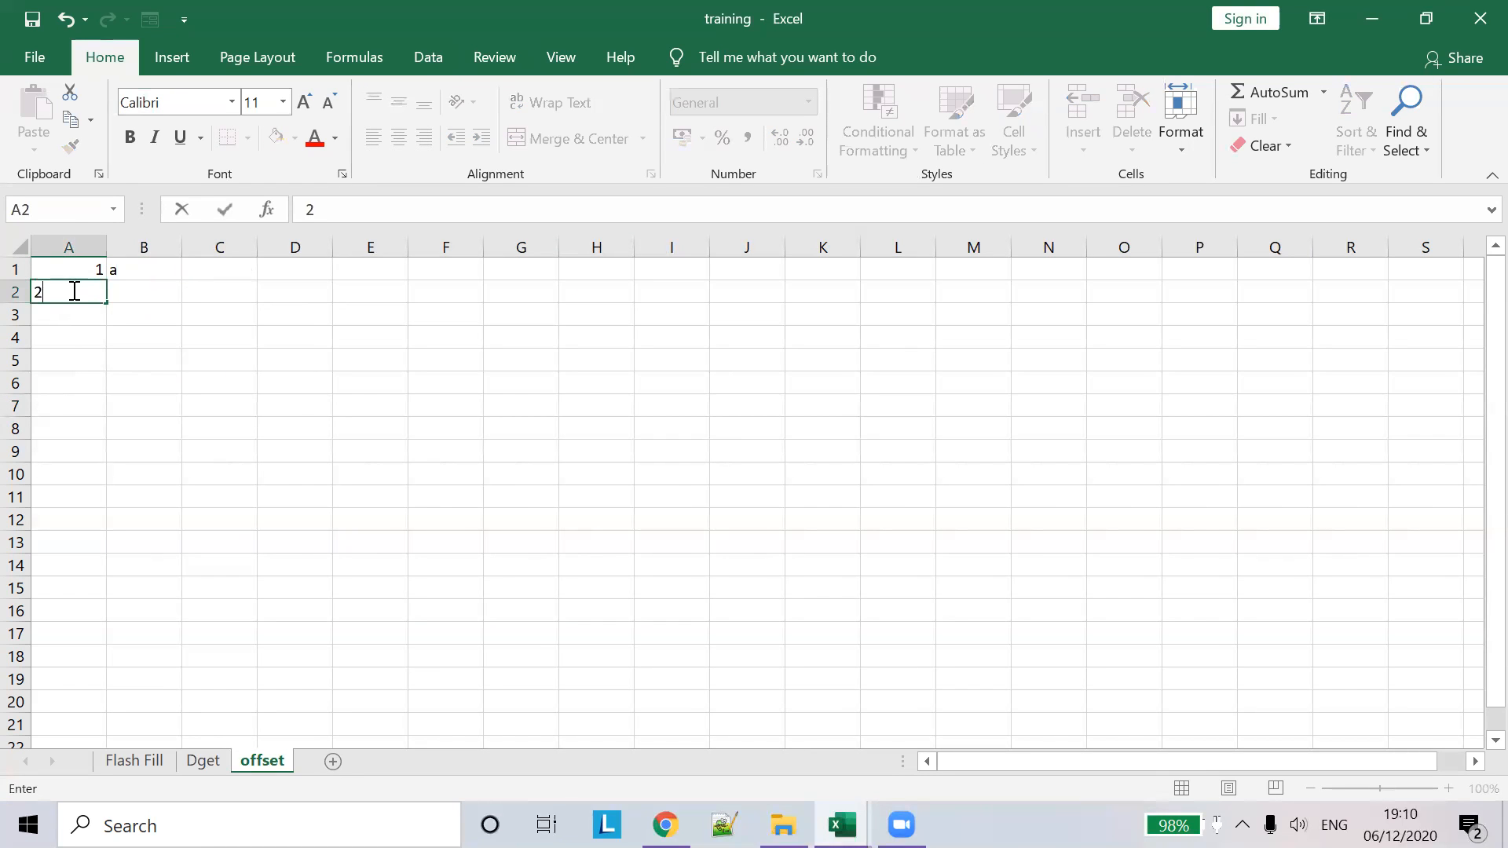
key(Tab)
text(b)
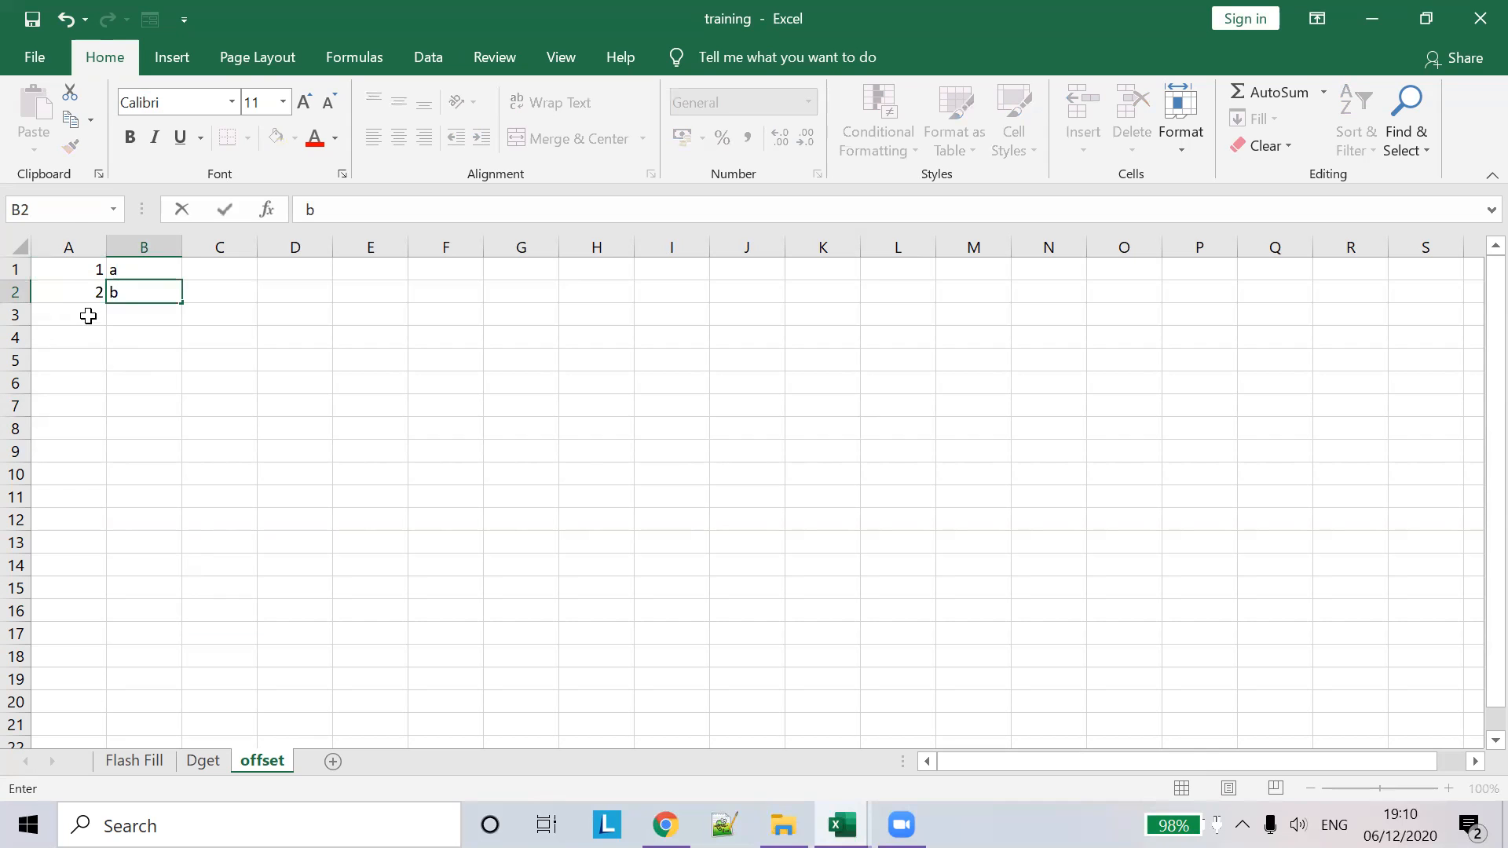
click(88, 314)
text(3)
click(138, 307)
text(c)
click(71, 344)
text(4)
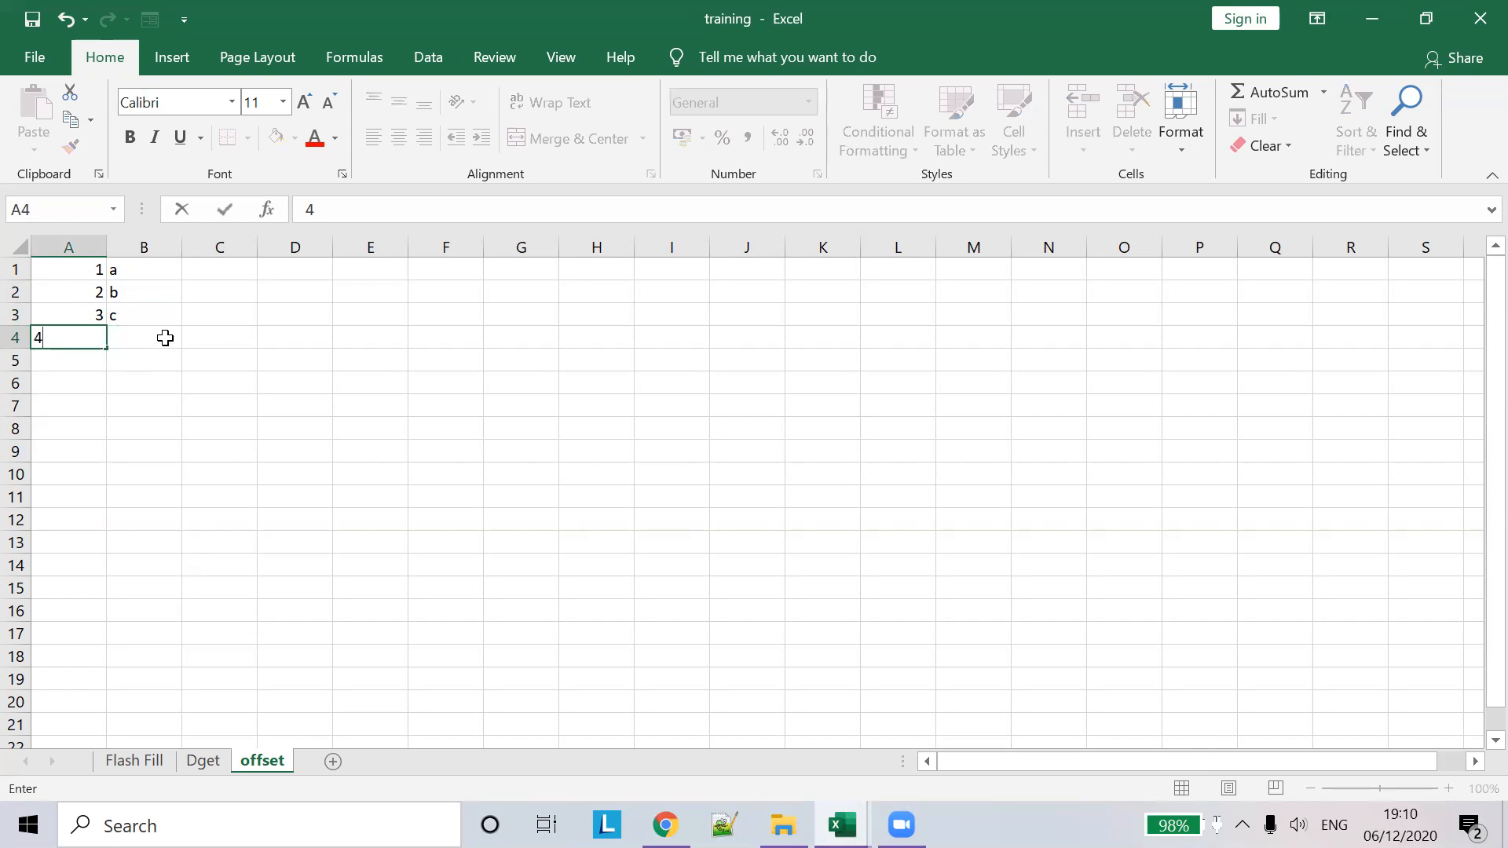
click(164, 338)
text(d)
click(62, 364)
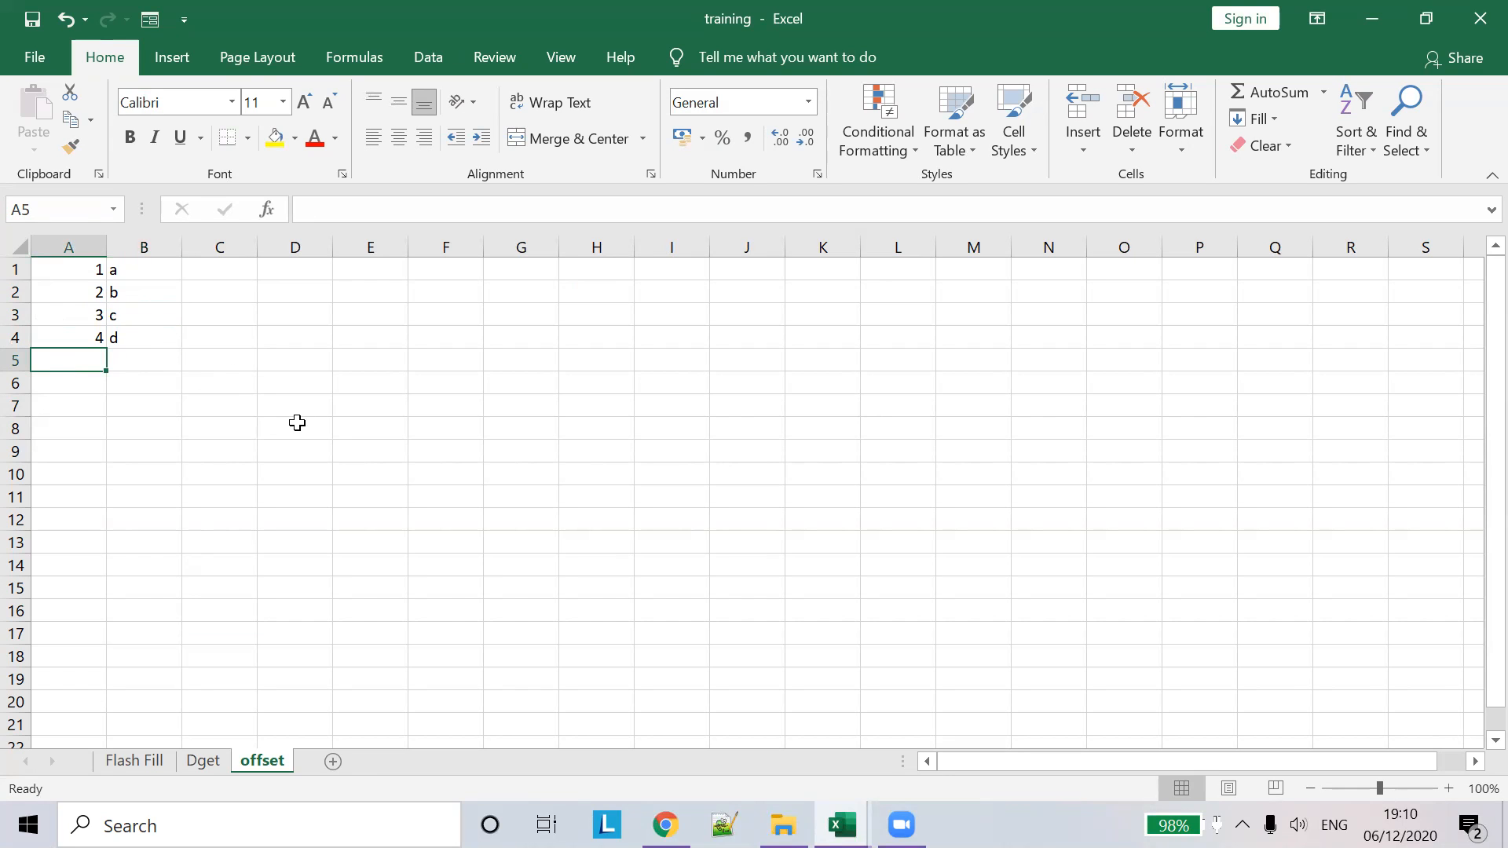
key(Down)
key(Down)
key(Down)
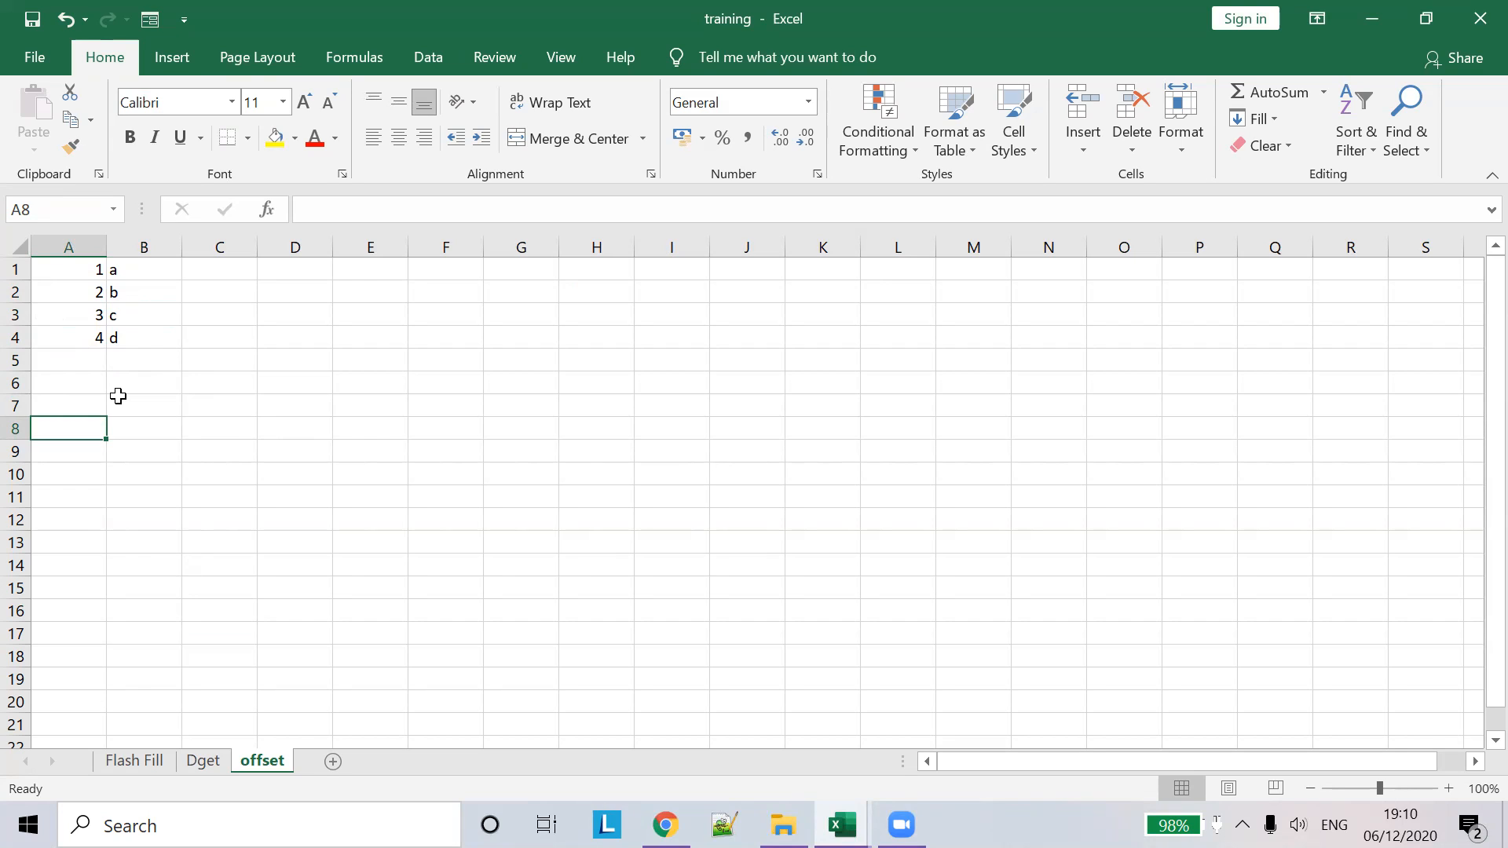
- Select cells across A1:B3 to illustrate row and column offsets, ending on B7
click(74, 270)
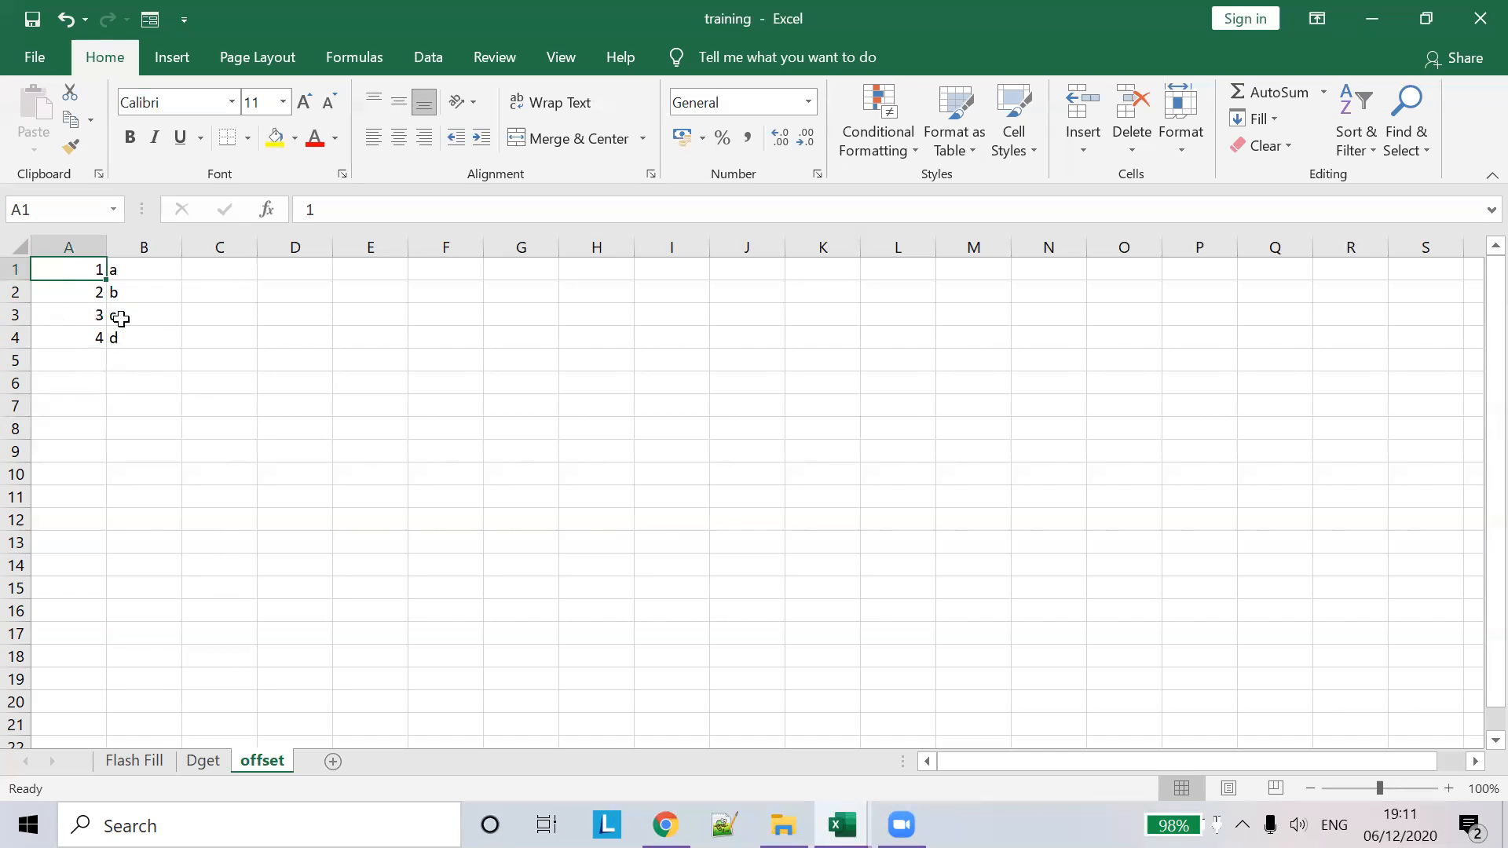
drag(95, 270, 138, 316)
click(81, 278)
click(91, 311)
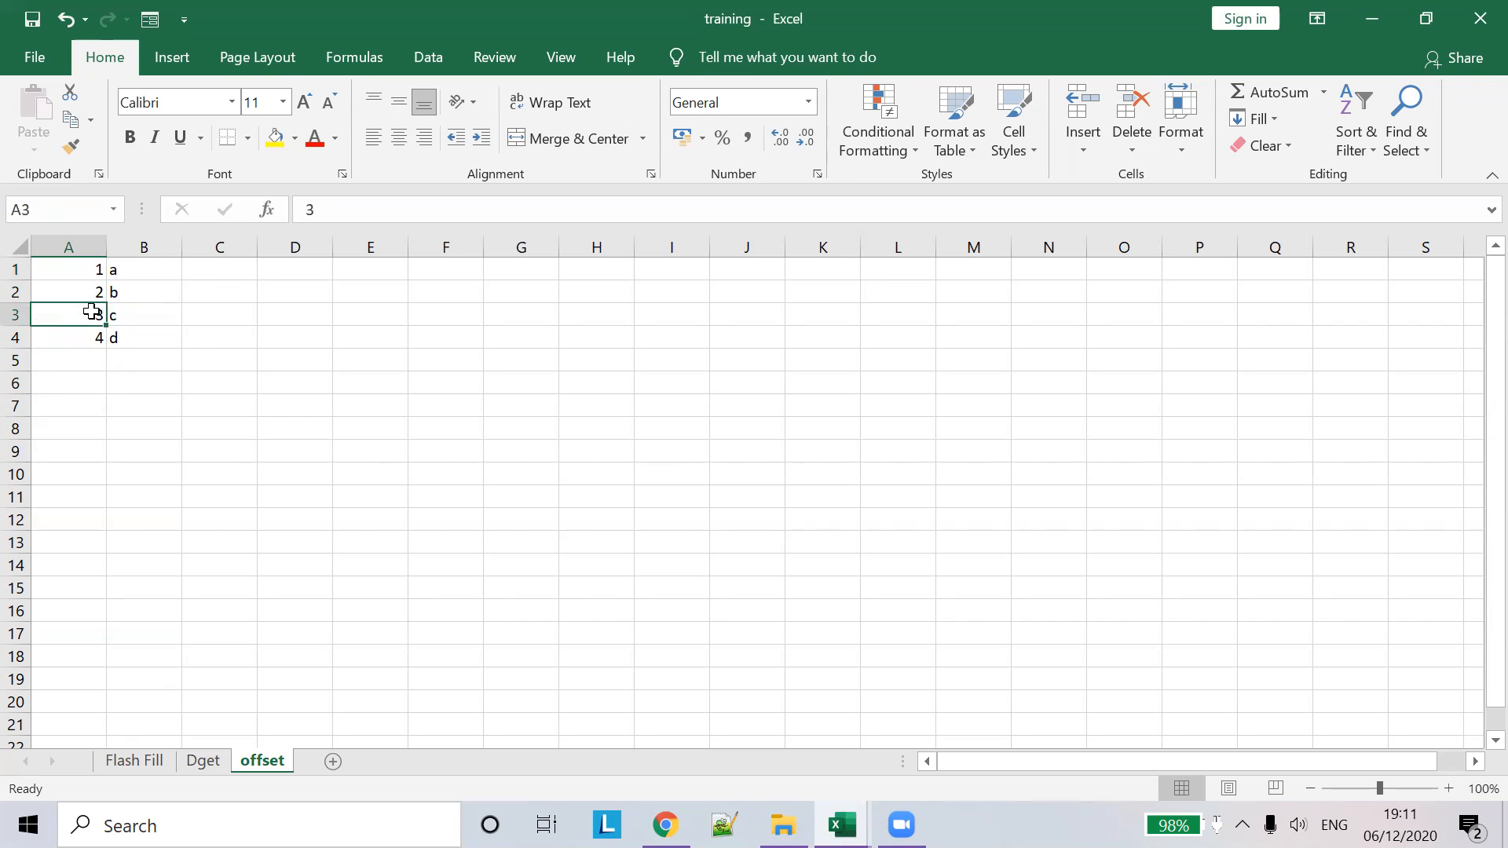
click(137, 318)
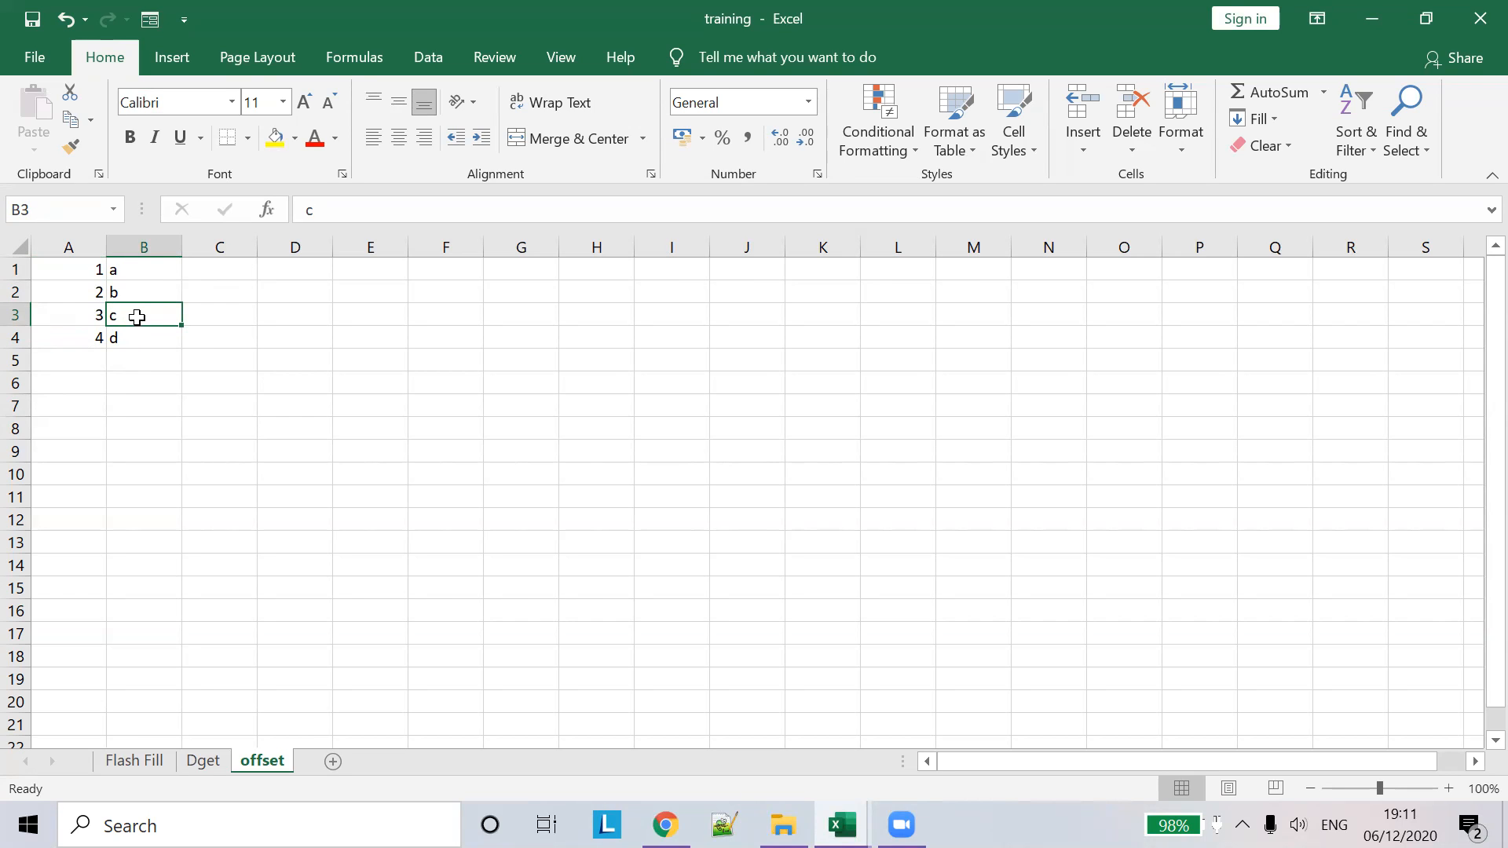
click(66, 415)
click(91, 267)
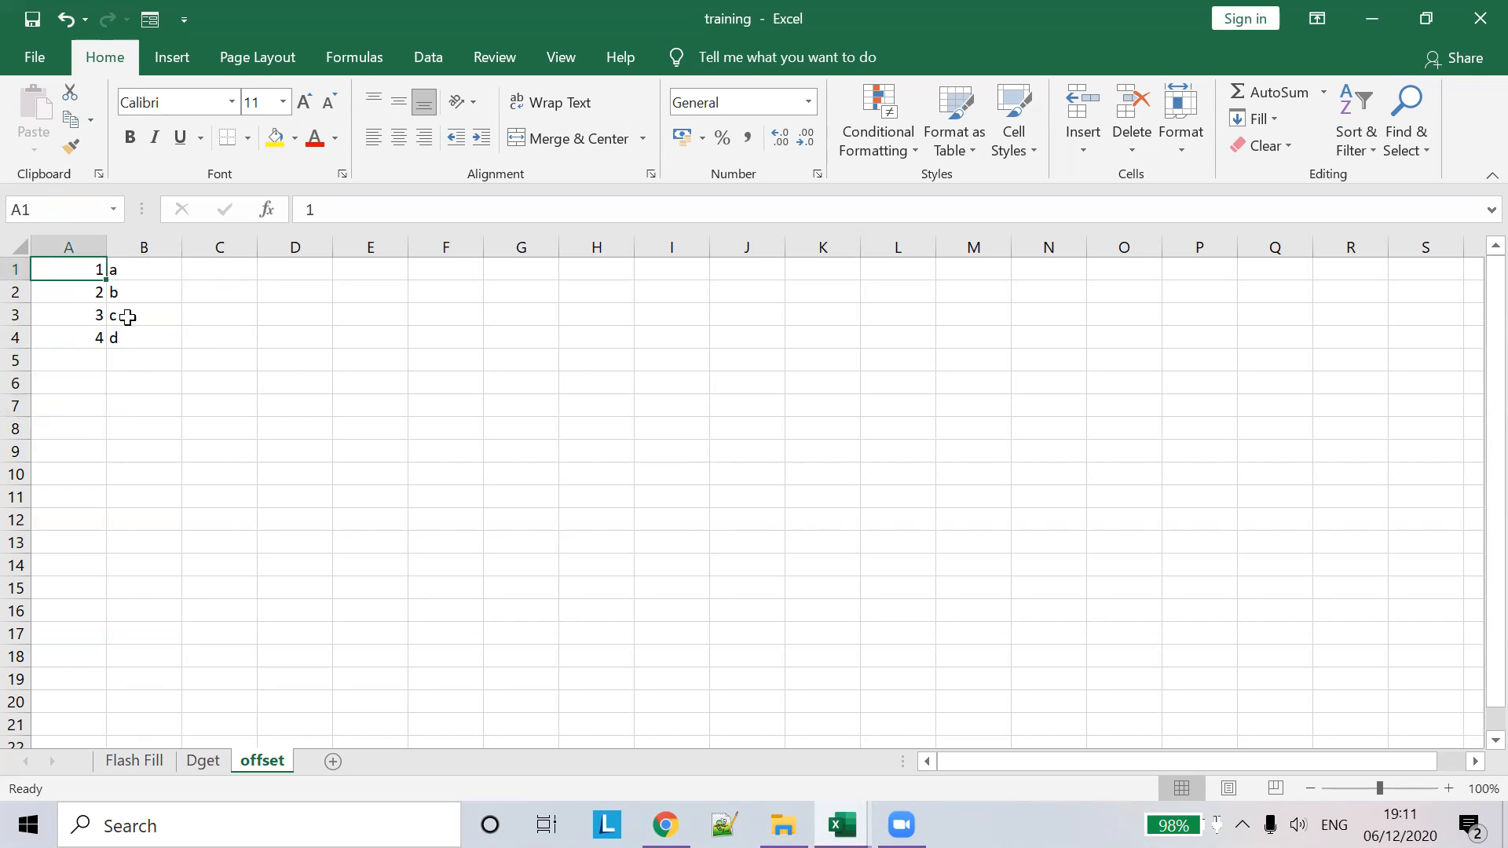
click(122, 312)
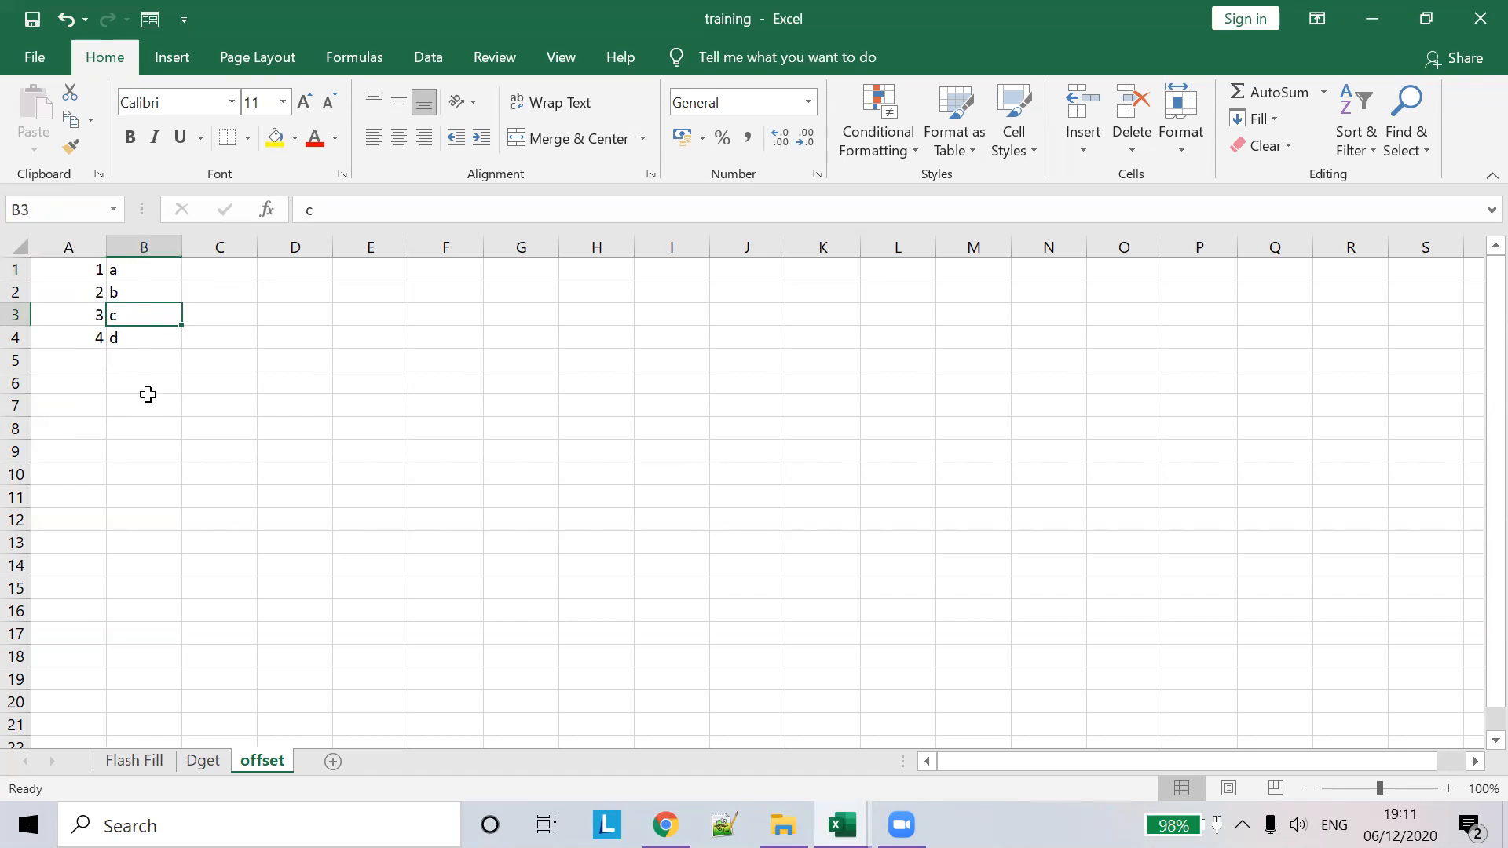
click(143, 407)
- Enter =OFFSET(A1,2,1) in B7 so it returns c
text(=)
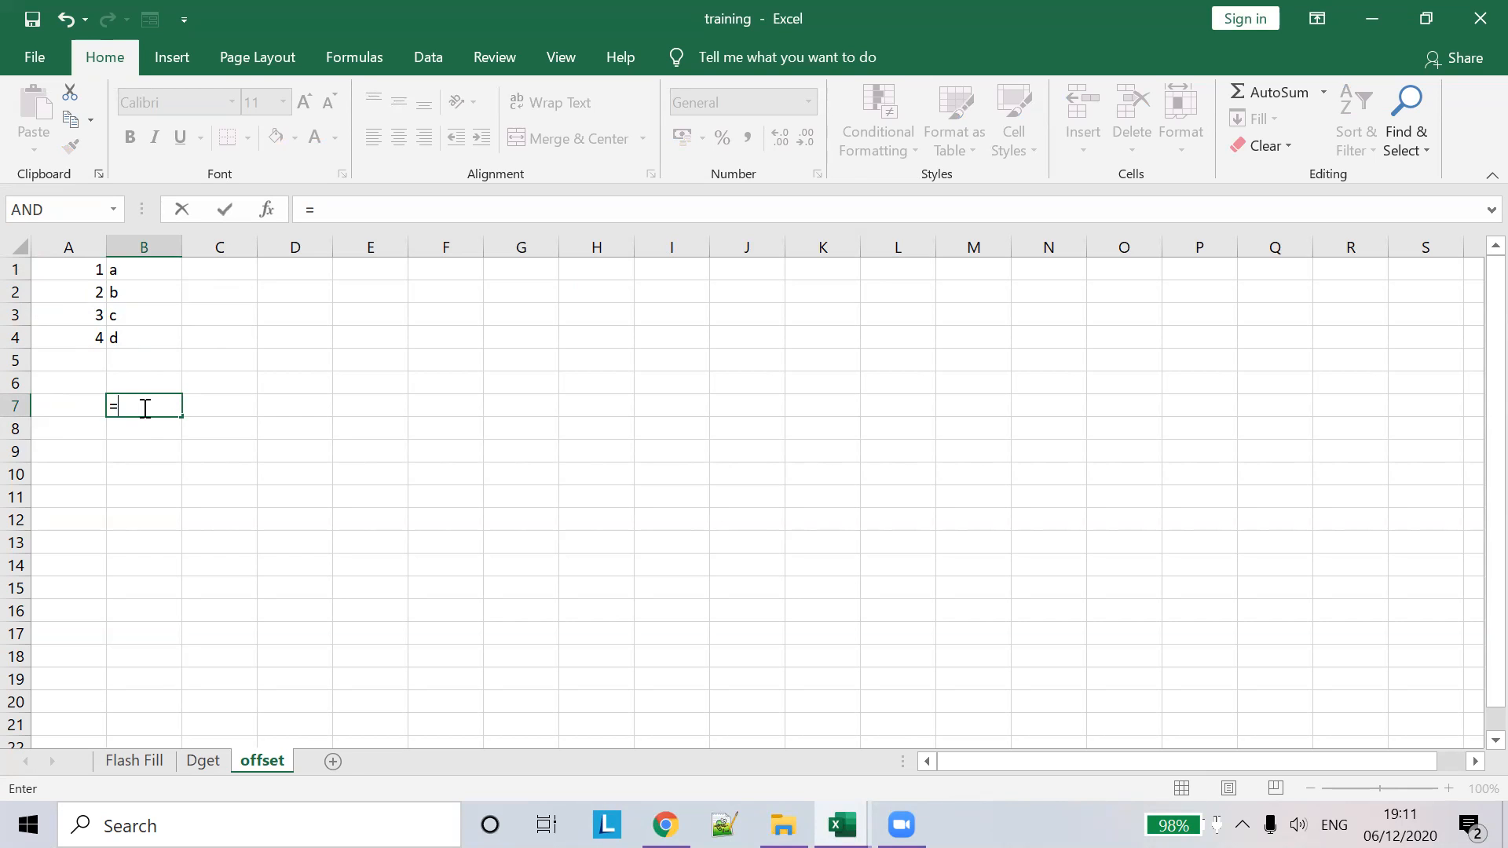
text(Off)
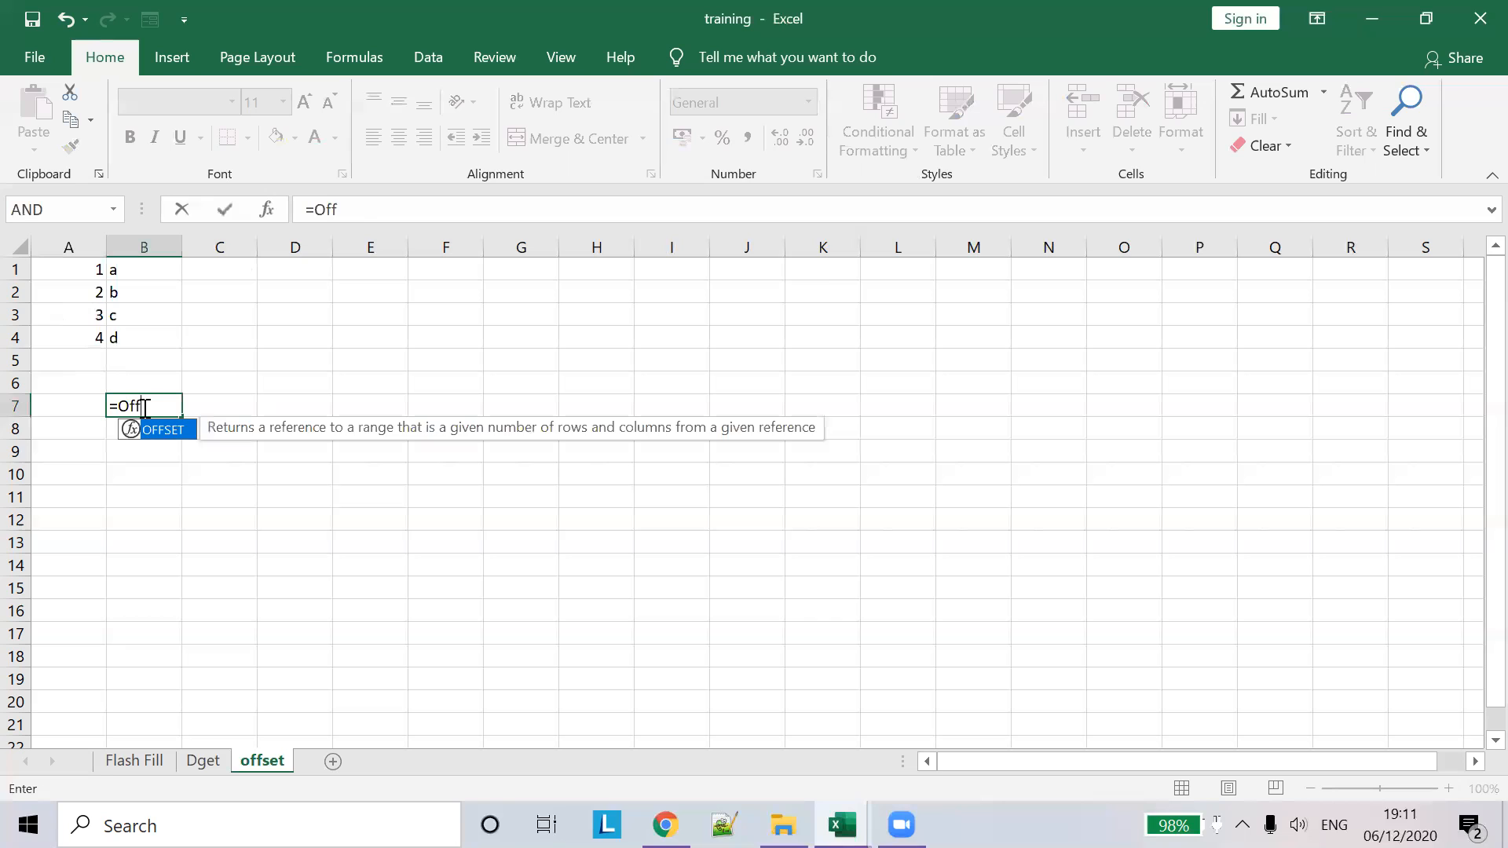
key(Tab)
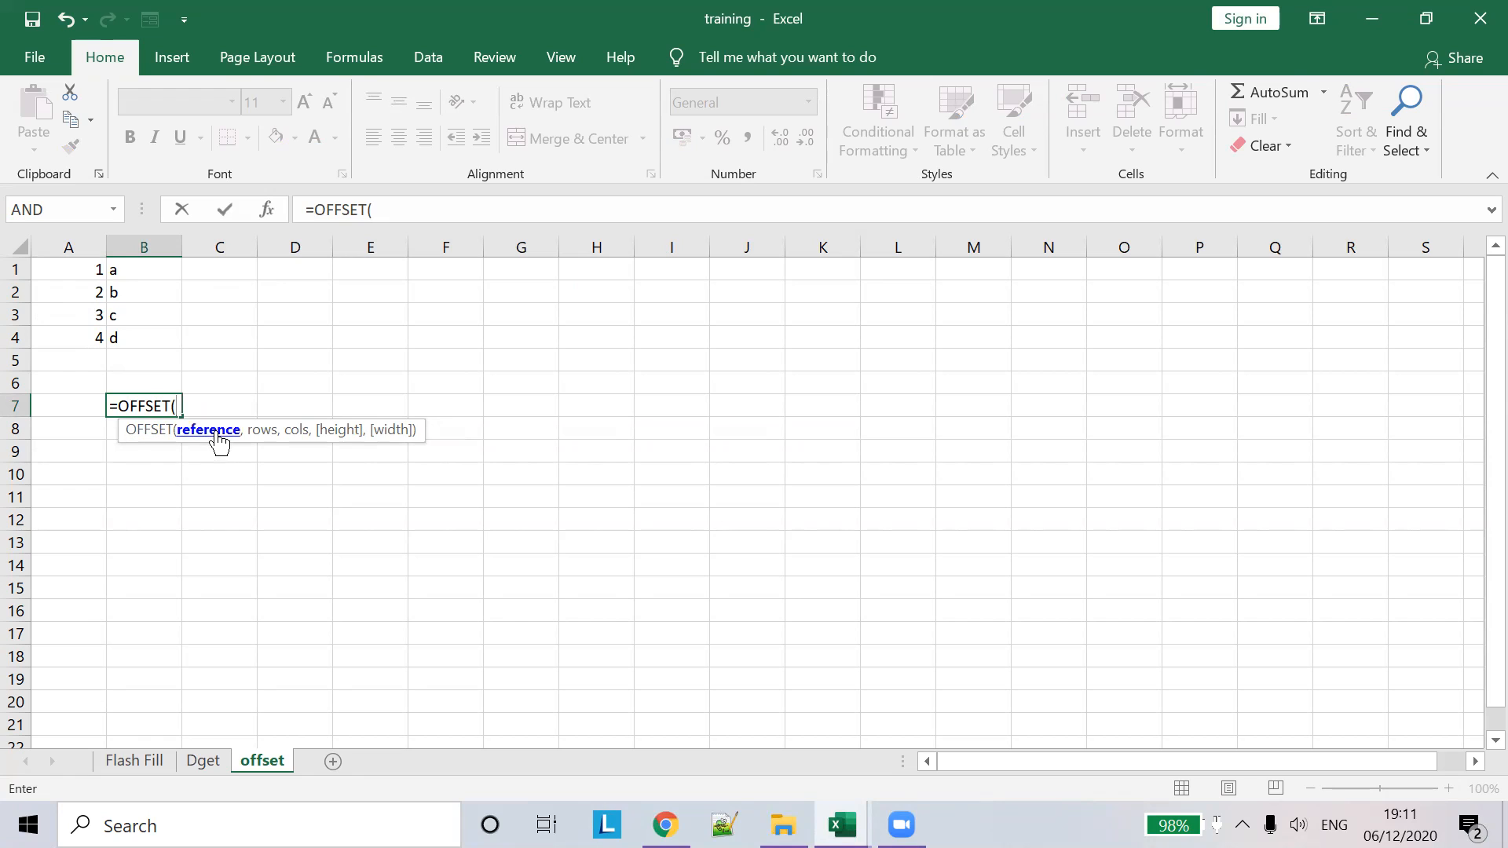
click(79, 265)
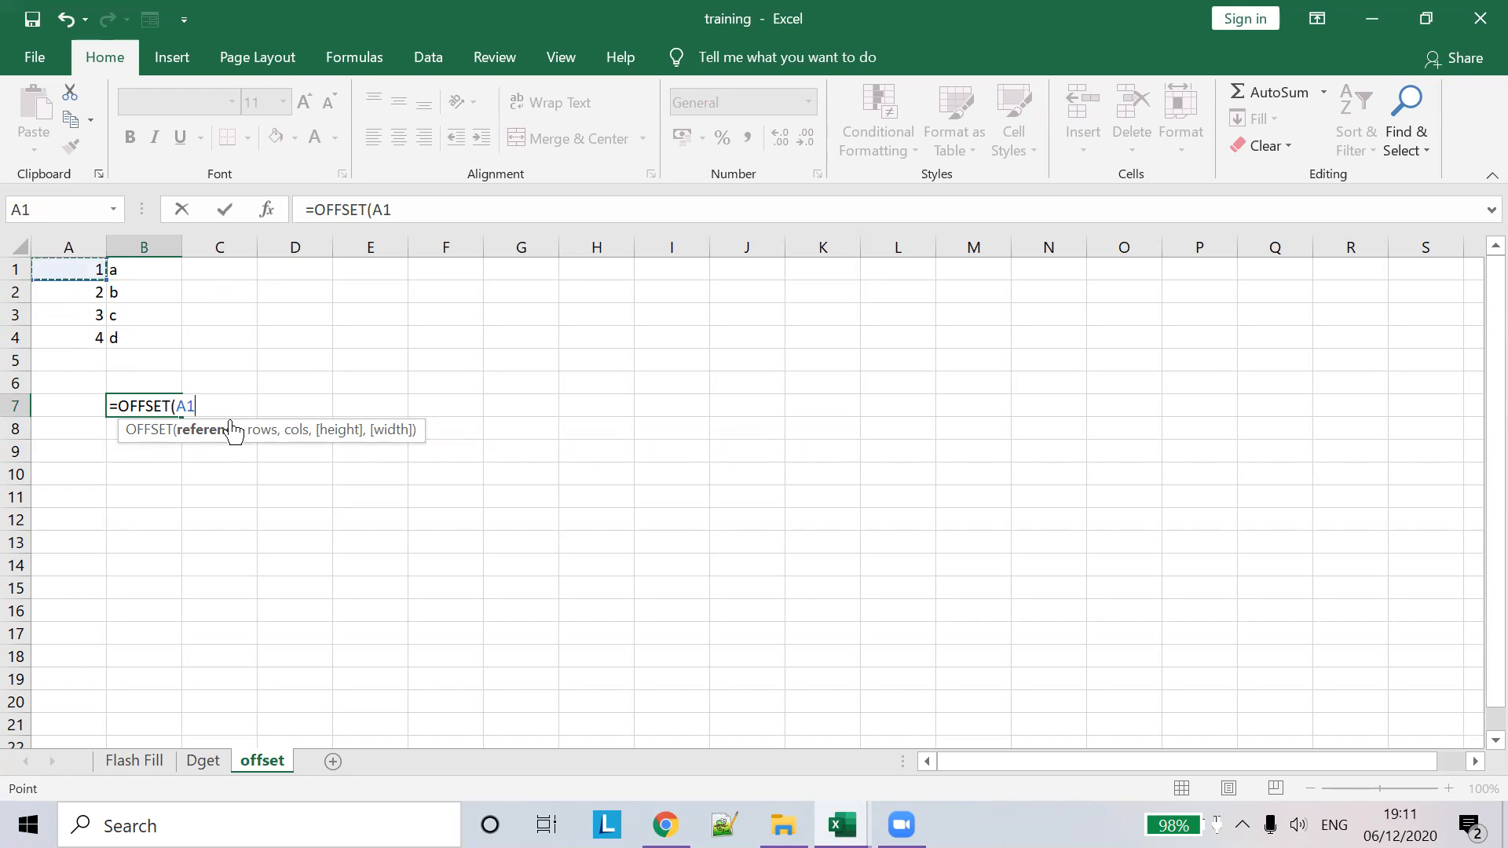
text(,)
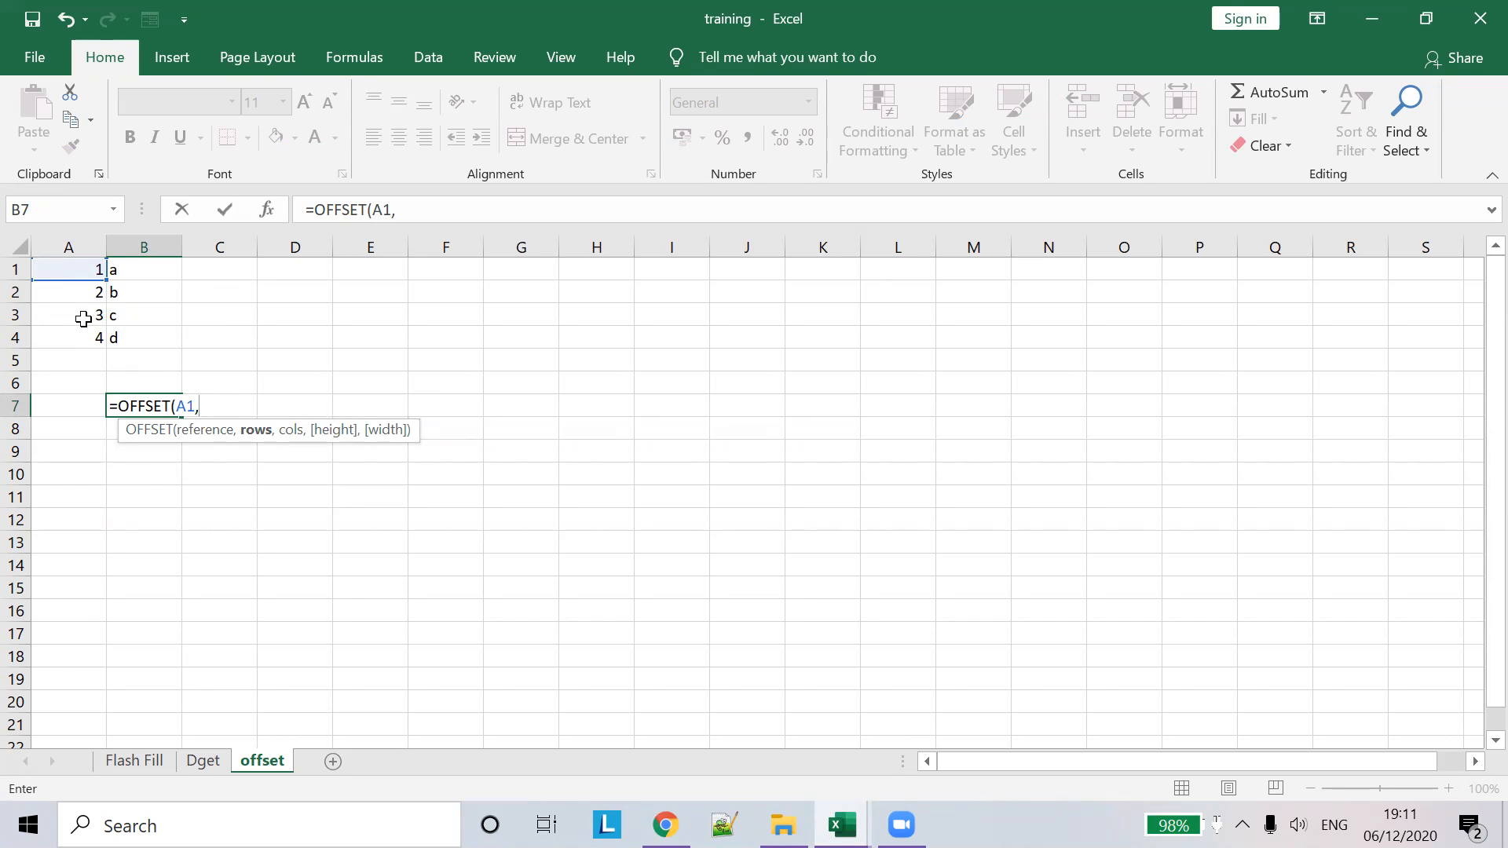
text(2,1))
key(Tab)
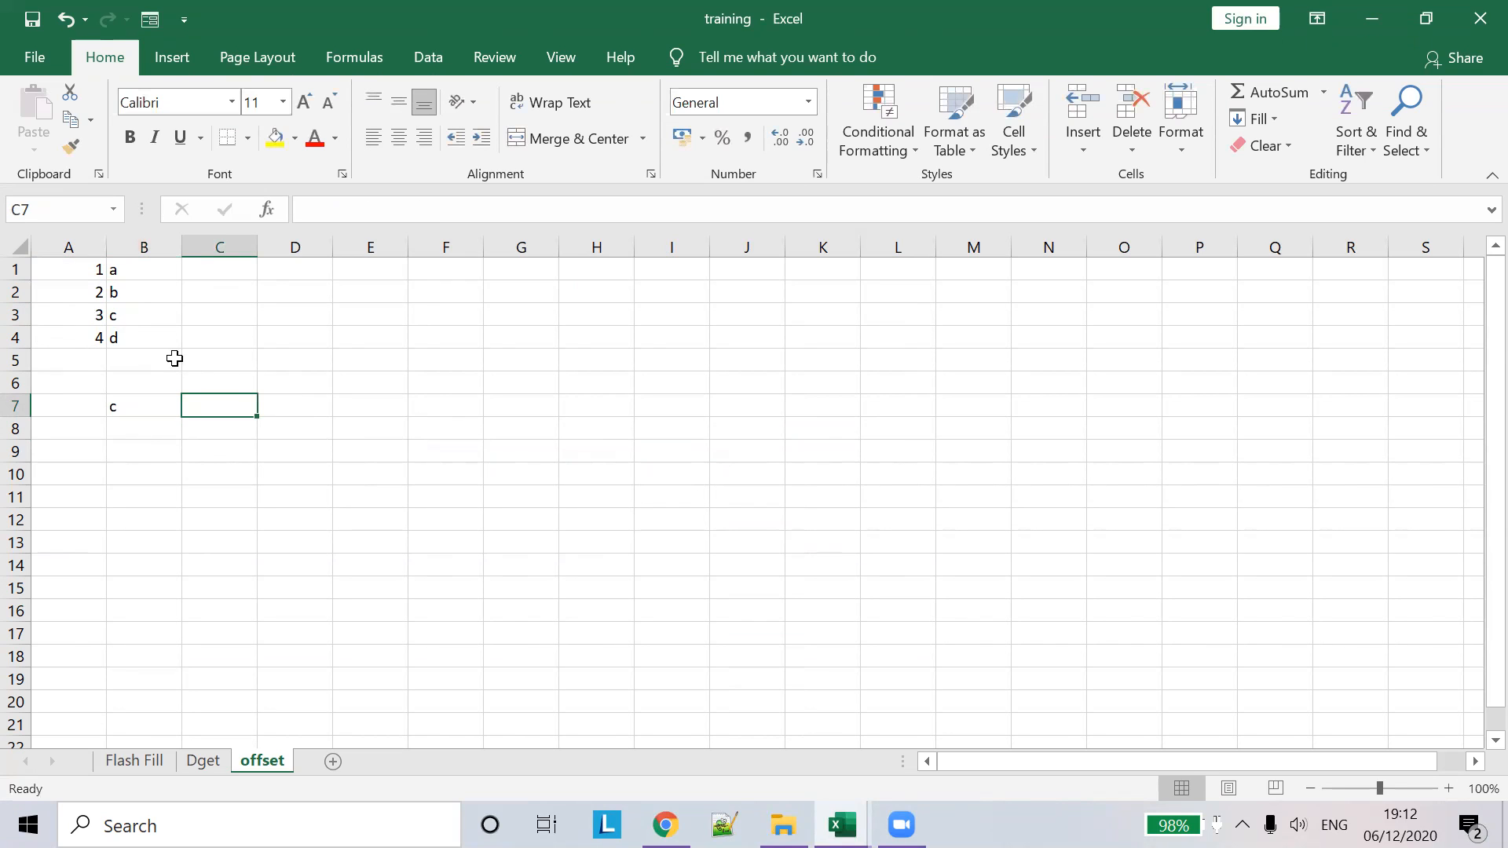
- Enter an OFFSET formula in B8 from A1, 3 rows down and 1 column across, returning d
click(128, 435)
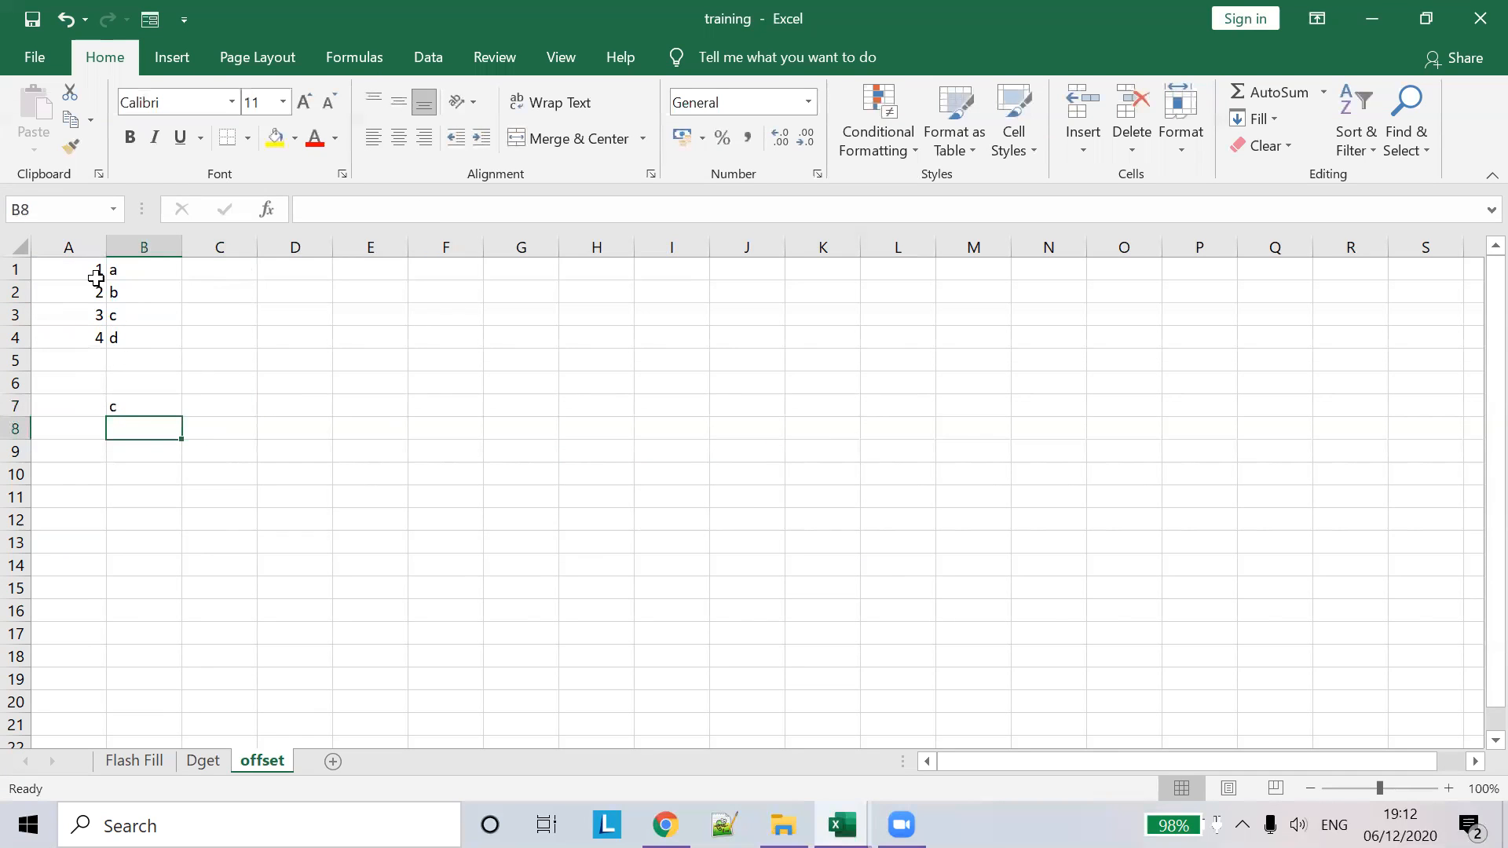
text(=offse)
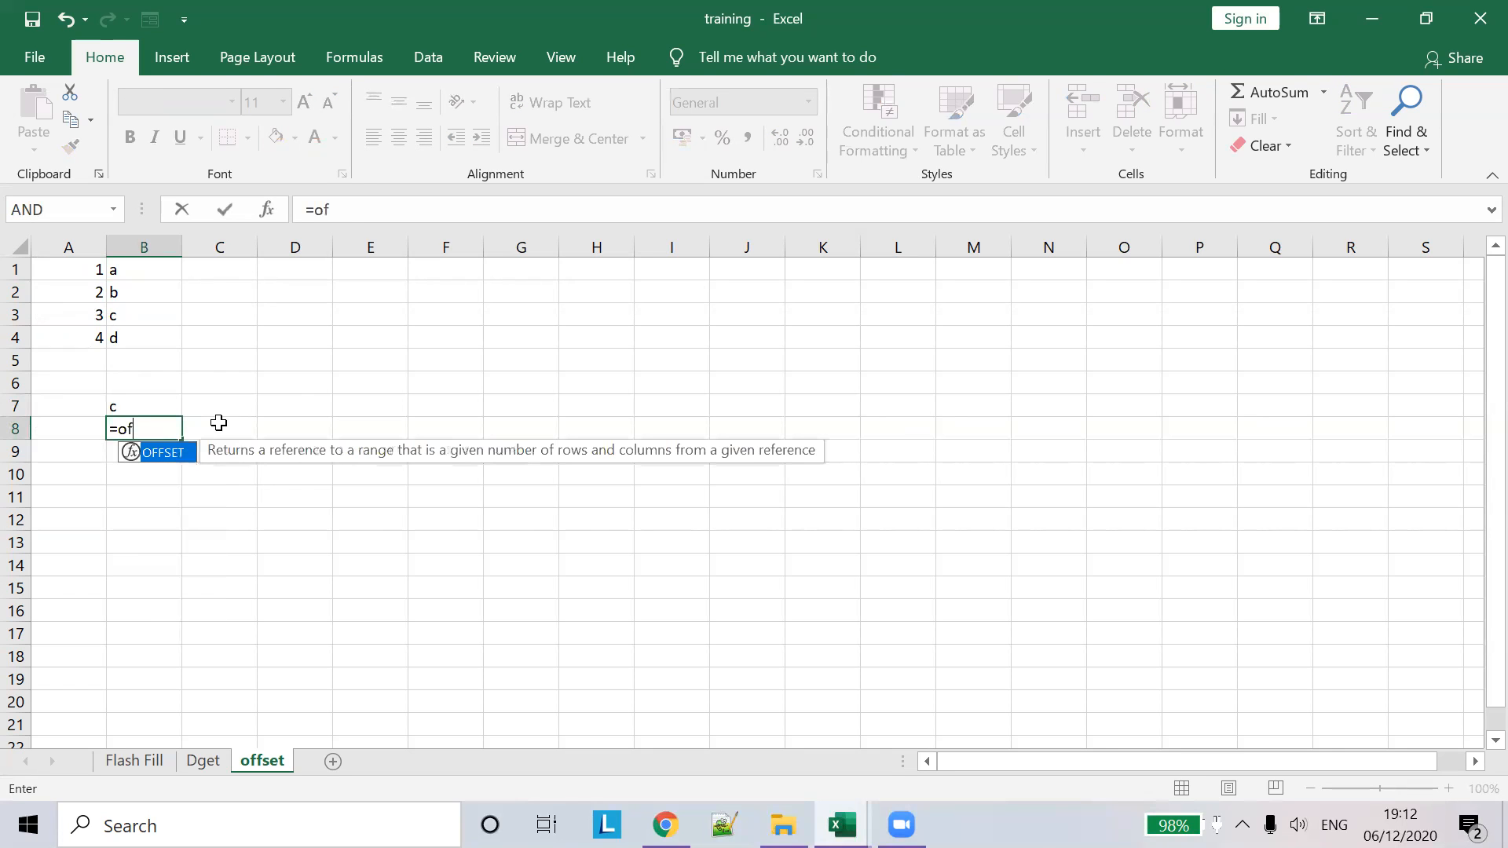
key(Tab)
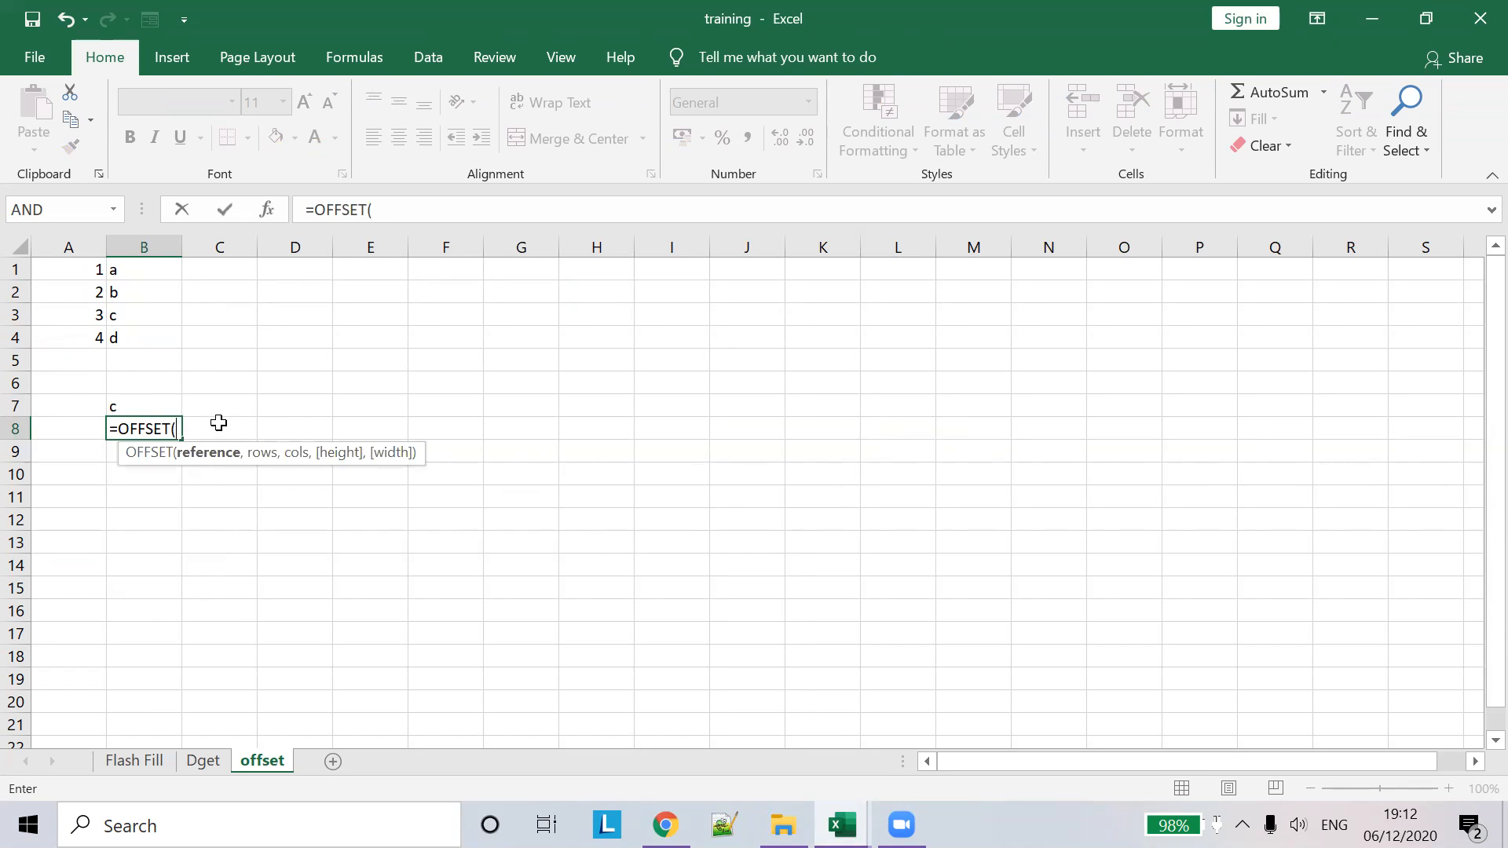
click(80, 277)
key(Down)
key(Down)
key(Down)
key(Down)
key(Down)
key(Down)
key(Down)
key(Down)
key(Down)
key(Down)
key(Down)
key(Down)
text(,)
key(BackSpace)
key(Up)
key(Up)
key(Up)
key(Up)
key(Up)
key(Up)
key(Up)
key(Up)
key(Up)
key(Up)
key(Up)
key(Up)
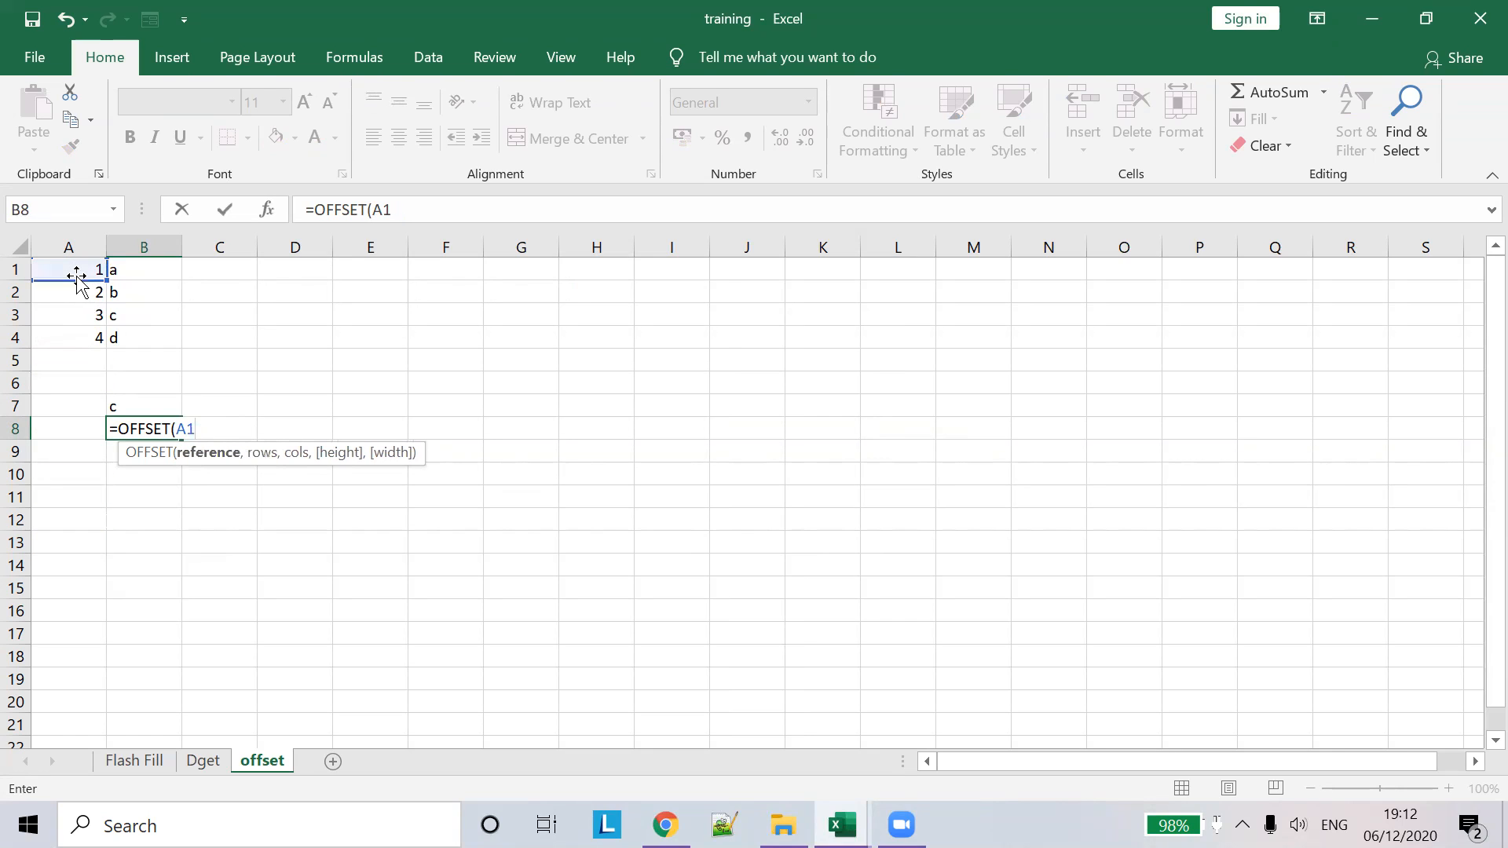
text(,3)
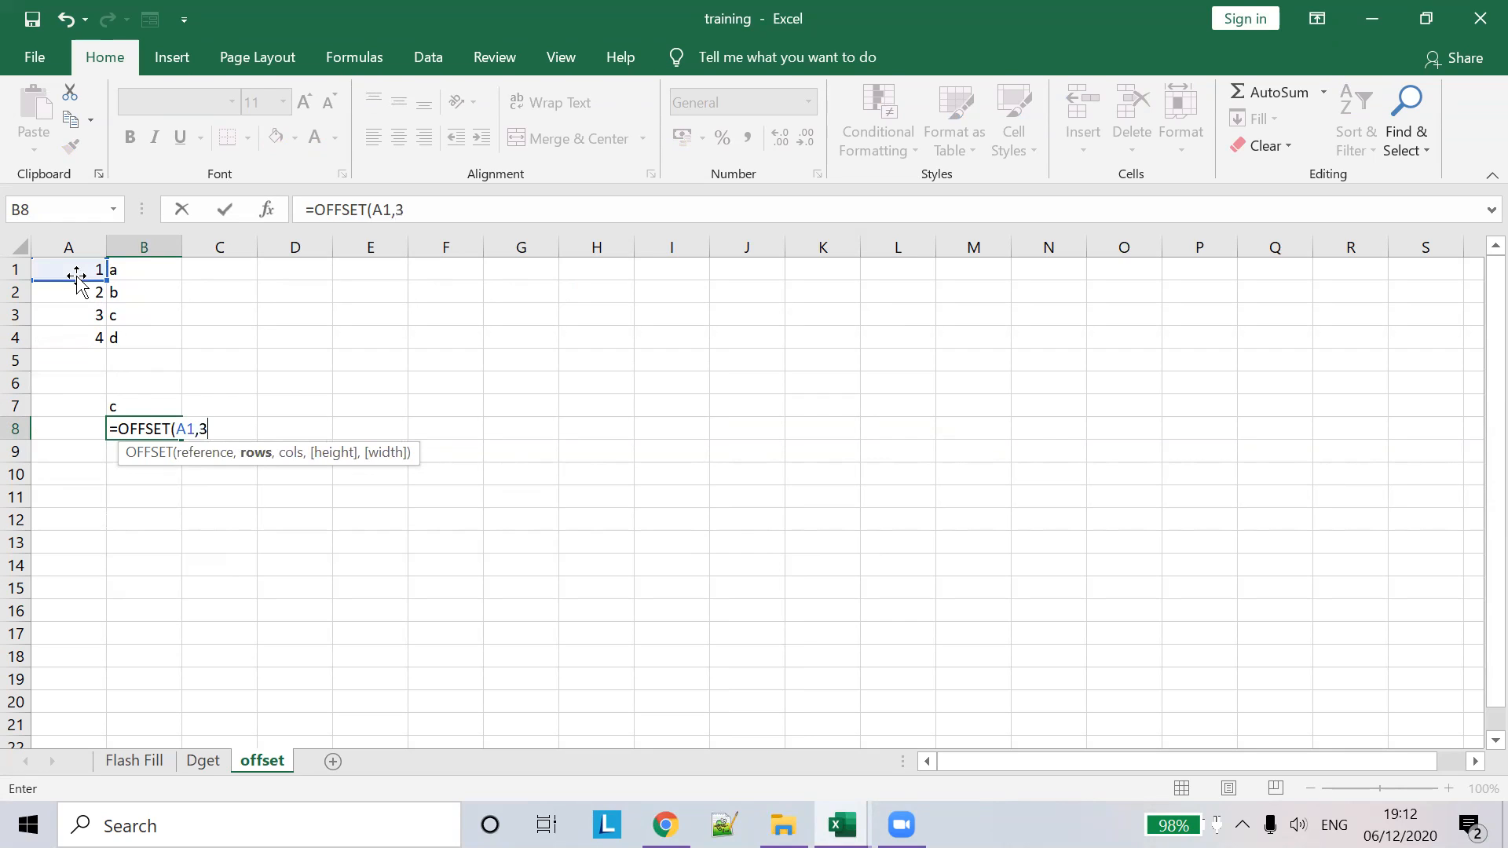
text(,1)
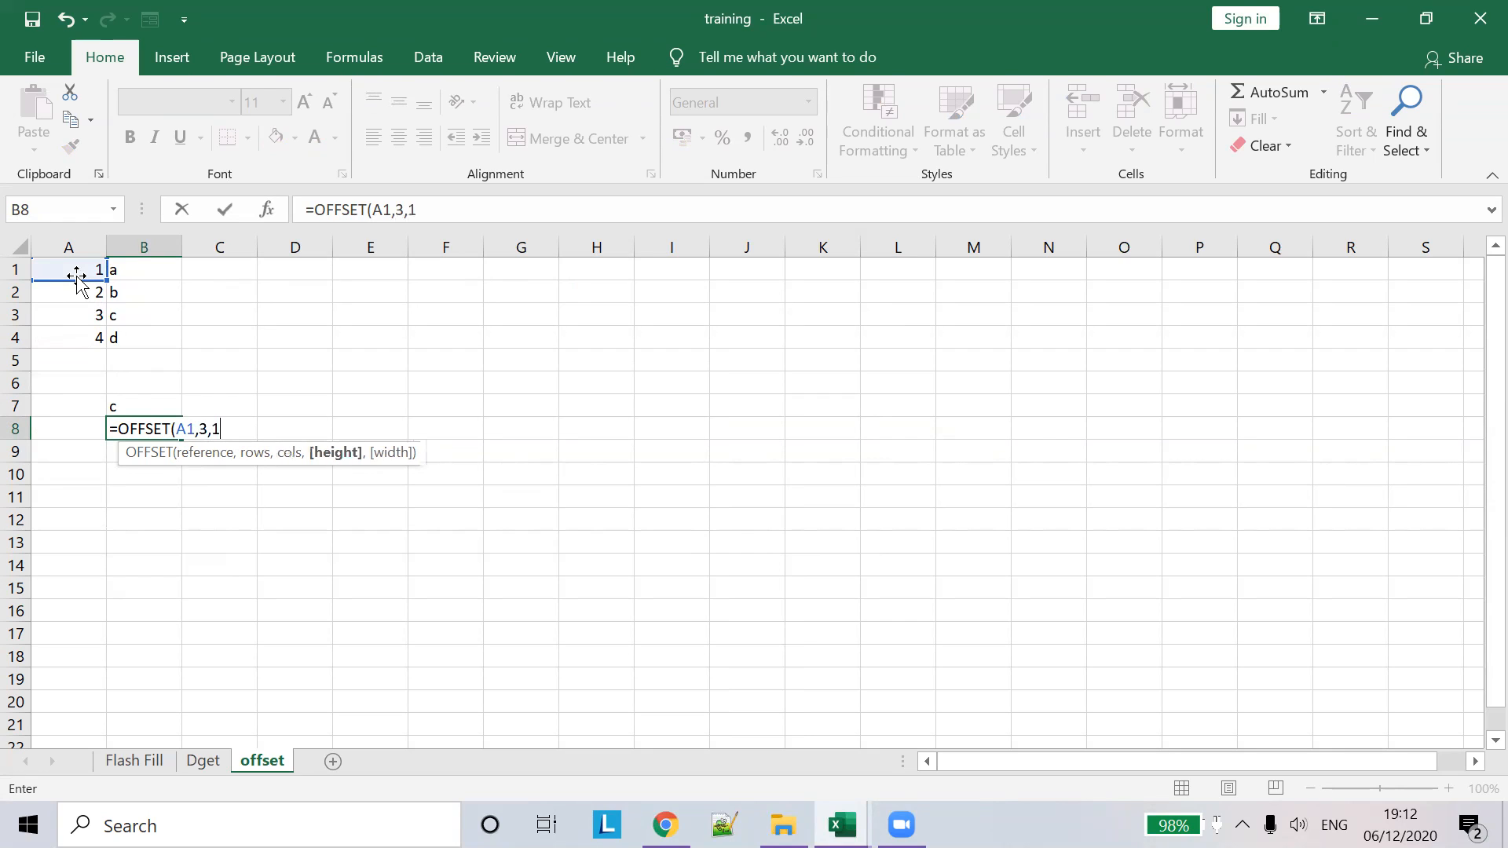
text(,))
key(Tab)
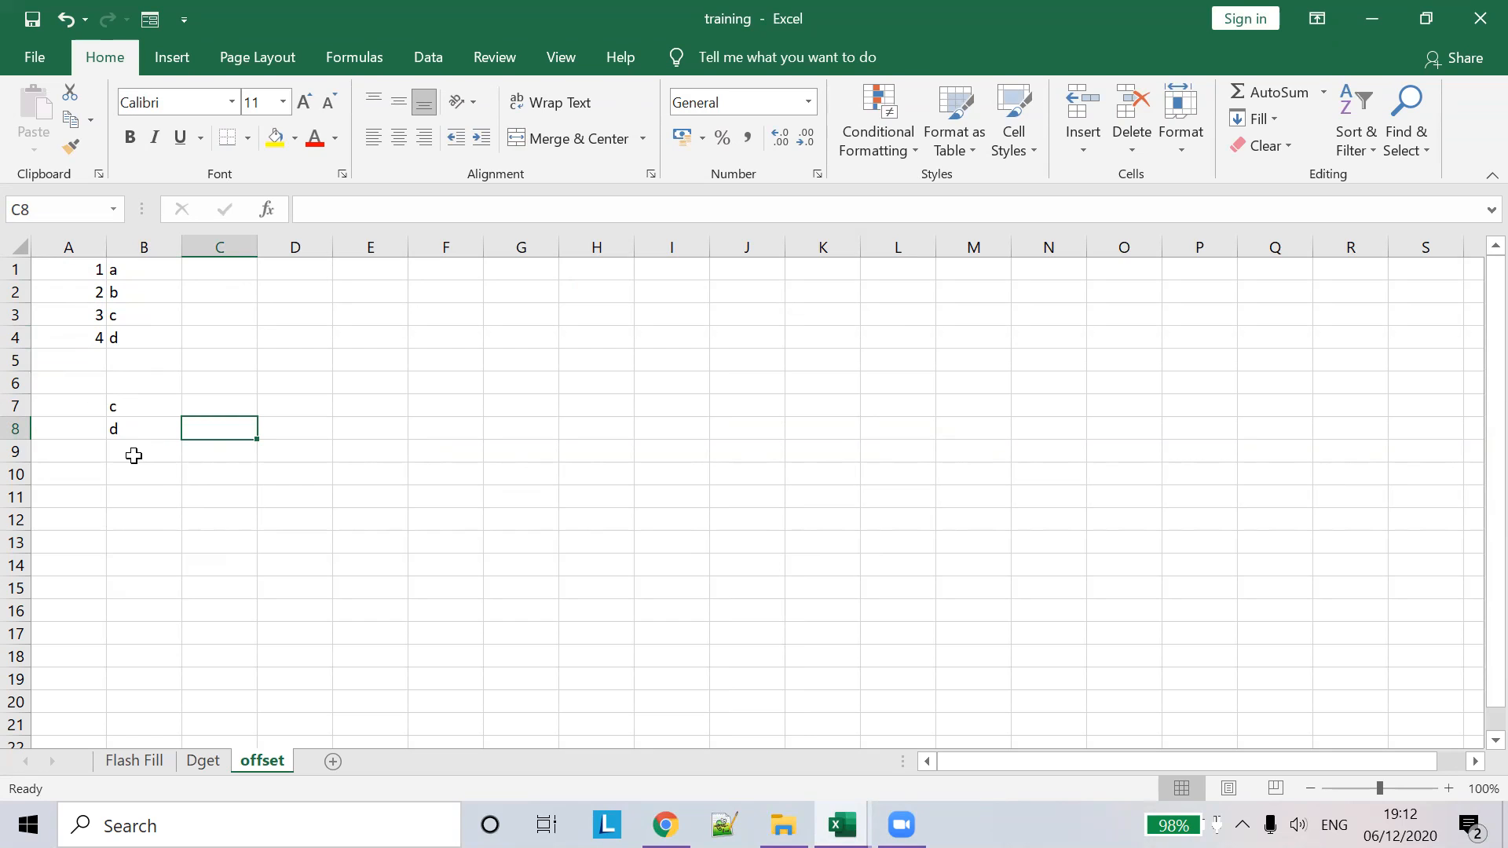
- Begin an =OFFSET( formula in cell B10 from the =off function suggestion
click(139, 470)
text(=)
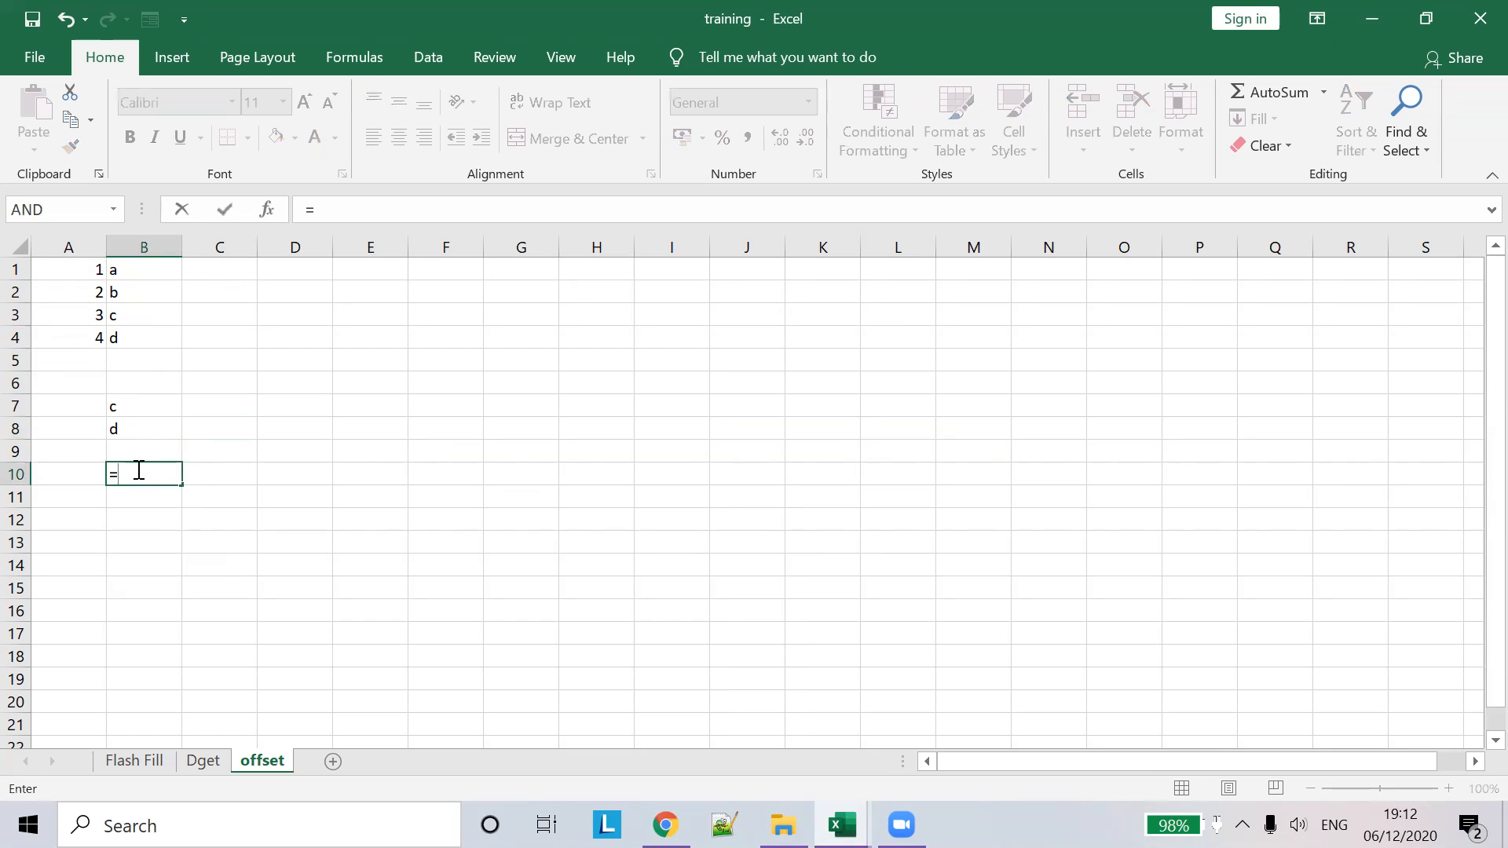
text(off)
key(Tab)
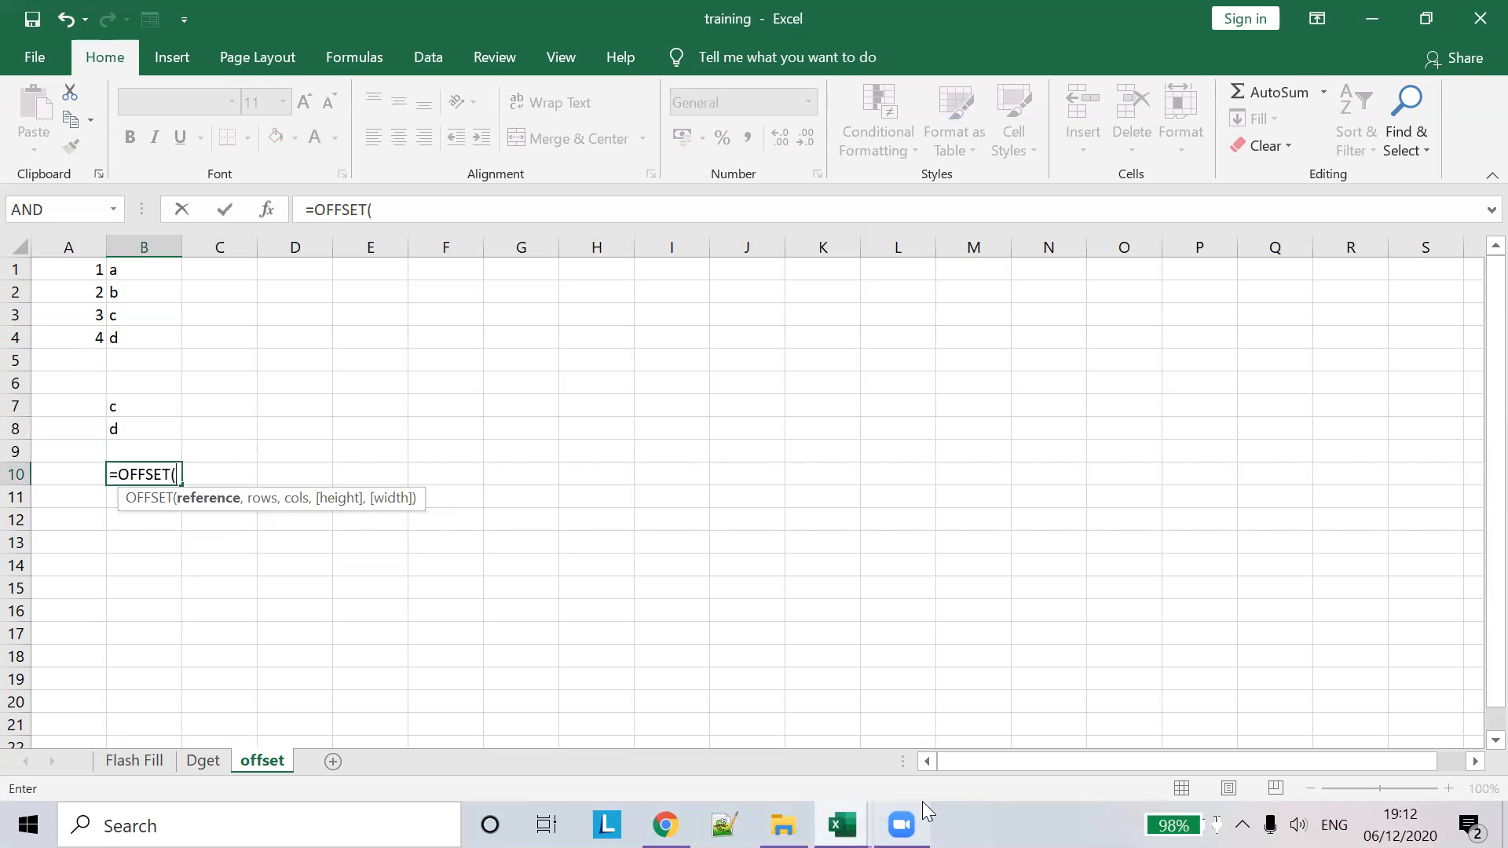
click(924, 804)
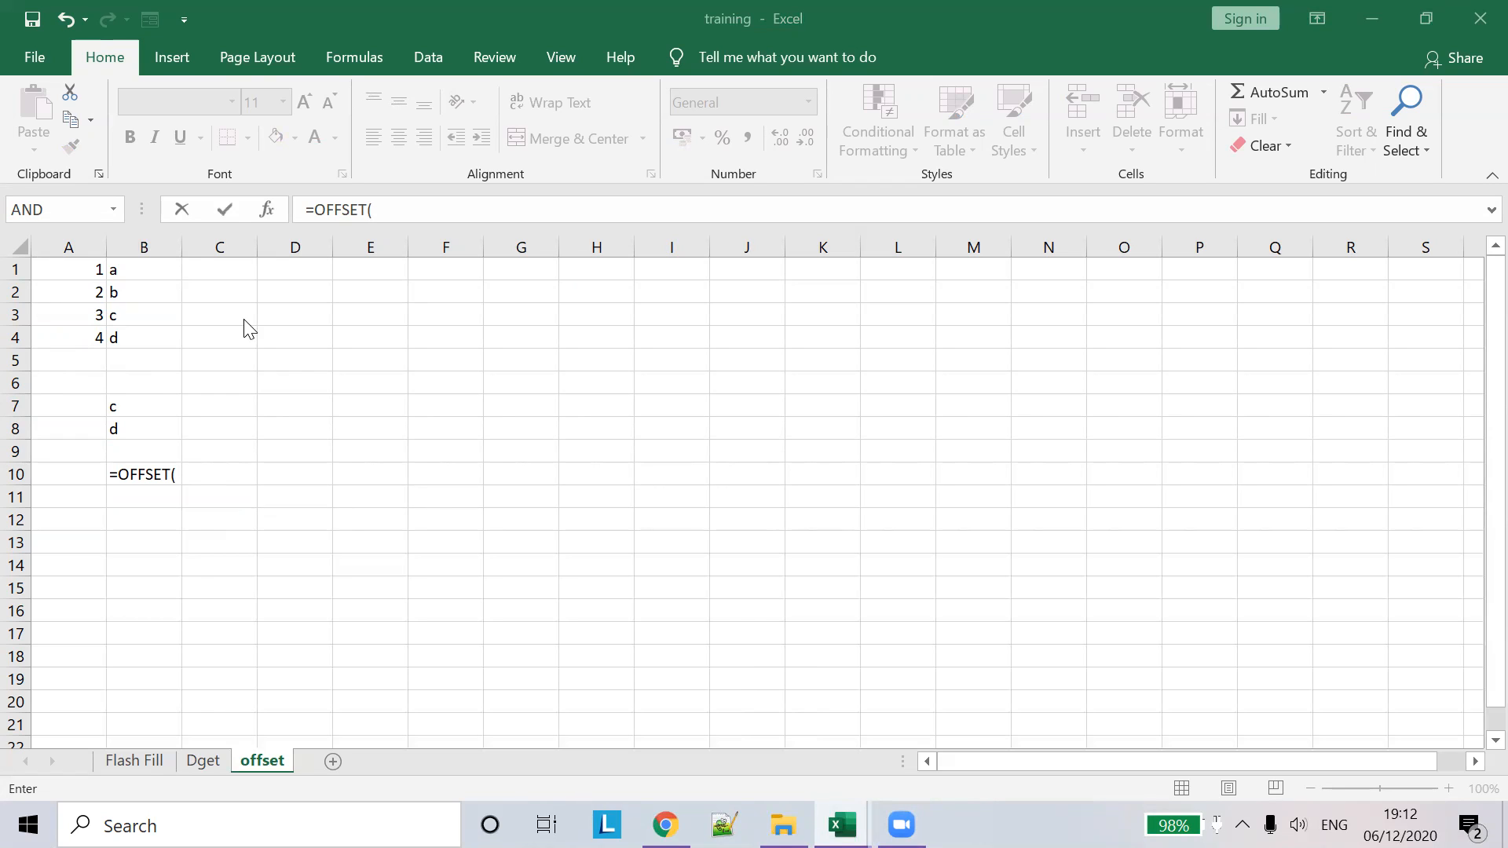
click(398, 208)
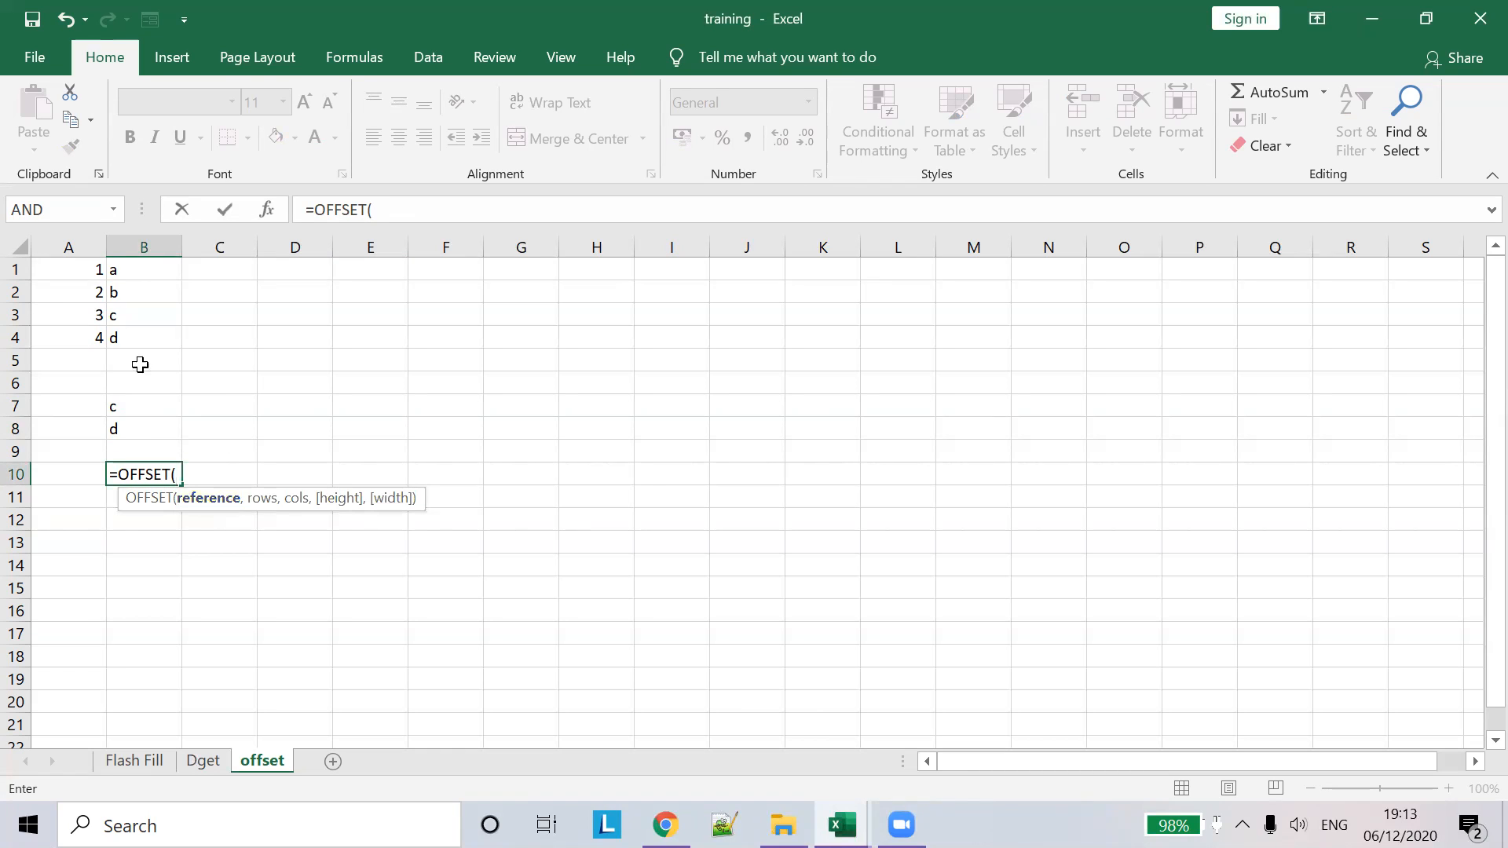
- Complete B10 as =OFFSET(A1,0,1), fixing typing slips, so it returns a
click(61, 264)
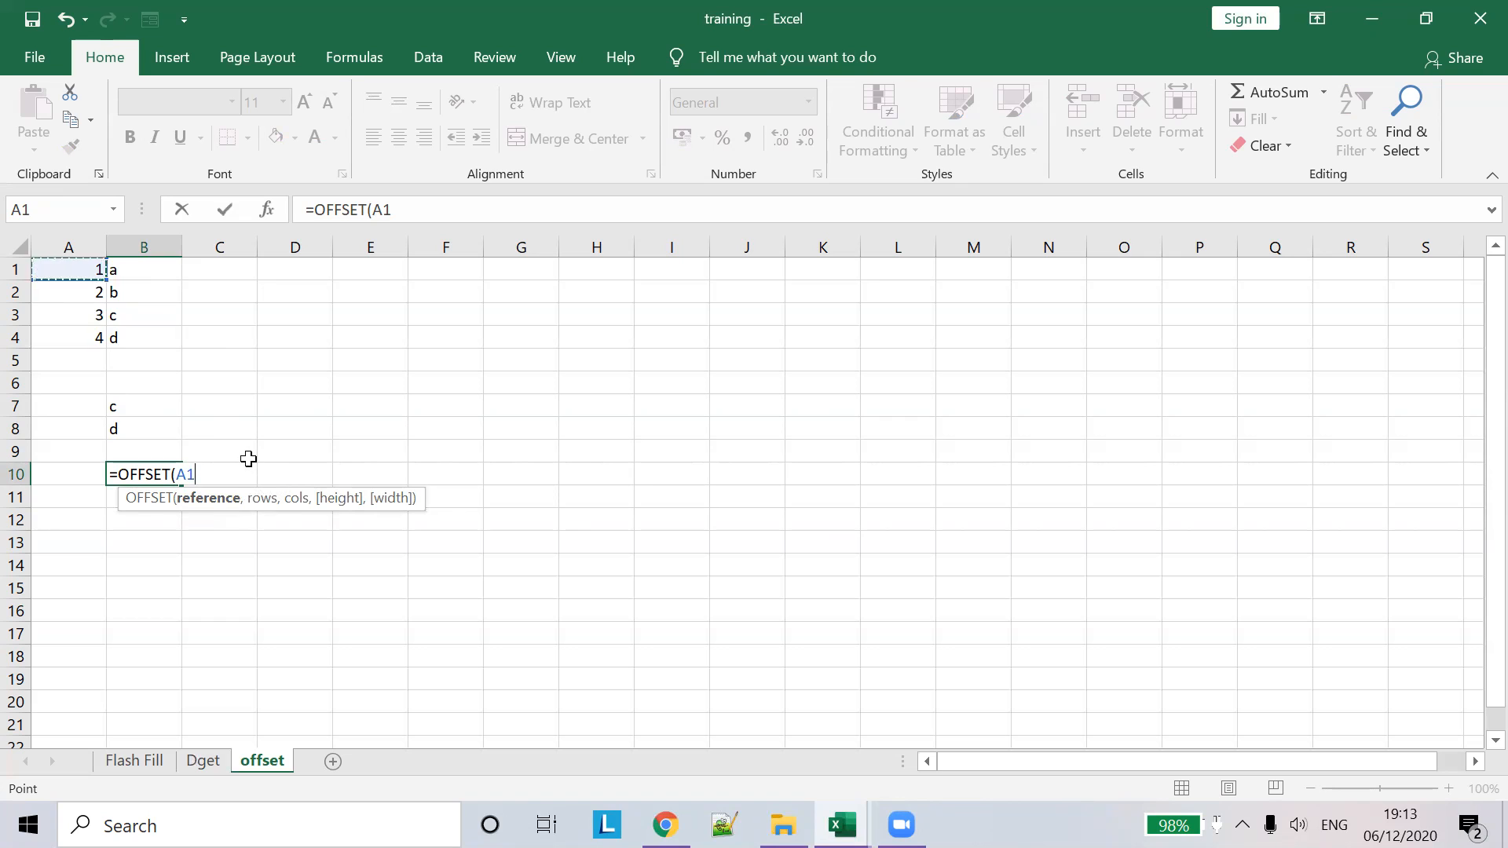
text(,0m,)
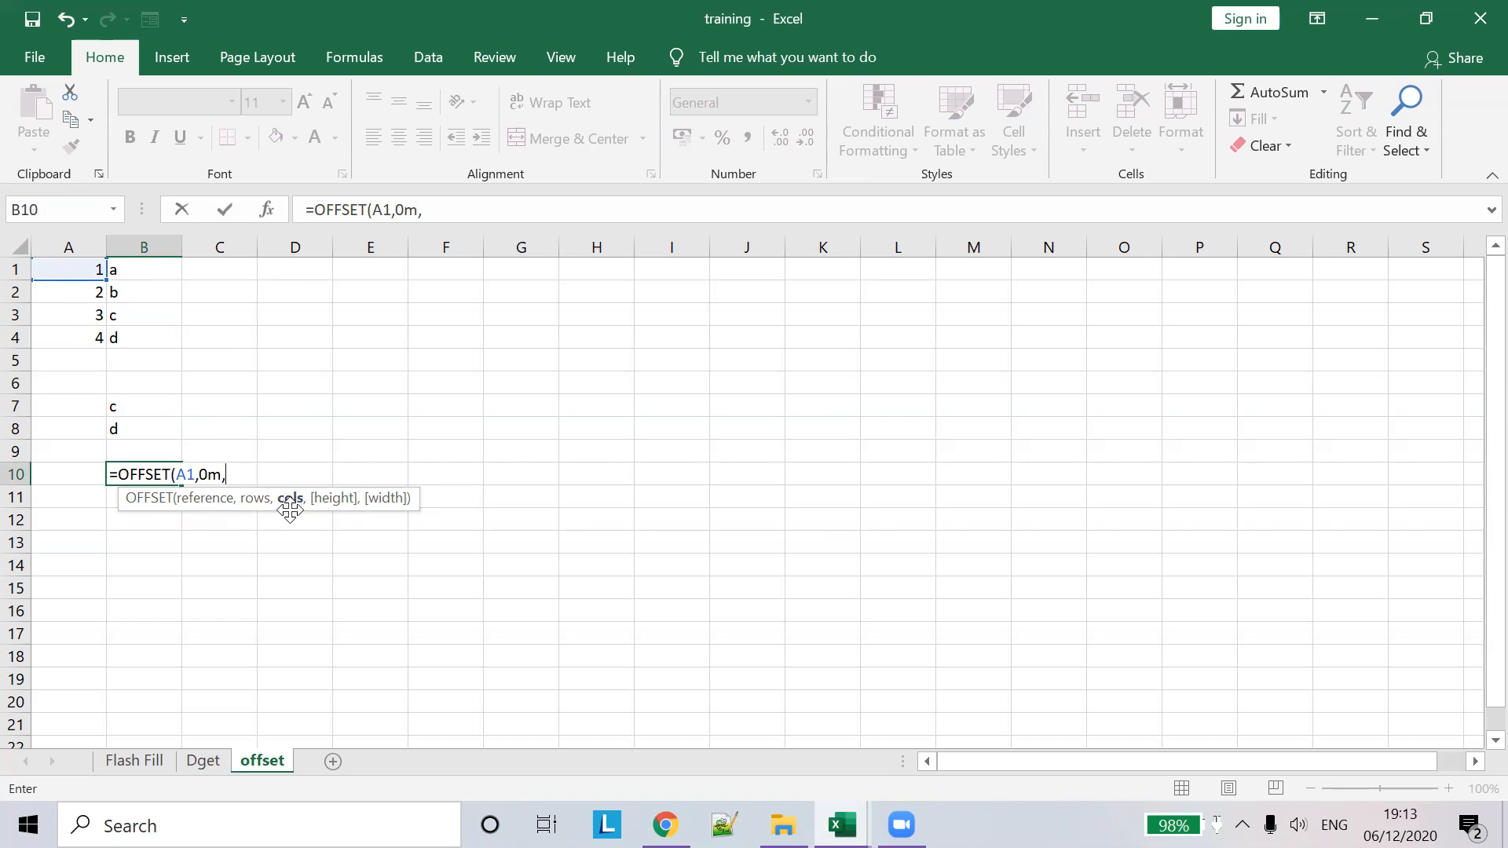
key(Left)
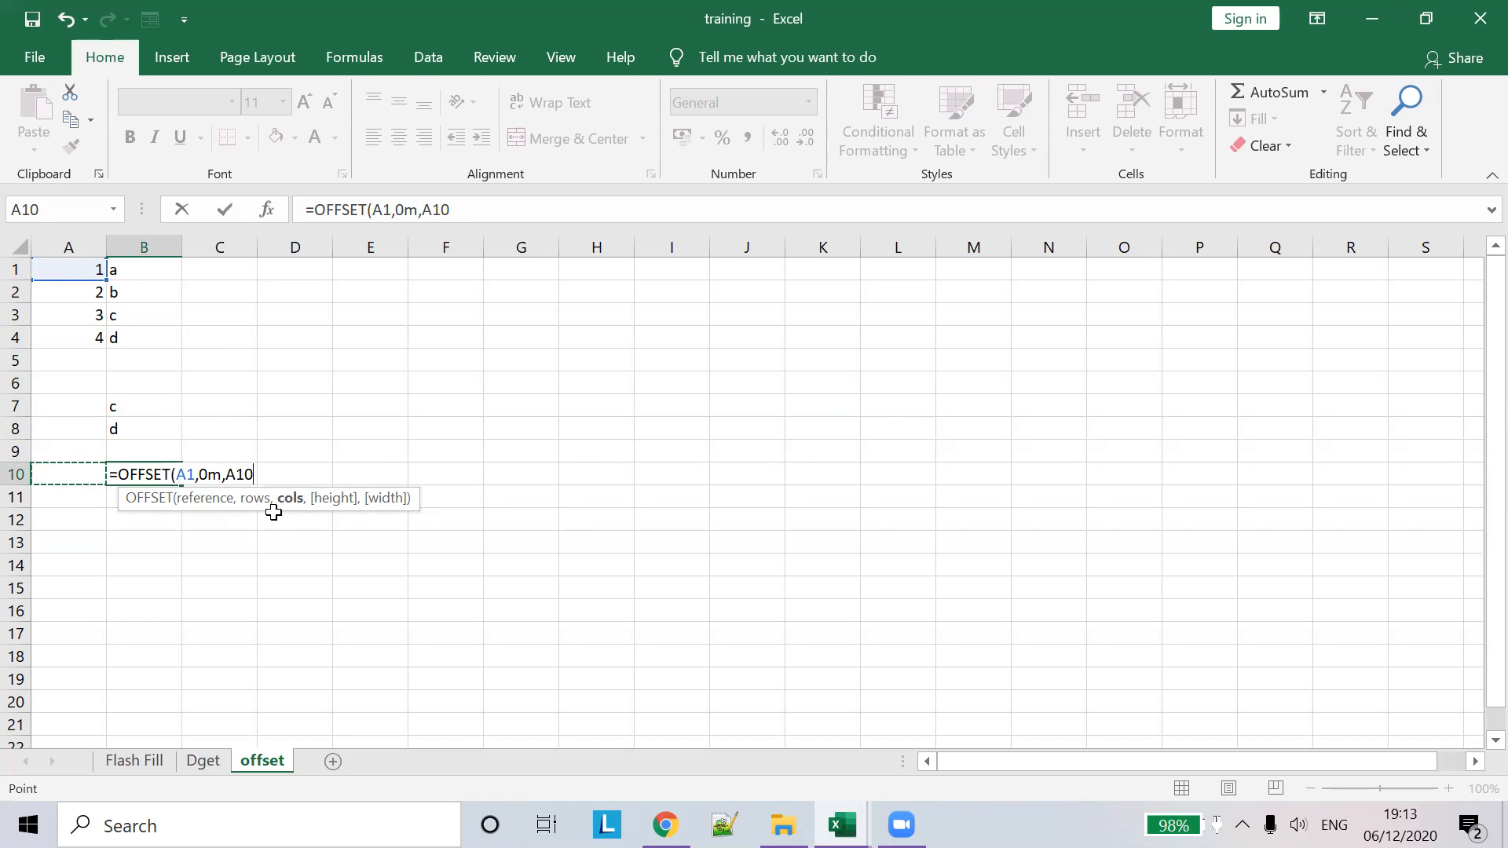
key(BackSpace)
key(BackSpace)
key(BackSpace)
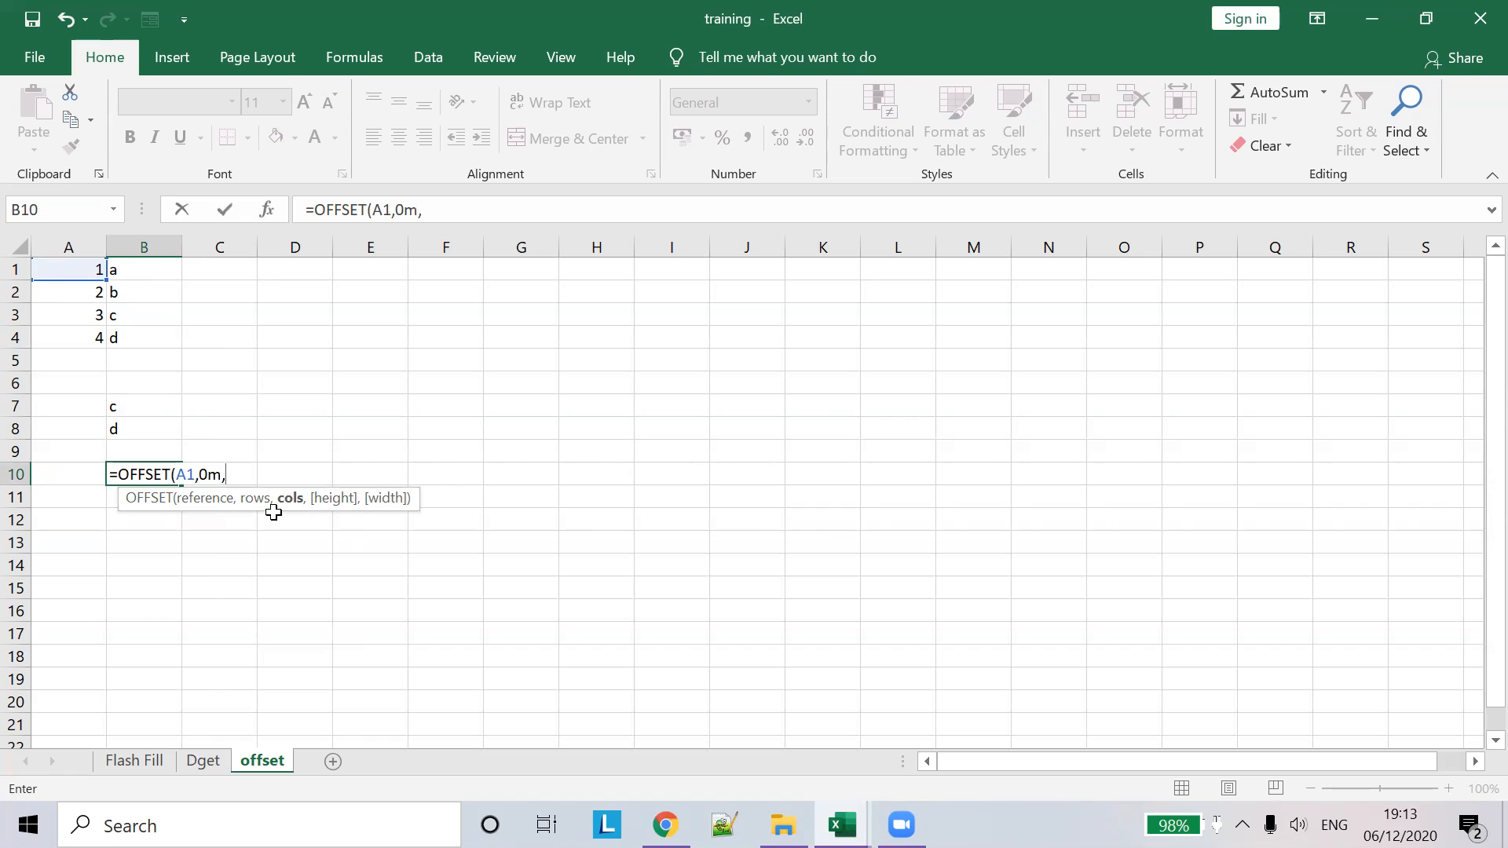
key(BackSpace)
key(BackSpace)
text(,1))
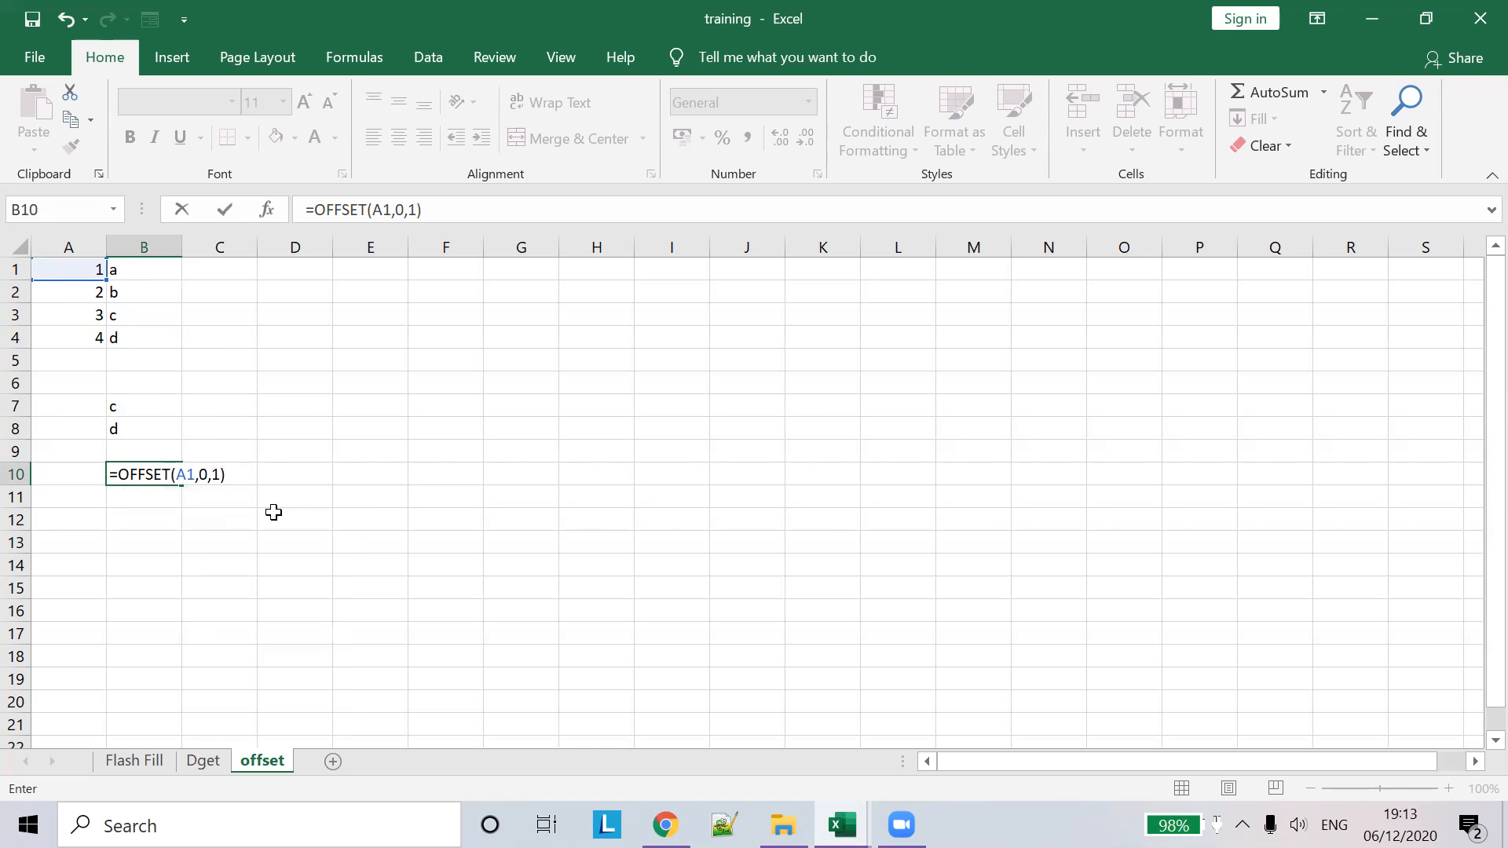
key(Tab)
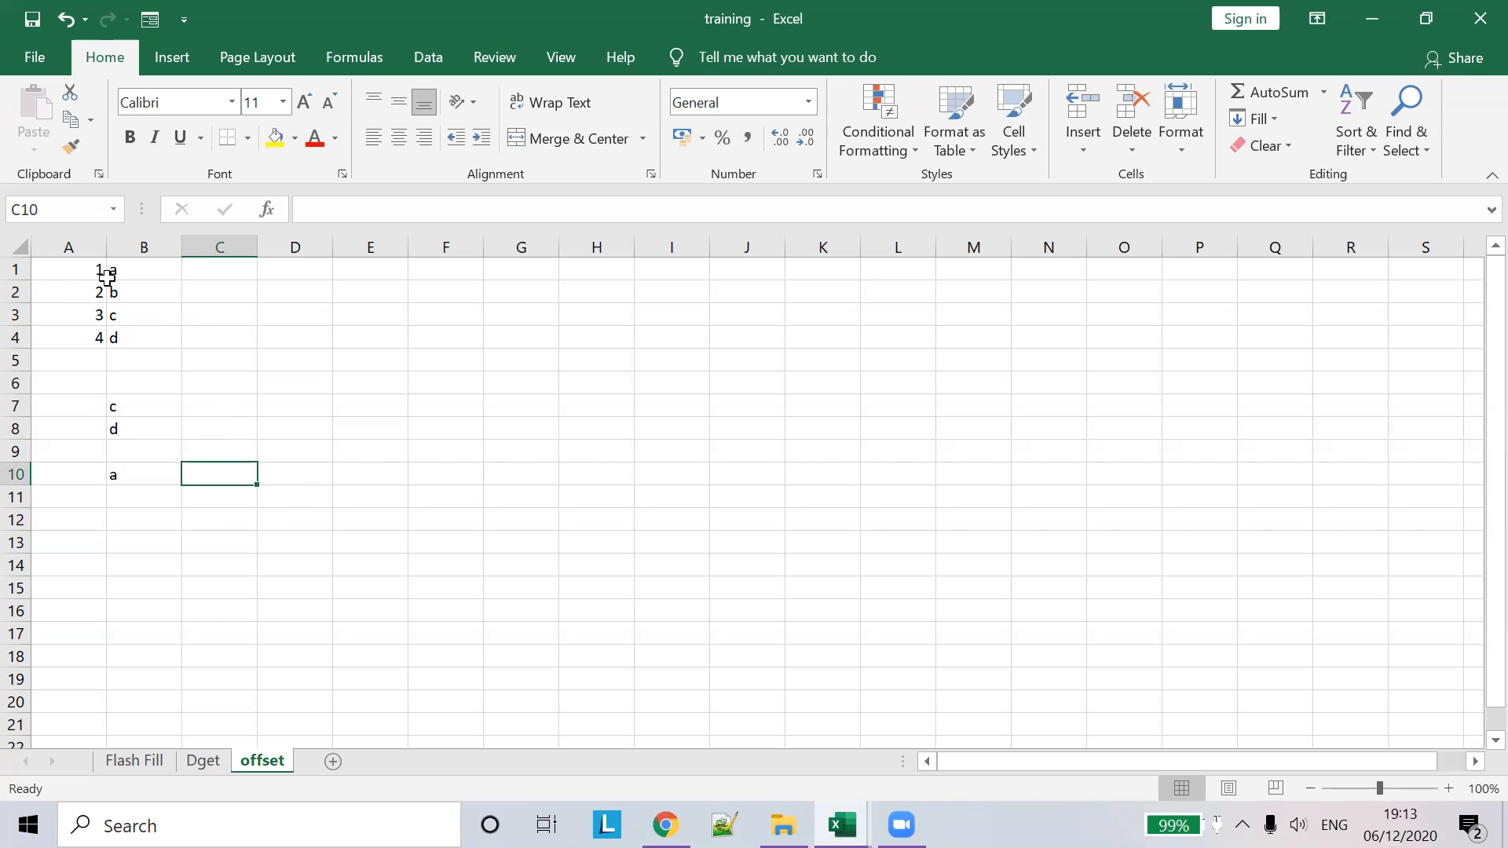
- Enter =OFFSET(A4,-3,1) in B12 so it counts up from A4 and returns a
click(71, 339)
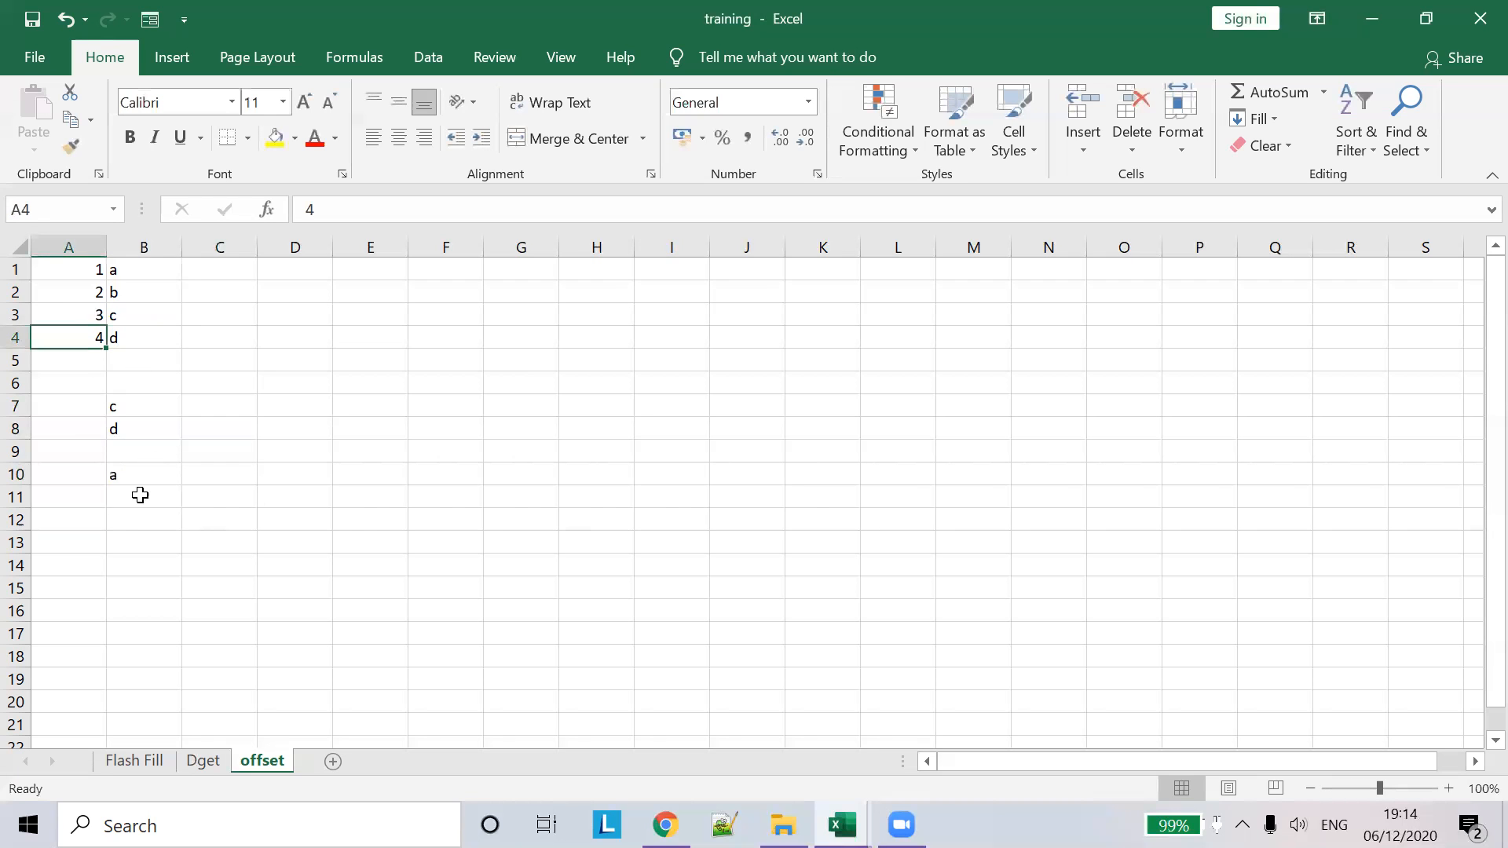
click(132, 520)
text(=)
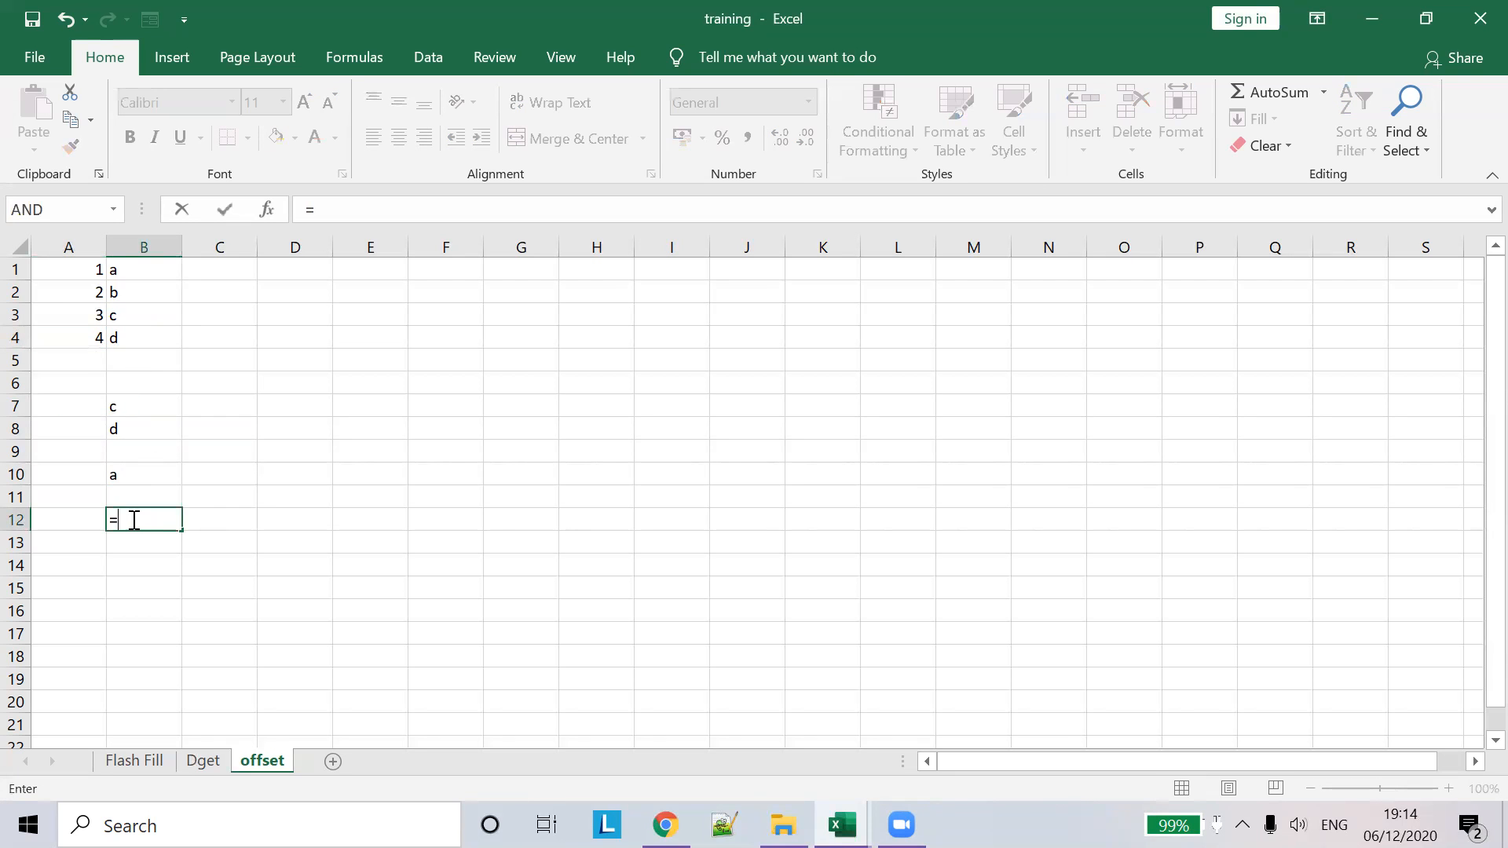
text(off)
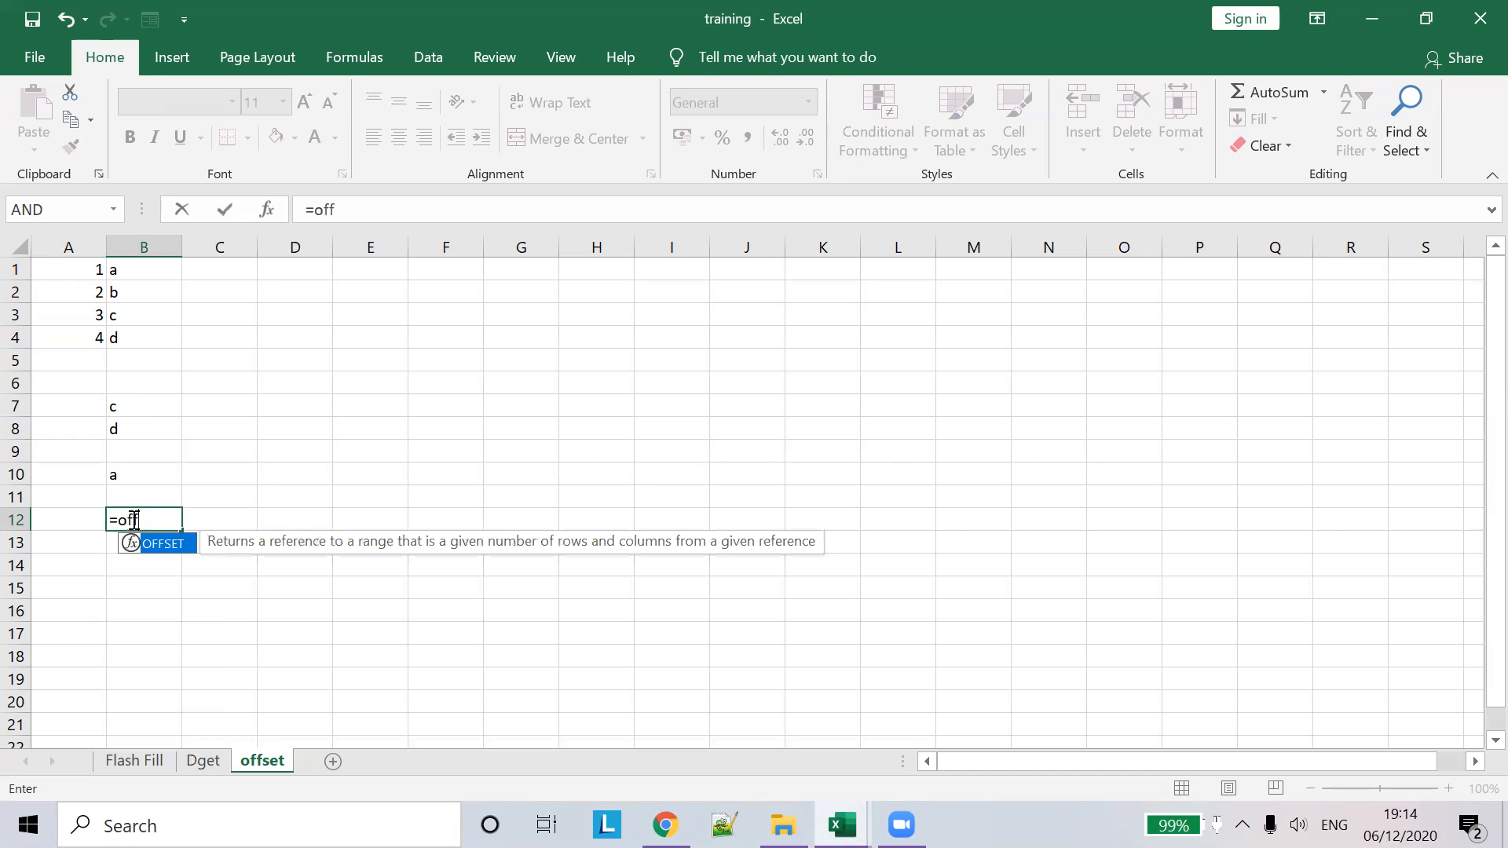
double_click(170, 542)
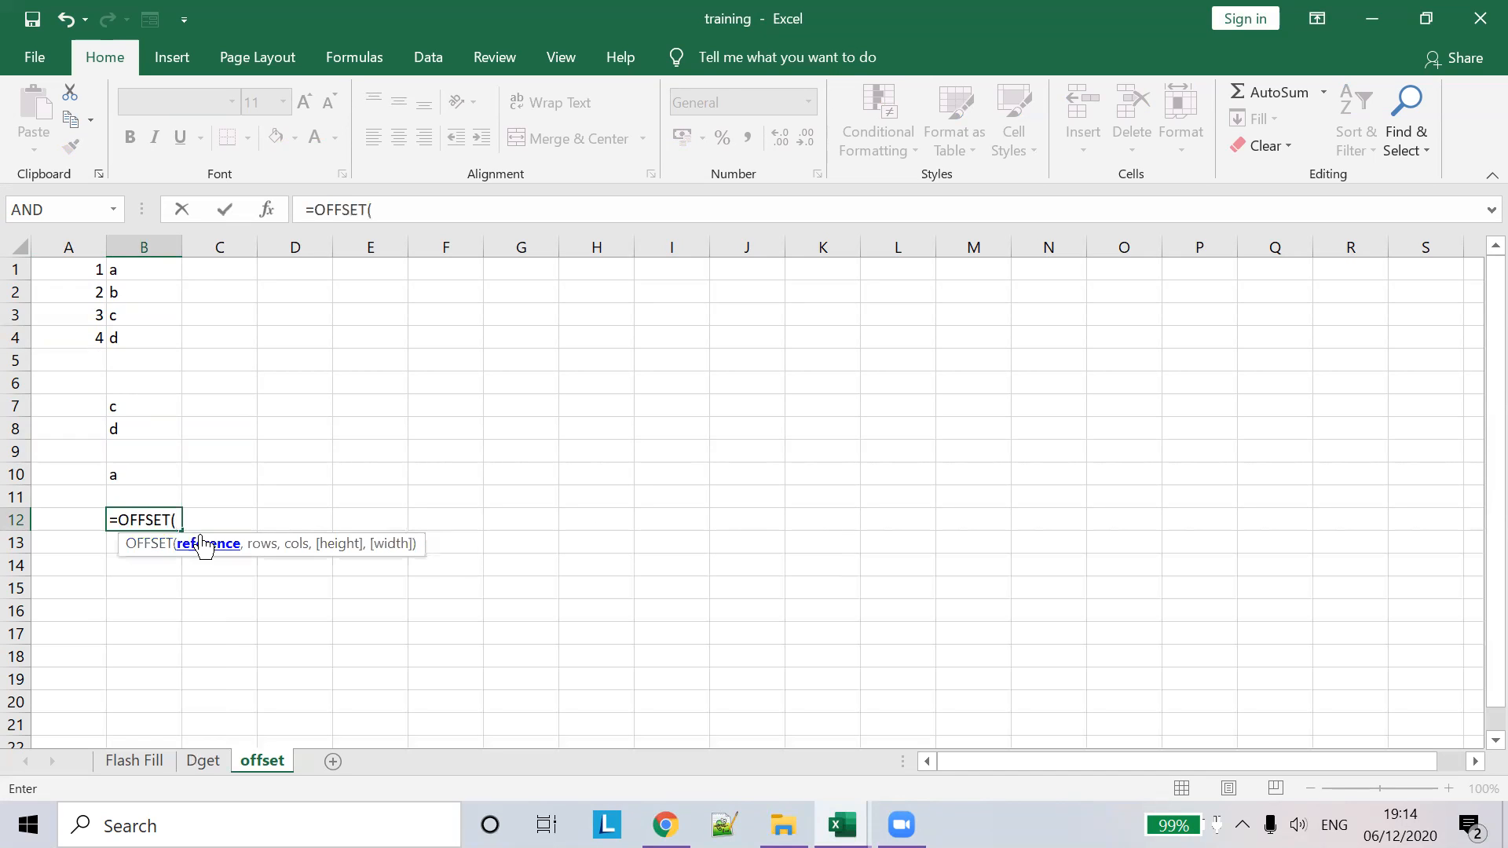
click(85, 338)
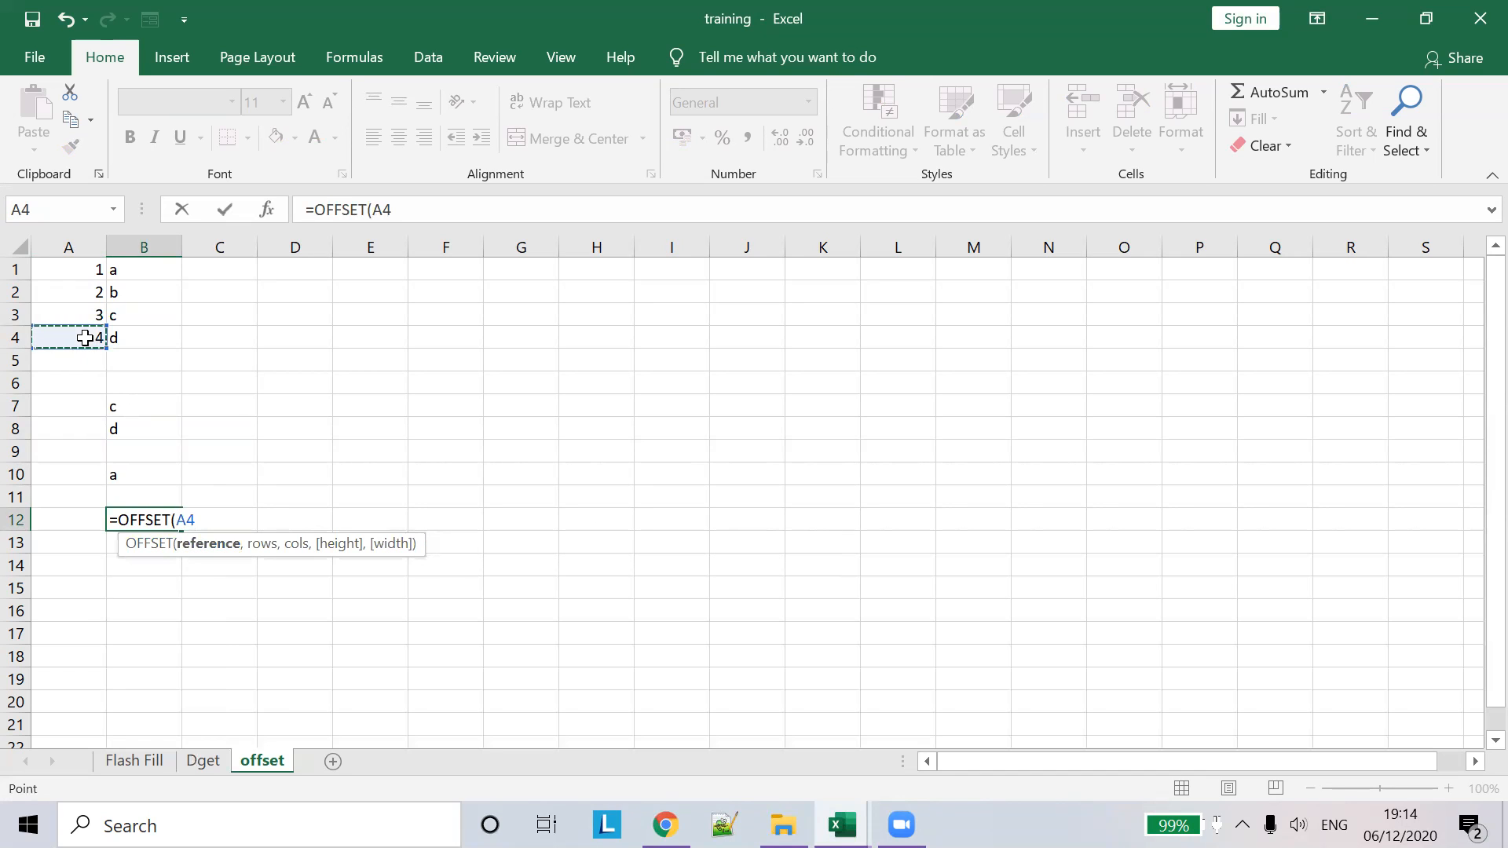
text(,)
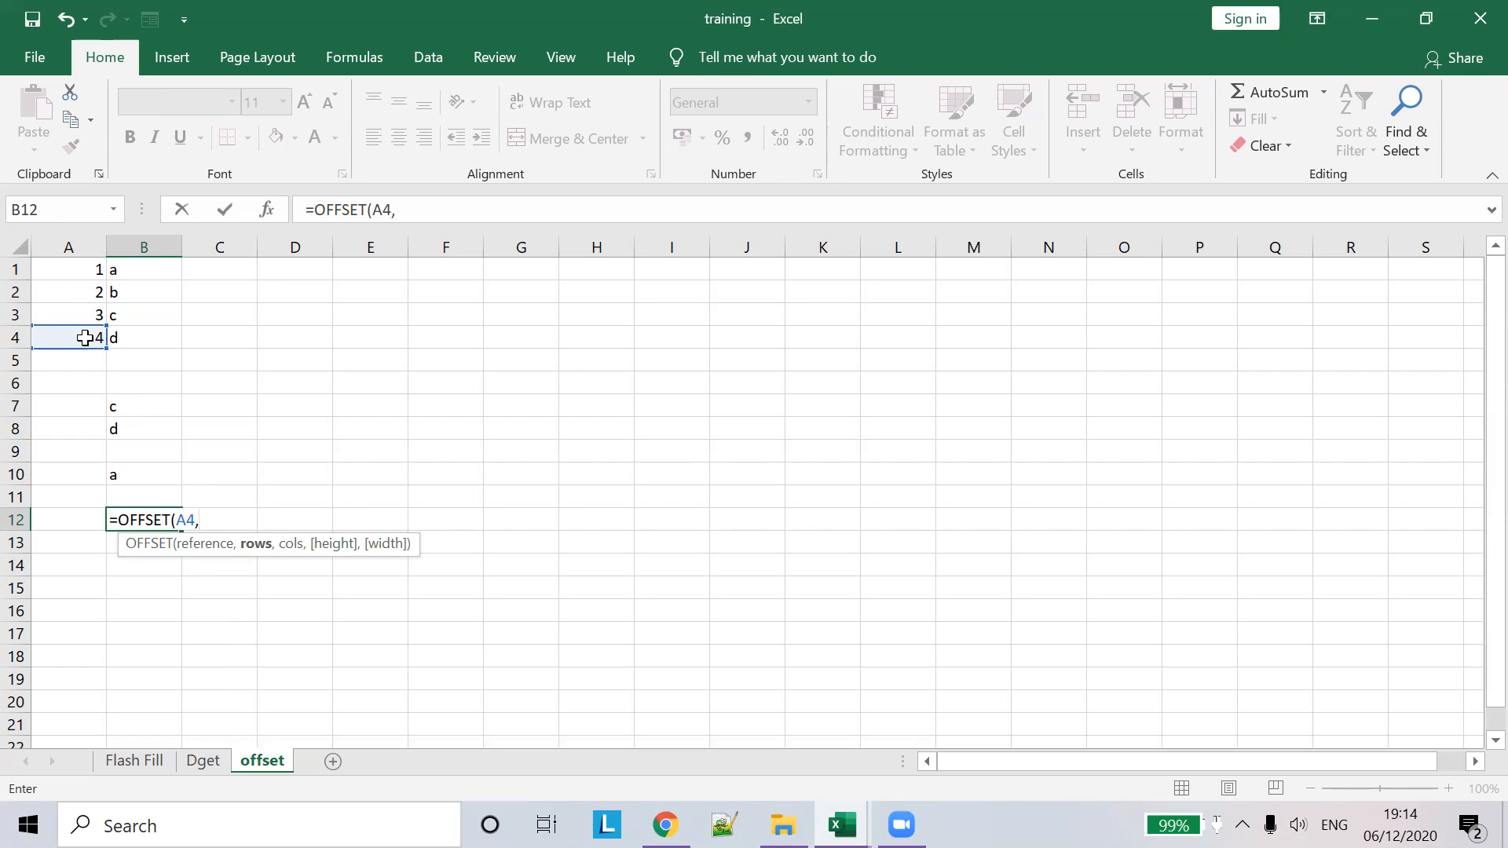
text(-3,1))
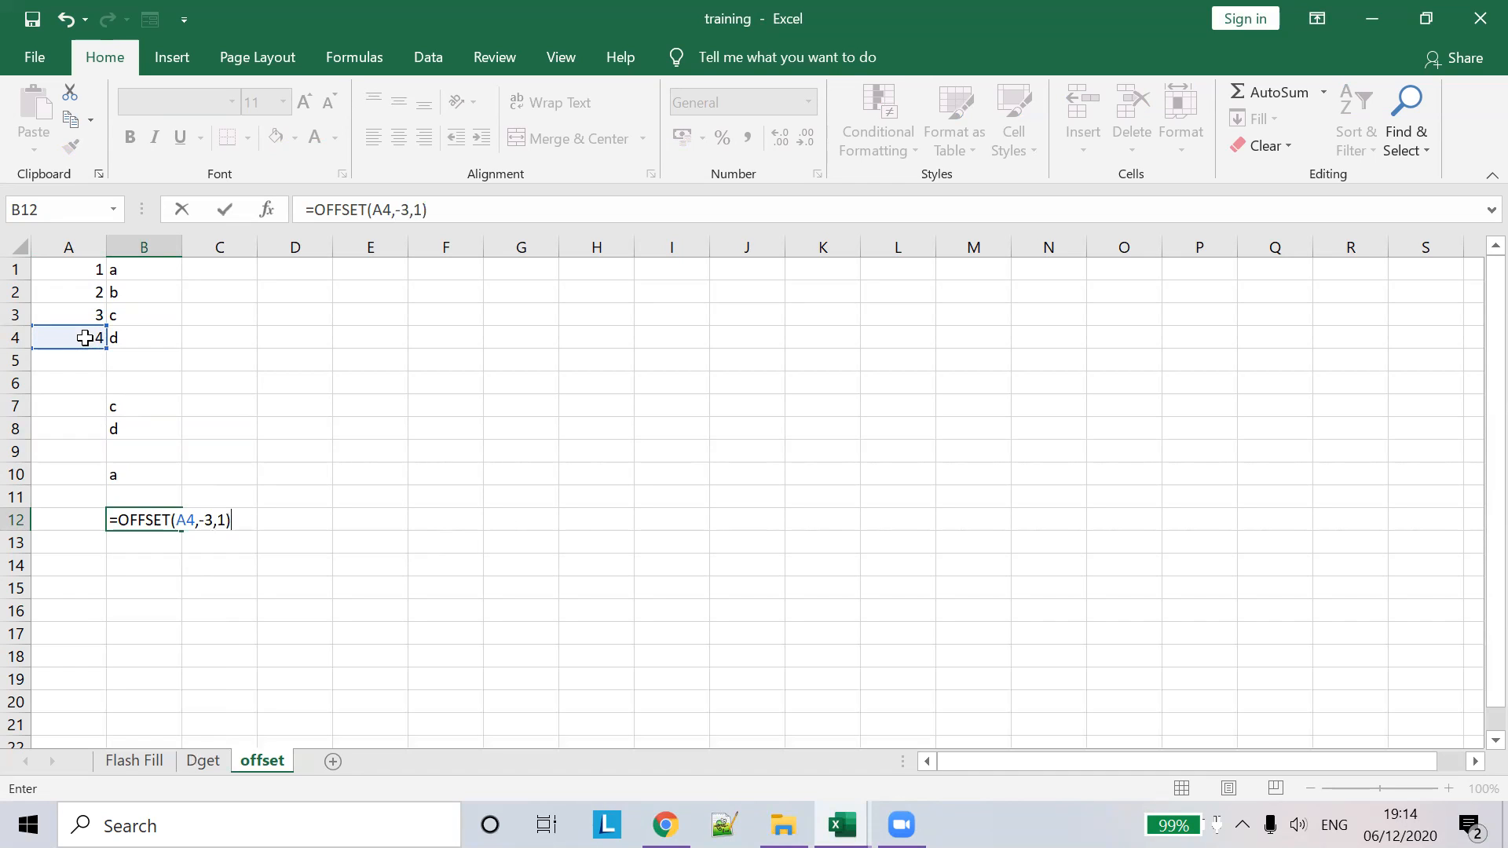
key(Tab)
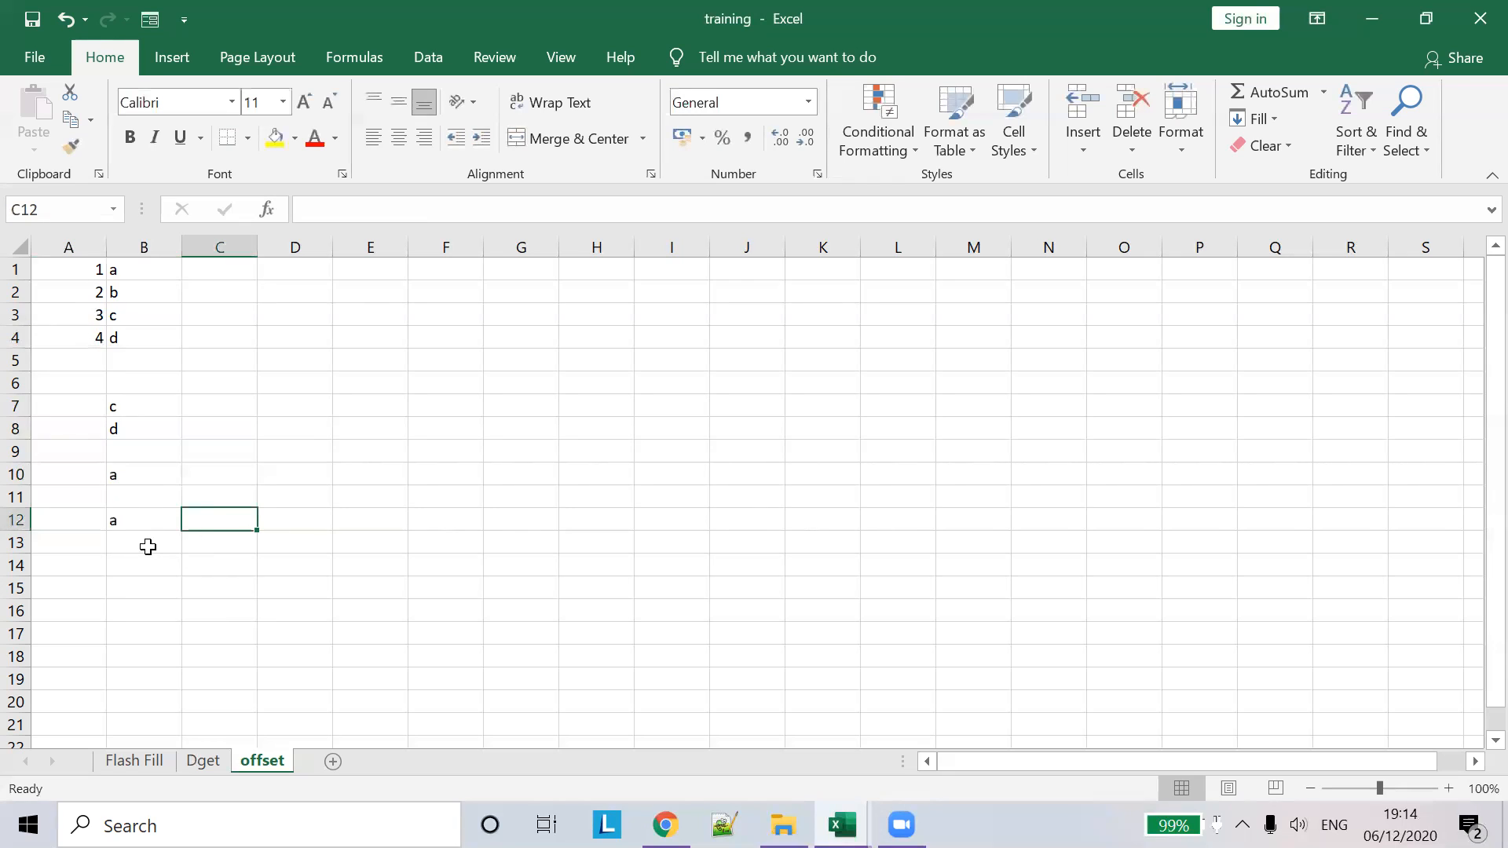
click(149, 544)
- Enter =OFFSET(A4,-2,1) in B13 so it returns b
text(=off)
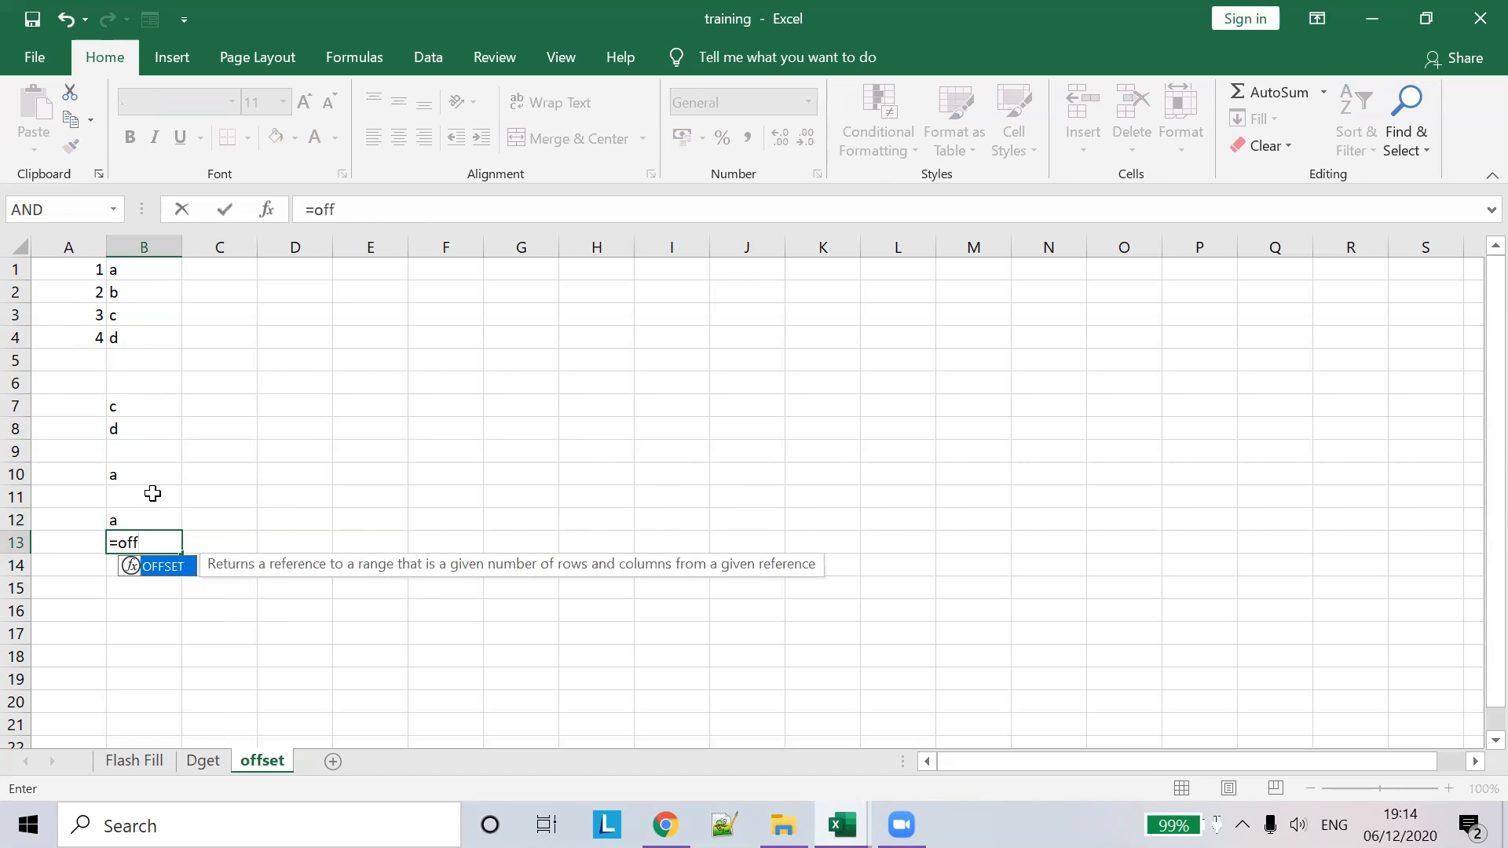
key(Tab)
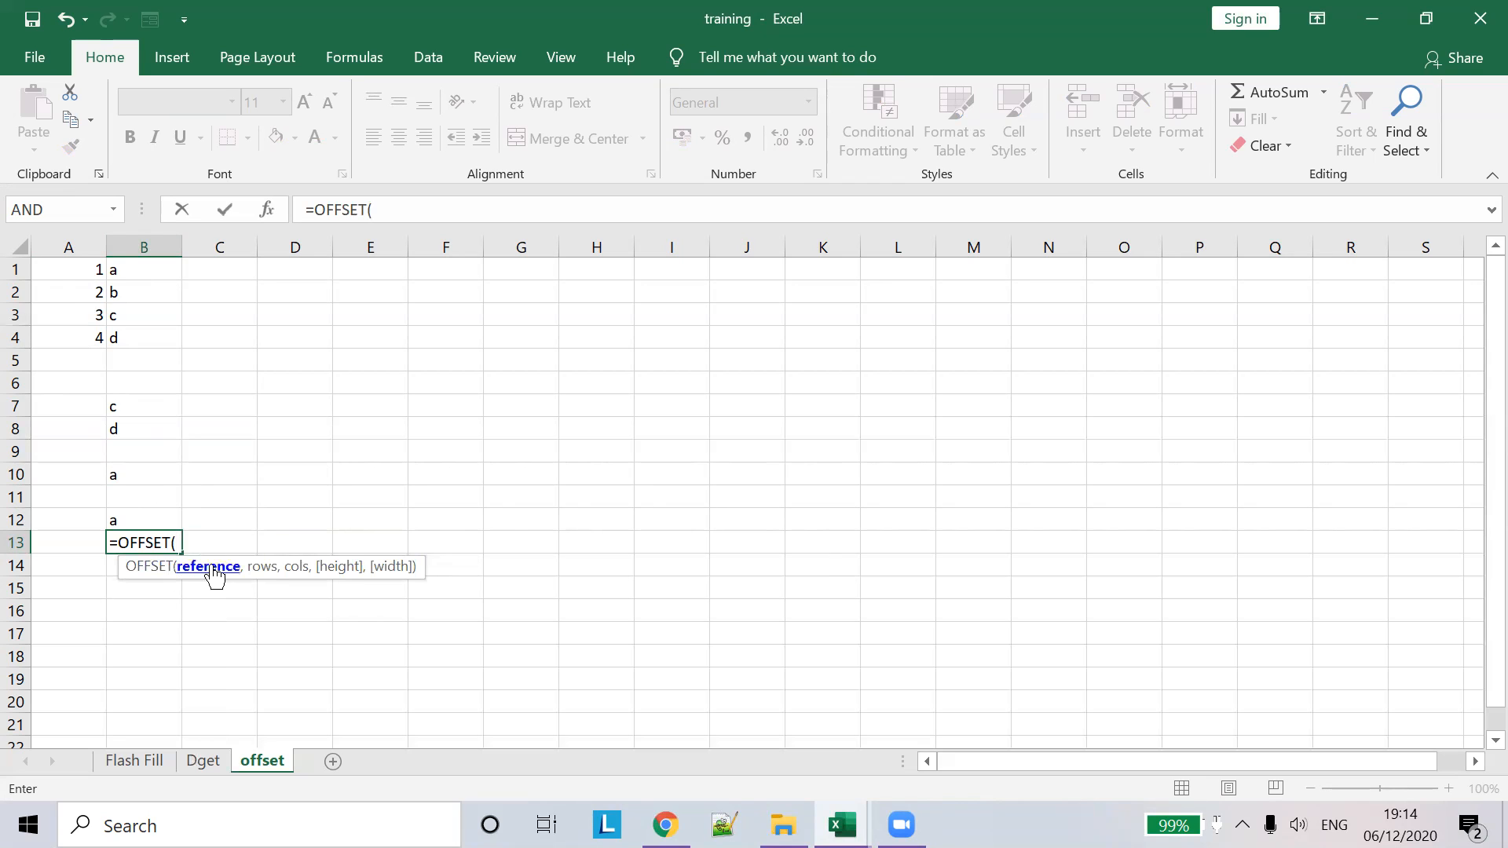
click(74, 335)
text(,-2,1)
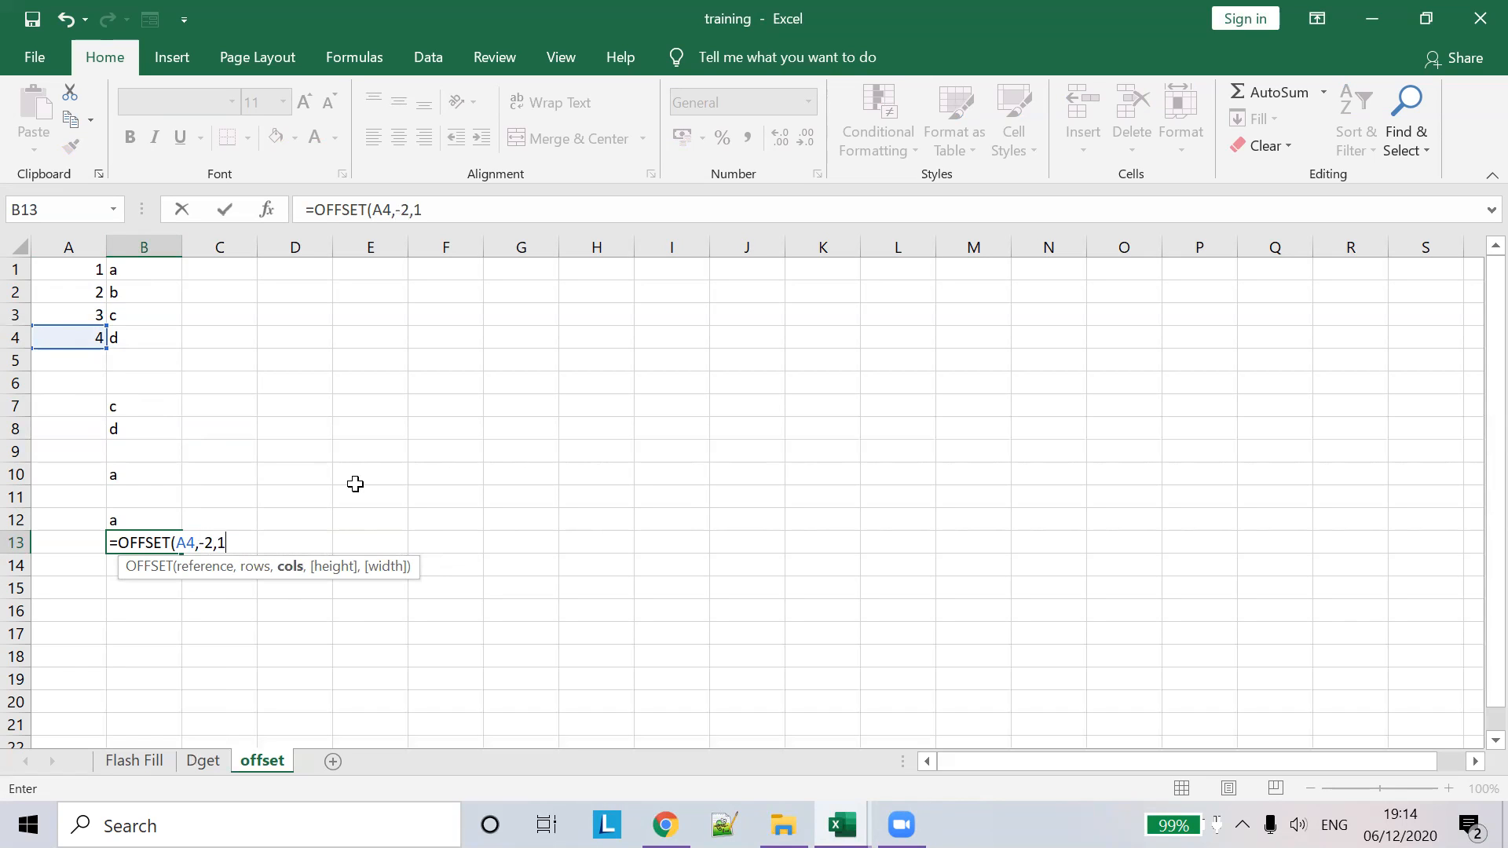
key(Tab)
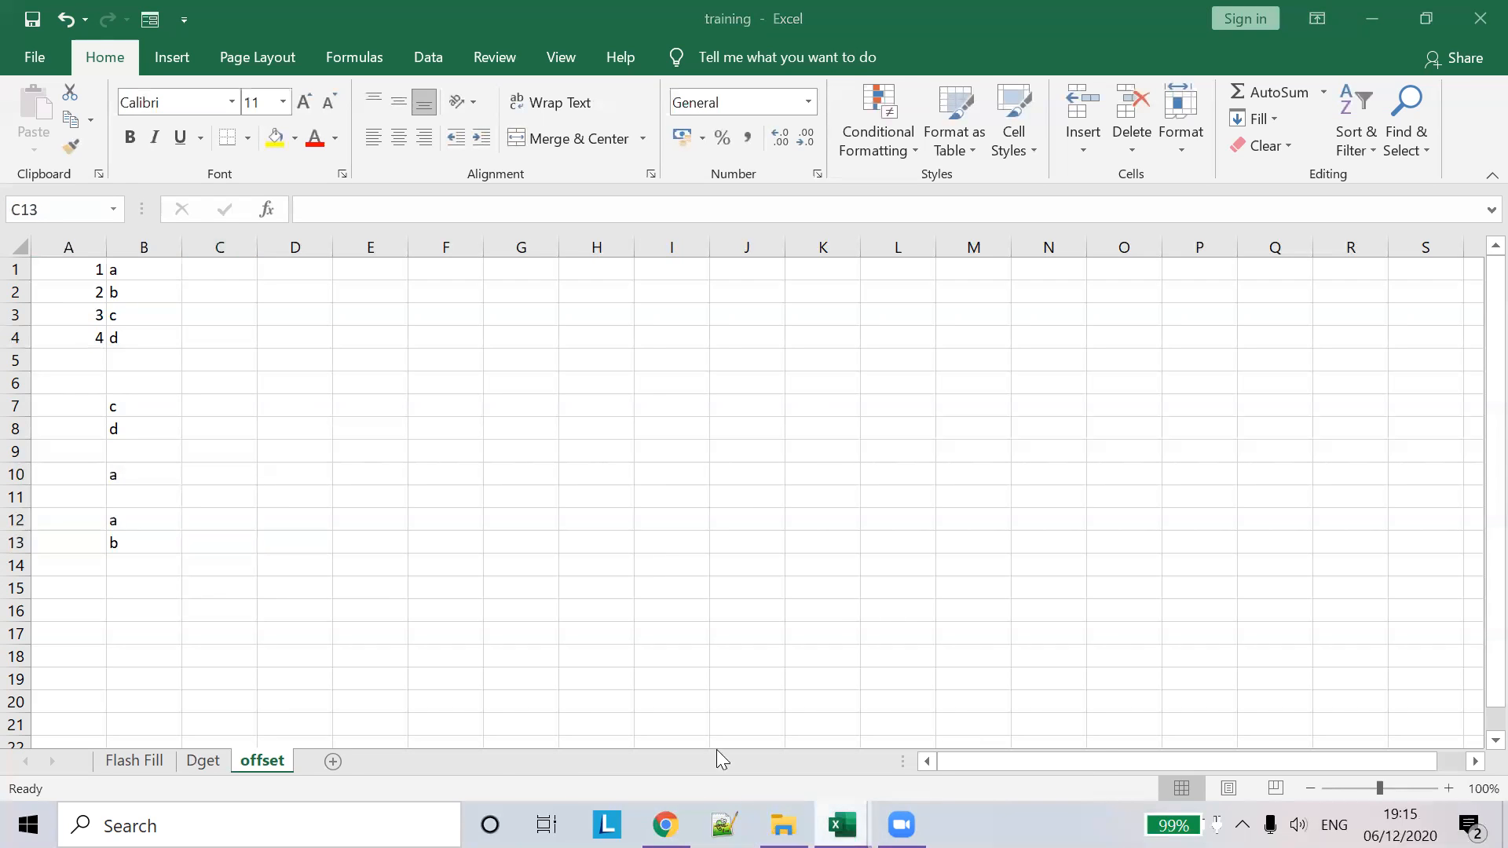
click(680, 727)
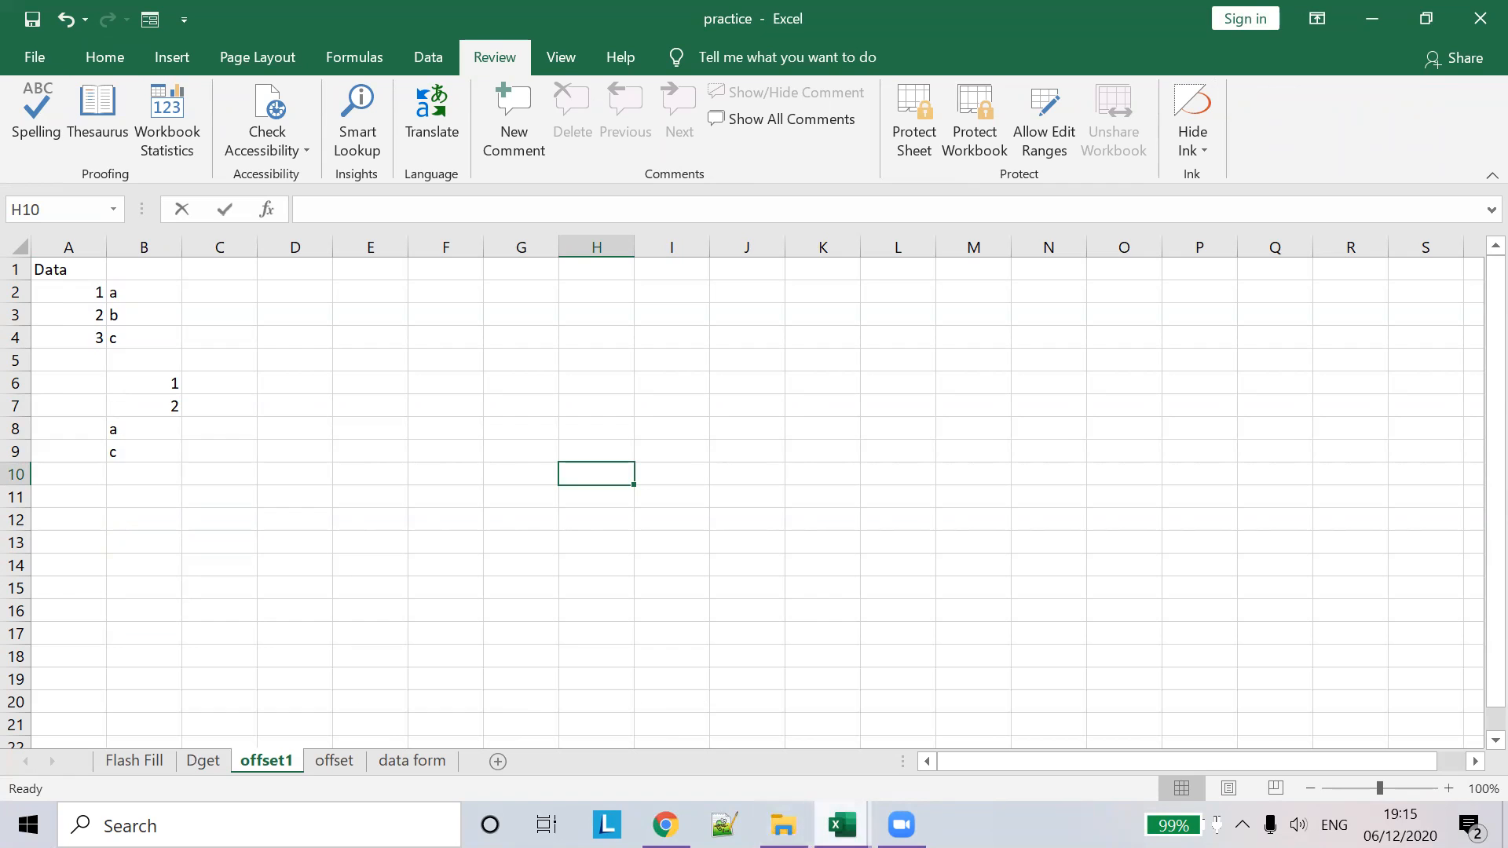
mouse_move(841, 825)
click(898, 743)
click(195, 451)
click(88, 296)
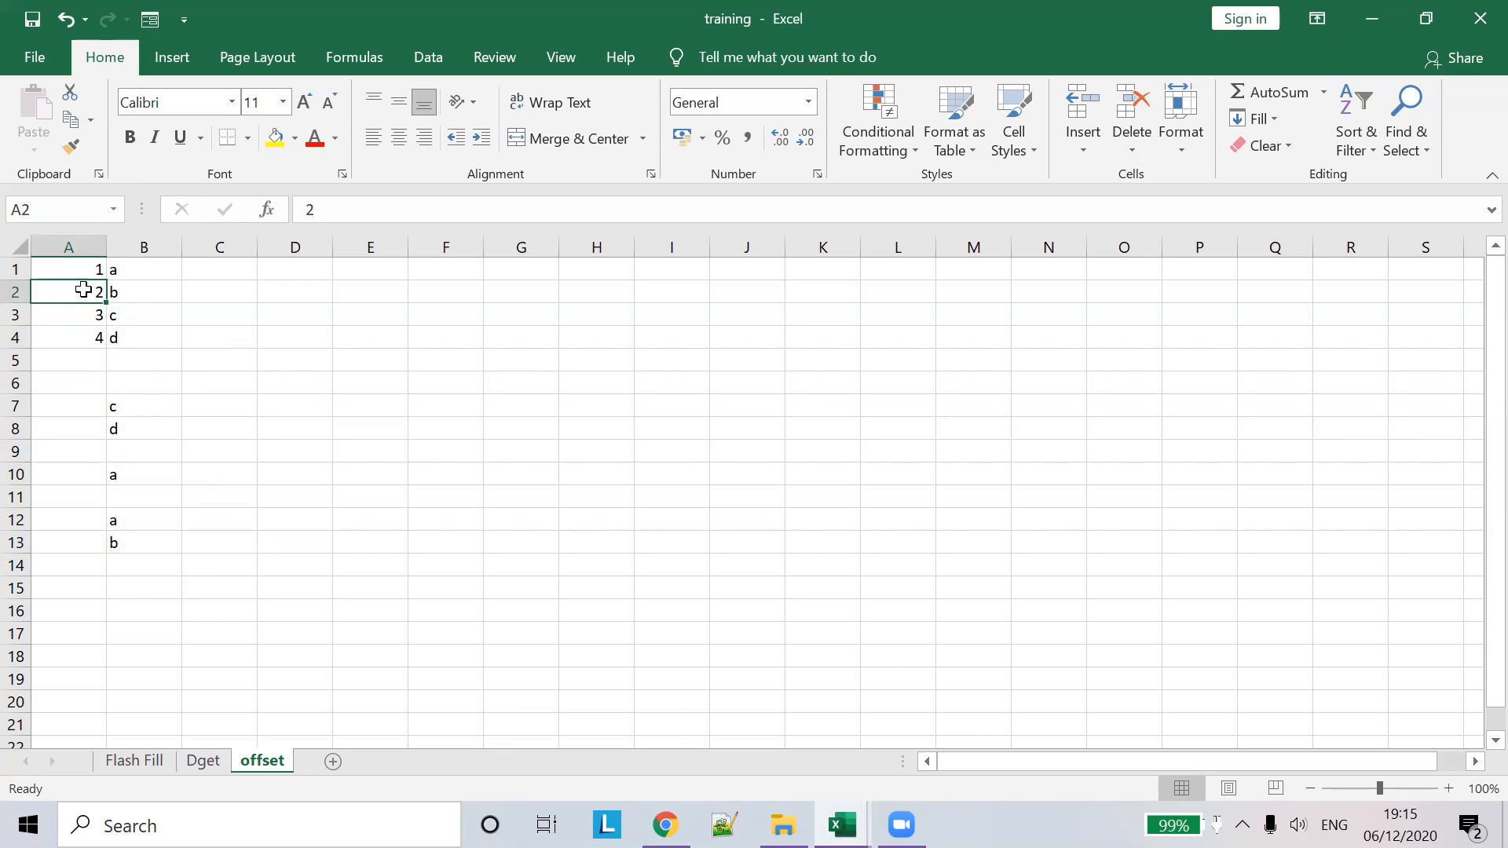
drag(101, 293, 129, 344)
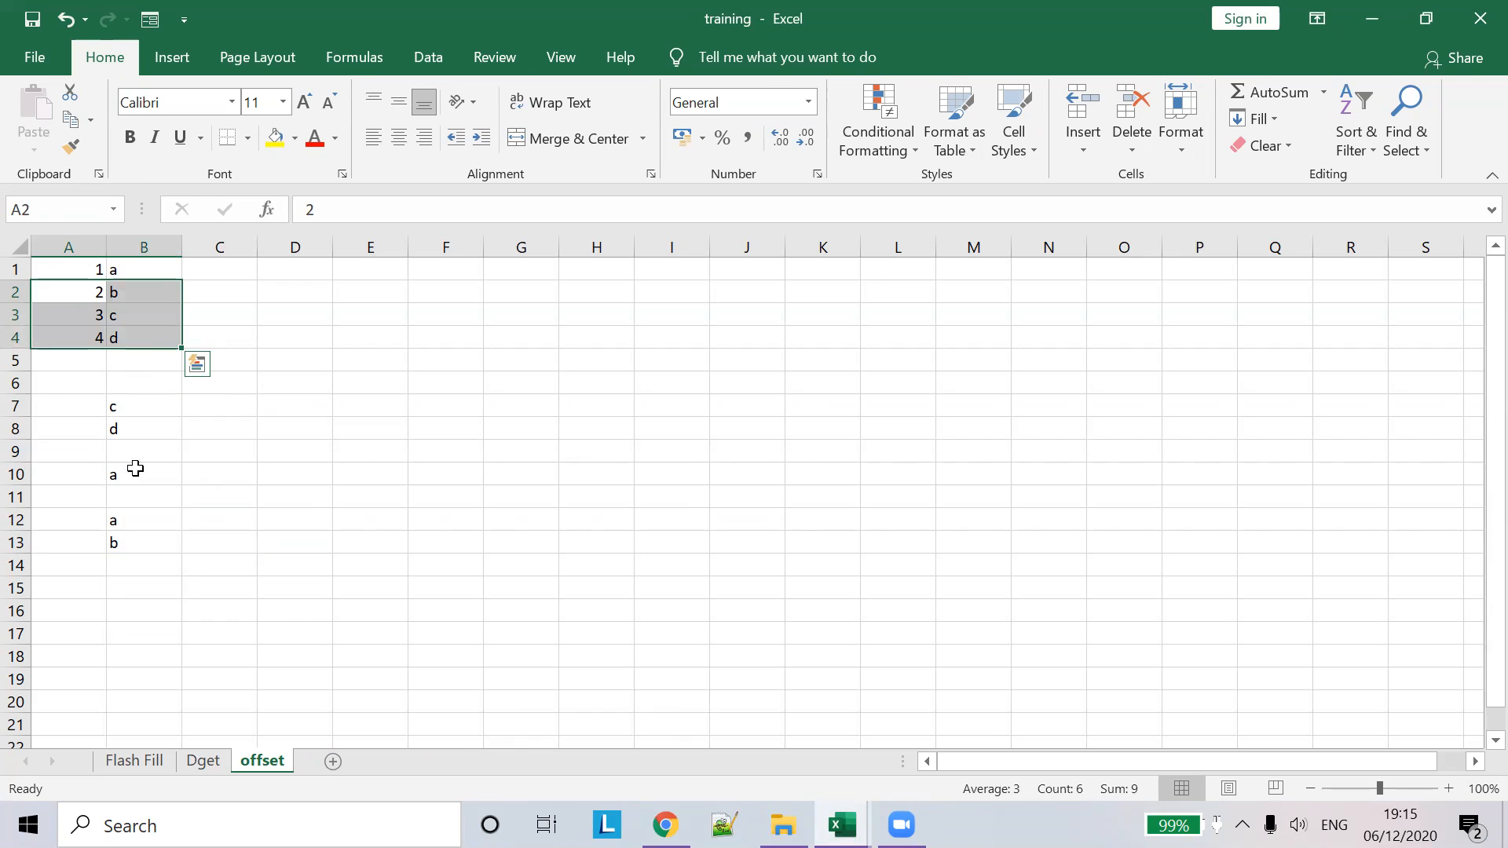
drag(151, 407, 128, 545)
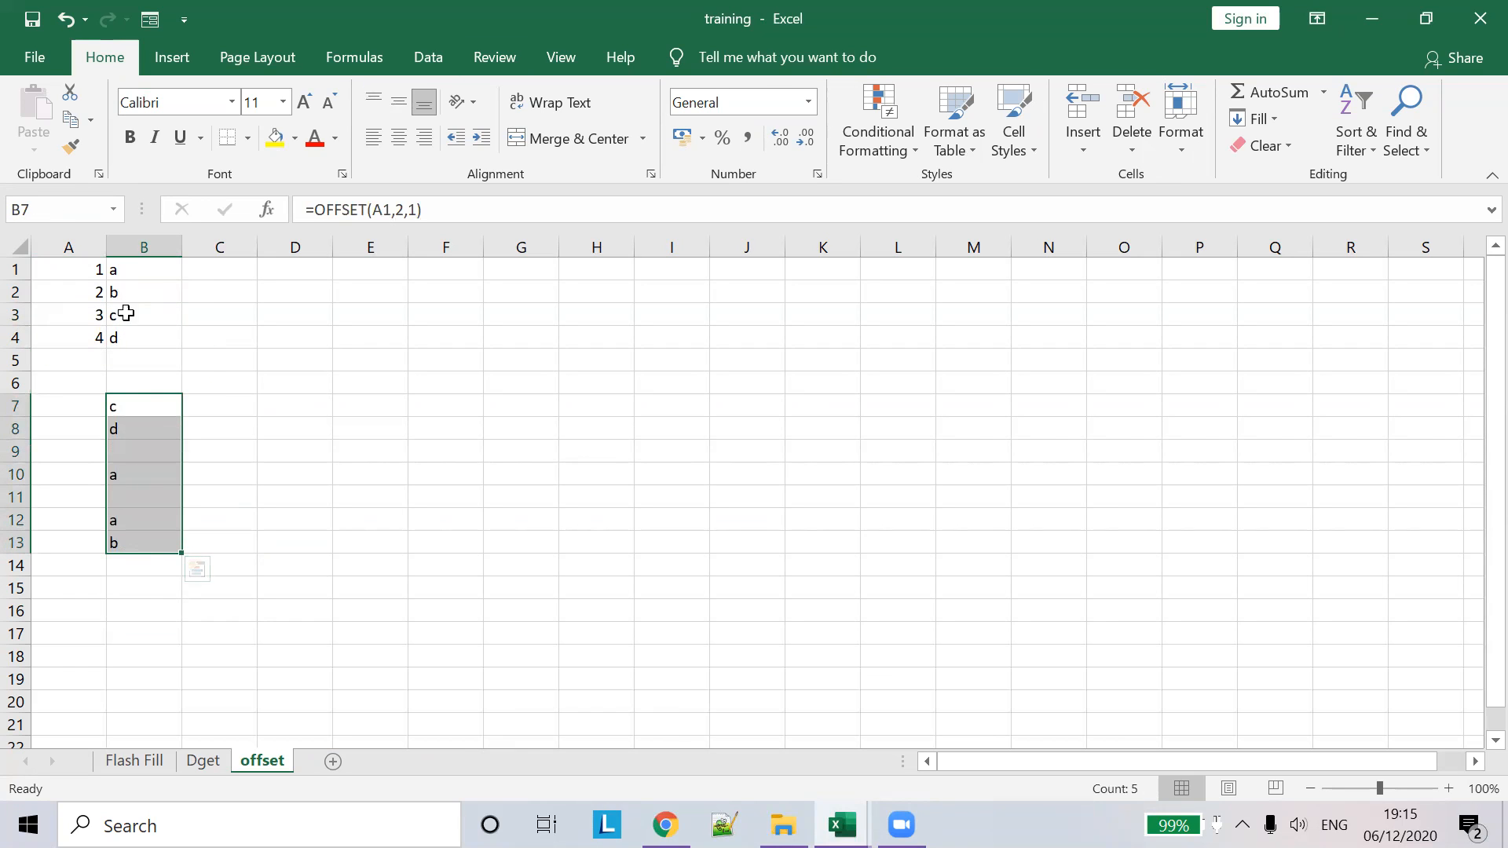
click(118, 404)
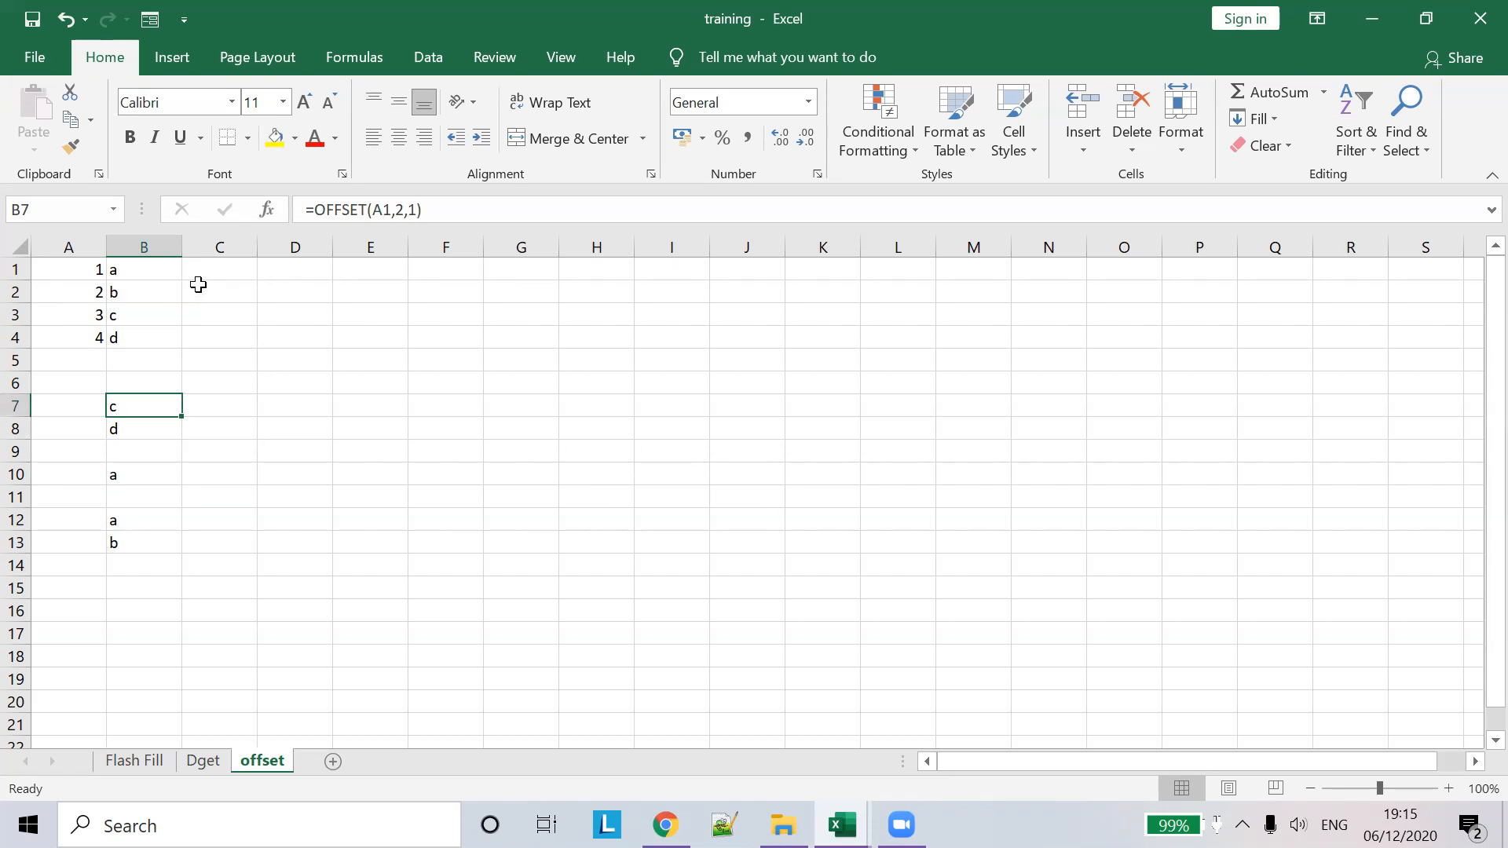
drag(83, 292, 129, 334)
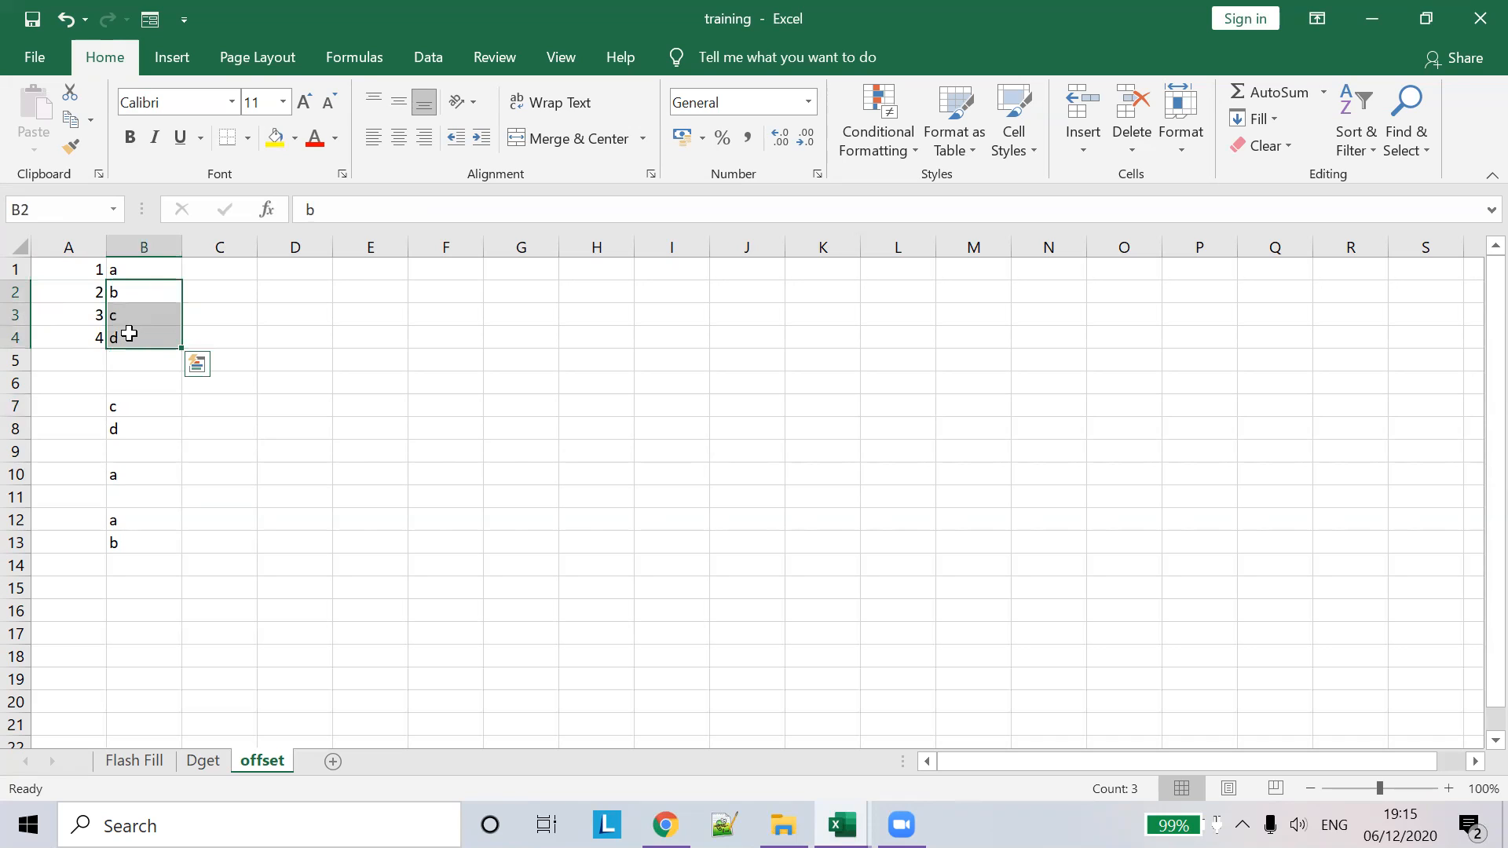
click(292, 413)
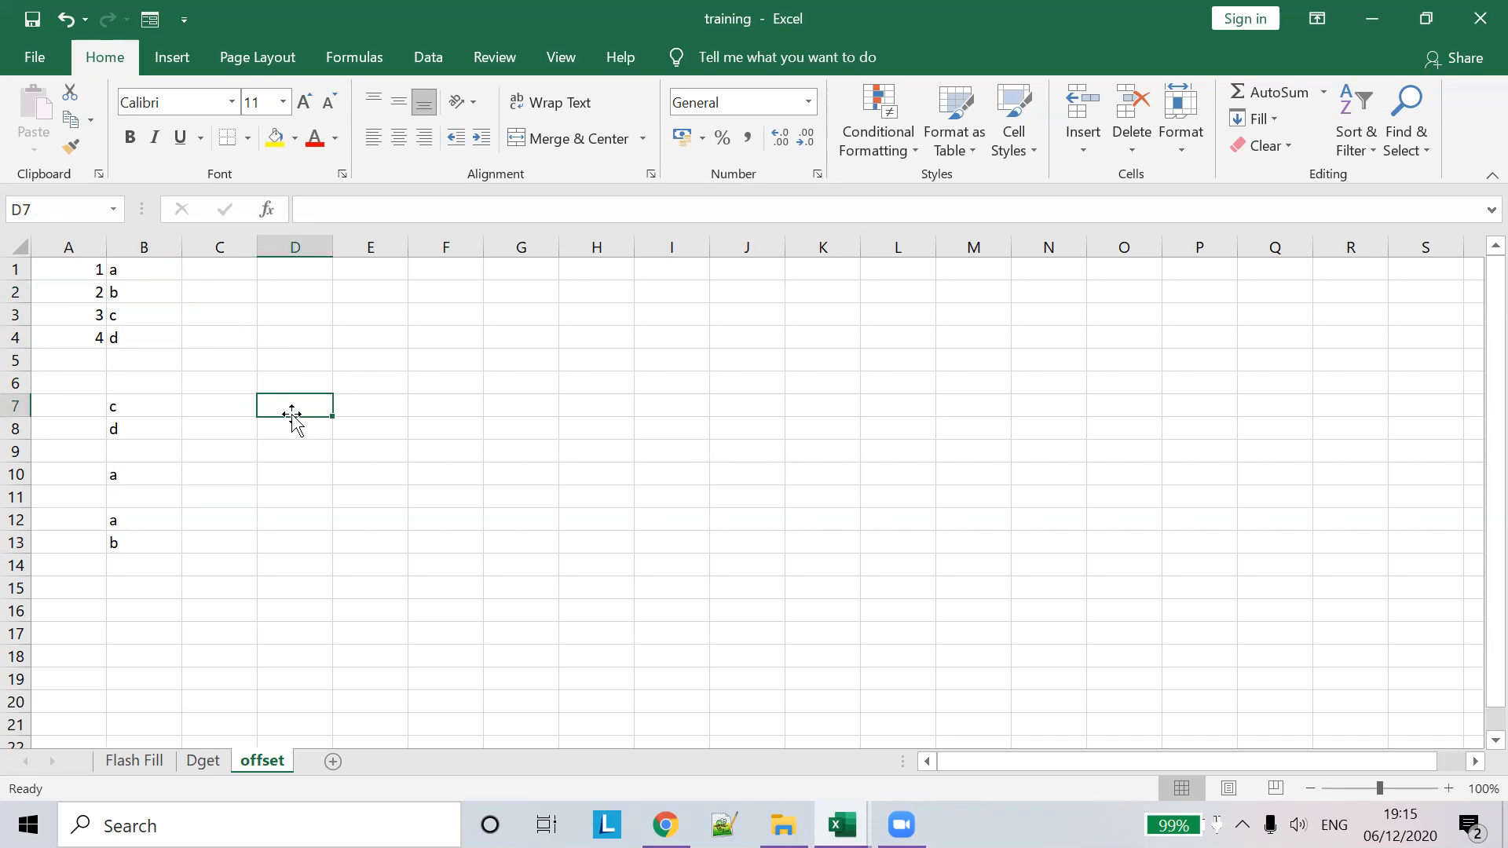
- Enter =OFFSET(A1,1,0,3,2) in D7, which results in #VALUE!
text(=)
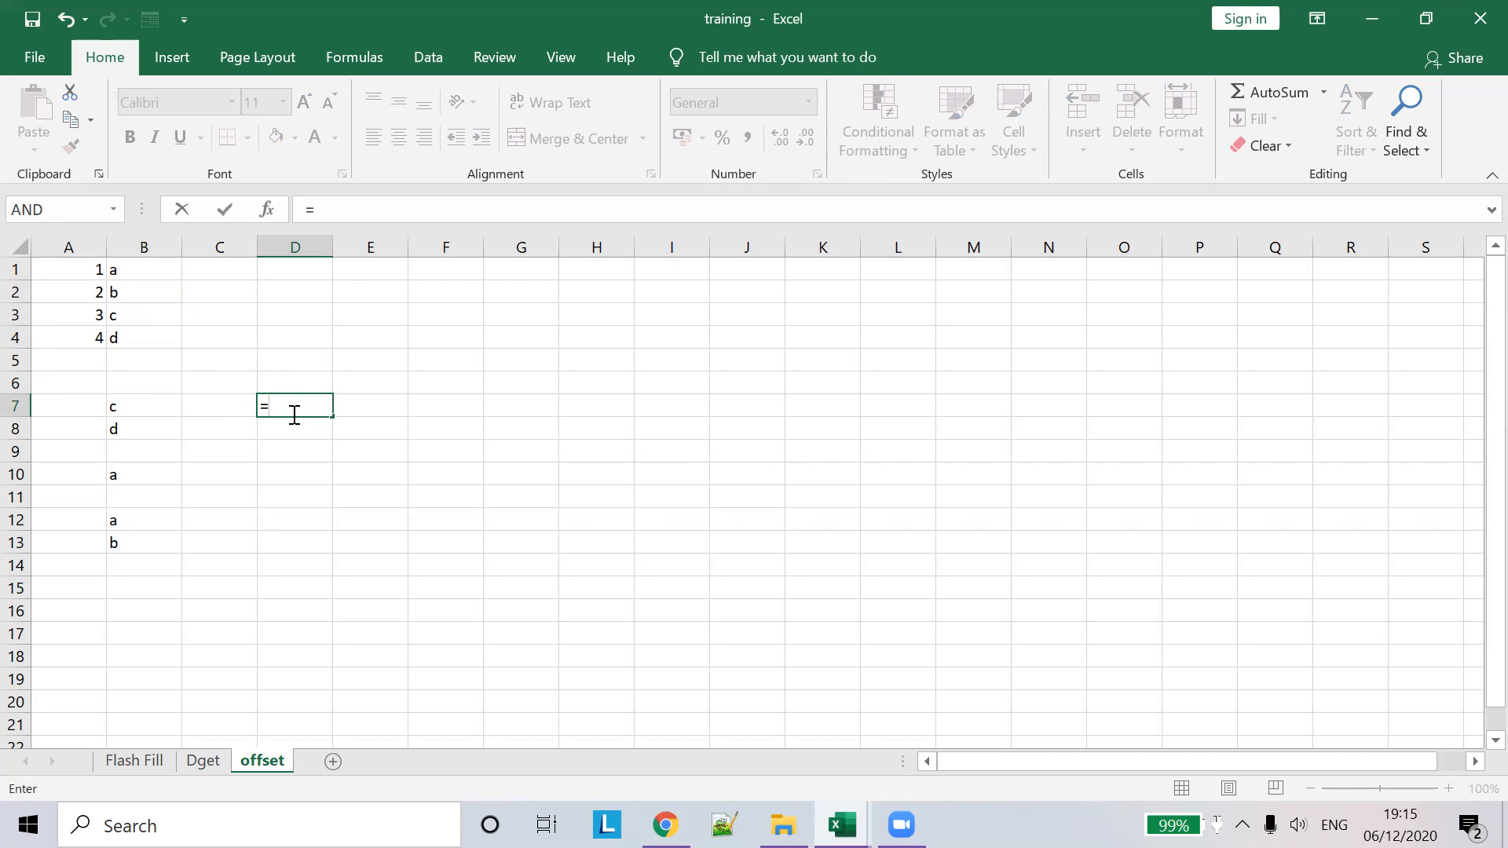
text(OFFSET()
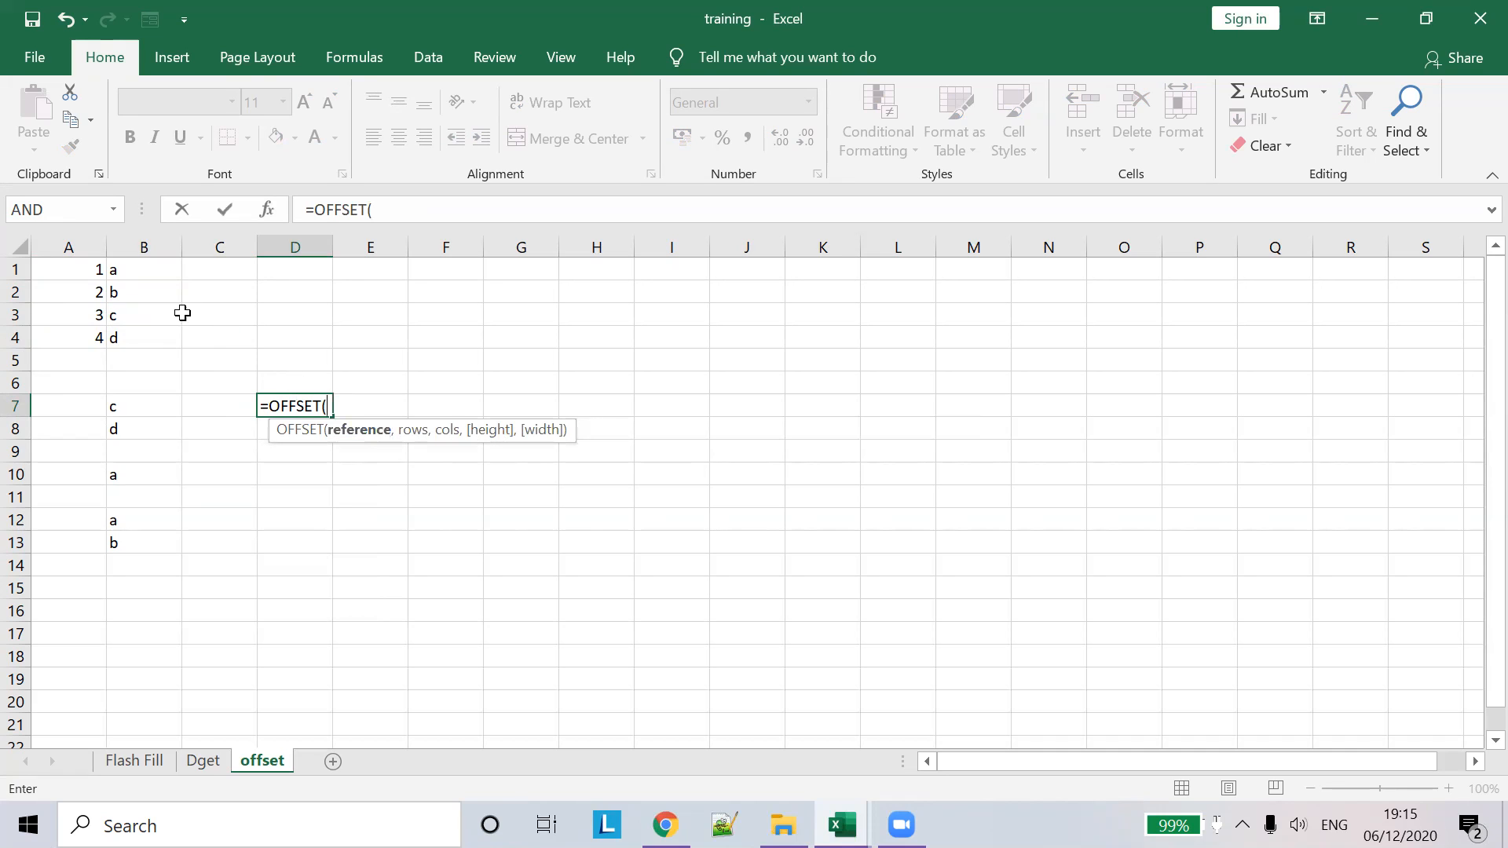
click(77, 275)
text(,)
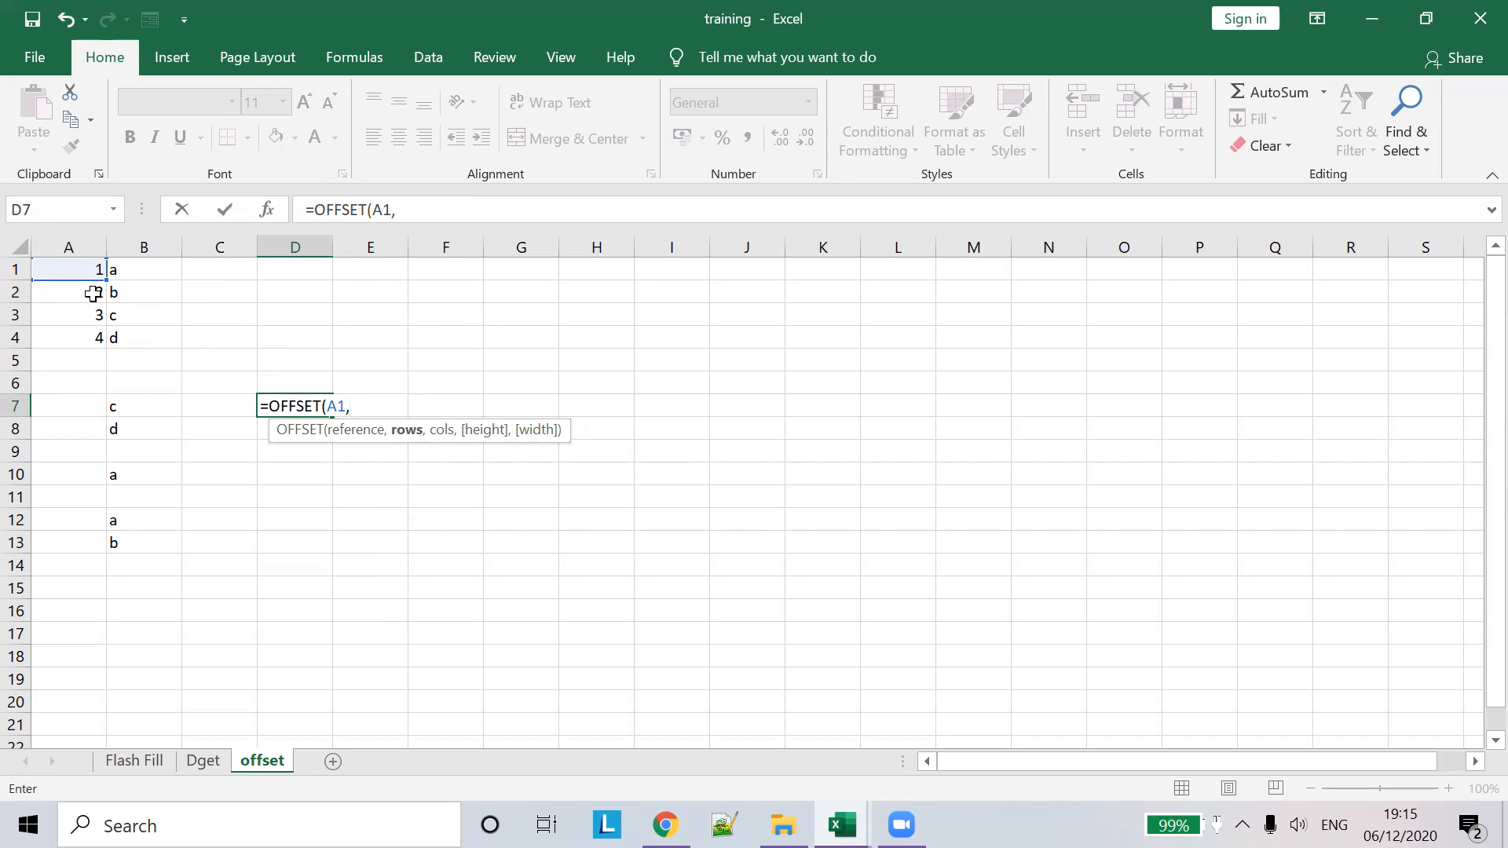
text(1,0,)
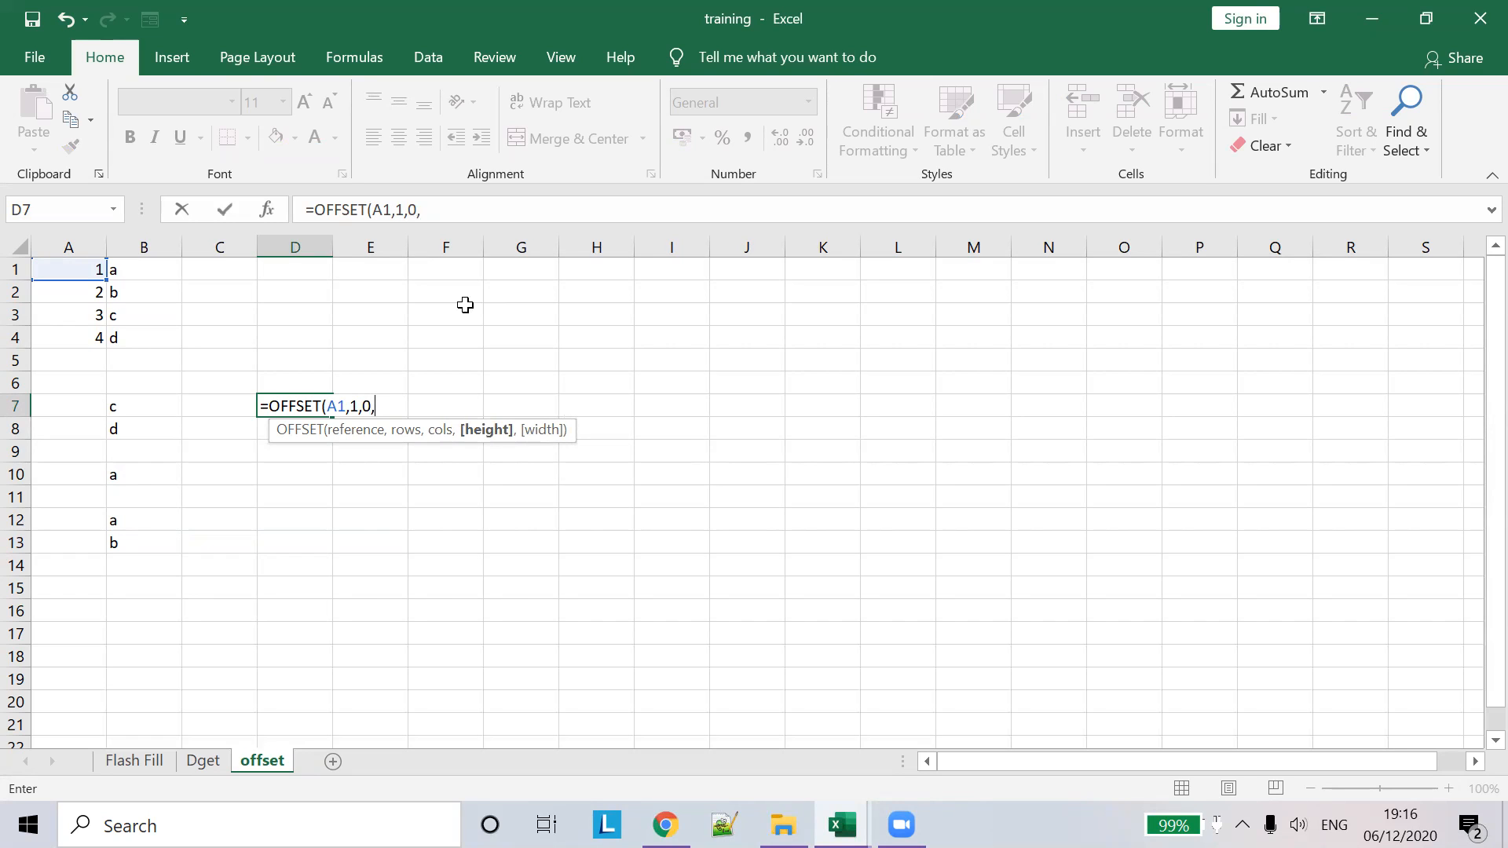
text(3,)
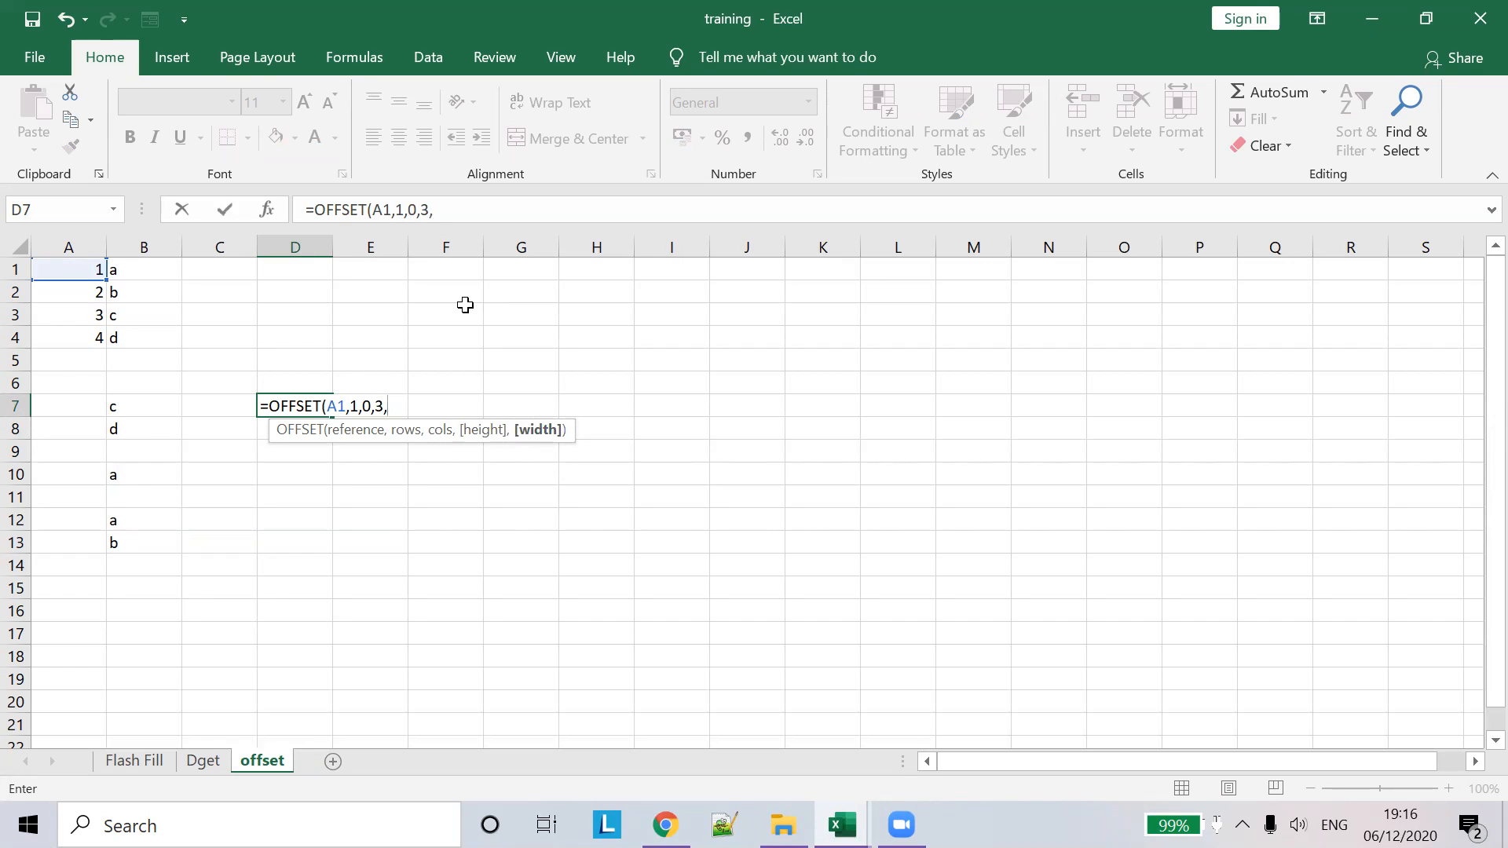
text(2)
key(Tab)
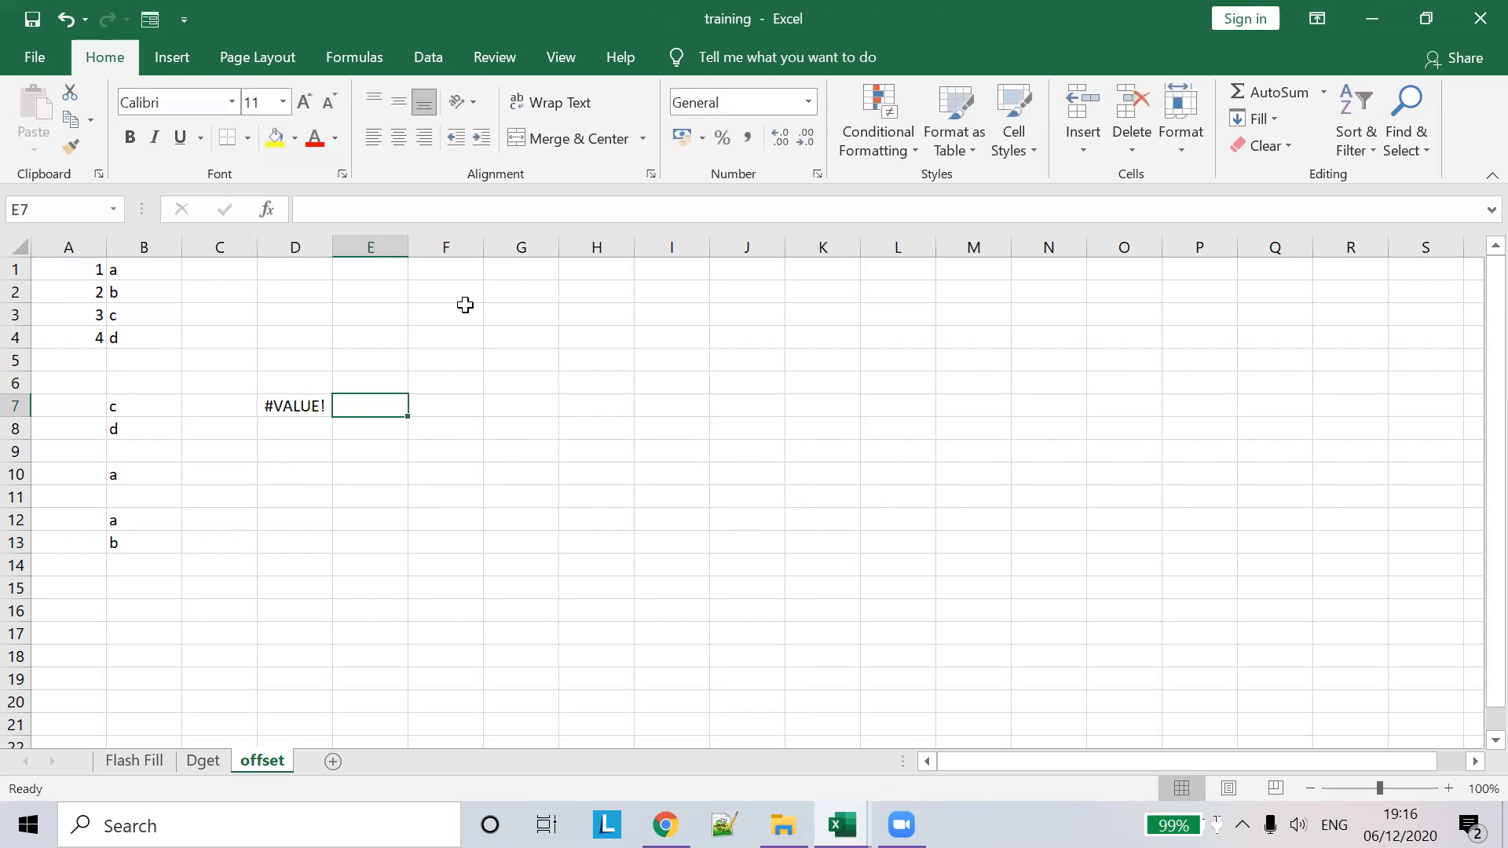
- Review D7's OFFSET arguments (rows 1, cols 0, height 3, width 2) without changing them
click(295, 425)
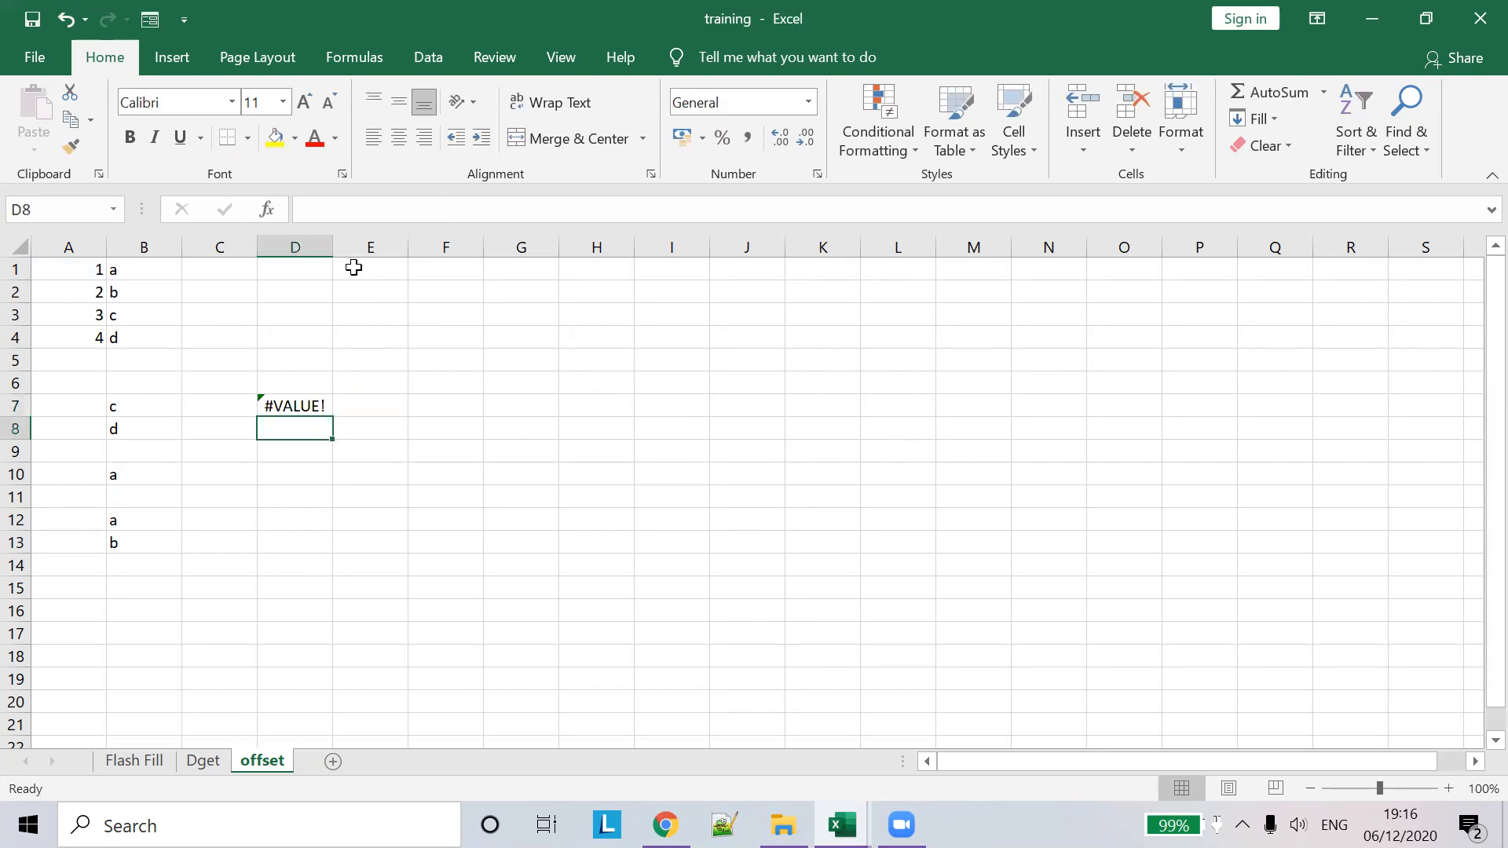
click(304, 397)
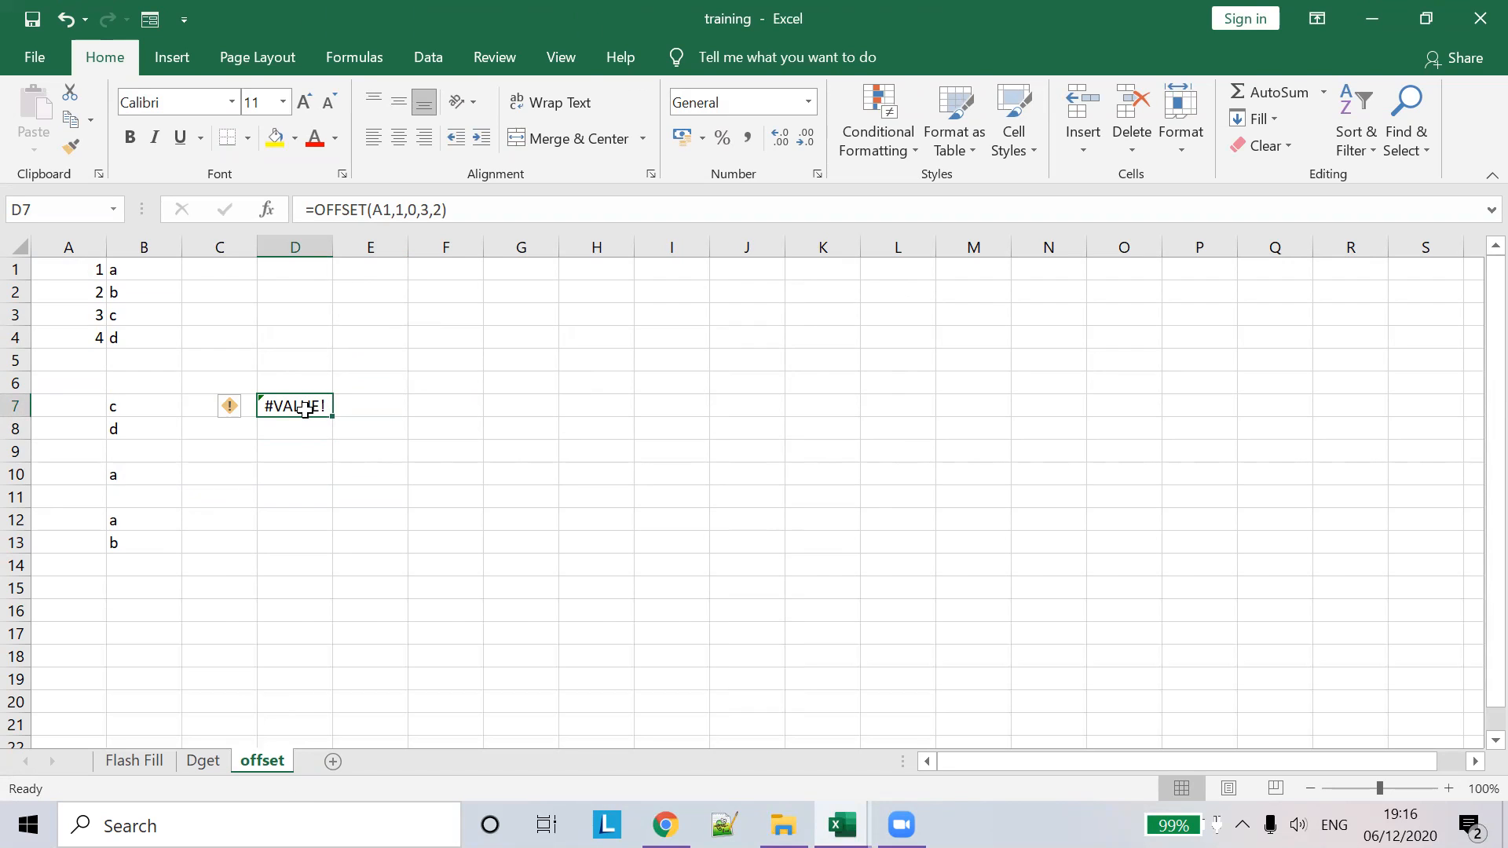
click(383, 202)
click(309, 412)
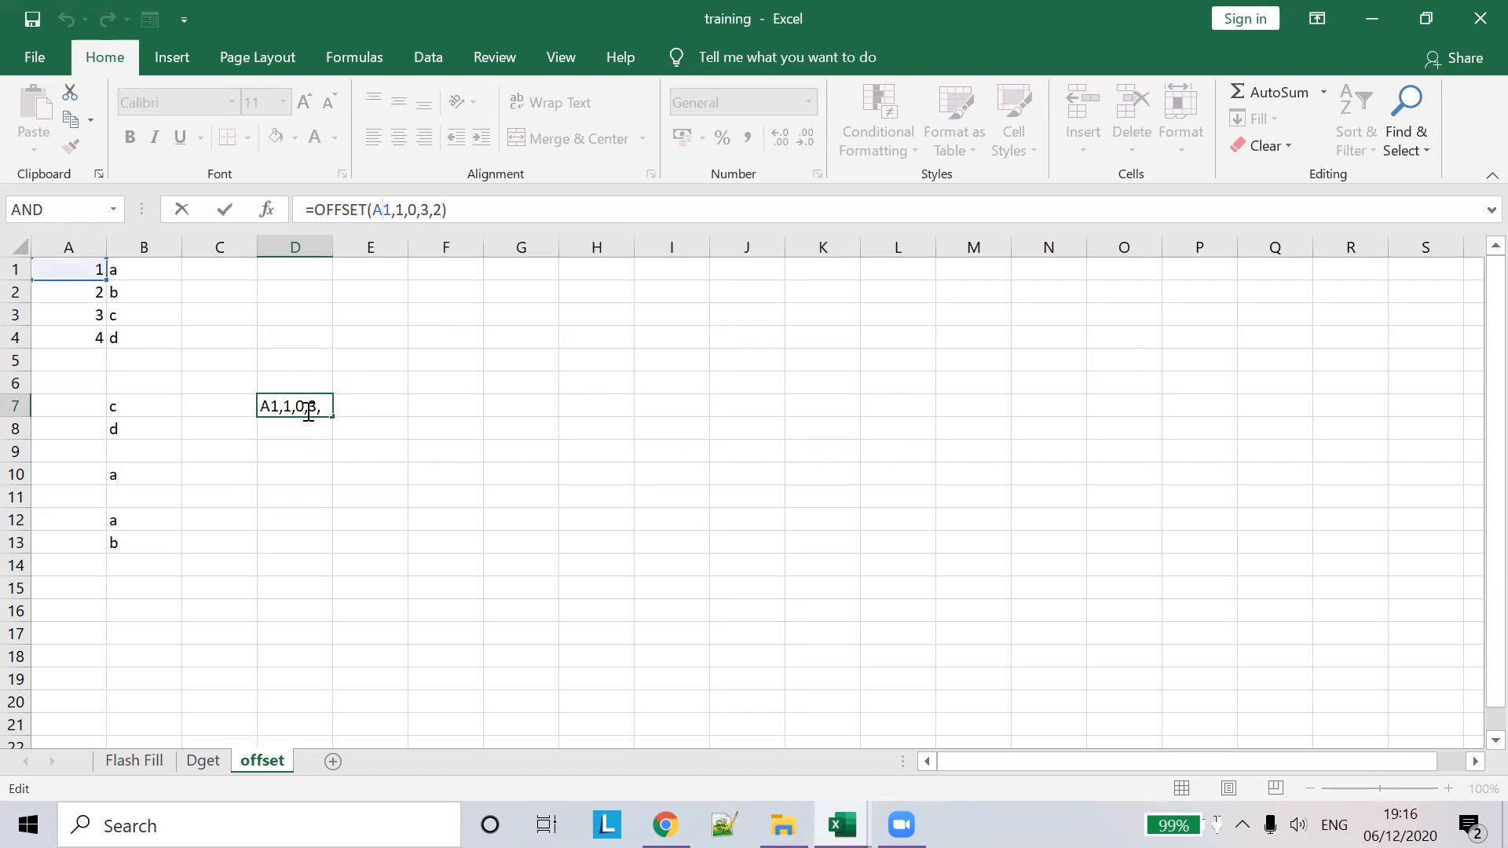
double_click(308, 412)
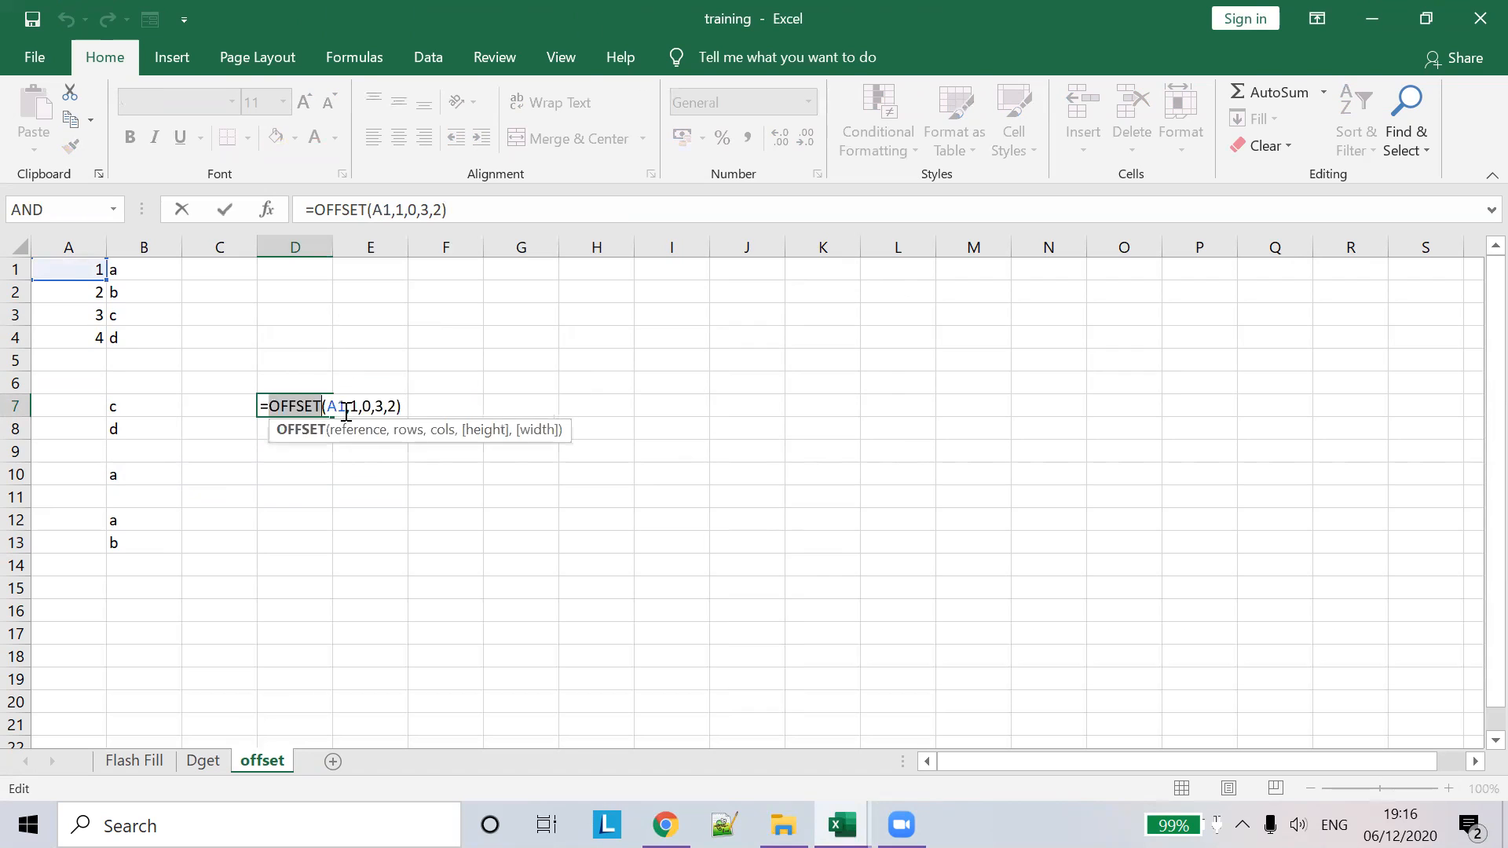
click(478, 434)
click(541, 430)
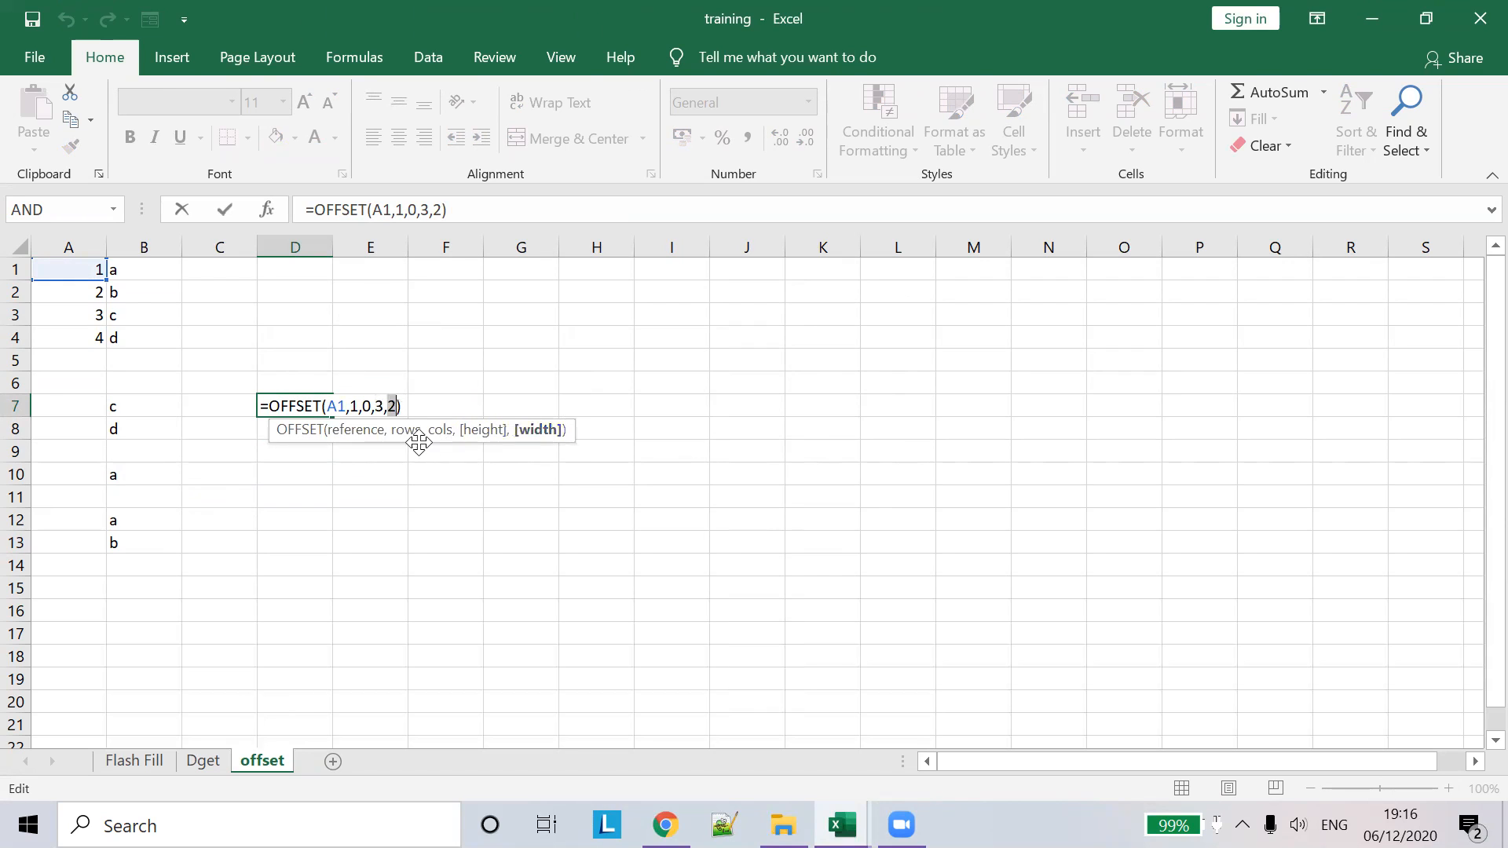
click(410, 432)
click(451, 432)
key(ctrl+Return)
- Open the error-checking options for D7's #VALUE! result
click(363, 402)
click(271, 402)
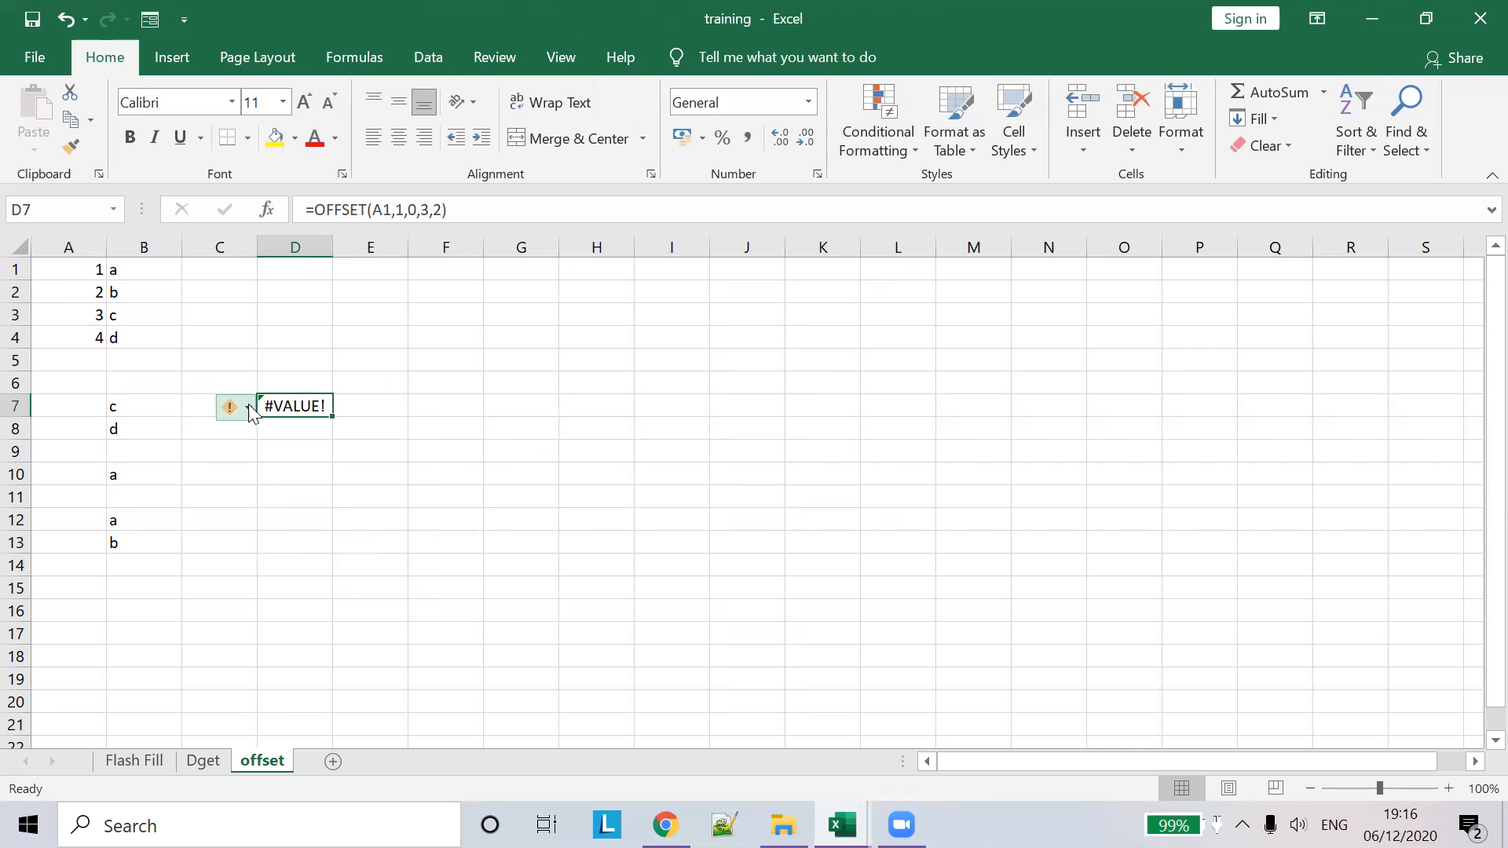
click(248, 408)
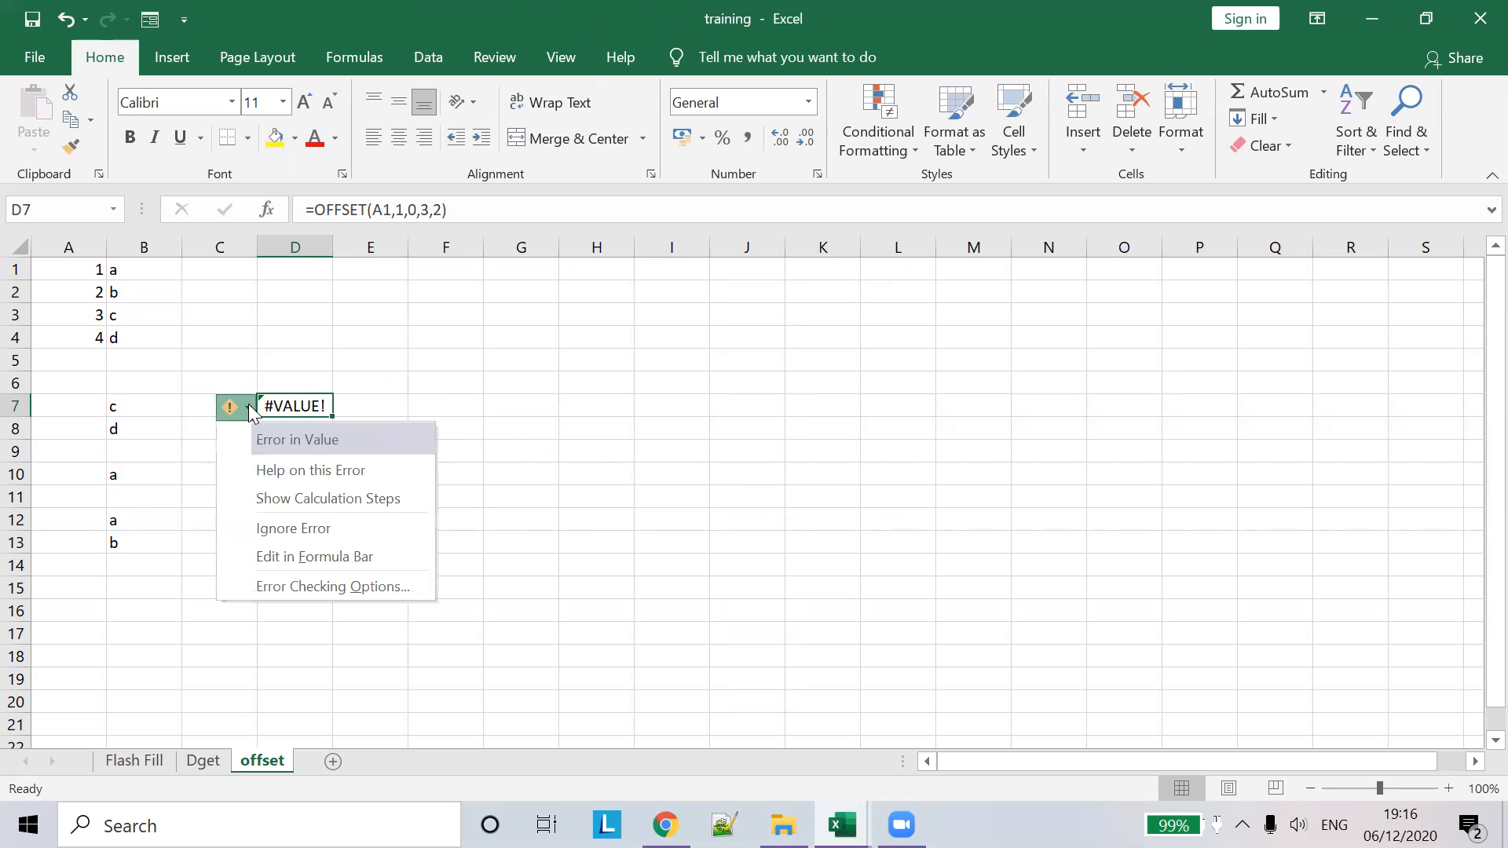
- Read Excel's help on the #VALUE! error, then close the help pane
click(306, 471)
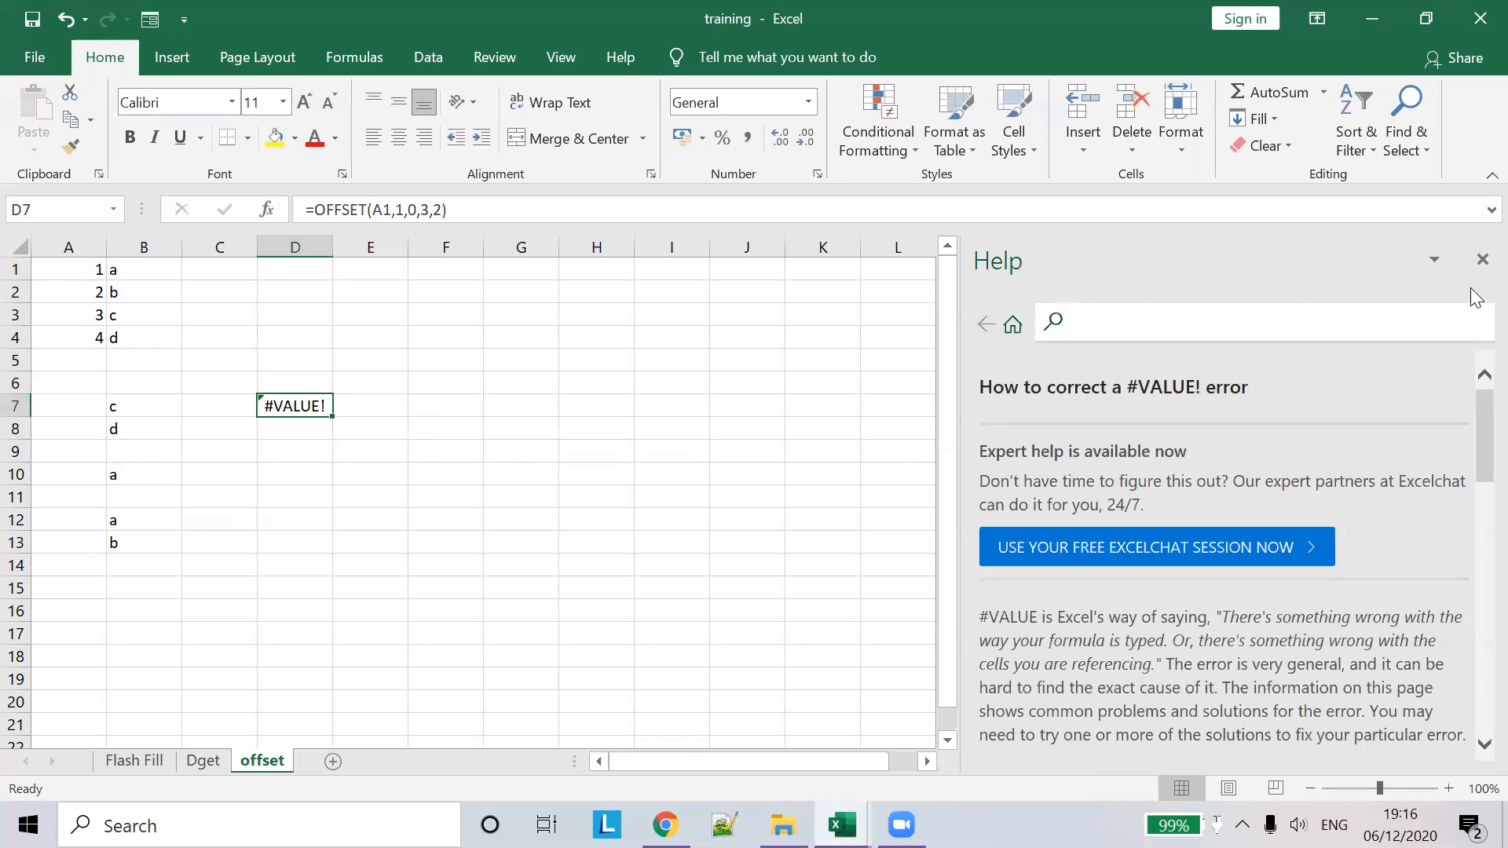
scroll(1265, 534, down, 2)
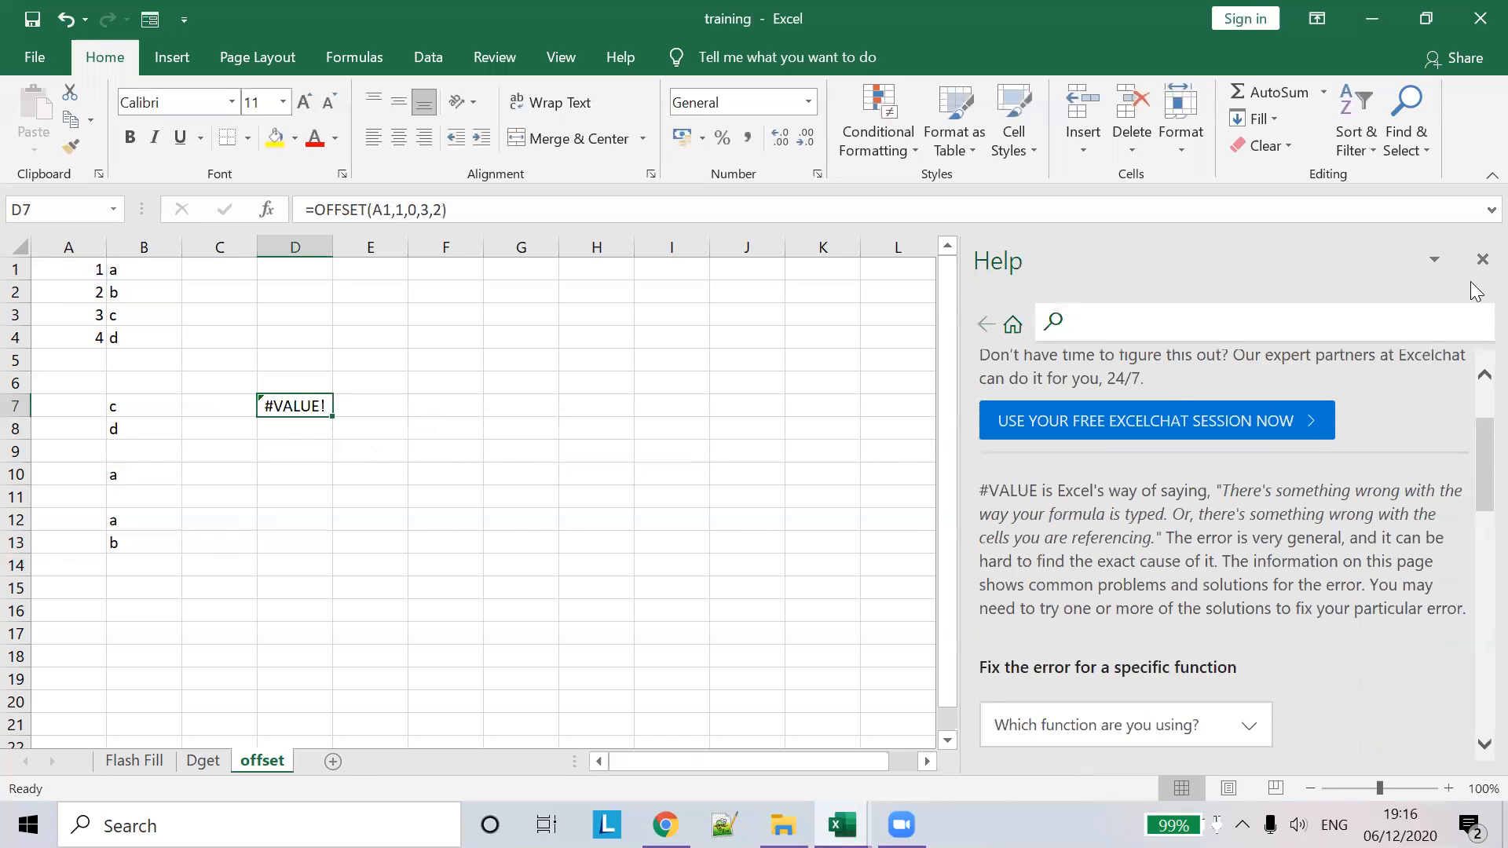
click(1482, 259)
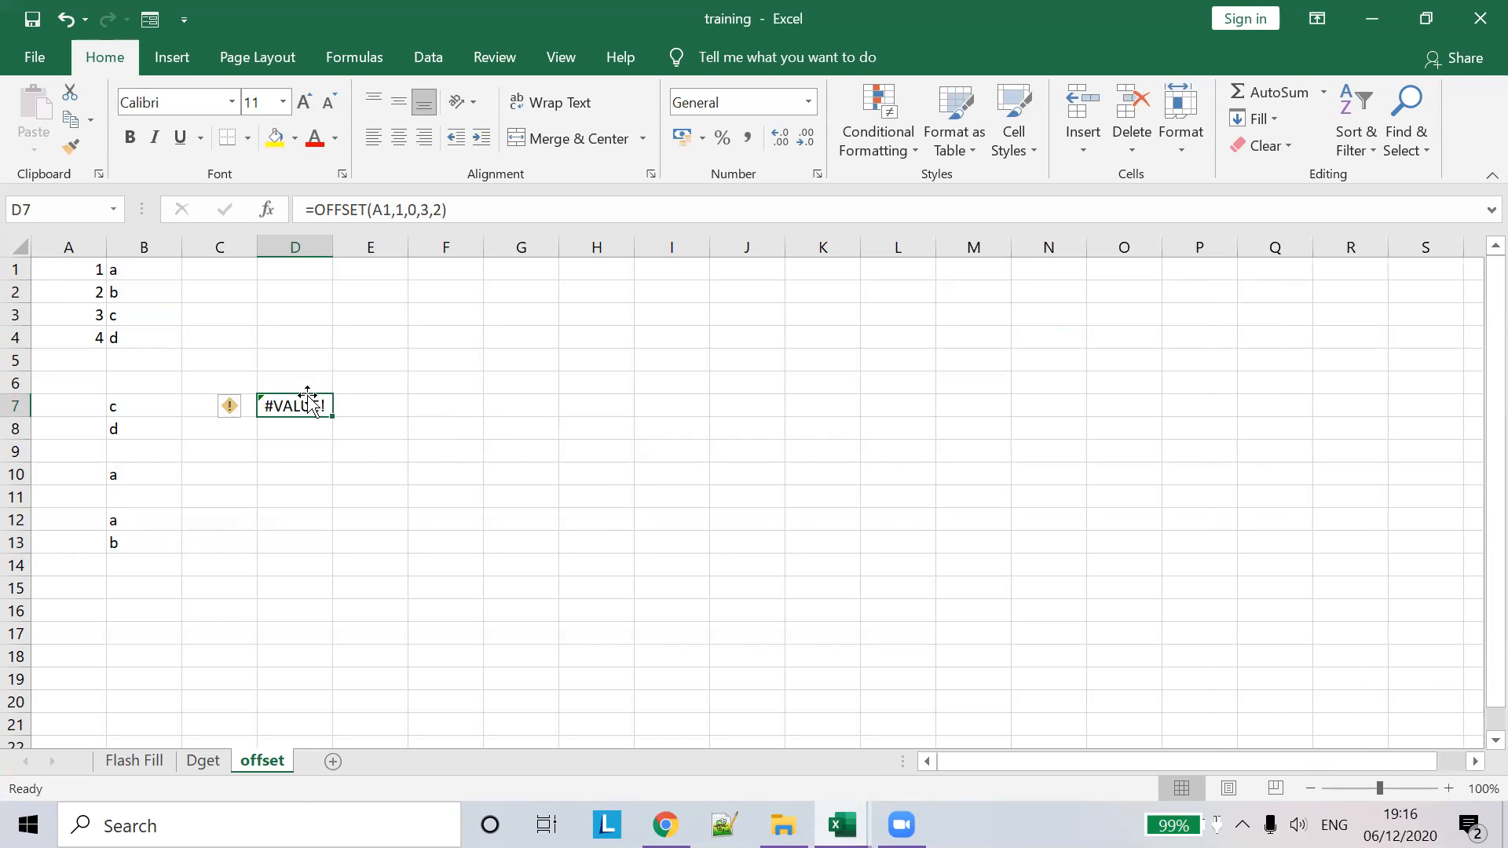
- Copy D7's formula across D7:E9, clear D7, and switch to the practice workbook
drag(333, 416, 395, 497)
click(410, 407)
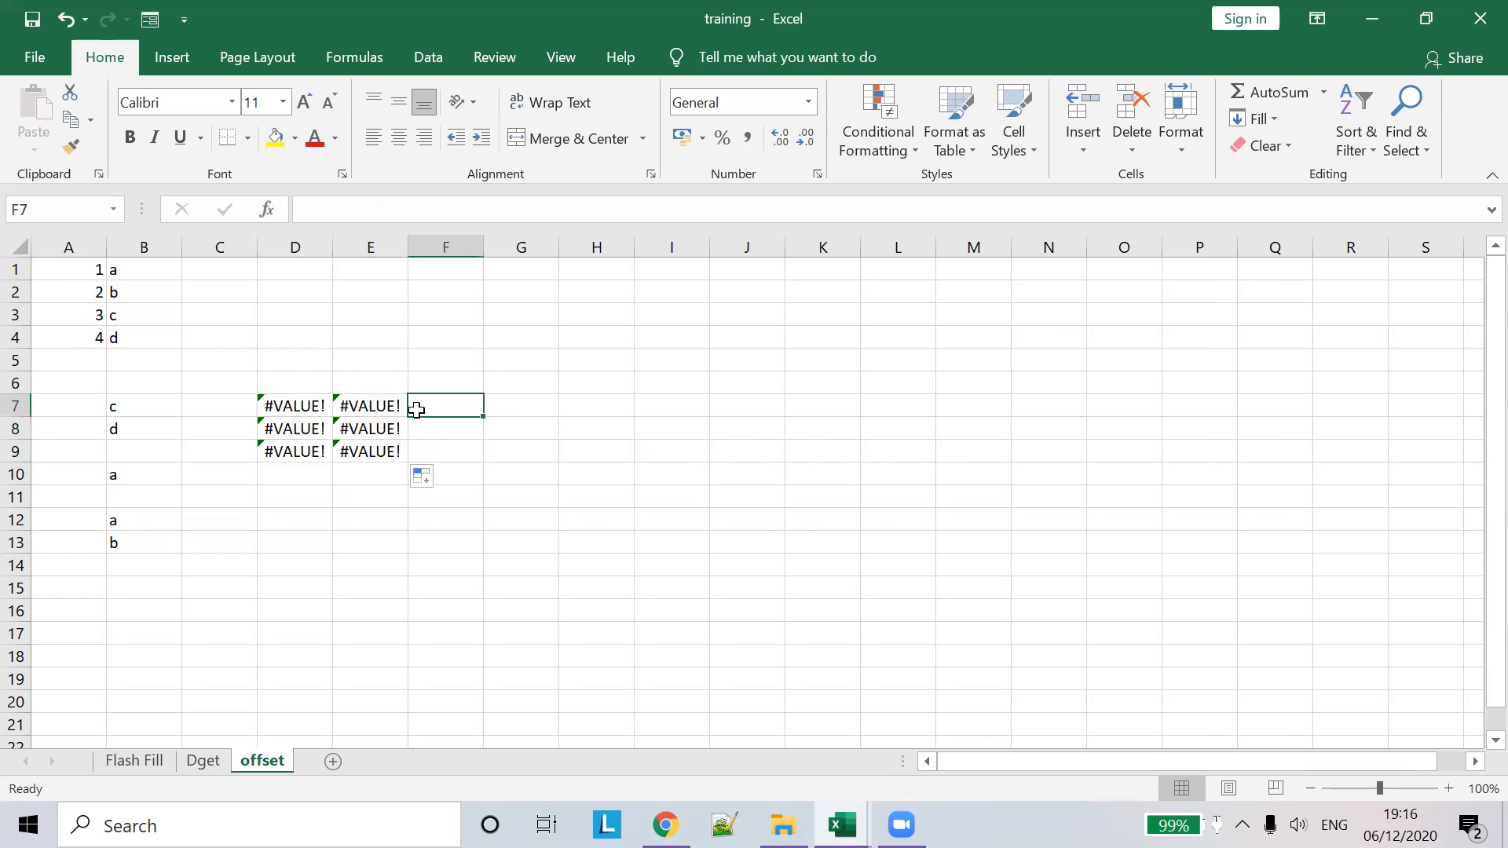
double_click(306, 409)
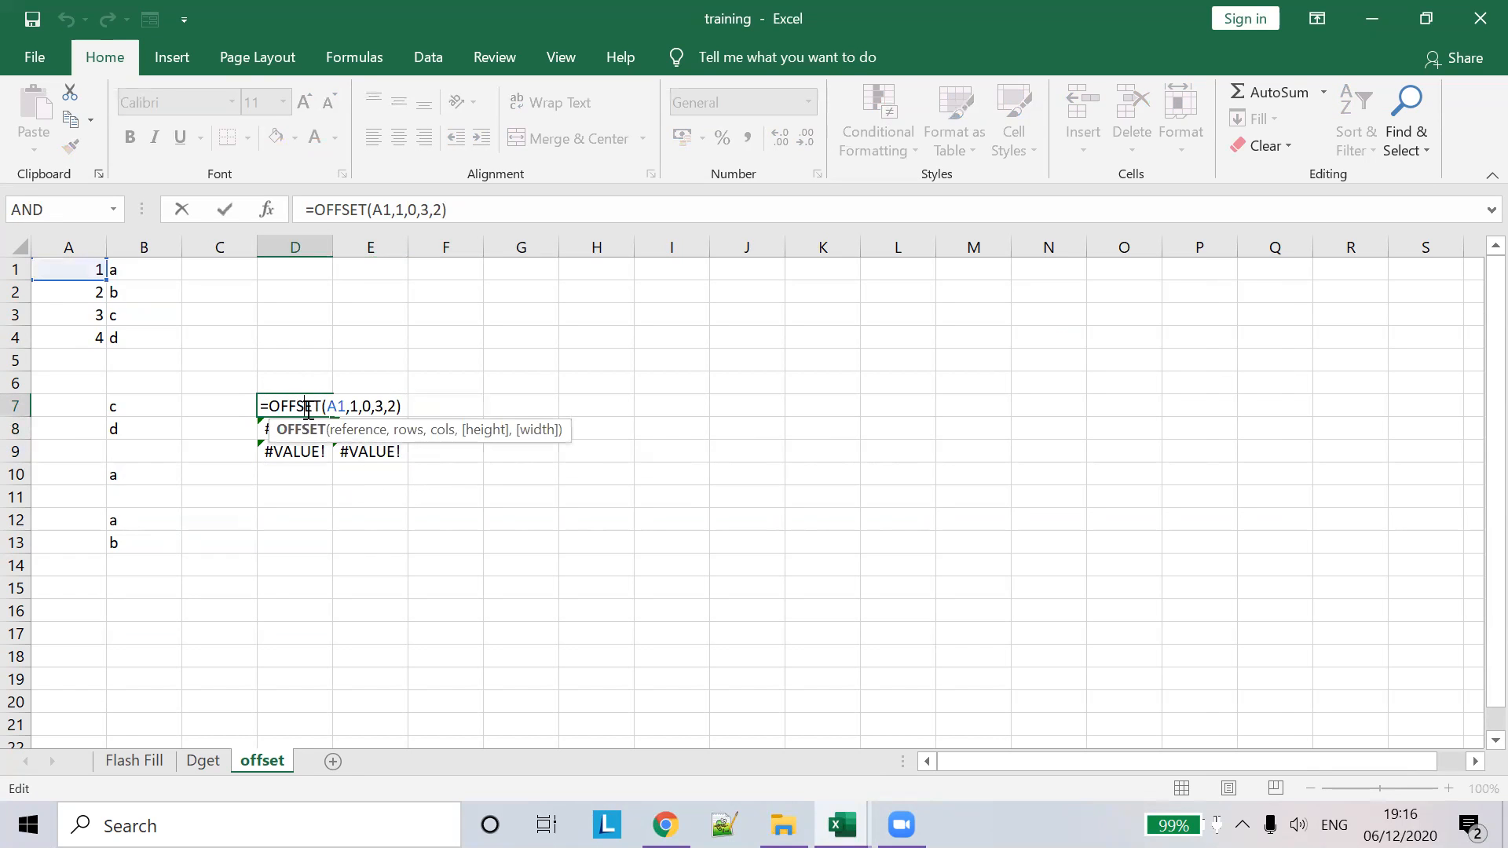
right_click(308, 410)
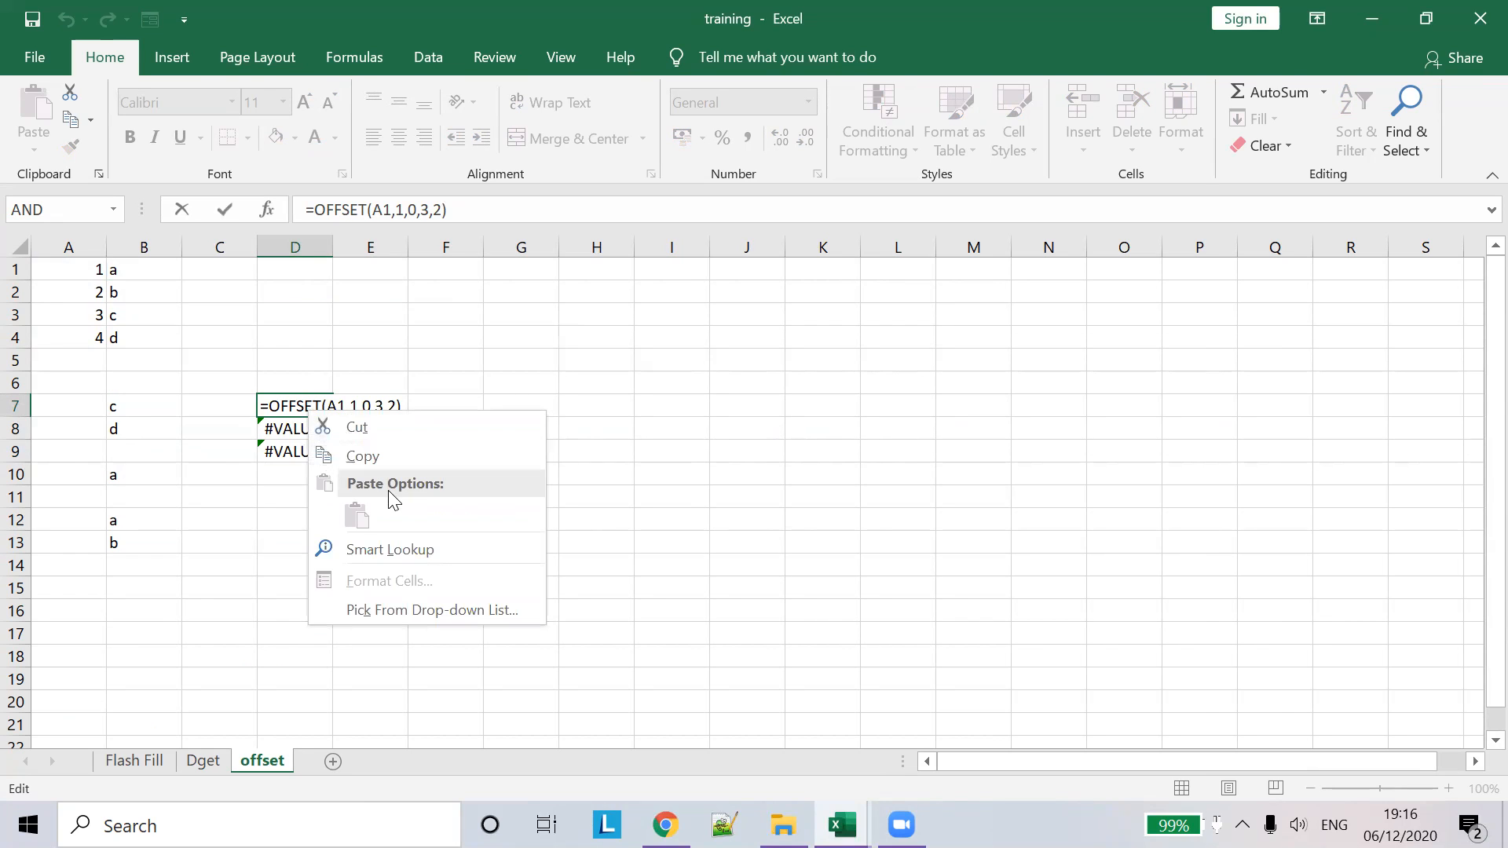
click(442, 608)
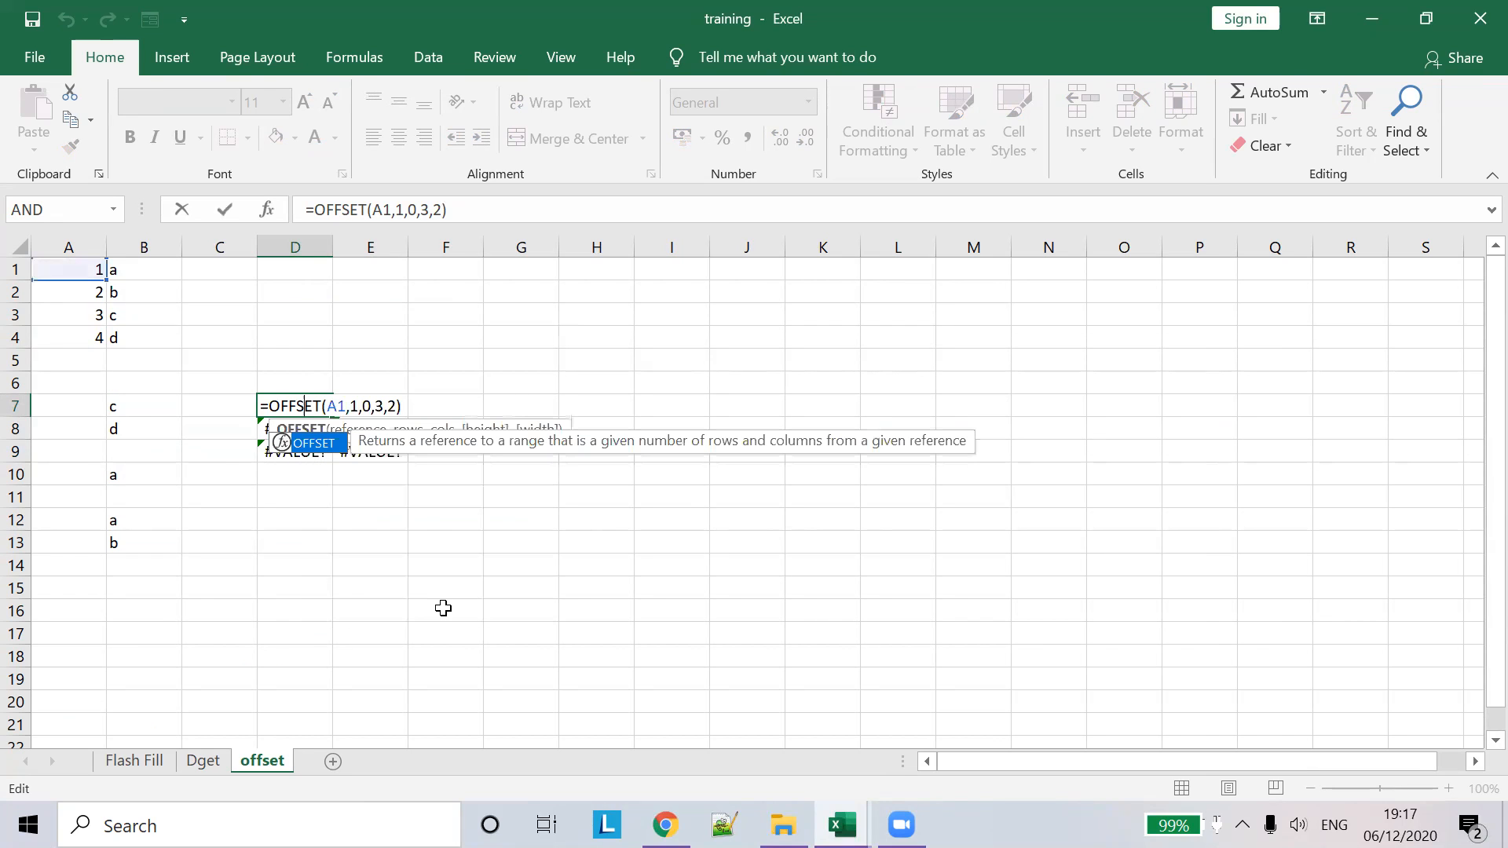
double_click(336, 446)
click(384, 377)
click(440, 337)
key(Escape)
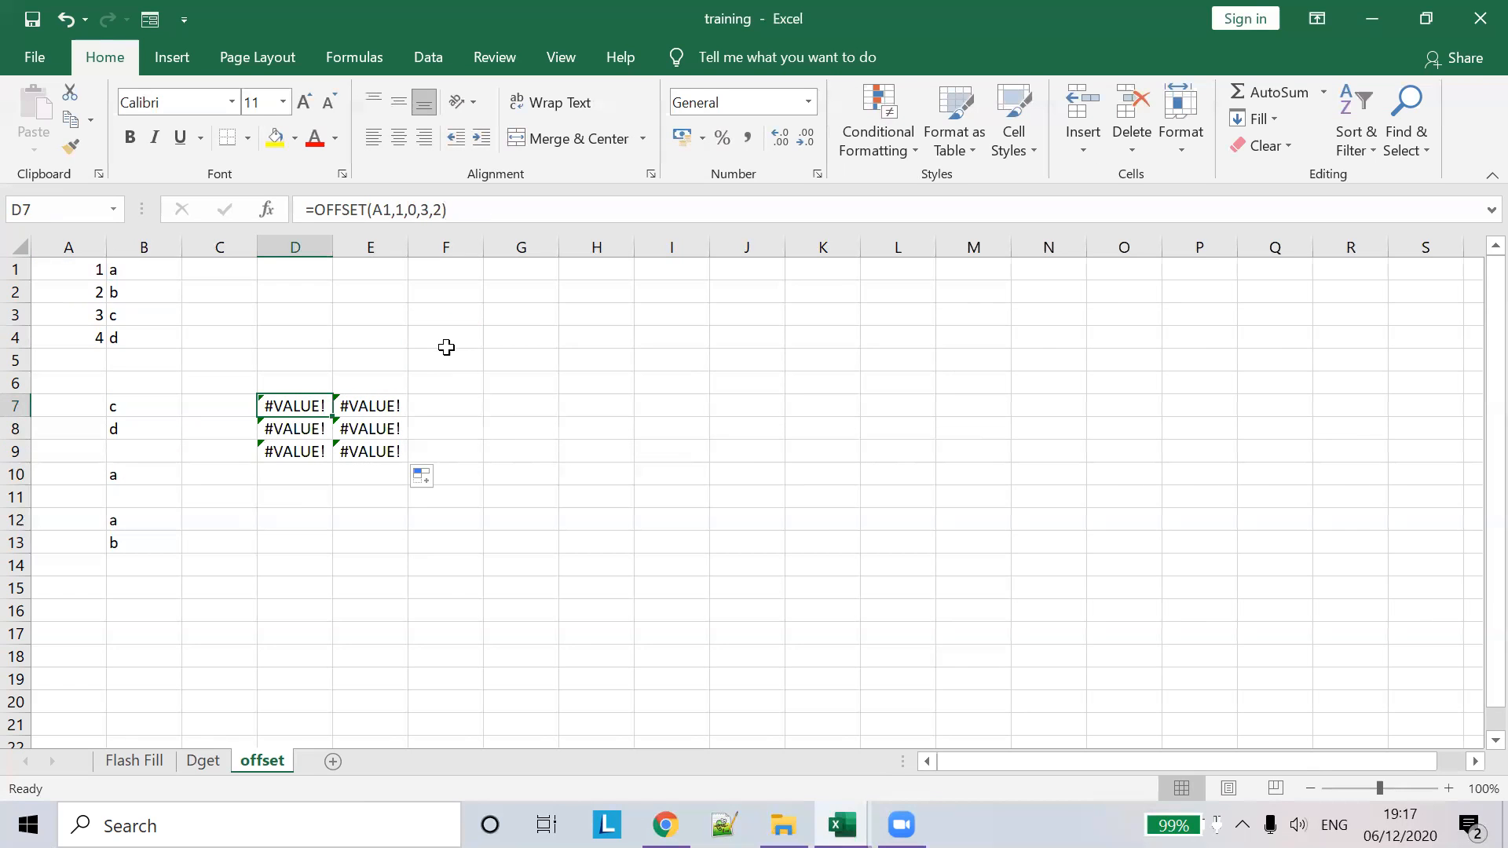
key(BackSpace)
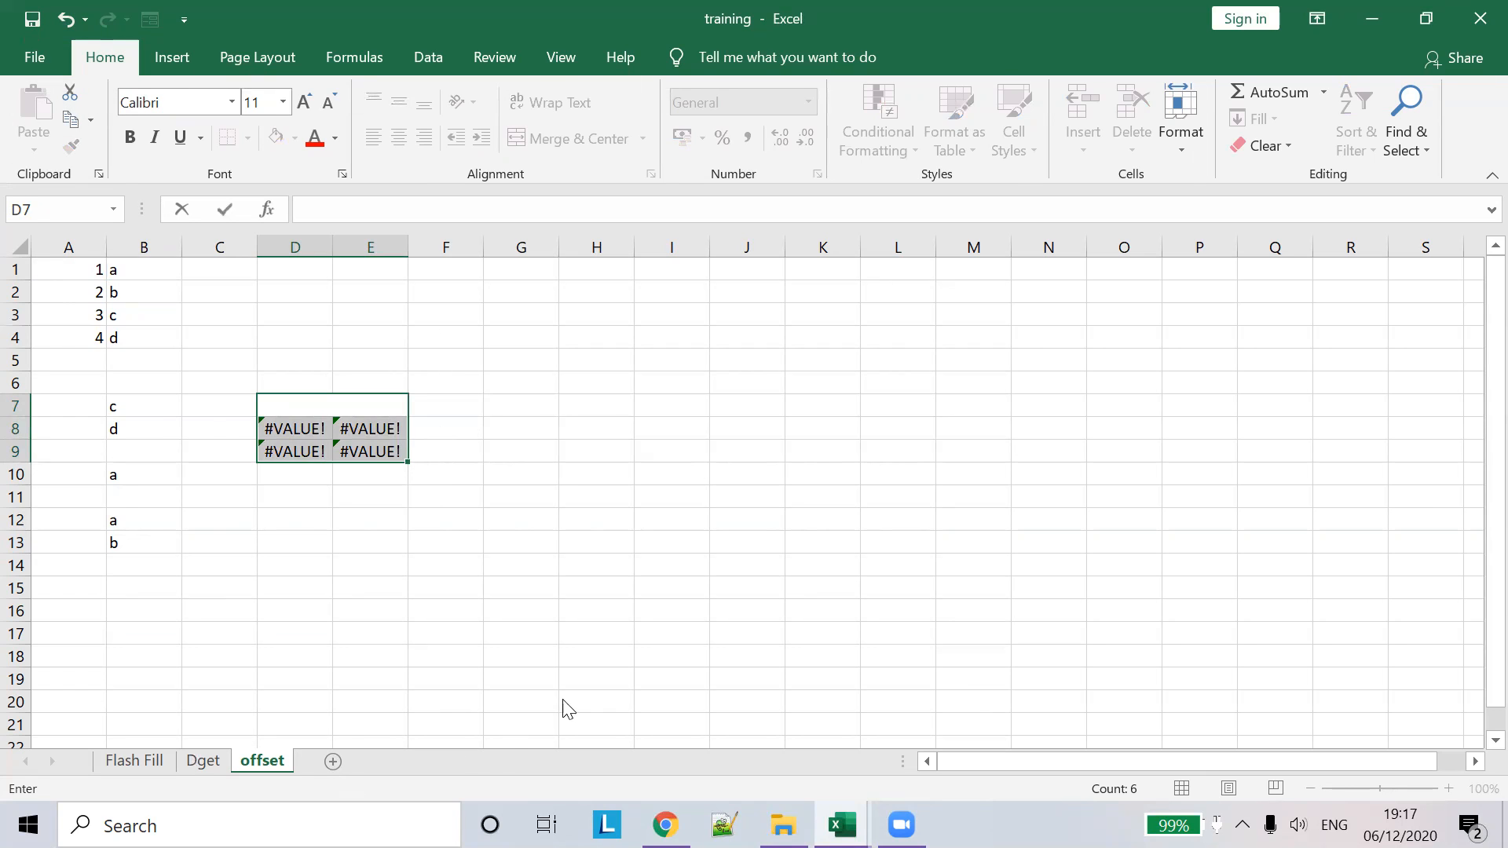
key(alt+Tab)
key(alt+Tab)
key(Escape)
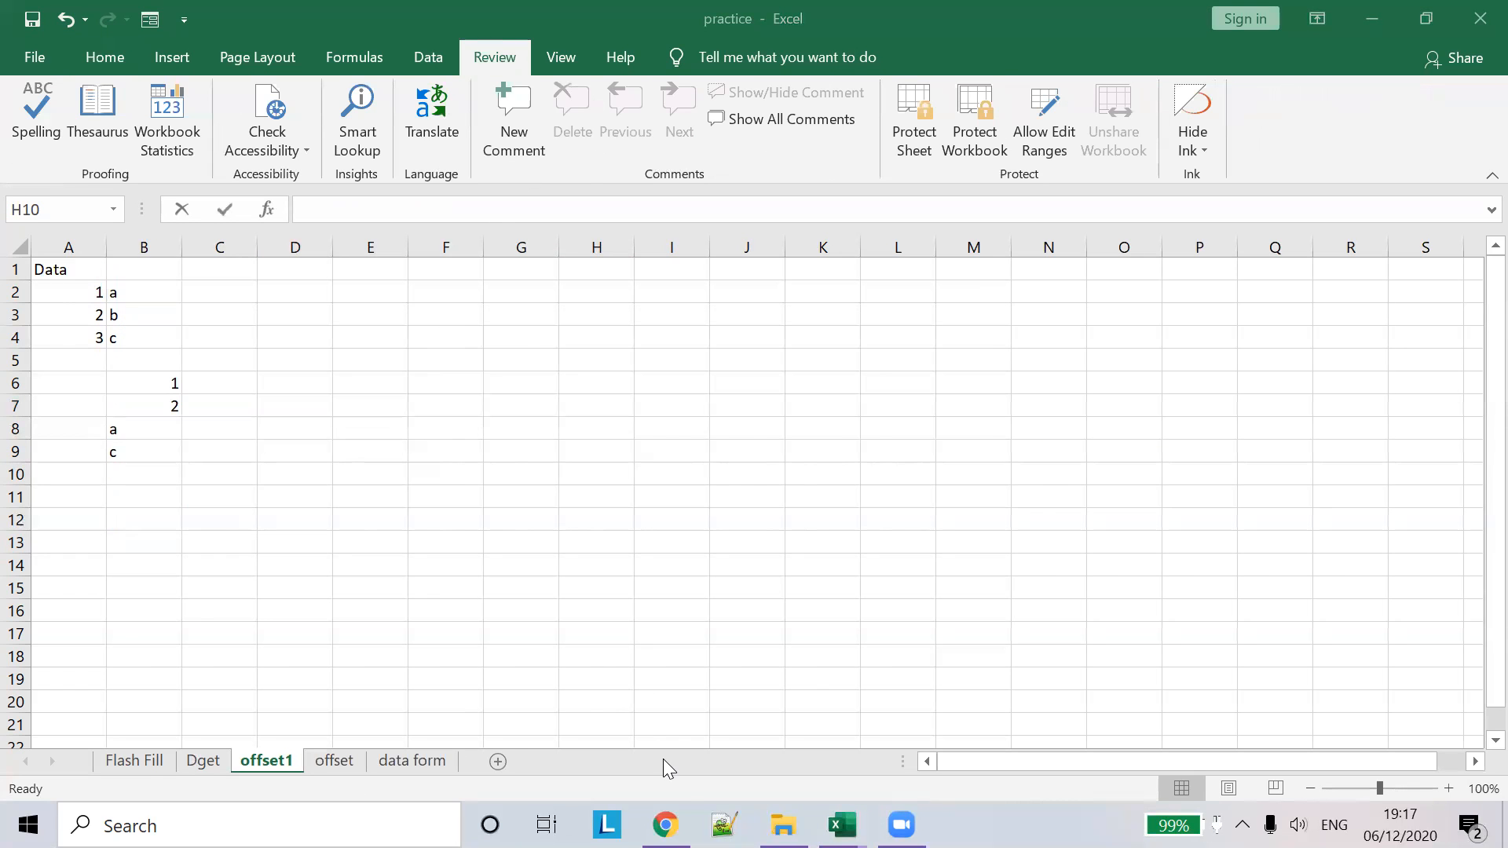
- Bring up the practice workbook's offset sheet with the monthly sales table
click(666, 824)
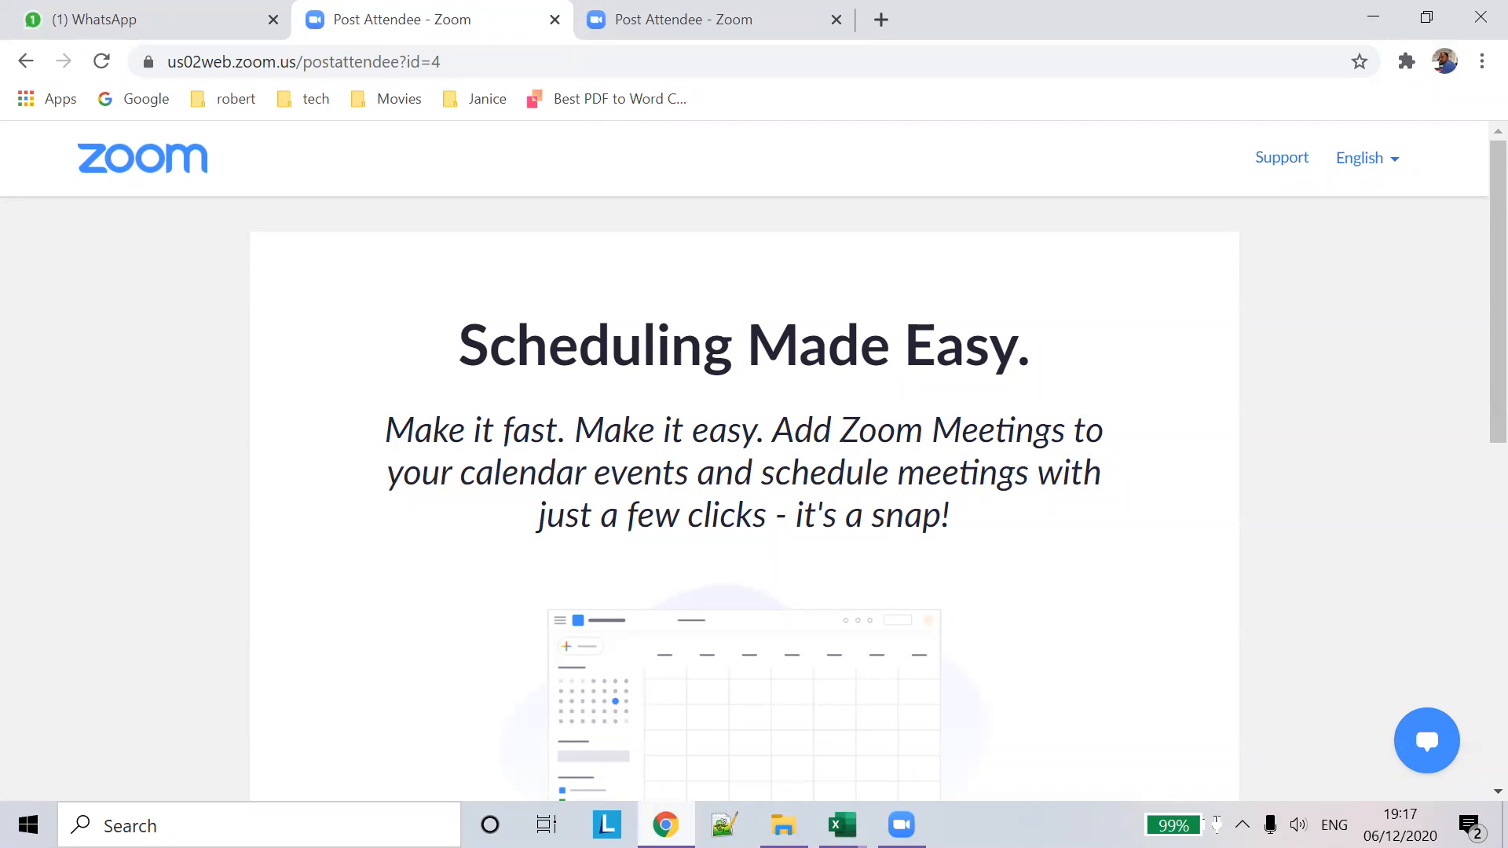
mouse_move(841, 825)
click(645, 720)
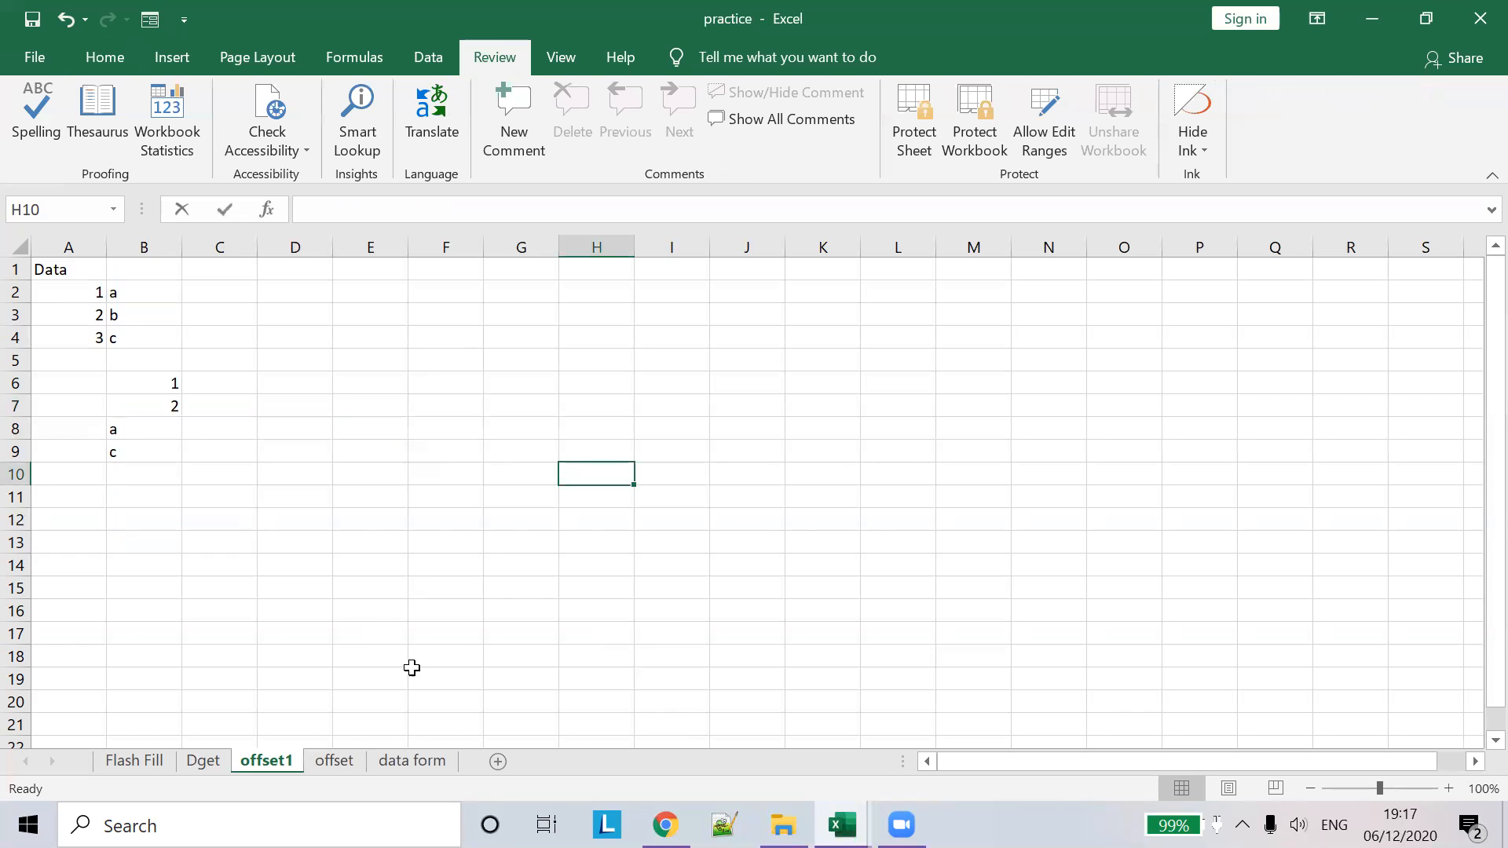
click(334, 760)
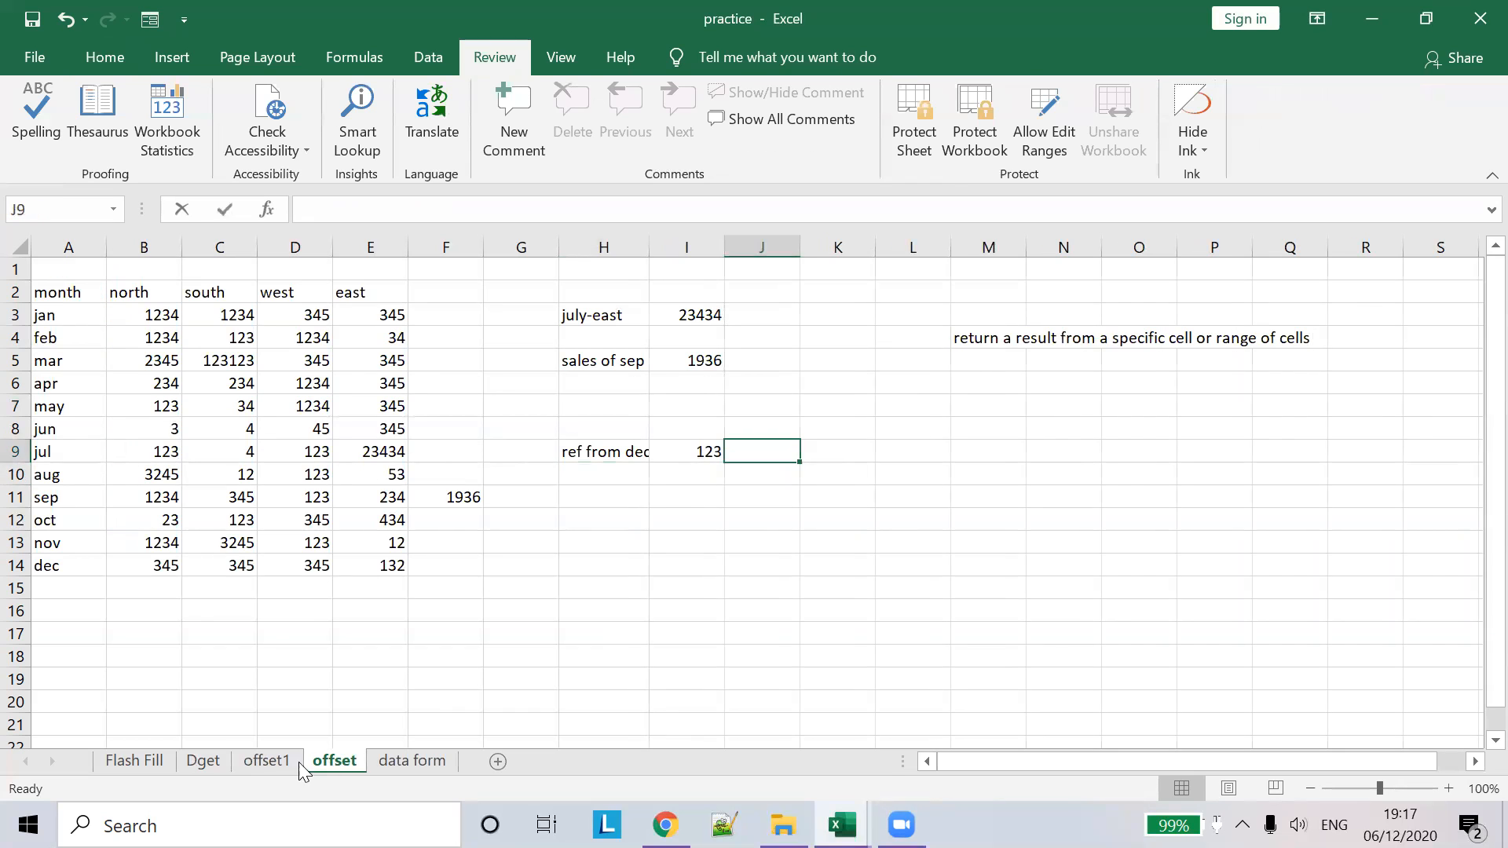
click(257, 761)
click(337, 766)
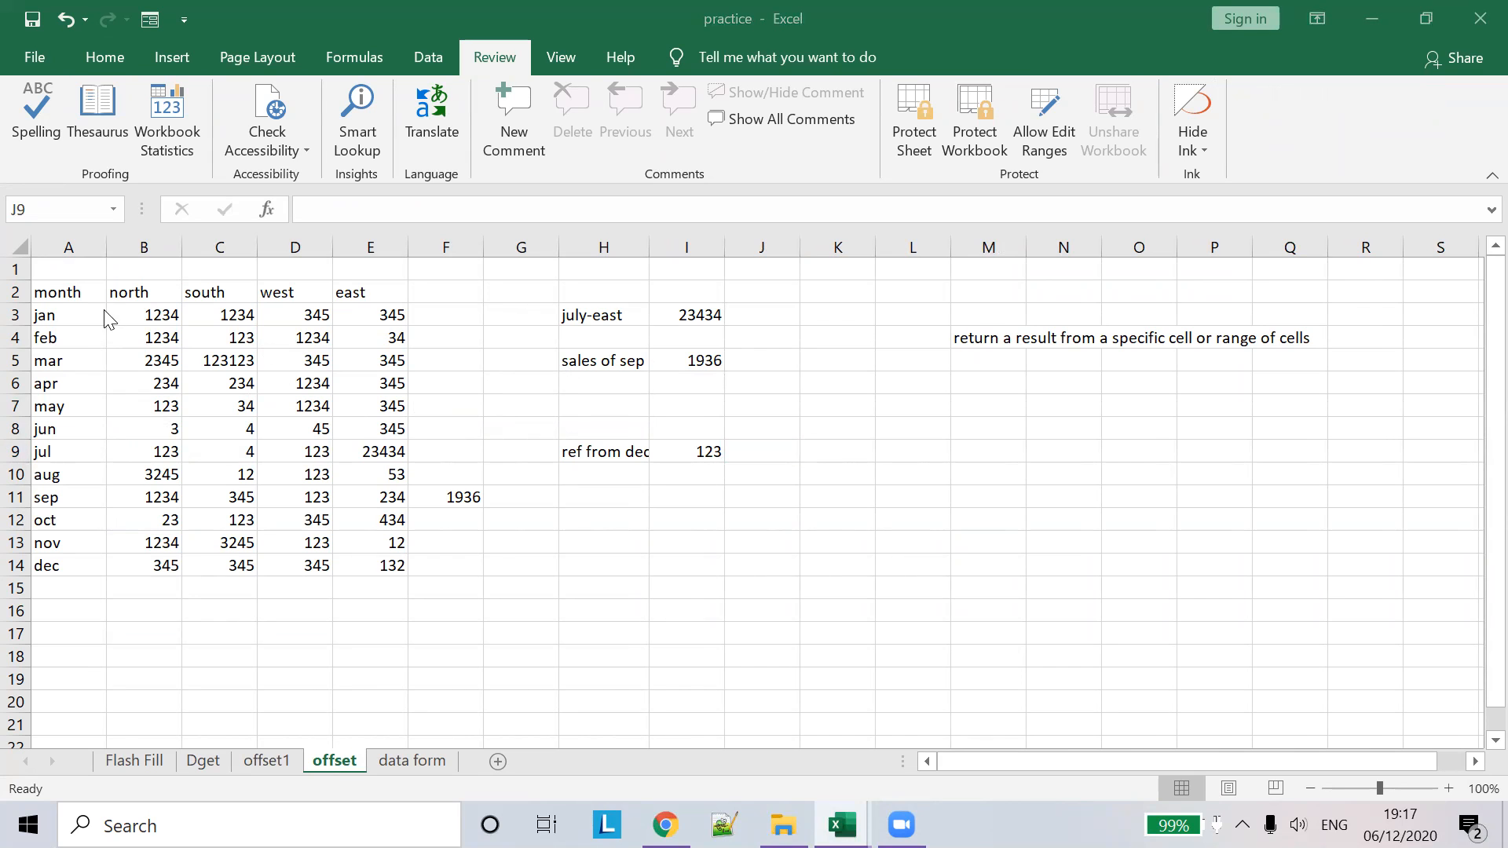
click(77, 290)
- Copy the sales table A2:E14 and return to the training workbook
drag(62, 291, 357, 558)
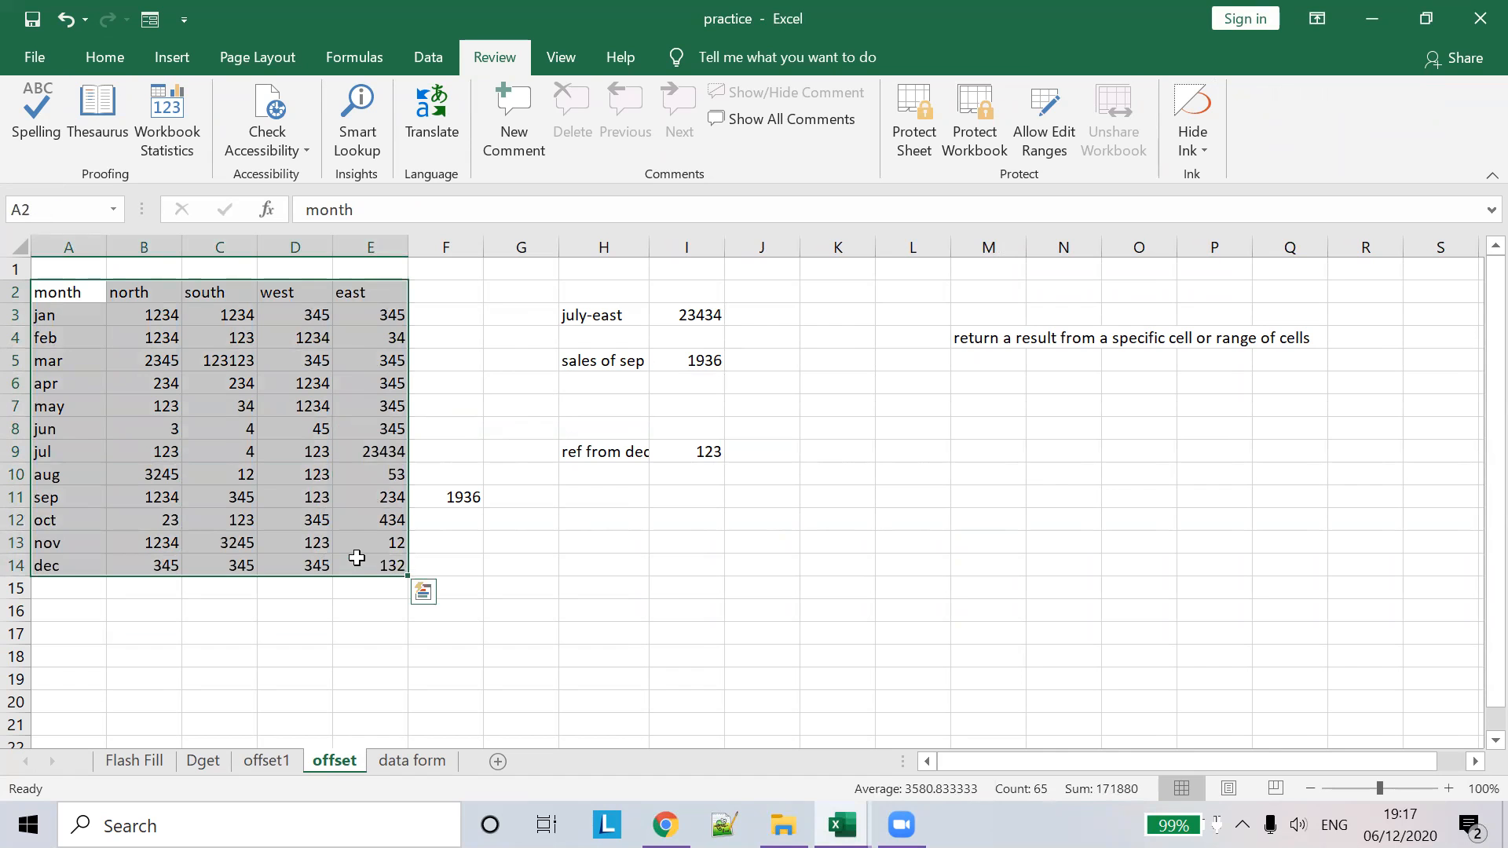
key(ctrl+c)
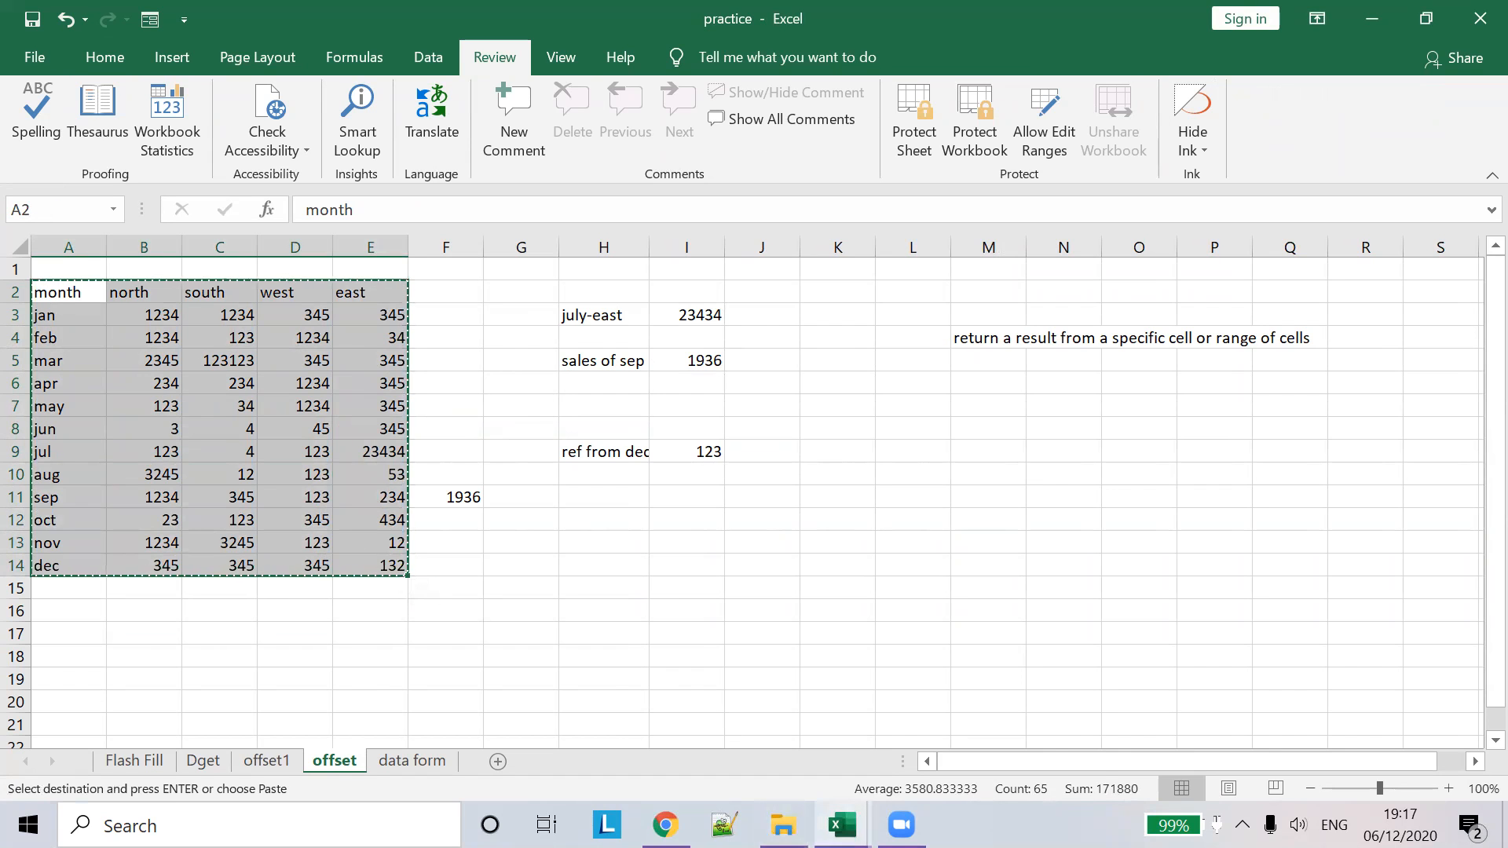
click(841, 825)
click(940, 744)
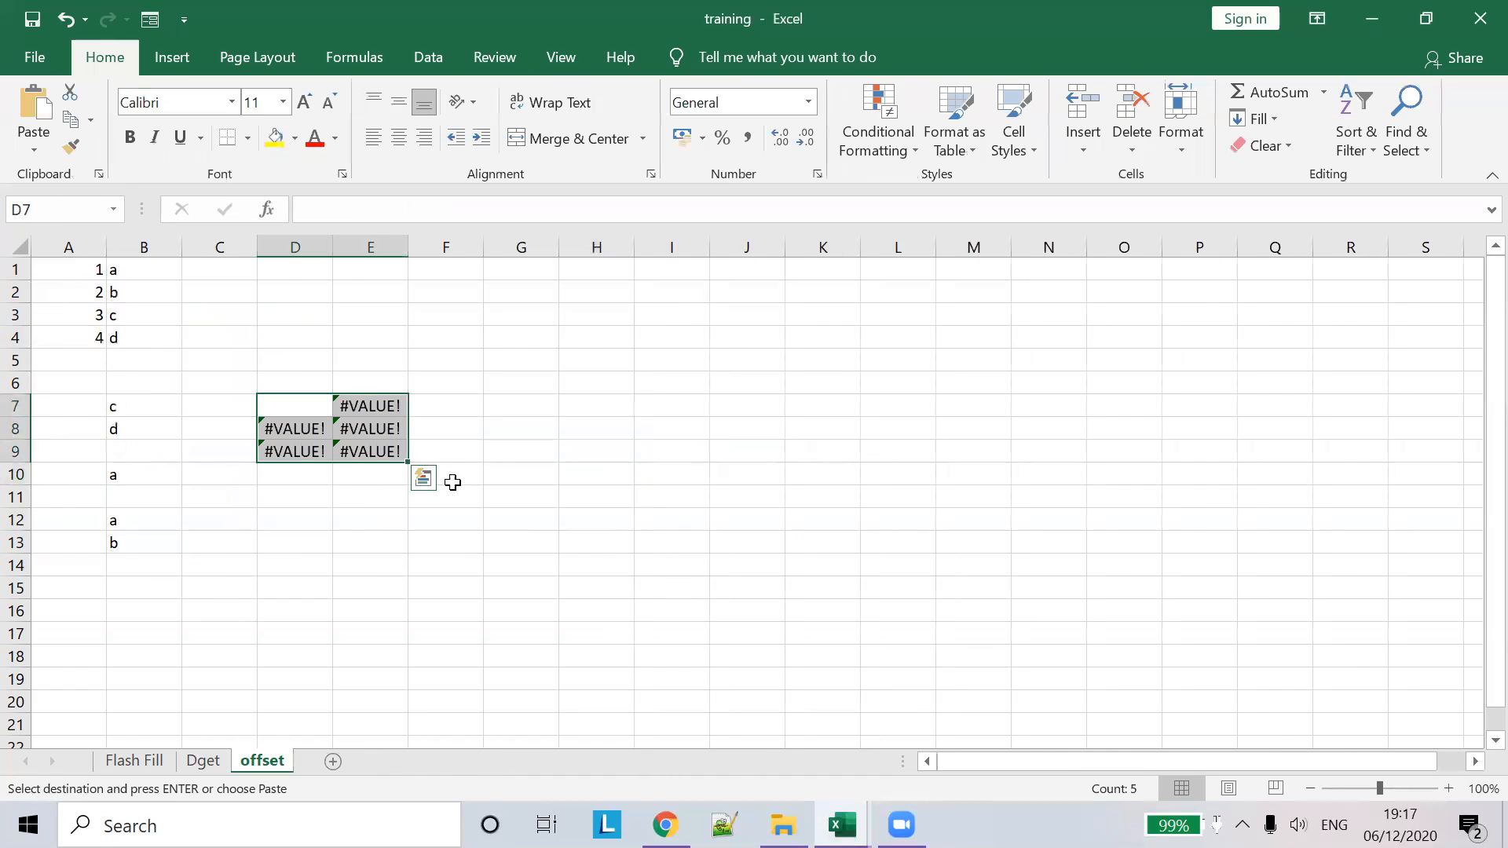
- Add a new sheet named offset1 and paste the sales table into it
click(341, 760)
double_click(331, 758)
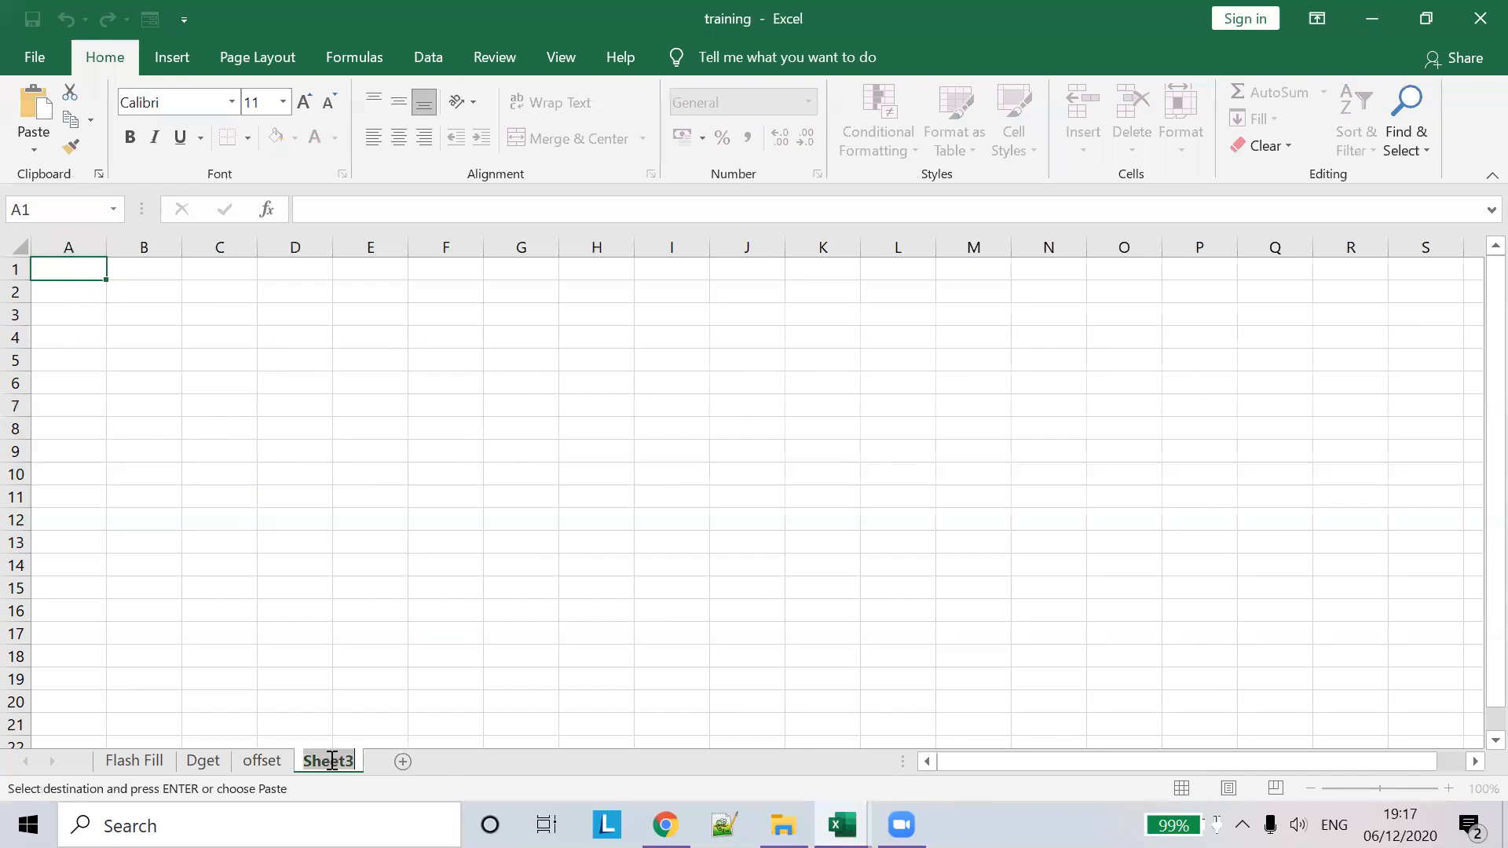
text(offset)
key(Return)
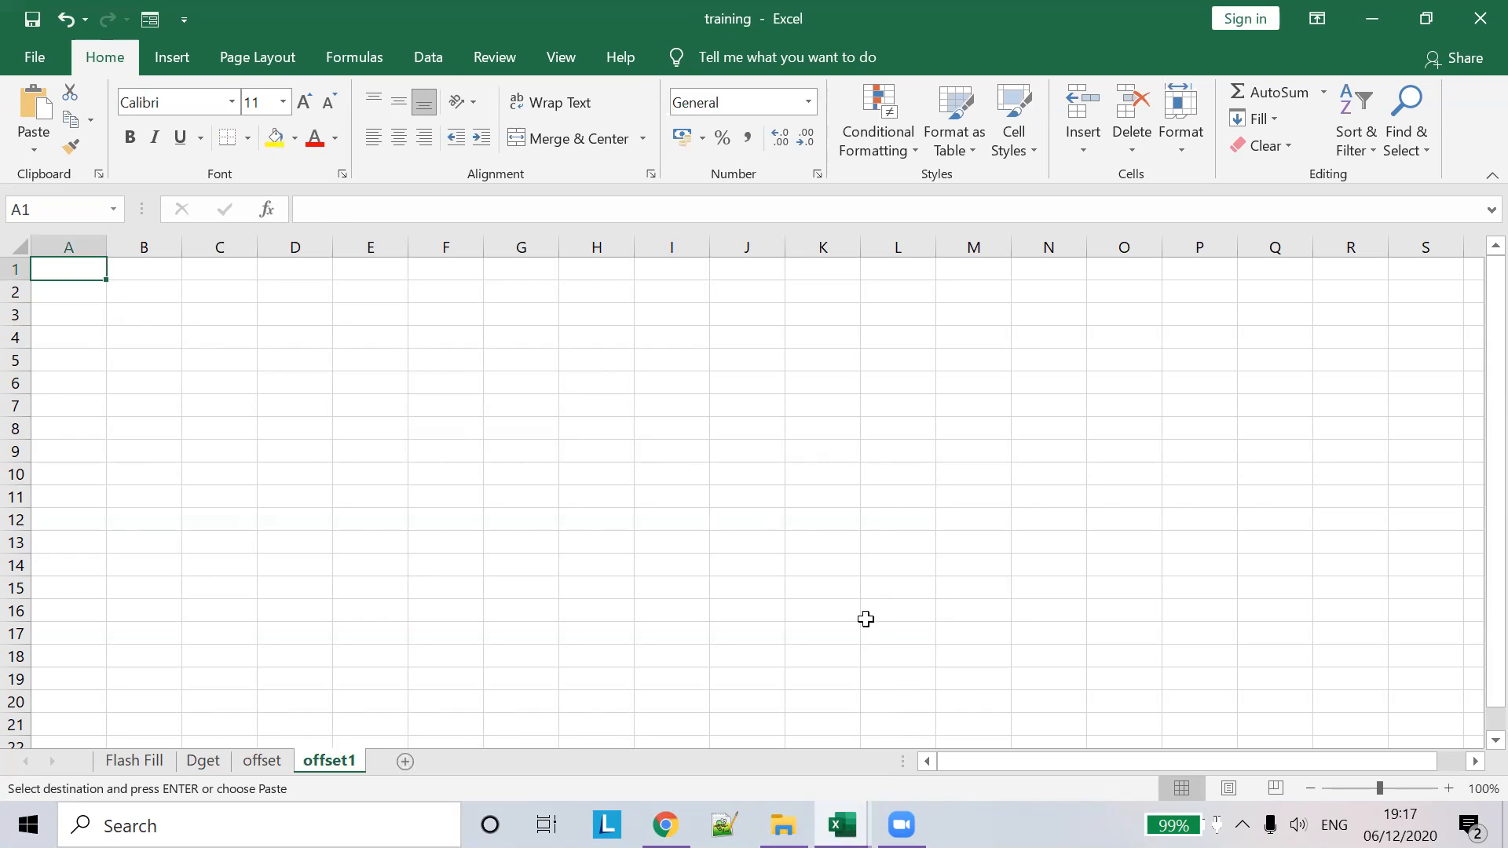
key(ctrl+v)
- Select the month names feb to dec and point out the jul row
click(526, 336)
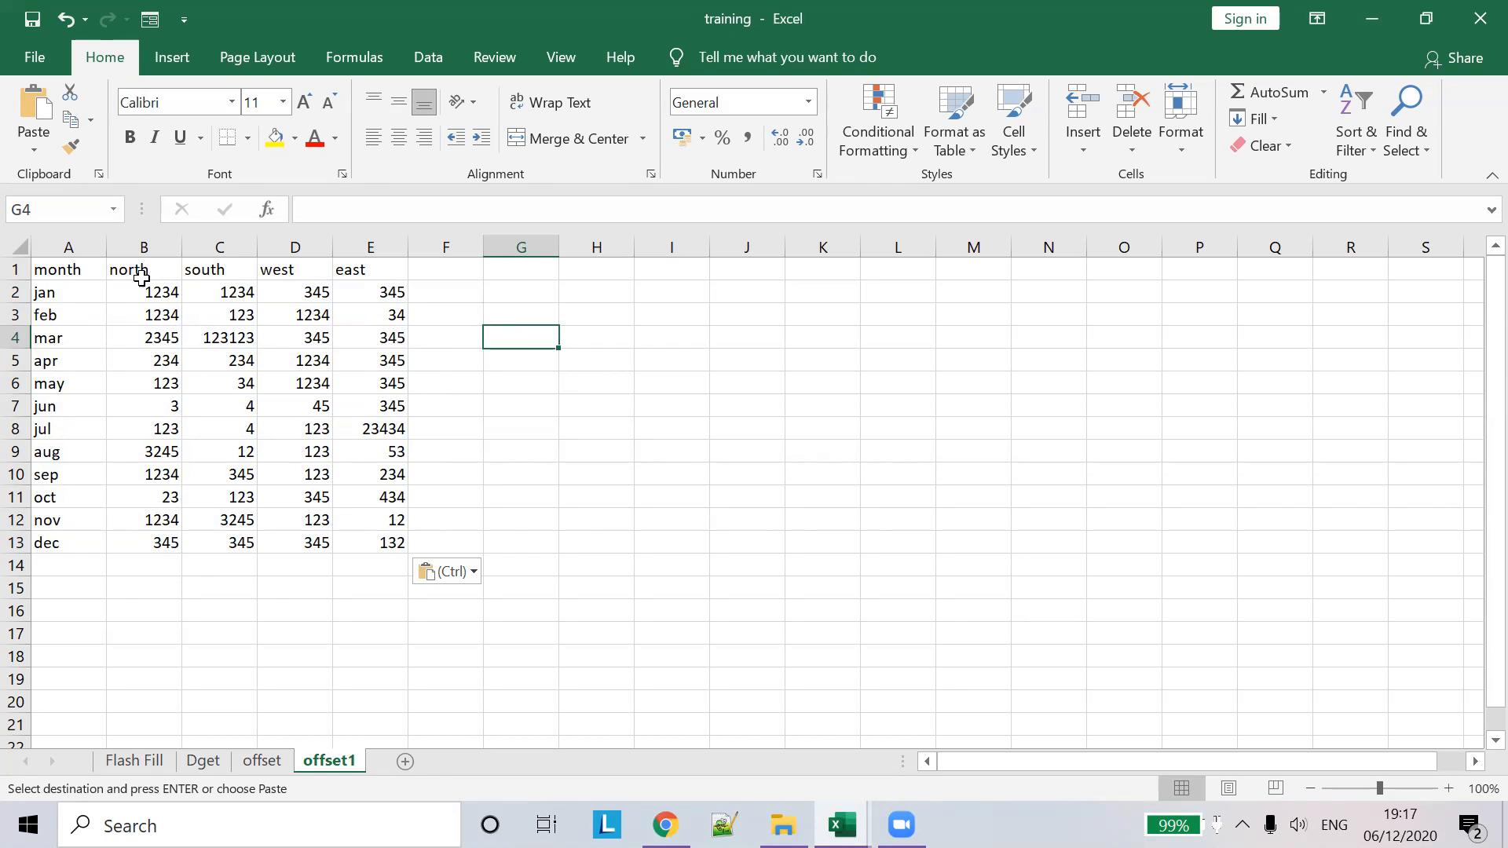
drag(59, 322, 47, 541)
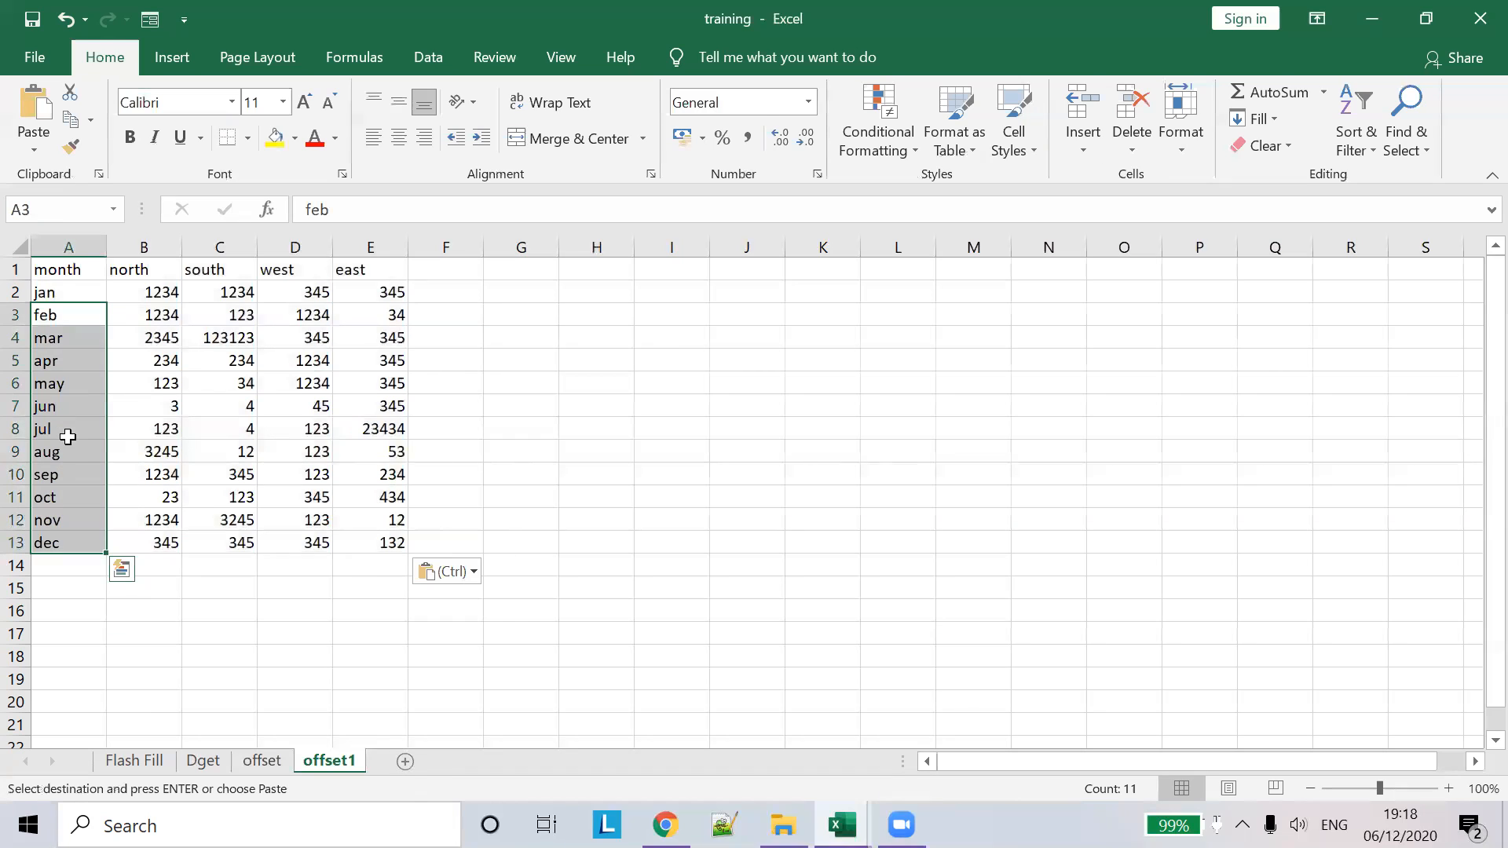
click(65, 432)
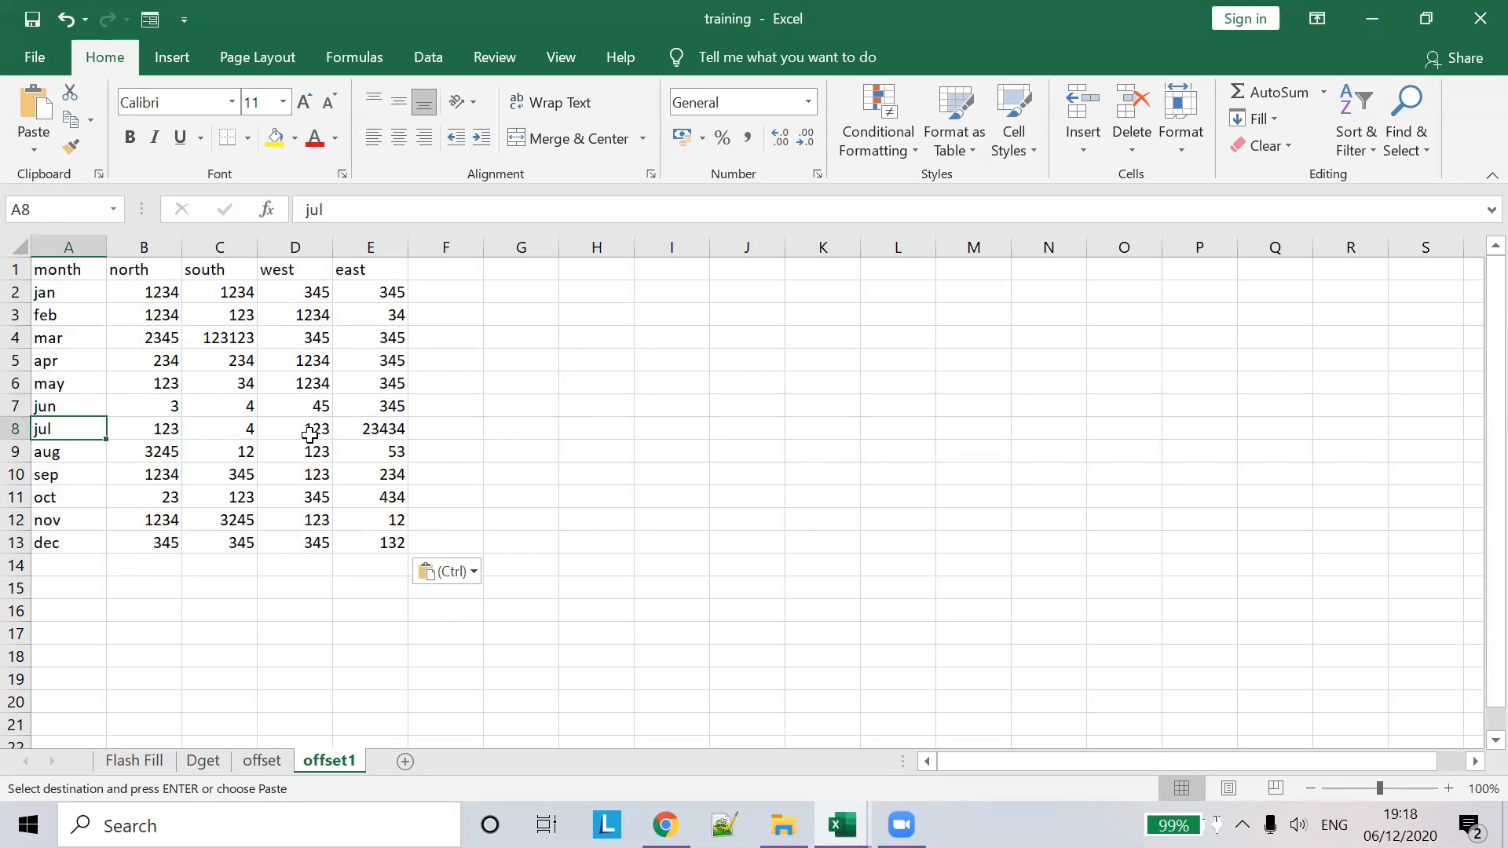
- Locate July's east value 23434 and label cell I3 july-east
click(365, 449)
click(390, 424)
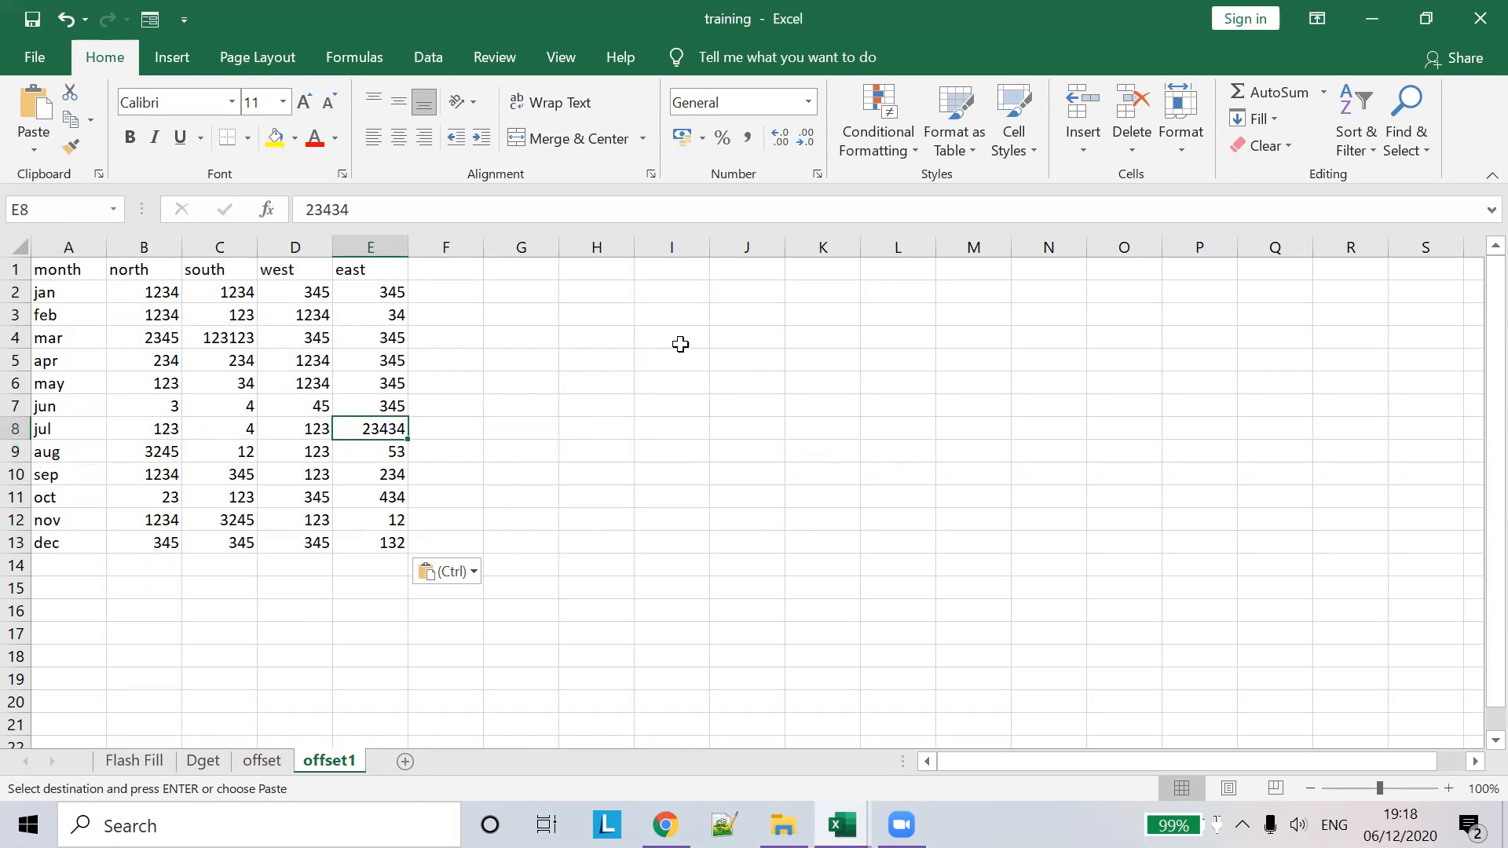
click(672, 316)
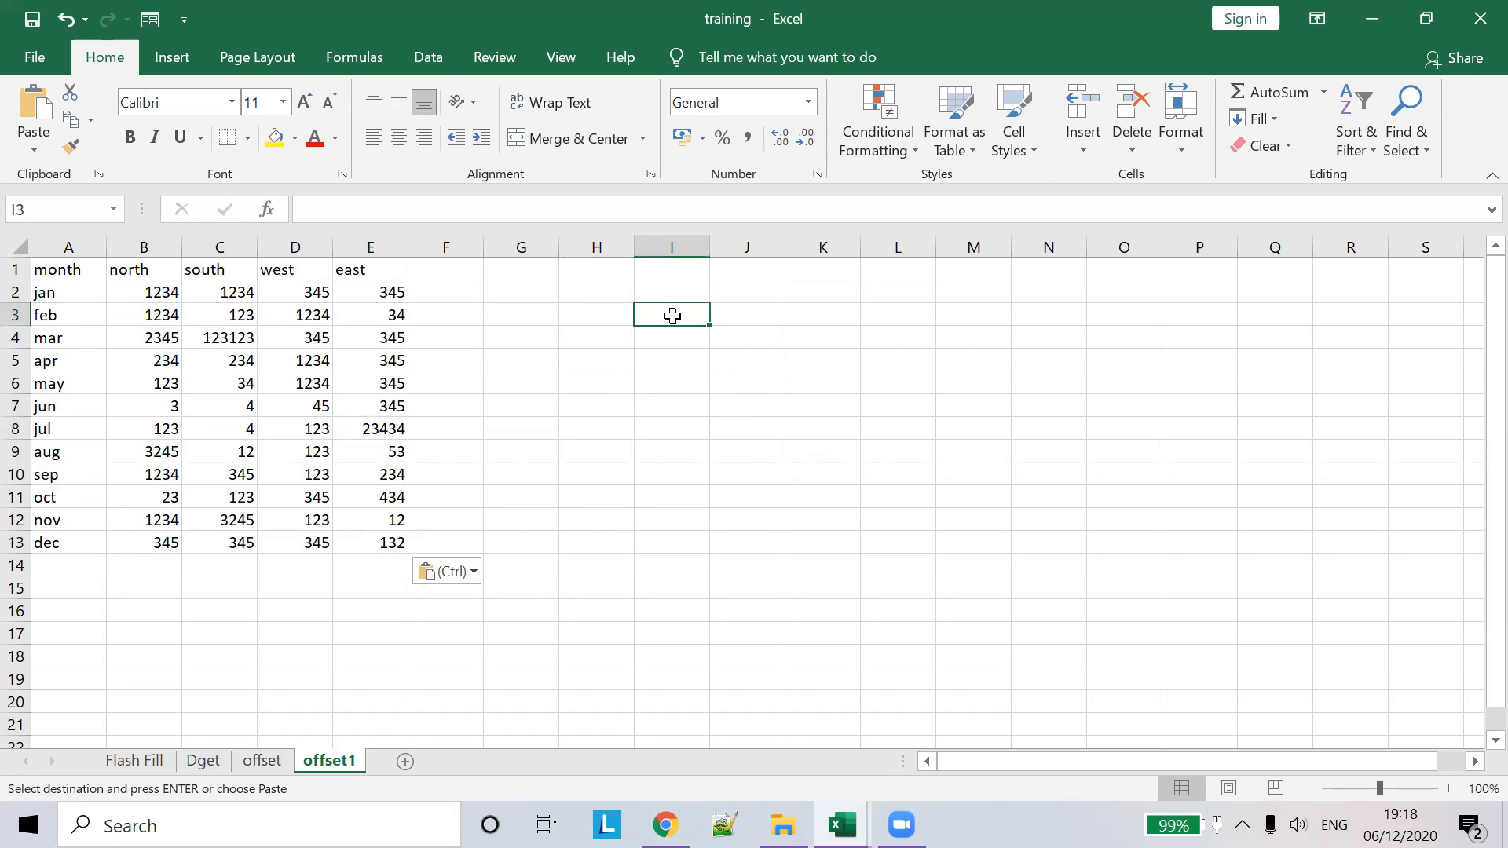
key(Escape)
text(july-)
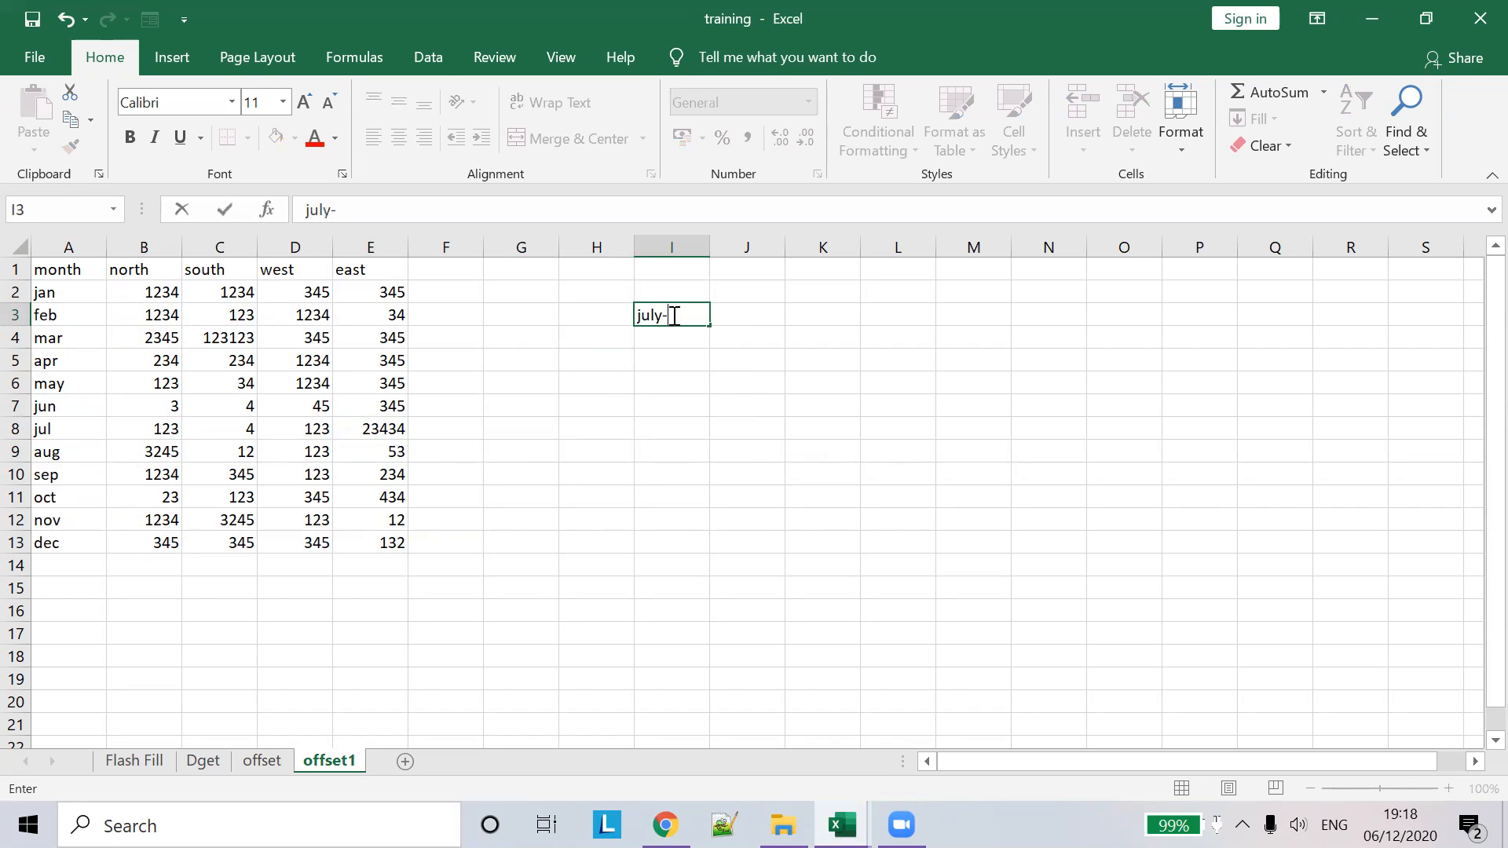
text(east)
key(Tab)
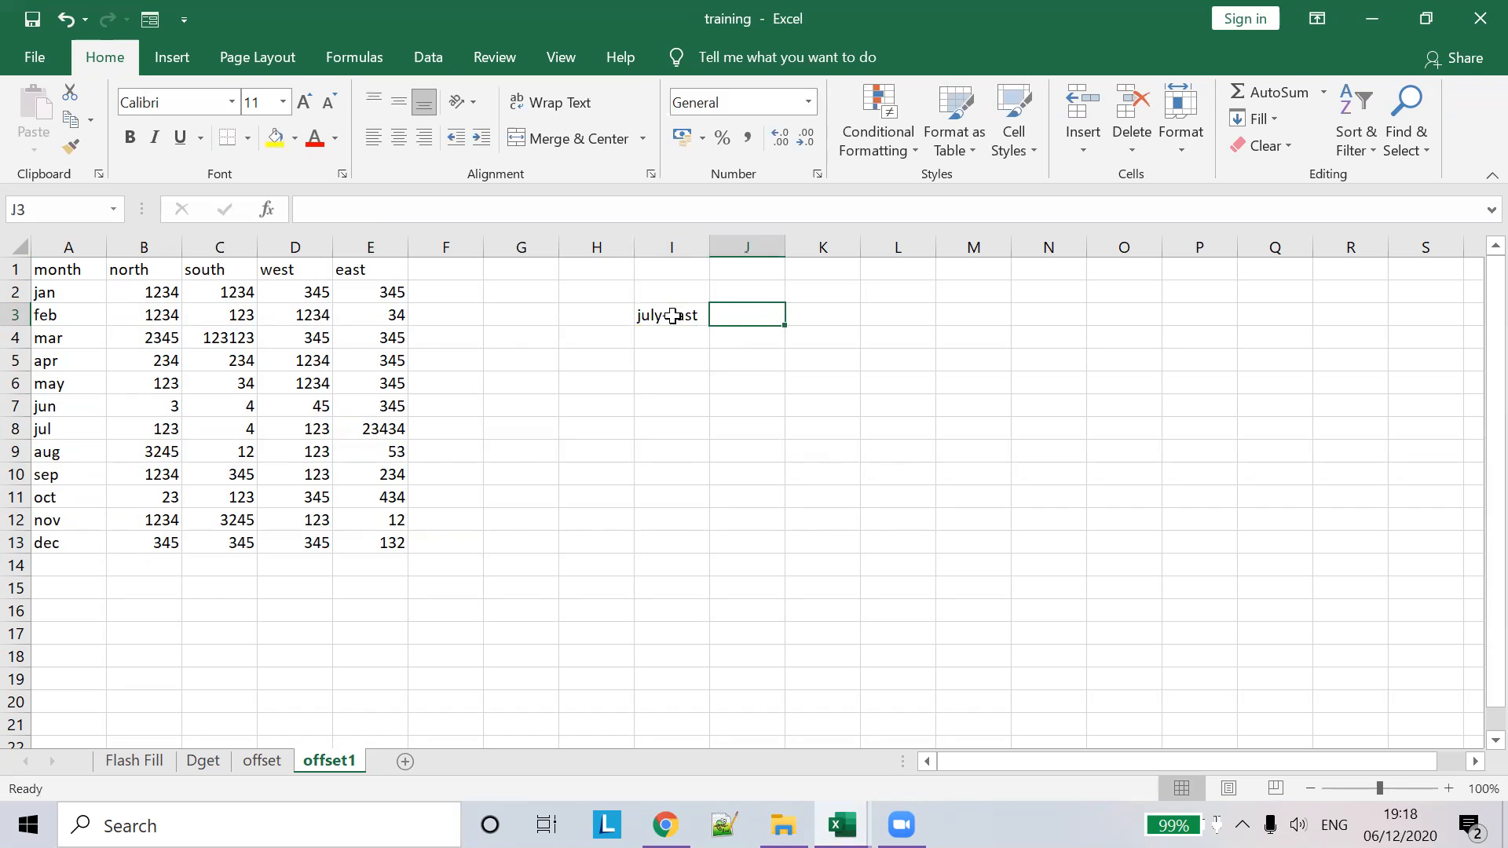
- Enter =OFFSET(A1,7,4) in J3 so it returns 23434, matching E8
text(=off)
key(Tab)
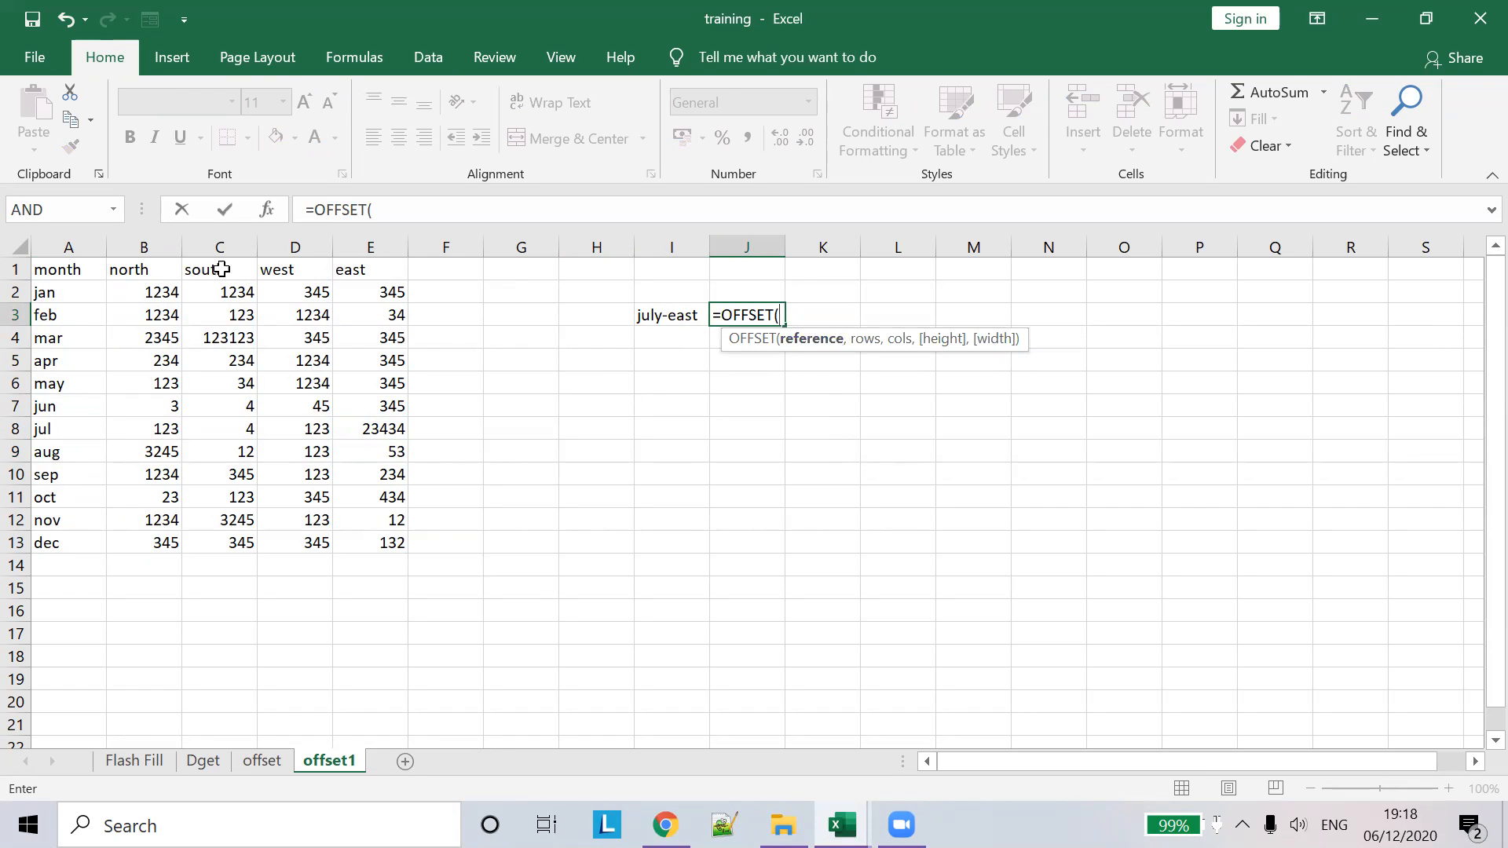
click(74, 271)
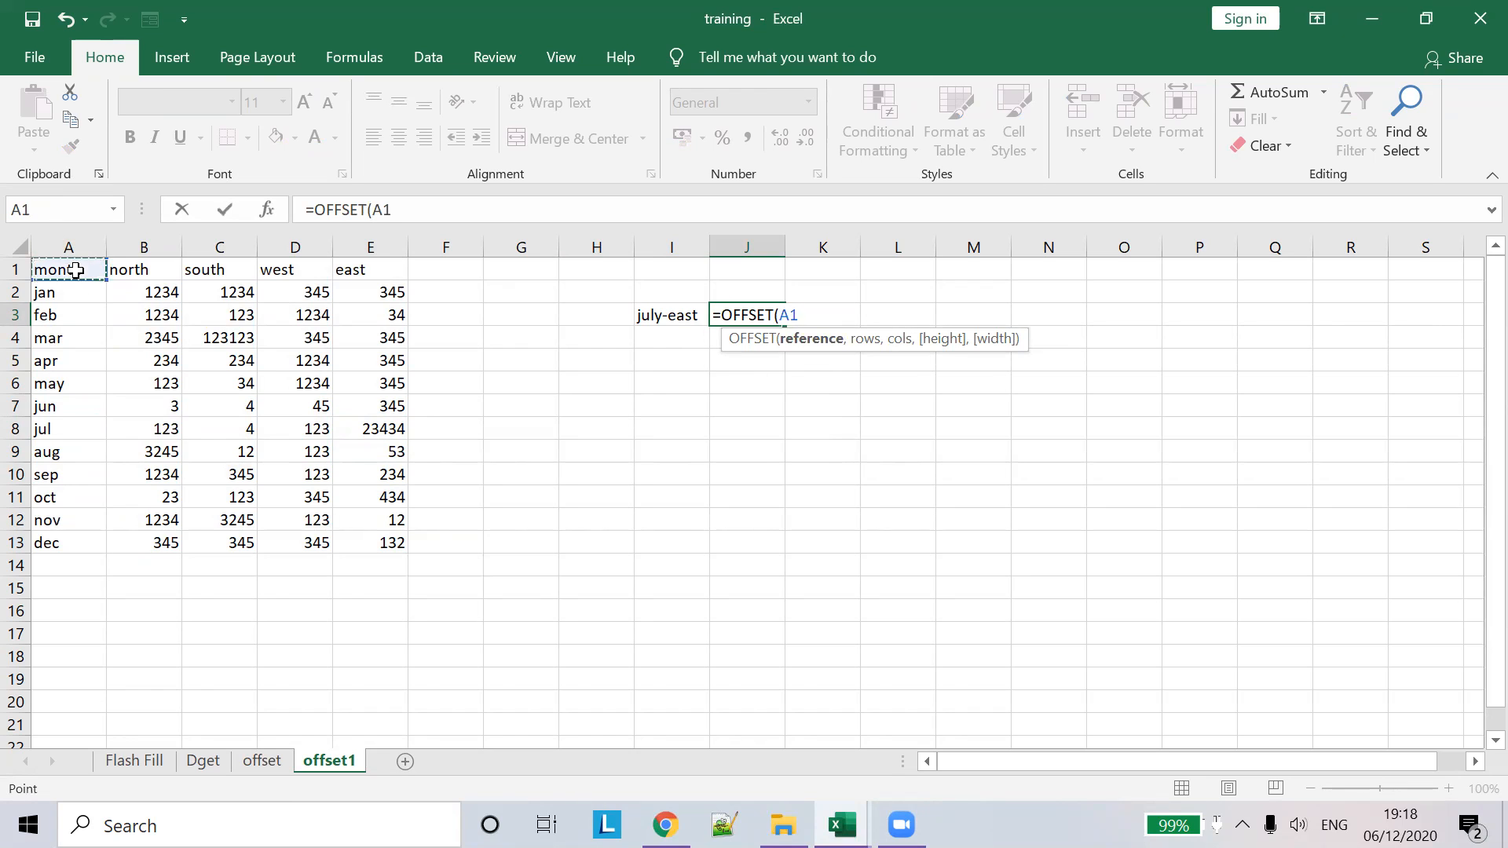
text(,7)
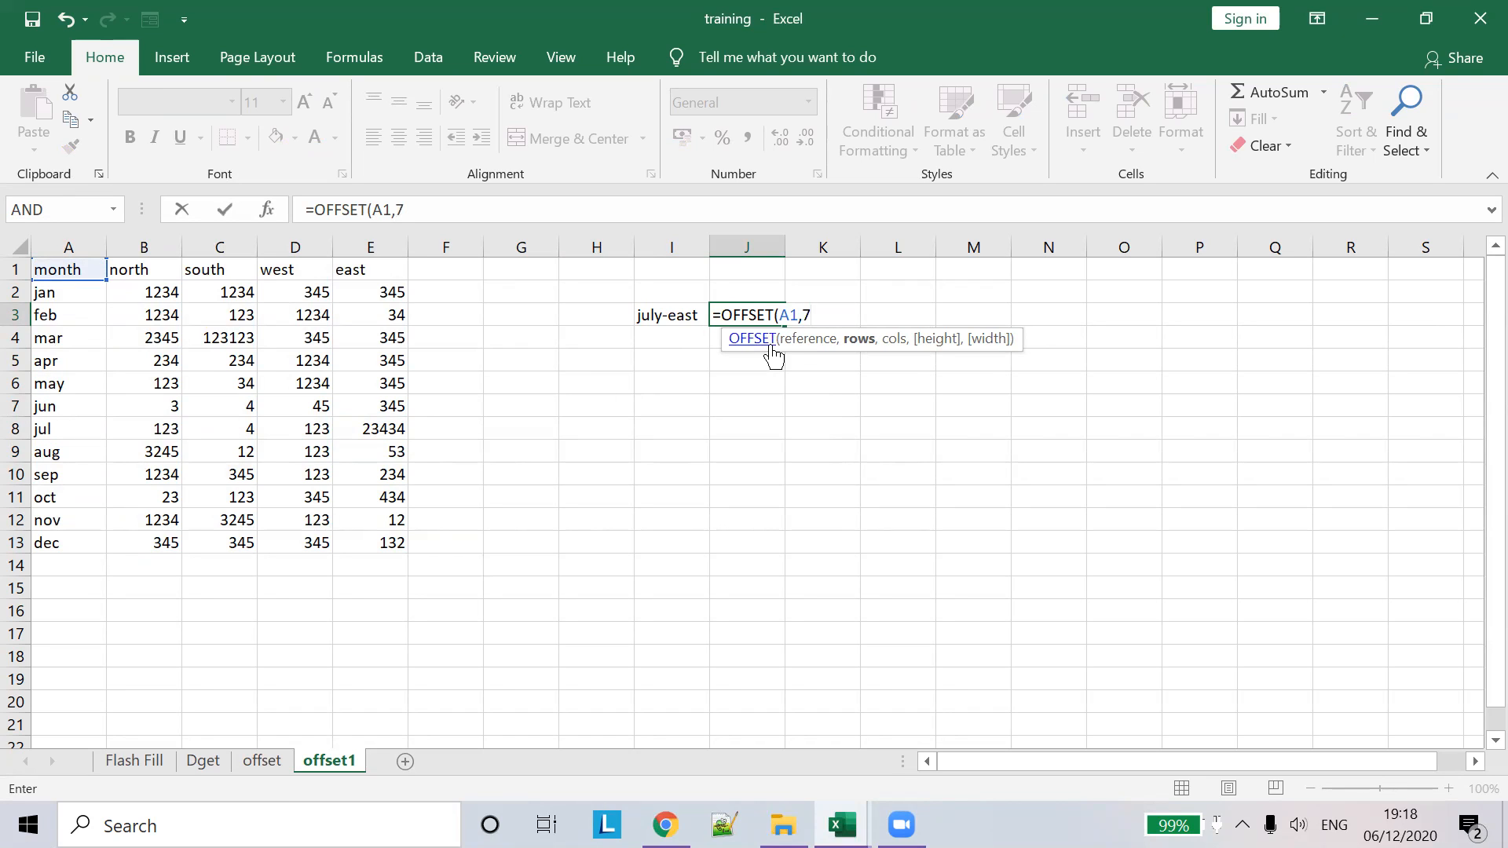
text(,)
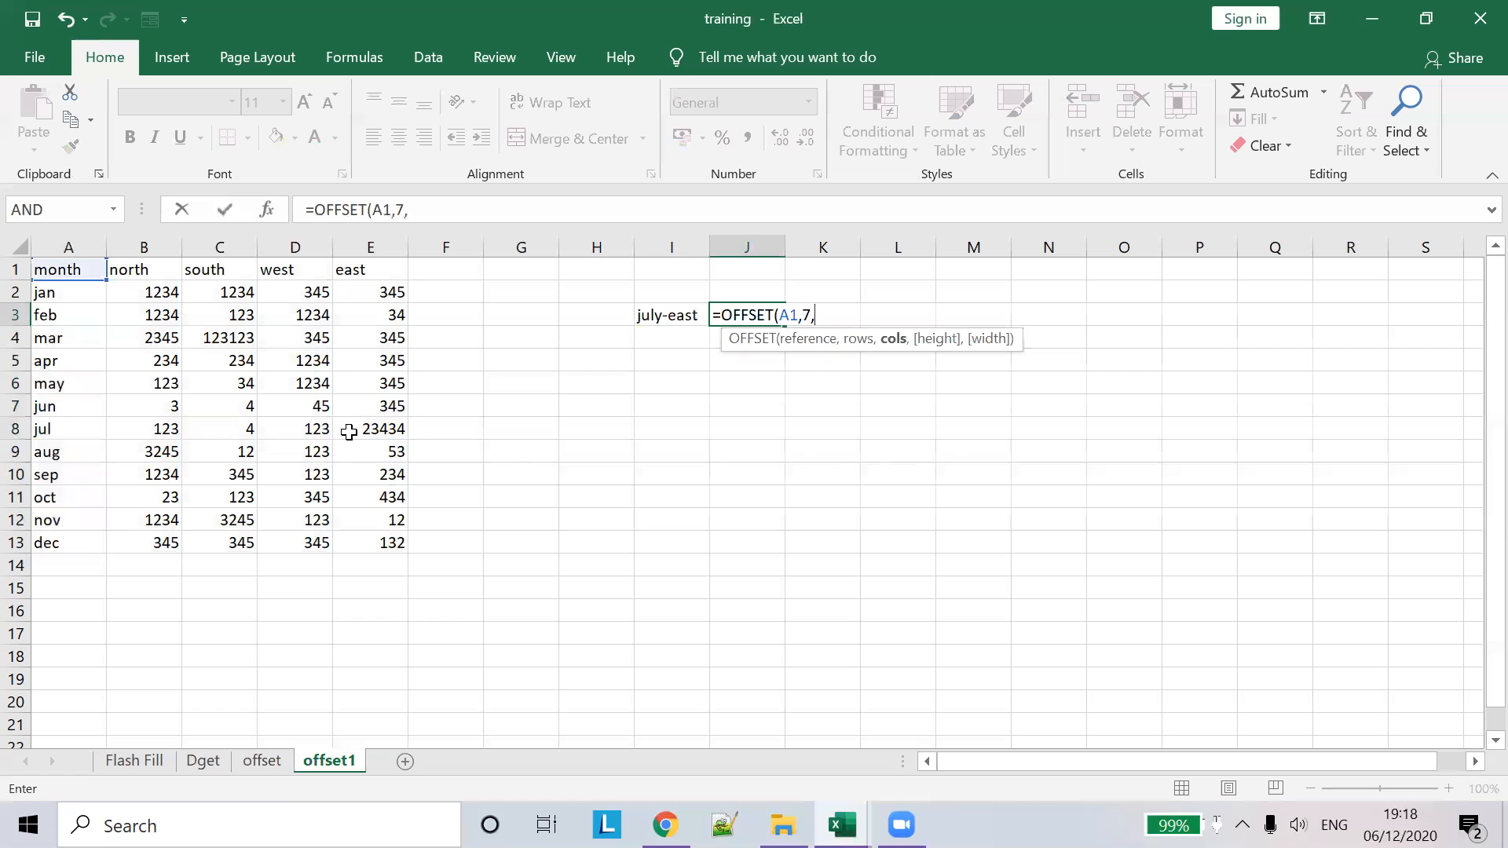
text(4))
key(Tab)
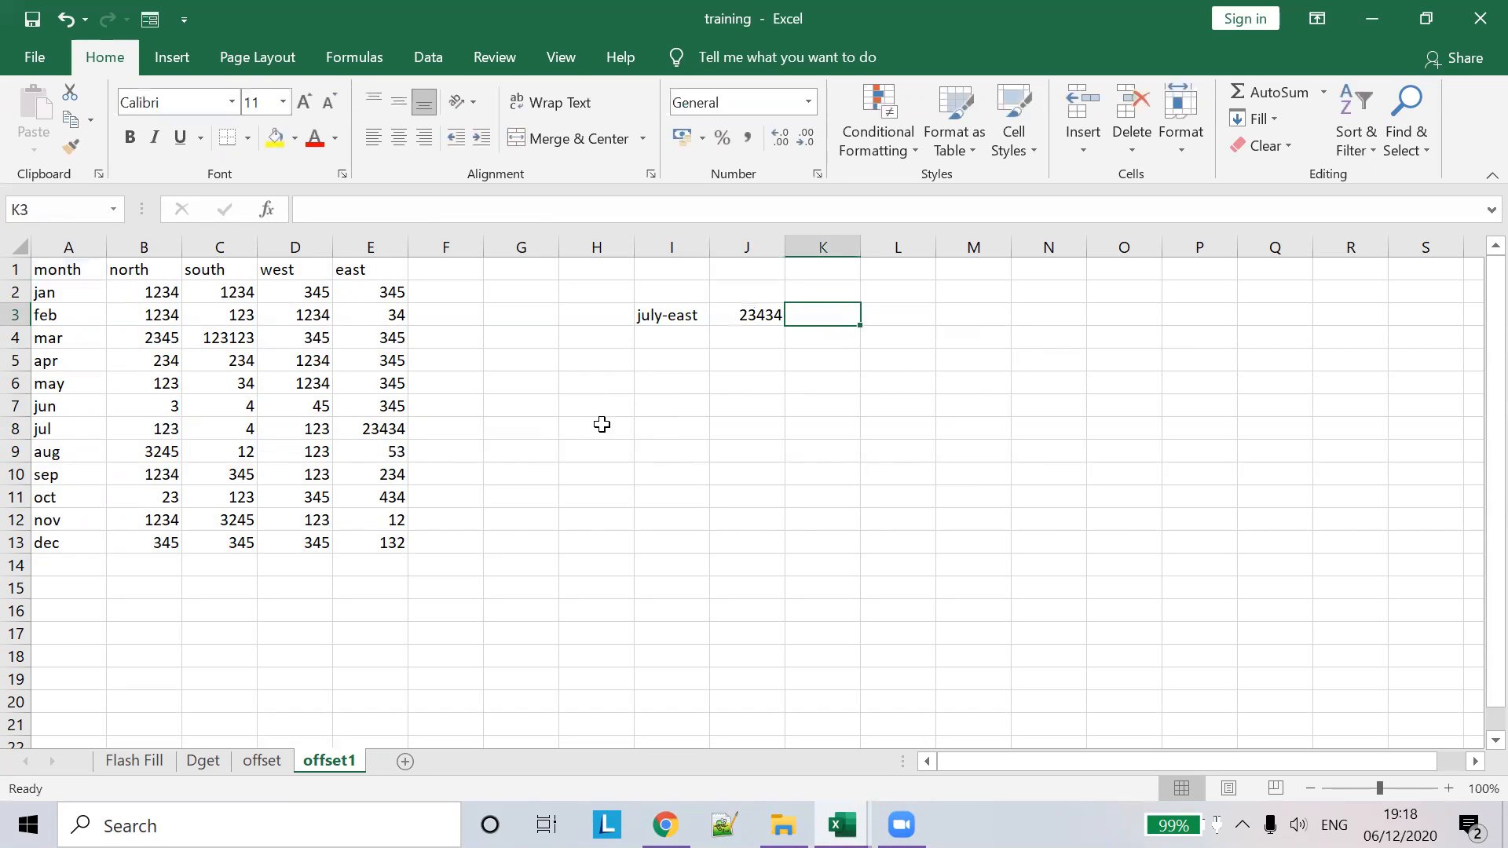
click(369, 428)
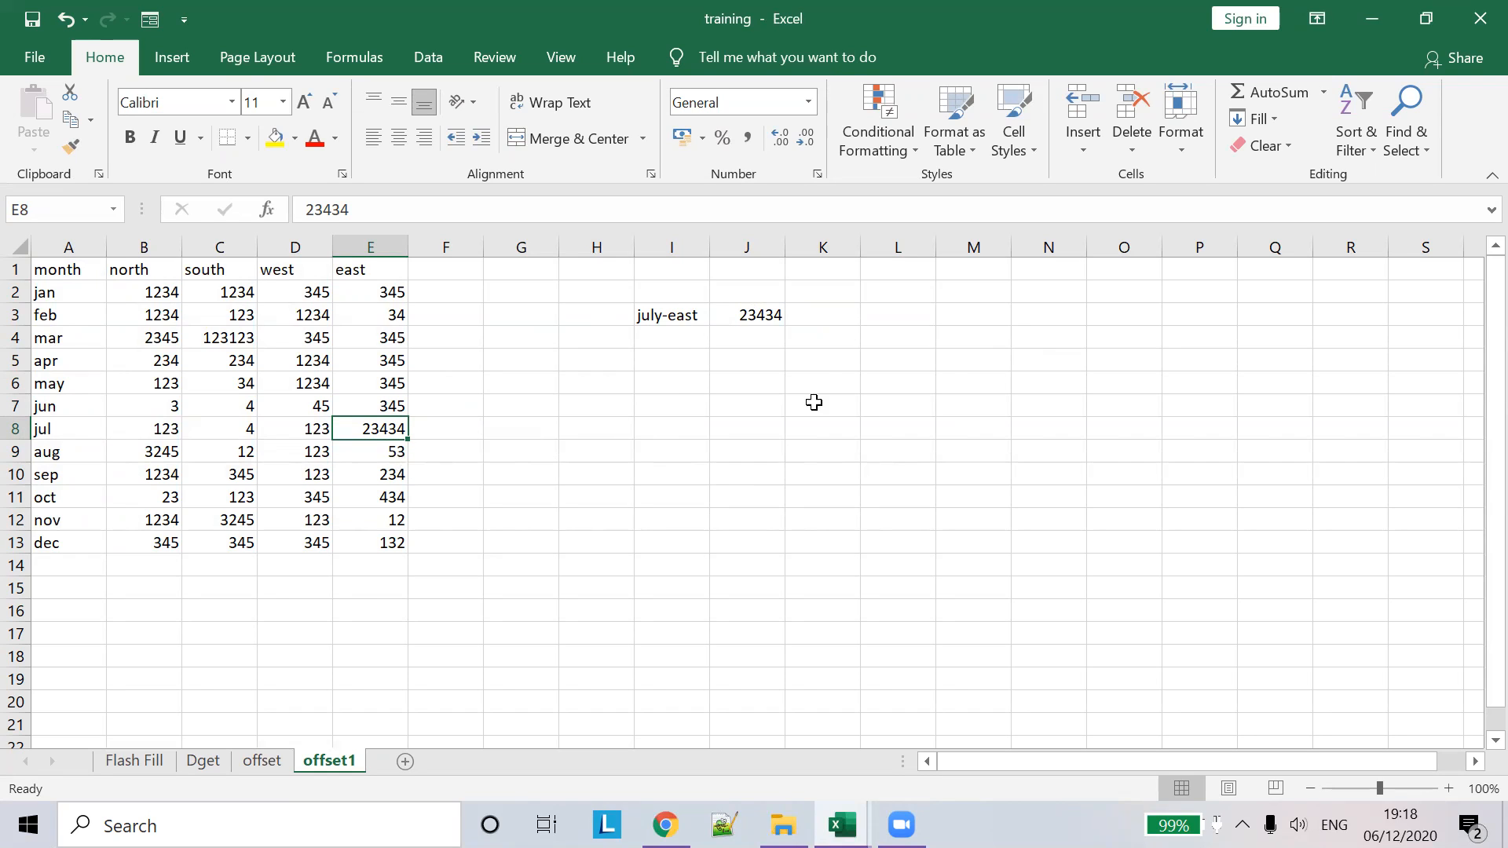
click(666, 336)
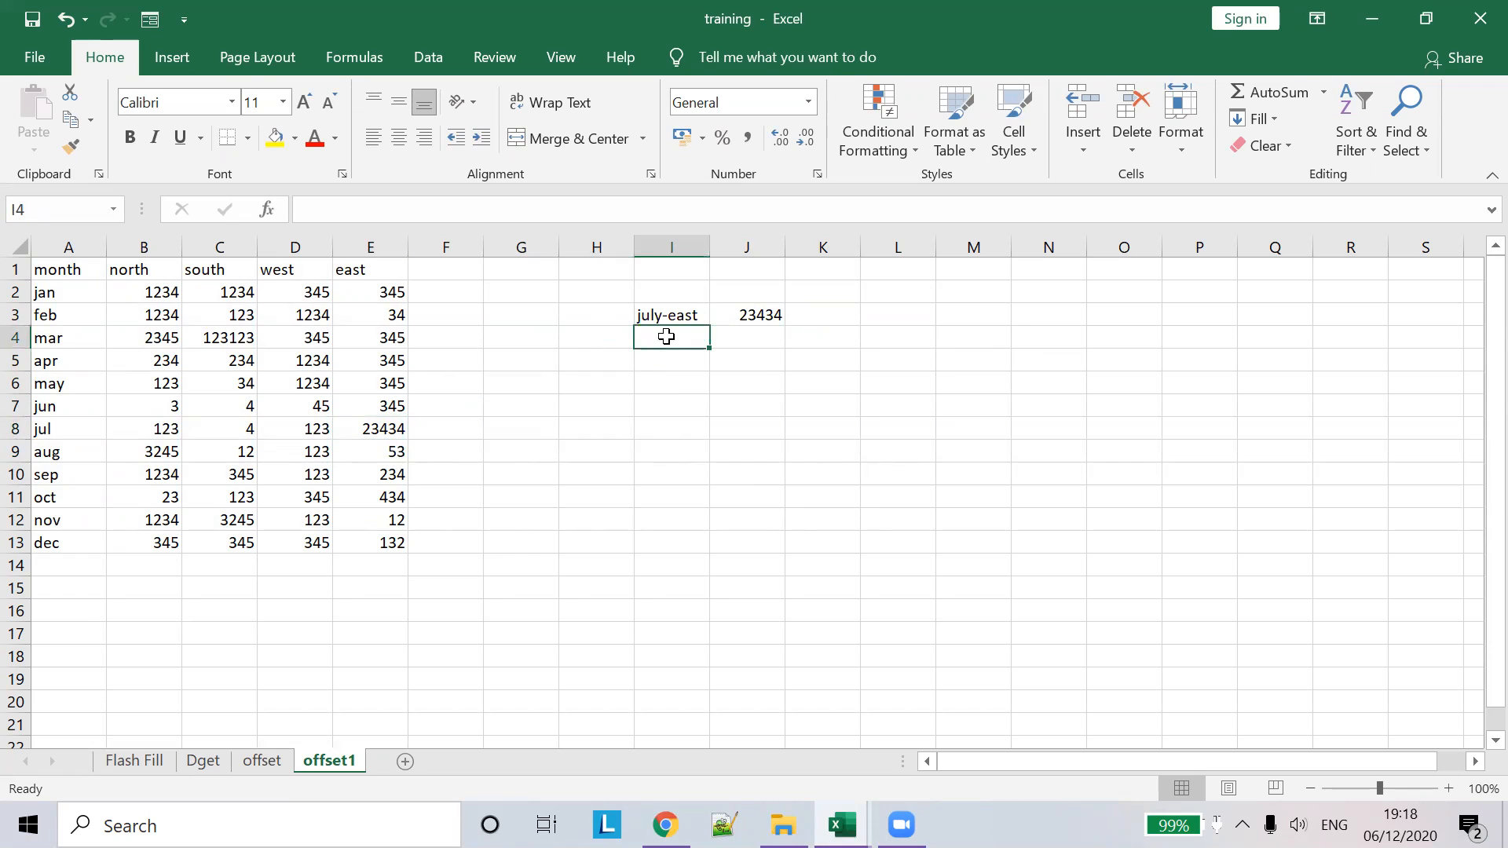
- Label I4 may-south and draft a J4 OFFSET with column ranges, then cancel it
text(m)
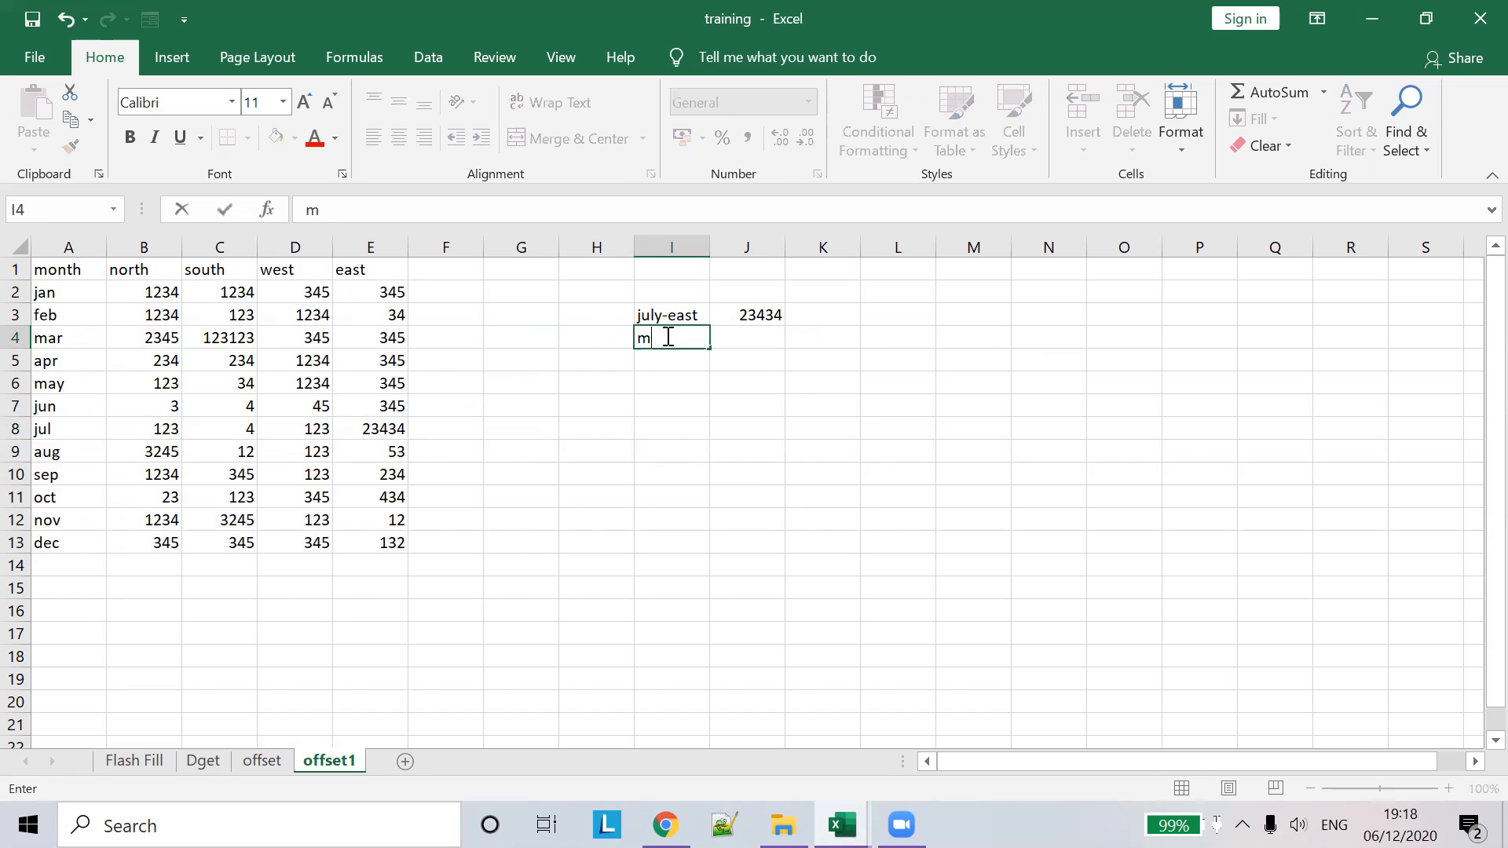
text(ay-south)
key(Tab)
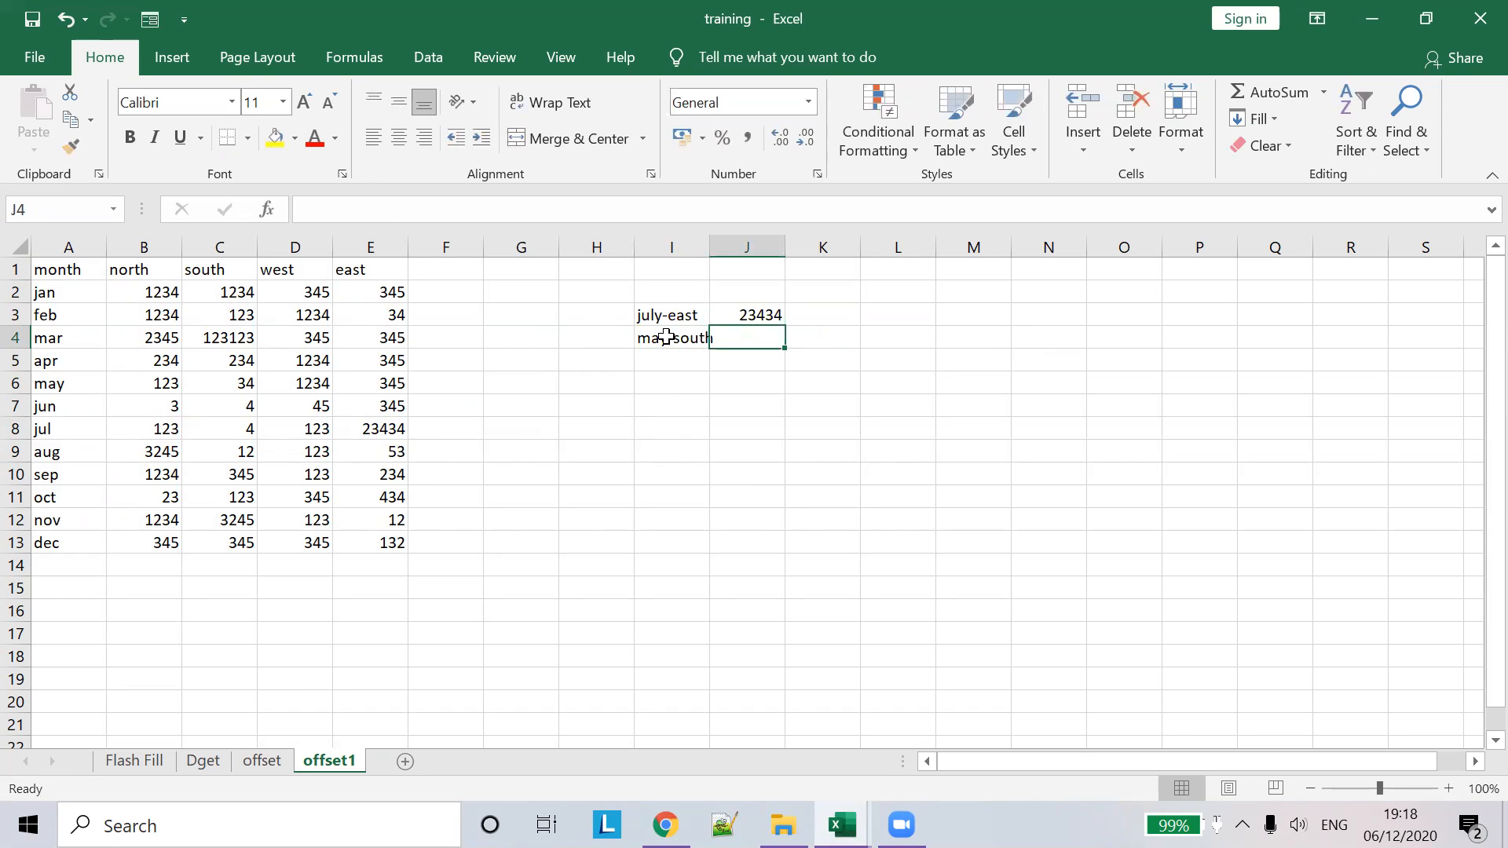
text(=offse)
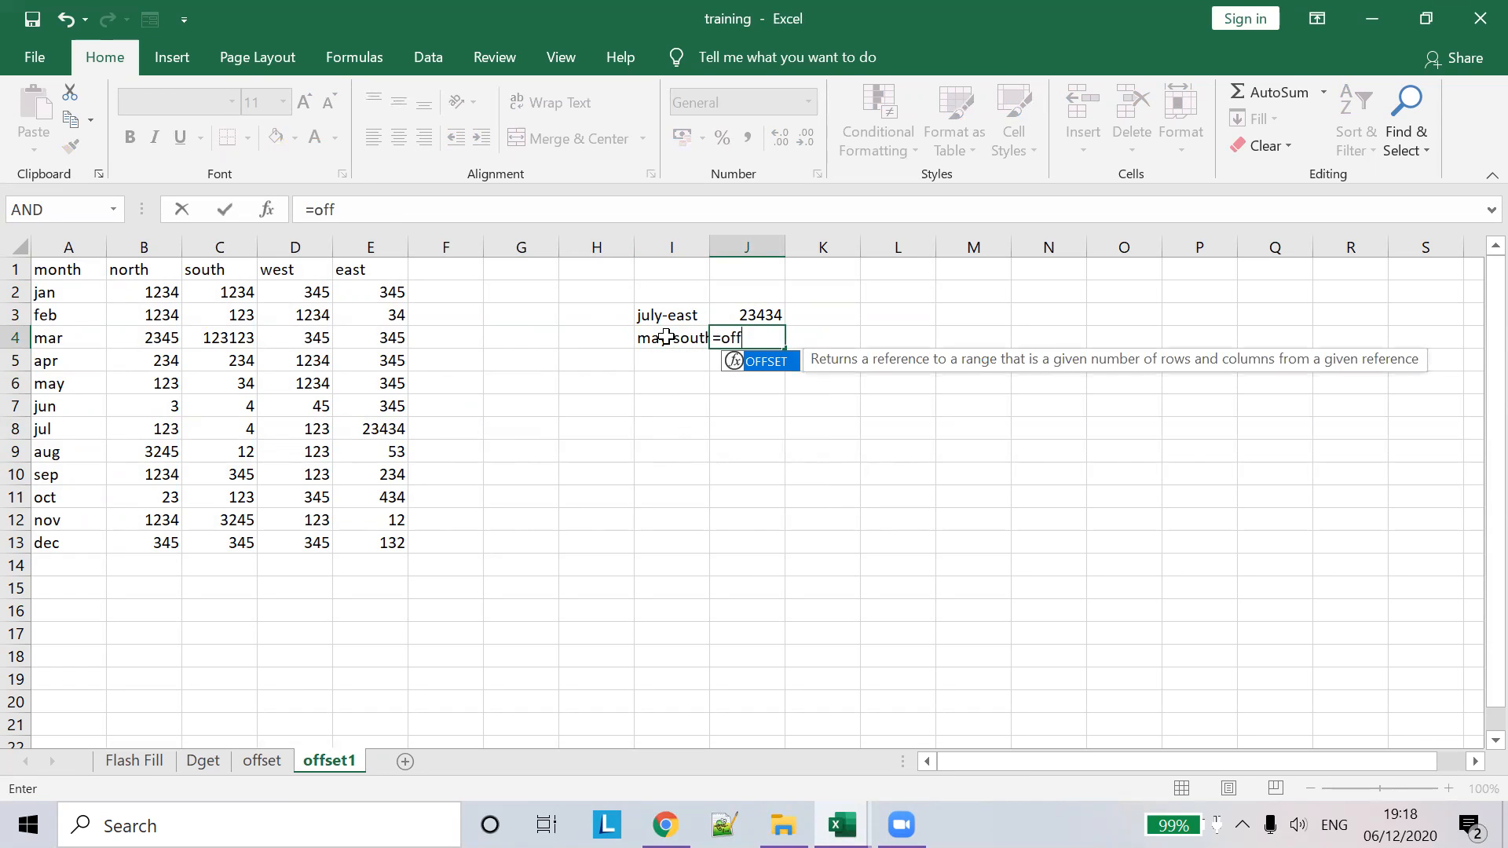
key(Tab)
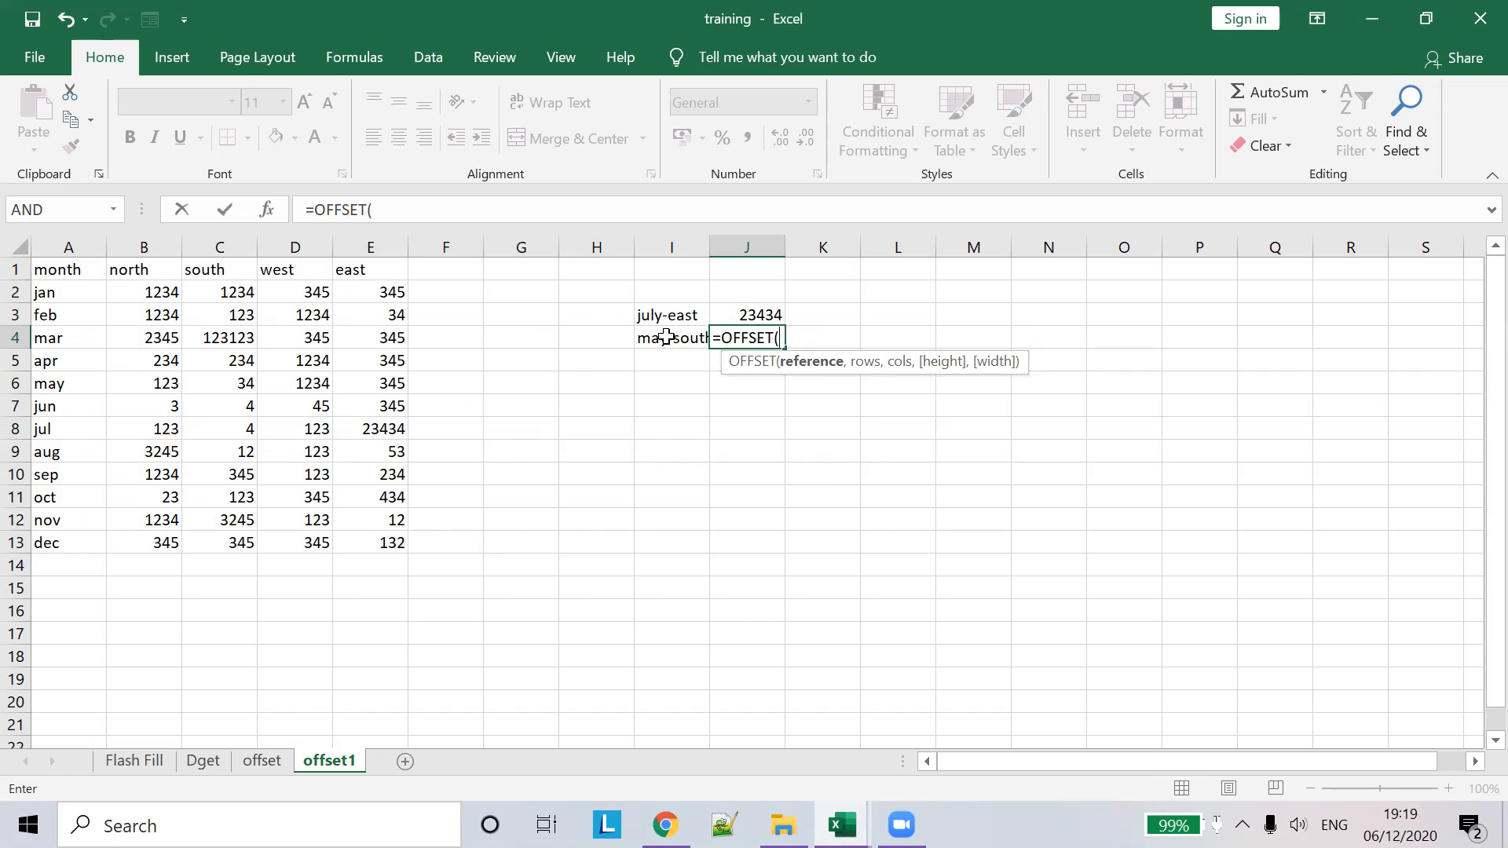
click(79, 272)
text(,)
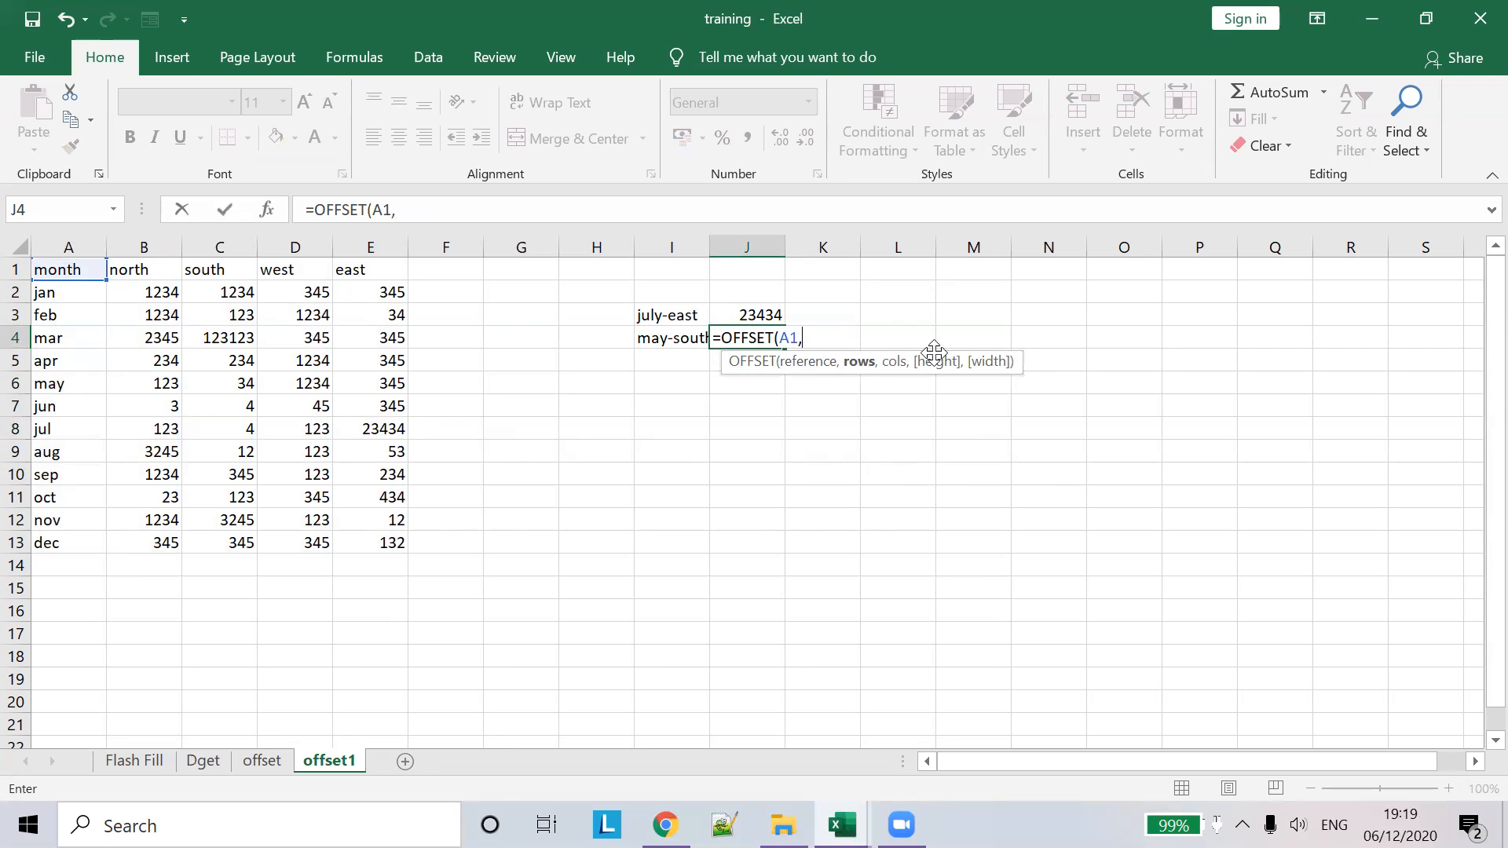
text(5,)
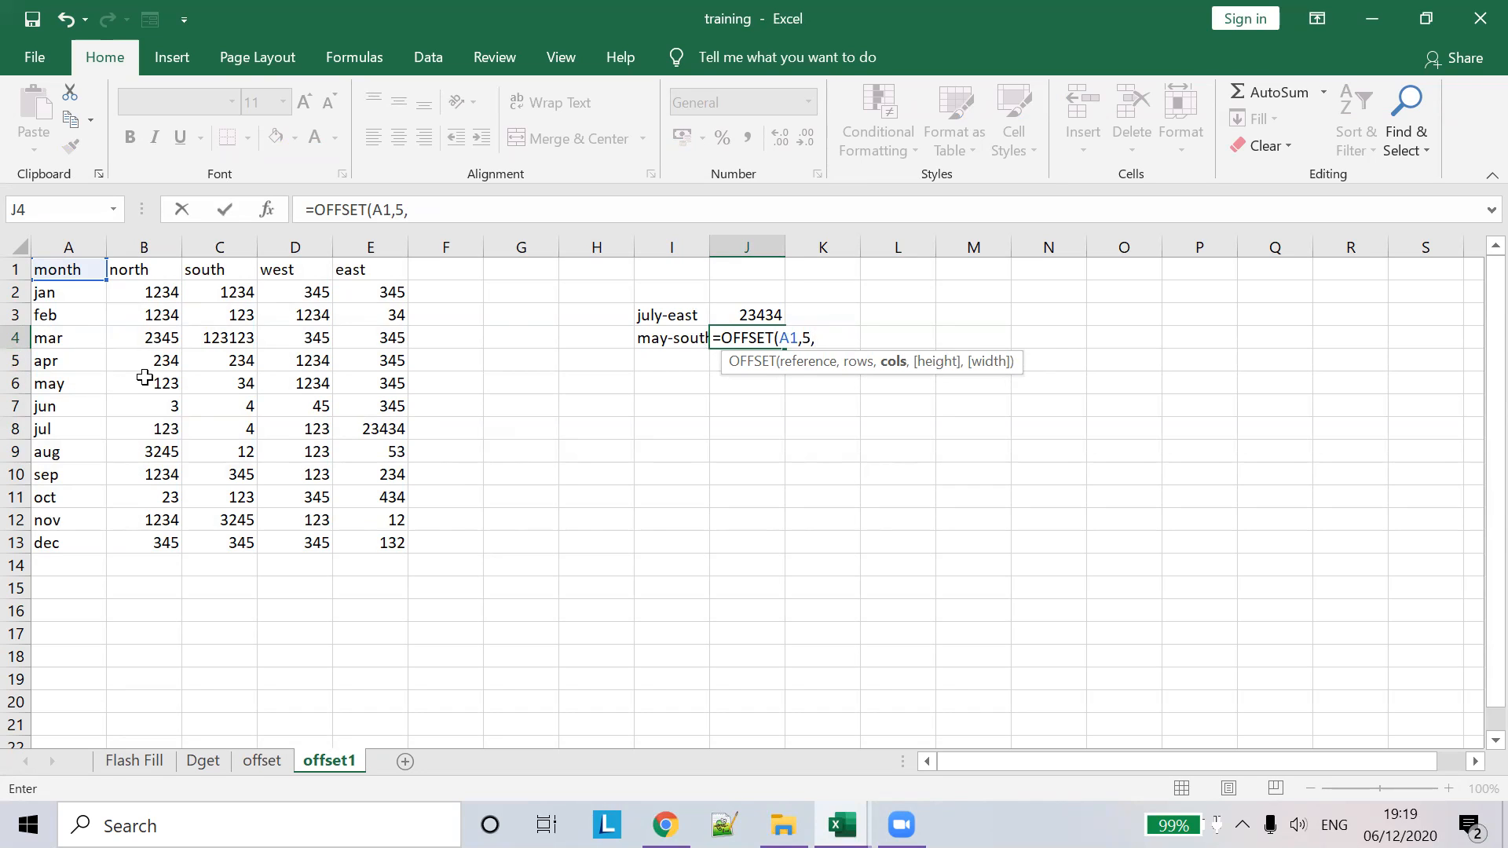
drag(126, 269, 161, 377)
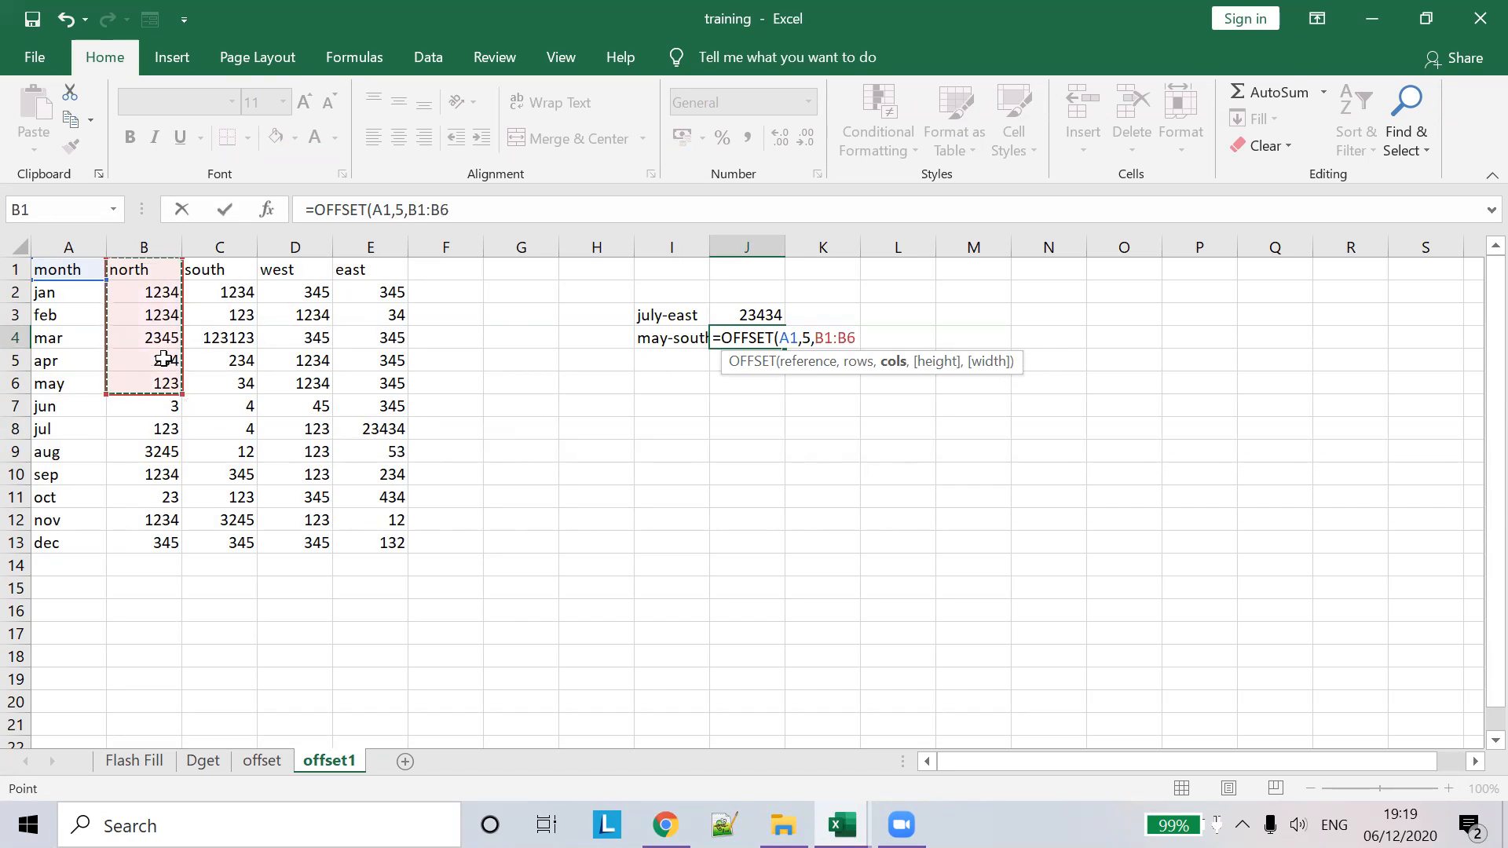
drag(221, 278, 238, 387)
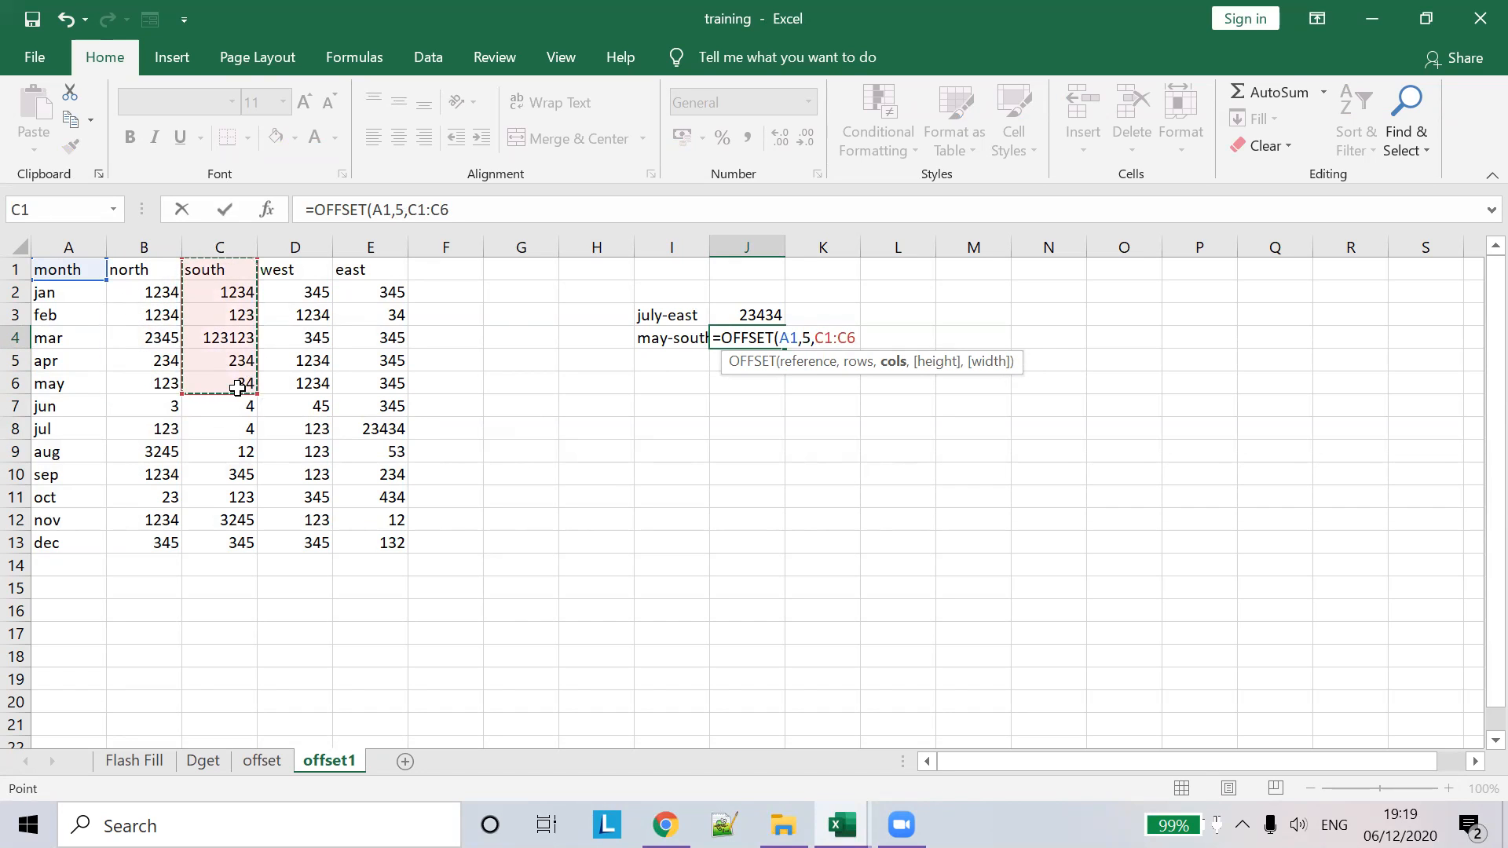
key(Escape)
- Enter =OFFSET(A1,5,2) in J4 to return 34, then autofit column I
text(=)
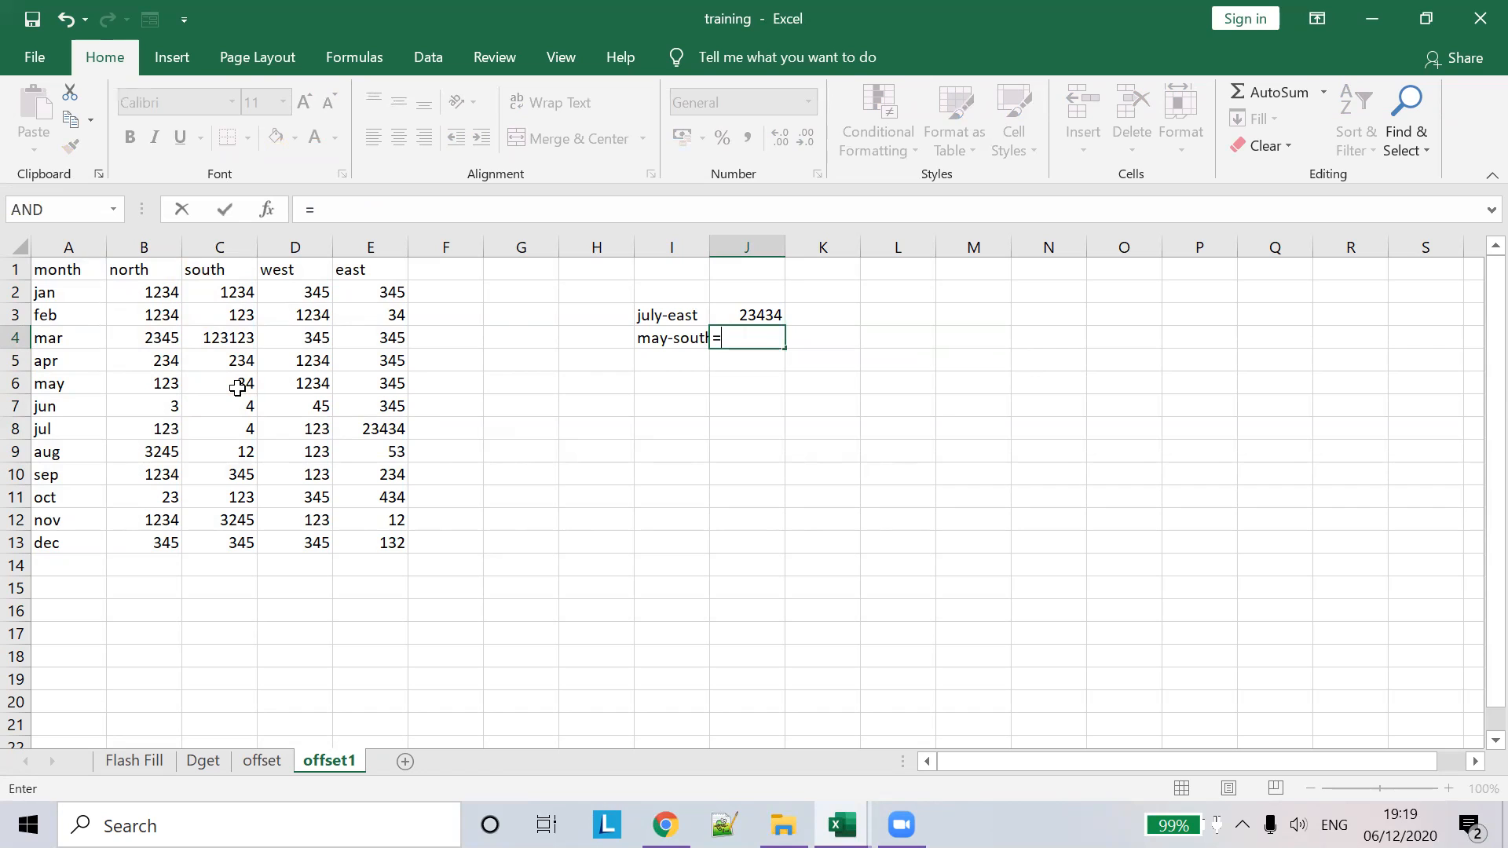
text(off)
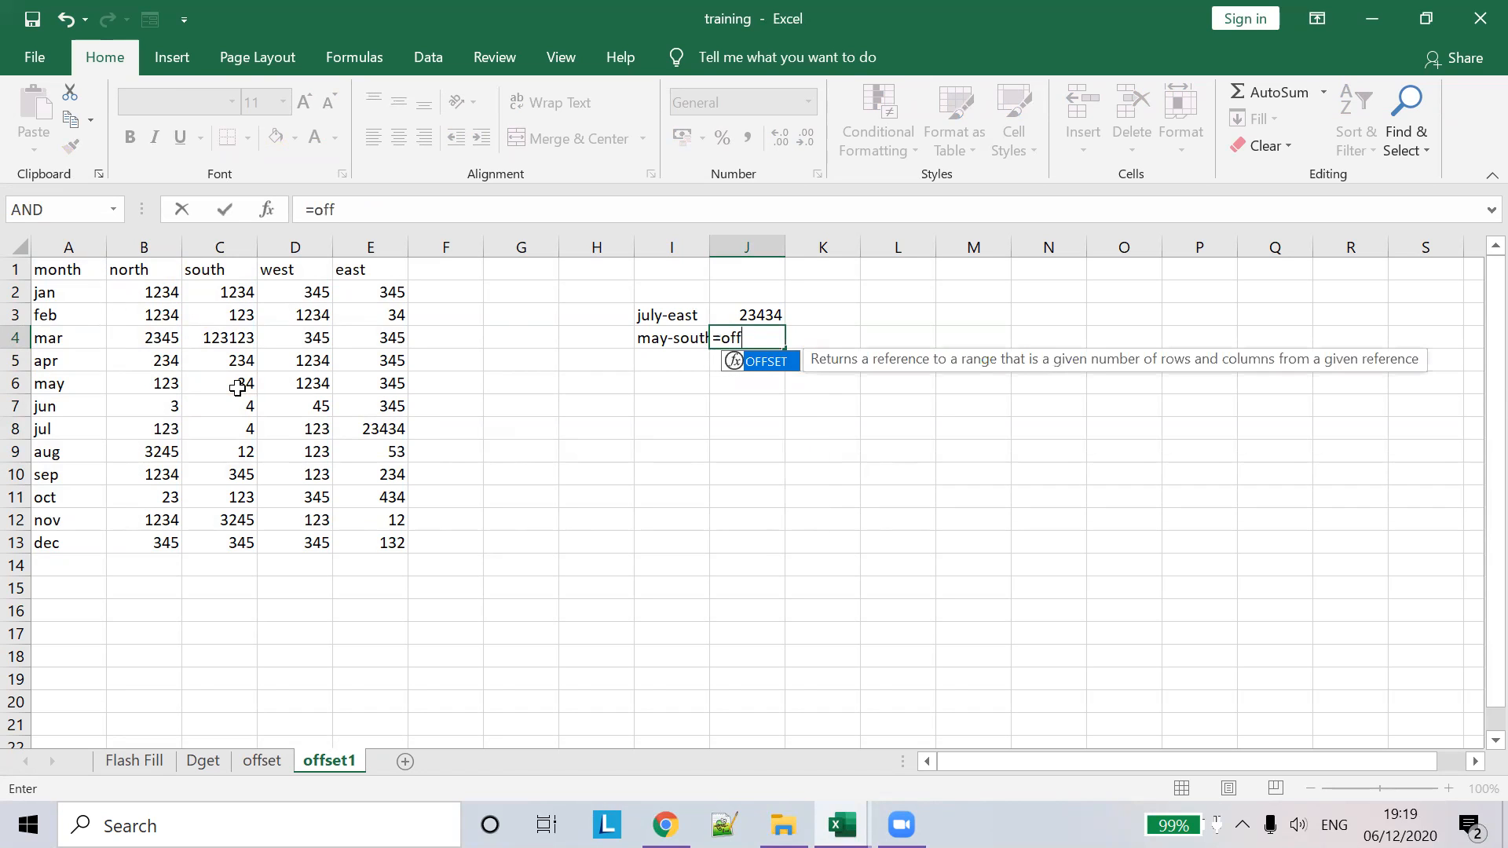
text(s)
key(Tab)
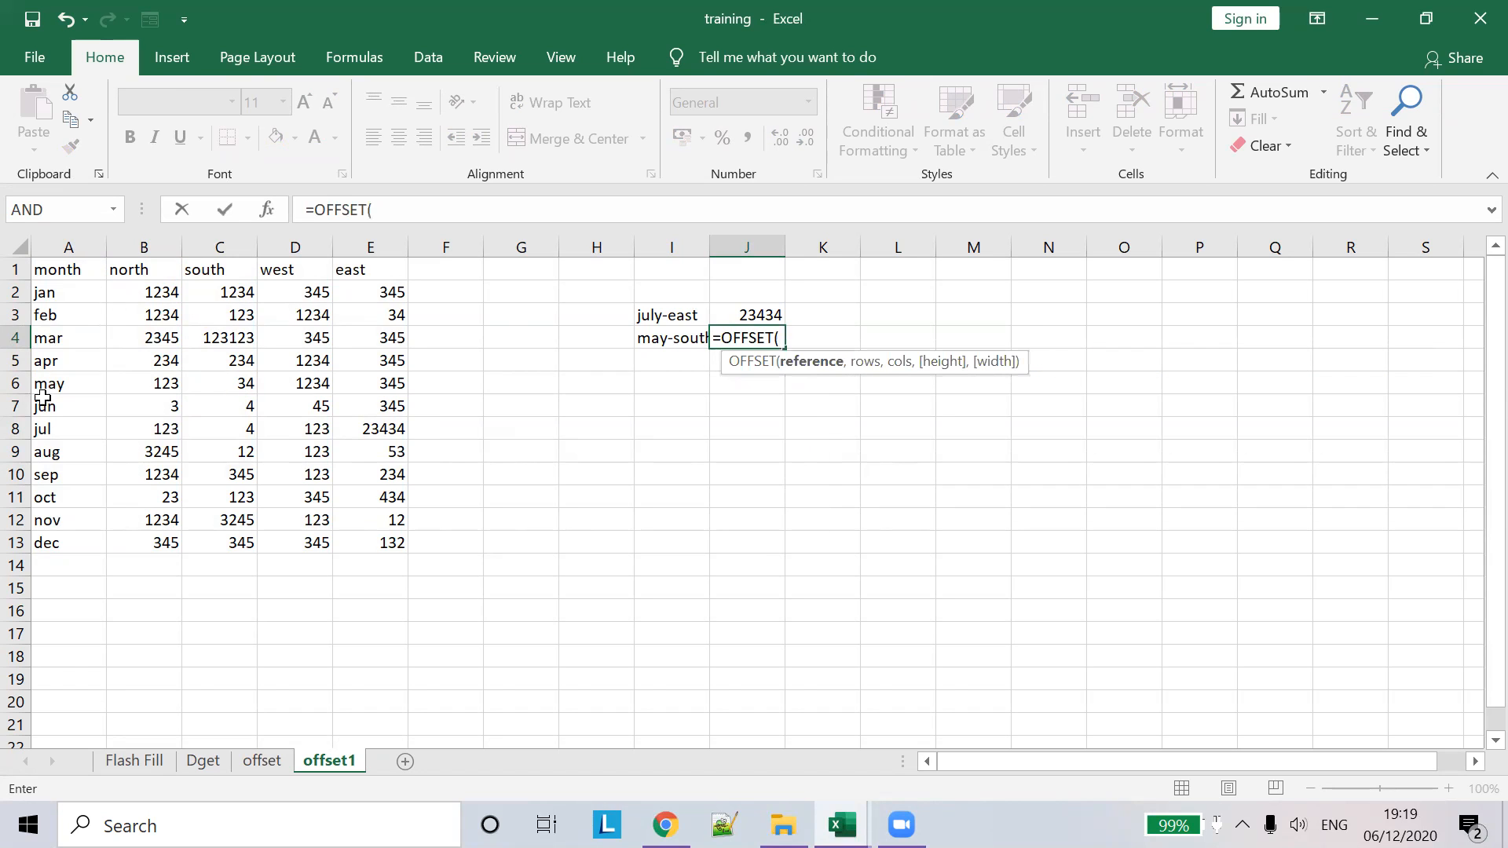
click(86, 269)
text(,)
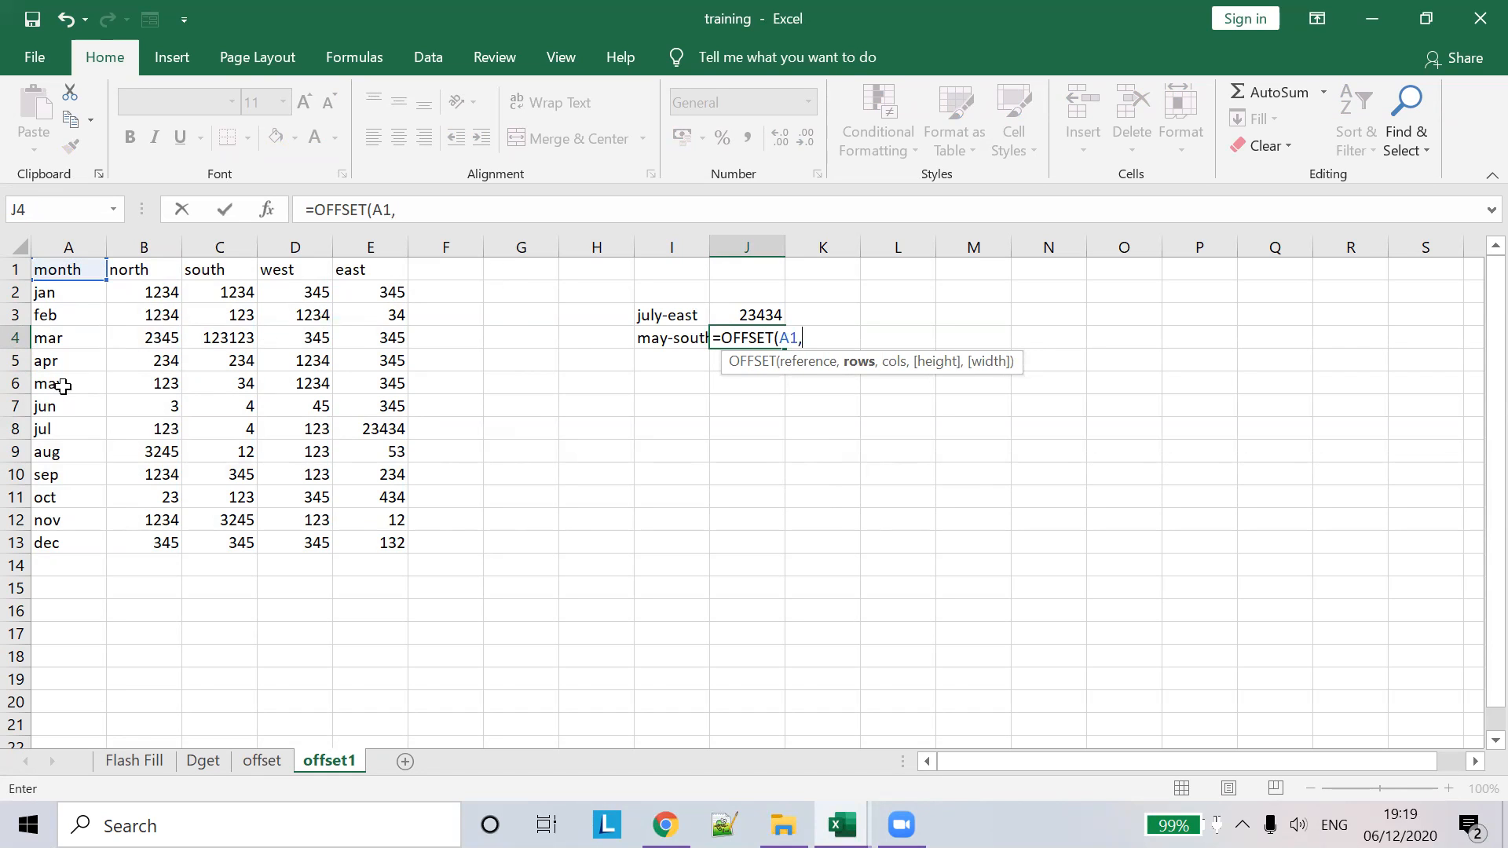
text(5,2))
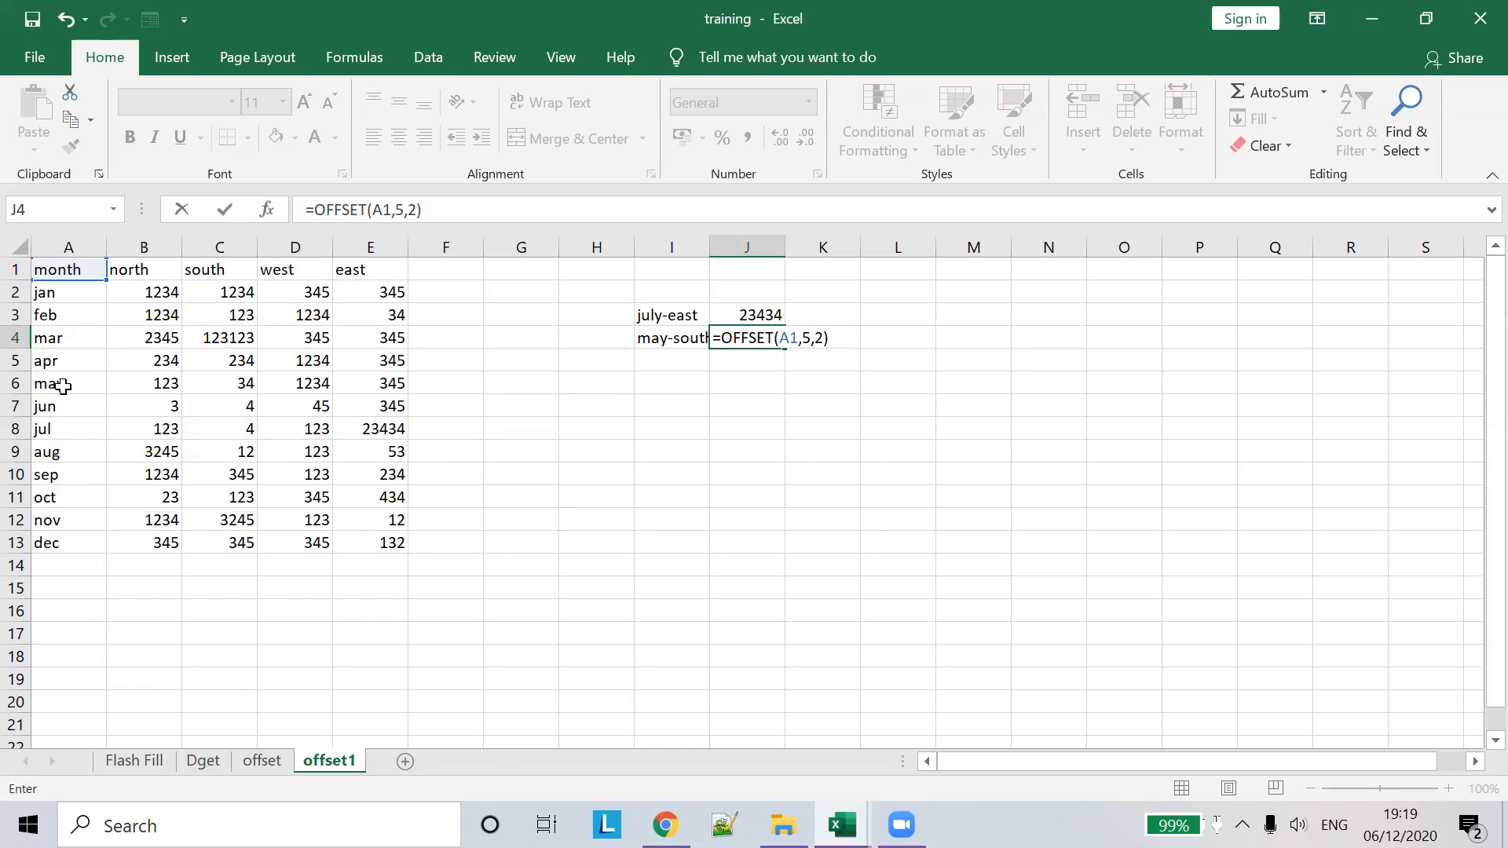
key(Tab)
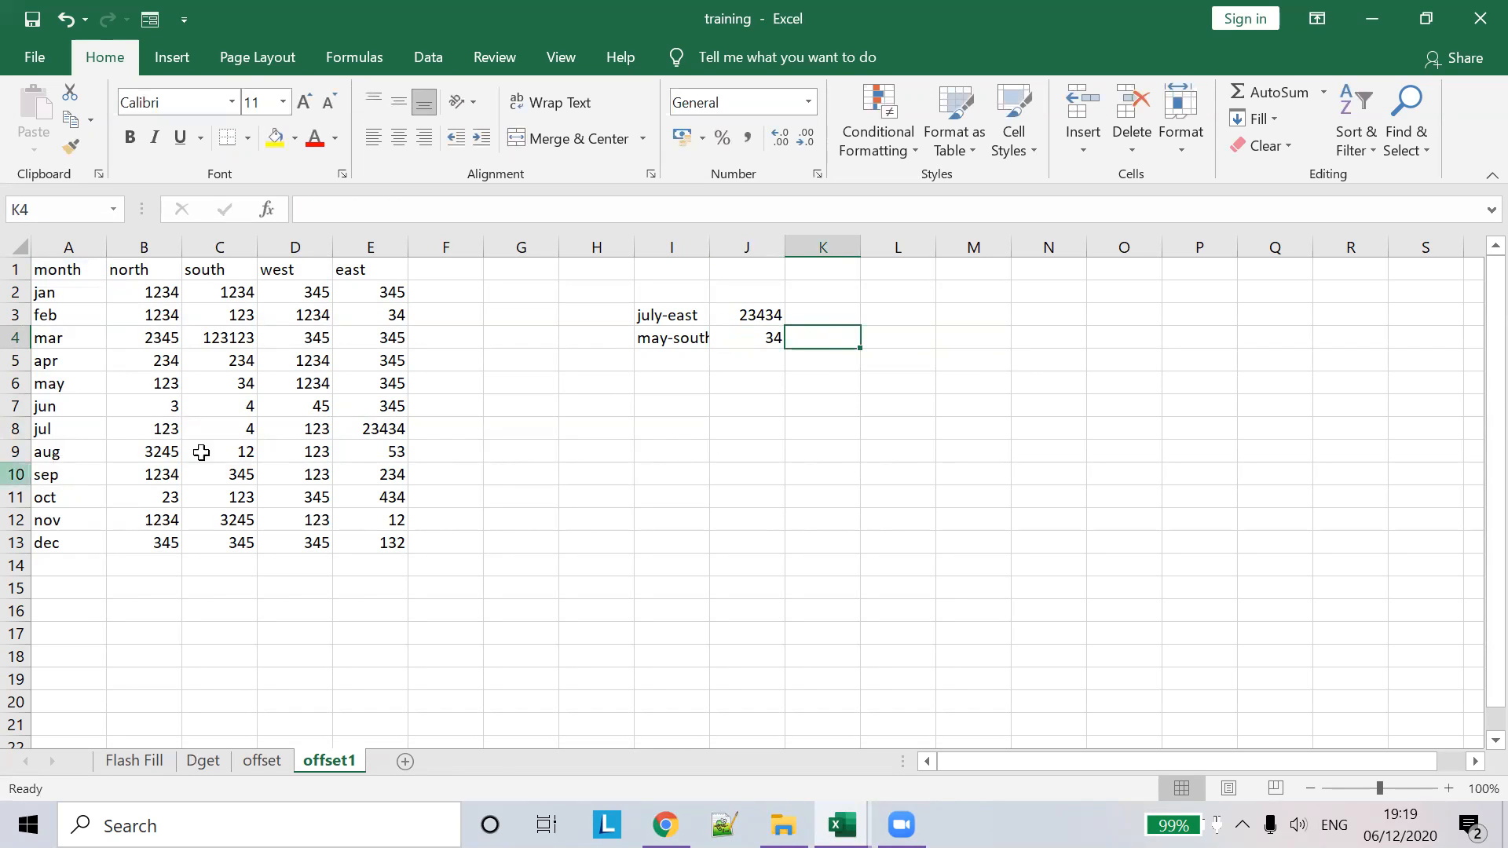
click(236, 388)
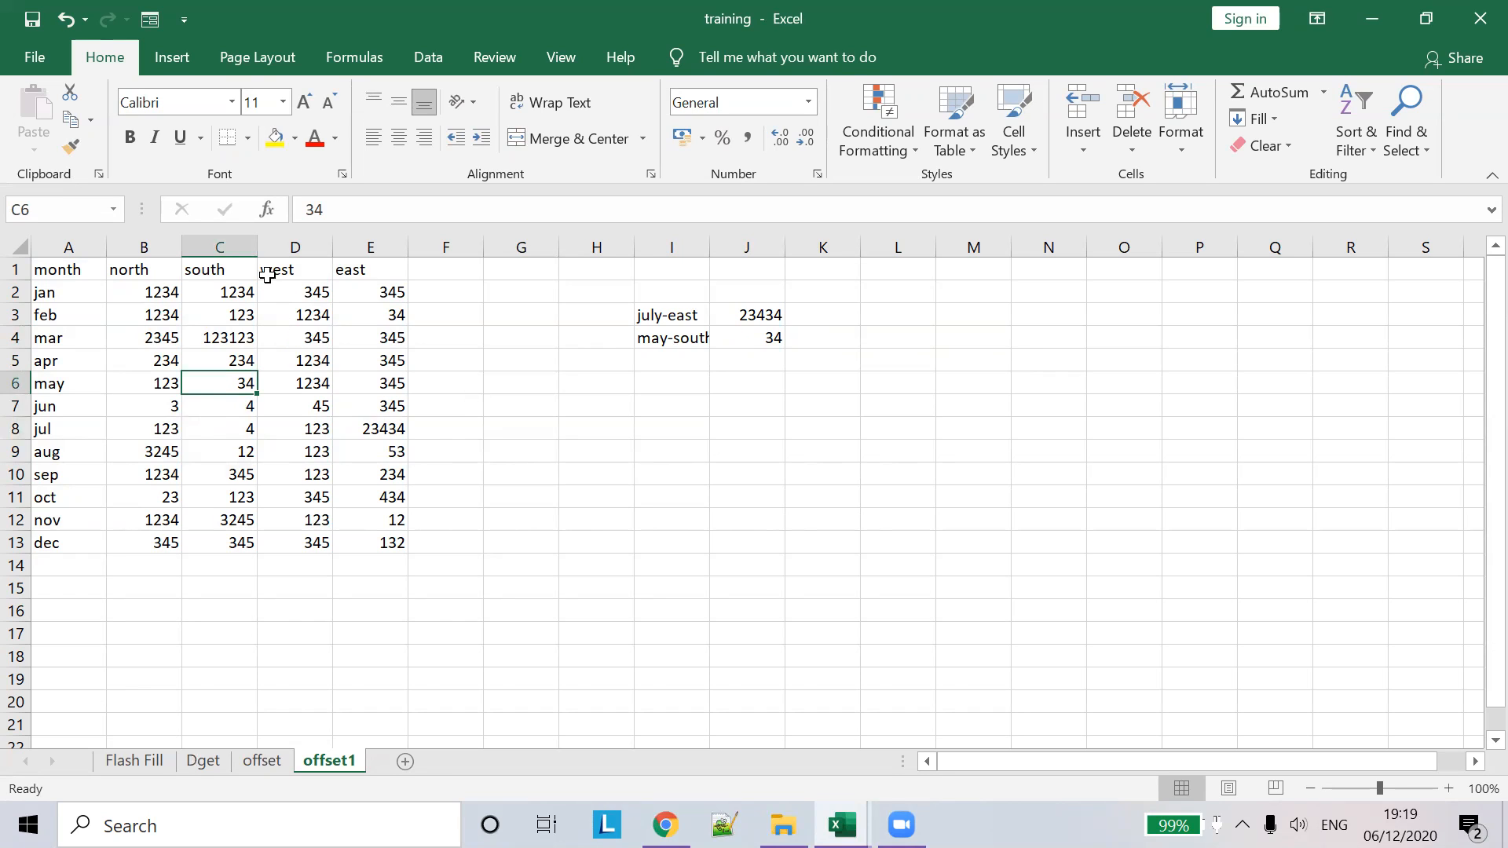
double_click(708, 249)
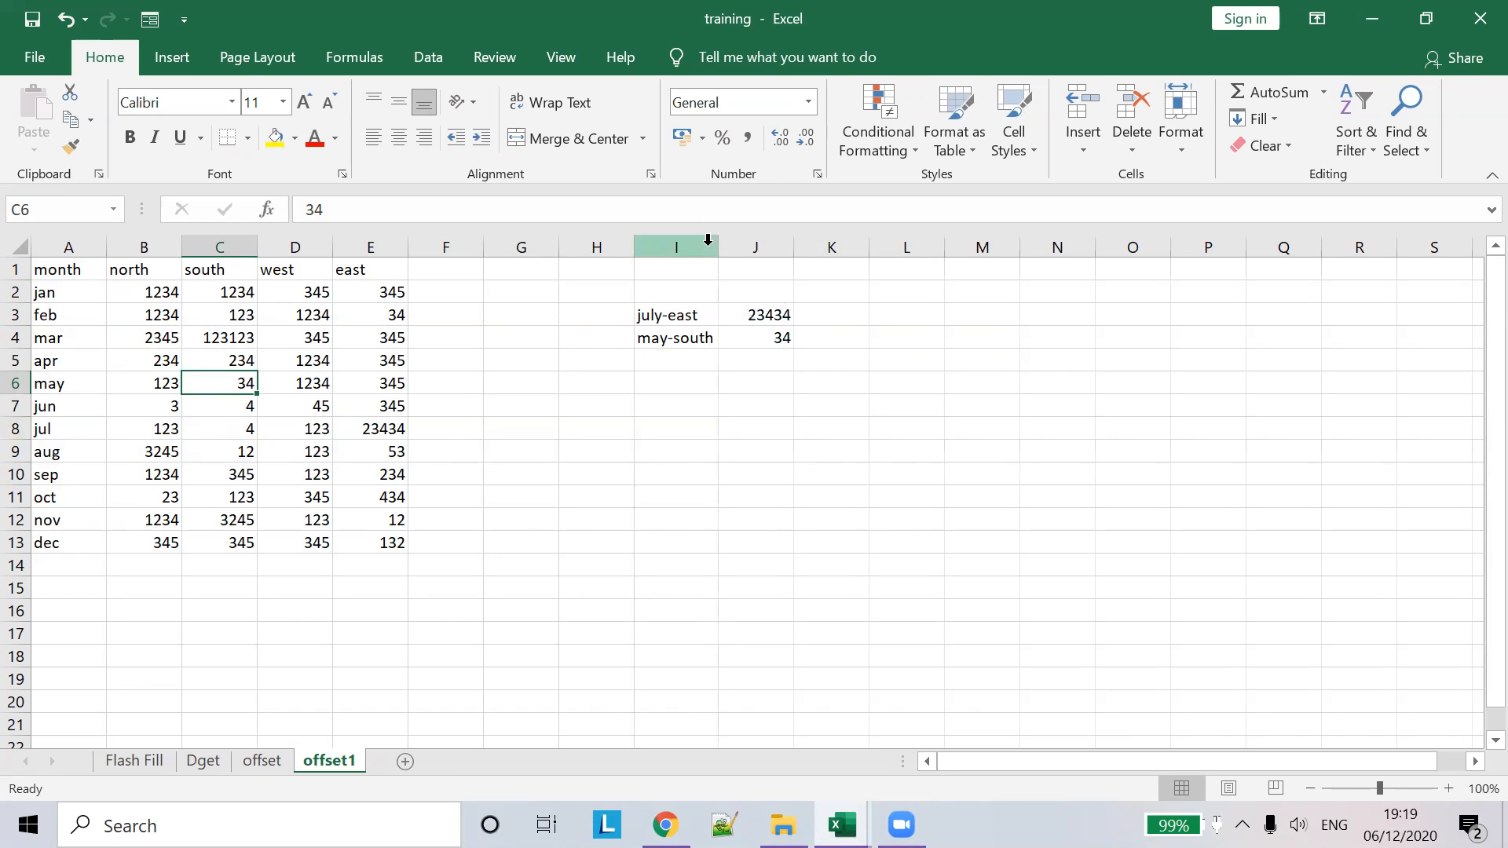
click(680, 412)
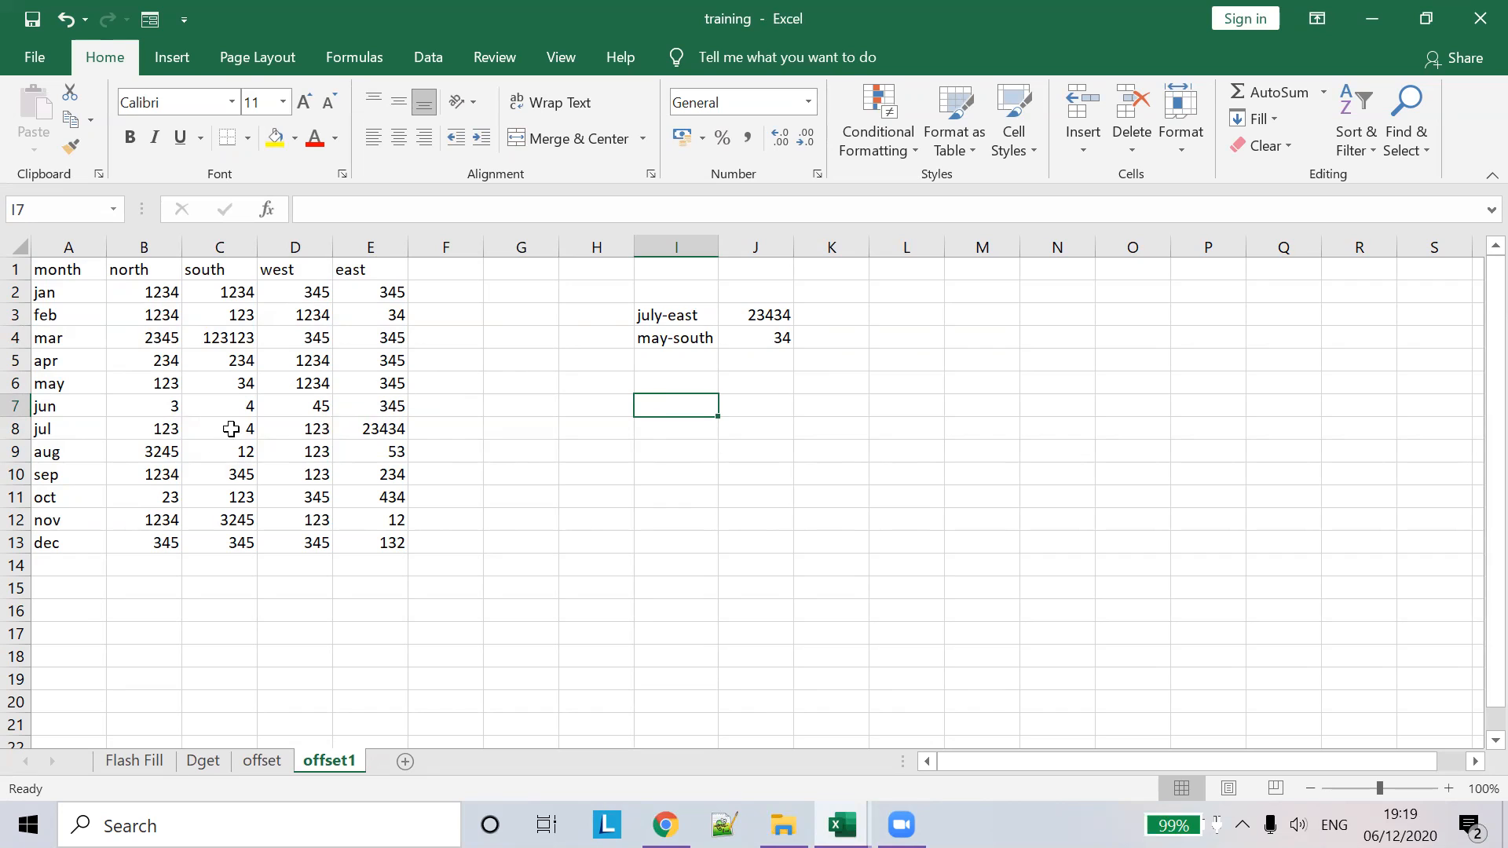
- Enter =SUM(B10:E10) in F10 to total September's four regional sales, giving 1936
drag(154, 474, 403, 471)
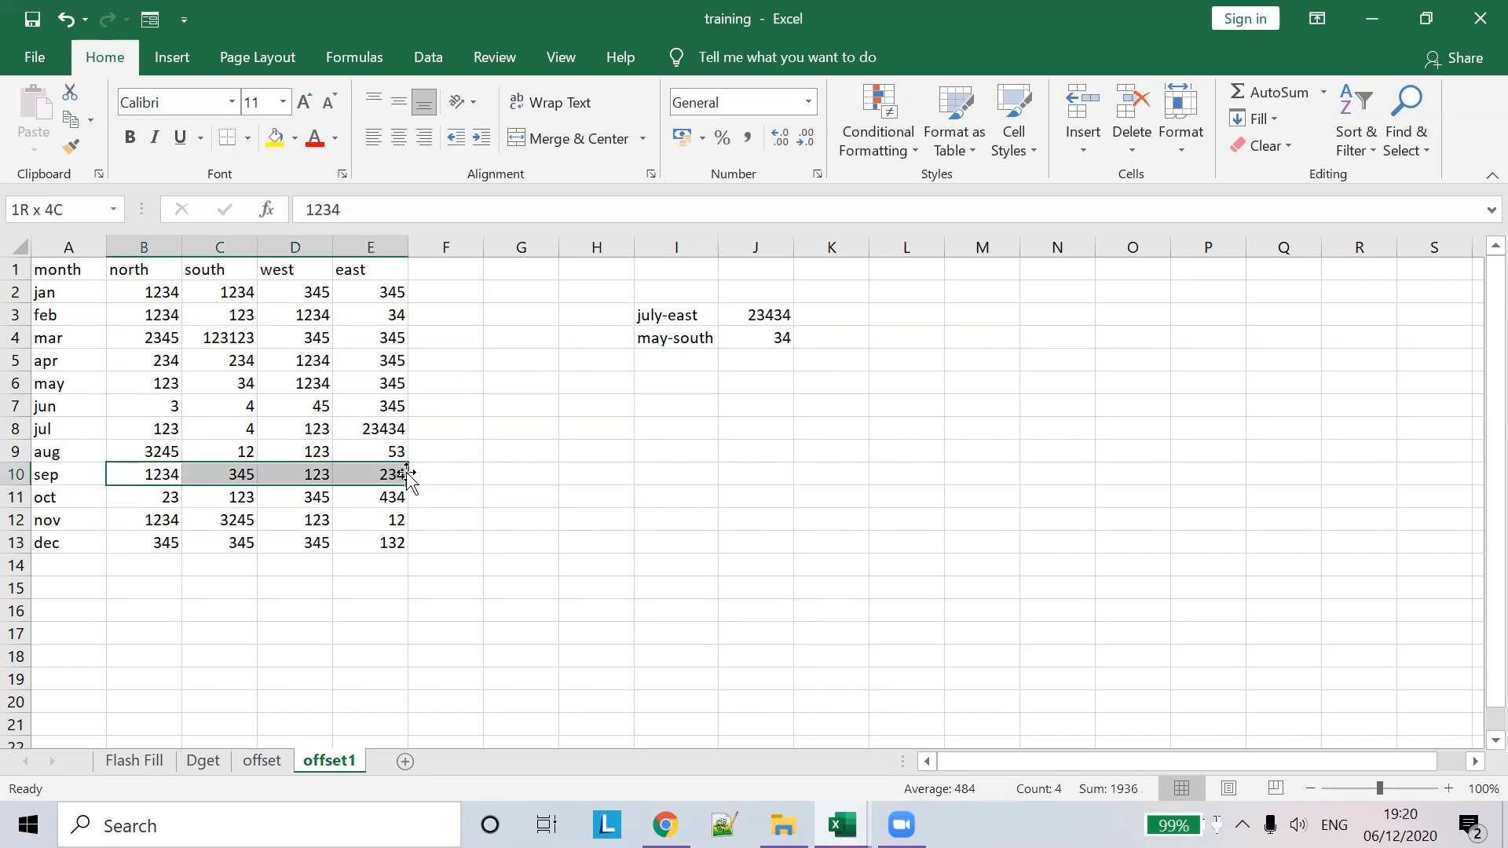
click(431, 475)
text(=)
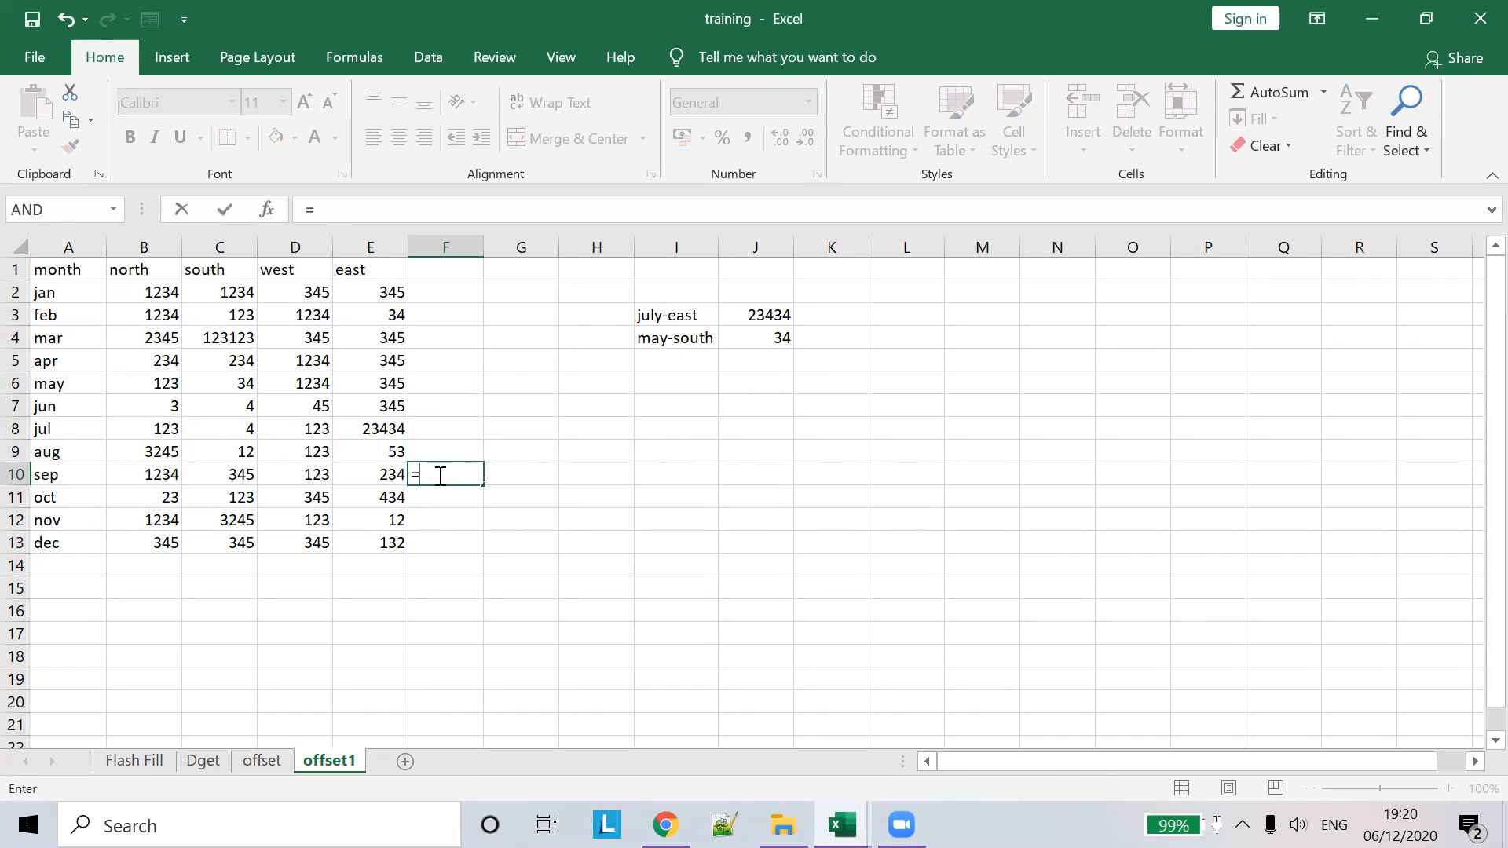
text(SUM()
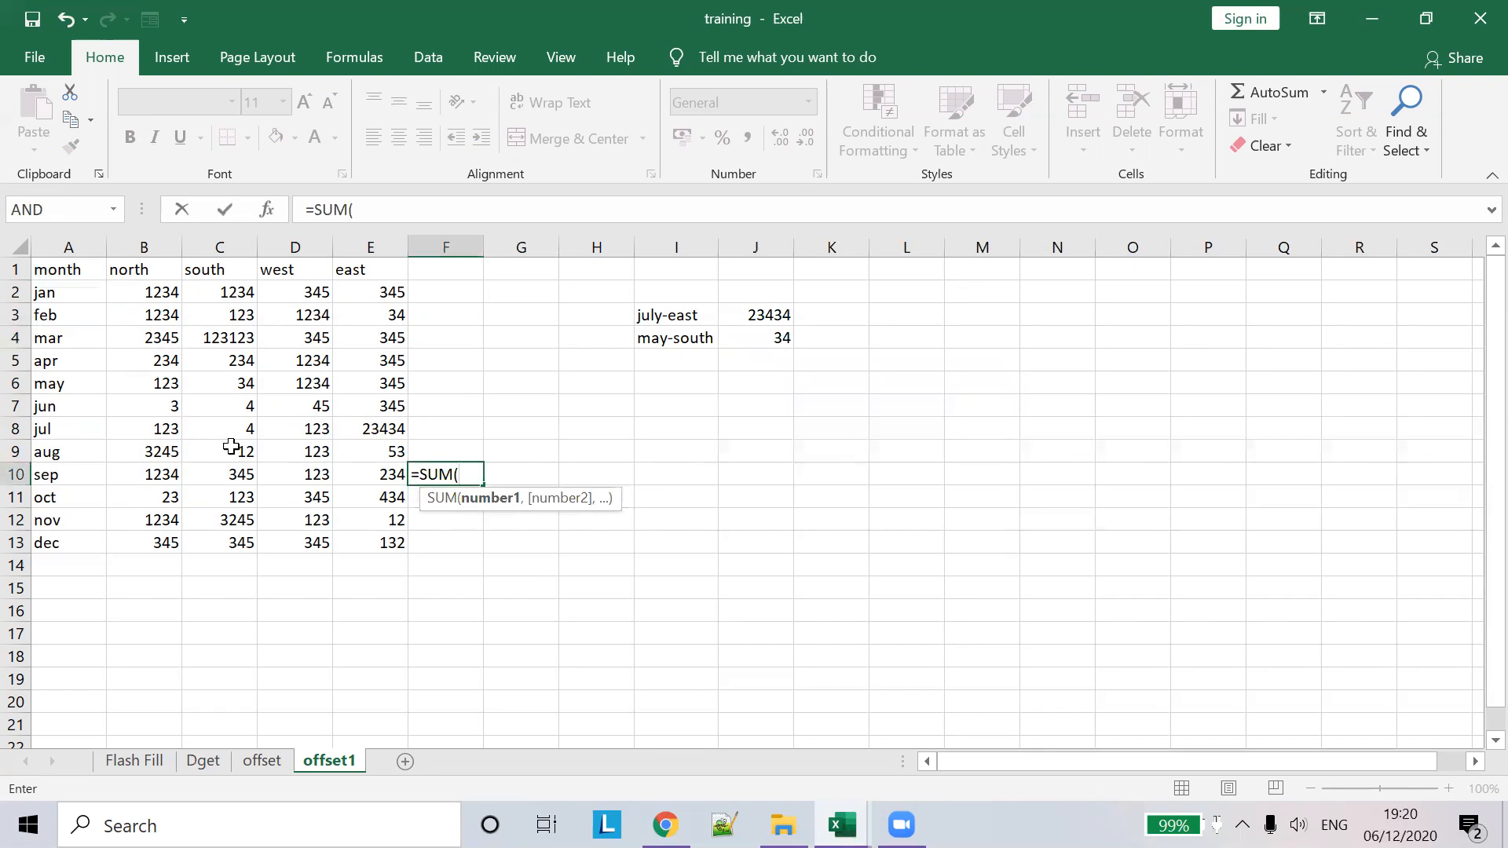
drag(161, 473, 372, 484)
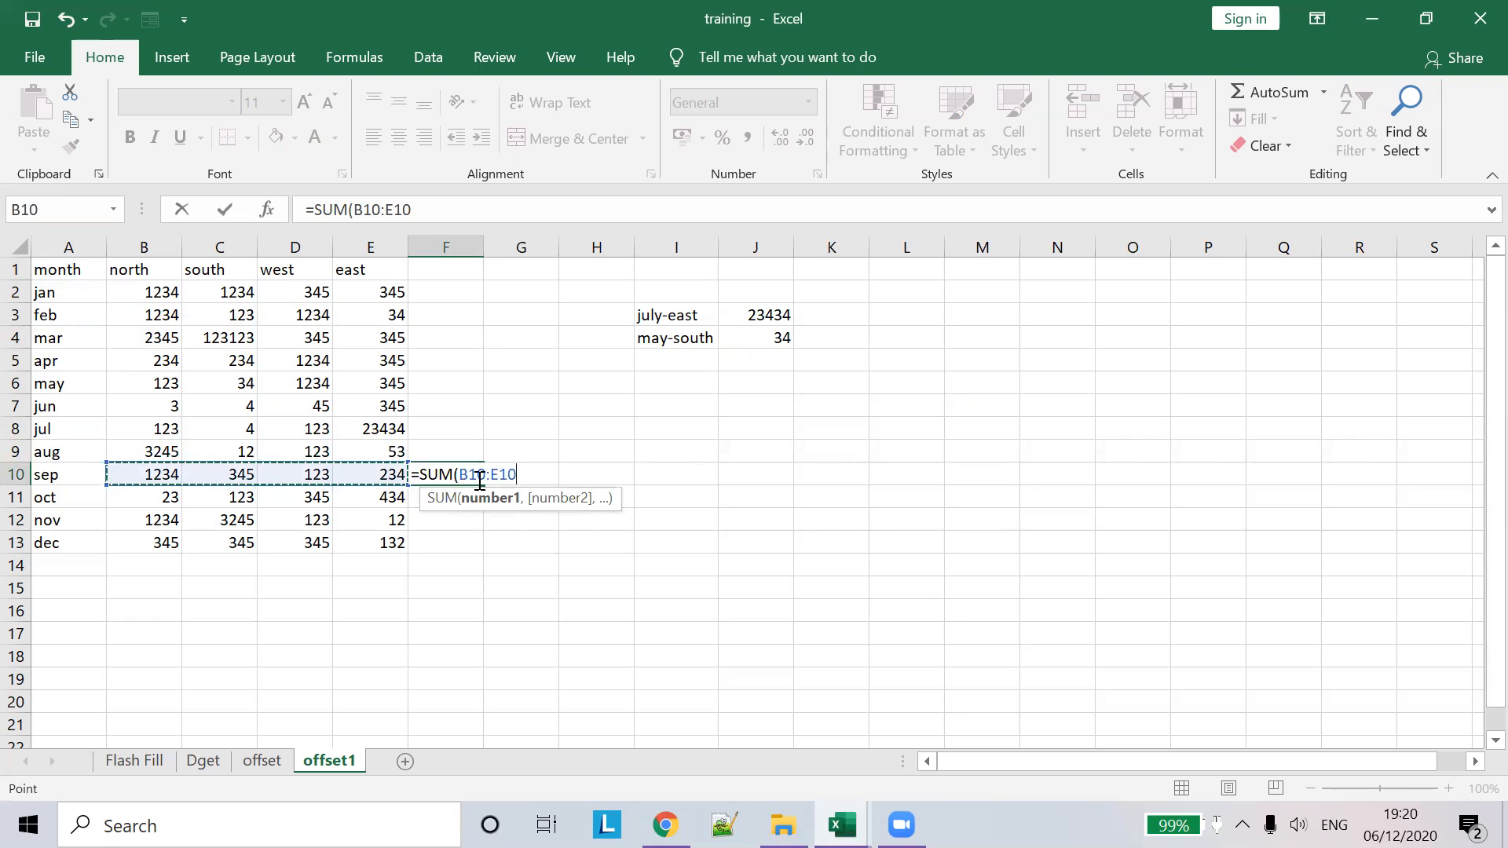
text())
click(575, 472)
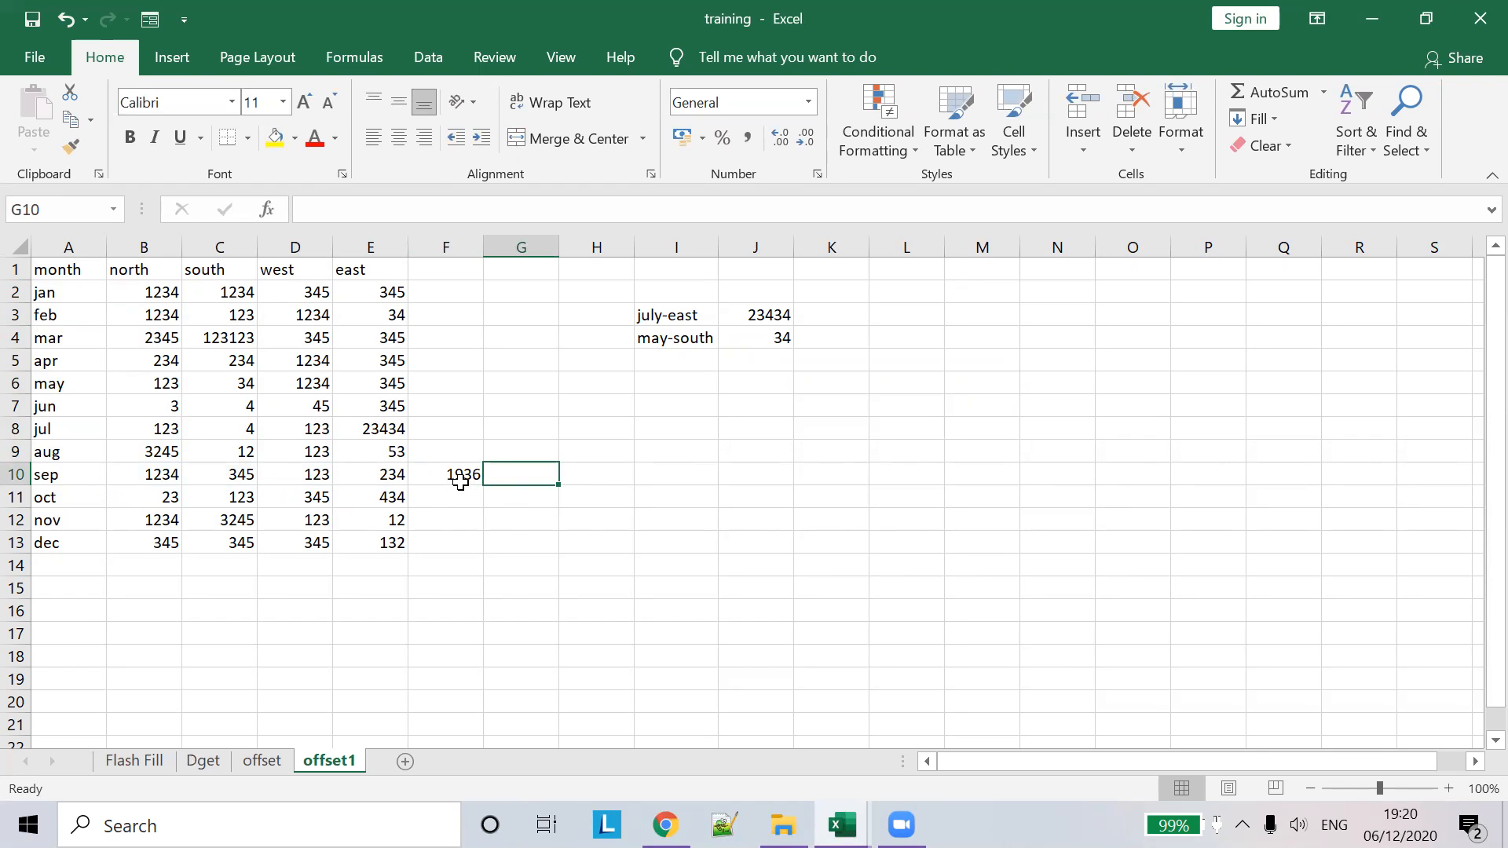
- Label I6 'sum of sales september', fixing the 'slaes' typo, and autofit column I
click(709, 384)
text(sum )
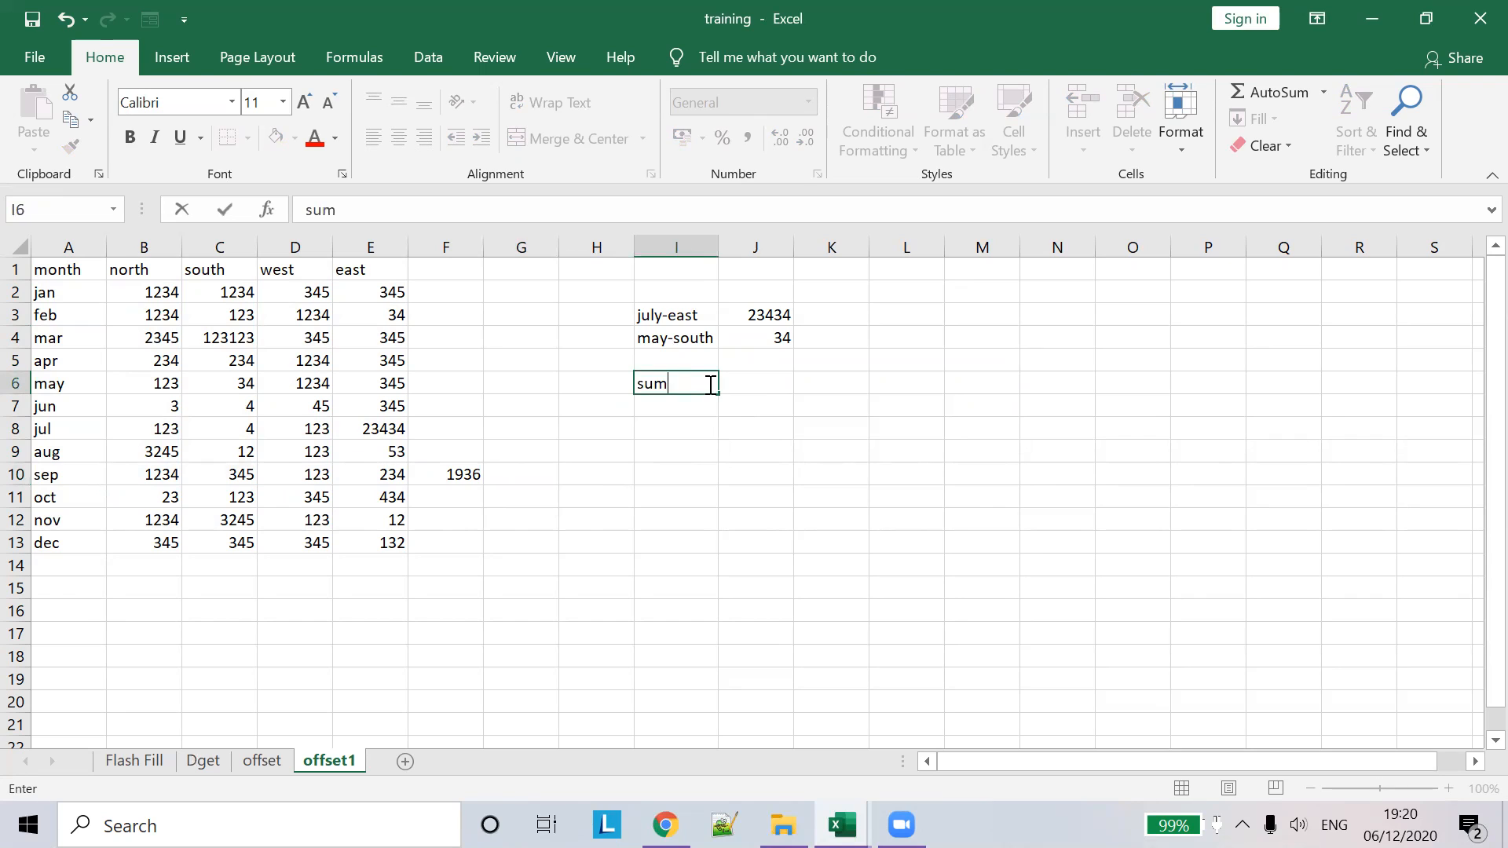
text(of slaes september)
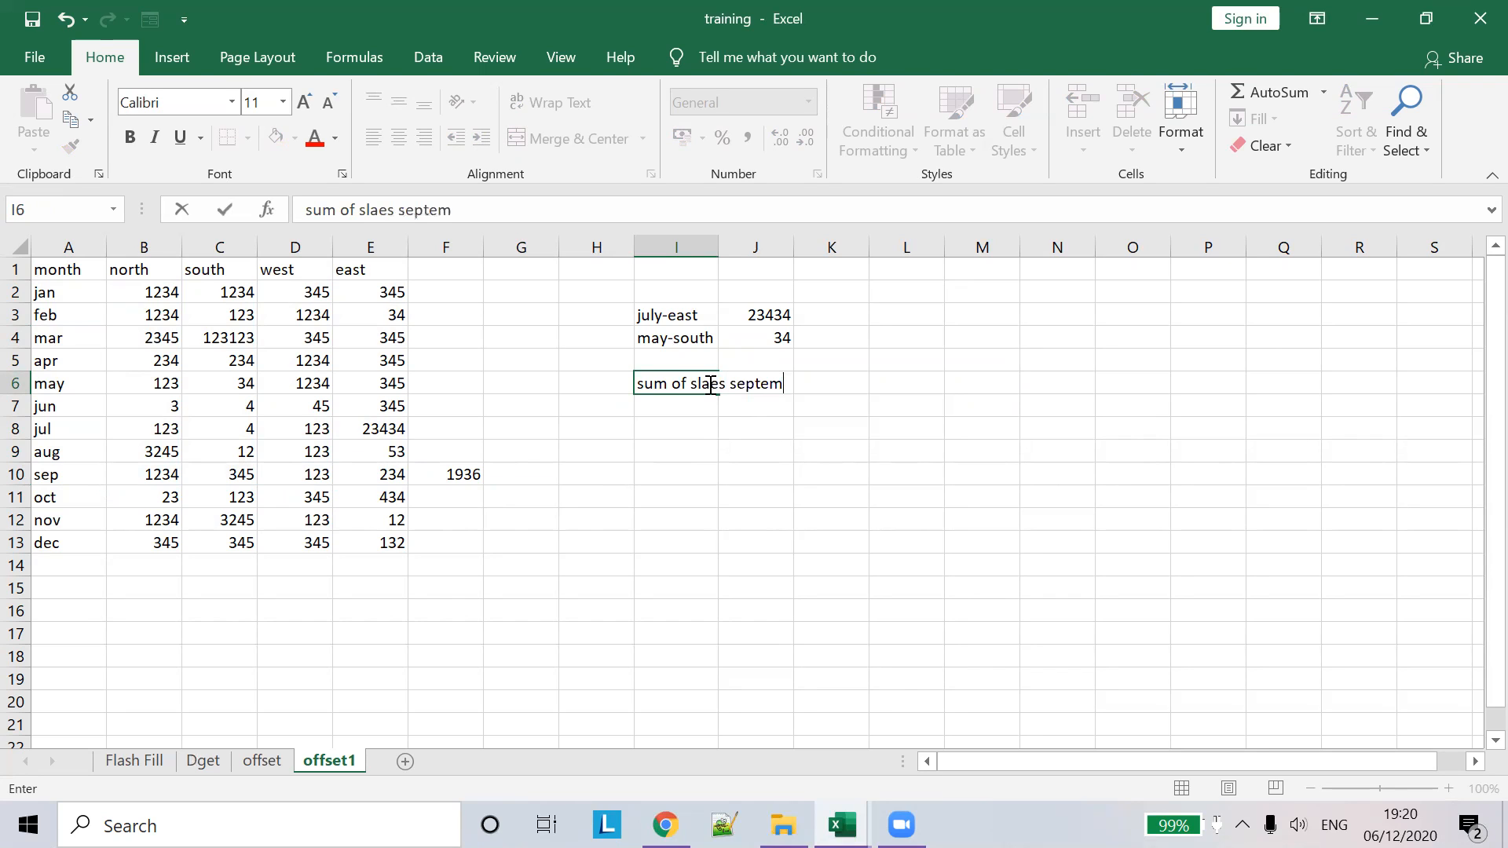
key(Tab)
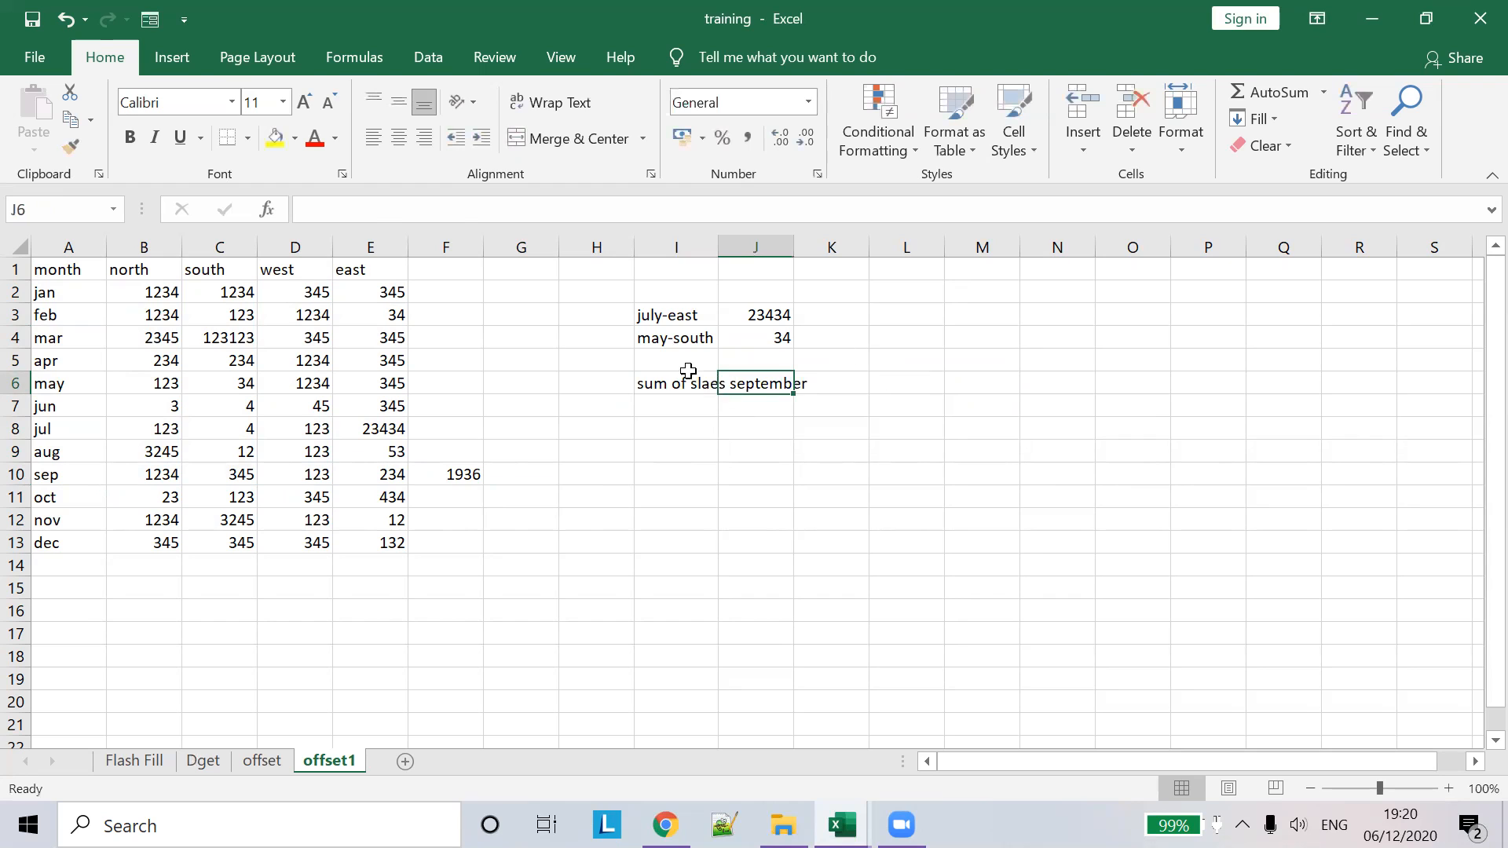
click(685, 379)
click(378, 208)
key(Delete)
text(l)
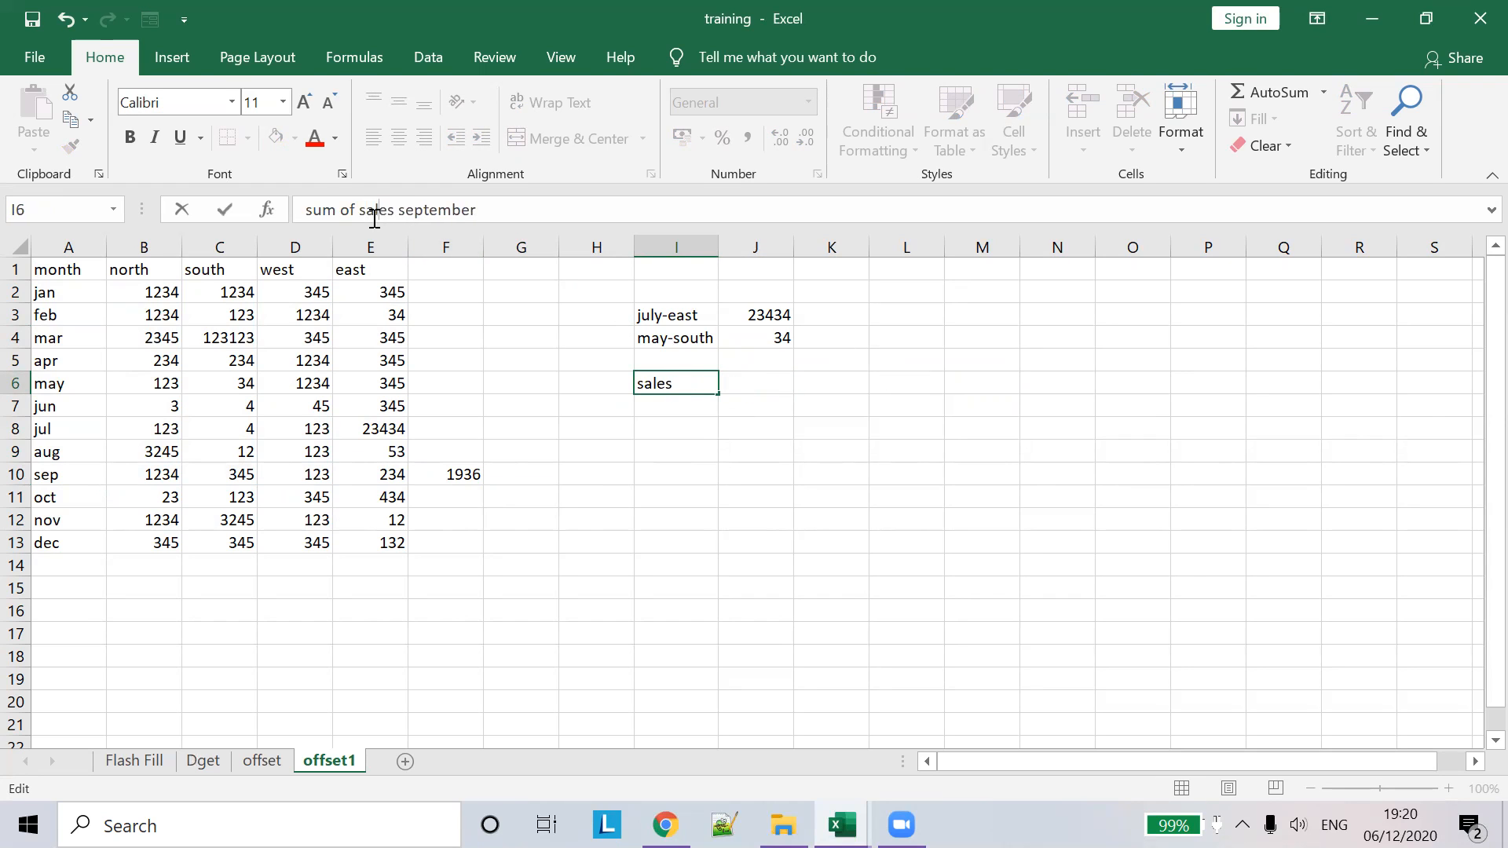
key(Tab)
double_click(718, 236)
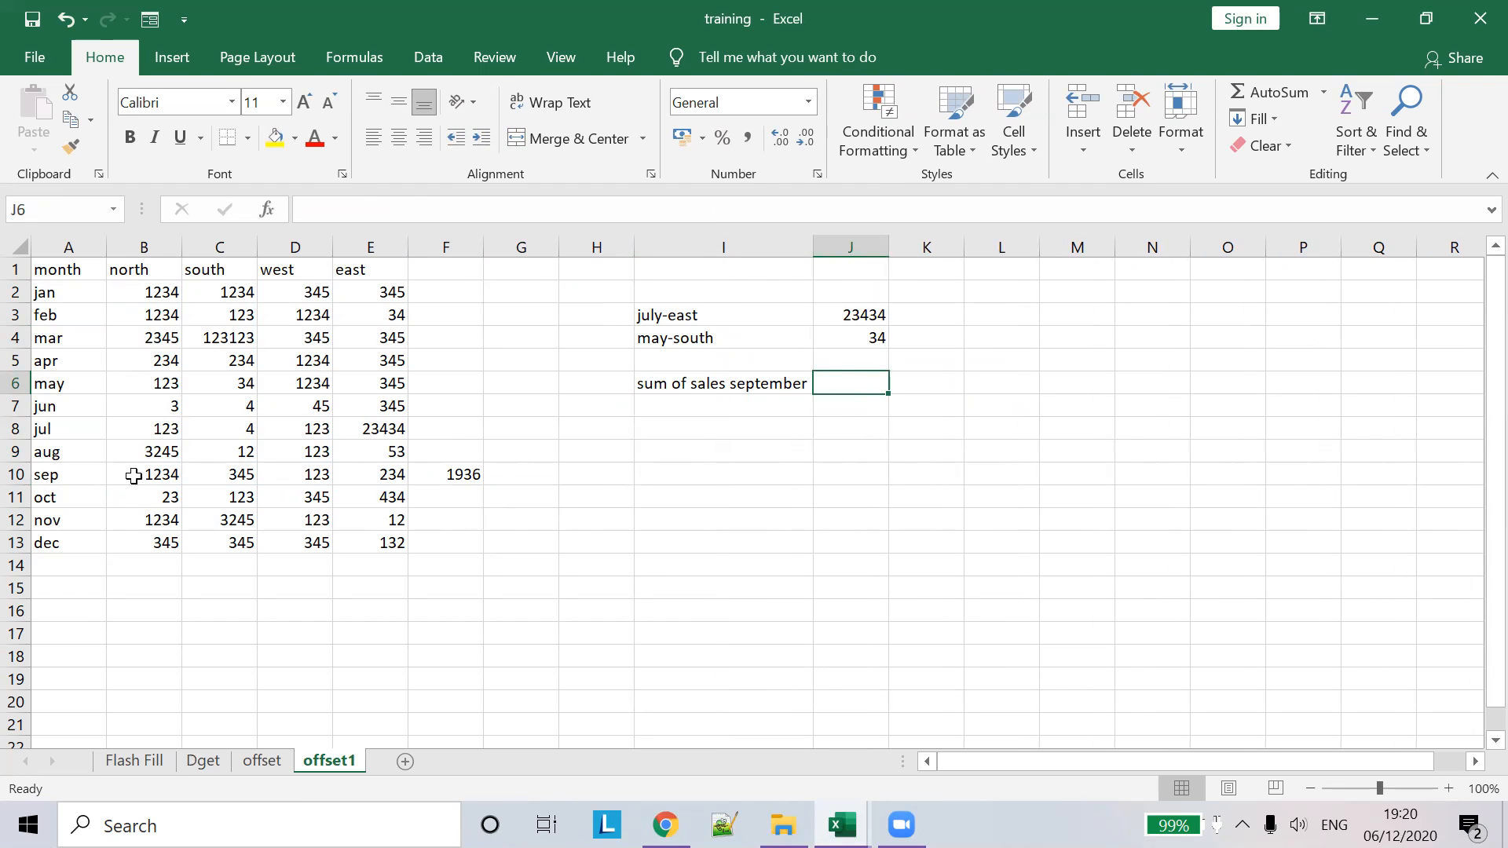
- Start a =SUM(OFFSET( formula in J6 for September's total
drag(134, 475, 397, 475)
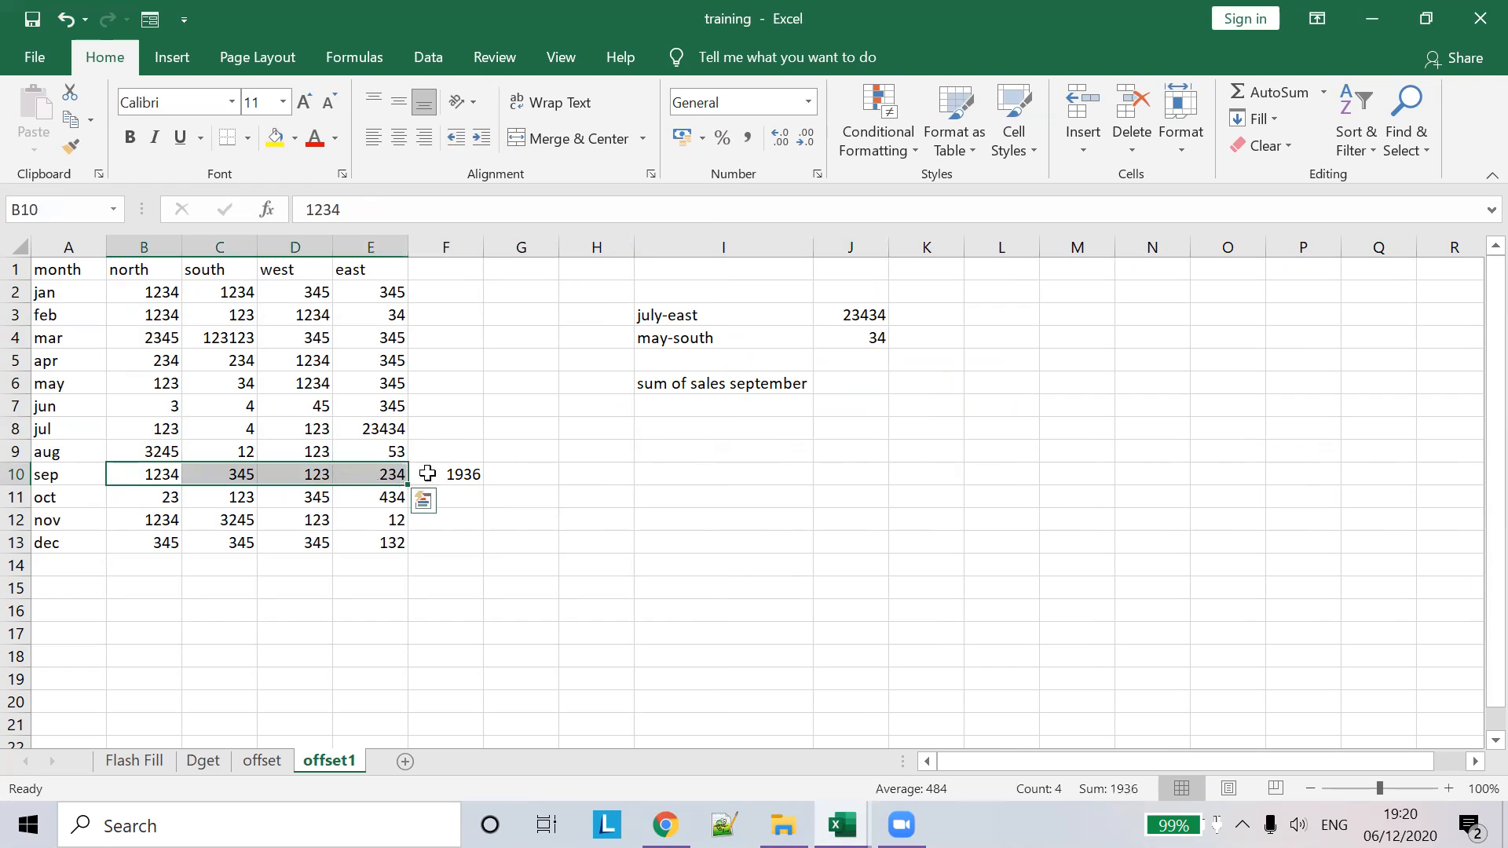
click(847, 400)
click(852, 381)
click(437, 209)
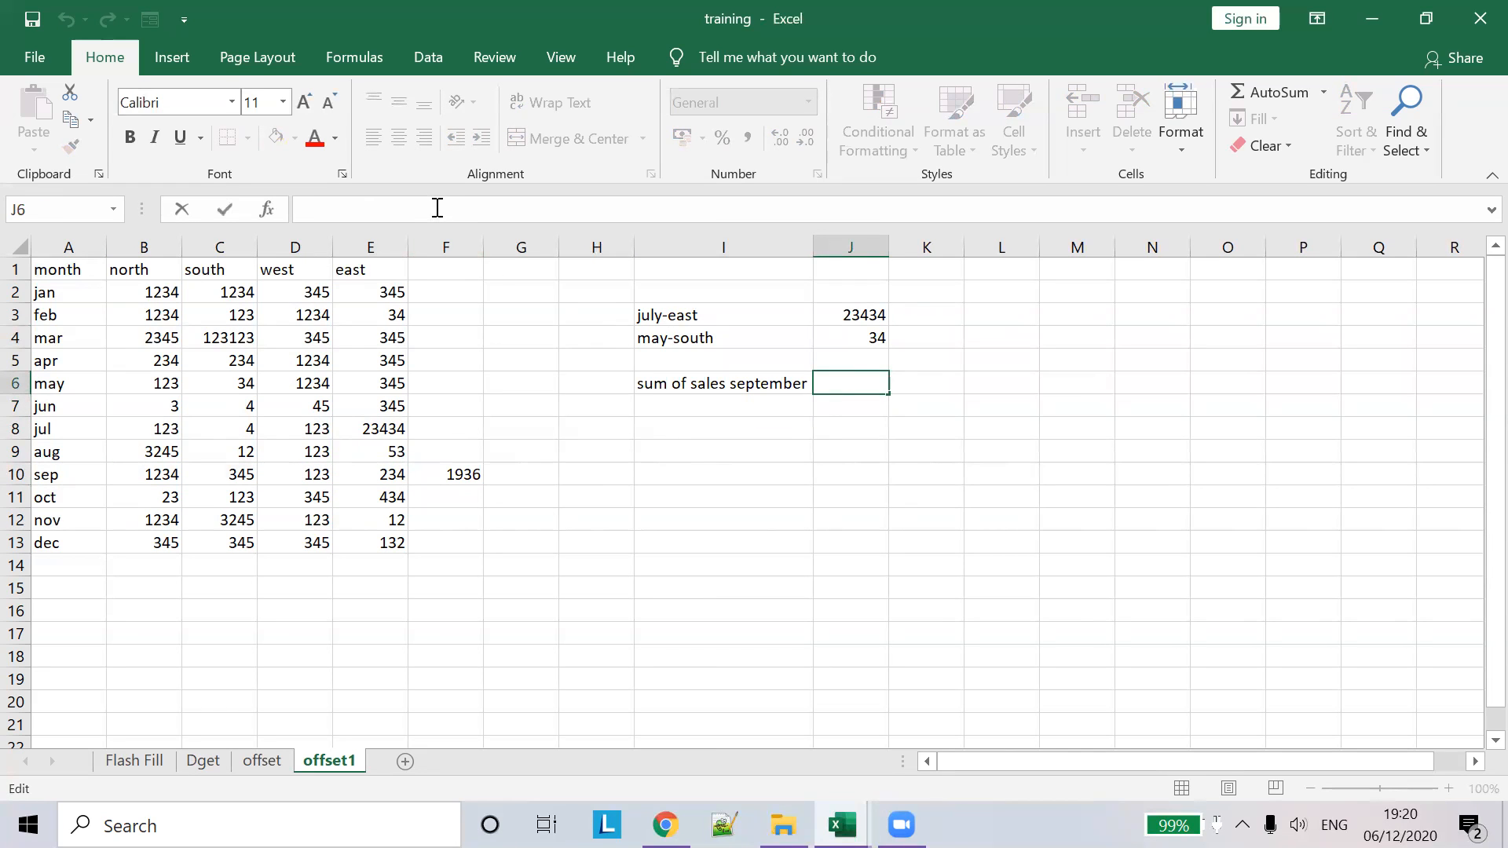
text(=SUM)
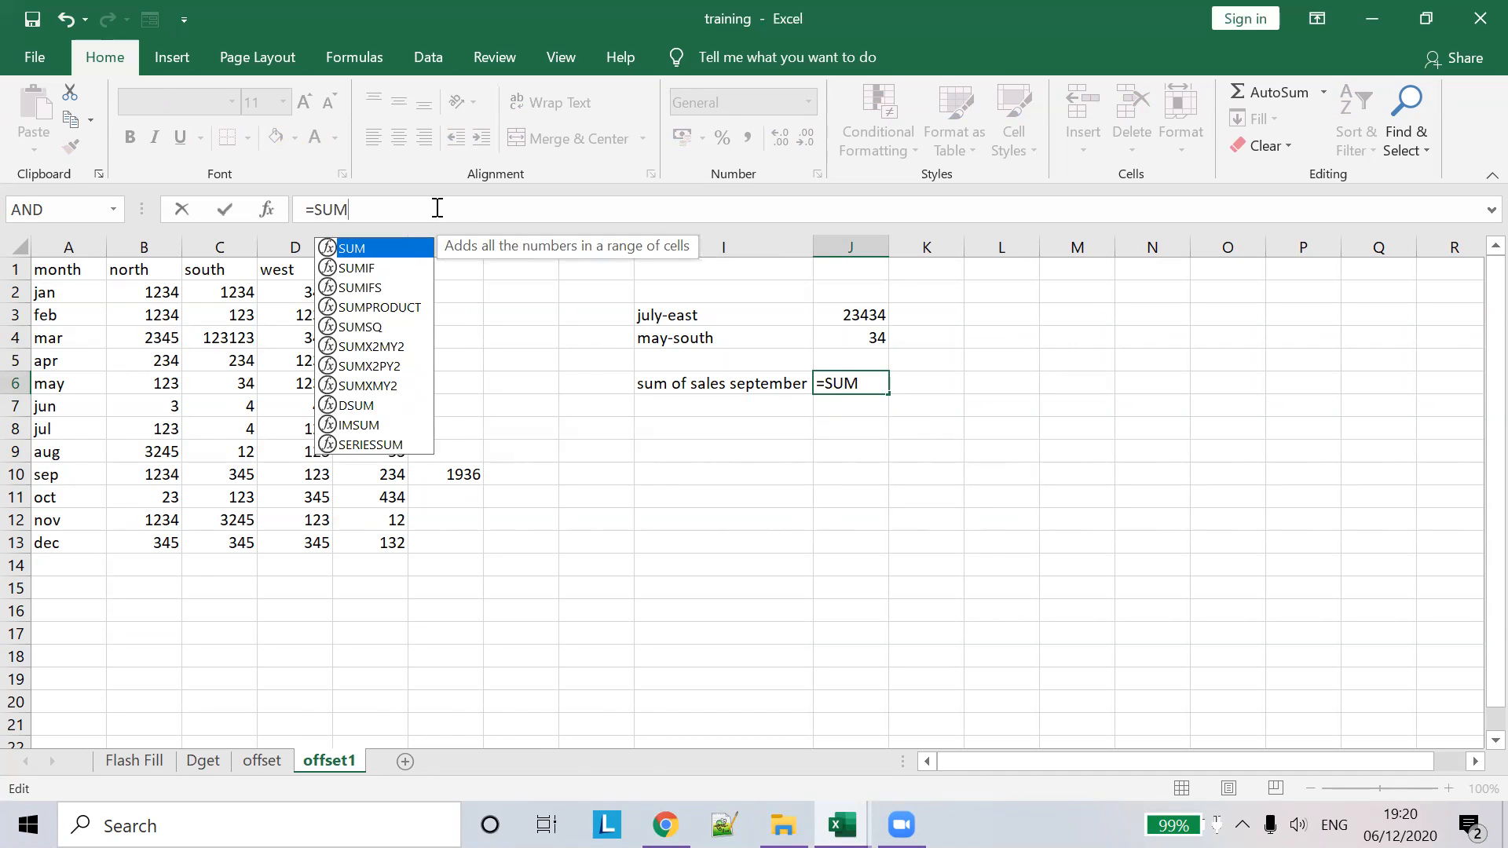
text(())
key(Left)
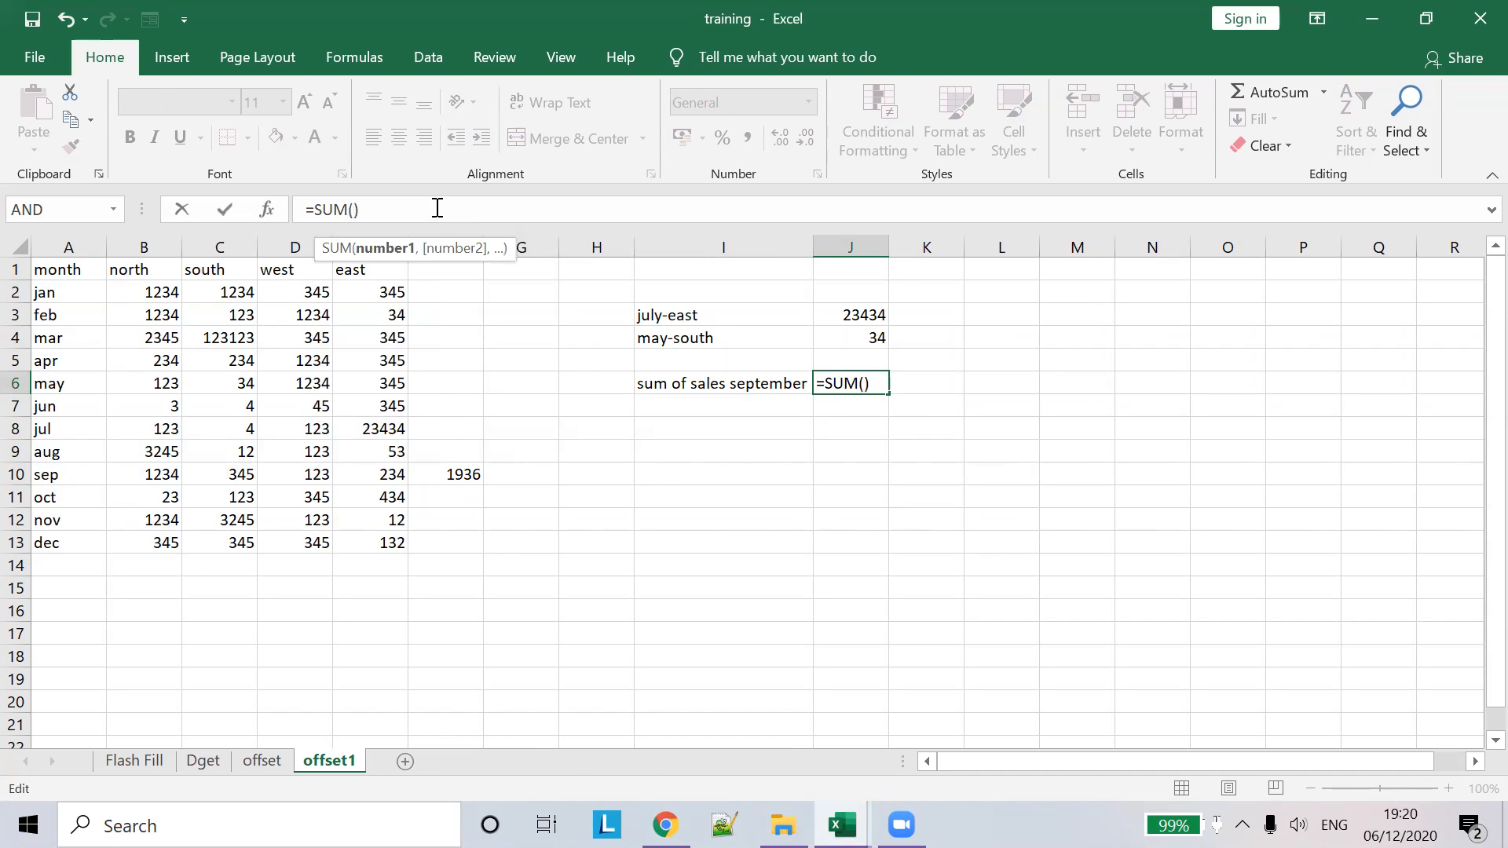
text(OFF)
key(Tab)
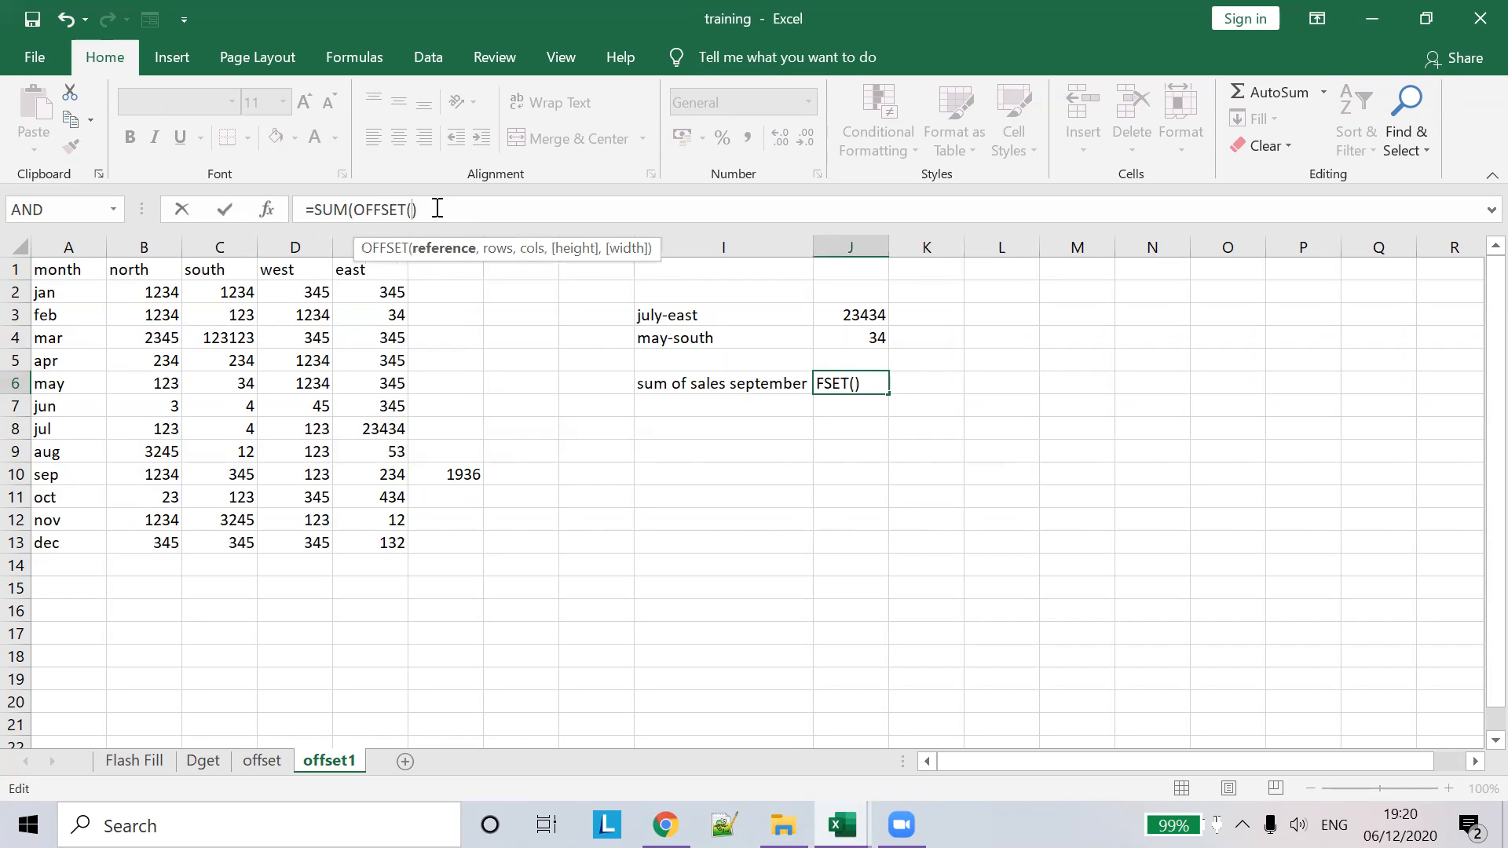
- Complete the OFFSET arguments as A1,9,1,1,4 and accept Excel's correction, returning 1936
click(75, 270)
text(,)
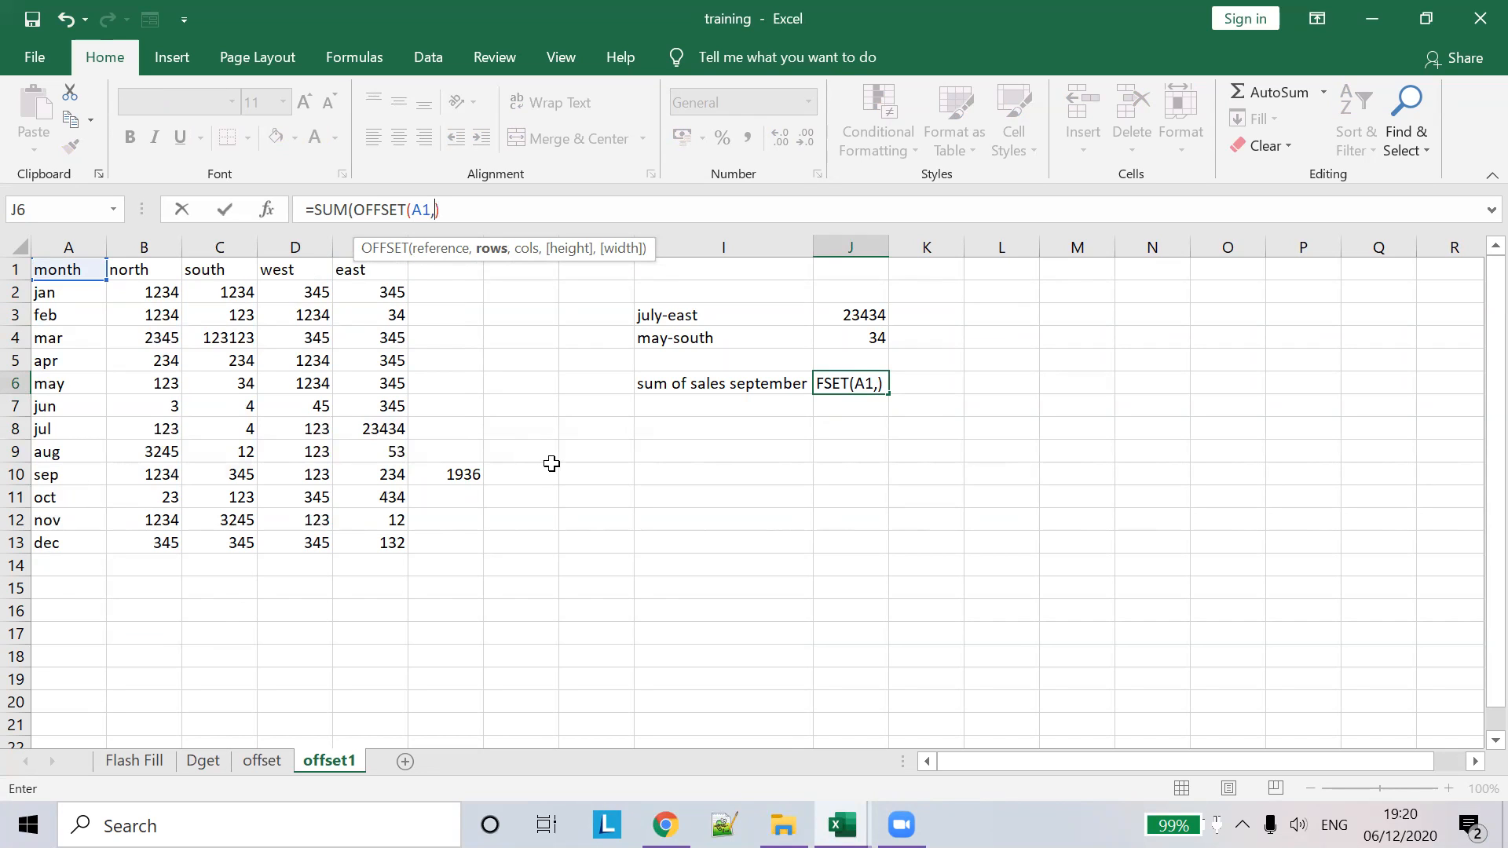
text(9,)
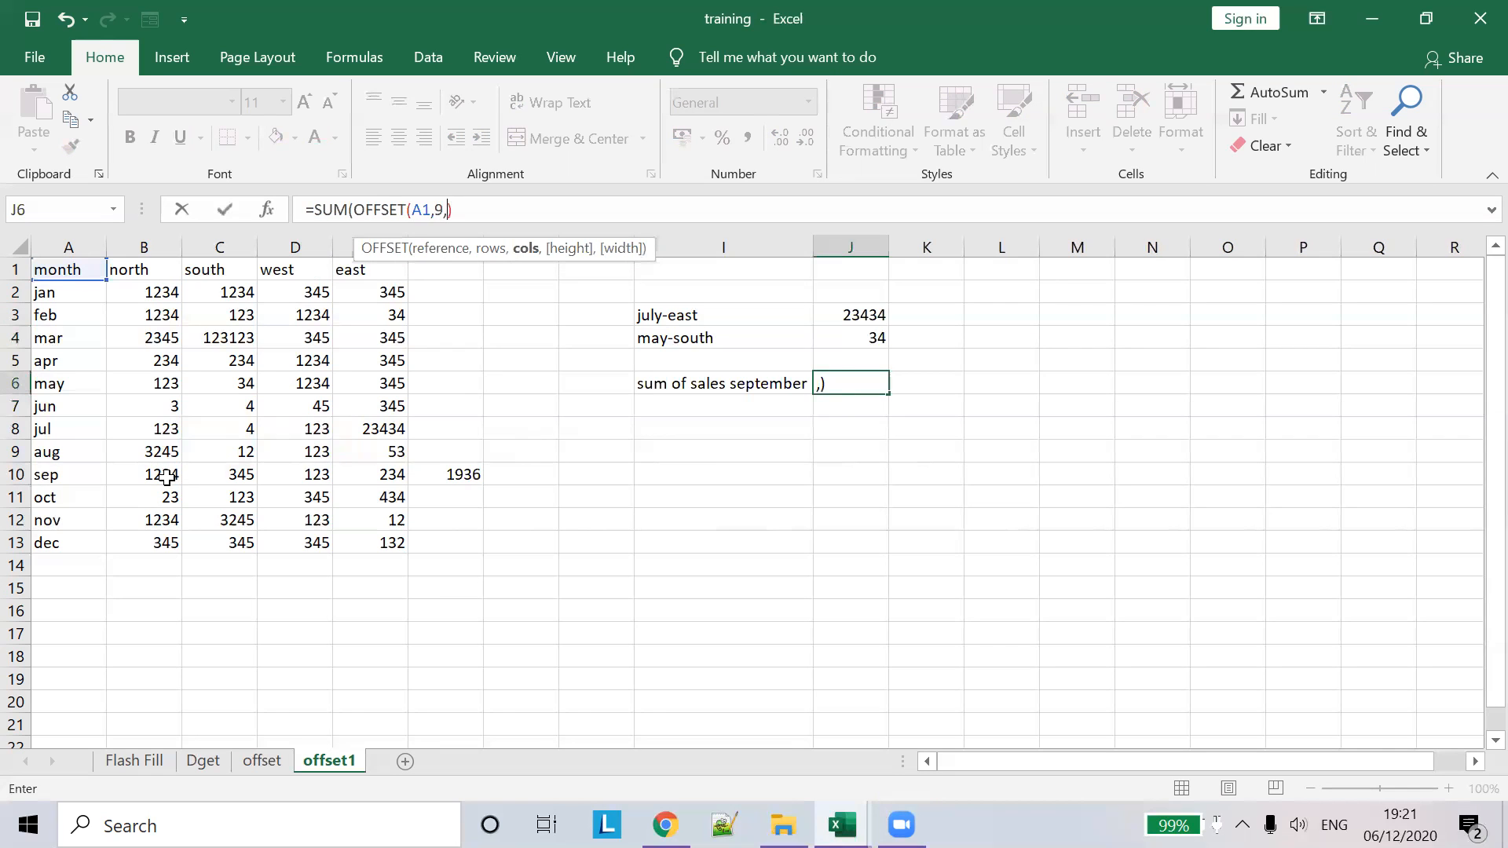
text(1,)
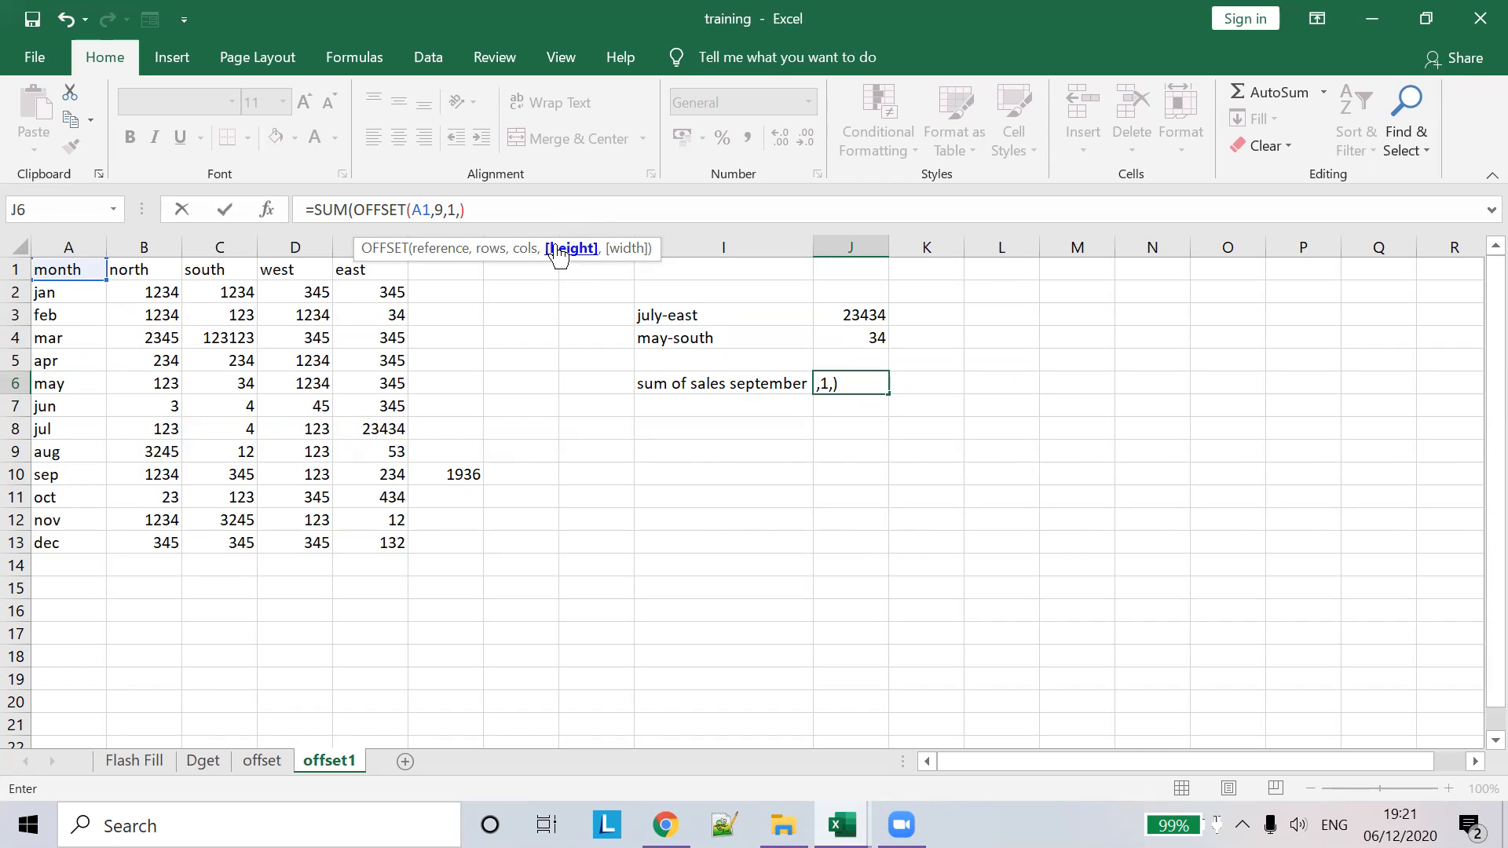
click(144, 473)
drag(245, 477, 355, 474)
key(BackSpace)
key(BackSpace)
key(BackSpace)
key(BackSpace)
key(BackSpace)
key(BackSpace)
key(BackSpace)
text(a)
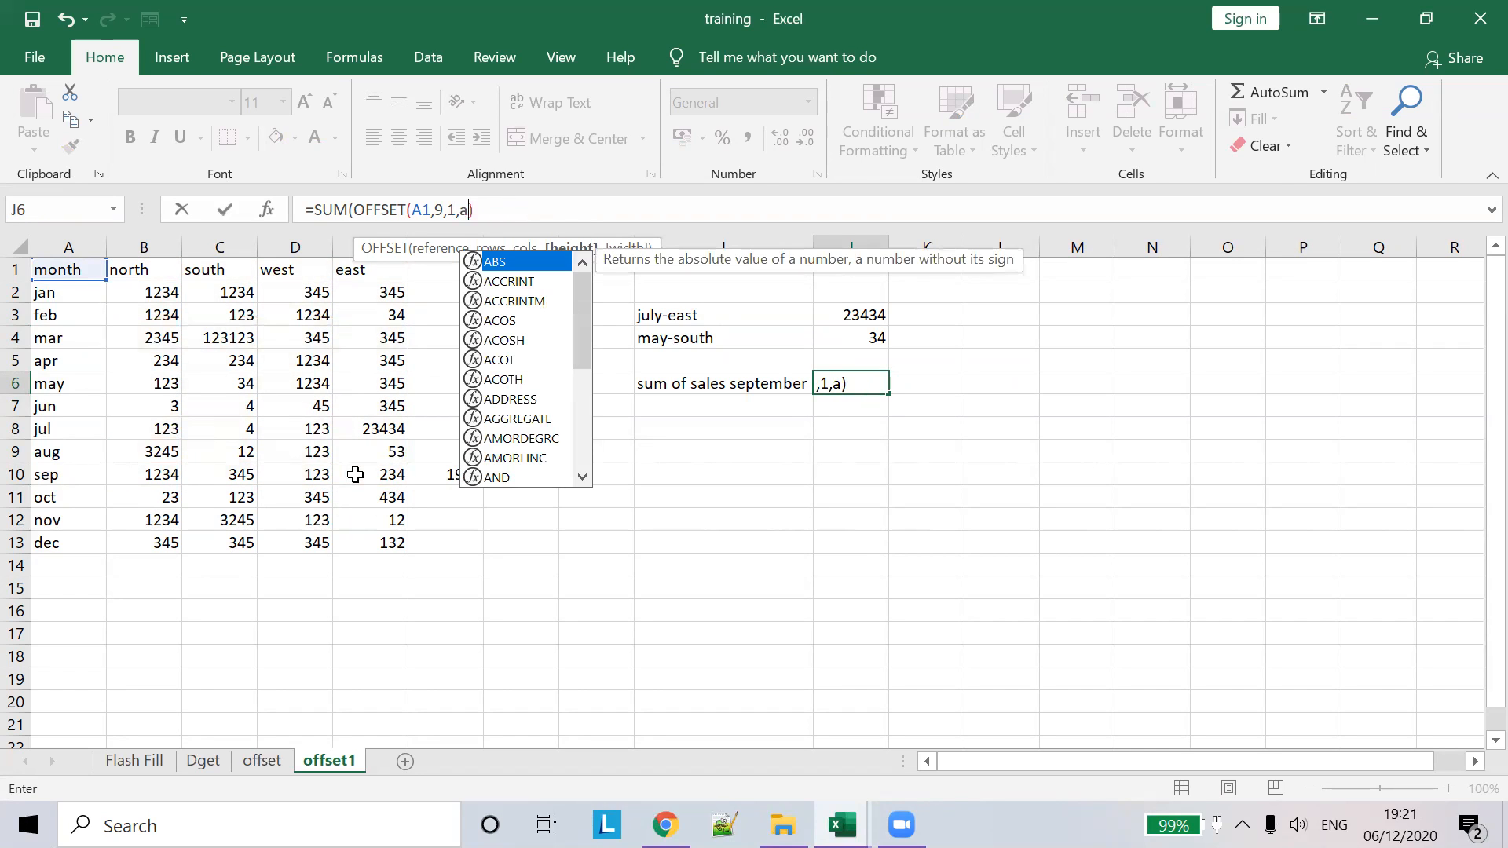
key(BackSpace)
text(1,)
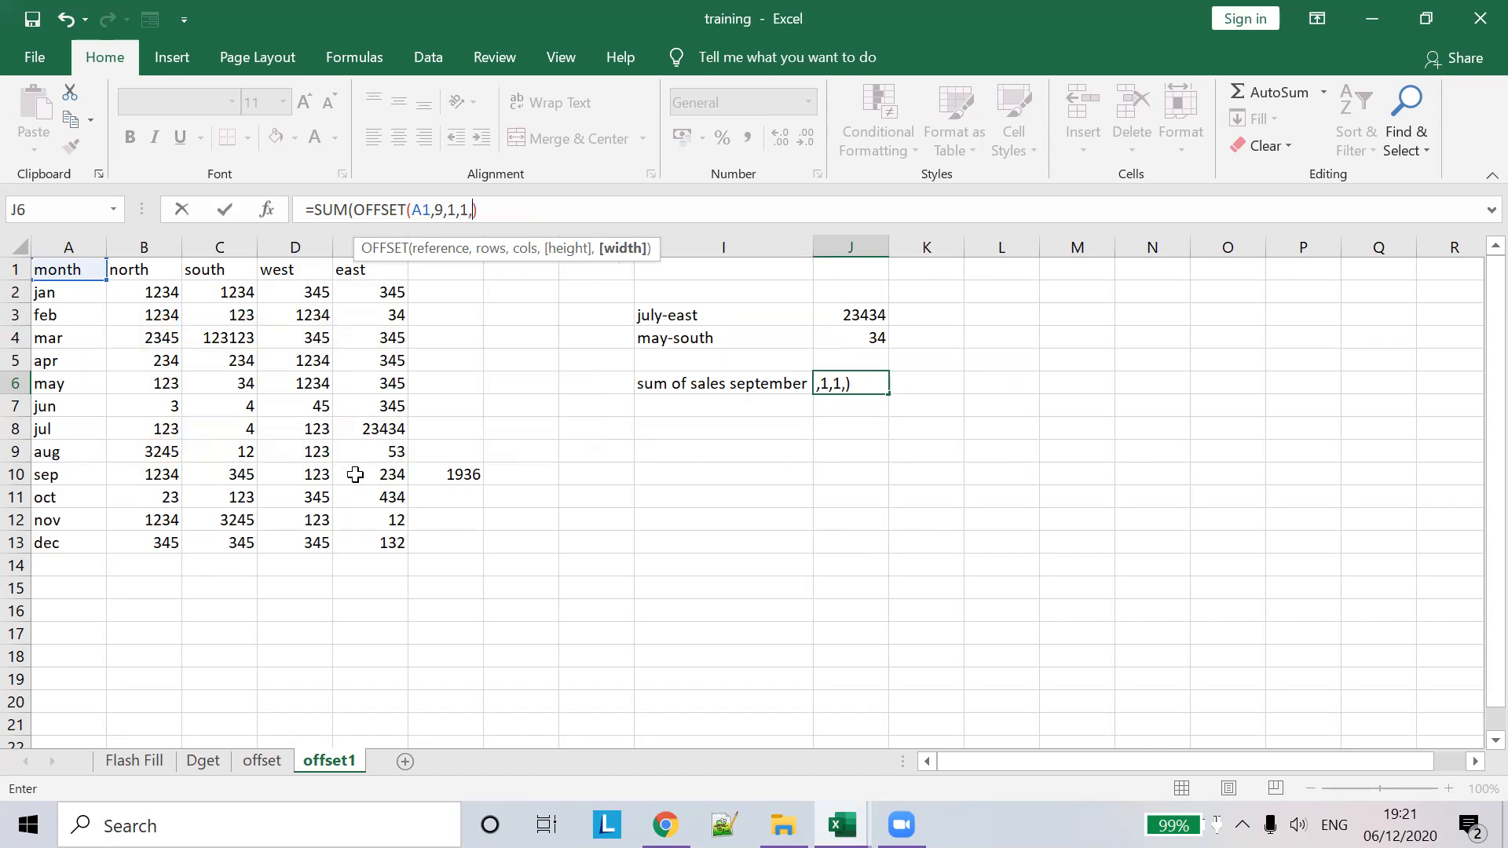
text(4)
key(Return)
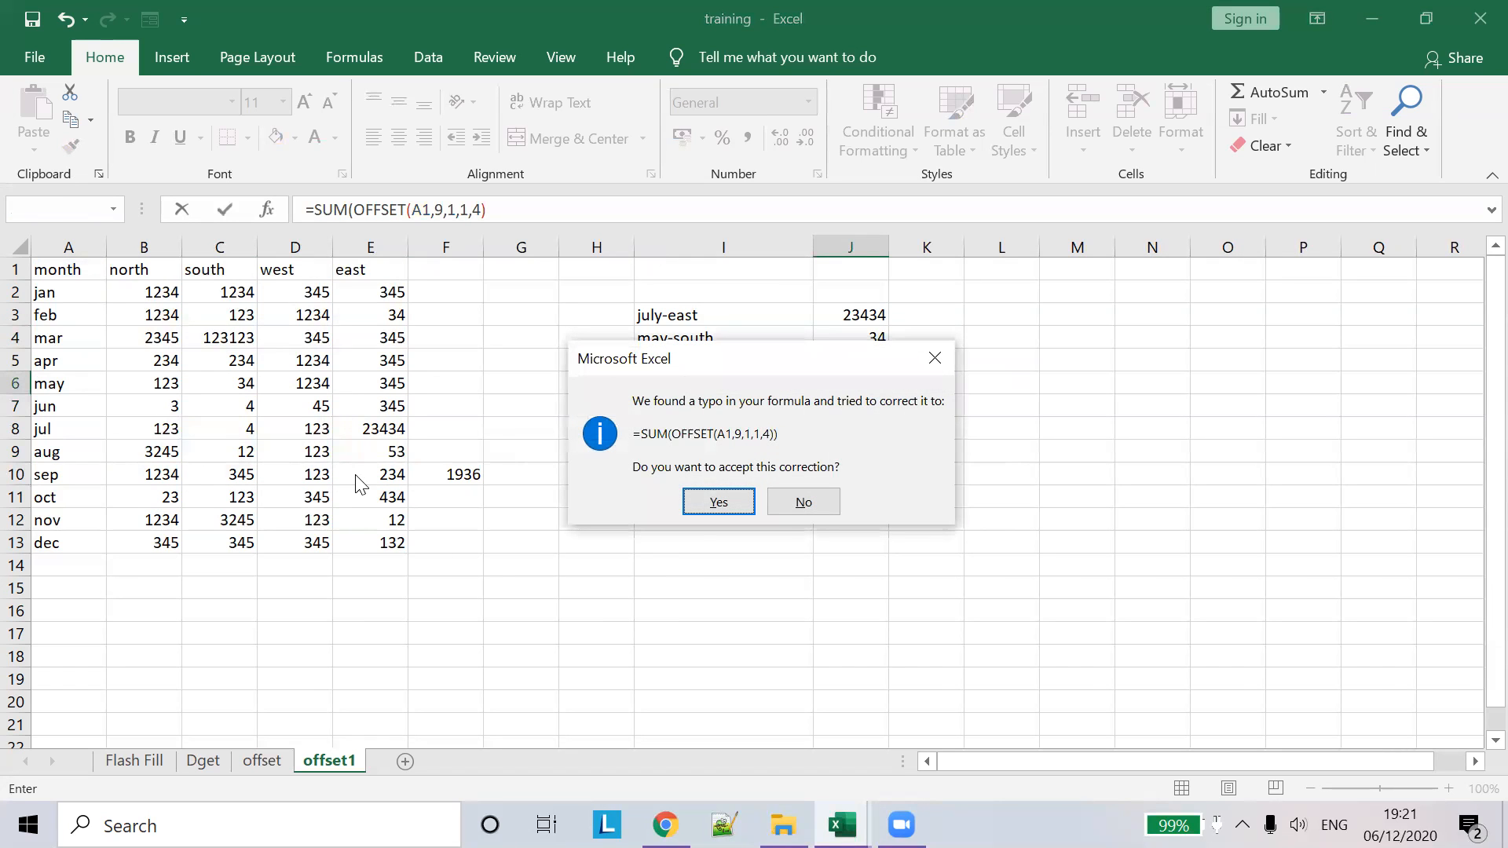
click(720, 501)
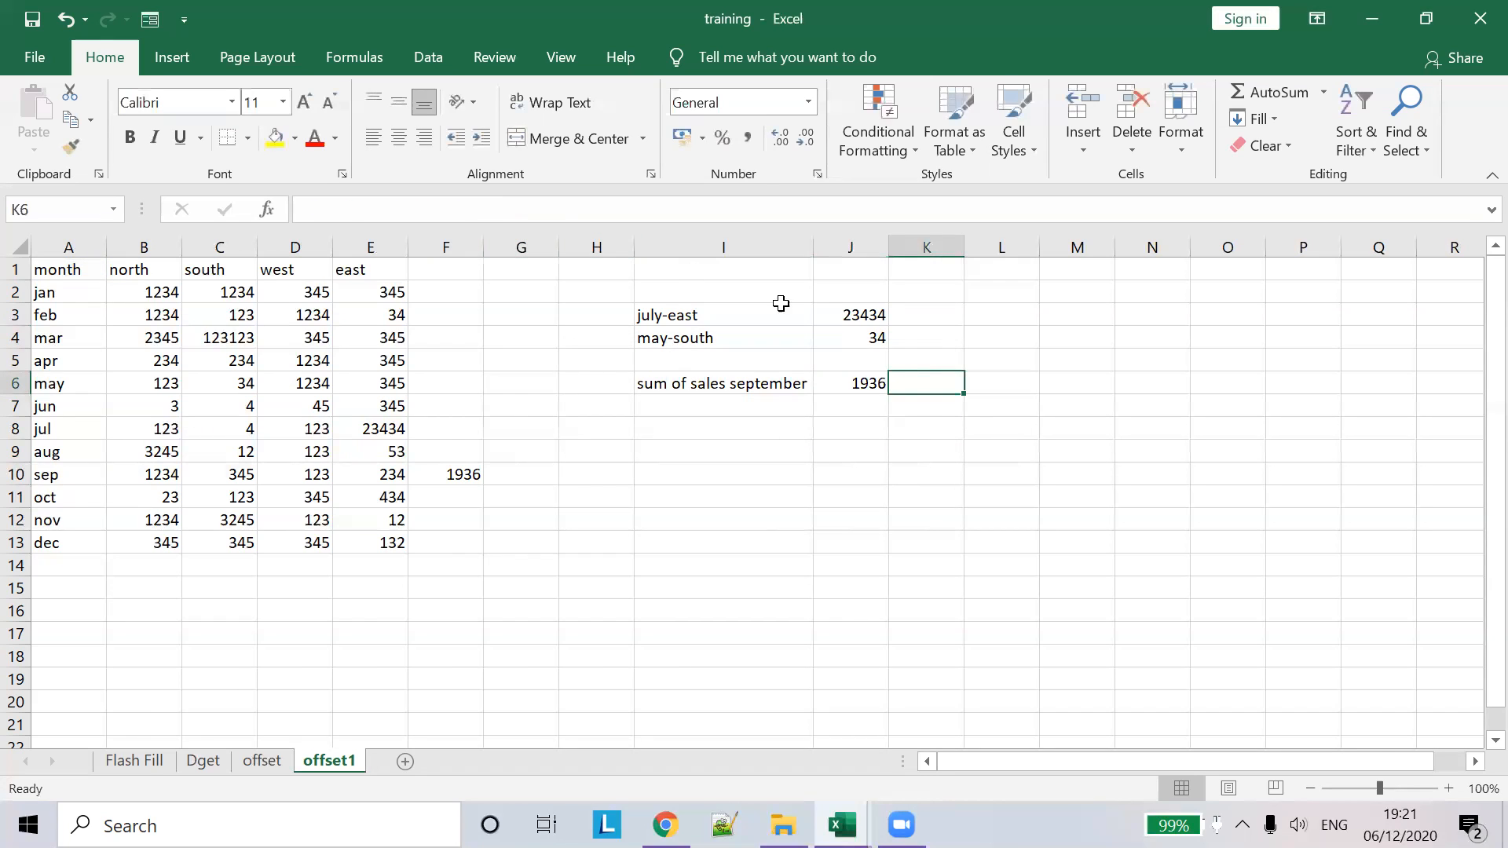
click(867, 383)
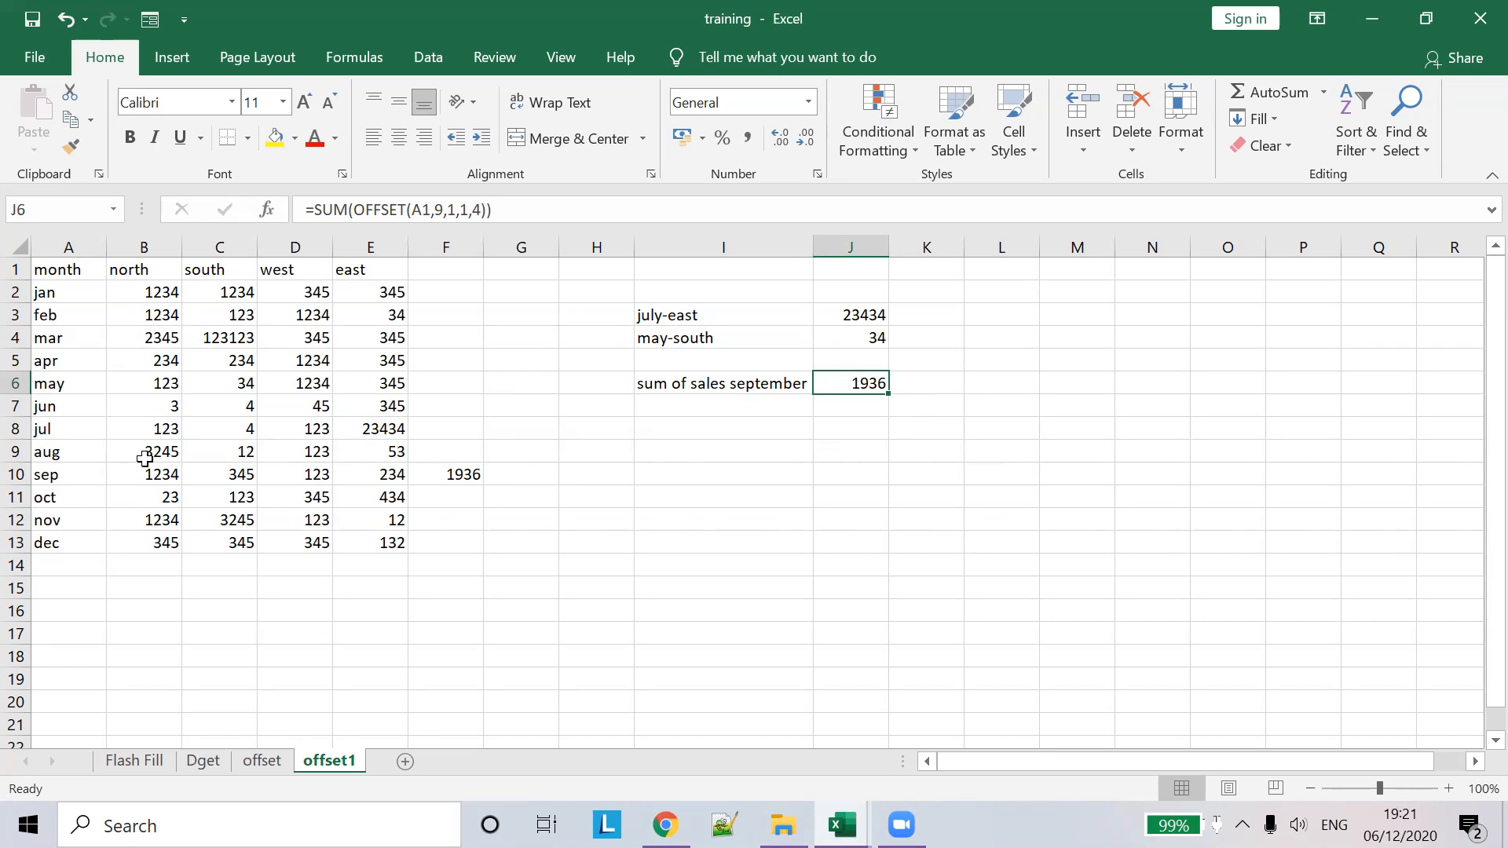
click(166, 477)
drag(166, 477, 404, 469)
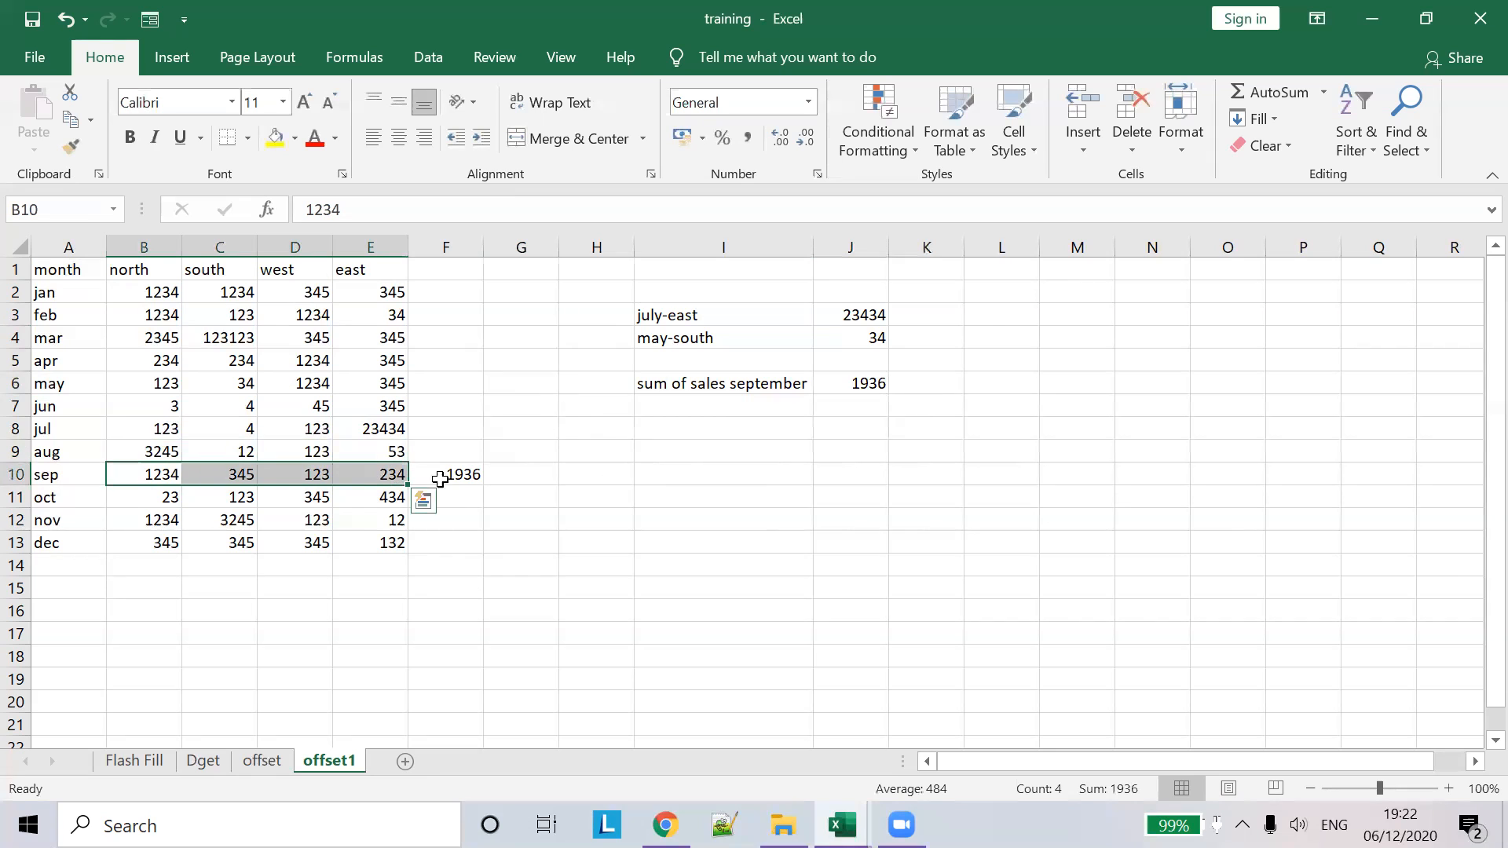
- Try A10 as J6's OFFSET rows argument, then revert to keep =SUM(OFFSET(A1,9,1,1,4))
click(849, 386)
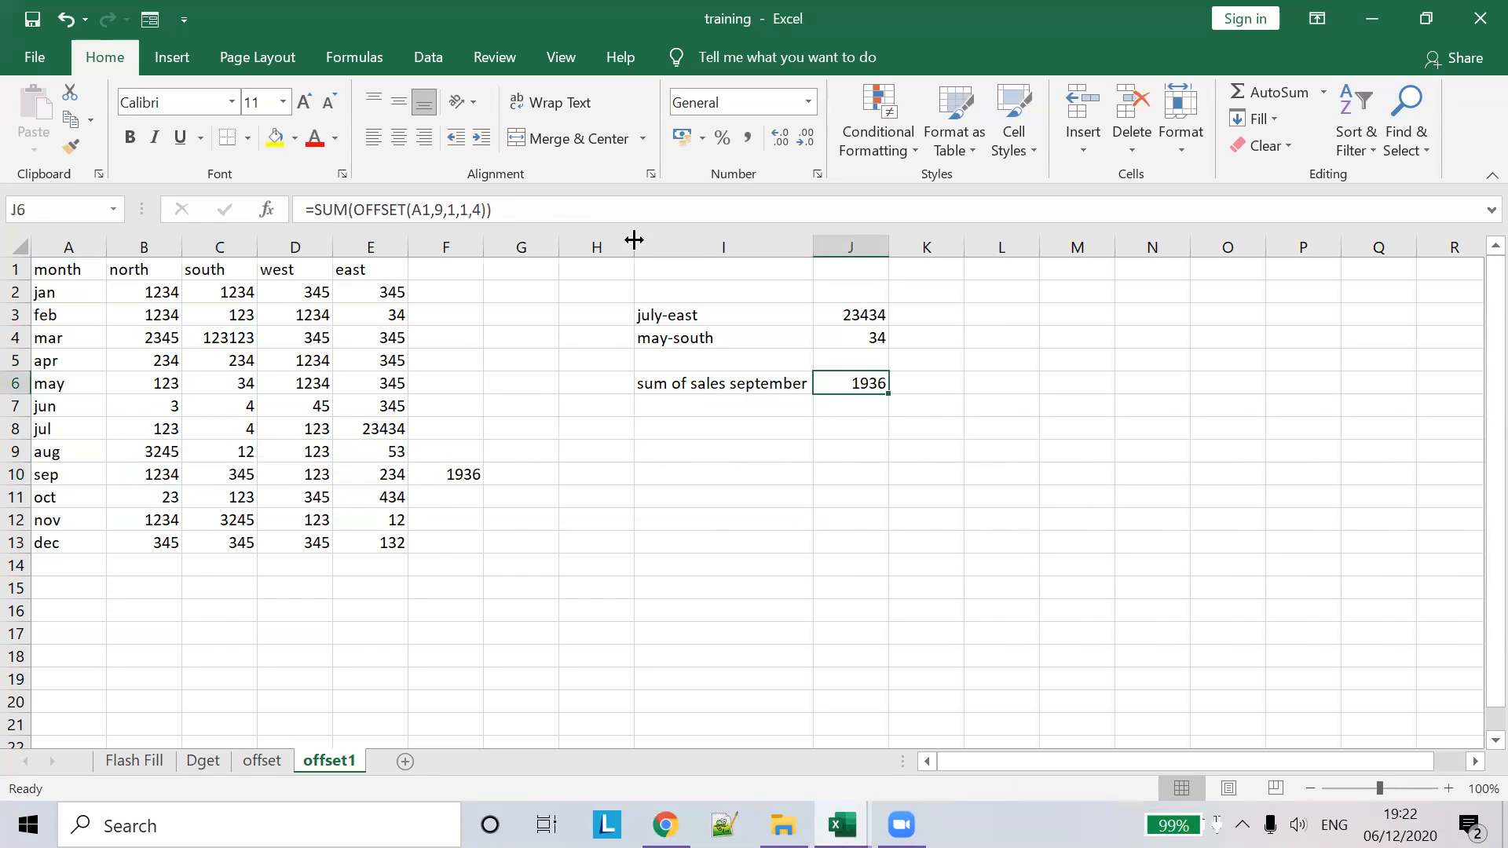
click(358, 209)
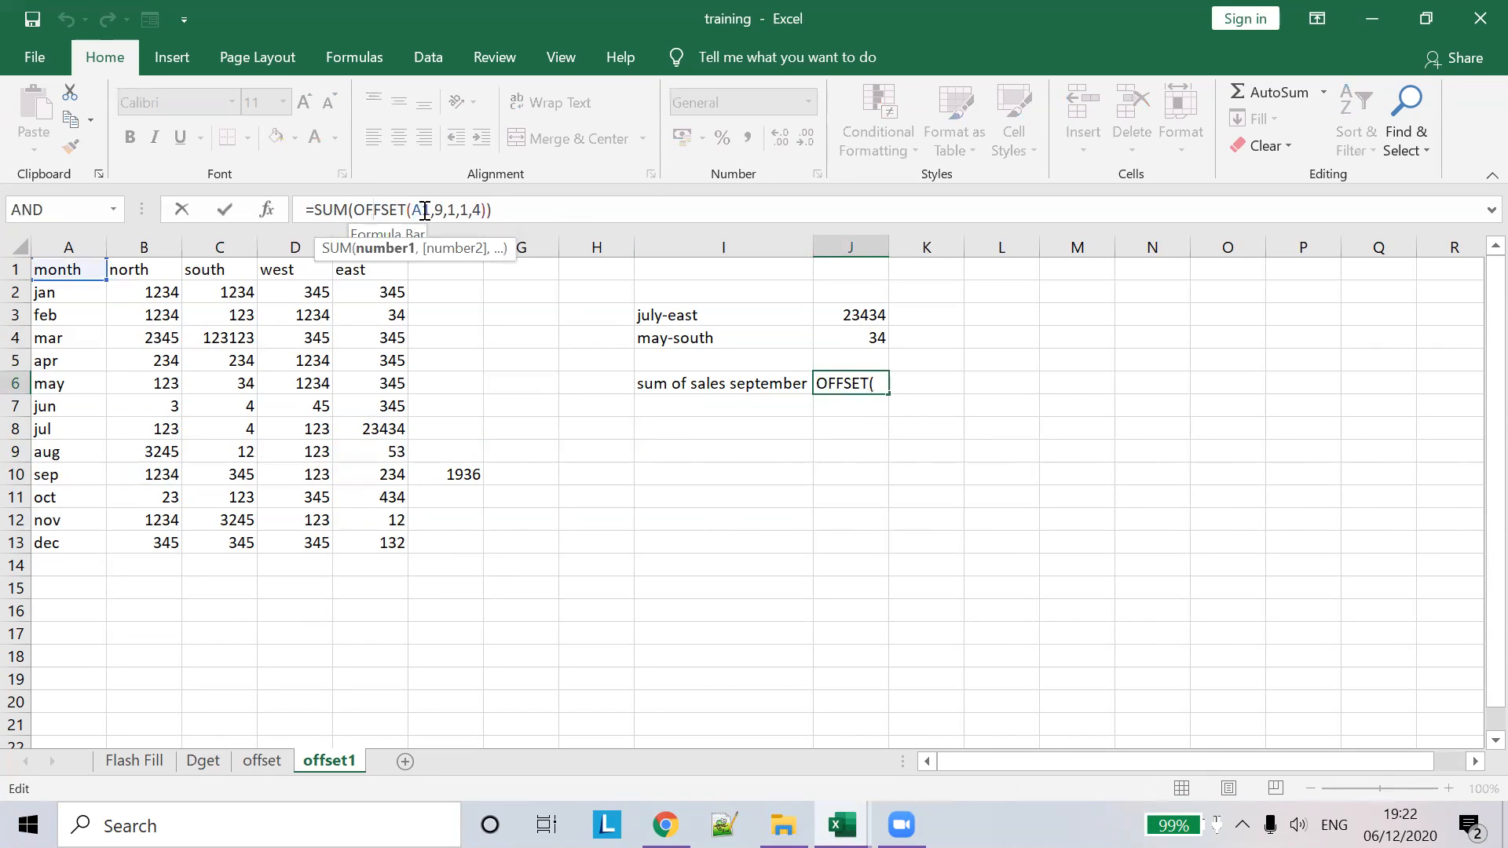
click(415, 211)
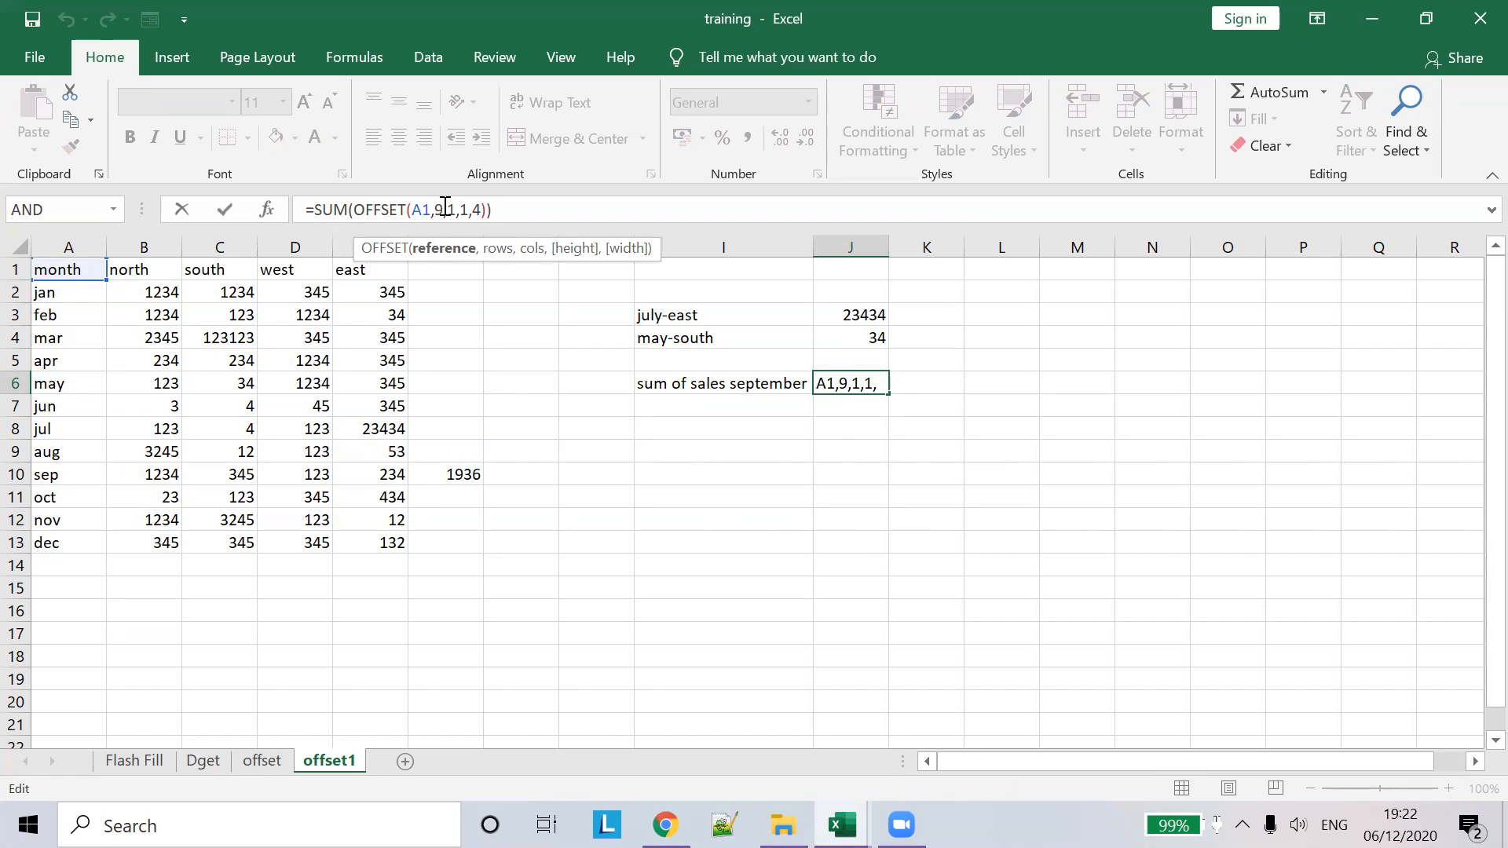
double_click(439, 210)
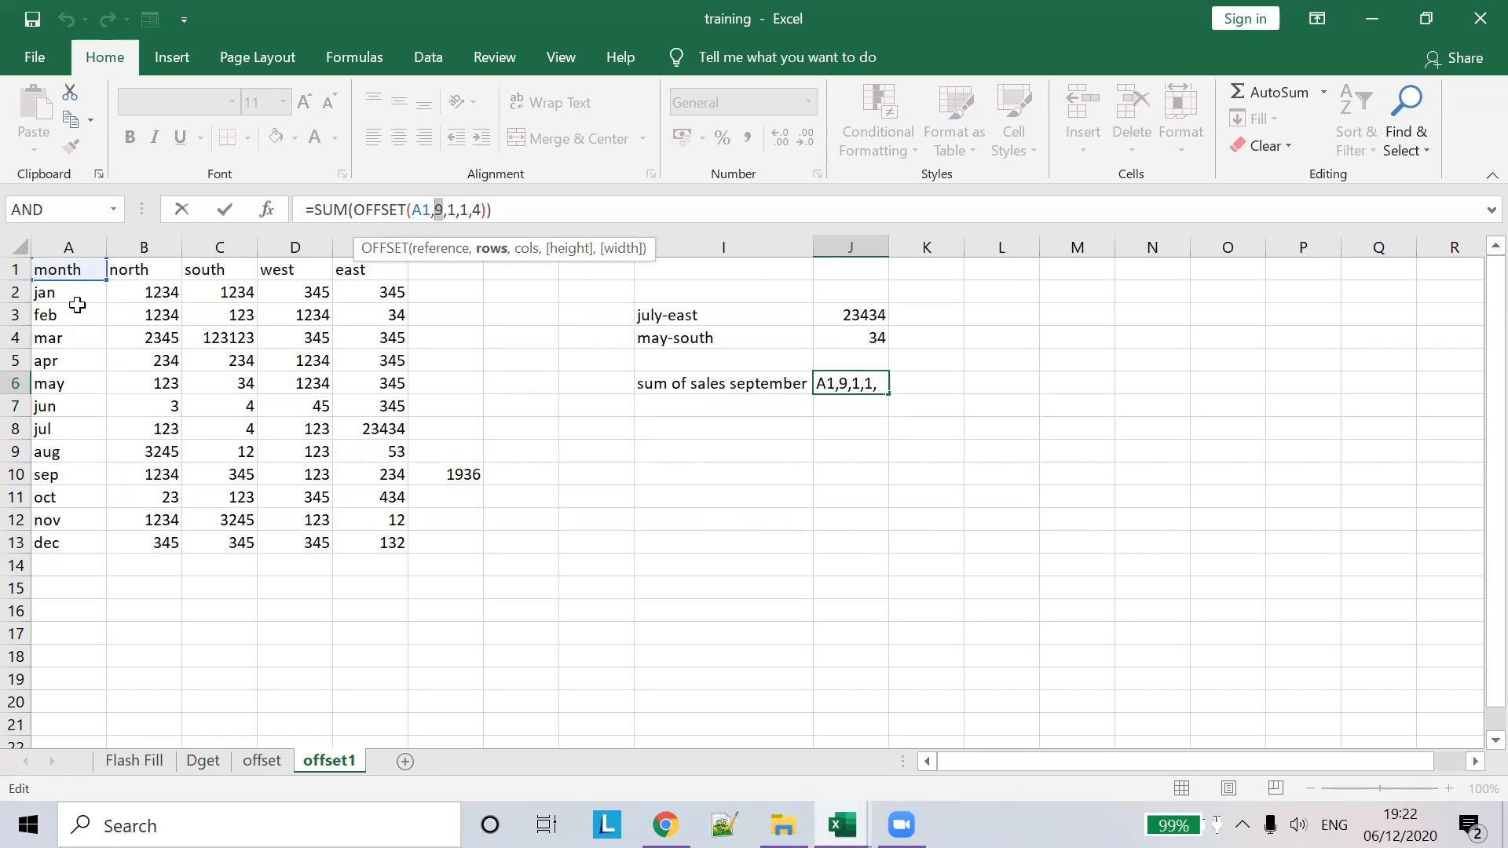
click(52, 474)
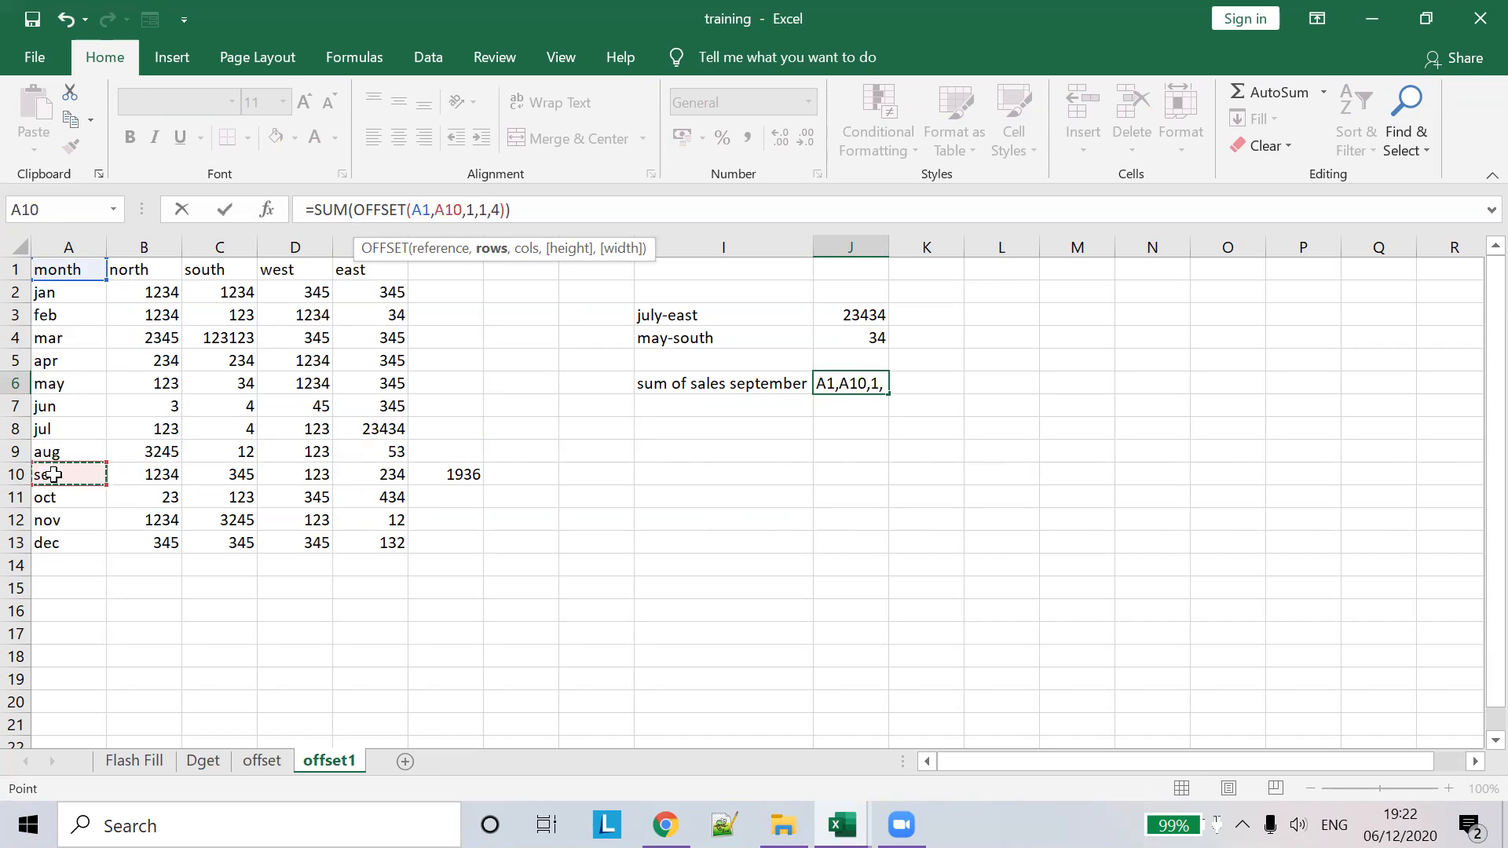
key(ctrl+z)
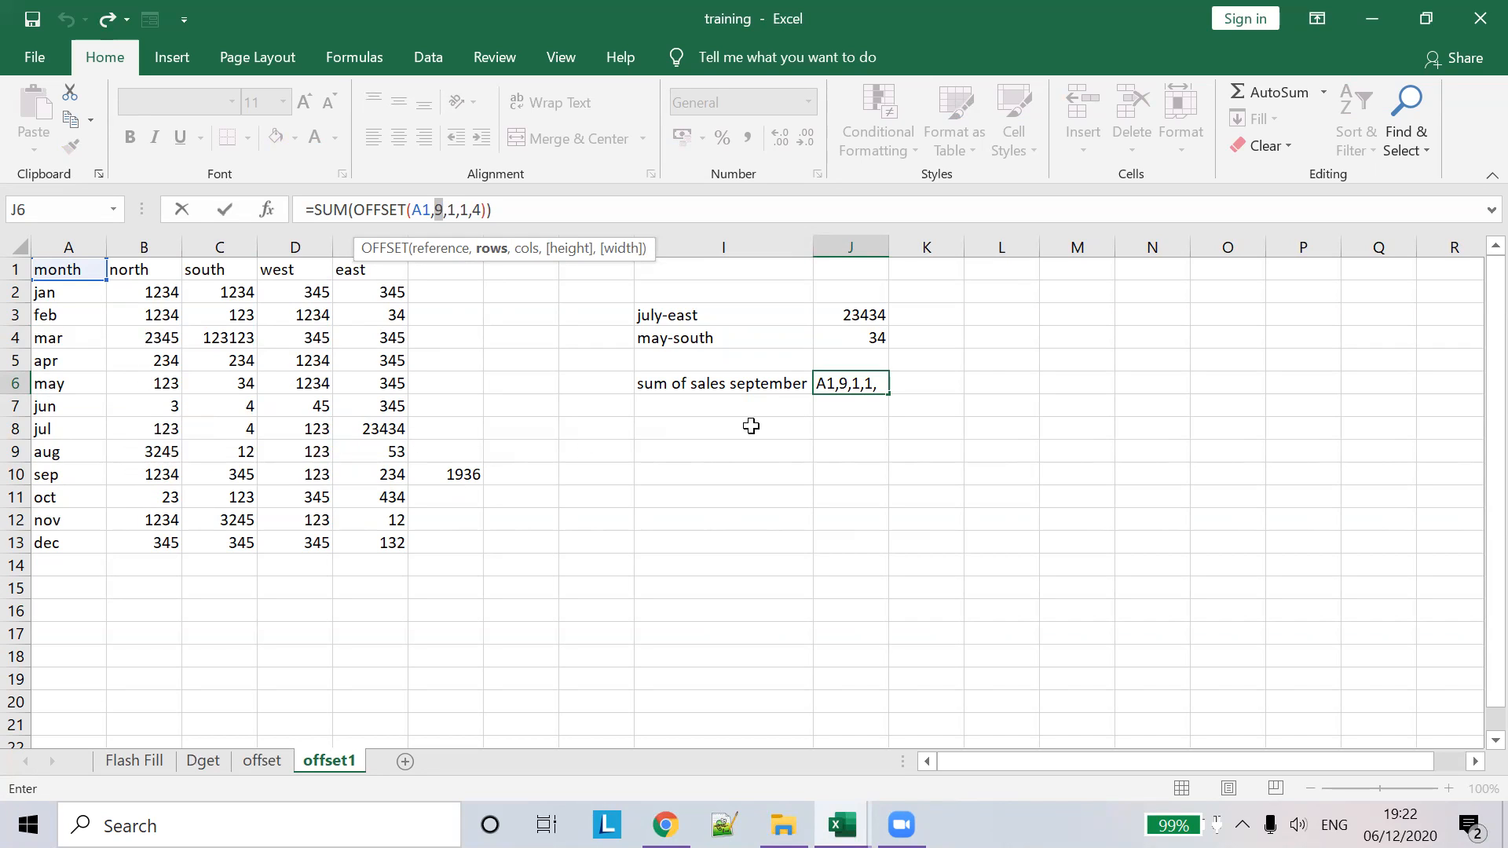
click(984, 381)
key(Escape)
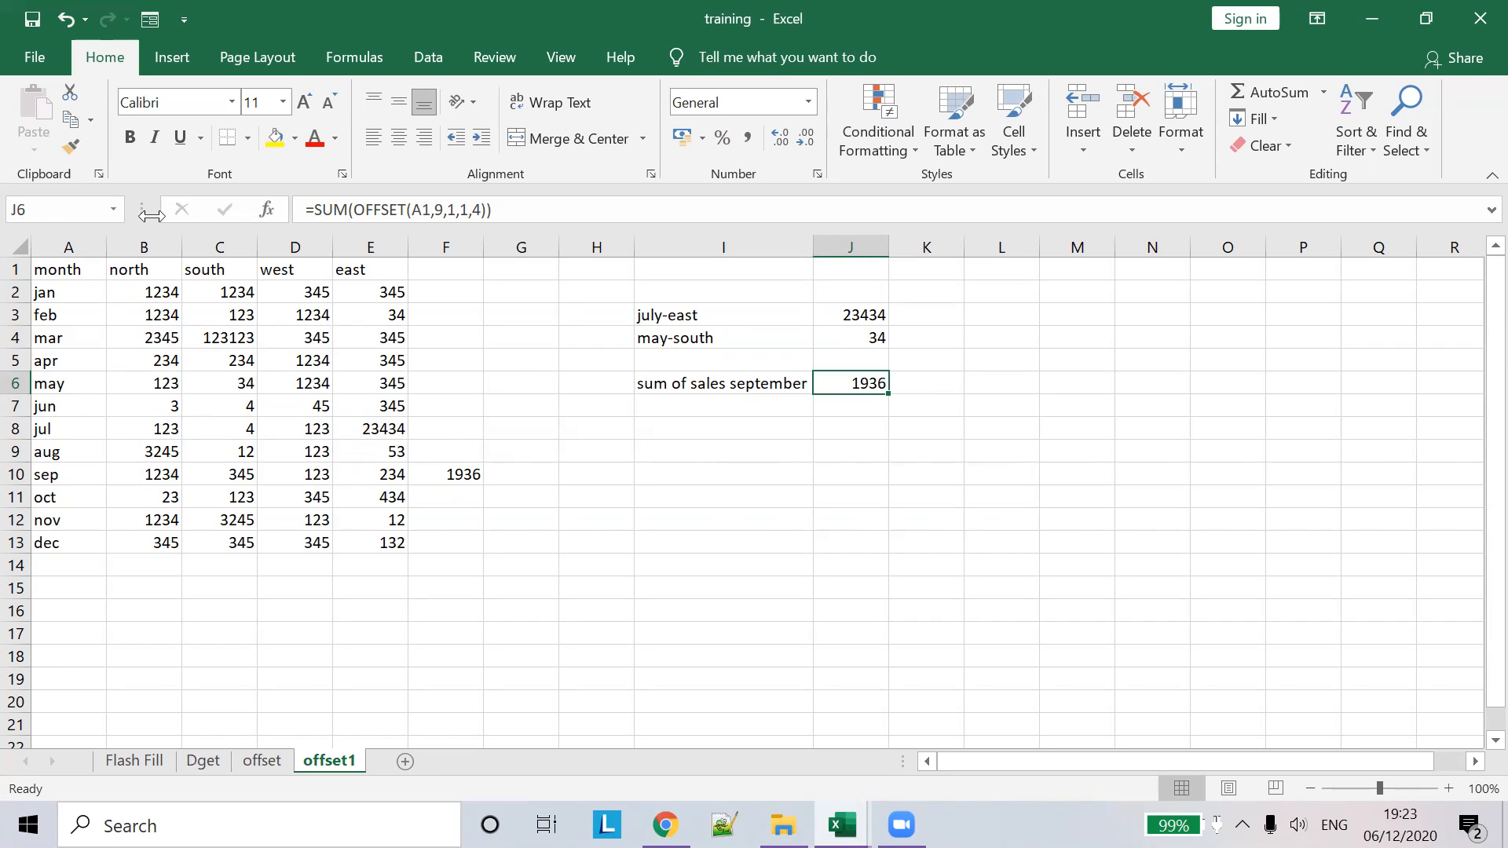
- Enter =SUM(E2:E13) in E14 to total the east column
click(350, 566)
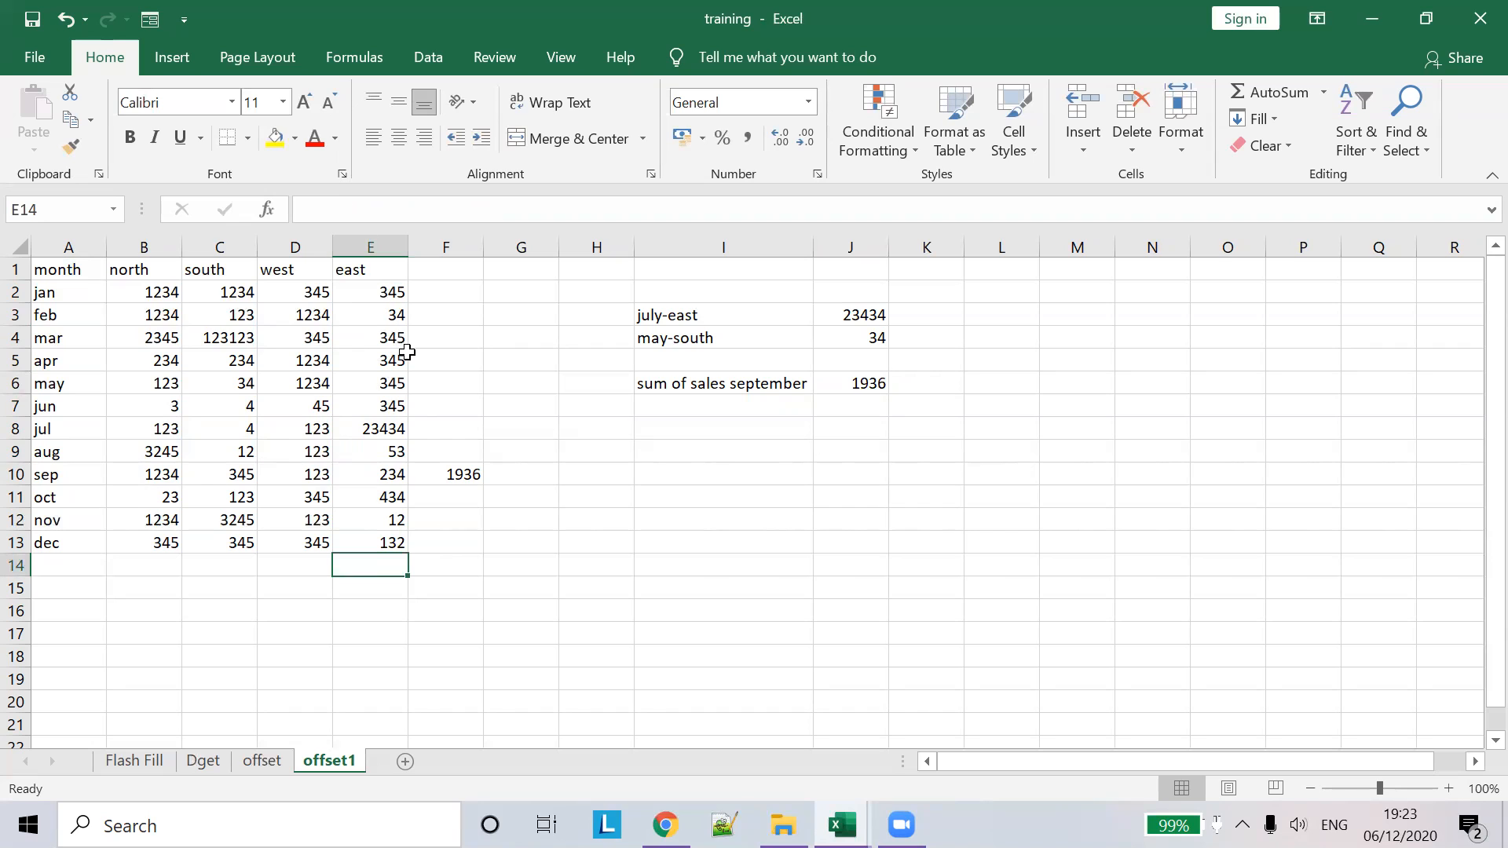
text(=)
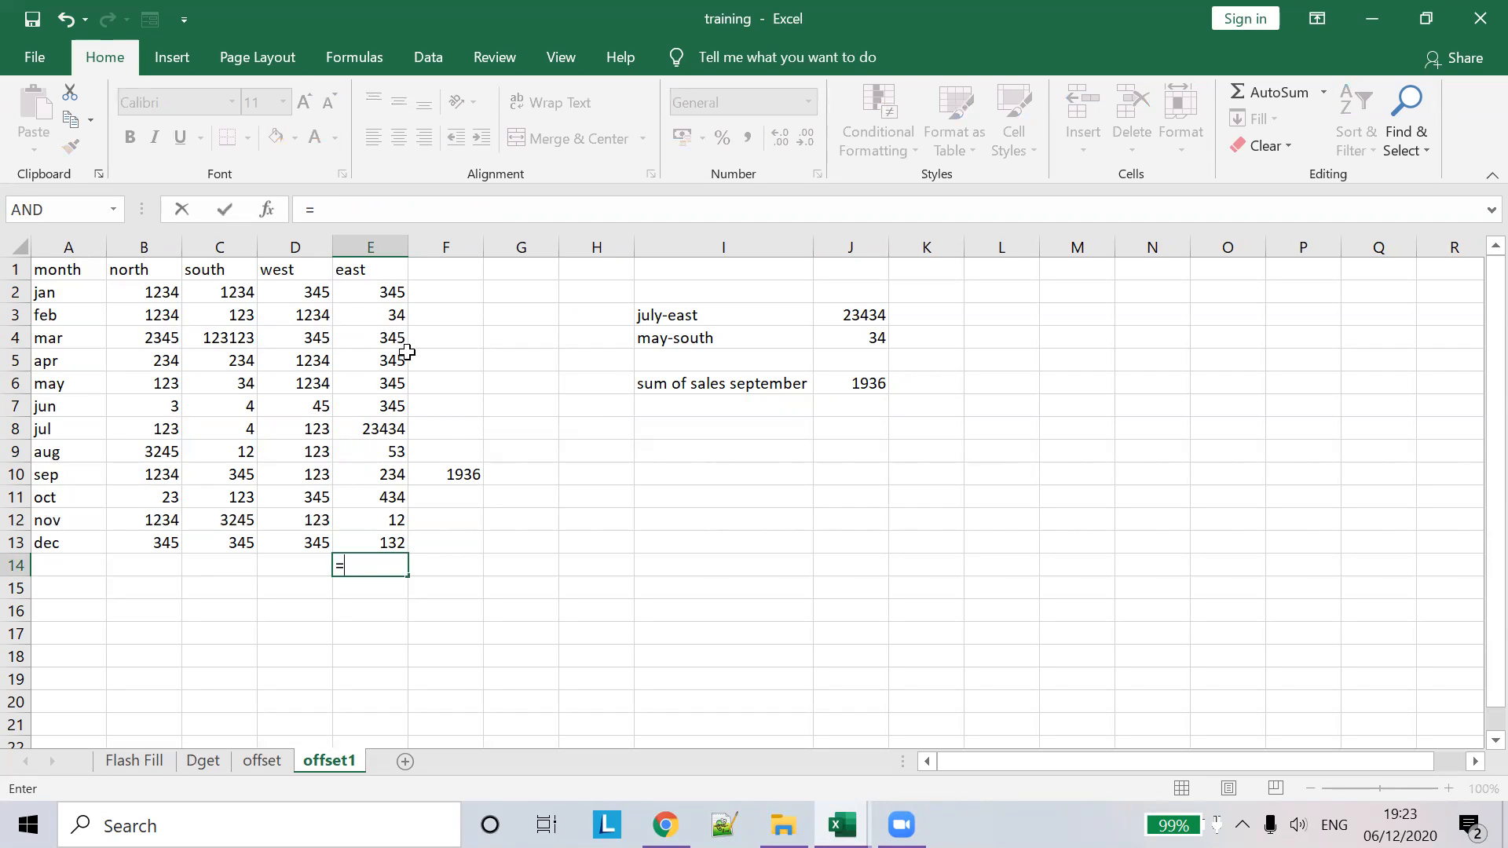
text(SUM)
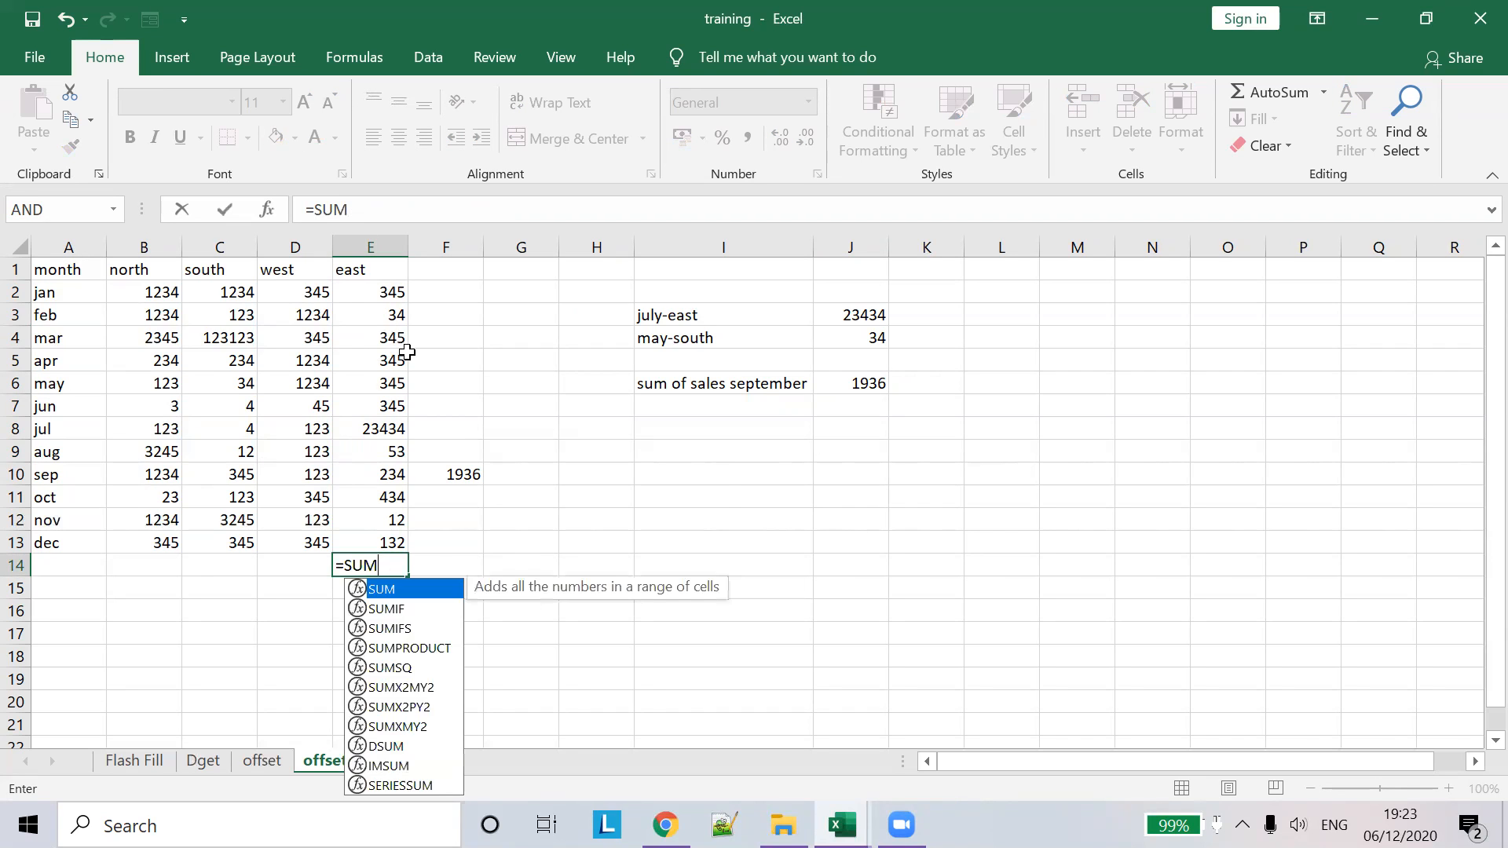
key(Return)
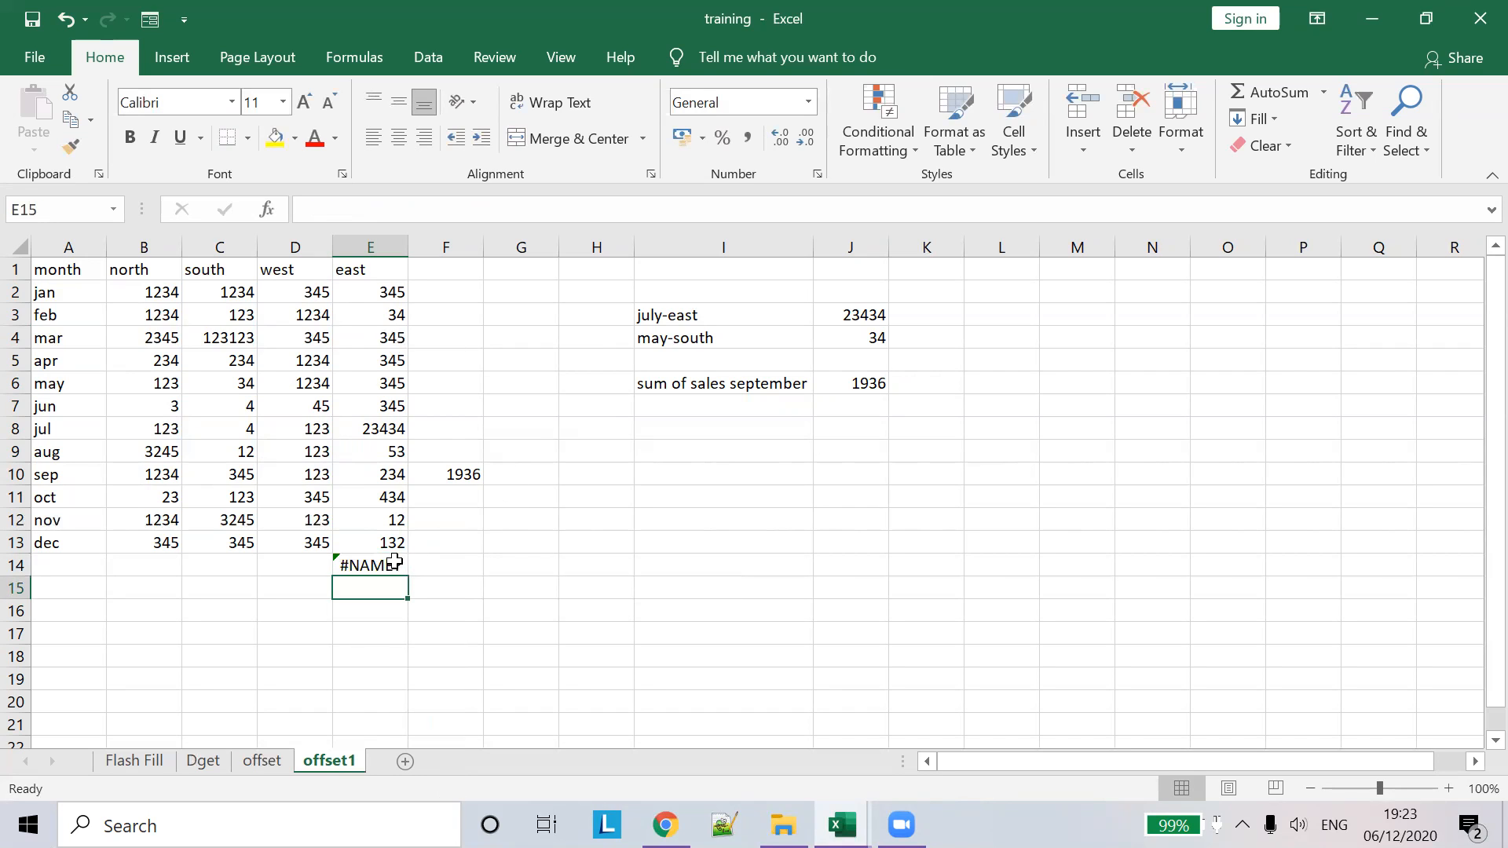
click(393, 560)
click(393, 208)
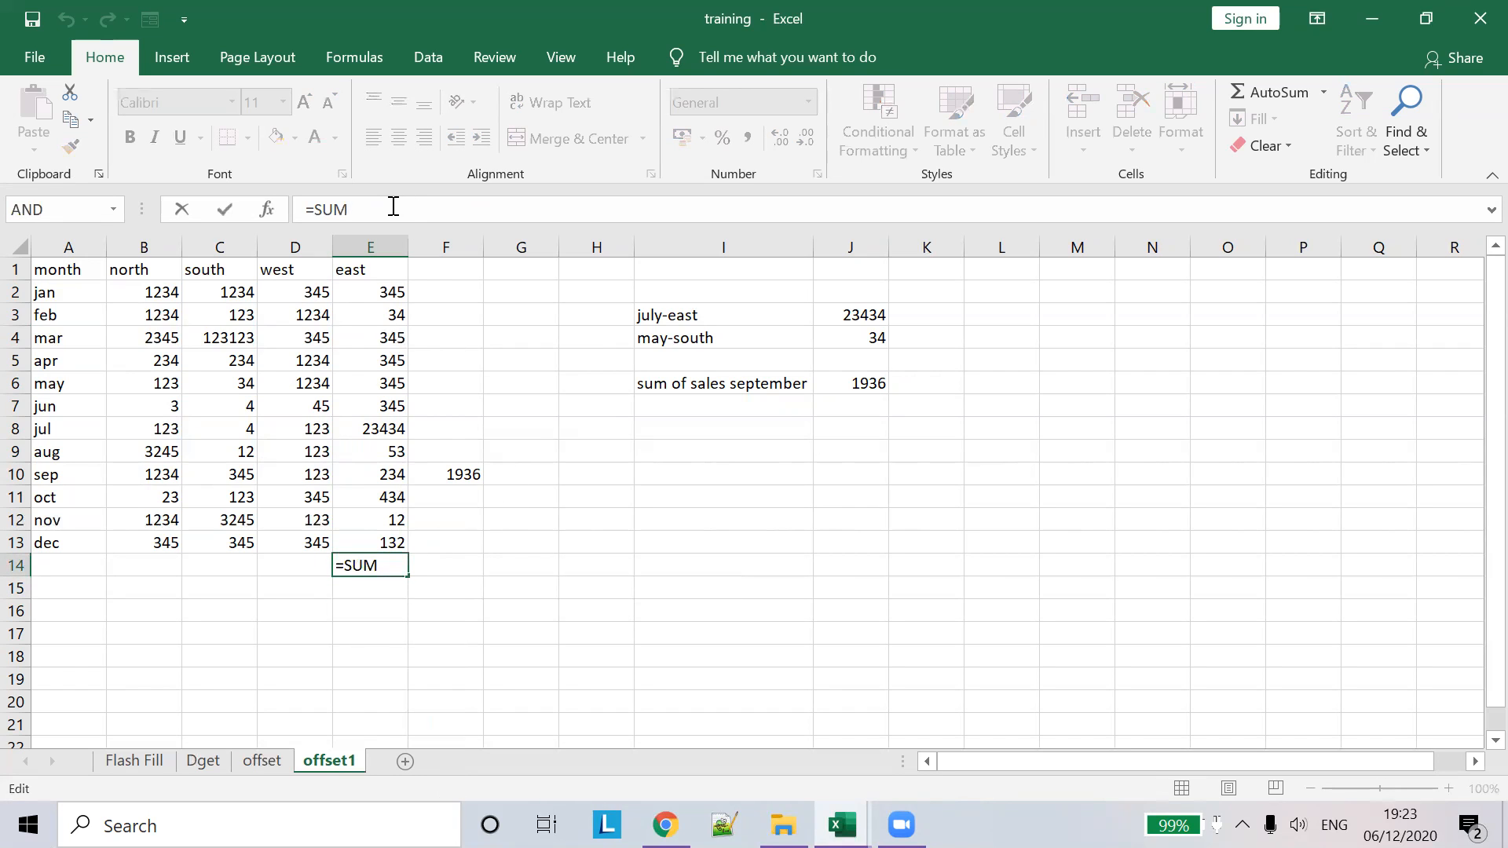
text(()
drag(387, 293, 363, 536)
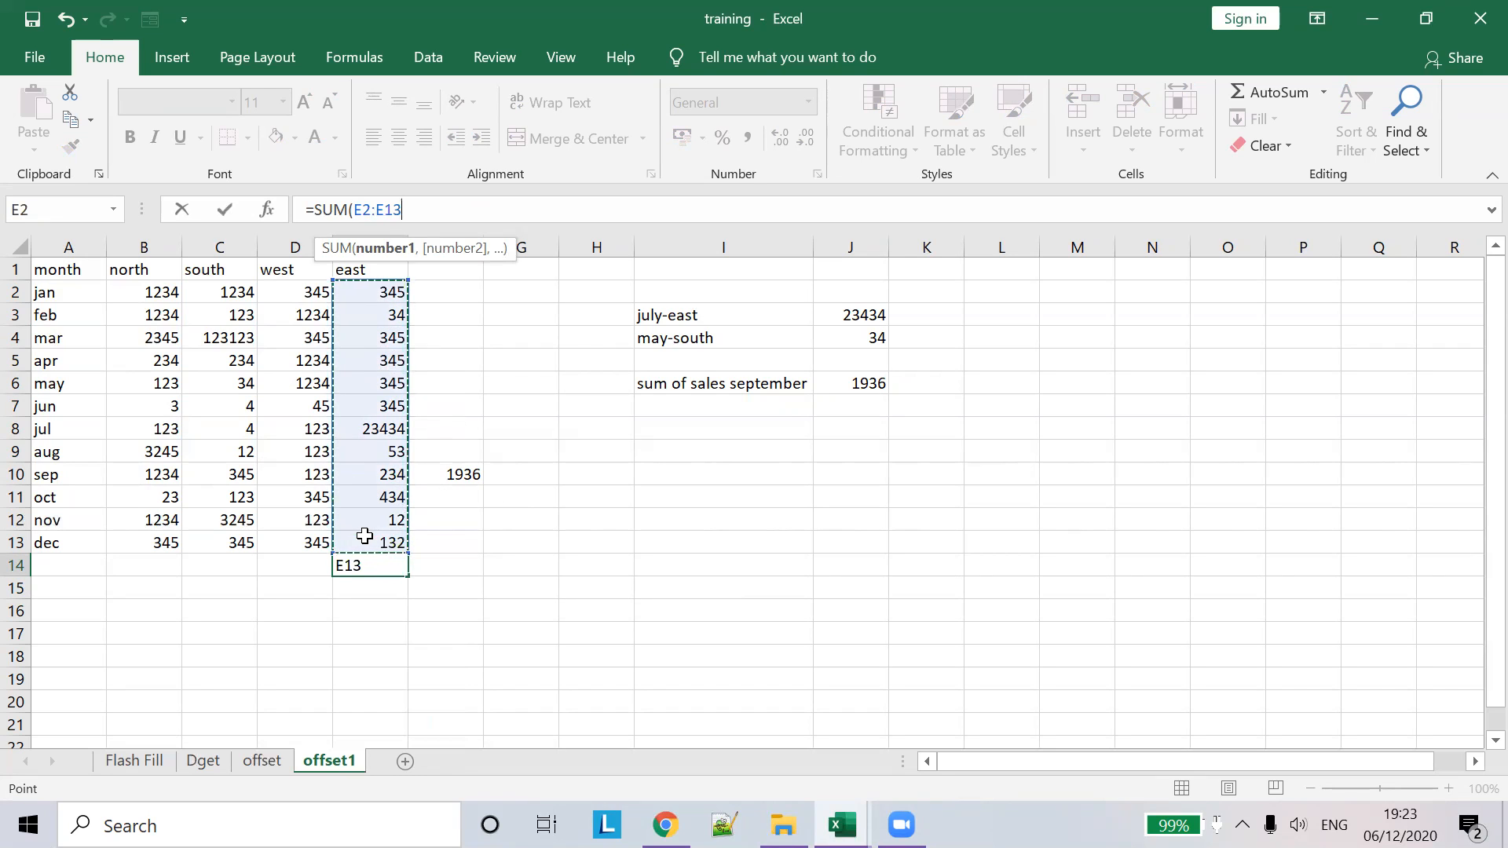
key(Tab)
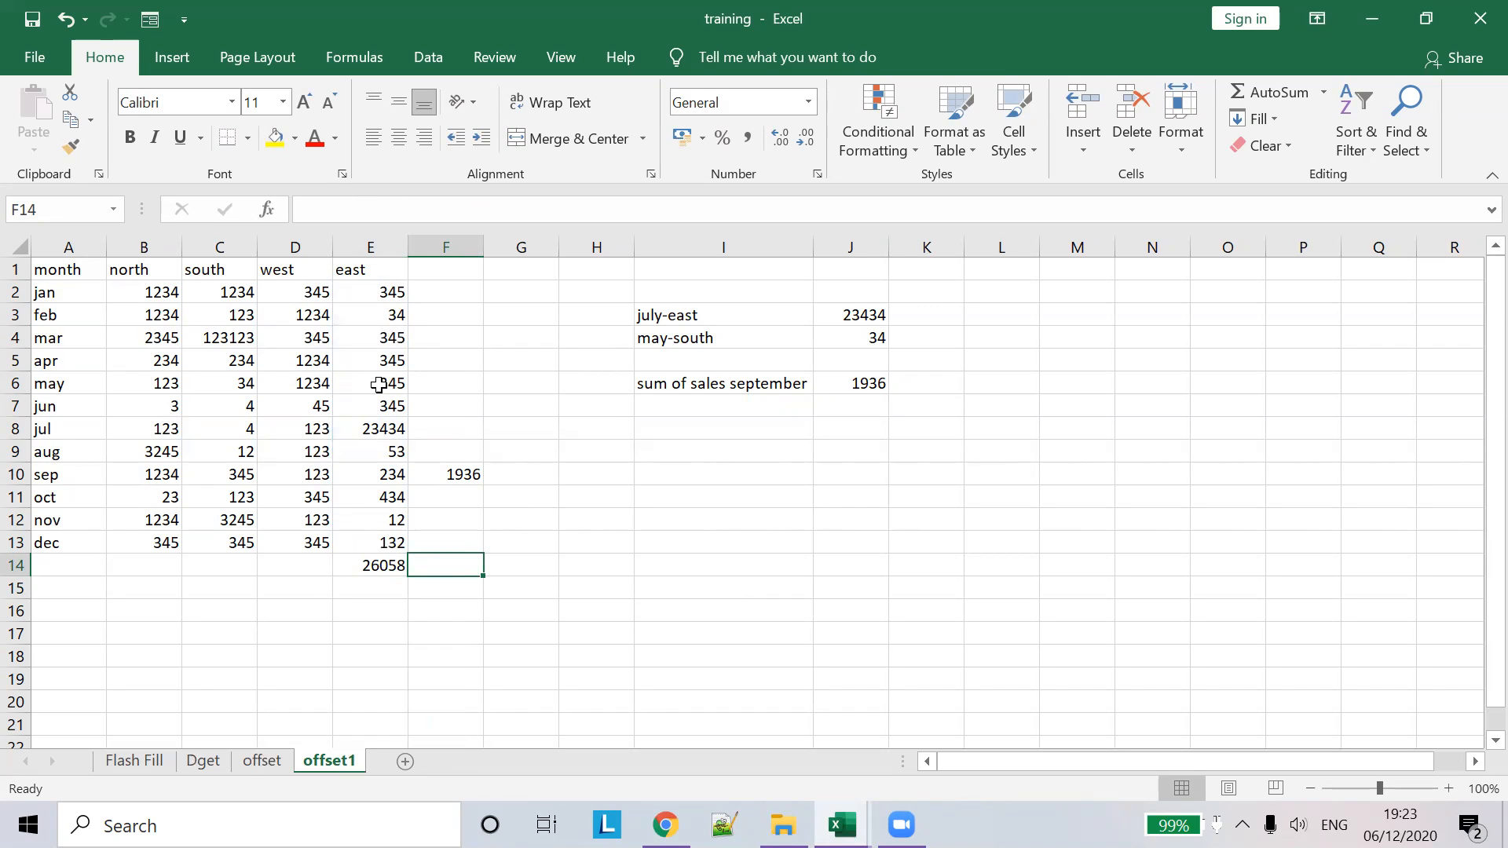
- Change July's east sales in E8 to 234, bringing the east total to 2858
click(382, 427)
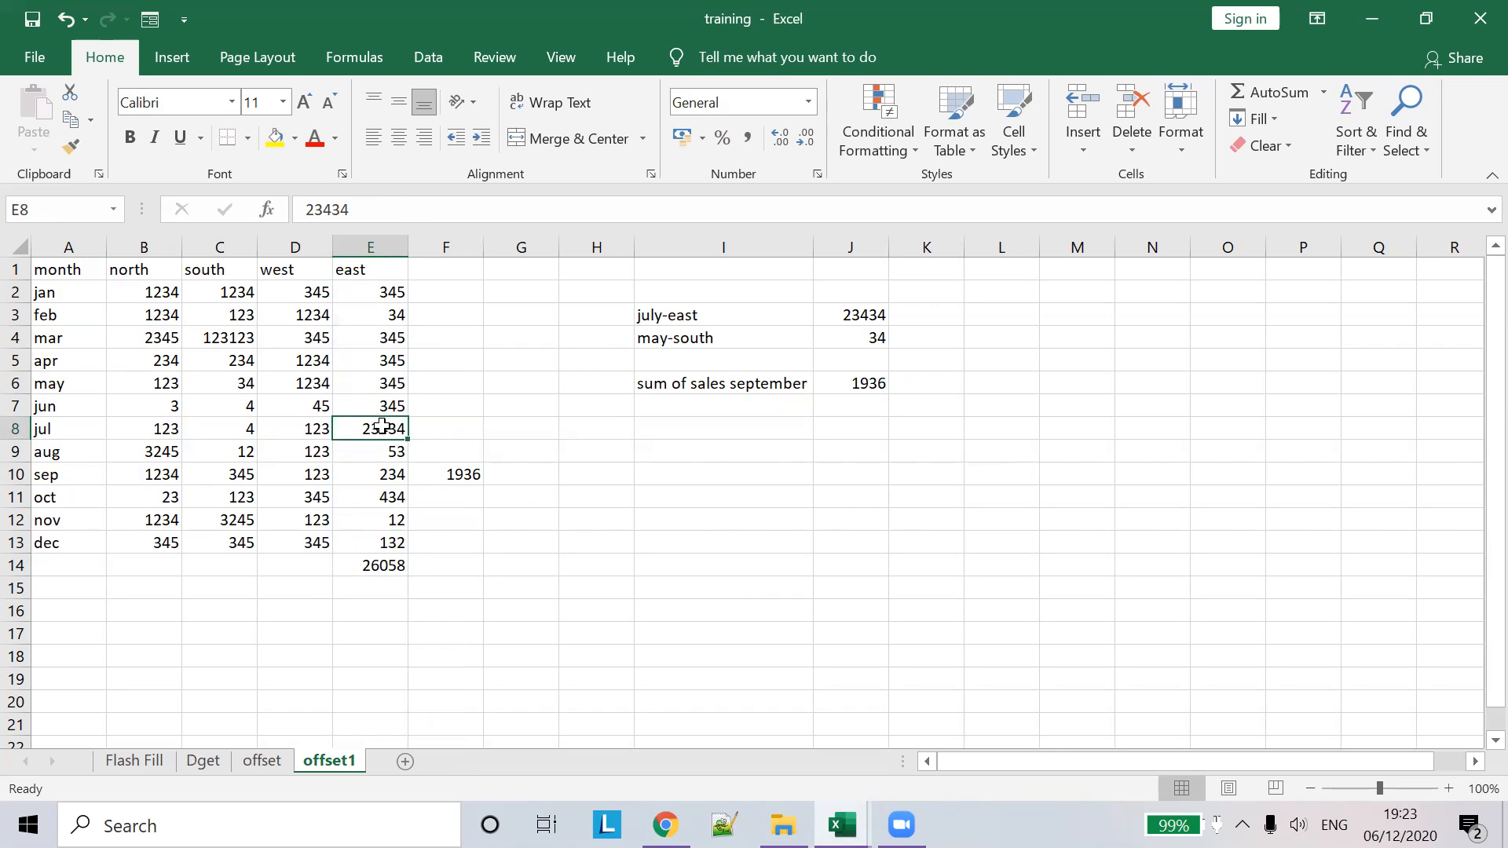
text(234)
click(574, 432)
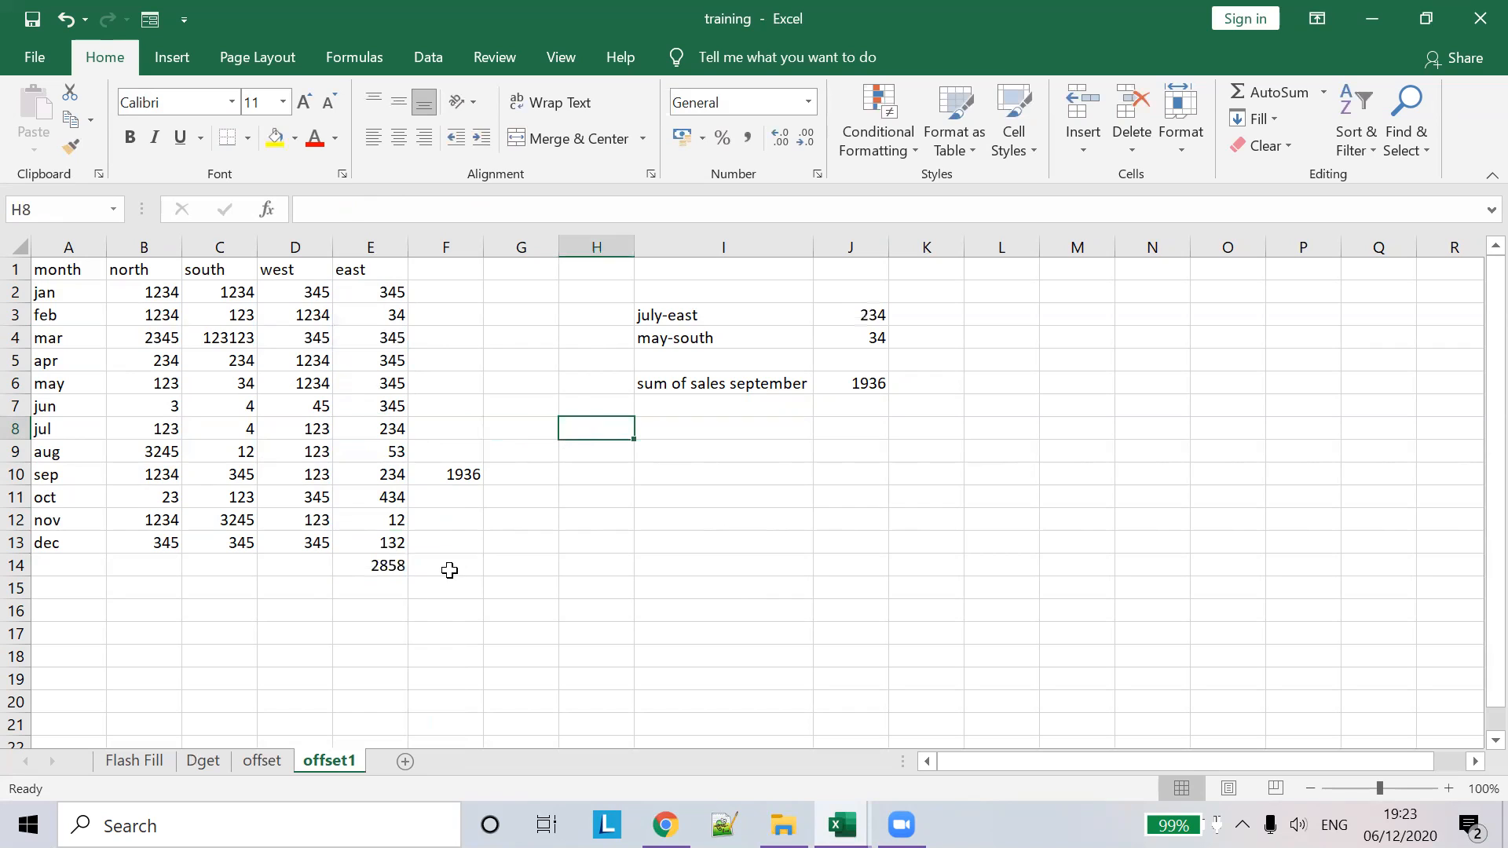
click(384, 560)
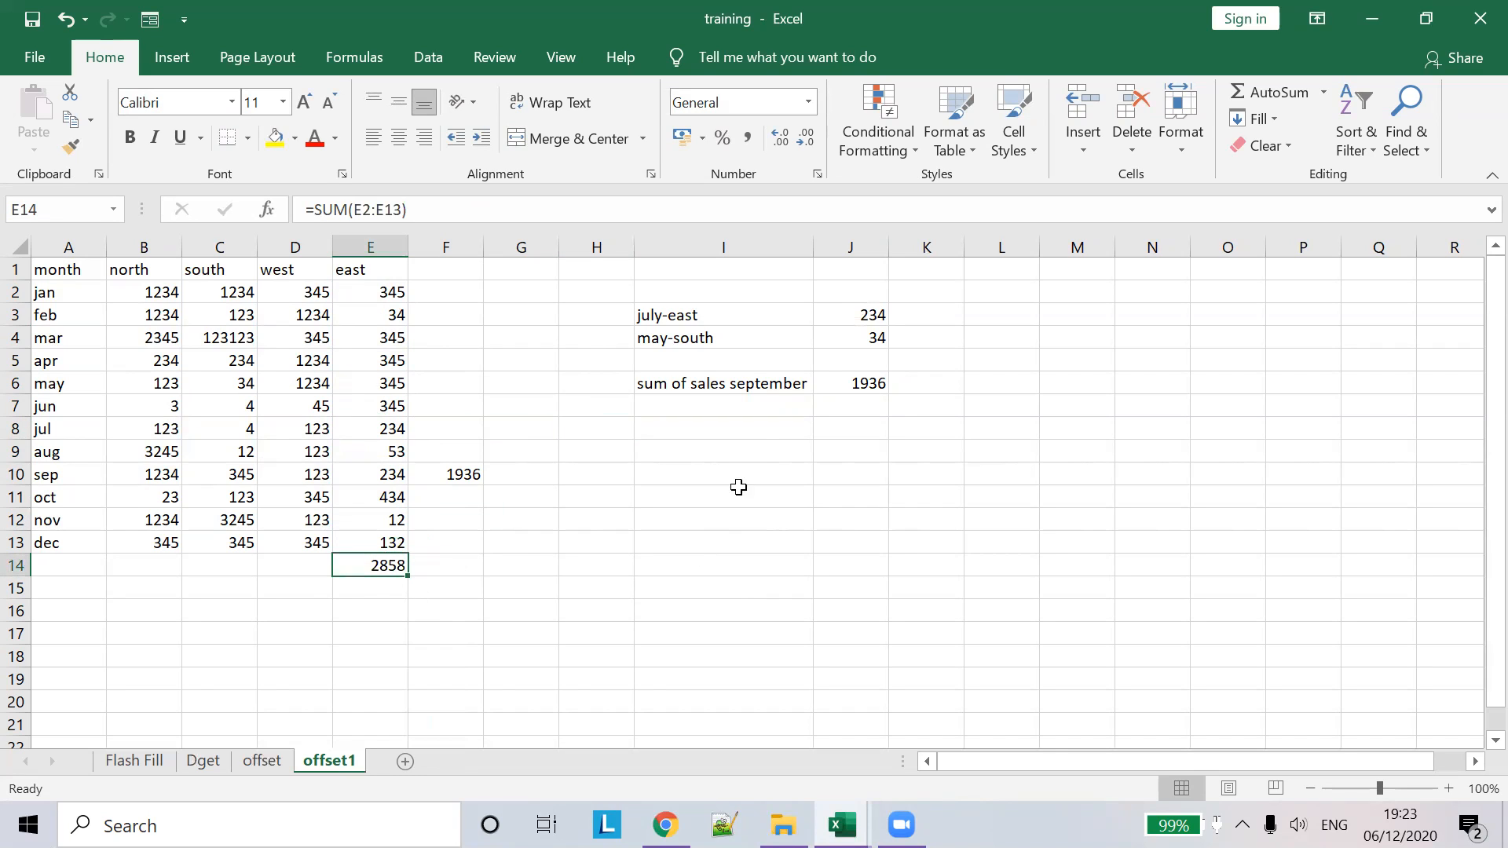
click(694, 429)
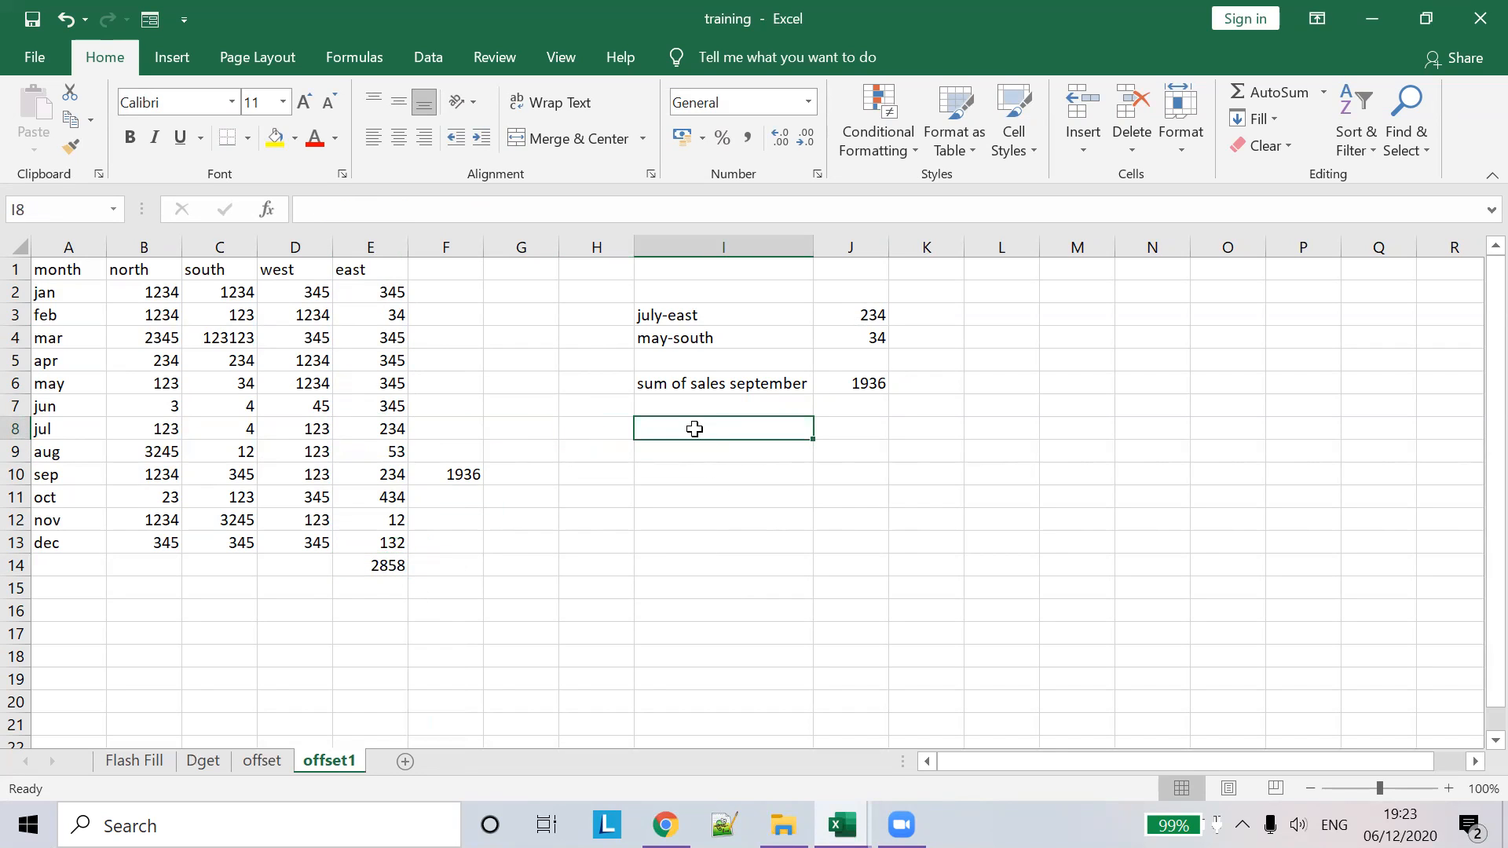
- Label I8 'total of east', then select east values E2:E13 after undoing an accidental fill-down
text(total of east)
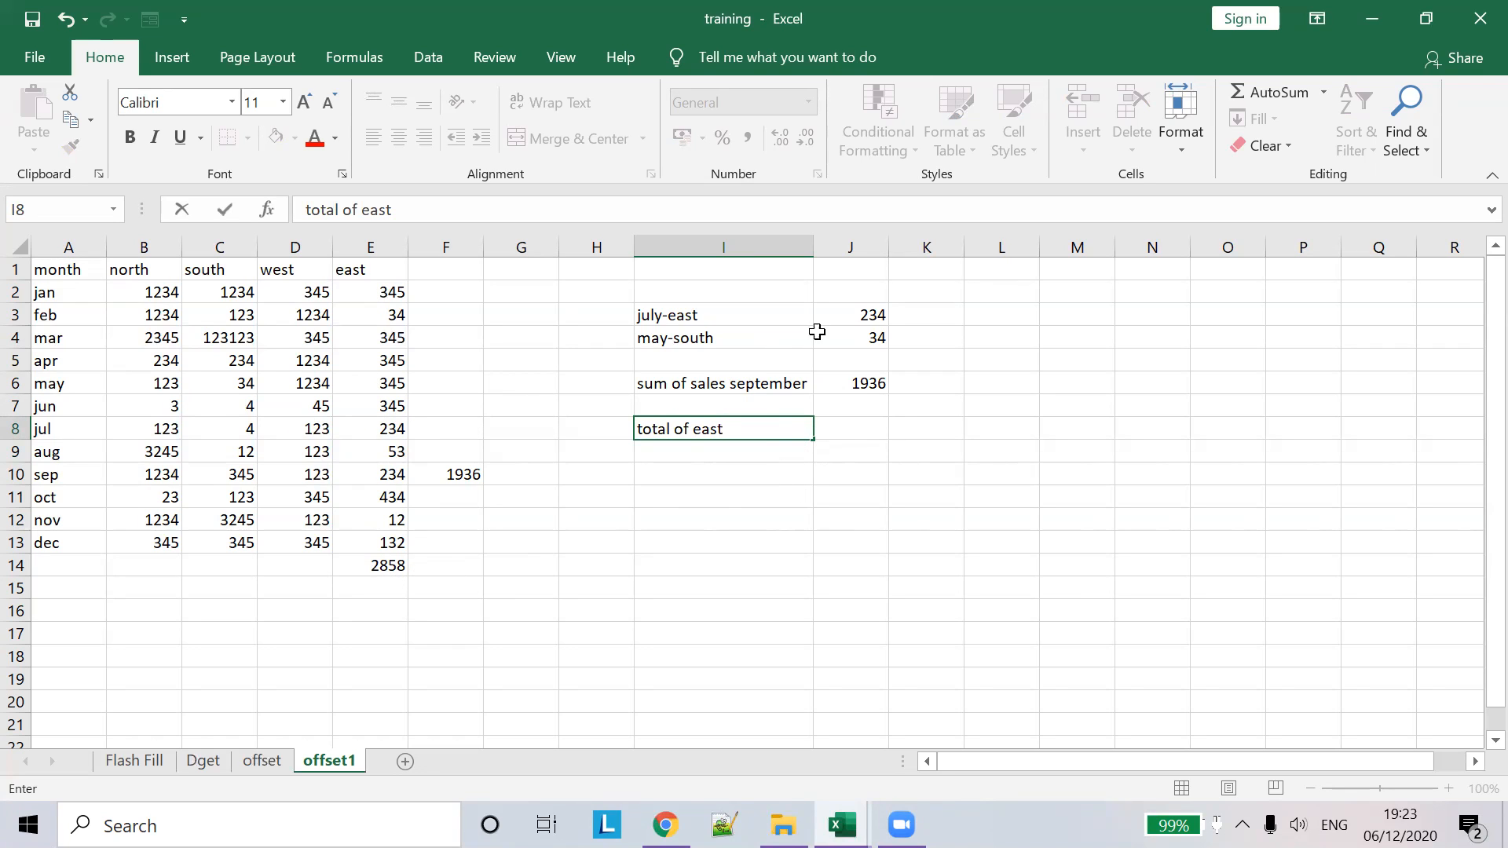
click(854, 433)
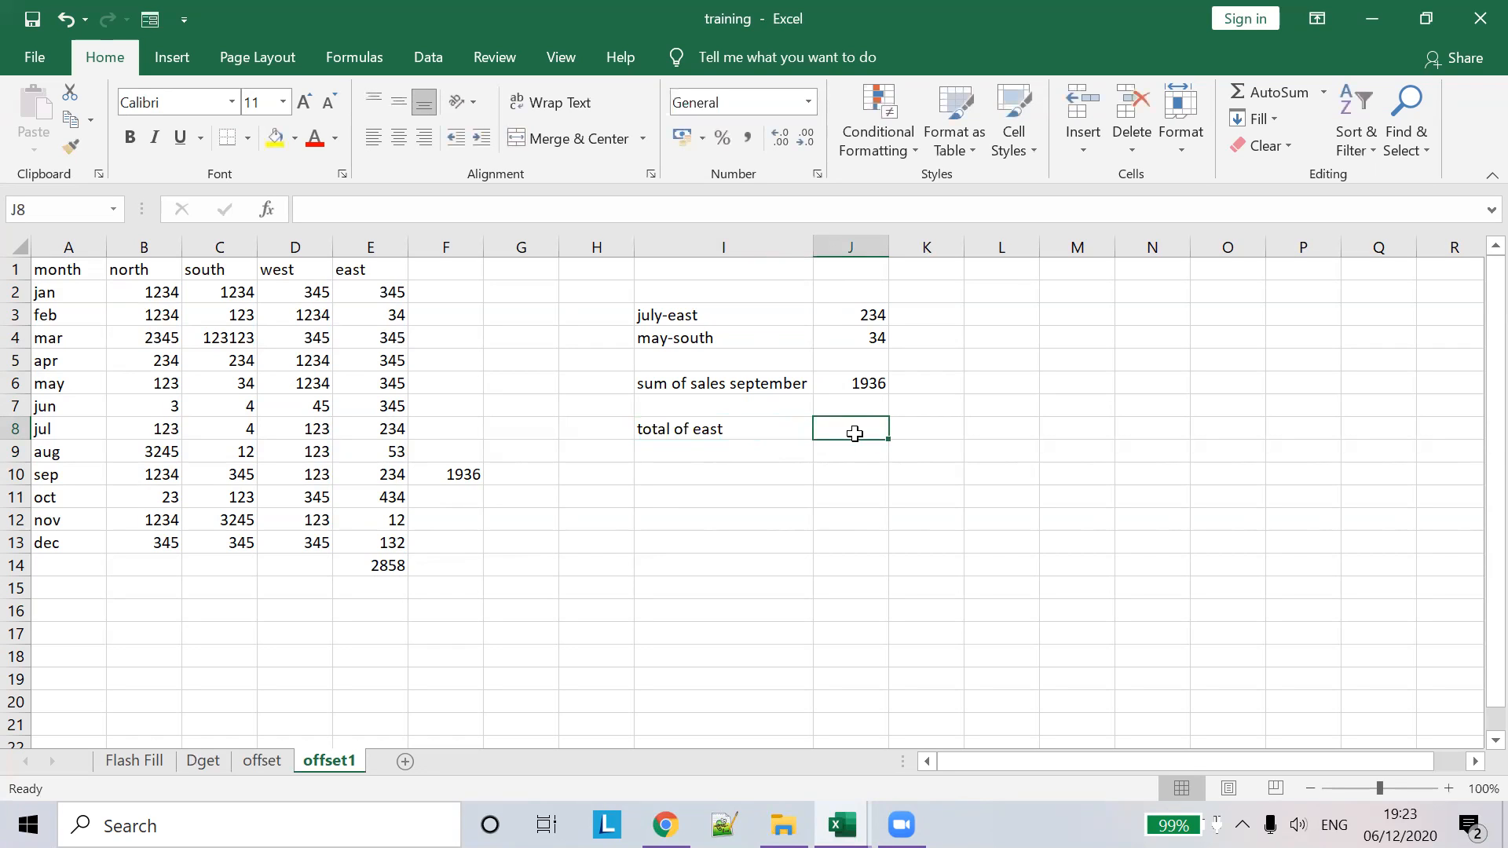
click(387, 297)
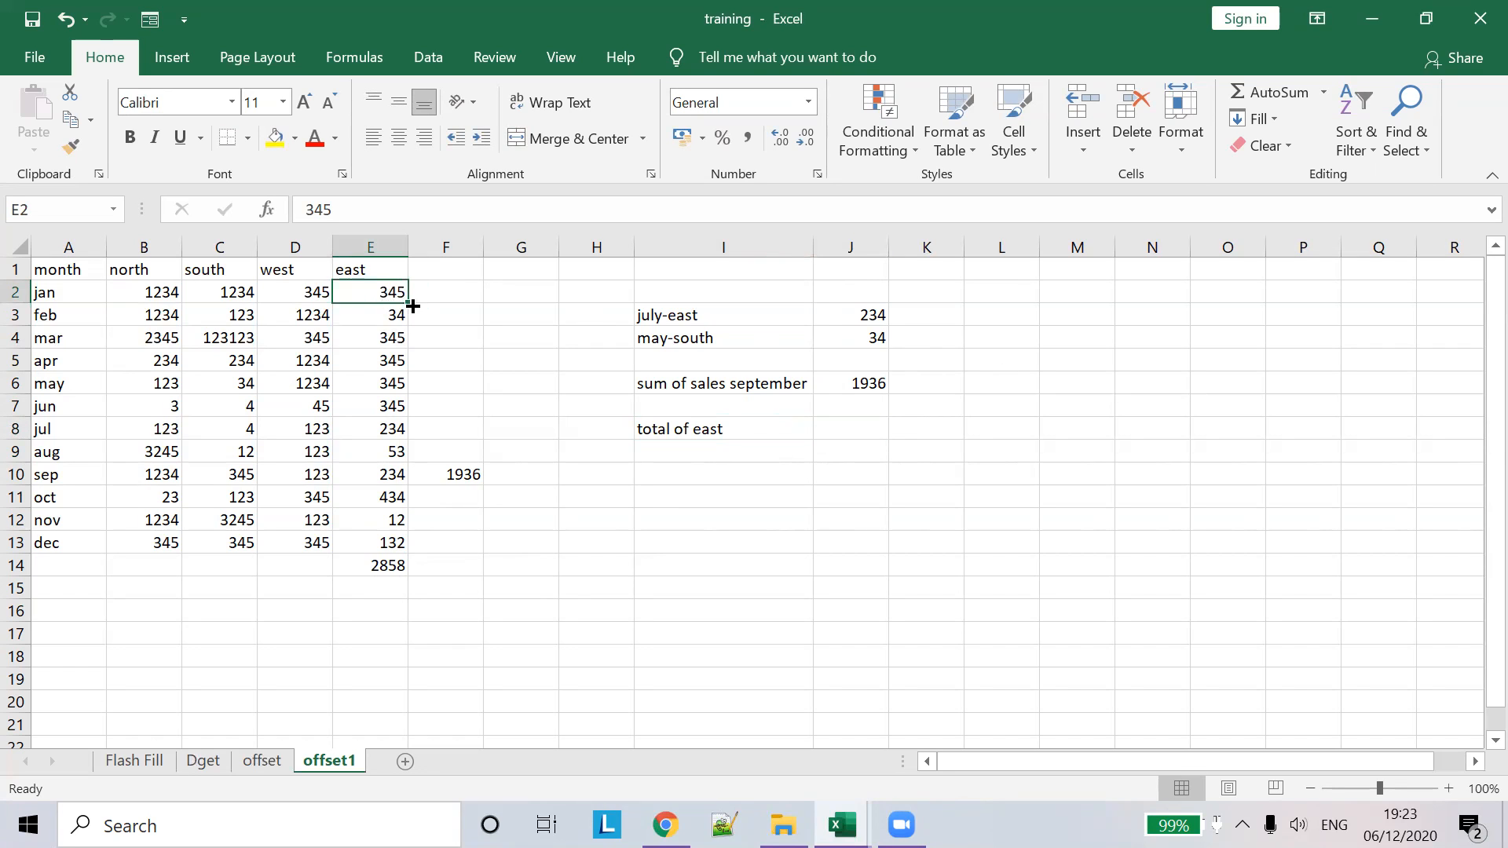
drag(408, 306, 412, 557)
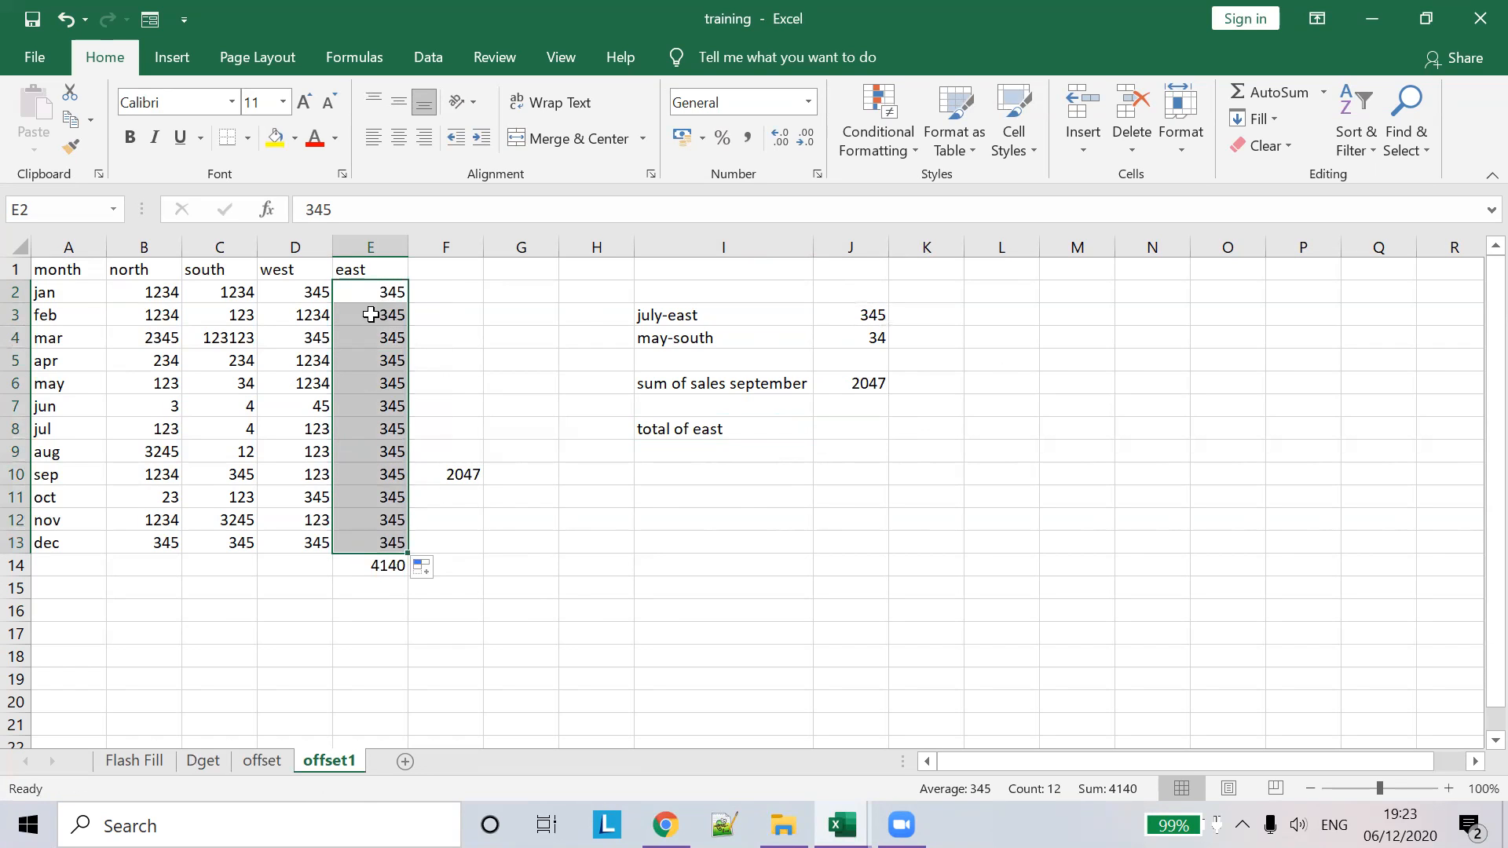
key(ctrl+z)
key(ctrl+z)
click(397, 292)
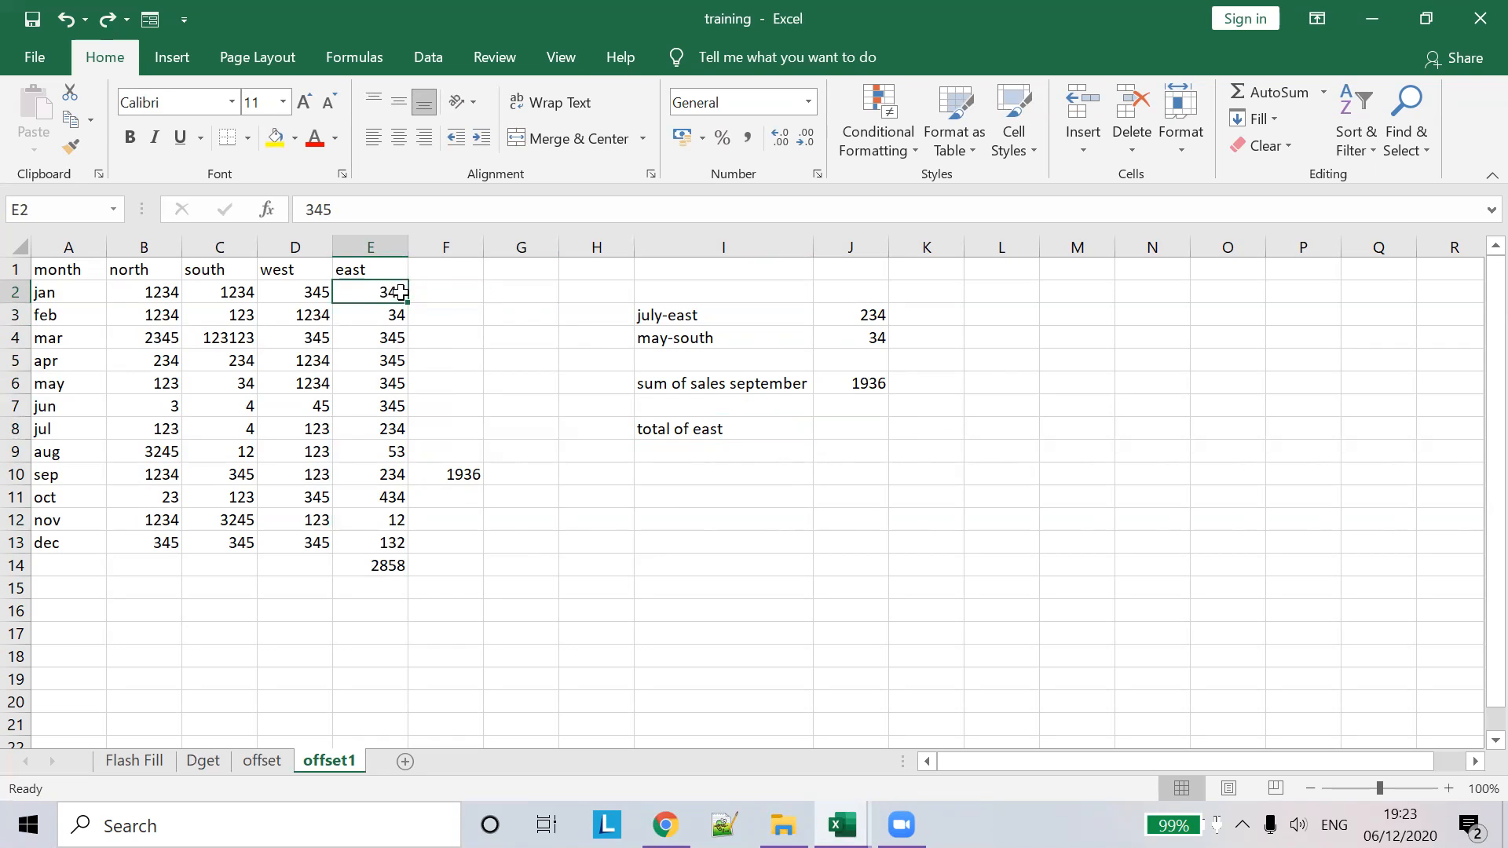
drag(397, 292, 395, 542)
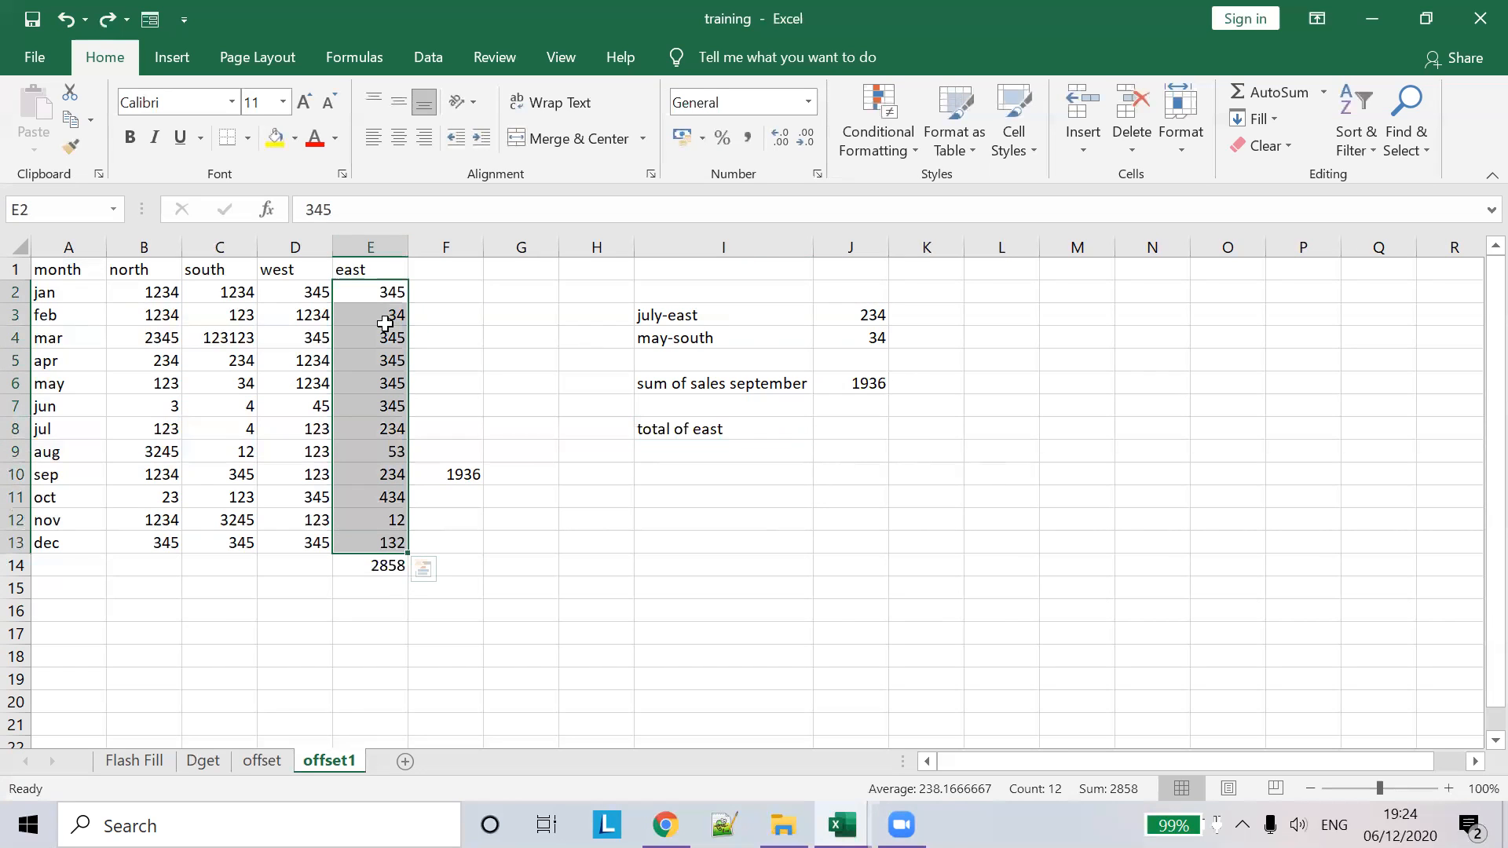
- Start a =SUM(OFFSET( formula in J8 beside the total of east label
click(844, 430)
click(519, 211)
text(=SU)
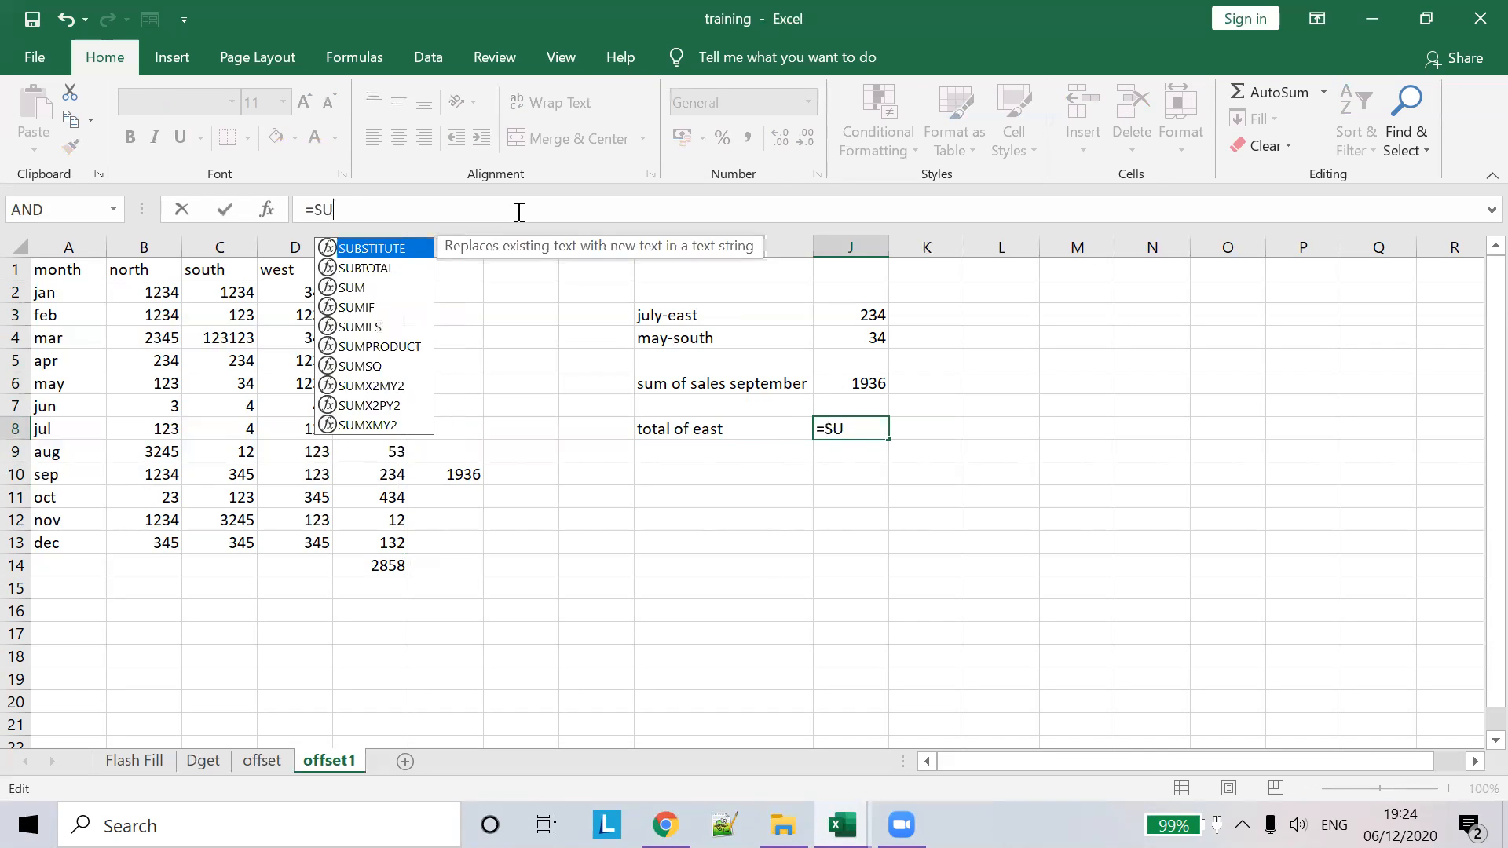
text(M`)
key(Return)
key(Return)
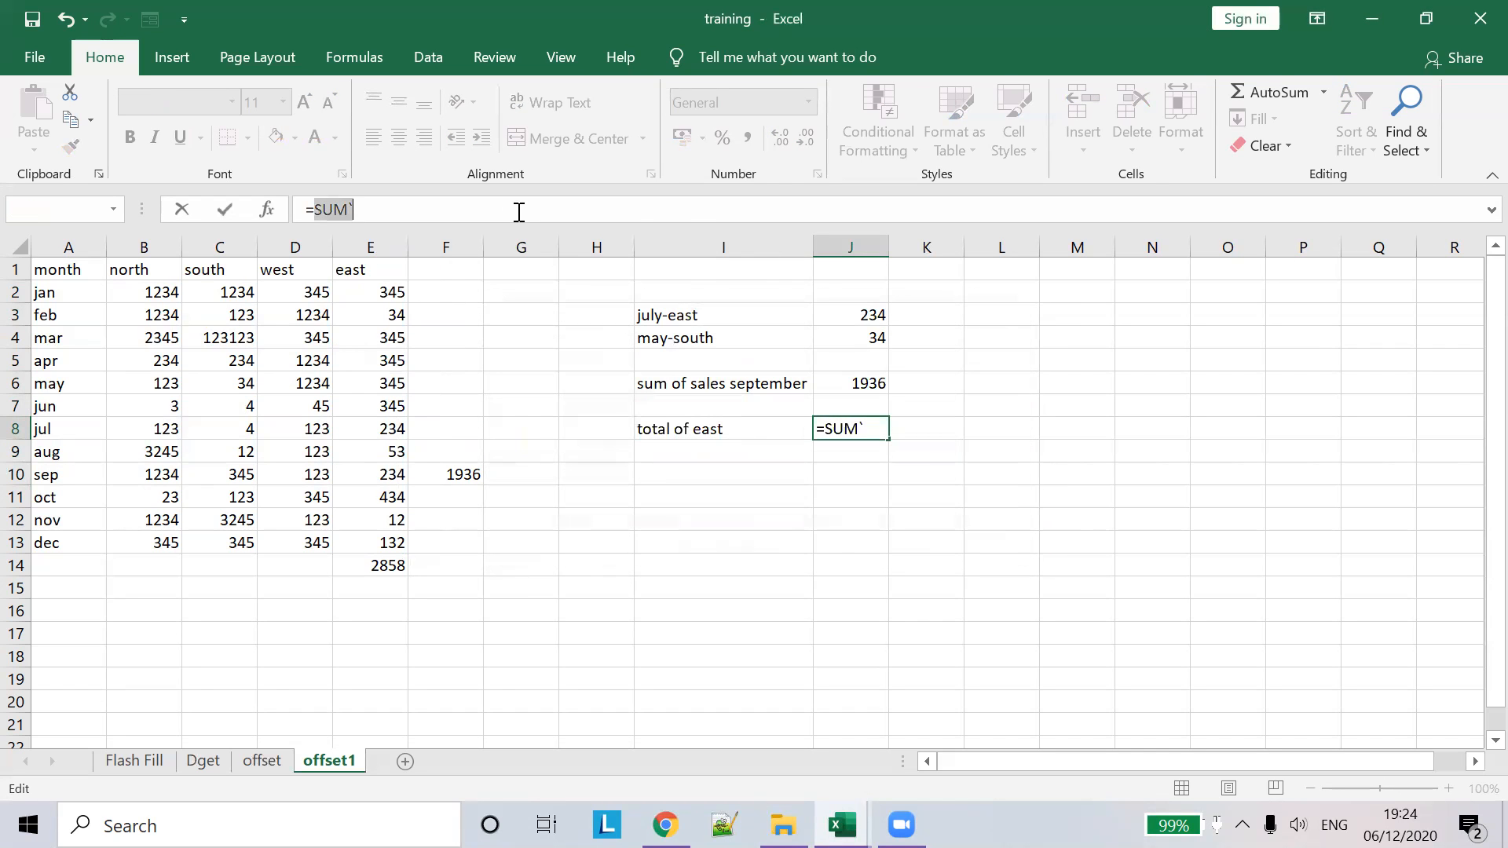
key(BackSpace)
text(()
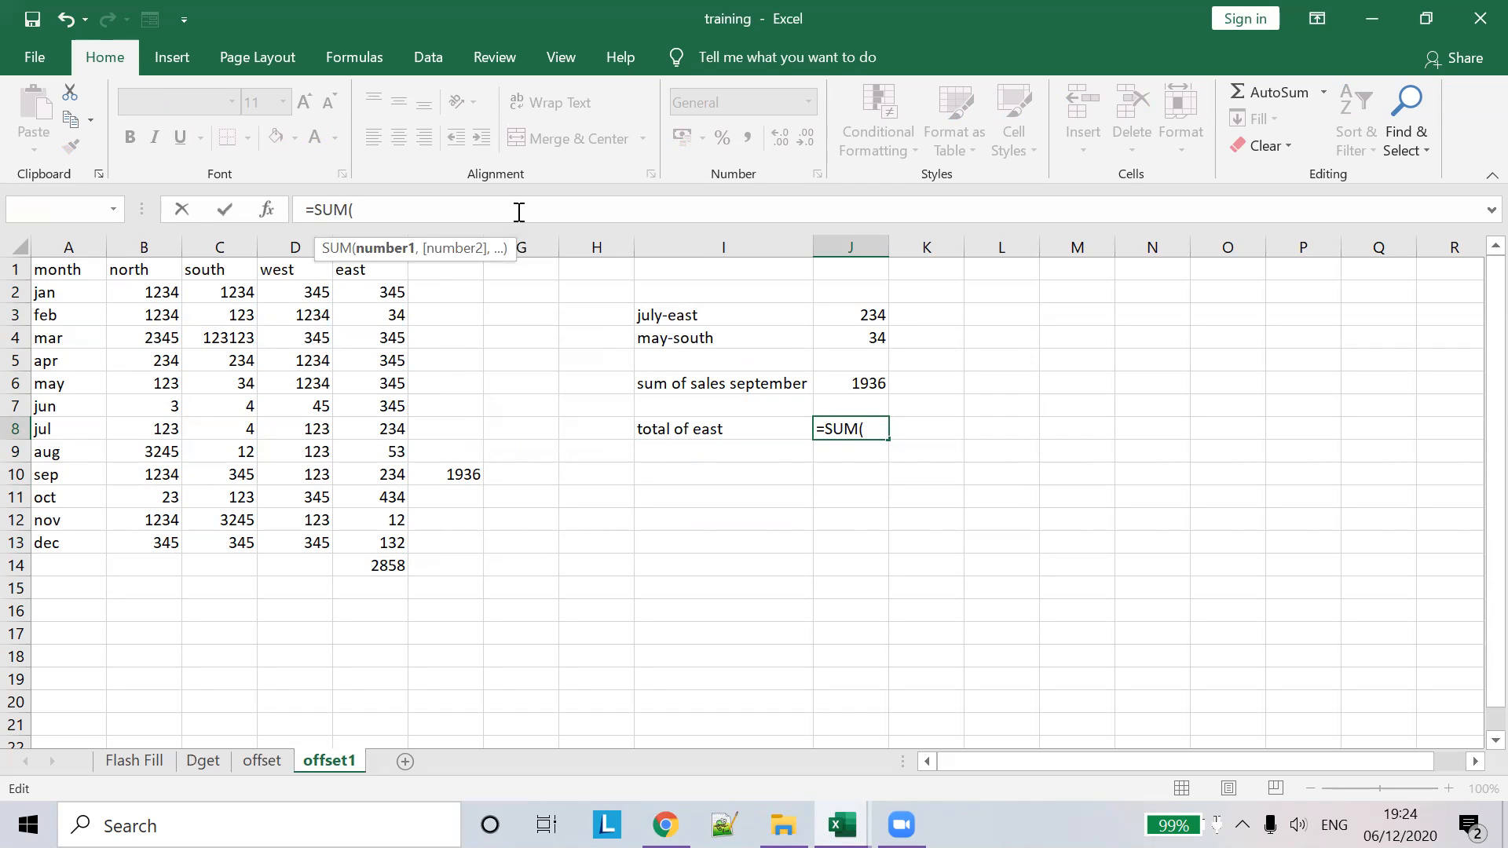
text(OF)
key(Tab)
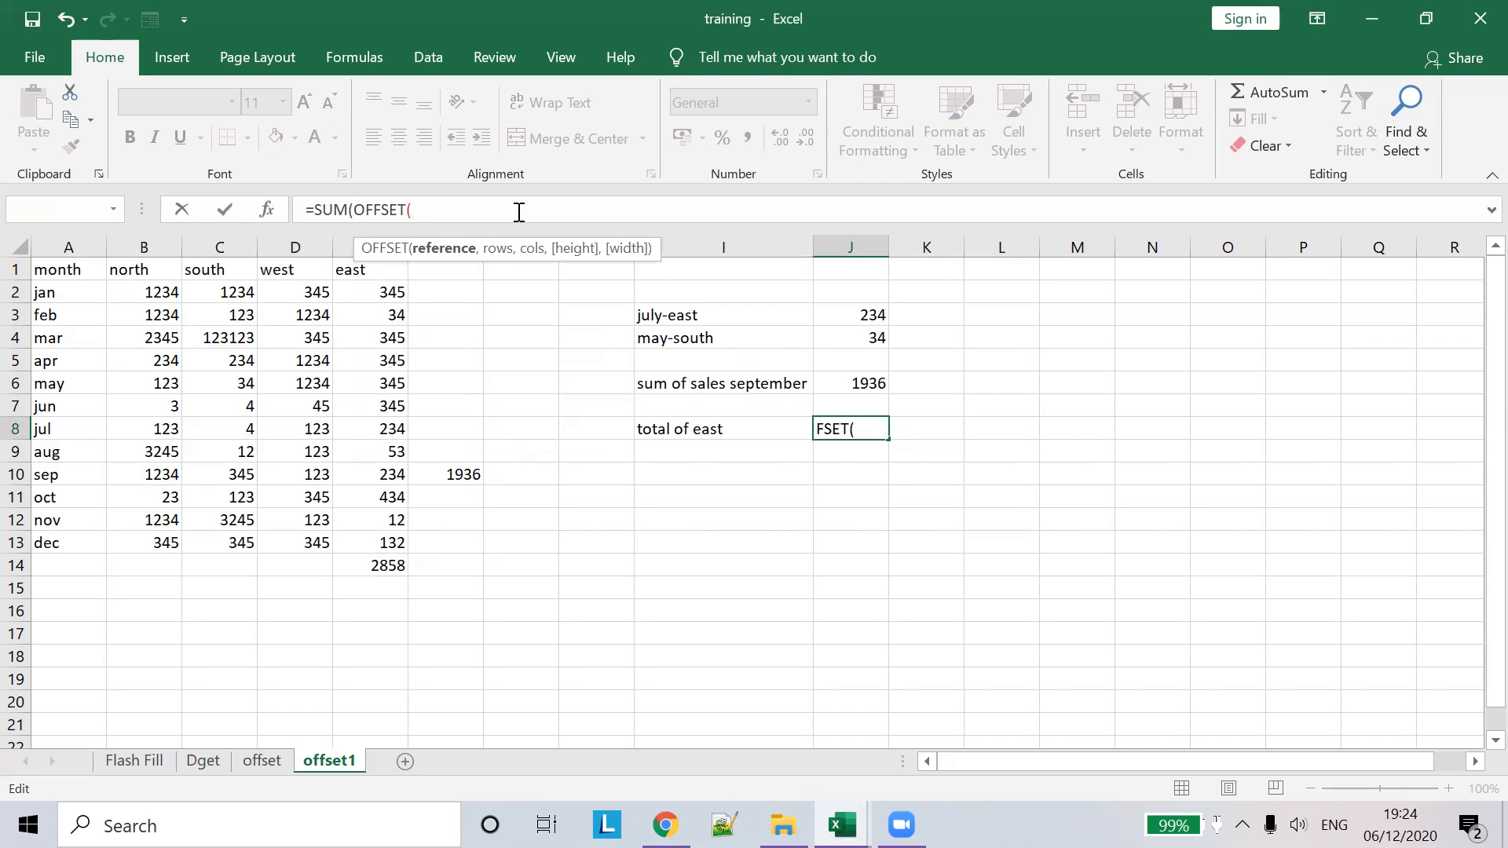
- Complete the OFFSET arguments as A1,1,4,12,1 and accept Excel's correction, returning 2858
click(79, 271)
text(,)
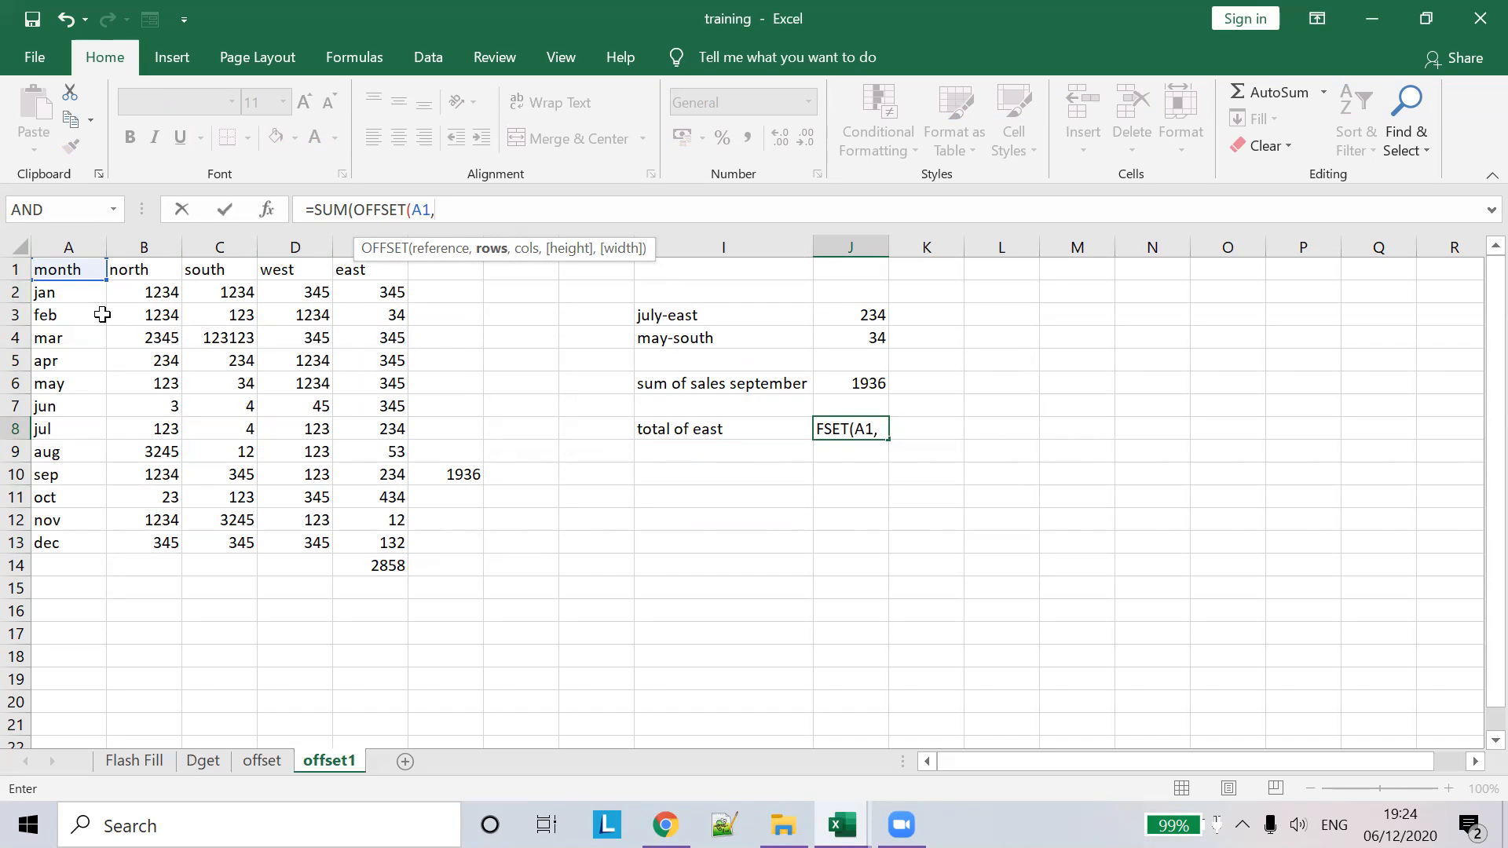
text(,)
key(BackSpace)
text(1,)
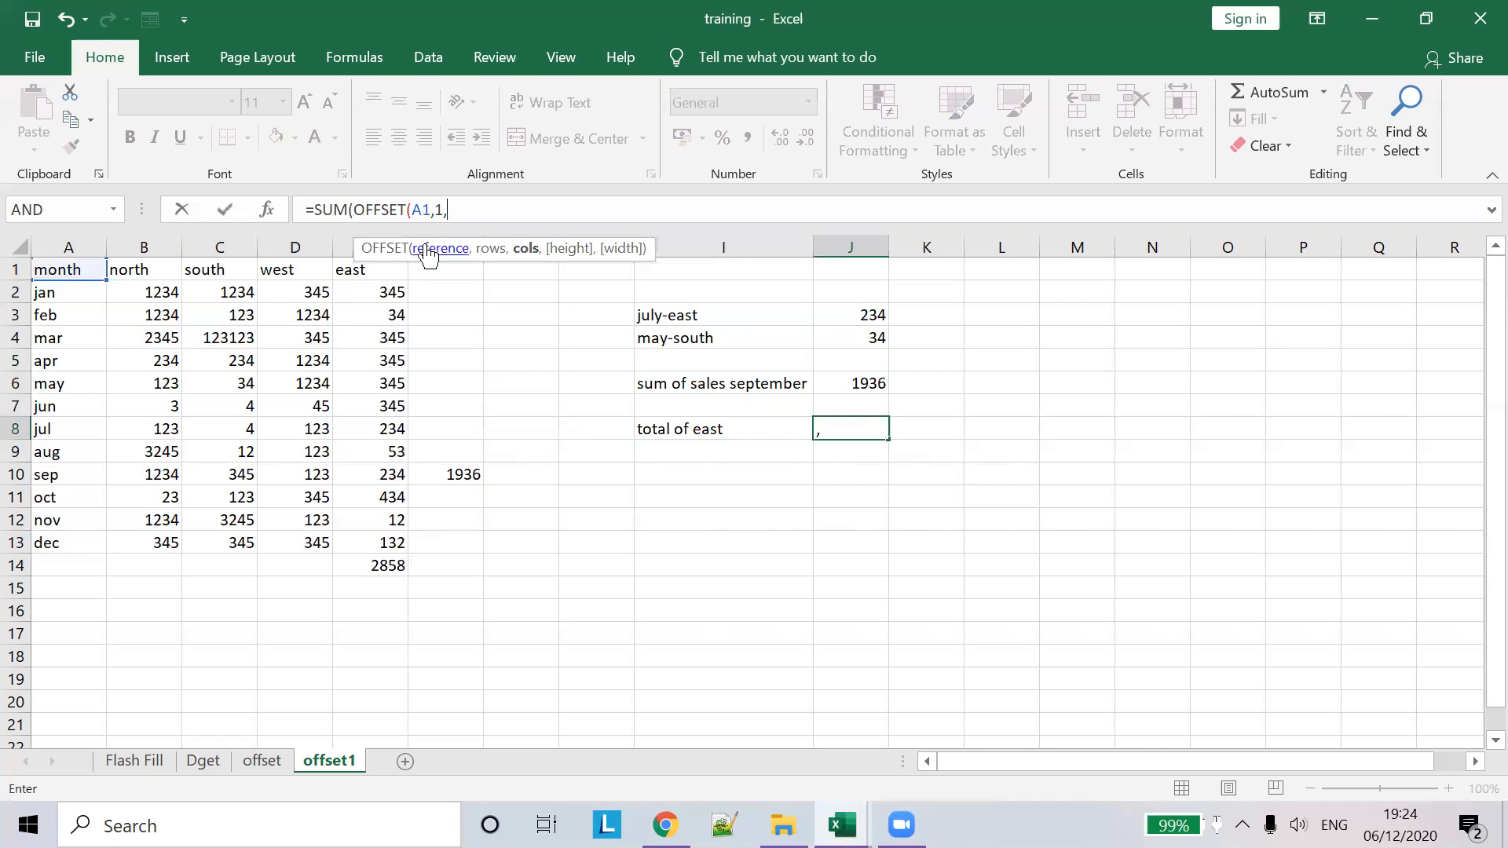
text(4,)
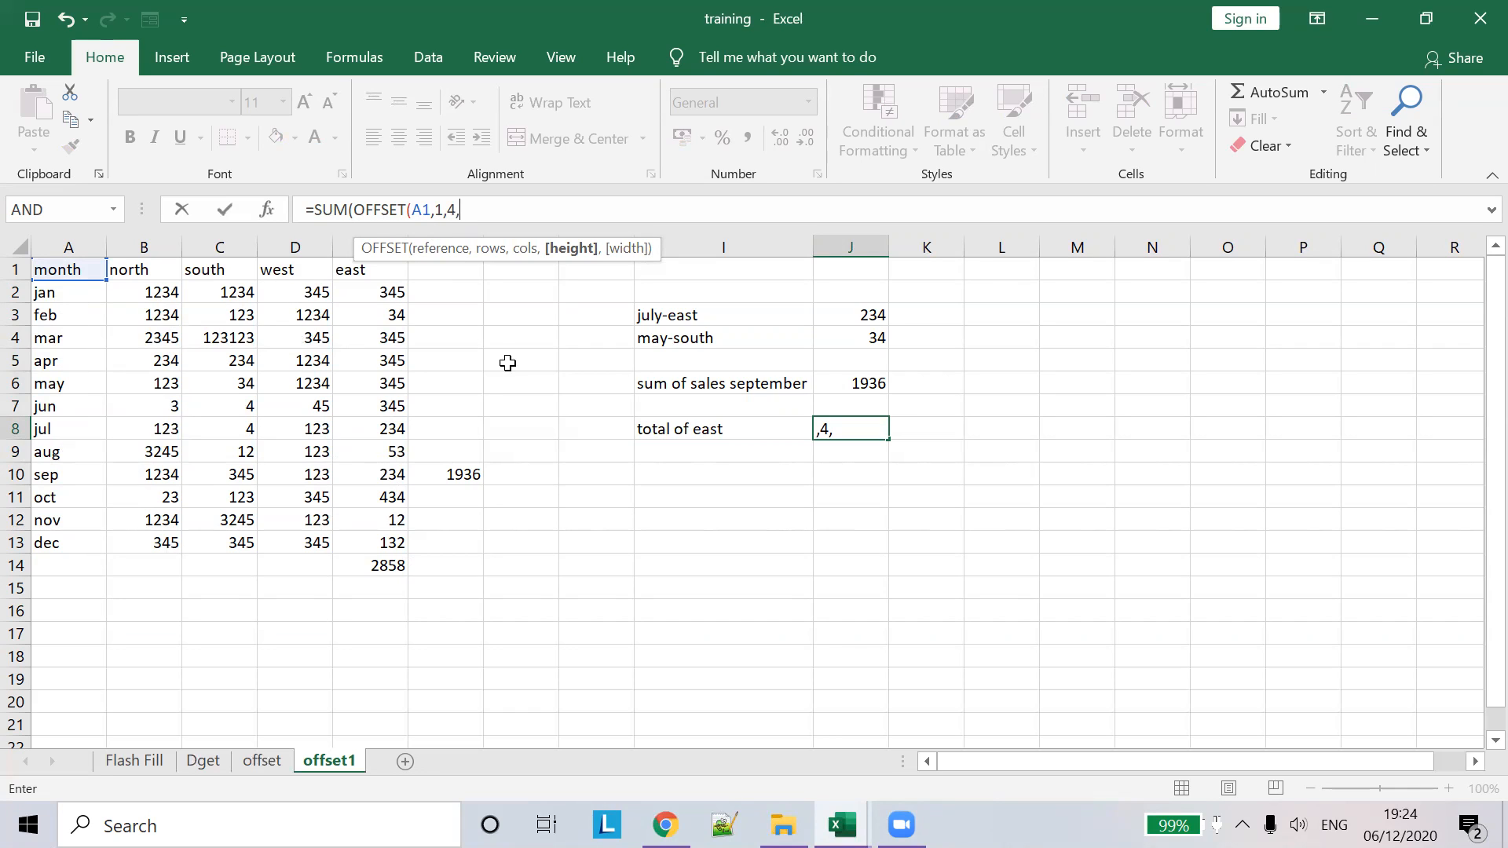
text(12,1)
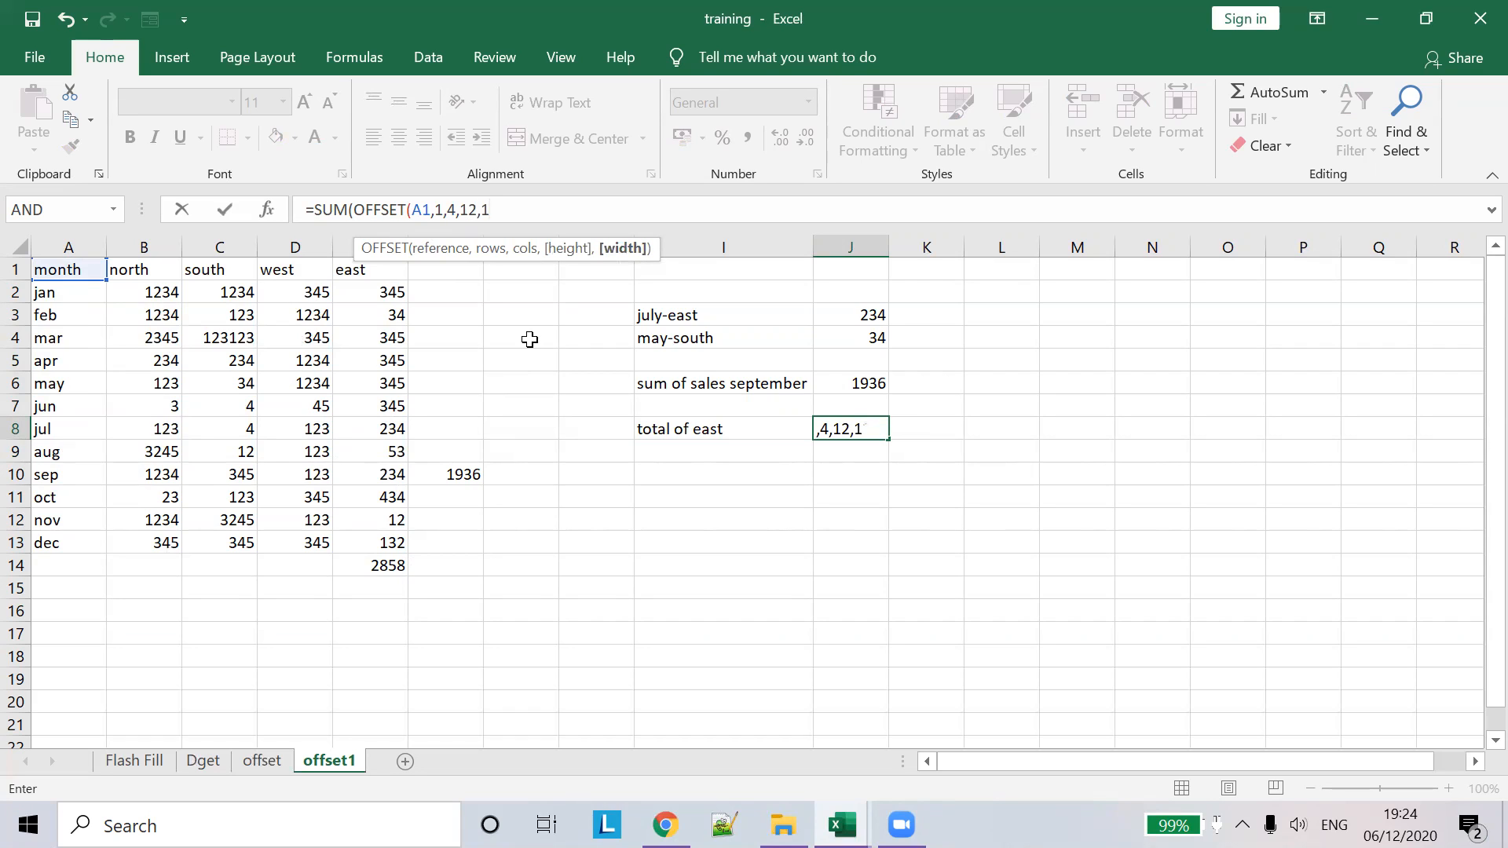
key(Return)
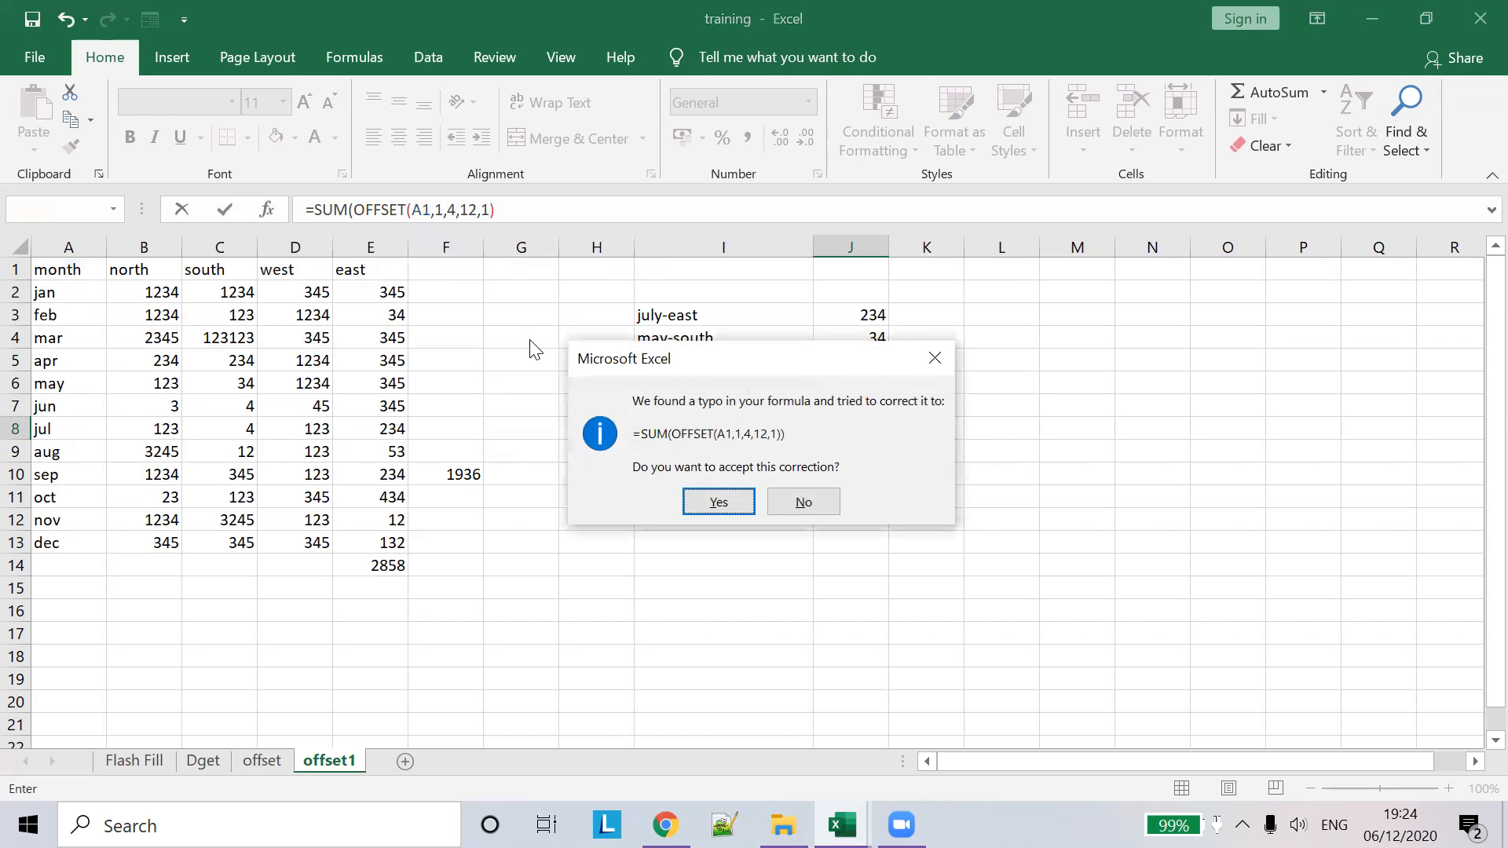
click(736, 505)
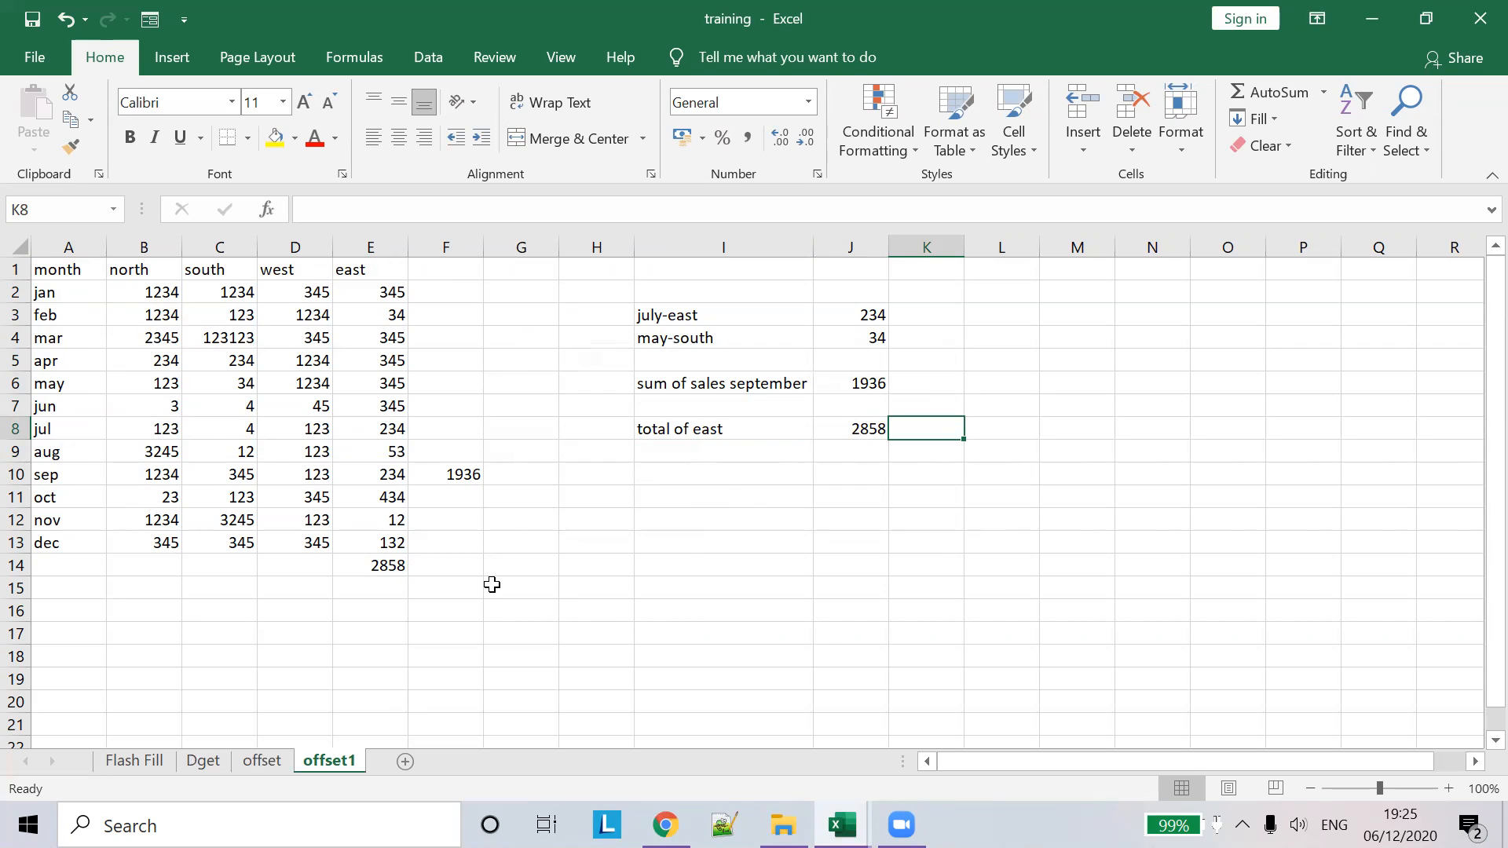
- Bring up the 'practice' workbook window from Excel's taskbar previews
click(842, 803)
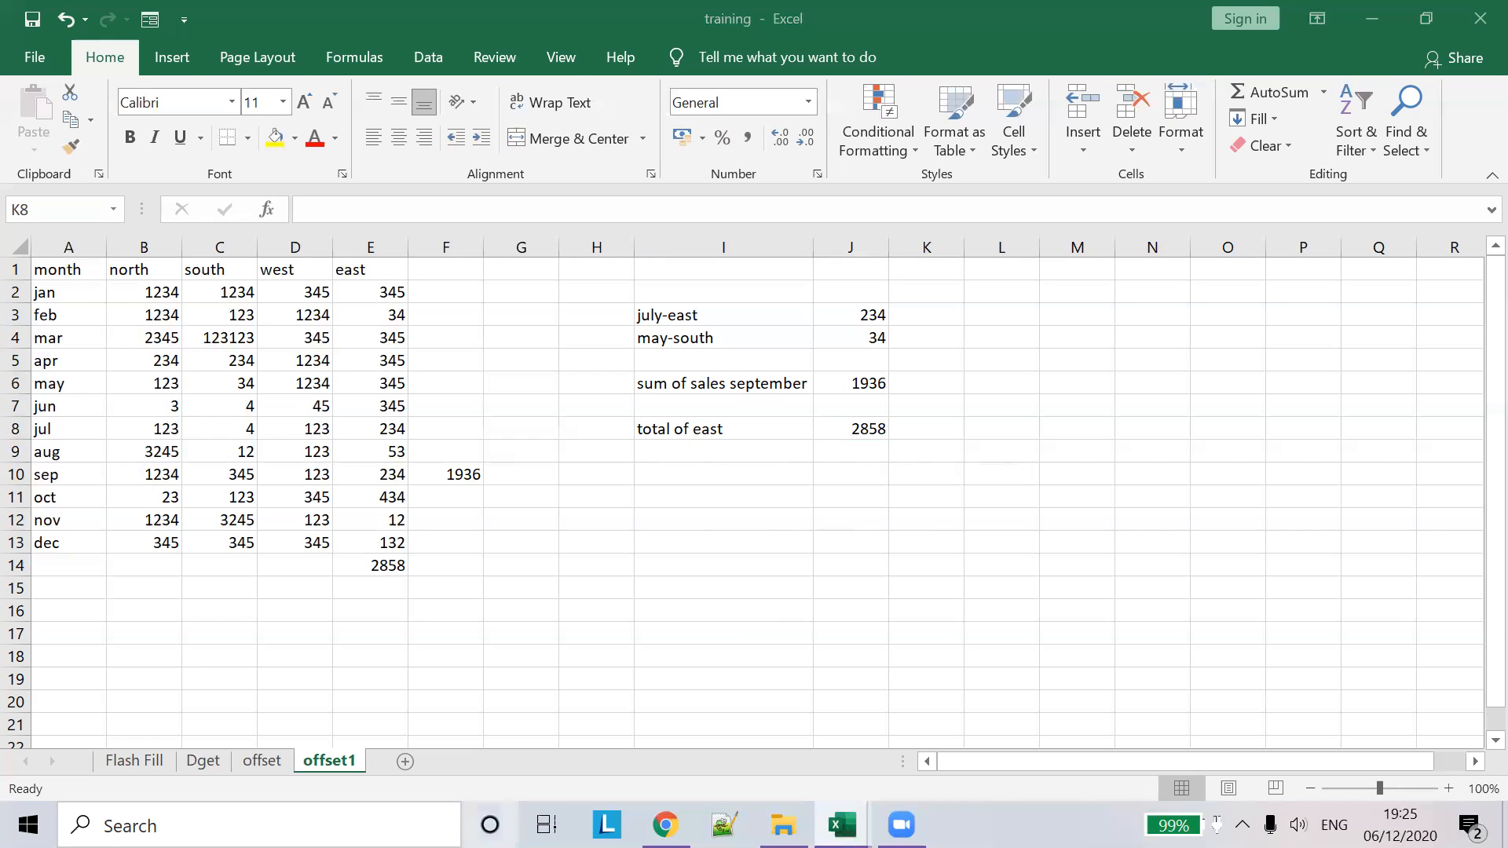
mouse_move(842, 824)
click(717, 772)
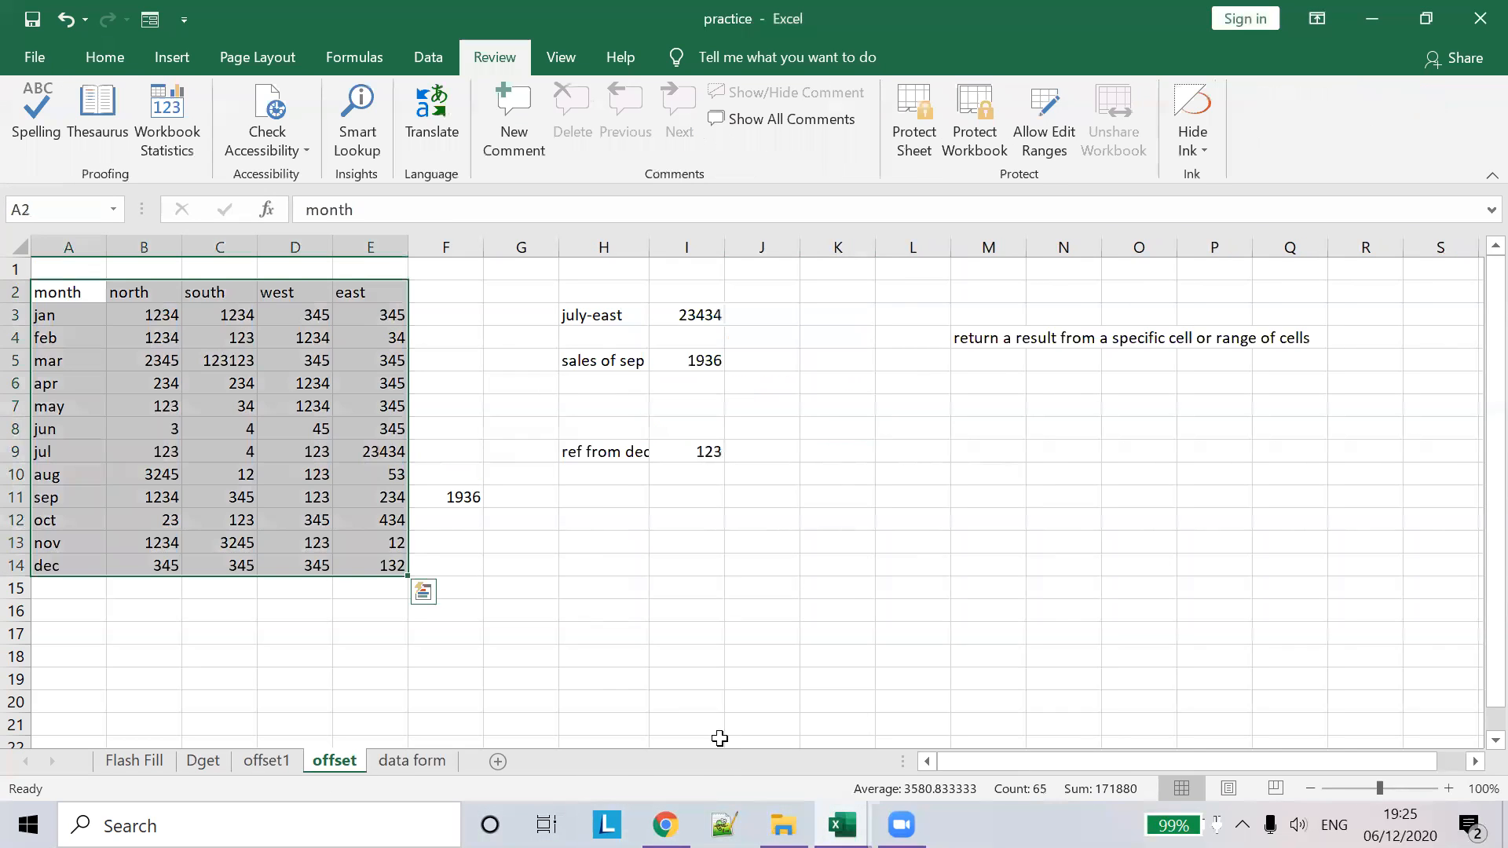
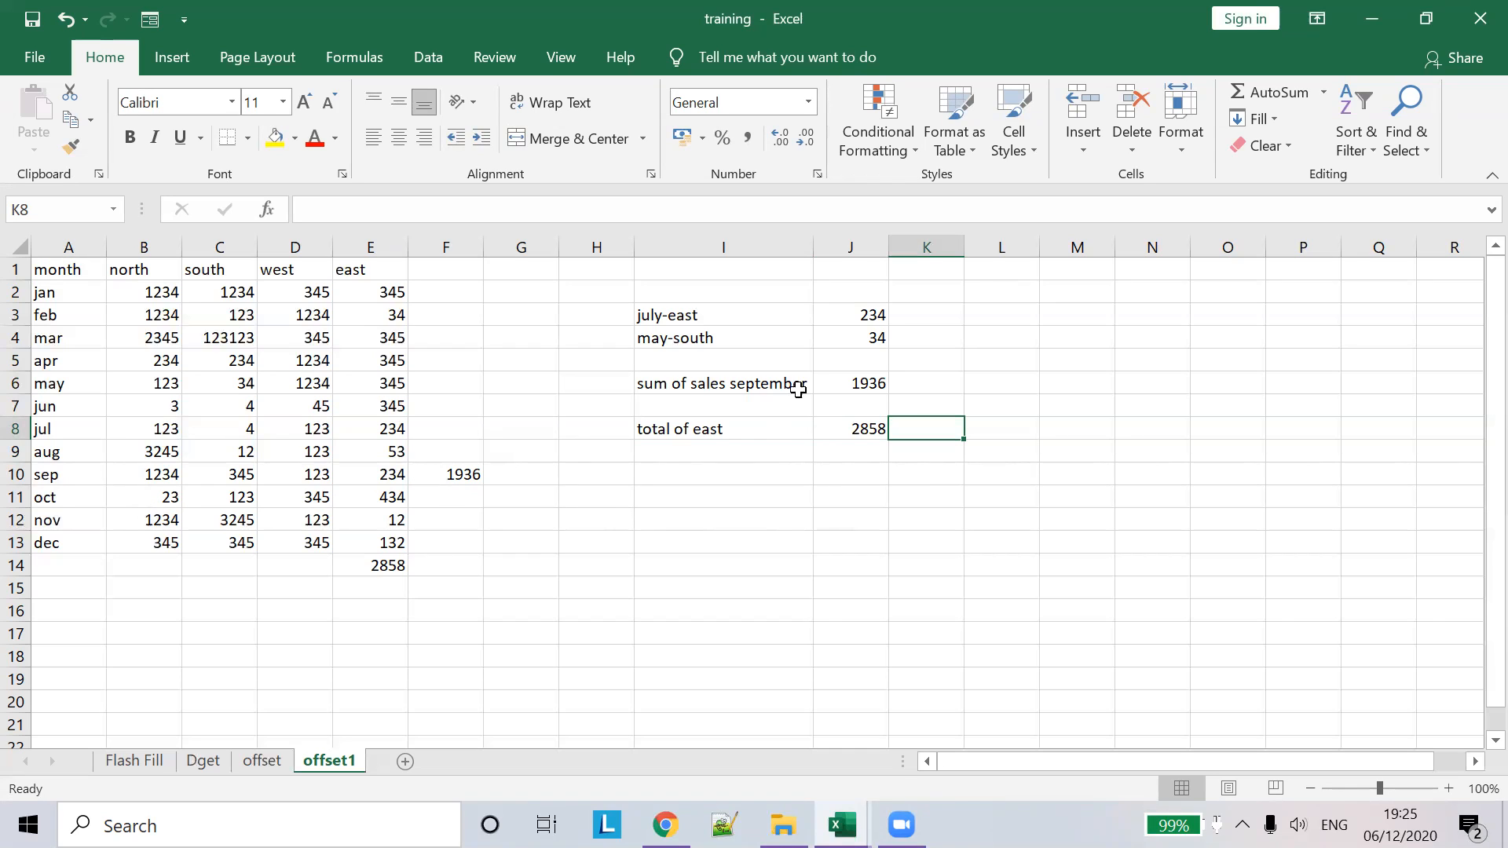
- Start a =SUM(OFFSET( formula in K8 for the total of east
click(694, 436)
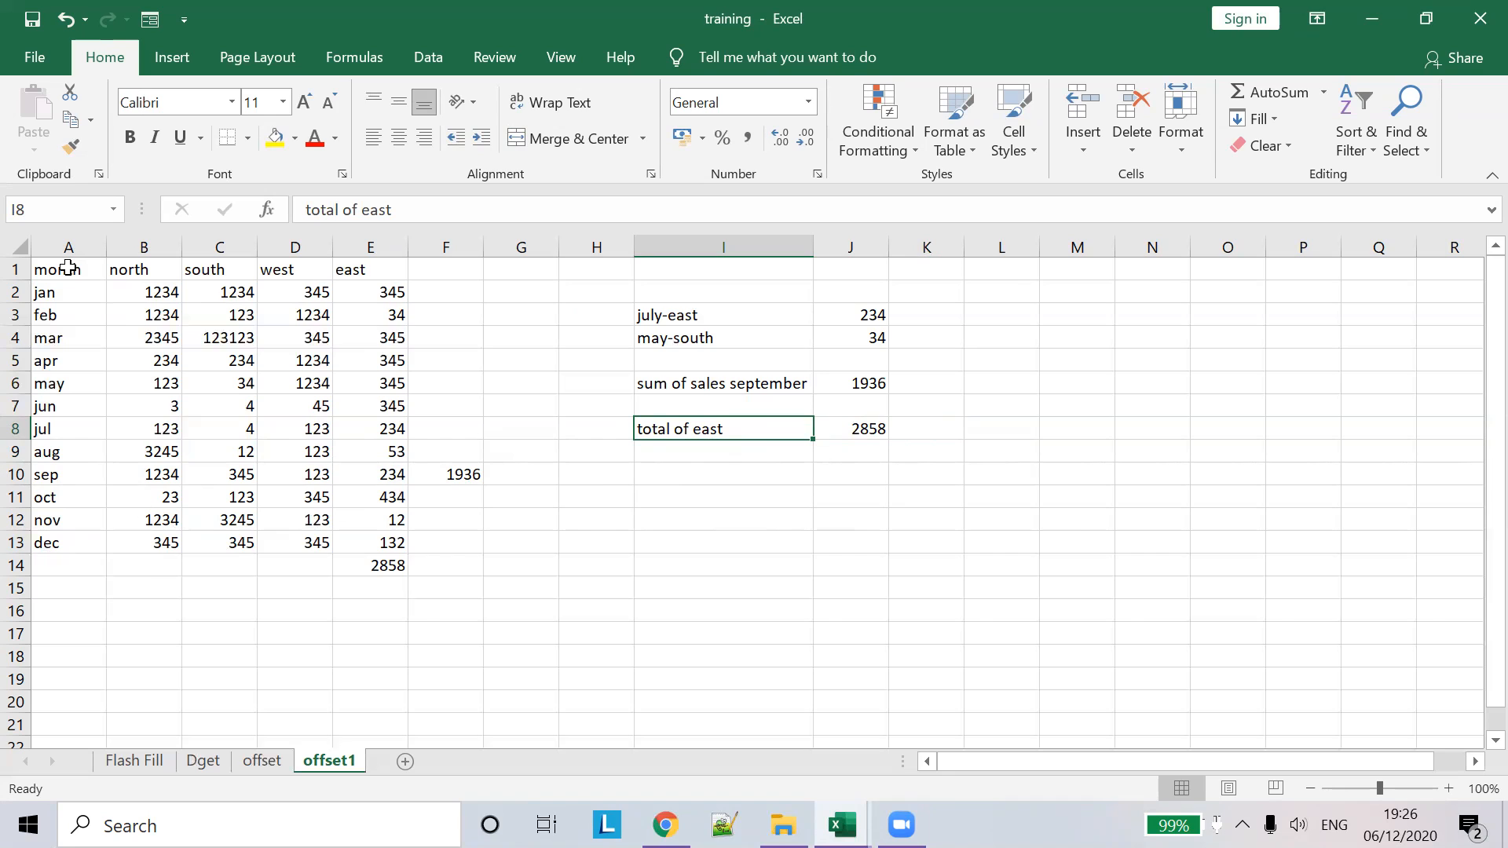
click(926, 430)
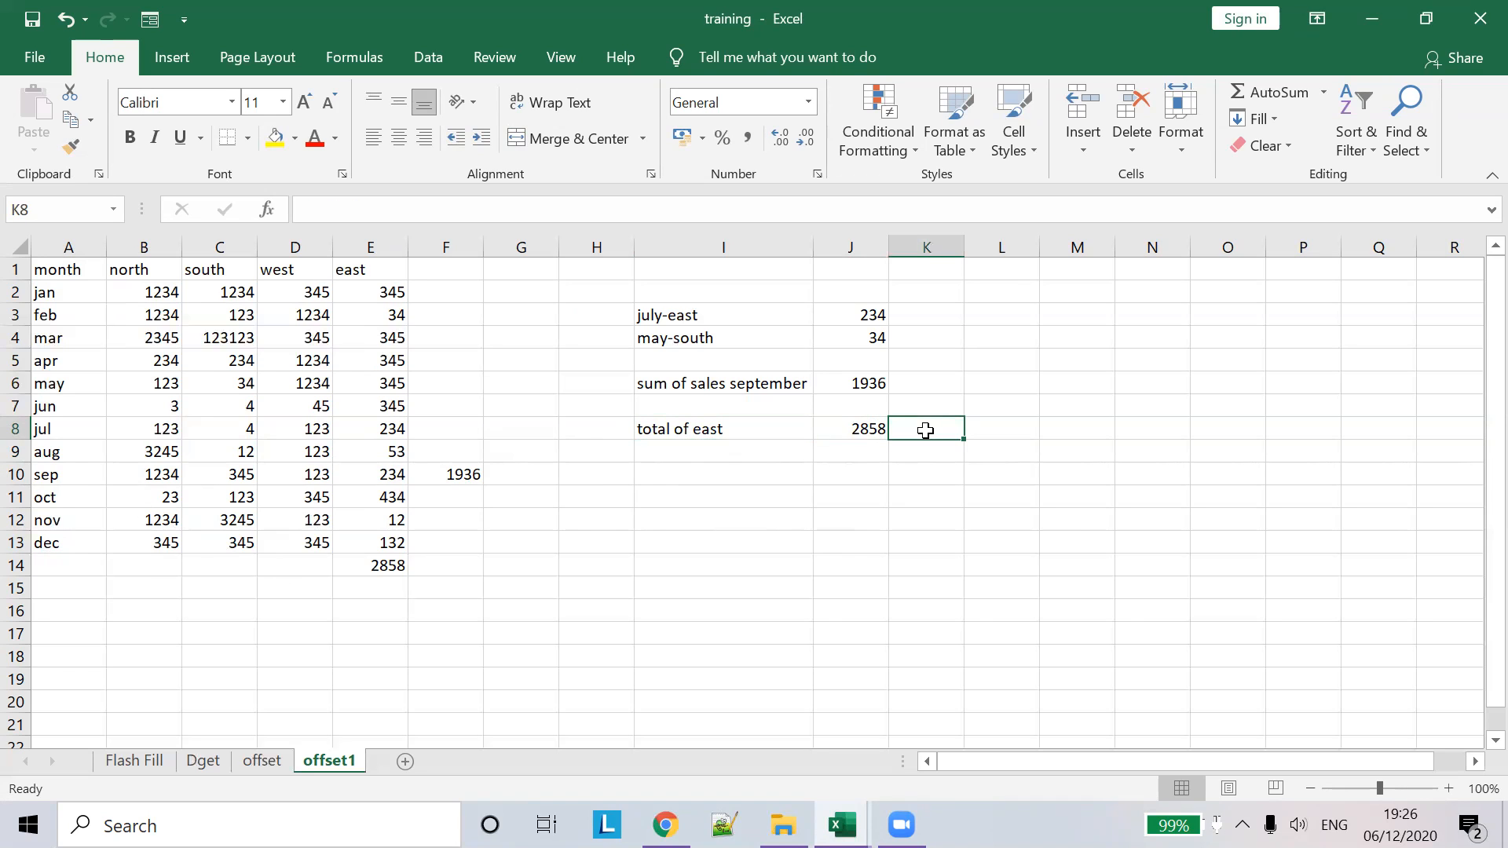
text(=)
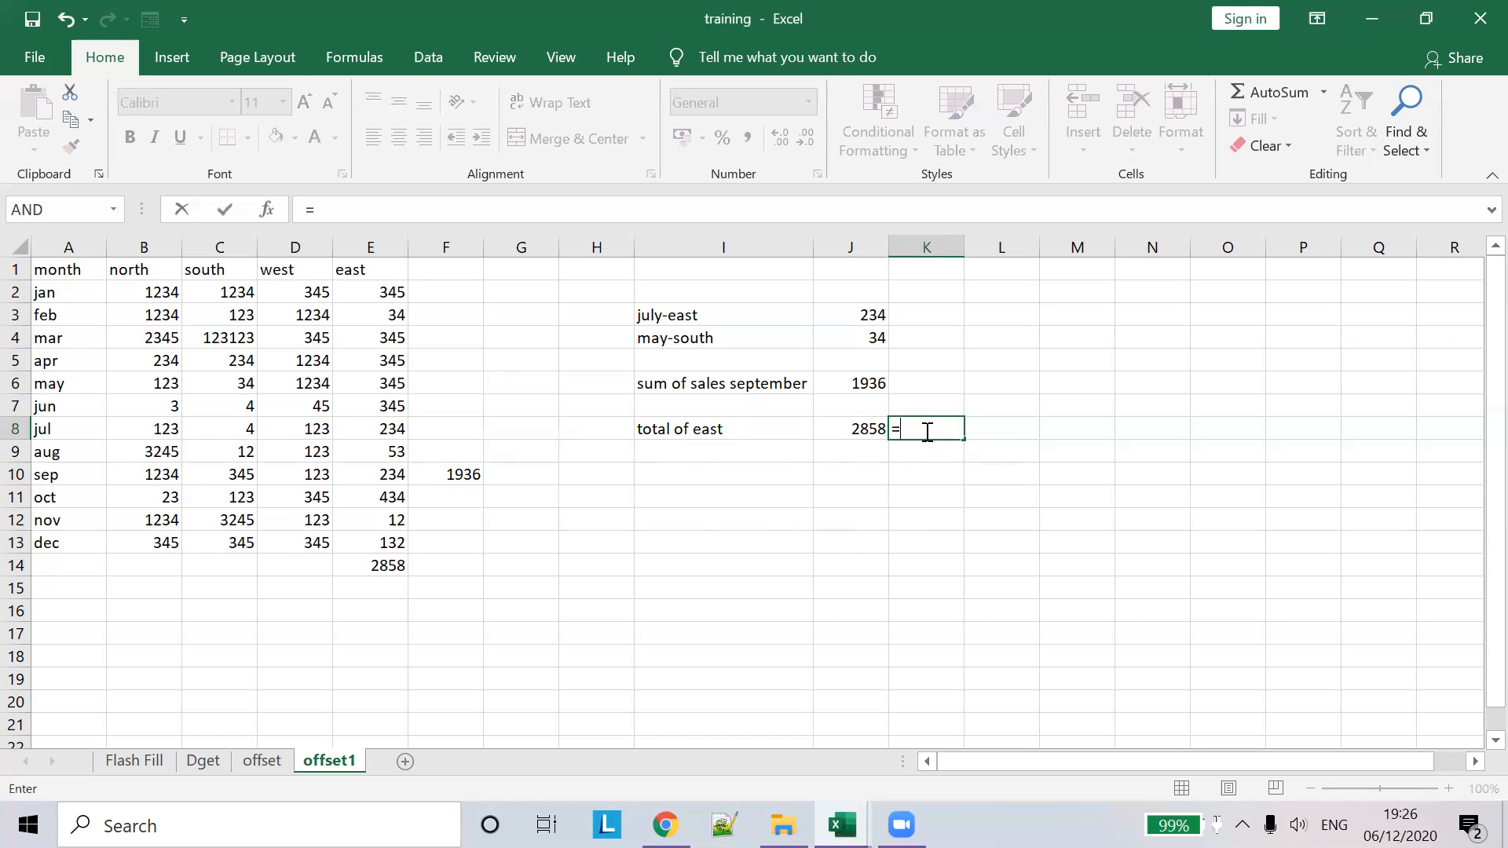
text(SUME)
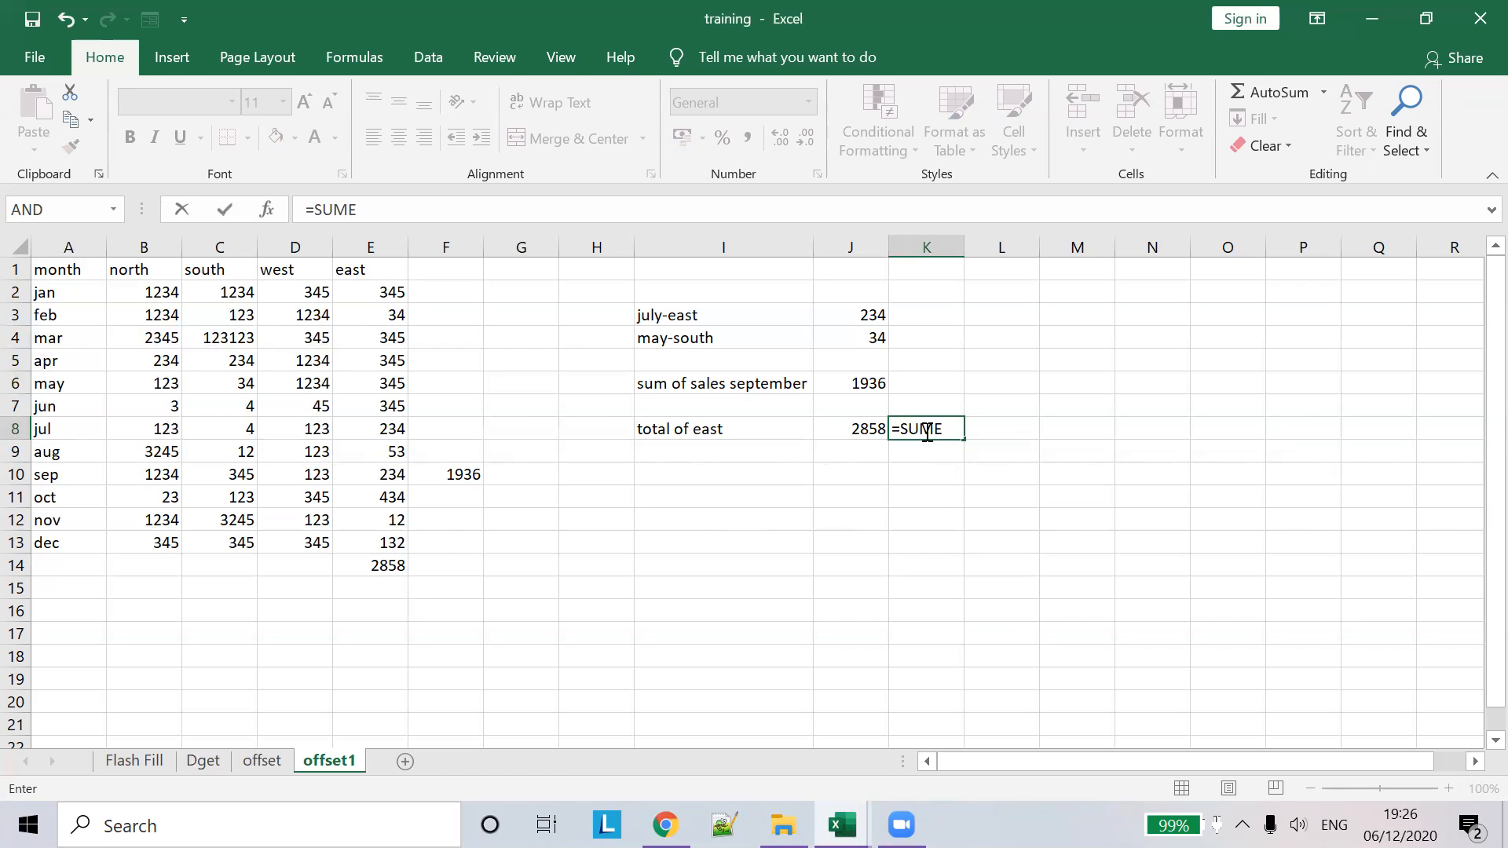
key(BackSpace)
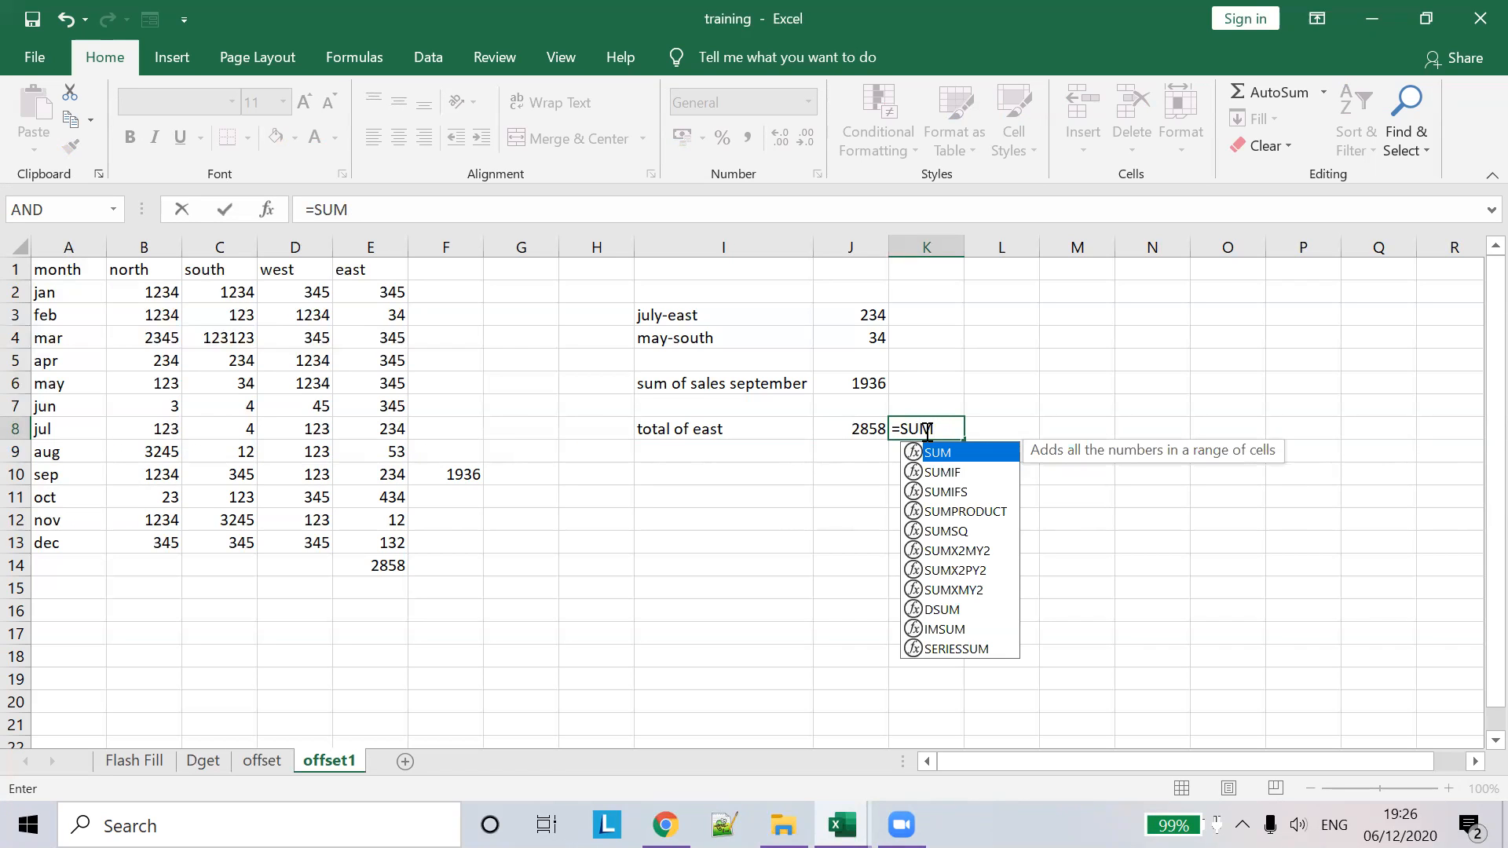
text((off)
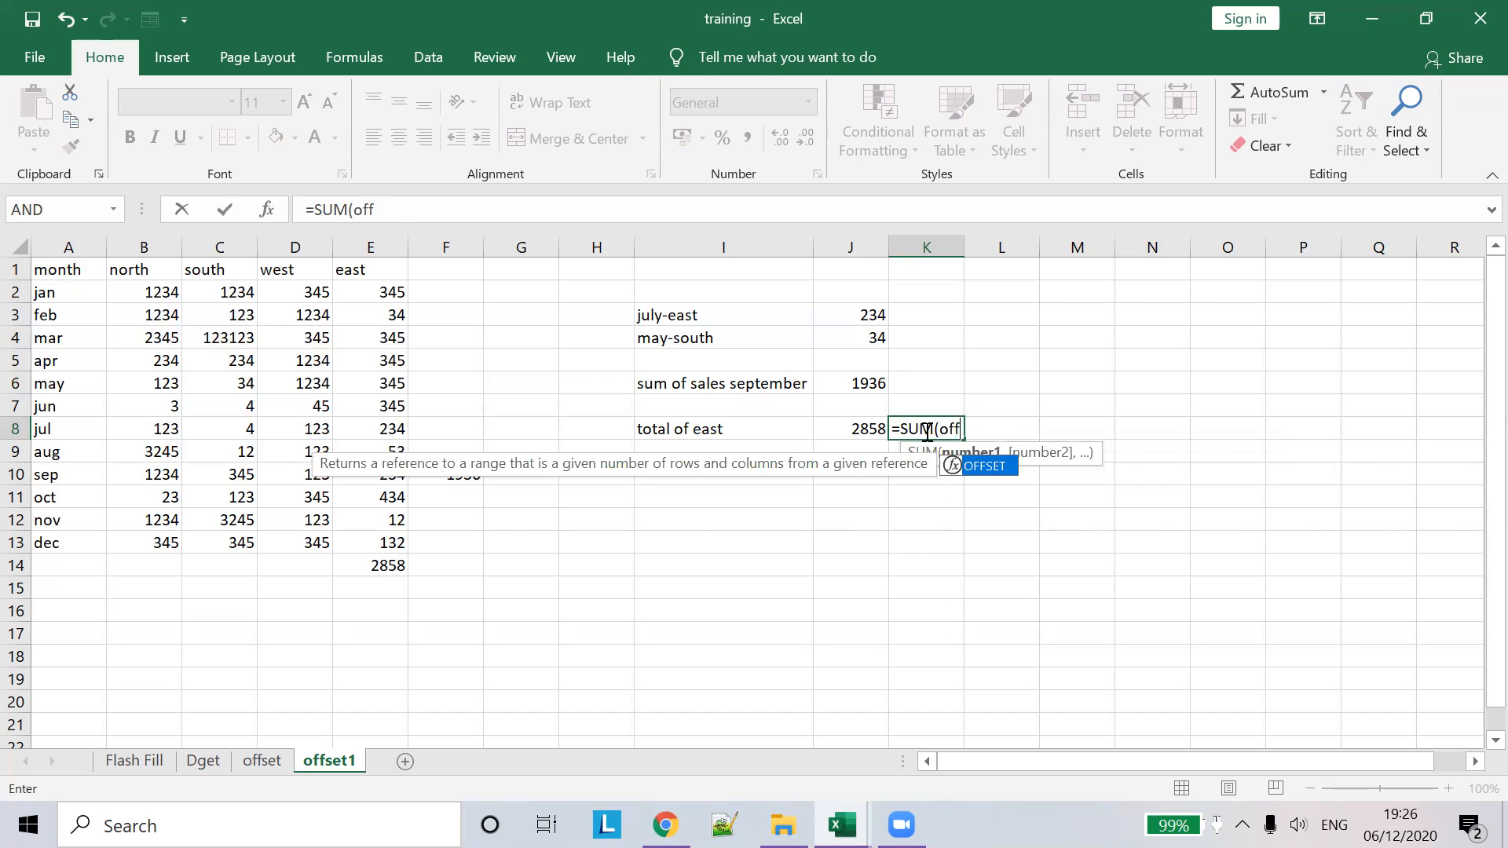
key(Tab)
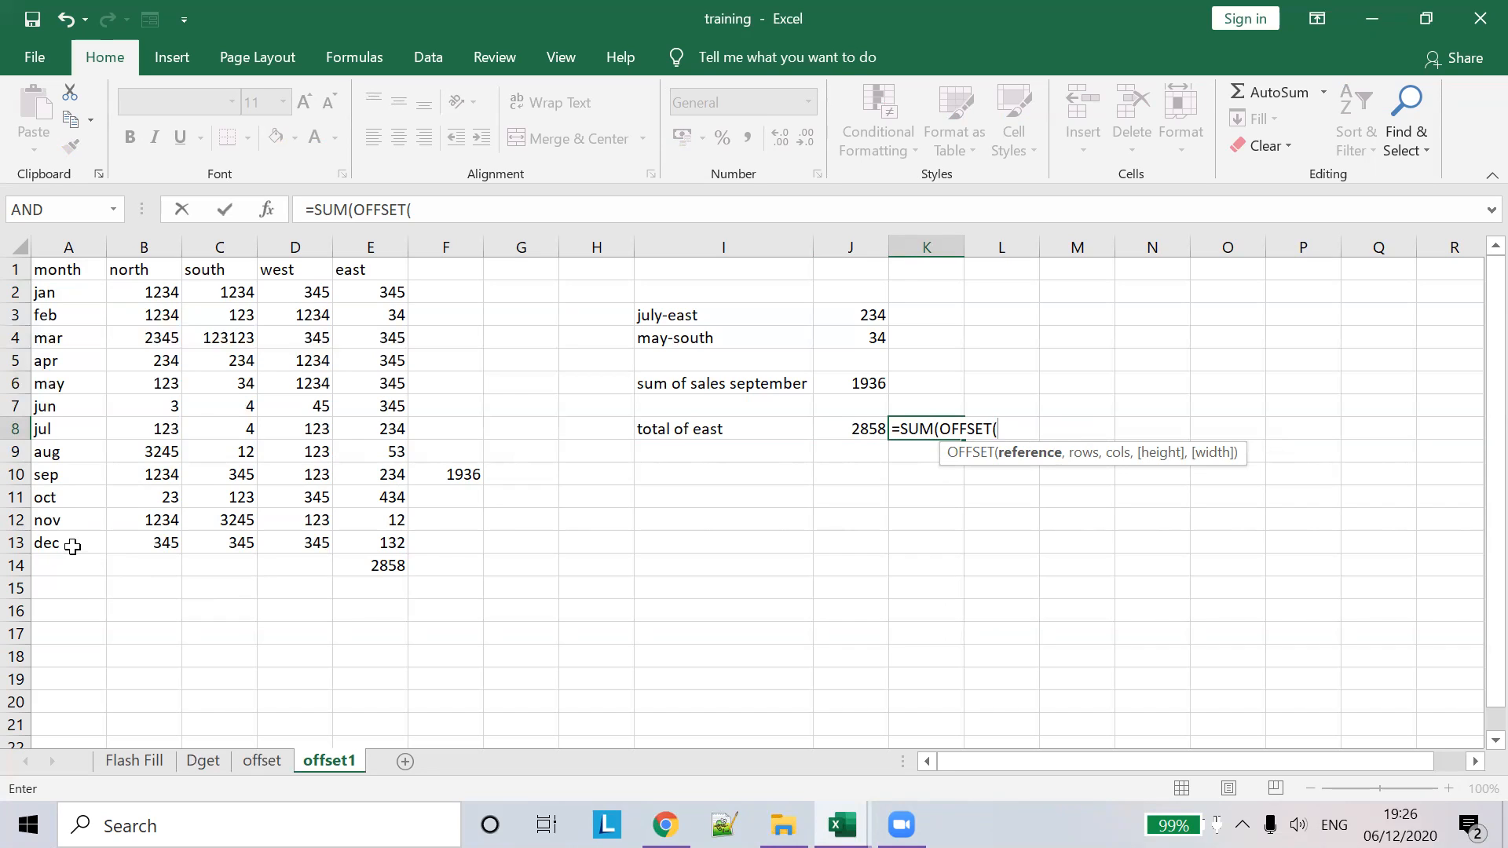
- Complete the OFFSET arguments as A13,0,4,-12,1 and accept the bracket correction, returning 2858
click(72, 547)
text(,)
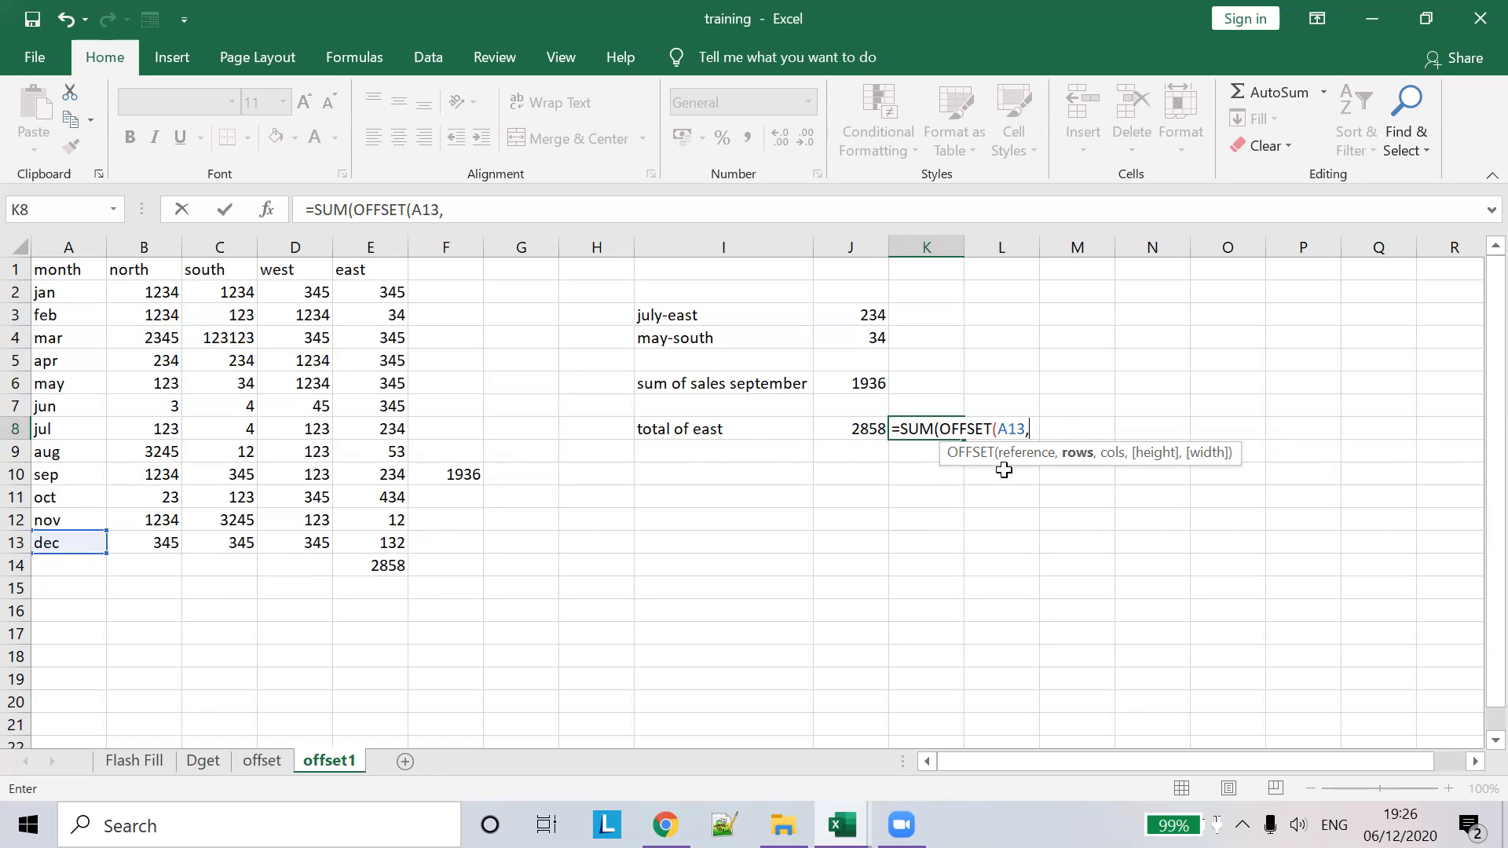
text(0,)
text(4,)
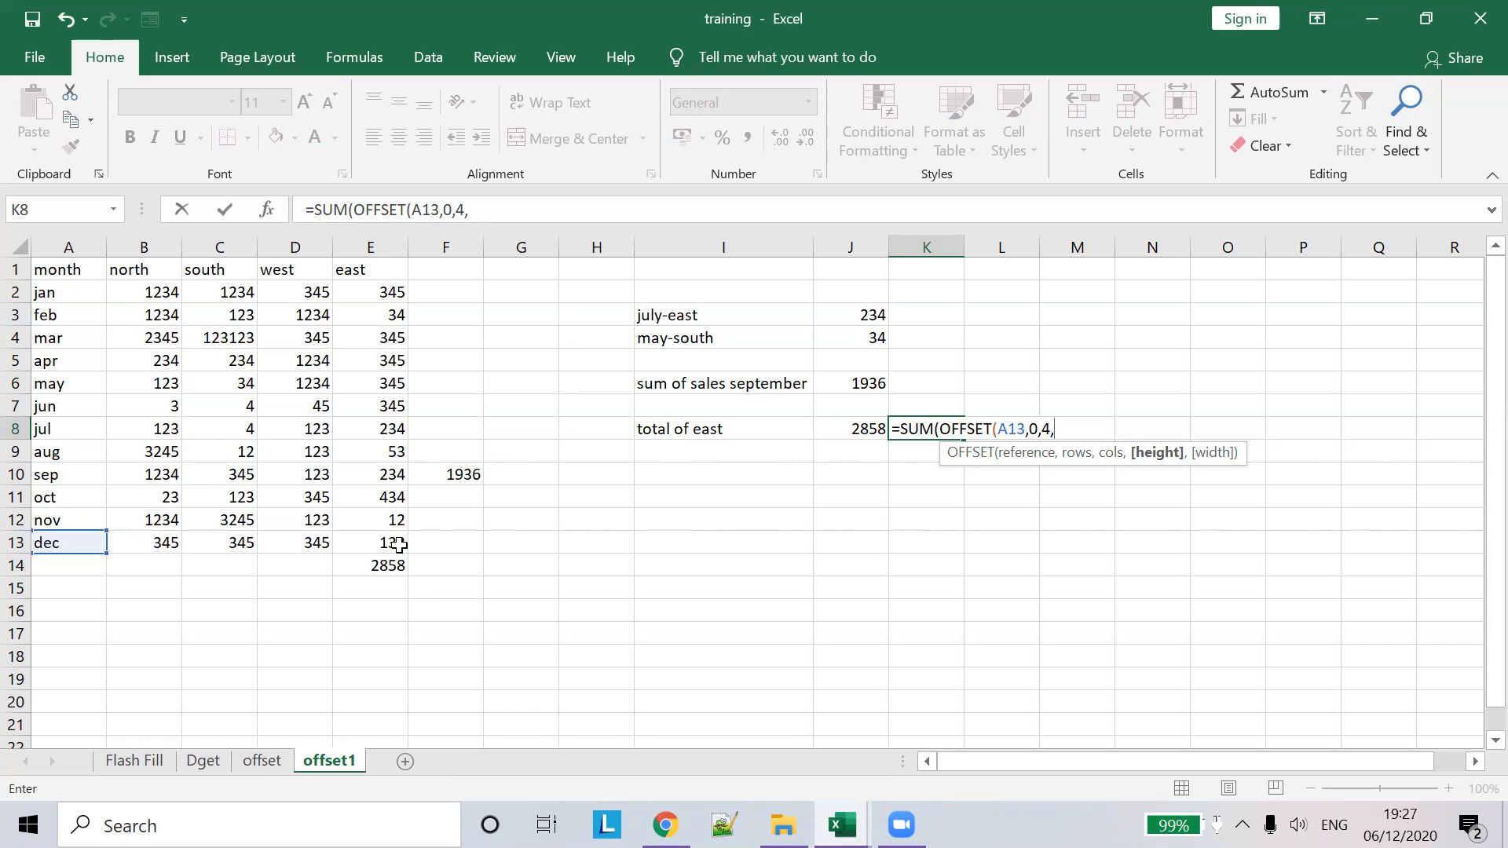
text(-112)
key(BackSpace)
key(BackSpace)
text(2,)
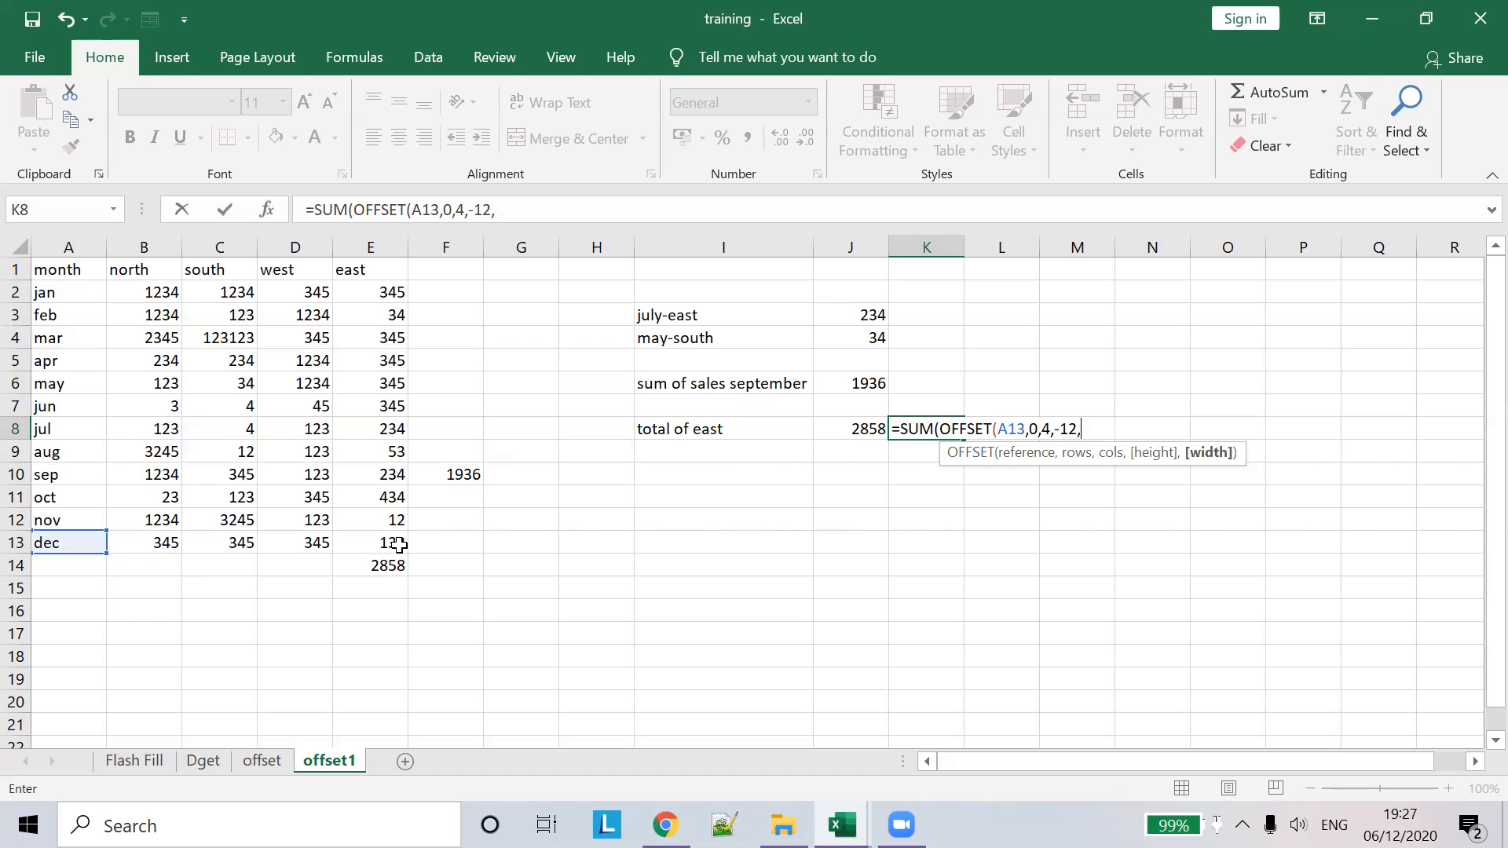
text(1)
key(Return)
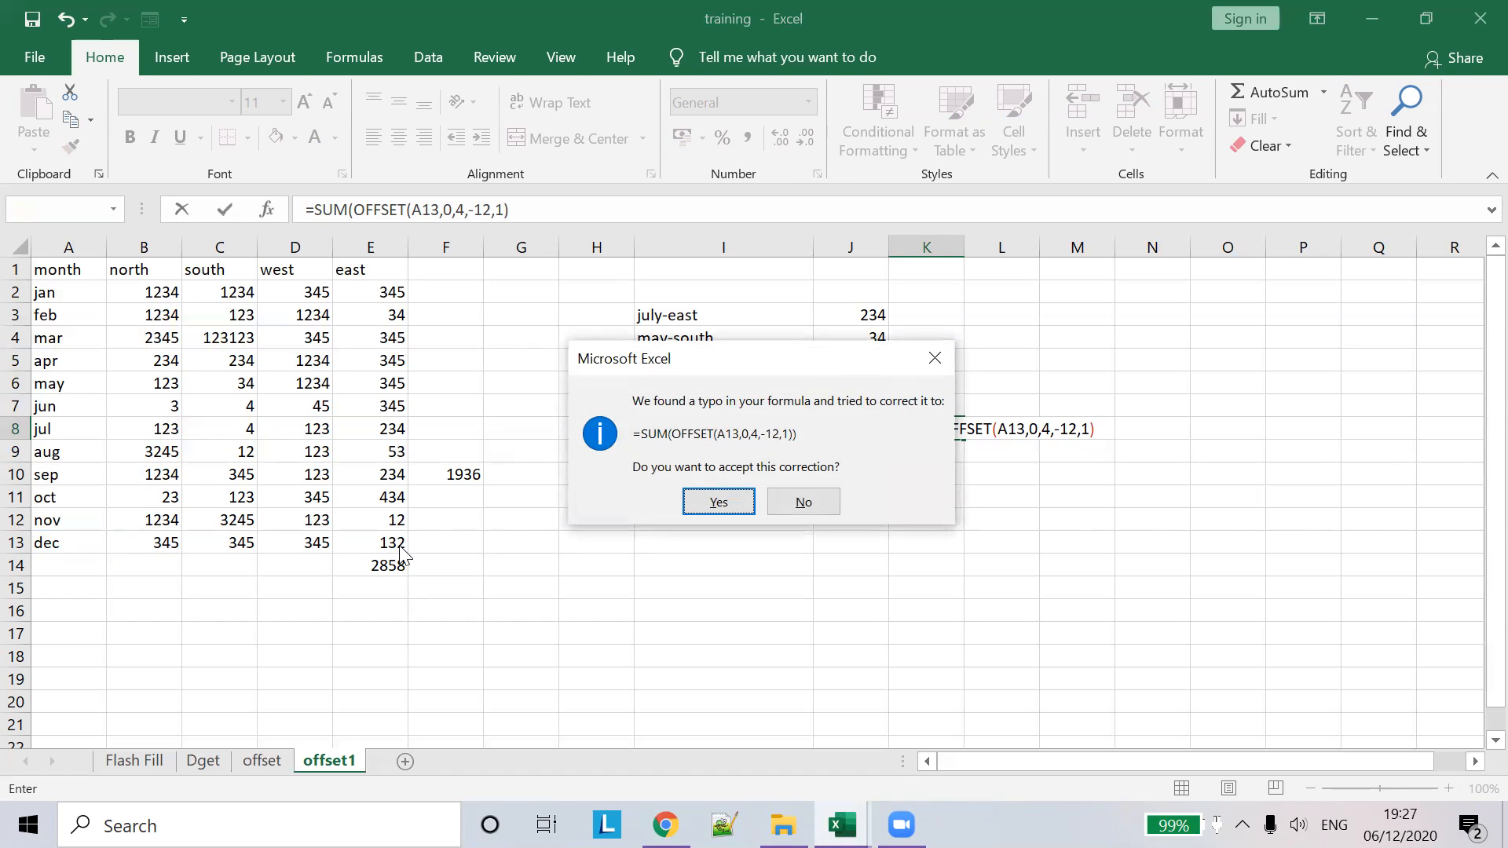
key(Return)
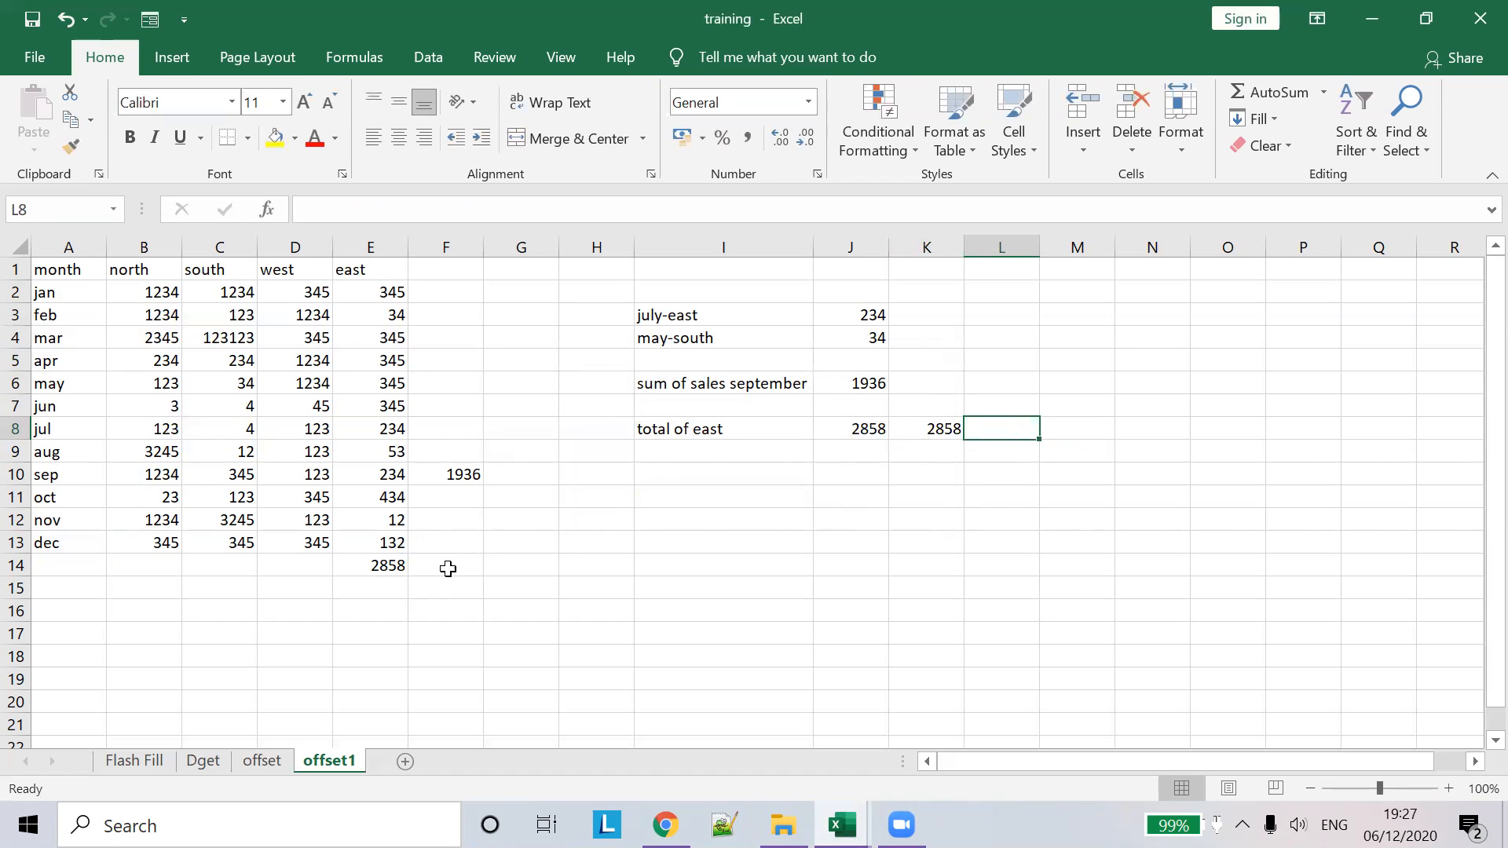
click(954, 430)
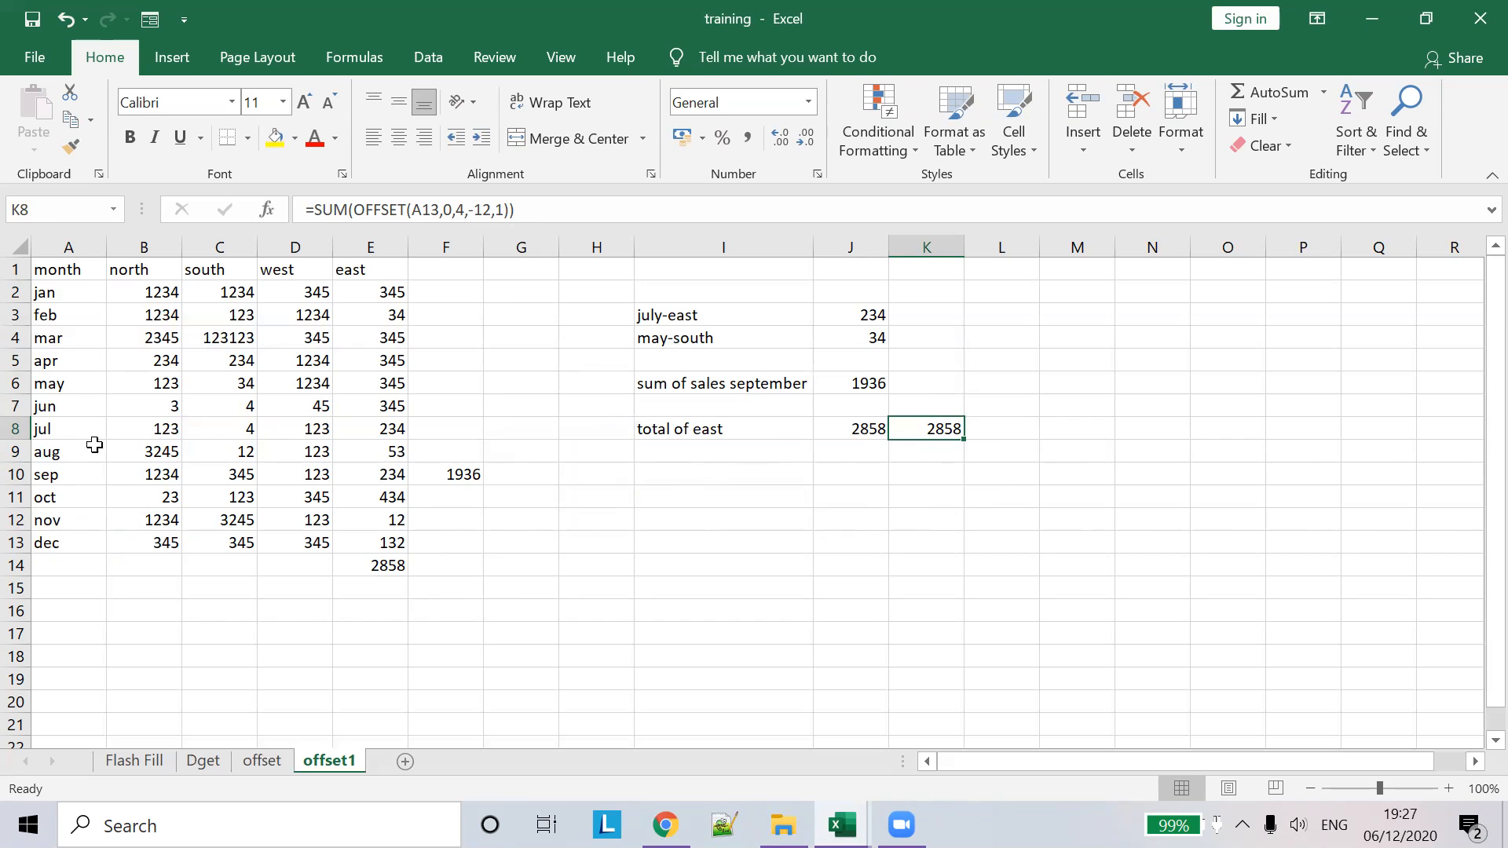
click(873, 432)
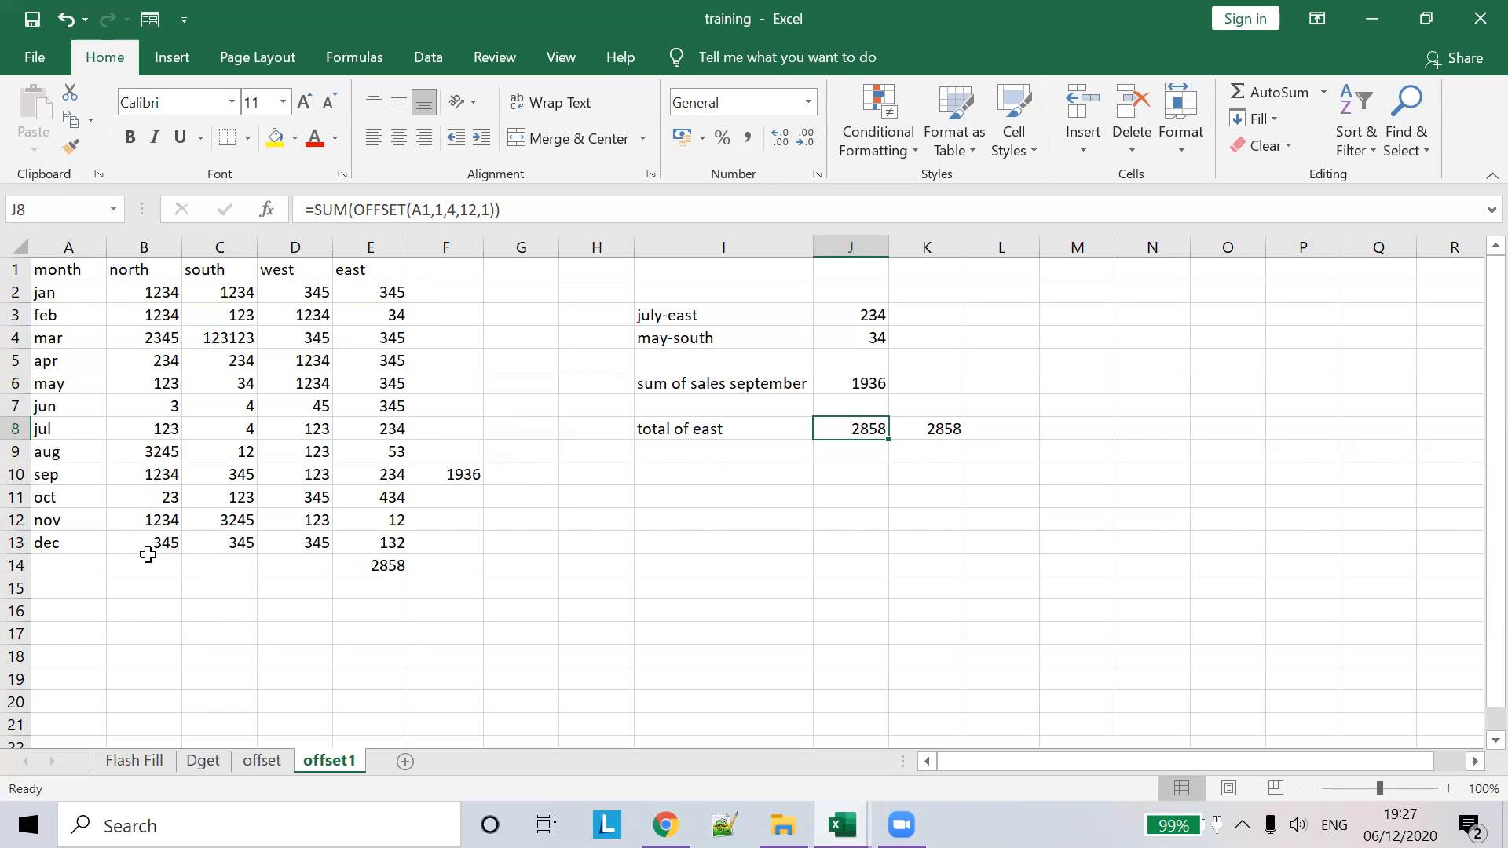
click(61, 544)
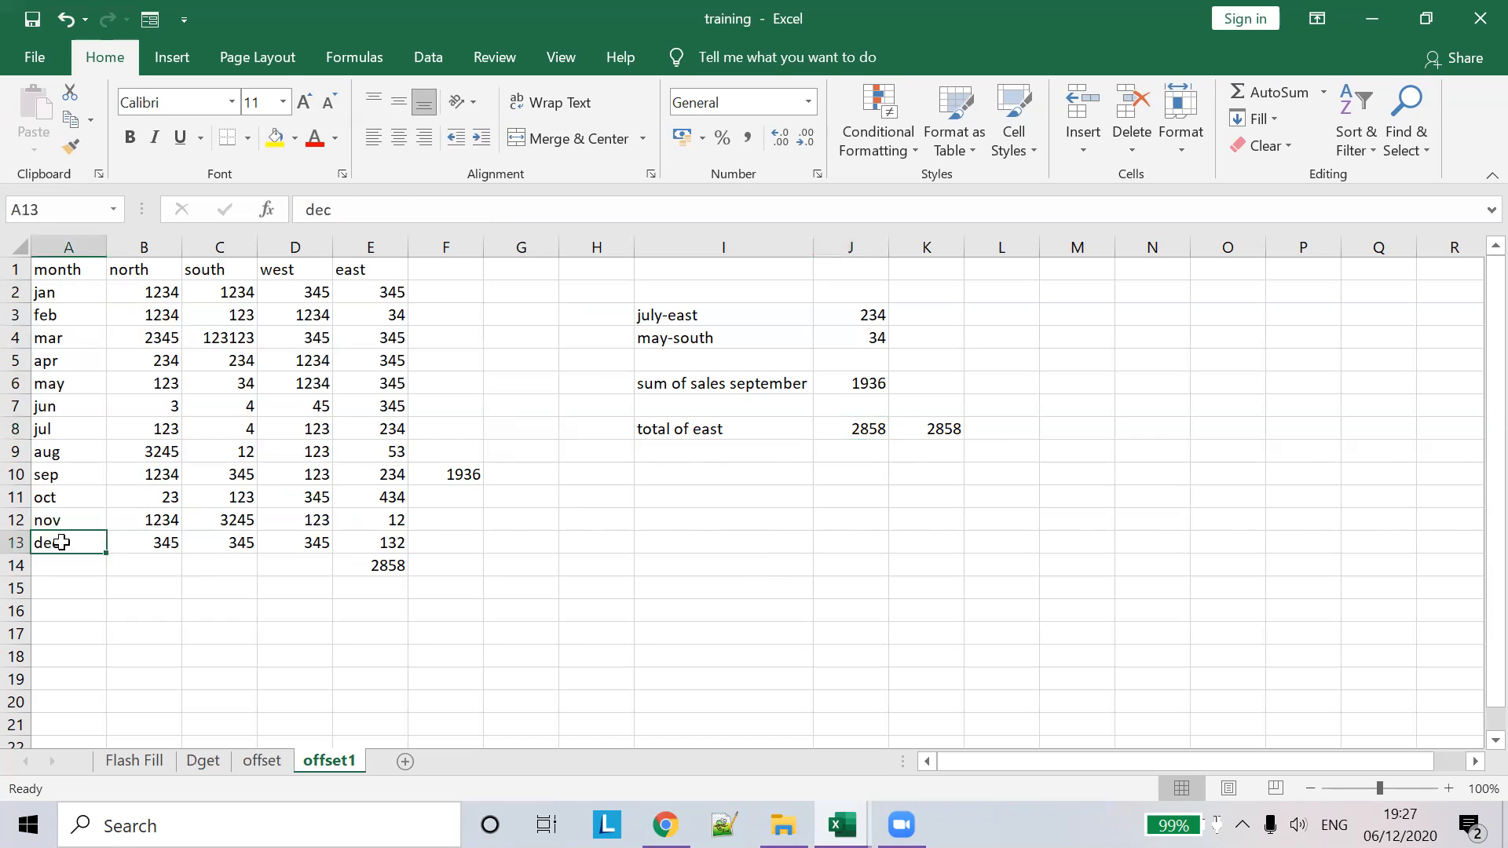
click(865, 428)
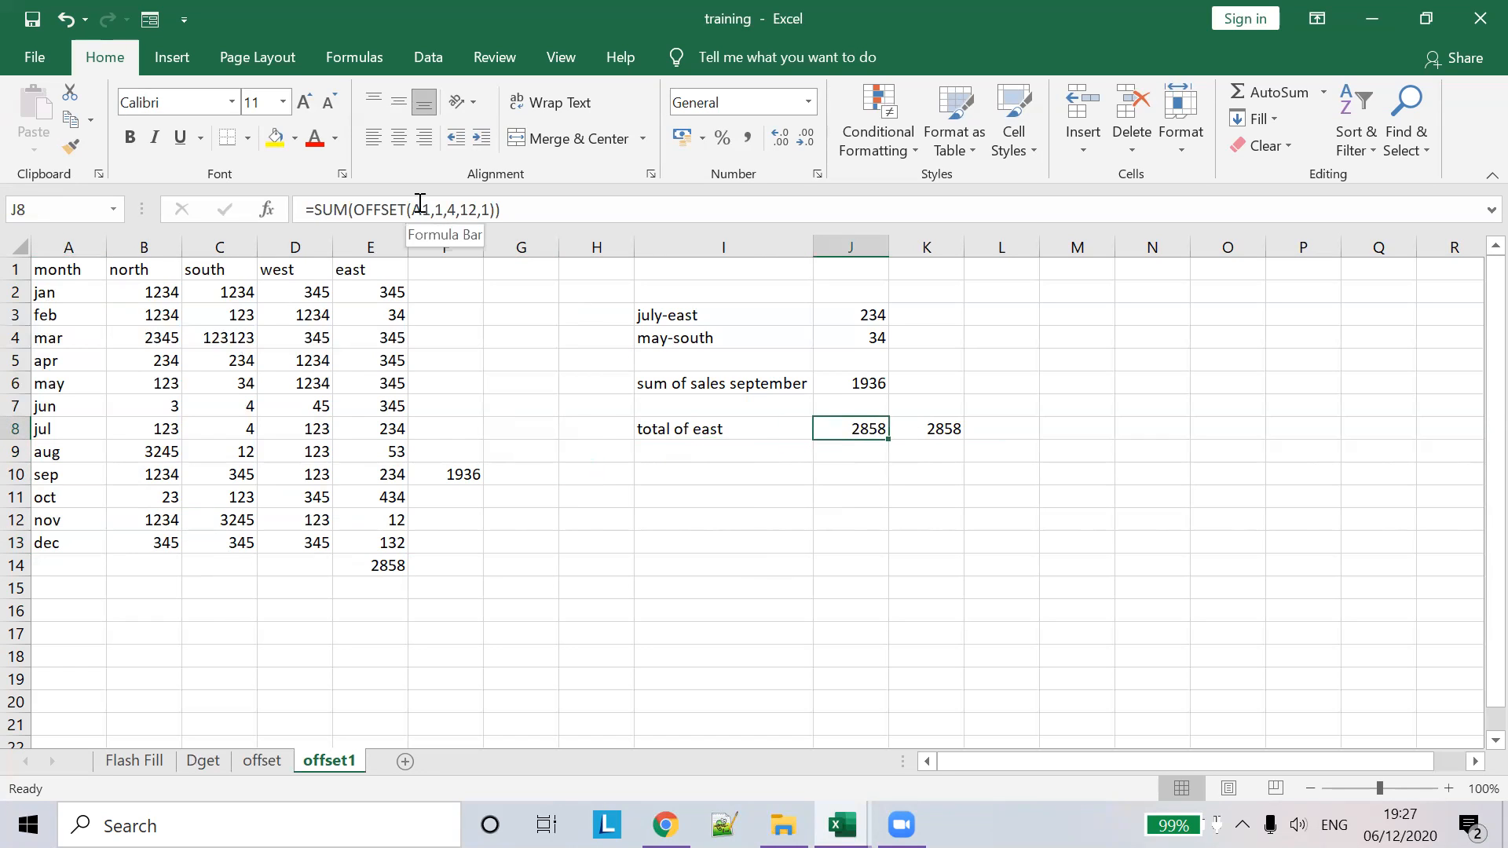
click(937, 427)
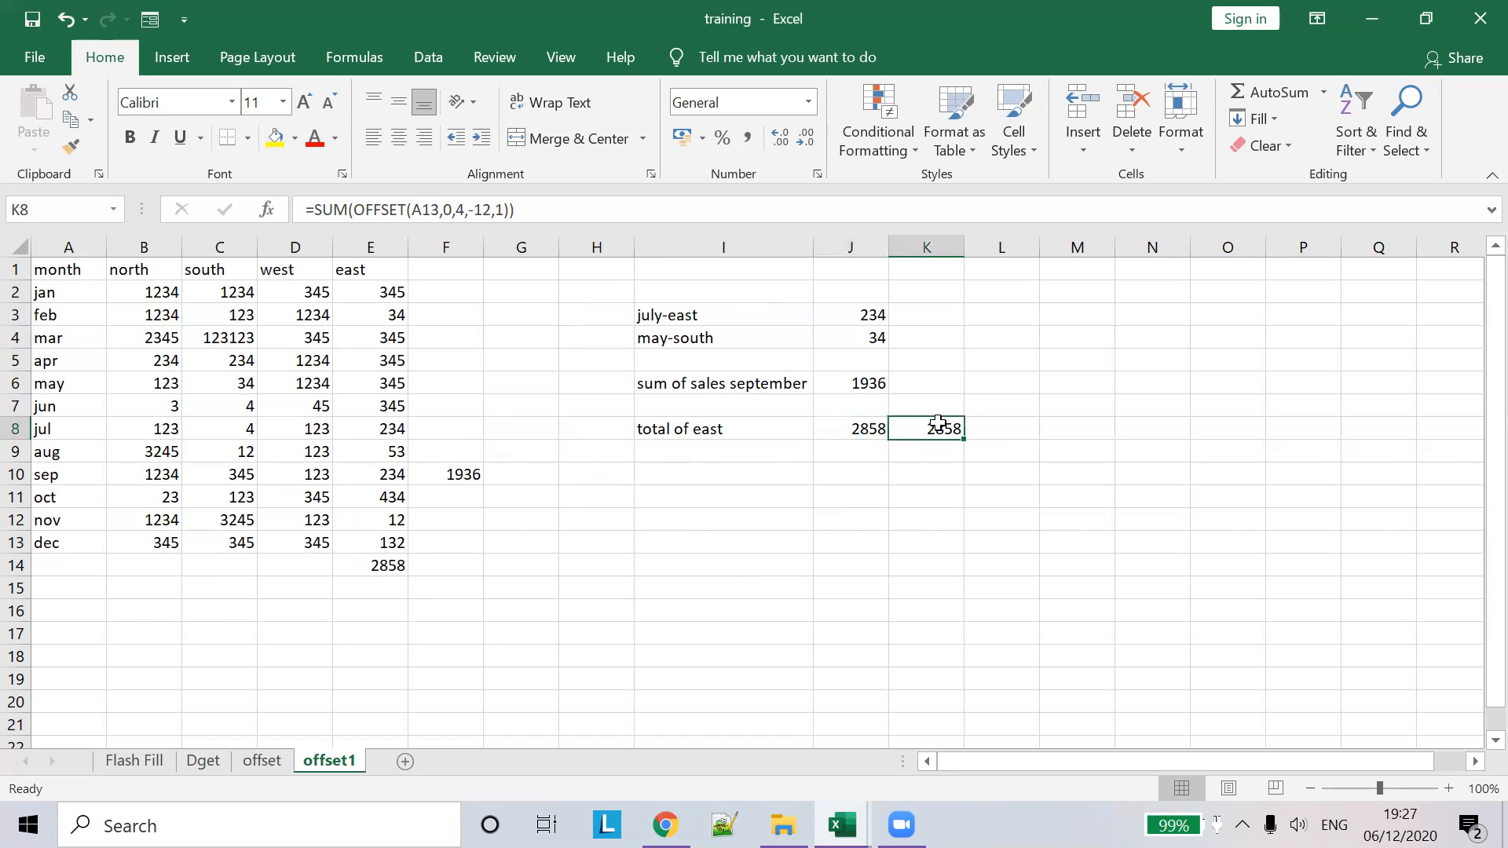
drag(469, 210, 508, 210)
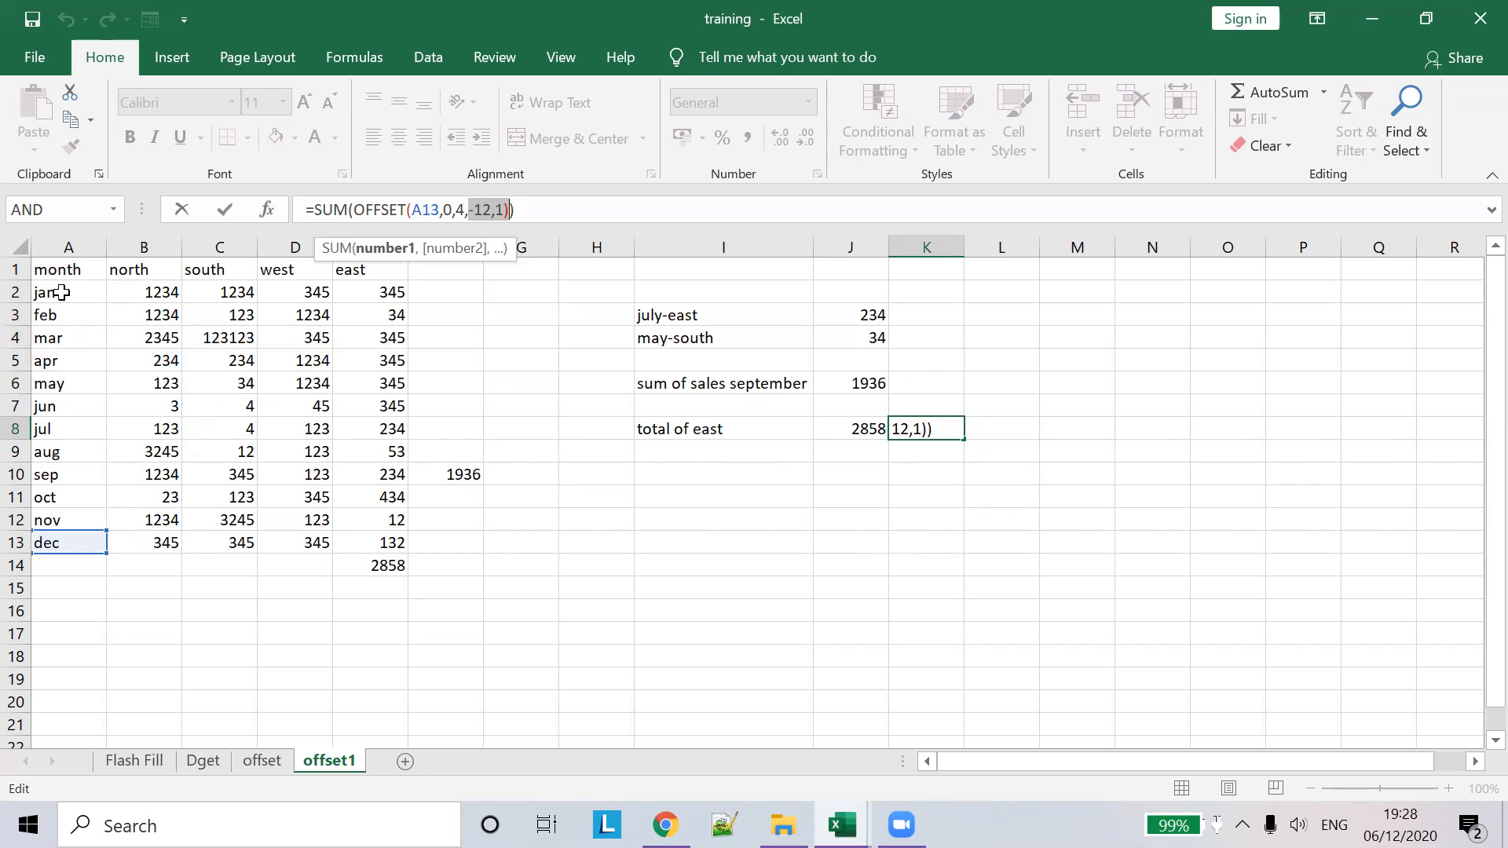
click(61, 292)
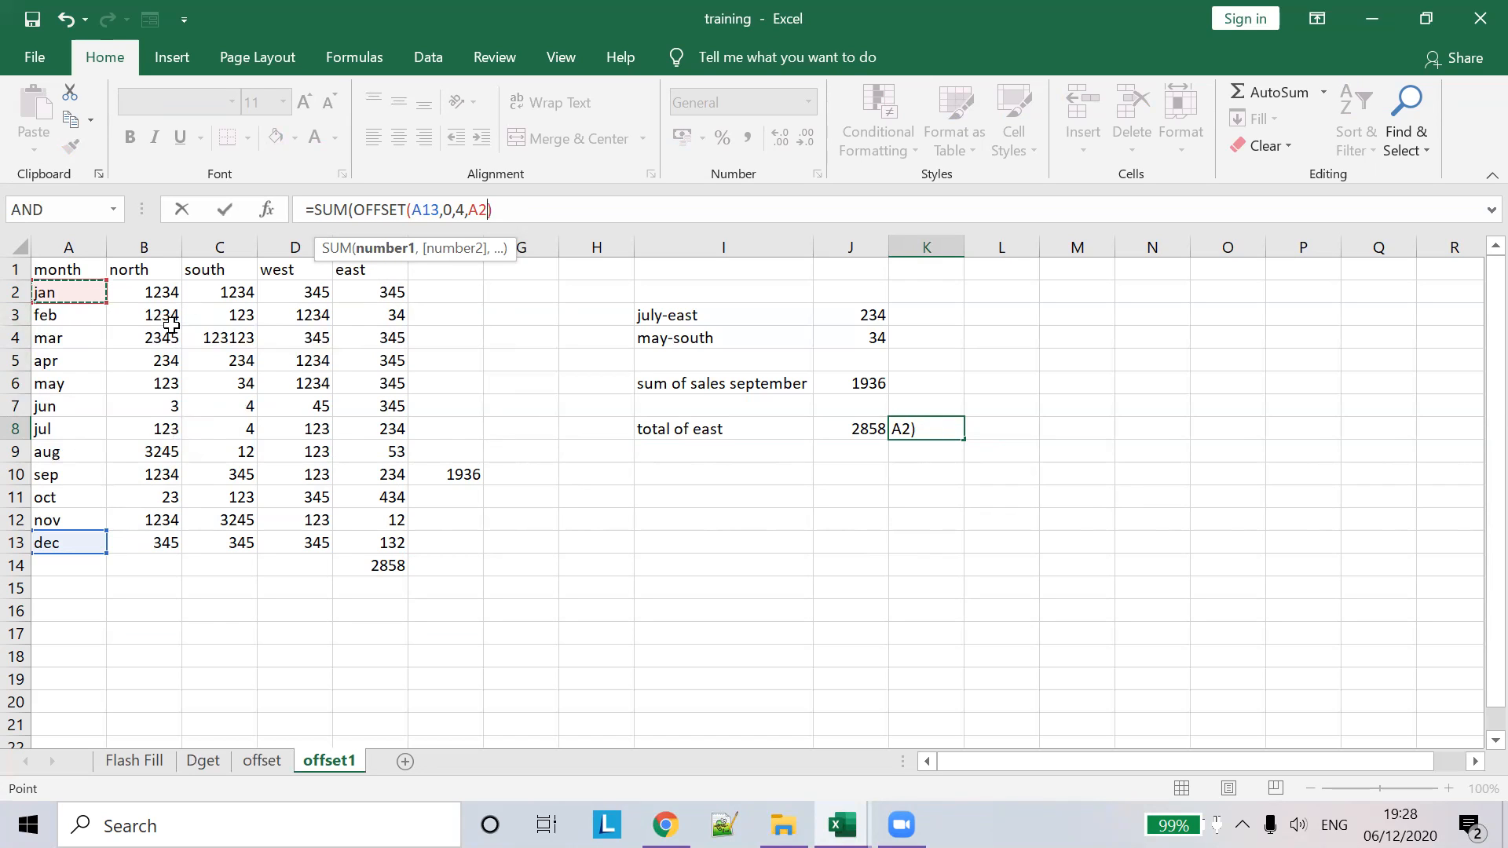
key(Escape)
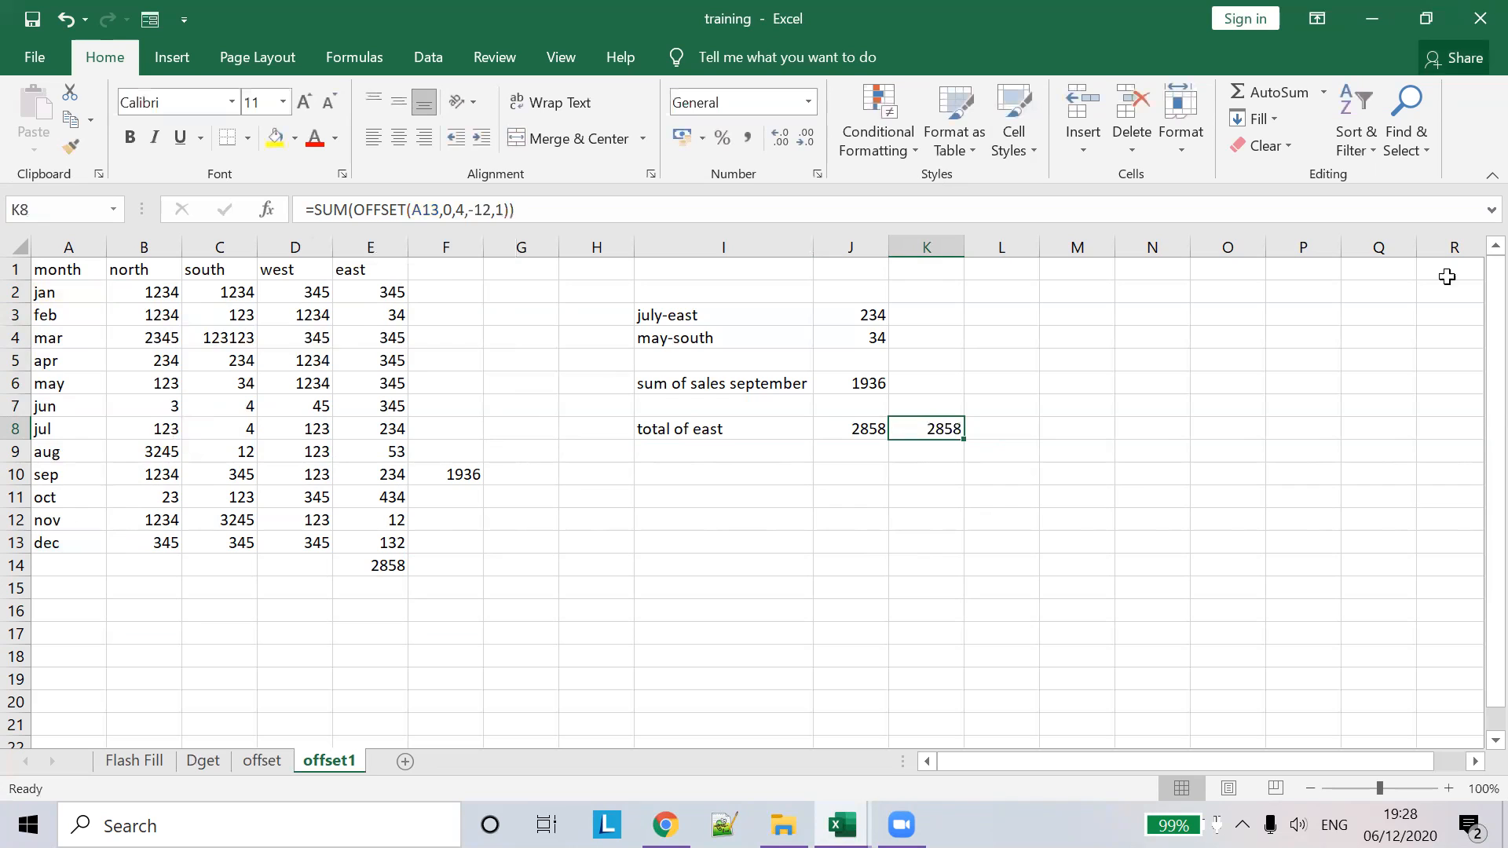
click(687, 493)
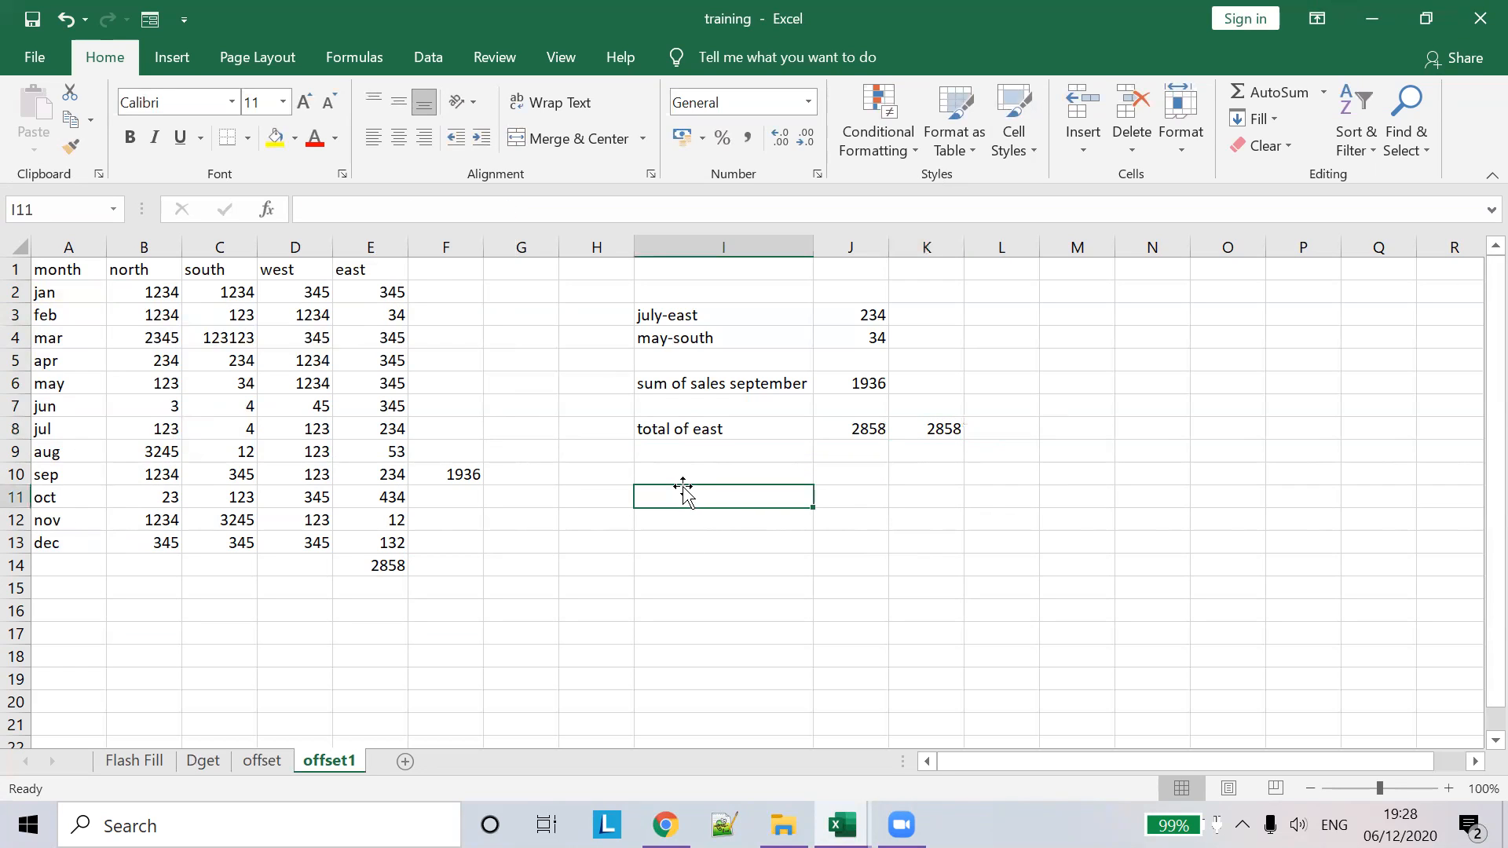
- Start a VLOOKUP in I11 with 345 as the lookup value
text(=Vl)
key(Tab)
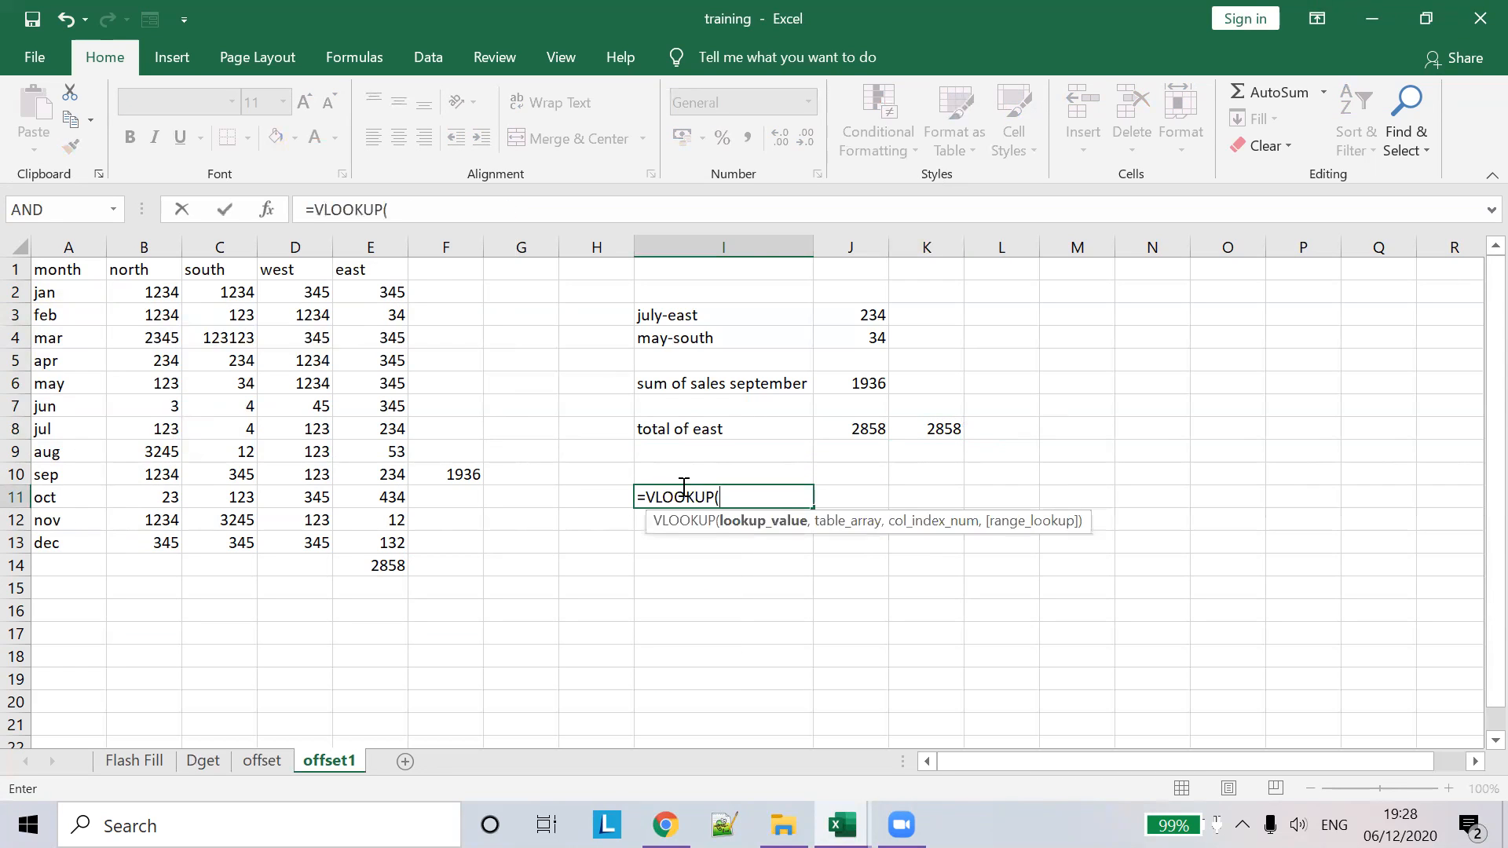
drag(59, 291, 368, 549)
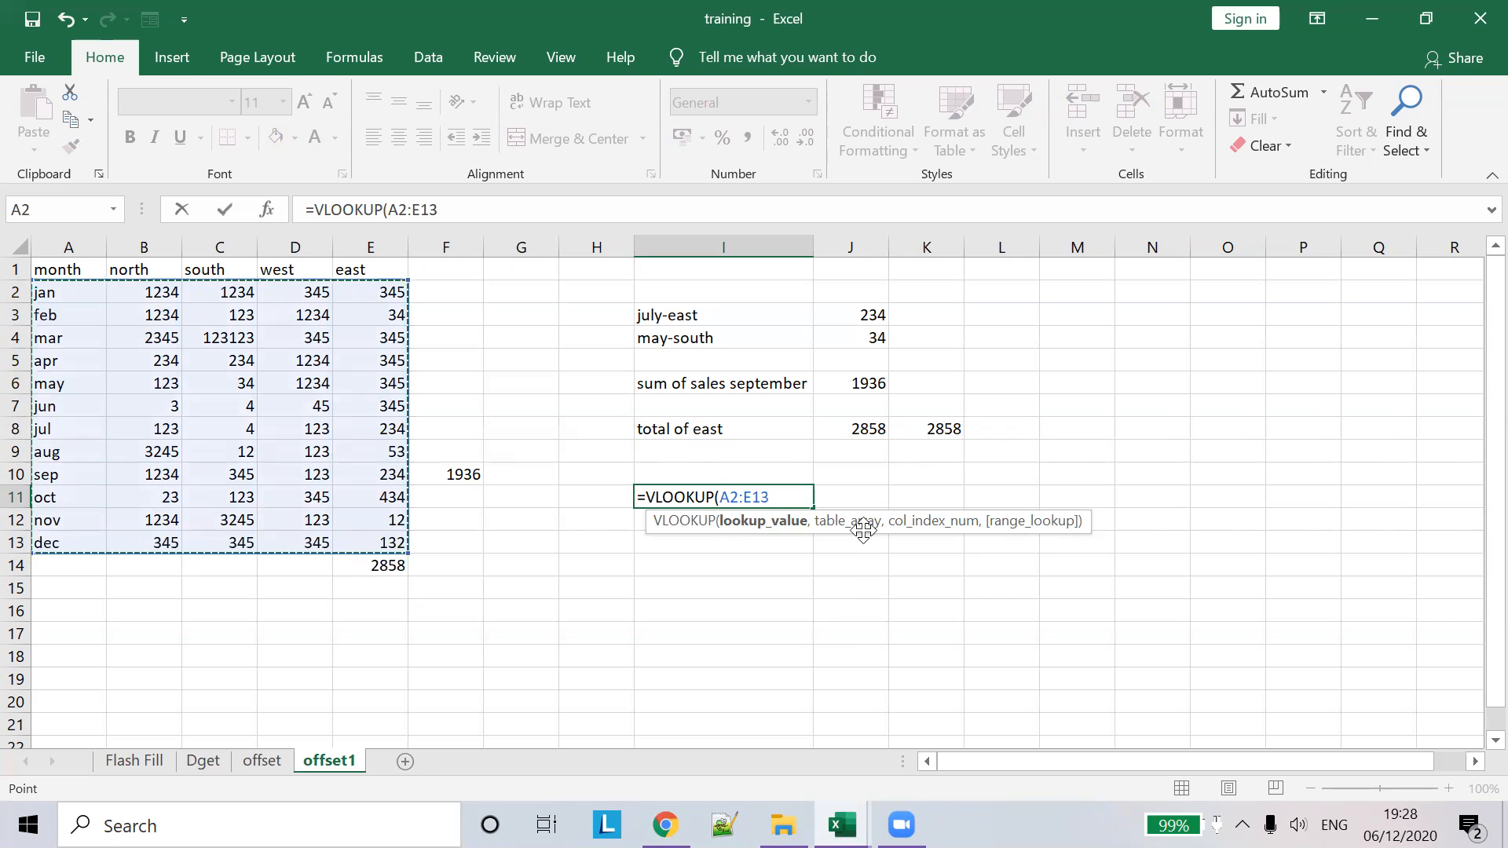
click(787, 523)
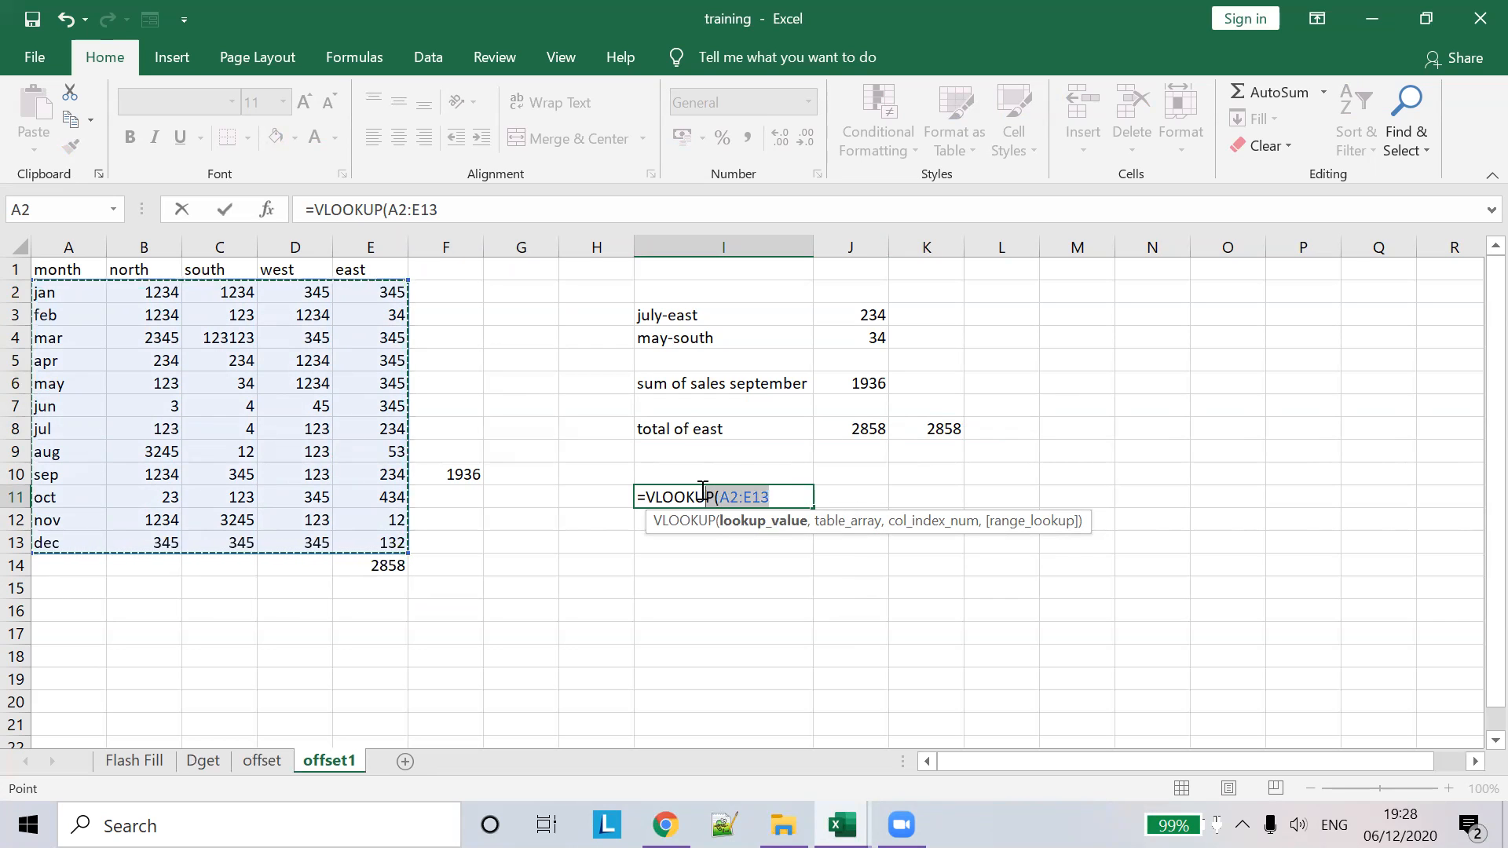
key(F2)
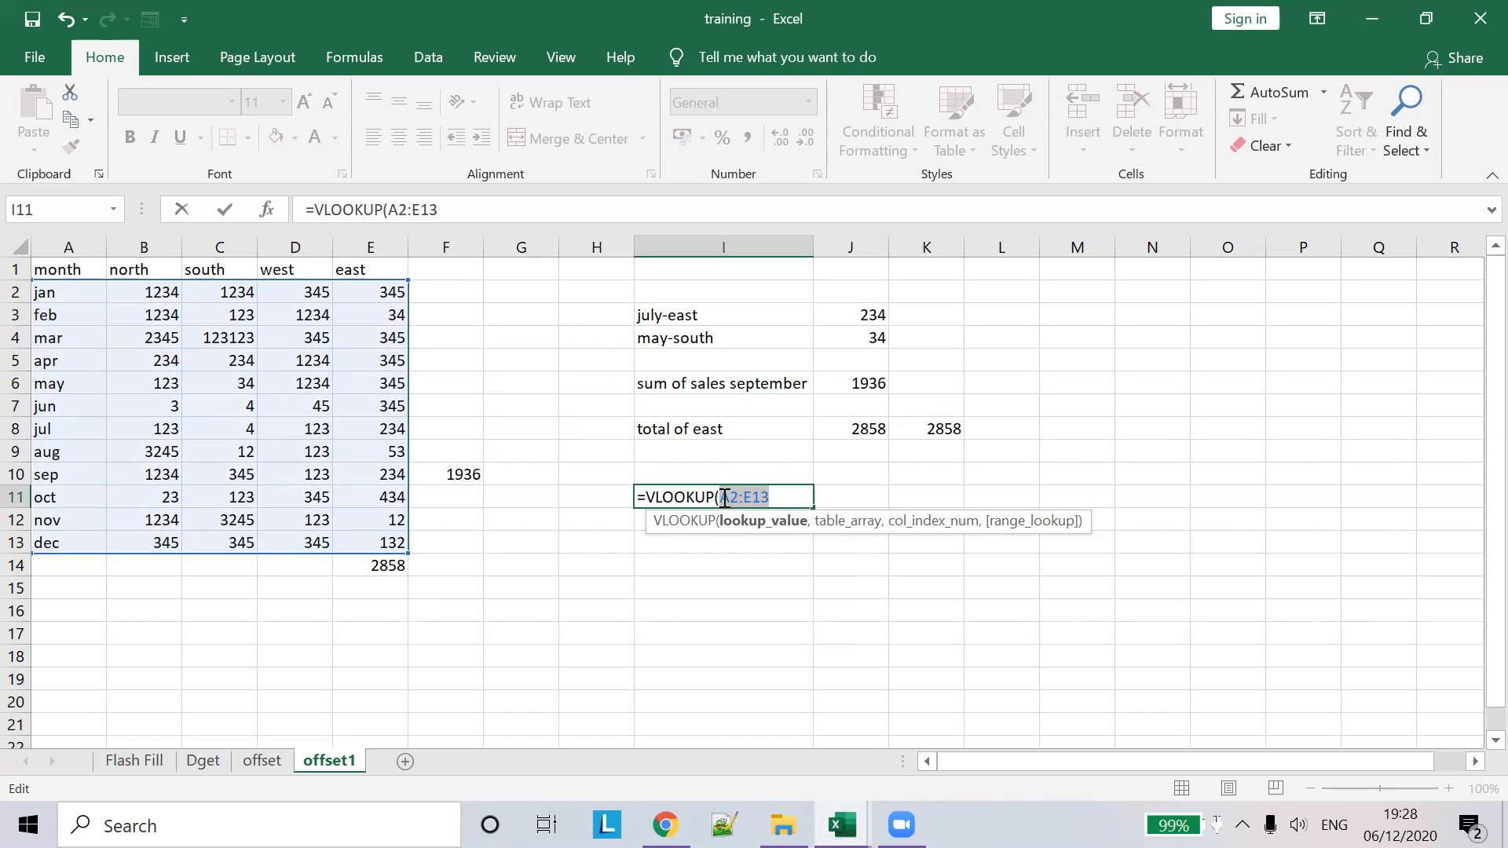
key(BackSpace)
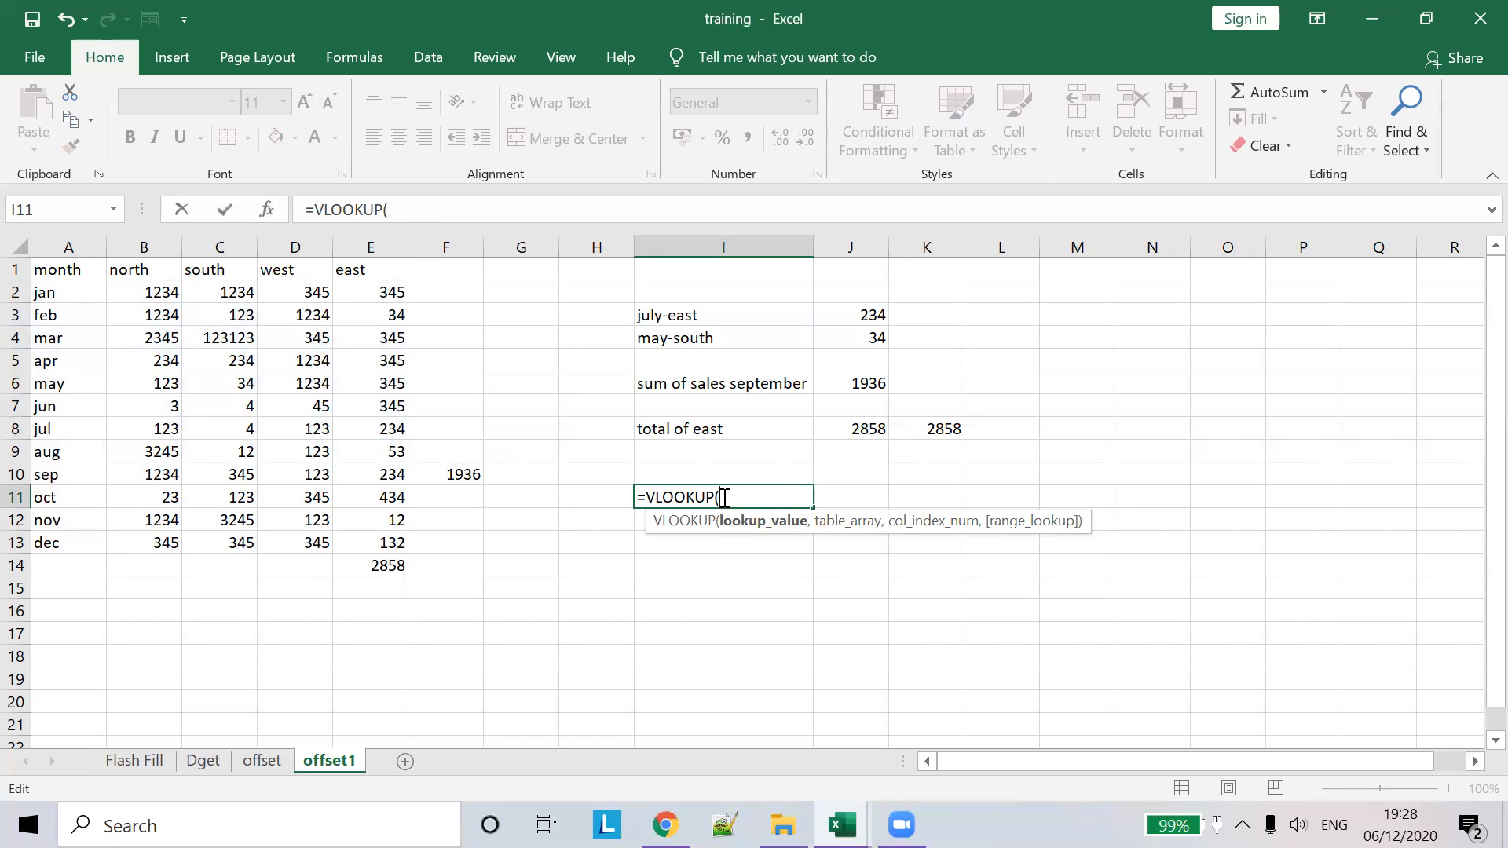
text(345,)
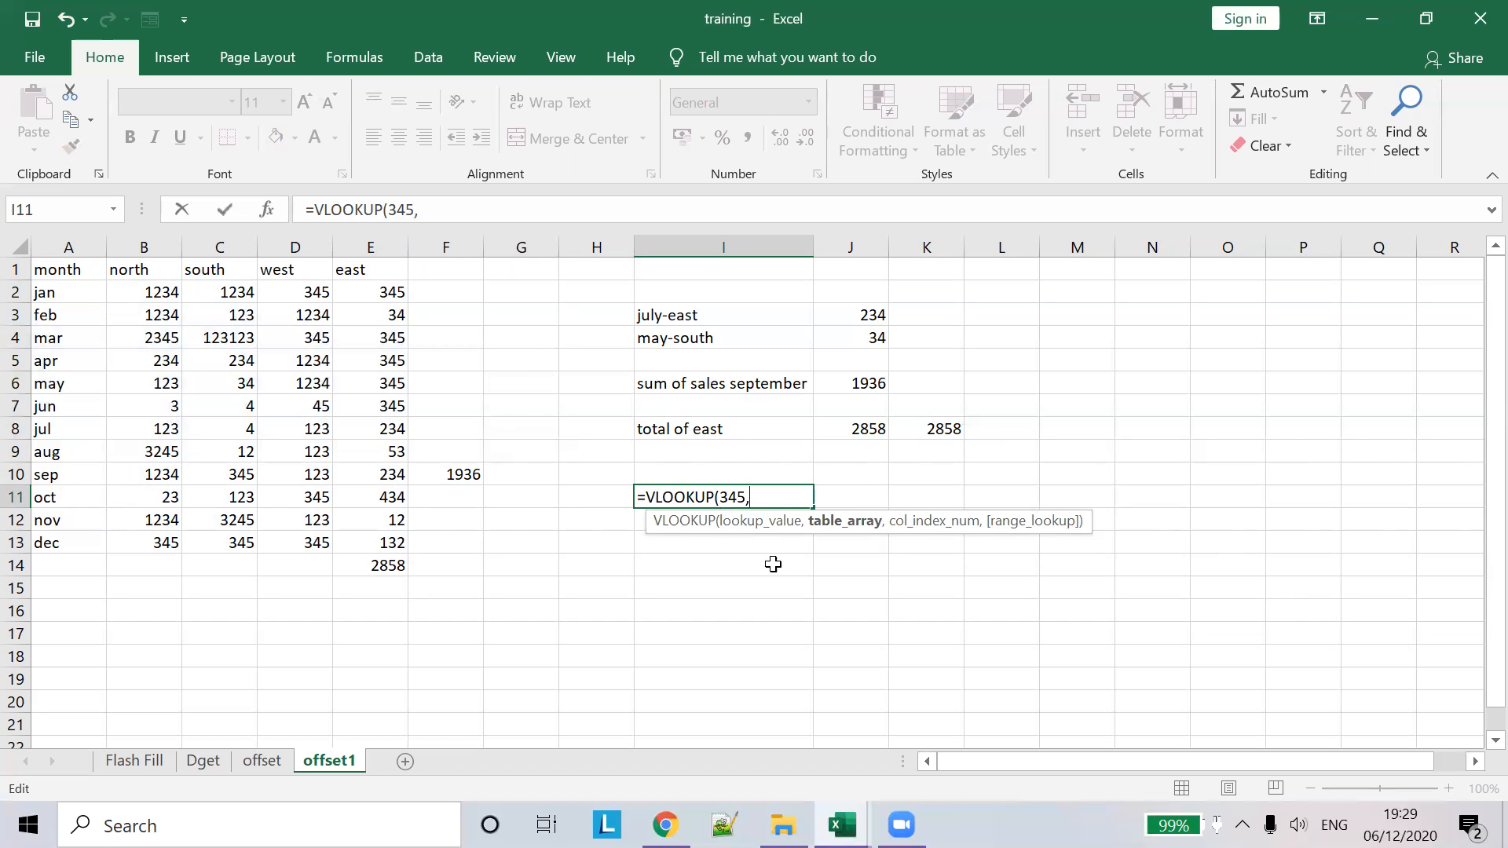
- Use A2:E13 as the table and column 5, committing the formula, which returns #N/A
drag(42, 295, 350, 534)
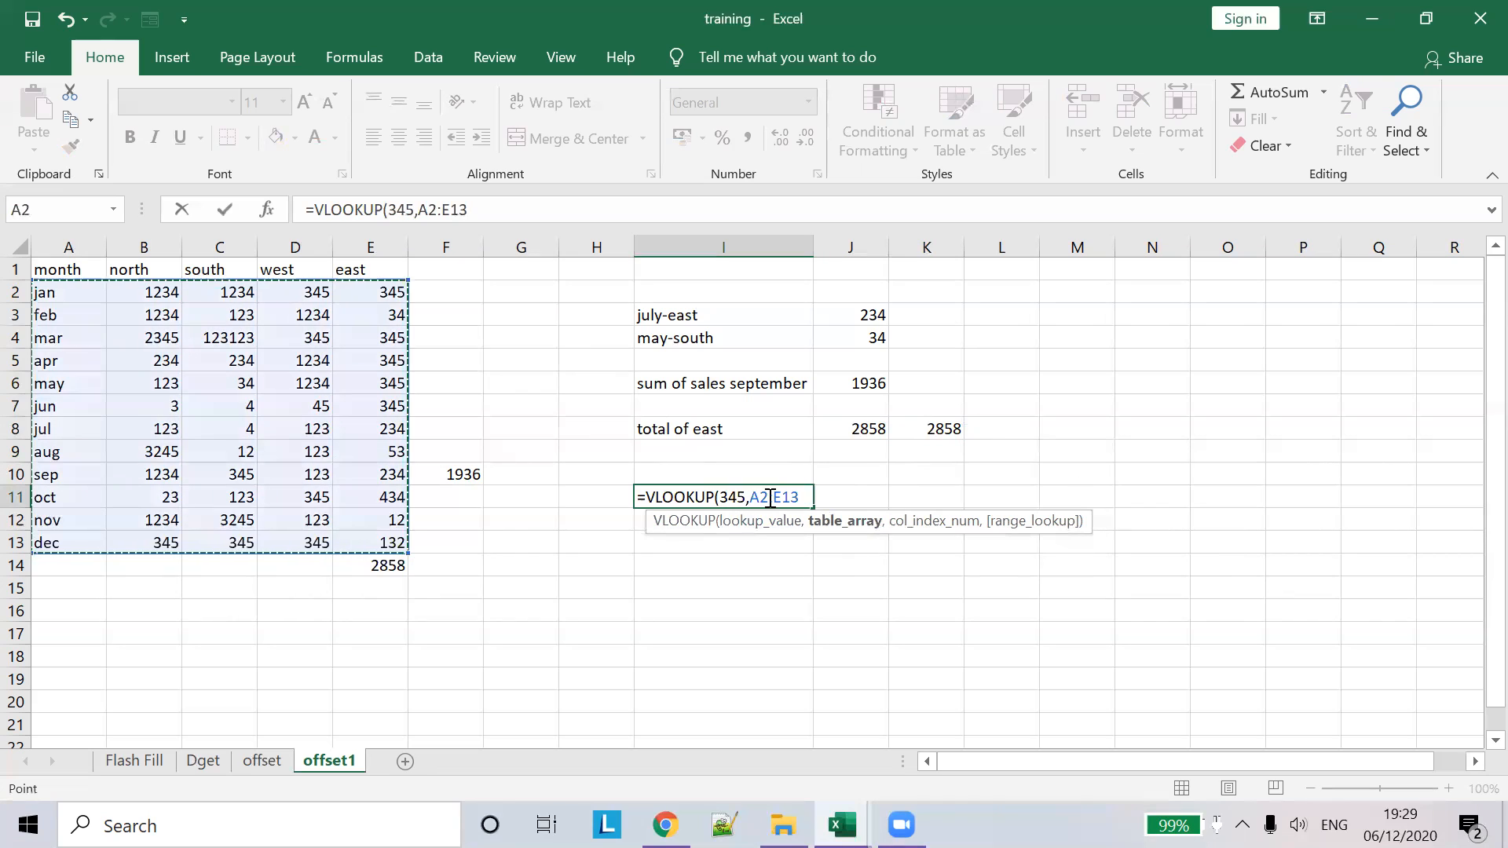
text(,)
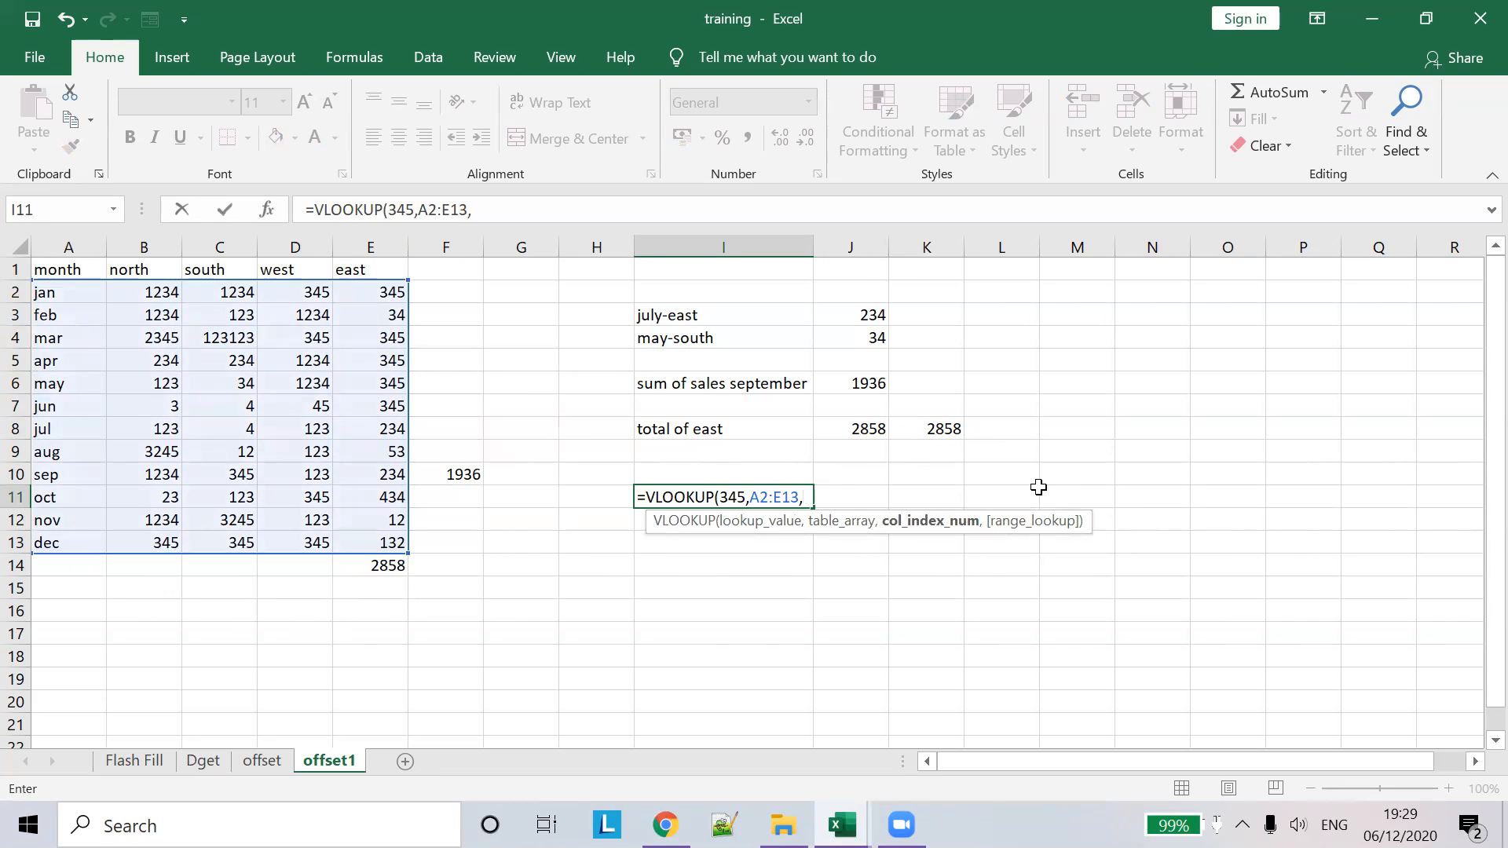
text(4)
key(BackSpace)
text(5)
key(Tab)
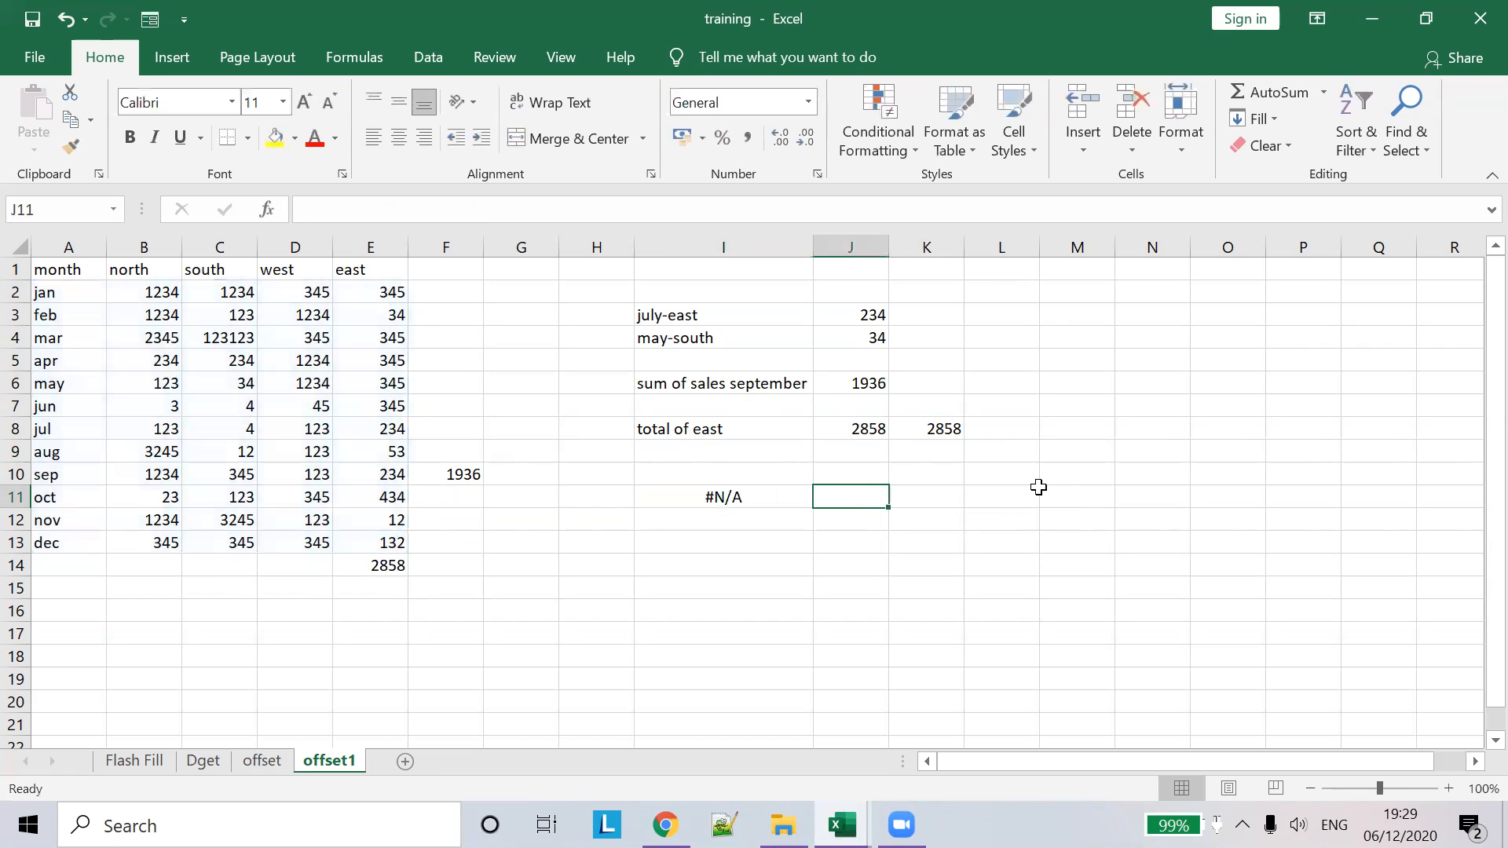
click(729, 497)
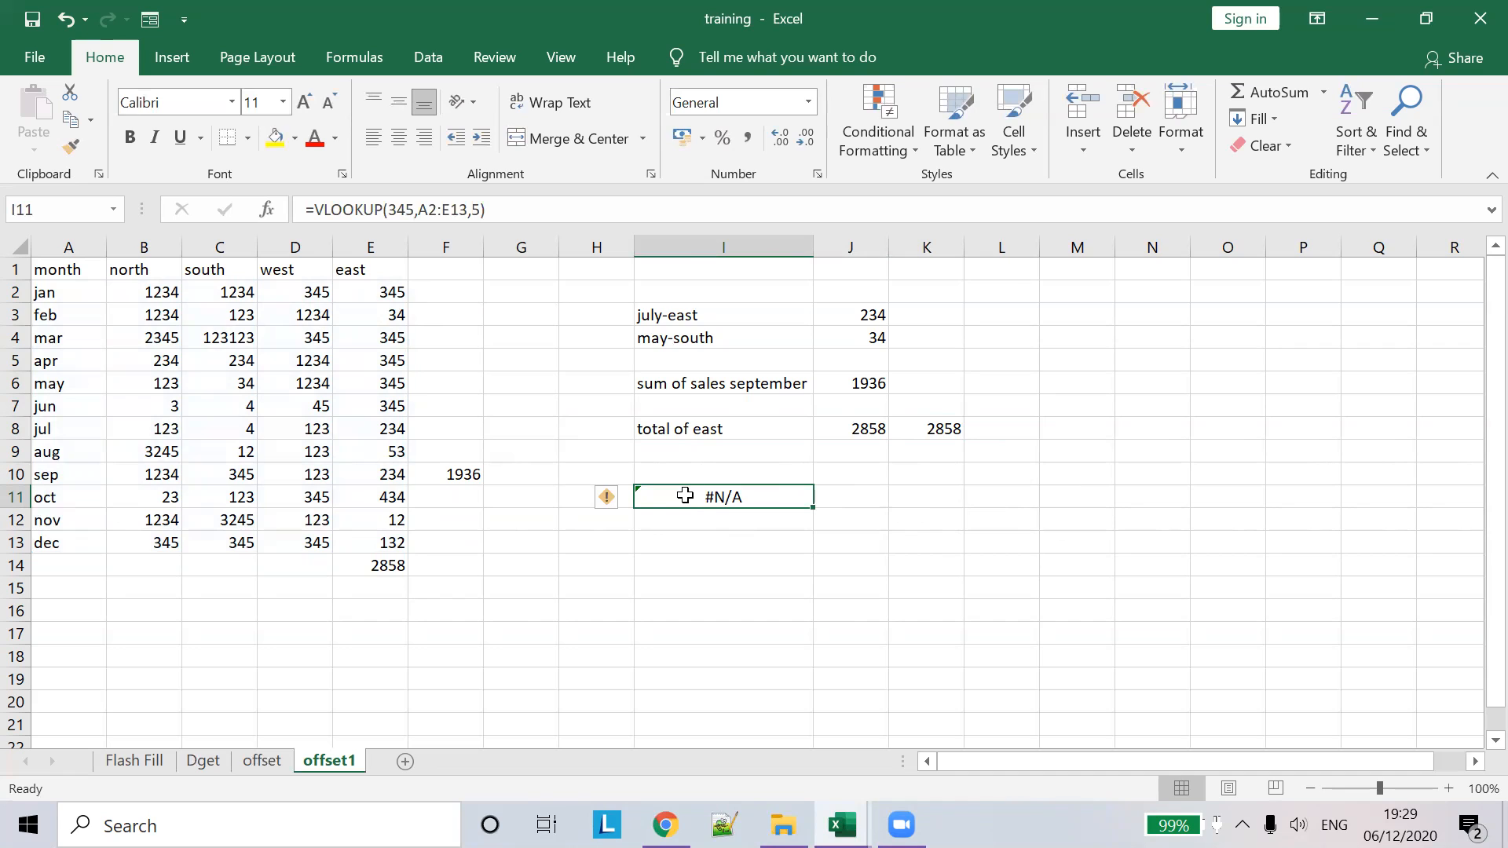
- Try putting quotes around the 345 lookup value and dismiss the formula error
click(391, 218)
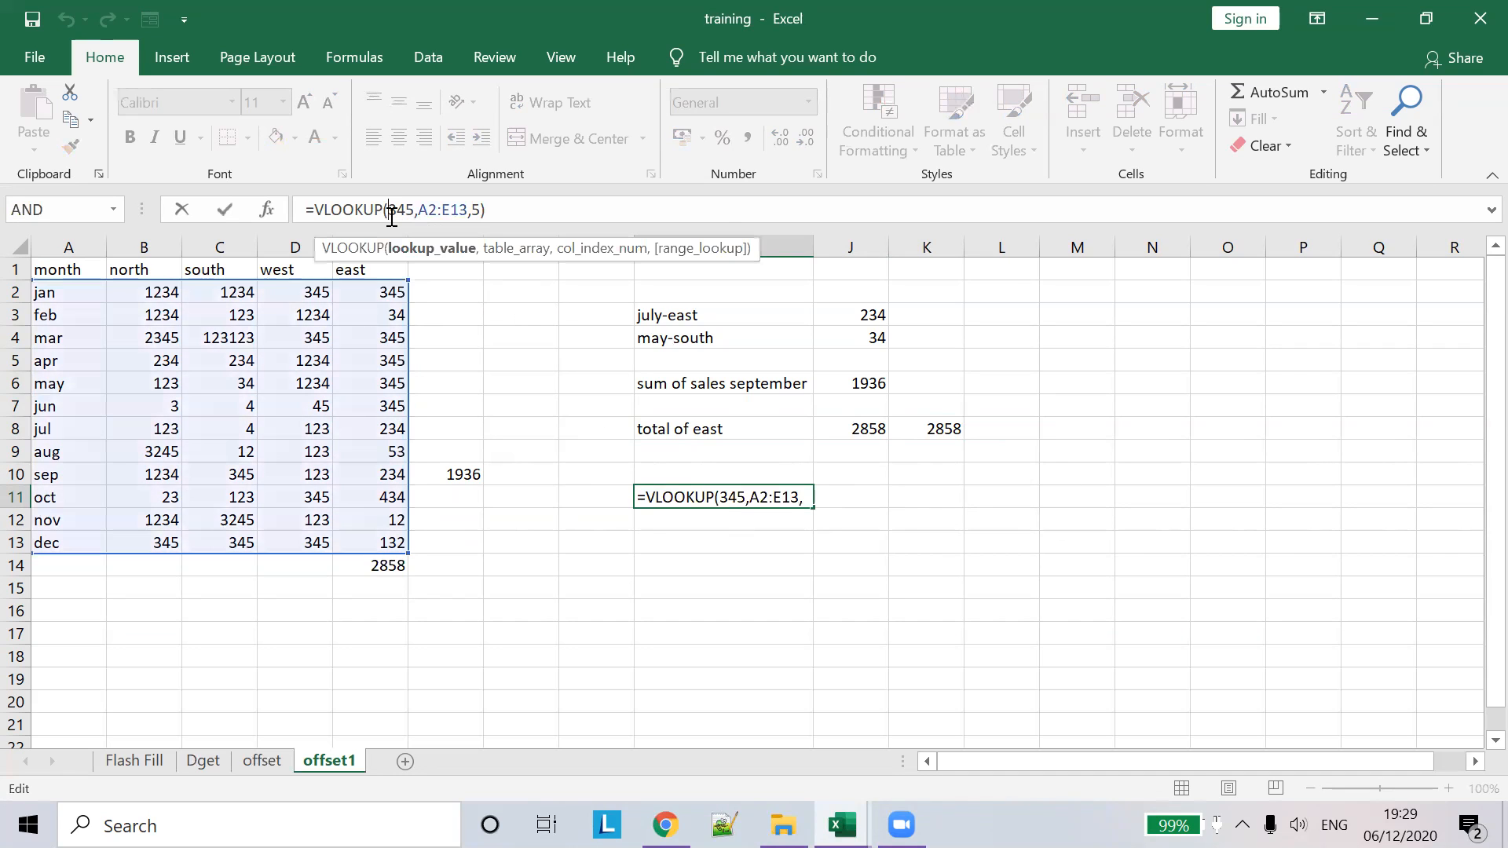
text(')
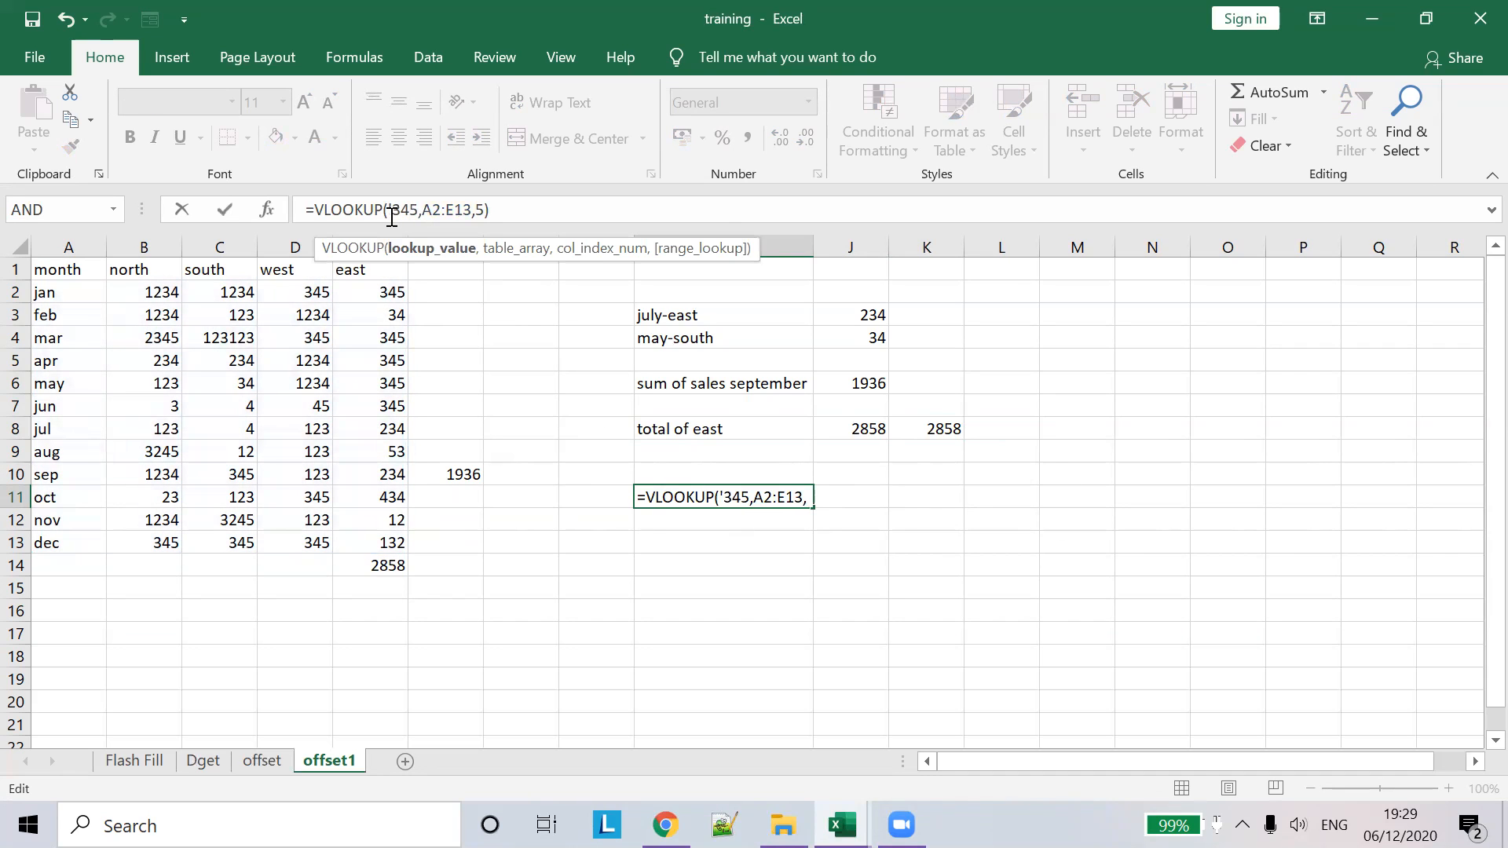
key(Right)
key(Right)
key(Right)
text(')
key(Return)
click(720, 540)
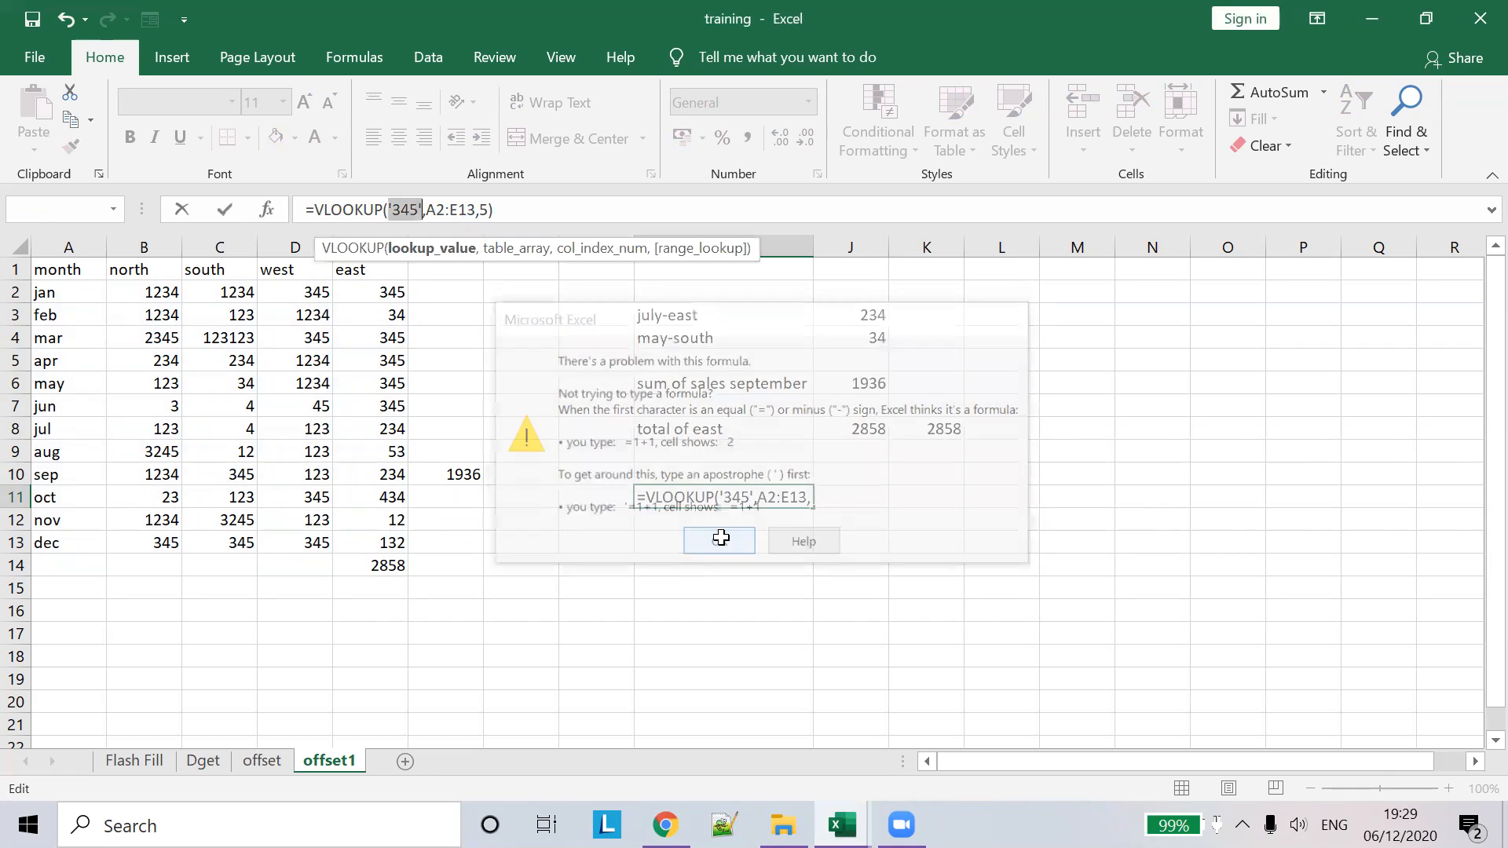
- Swap the lookup value for J11, then clear I11's formula with Delete
double_click(863, 491)
click(732, 497)
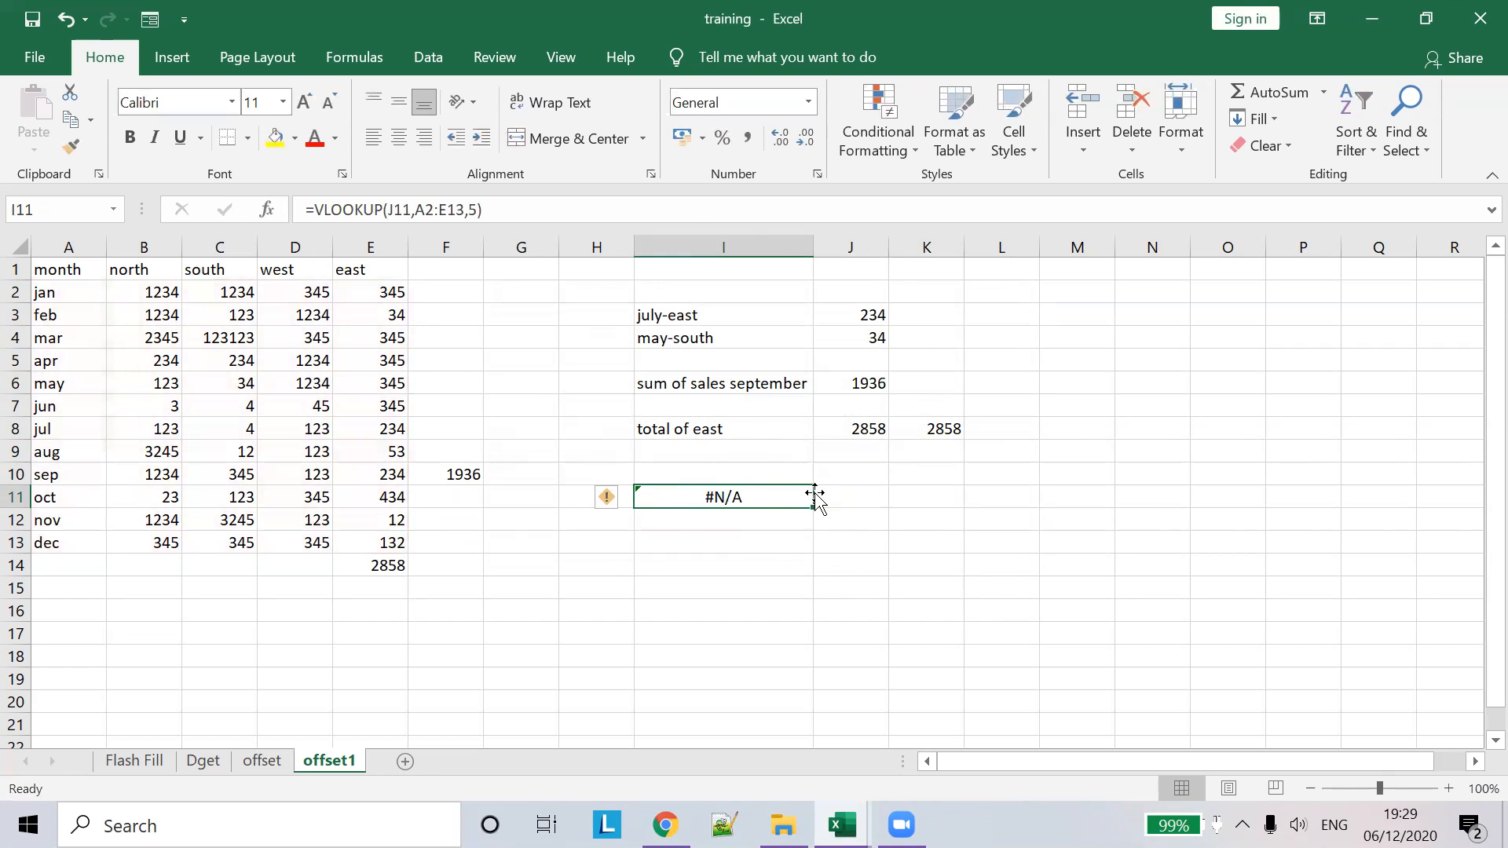
double_click(814, 497)
key(Escape)
key(Delete)
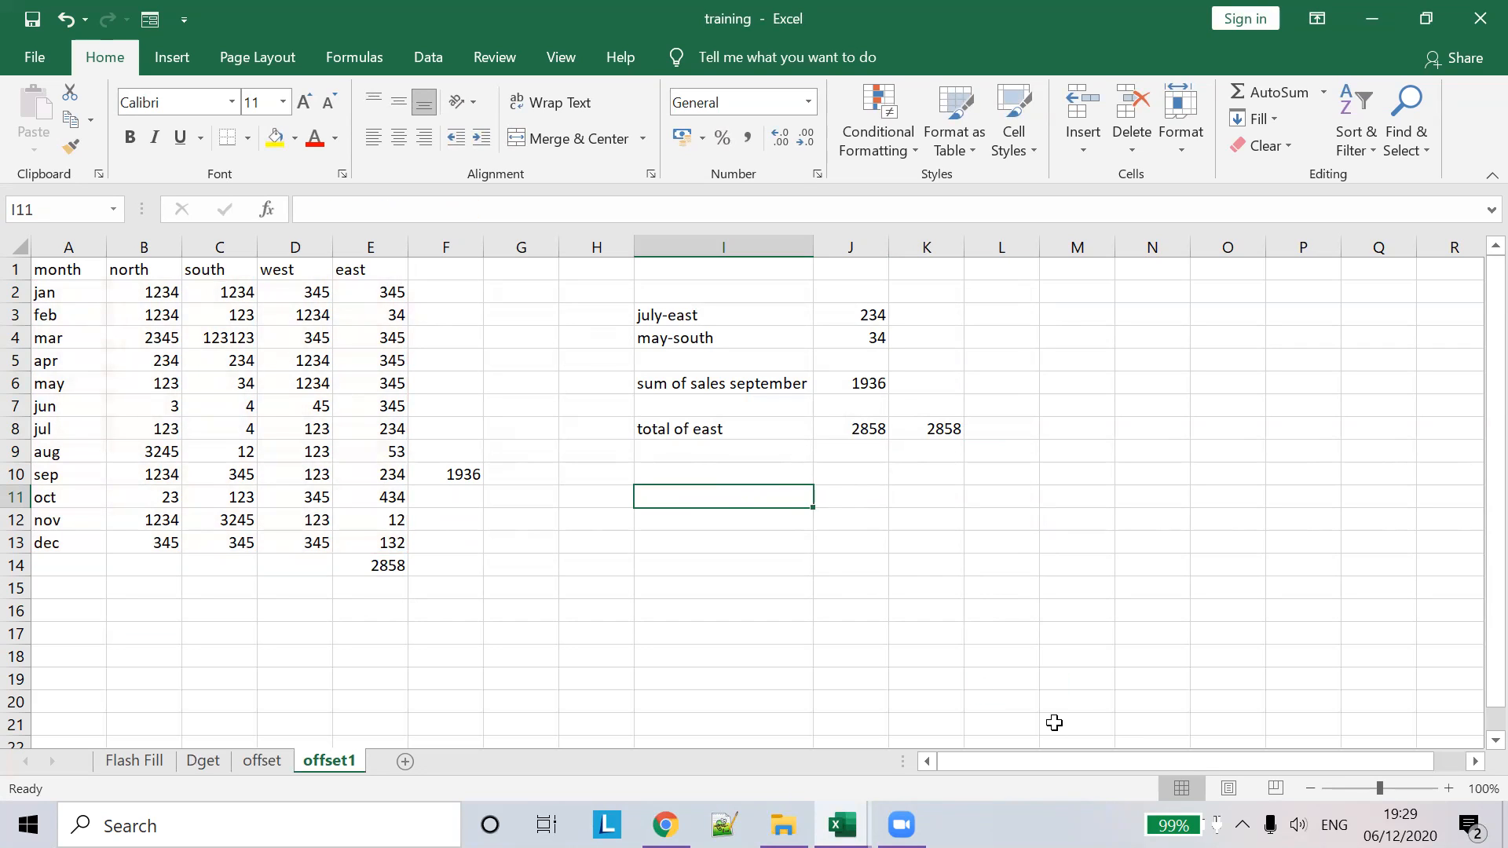
click(1053, 723)
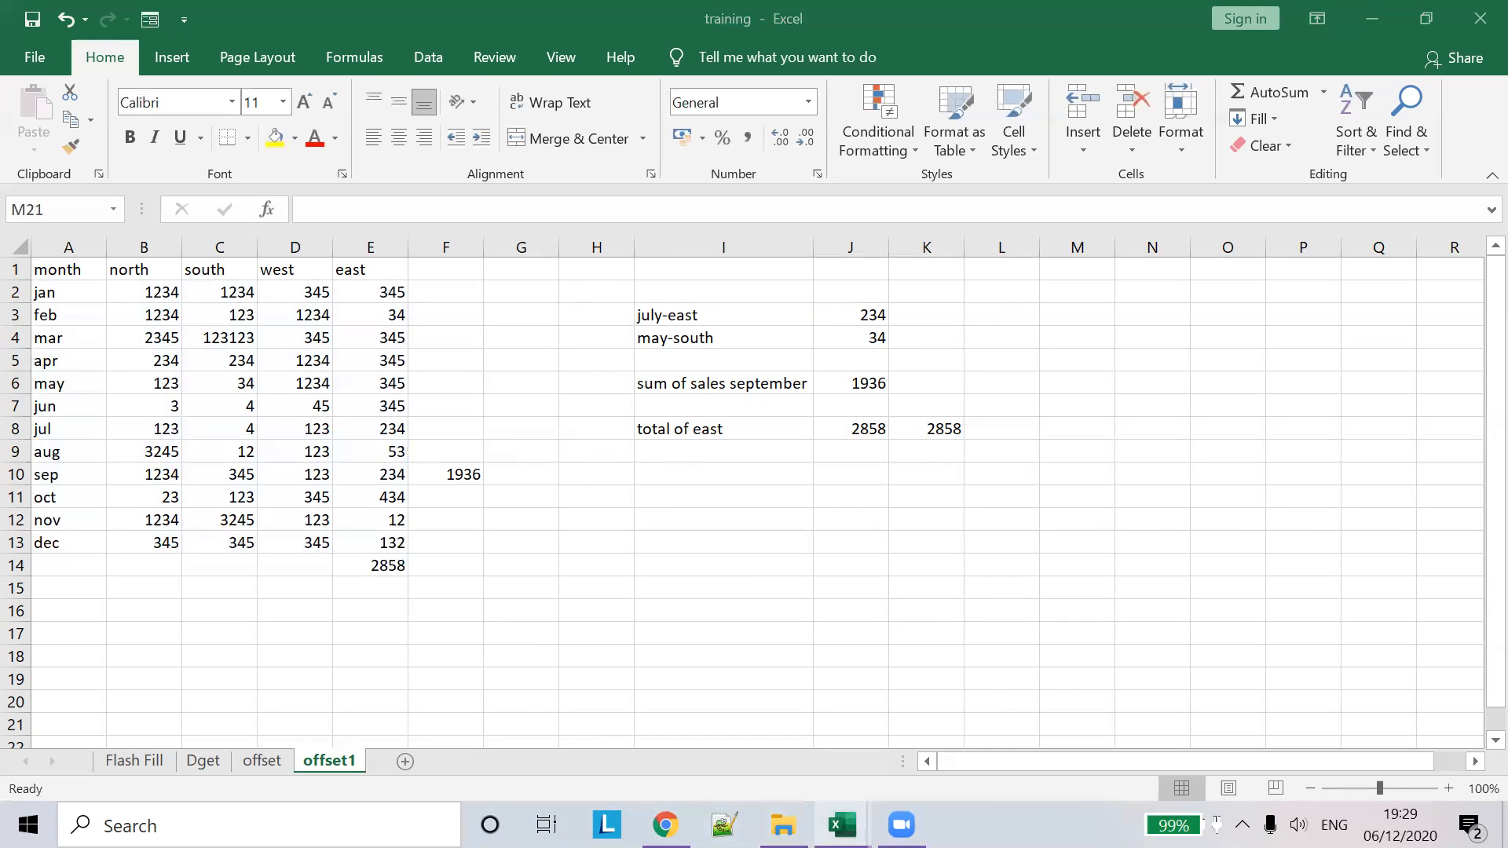
click(682, 768)
key(ctrl+a)
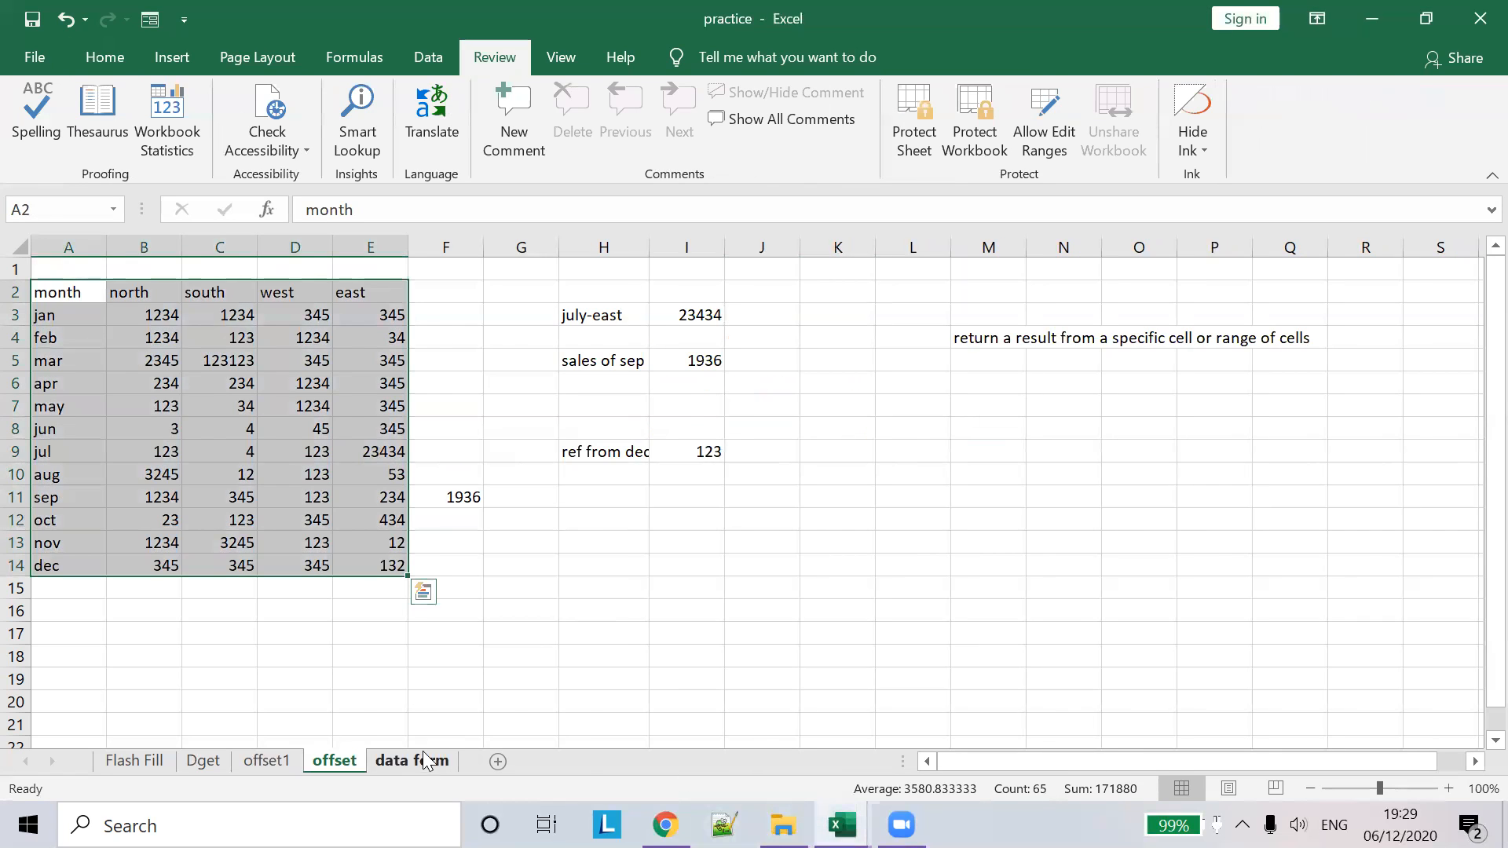
click(425, 760)
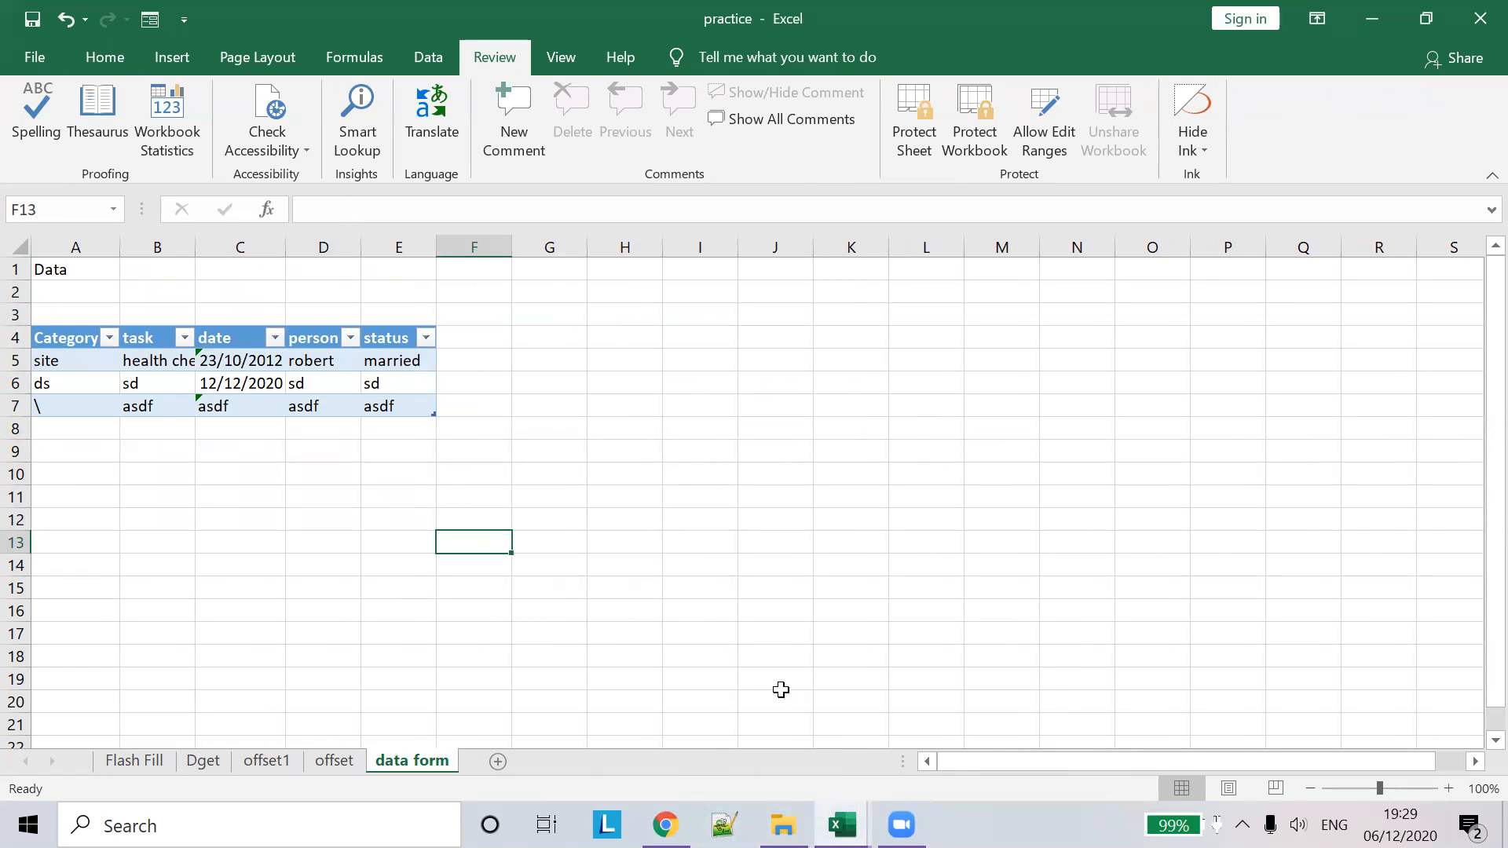
mouse_move(841, 825)
click(969, 707)
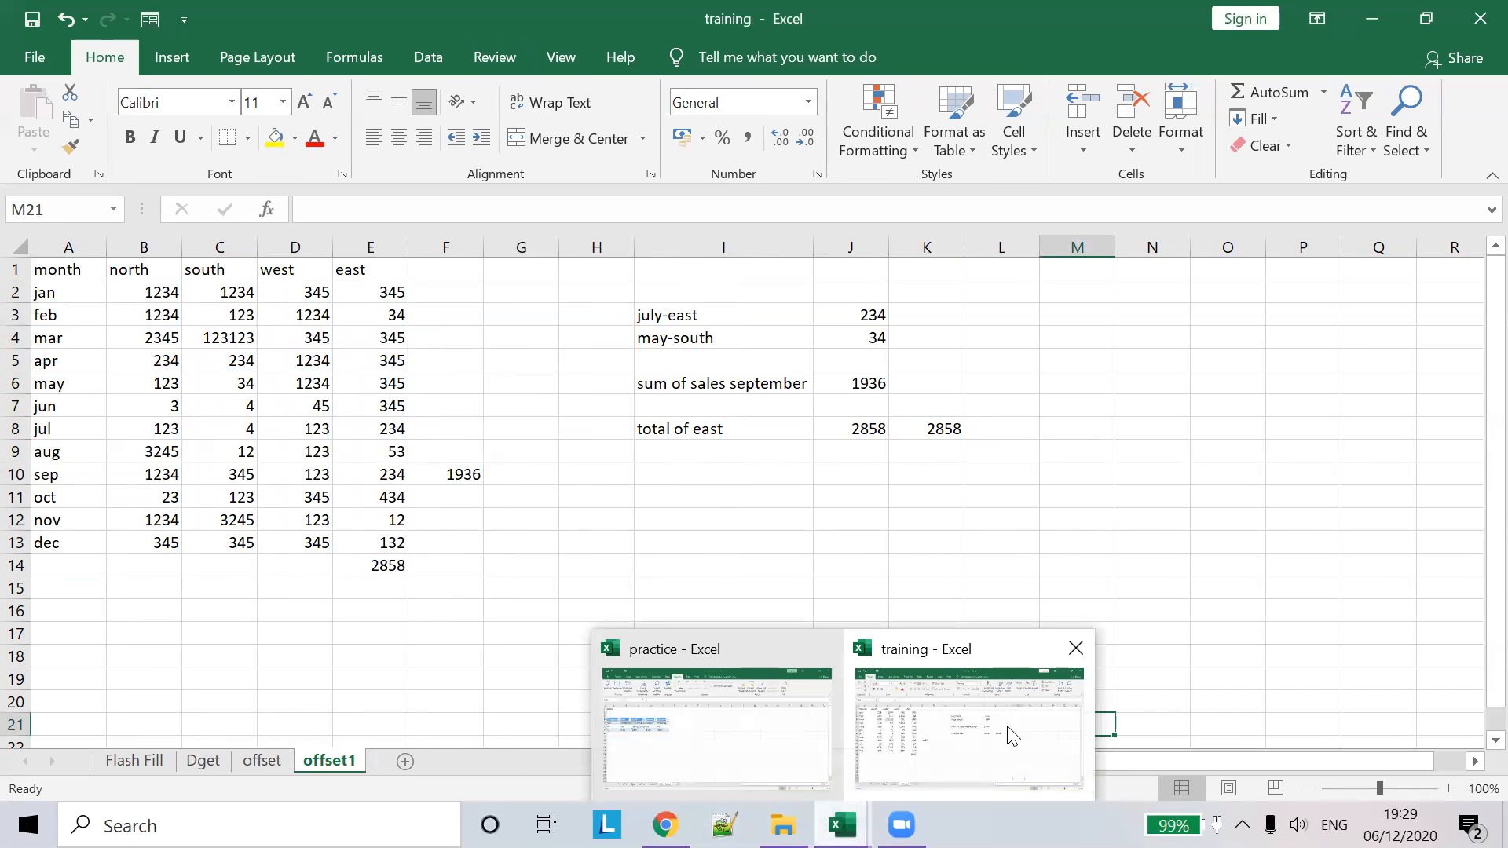
- Add a new sheet and rename it Data forms
click(403, 763)
double_click(403, 760)
text(Data forms)
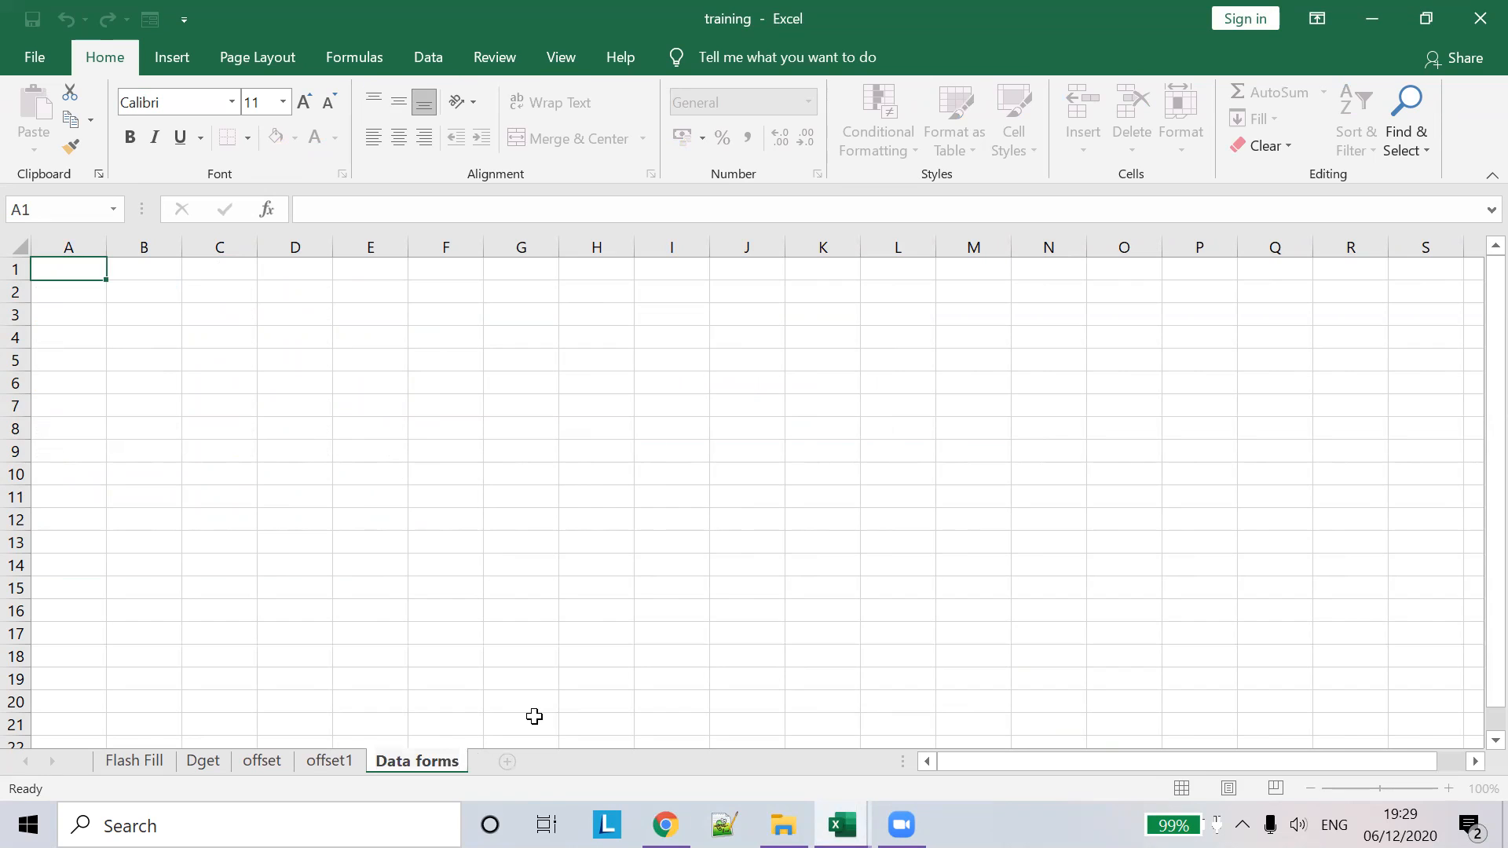
key(Return)
- Enter the title 'registration' in A1
click(84, 330)
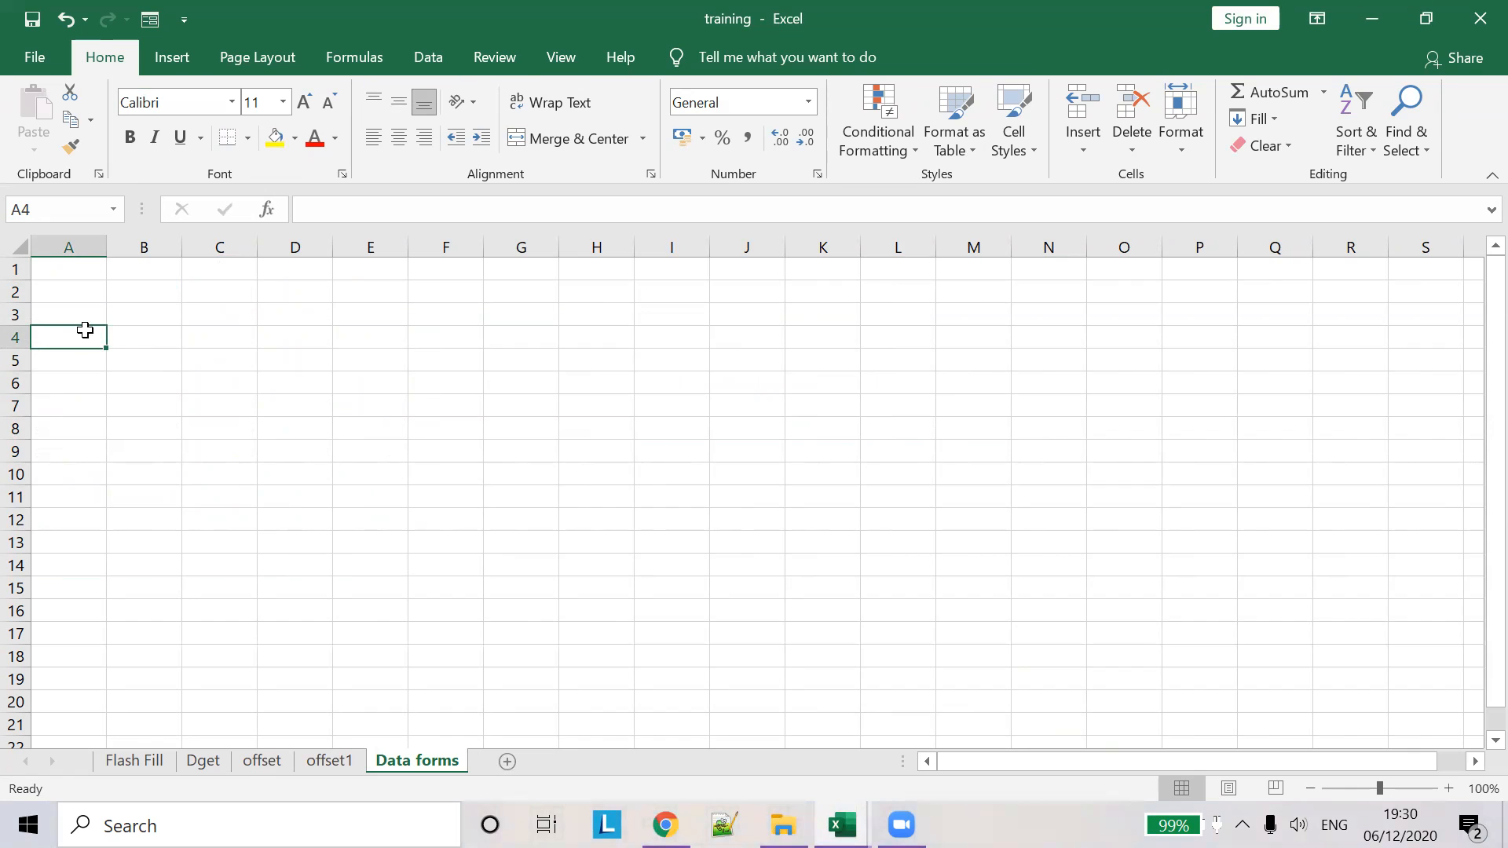
key(Up)
key(Up)
key(Up)
text(re)
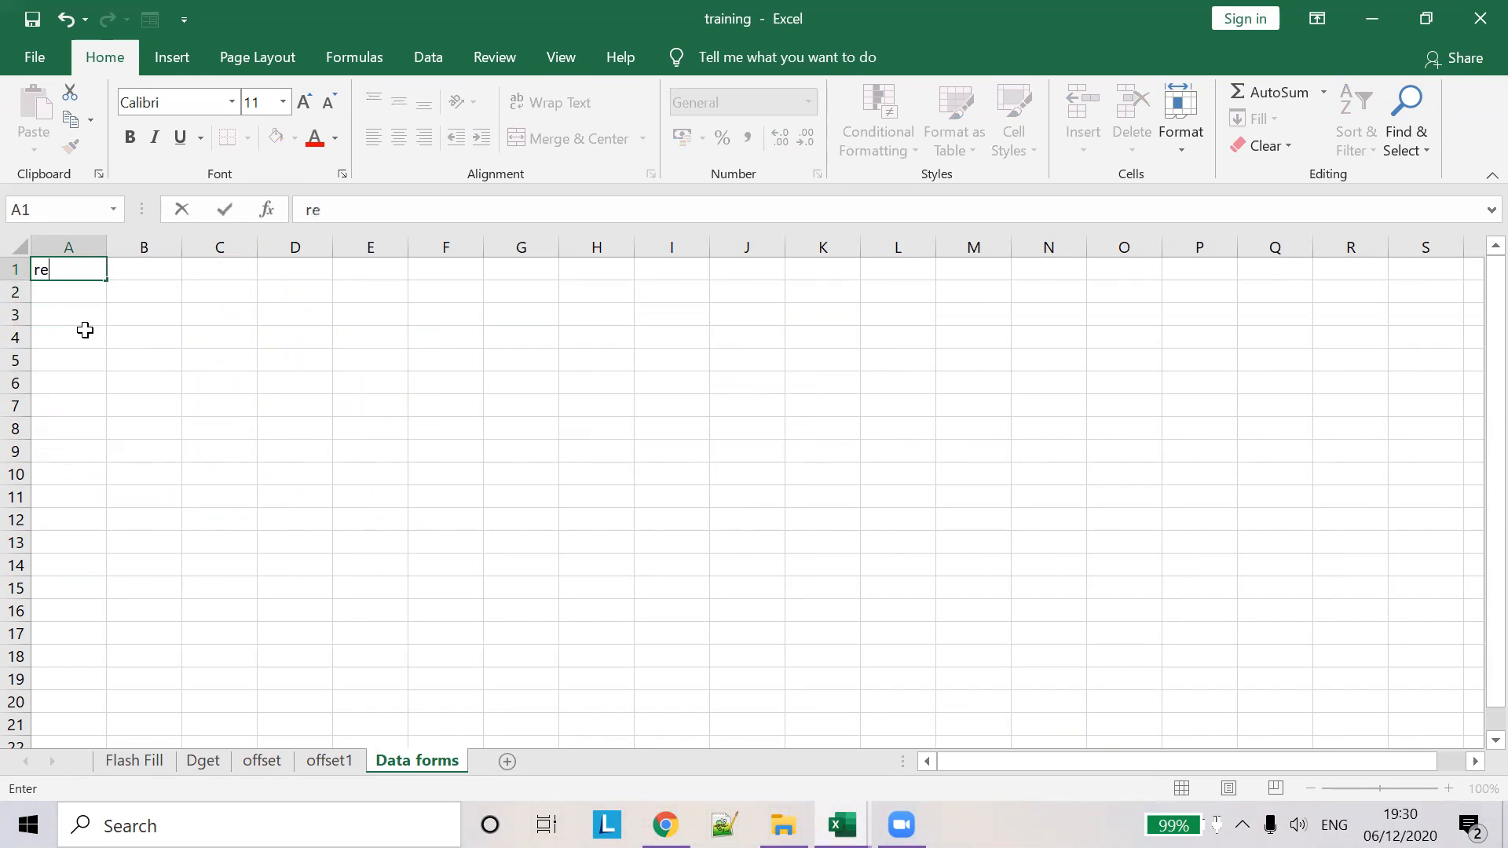
text(gistration)
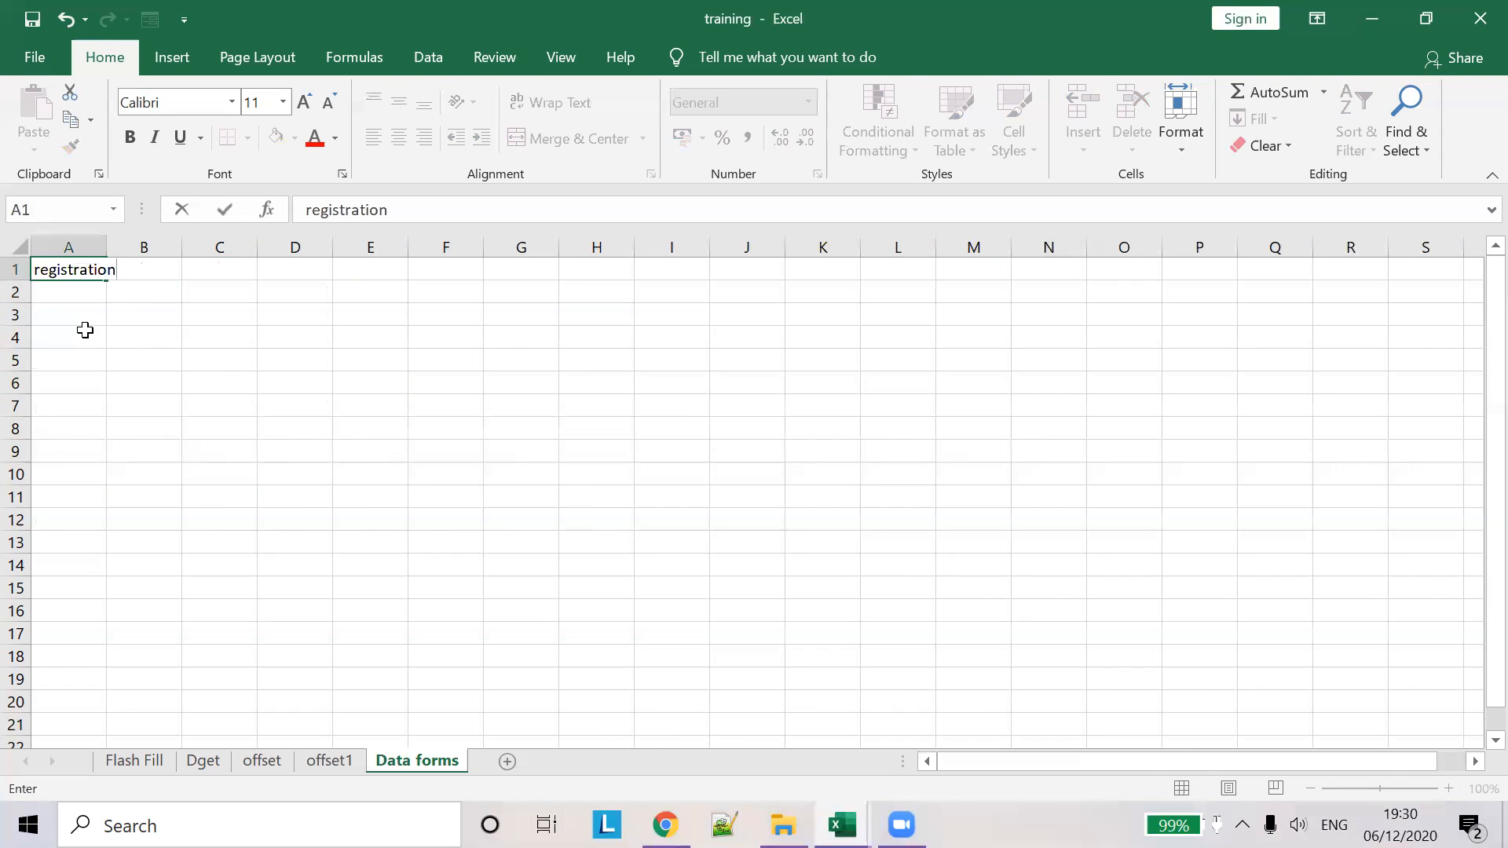
click(85, 330)
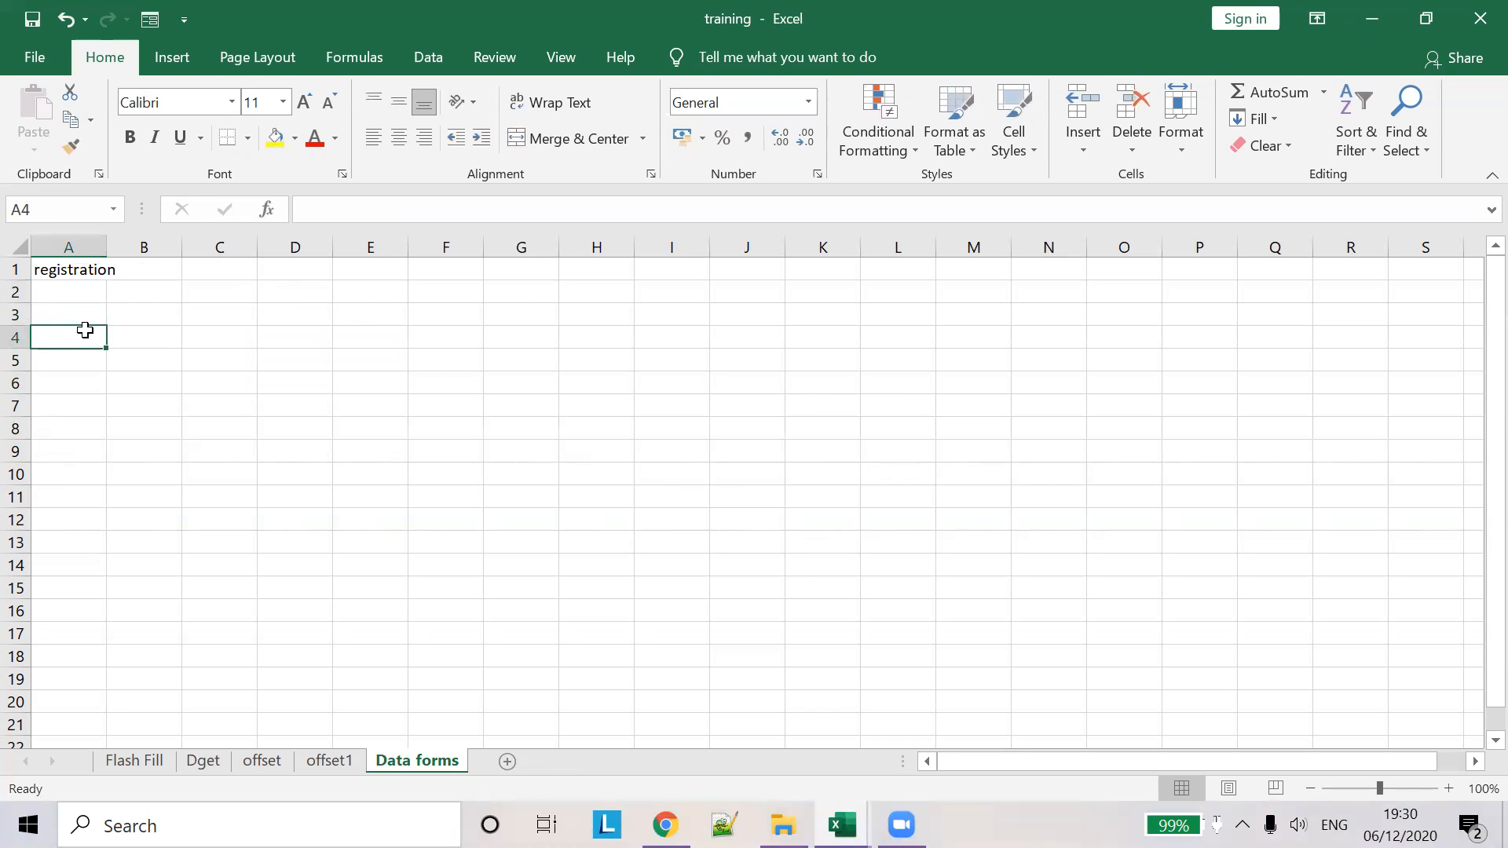
- Enter the headers first name and last name in A4:B4
text(first)
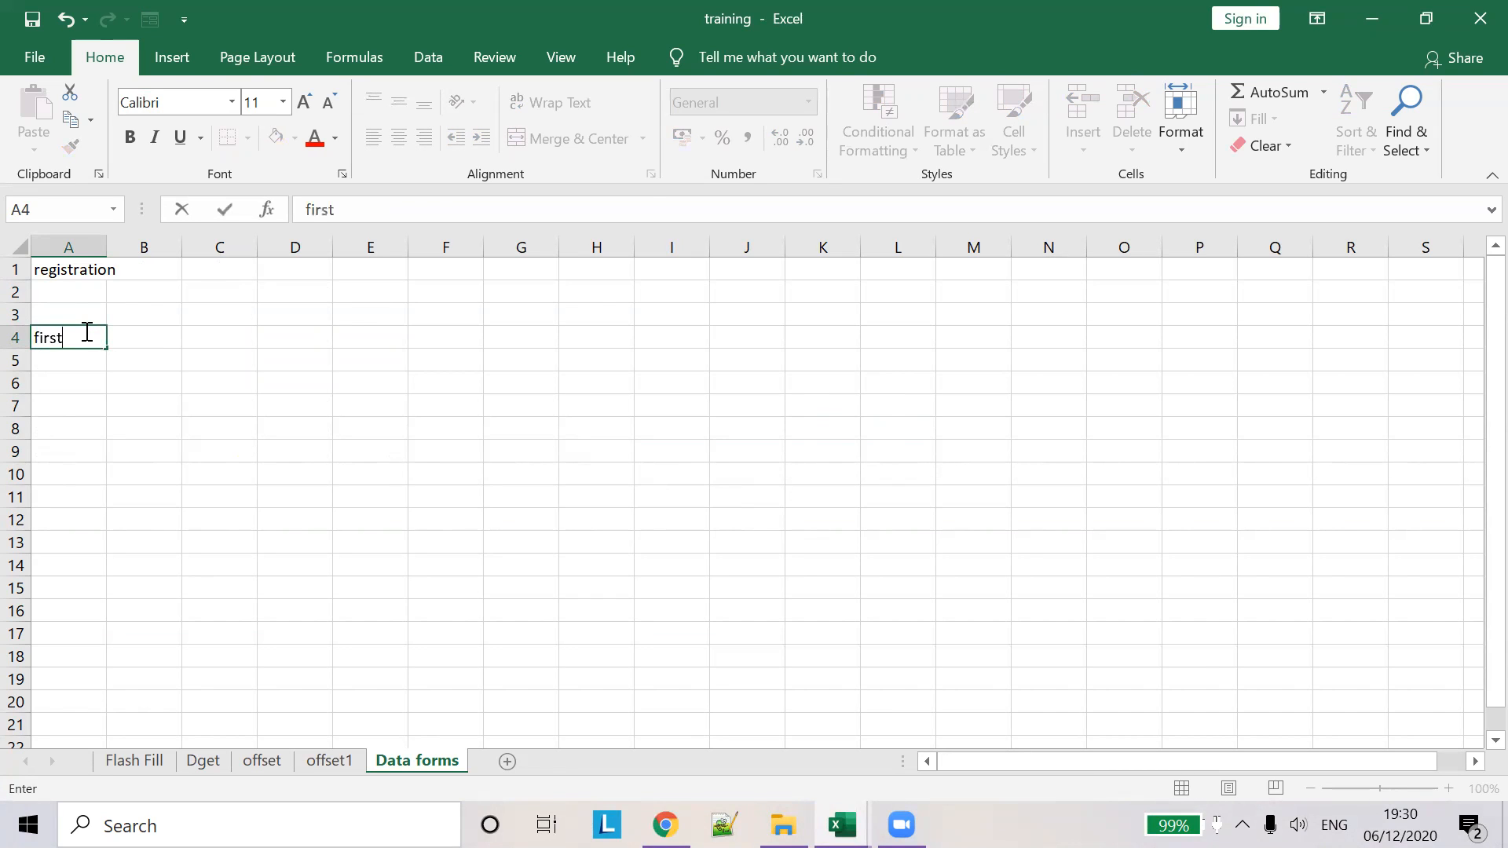
key(Tab)
click(84, 330)
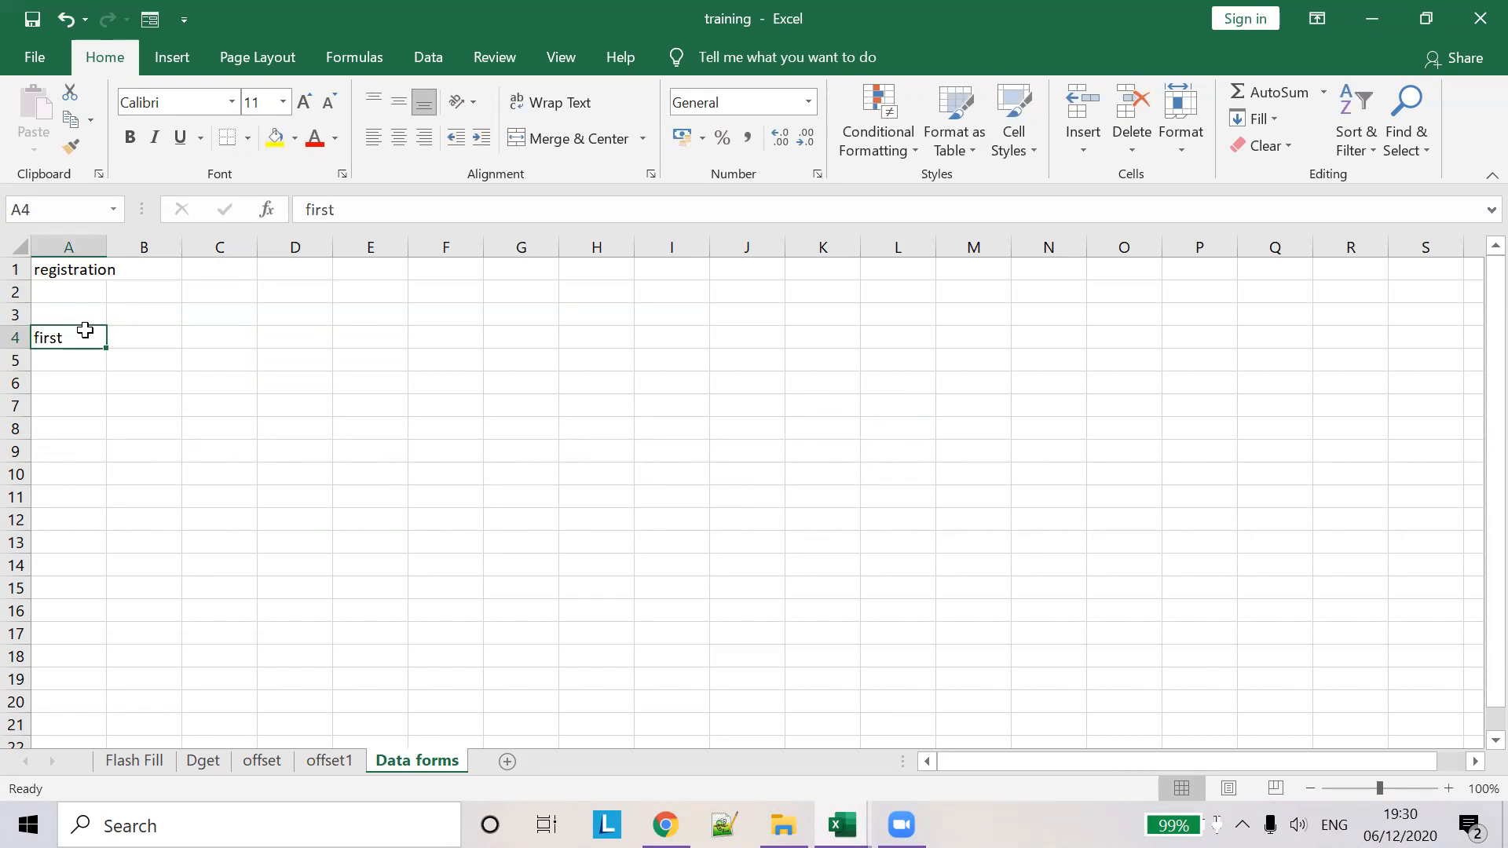
click(405, 211)
text(name)
key(Tab)
text(l)
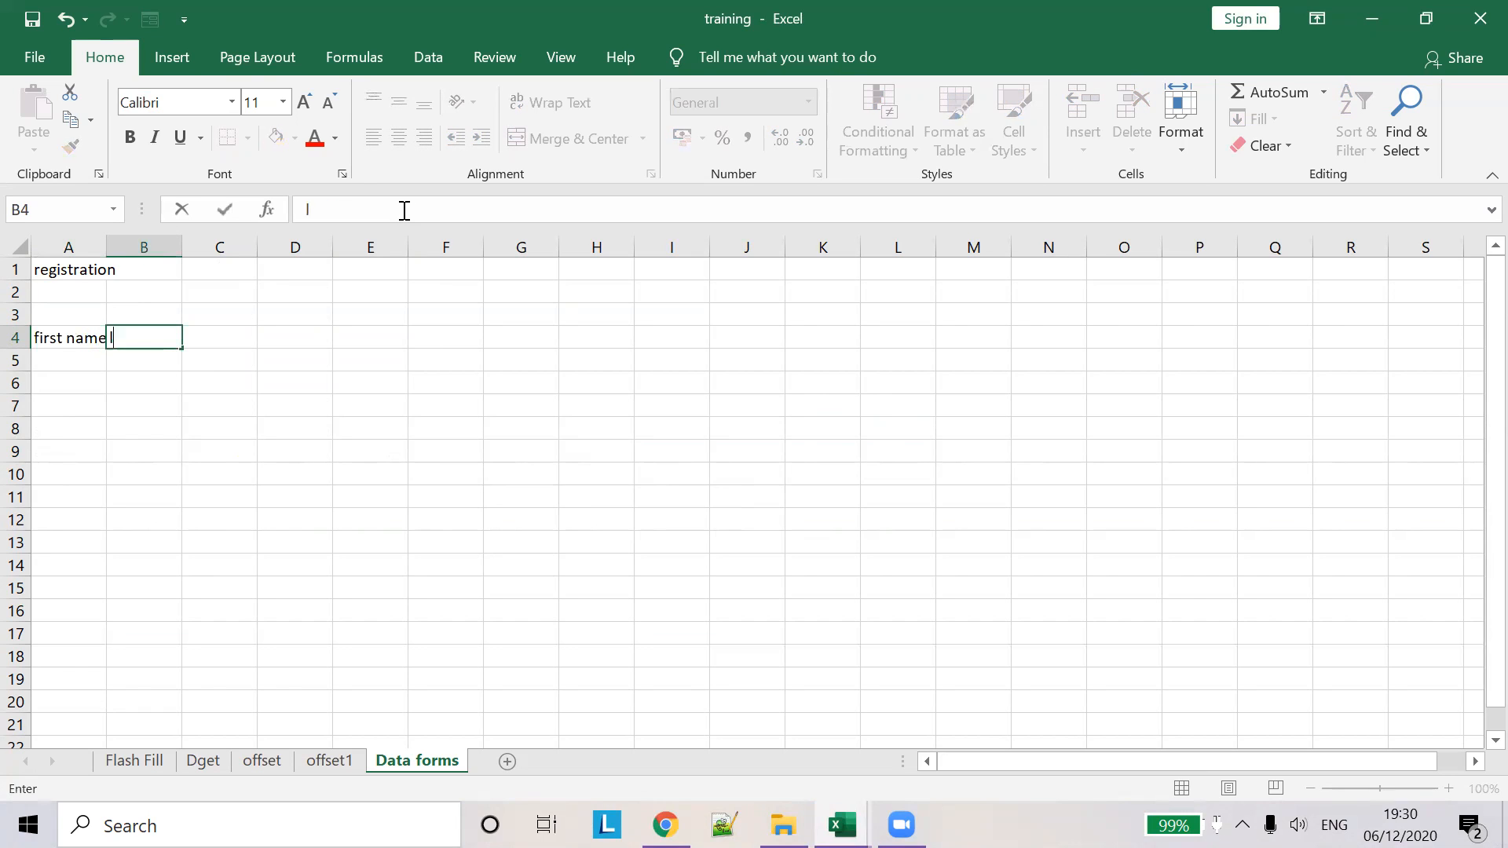
text(ast name)
key(Tab)
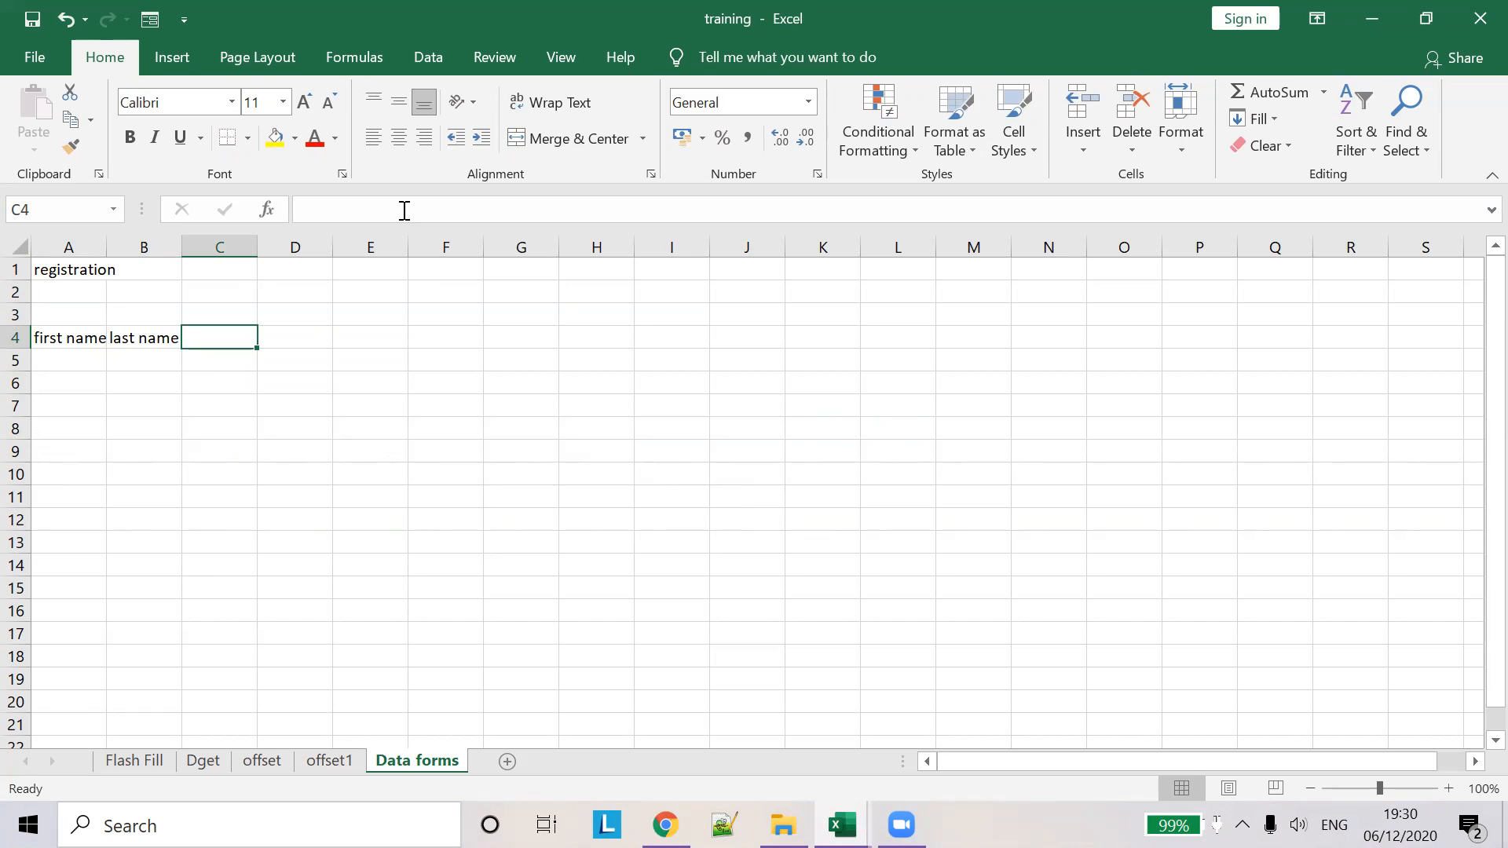
- Add the country, age and sex headers, then autofit column A and widen column B
text(loca)
key(BackSpace)
key(BackSpace)
key(BackSpace)
key(BackSpace)
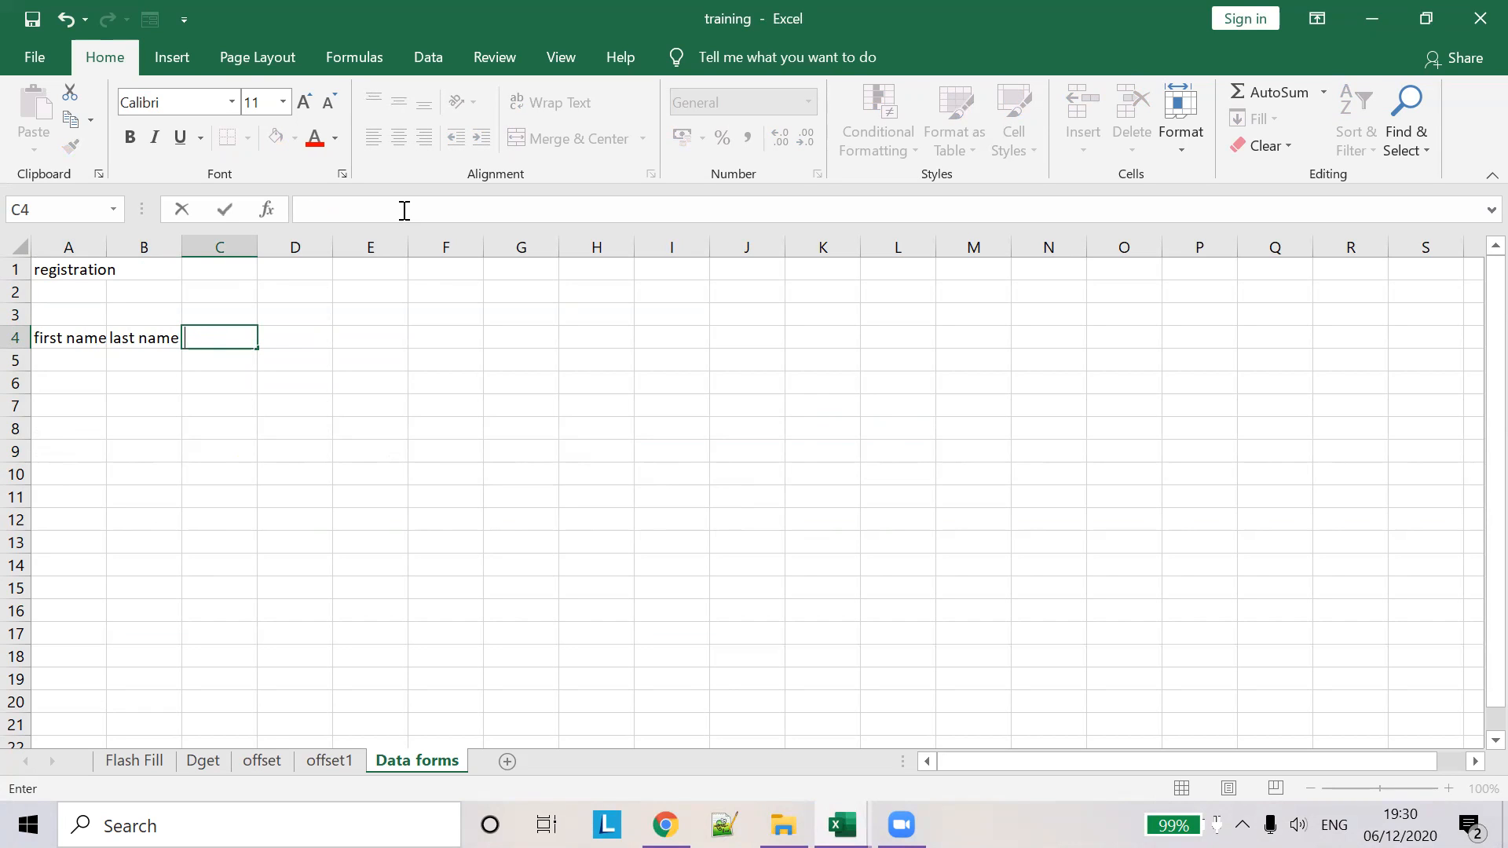
text(country)
key(Tab)
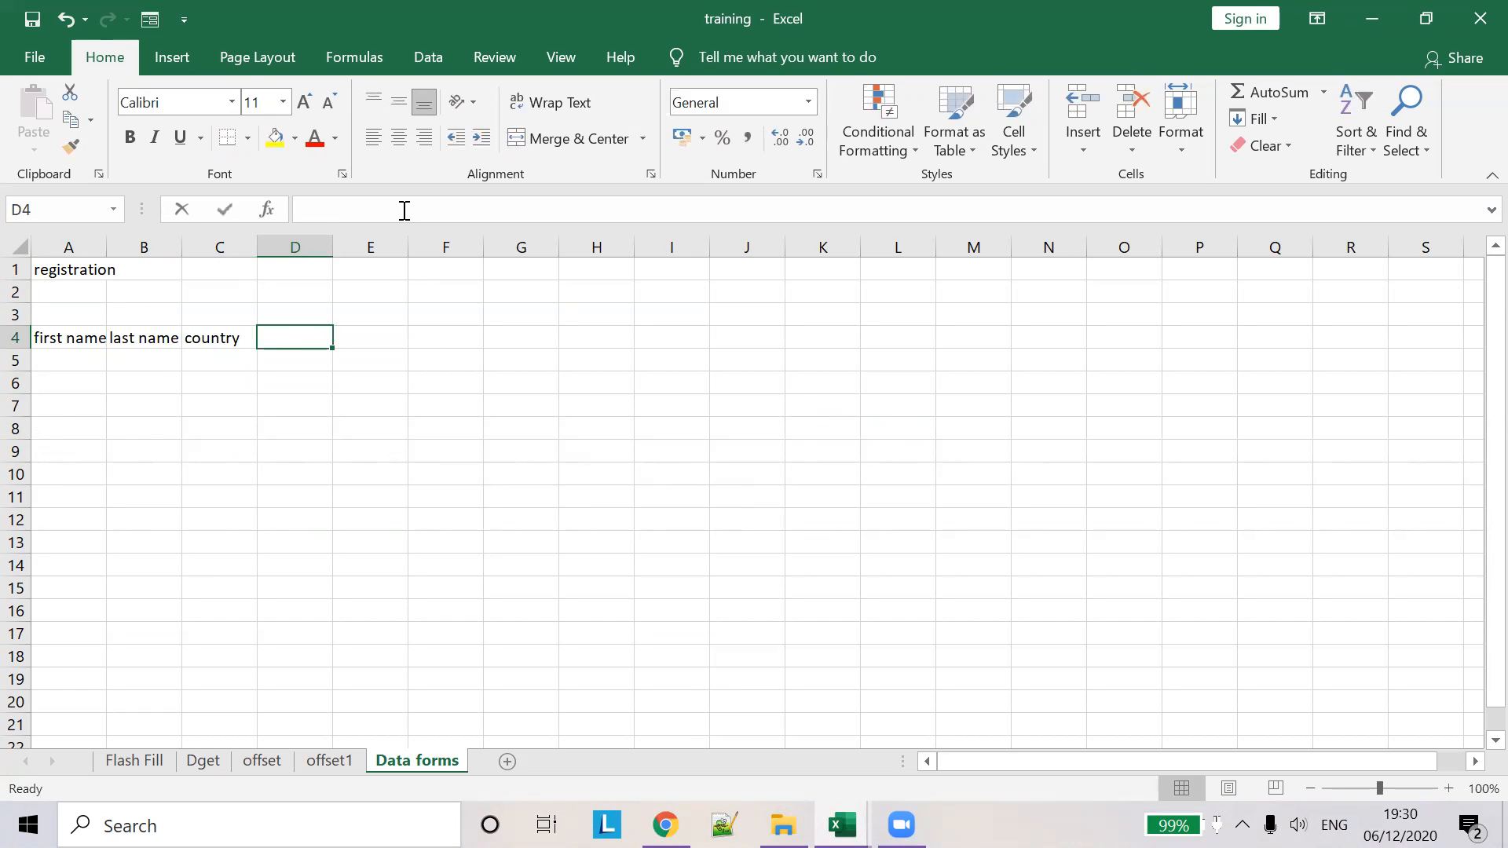
text(age)
key(Tab)
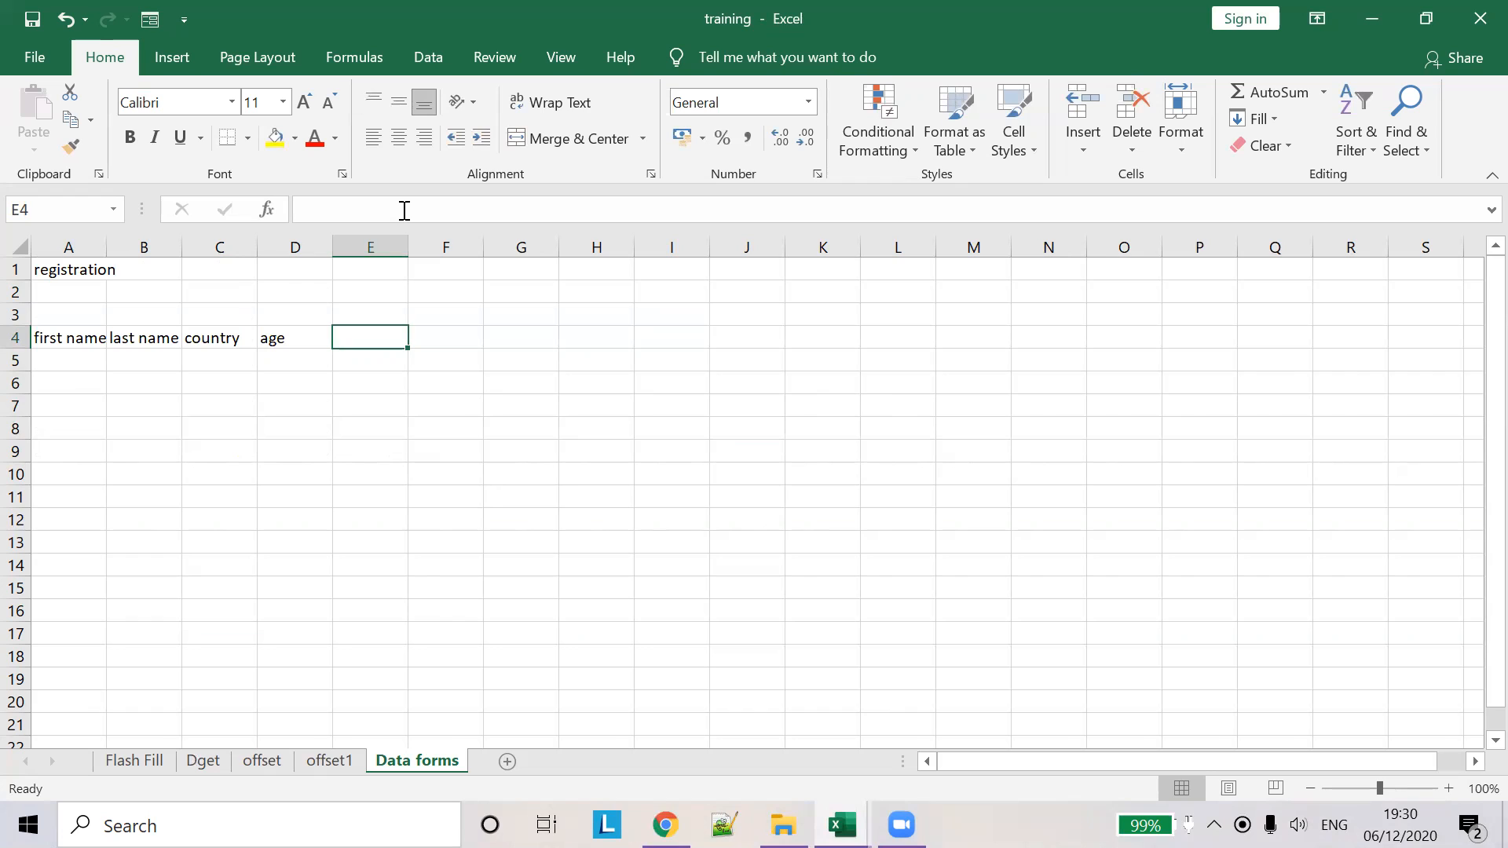
text(sex)
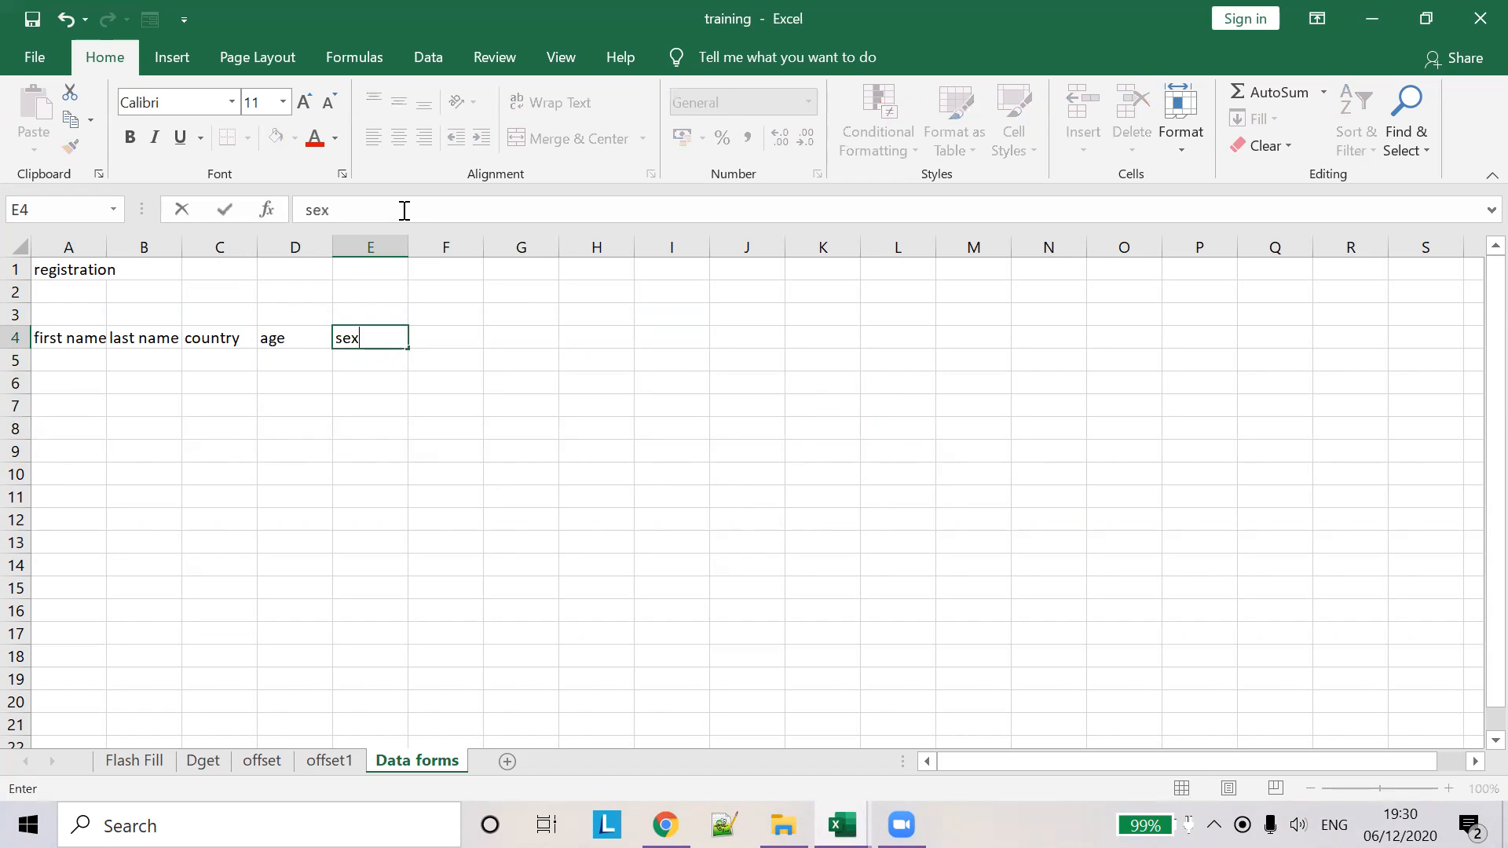
click(106, 242)
double_click(107, 243)
drag(194, 245, 195, 245)
click(386, 379)
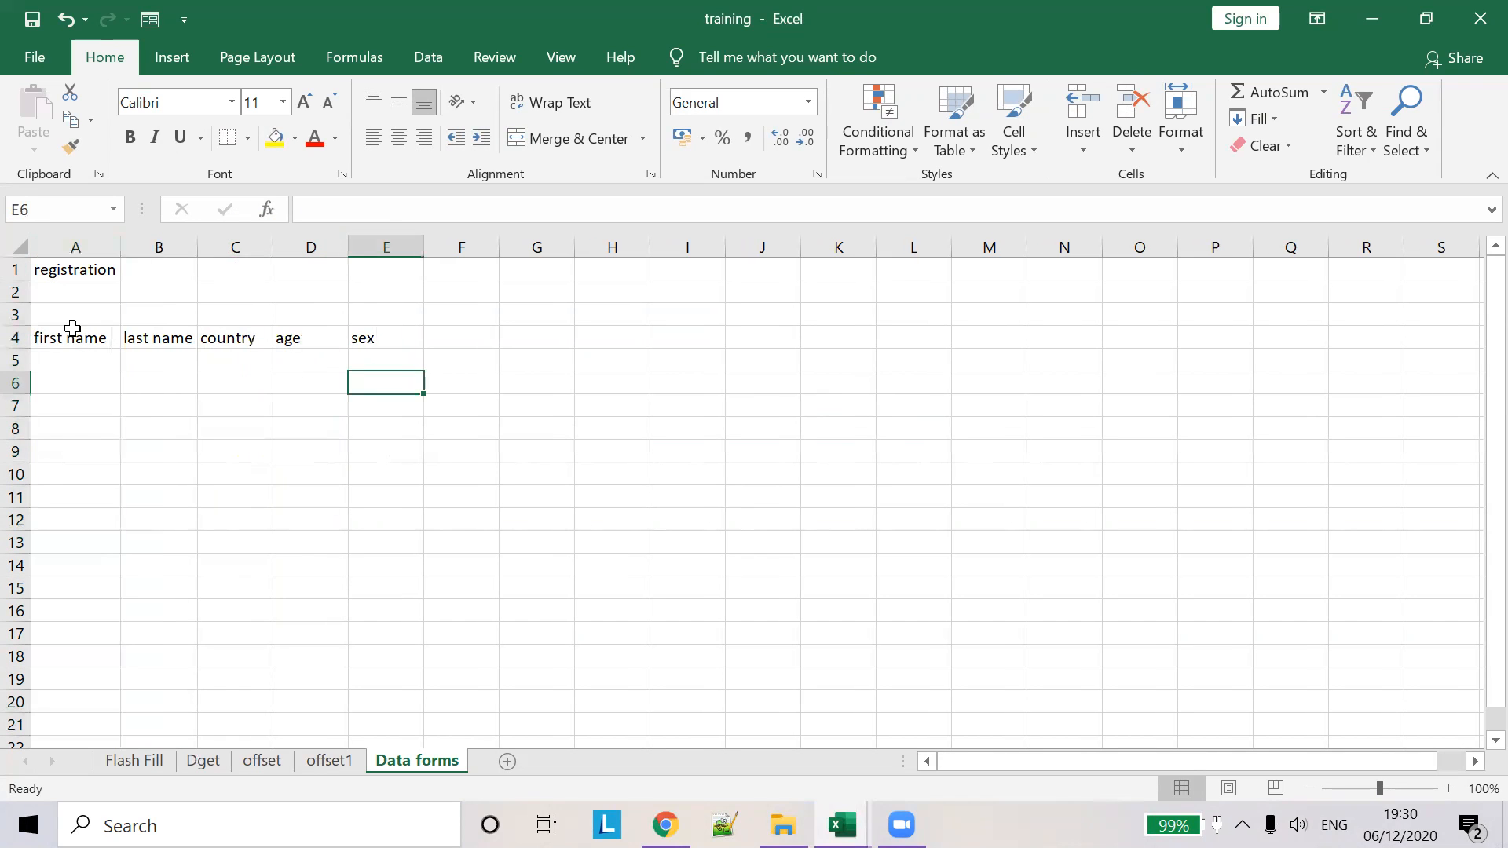
click(74, 360)
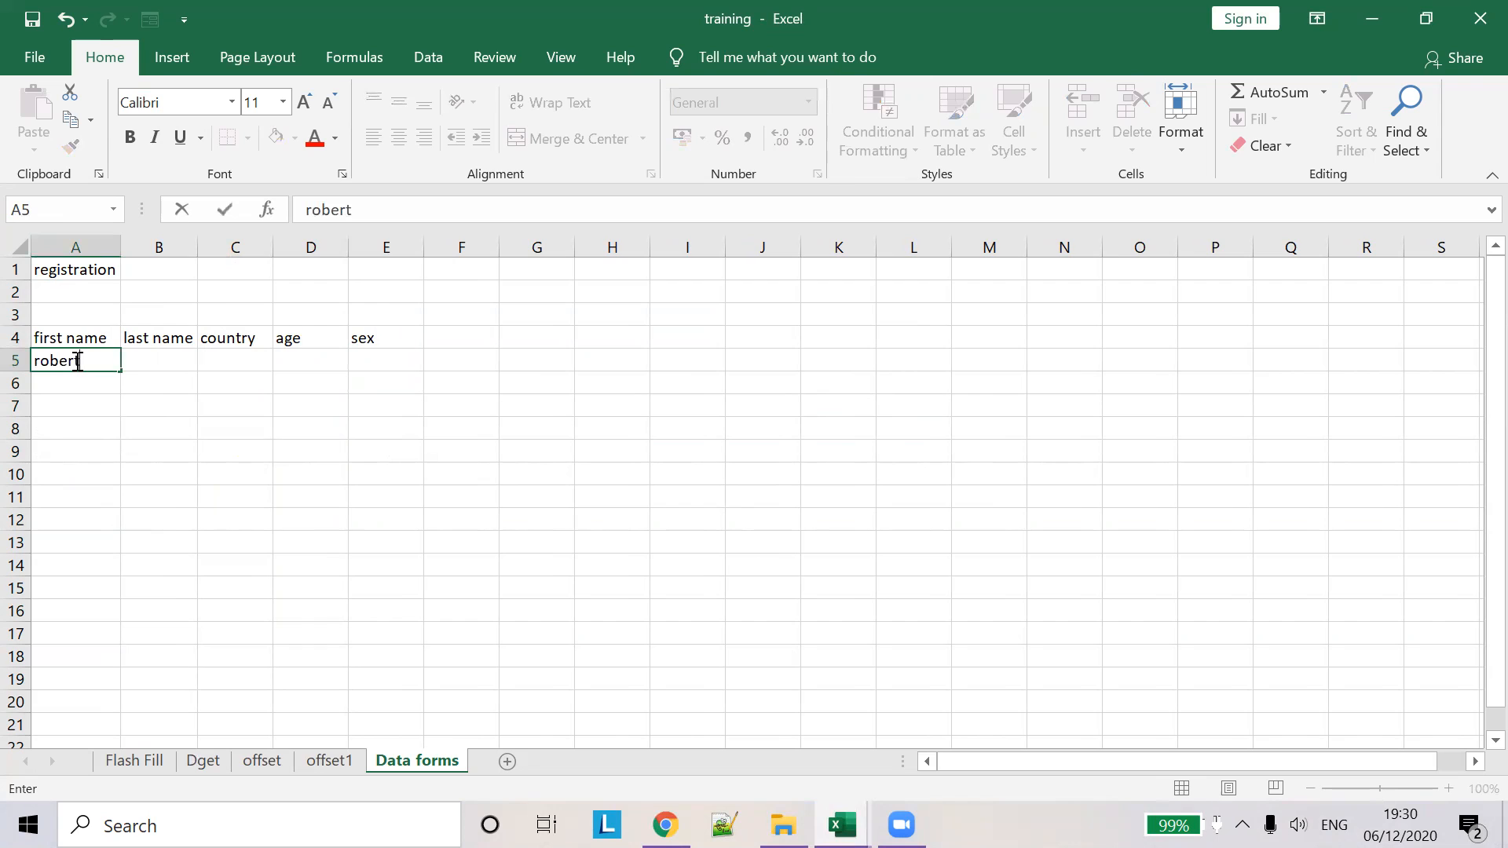
key(Tab)
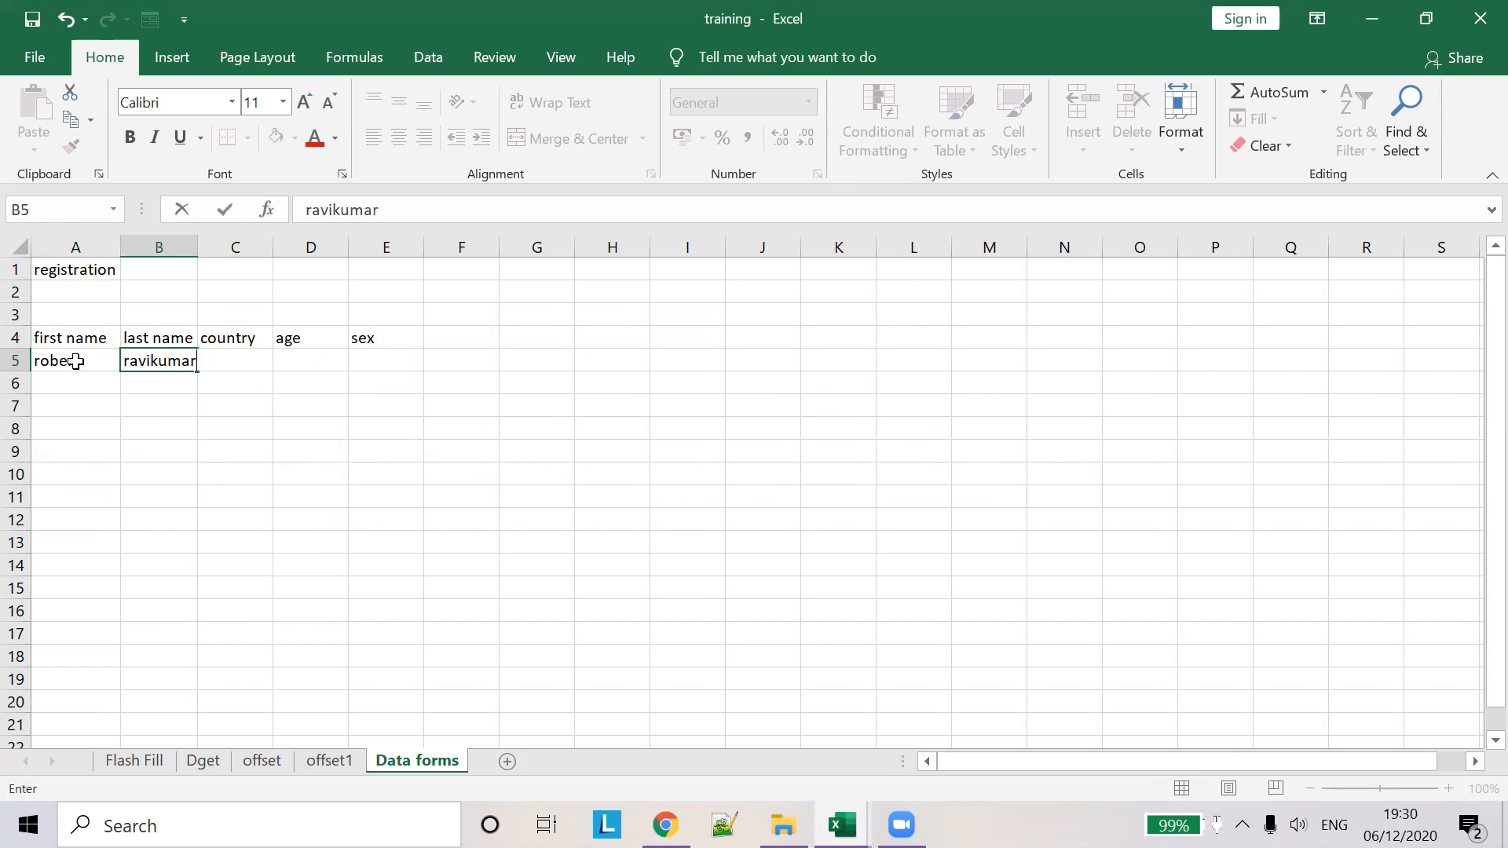
key(Tab)
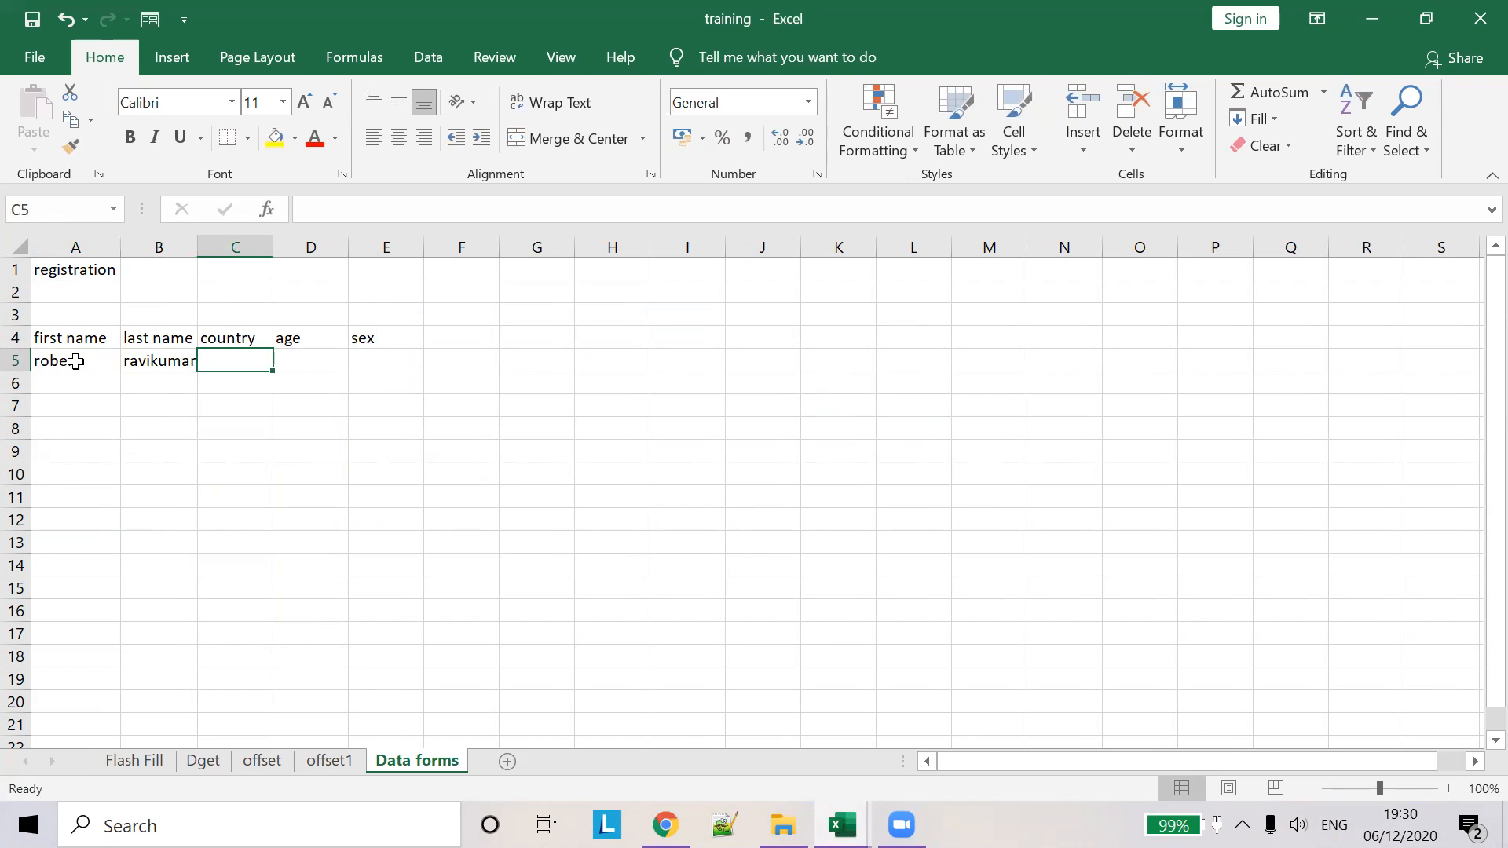
text(india)
key(Tab)
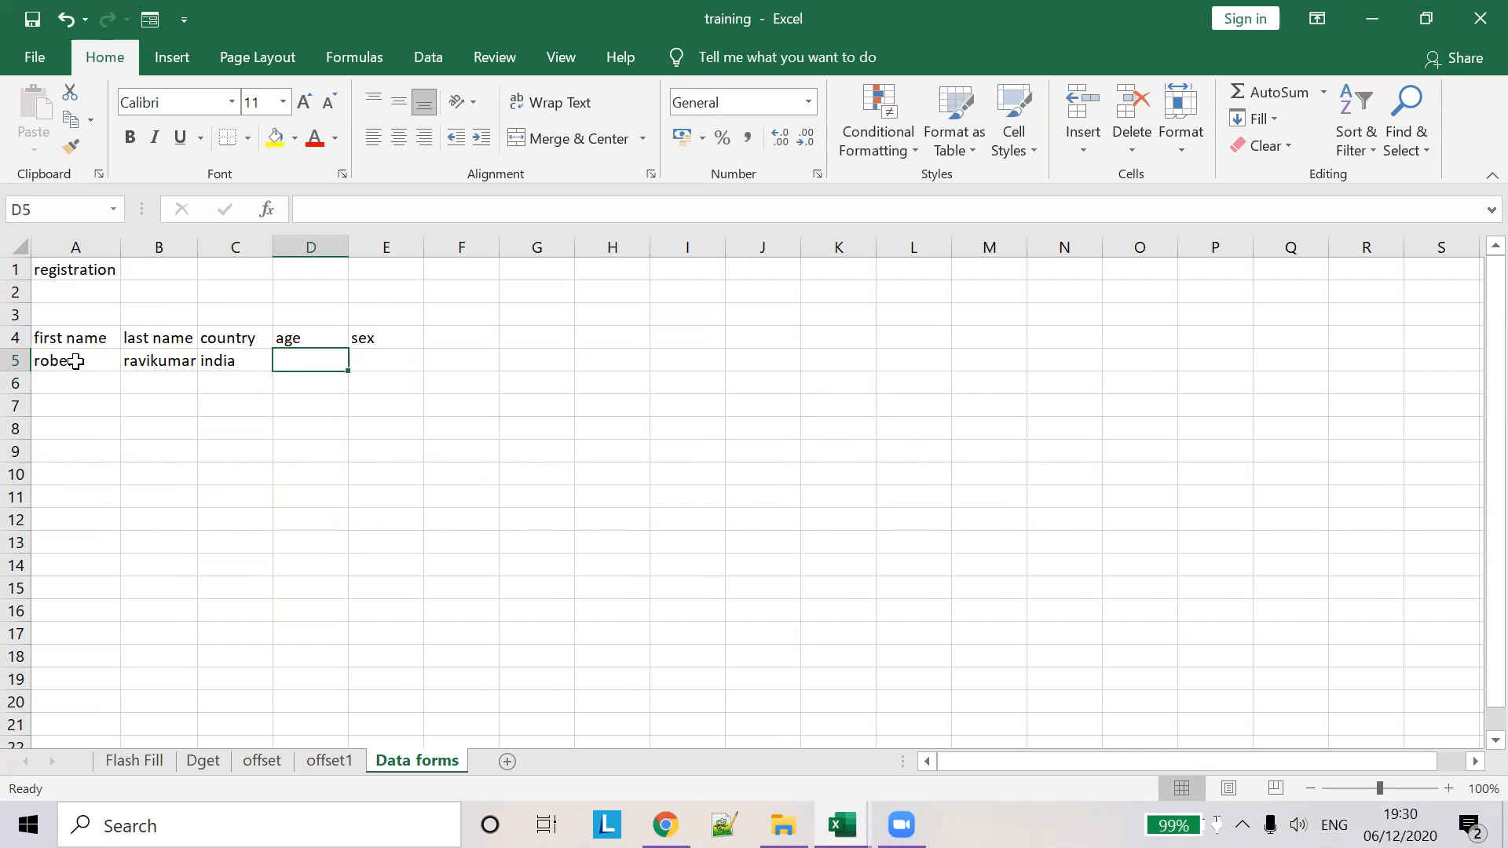
text(35)
key(Tab)
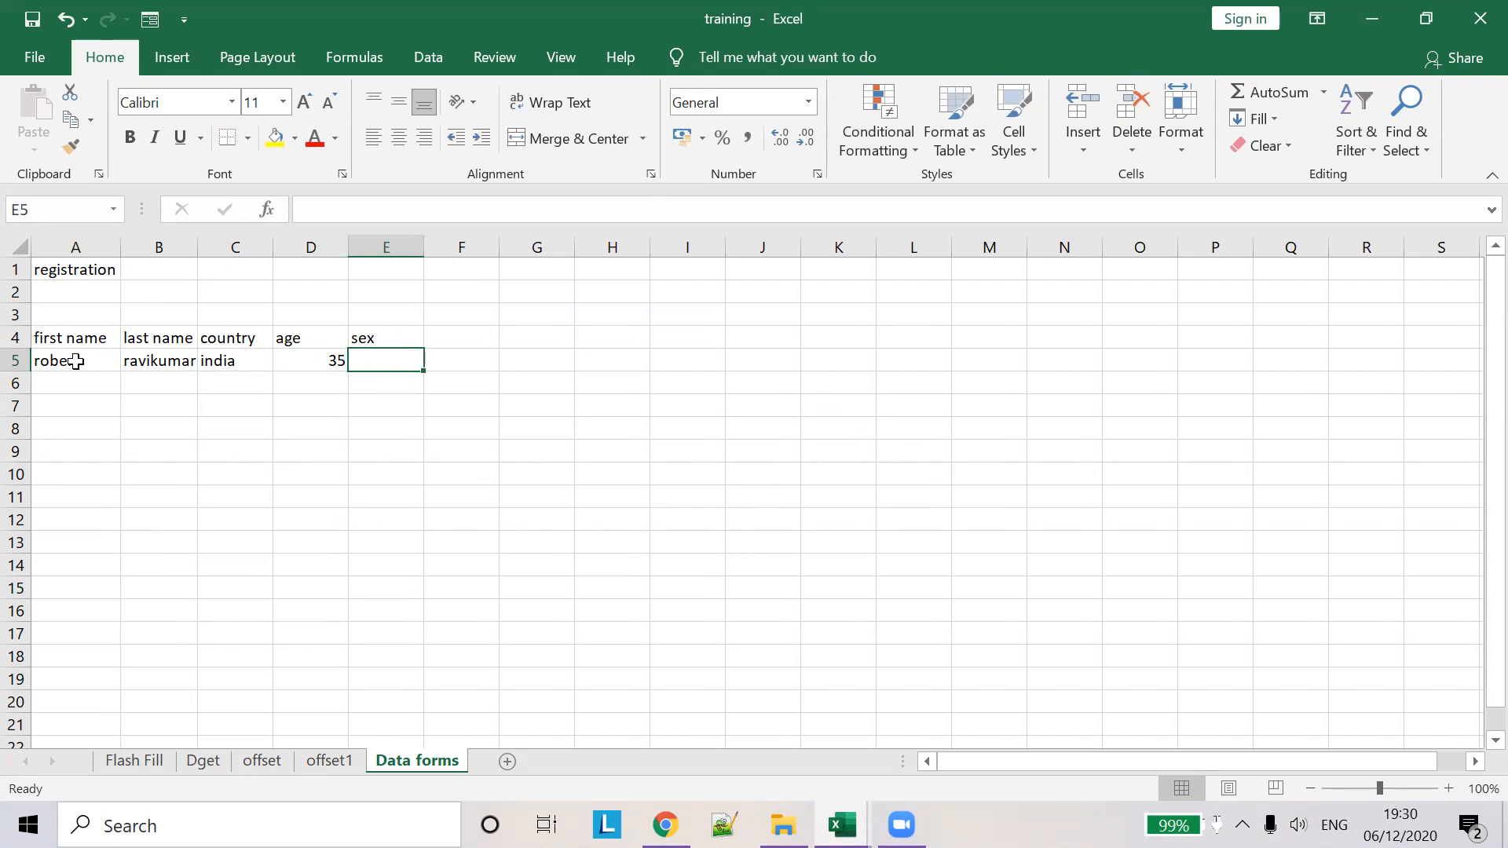
text(male)
click(94, 393)
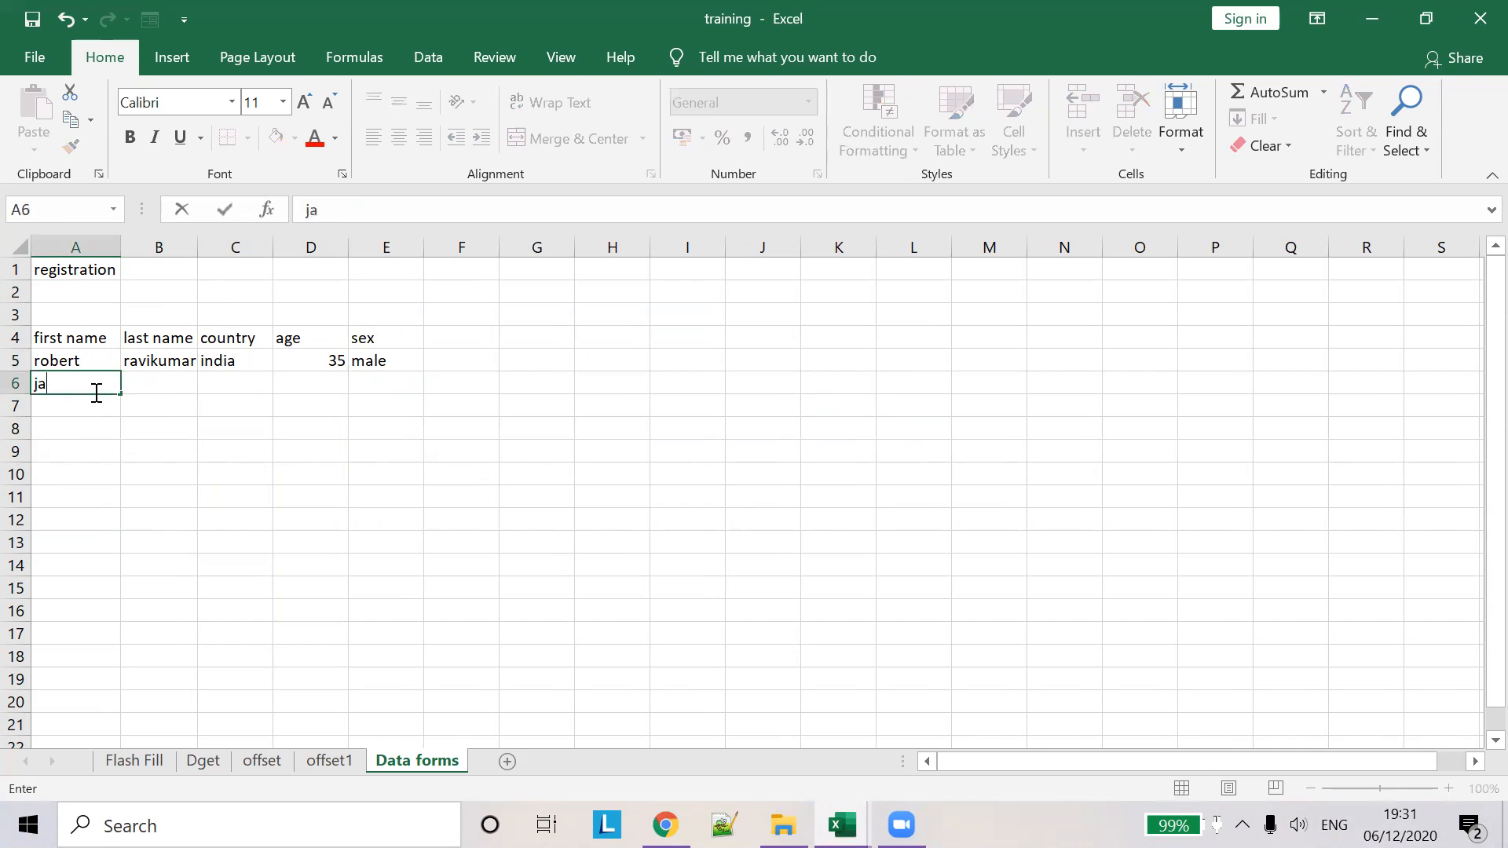
key(Tab)
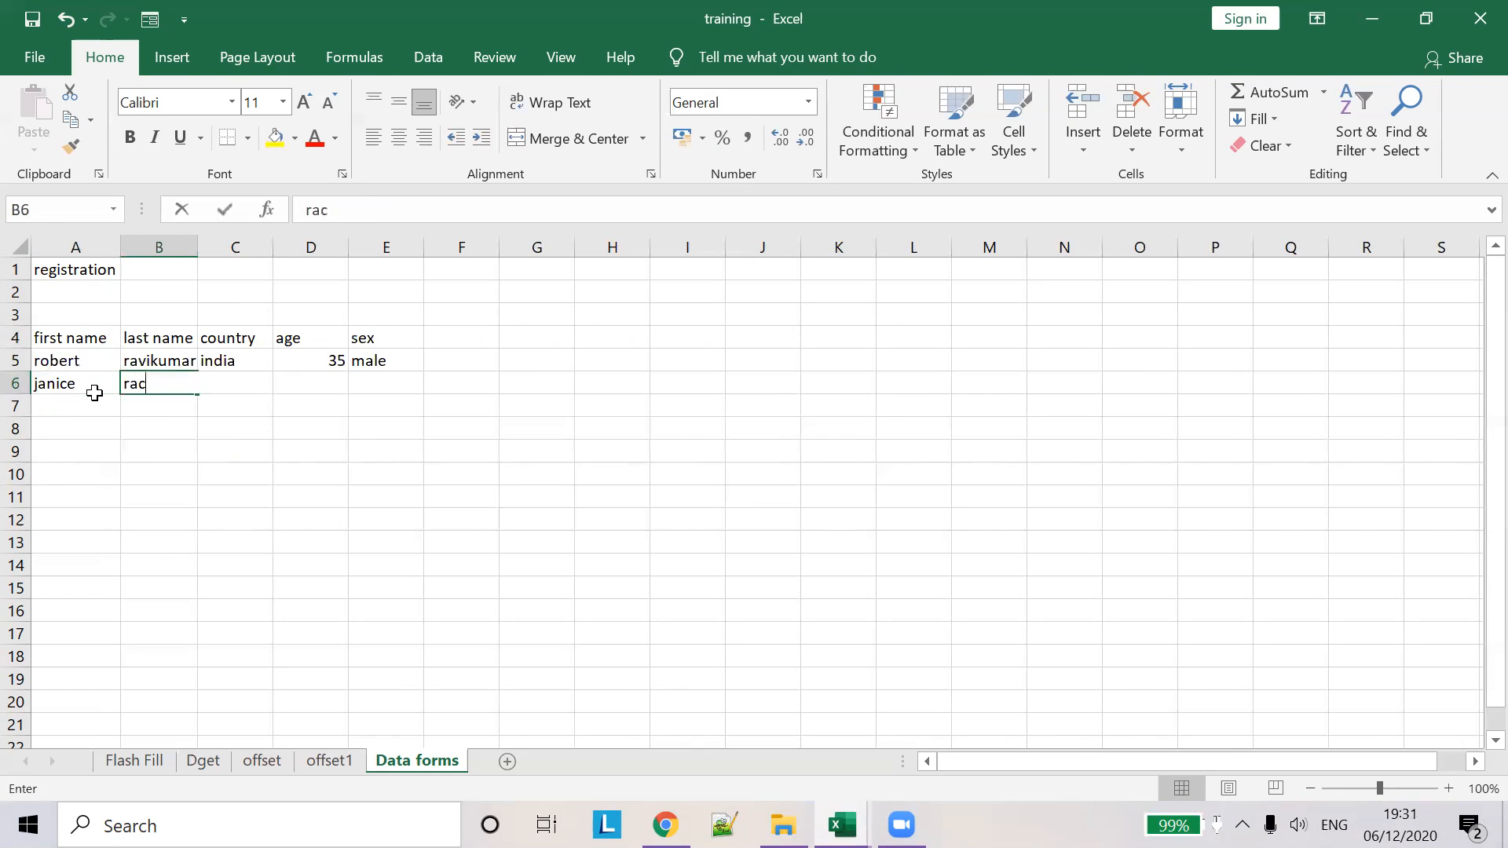
key(Tab)
text(india)
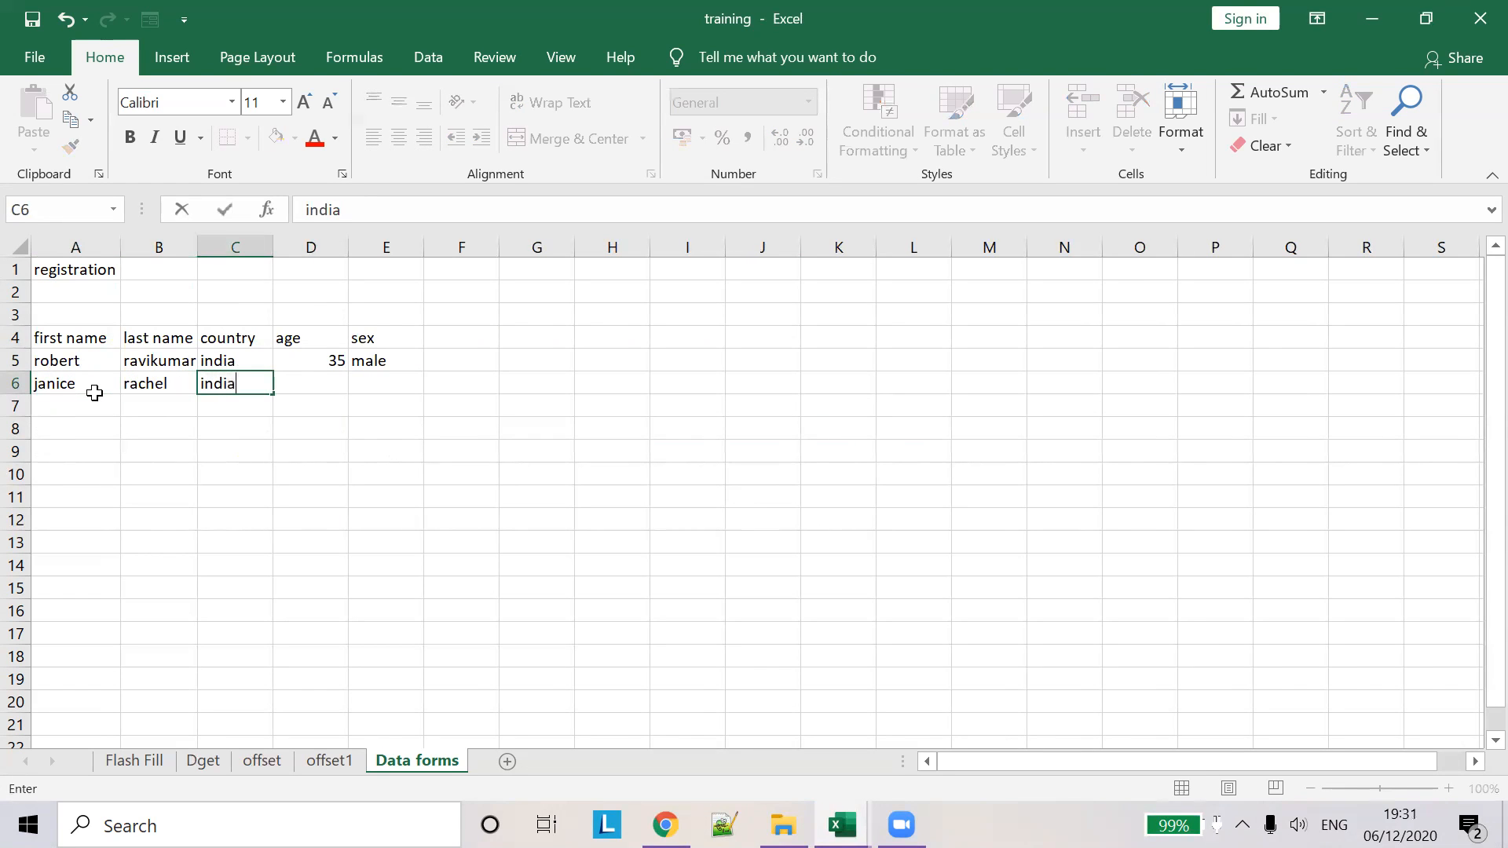
key(Tab)
text(5)
key(Tab)
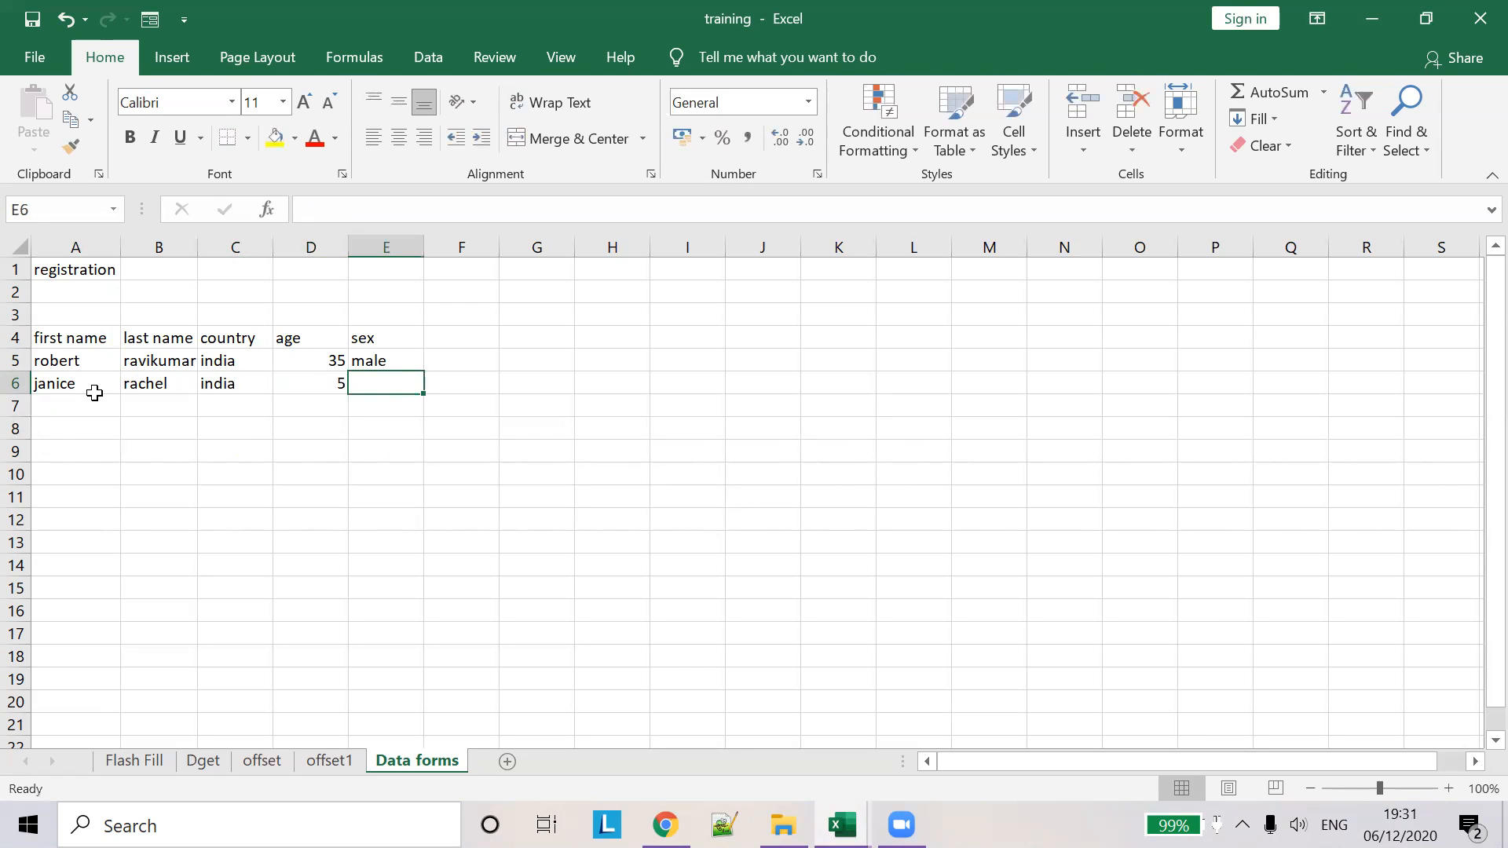
text(female)
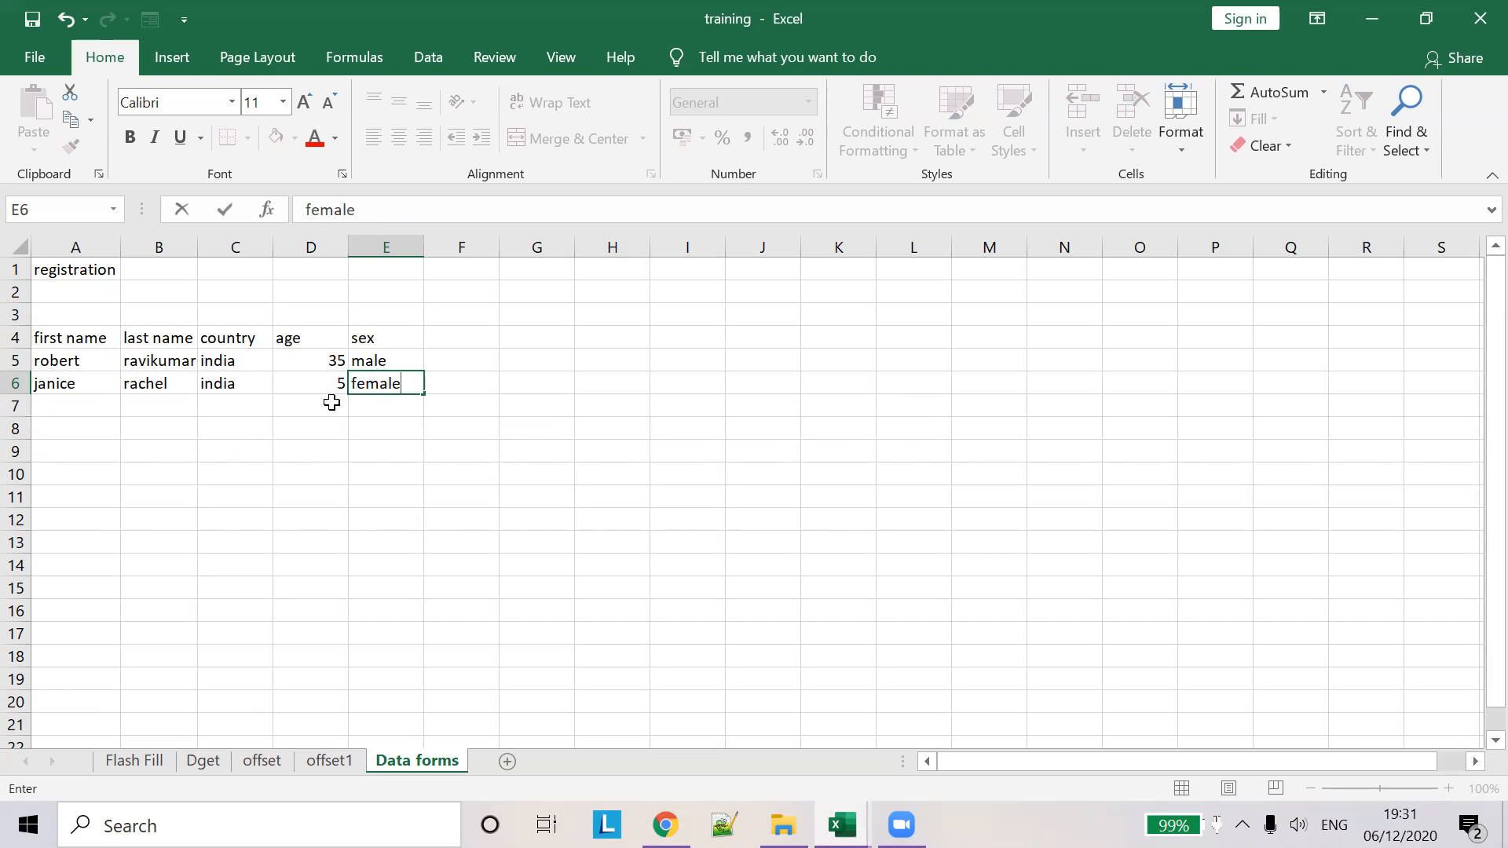
click(68, 407)
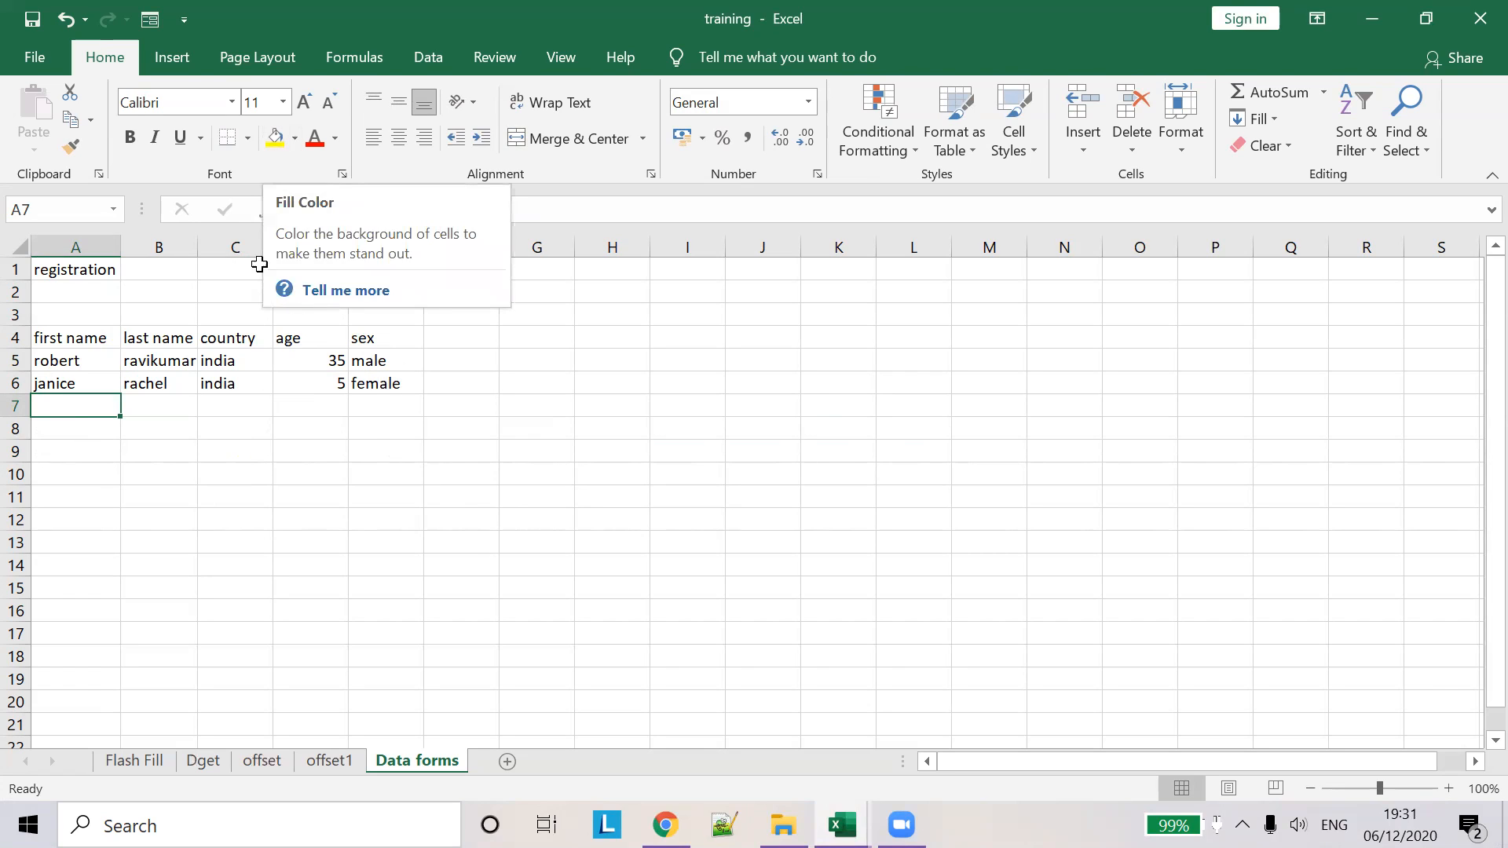
- Remove Form from the Quick Access Toolbar via More Commands and confirm with OK
click(224, 402)
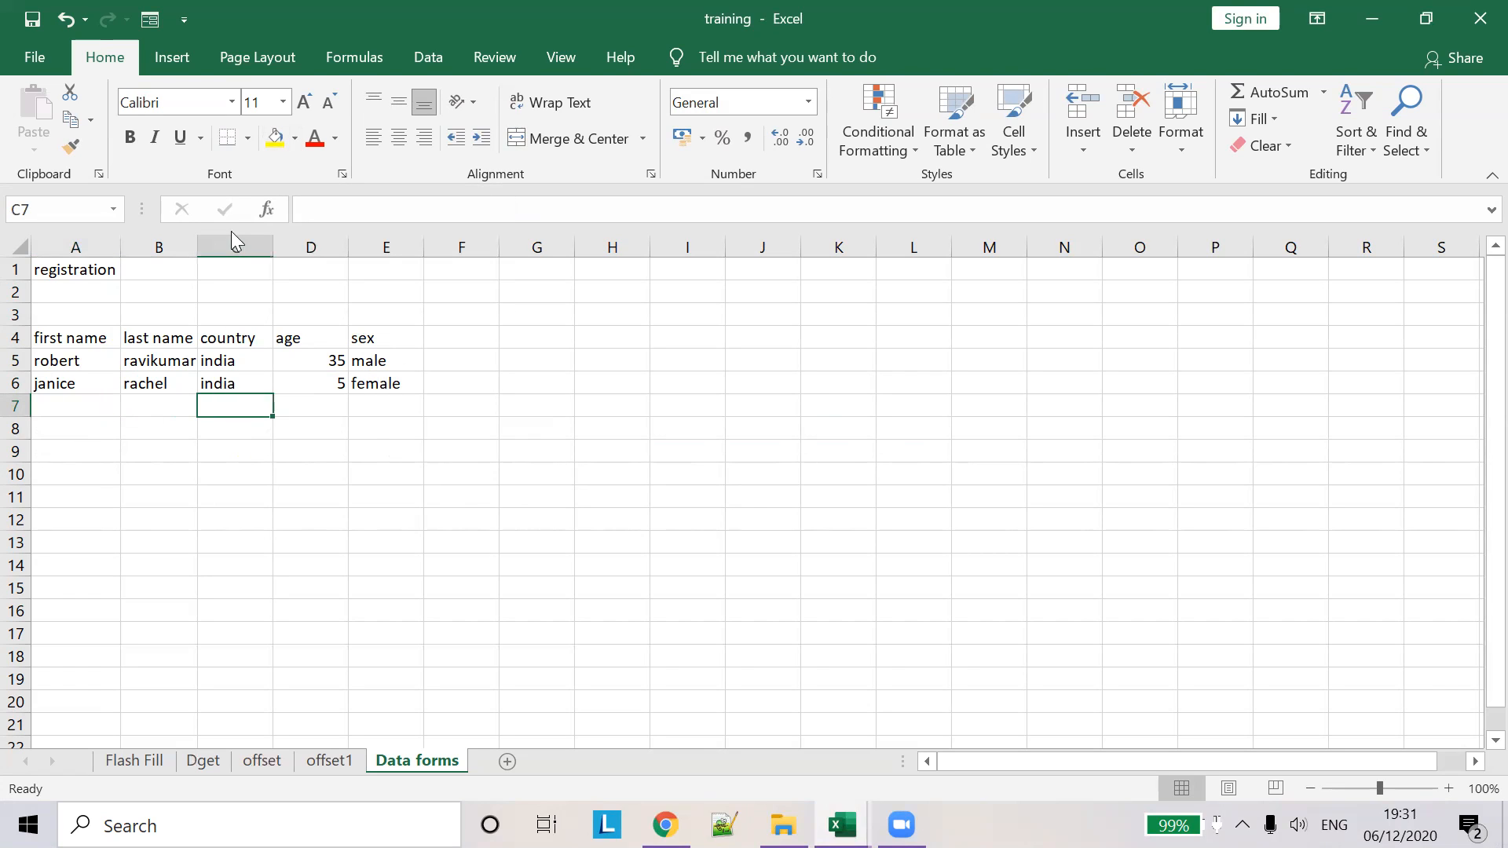
click(184, 19)
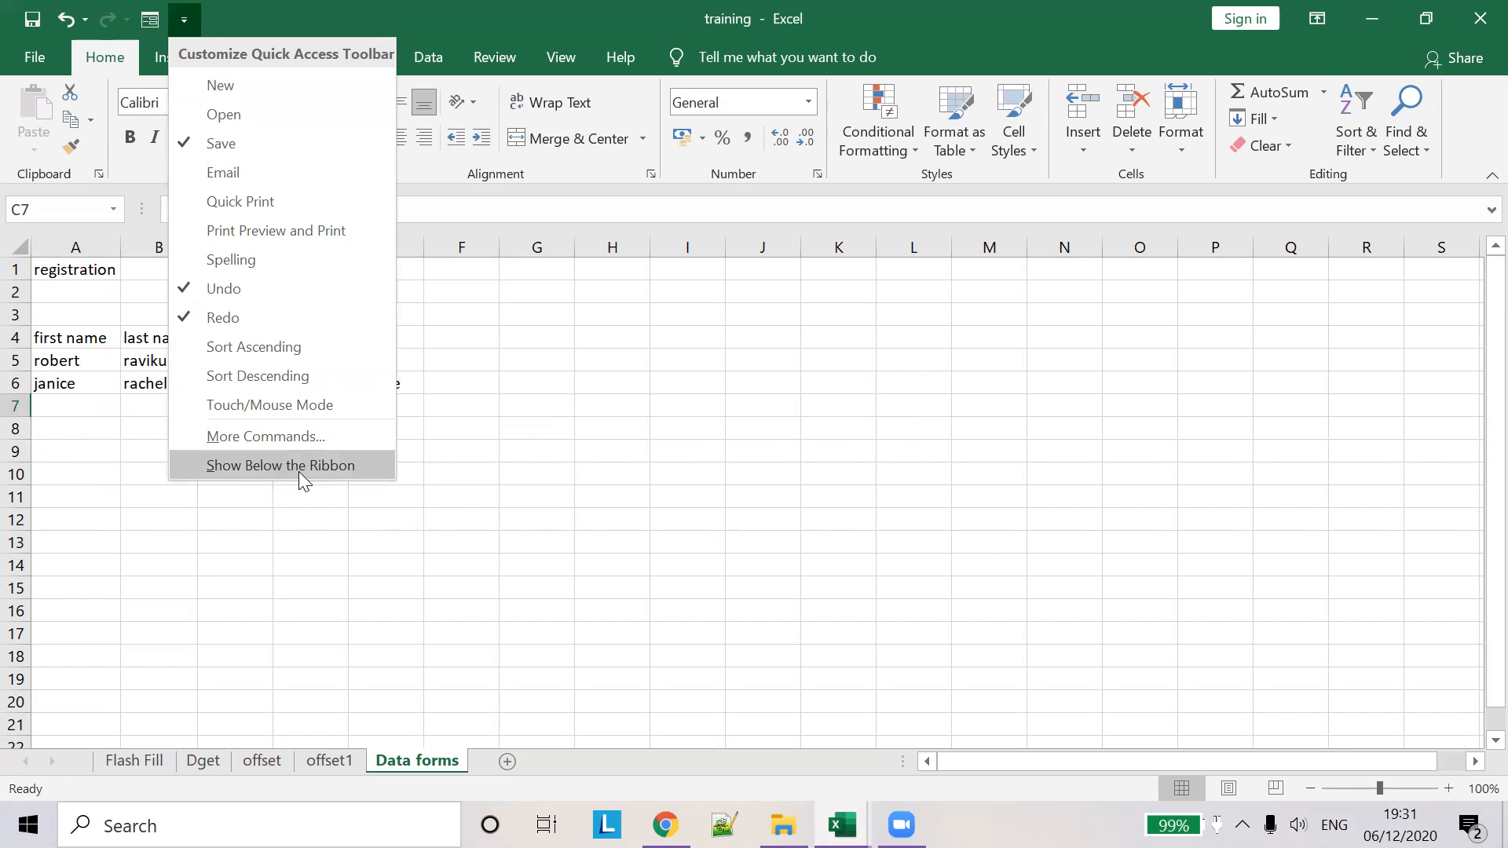
click(291, 438)
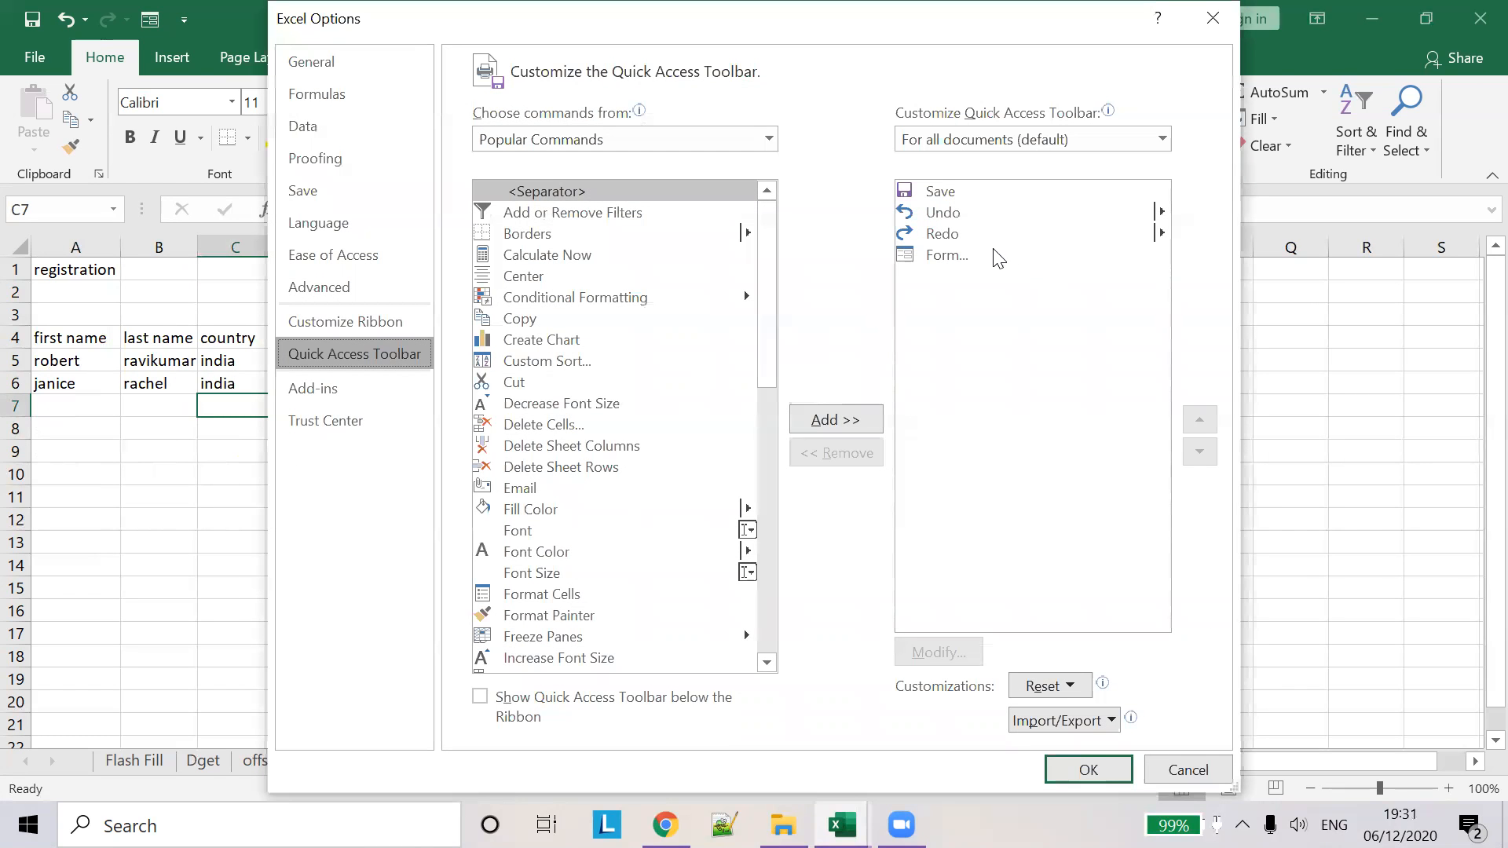
click(952, 264)
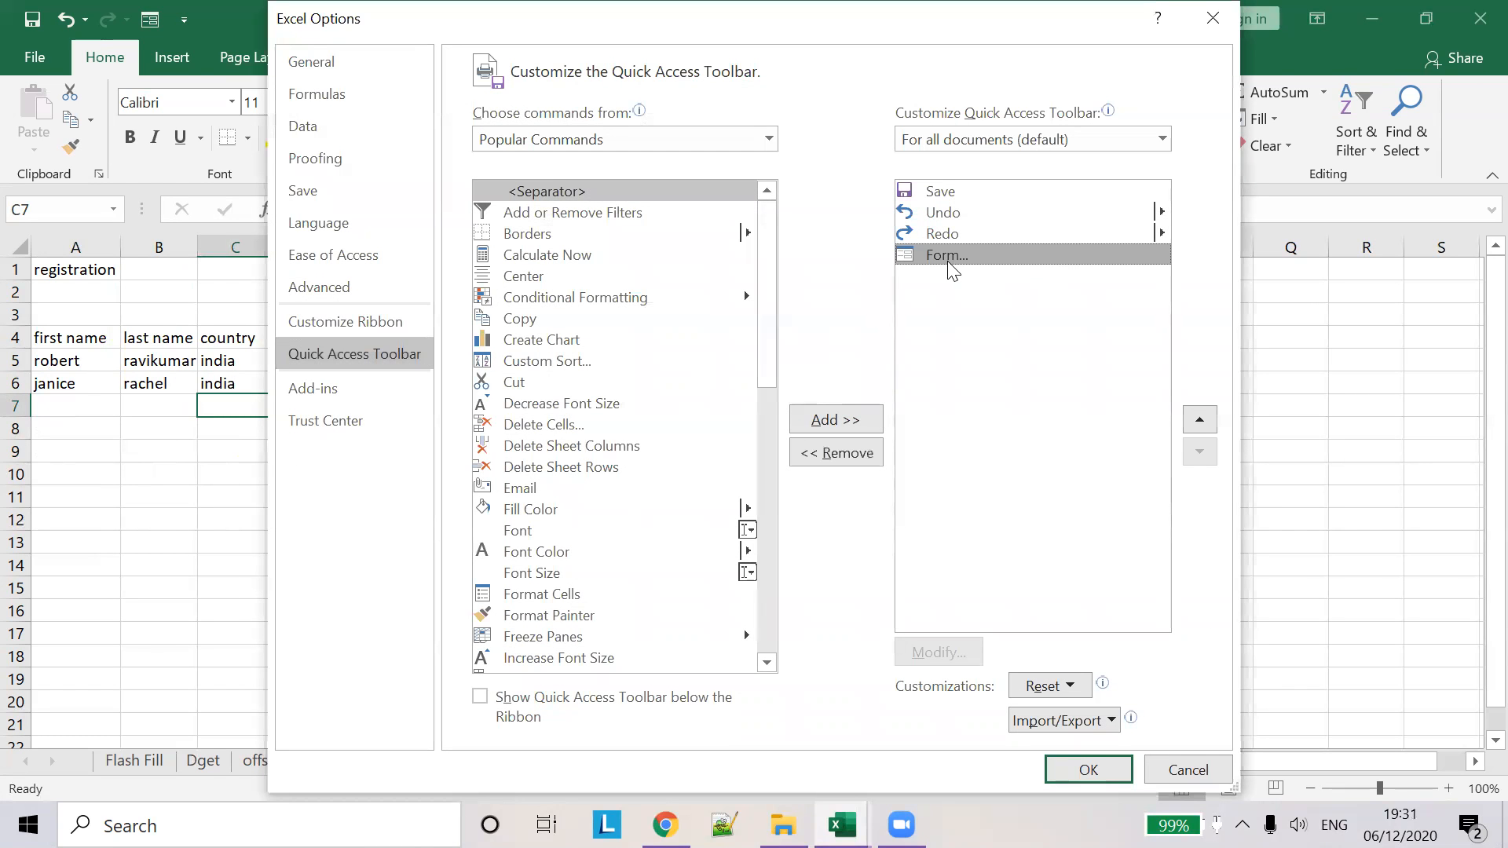
click(832, 458)
click(1088, 769)
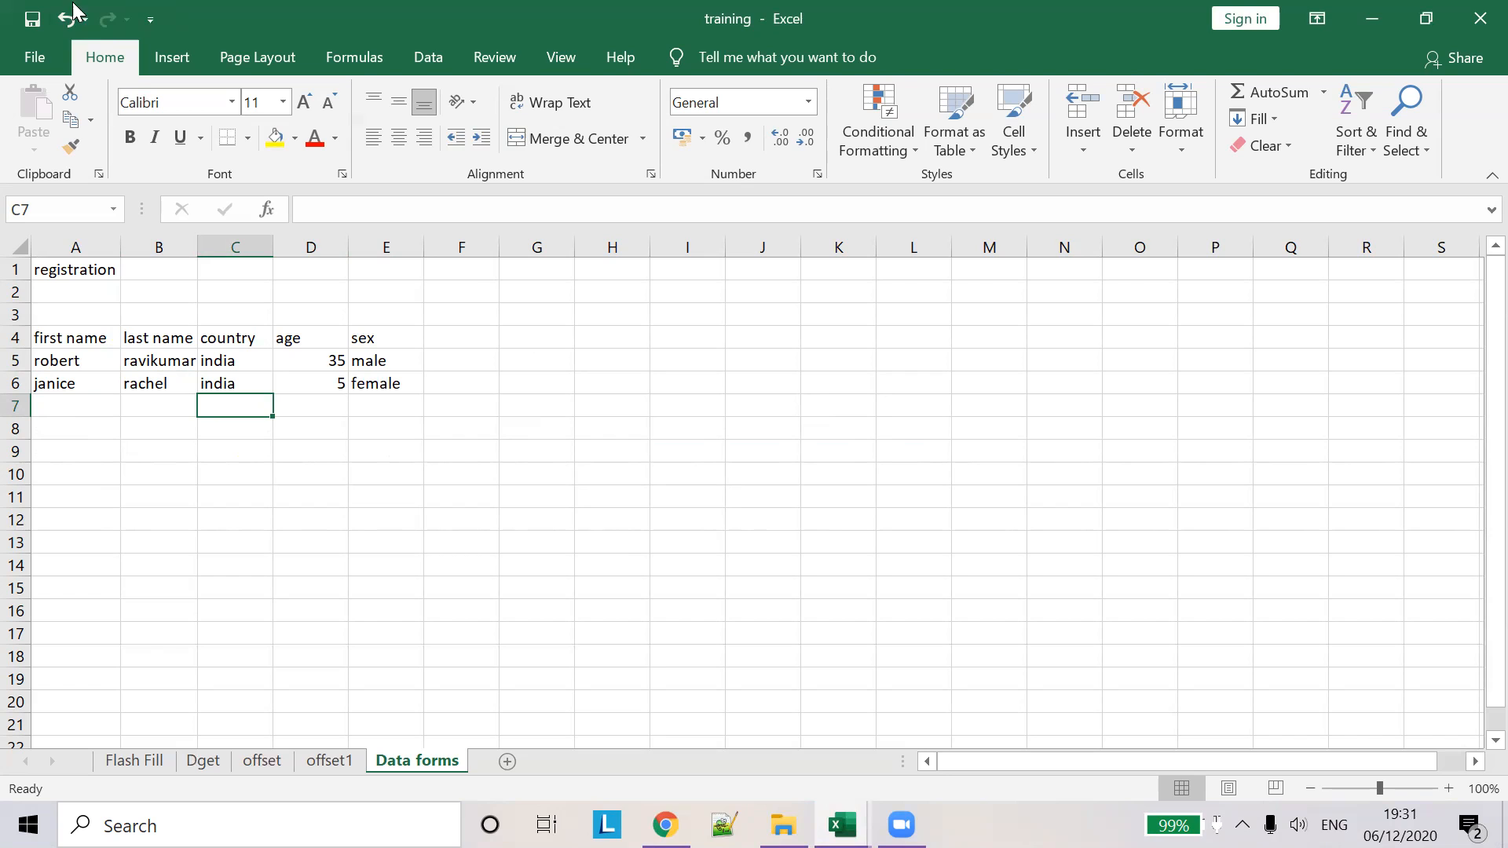
- Reopen the Quick Access Toolbar customisation dropdown
click(148, 25)
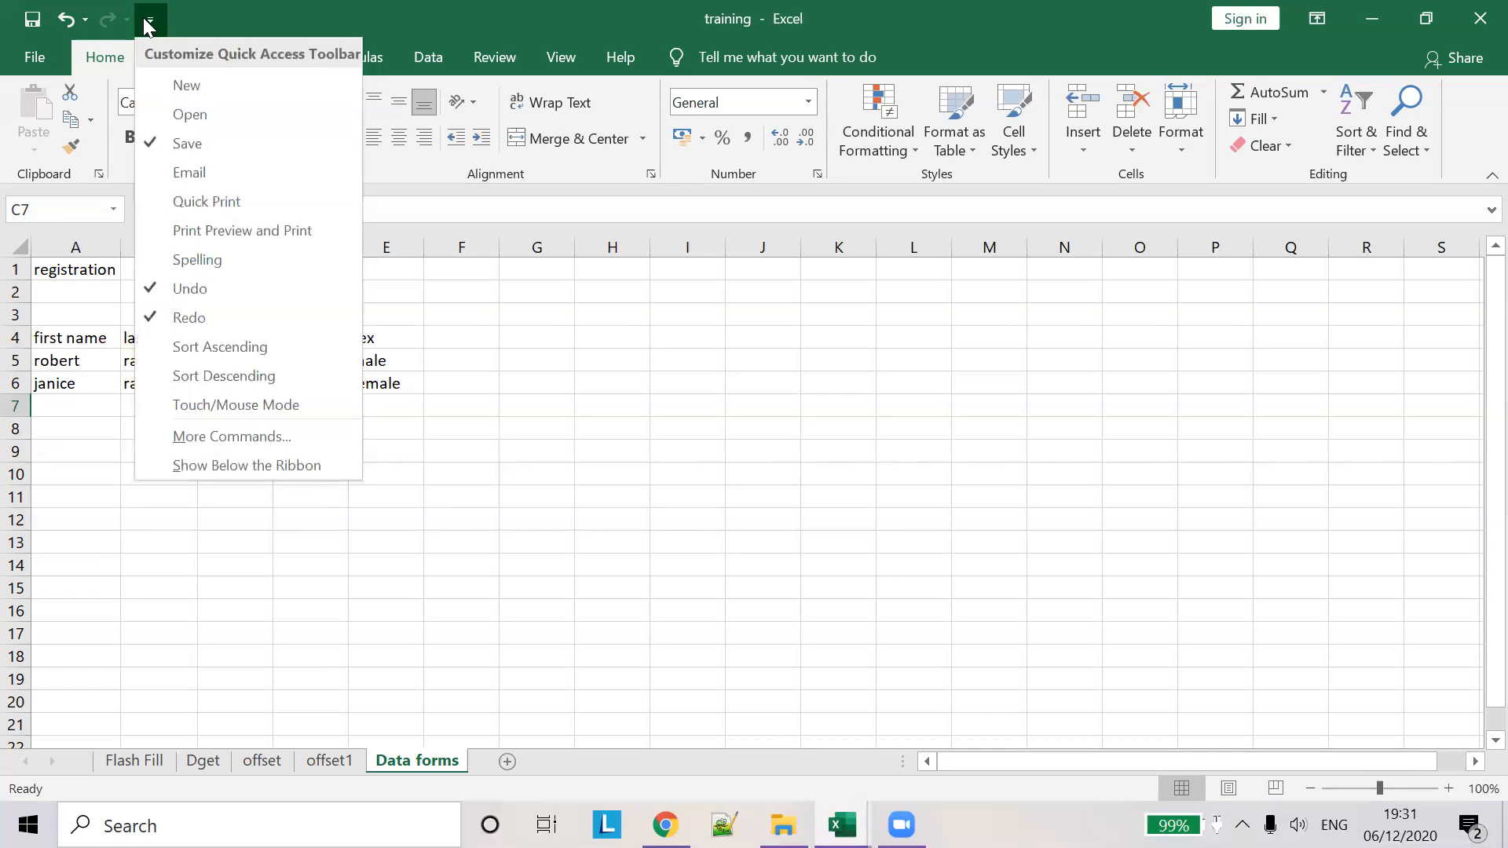
click(286, 13)
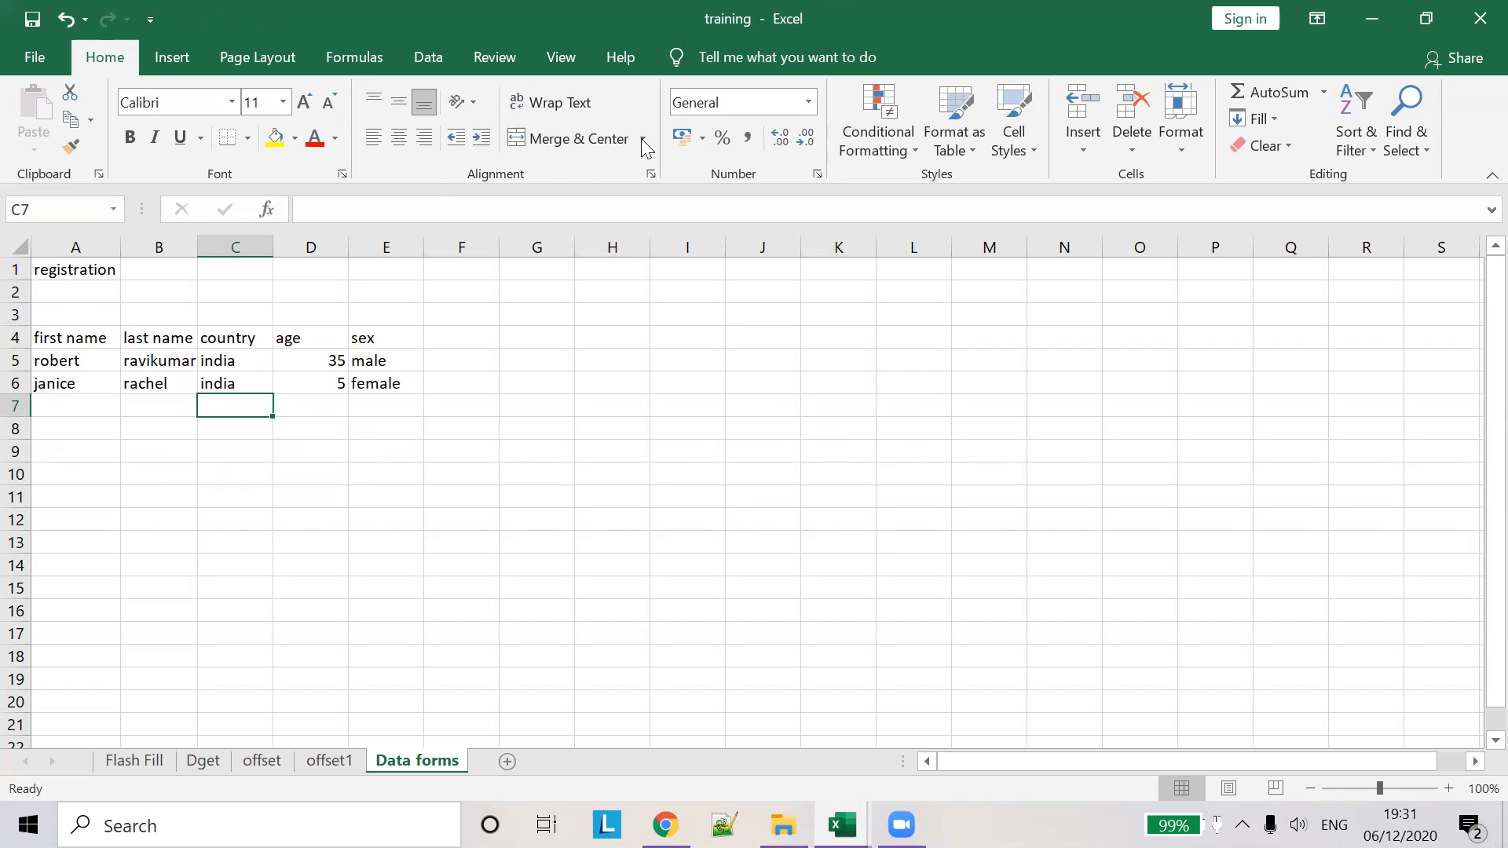
click(151, 19)
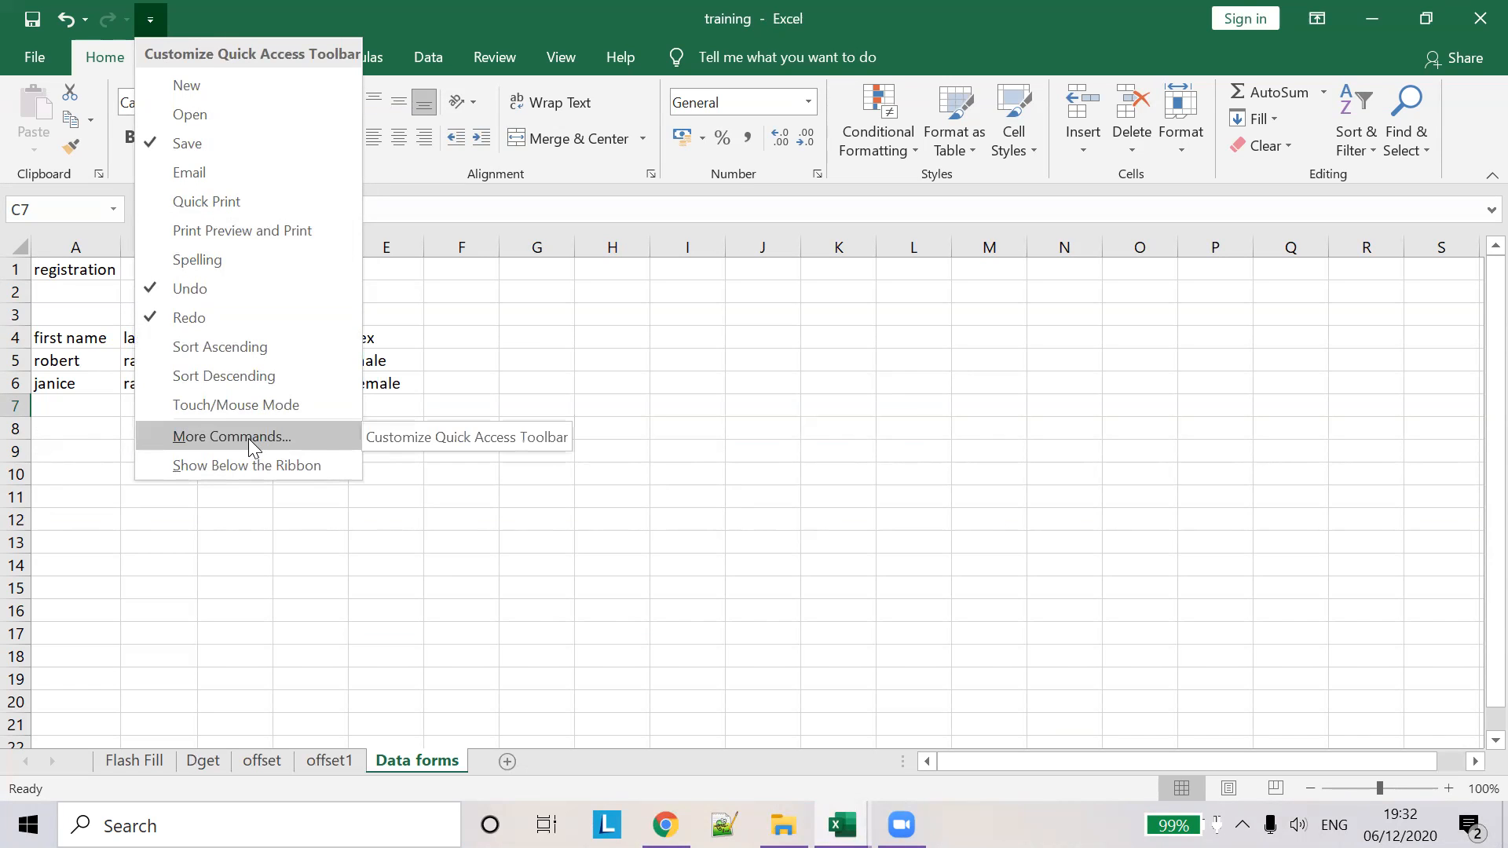
- In More Commands, show the All Commands list
click(248, 438)
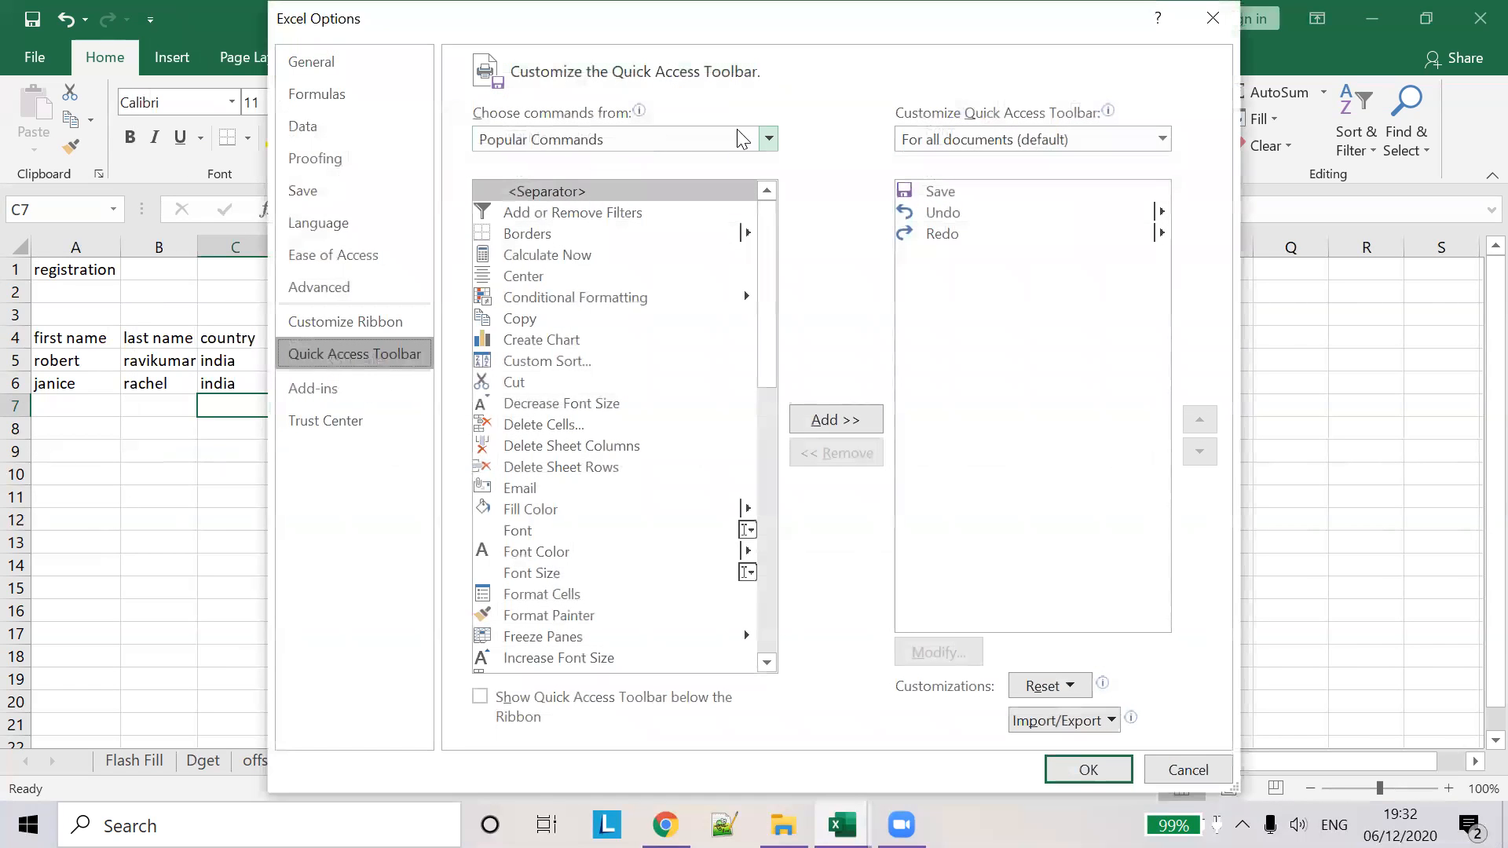
click(768, 140)
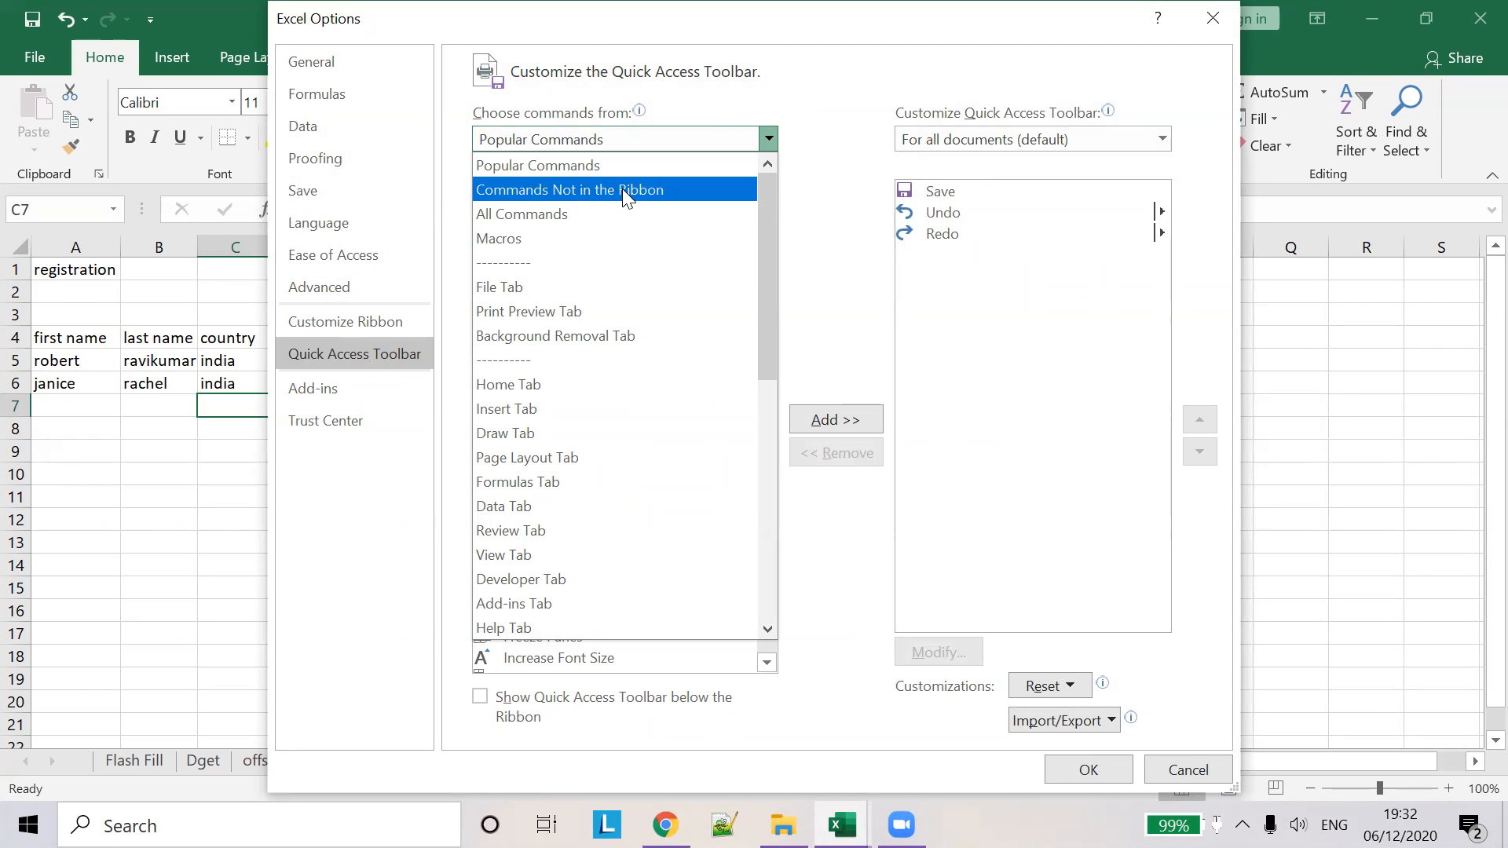
key(Escape)
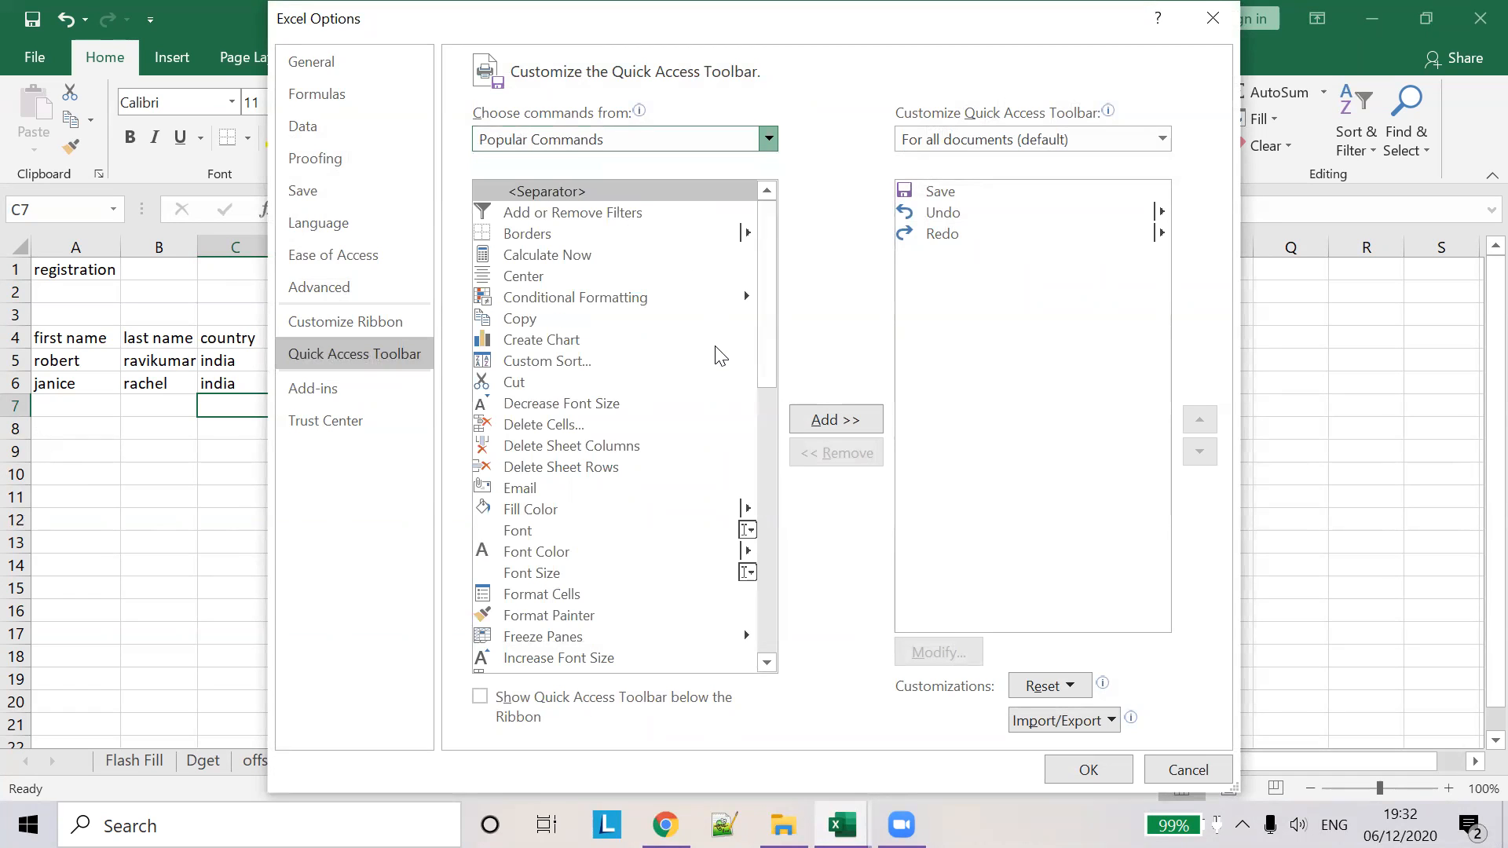
scroll(715, 347, down, 2)
scroll(715, 347, up, 2)
scroll(689, 326, down, 3)
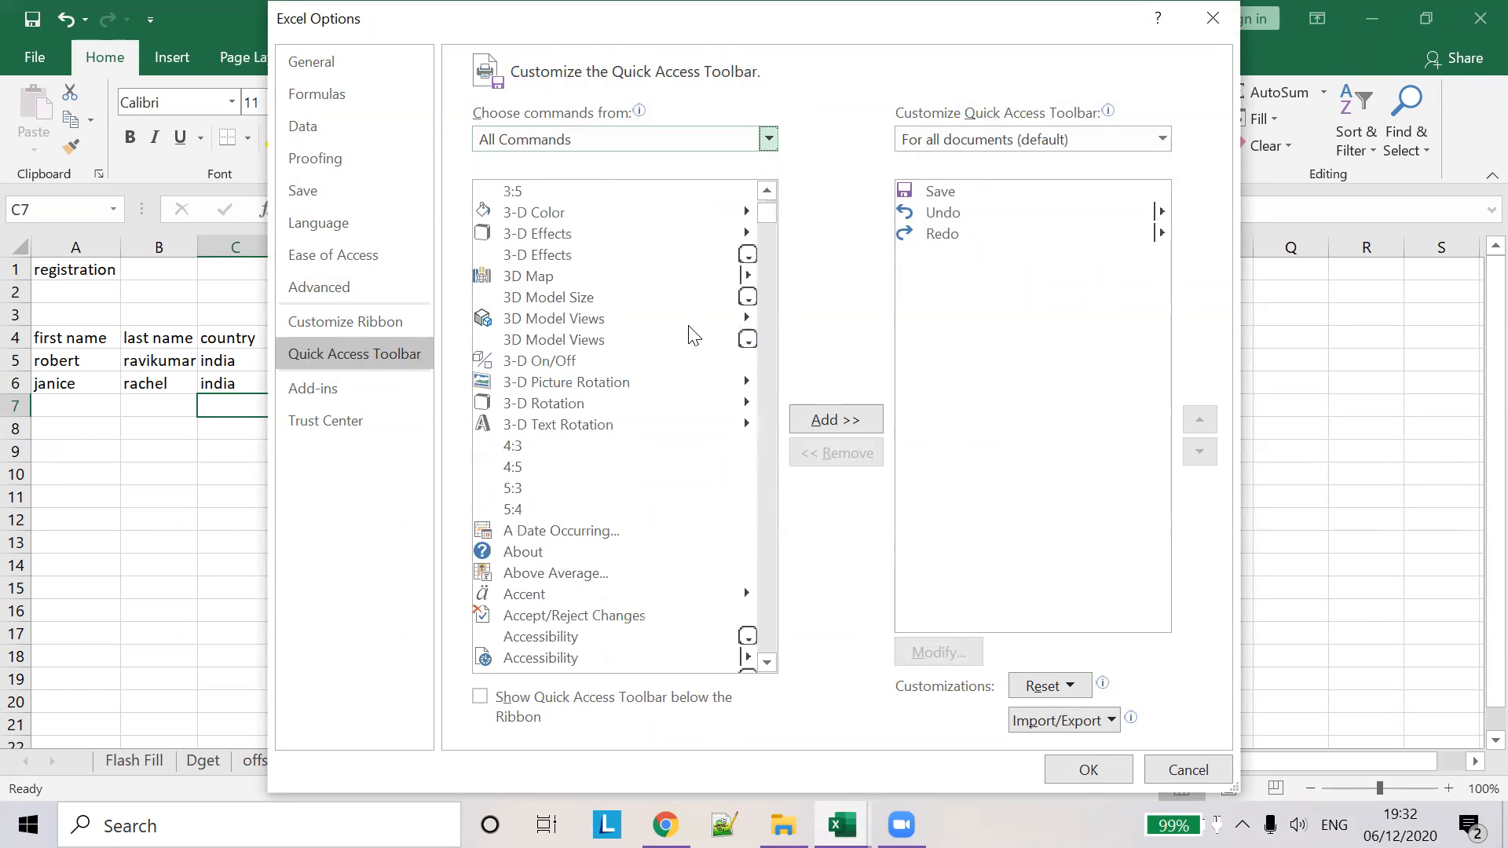
scroll(689, 332, down, 12)
- Find Form… under F, add it to the Quick Access Toolbar and confirm with OK
click(569, 375)
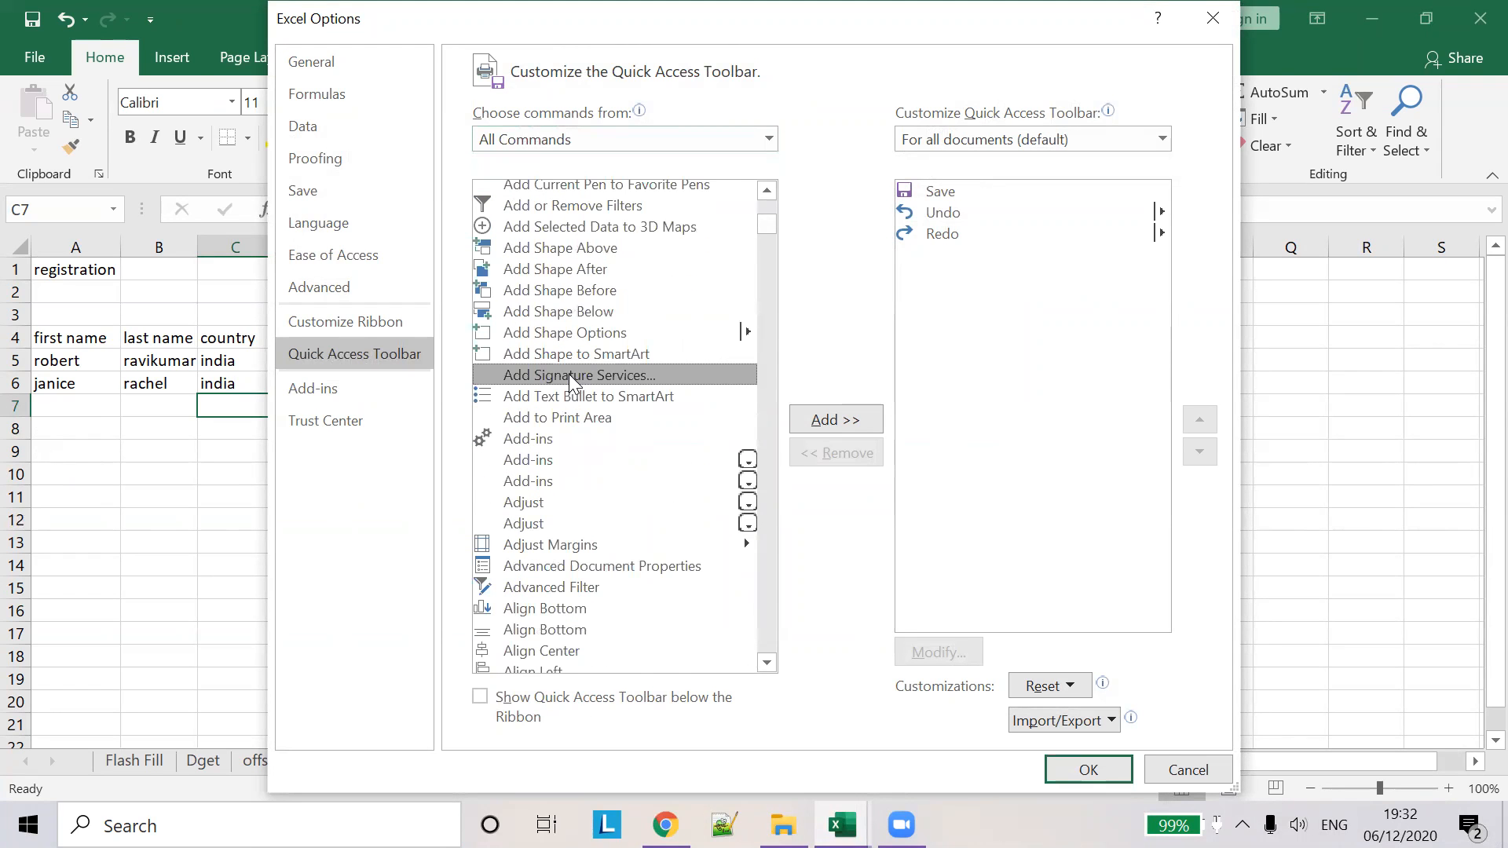
key(f)
scroll(684, 431, down, 4)
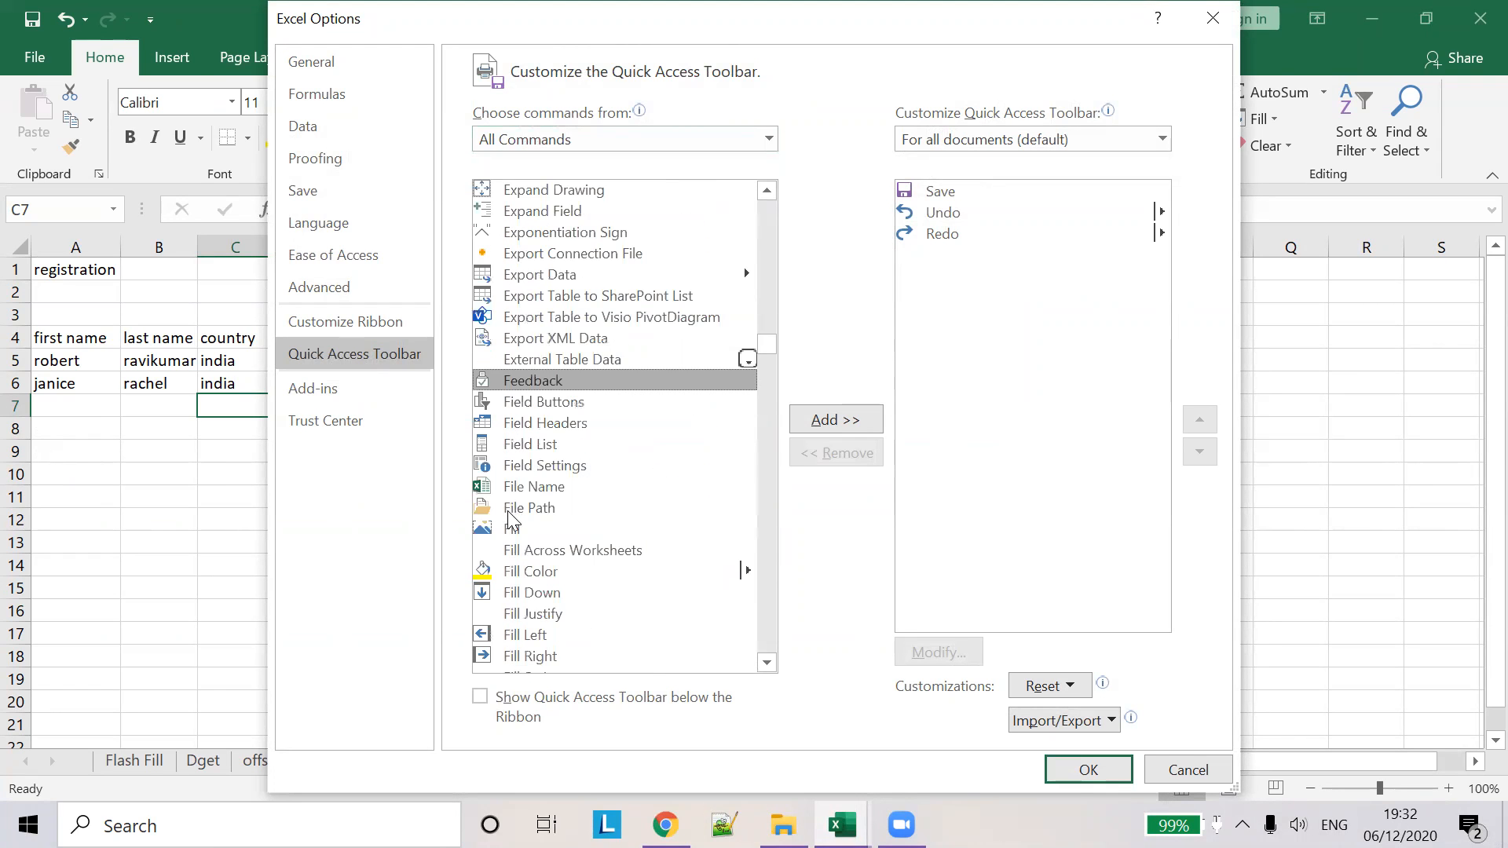
scroll(515, 520, down, 10)
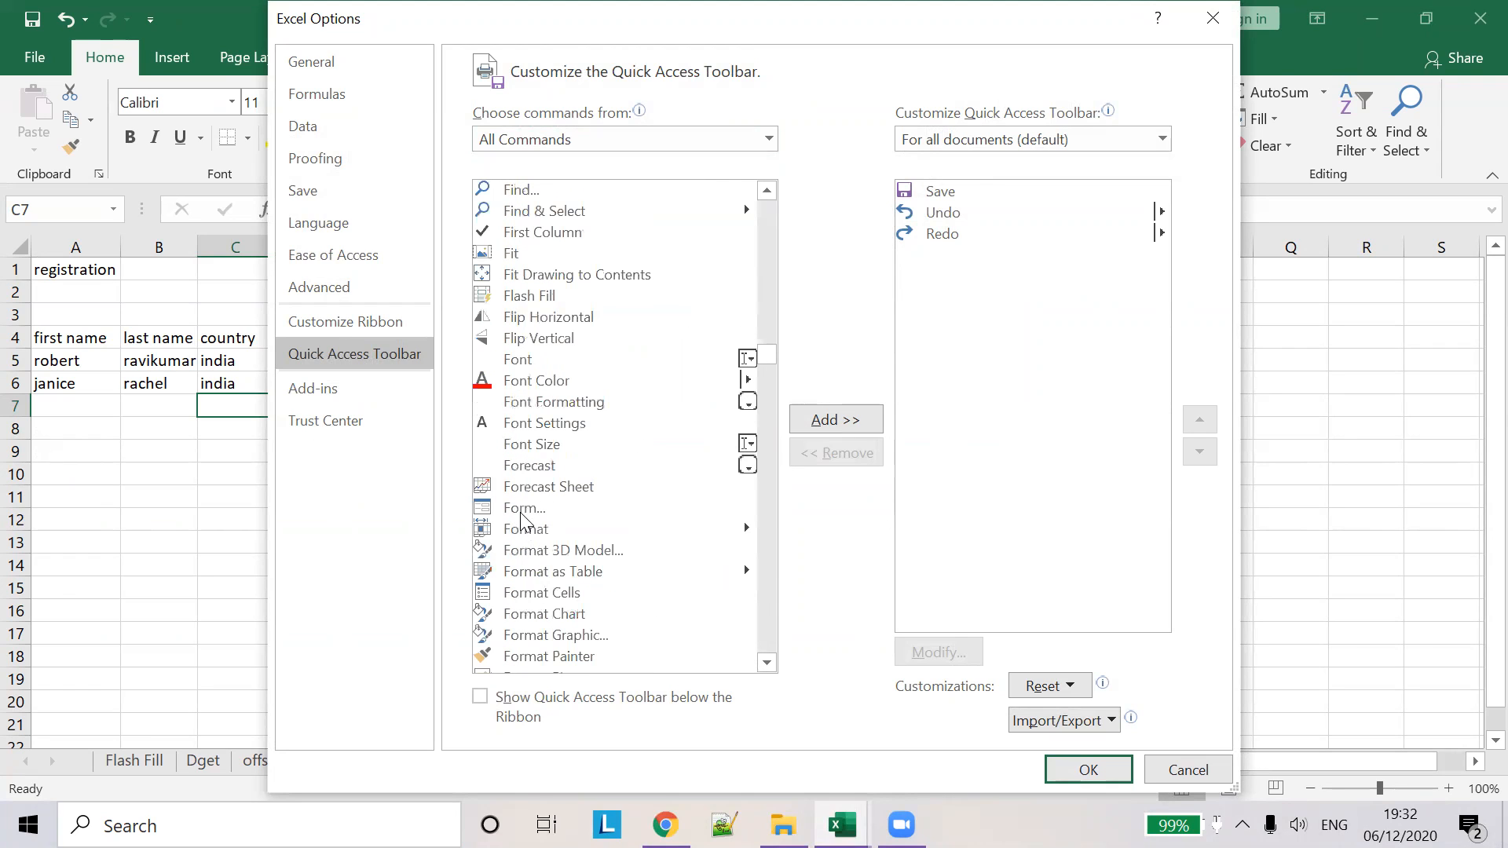
click(522, 516)
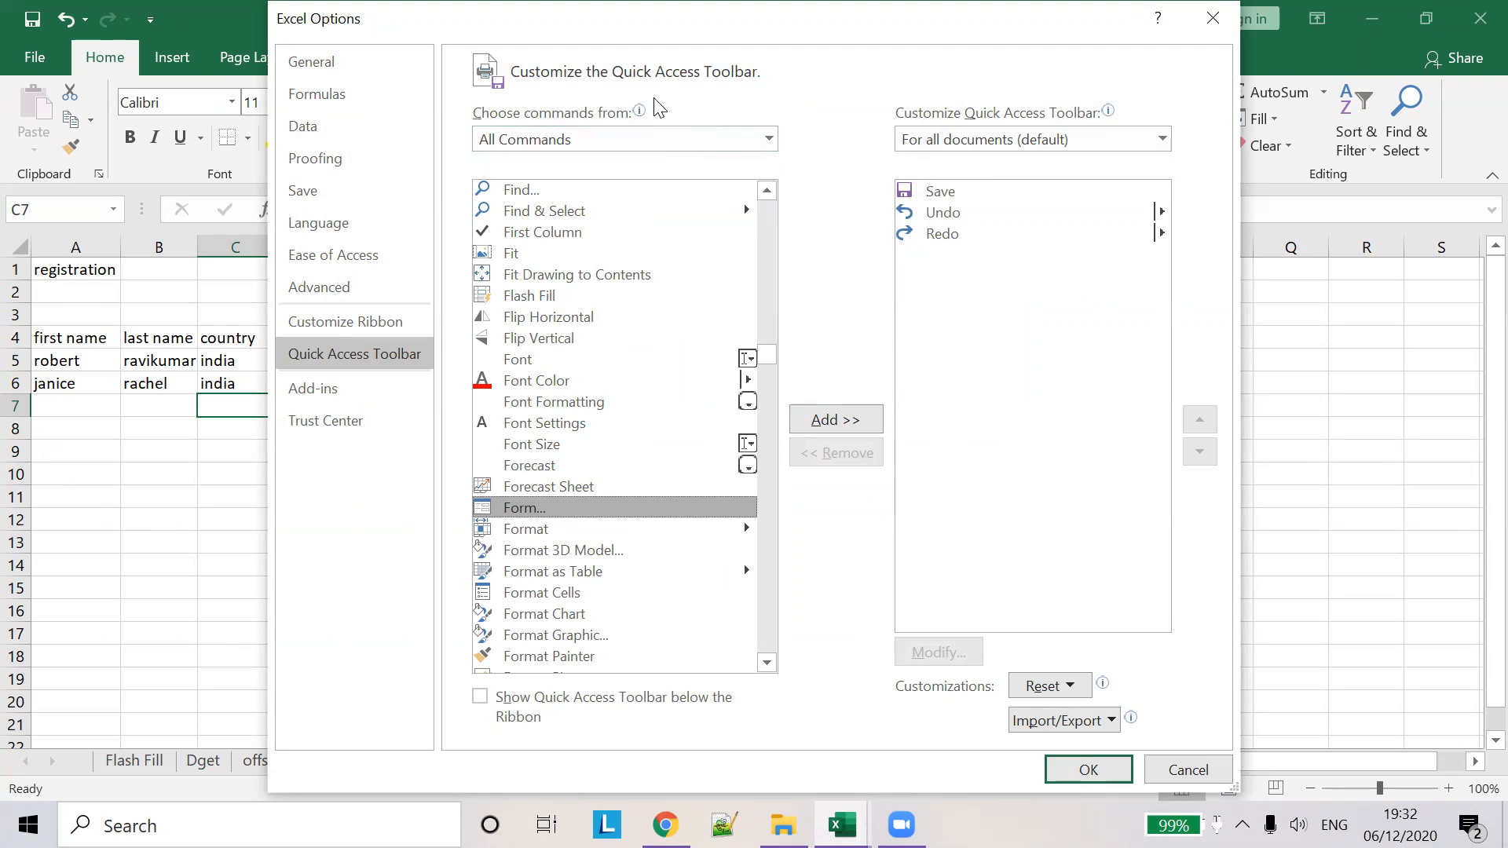
click(851, 422)
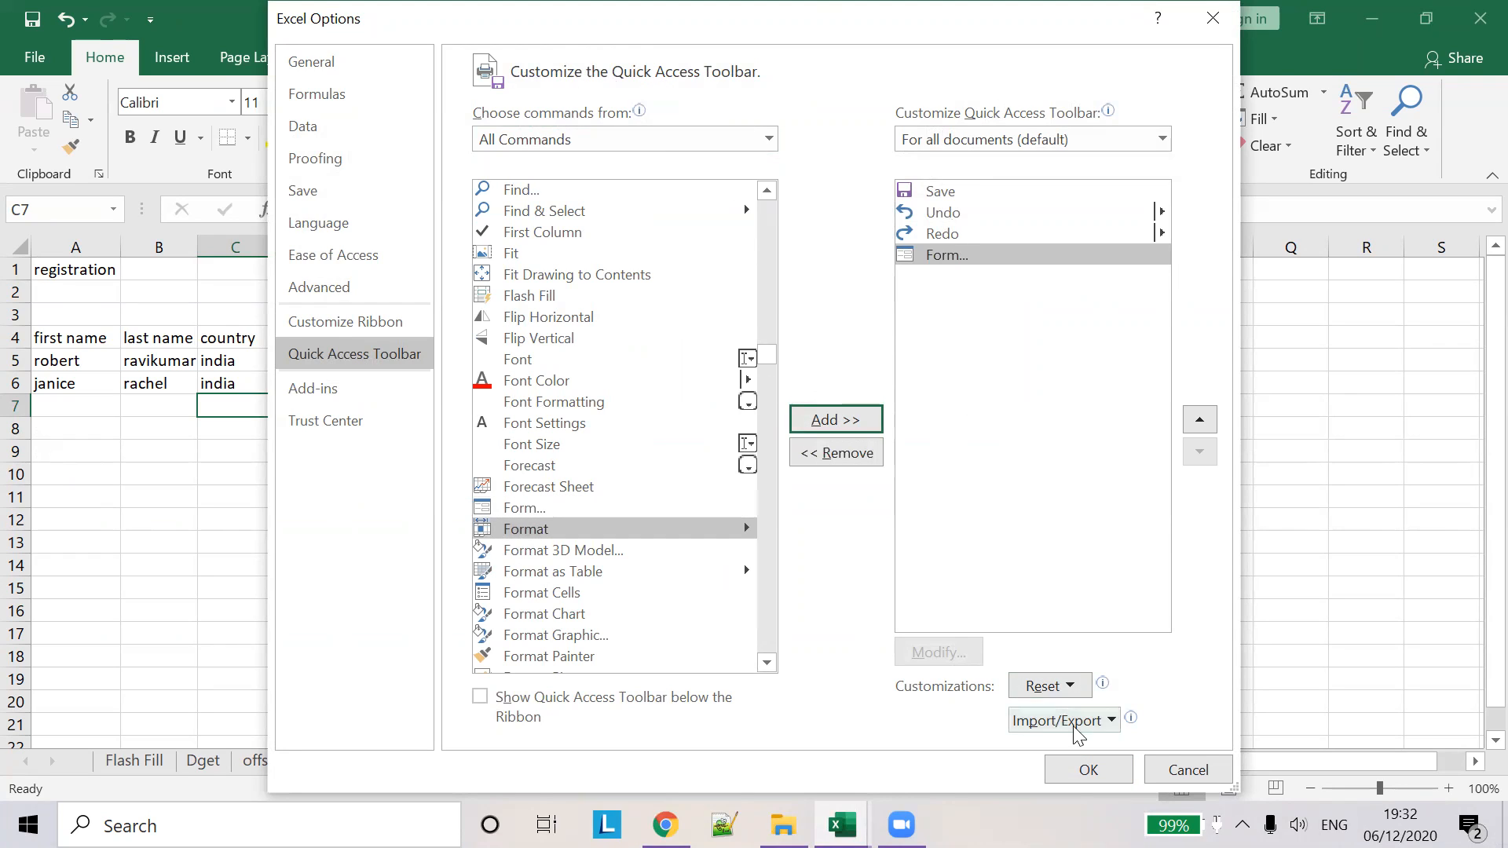
click(1104, 768)
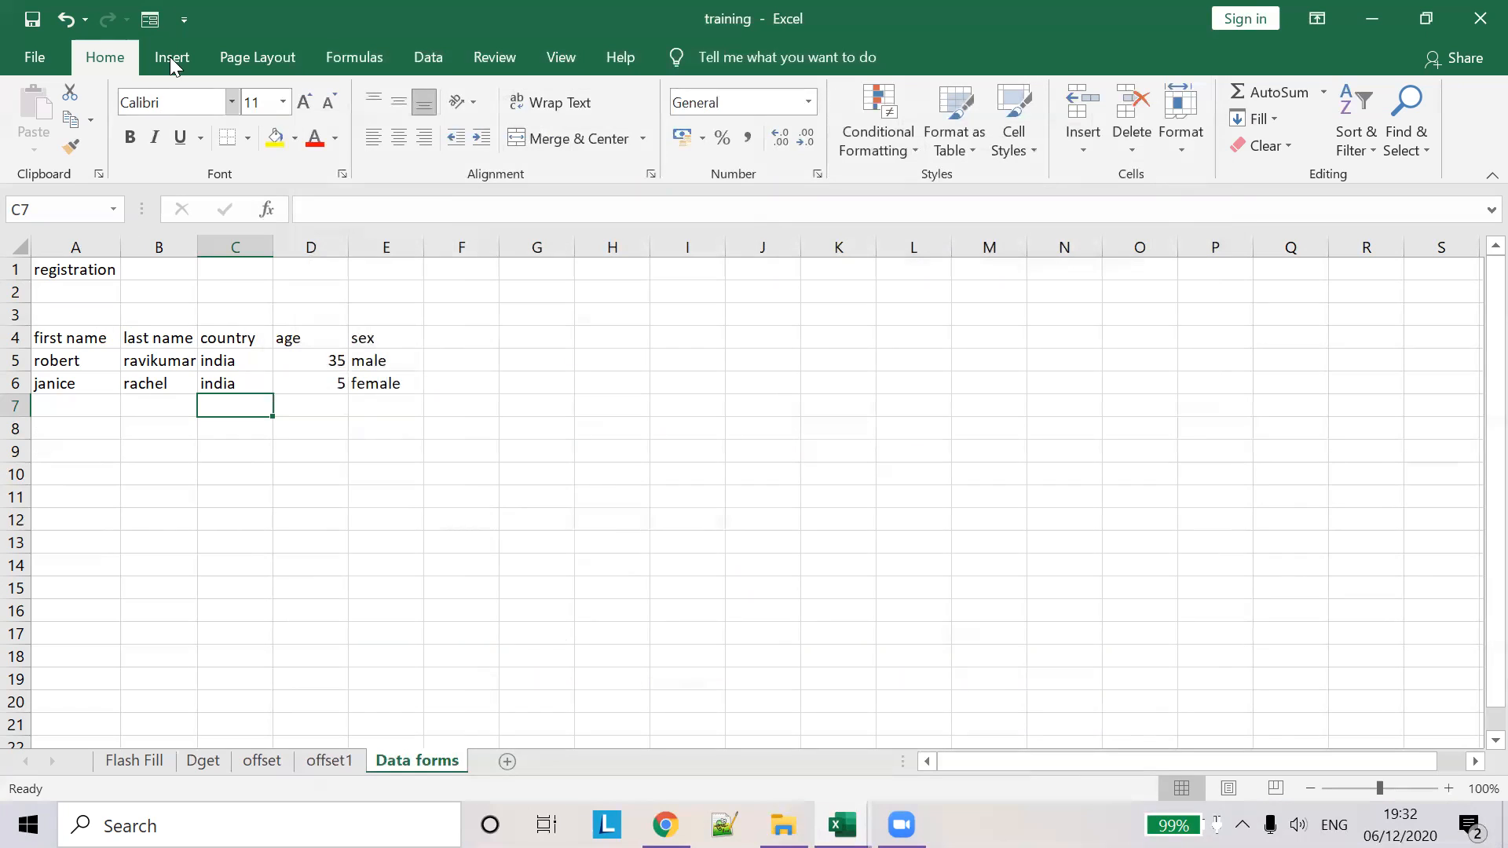
- Open the data form from cell D5, then close it
click(291, 362)
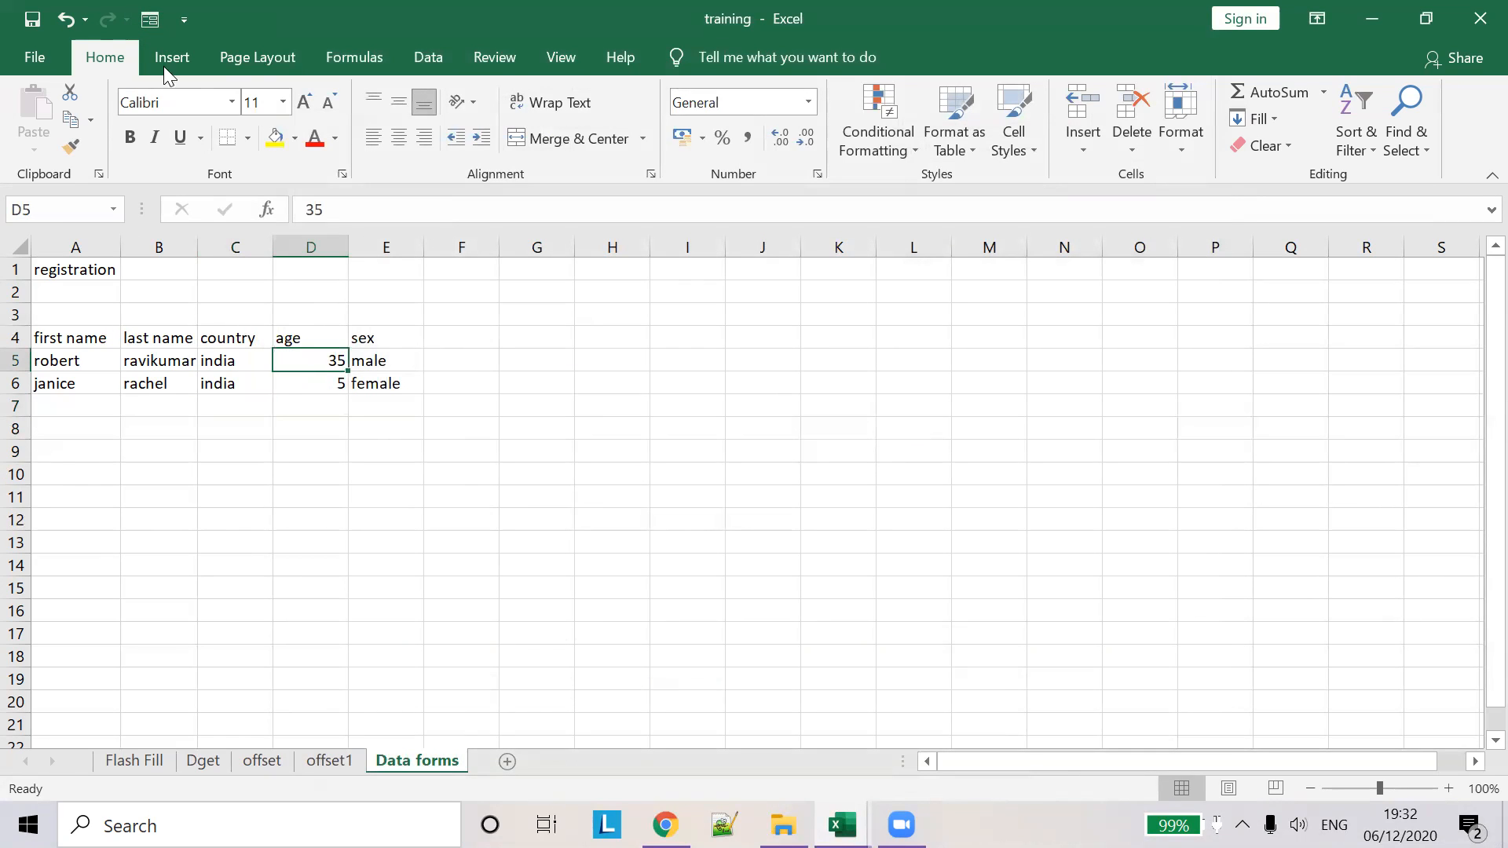
click(150, 17)
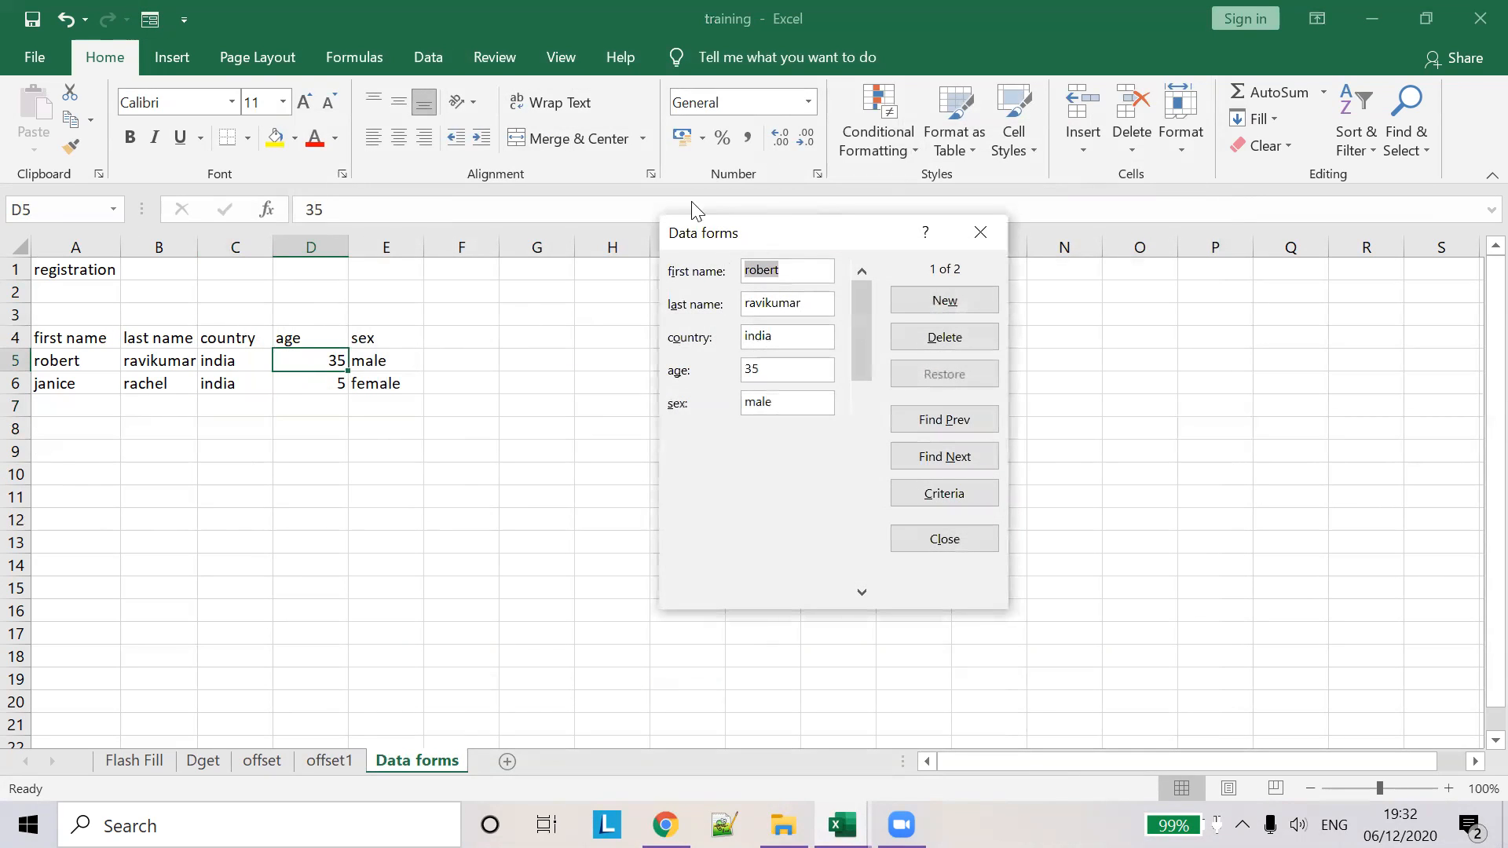
click(984, 228)
- Reopen the data form from B5, browse the records and drag to a blank new record
click(213, 384)
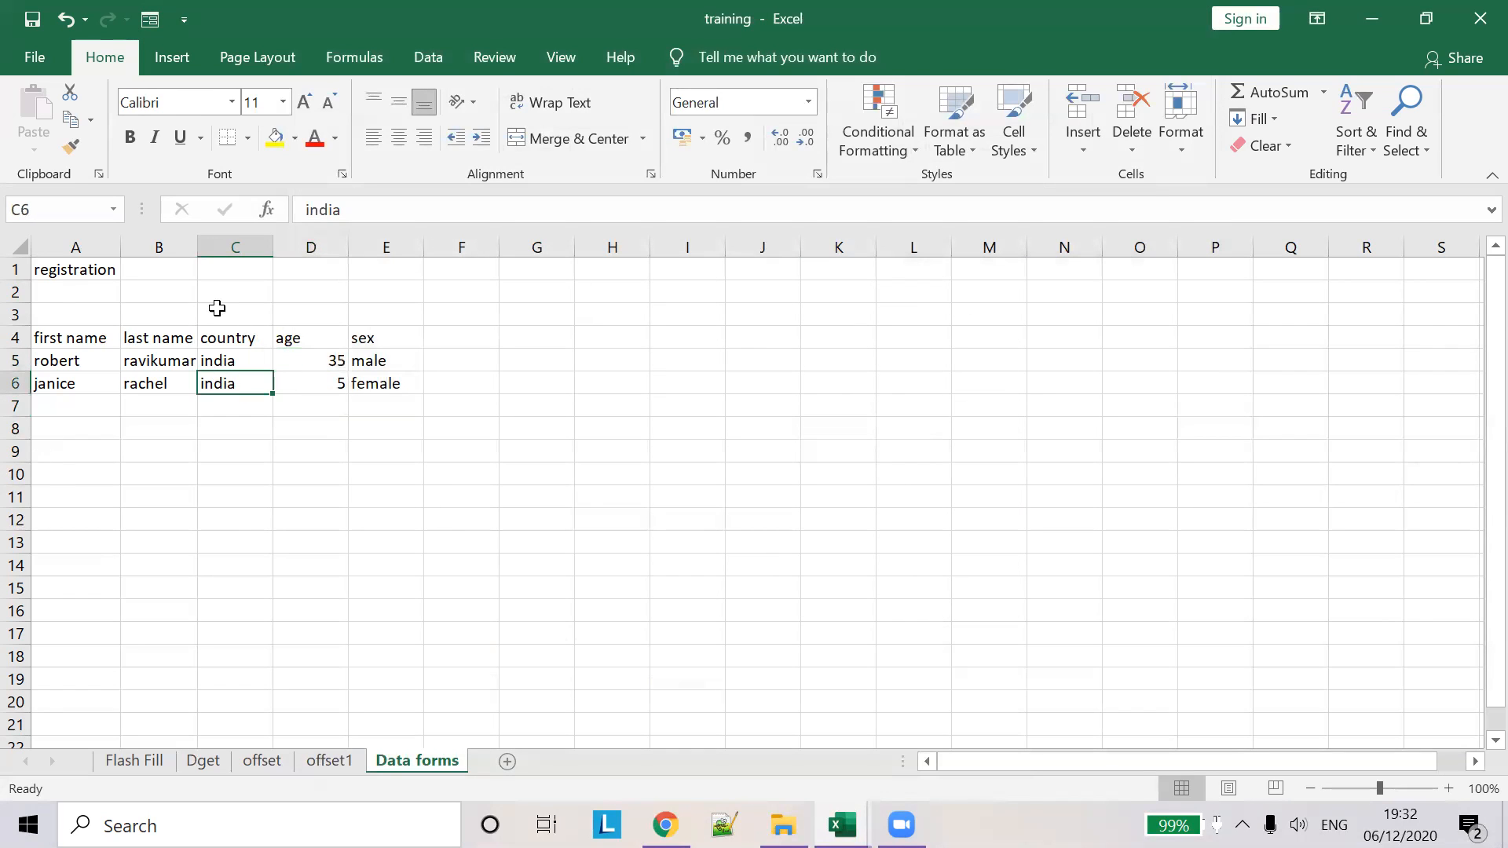
click(162, 362)
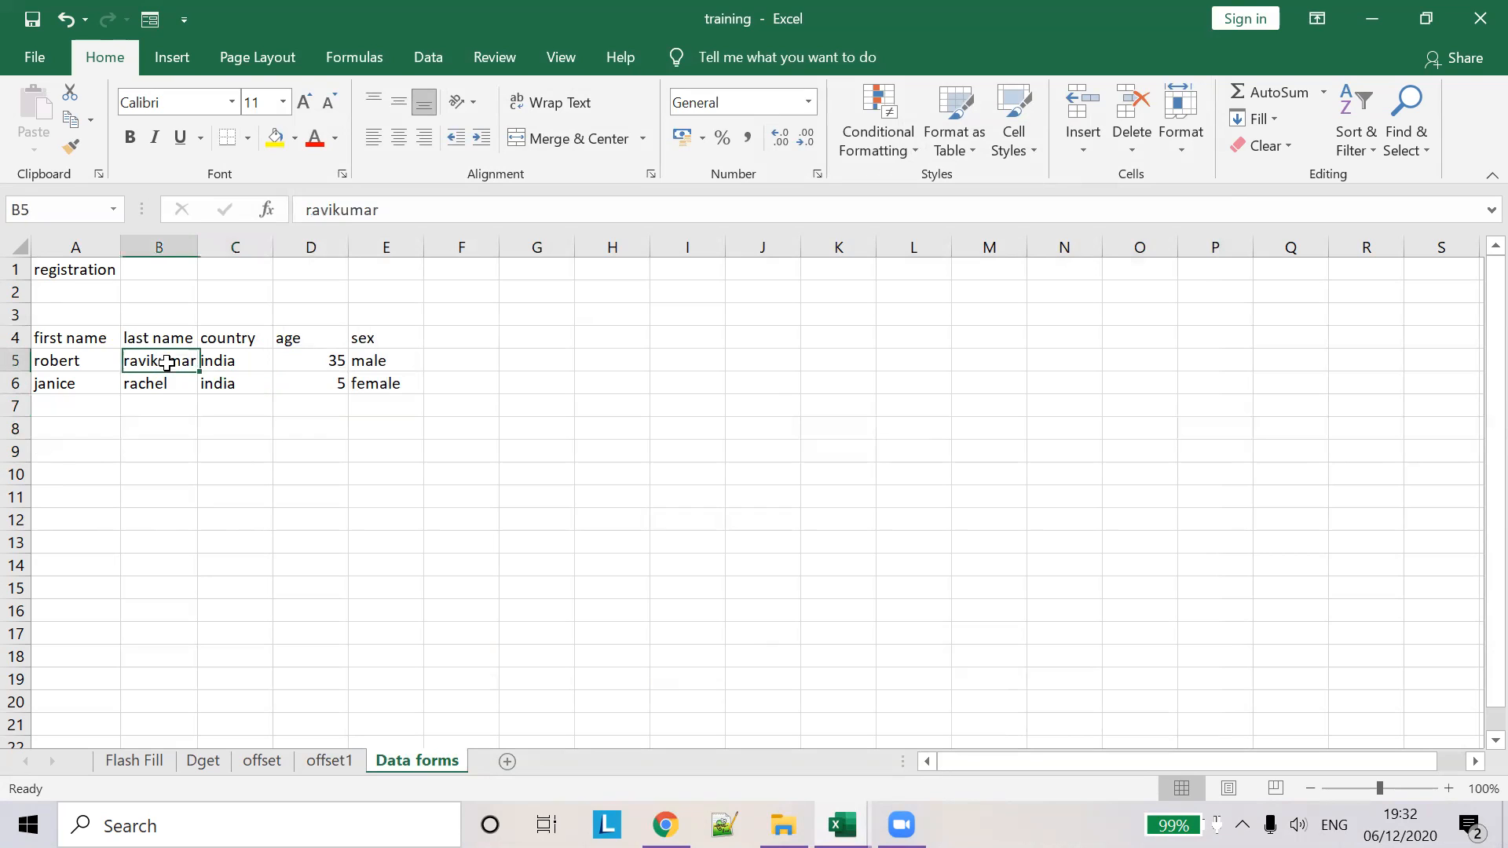
click(150, 19)
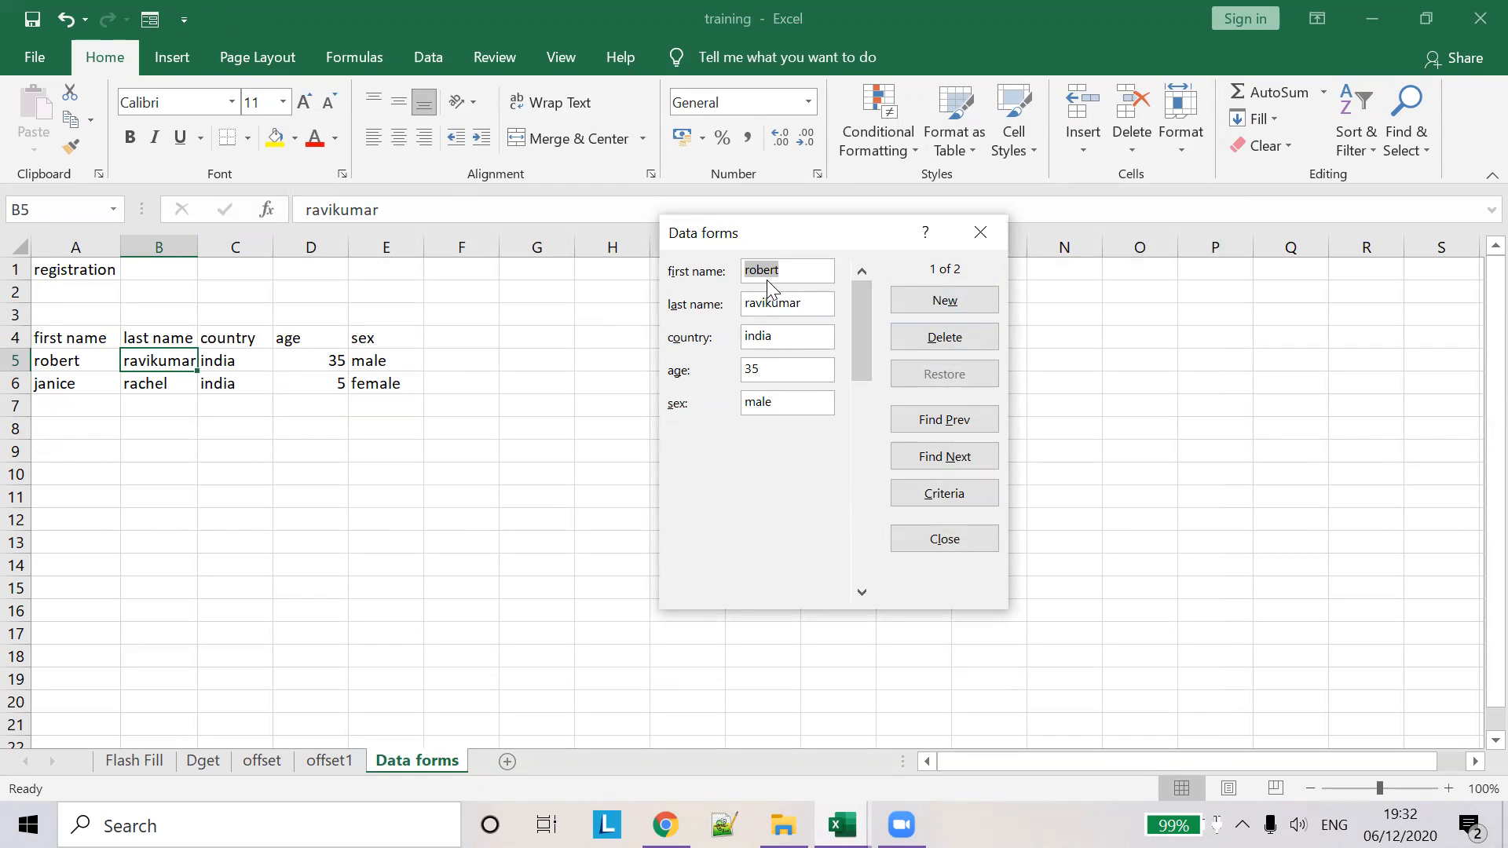
click(862, 593)
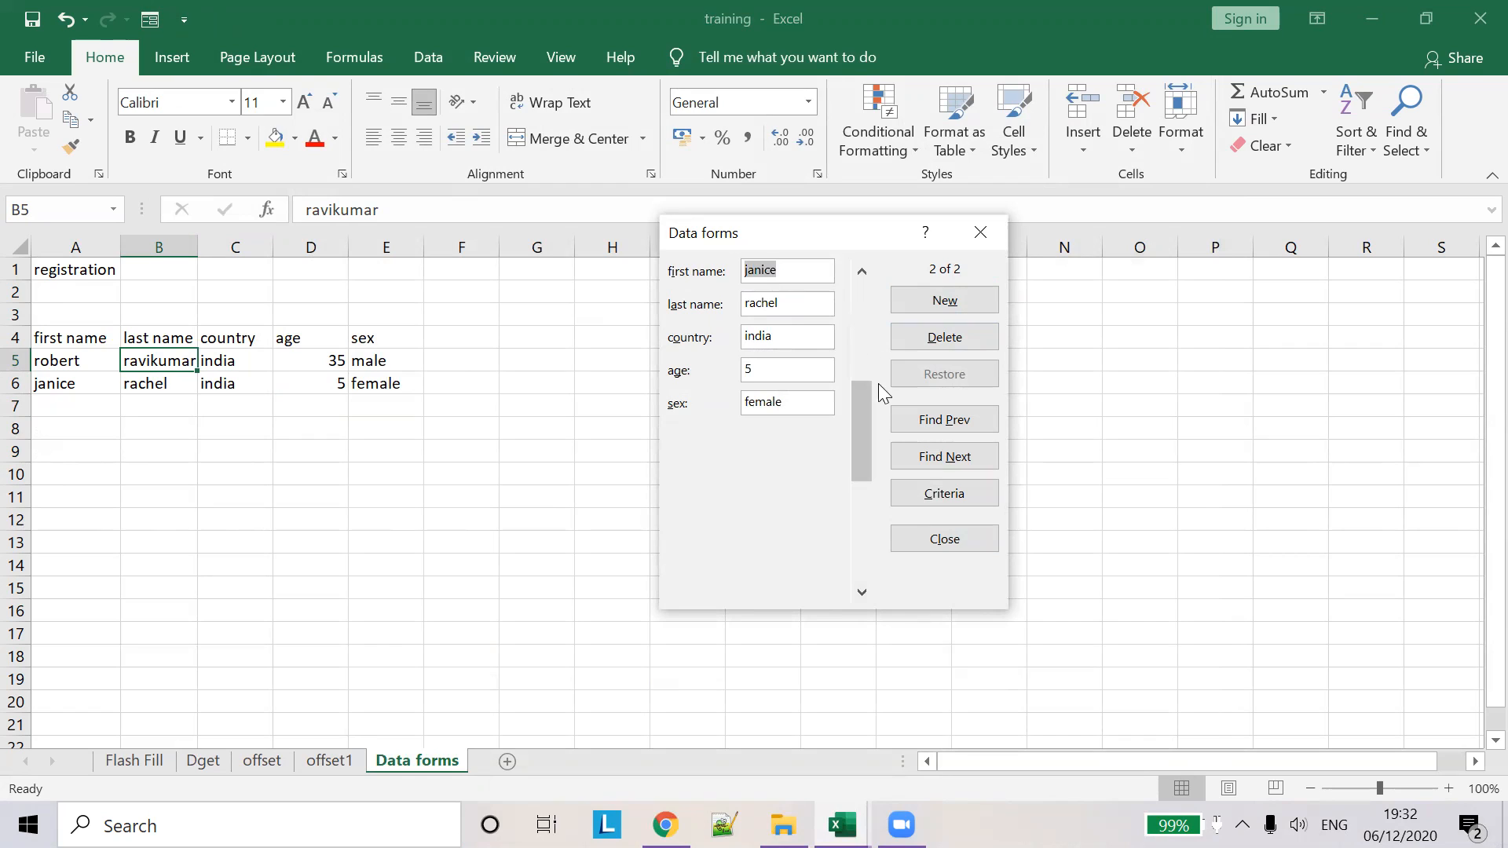
click(862, 272)
drag(854, 392, 903, 568)
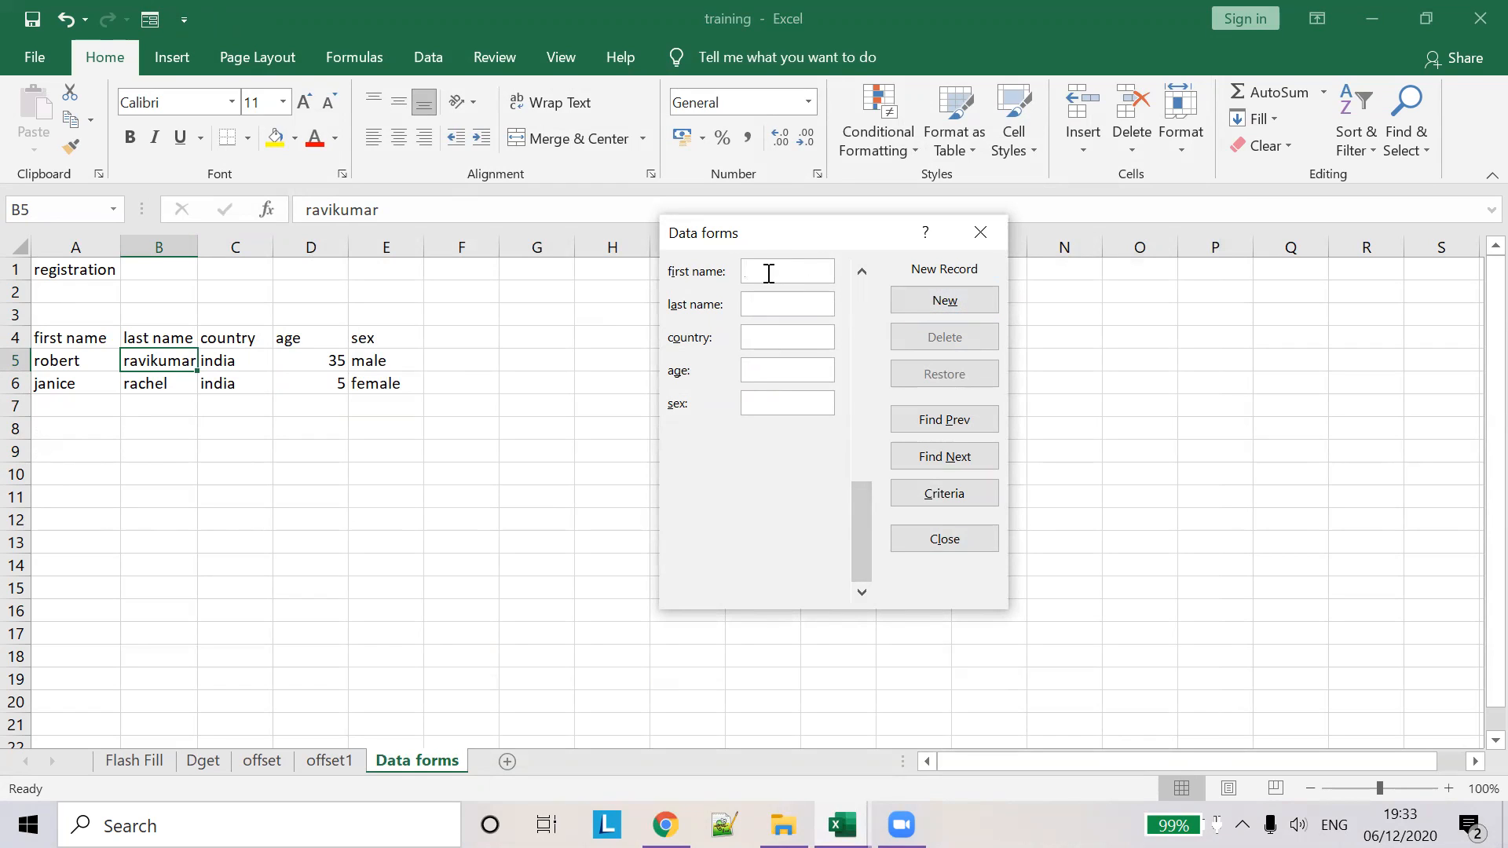
- Enter john, abraham, singapore, 45, male as a new record and close the form
text(joh)
text(abrahama)
click(769, 334)
text(singapore)
click(812, 363)
text(45)
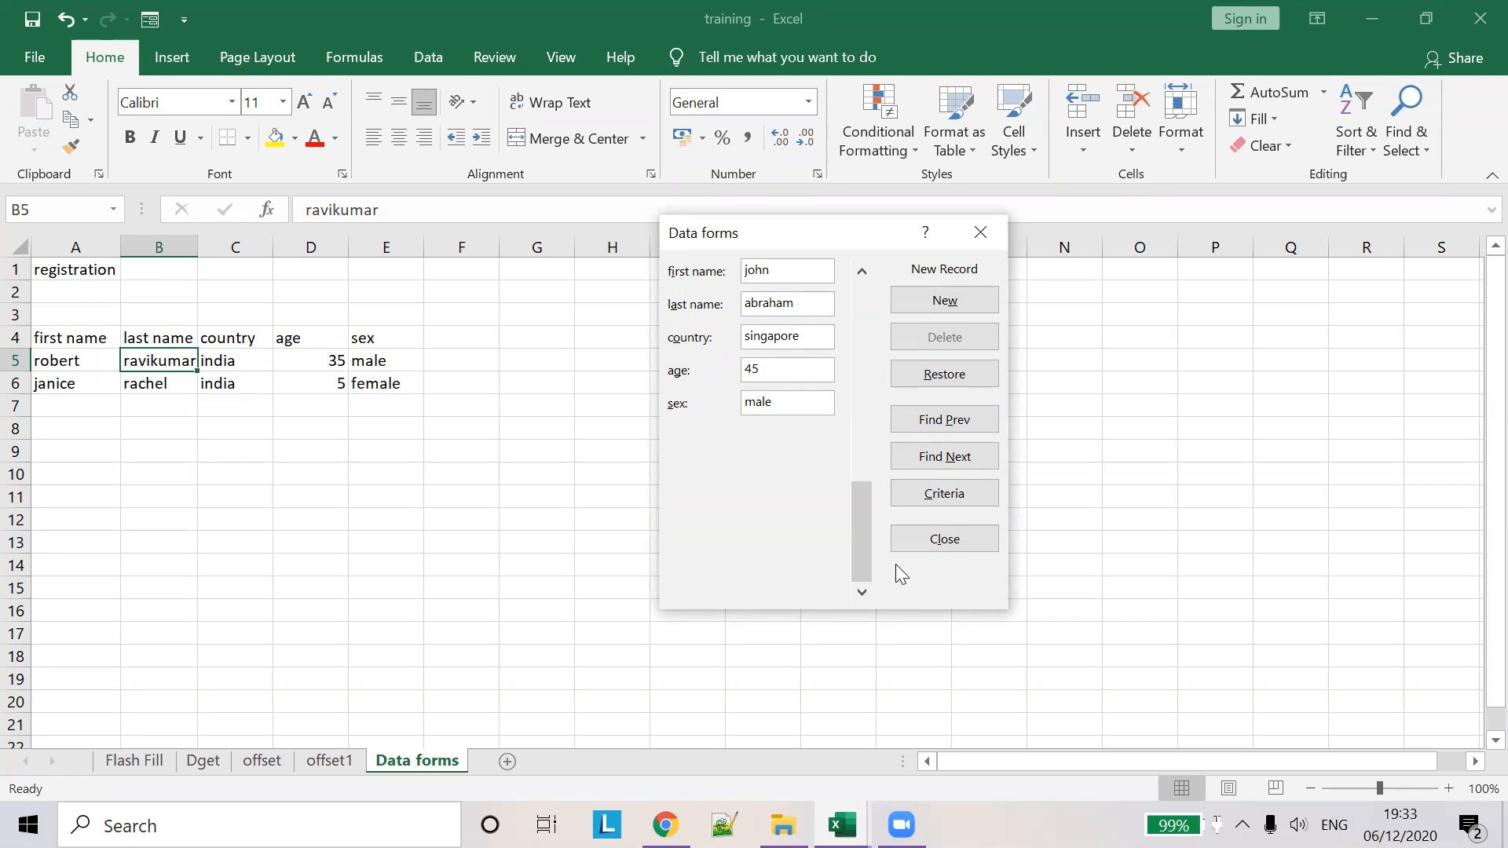
key(Return)
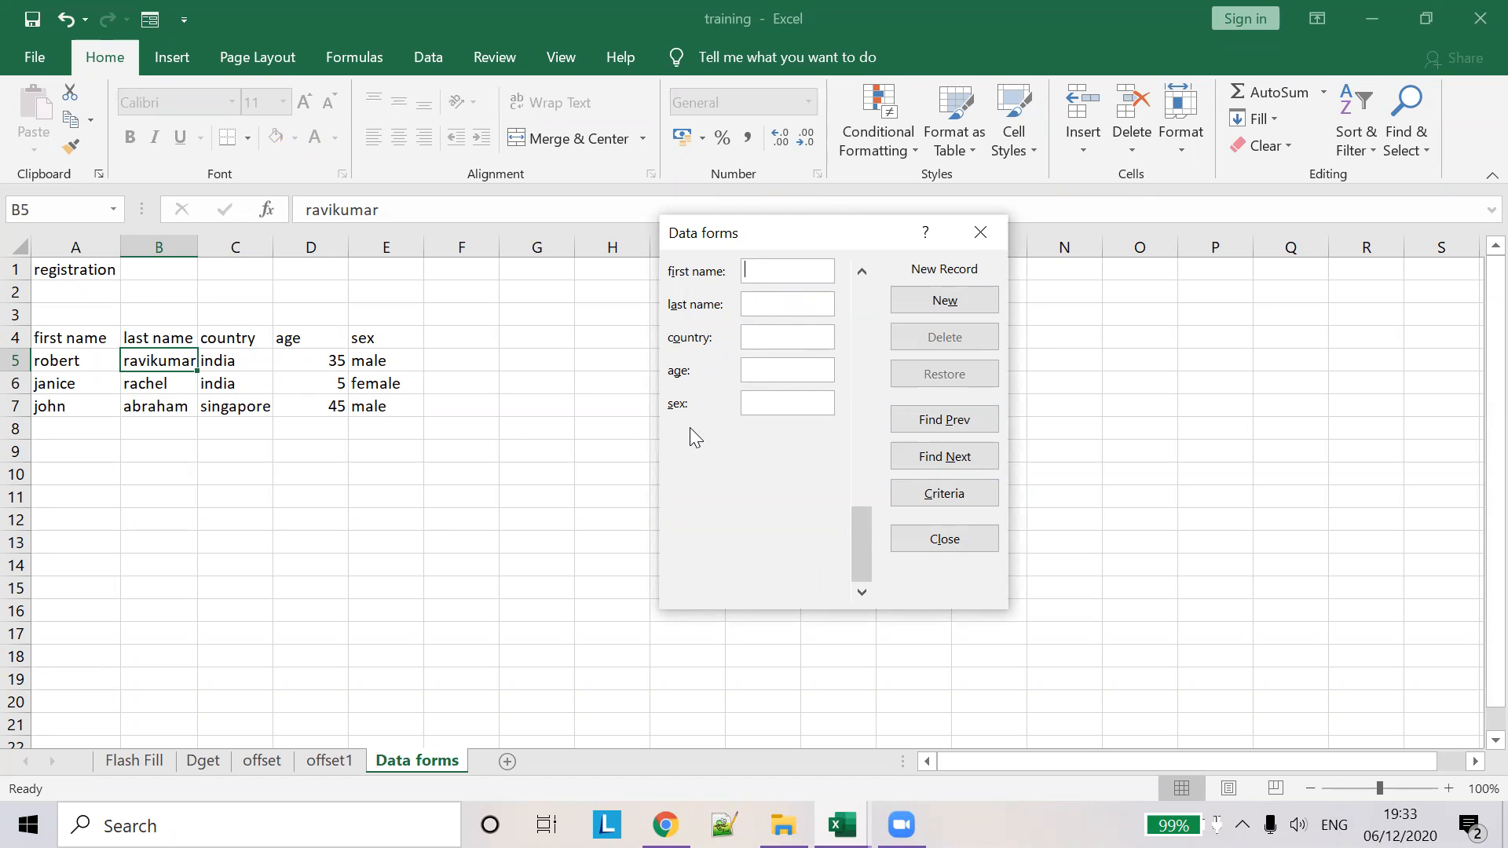
key(Escape)
- Open a data form on A6:E7 with the first row as labels, close it, and select D5
drag(47, 406, 410, 400)
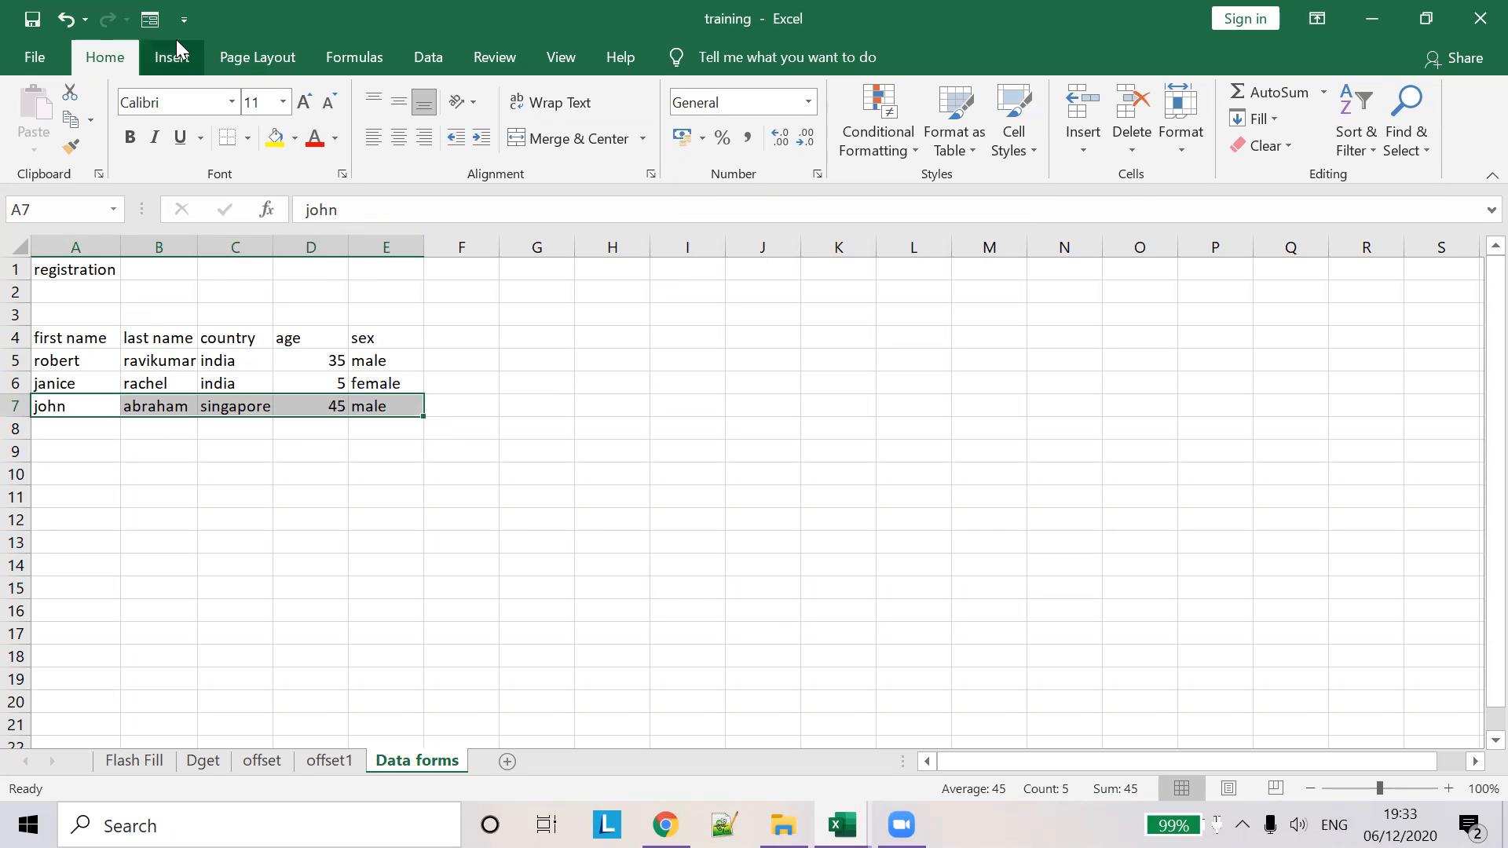
click(151, 24)
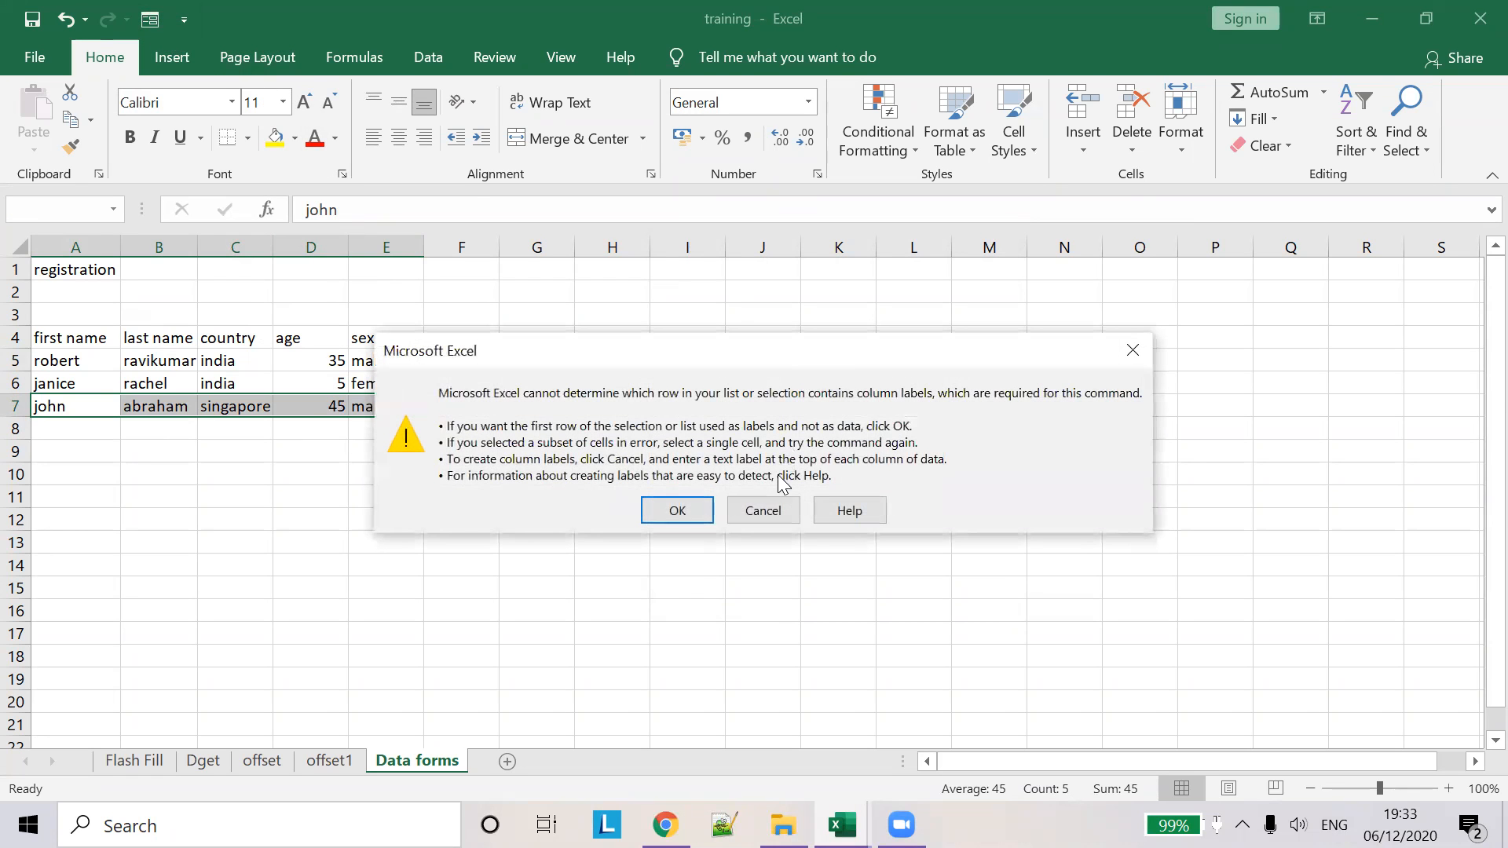
click(680, 522)
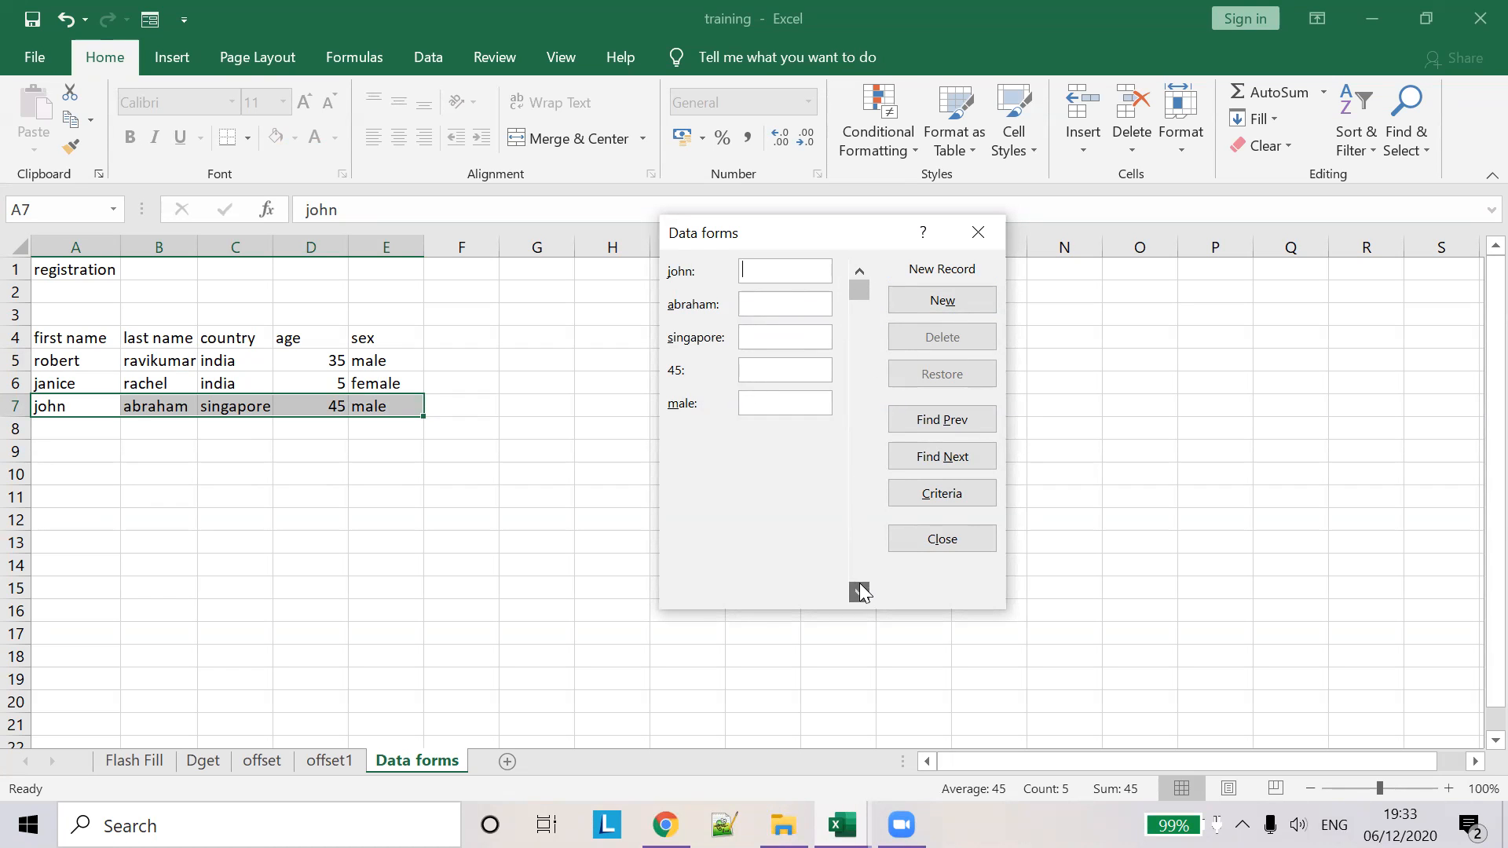
key(Escape)
click(303, 361)
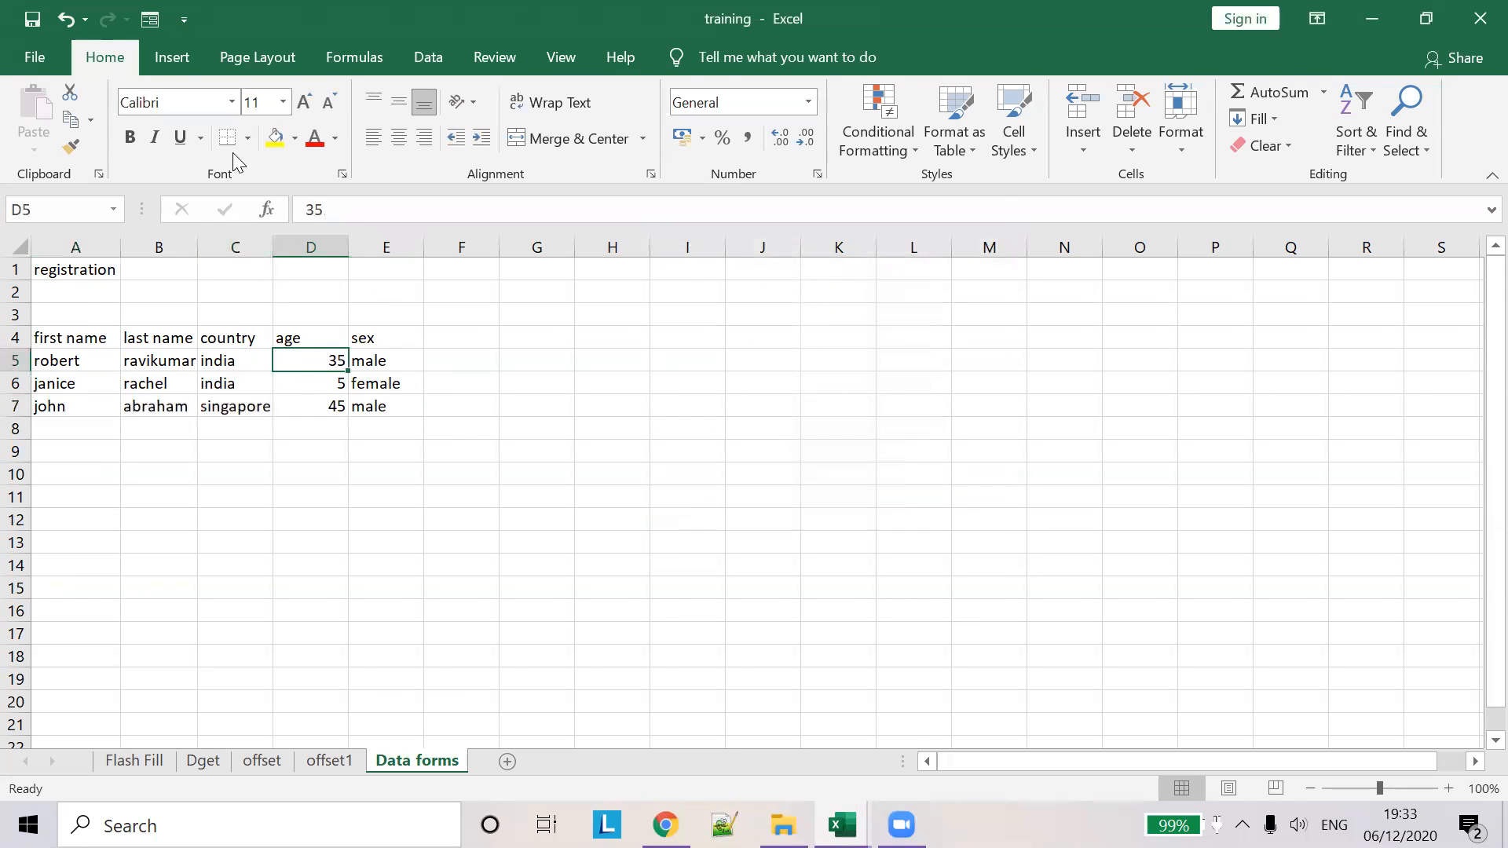
- Delete janice's record (age 5) through the data form, then switch the form to Criteria
click(149, 19)
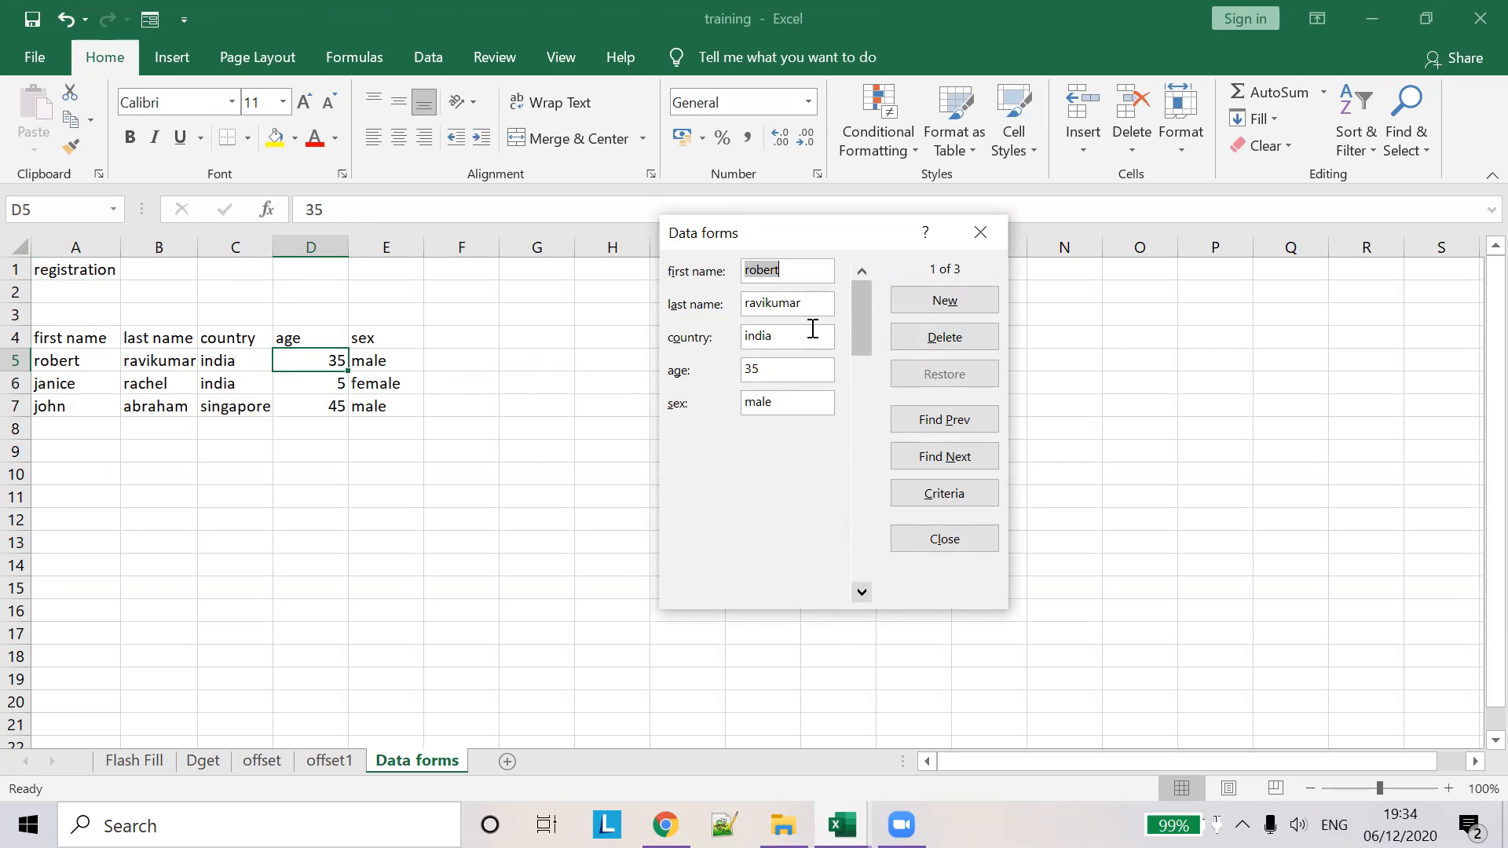
click(861, 592)
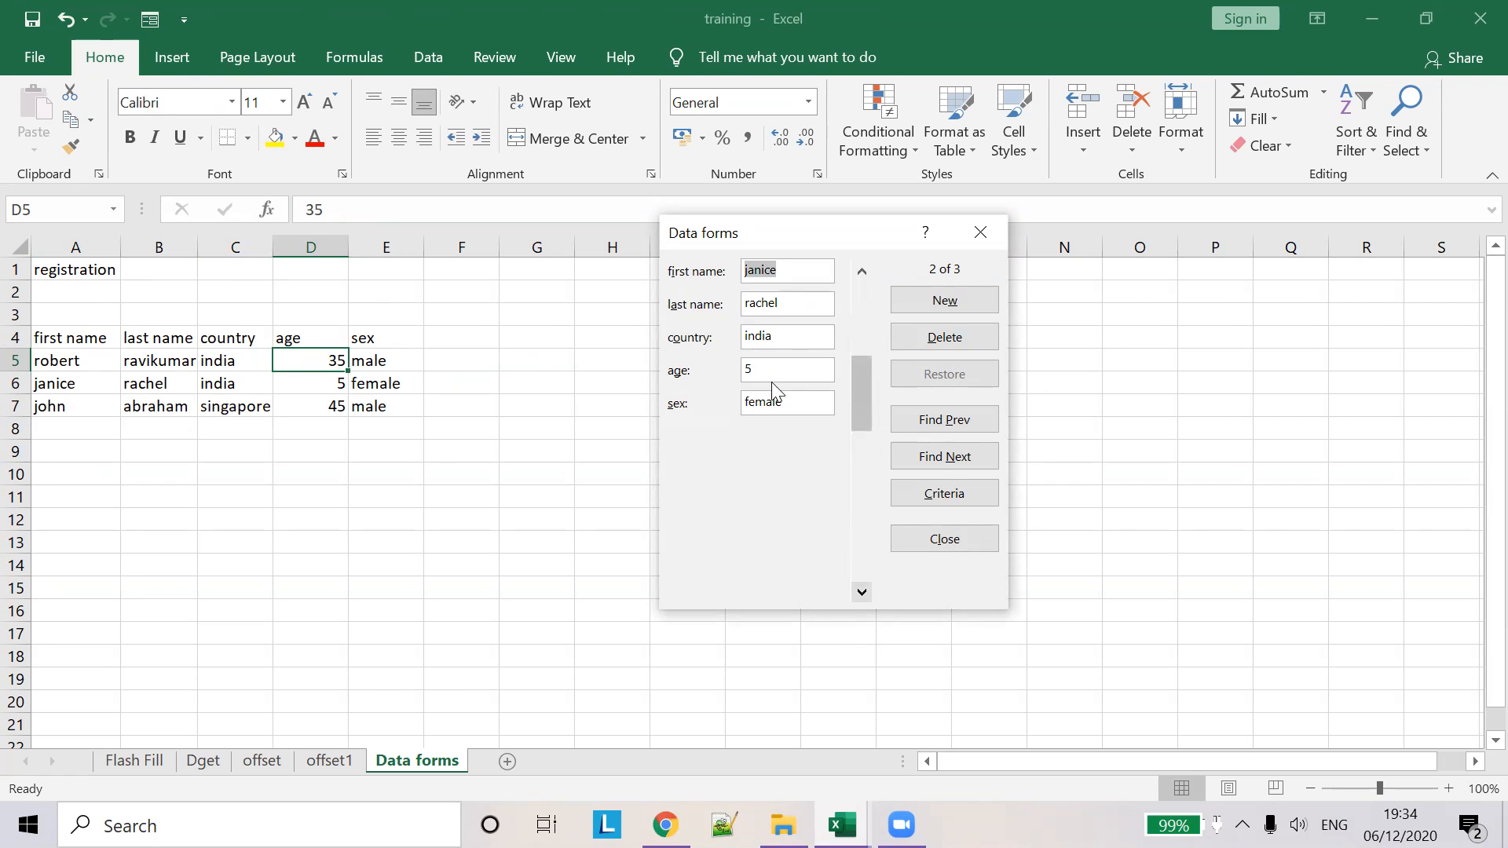
click(927, 333)
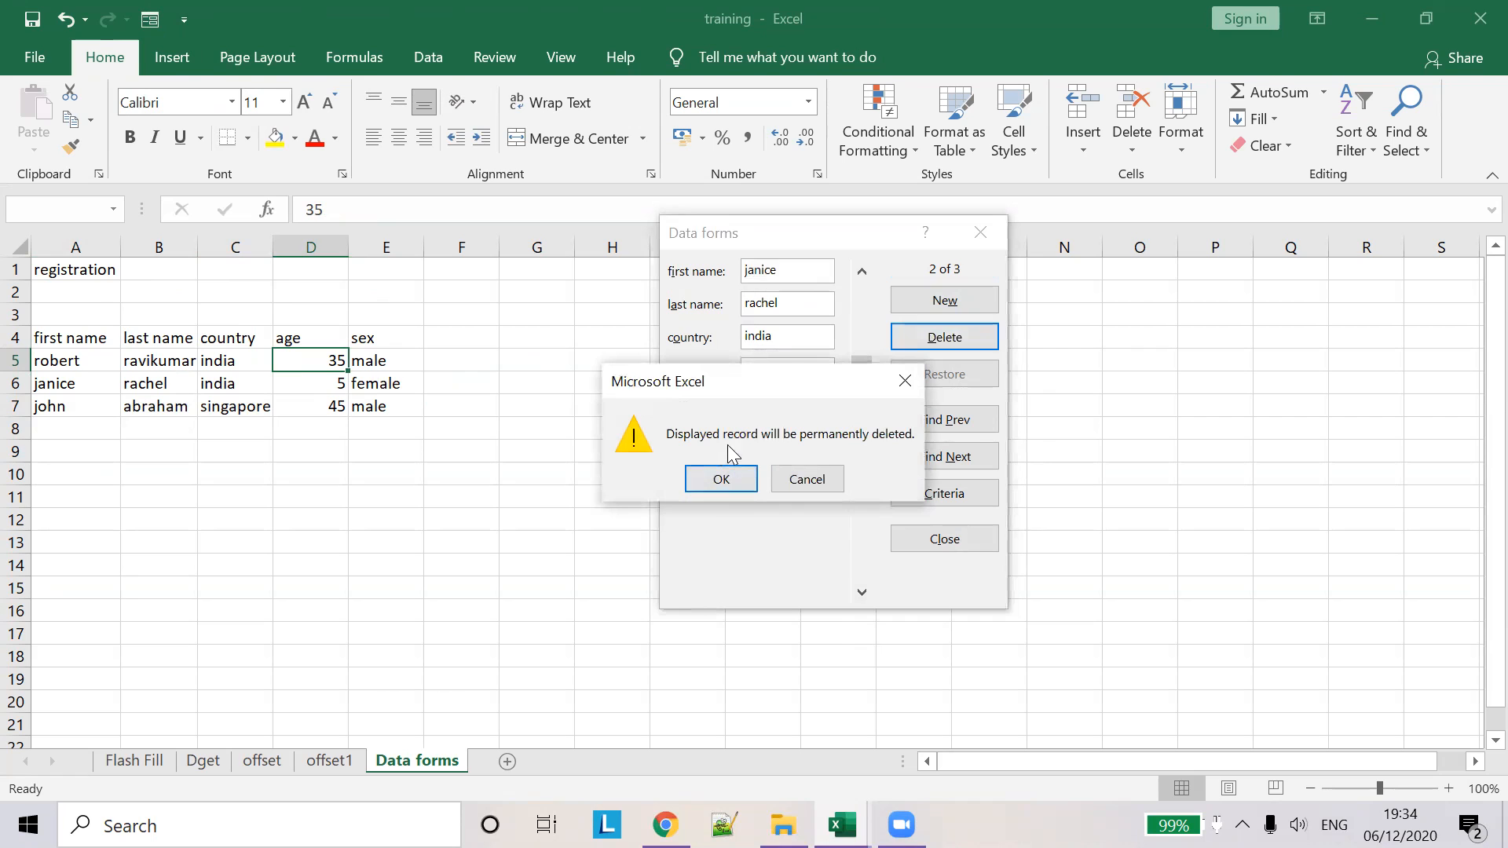
click(738, 479)
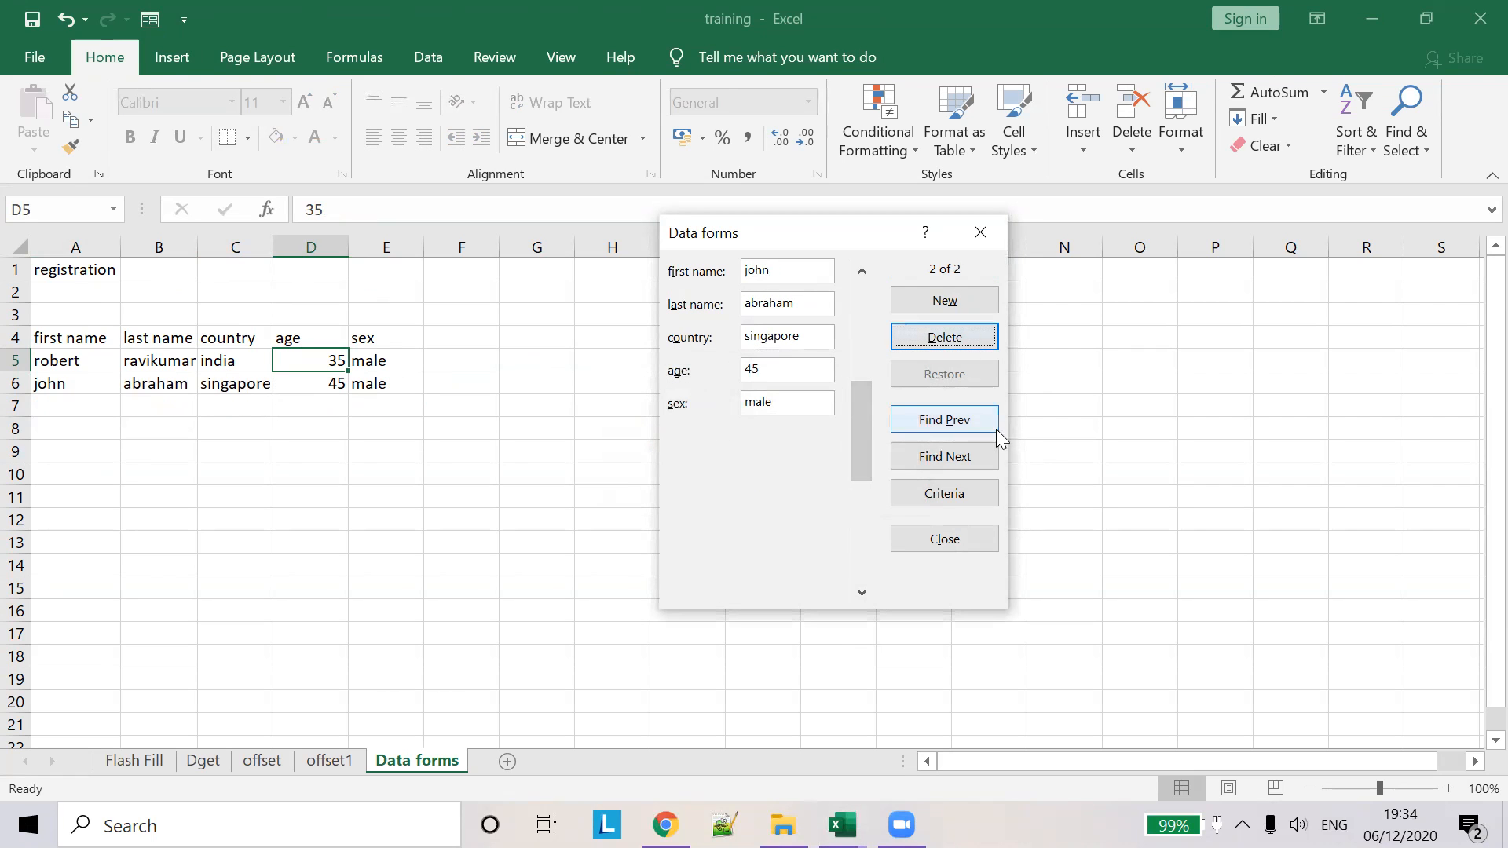
click(970, 459)
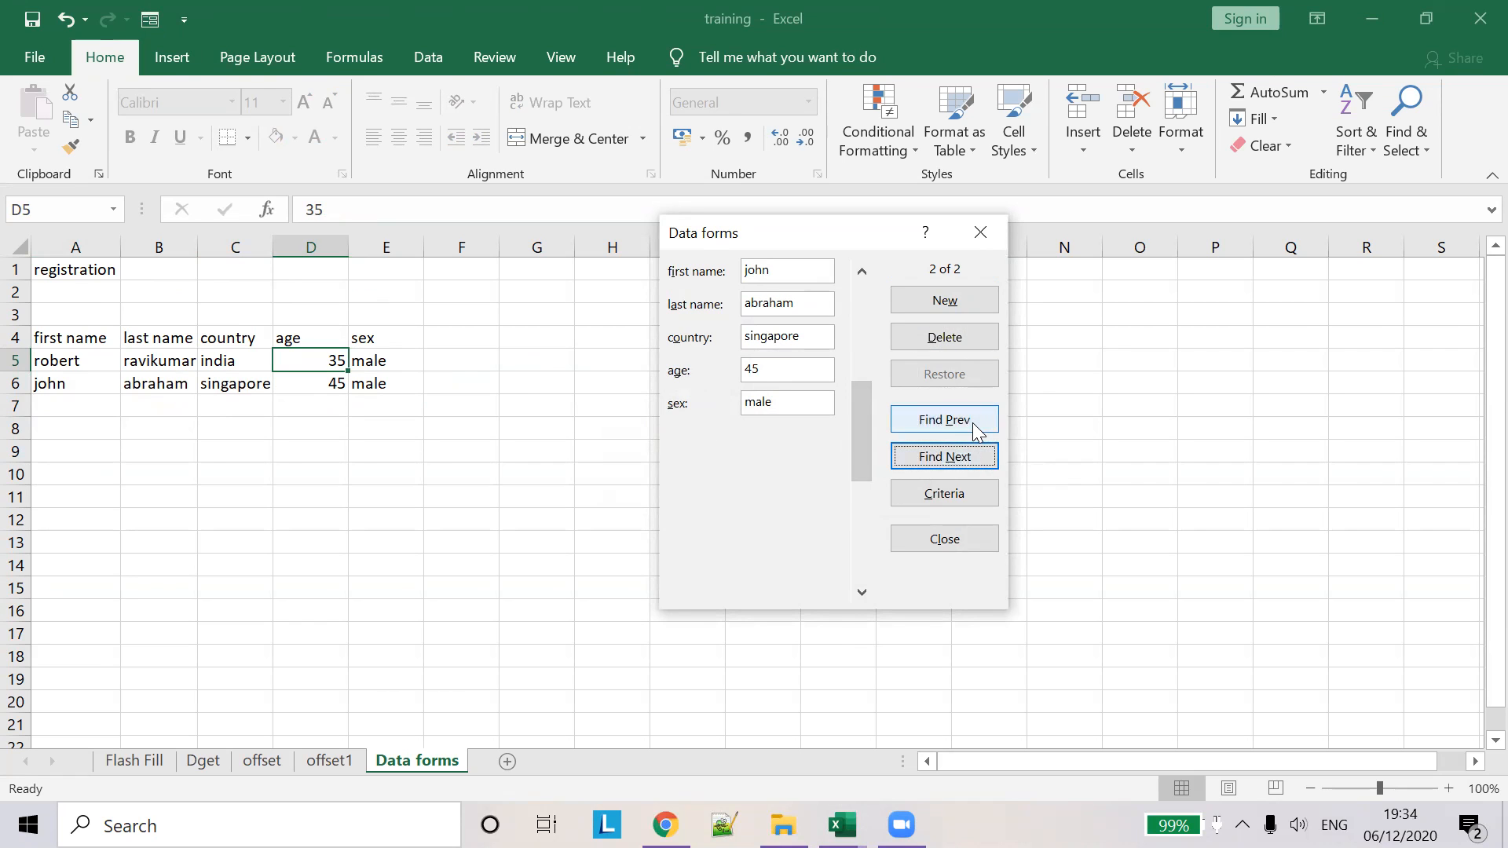
click(972, 421)
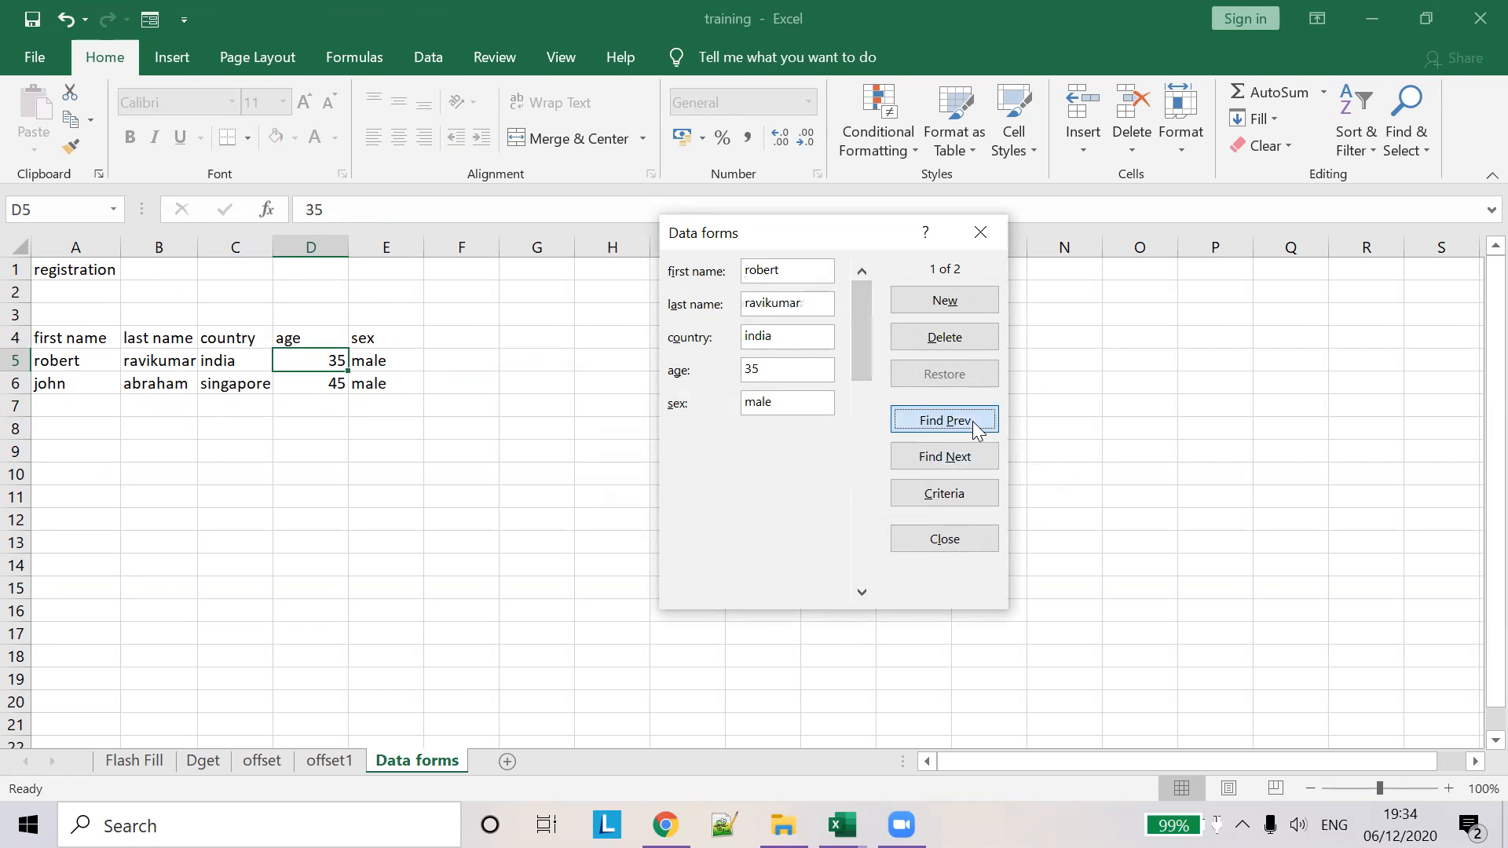
click(944, 493)
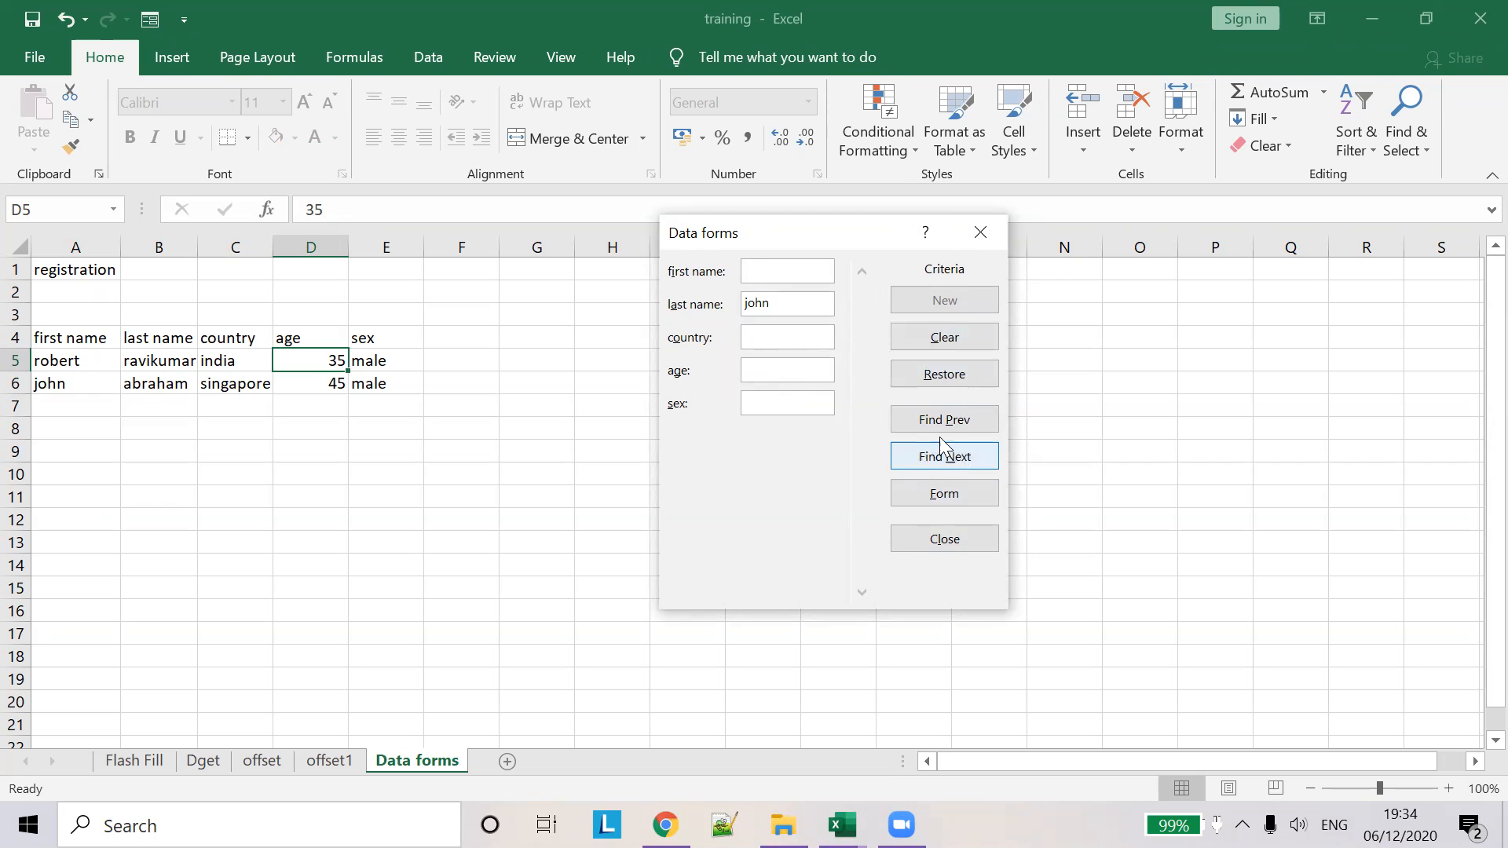
- Search records by a last-name criterion, then move that name to the first-name criterion and find matches
click(958, 456)
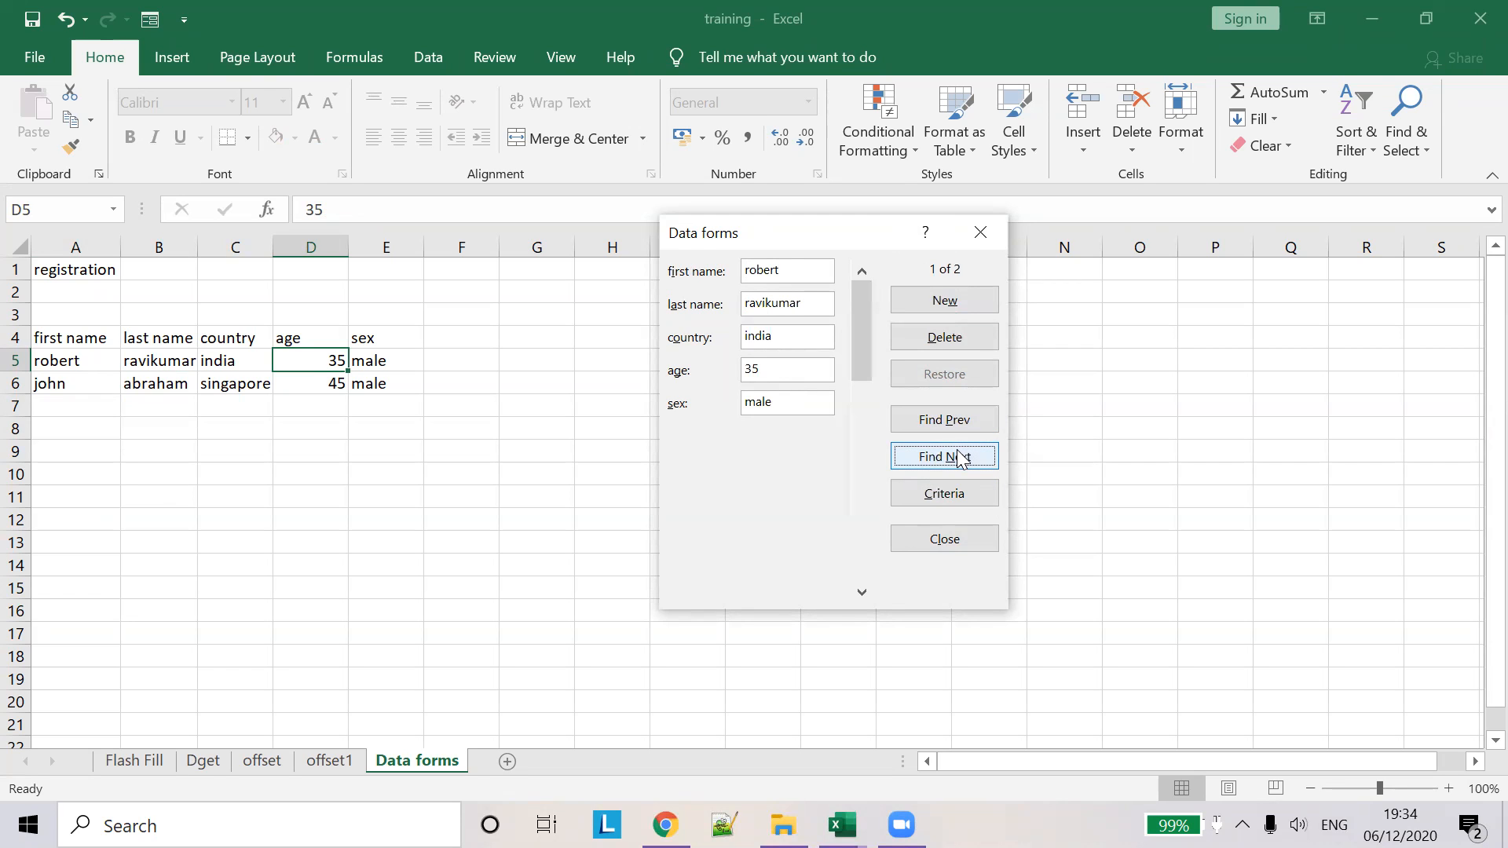
click(960, 458)
click(960, 487)
drag(791, 303, 591, 294)
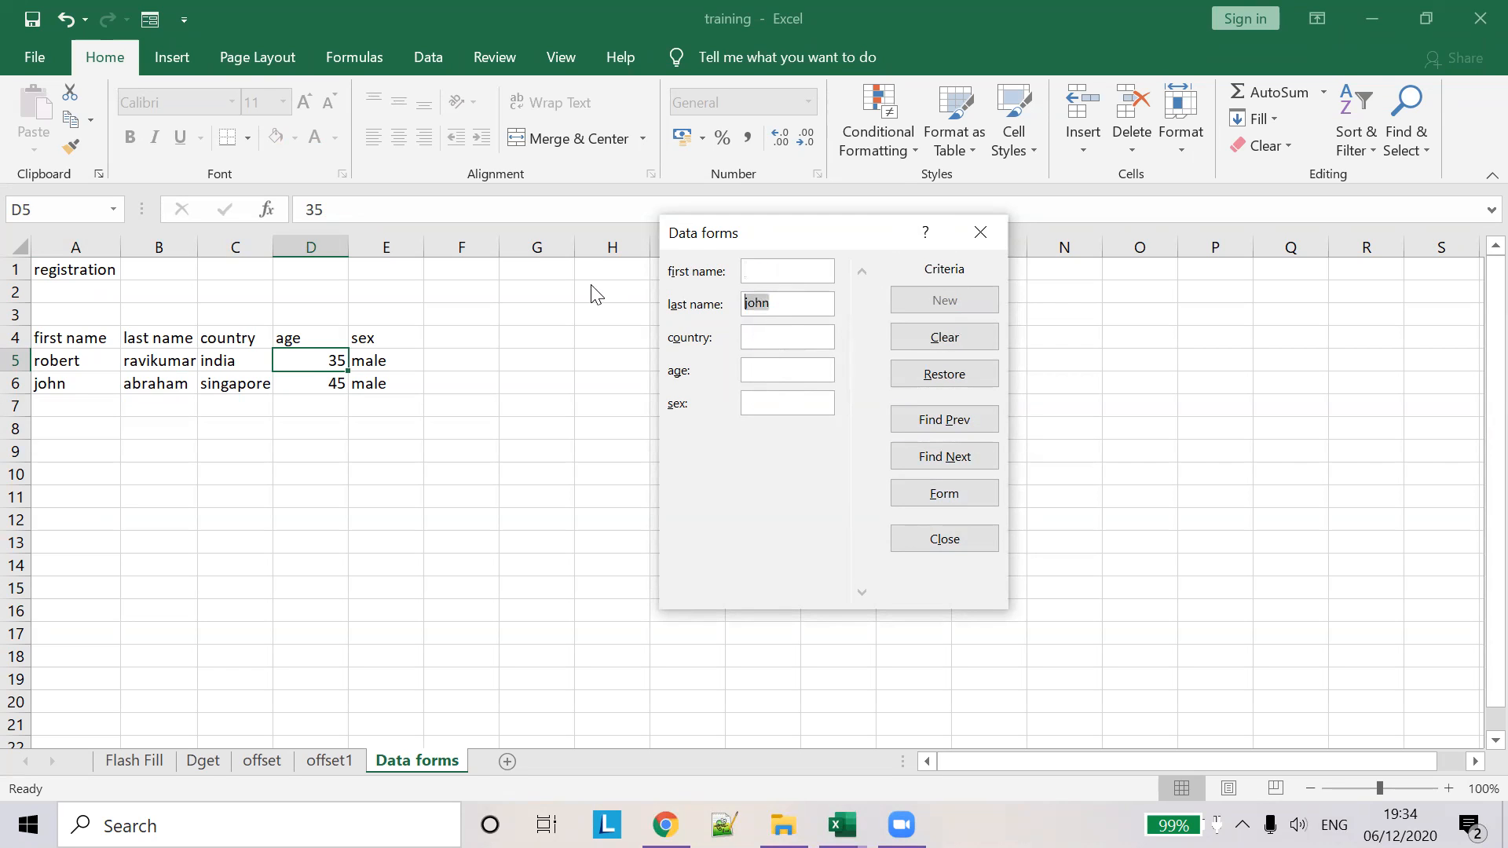
key(ctrl+x)
click(771, 272)
key(ctrl+v)
click(963, 459)
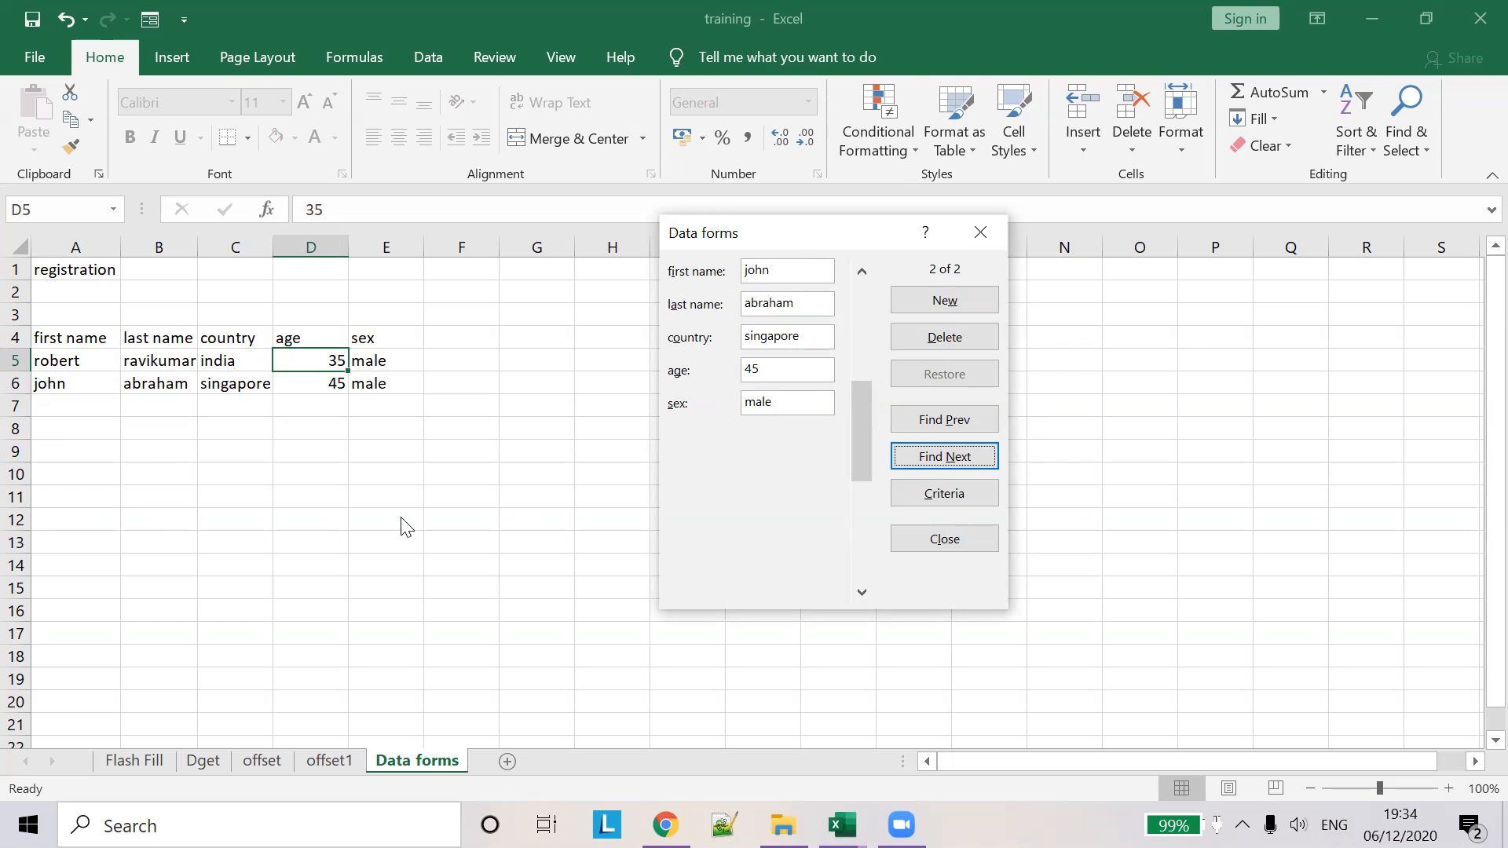
- Clear the first-name criterion, rerun the search with empty criteria, and close the data form
drag(777, 265, 589, 266)
click(972, 493)
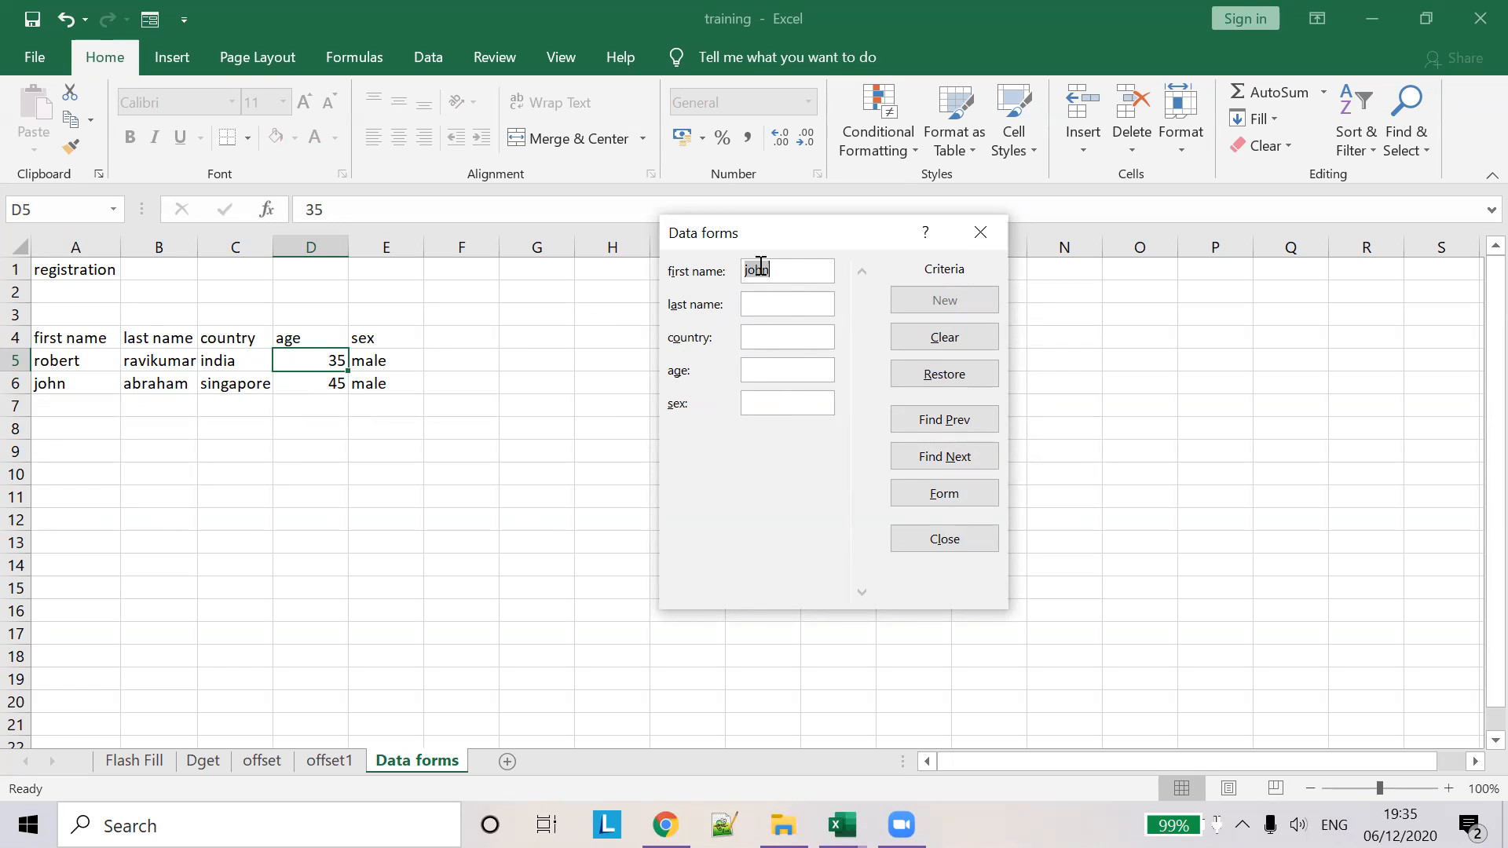
key(BackSpace)
click(787, 369)
click(949, 459)
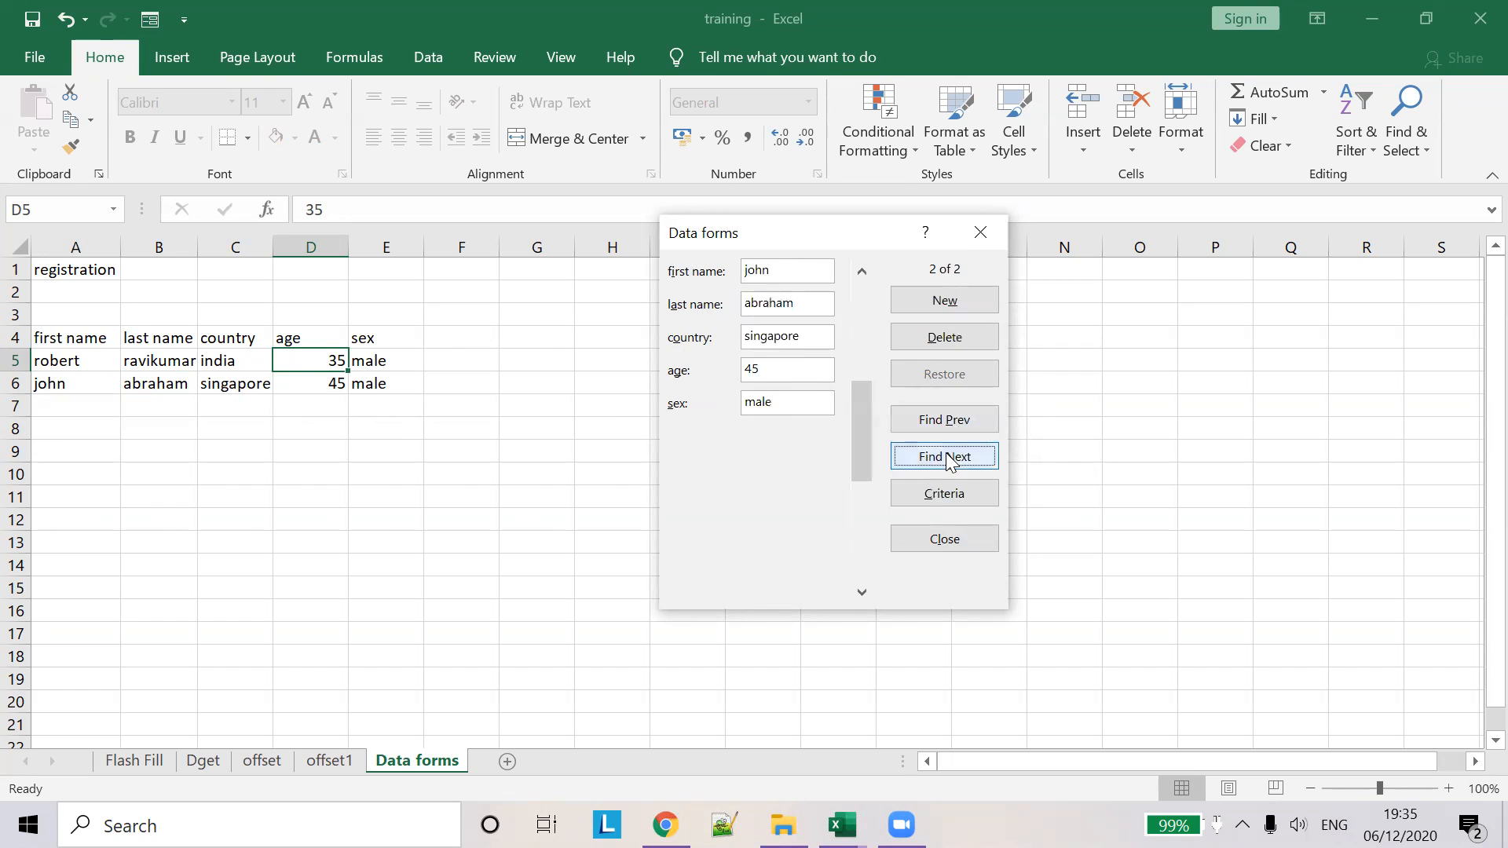
key(Escape)
click(85, 416)
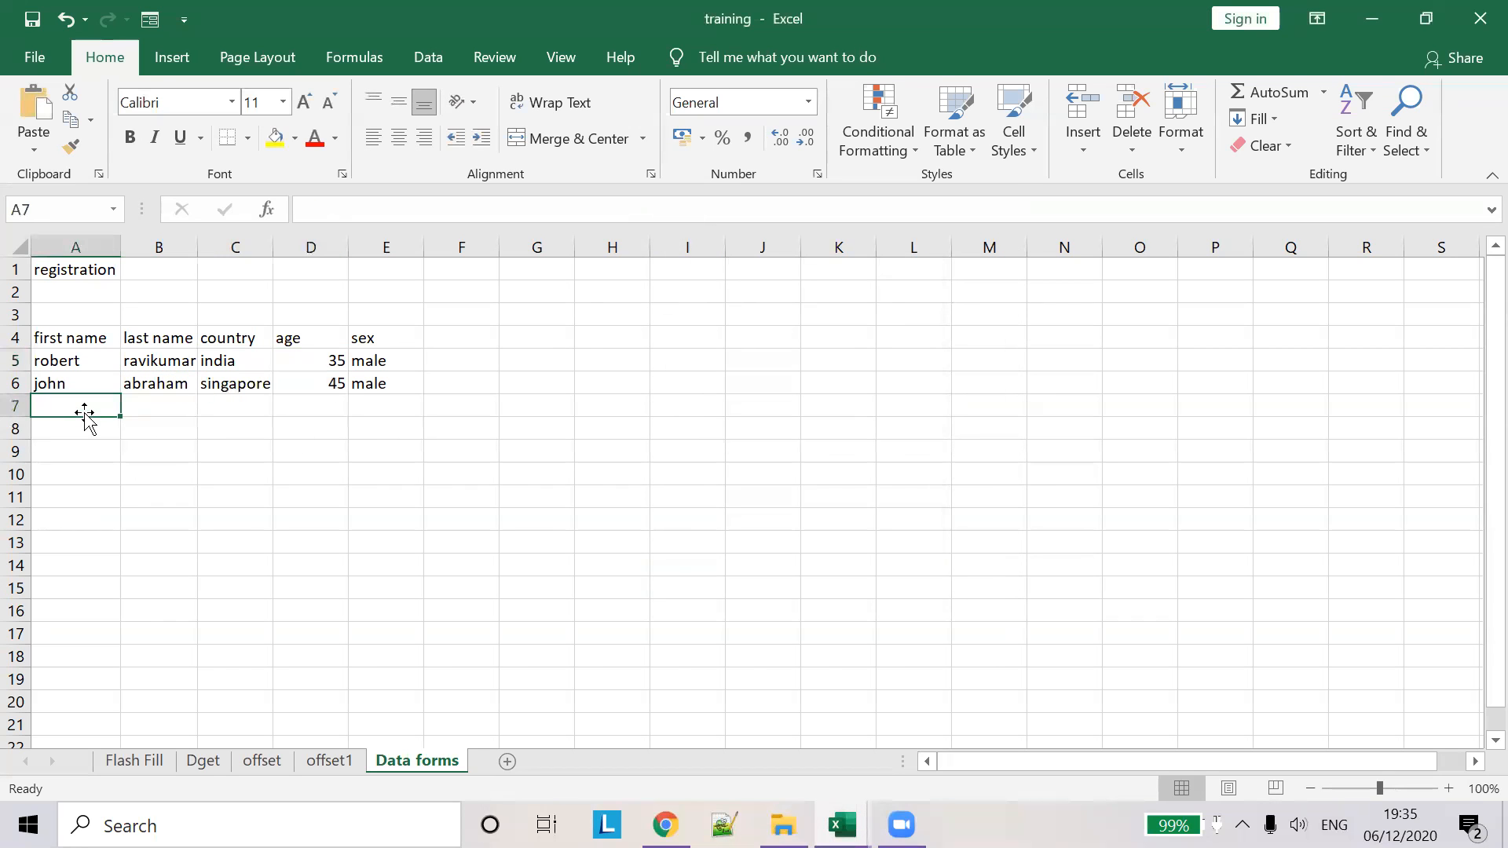
- Enter row 7 with the registrant's first and last name, country USA, age 45, sex male
text(ich)
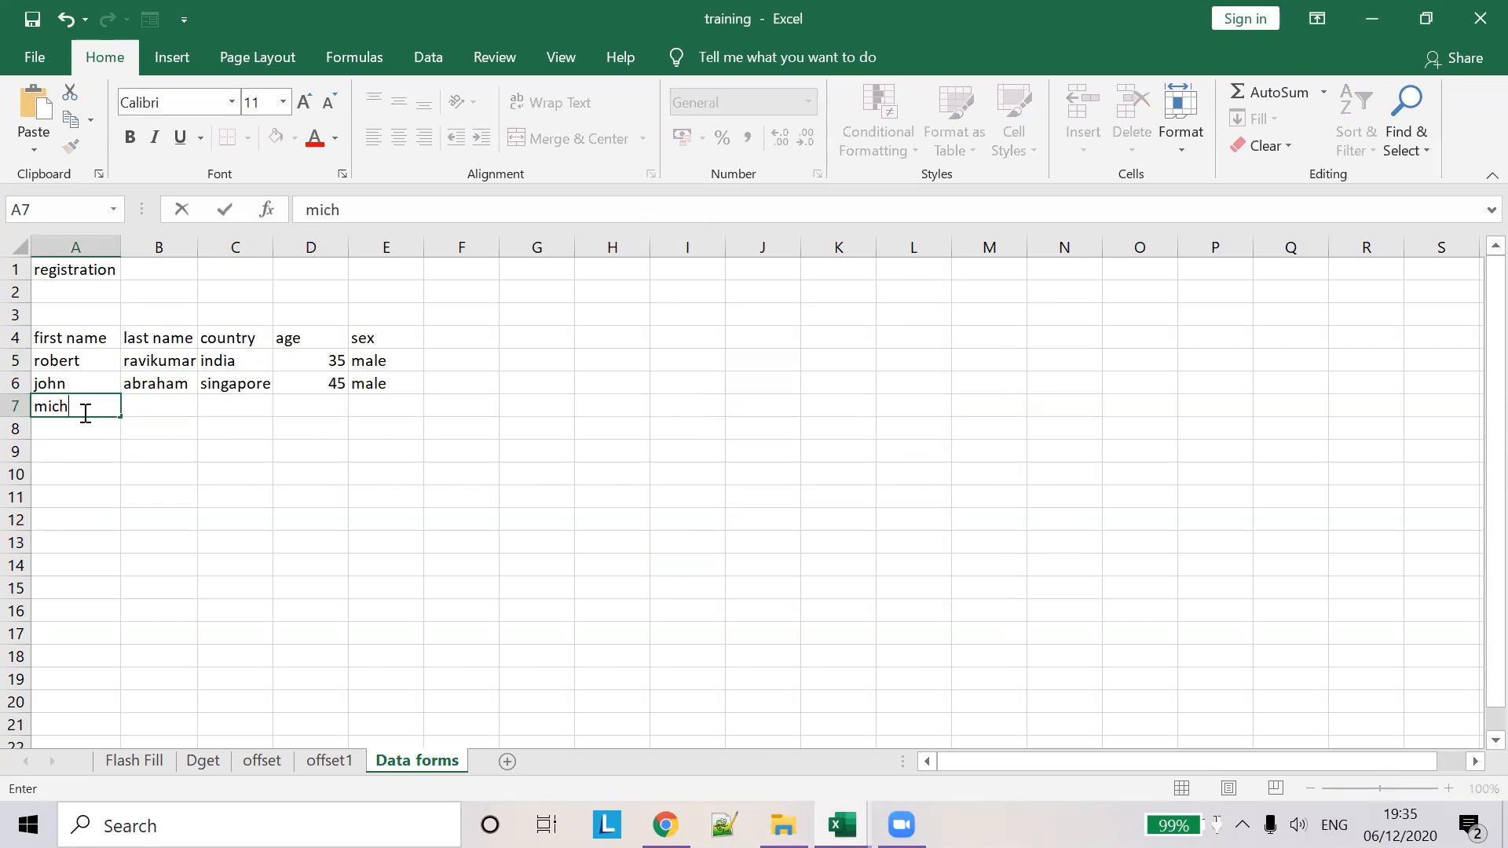
text(eal)
key(Tab)
text(keaton)
key(Tab)
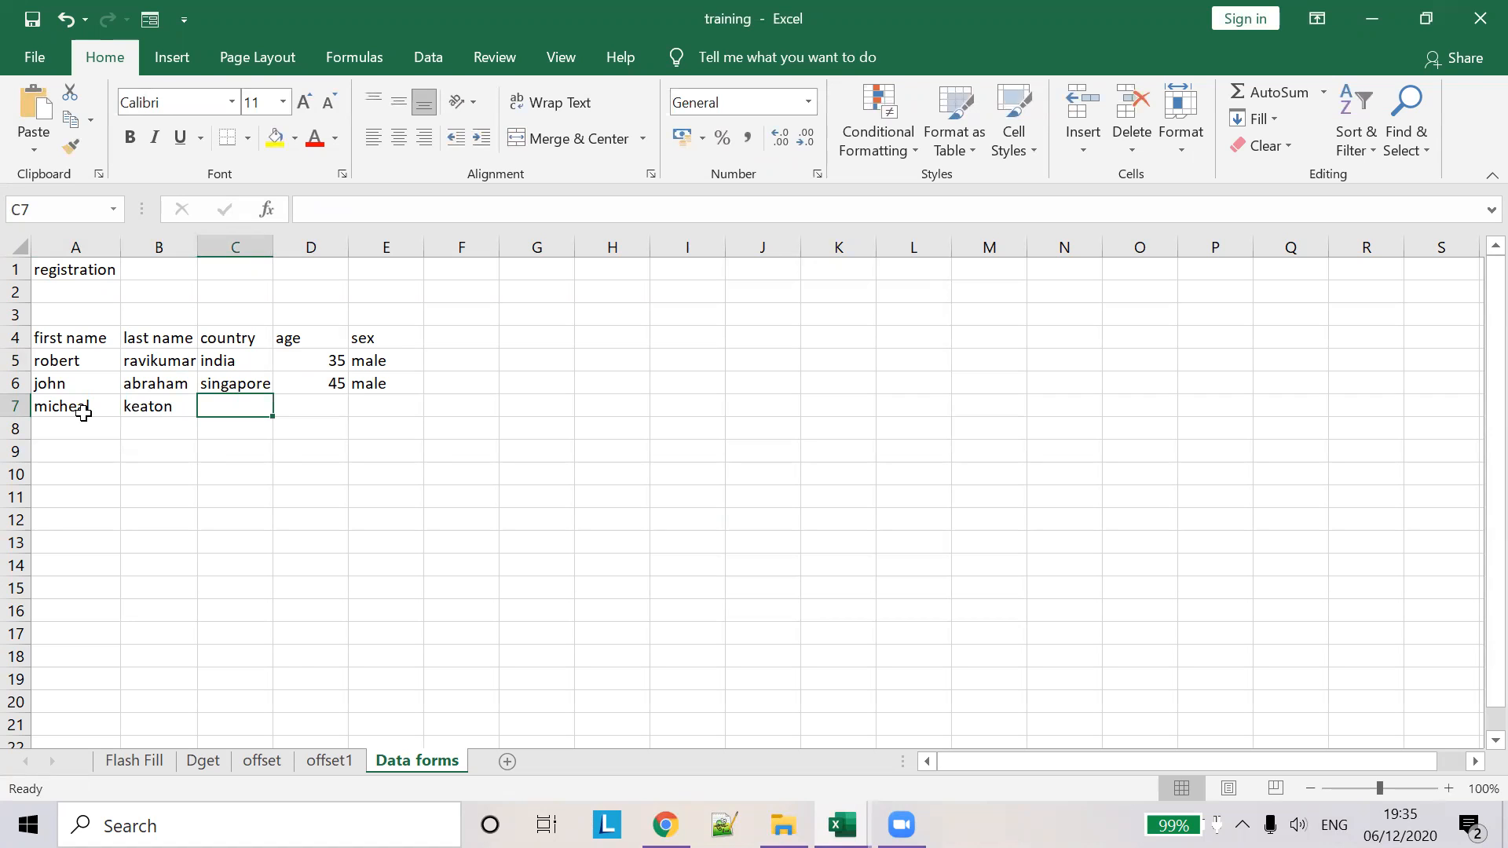
text(USA)
key(Tab)
text(45)
key(Tab)
text(male)
click(306, 405)
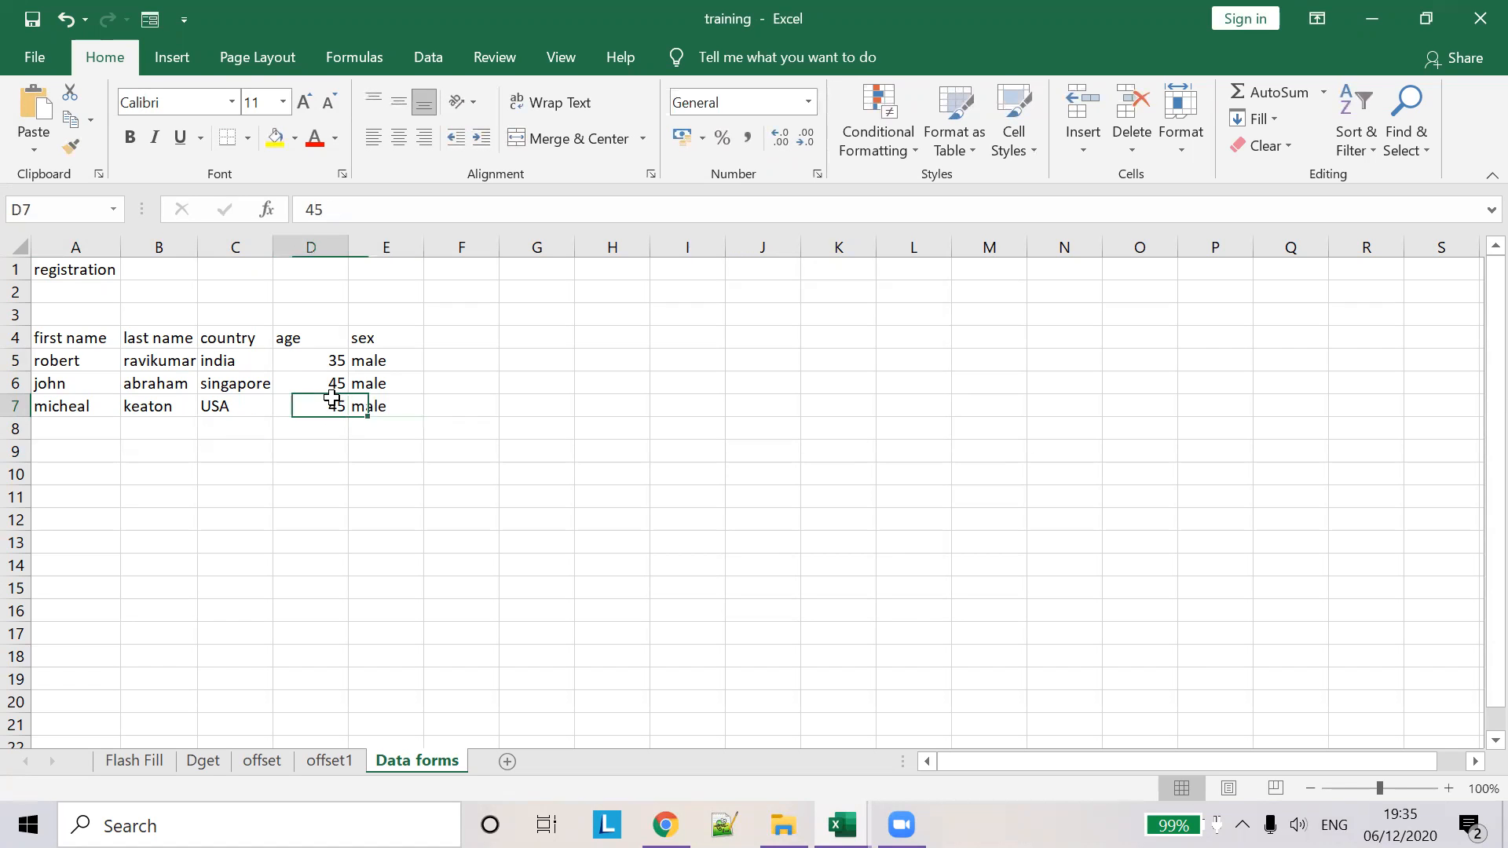
- In the Data Form, search with age criterion 45, step through both matches, and close
click(150, 19)
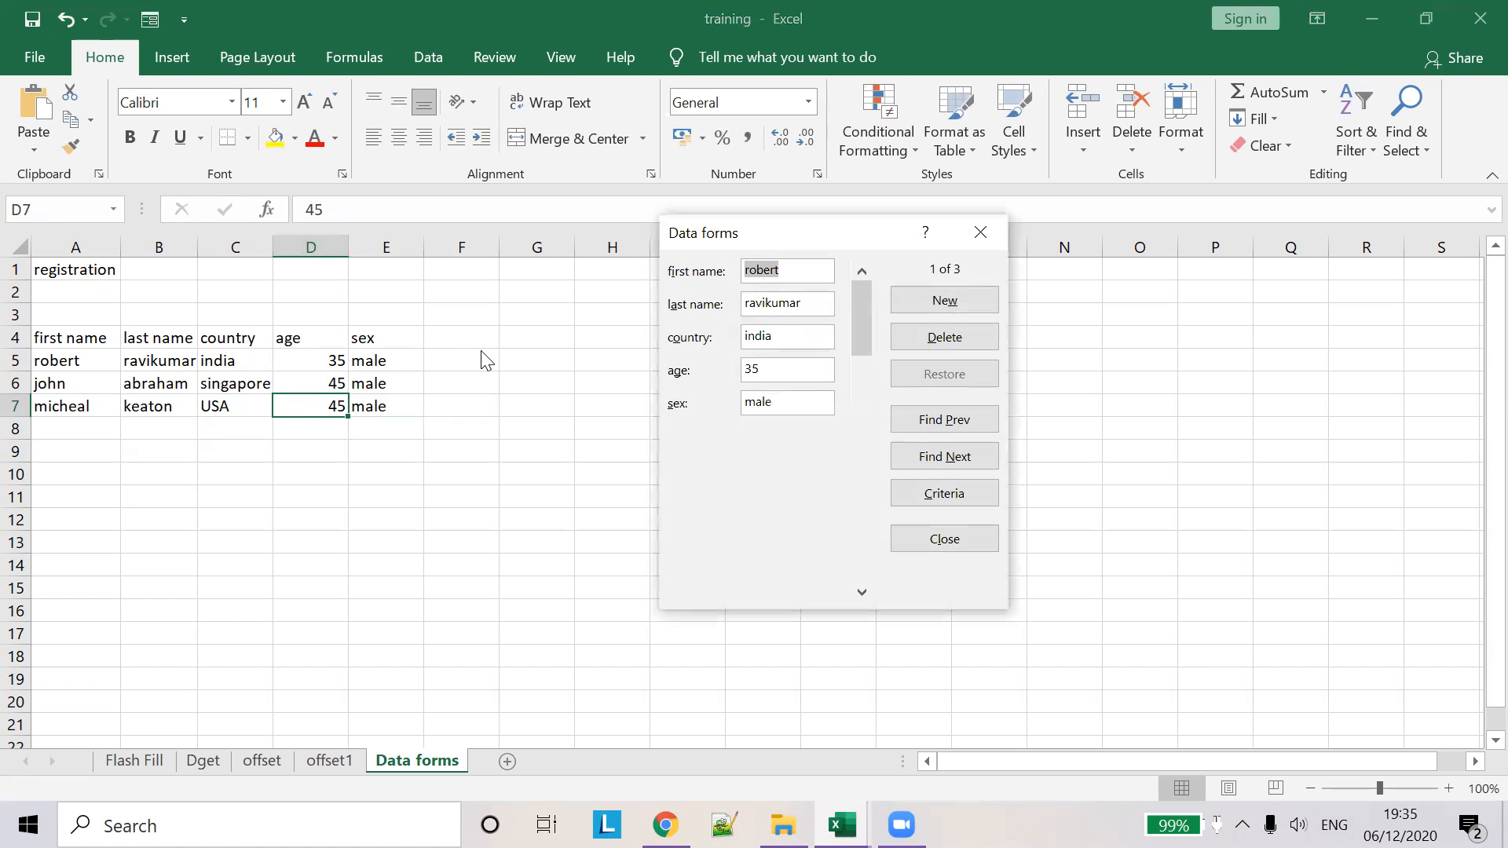
click(961, 490)
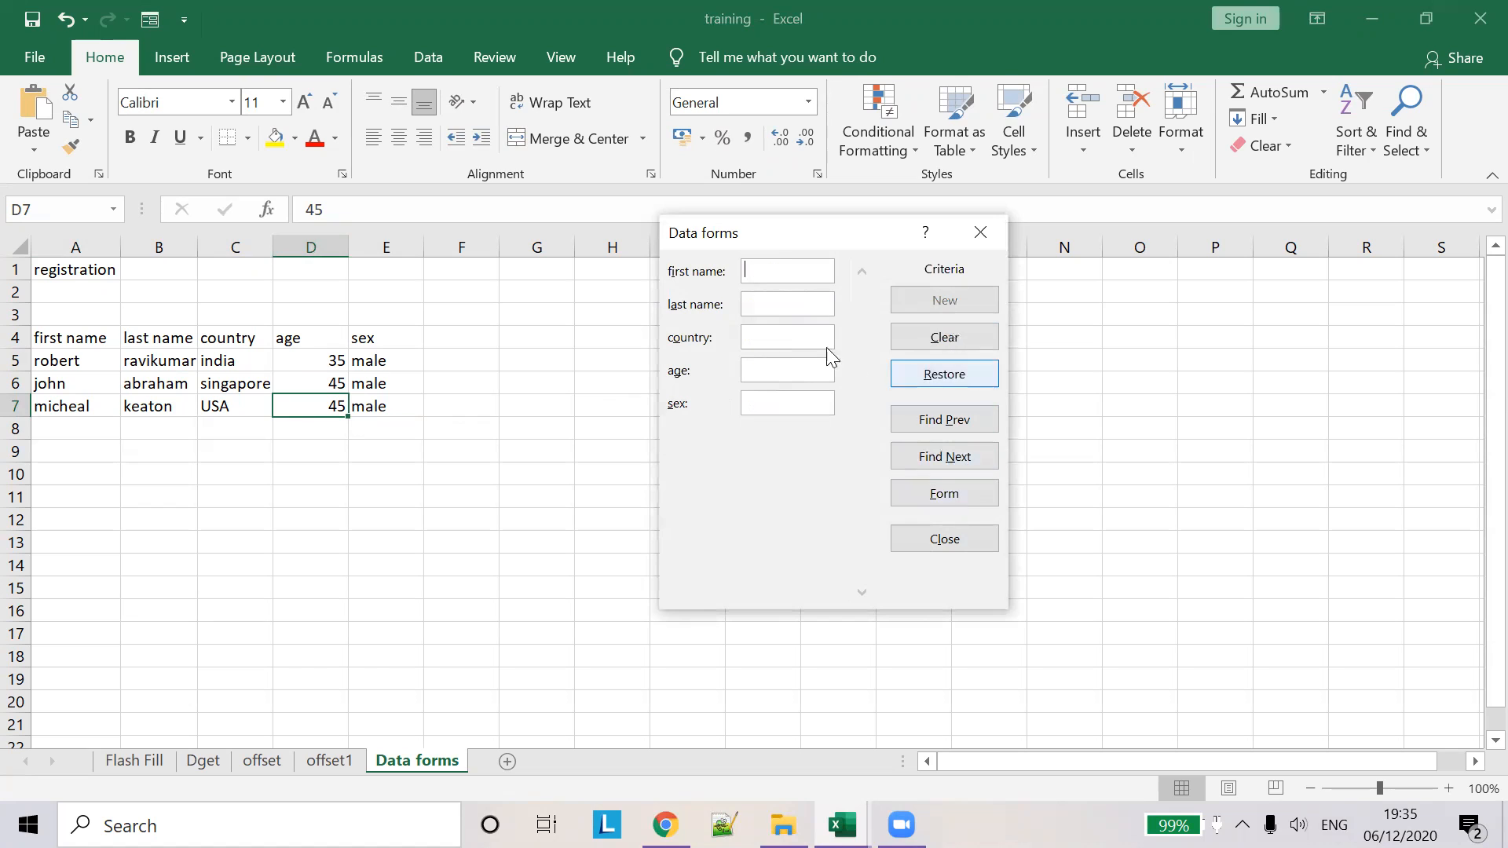
text(45)
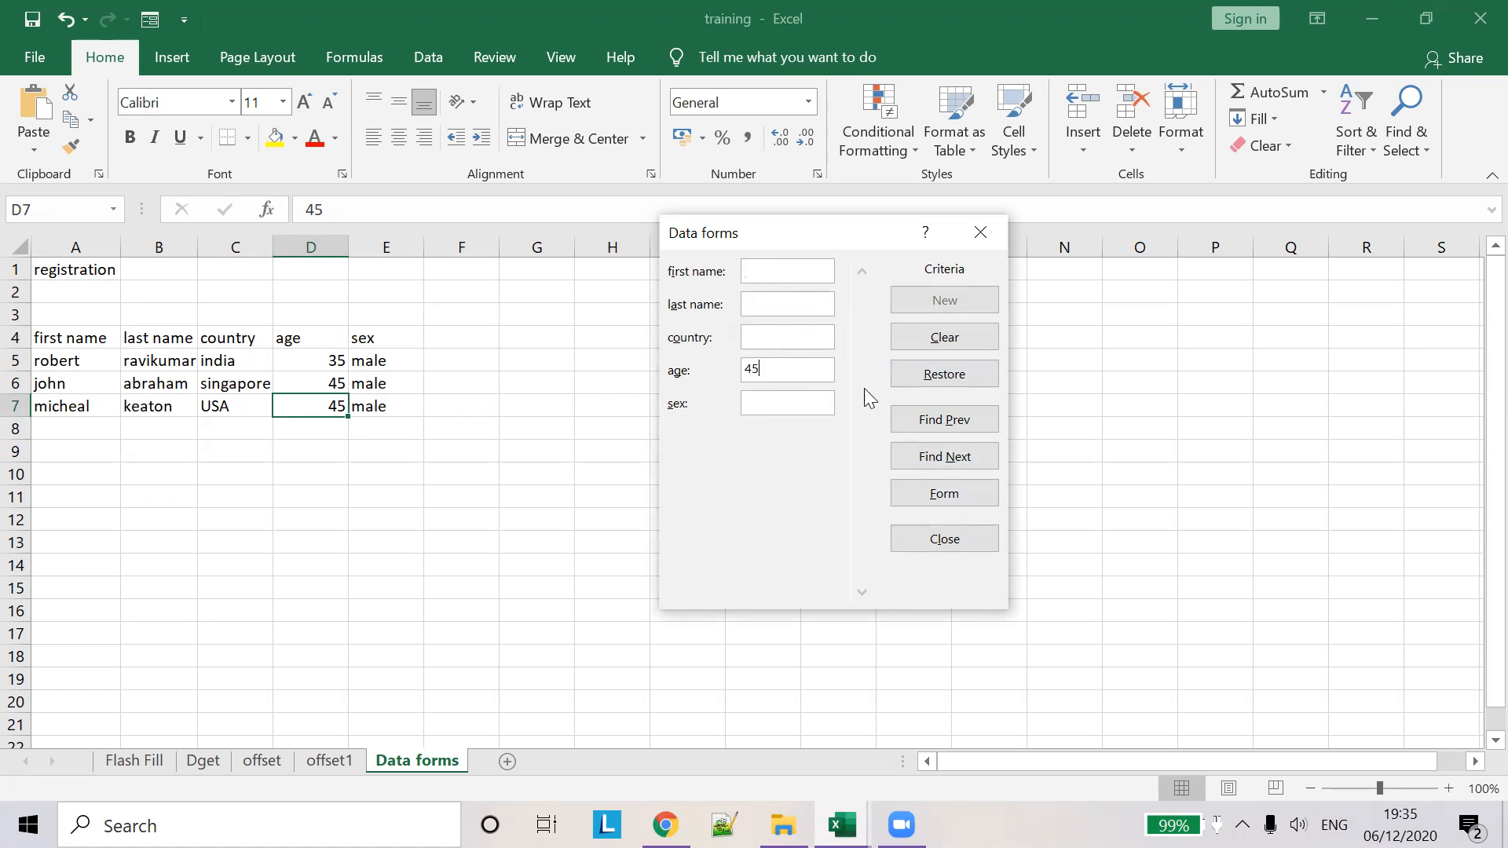
click(946, 459)
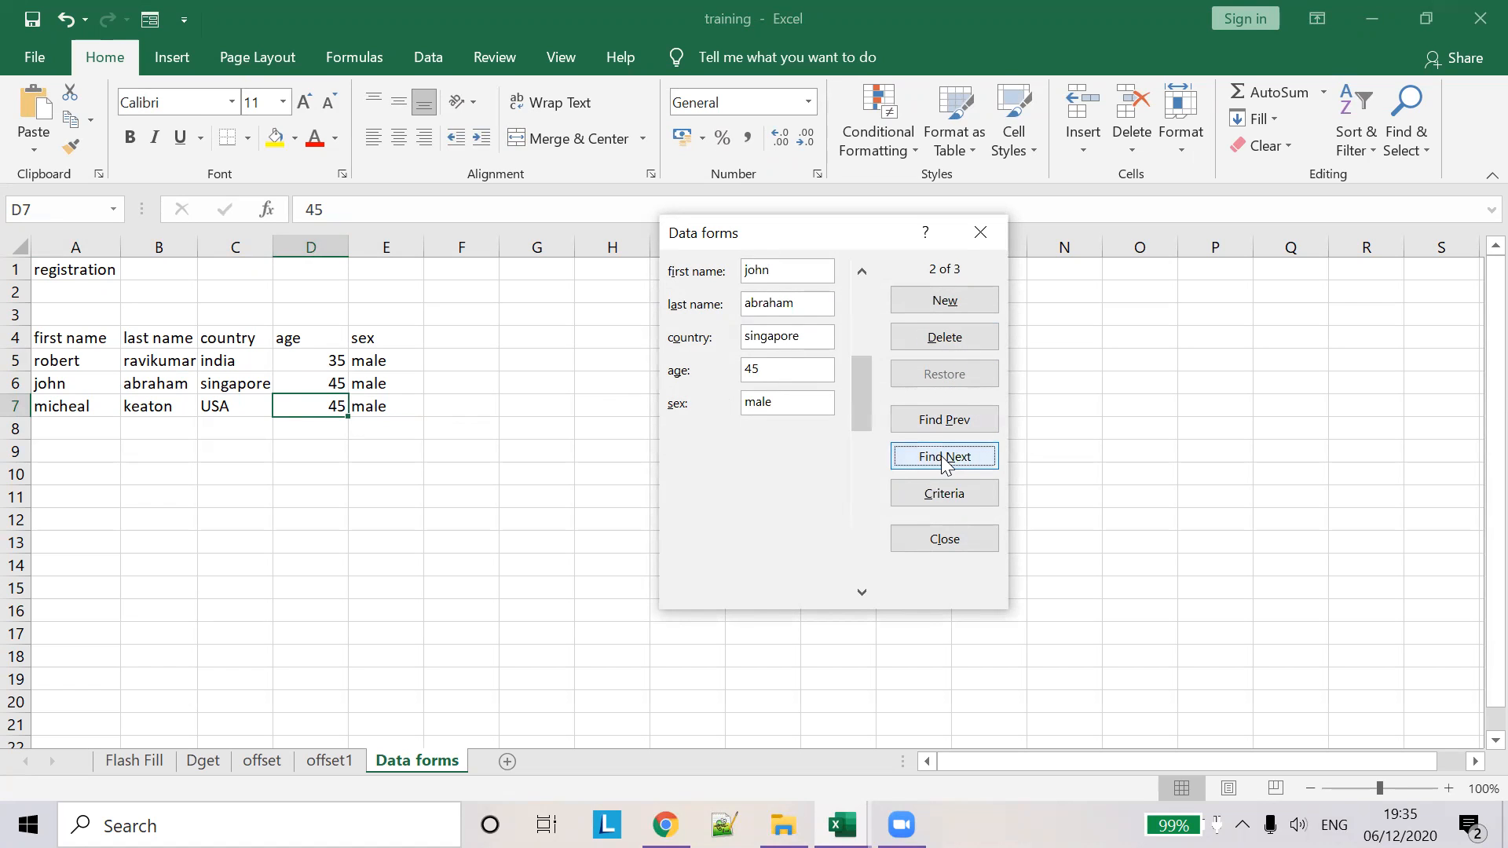
click(941, 460)
click(939, 460)
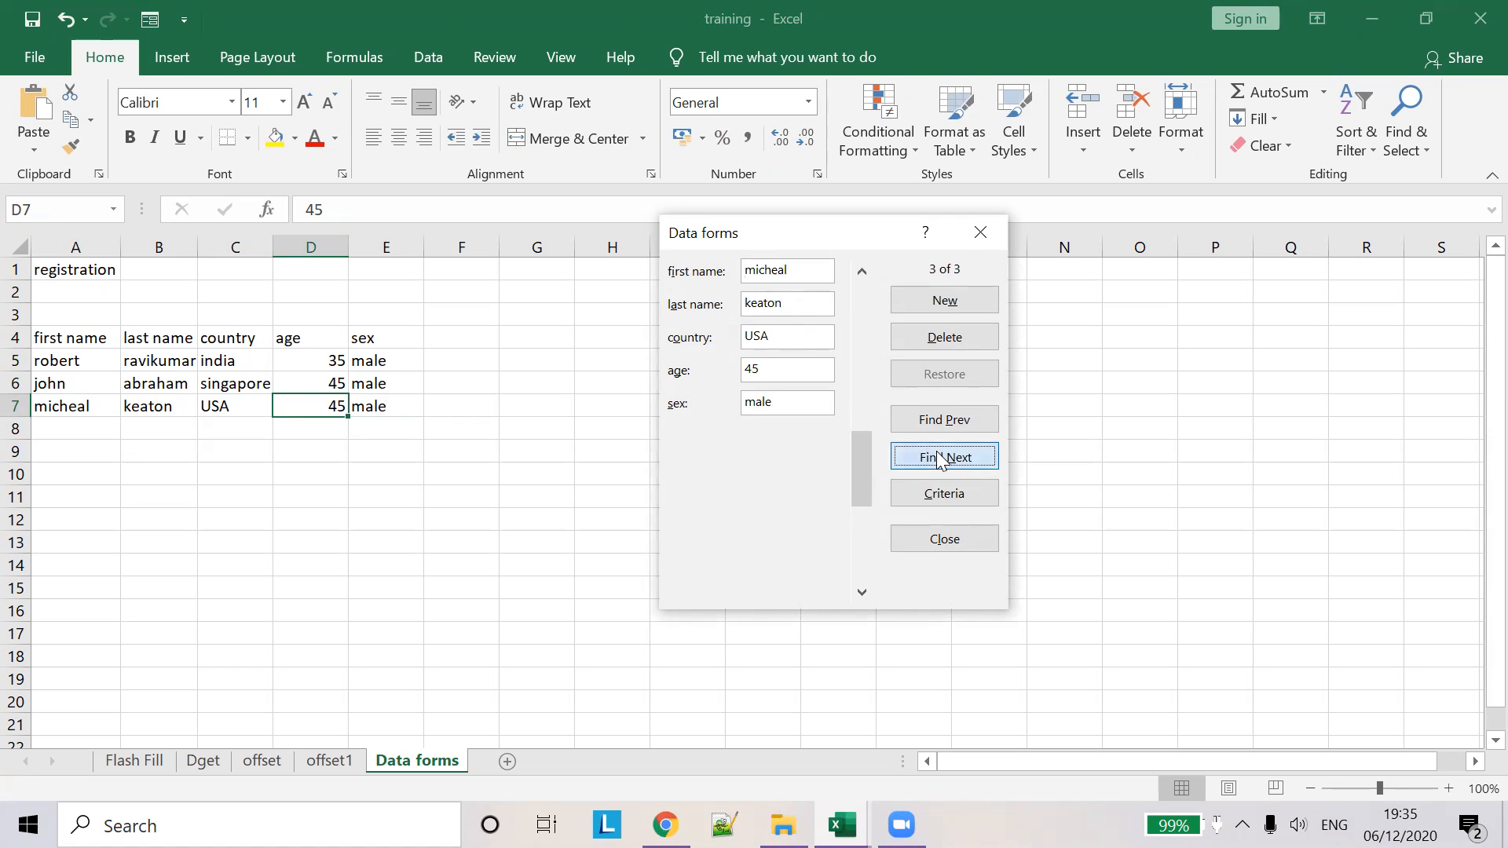
click(943, 424)
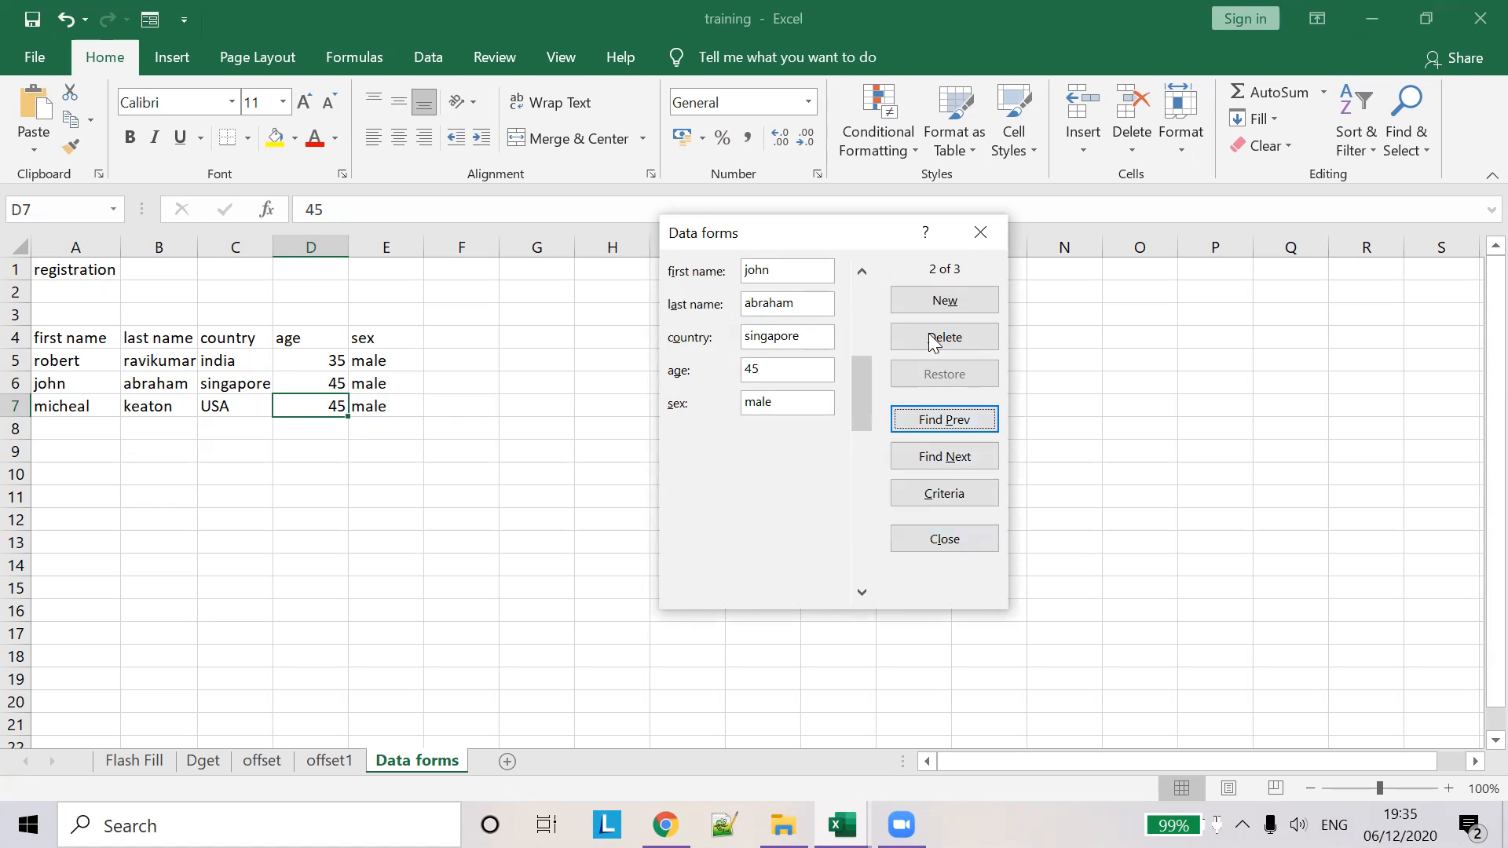
click(979, 236)
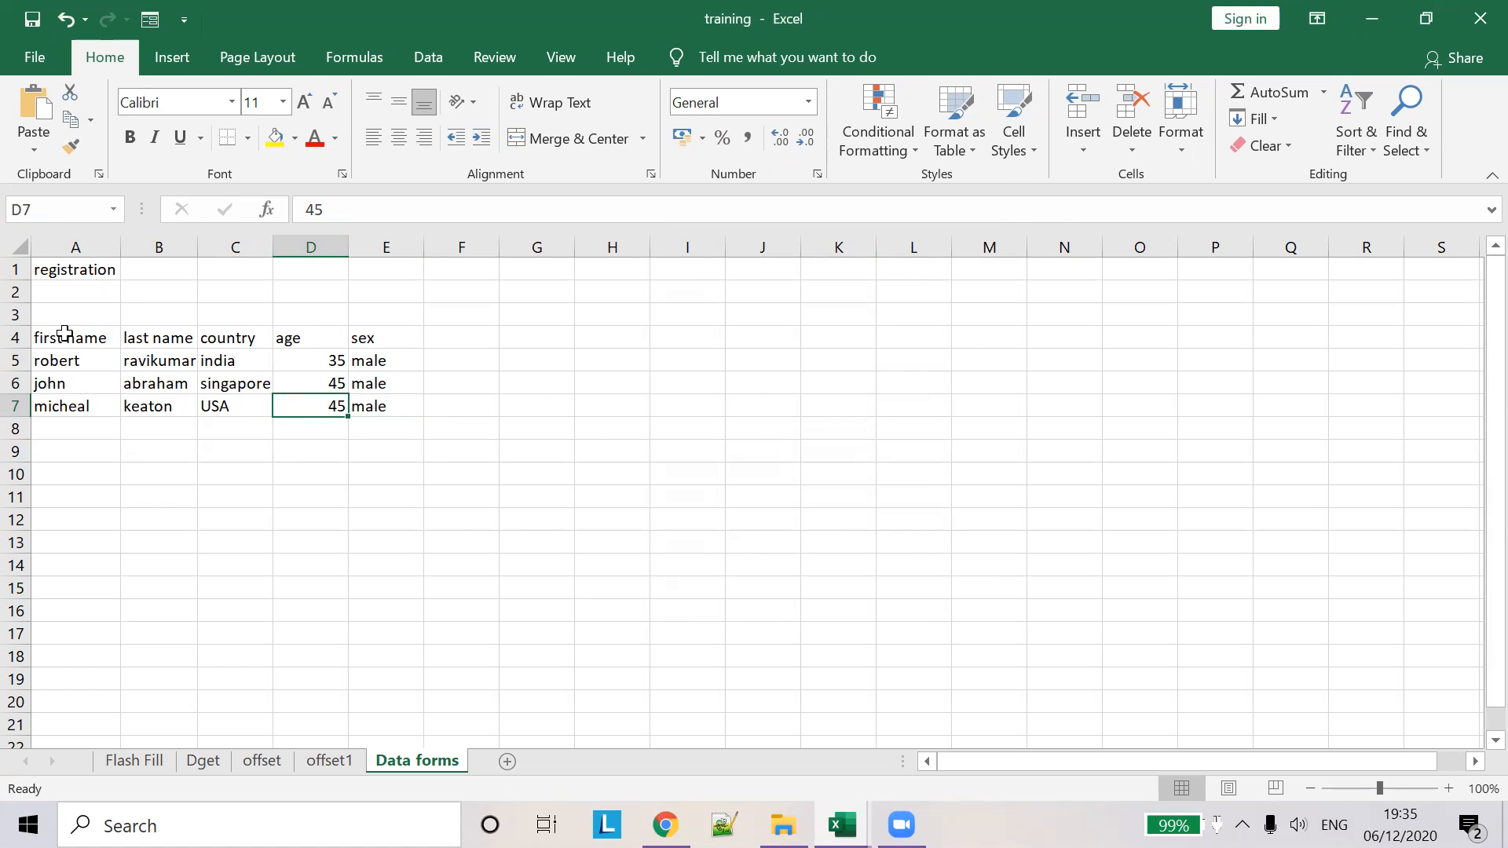
- Convert range A4:E7 into Table1 with headers using Insert > Table
drag(64, 333, 402, 407)
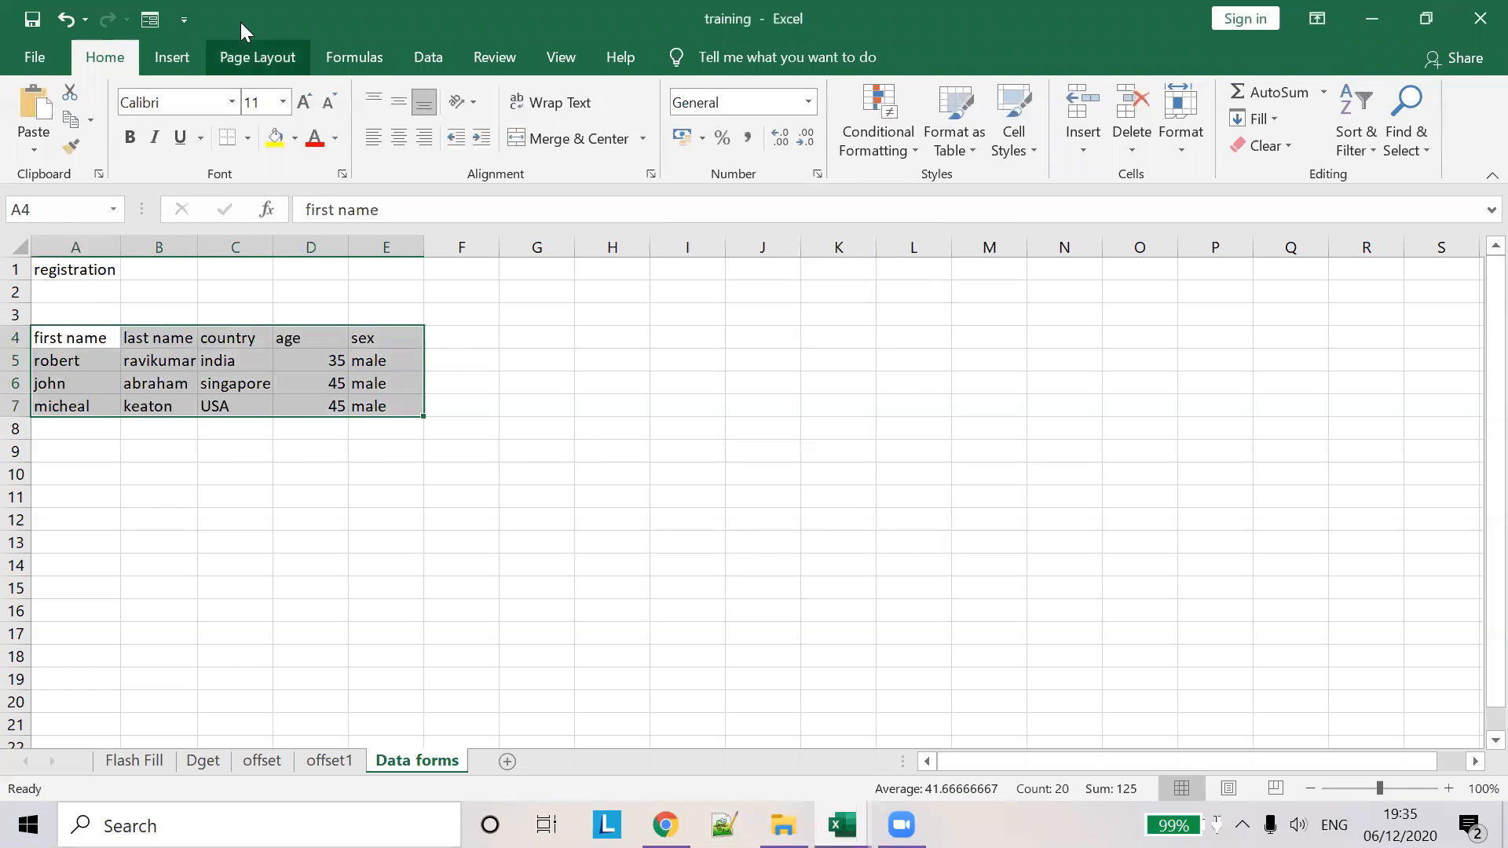
click(191, 62)
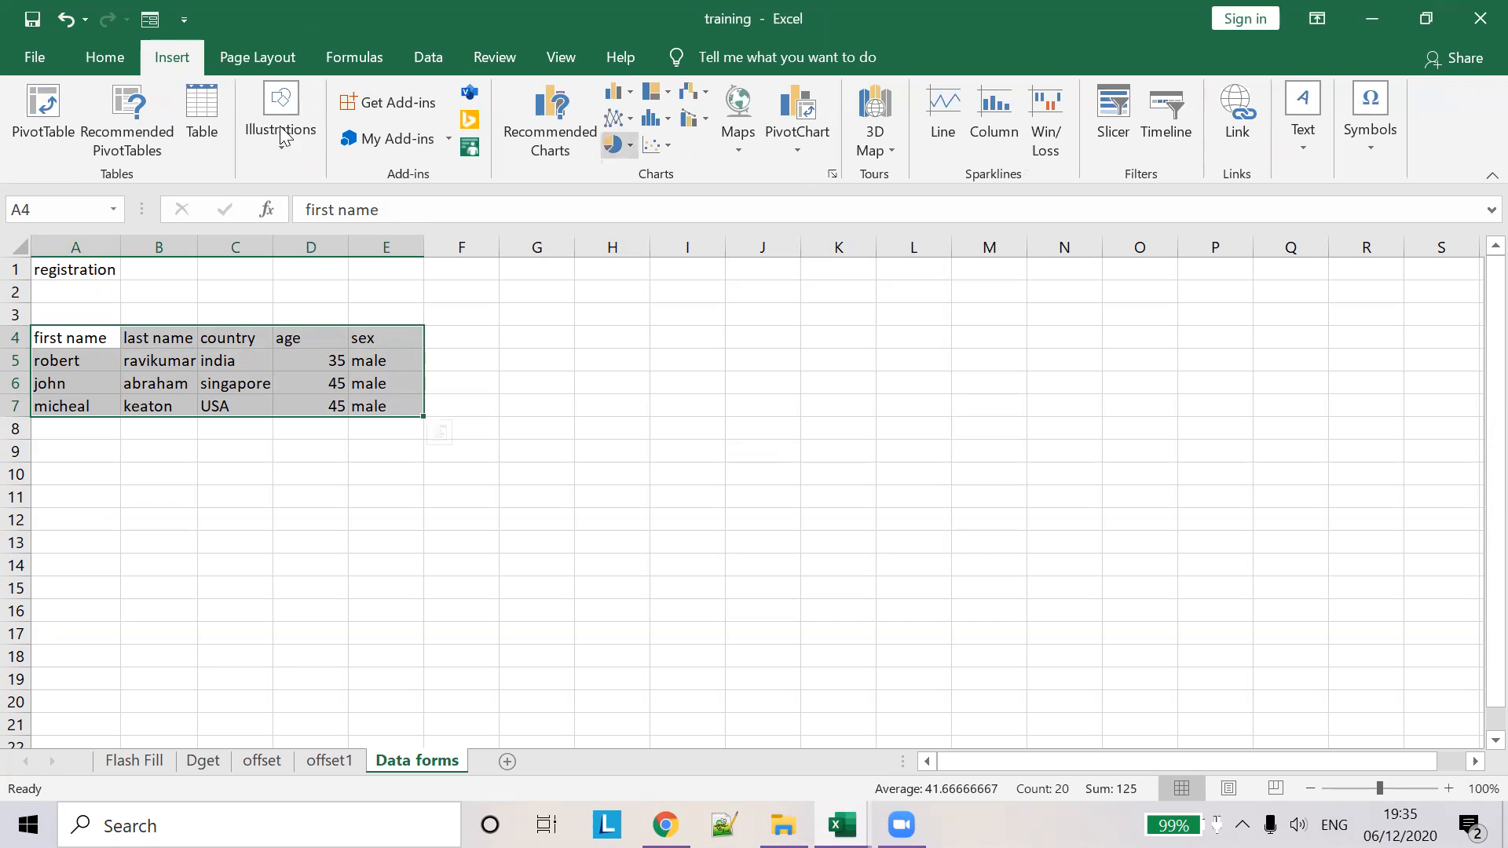
click(122, 61)
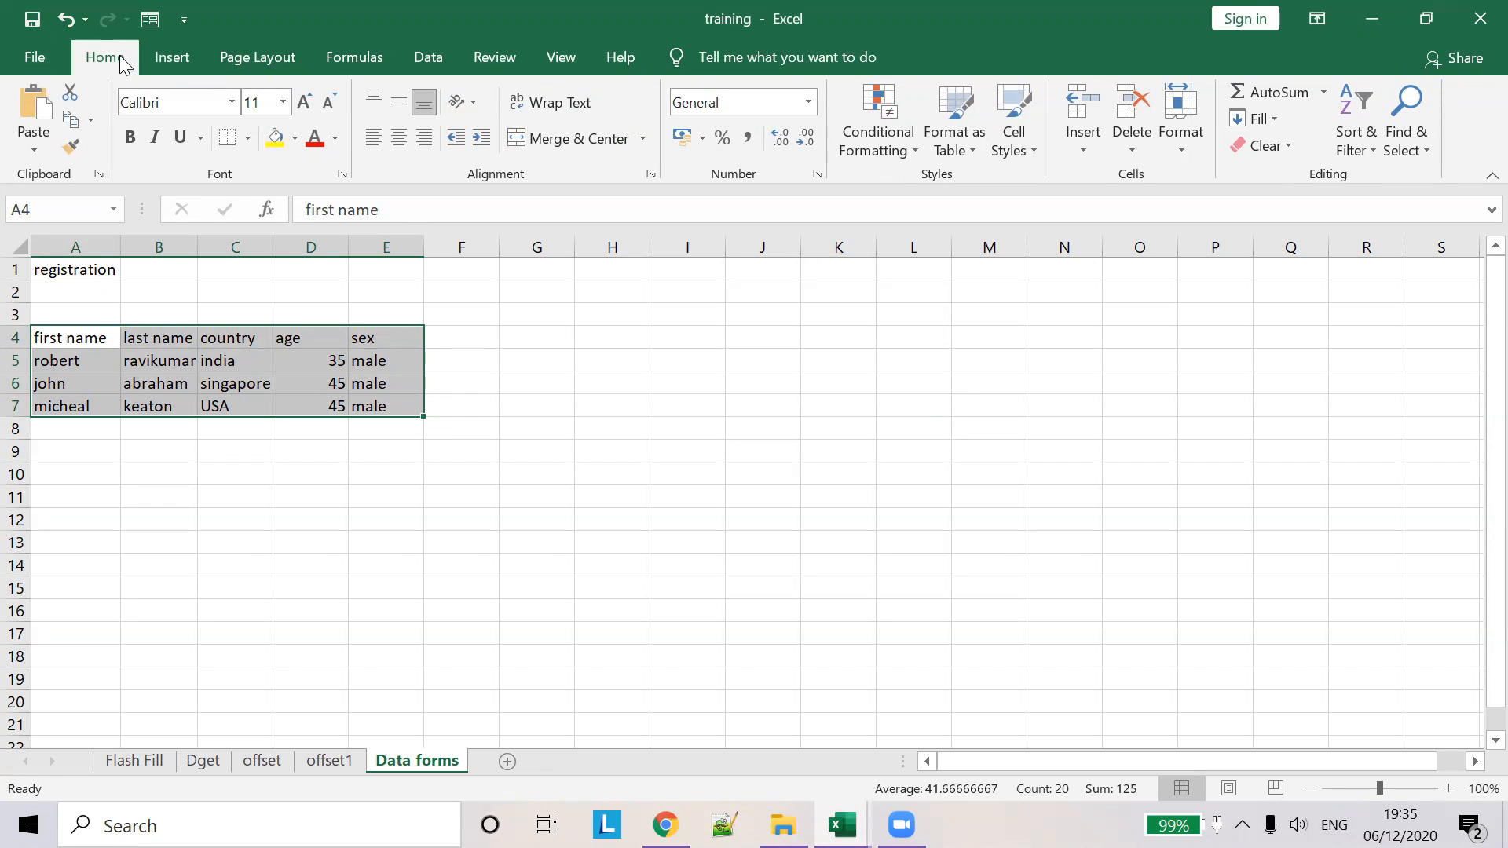
click(1084, 146)
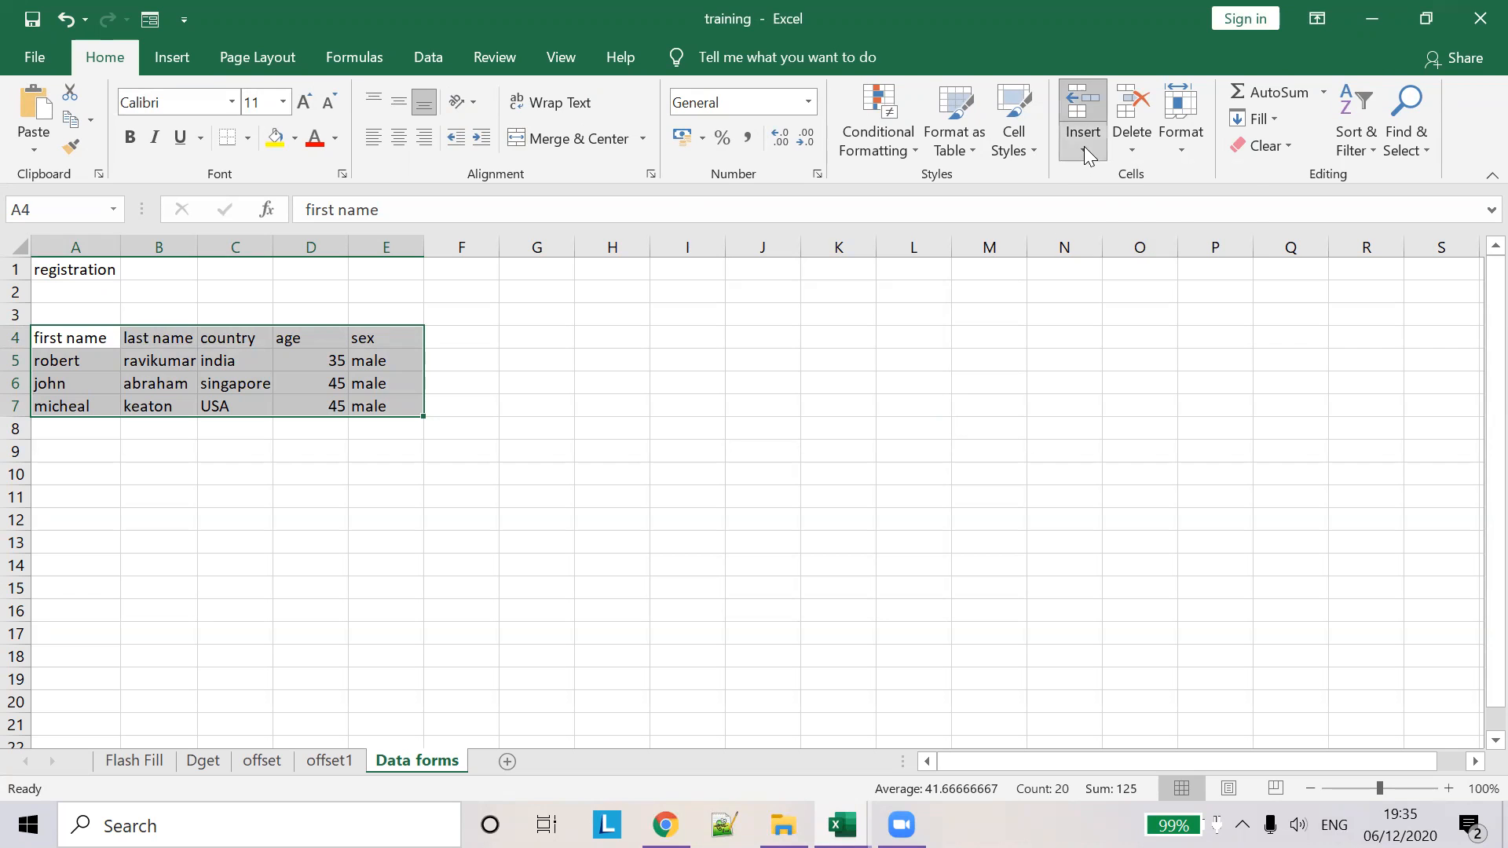
click(171, 58)
click(171, 57)
click(201, 110)
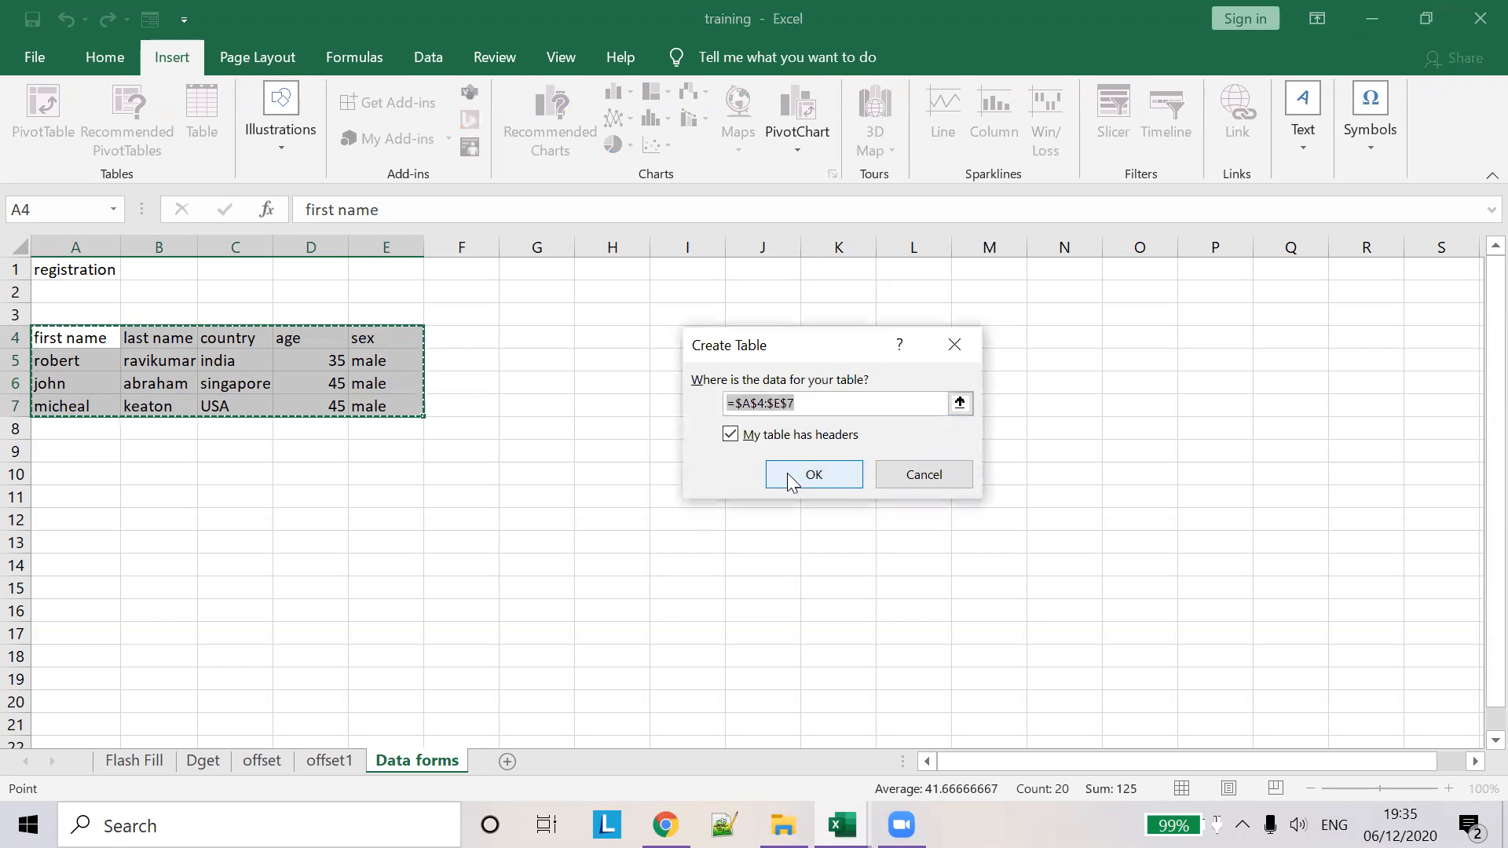
click(817, 477)
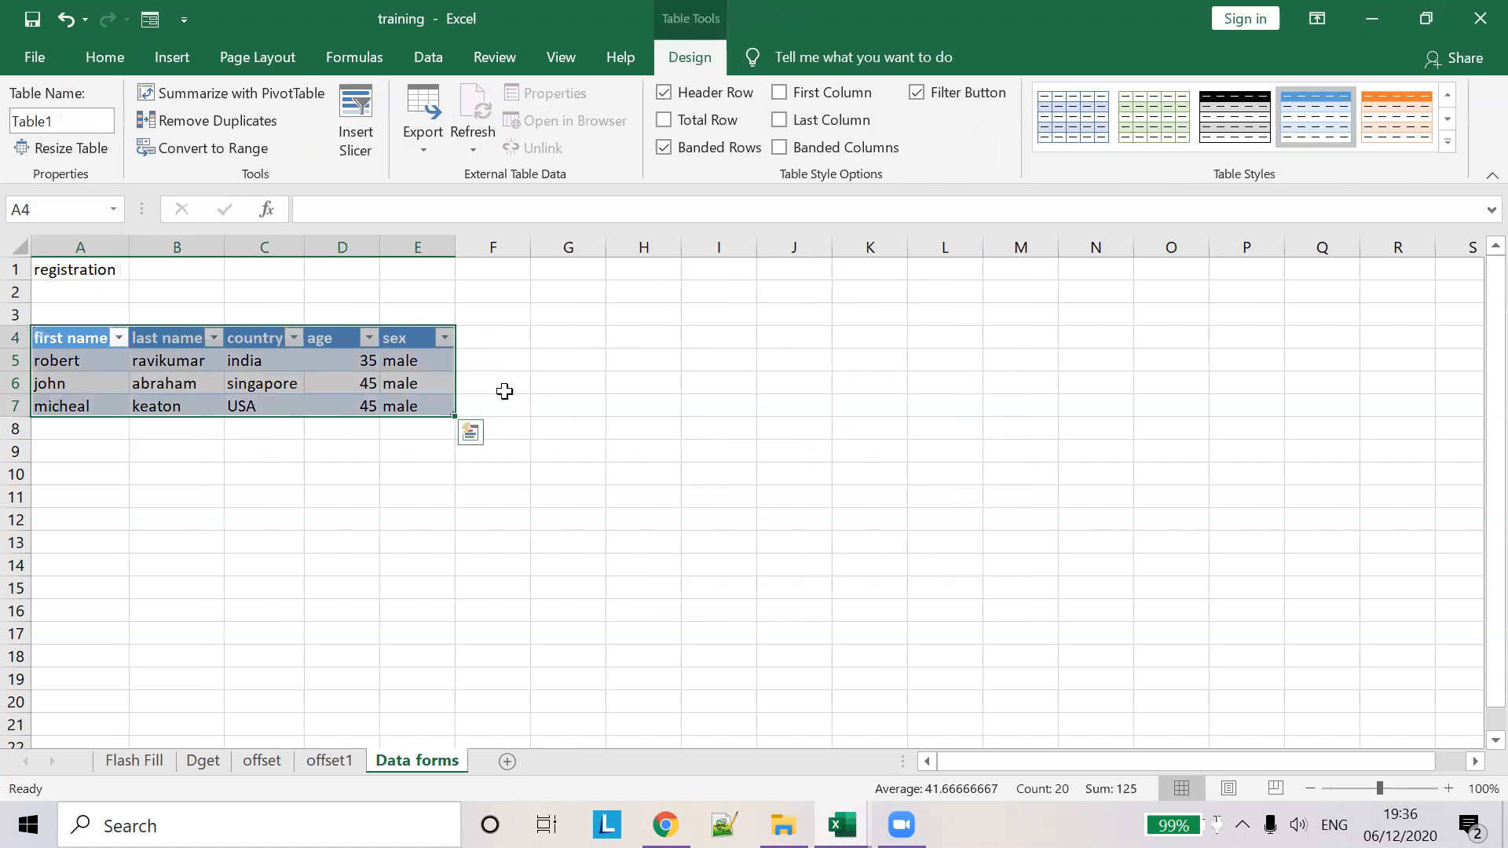
click(503, 385)
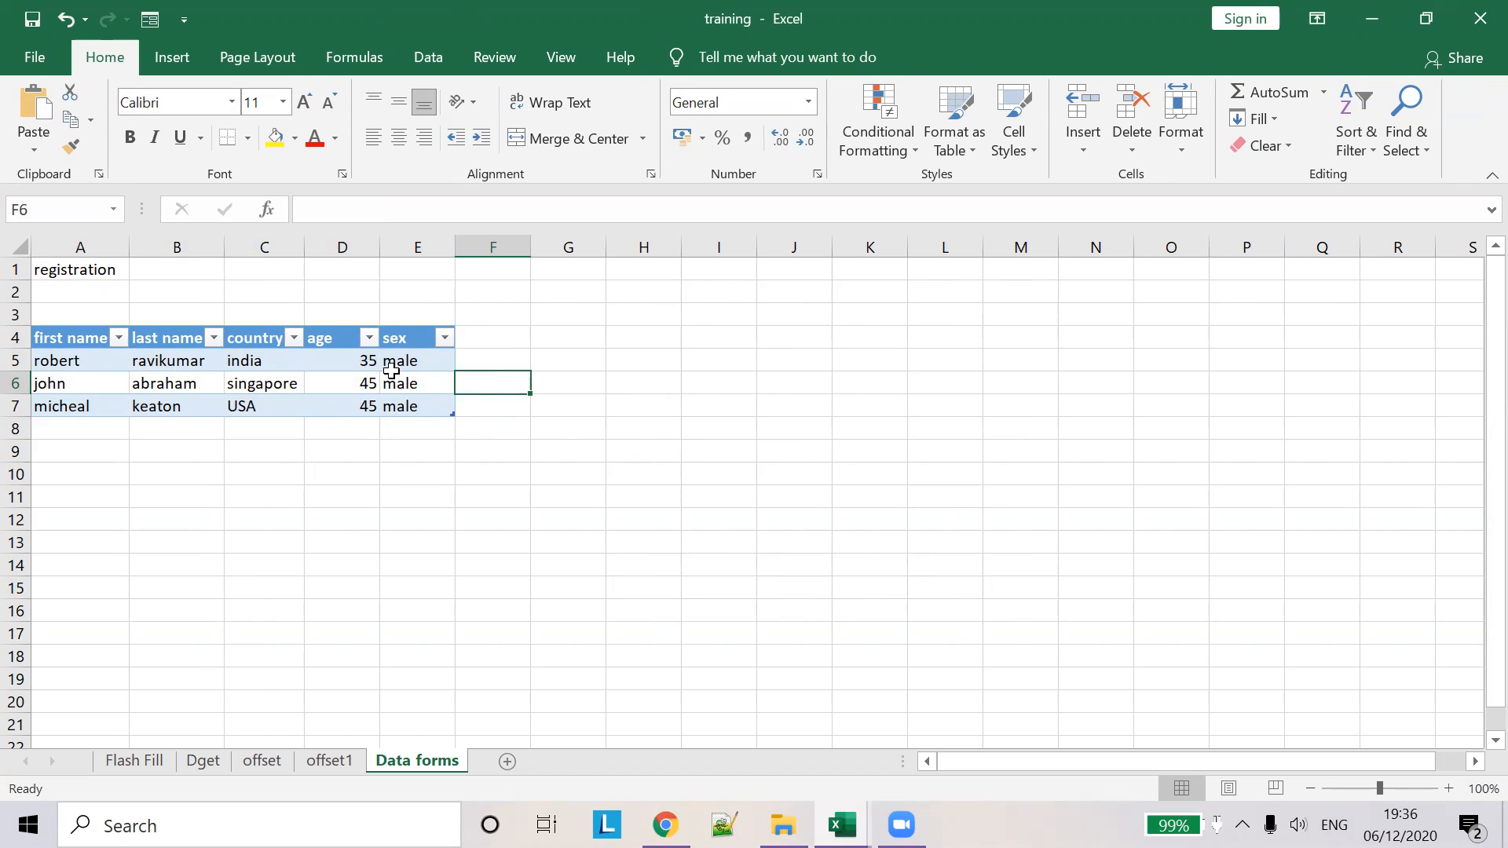
- Clear stray text typed into F4 and select cell A8 below the table
click(495, 346)
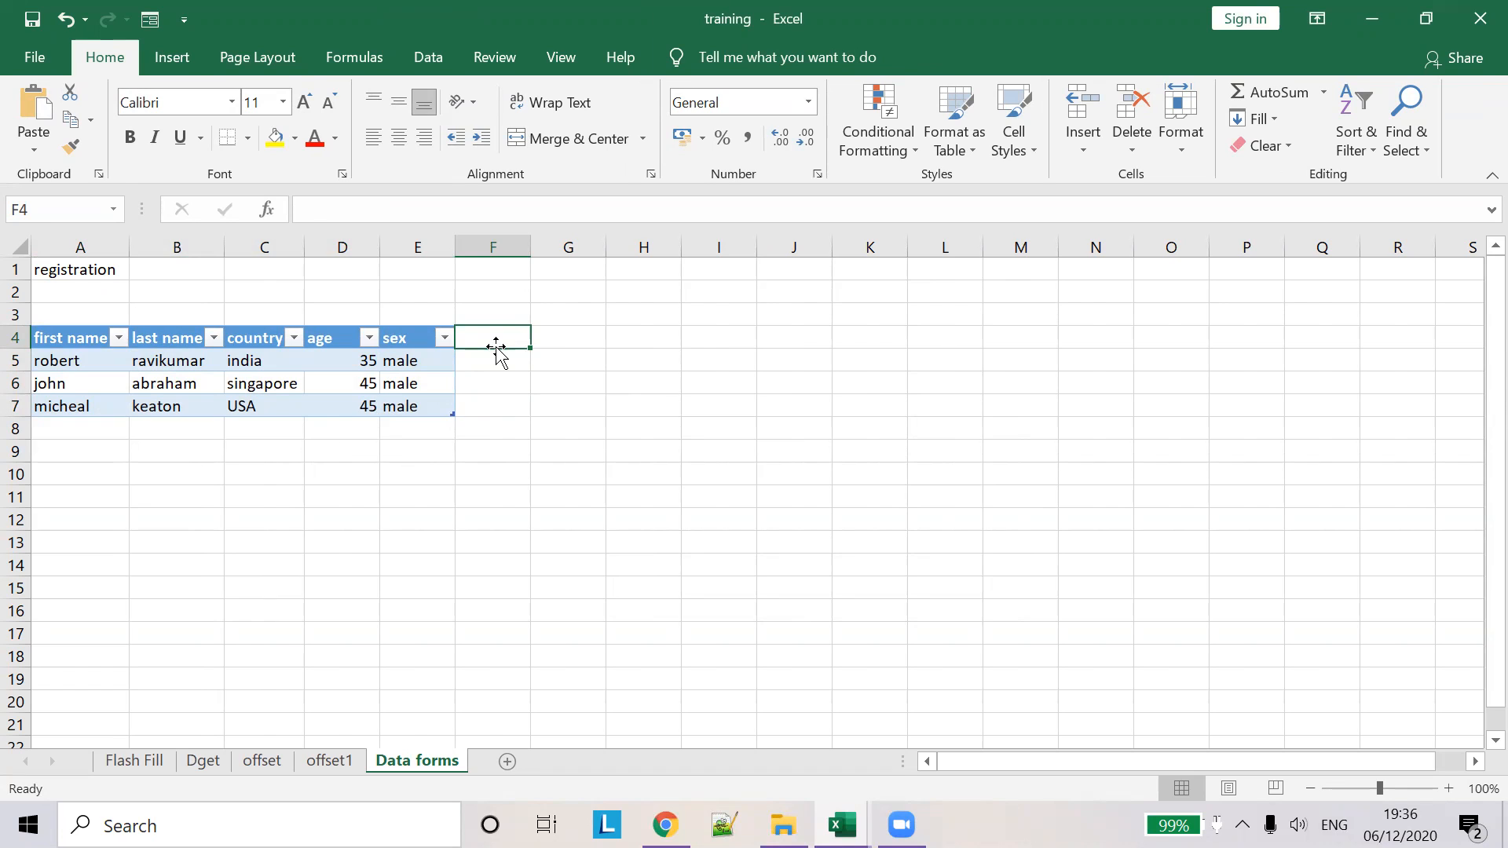
text(Dta)
key(BackSpace)
key(BackSpace)
key(BackSpace)
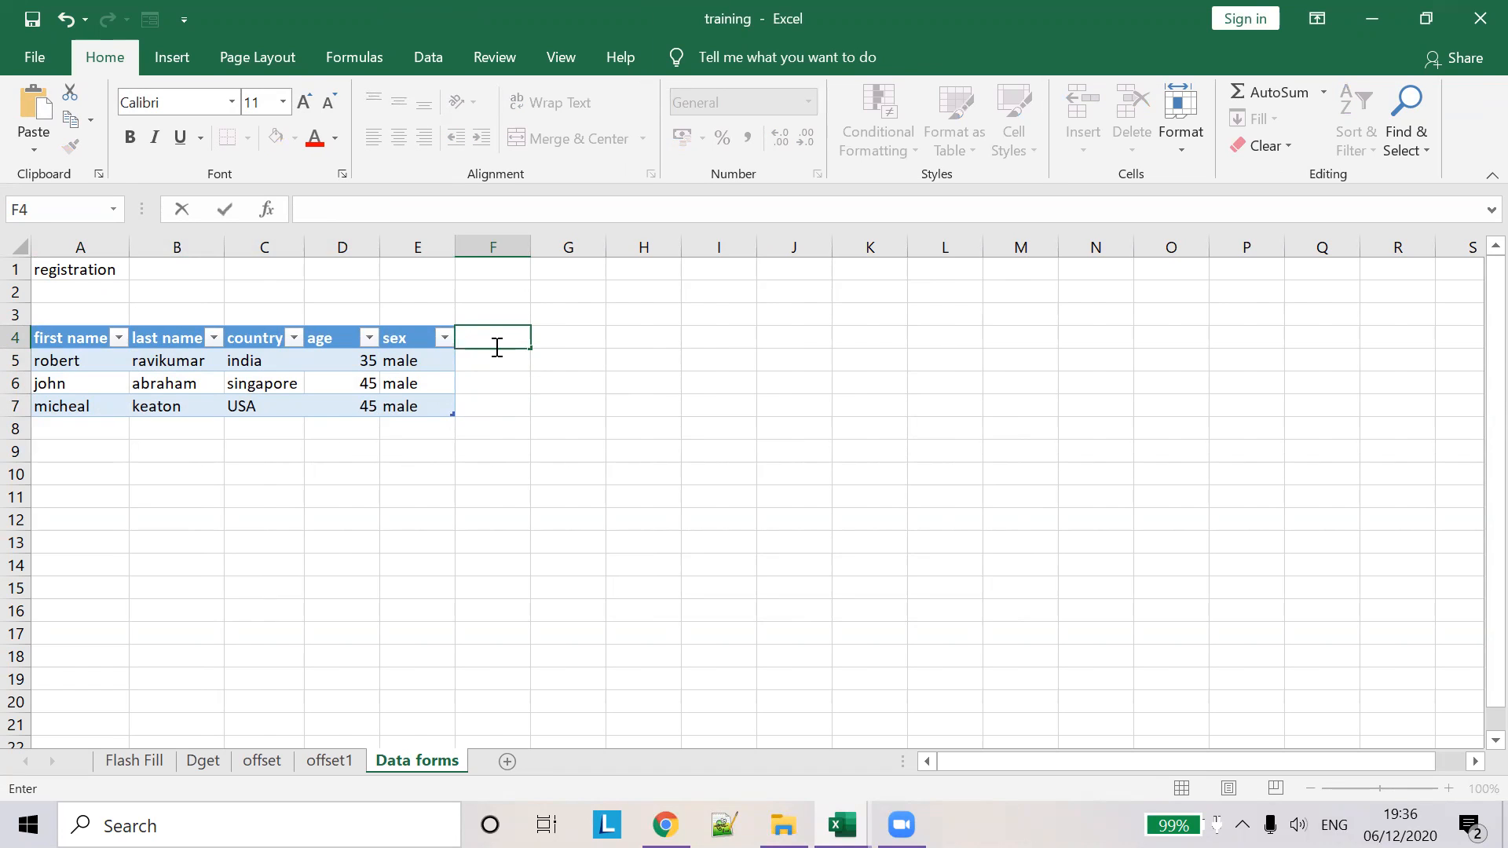
click(414, 400)
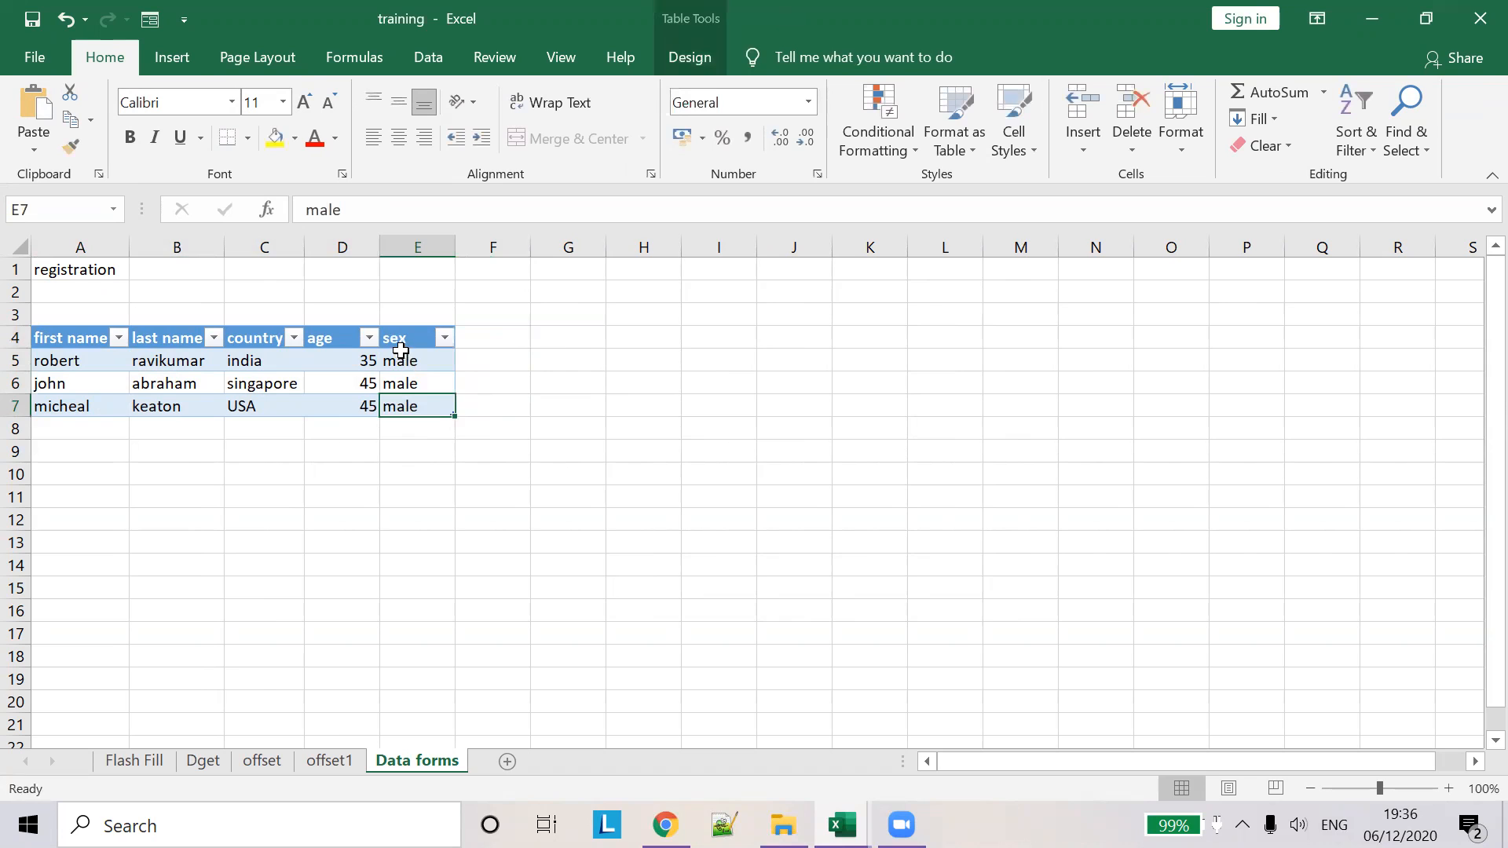
click(349, 366)
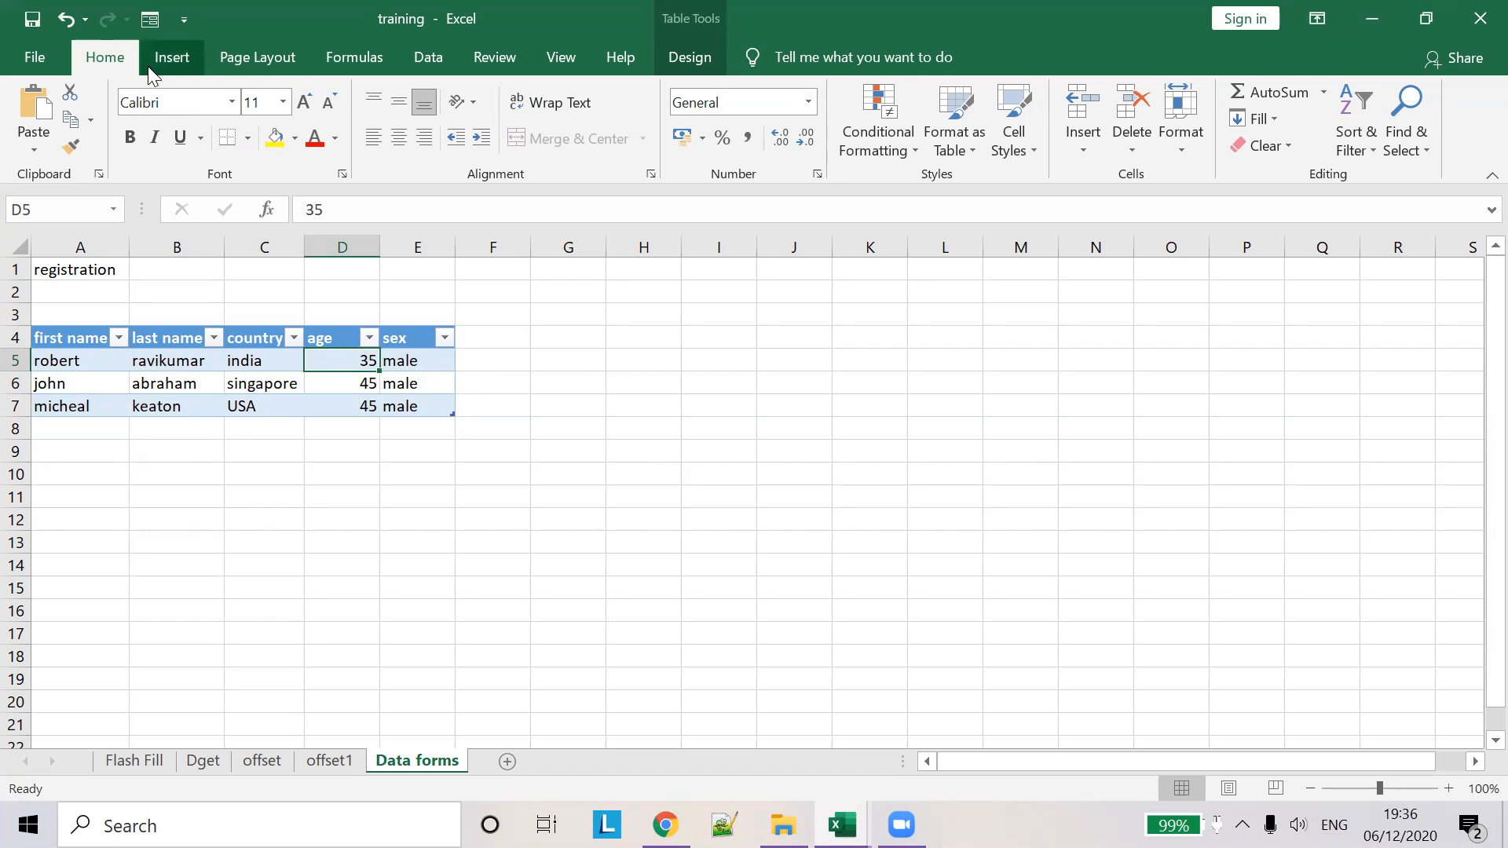
drag(88, 452, 89, 436)
click(90, 436)
- Fill row 8 with the registrant's first and last name, country india, age 5, sex female
key(Tab)
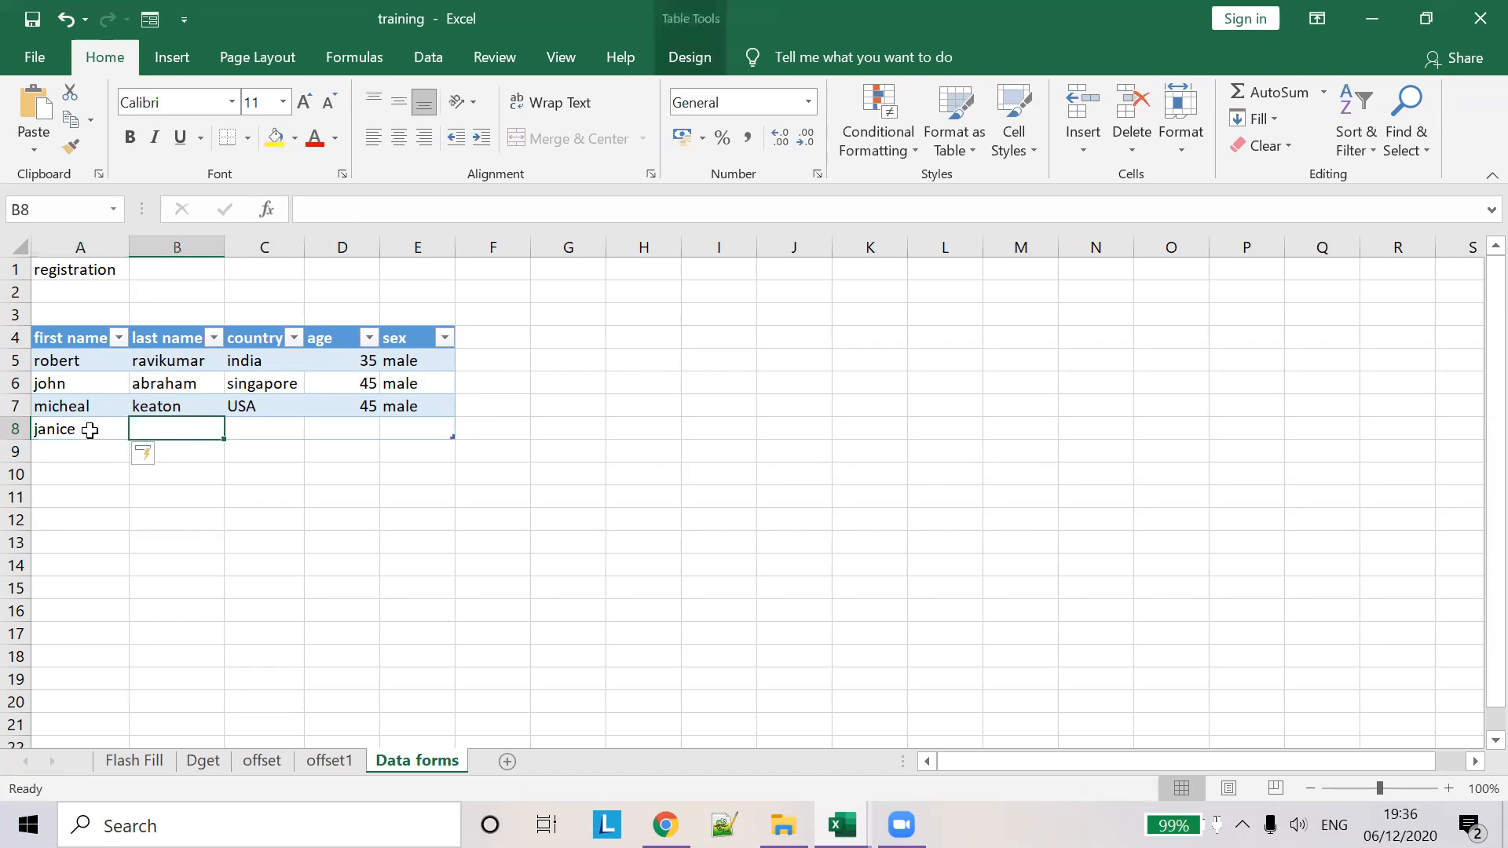
key(Tab)
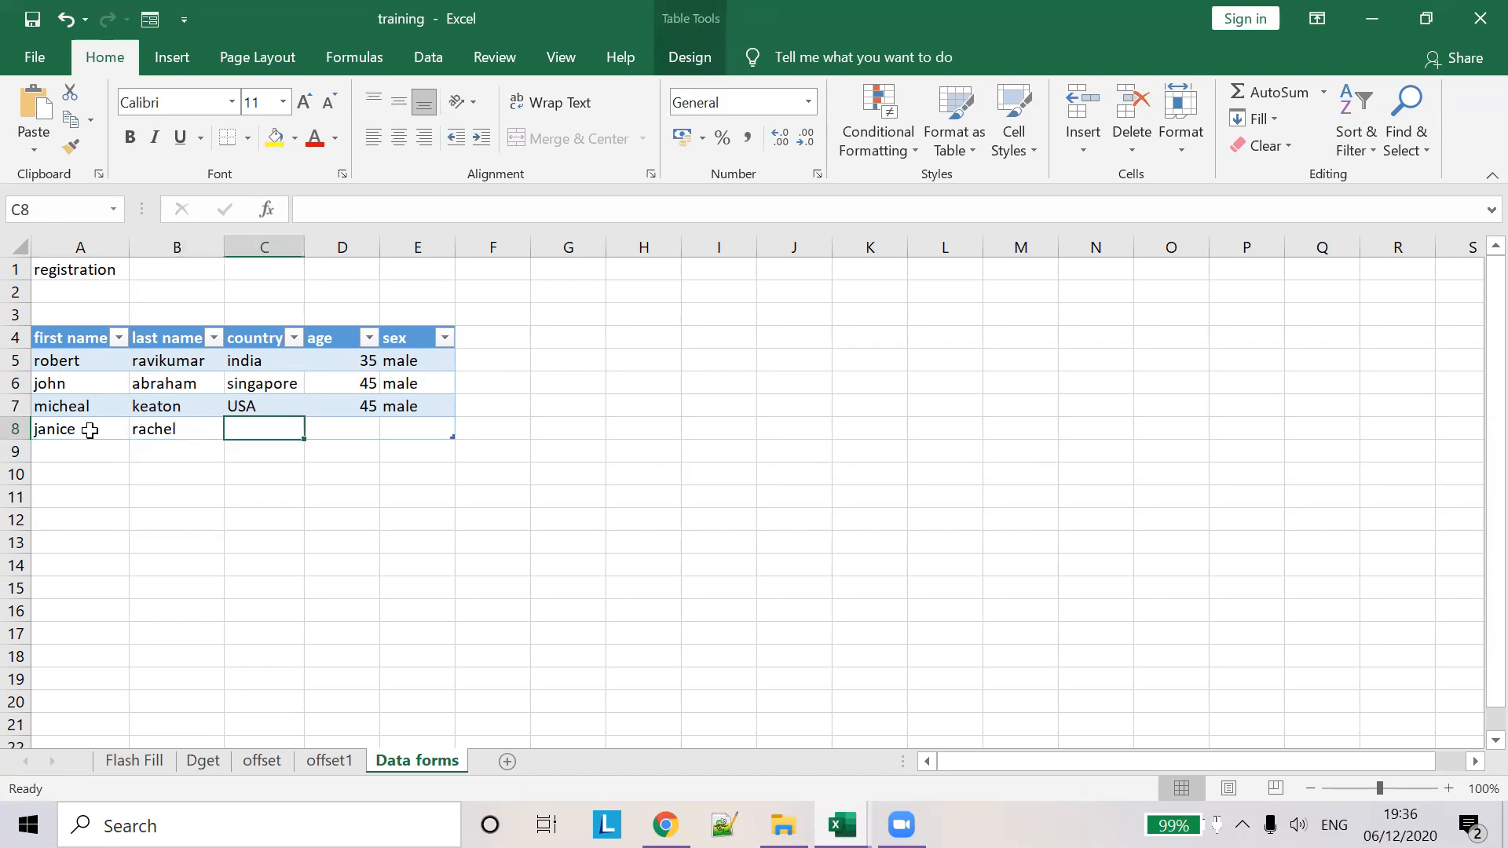
text(inida)
key(BackSpace)
key(BackSpace)
text(dia)
key(Tab)
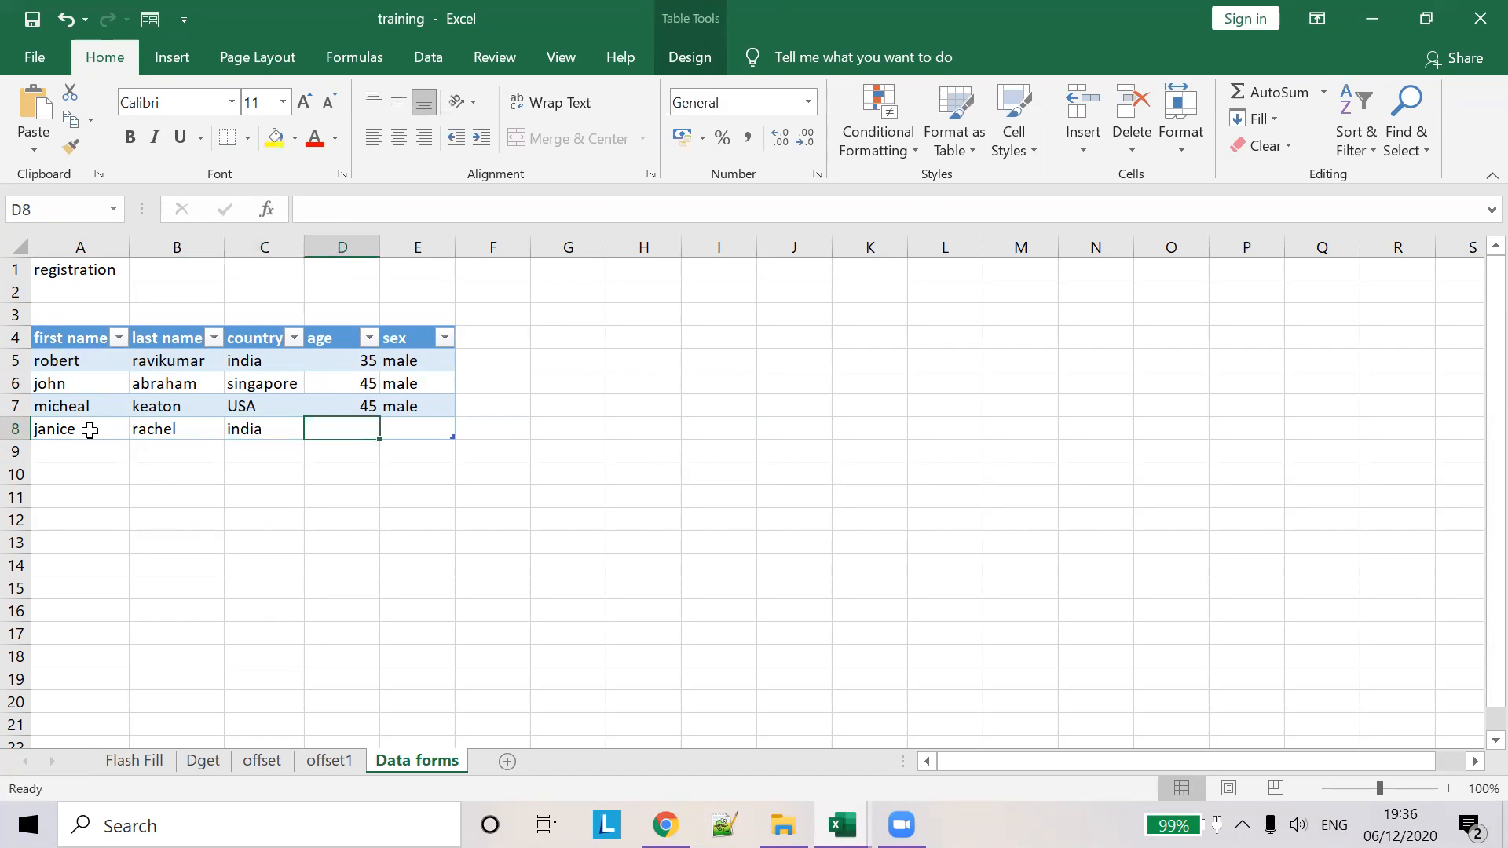
text(5)
key(Tab)
text(female)
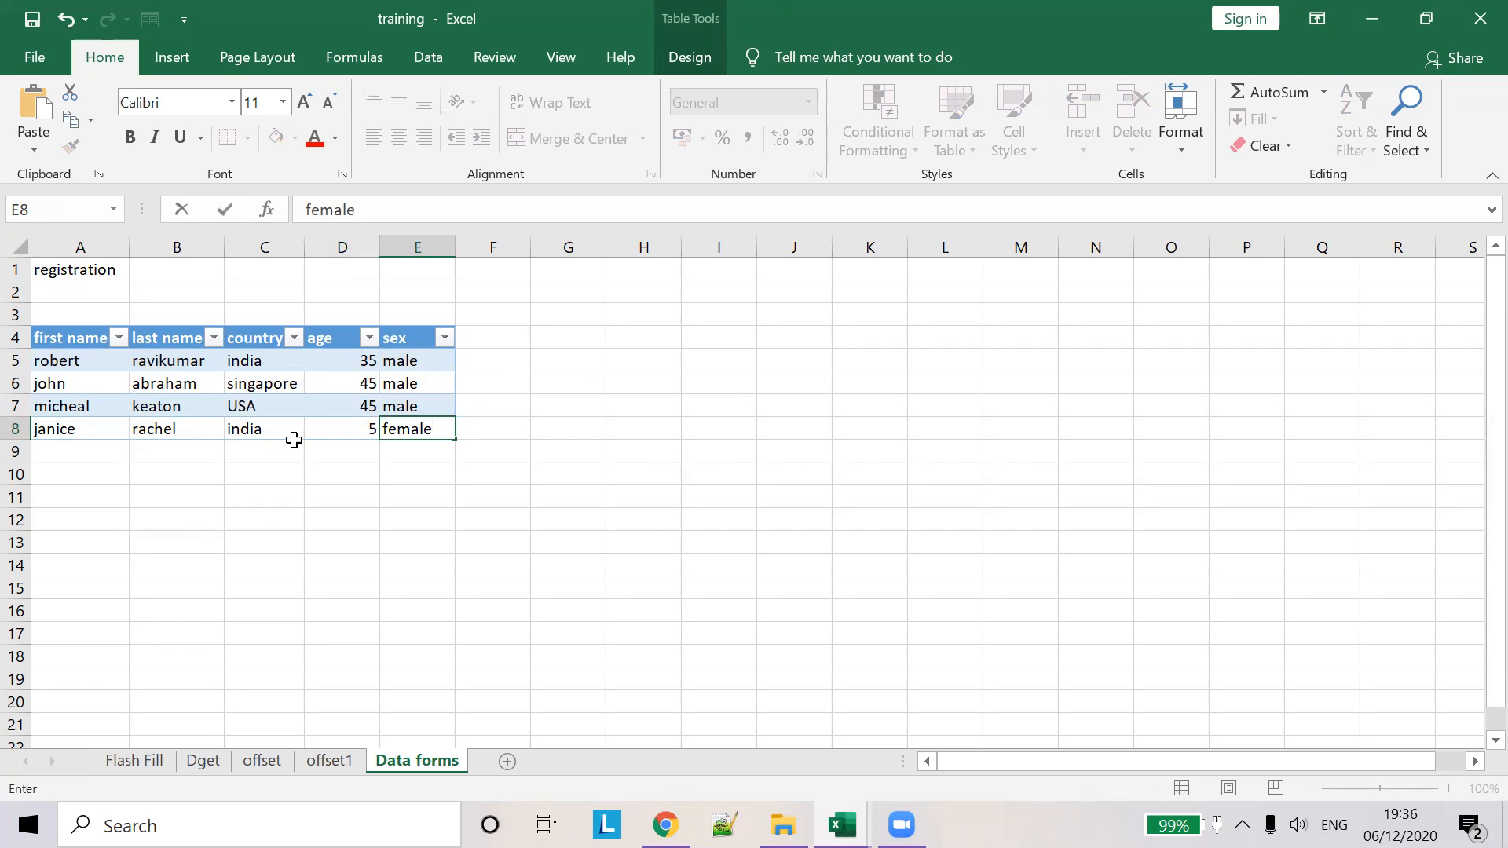
click(369, 430)
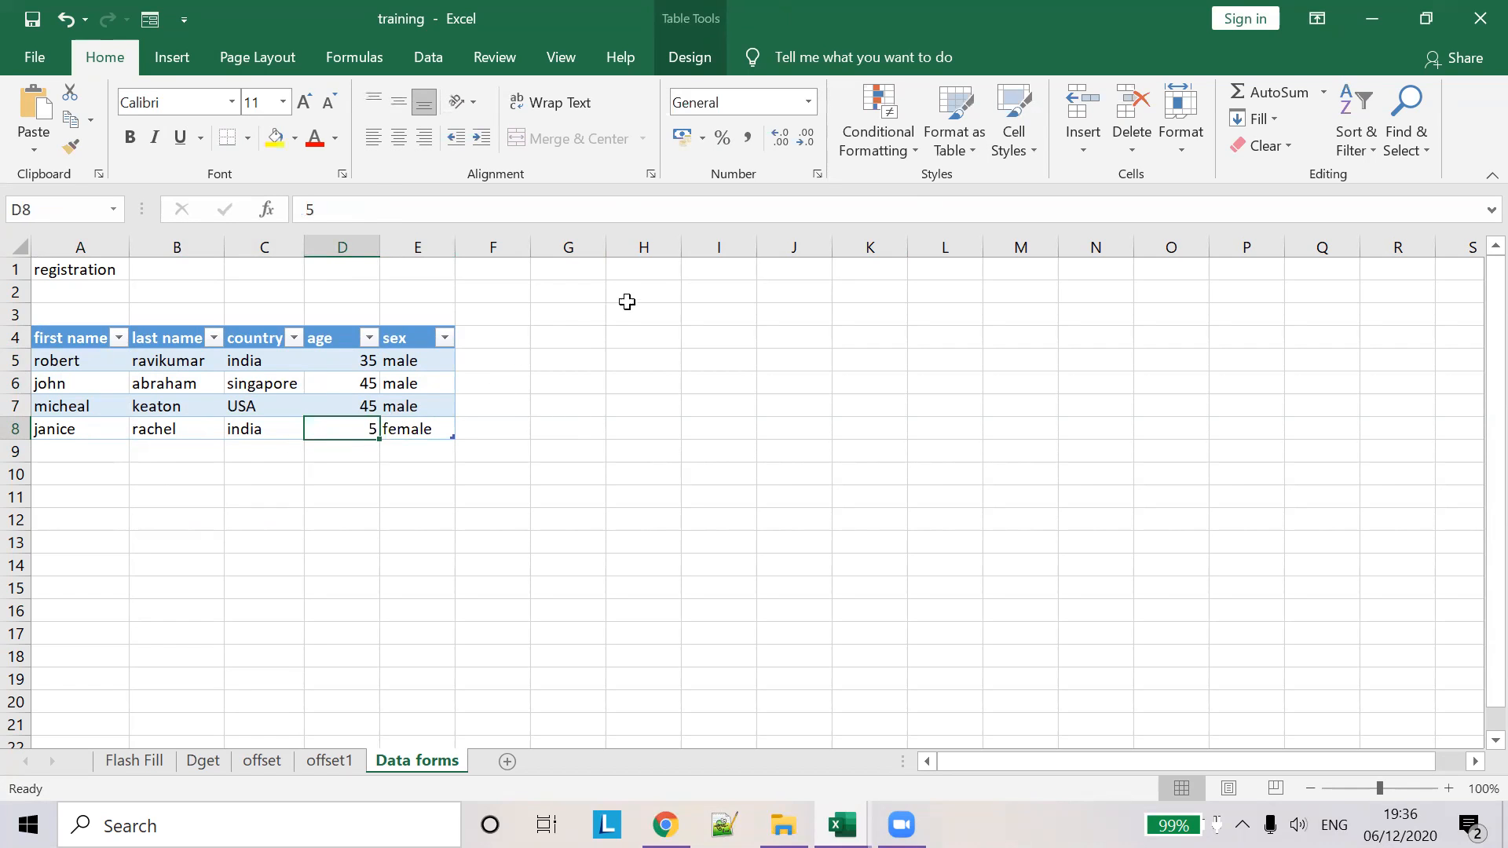
click(151, 22)
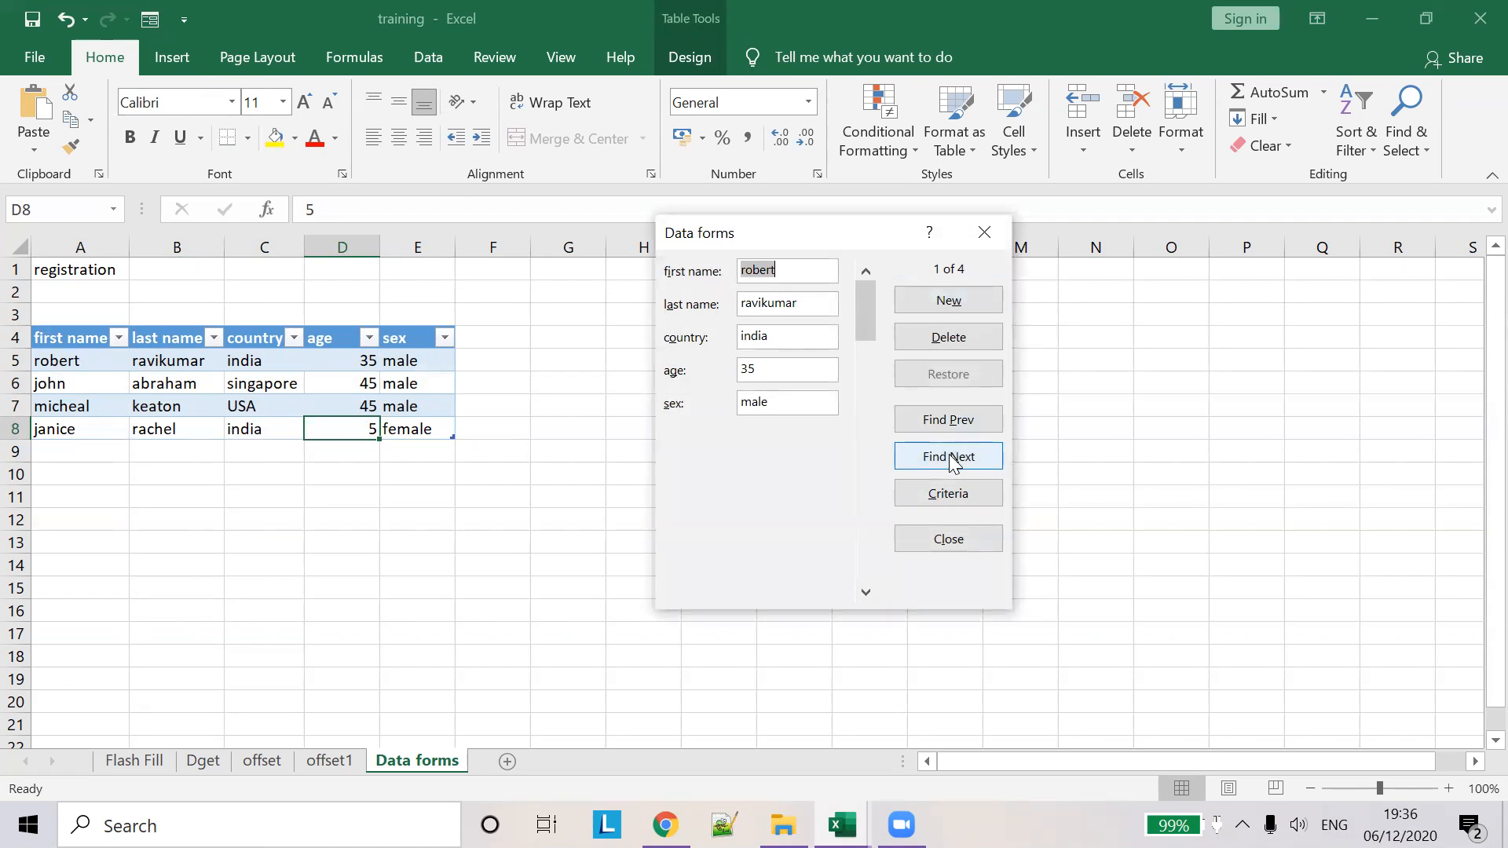
click(982, 233)
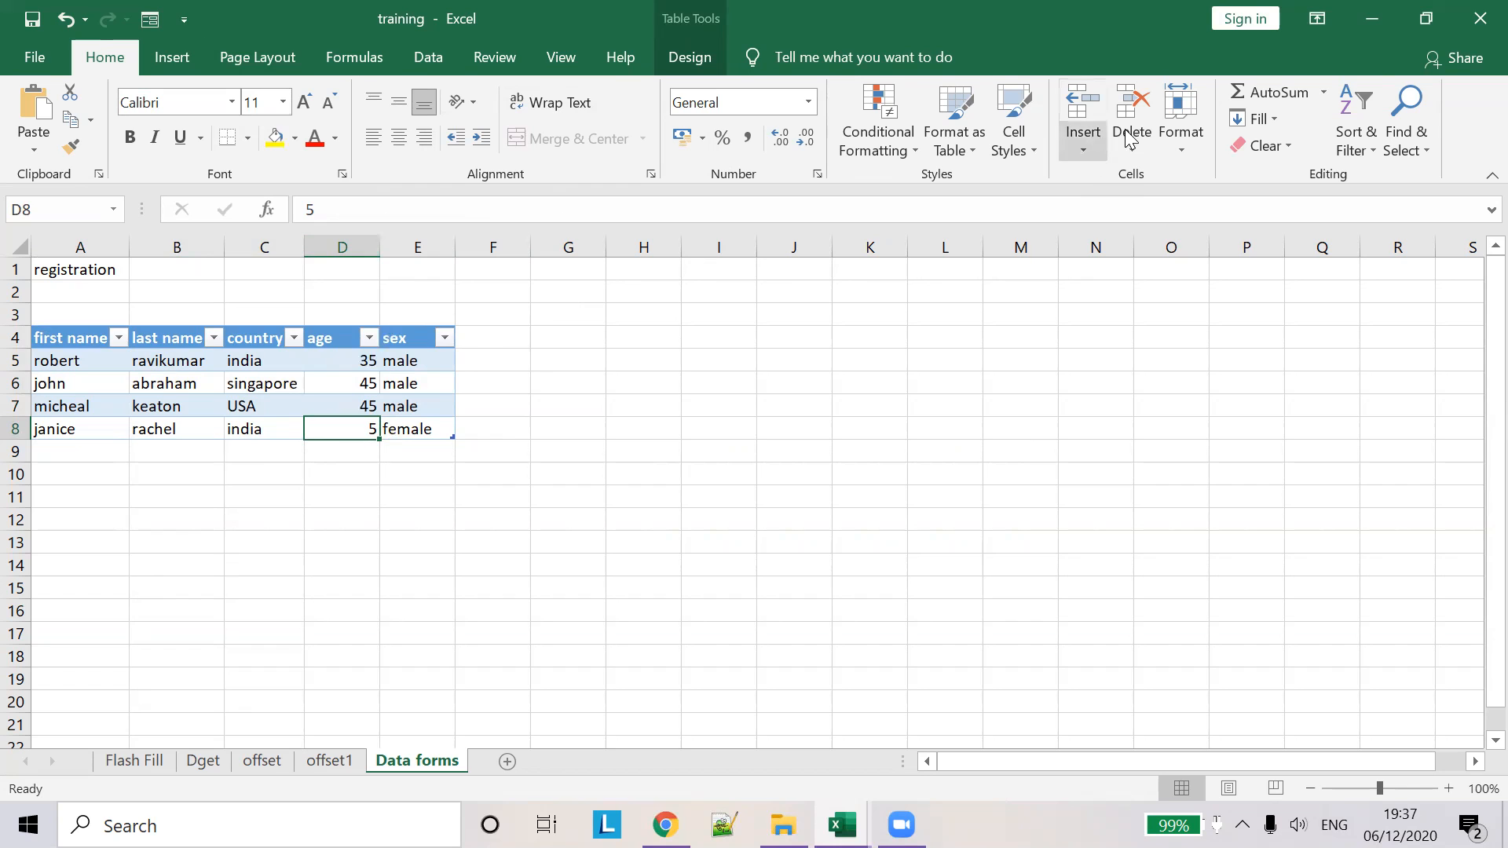
- Add a Data Validation rule to D8: whole number greater than 18
click(185, 69)
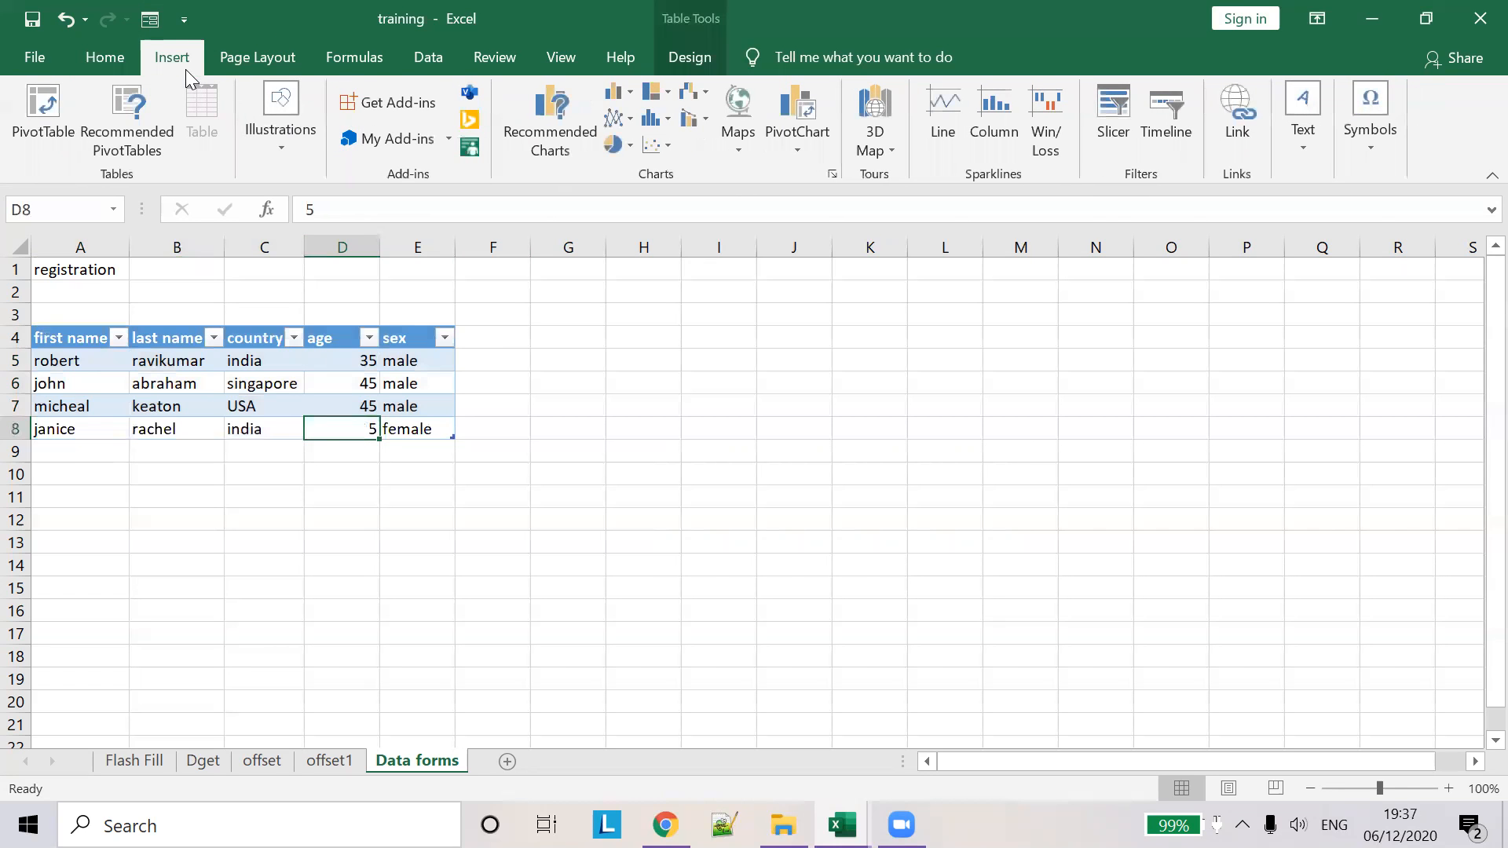
click(424, 58)
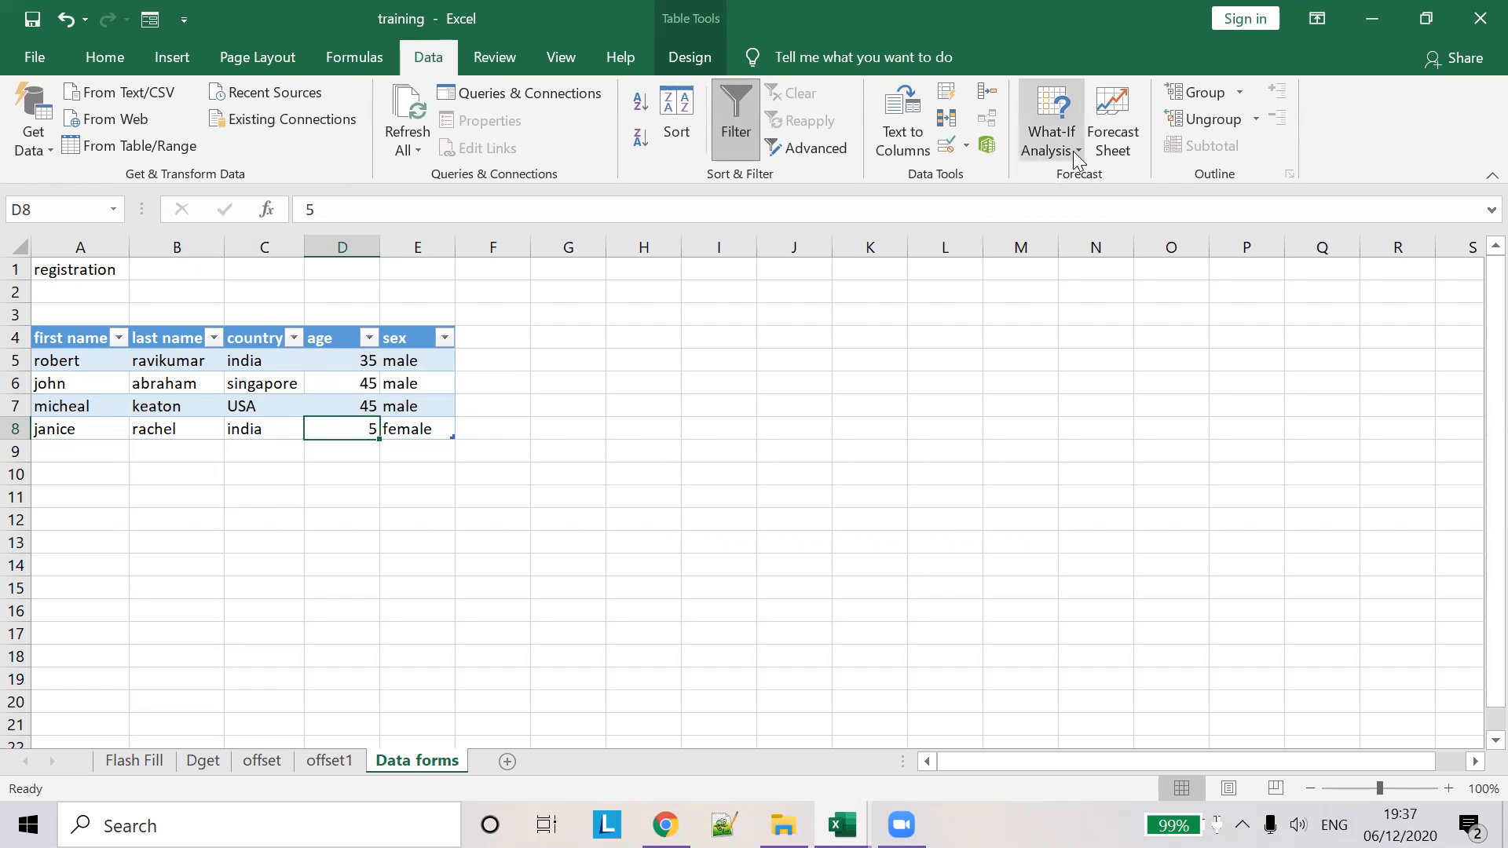
click(954, 146)
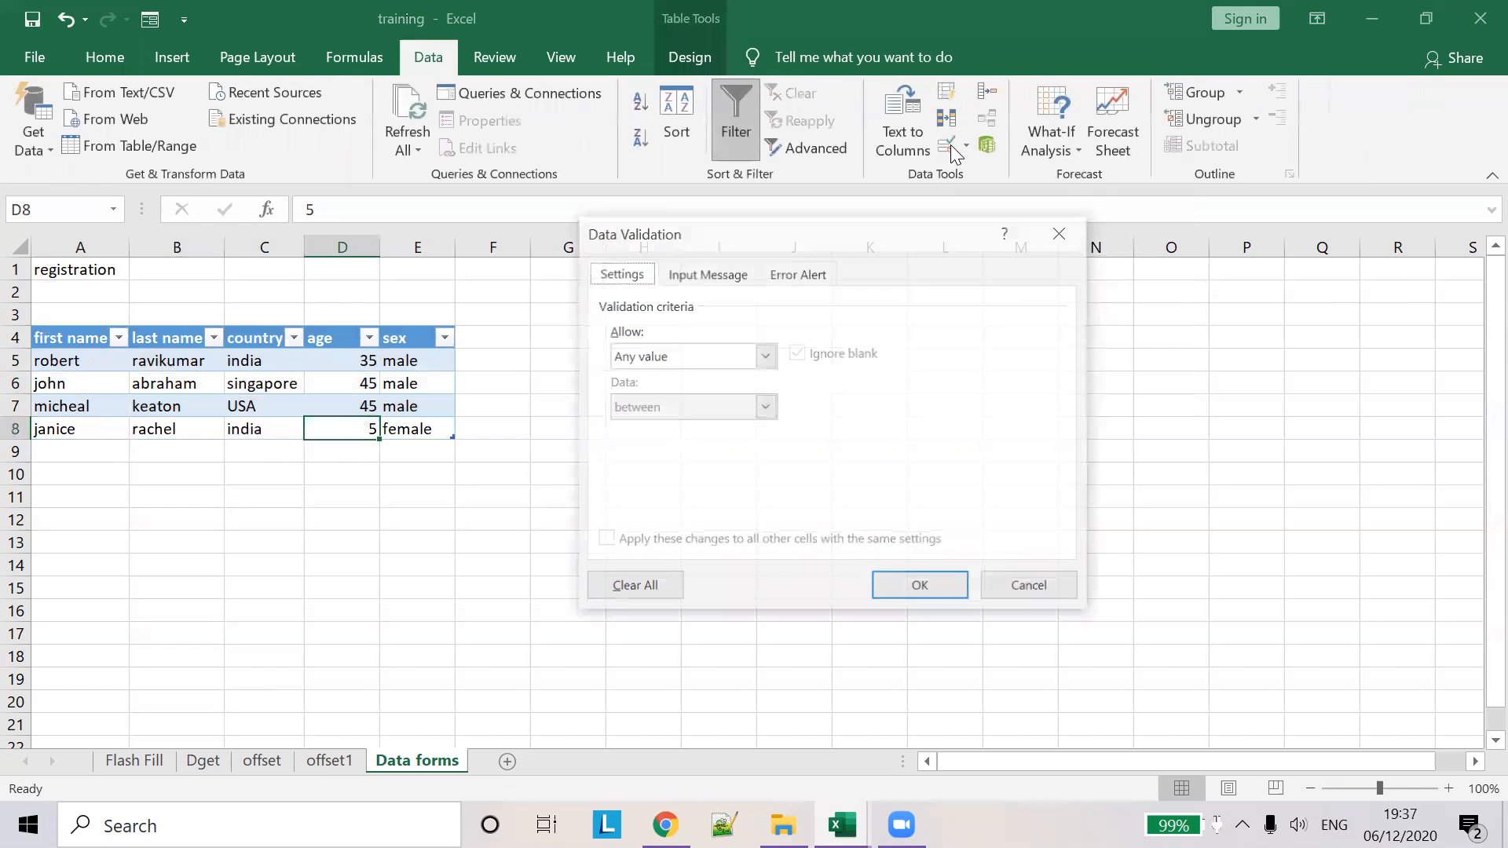
click(766, 356)
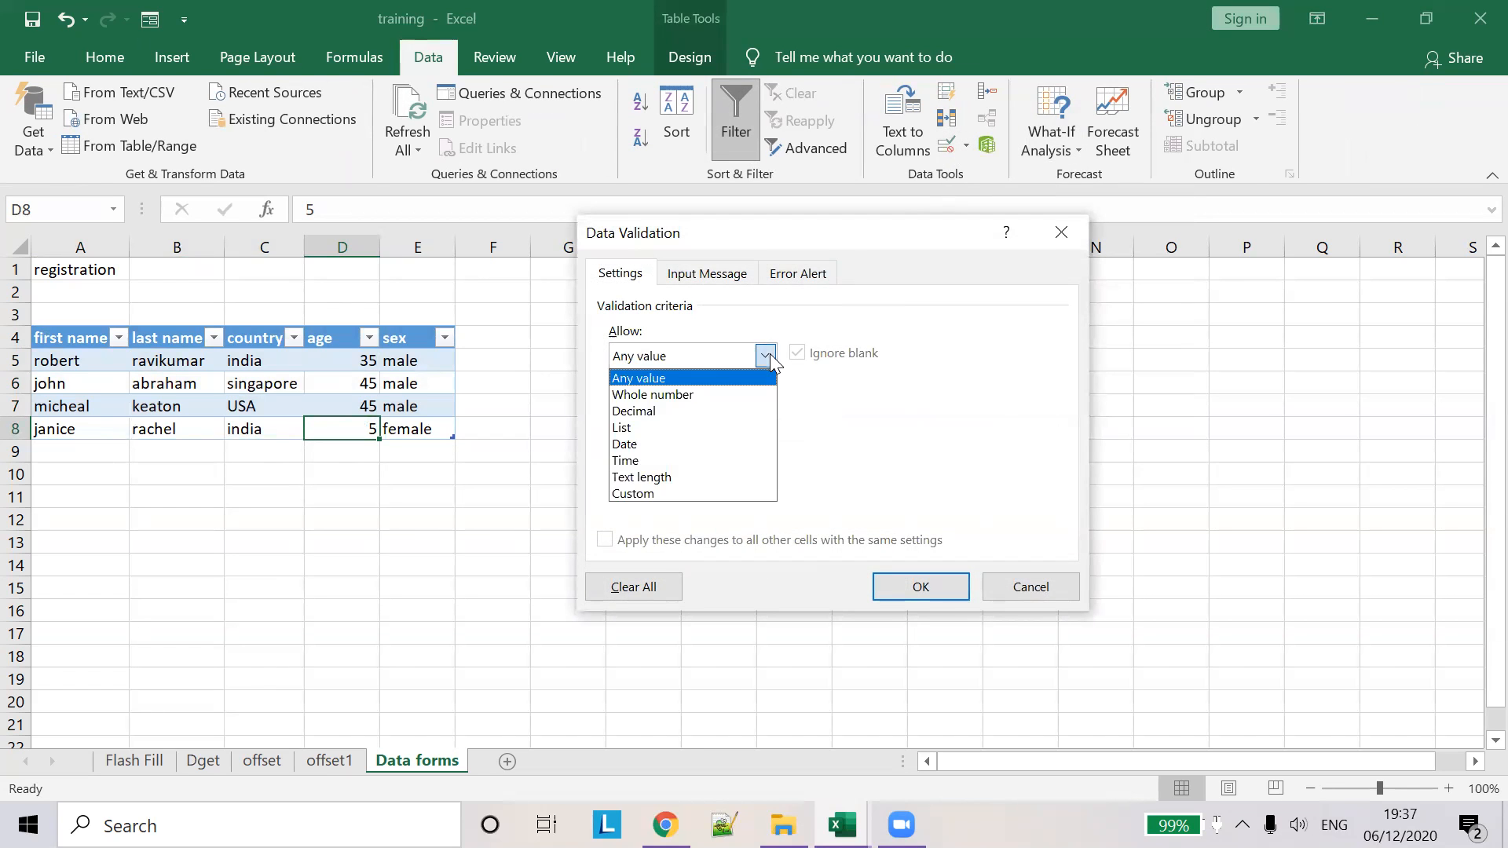
click(705, 394)
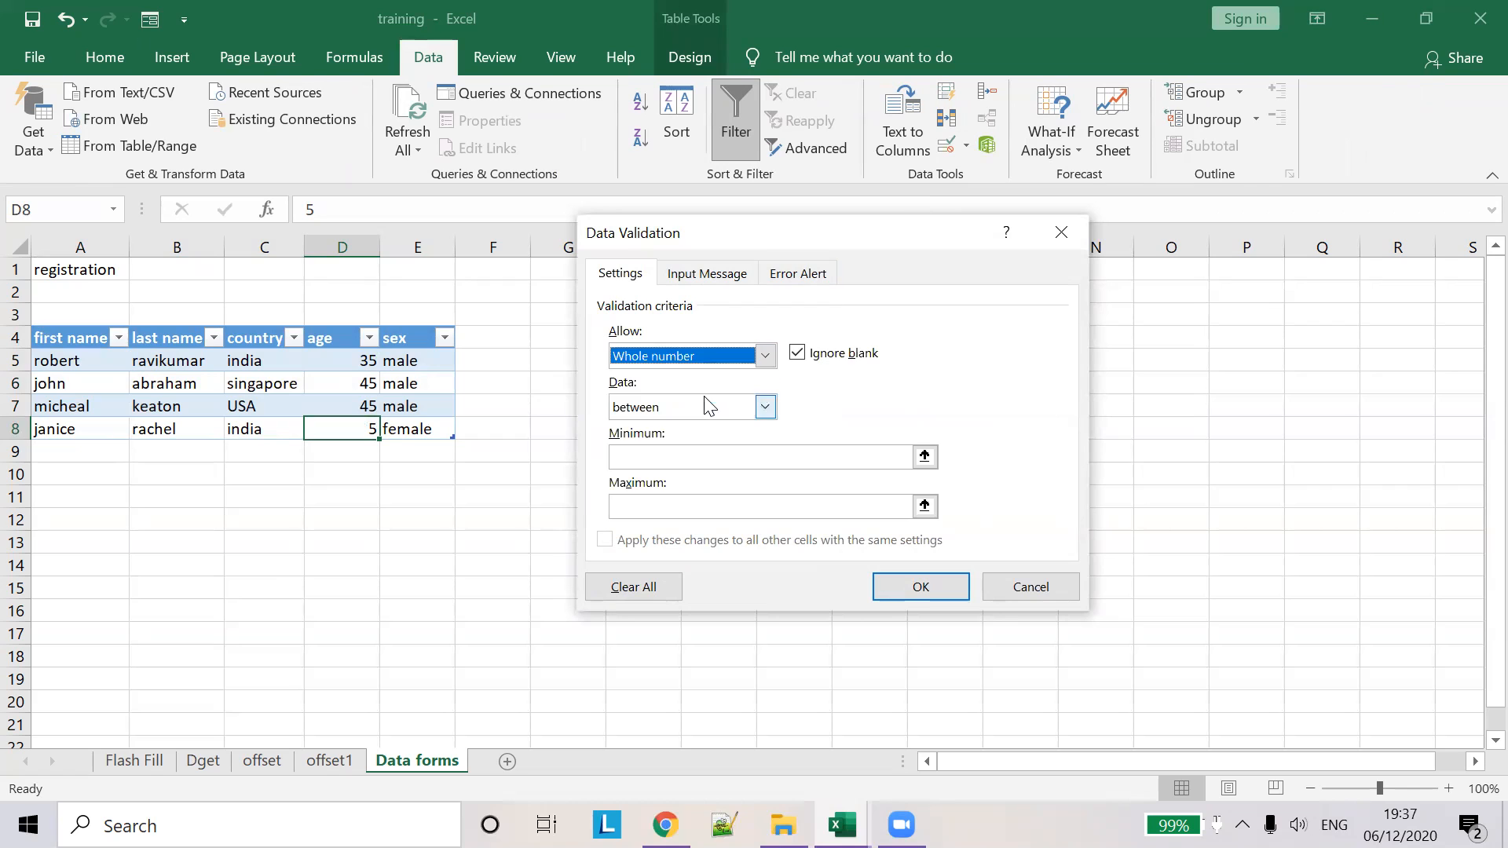
click(765, 408)
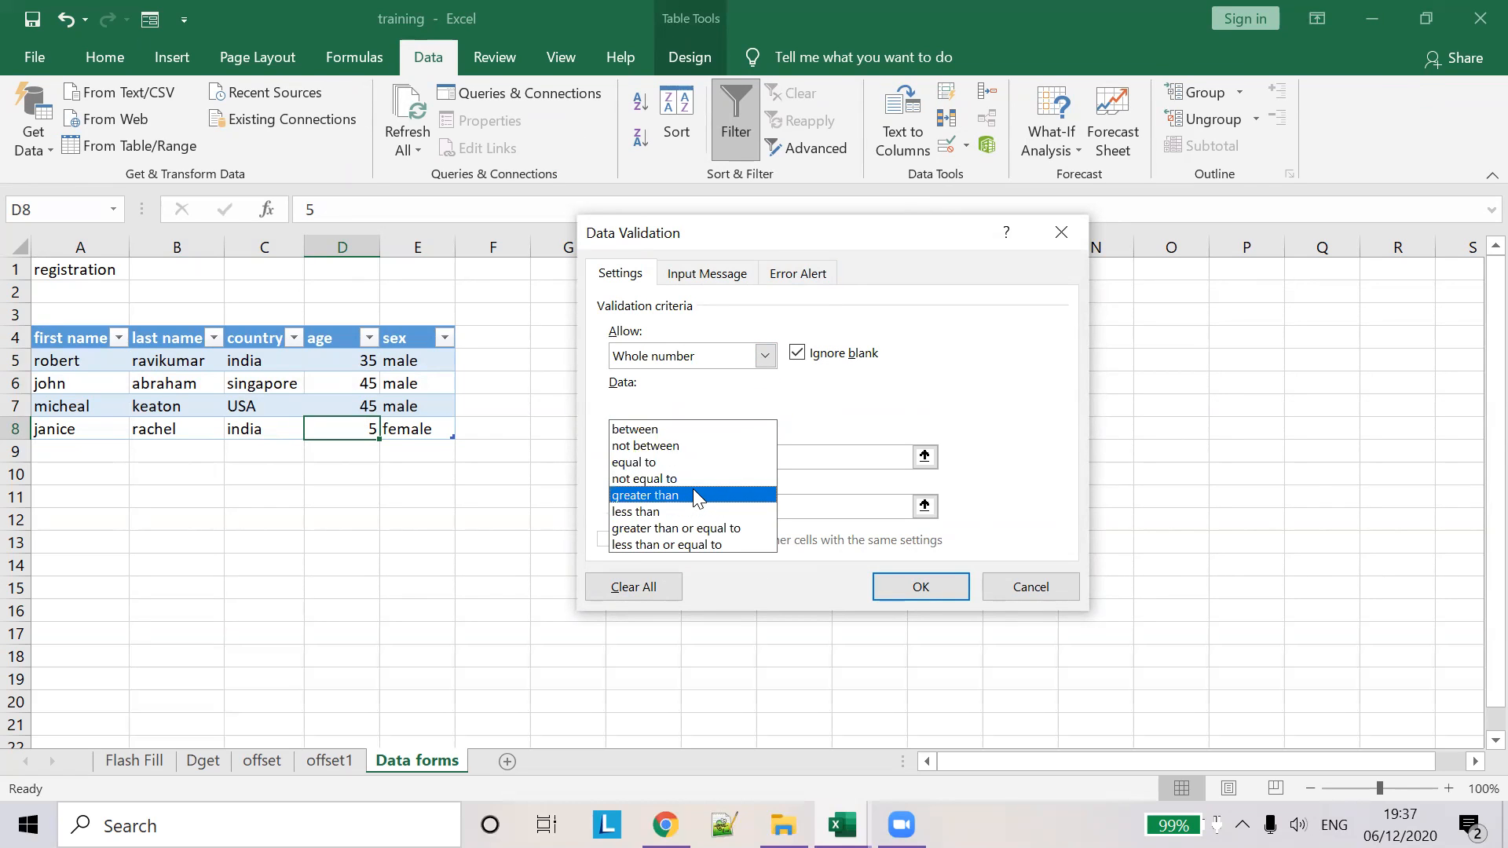
click(693, 494)
click(690, 455)
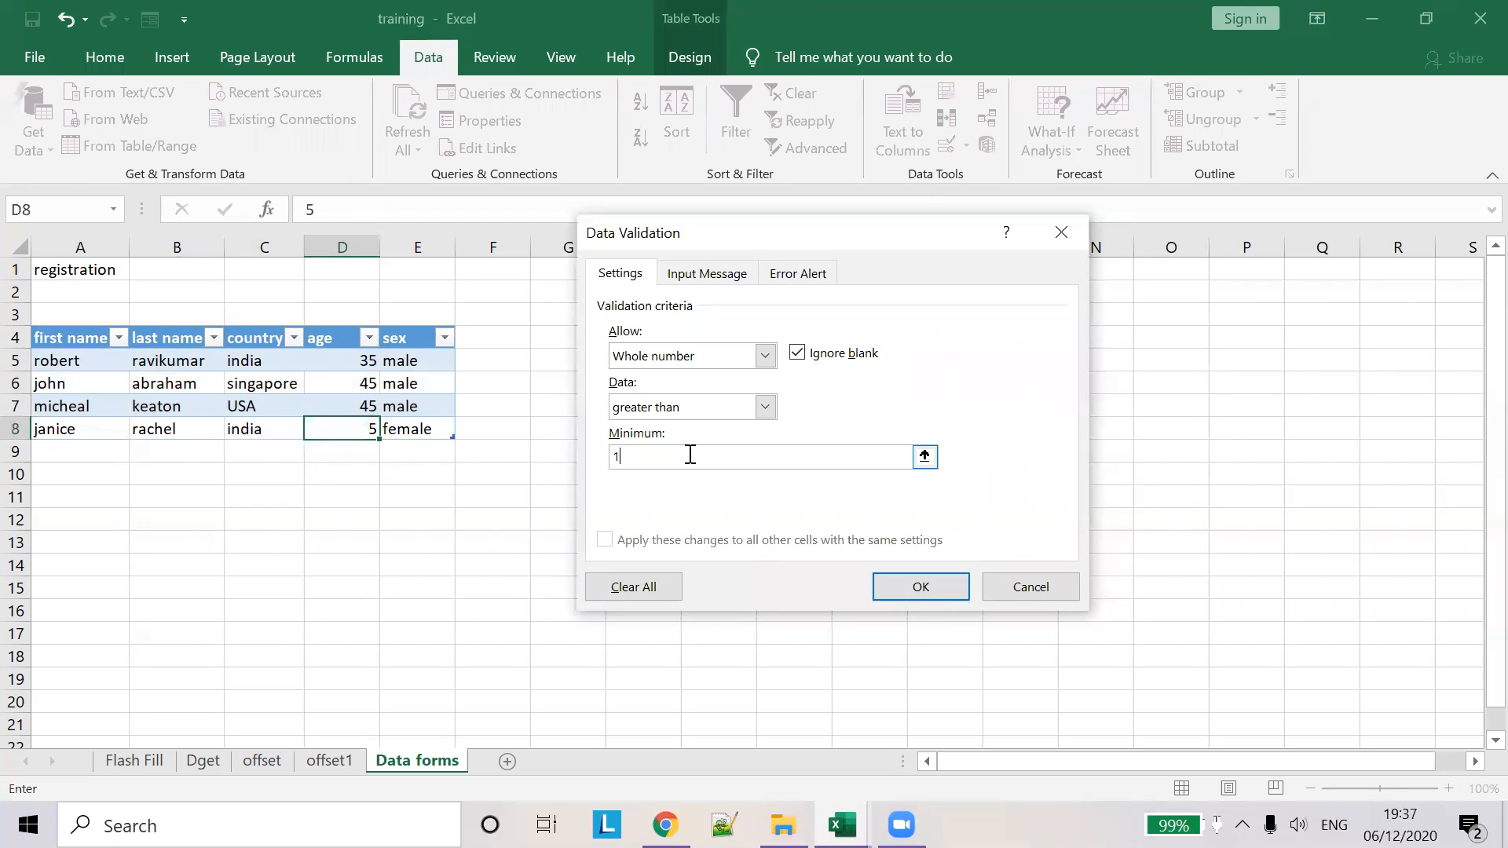
click(920, 590)
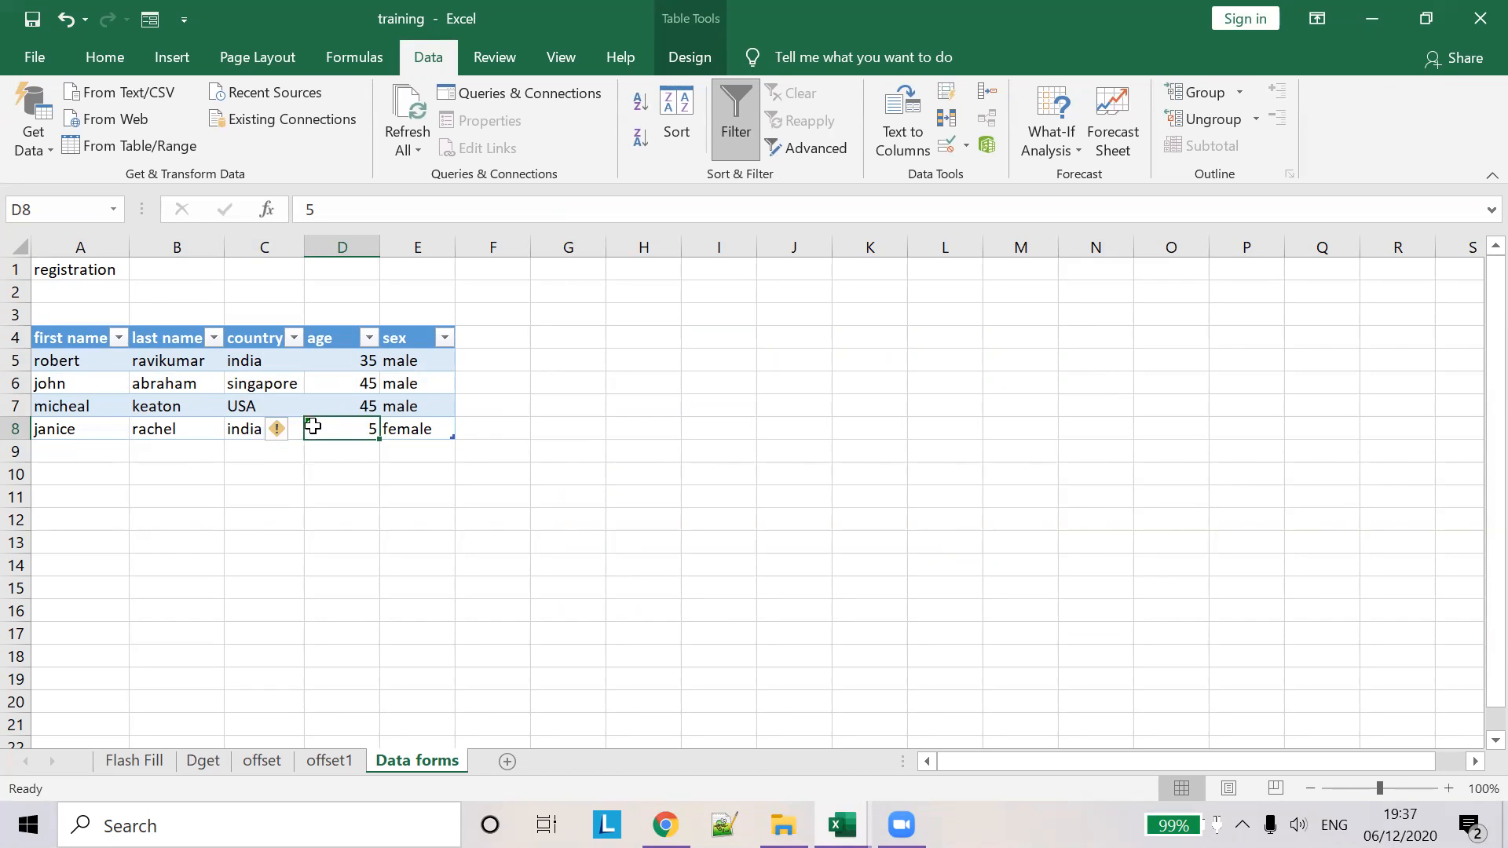
- Check the error indicator flagging the age 5 in D8 as invalid
click(297, 430)
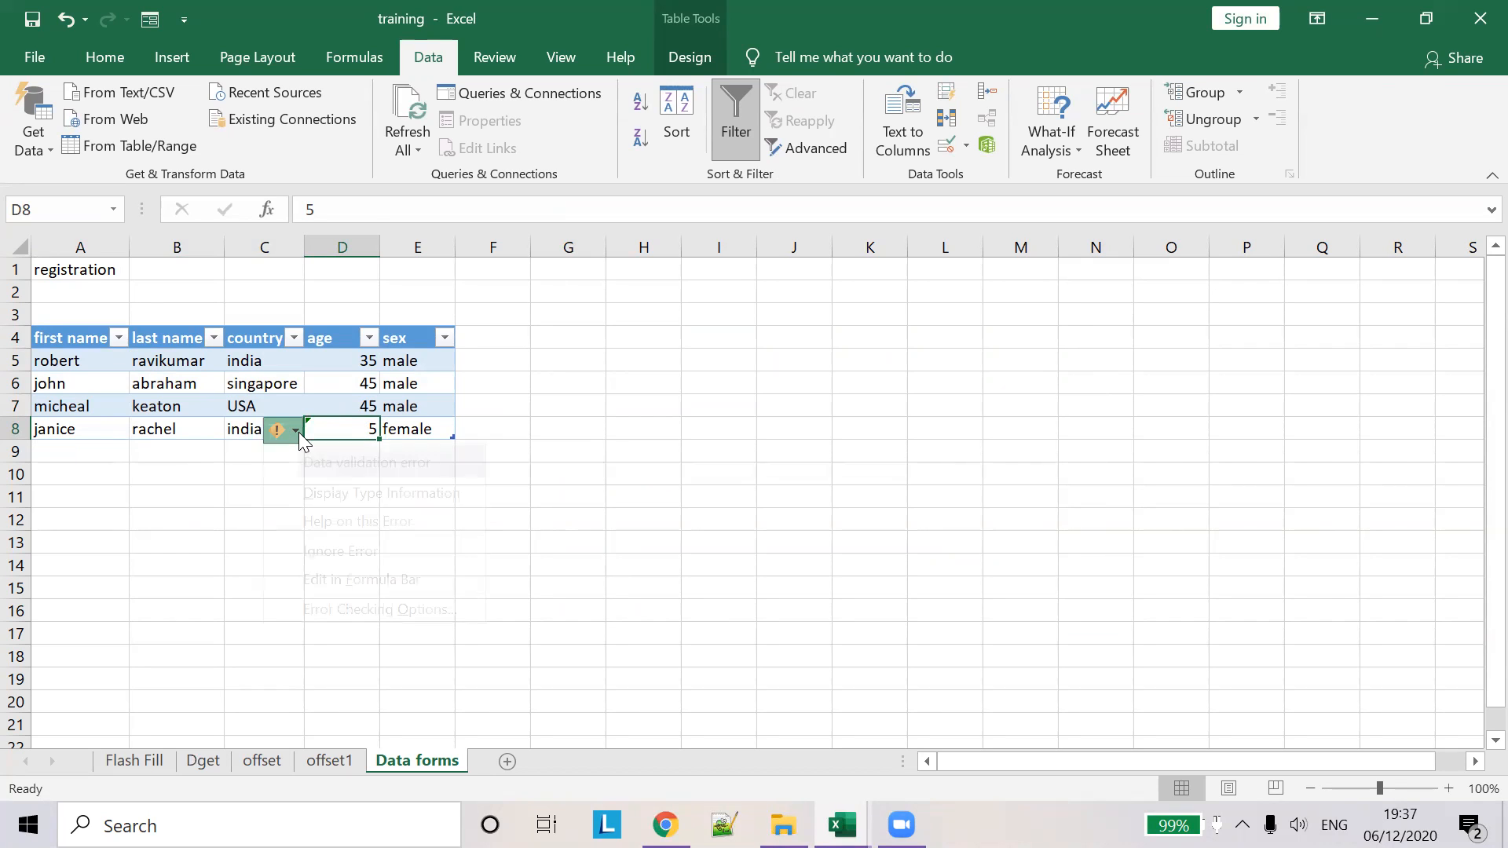
click(503, 433)
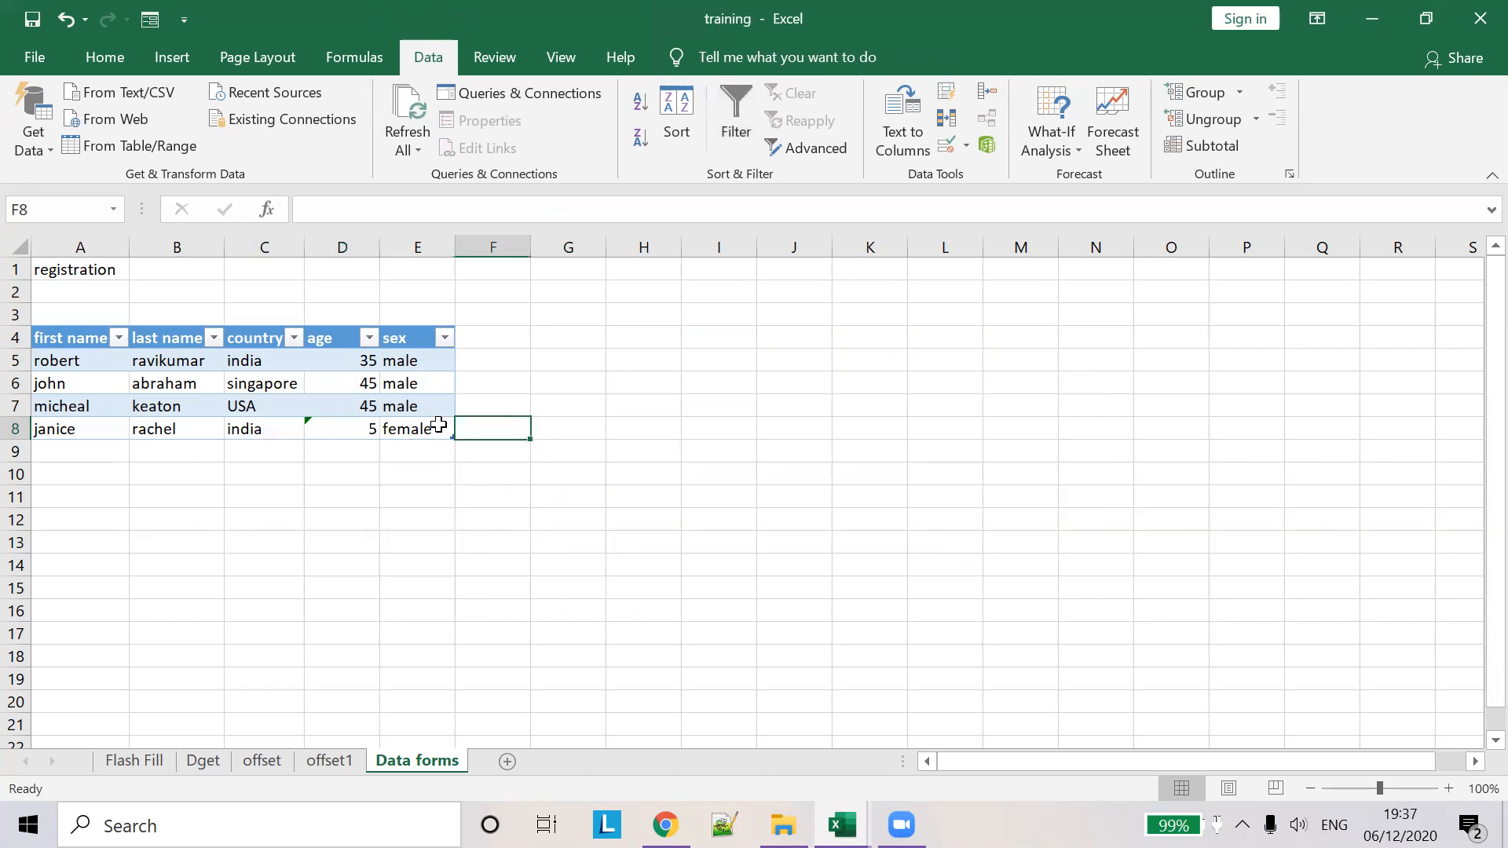
click(337, 385)
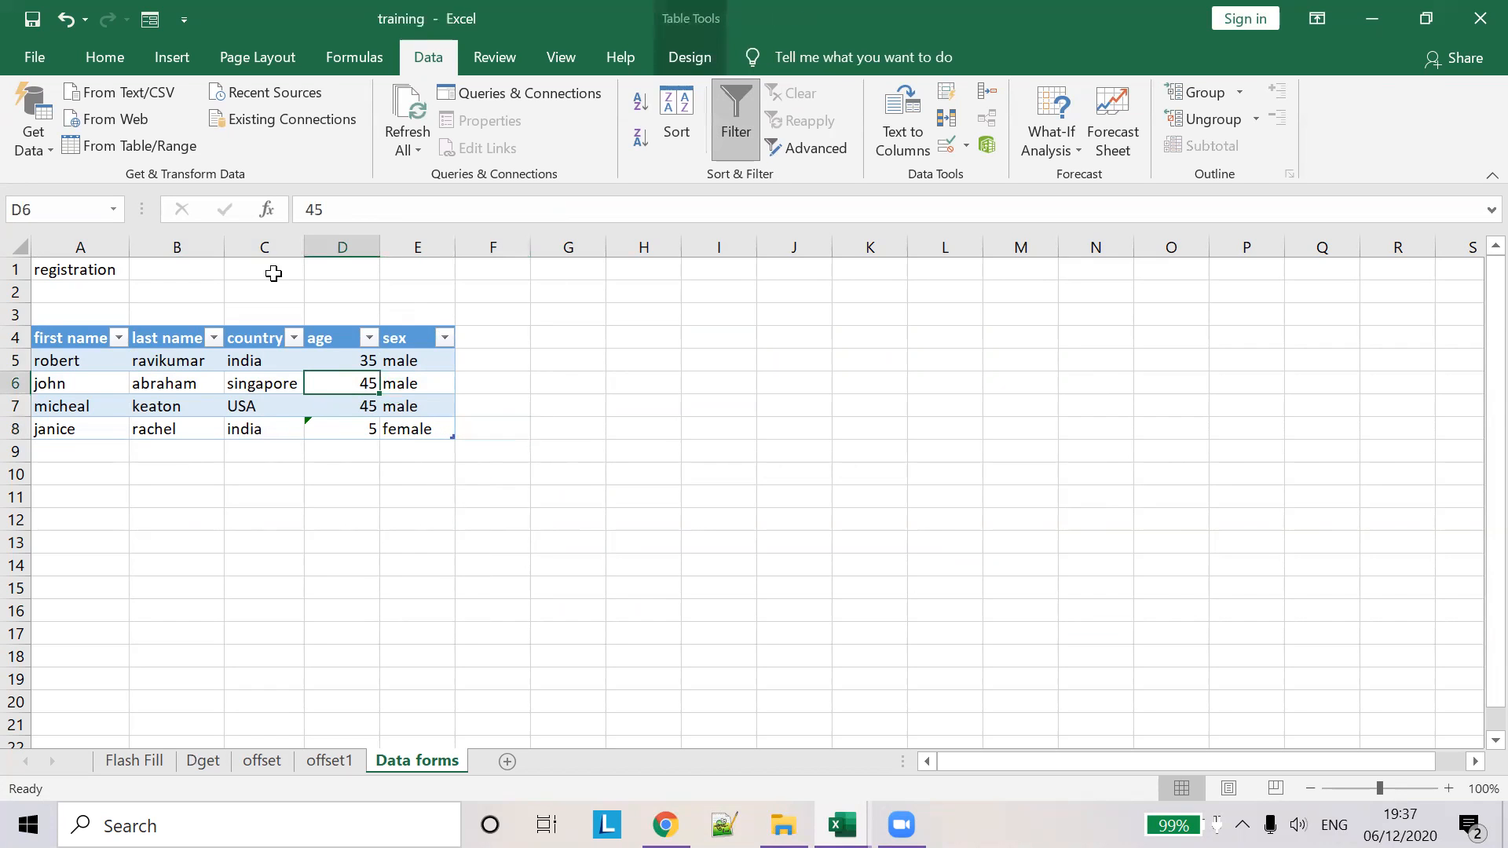
- Through the Data Form, add a new record: south africa, age 12, male, as row 9
click(149, 19)
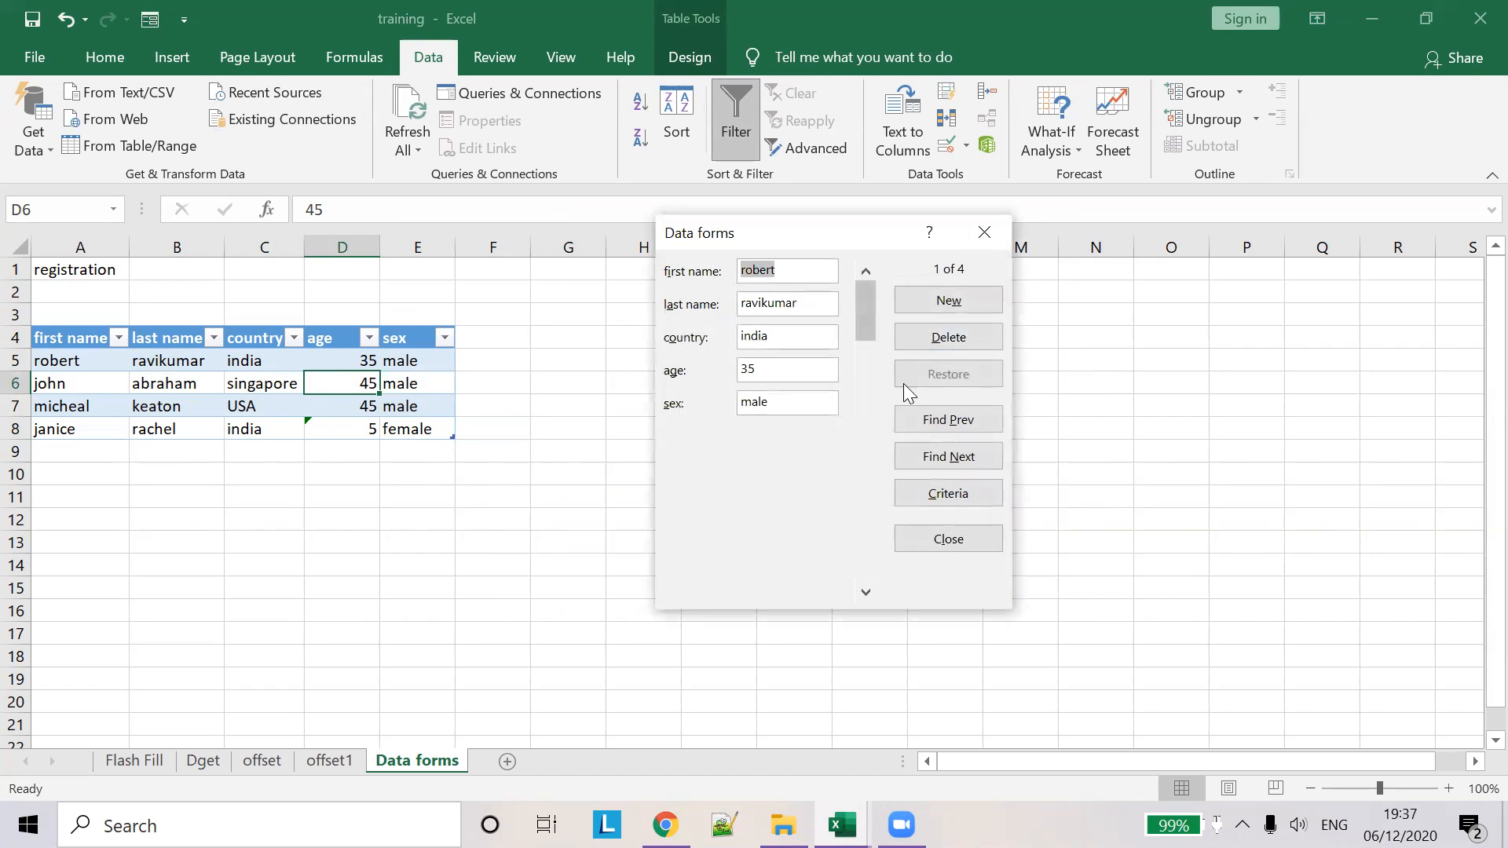
click(865, 591)
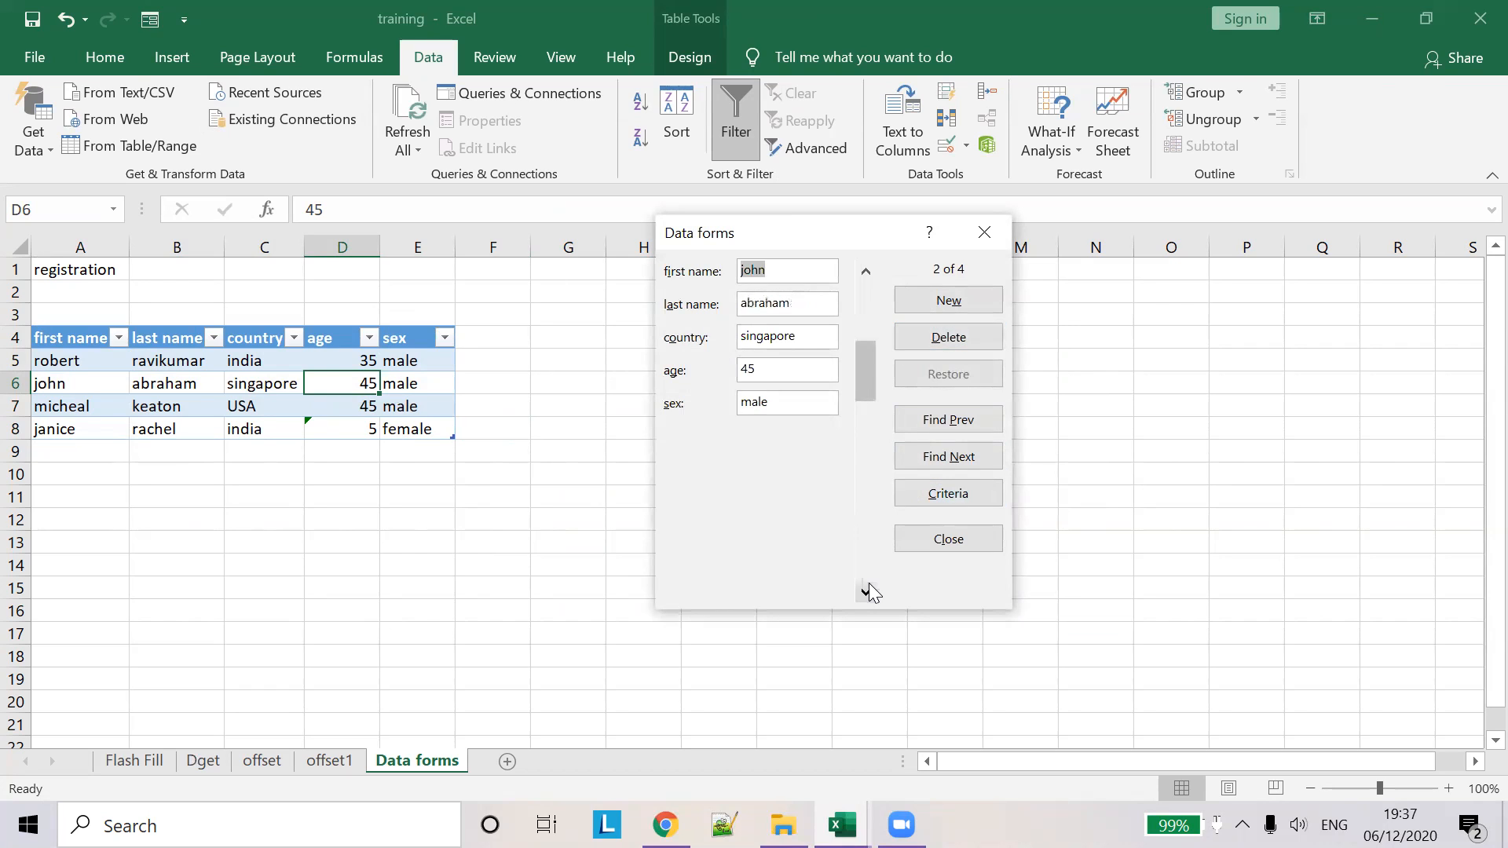
click(865, 591)
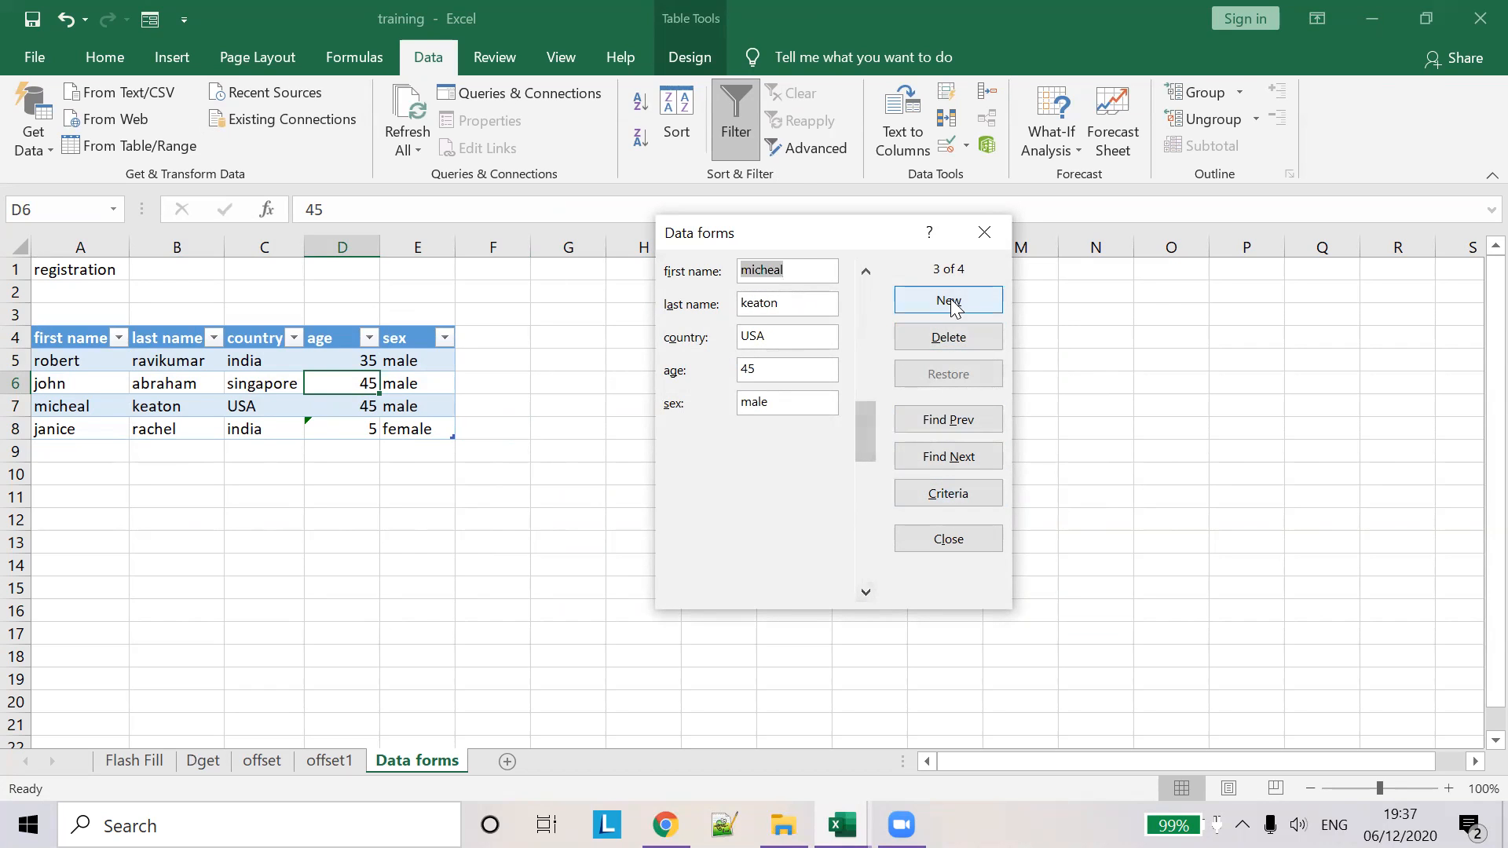
click(911, 300)
text(ro)
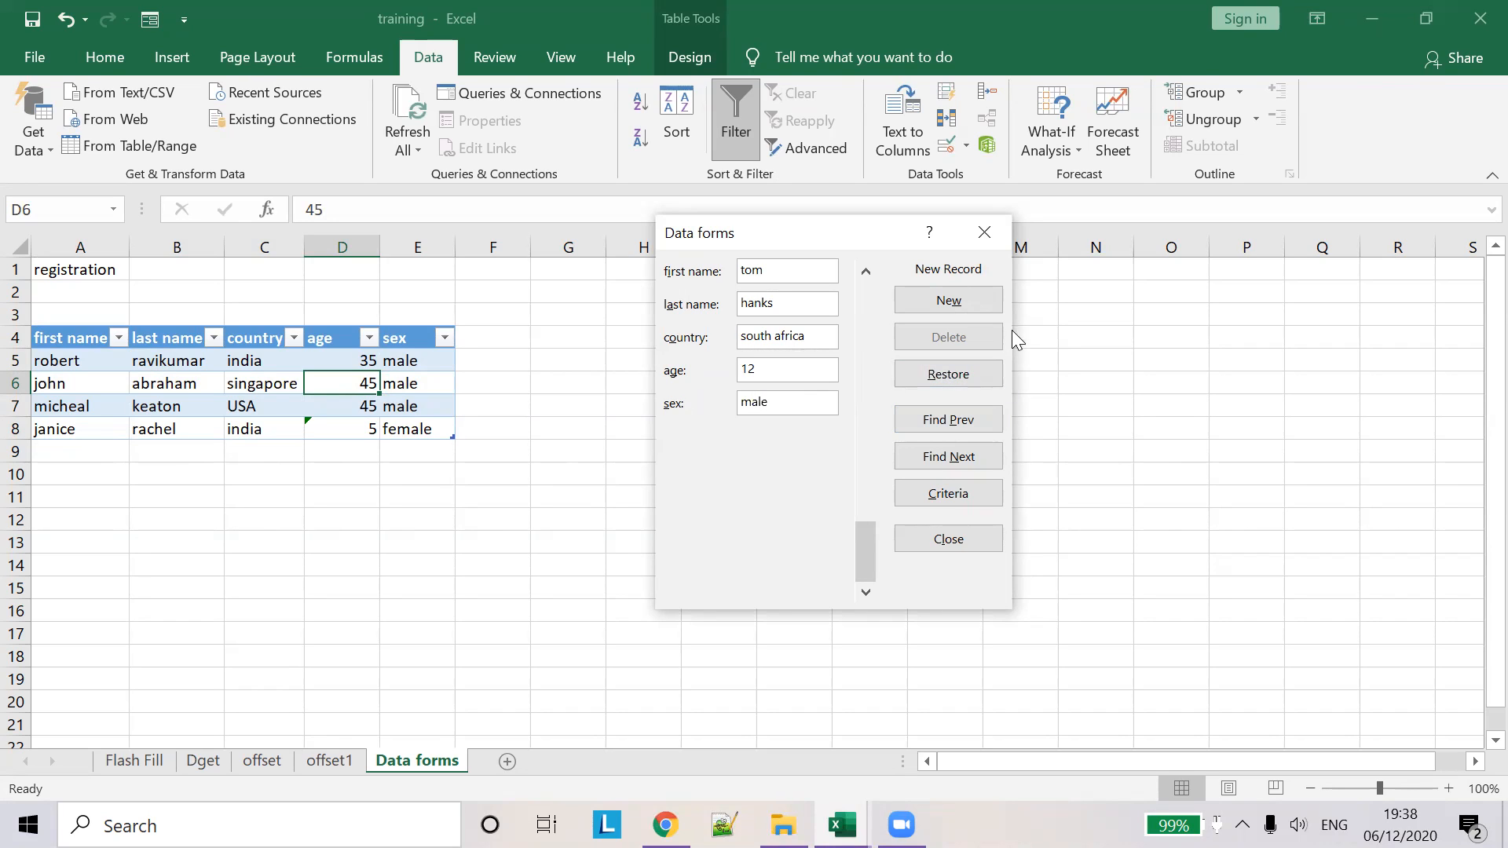
key(Return)
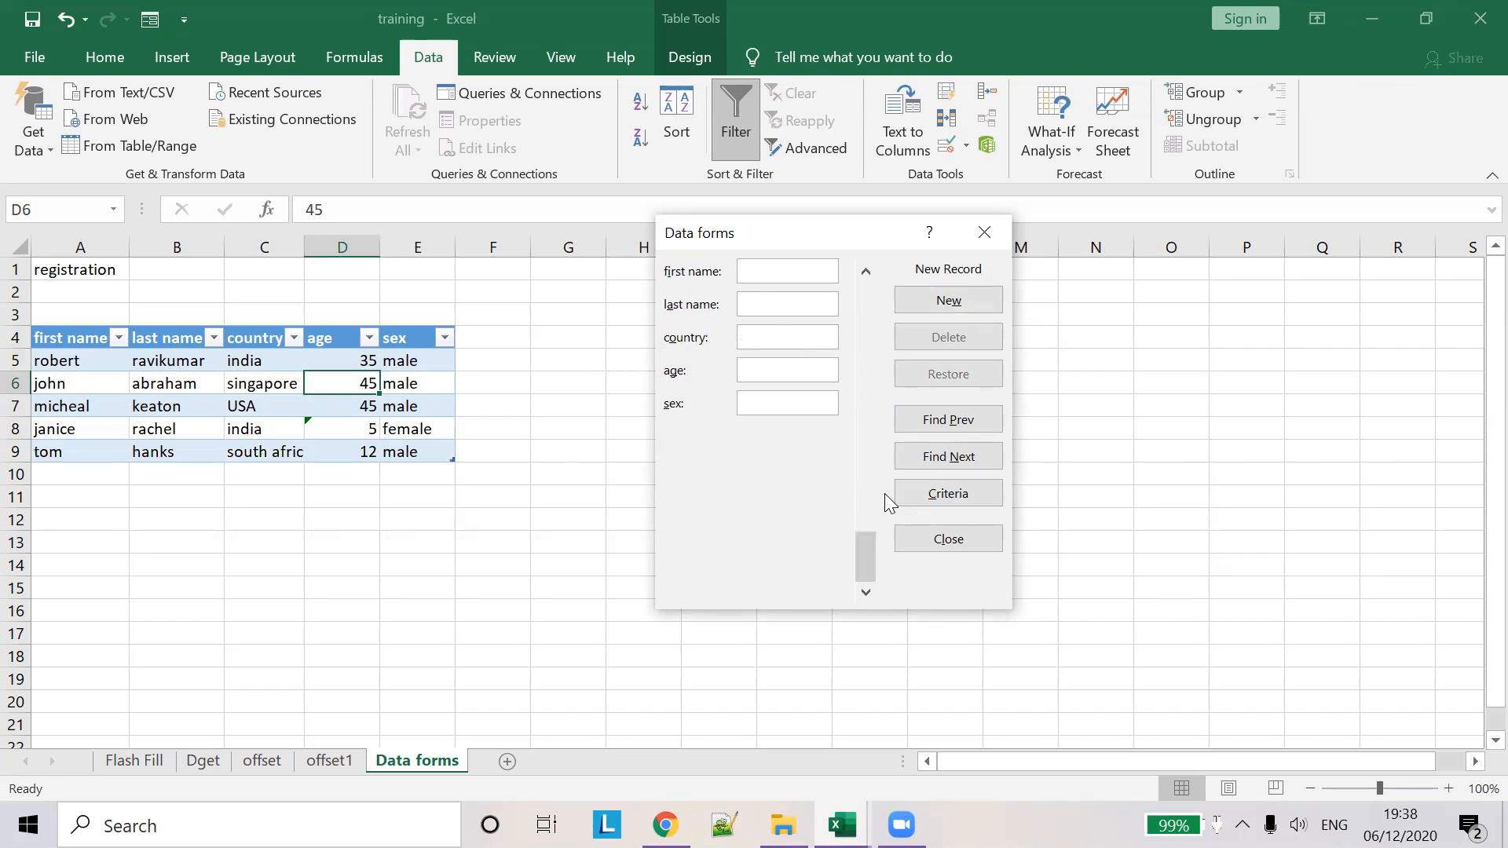
click(965, 541)
click(357, 430)
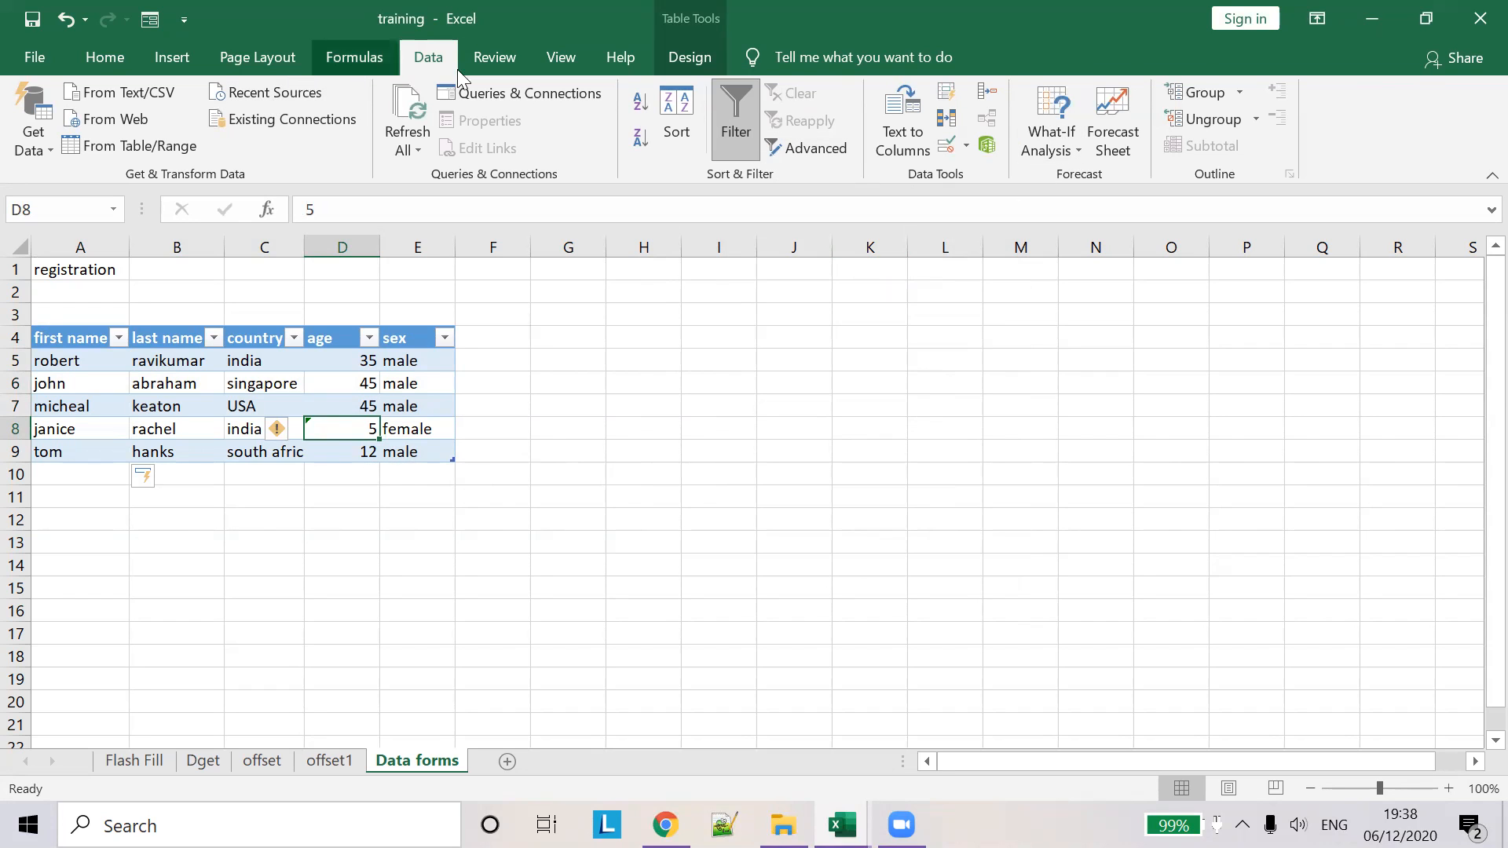
- Set D8's validation Error Alert to style Stop, titled 'stop' with message 'stop error'
click(156, 24)
click(980, 229)
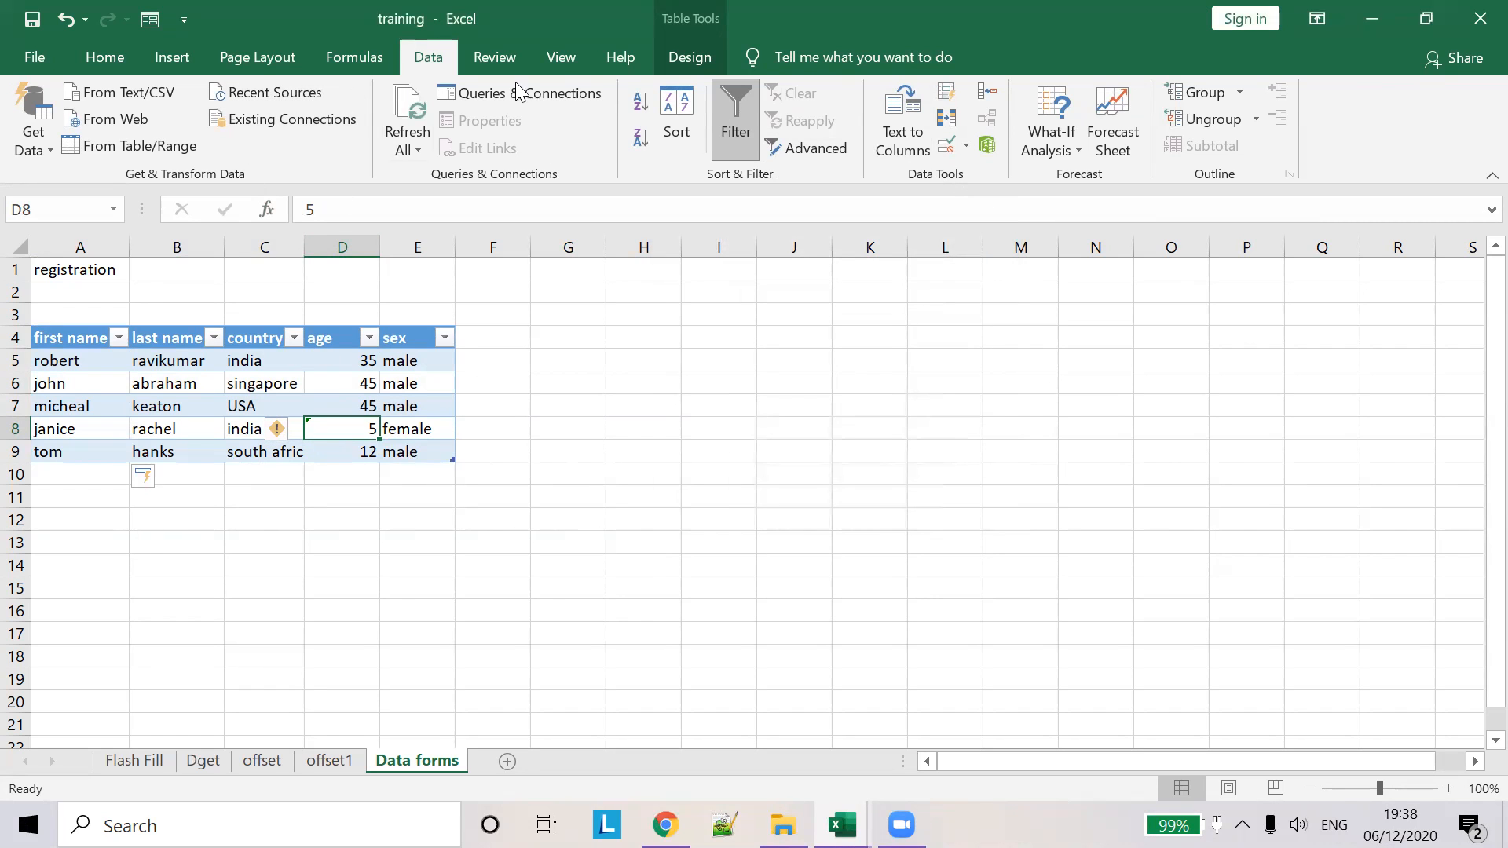
click(948, 148)
click(798, 273)
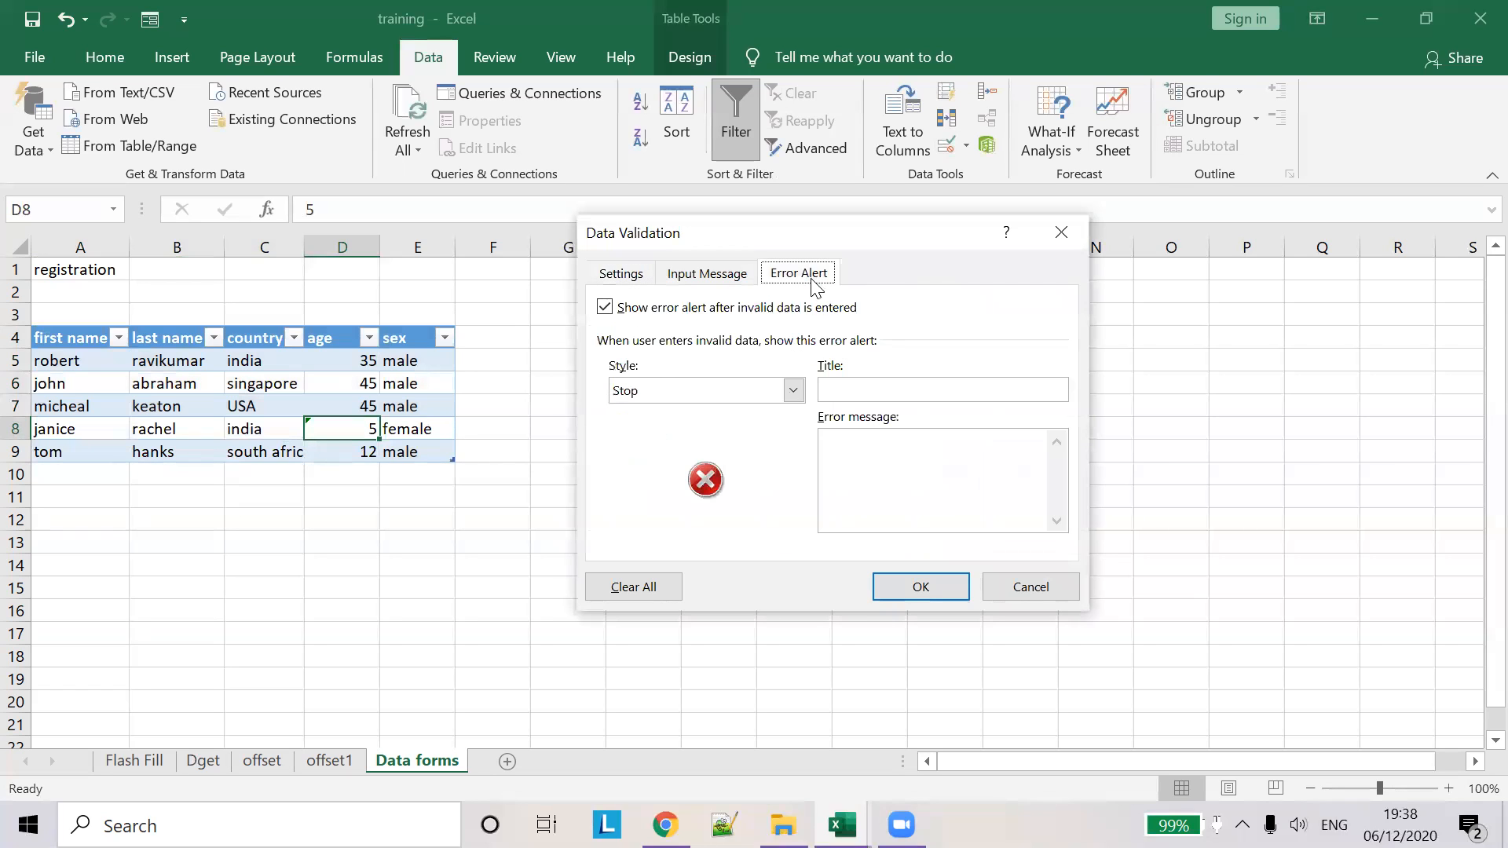
click(793, 390)
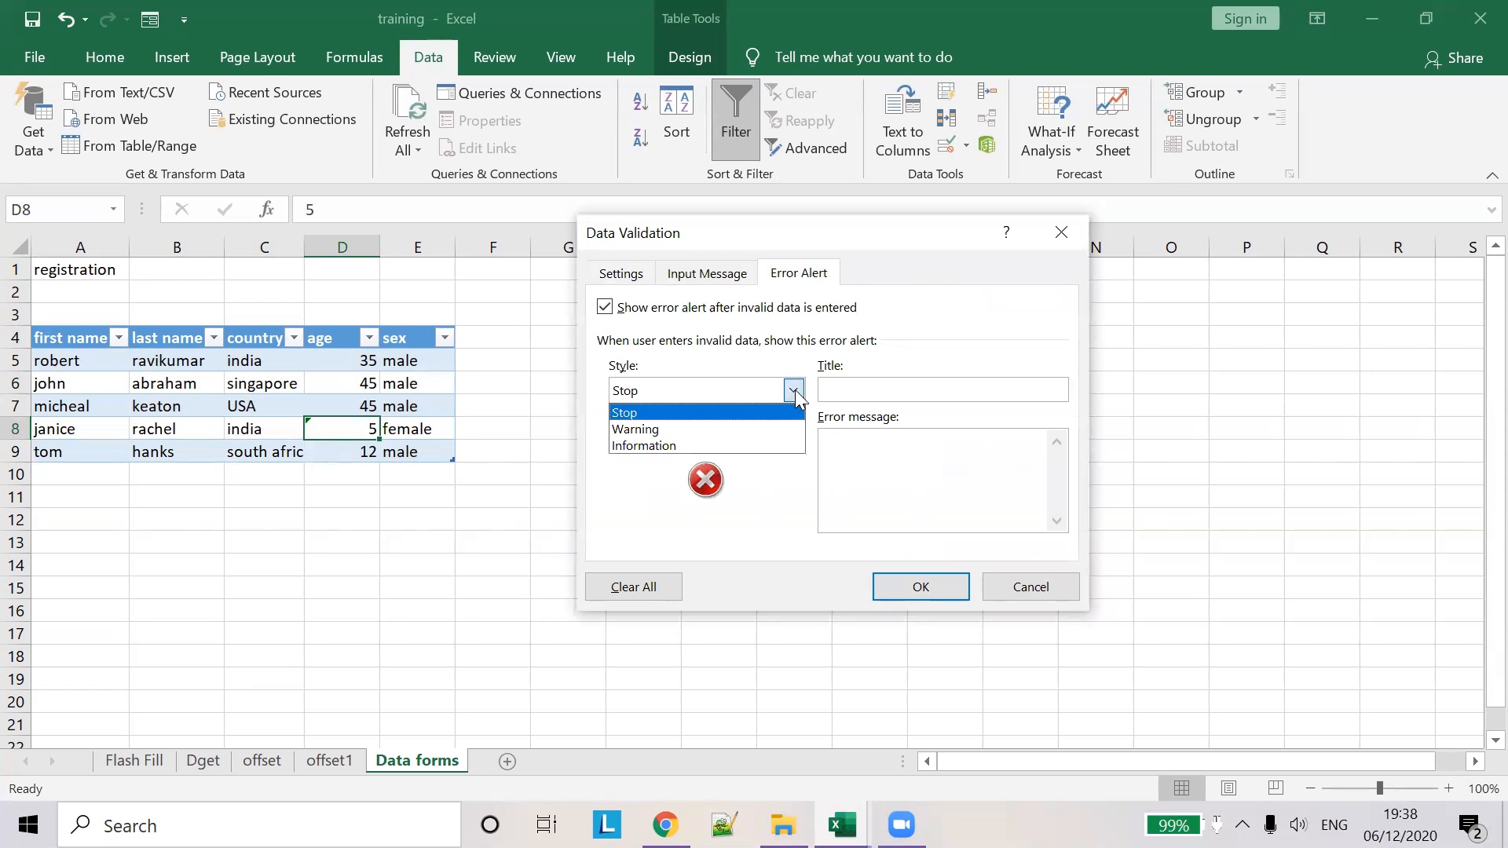
click(730, 412)
click(854, 390)
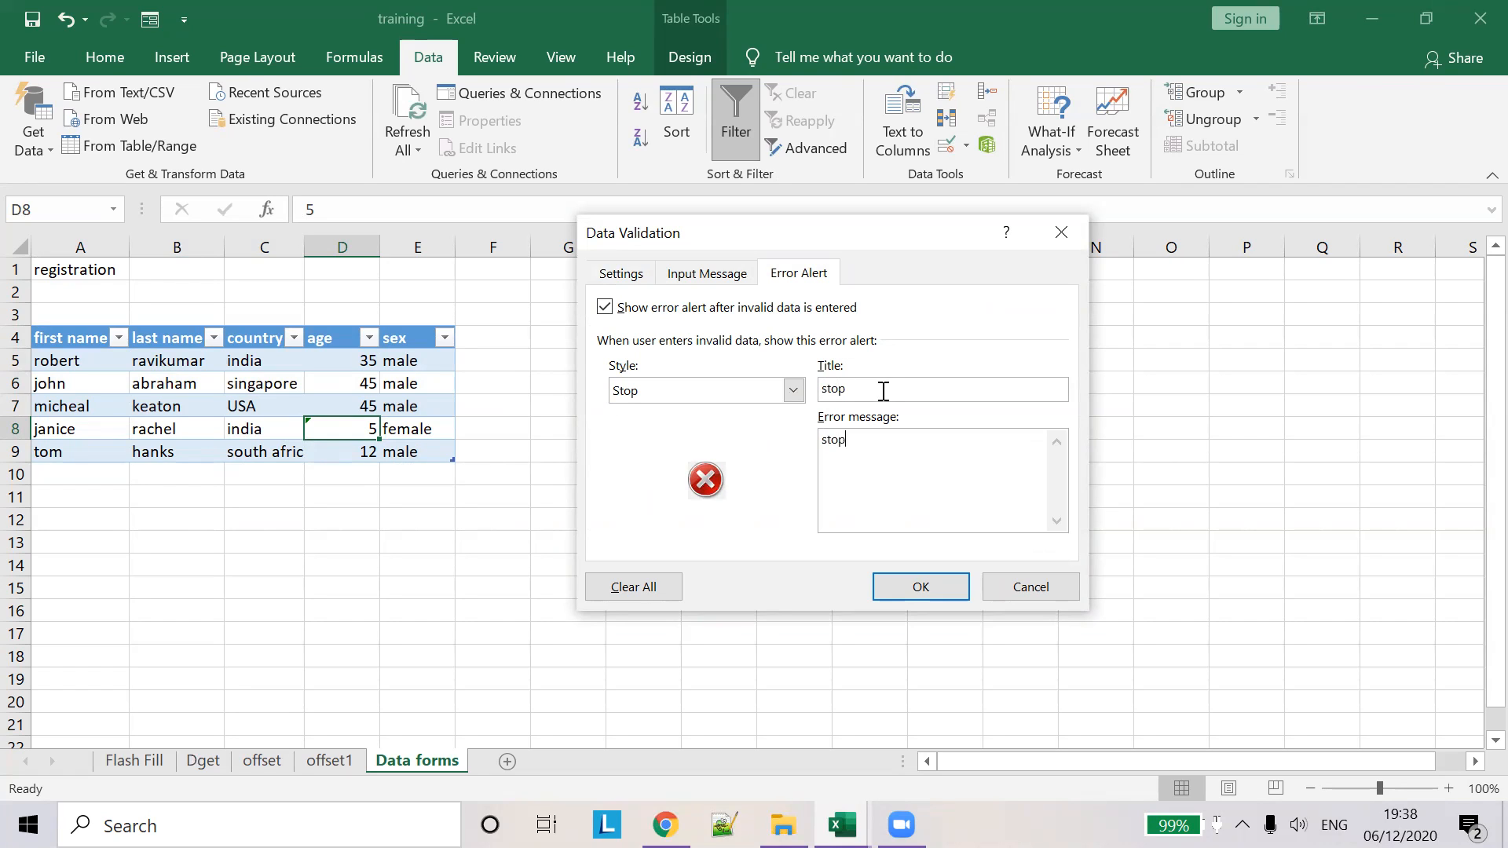
click(791, 393)
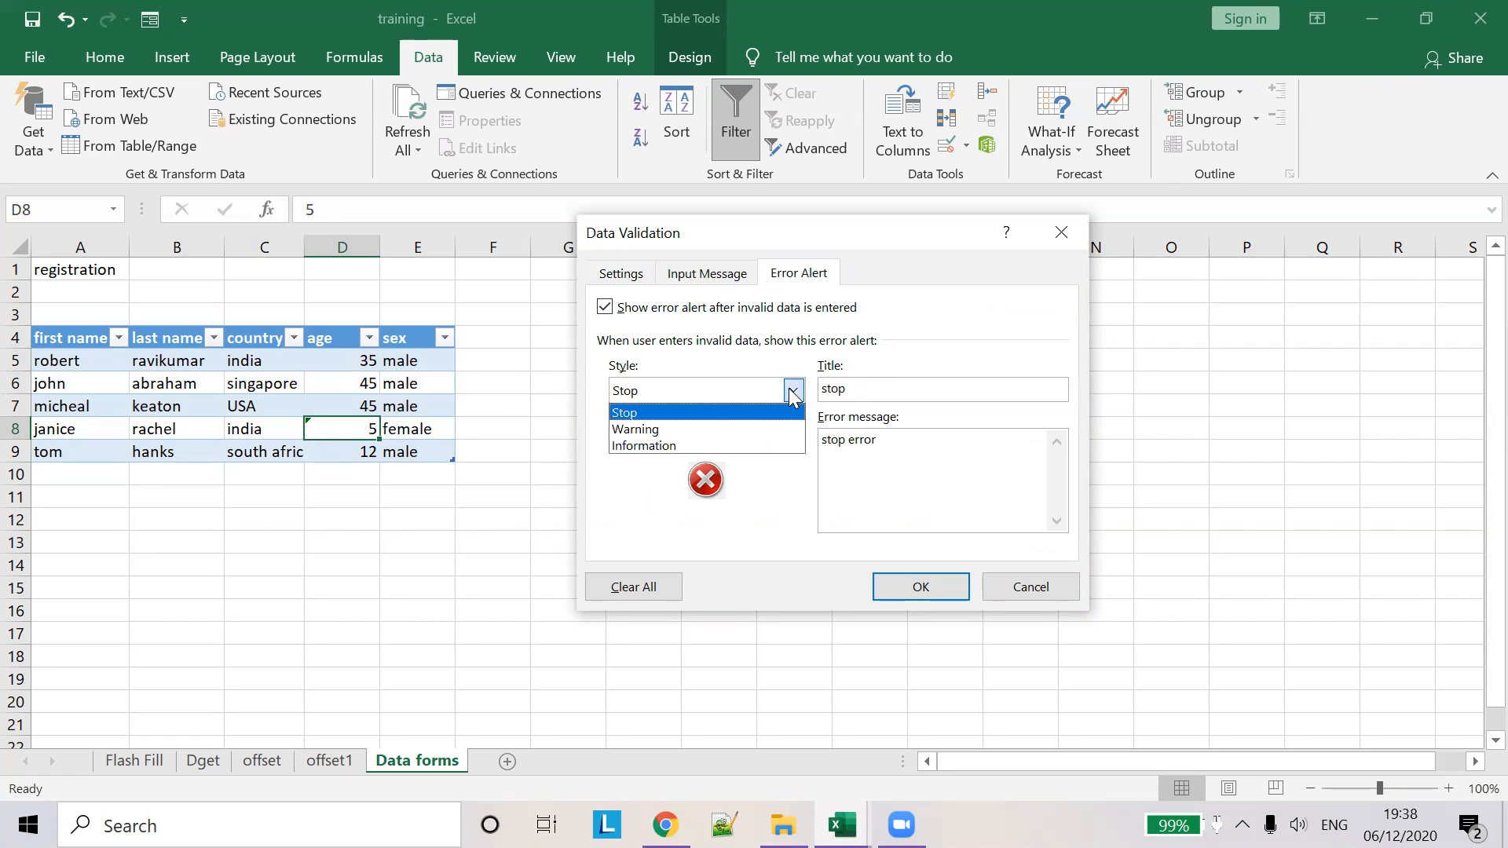
click(740, 410)
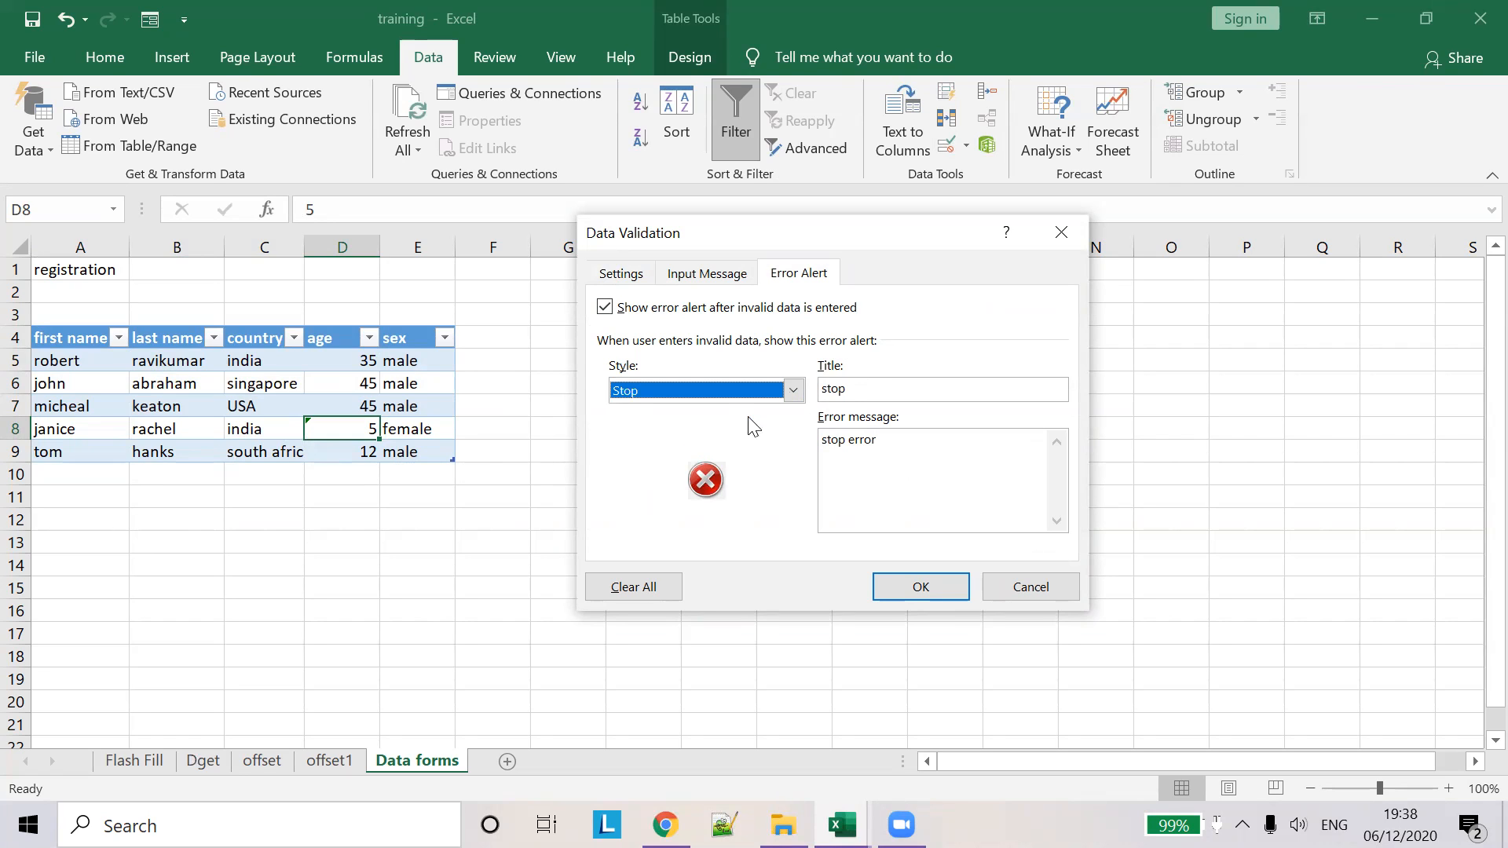
click(920, 588)
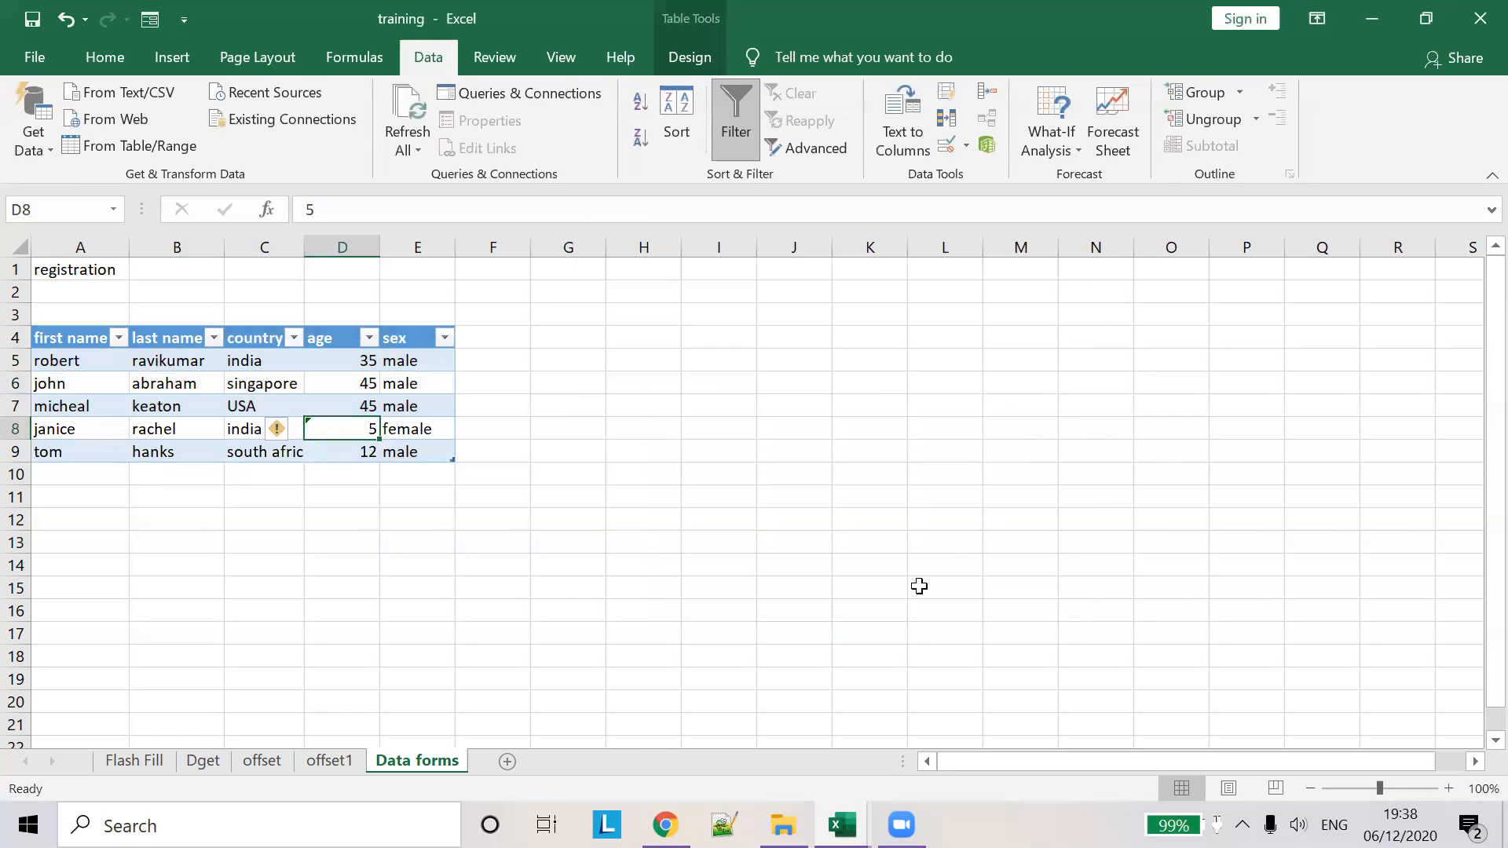
click(324, 471)
click(249, 452)
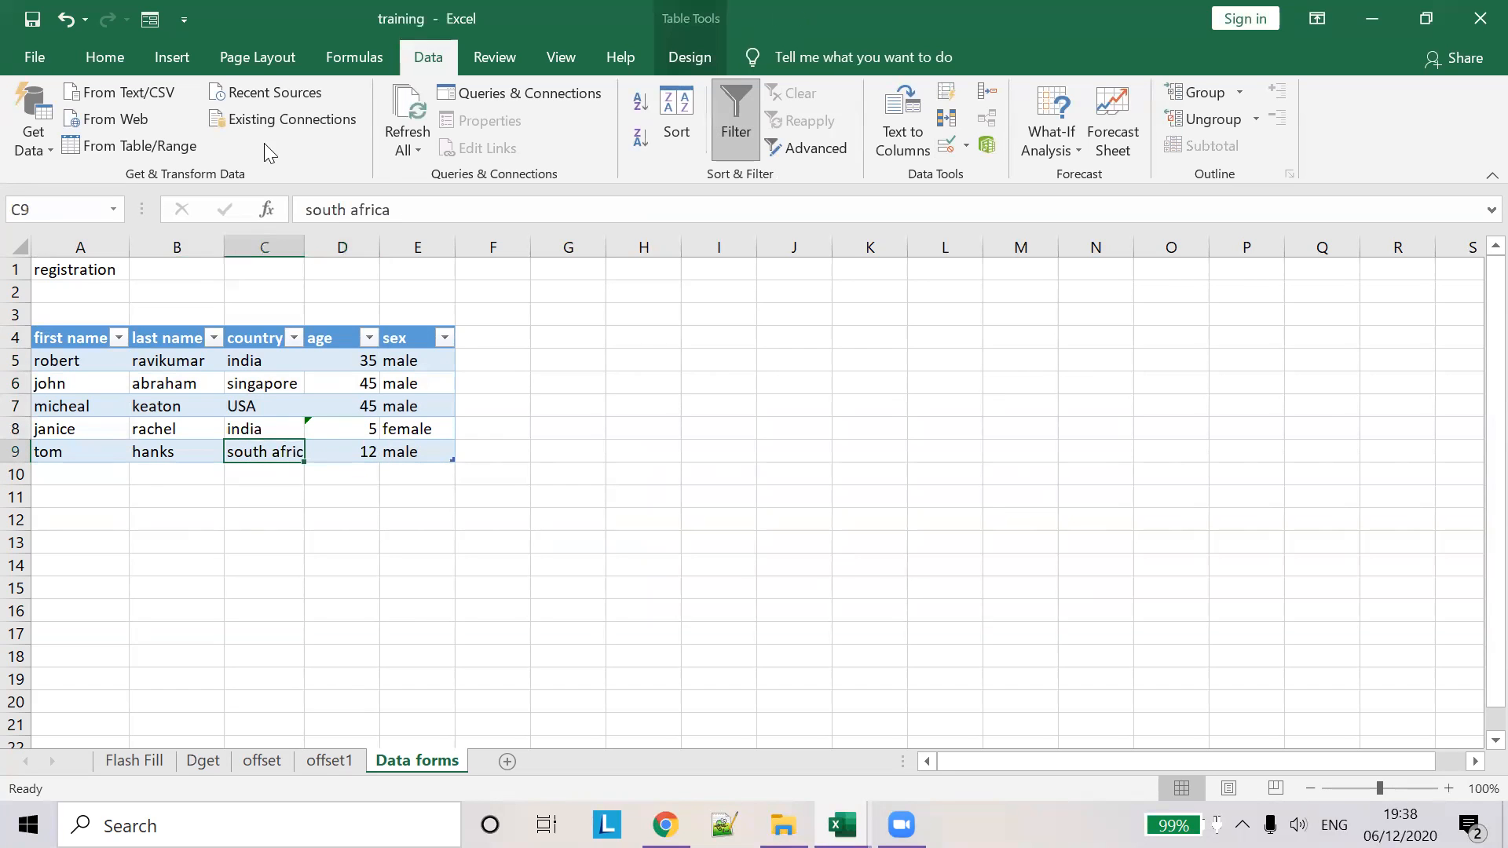
- Start a new Data Form record and enter the registrant's first and last name
click(161, 21)
click(941, 301)
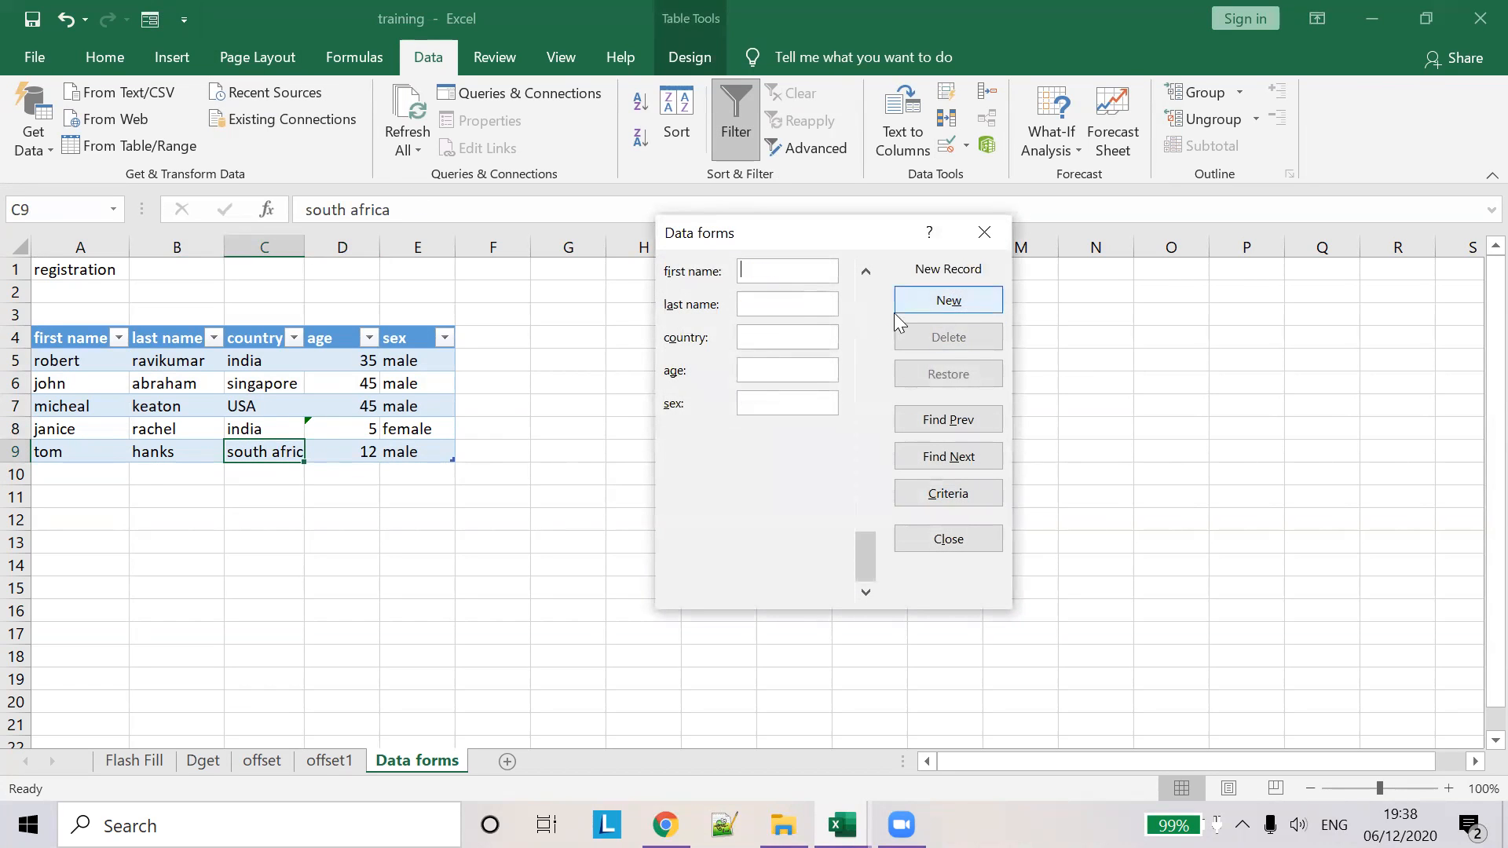
text(michael)
key(Tab)
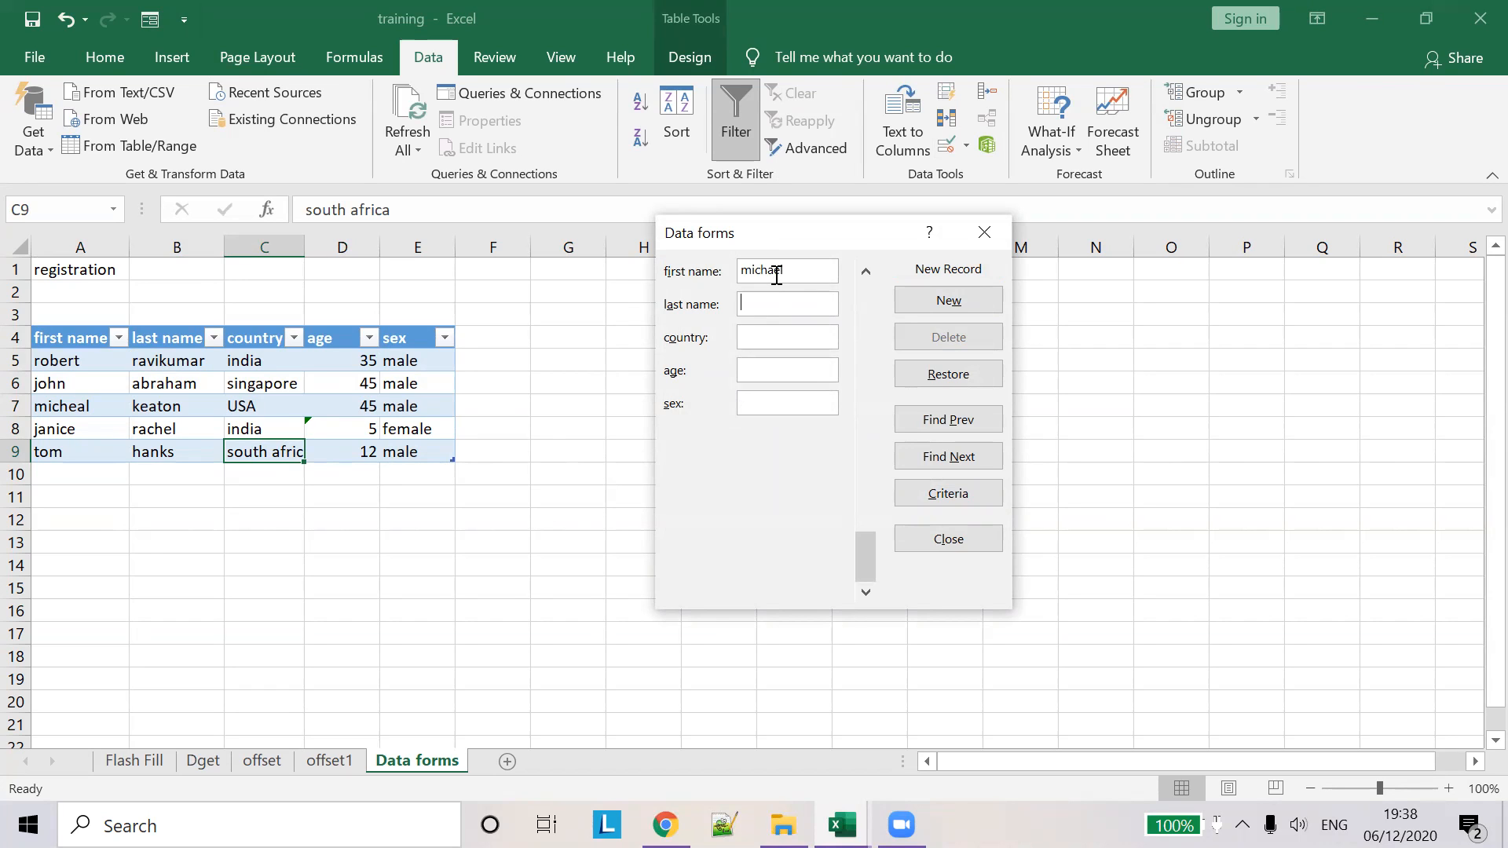
text(ja)
key(BackSpace)
key(BackSpace)
text(m)
key(BackSpace)
click(794, 296)
text(m)
- Complete the record with country syria, age 13, sex male, add it, and close the form
click(768, 336)
text(13)
click(773, 339)
text(syria)
key(Tab)
click(792, 397)
text(male)
key(Return)
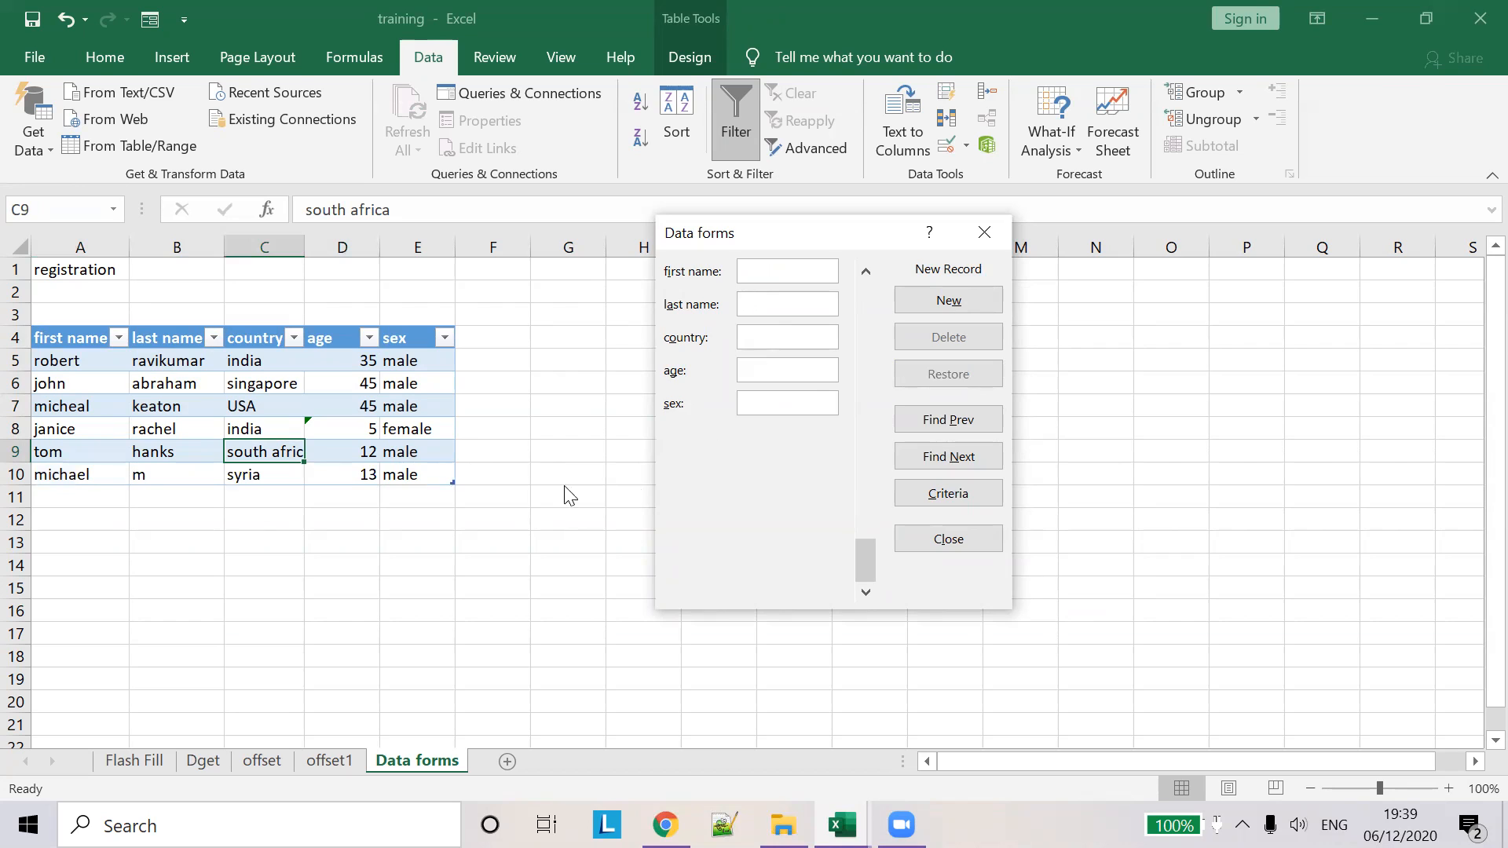
key(Escape)
- Inspect the age cells in rows 8–10 and enter a trial value 'sadfg' in D11
click(347, 449)
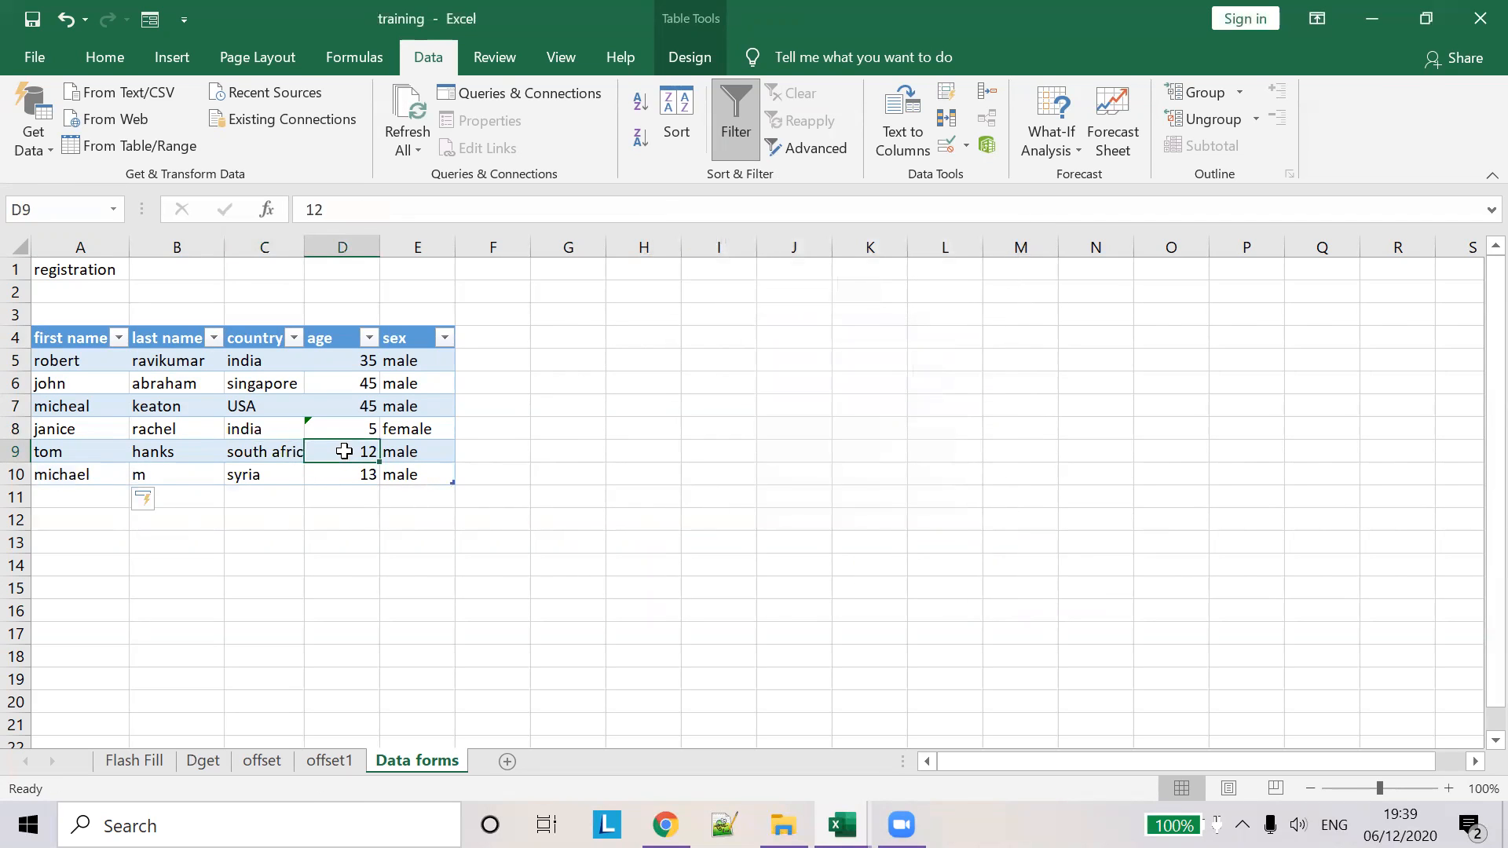
click(387, 496)
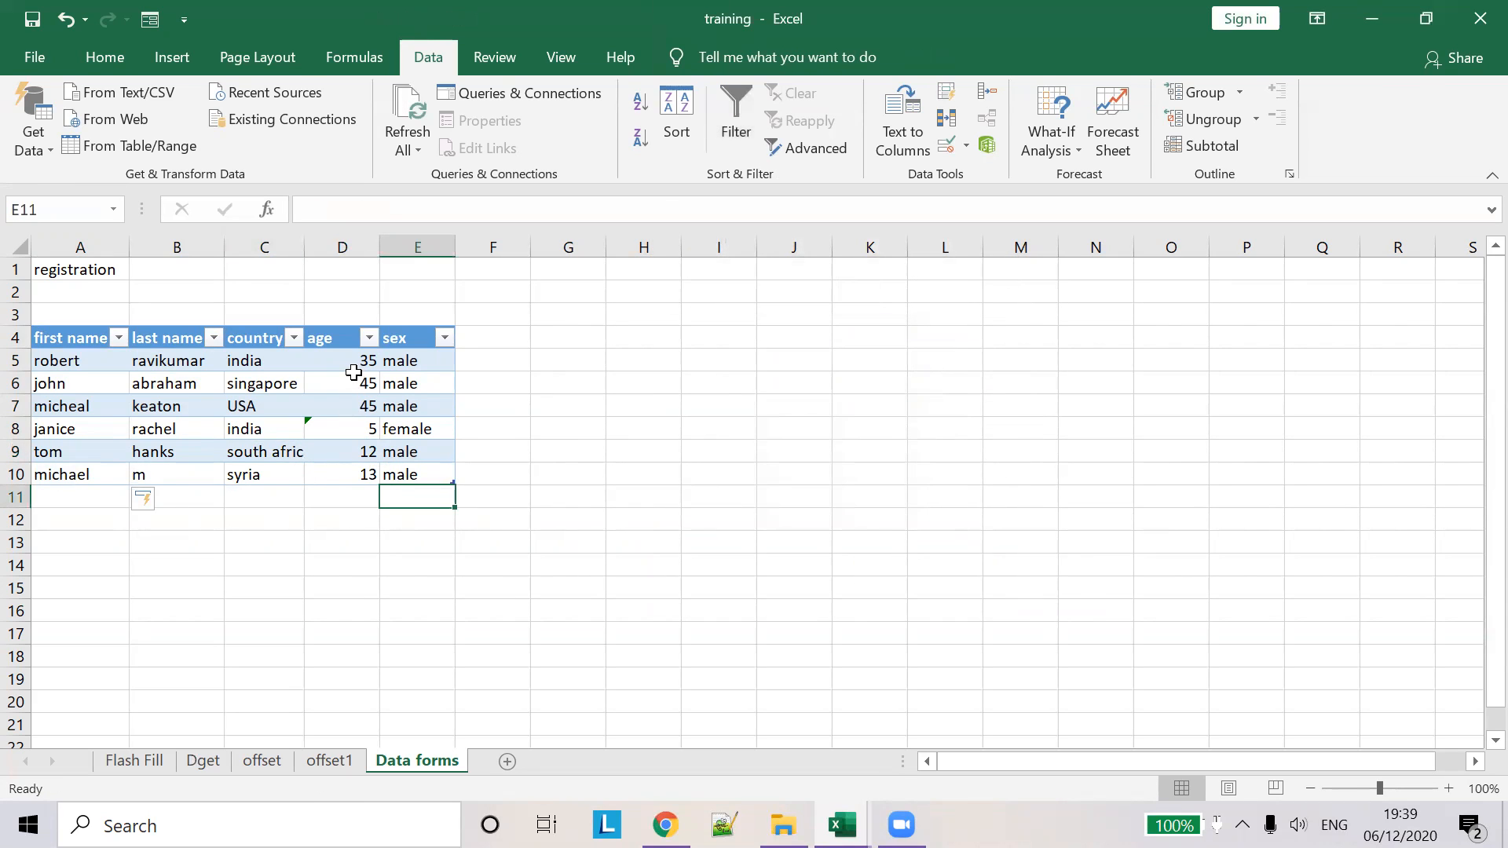
click(342, 469)
click(352, 427)
click(359, 450)
click(360, 474)
click(602, 487)
click(310, 480)
click(309, 493)
text(sadfg)
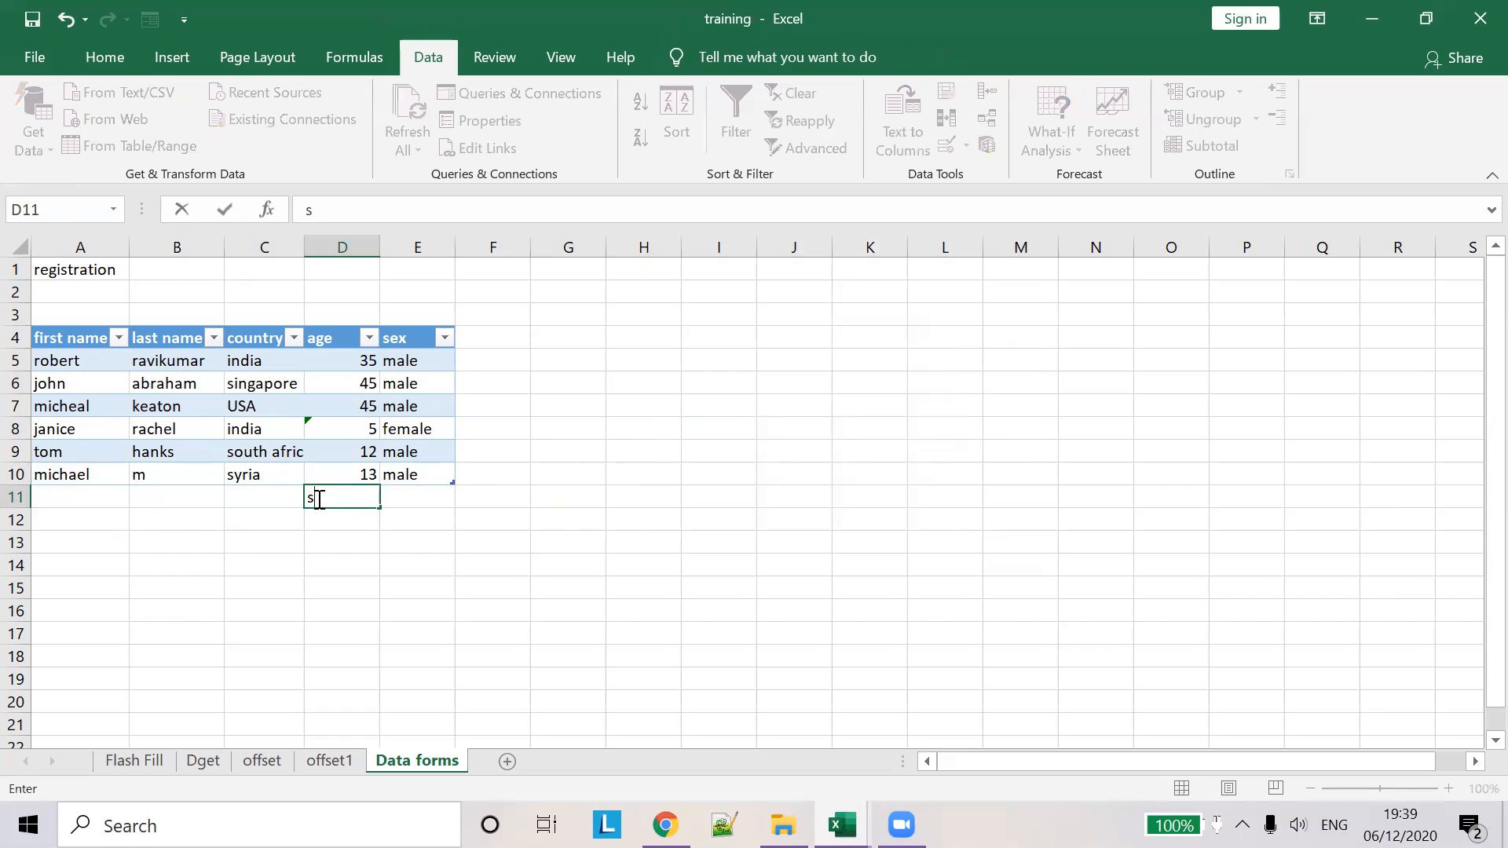
click(515, 492)
click(526, 540)
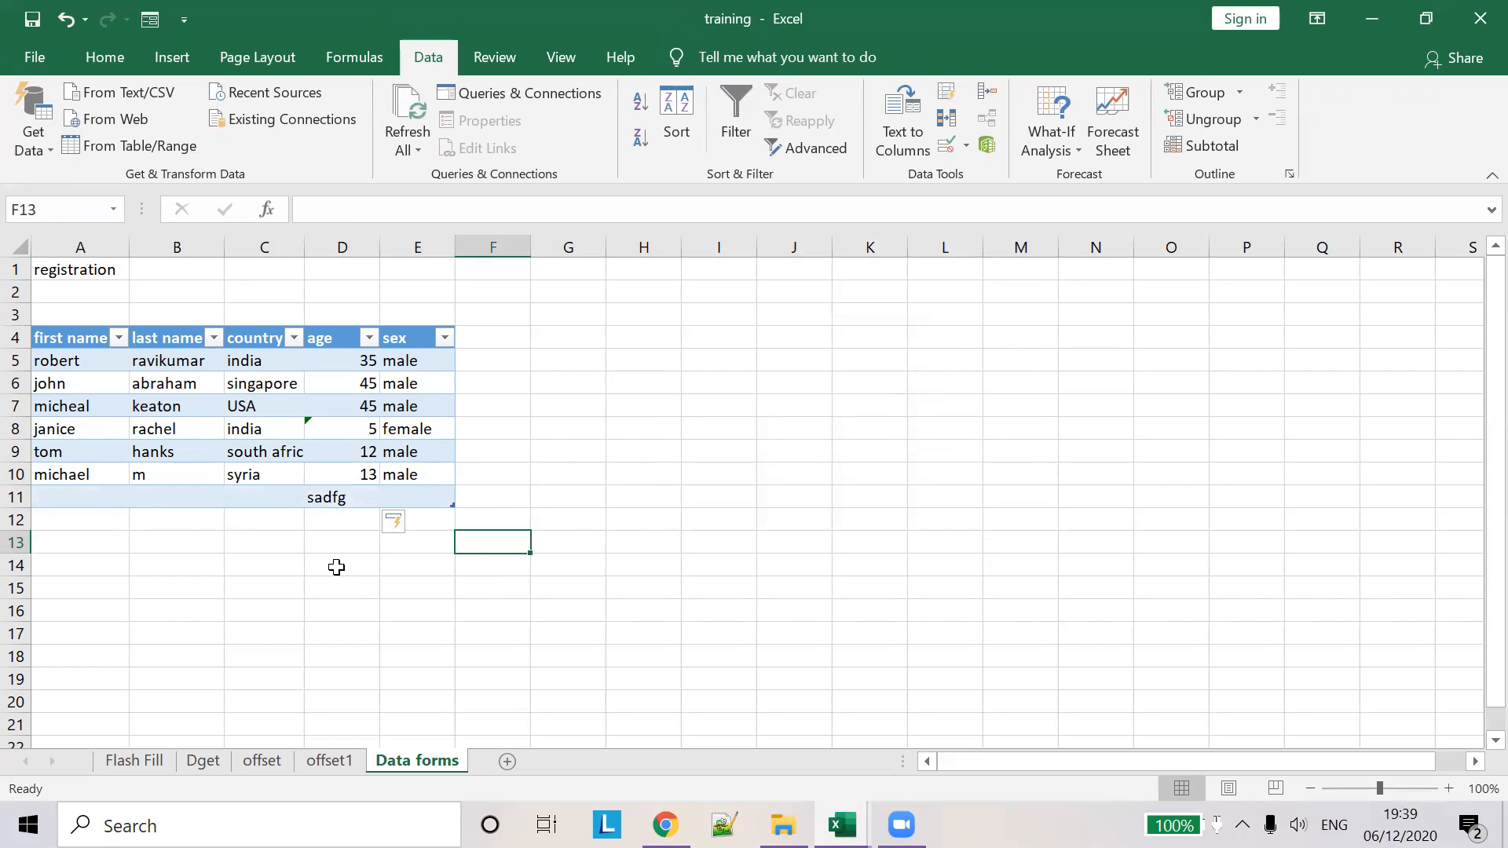
key(Right)
- Enter qwer into A11, B11 and C11, plus a stray qwer in B12
click(102, 501)
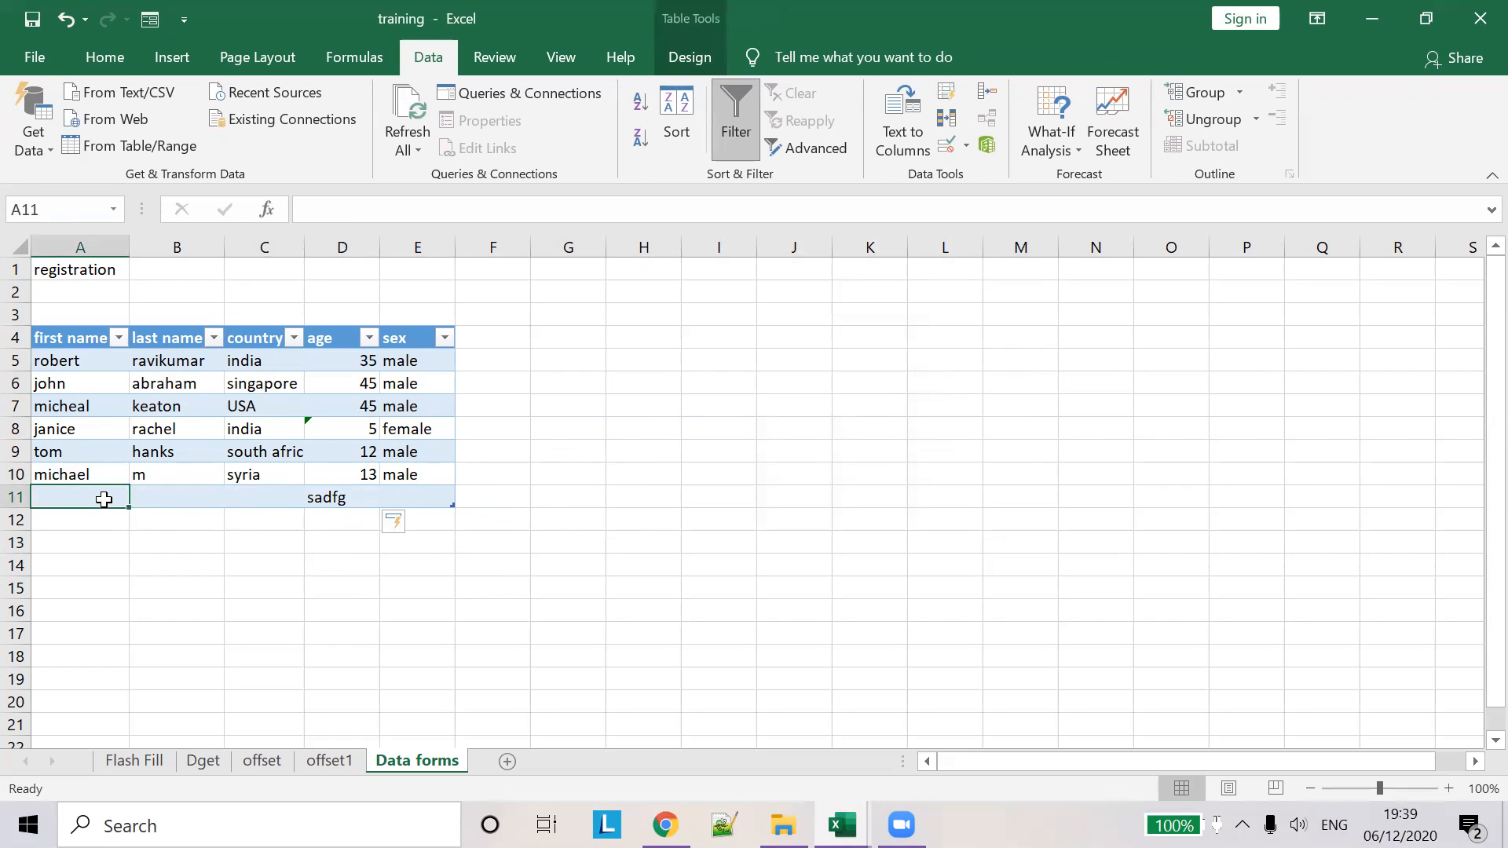
text(qwer)
click(196, 512)
text(qwer)
click(202, 499)
text(qwer)
click(300, 496)
text(qwer)
- Set D11 to age 23 and E11 to male
click(340, 497)
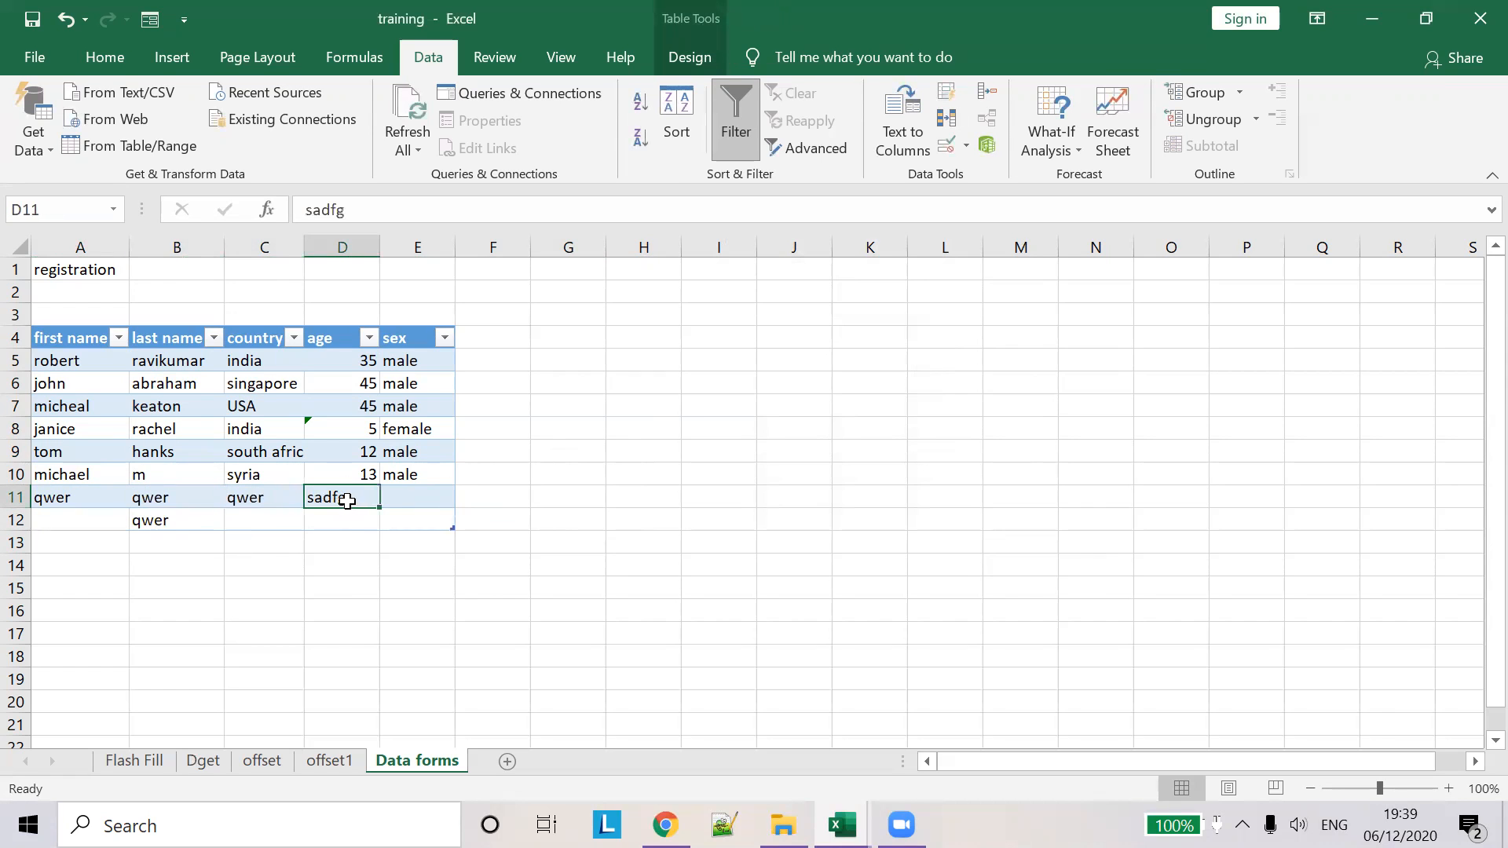
text(23)
click(445, 498)
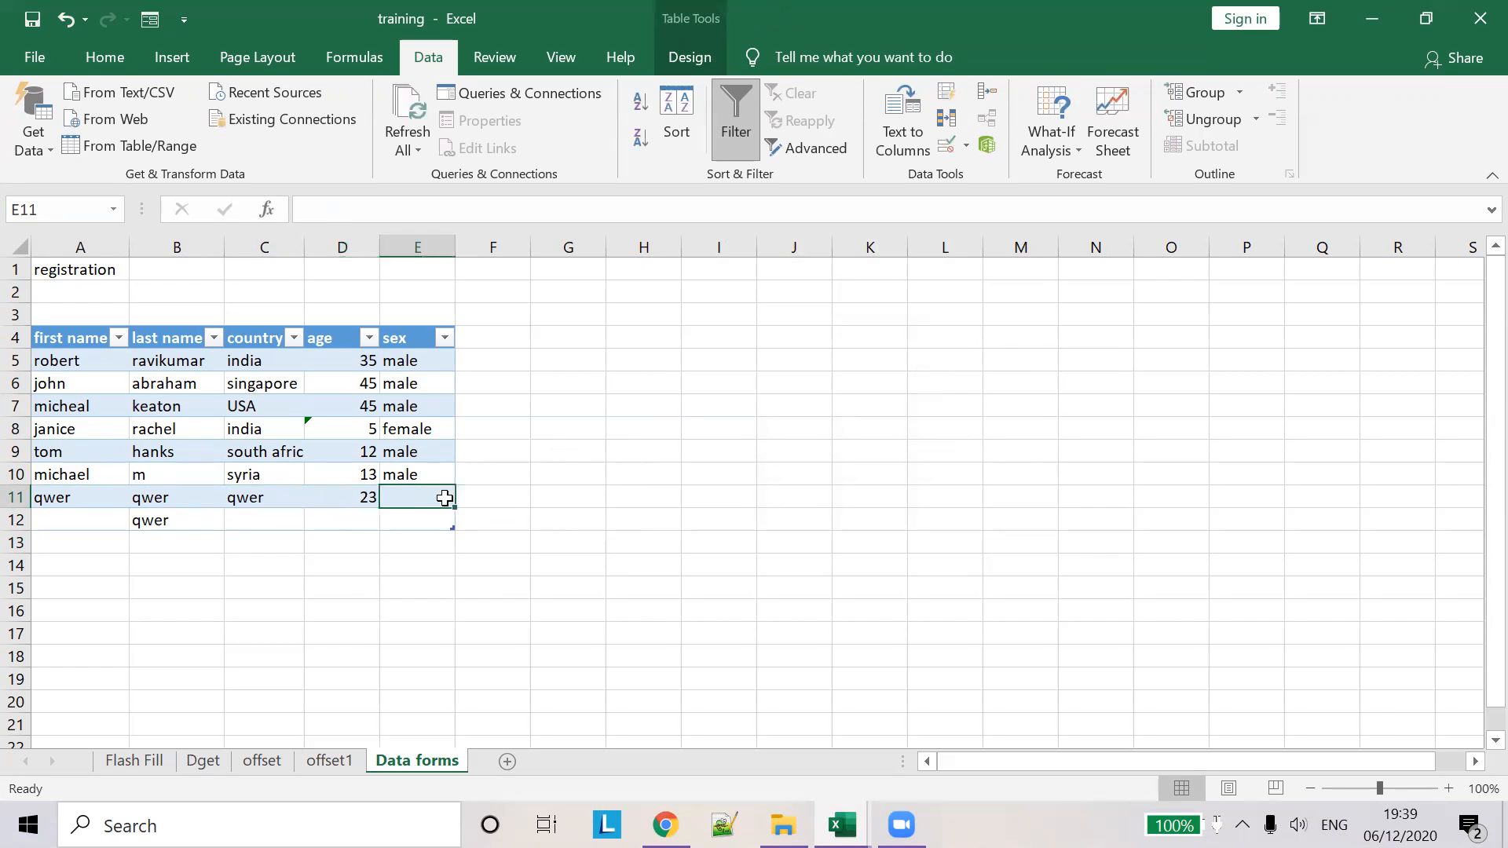
text(mnale)
key(BackSpace)
key(BackSpace)
key(BackSpace)
key(BackSpace)
text(ale)
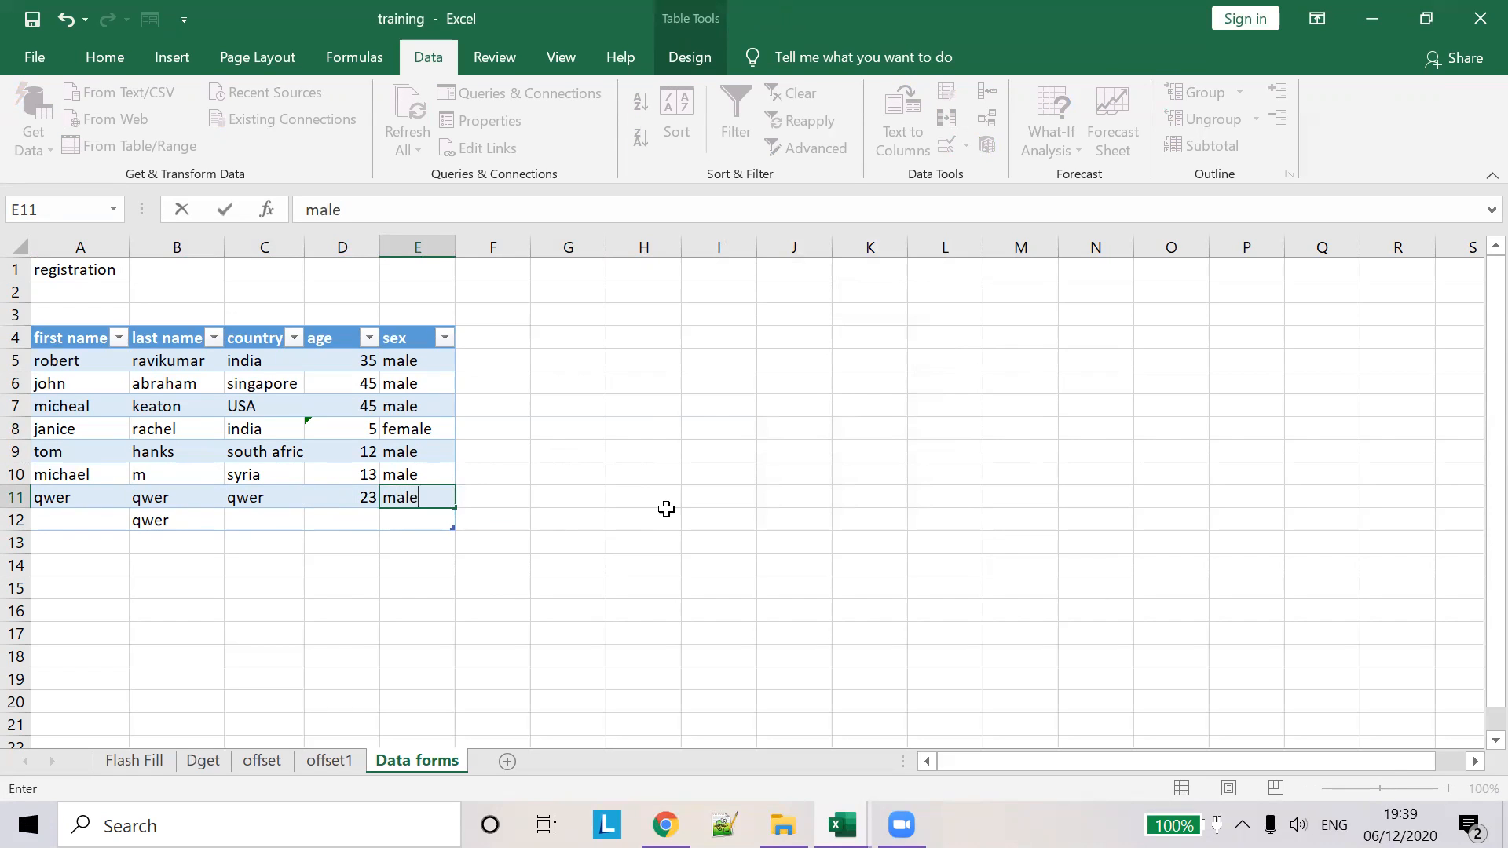
click(653, 490)
key(Right)
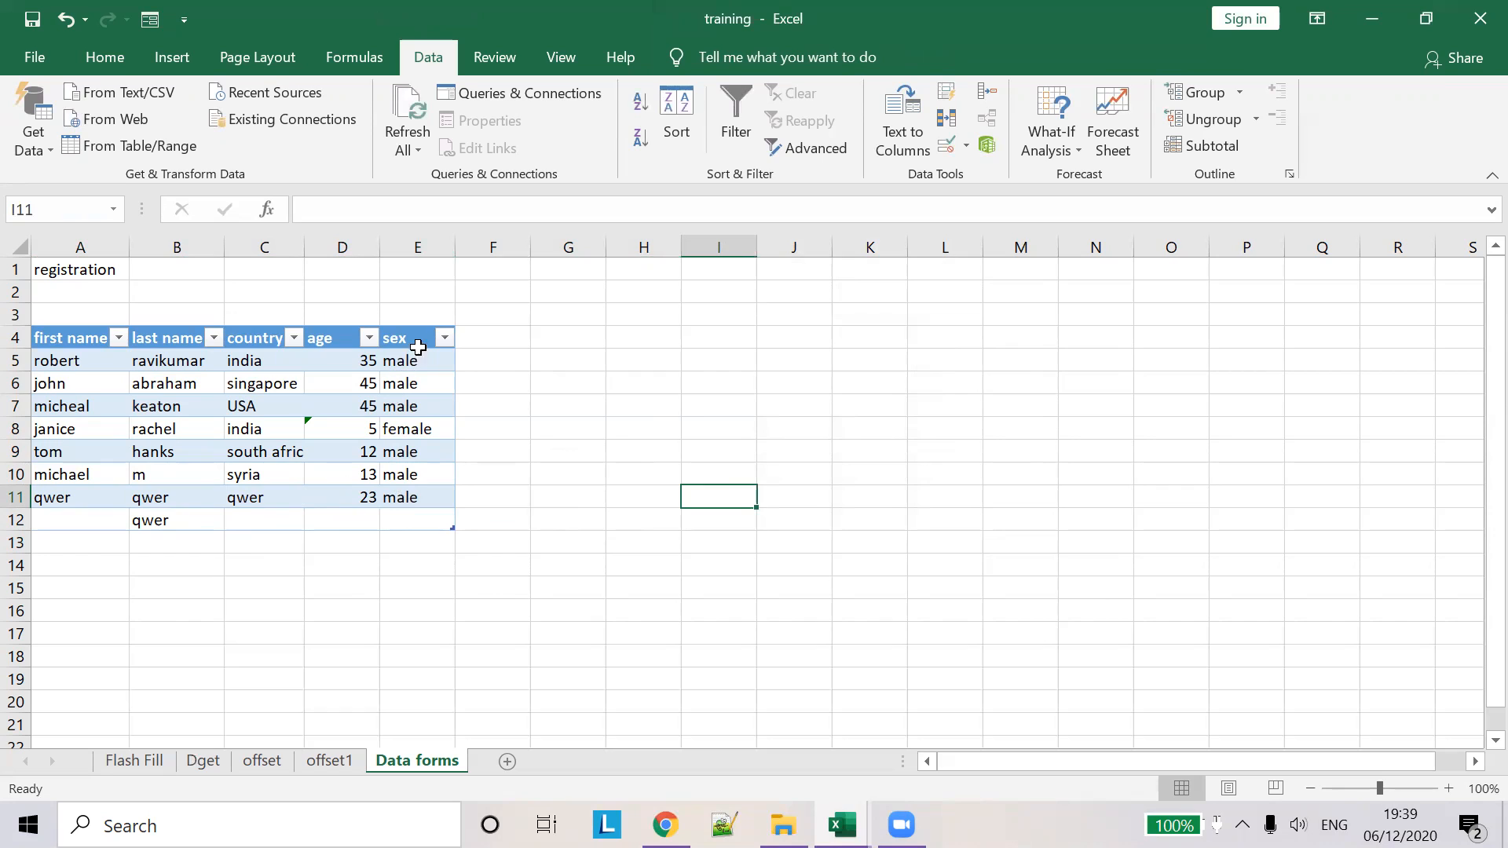
- Review the sex column's validation settings and leave them unchanged
click(406, 325)
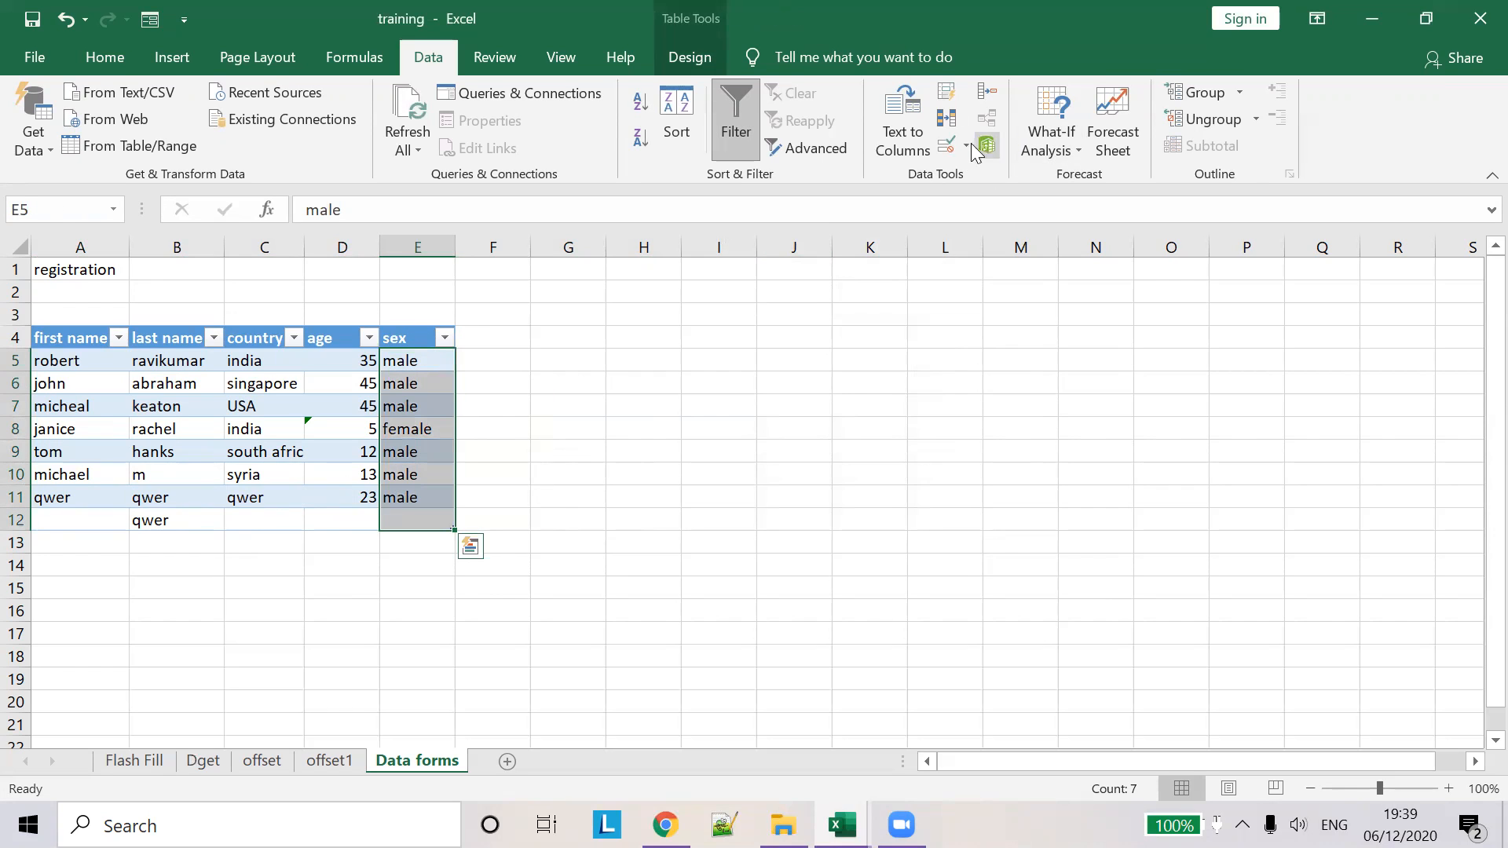
click(948, 149)
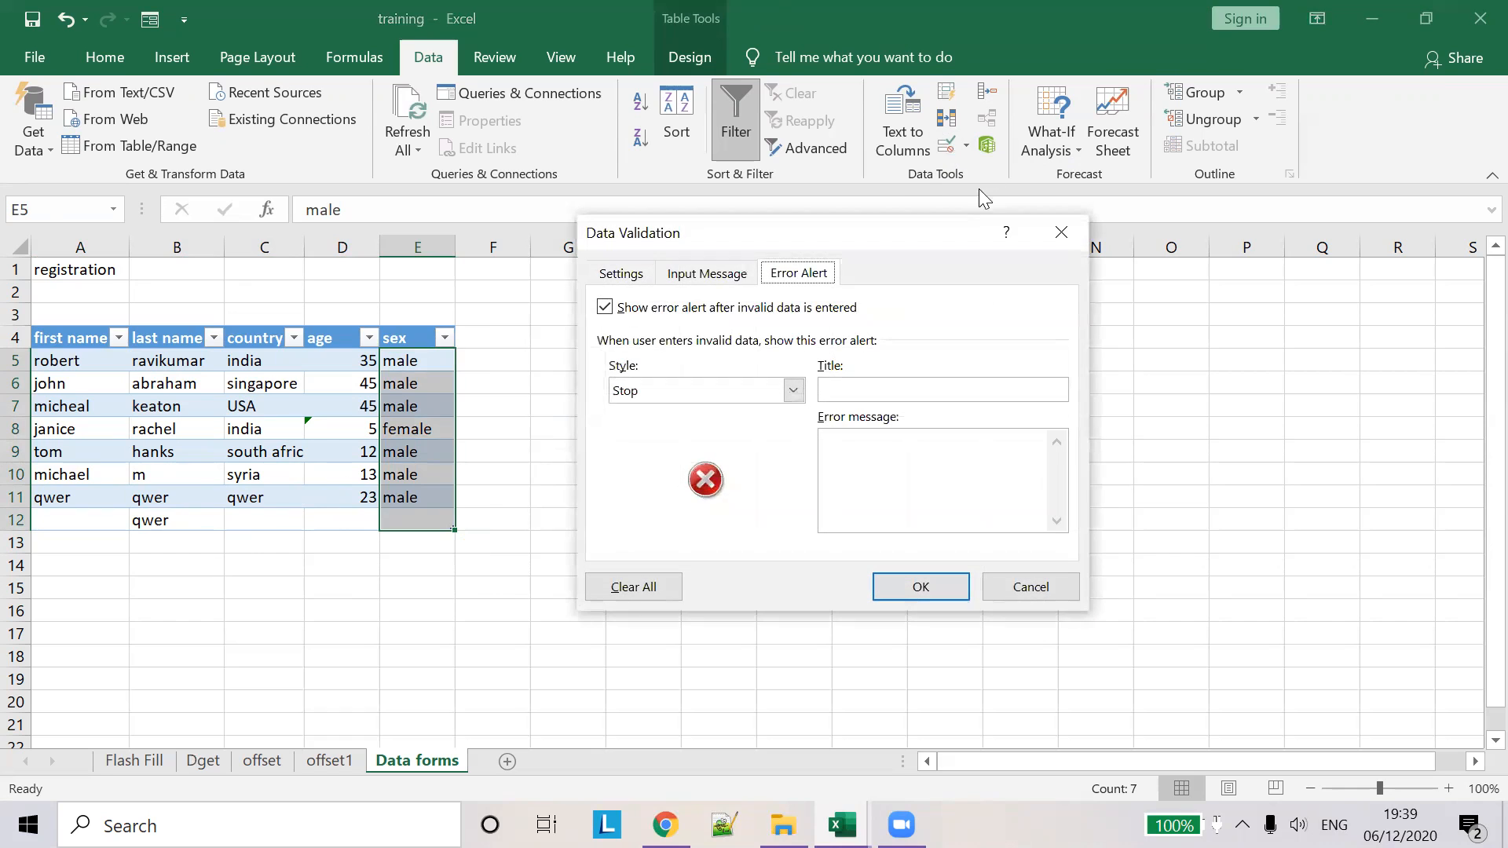
click(623, 271)
click(1027, 589)
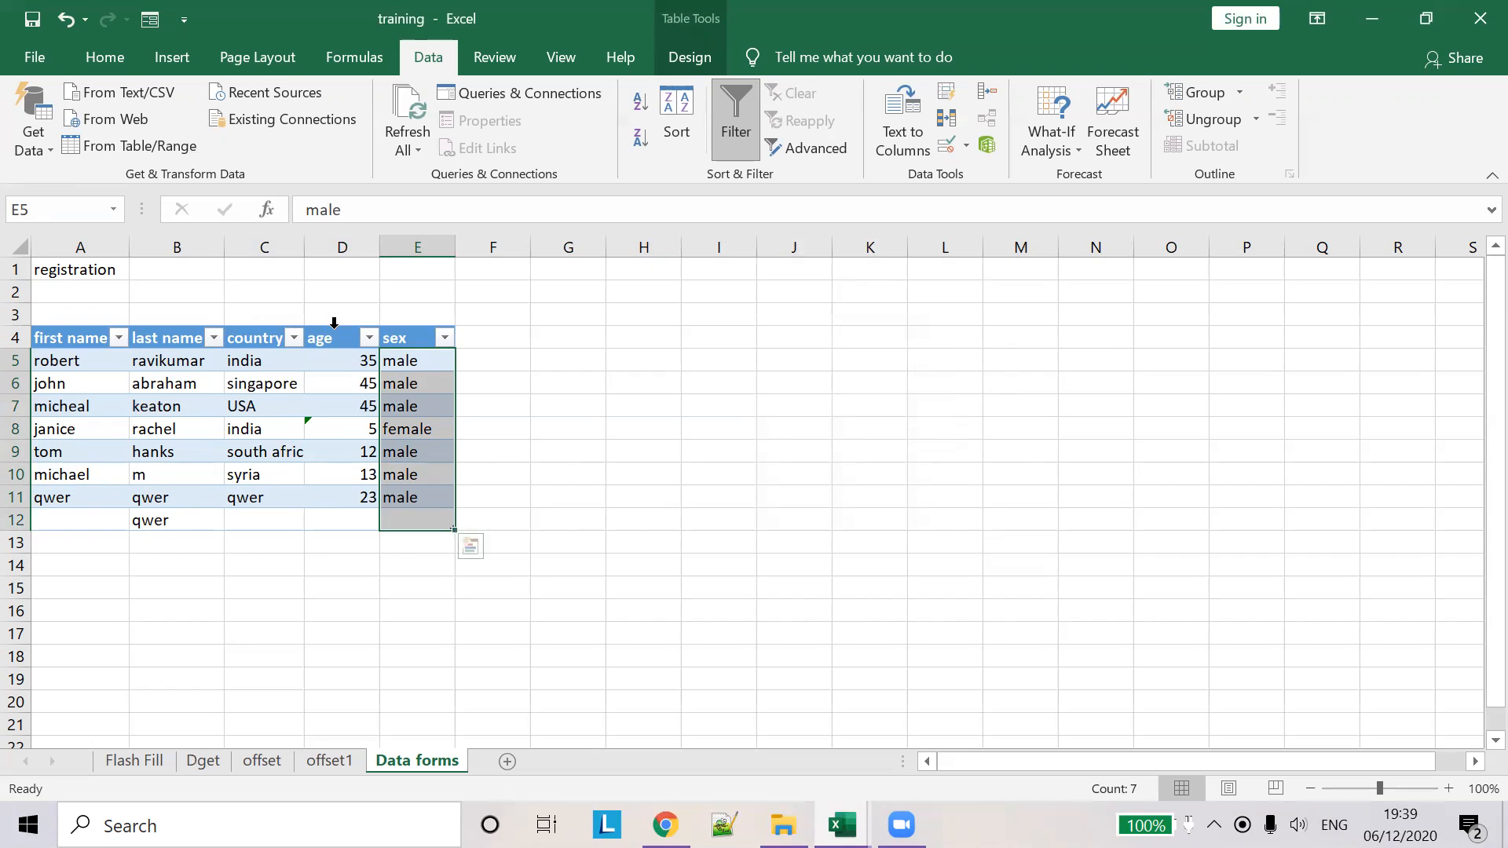
- Extend the age rule to D5:D12 with Ignore blank off and a Stop error alert
click(333, 323)
click(951, 143)
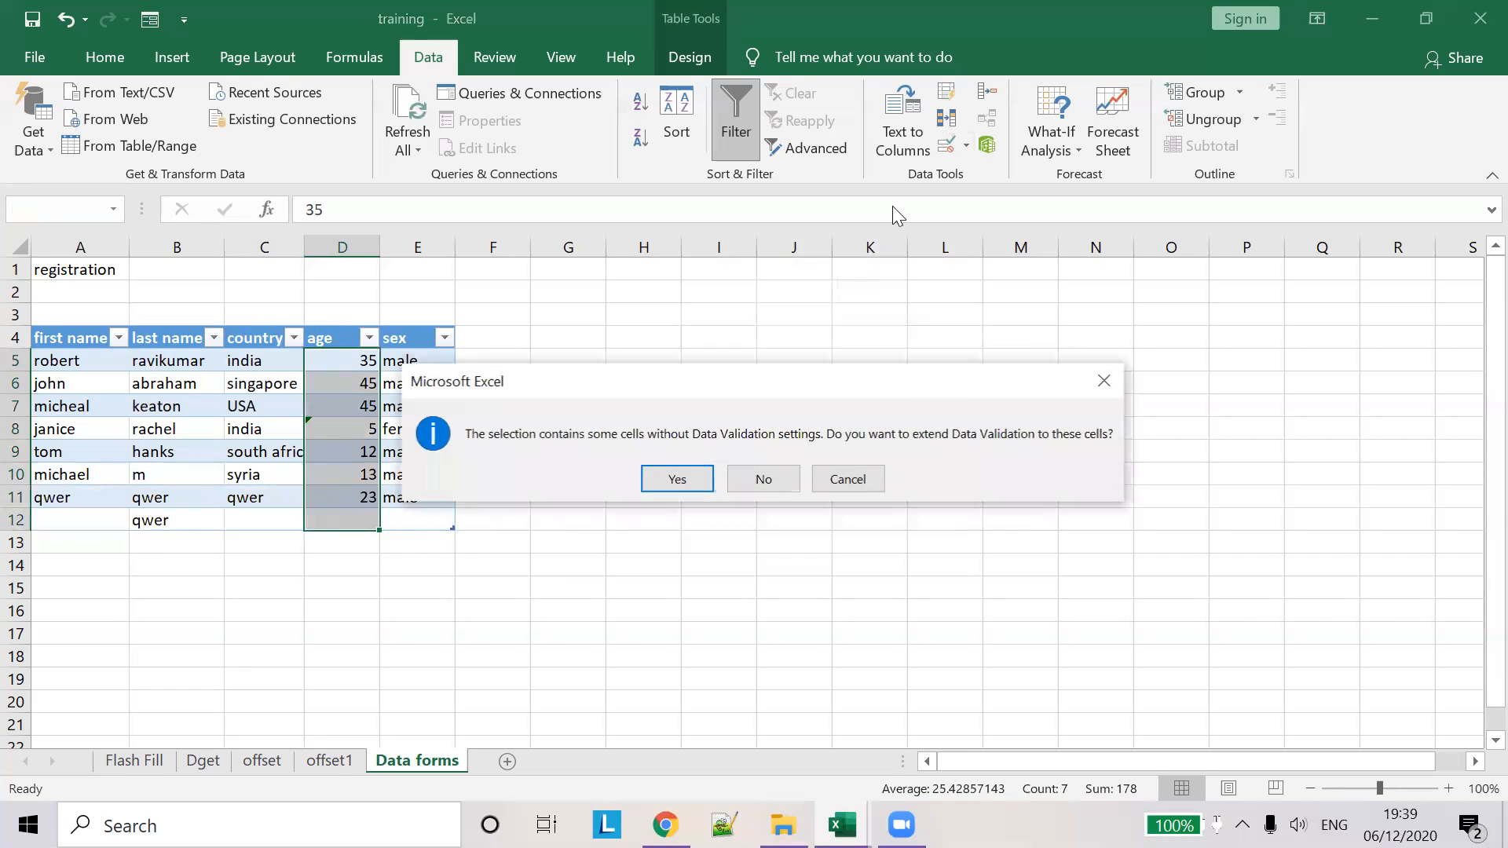
click(677, 479)
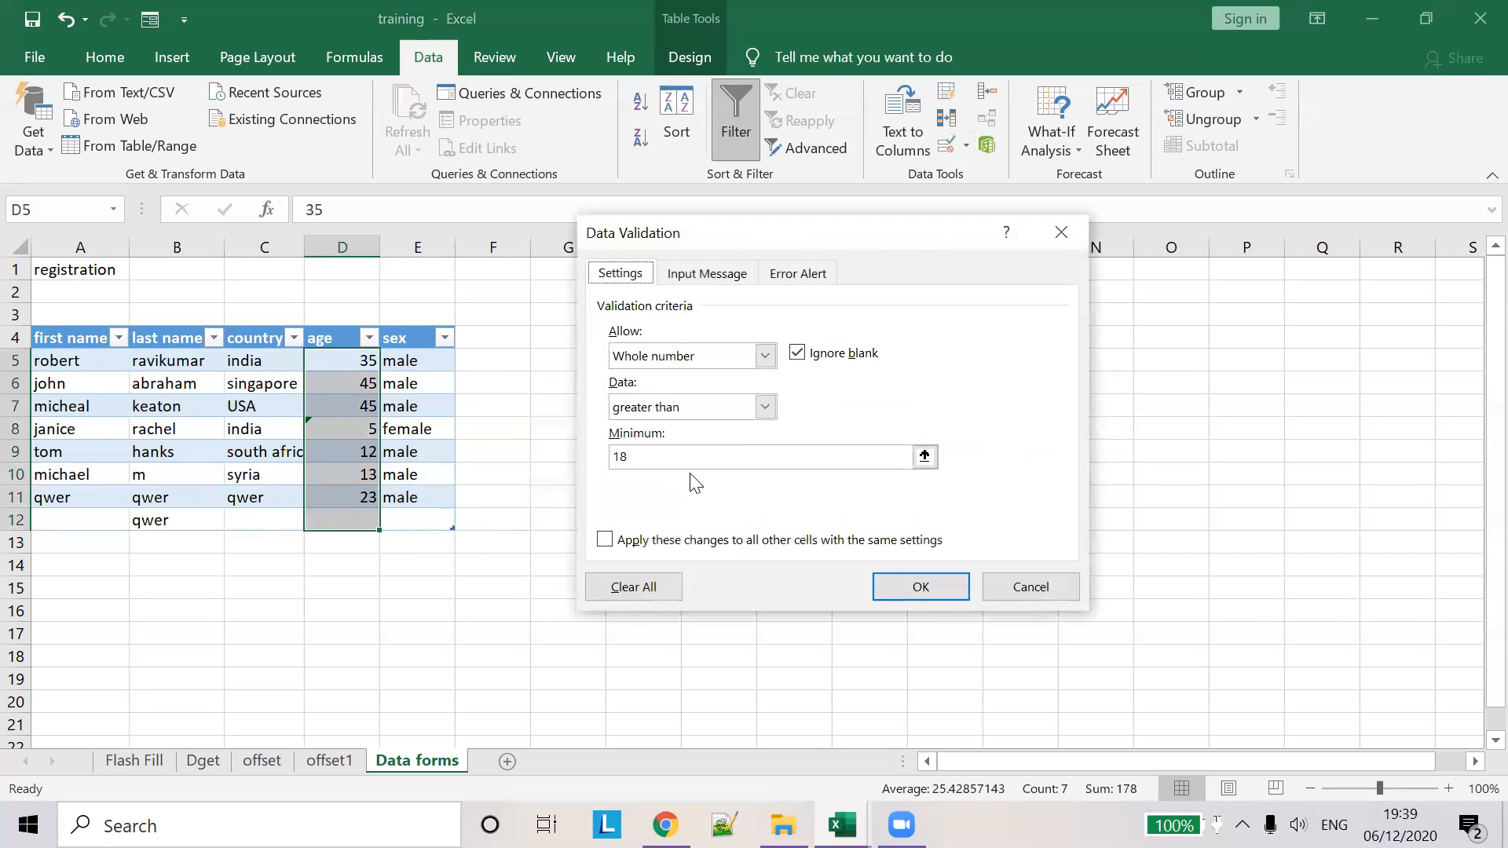
click(798, 354)
click(719, 278)
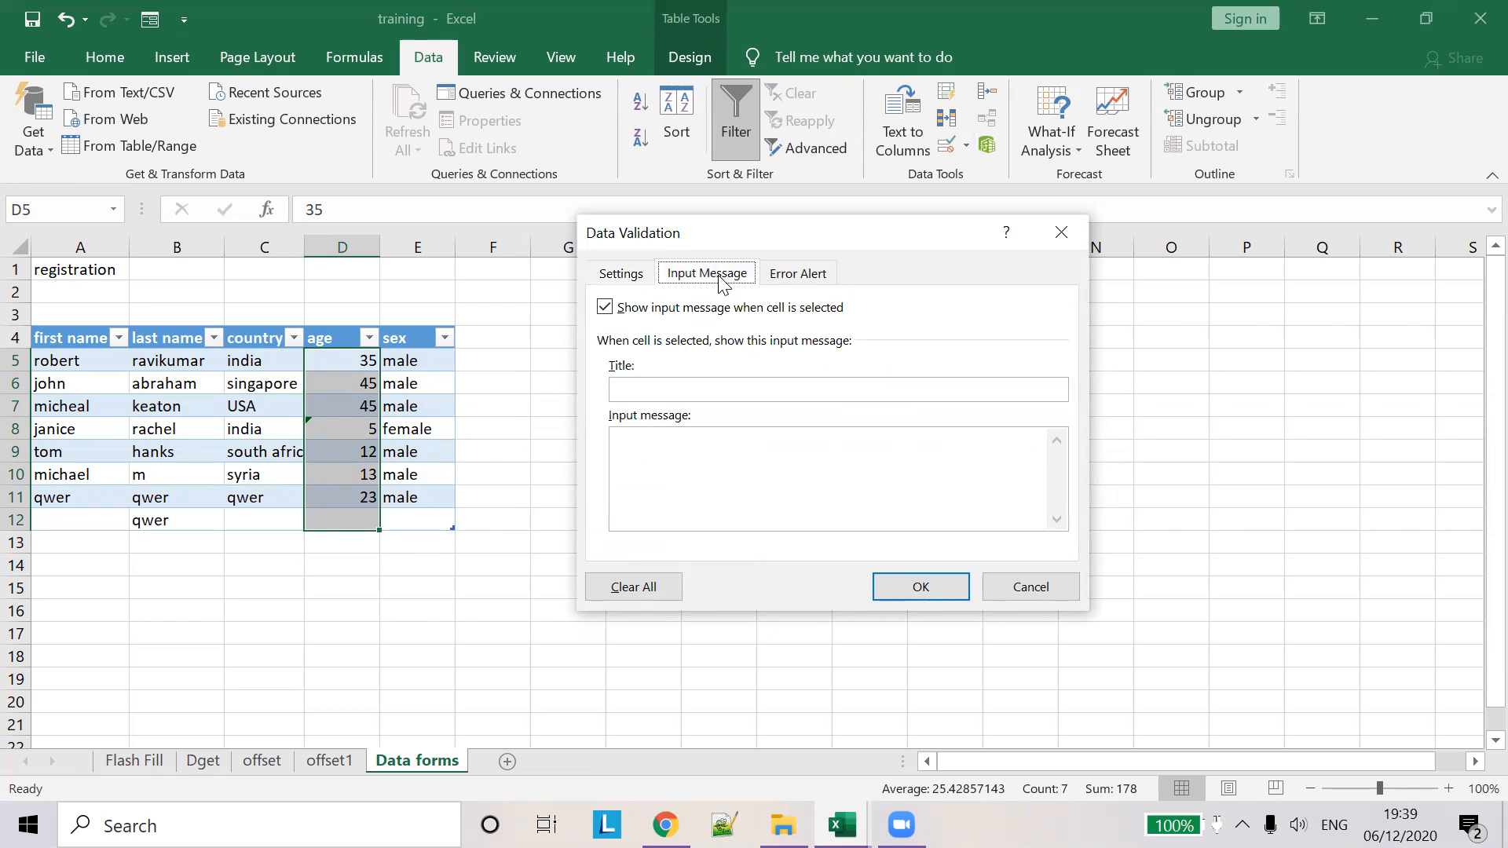
click(797, 273)
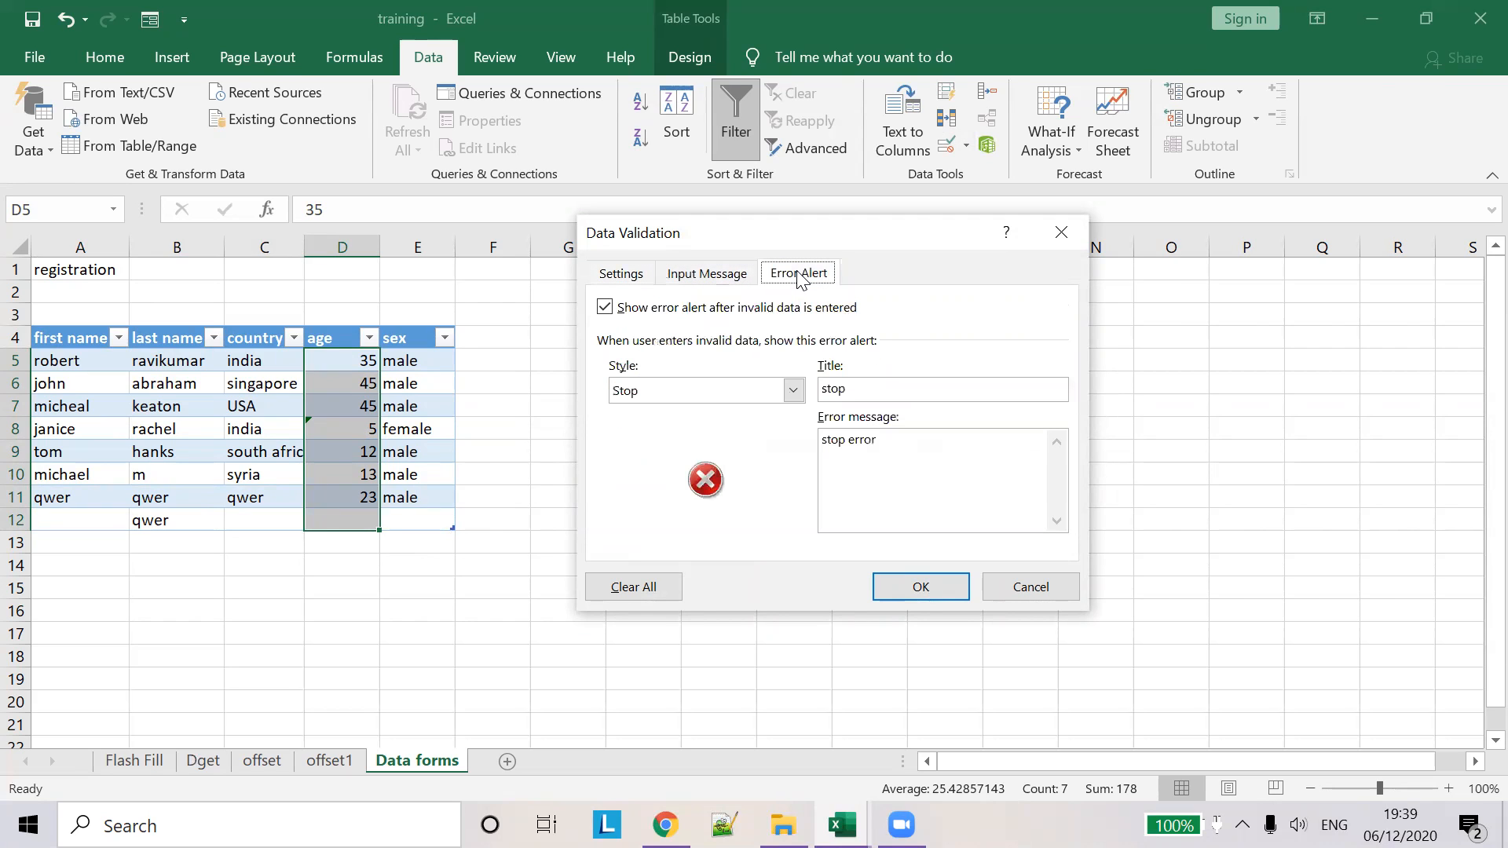
click(920, 587)
- Check the validated age cells D8, D10 and D12, then open the data form
click(367, 426)
click(337, 475)
click(342, 521)
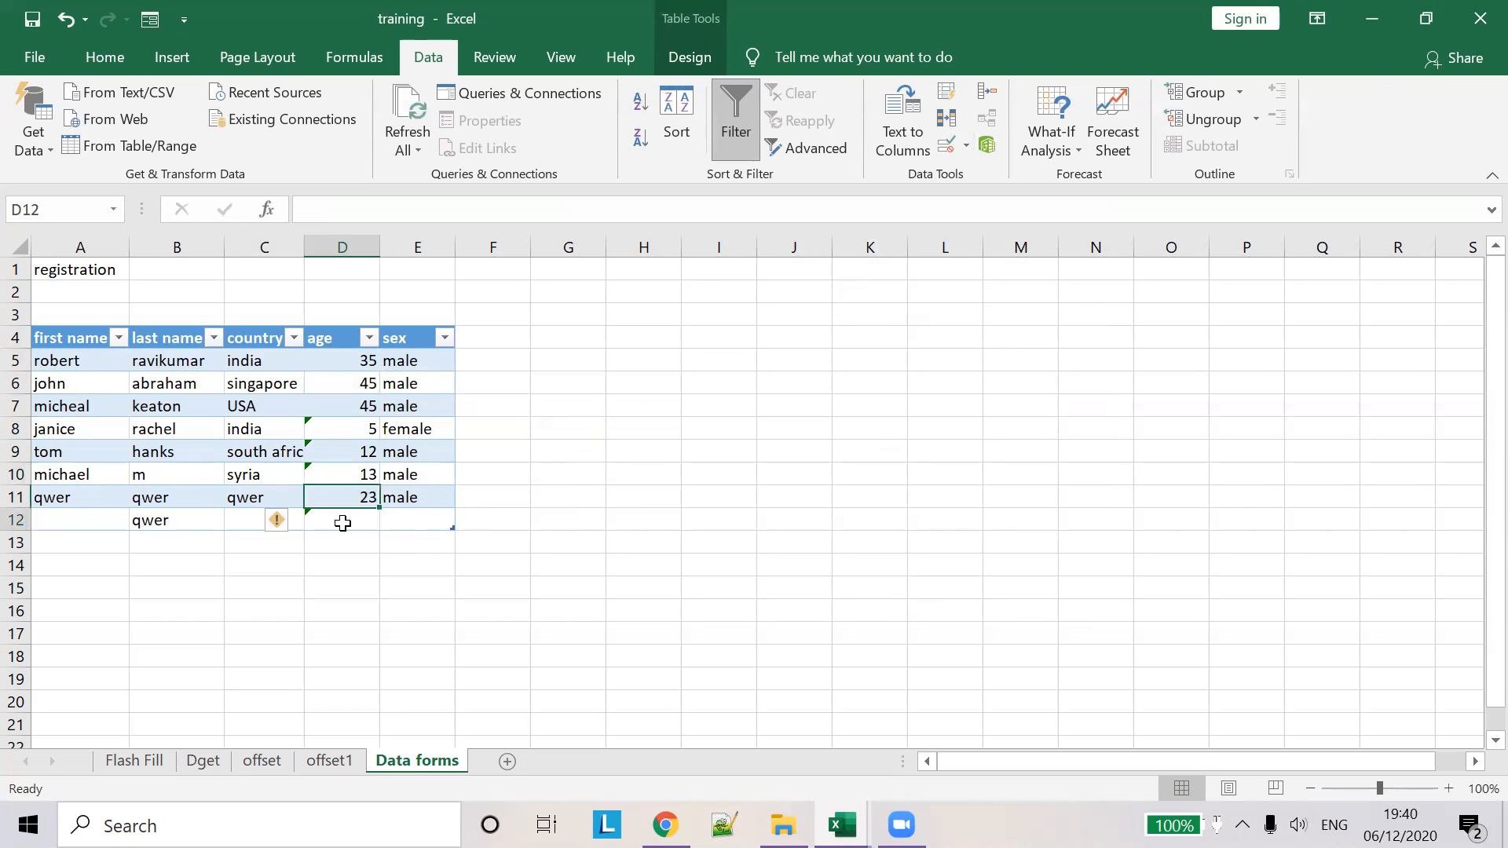
click(150, 19)
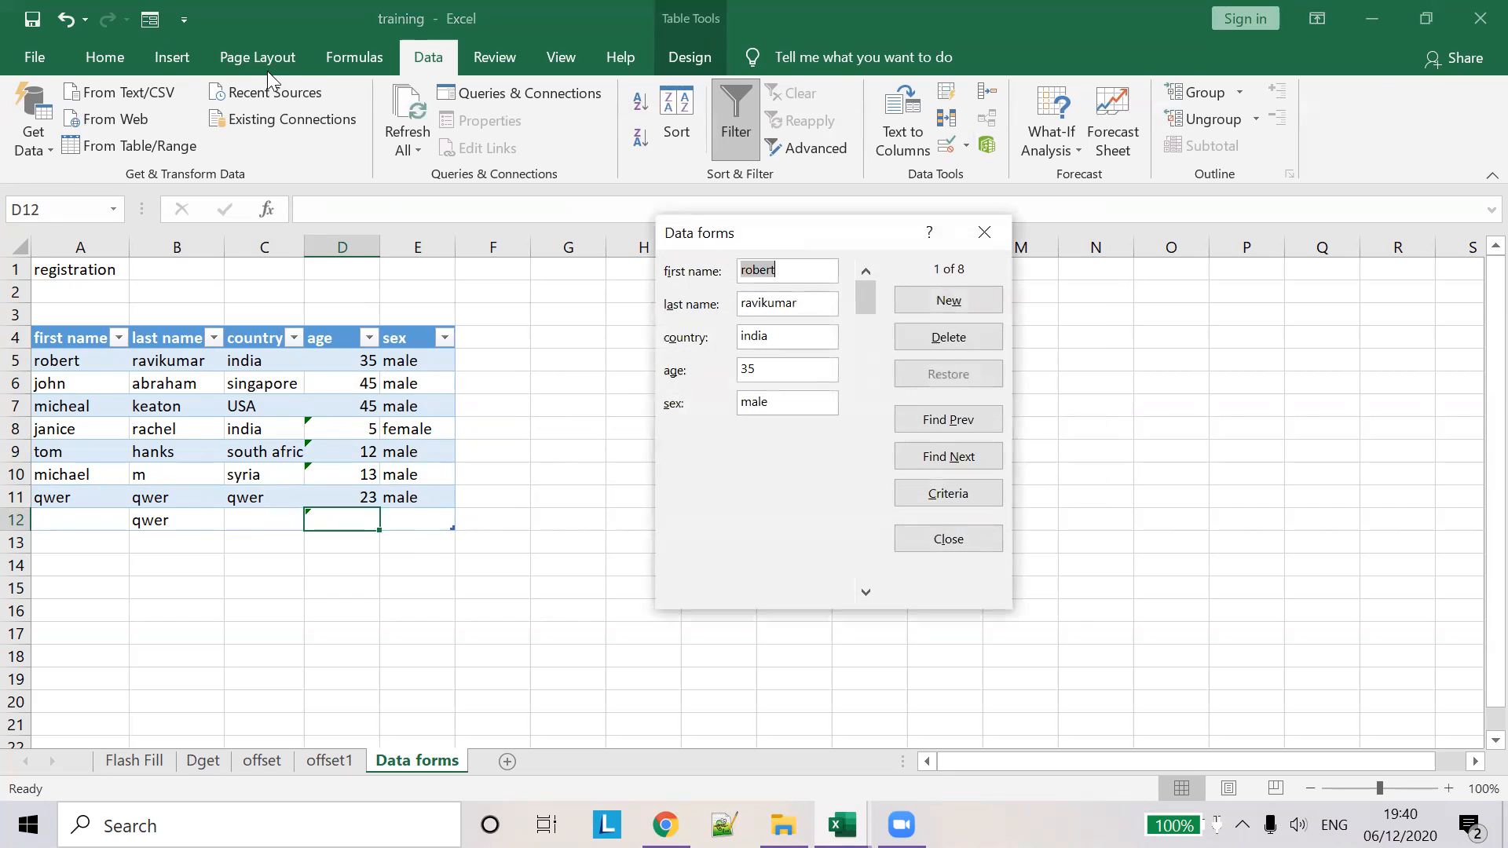
- Submit a new Data Form record with first and last name, country usa, age 12, female
click(942, 310)
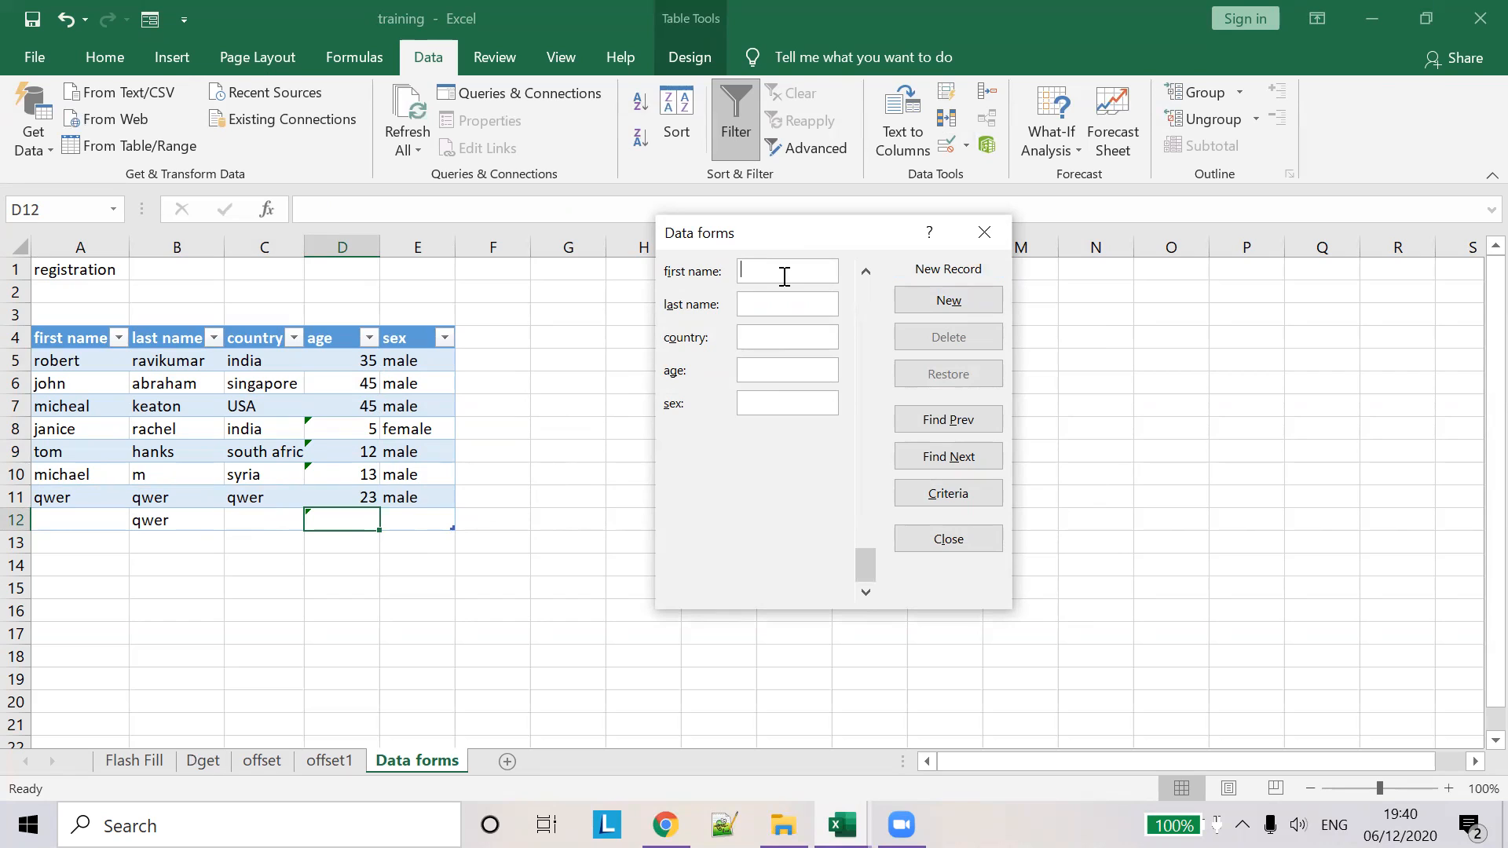
text(mari)
key(BackSpace)
key(BackSpace)
text(serenca)
text(na)
text(willaim)
click(768, 304)
key(BackSpace)
click(772, 333)
text(usa)
click(790, 406)
text(female)
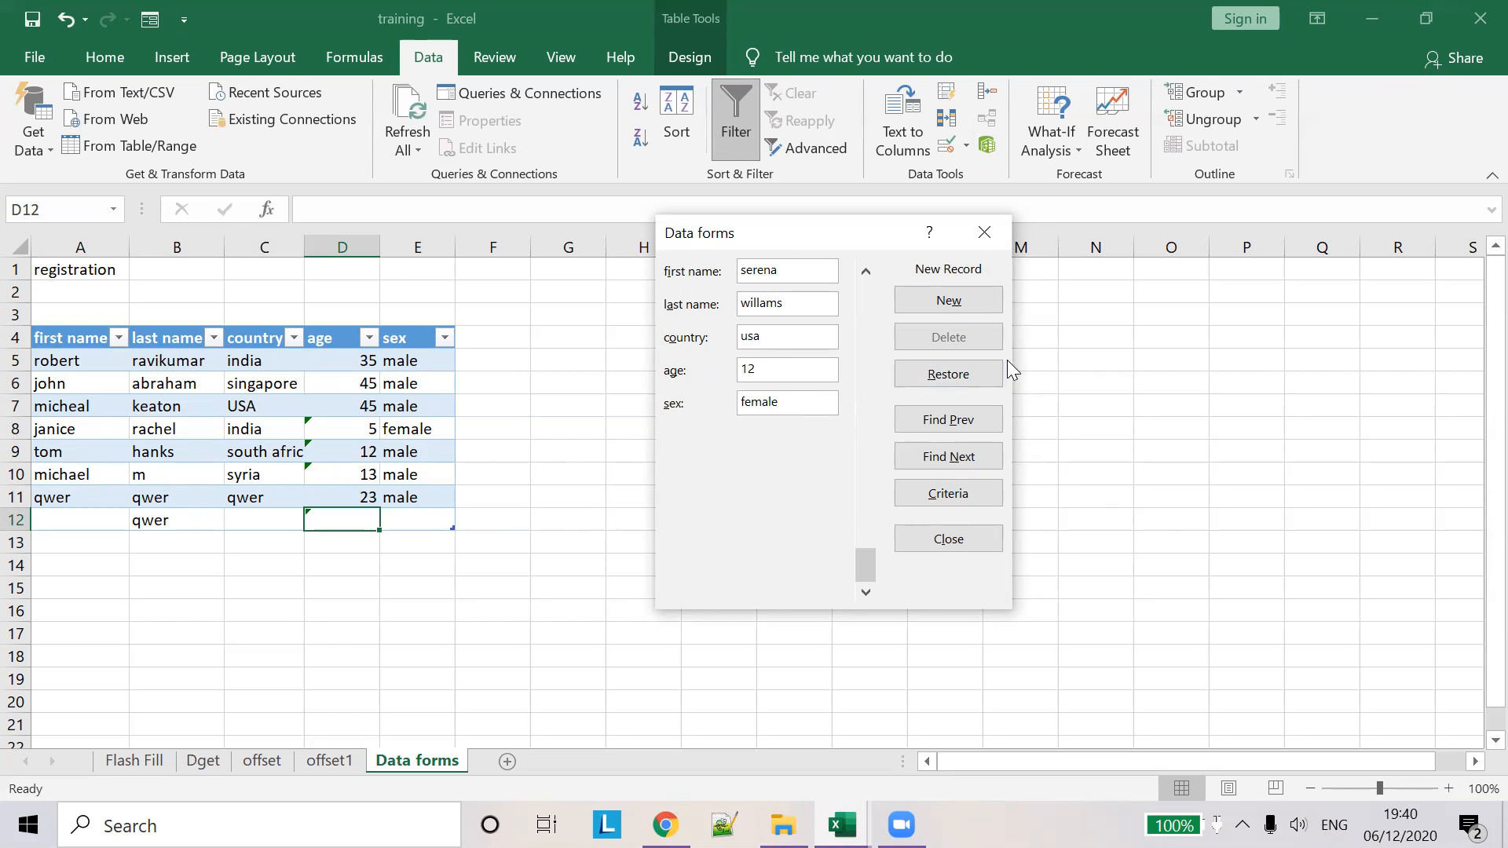
click(978, 504)
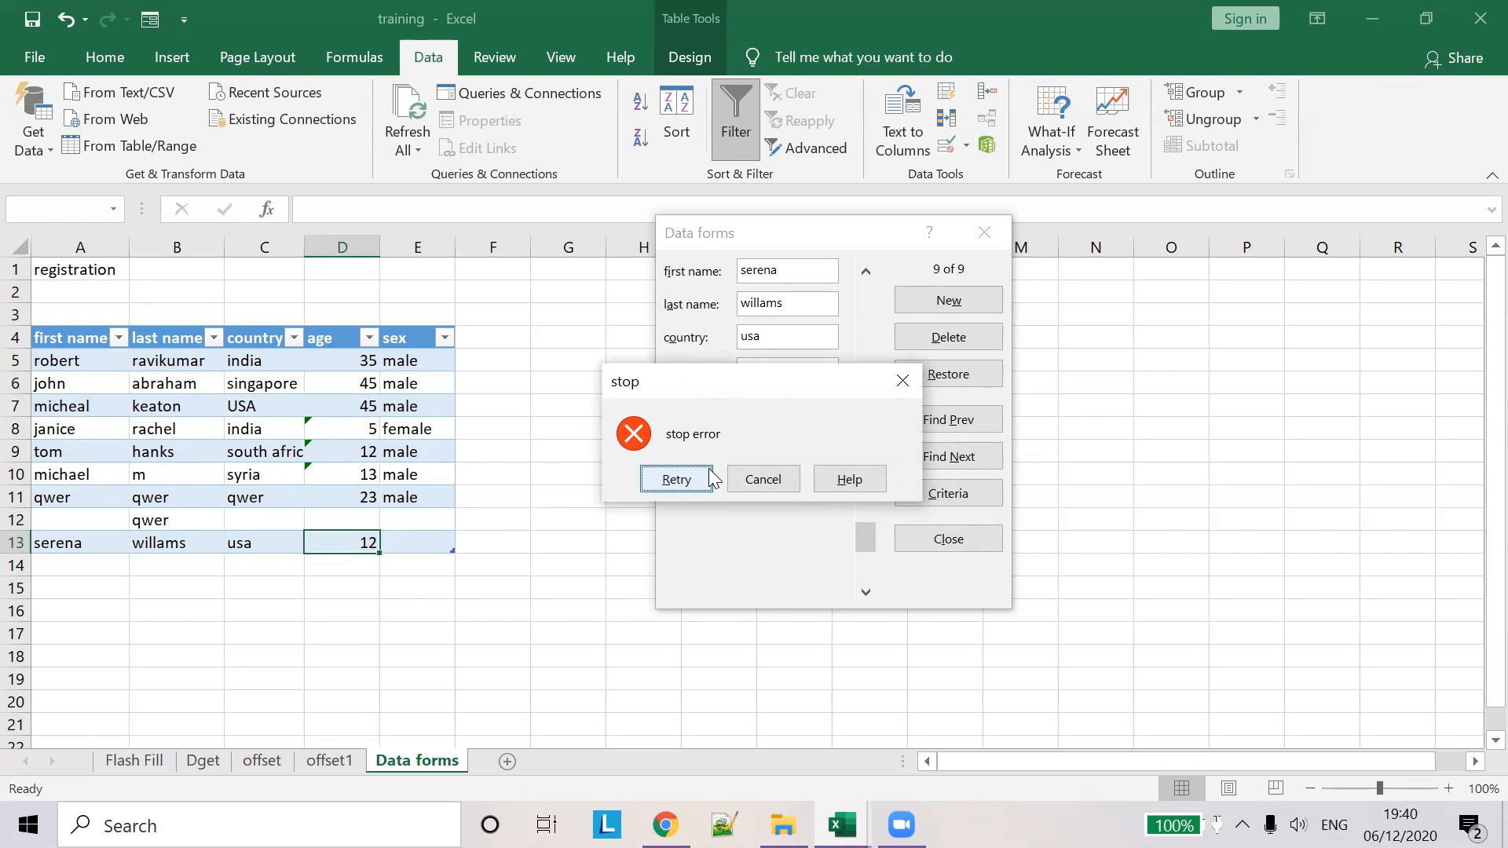
- Retry with age 14, cancel the still-rejected record, and close the form
click(683, 483)
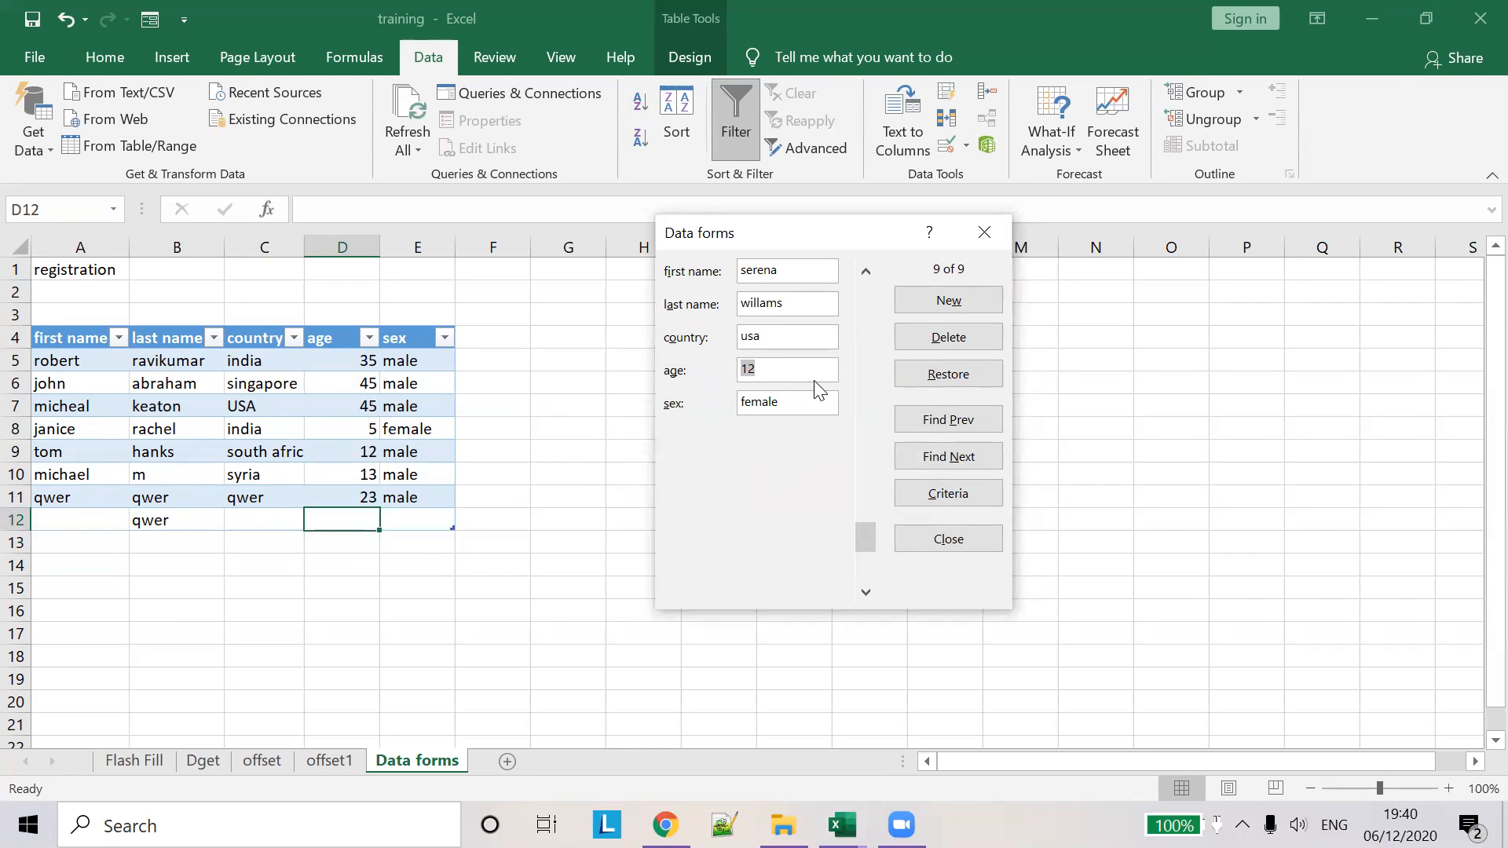
text(1)
key(Return)
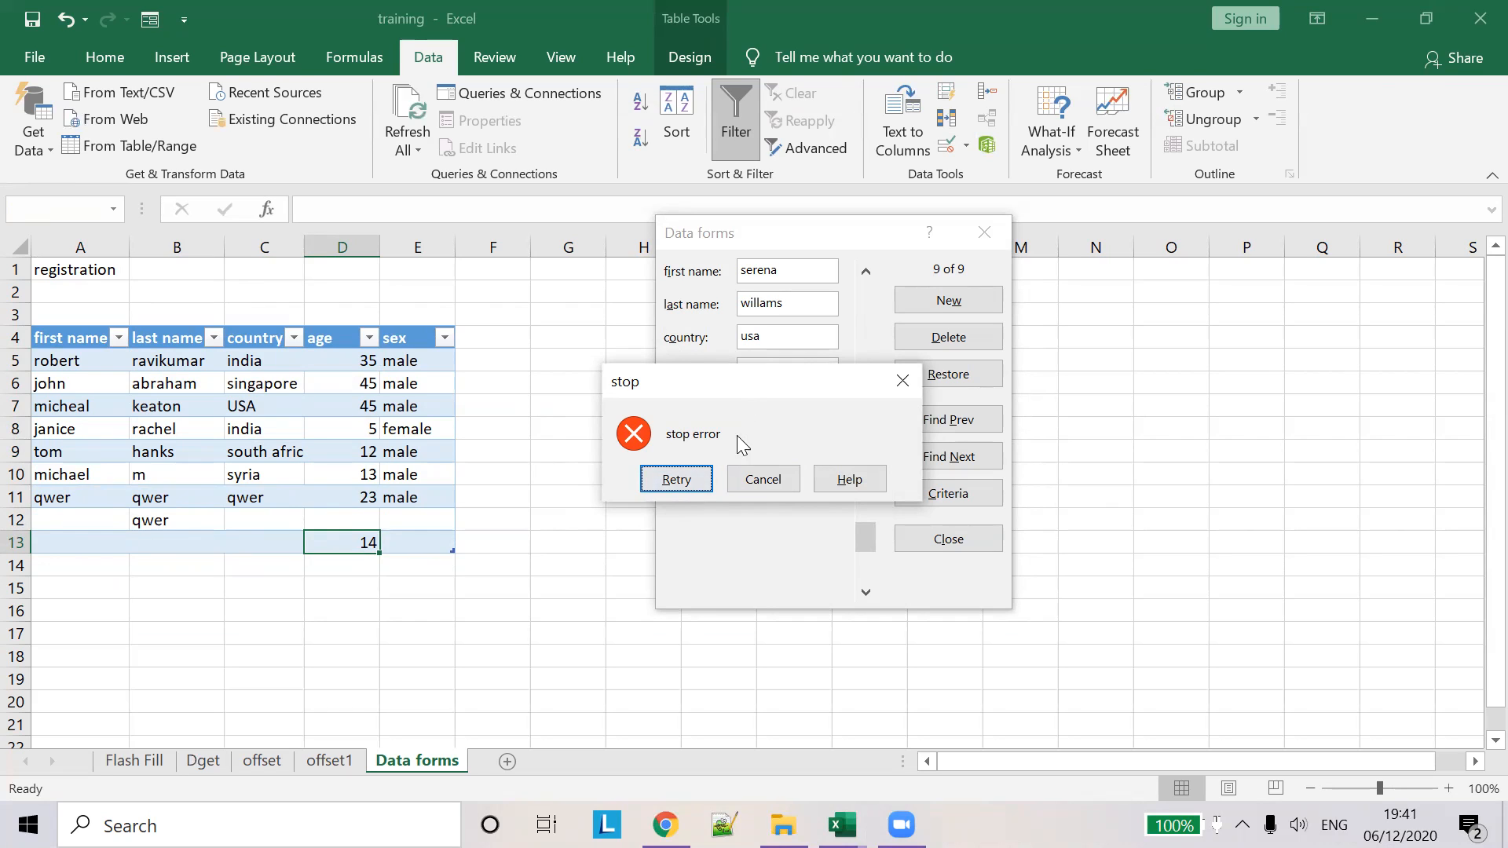
click(766, 481)
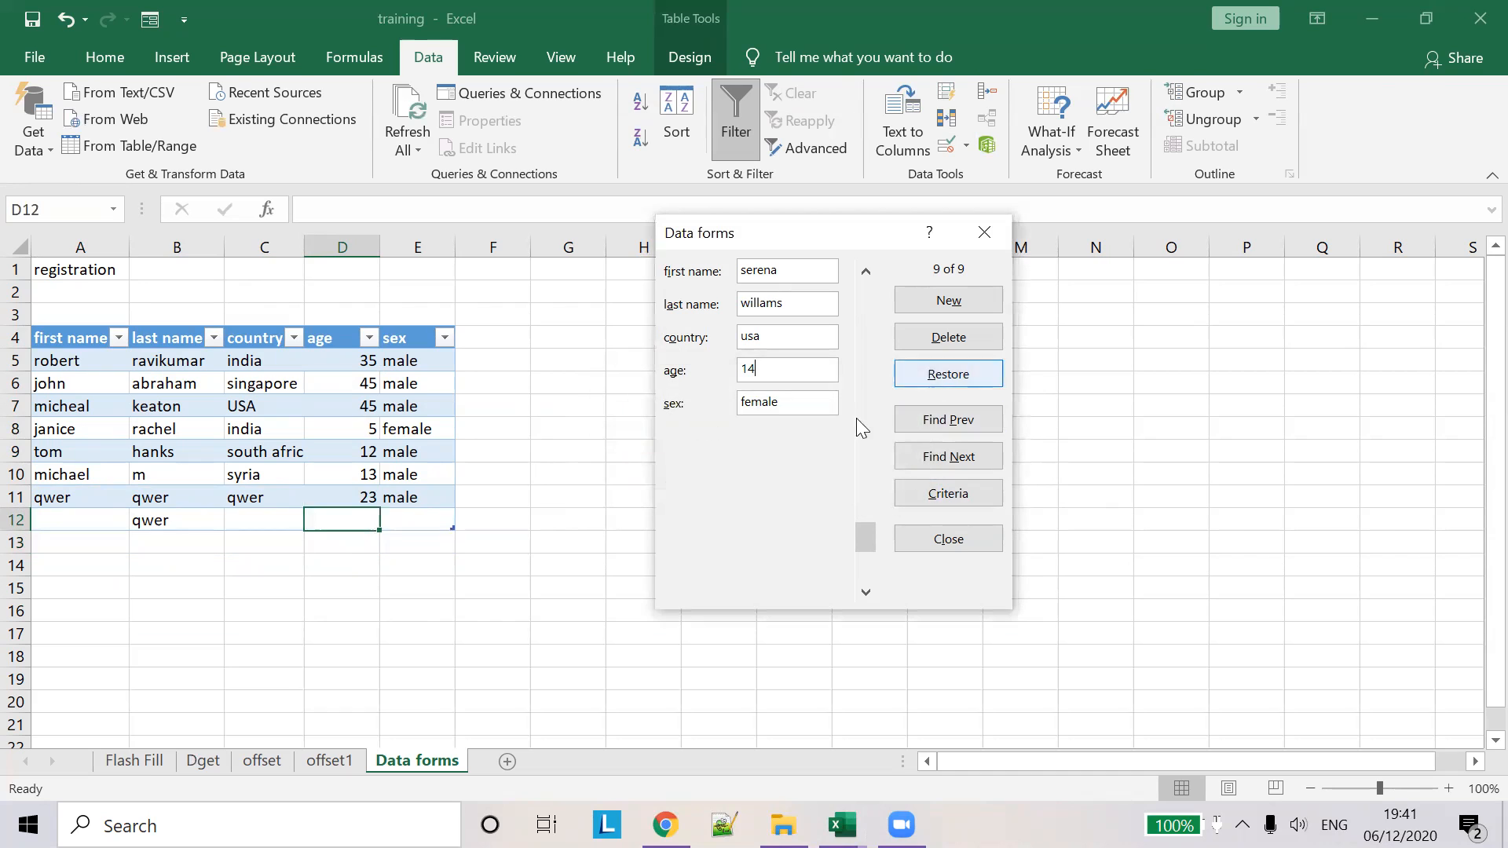
click(996, 230)
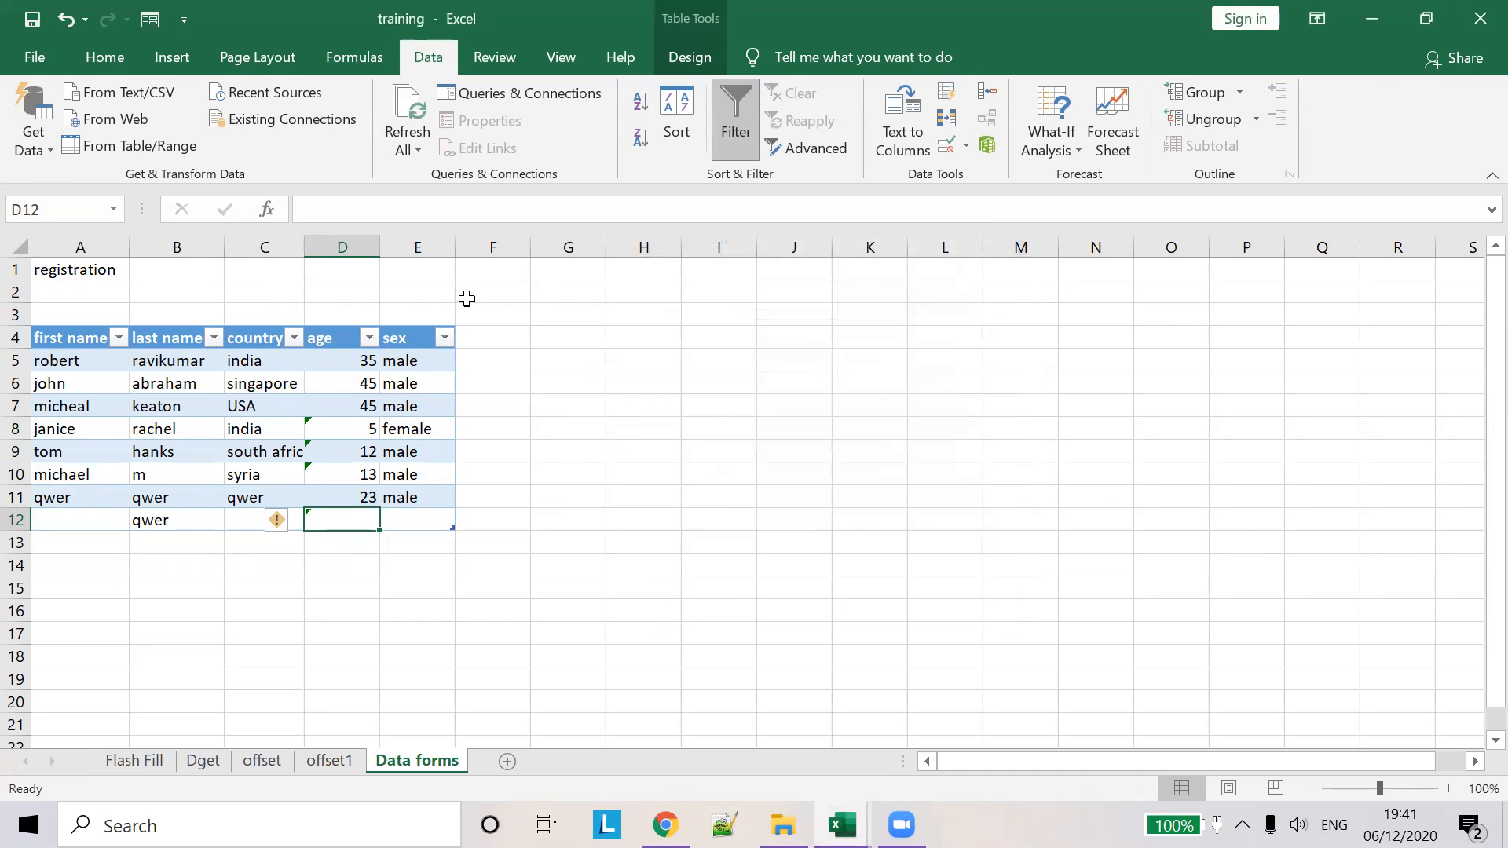
- Replace the age column's Stop alert message with 'you are too small to register' and apply it
click(339, 325)
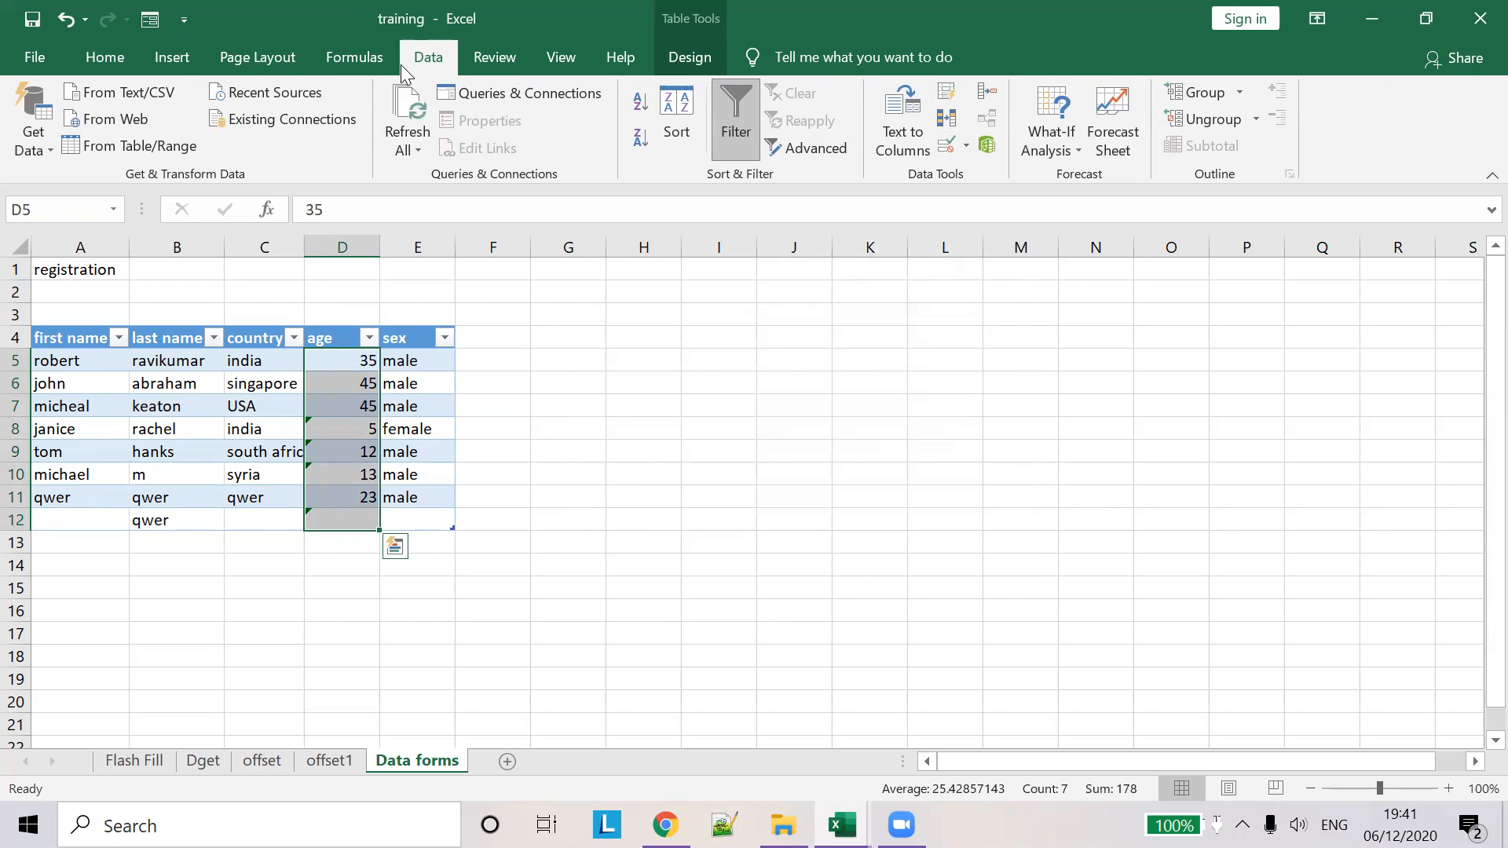
click(946, 144)
click(622, 273)
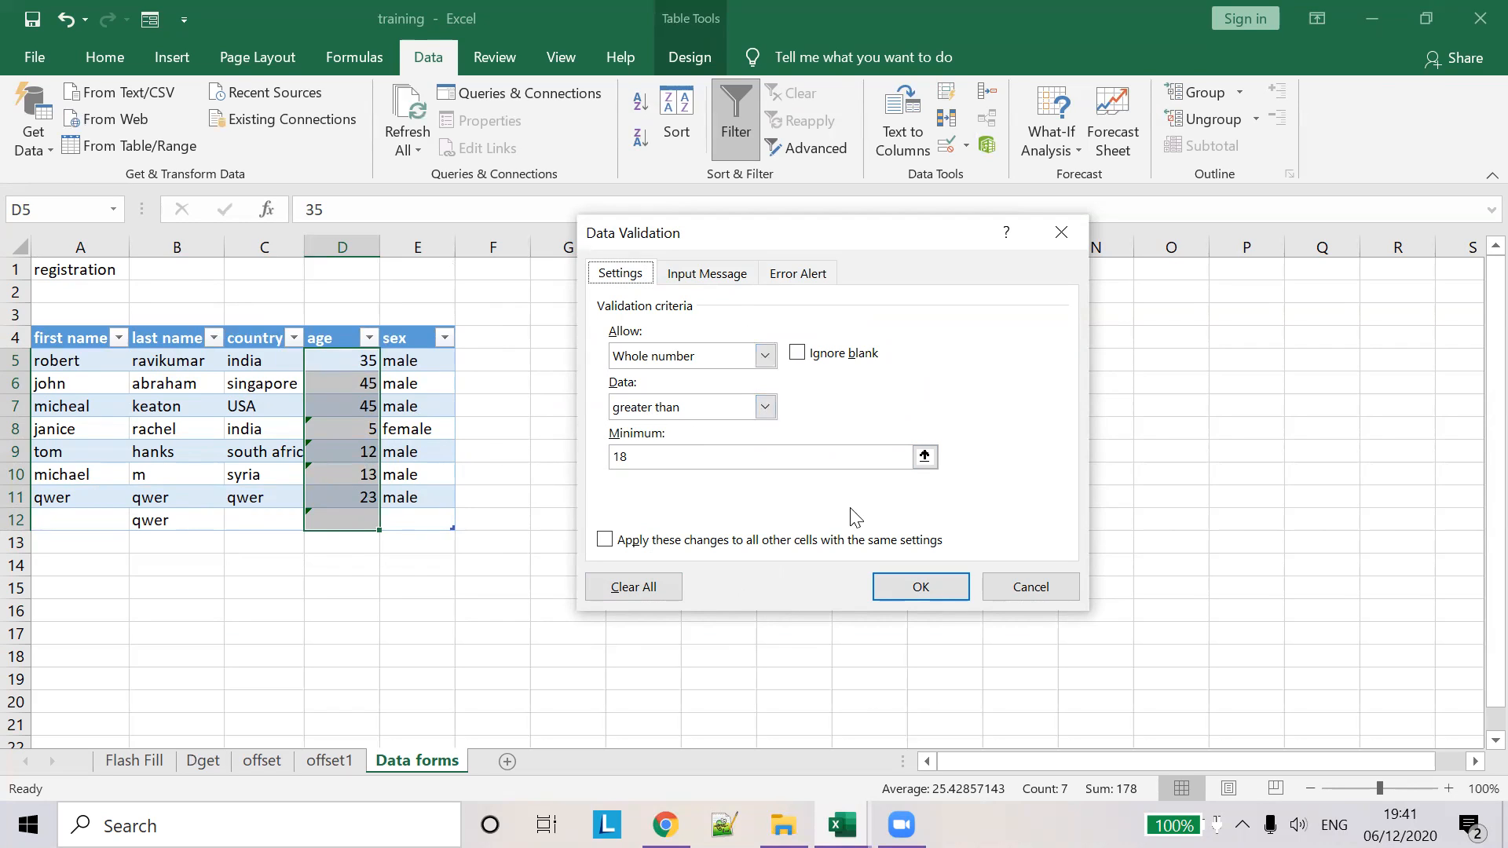
click(703, 271)
click(797, 273)
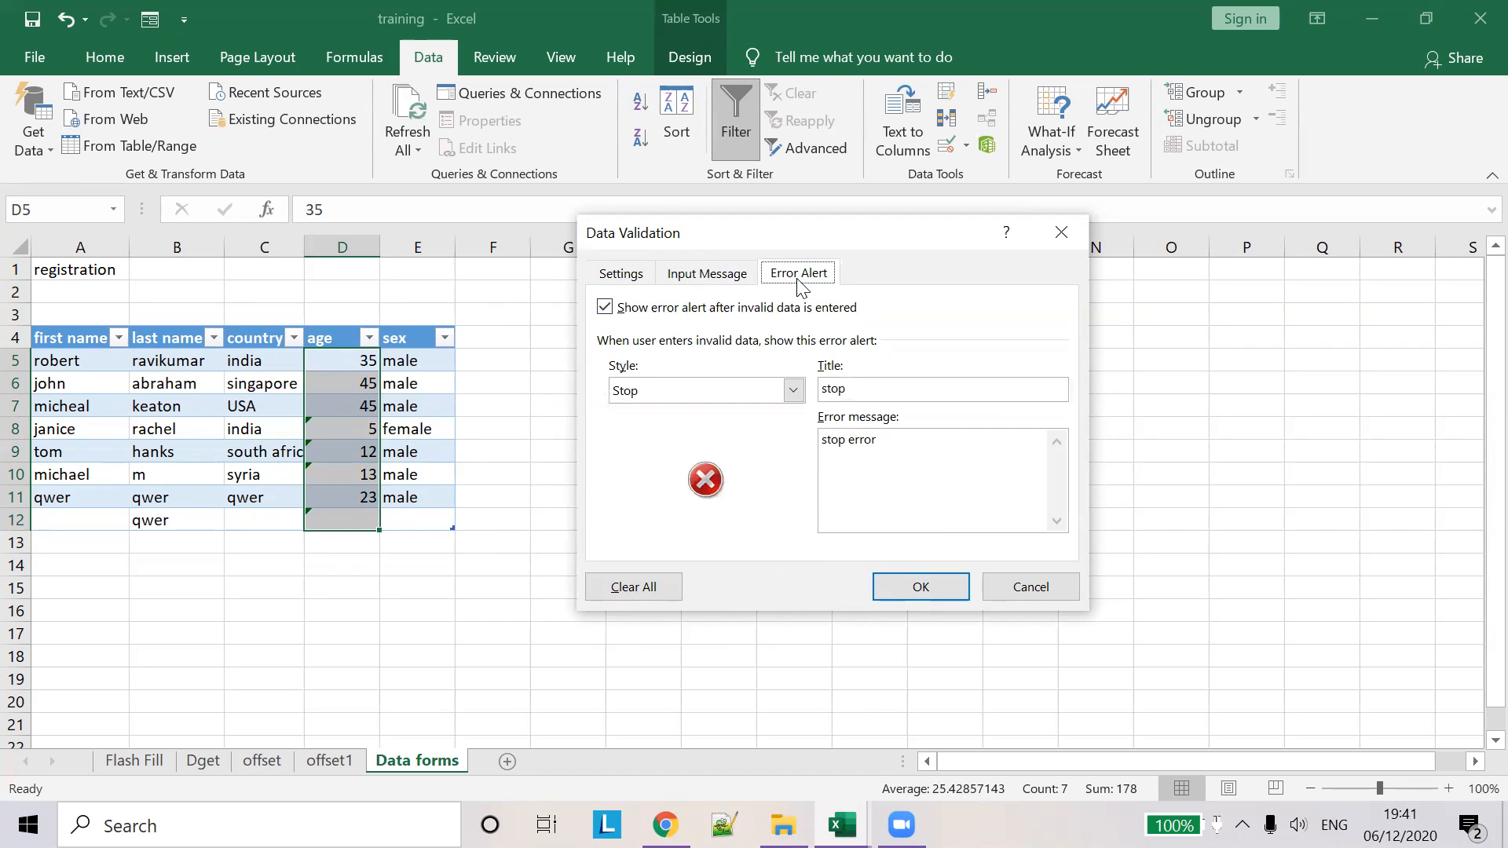
drag(902, 438, 531, 405)
text(enter valid)
key(BackSpace)
key(BackSpace)
key(BackSpace)
key(BackSpace)
key(BackSpace)
key(BackSpace)
key(BackSpace)
key(BackSpace)
text(you are too small)
text(to register)
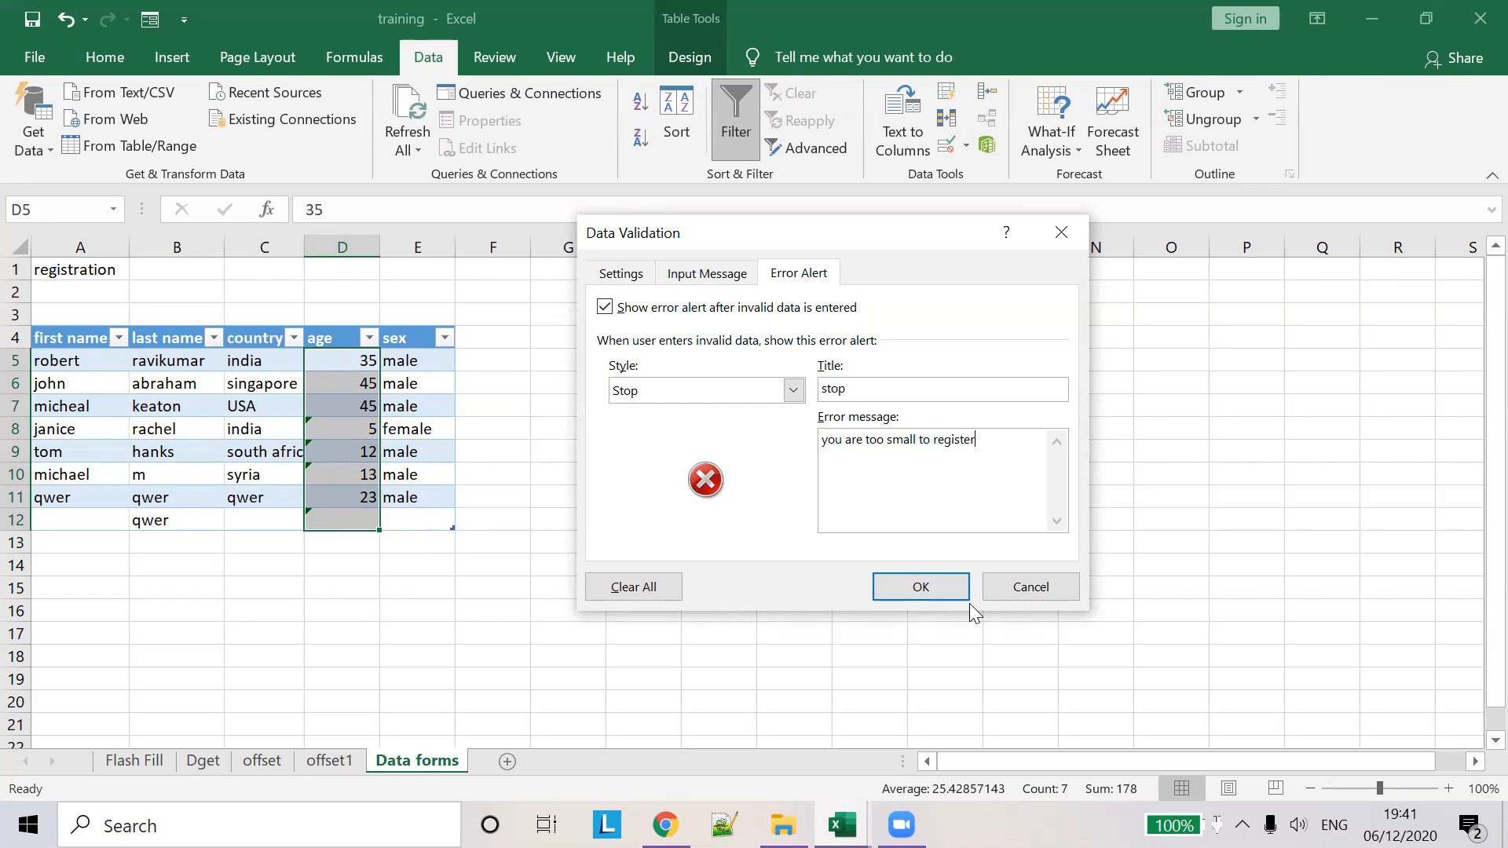
click(921, 588)
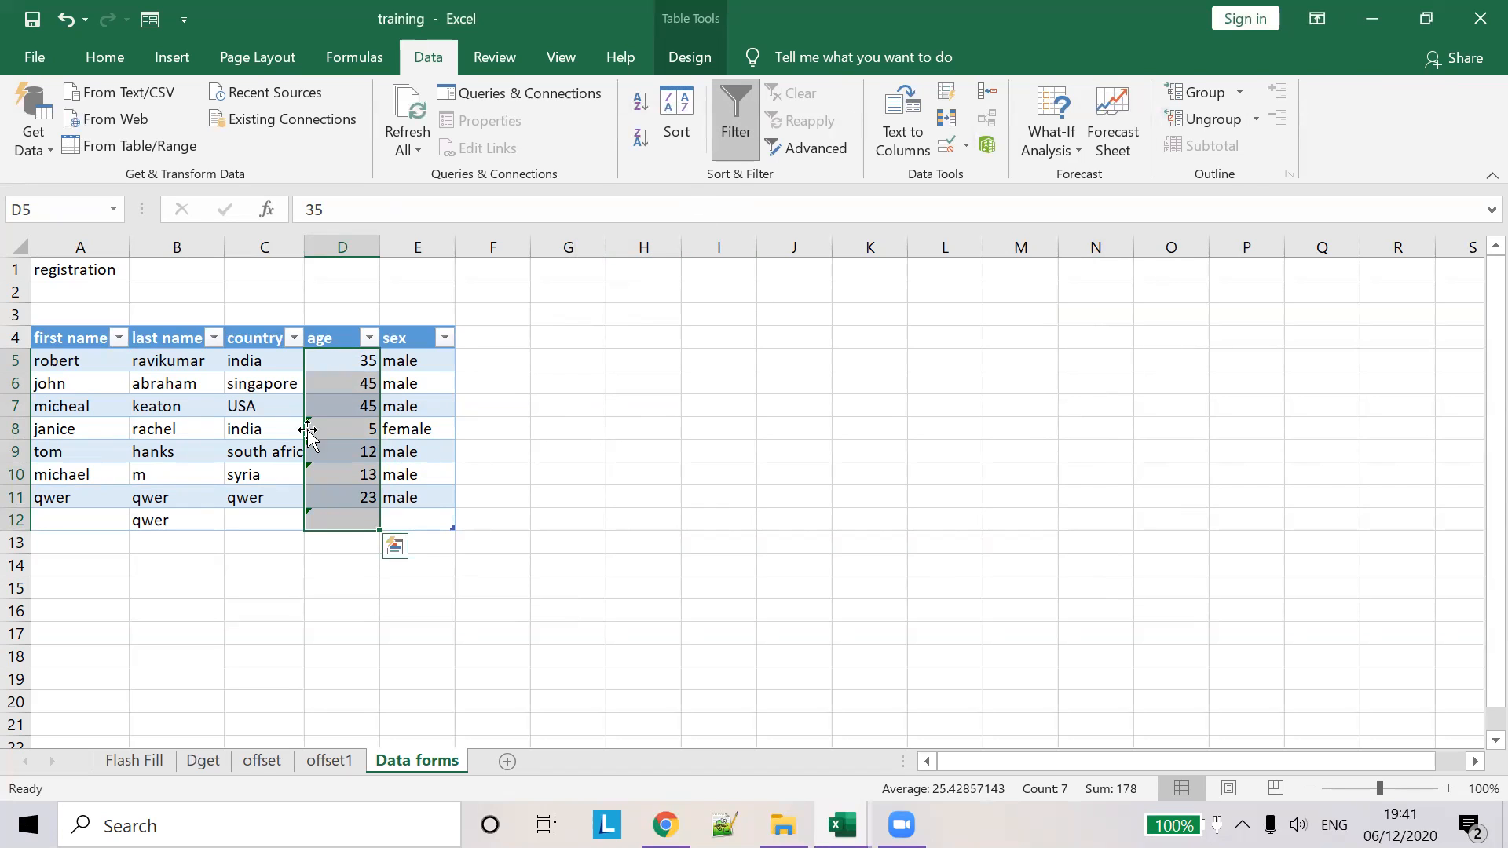
- Submit a new Data Form record with first and last name, country cuba, age 13, female
click(150, 20)
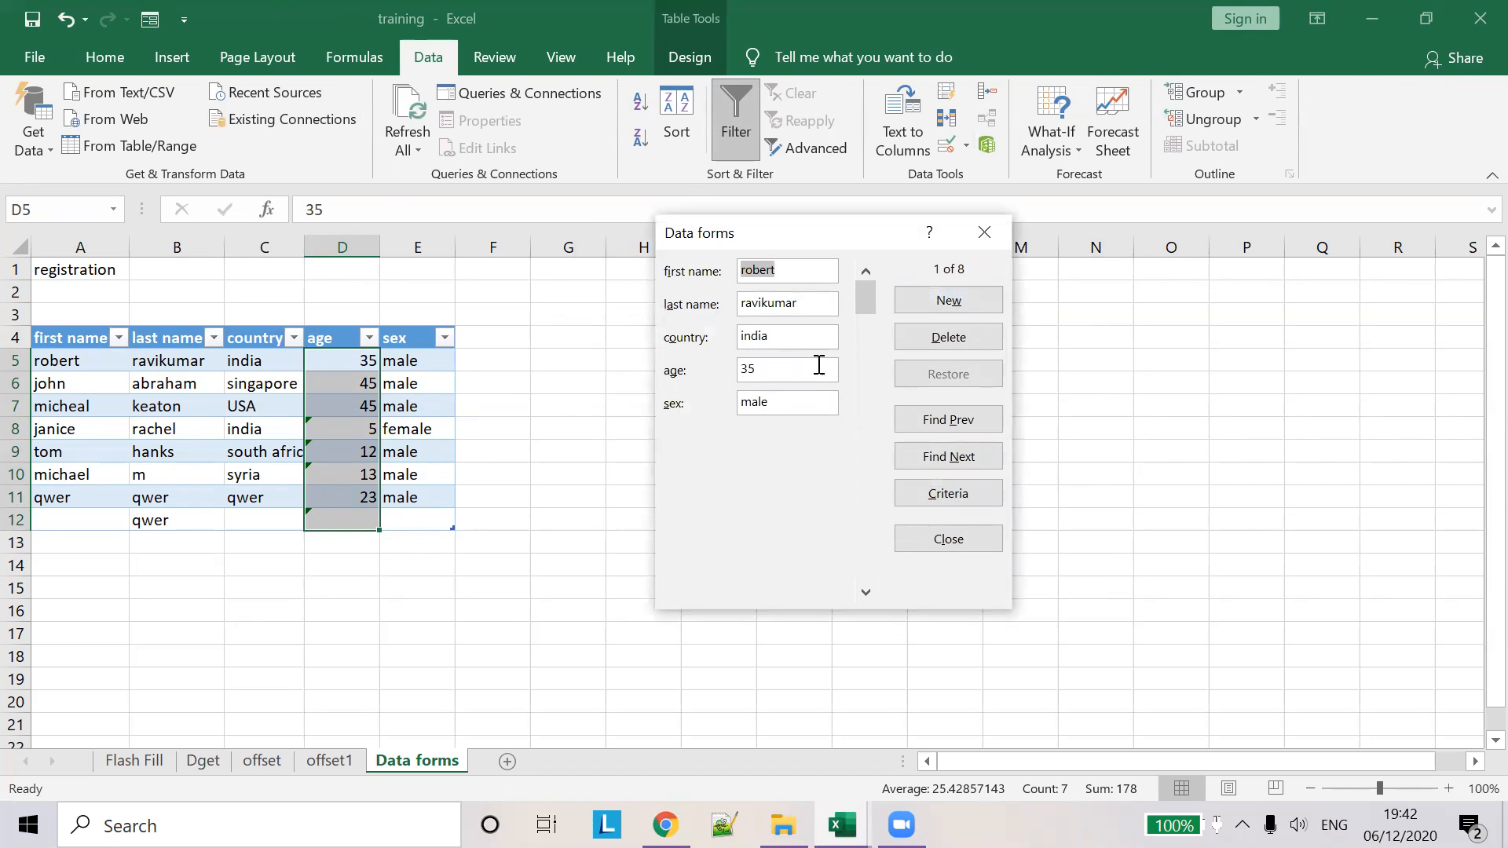
click(963, 300)
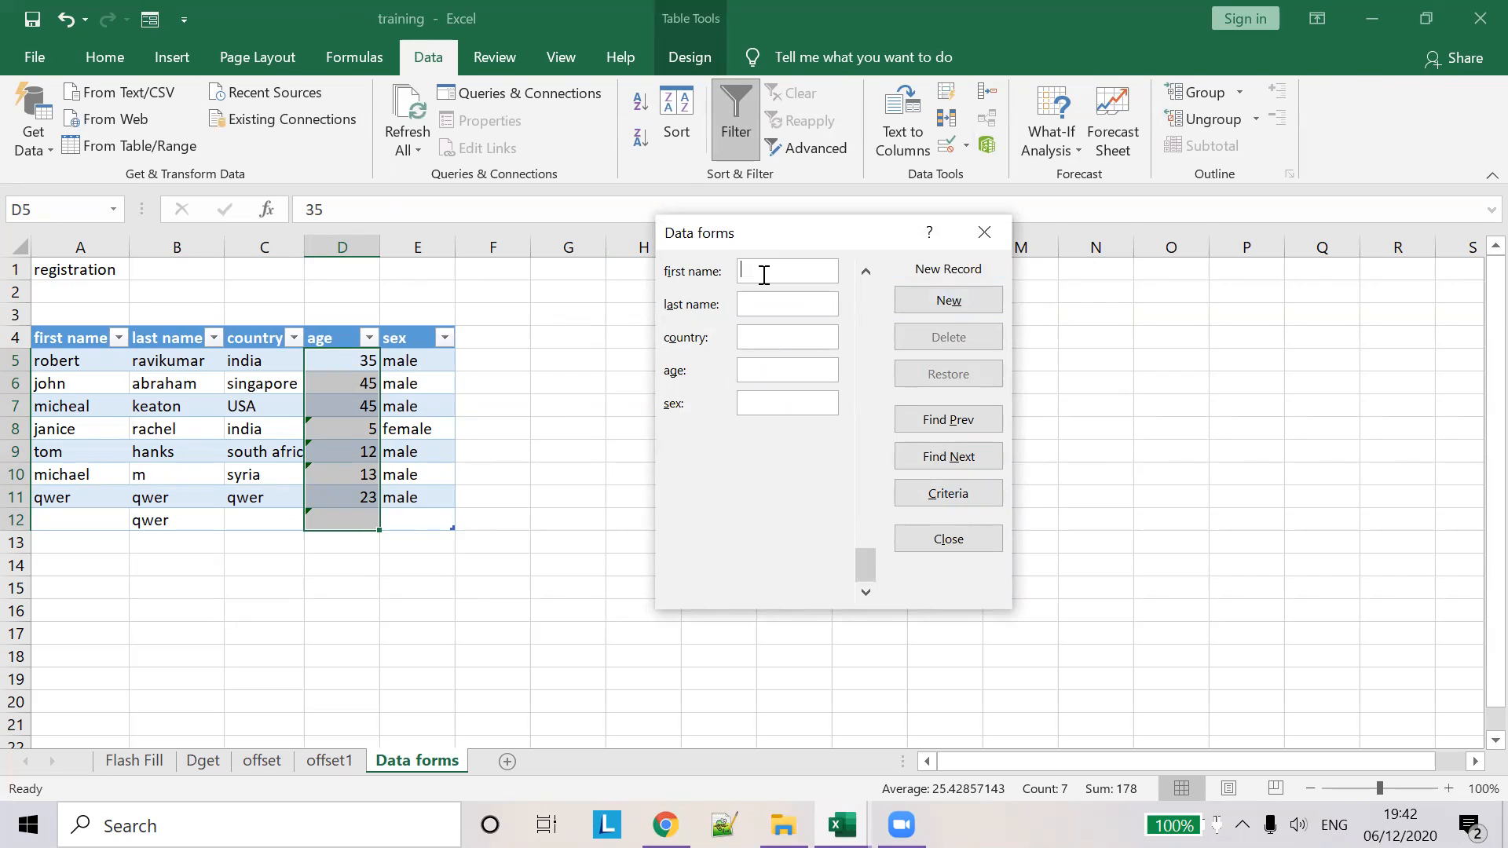
text(sertyu)
key(BackSpace)
key(BackSpace)
key(BackSpace)
text(willaim)
key(BackSpace)
text(ms)
click(805, 329)
text(cuba)
key(Tab)
text(13)
click(827, 404)
text(female)
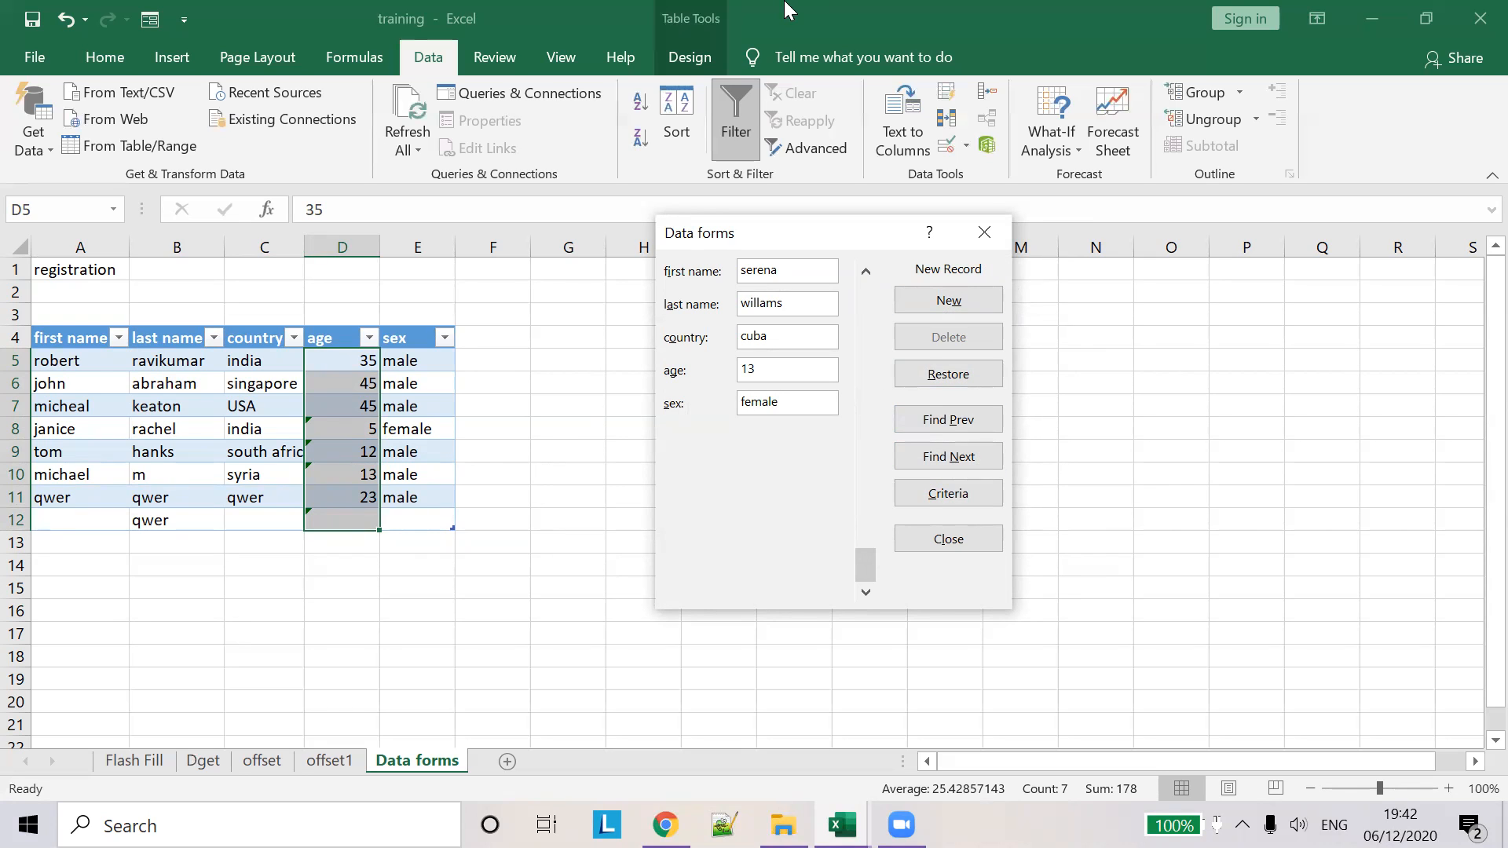
key(Return)
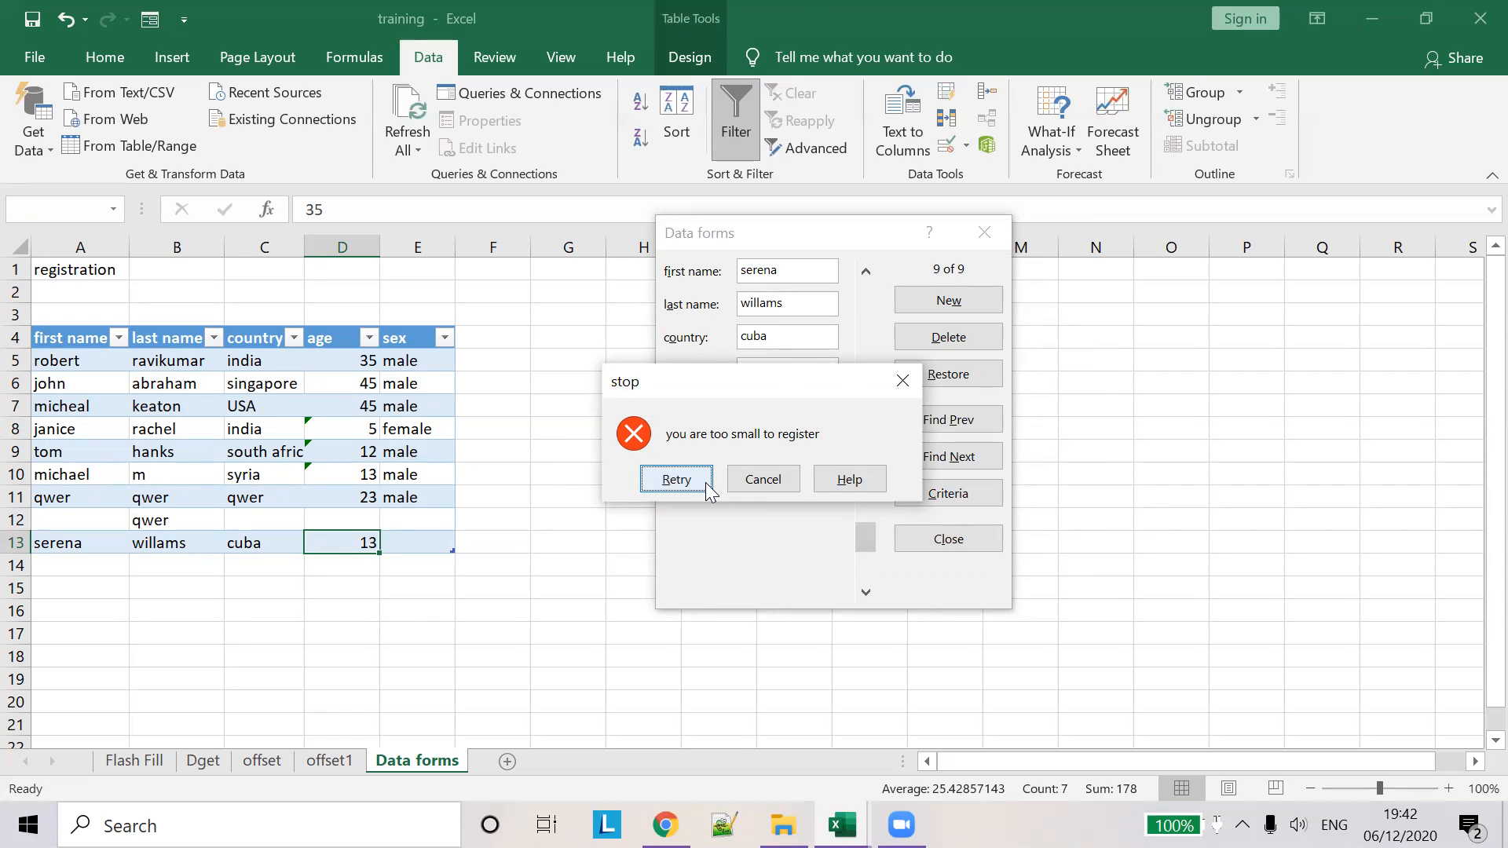
- Dismiss the too-small alert, resubmit with age 19, and close the form
click(764, 479)
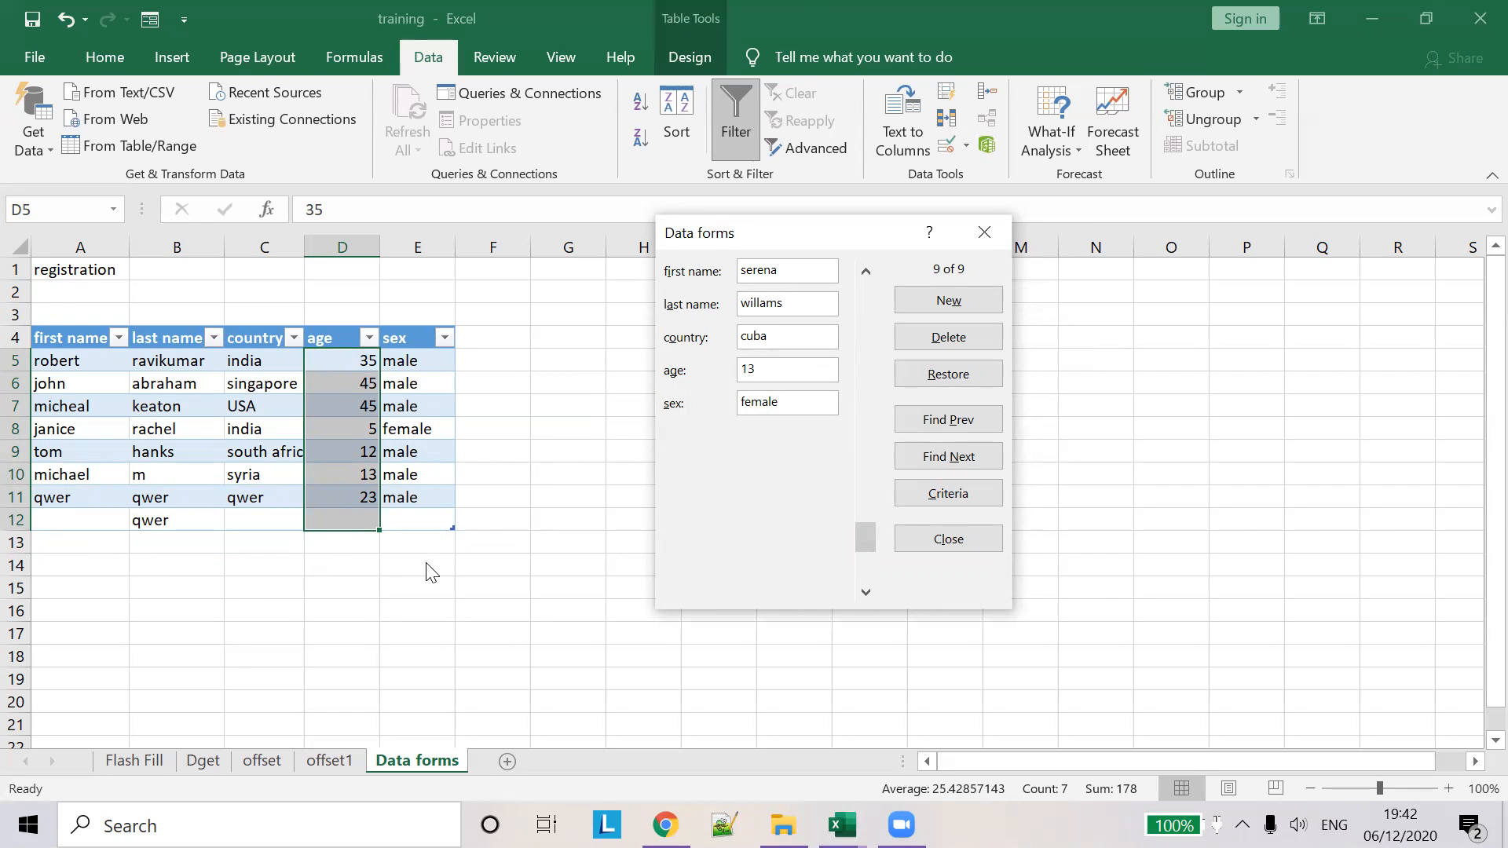
click(794, 365)
key(BackSpace)
key(BackSpace)
text(19)
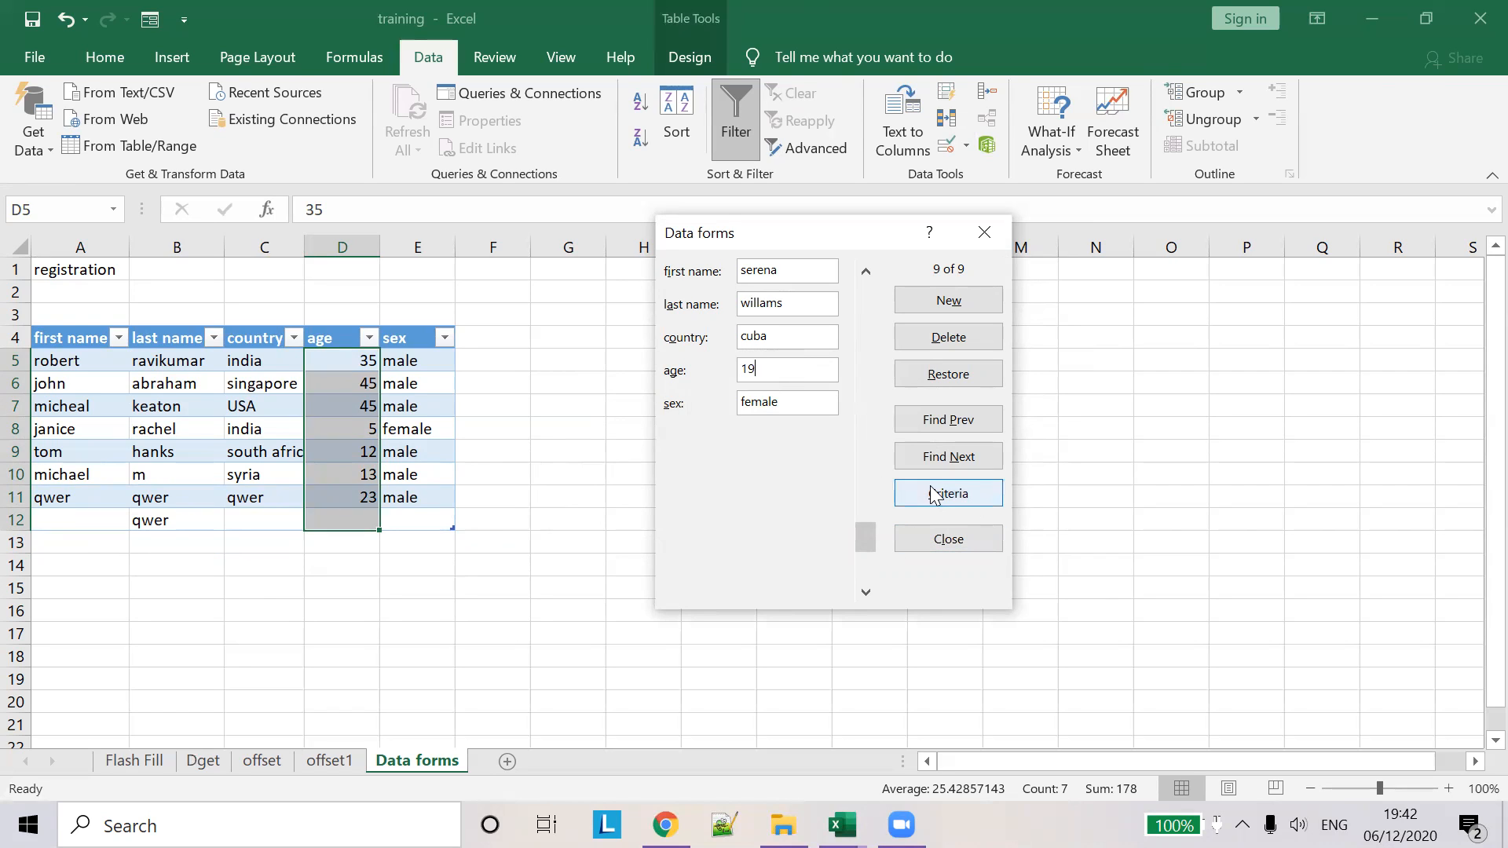
key(Return)
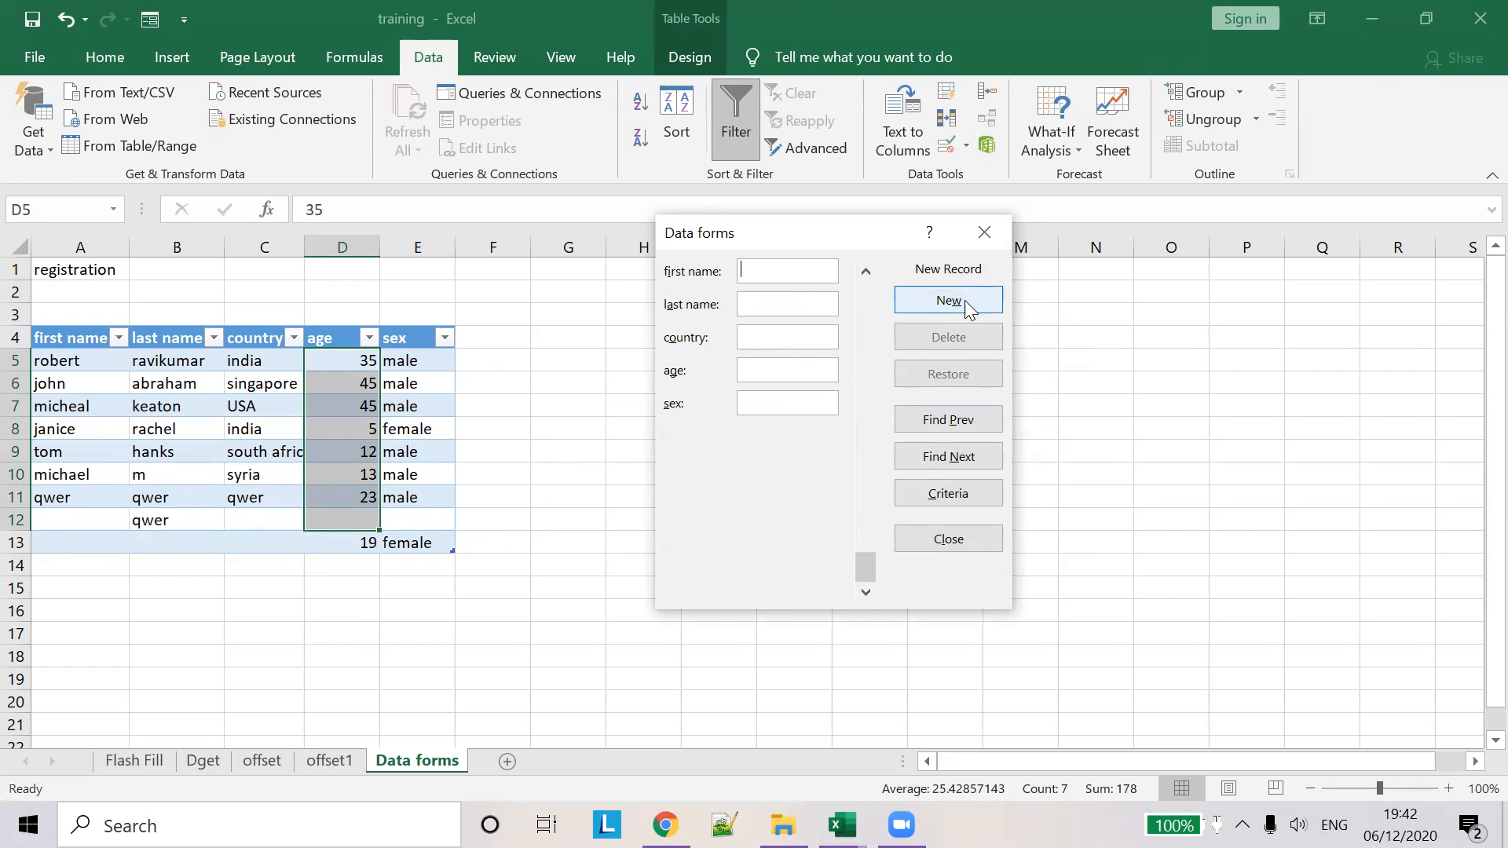
click(984, 232)
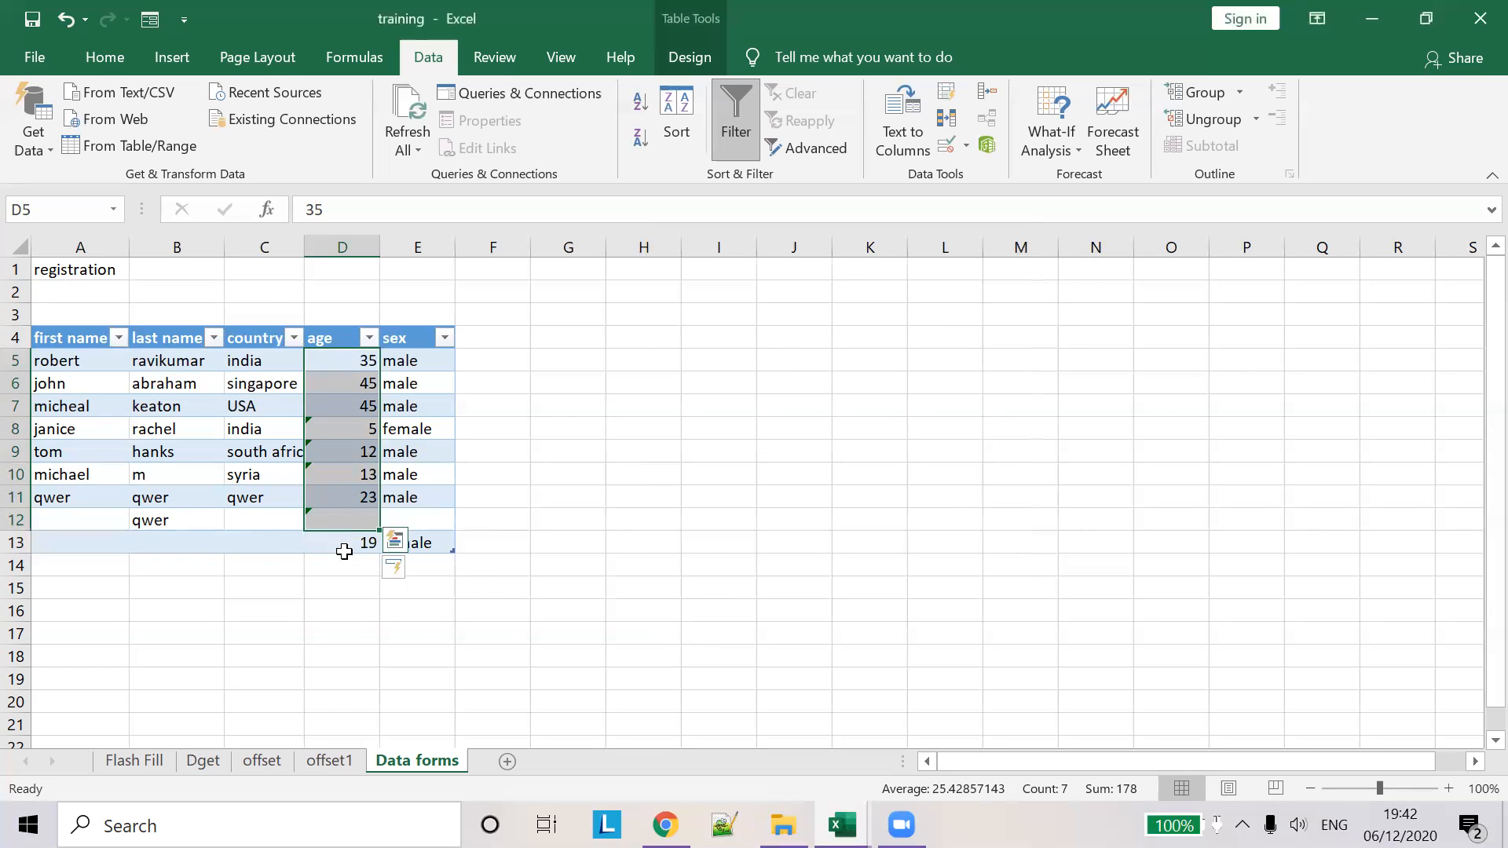
click(351, 514)
- From A13, open the data form and step forward to the row 13 record
click(263, 540)
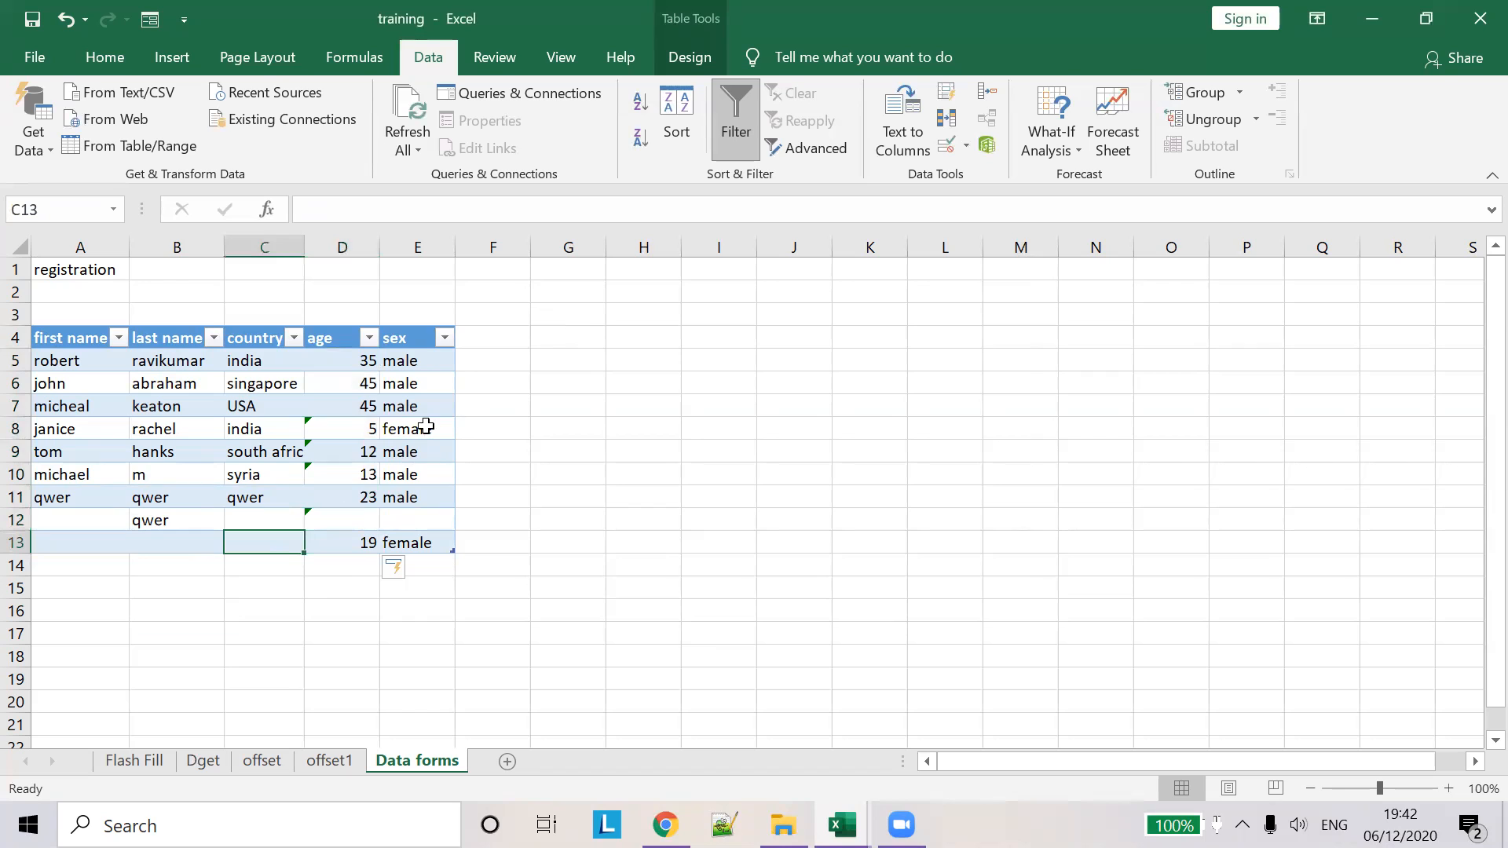
click(106, 544)
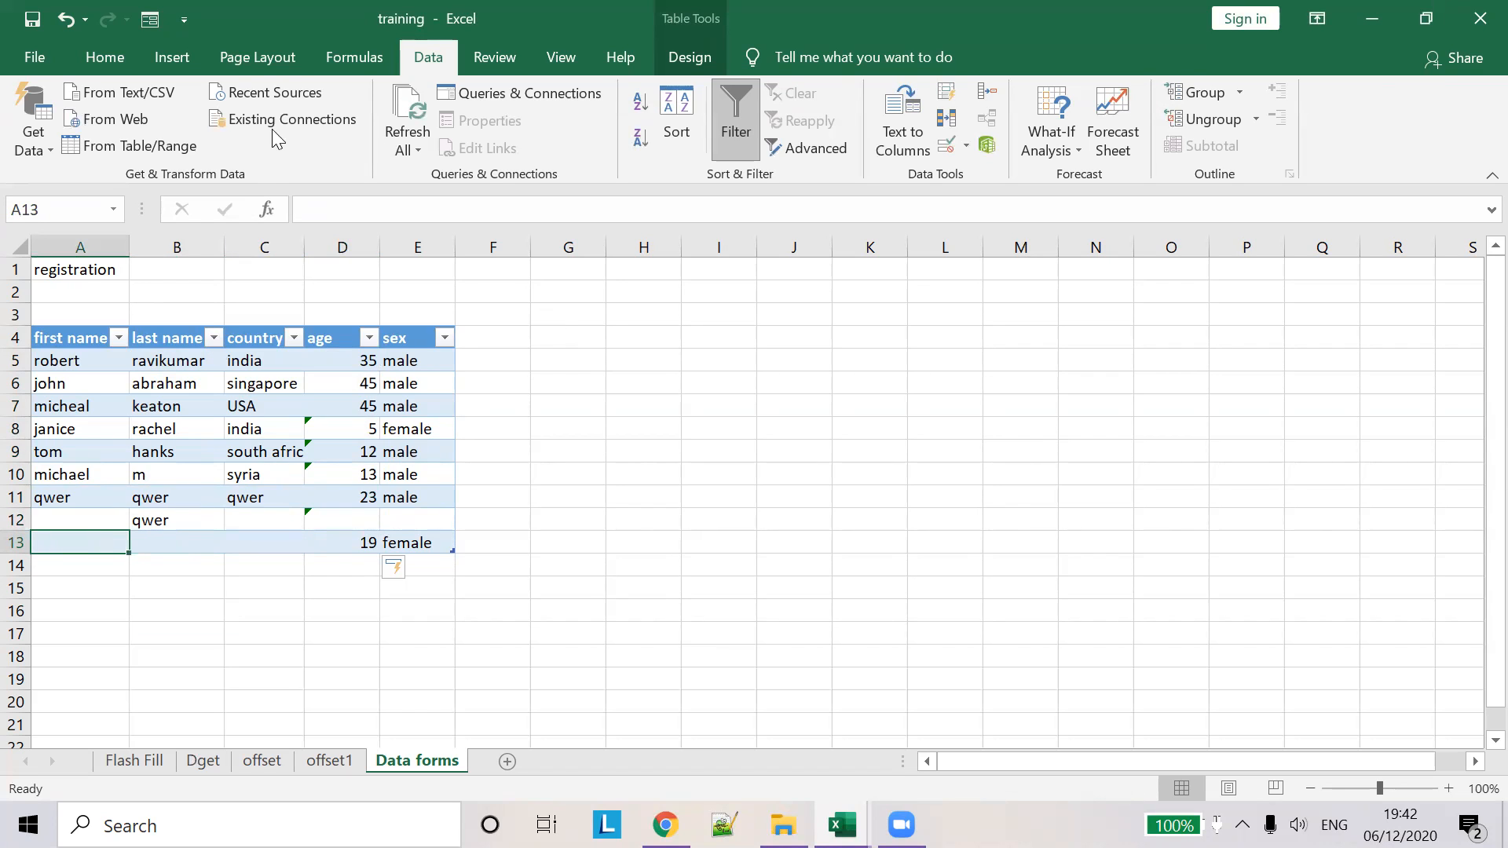
click(149, 19)
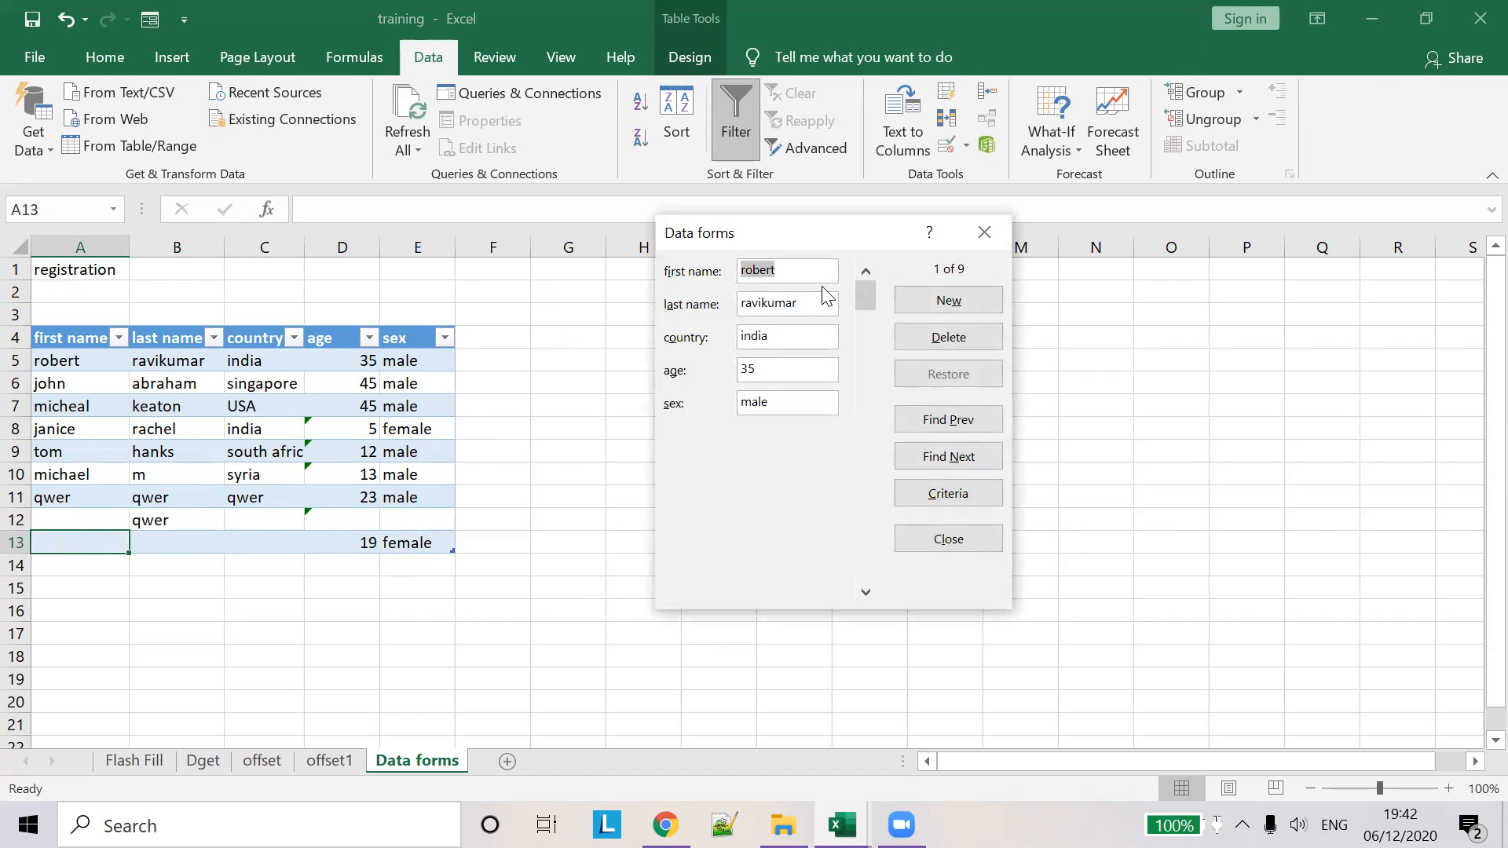
click(865, 590)
click(865, 591)
click(865, 590)
click(865, 591)
click(865, 591)
click(866, 591)
click(866, 591)
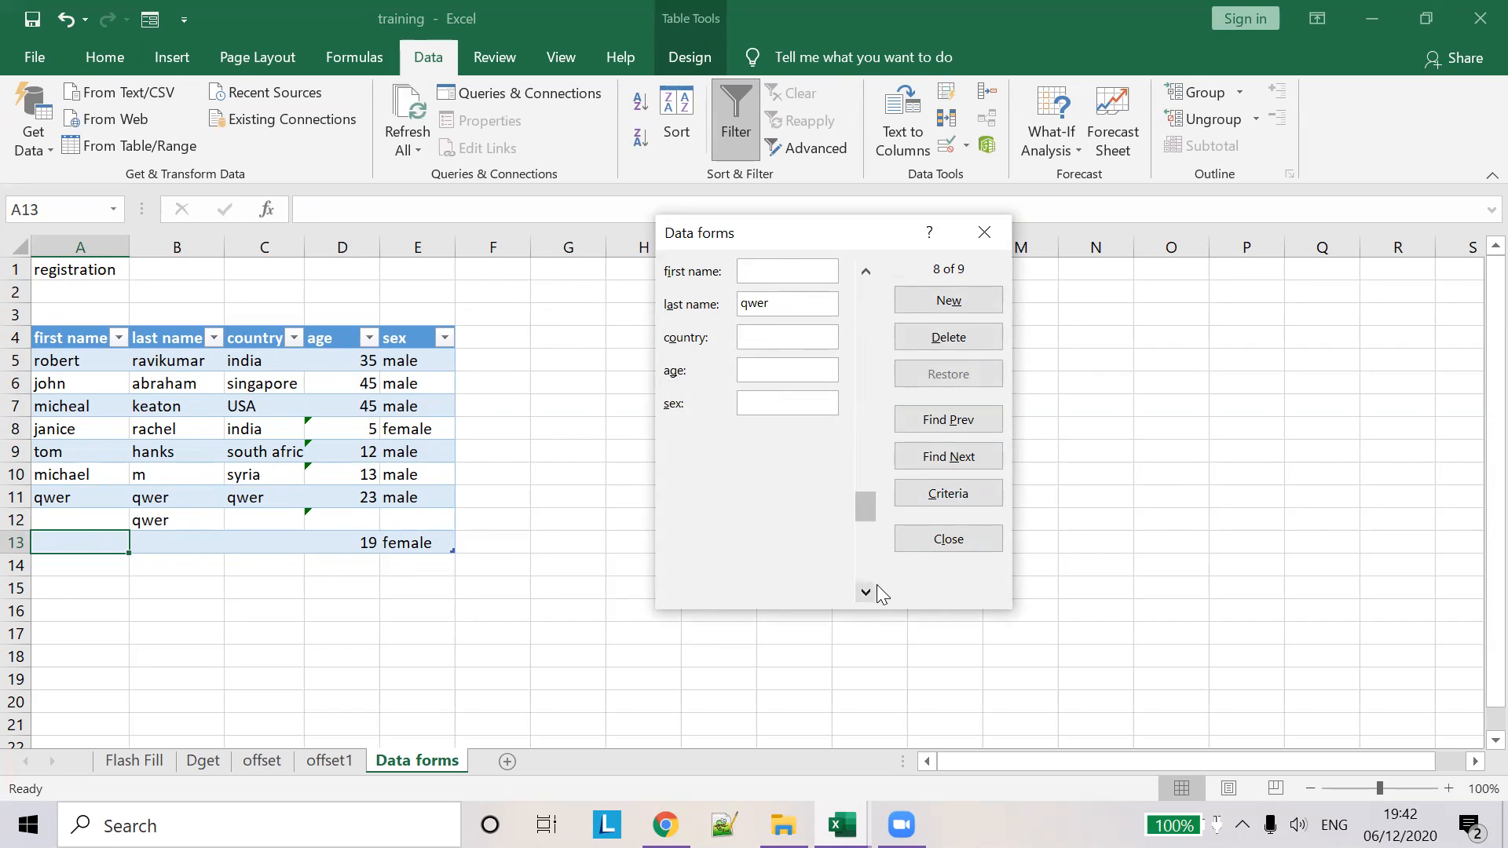
click(865, 591)
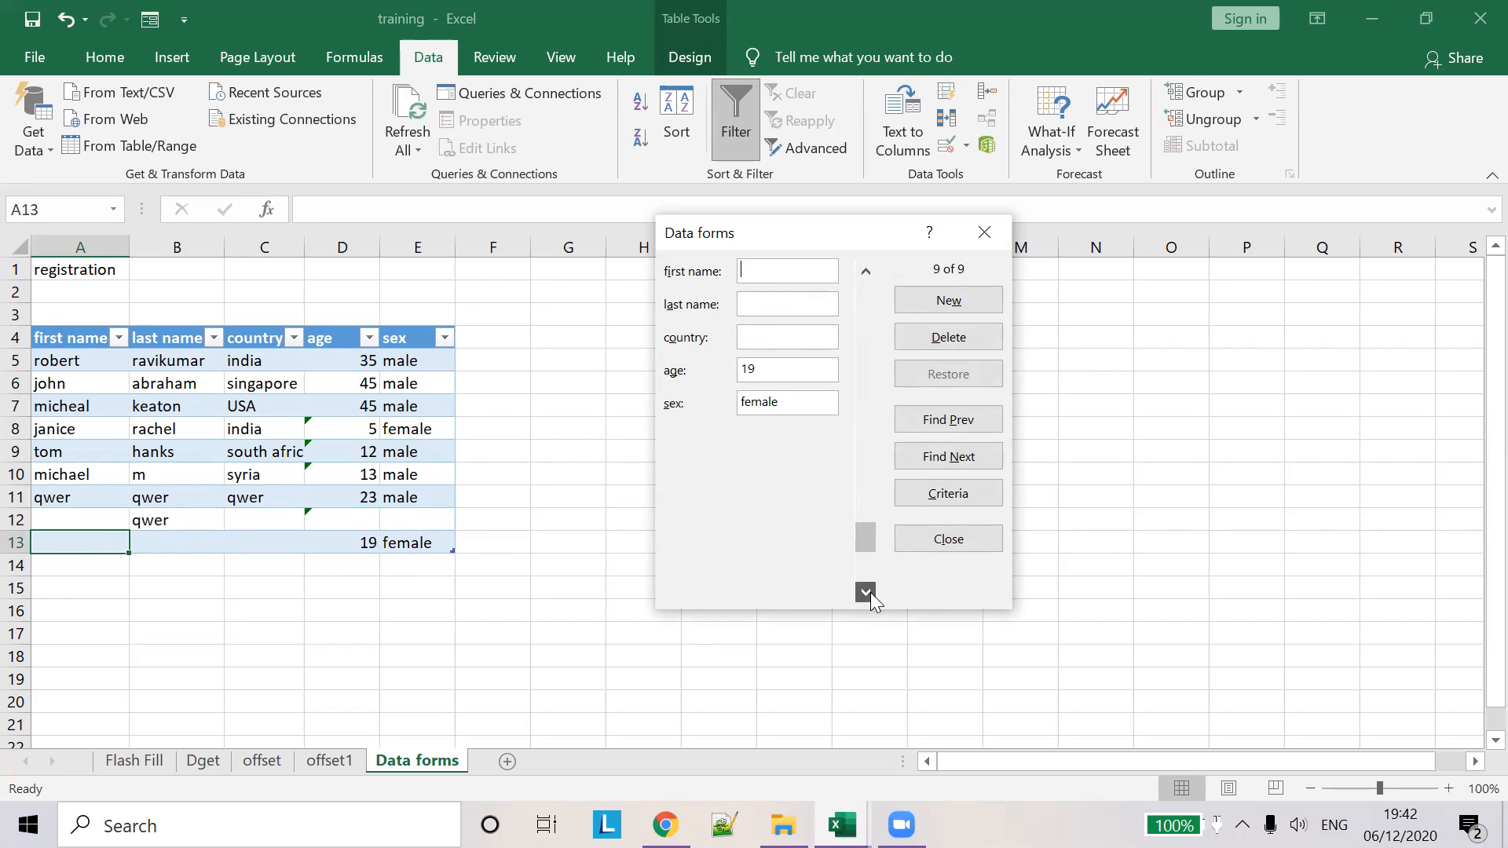
- Save a first name into the row 13 record
click(781, 269)
text(serena)
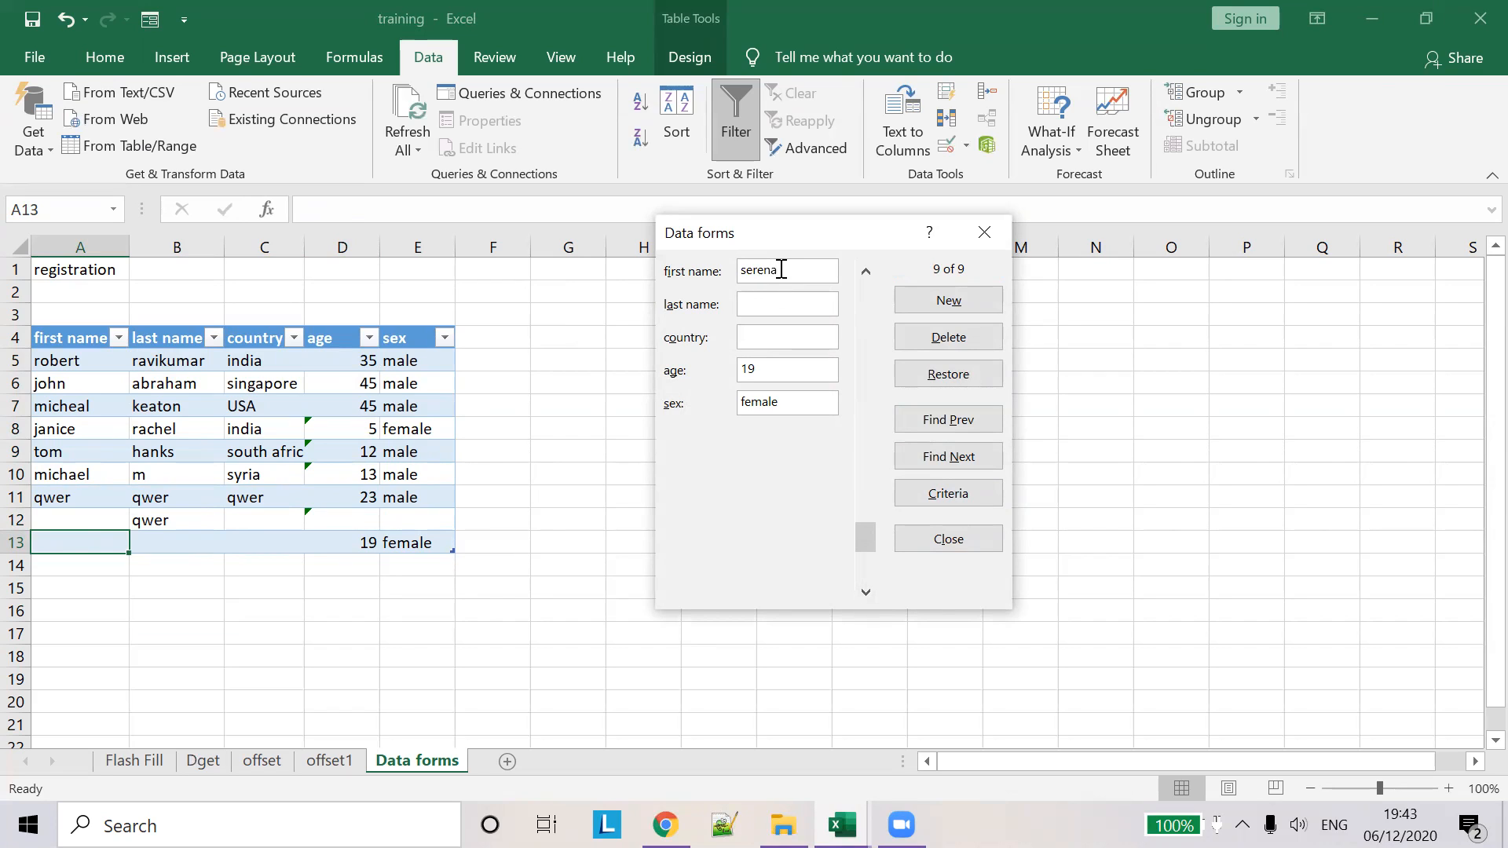
key(Return)
key(Up)
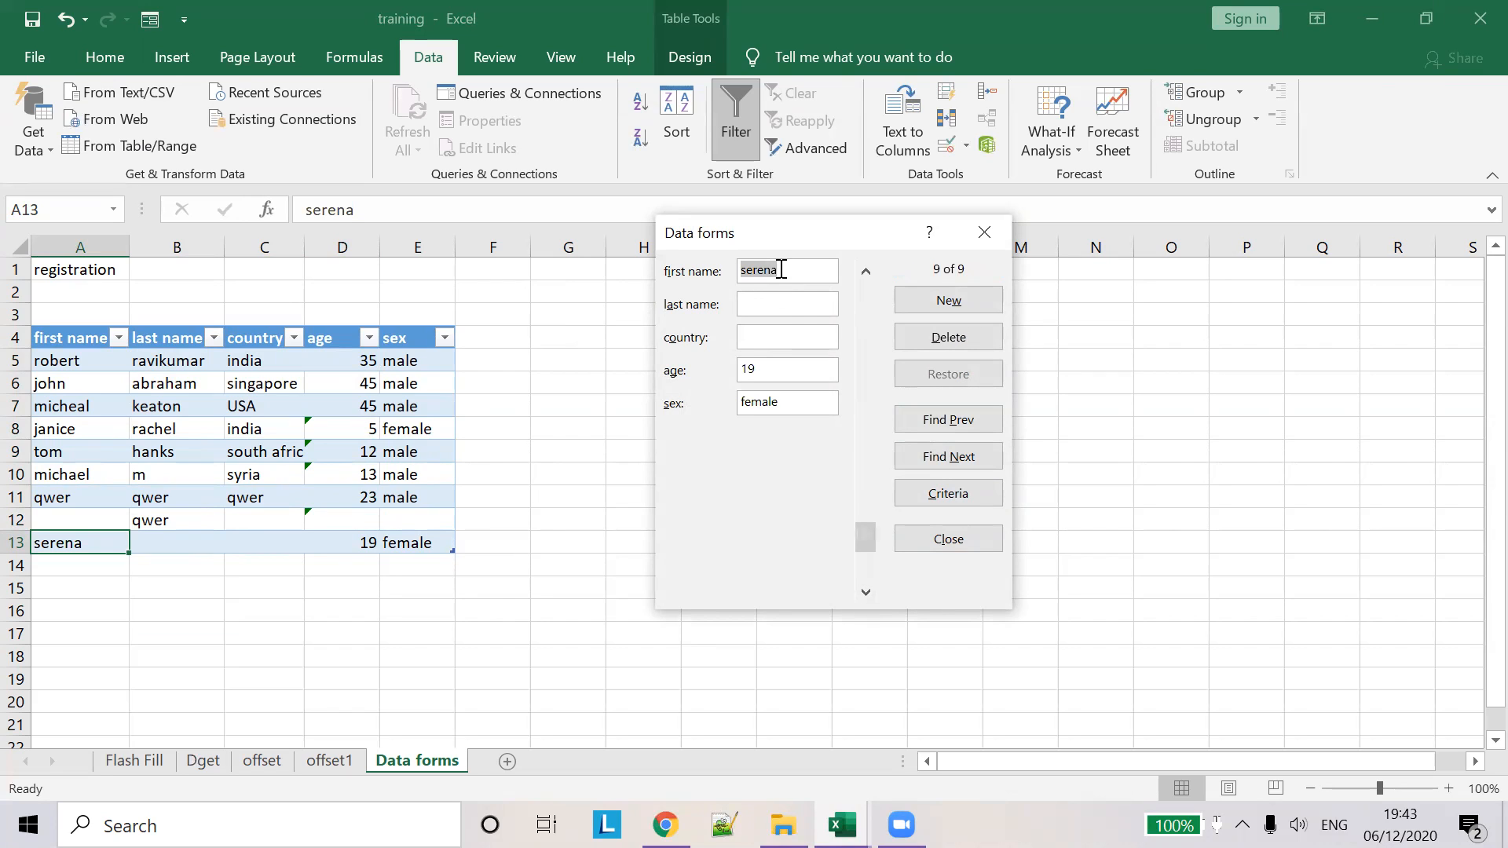
- Enter last name dsds, country sds and age 13, then correct the refused age to 19
click(797, 303)
text(dsds)
click(793, 339)
text(sds)
key(Tab)
text(13)
key(Return)
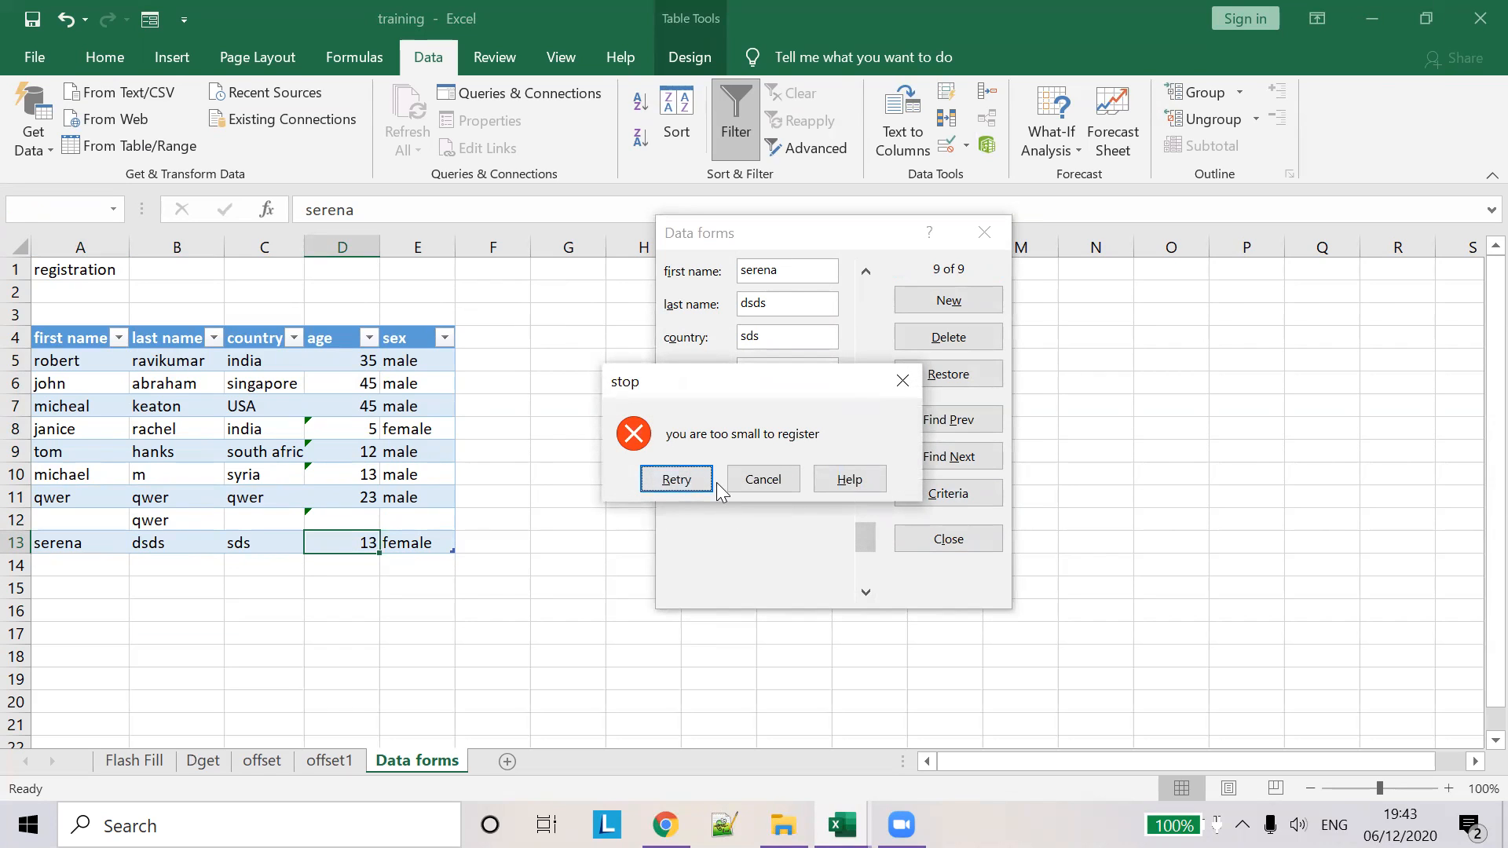
click(738, 479)
drag(794, 373, 533, 351)
text(19)
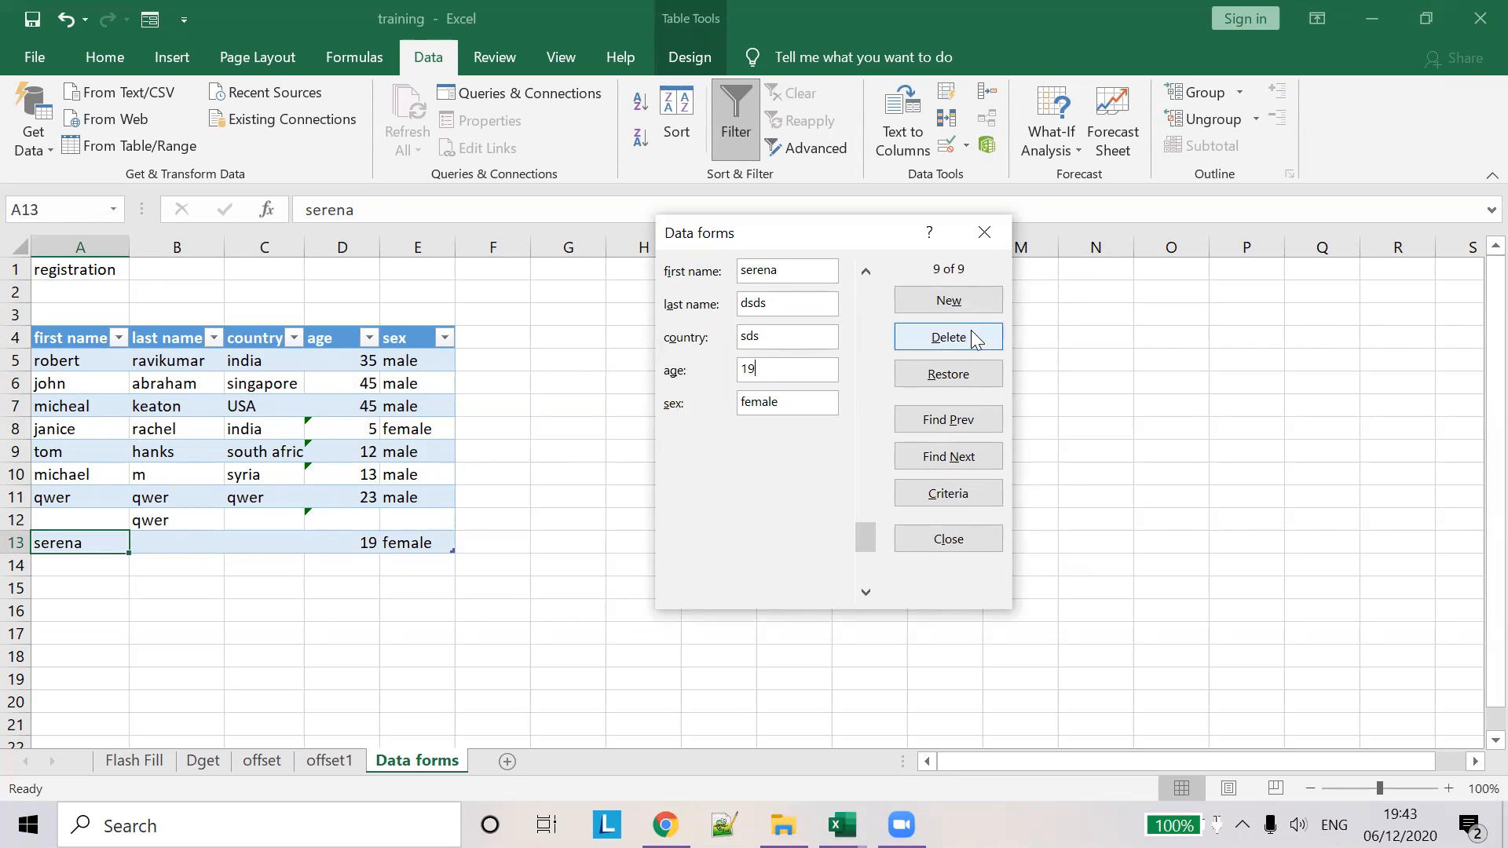
key(Return)
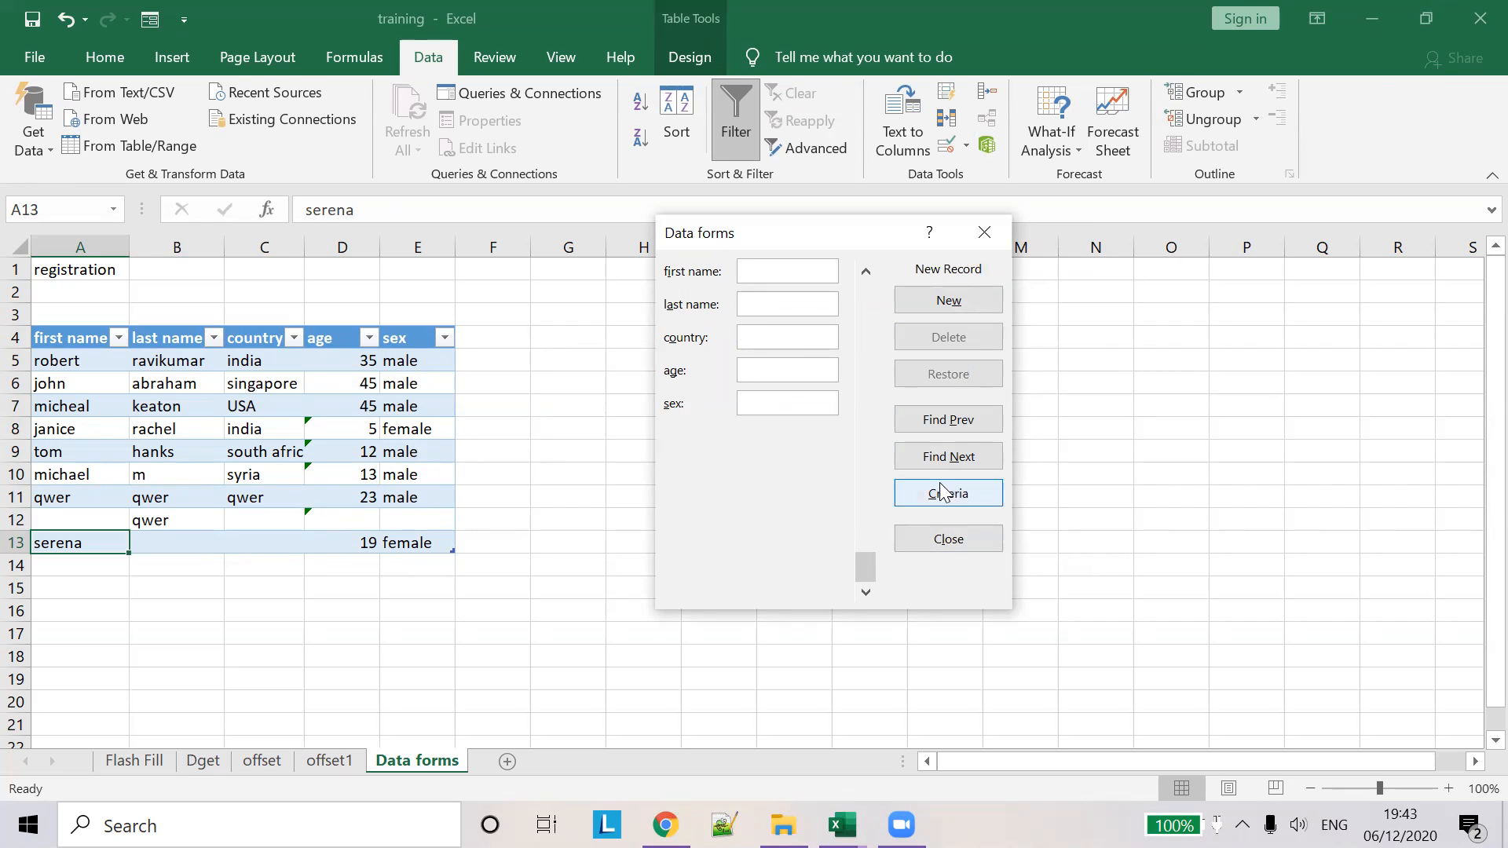
- Save last name qert and country asdfa to row 13 and close the form
click(869, 269)
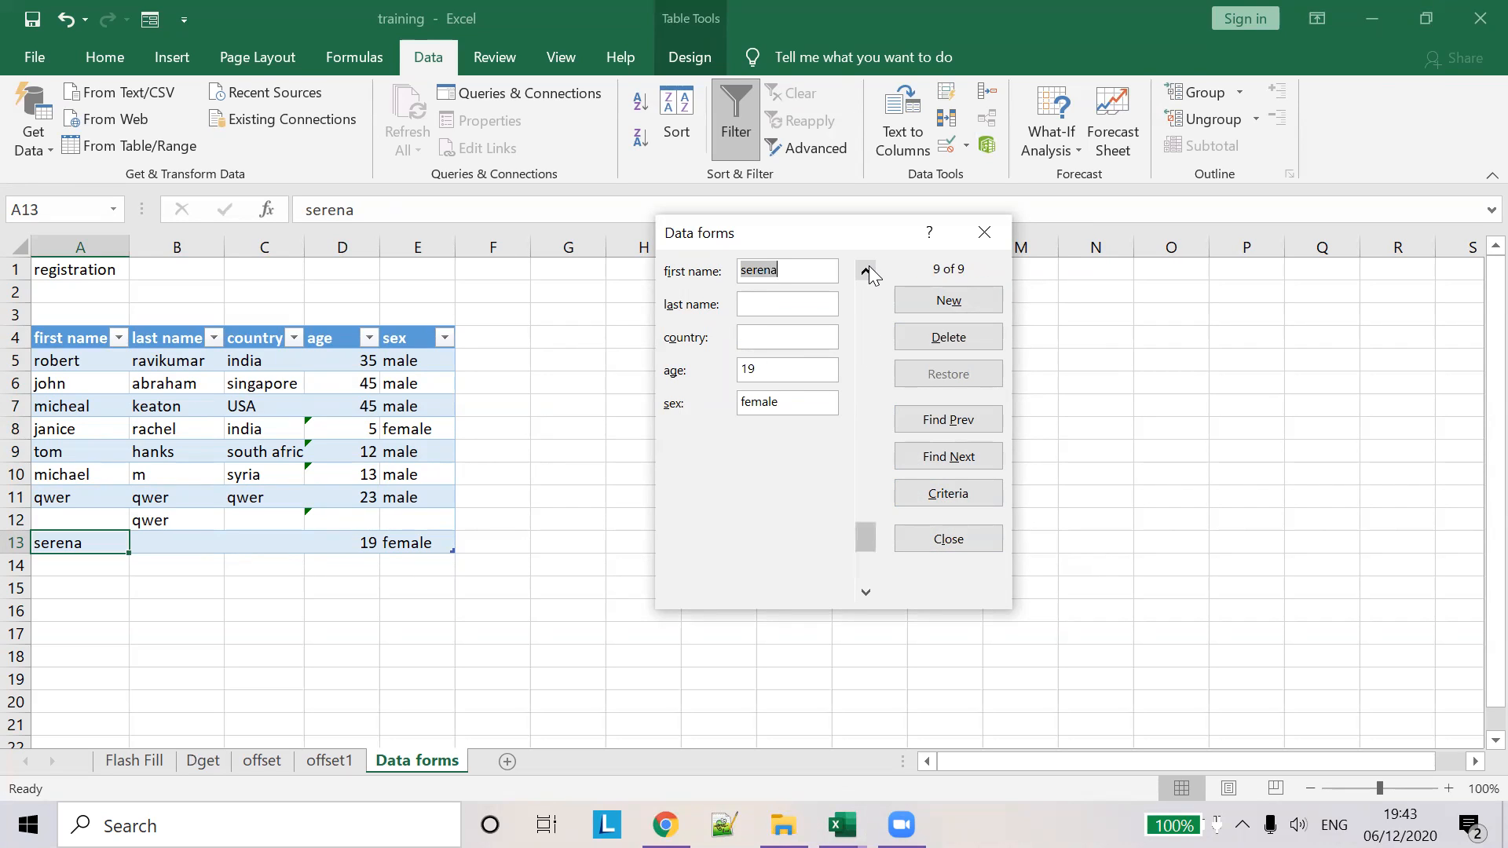
click(774, 307)
text(qert)
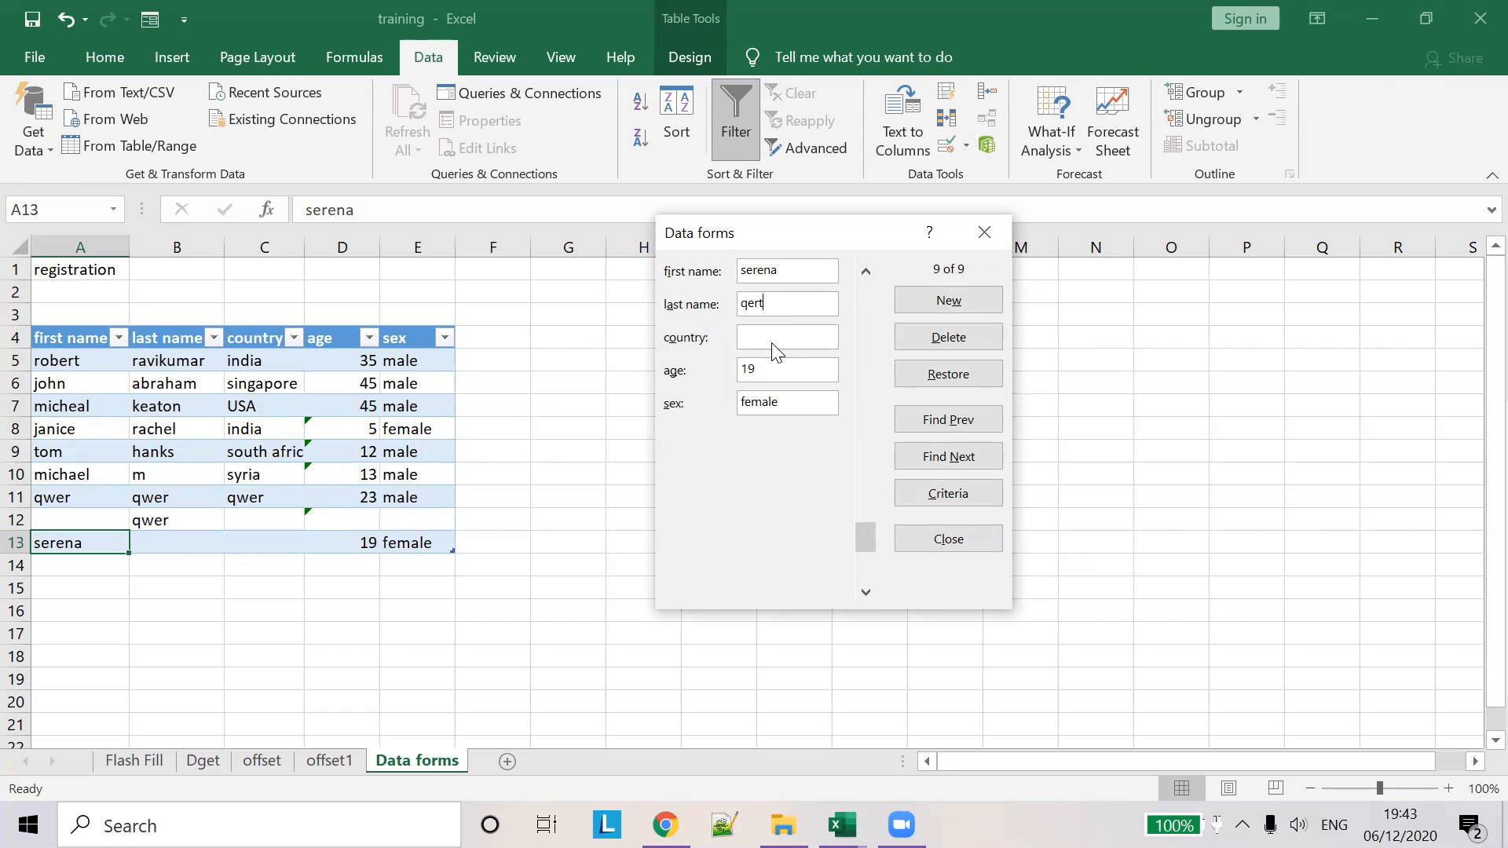
click(771, 342)
text(asdfa)
key(Return)
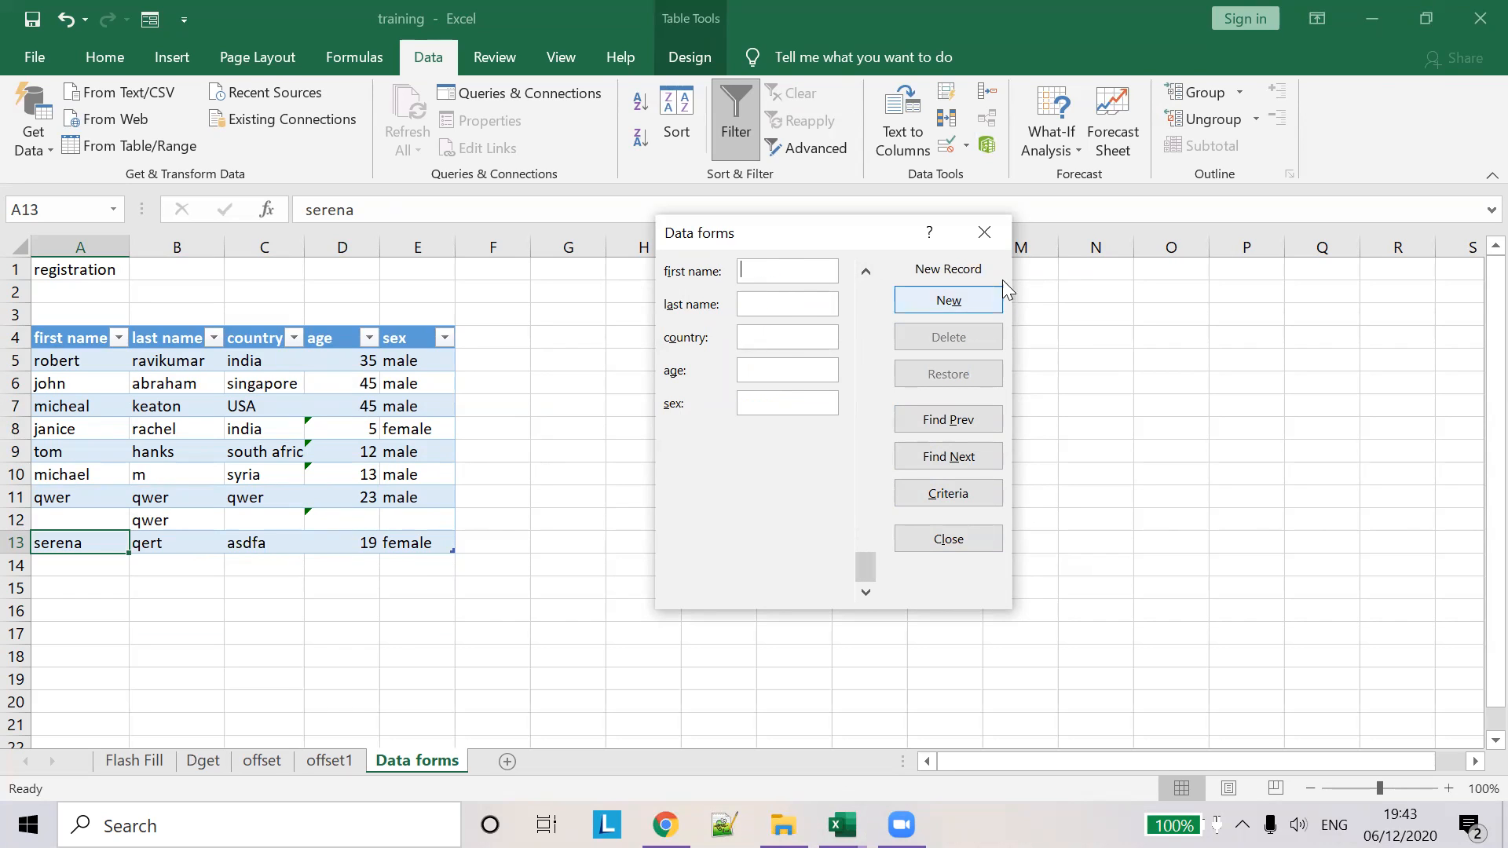
click(984, 233)
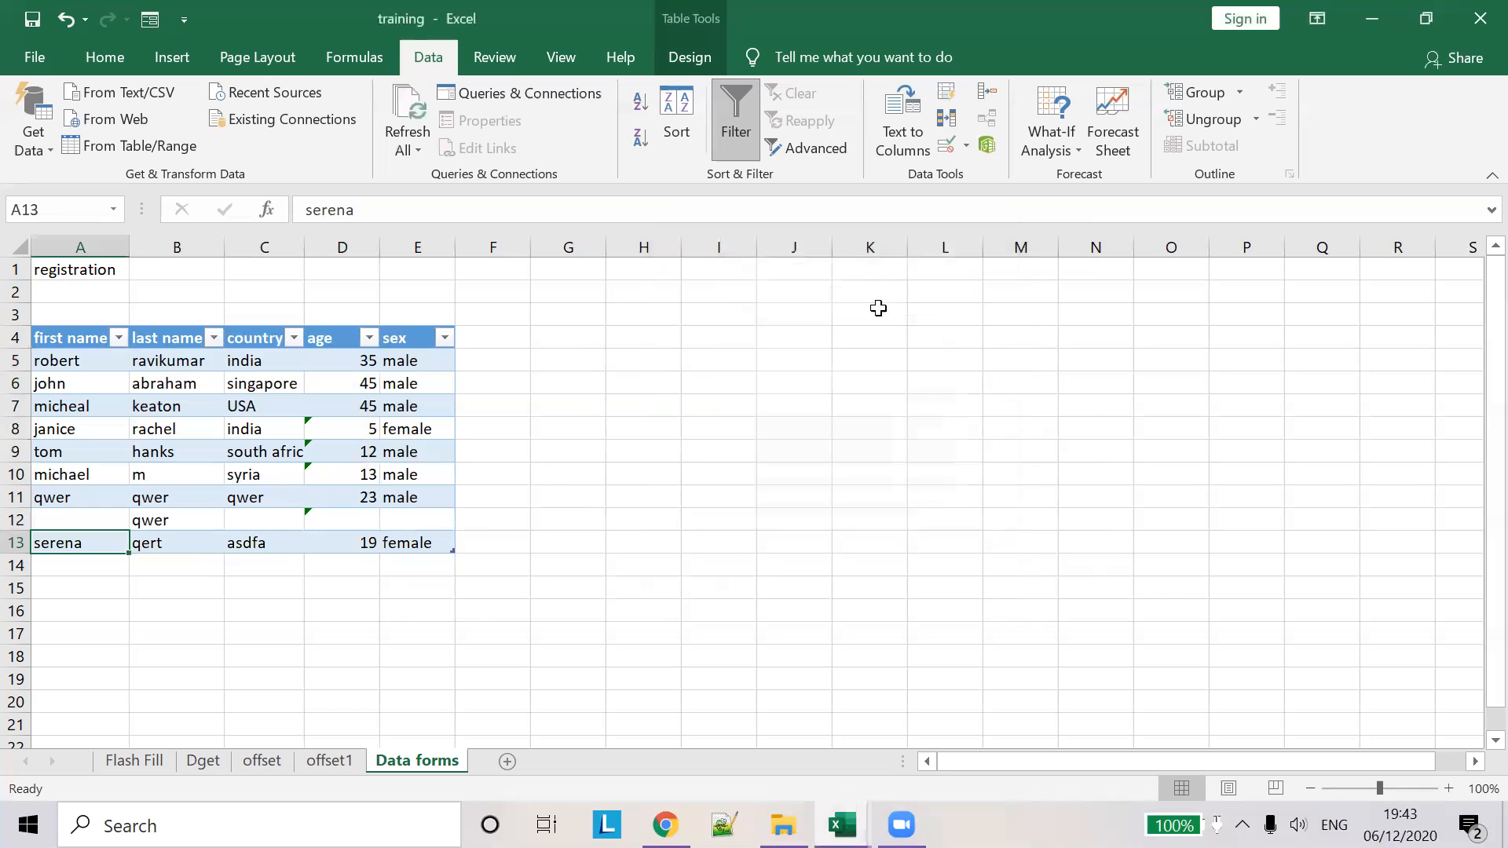
click(362, 519)
key(Up)
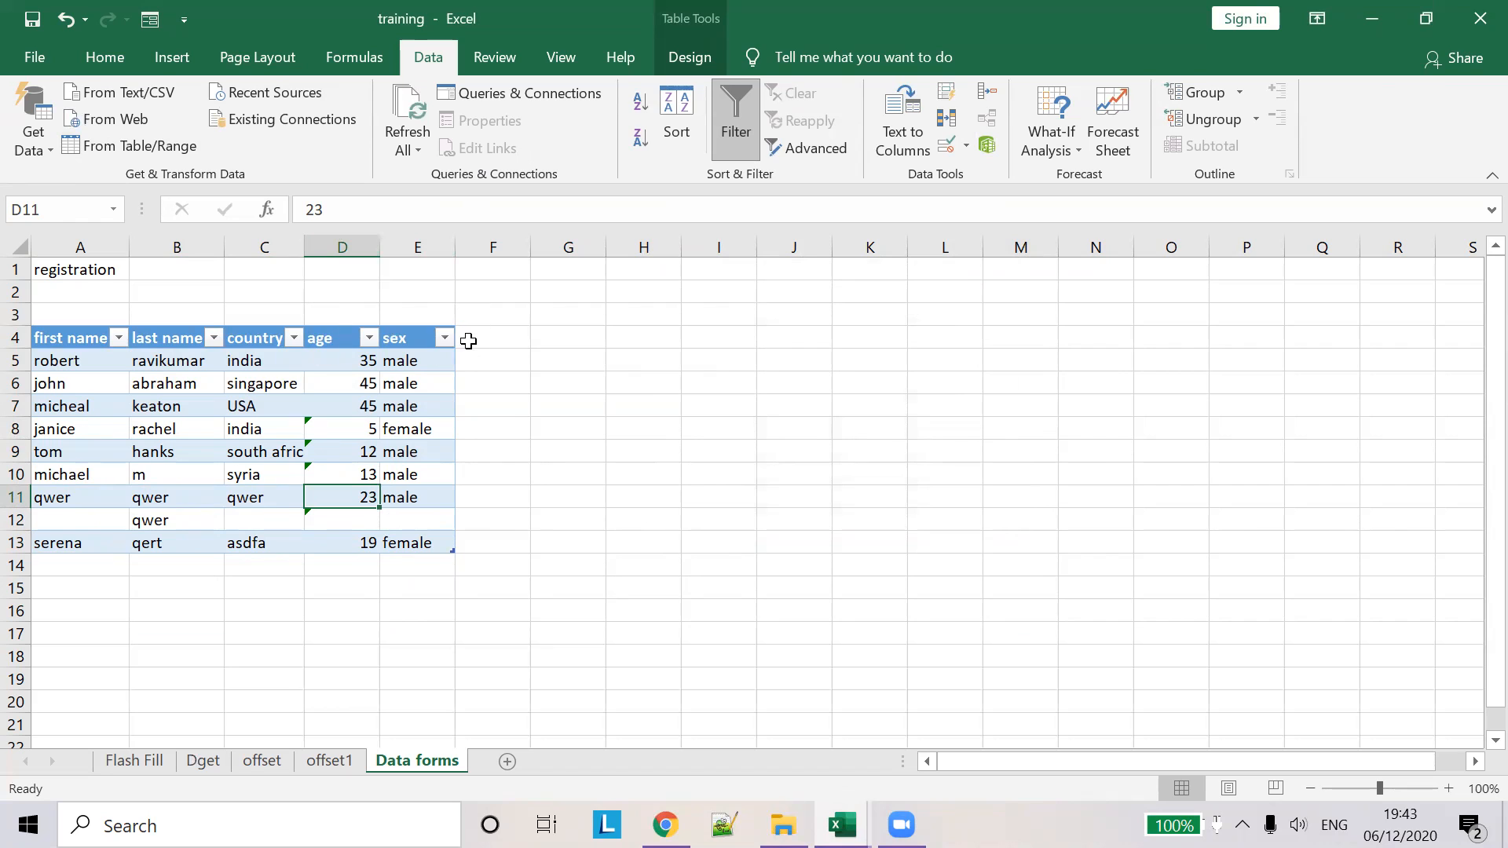
click(468, 338)
click(423, 402)
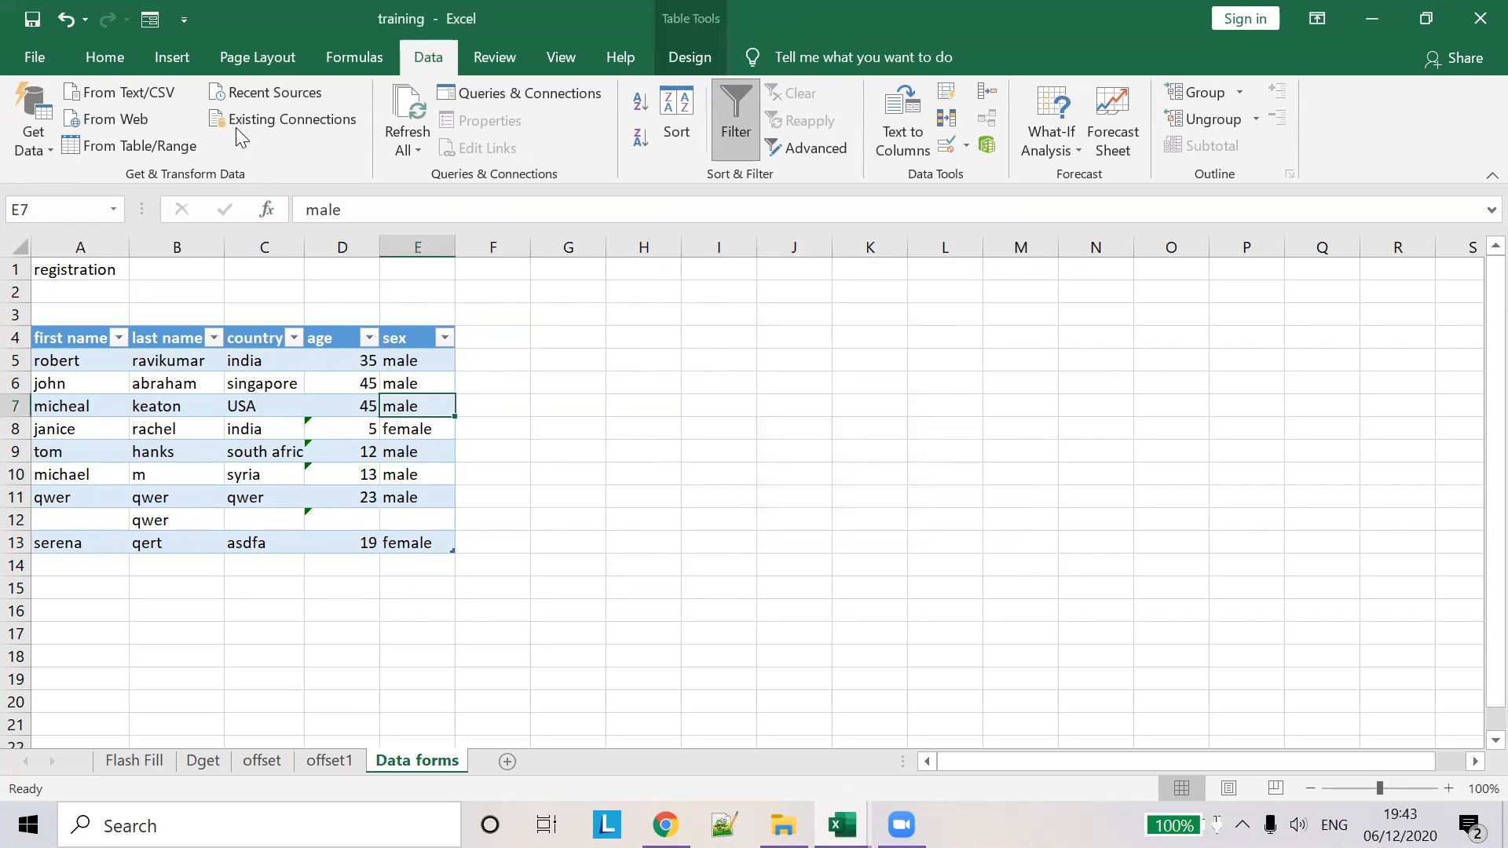
click(689, 57)
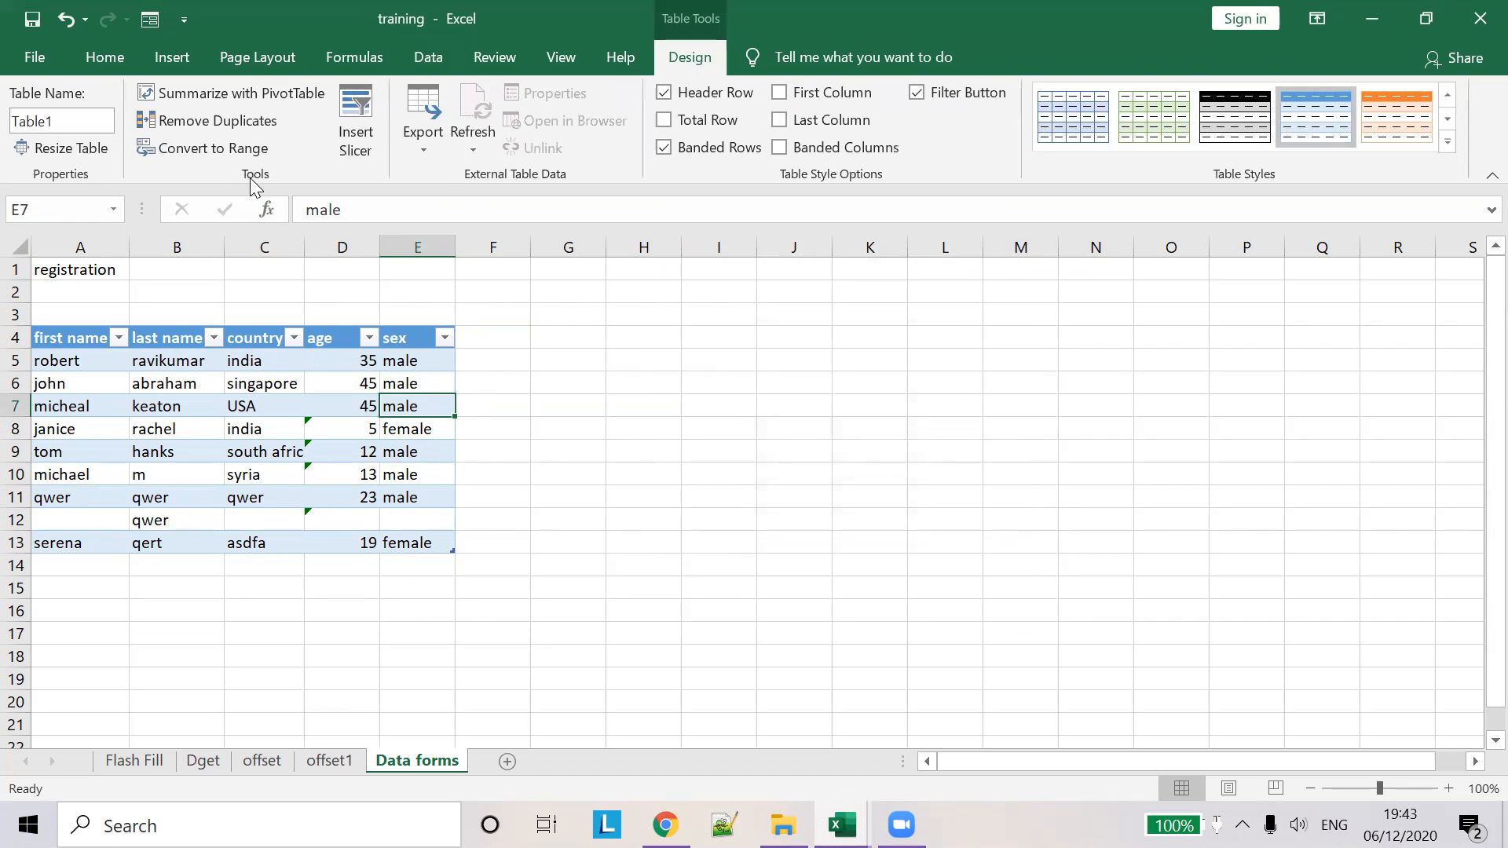
click(67, 149)
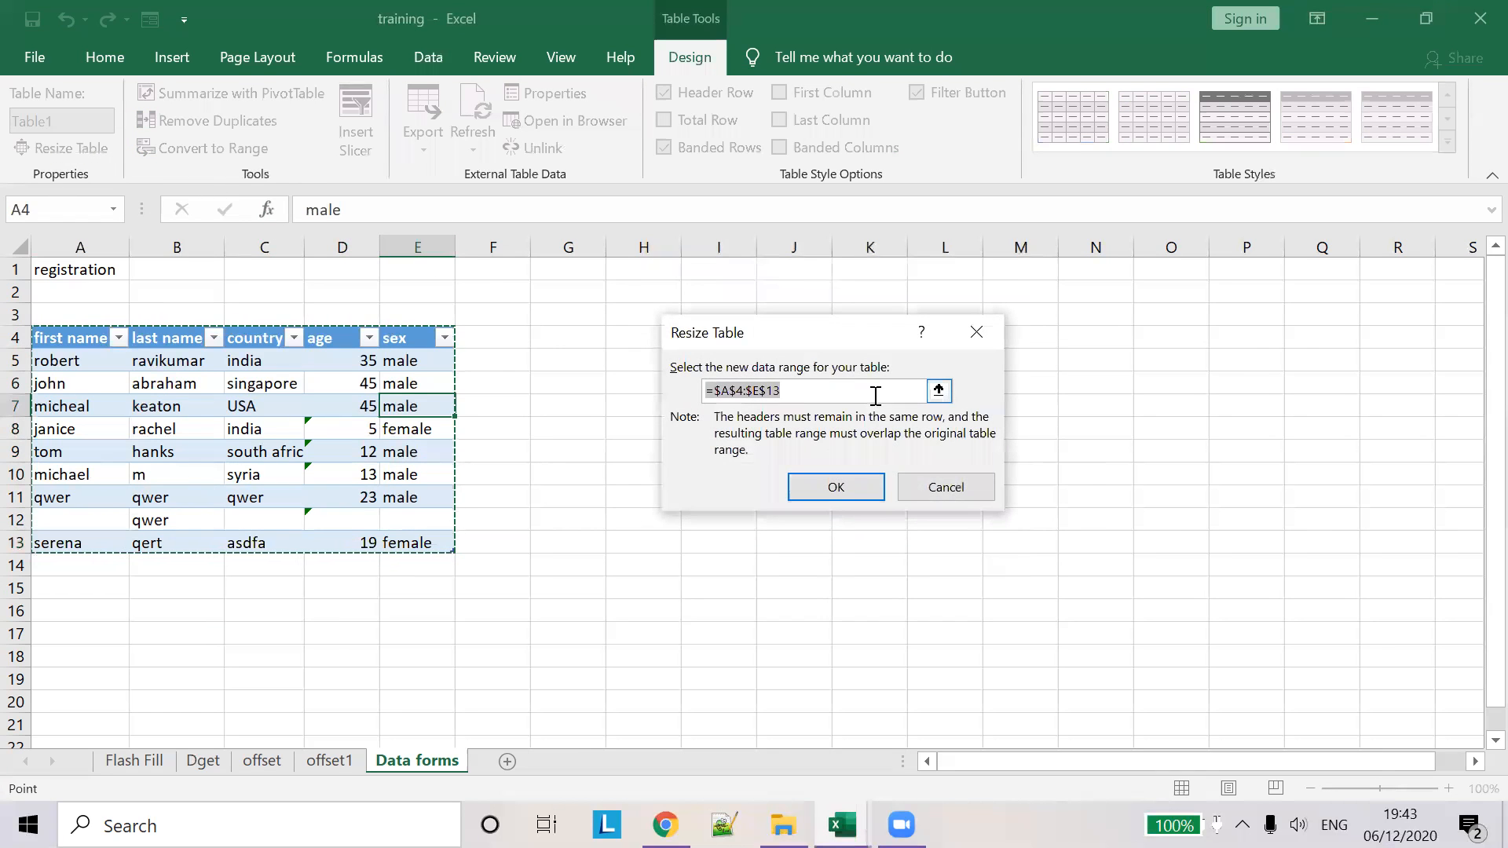
click(951, 487)
click(487, 358)
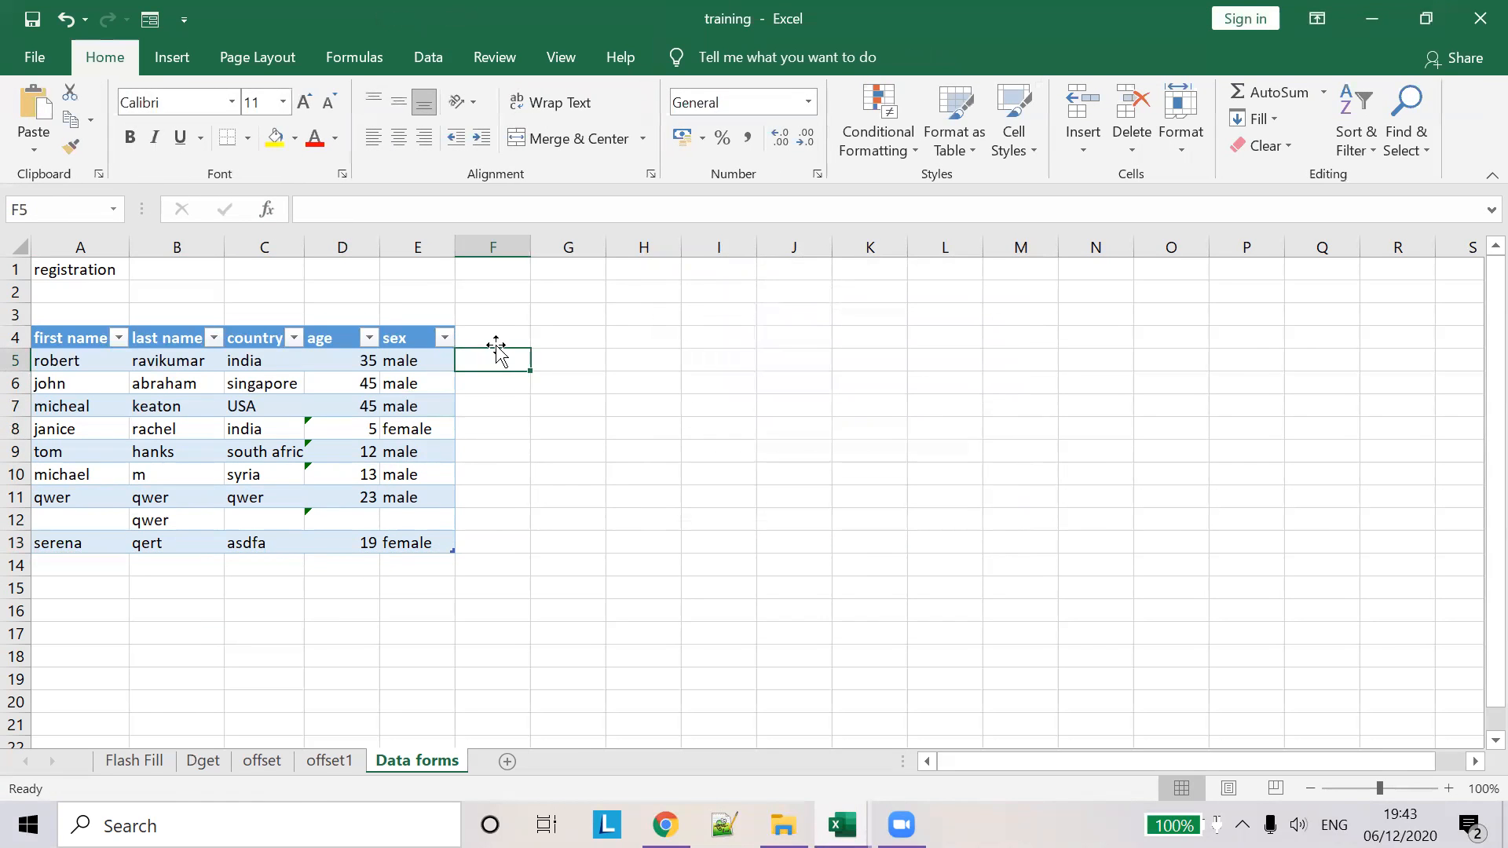
click(474, 342)
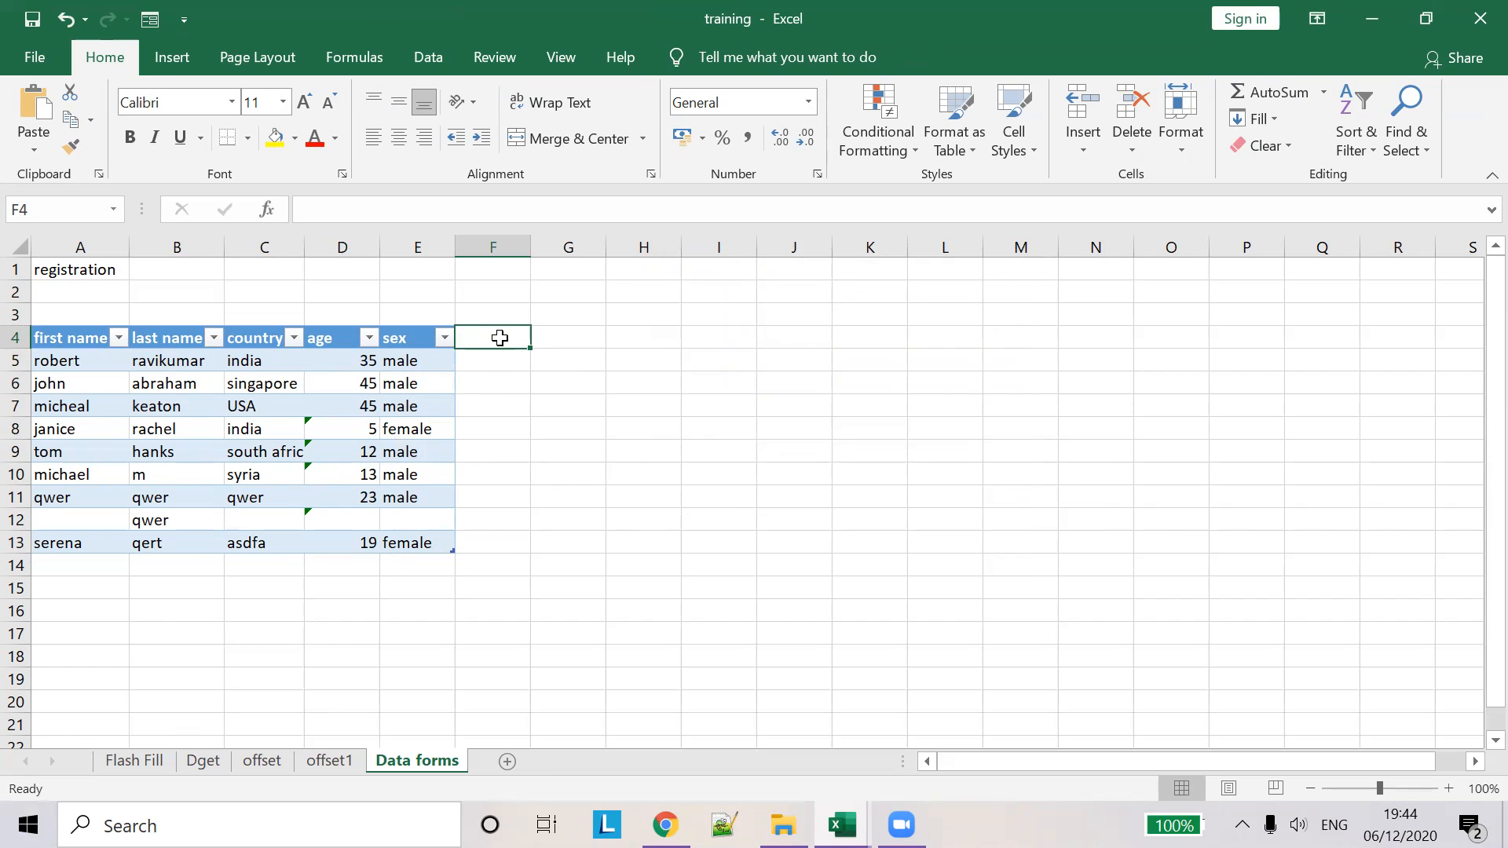
- Add a 'year' header in F4 and select the column's empty data cells
text(year)
key(Tab)
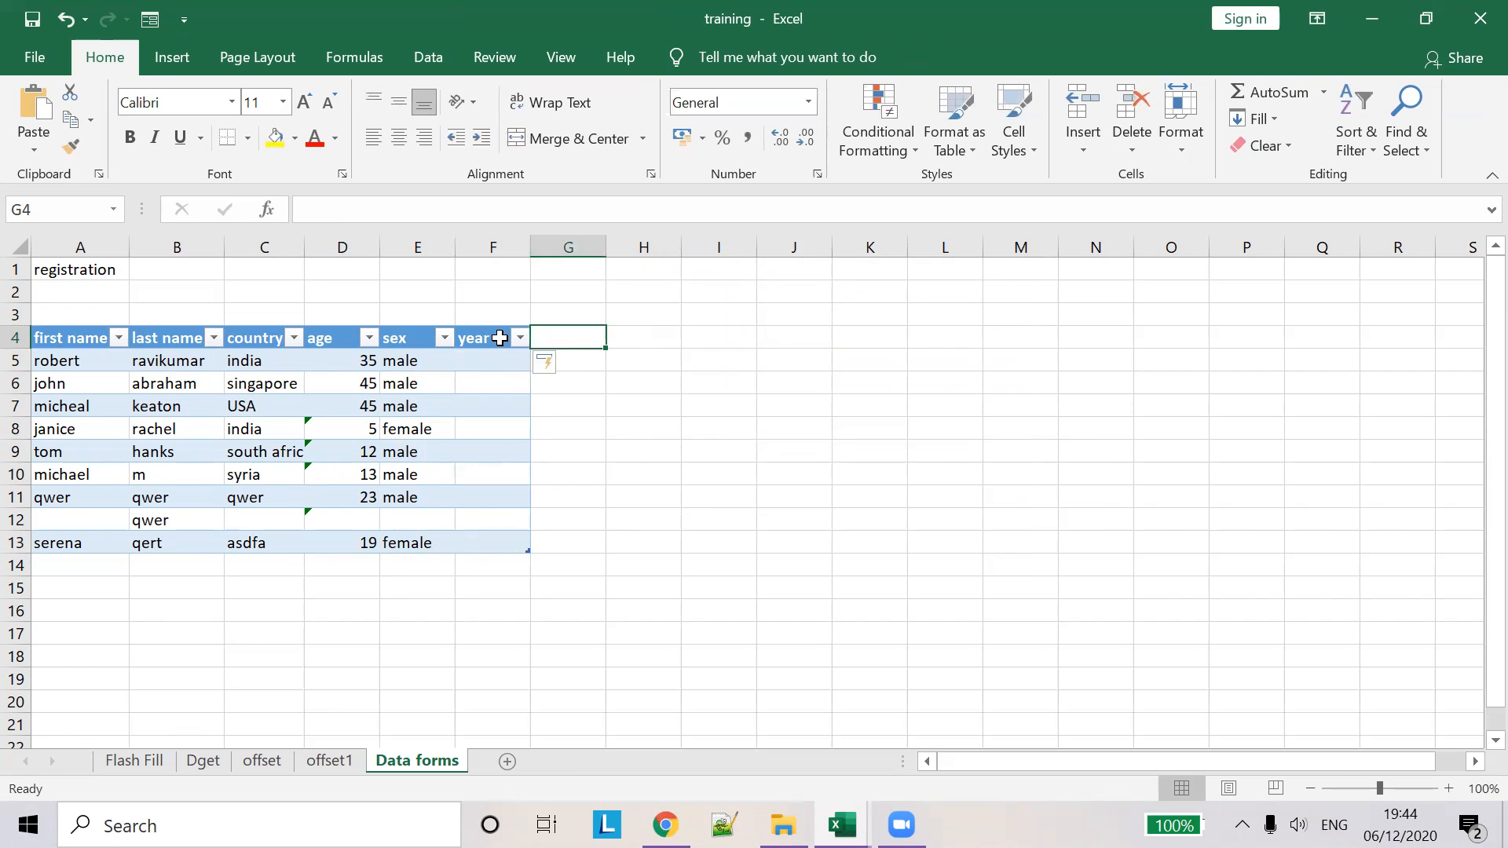
key(Return)
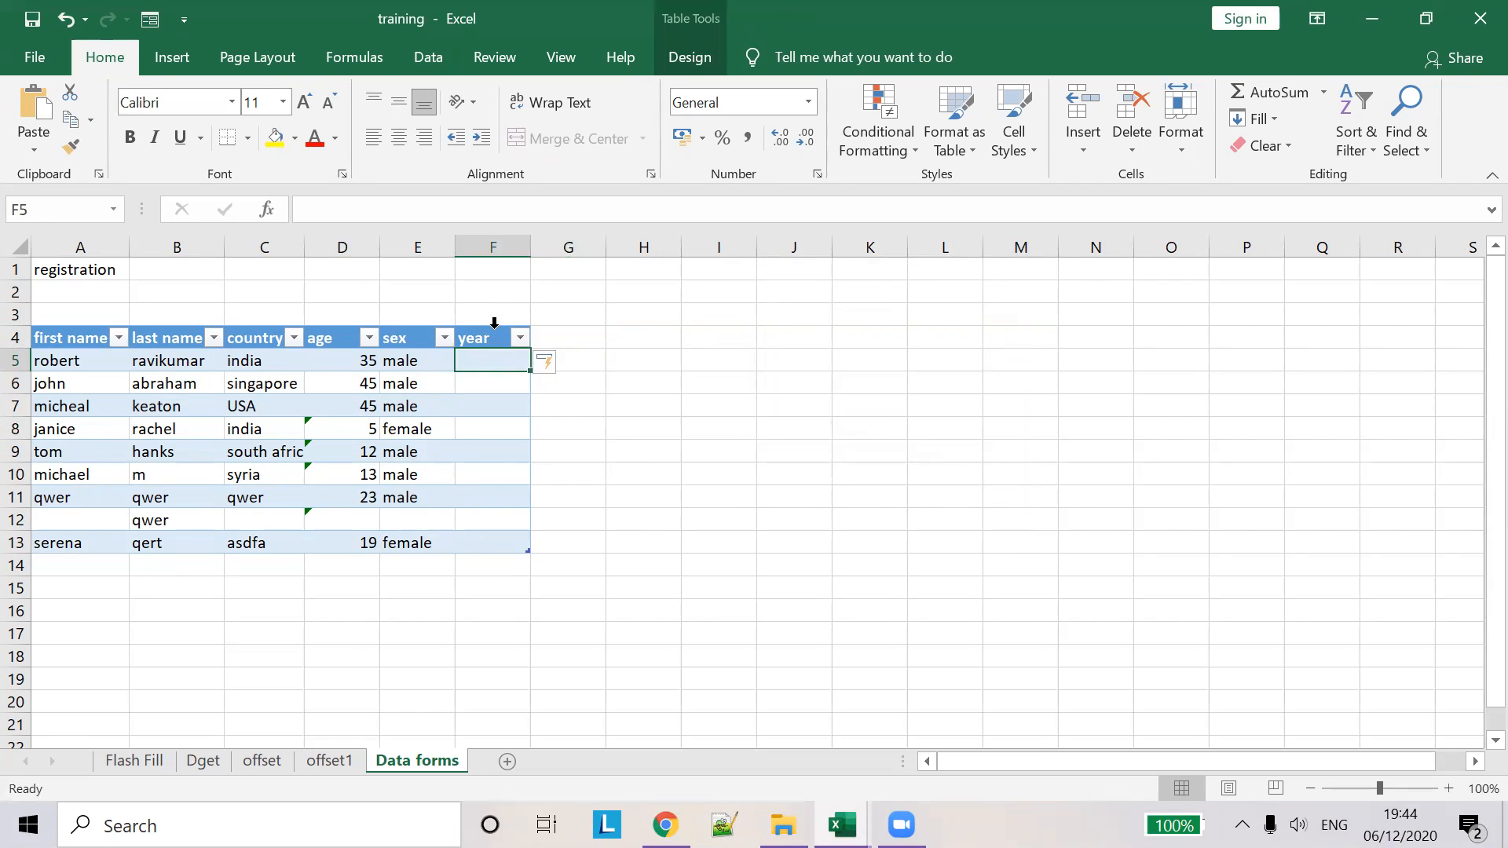
click(494, 322)
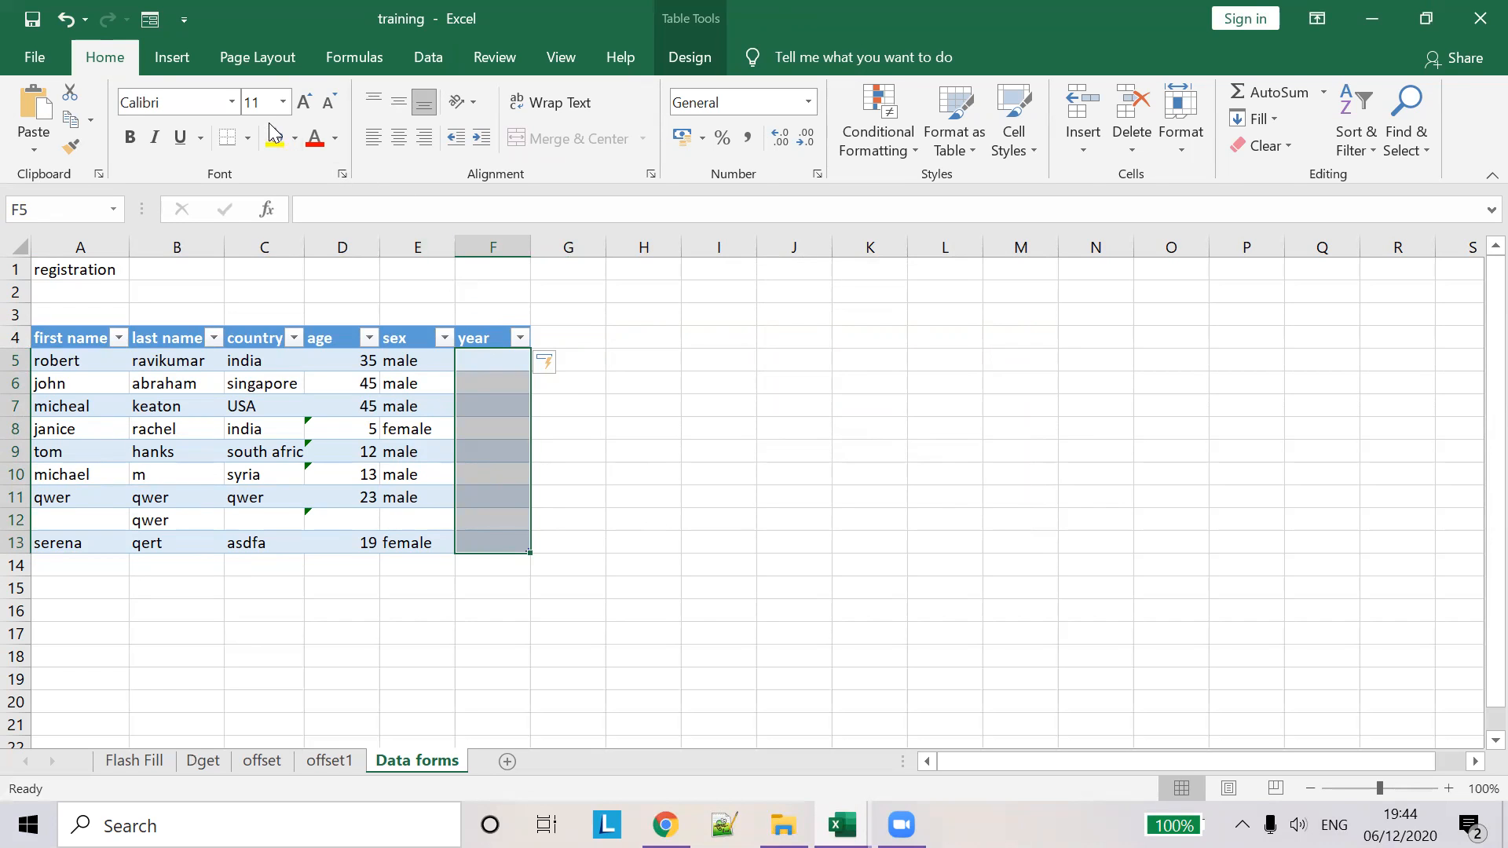
click(418, 53)
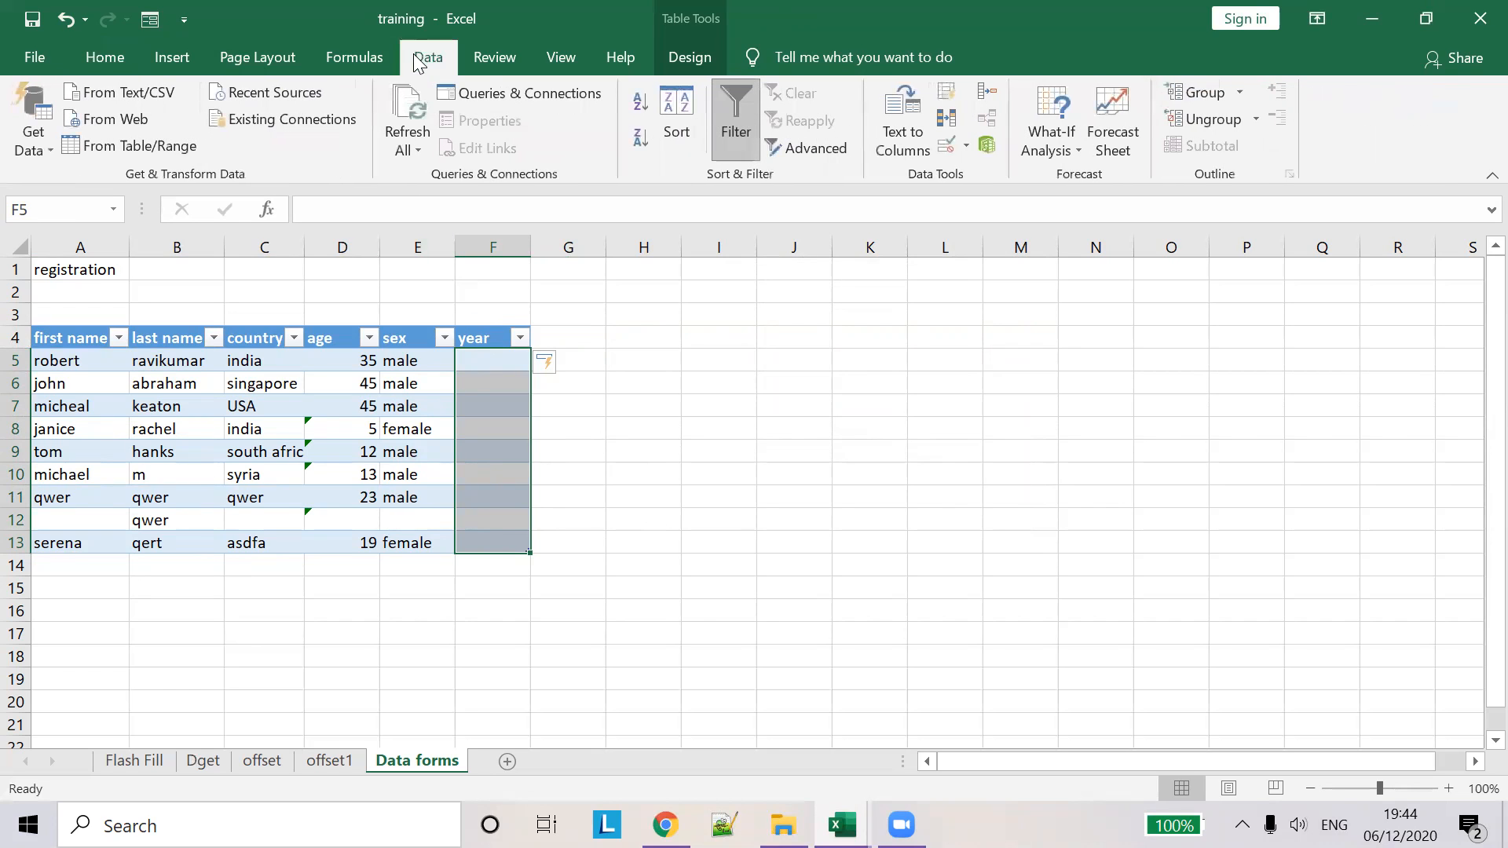
- Limit the year cells to dates between 1/1/2020 and 31/12/2020
click(950, 145)
click(629, 280)
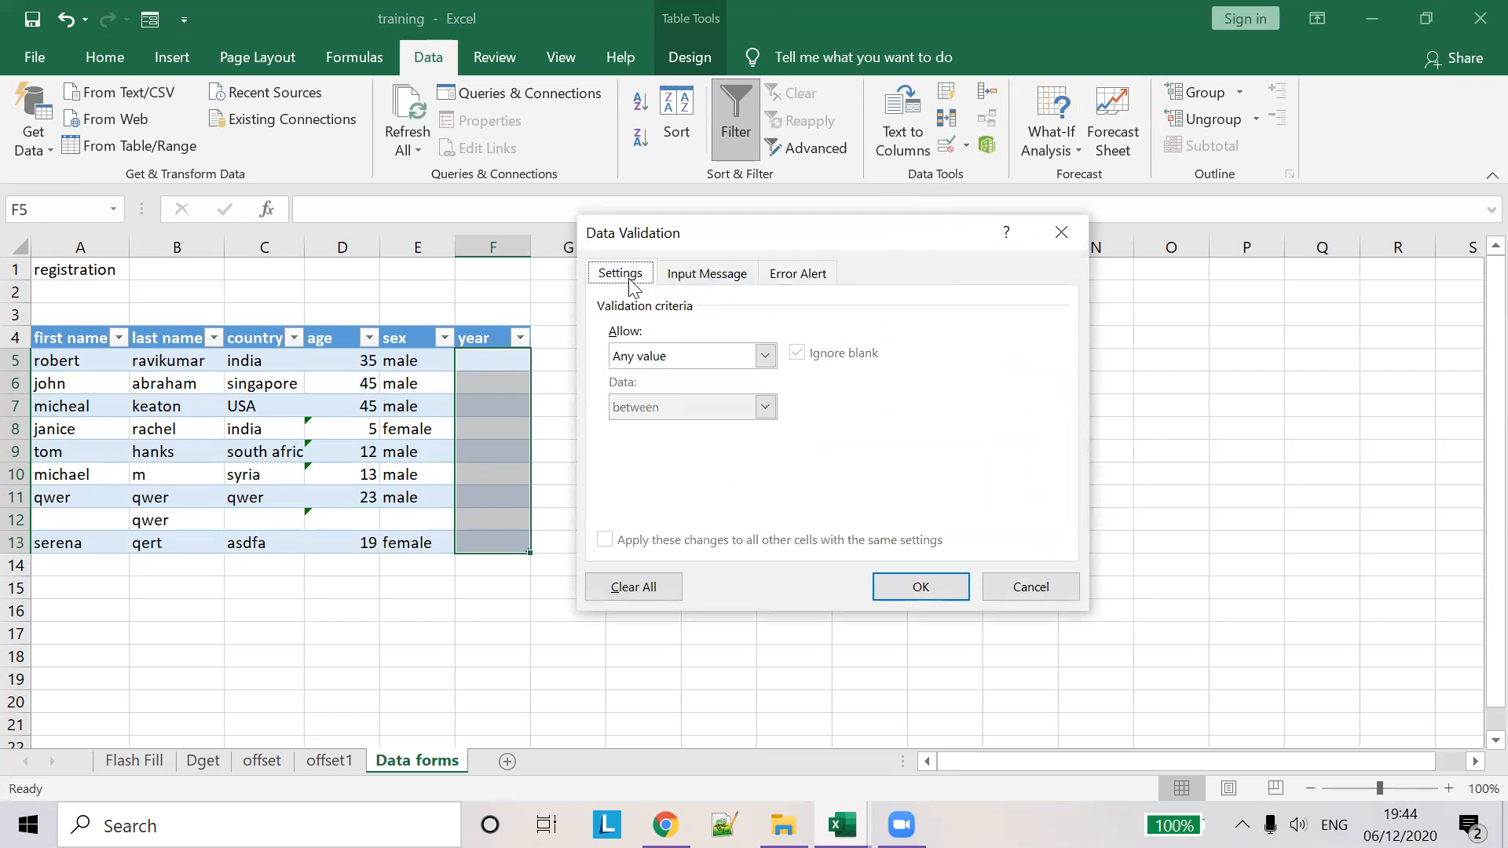
click(763, 357)
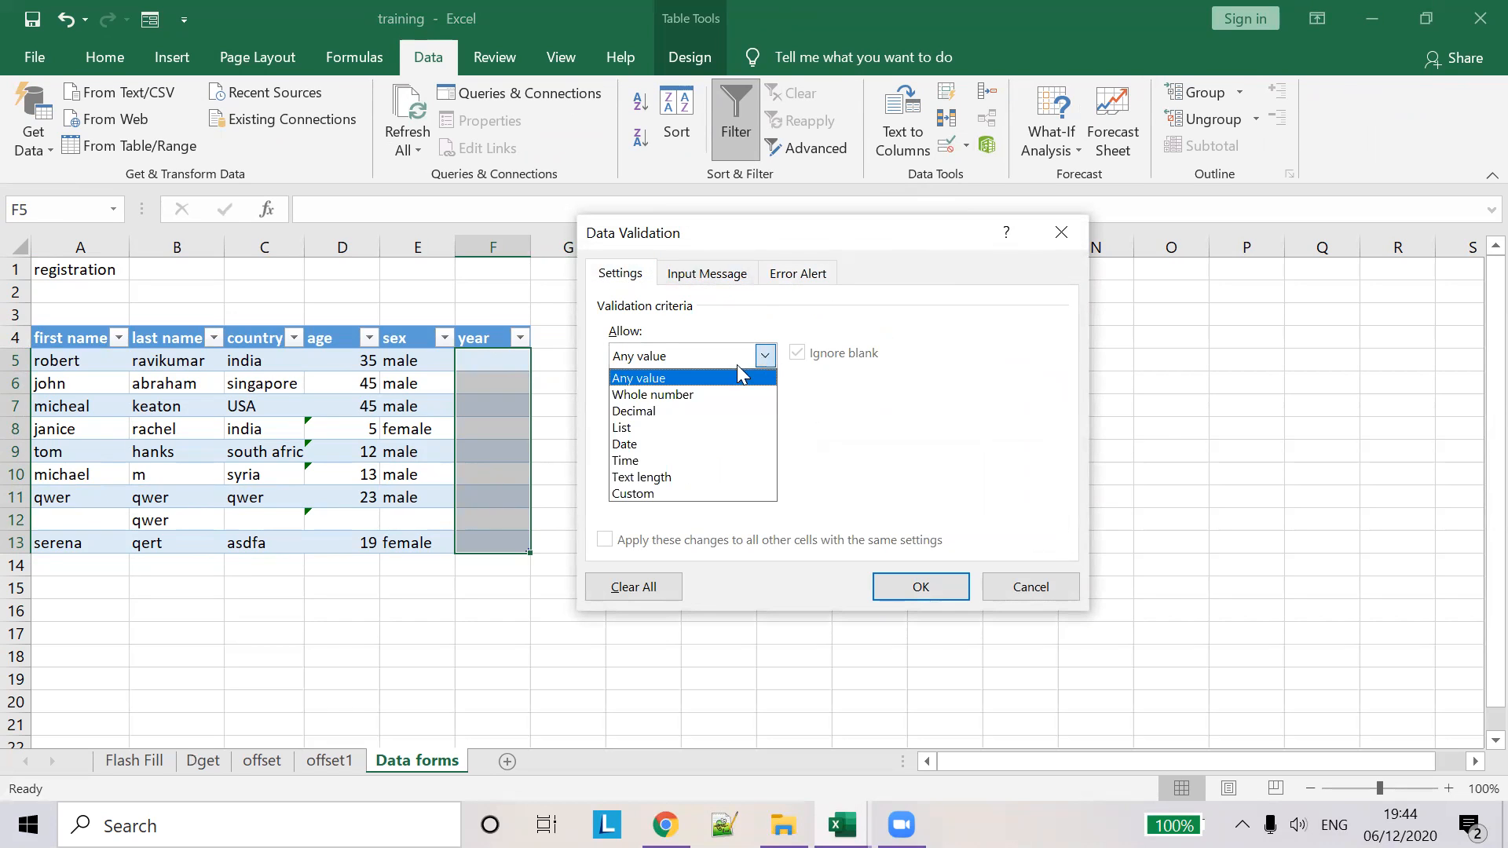
click(692, 444)
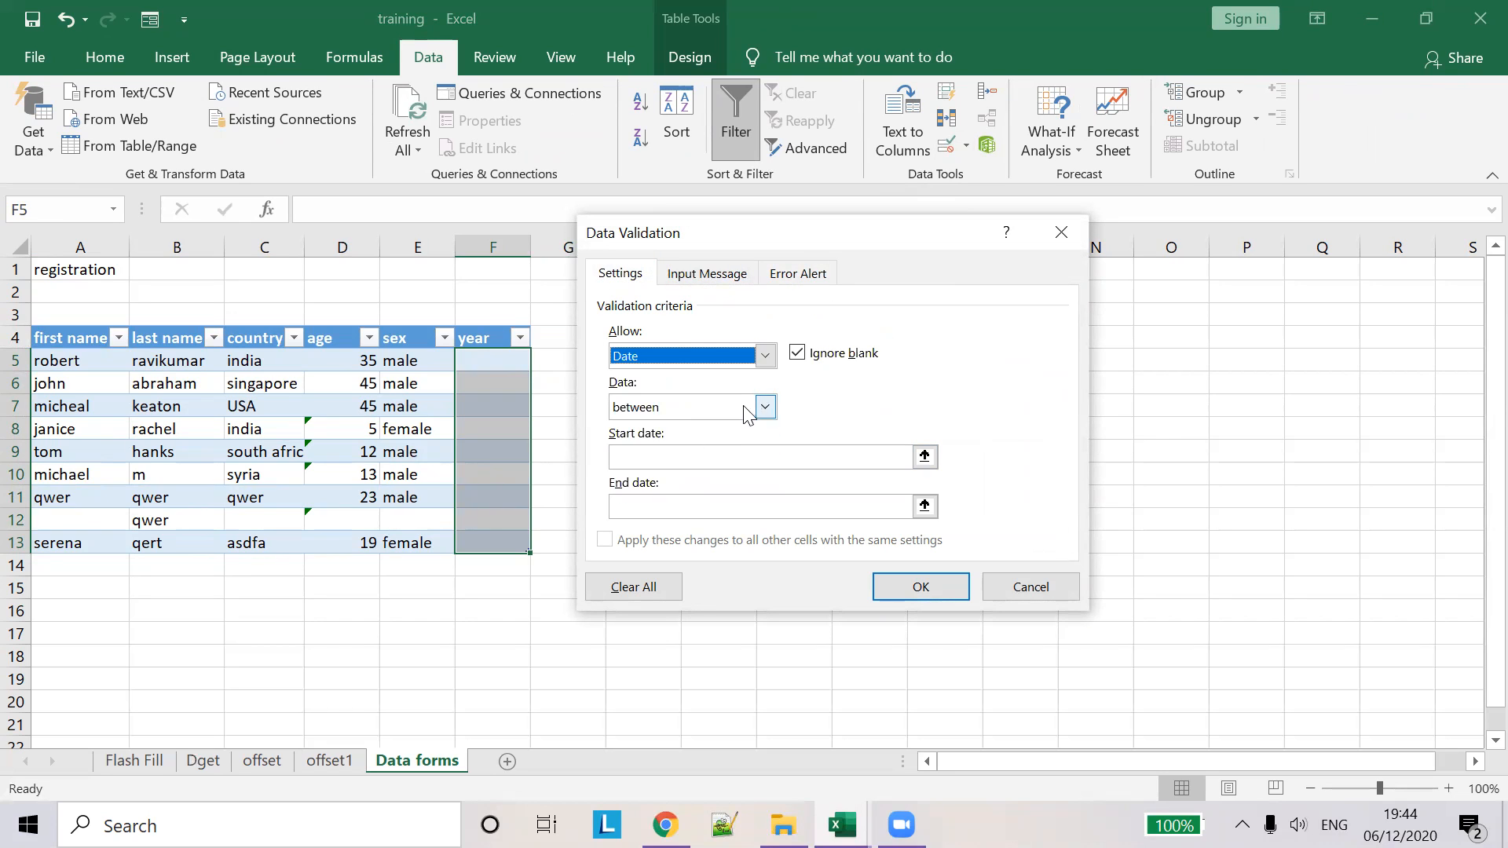
click(924, 456)
text(1)
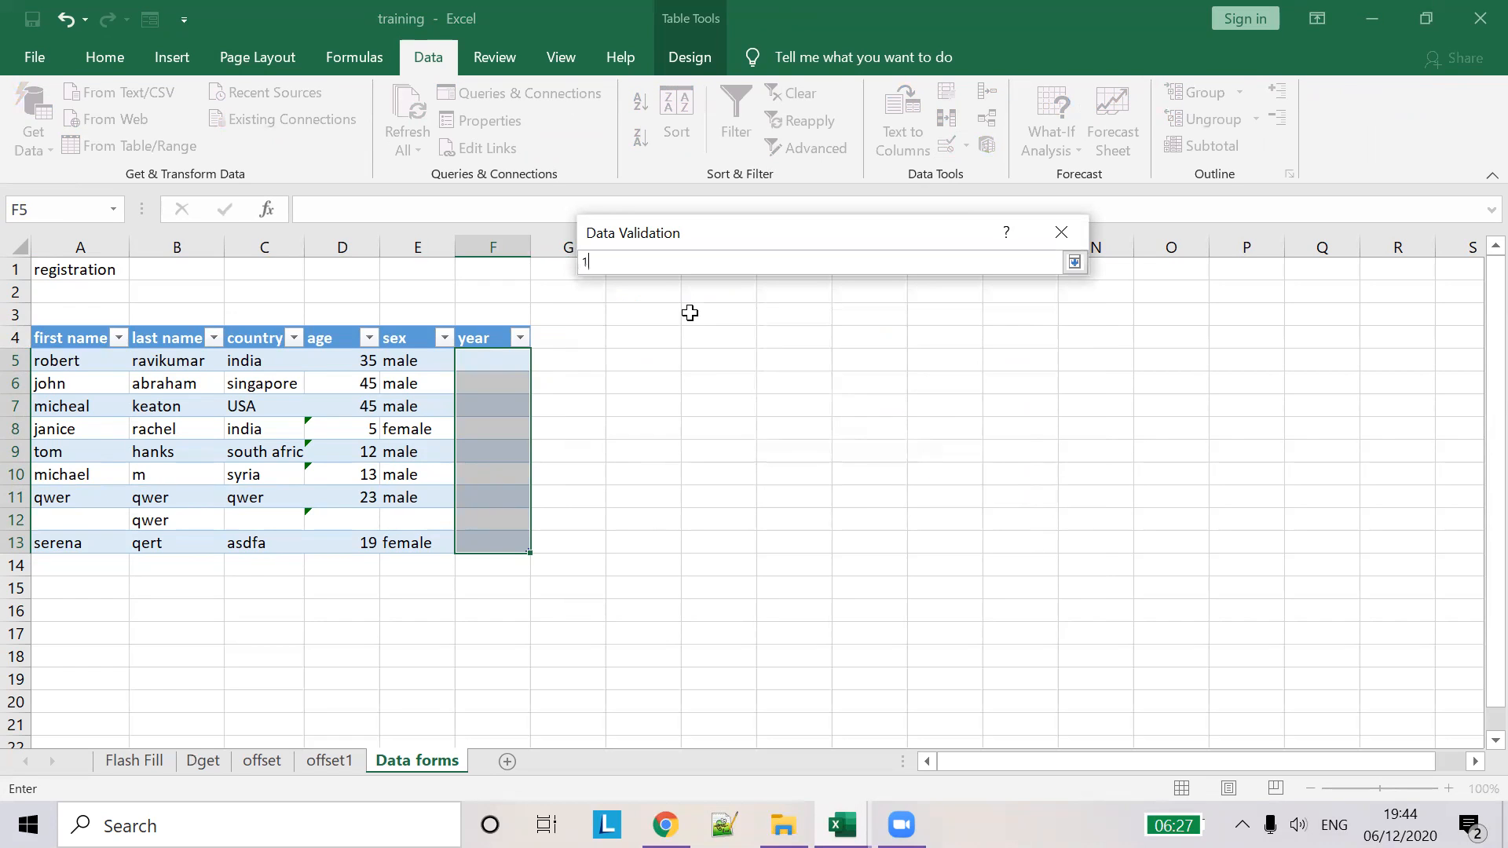
text(/1/2020)
key(Return)
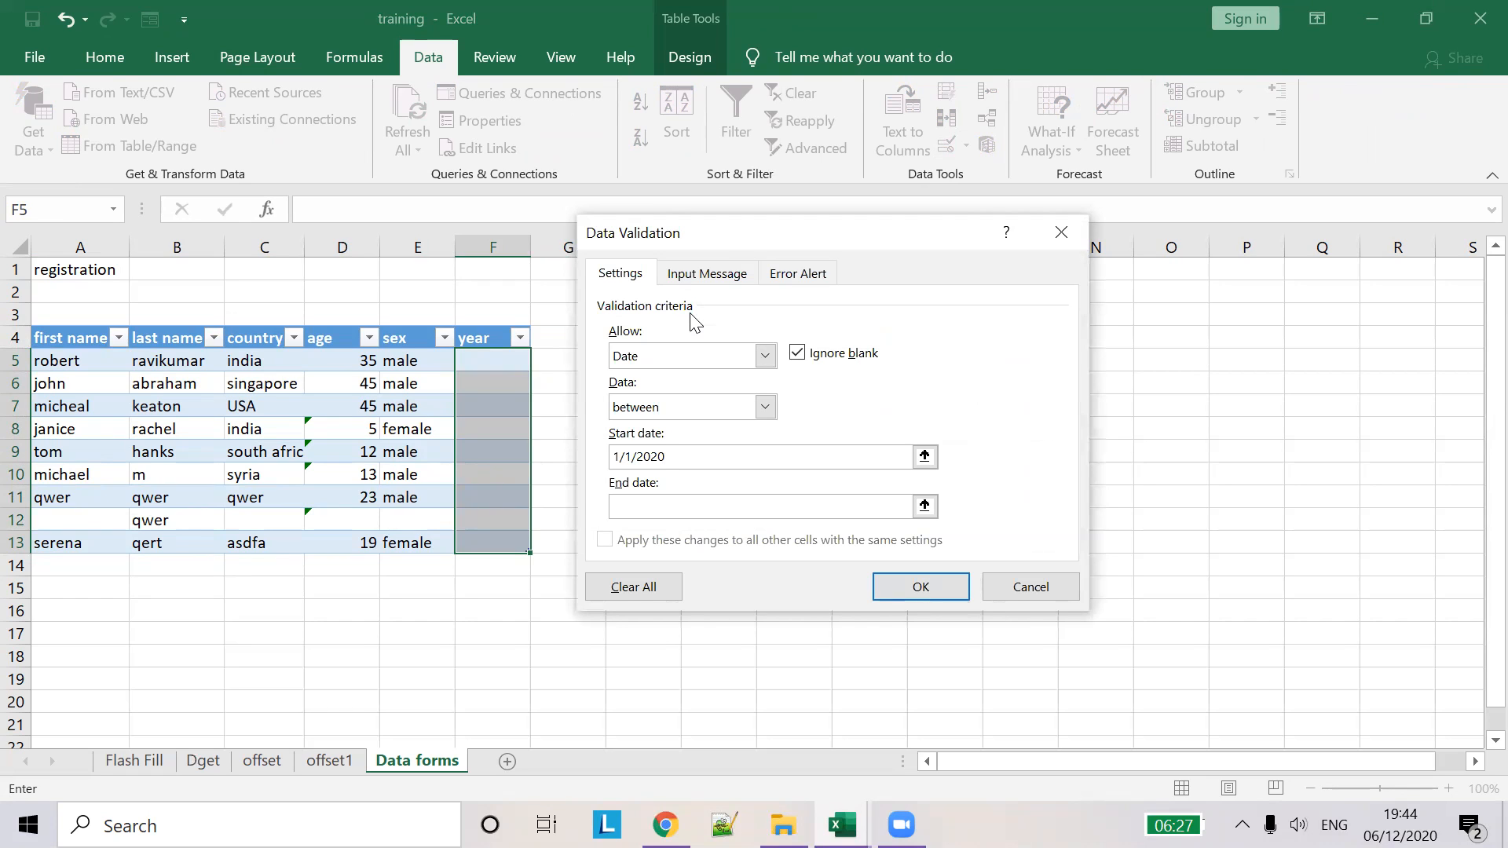
click(901, 510)
text(31/12/2020)
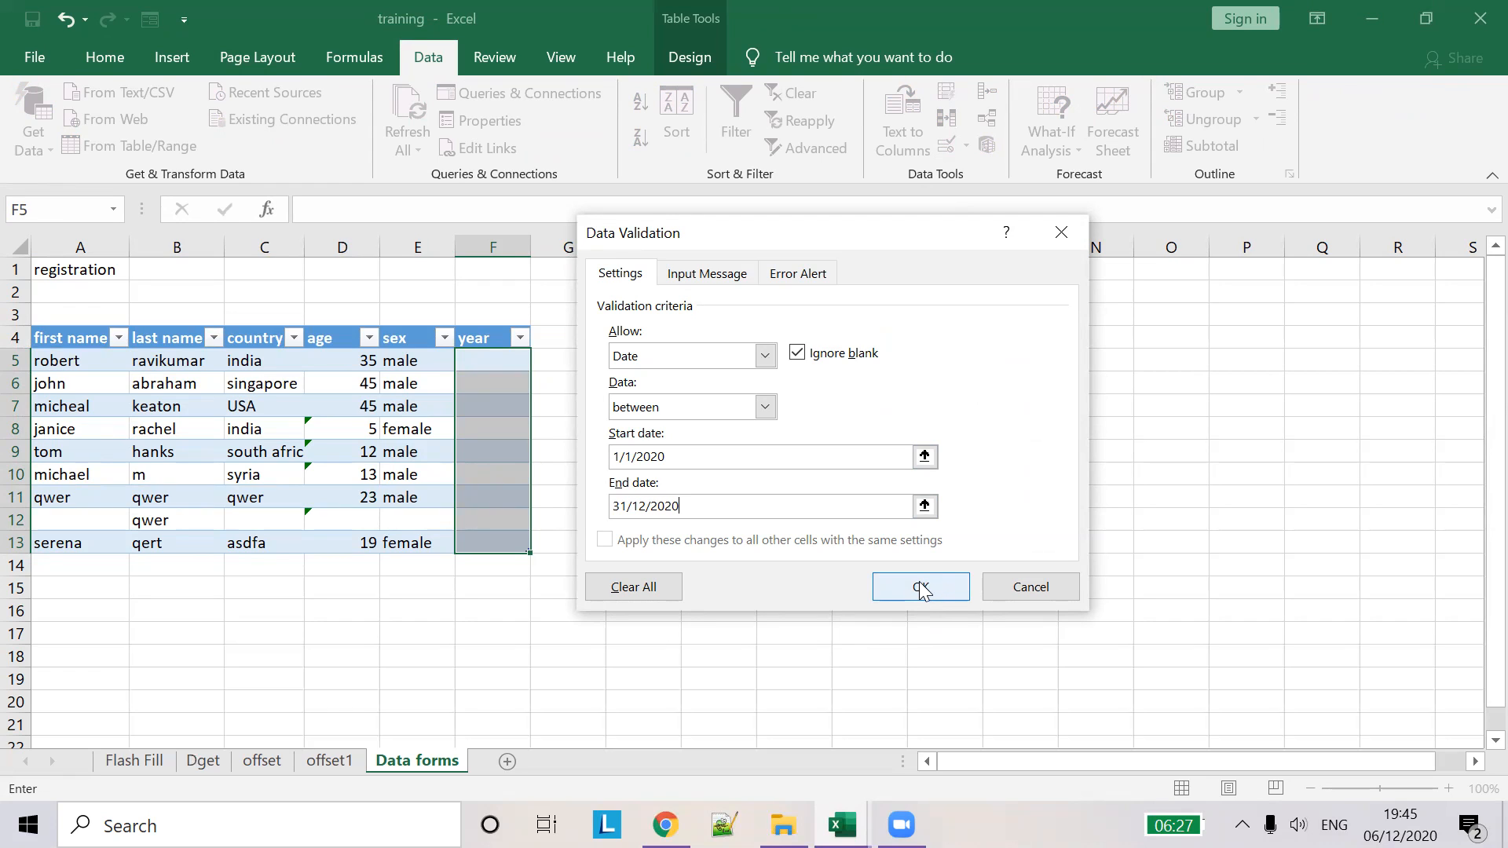
click(799, 272)
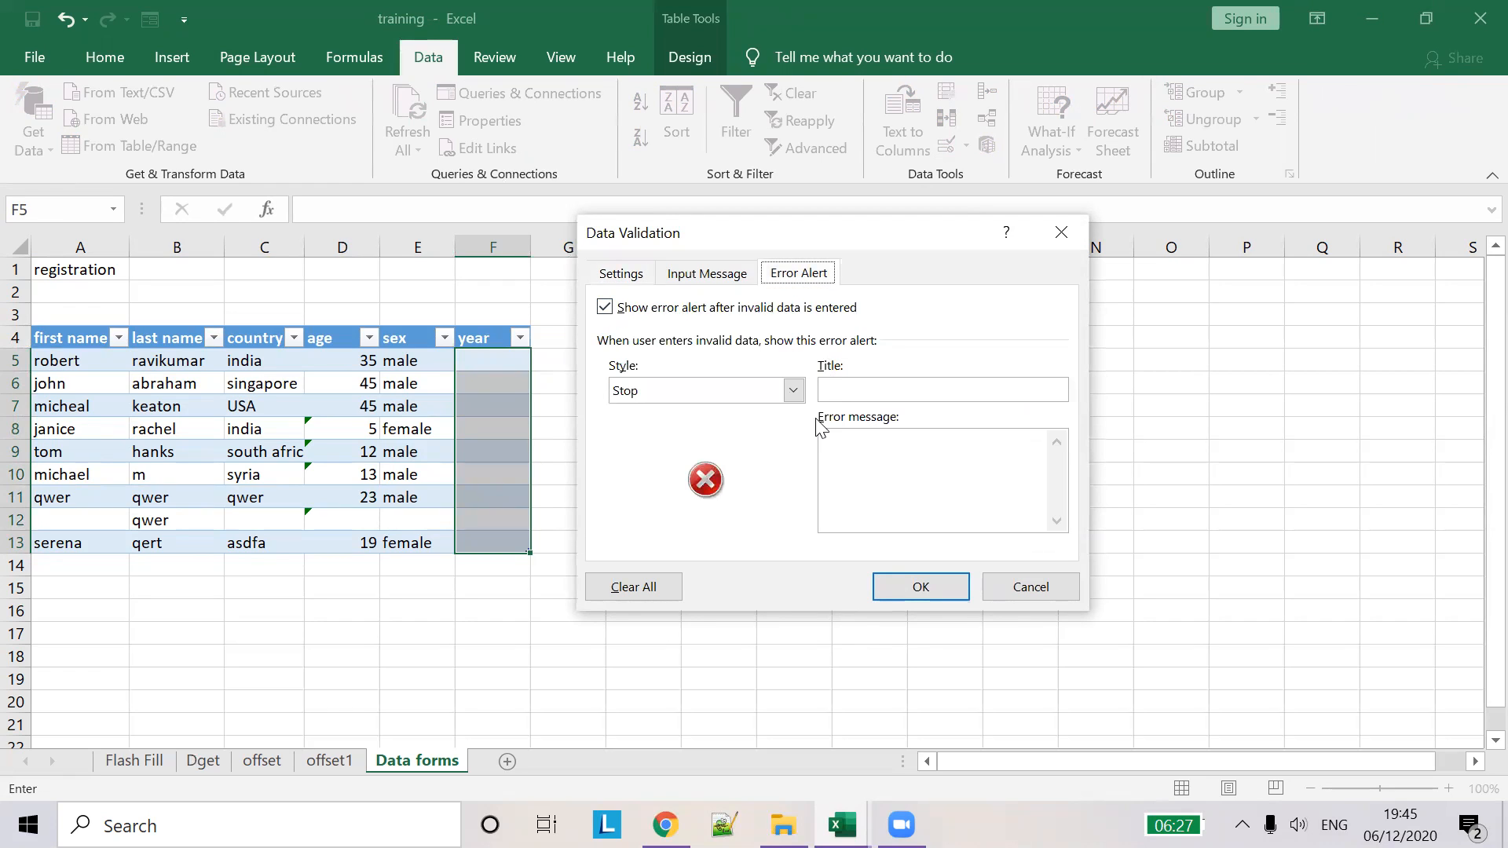
- Set the error alert title 'date' and message 'Enter a date in the year 2020', then apply
click(866, 395)
text(date)
text(Ente)
text(r an )
text(date in)
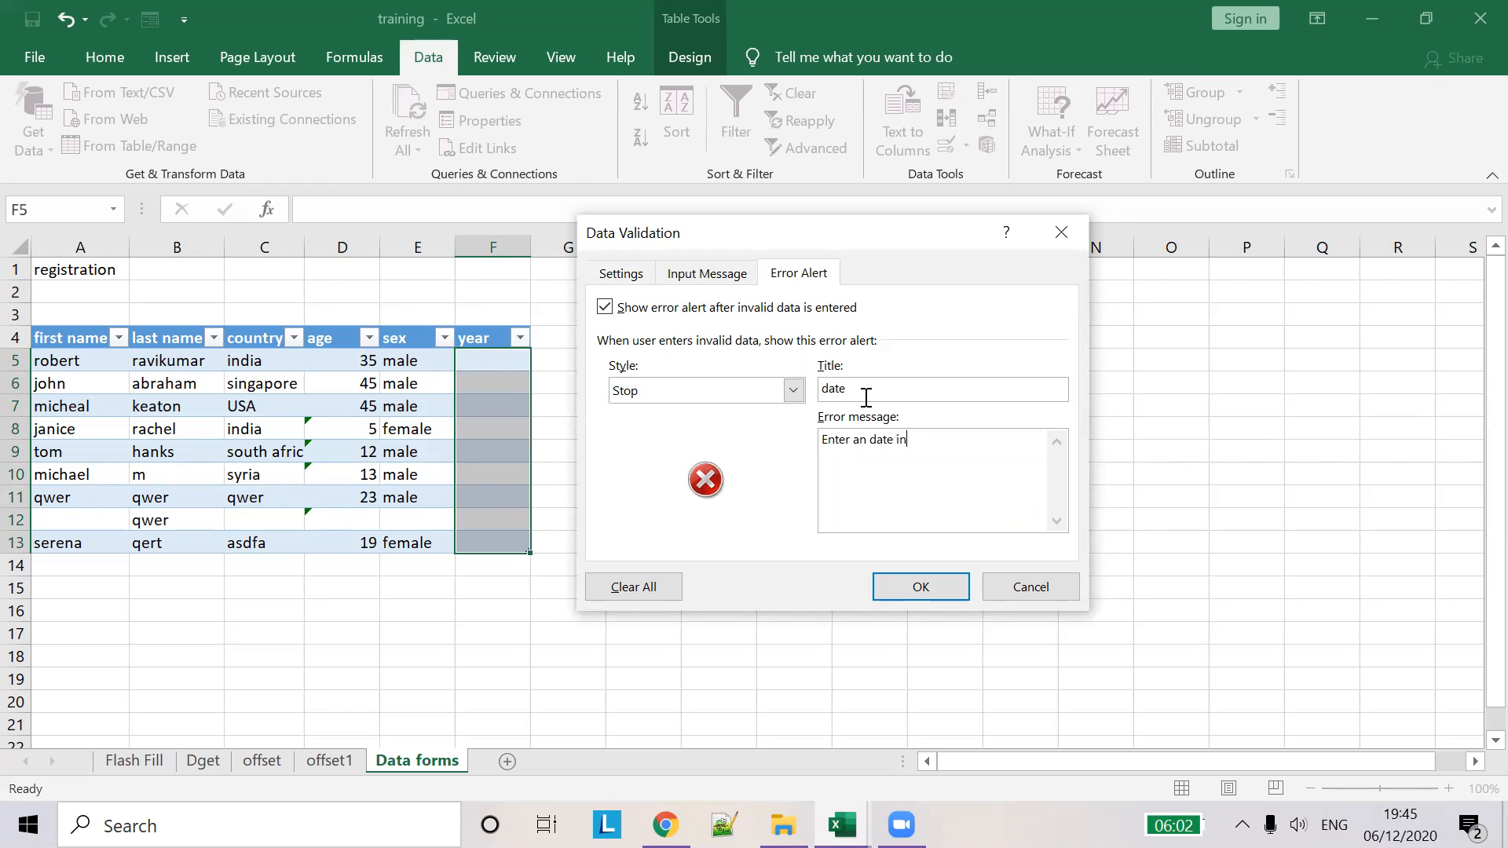
text( the year 2020)
click(867, 451)
key(BackSpace)
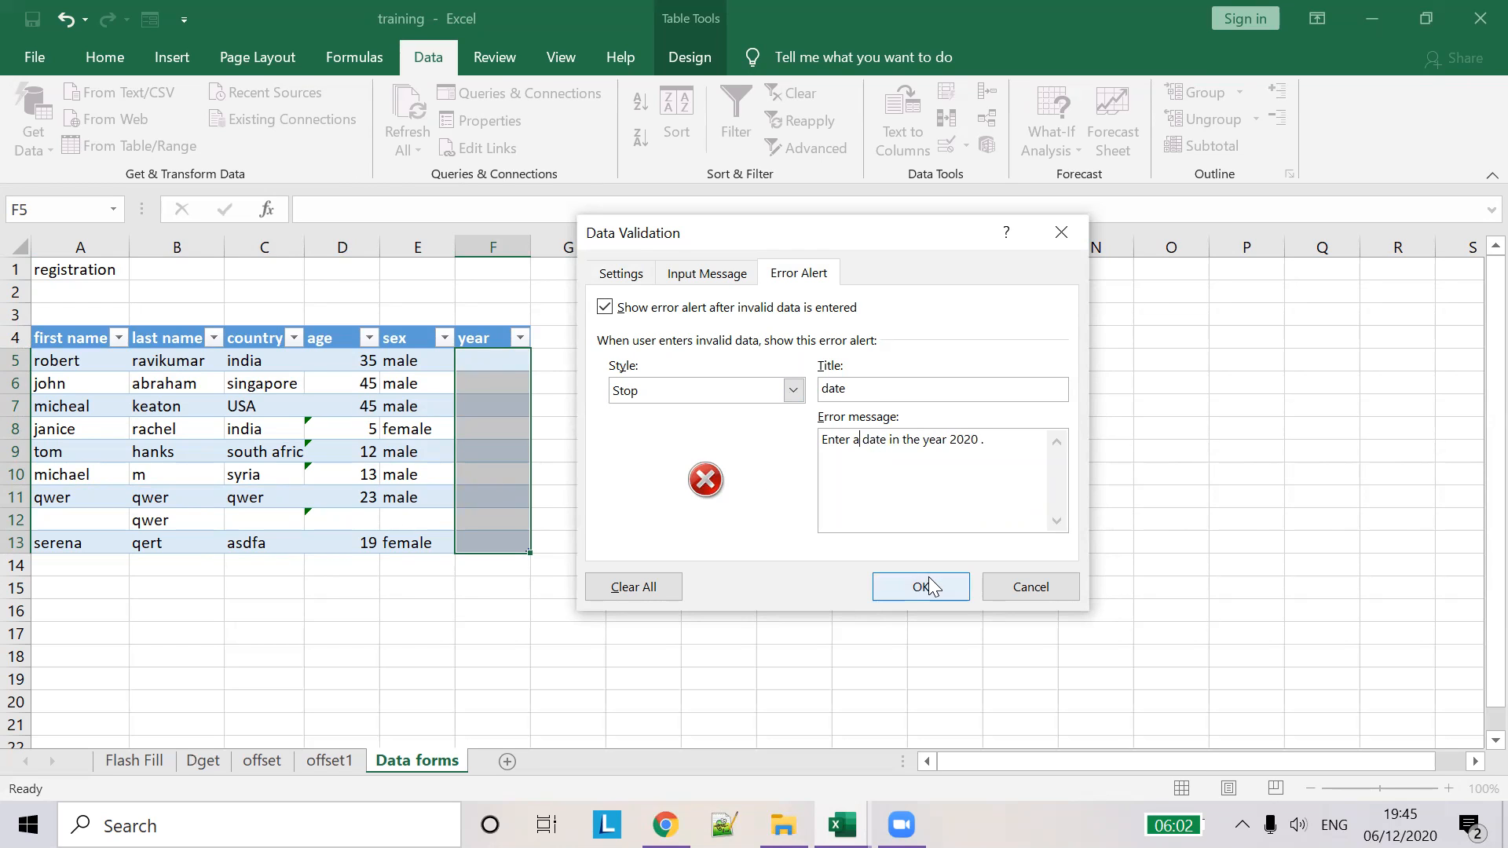
click(925, 579)
- Open the data form from cell F13 inside the table and start a new record
click(488, 361)
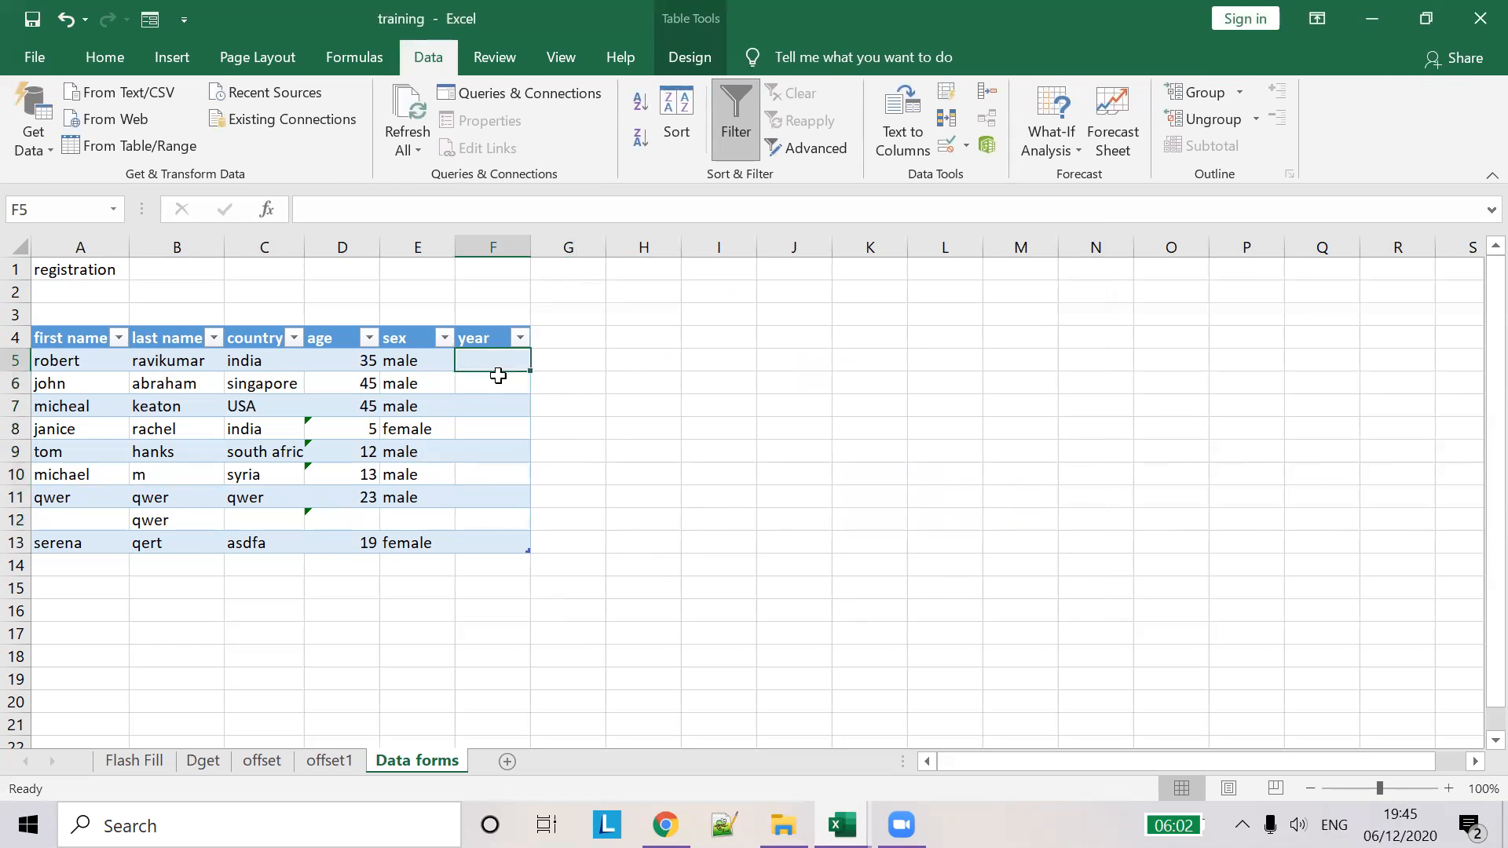
click(117, 564)
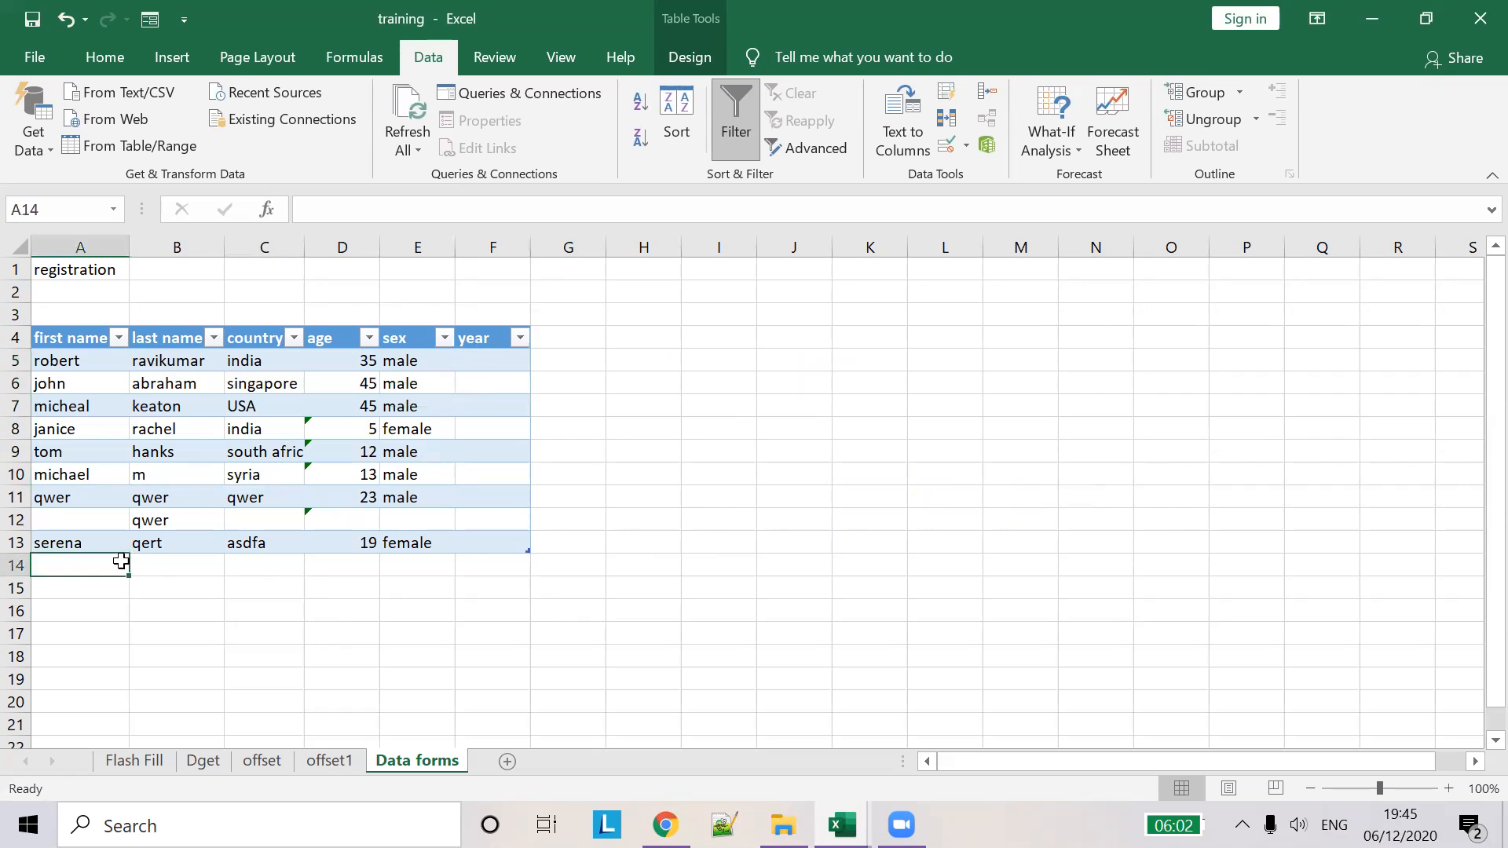
click(146, 23)
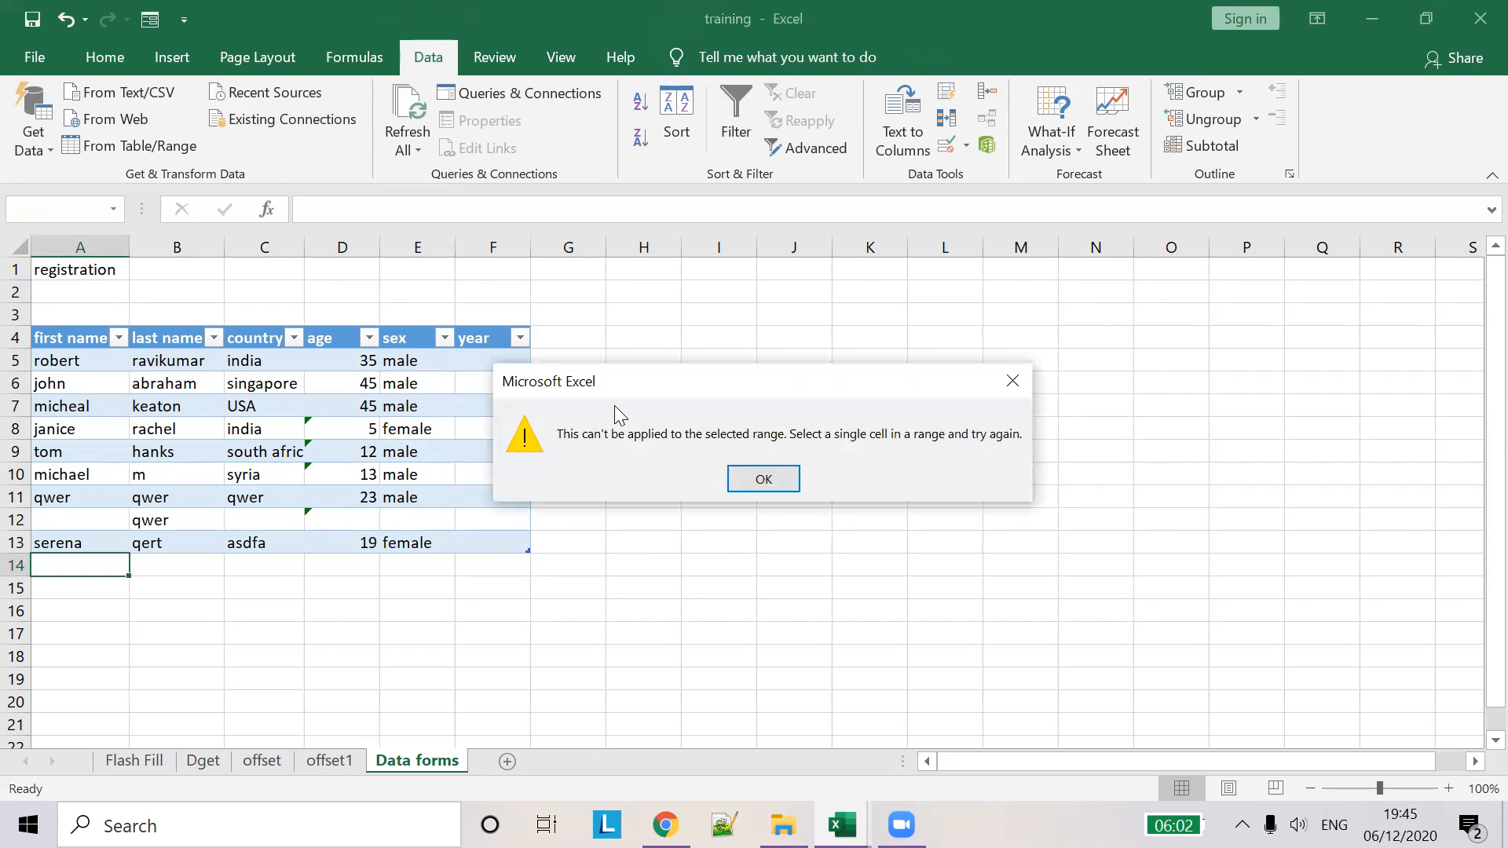
click(766, 470)
click(495, 543)
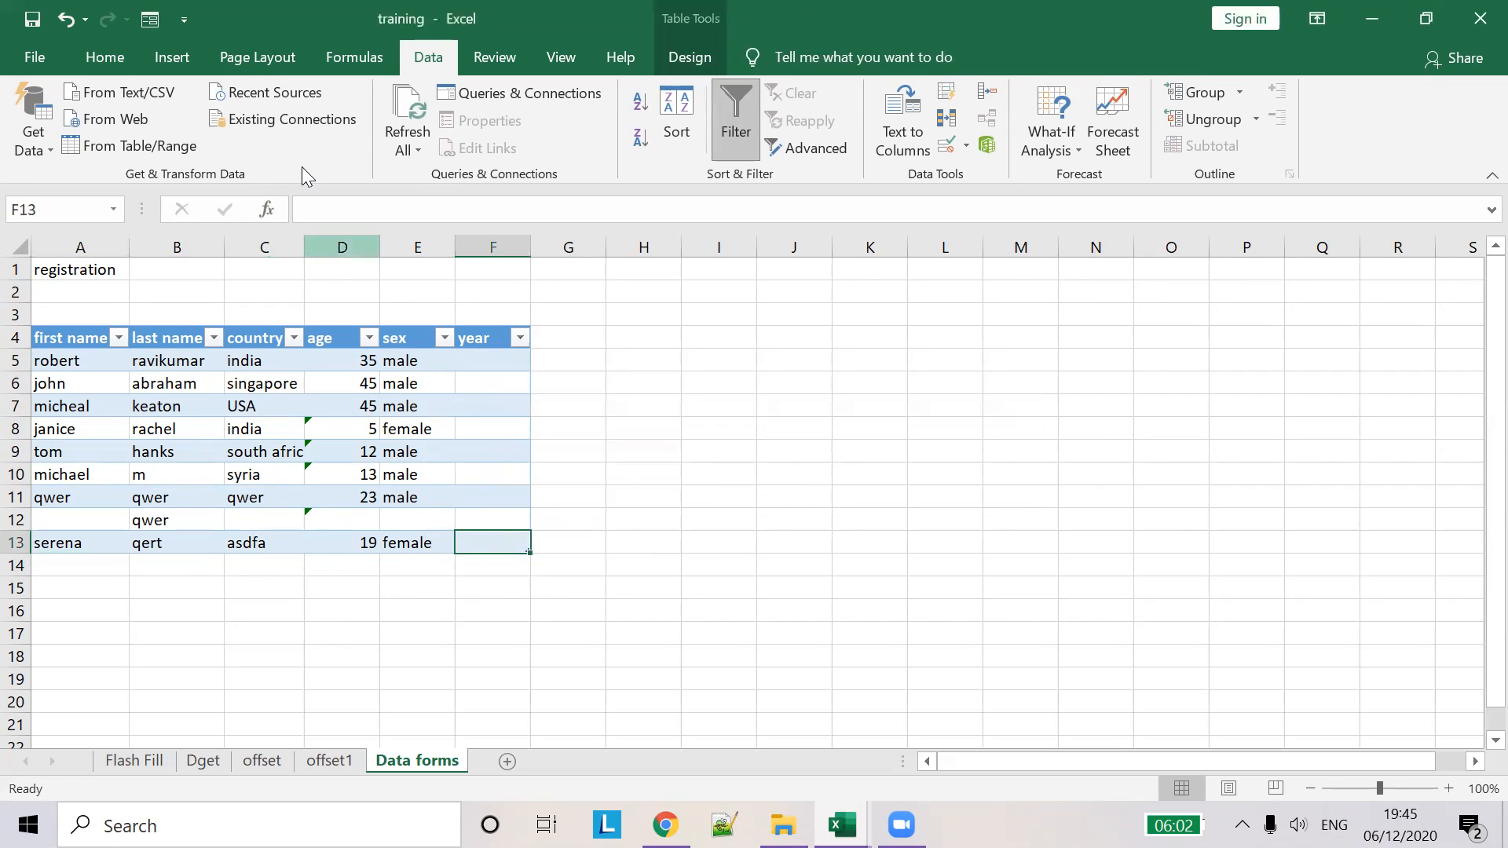
click(152, 29)
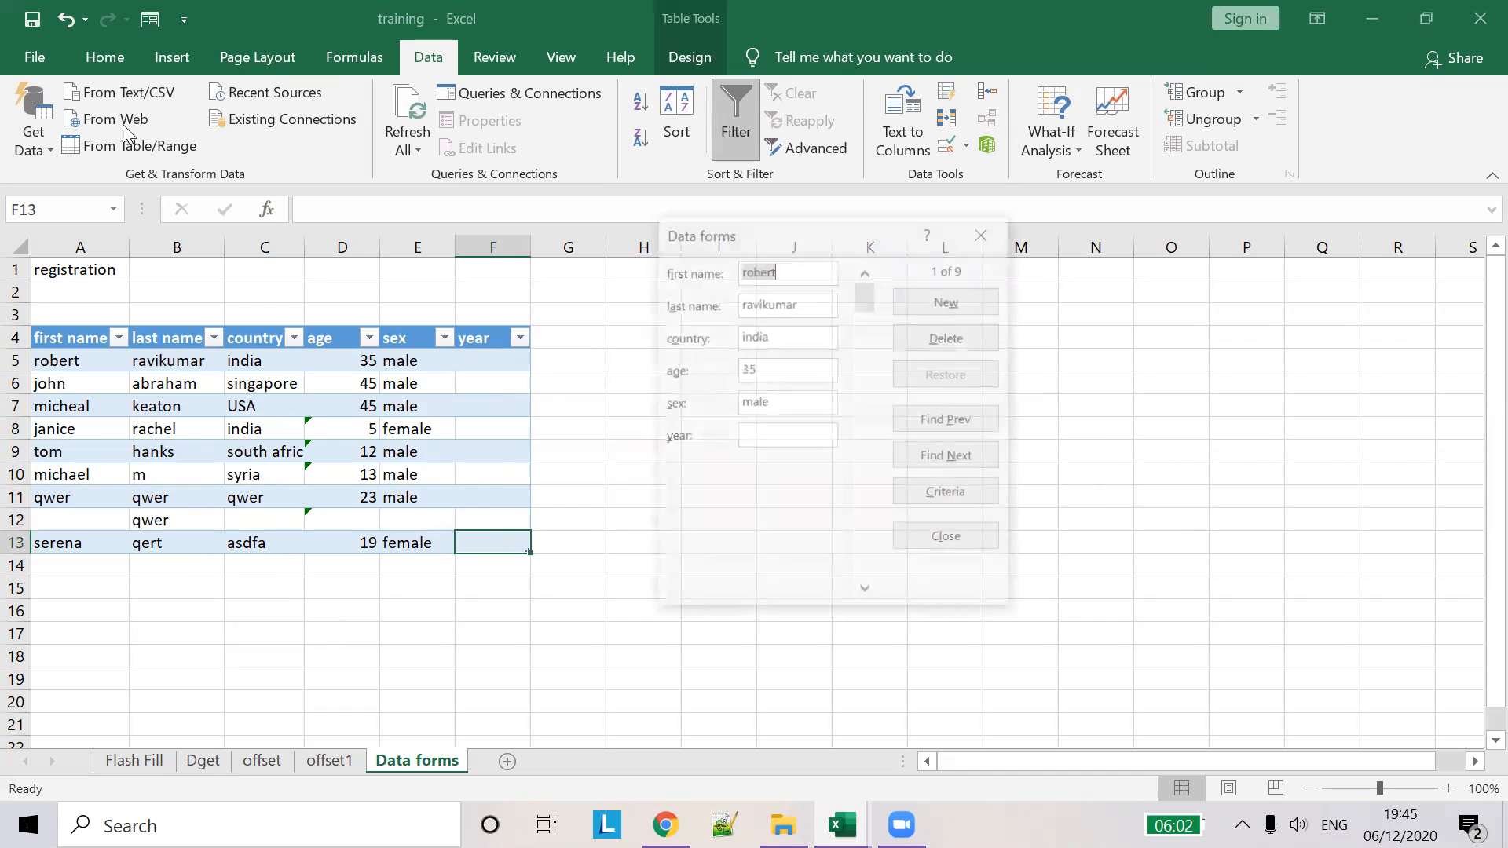
click(946, 302)
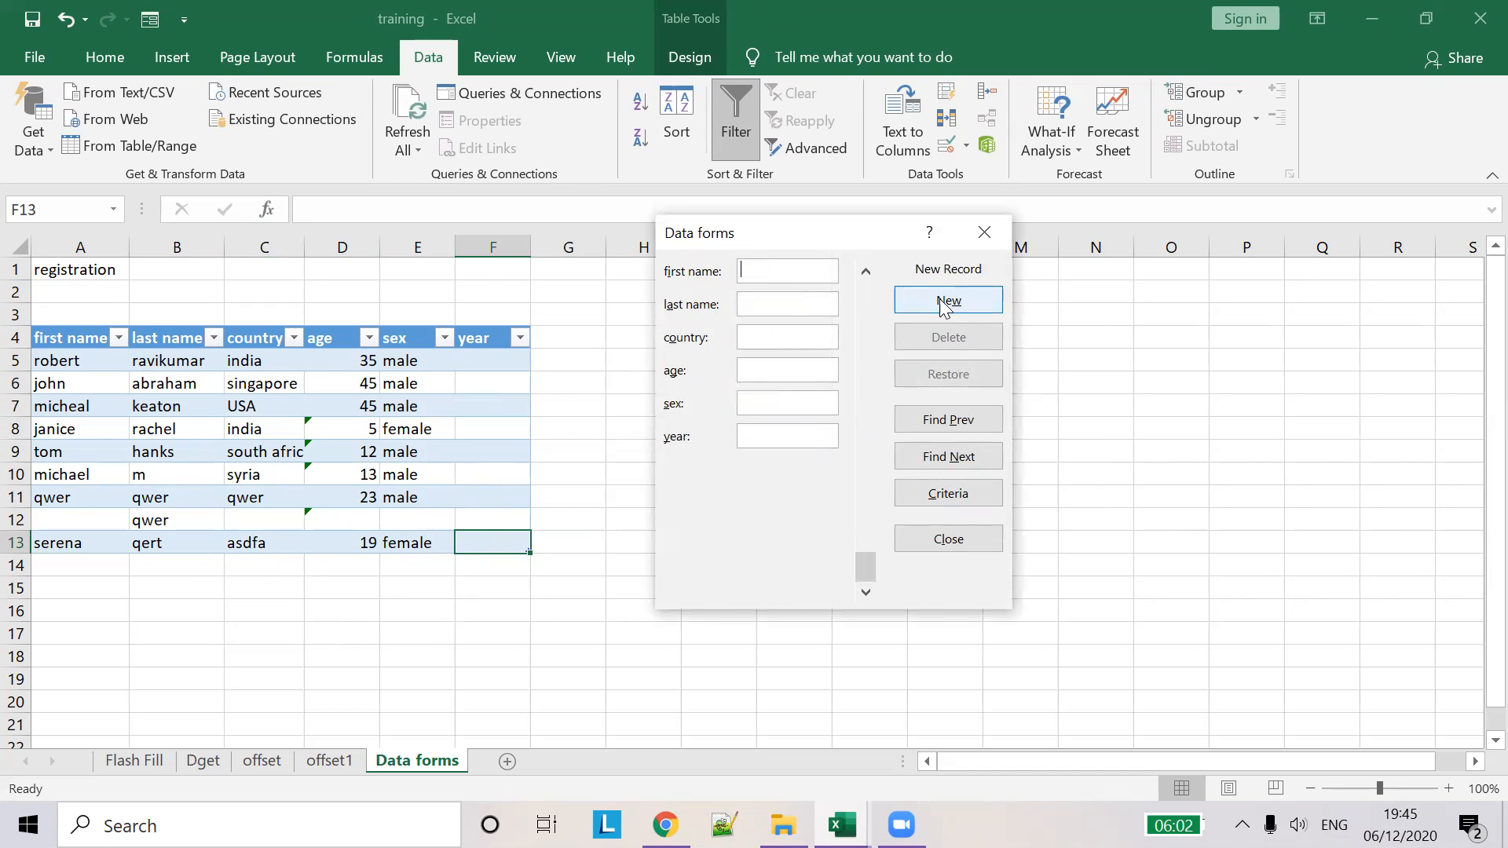
- Enter a name, country UAE, age 19, sex male and year 1/12/2018 as a new record
click(774, 271)
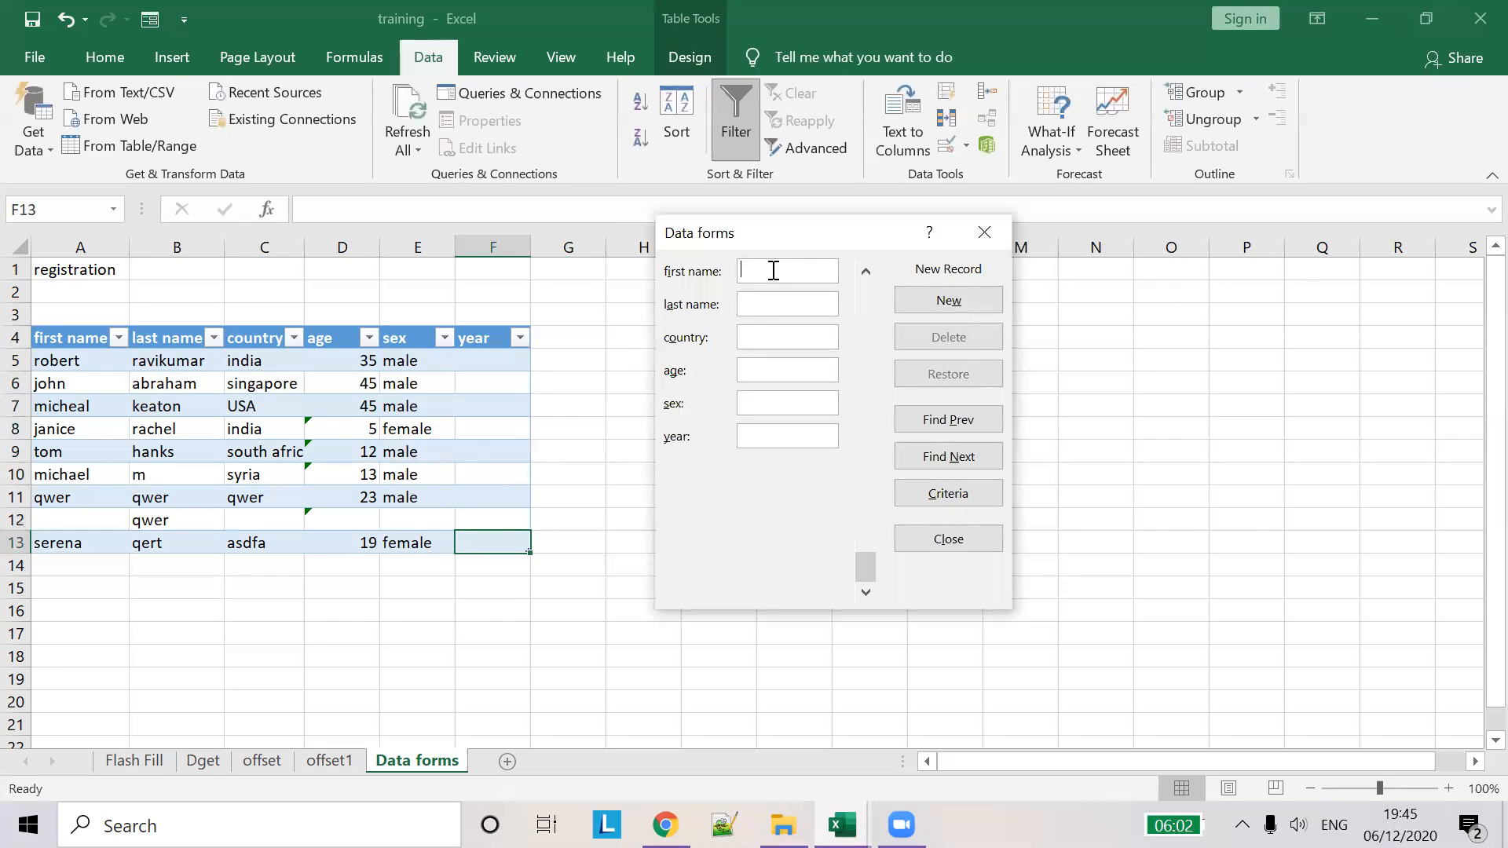
text(tomhollands)
text(dubai)
key(BackSpace)
key(BackSpace)
key(BackSpace)
key(BackSpace)
key(BackSpace)
text(UAE)
key(Tab)
text(1)
text(9)
text(male)
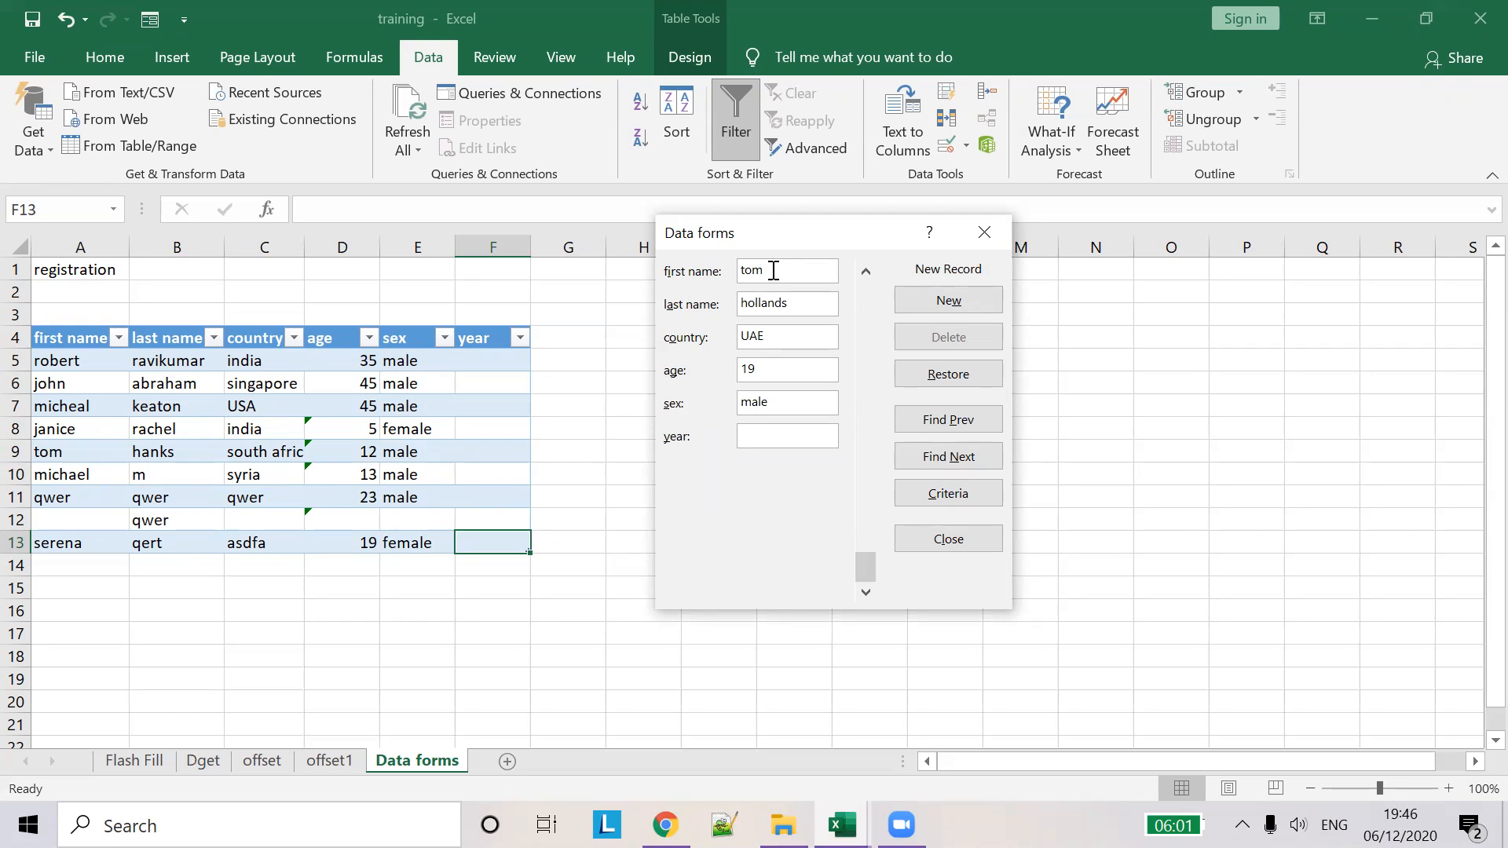
text(1/12/2018)
key(Return)
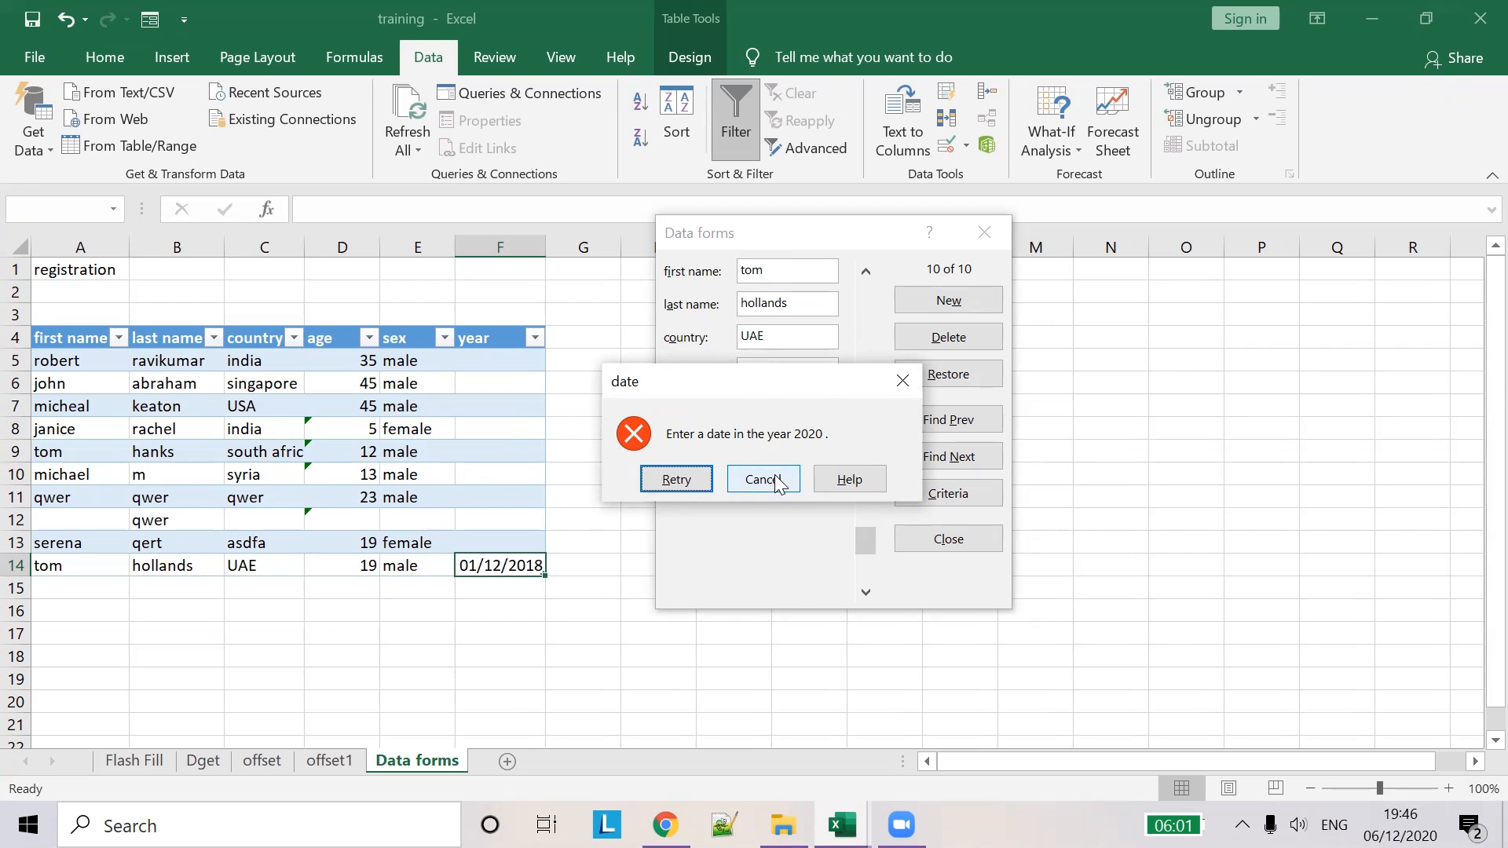
- After the date is rejected, change the year to 1/12/2020 and submit the record
click(774, 479)
click(803, 442)
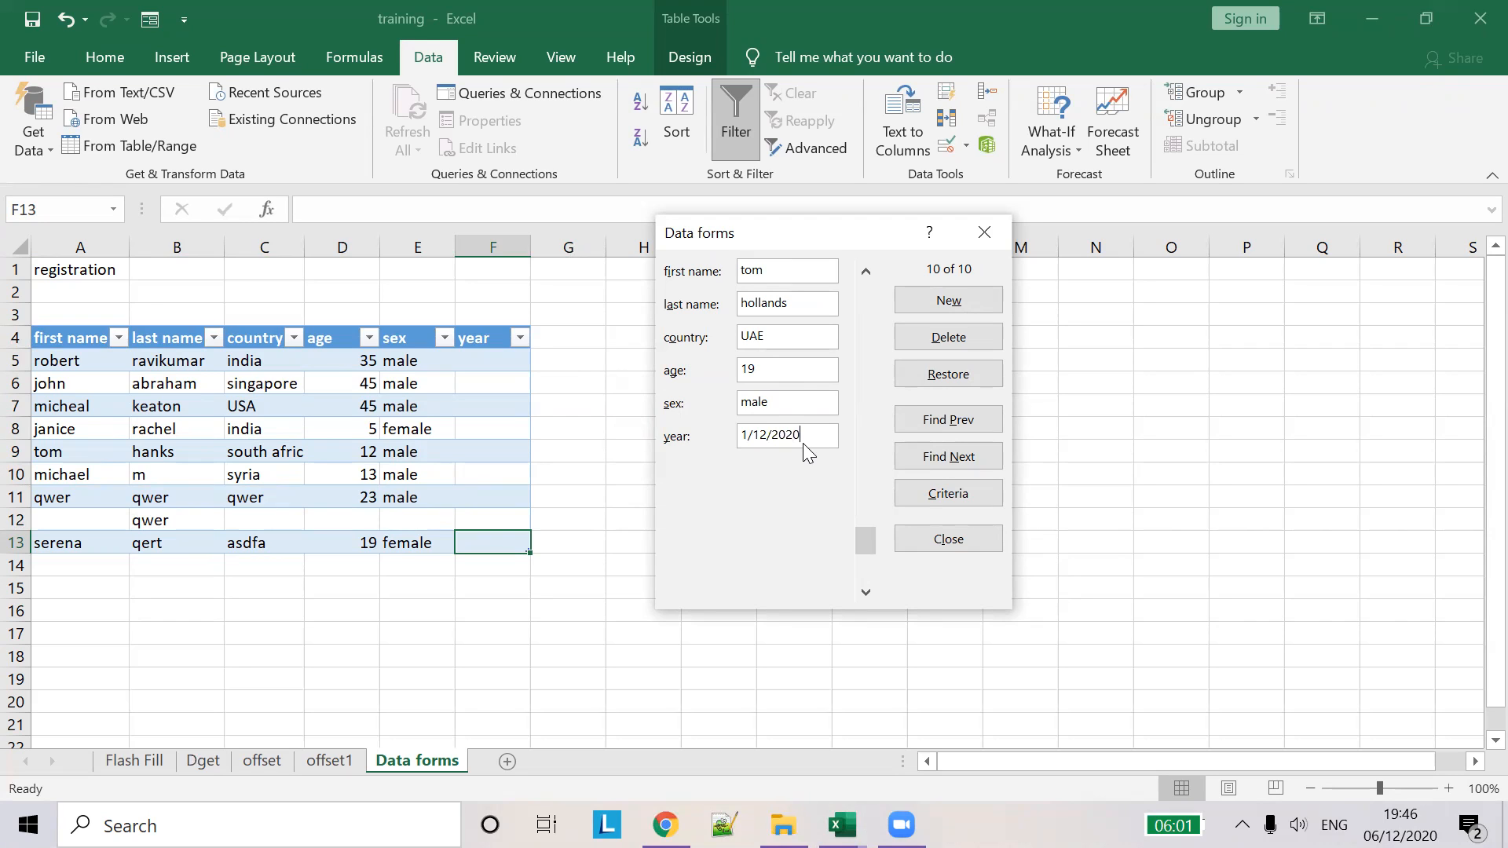
key(Return)
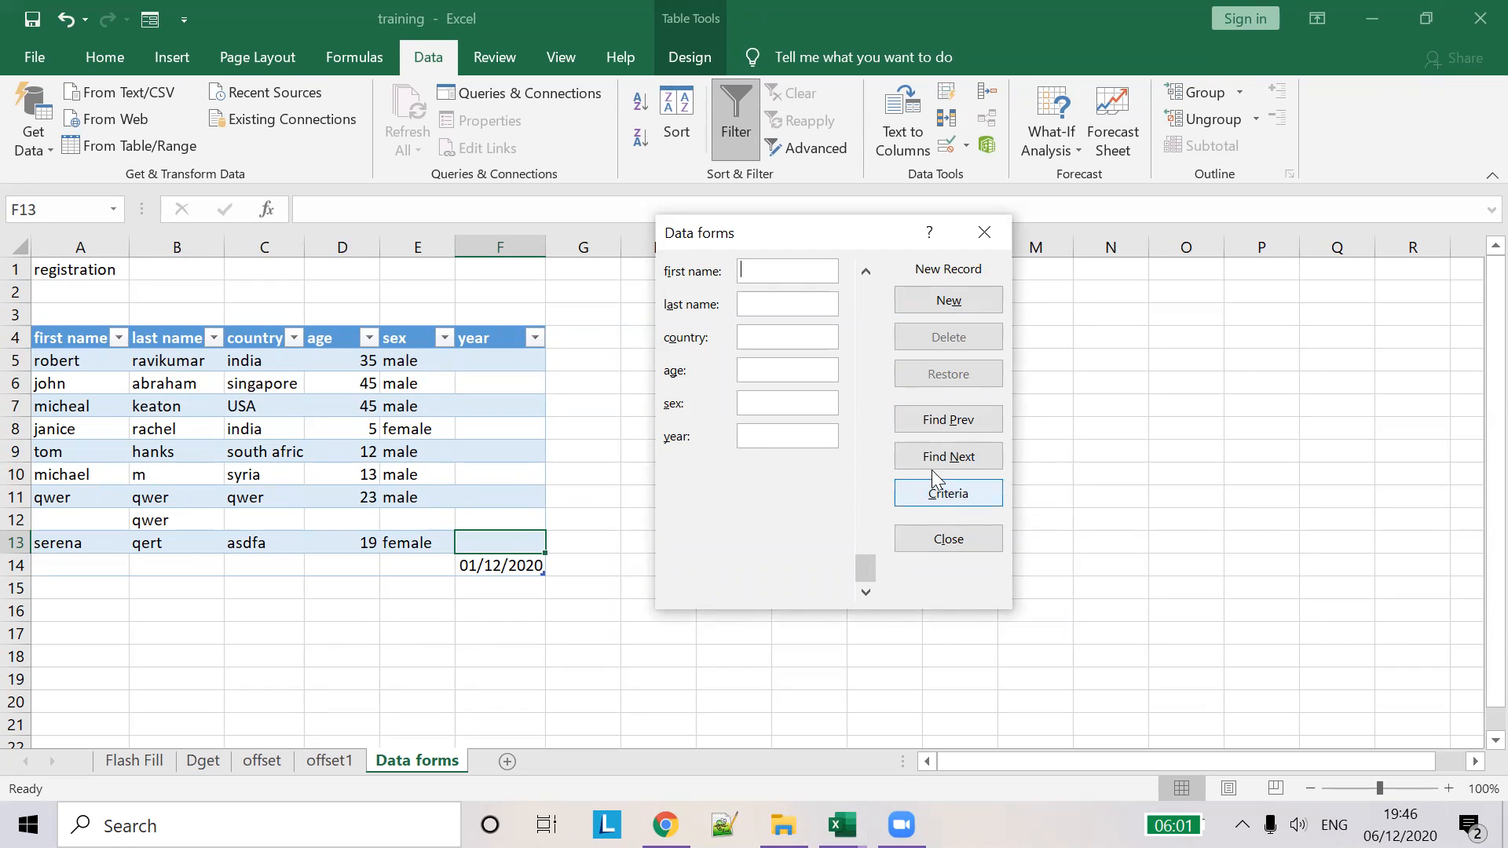
- Go back to record 9 and try entering the year 1/12/2019, which is rejected
click(865, 269)
click(865, 268)
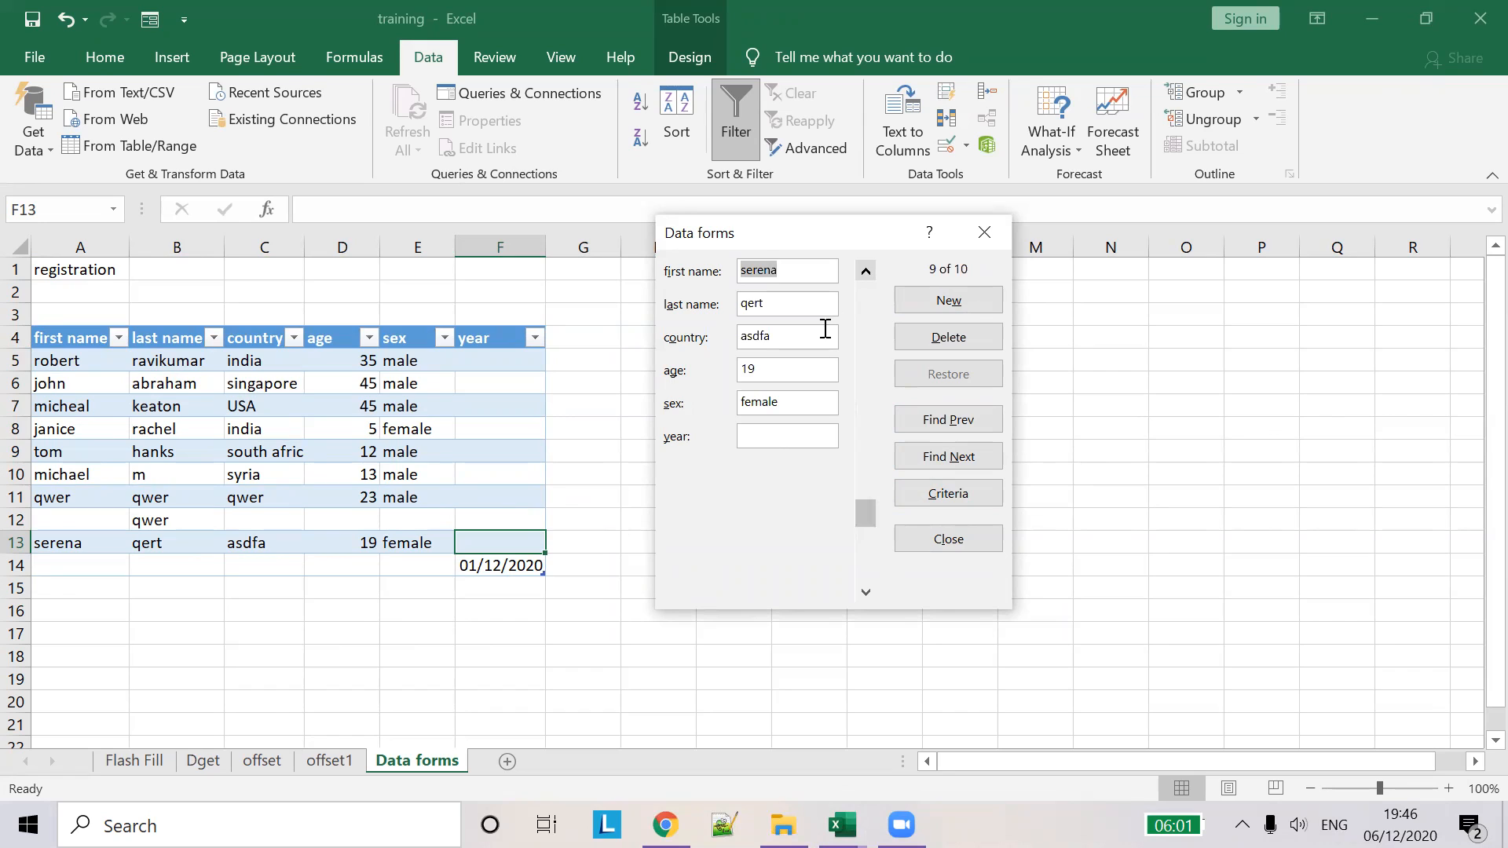
click(783, 437)
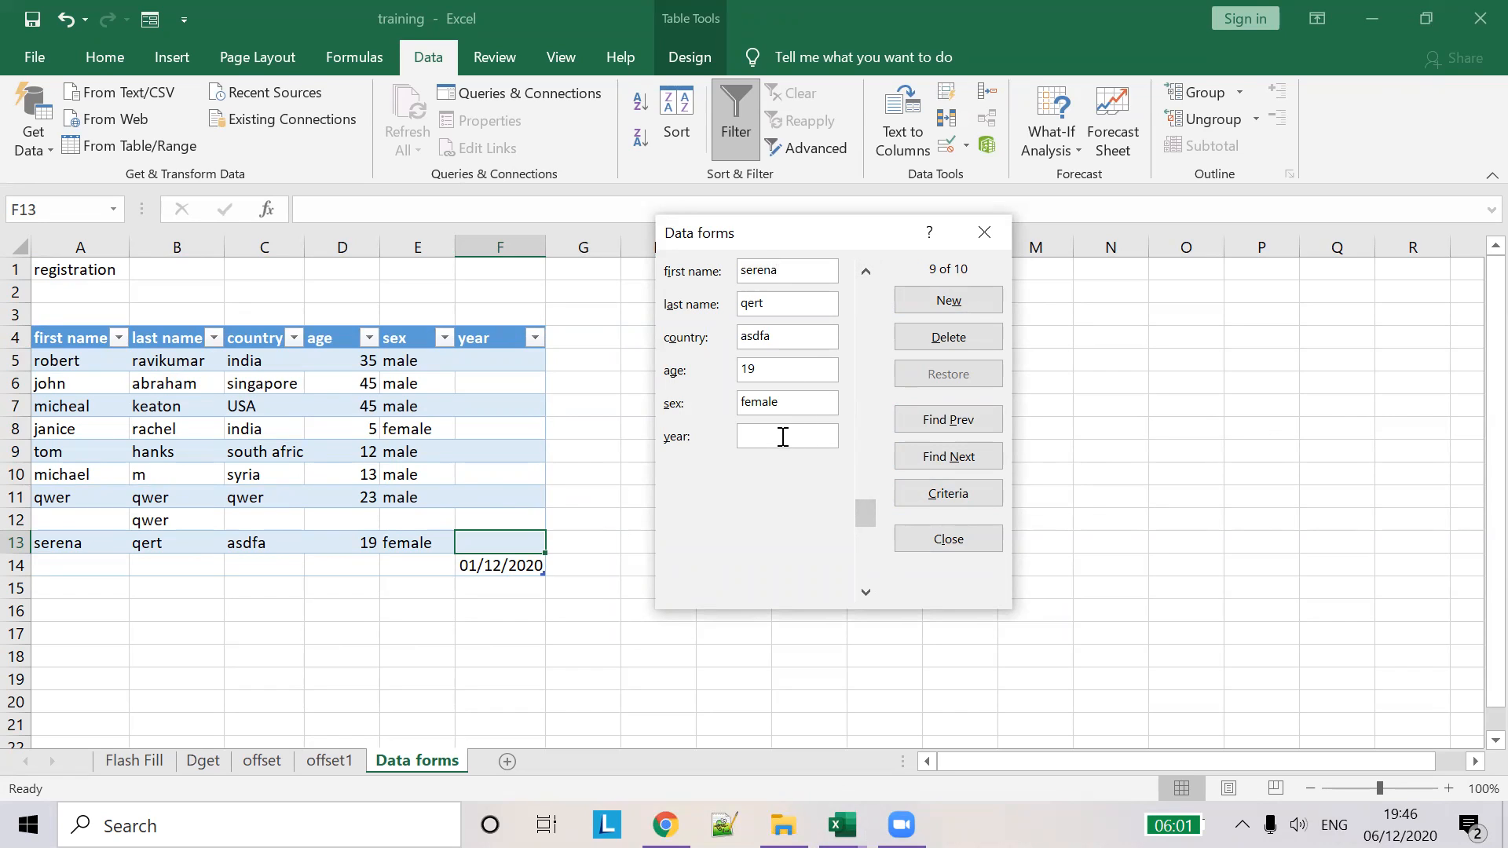
text(1/12/2019\)
key(Return)
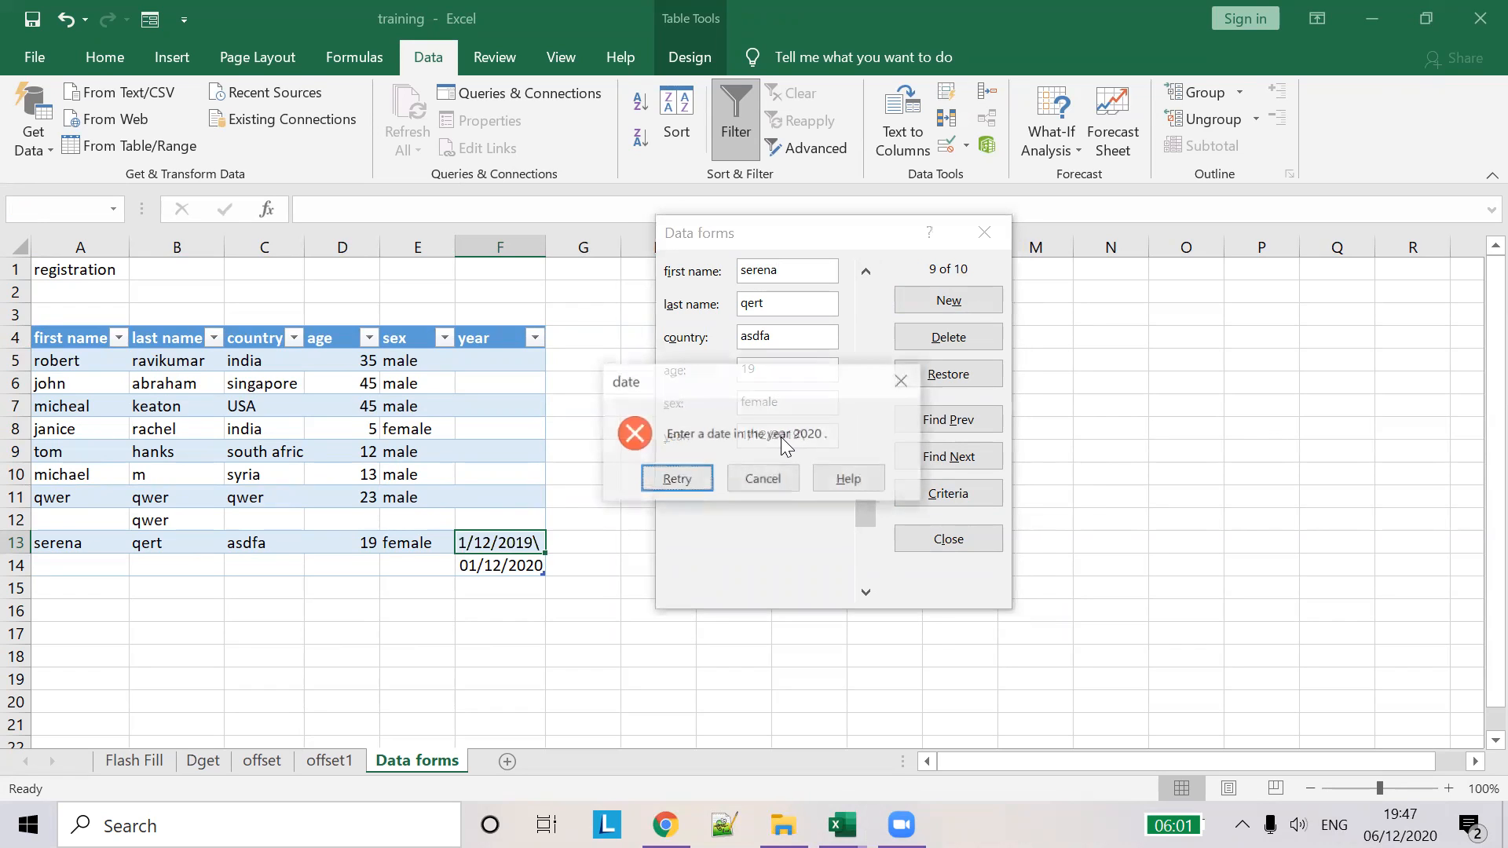
click(756, 487)
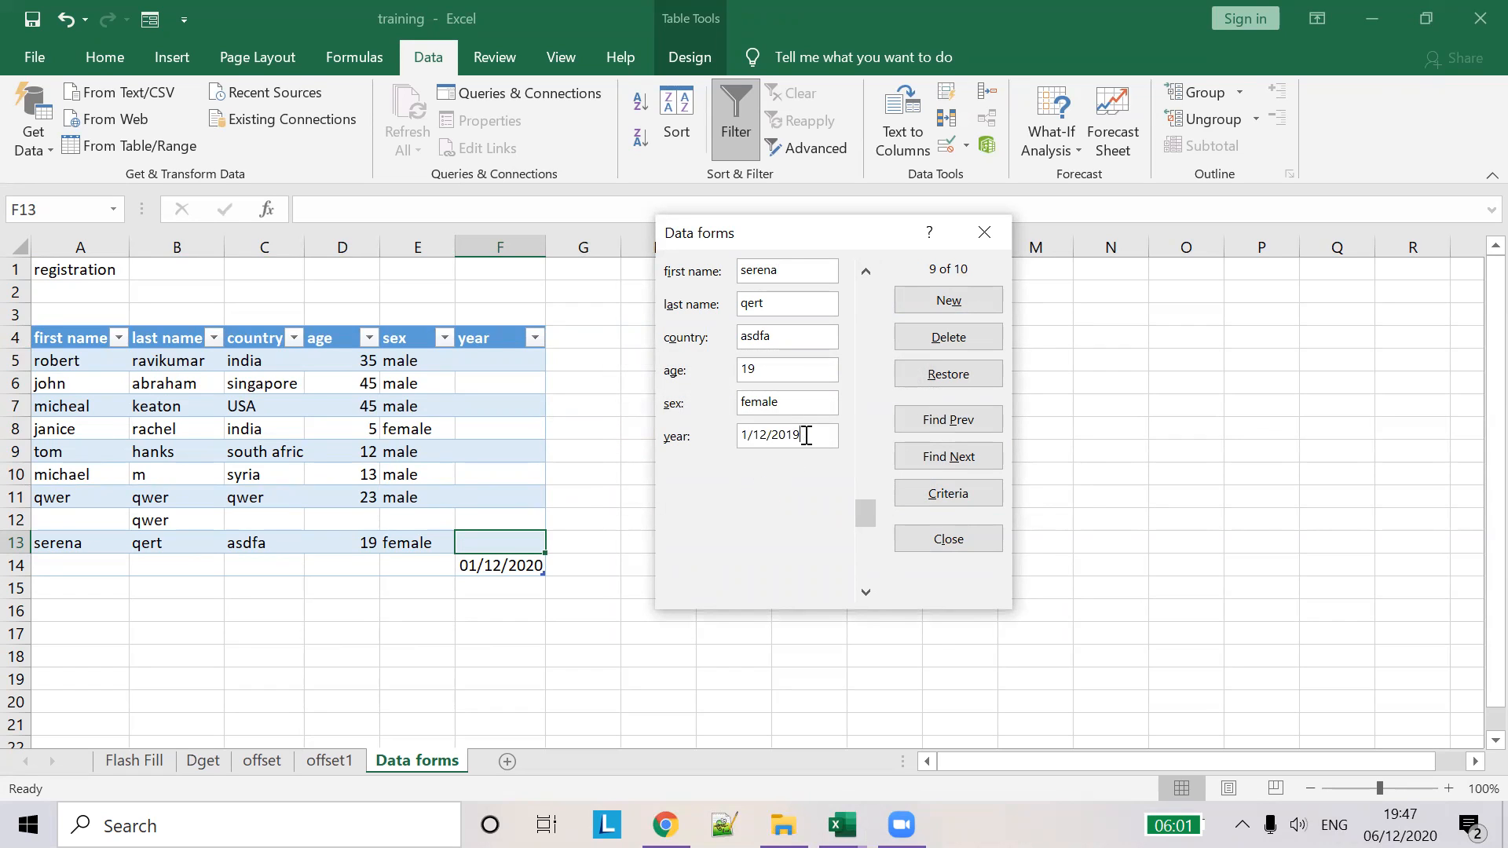
key(Return)
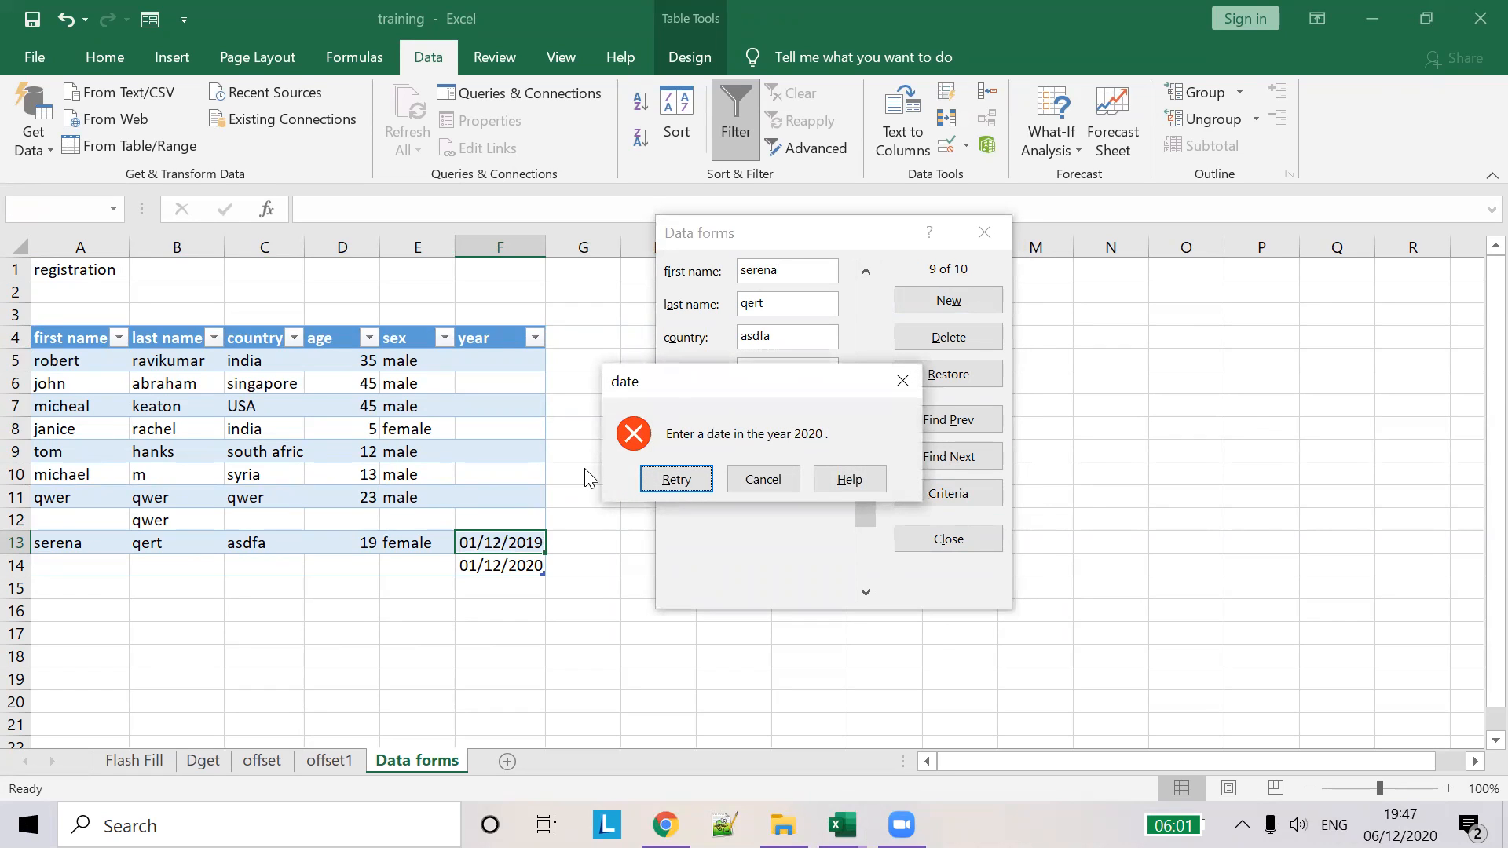
- Correct the record's year to 1/12/2020 and submit it
click(688, 490)
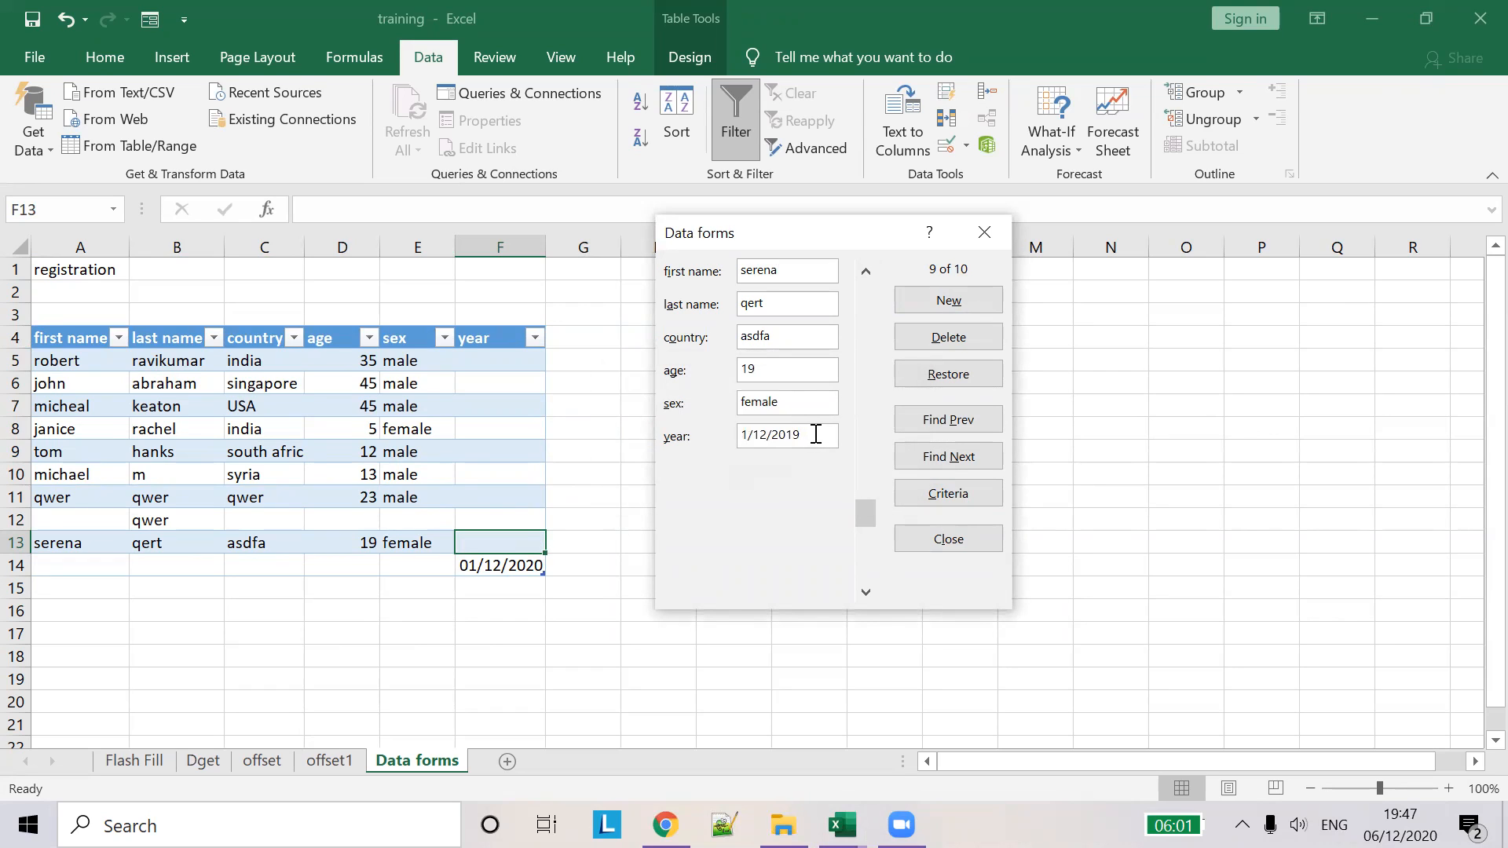
key(BackSpace)
key(BackSpace)
text(20)
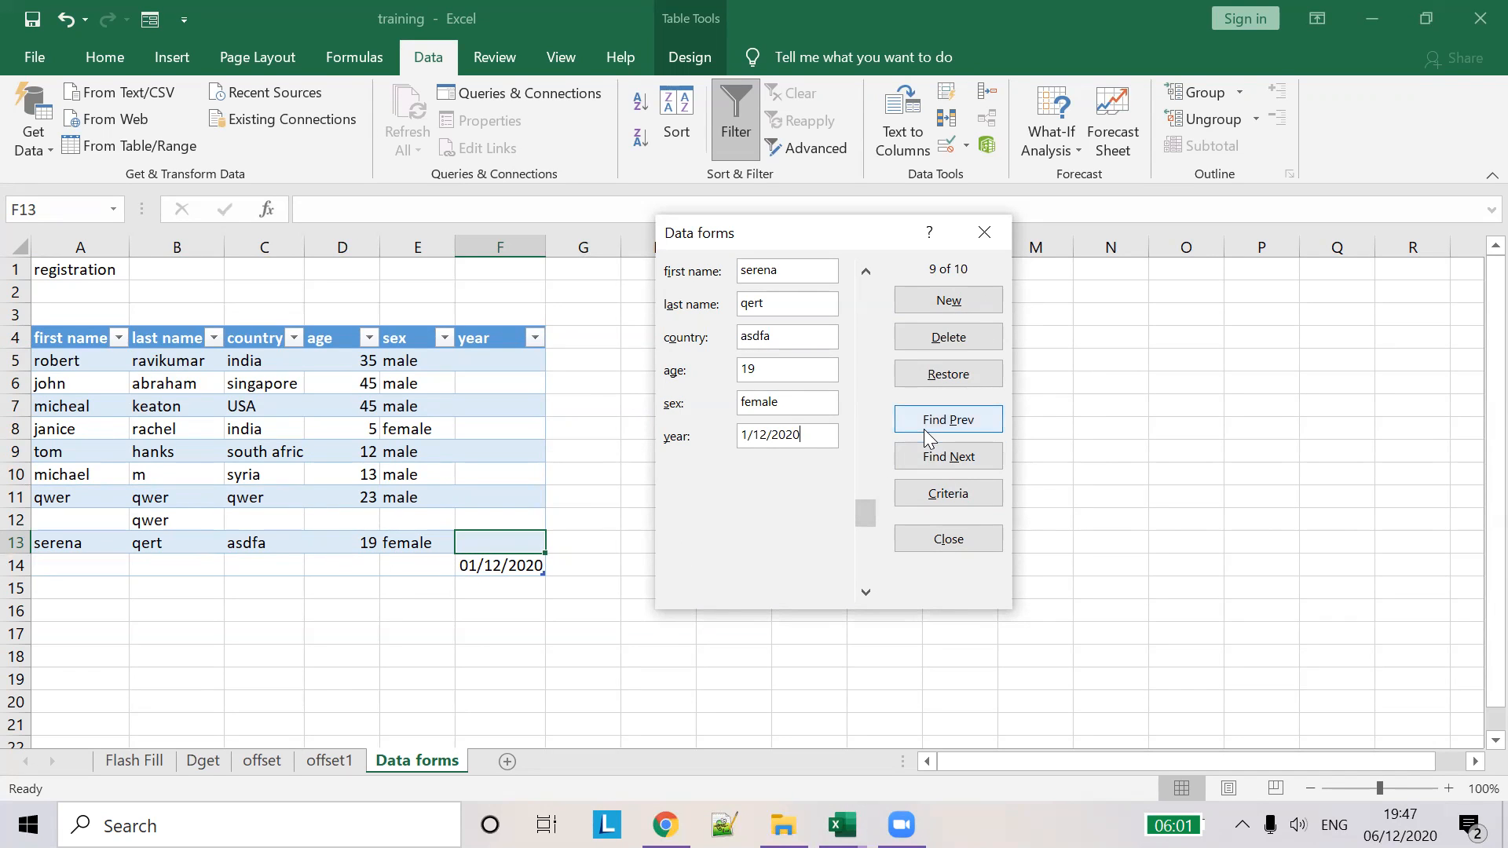
key(Return)
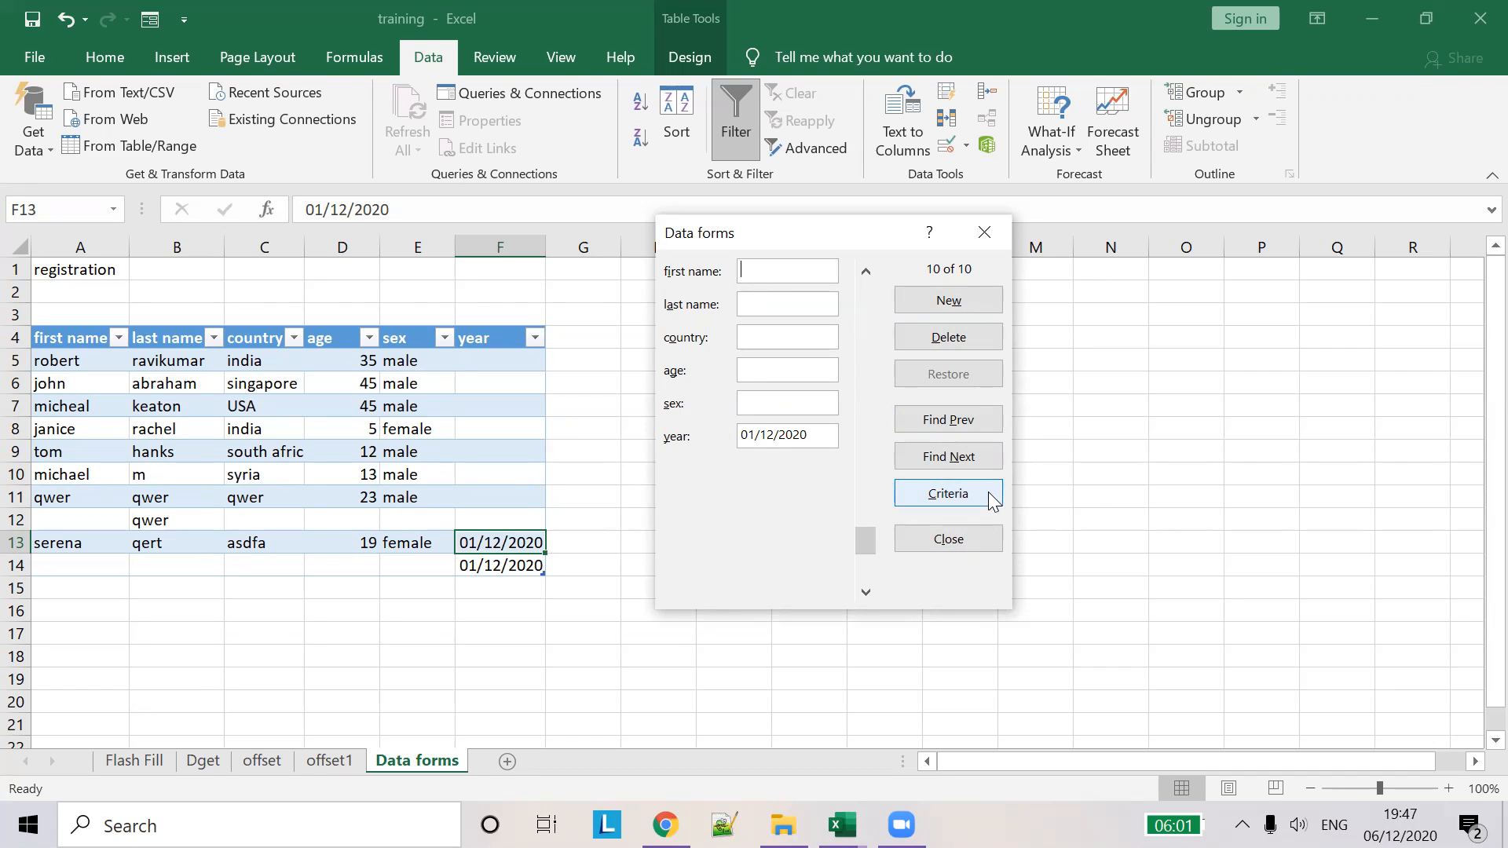
- Search the form for country 'india', browse the matching records, then close the form
click(960, 497)
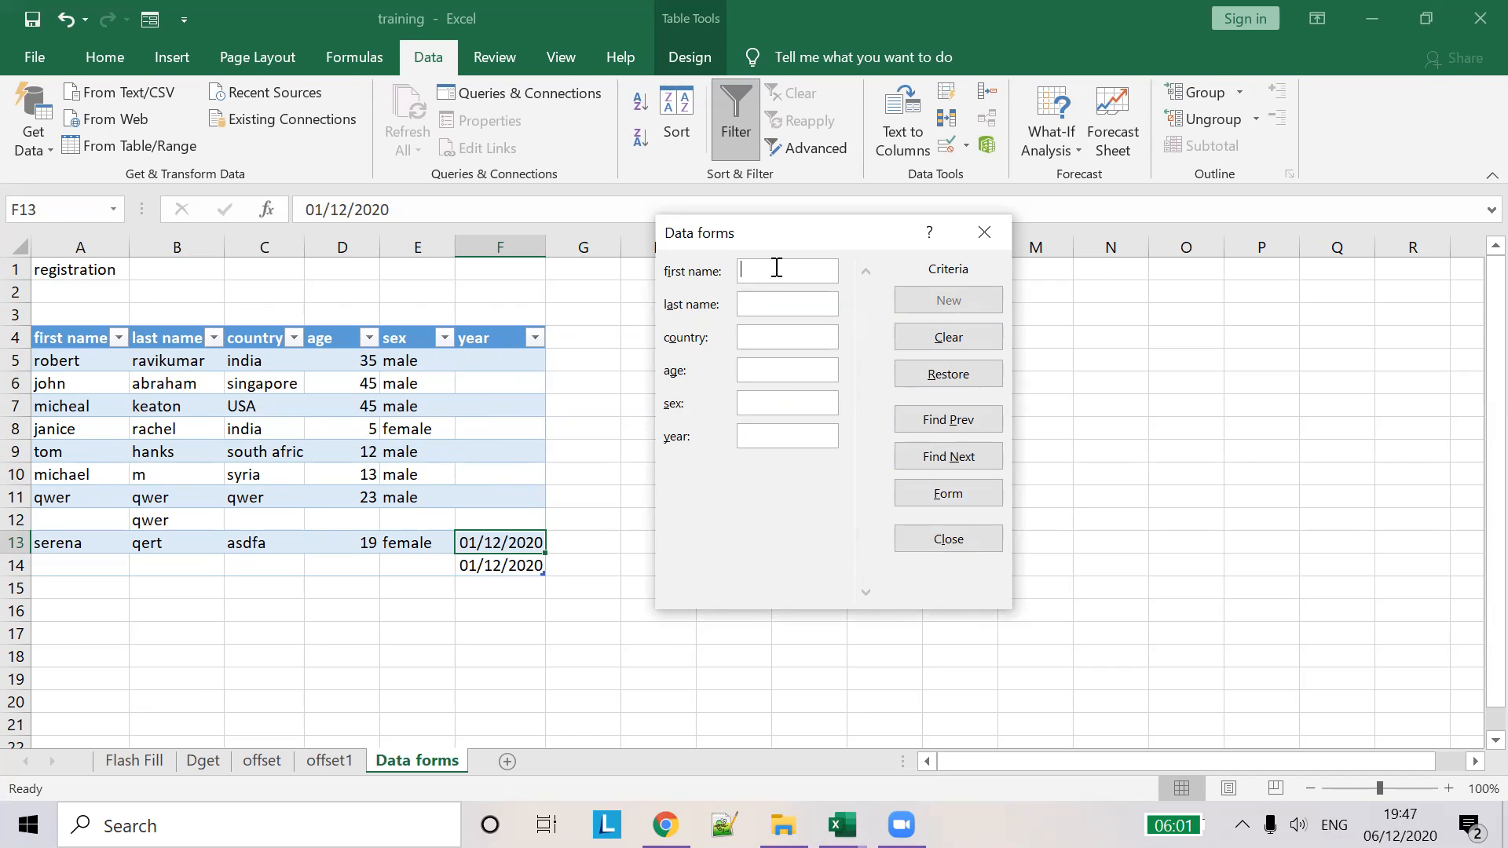
click(769, 343)
text(india)
click(928, 420)
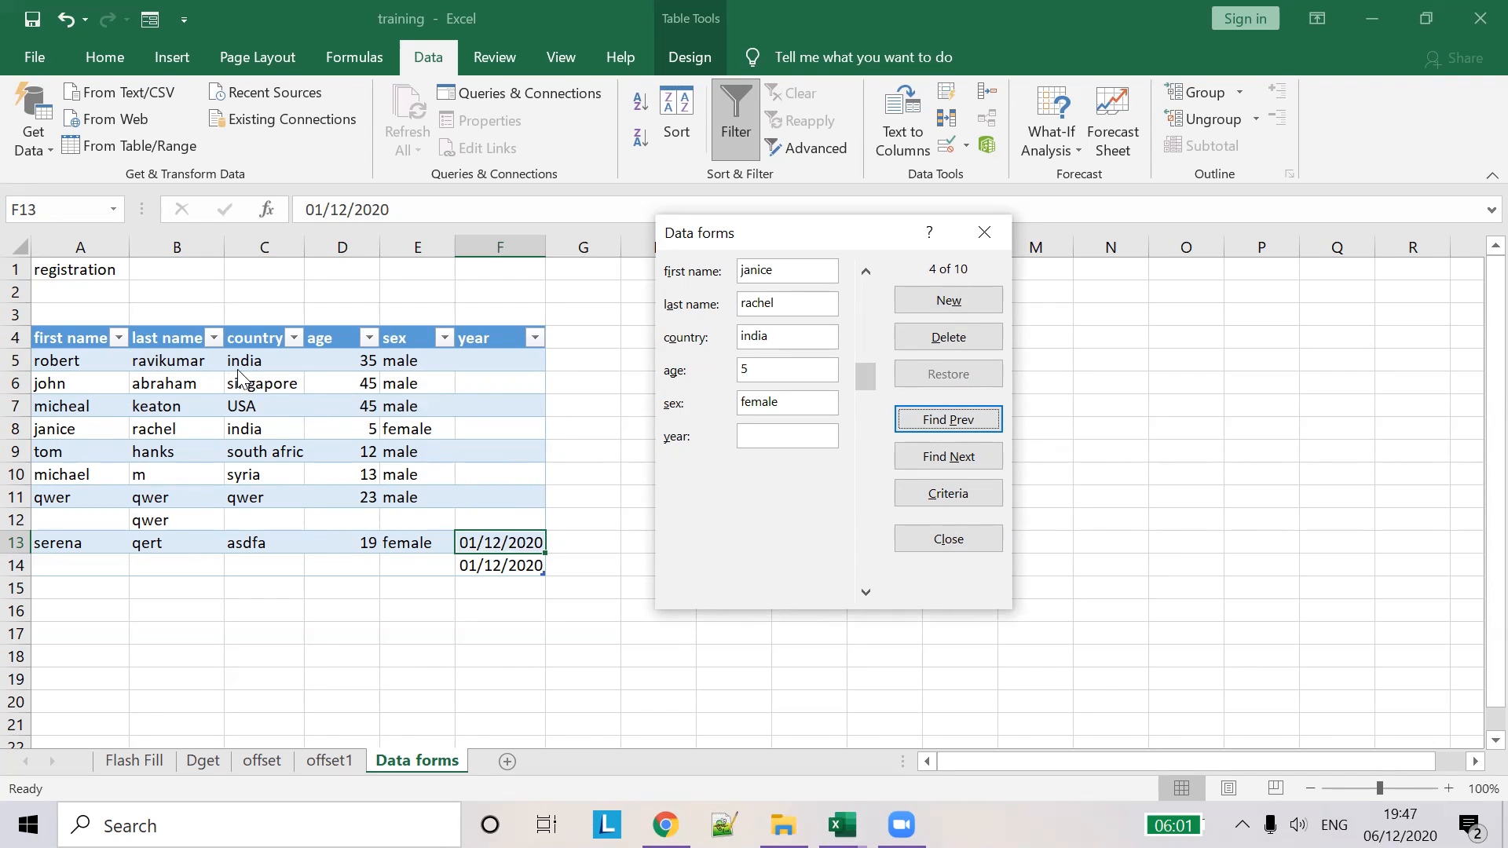
click(958, 420)
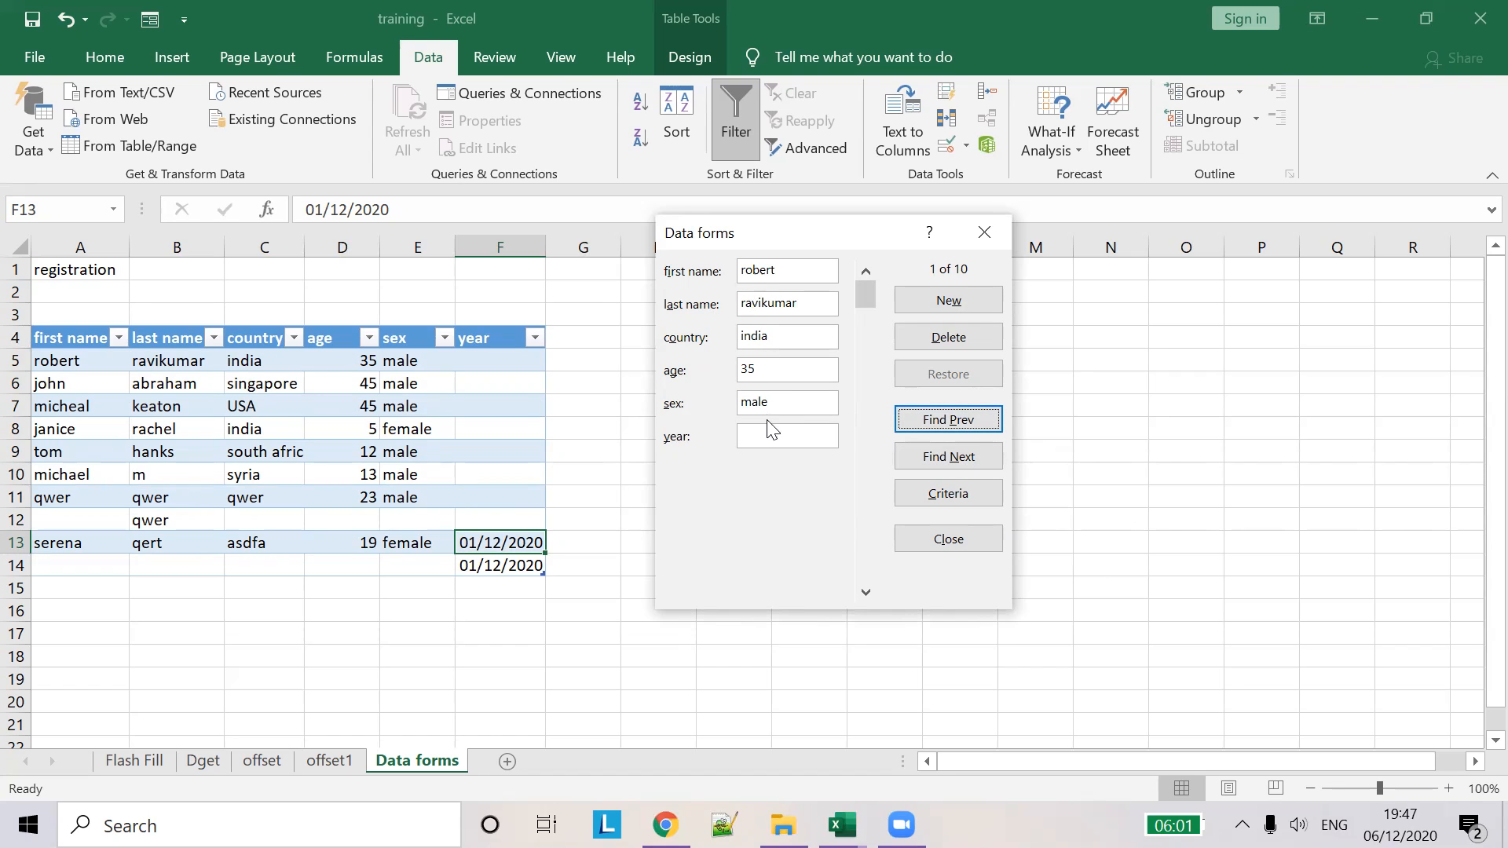
drag(873, 583, 868, 298)
drag(867, 593, 869, 595)
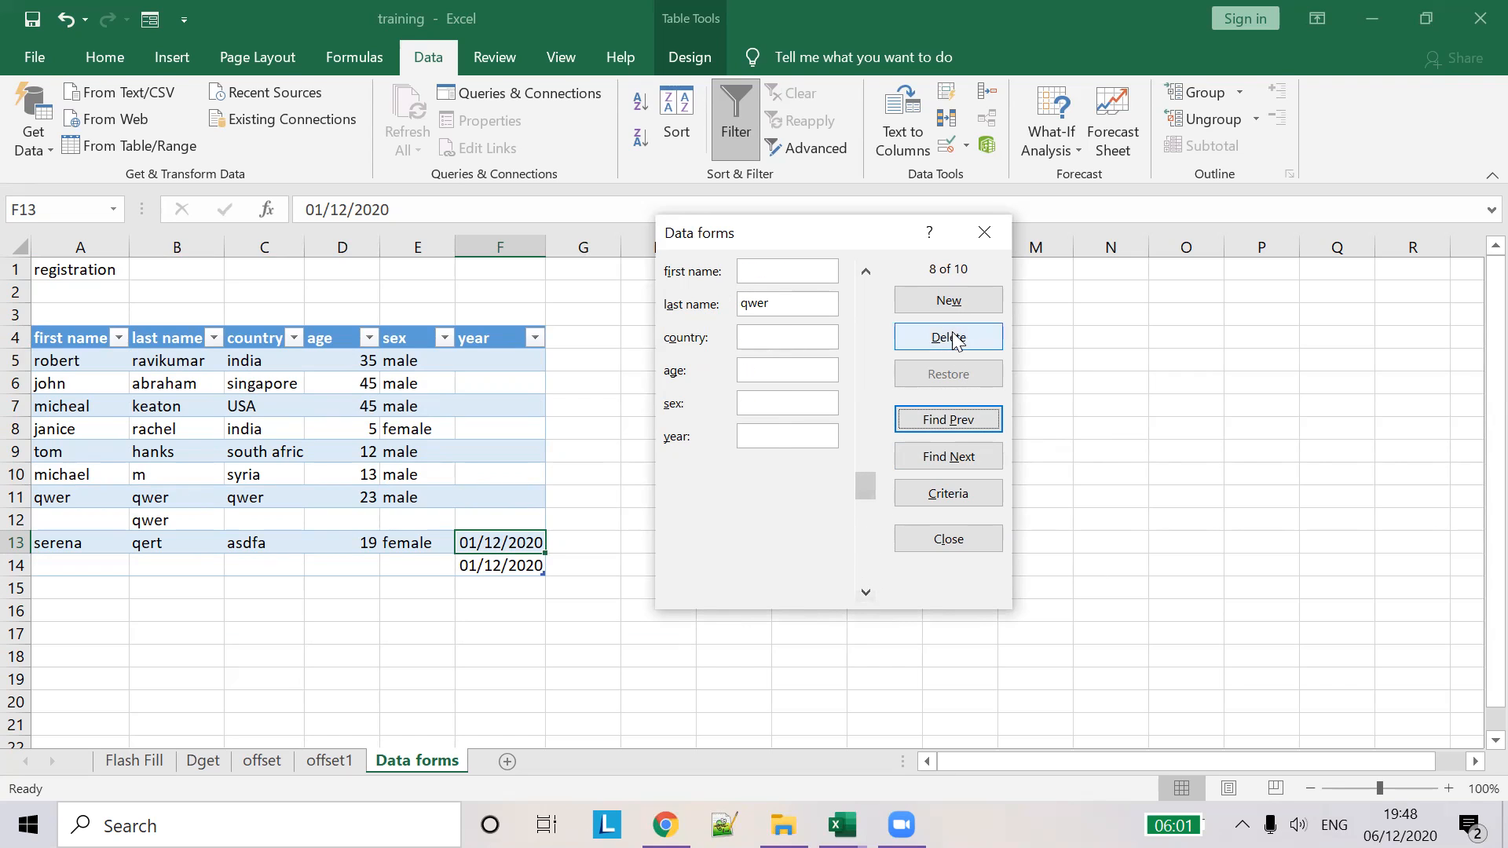
click(950, 537)
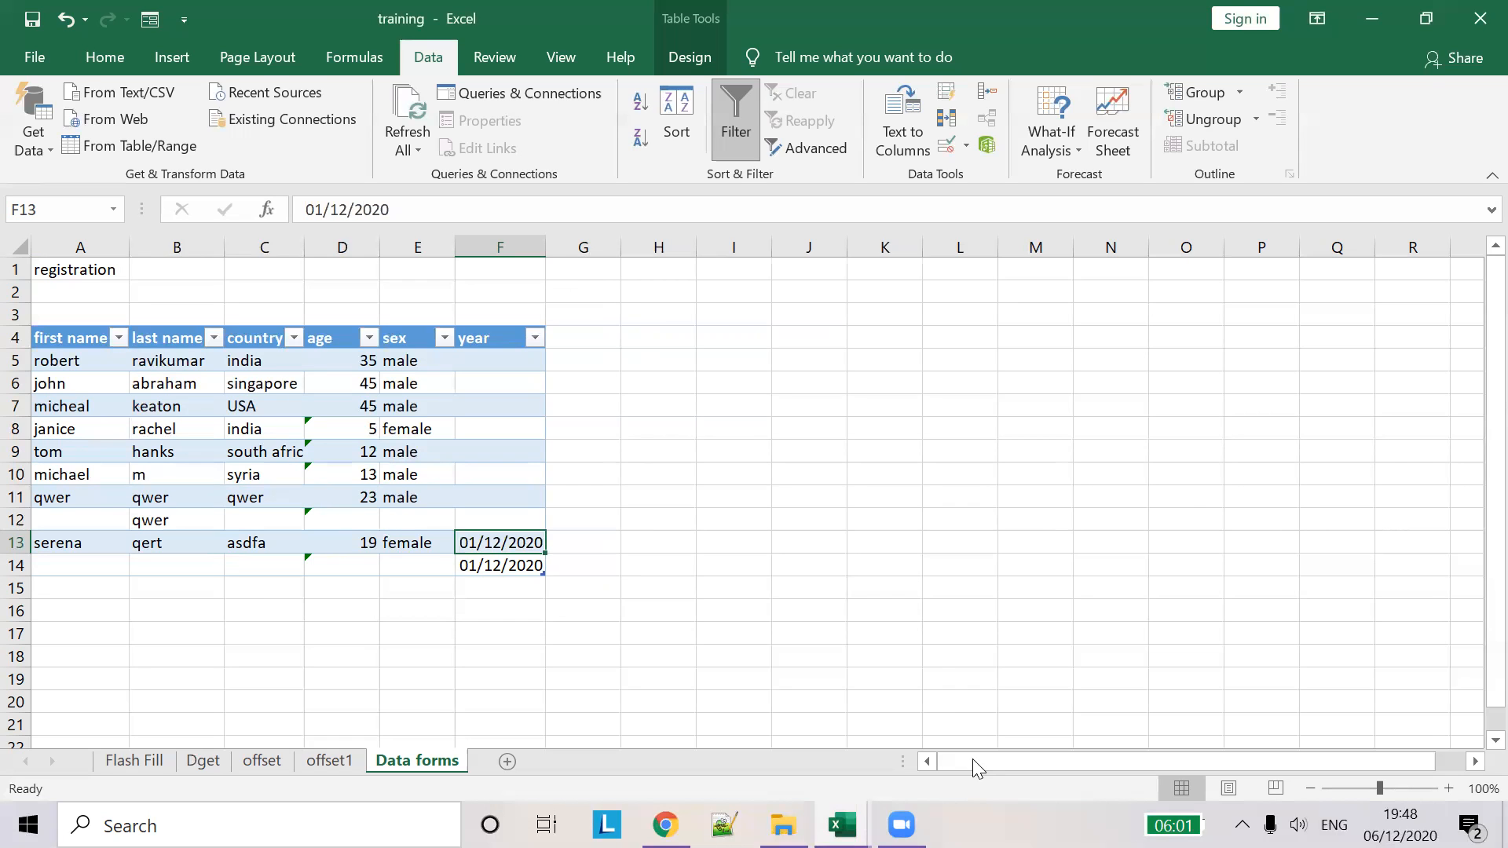
- Return to the training workbook window and show its Flash Fill sheet
click(889, 455)
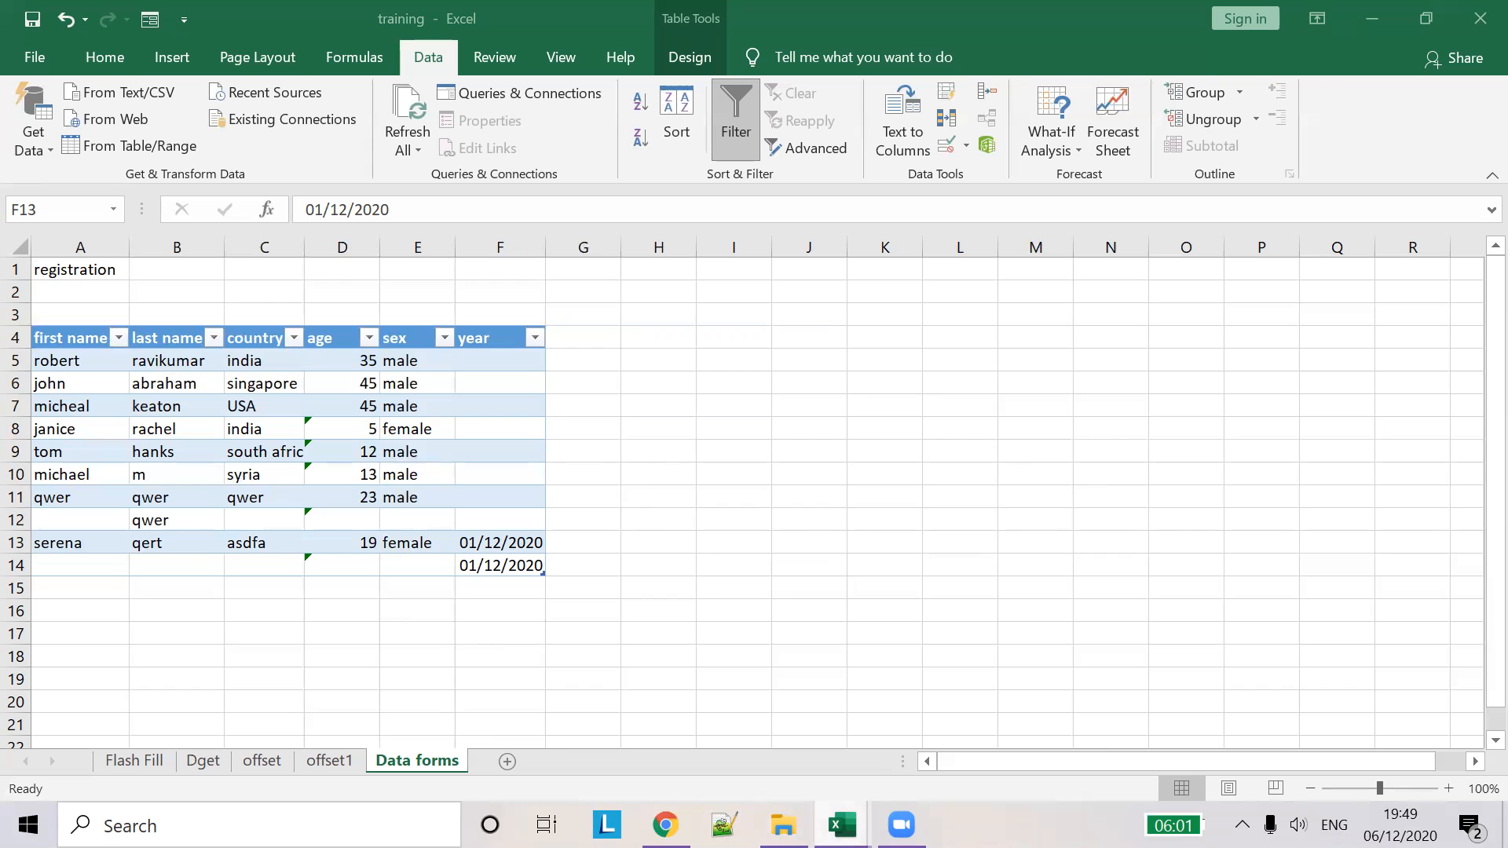
mouse_move(841, 825)
click(942, 728)
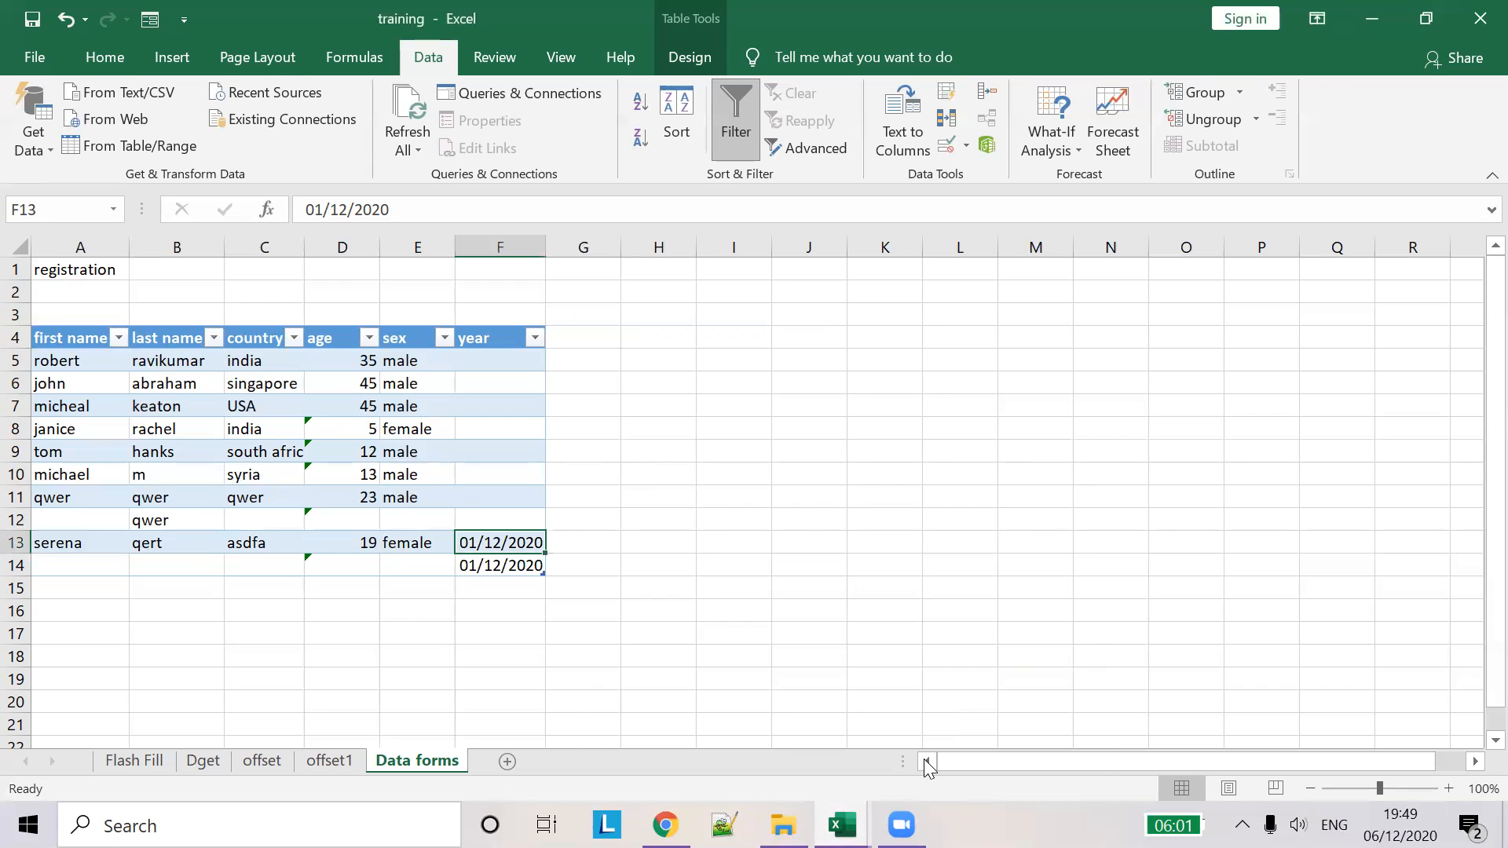
click(132, 761)
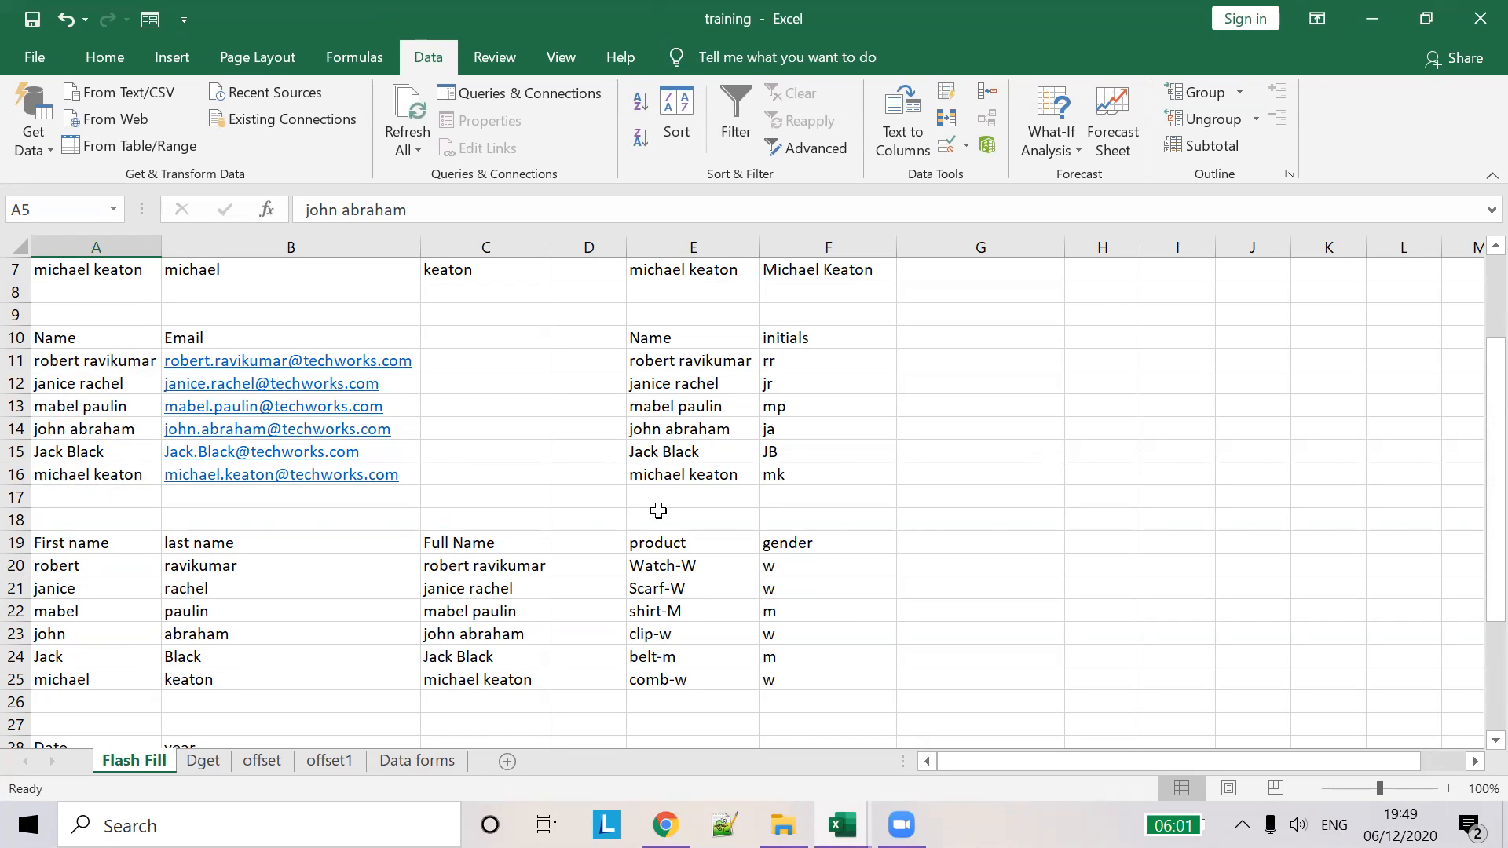
- Inspect the DGET formula in H2, view the offset sheet, then go to Data forms
click(203, 761)
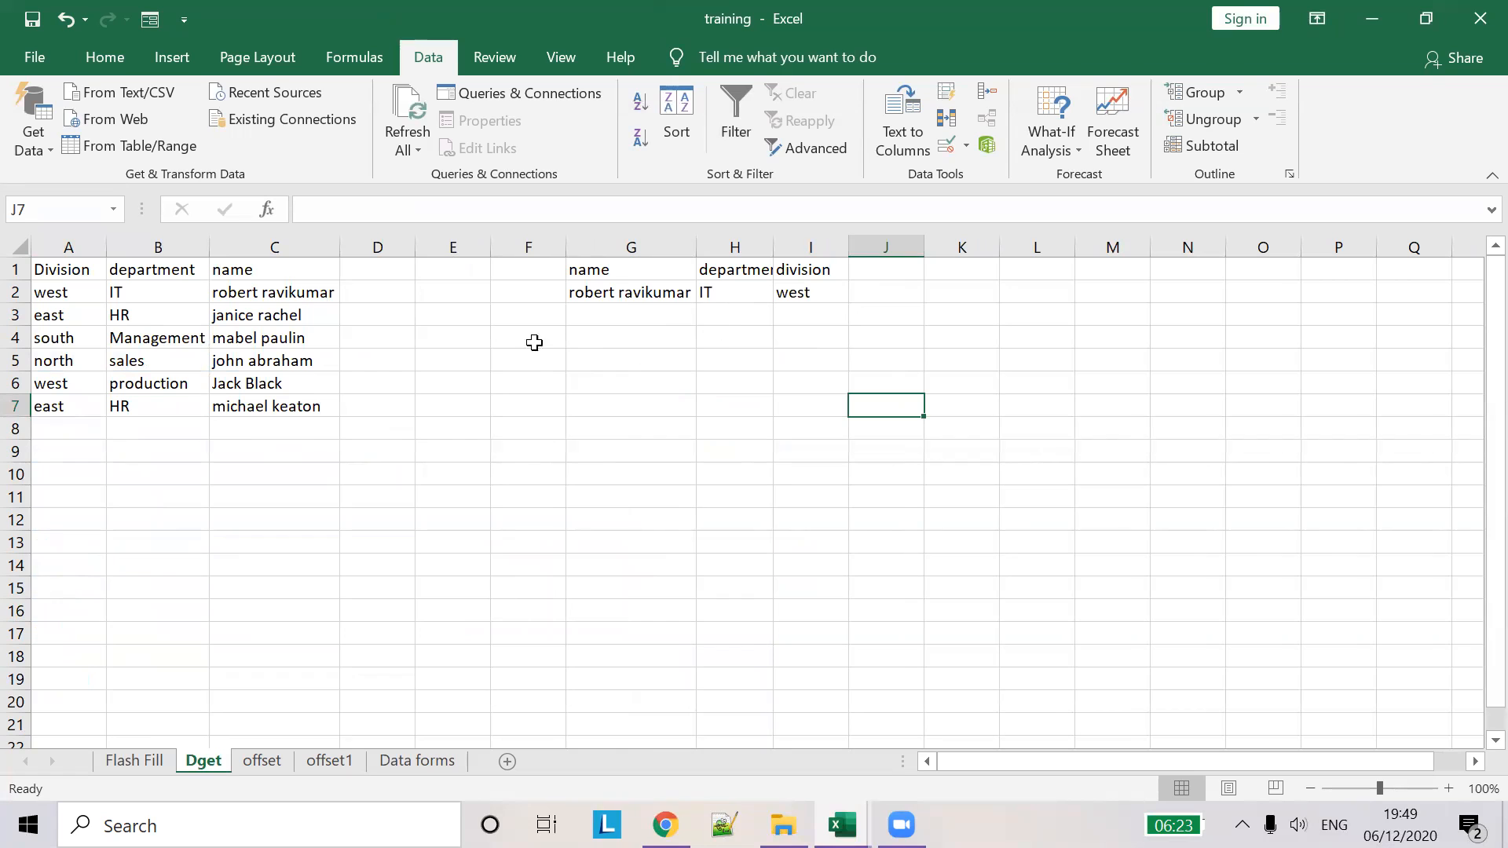
click(708, 295)
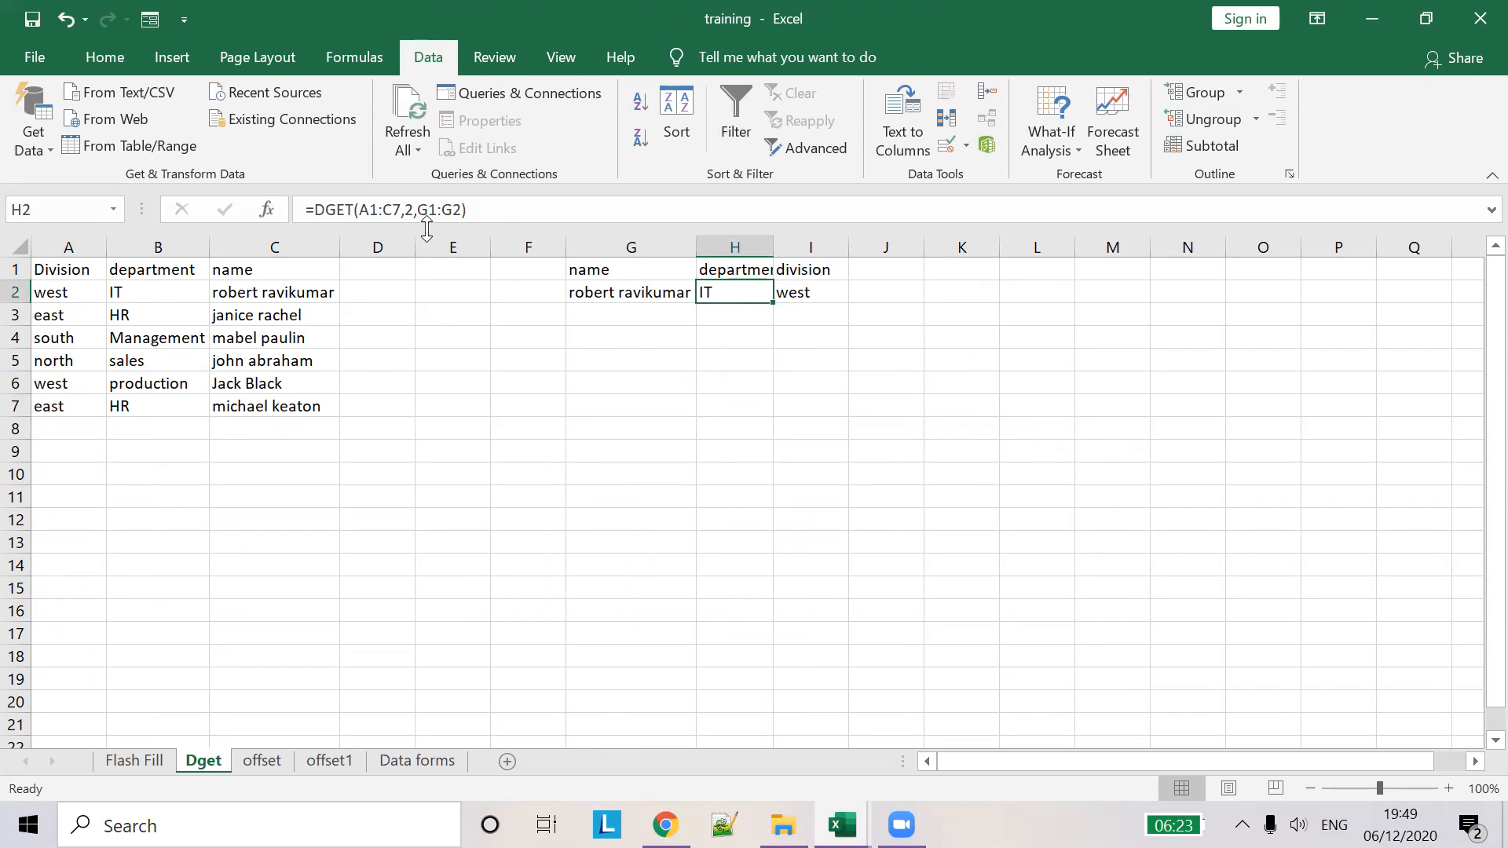
click(369, 211)
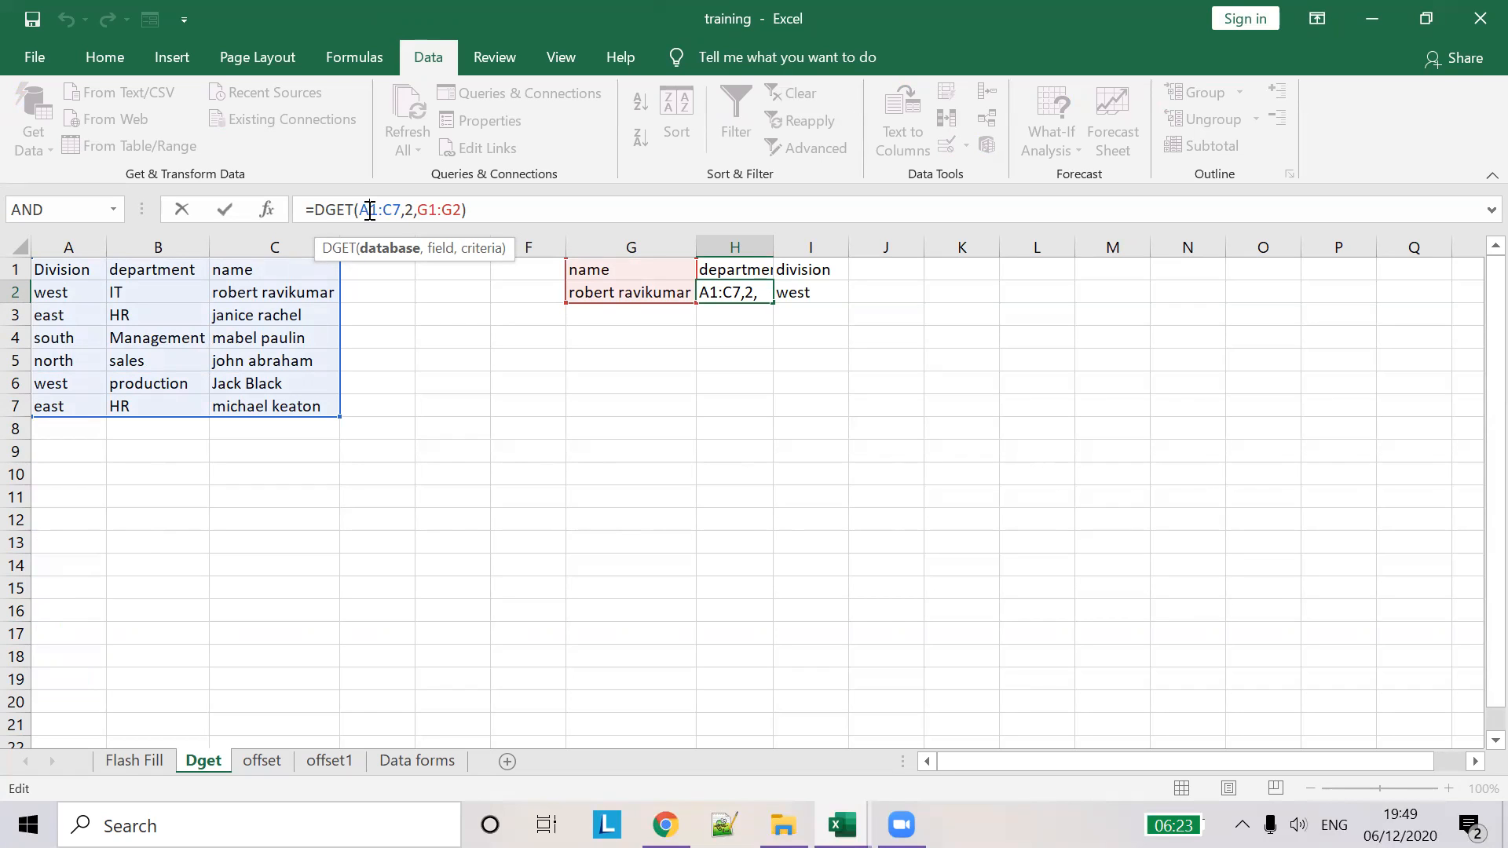
click(262, 760)
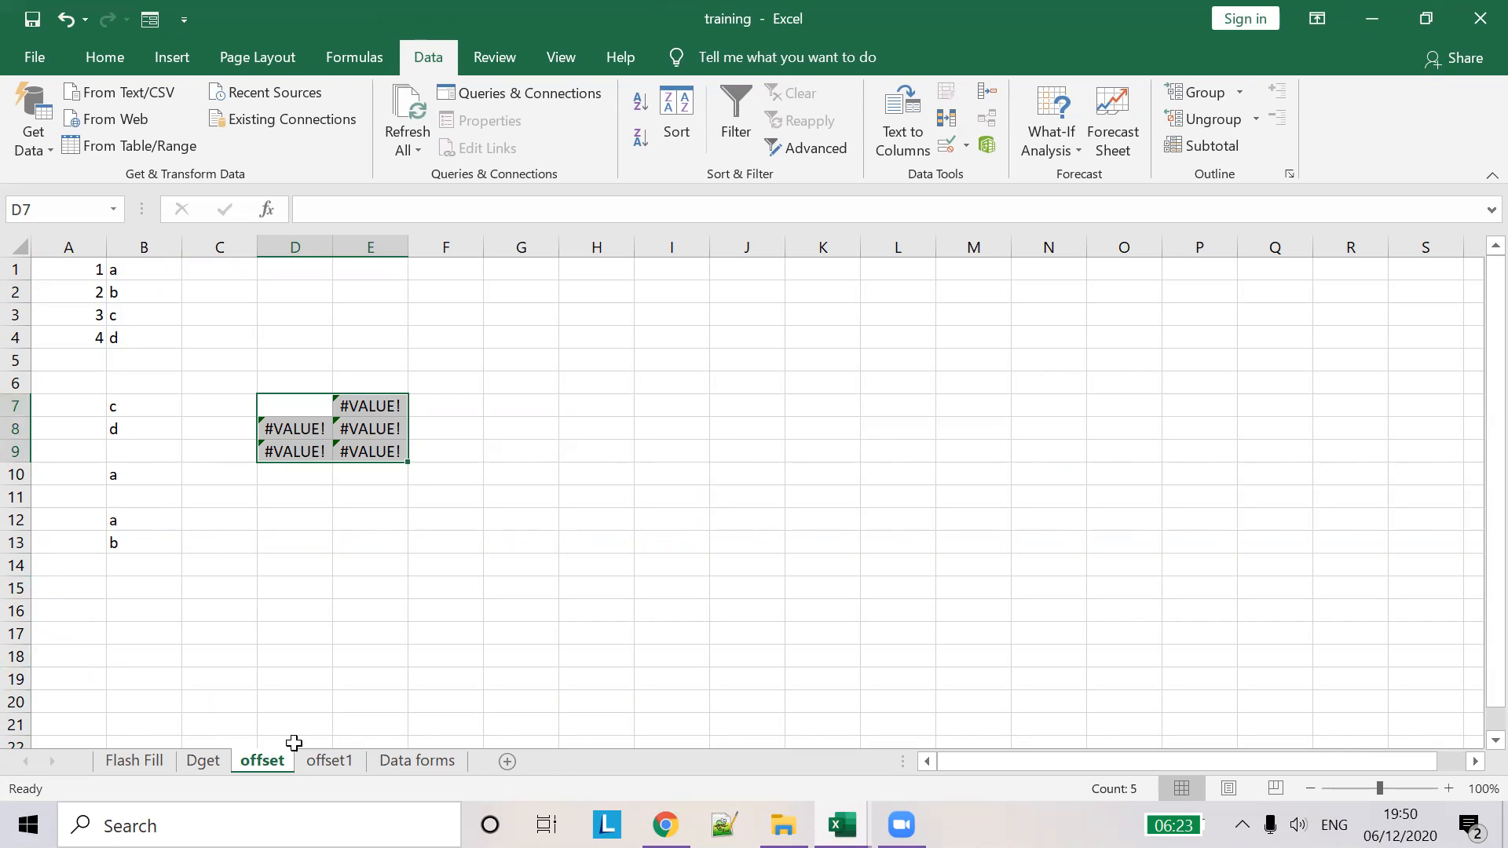
click(427, 757)
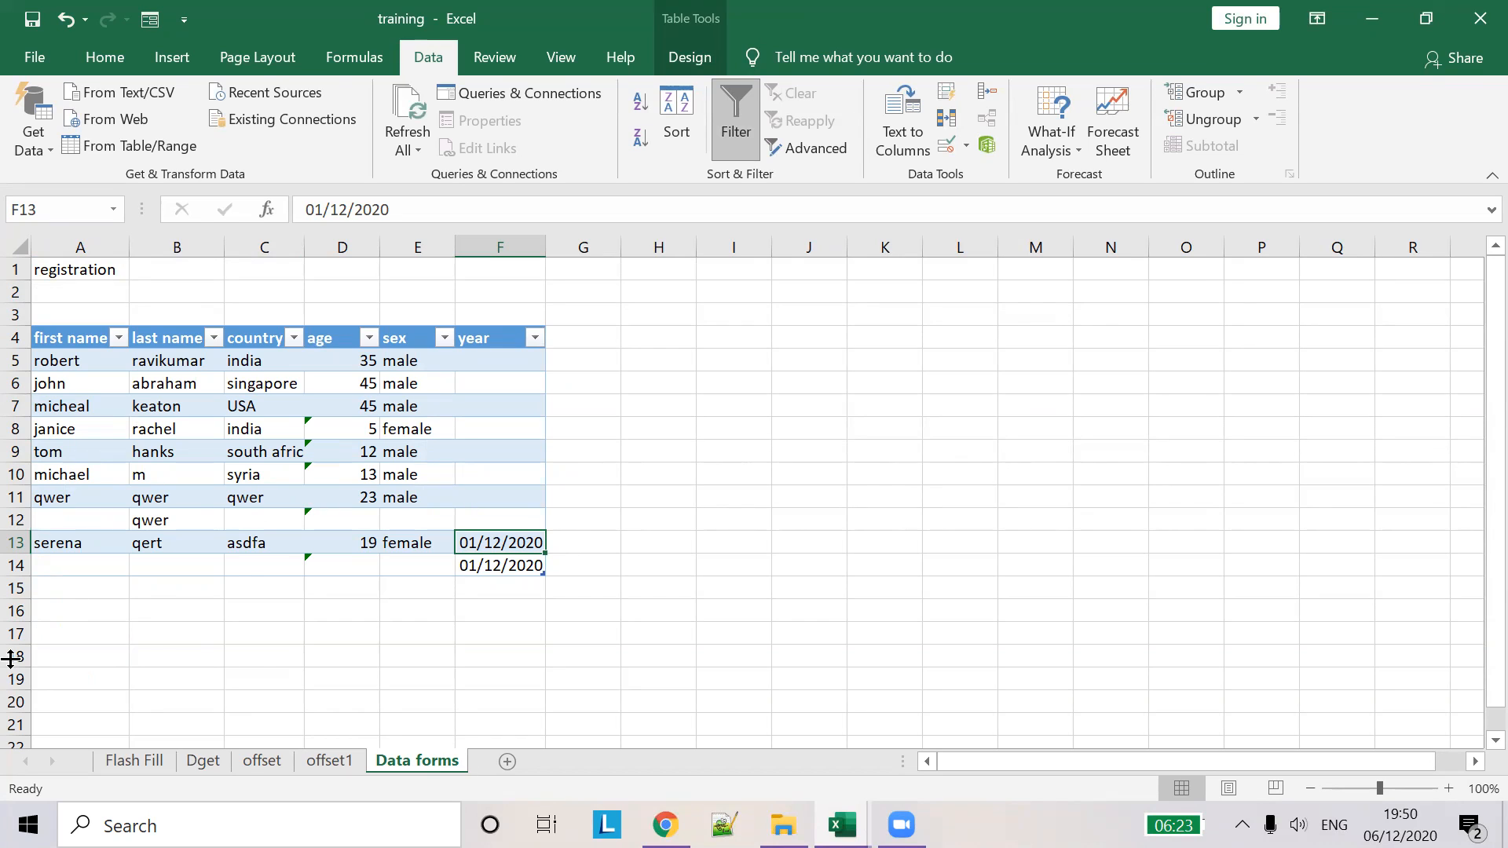
- Clear the split first and last names in B2:C7 on the Flash Fill sheet
click(140, 760)
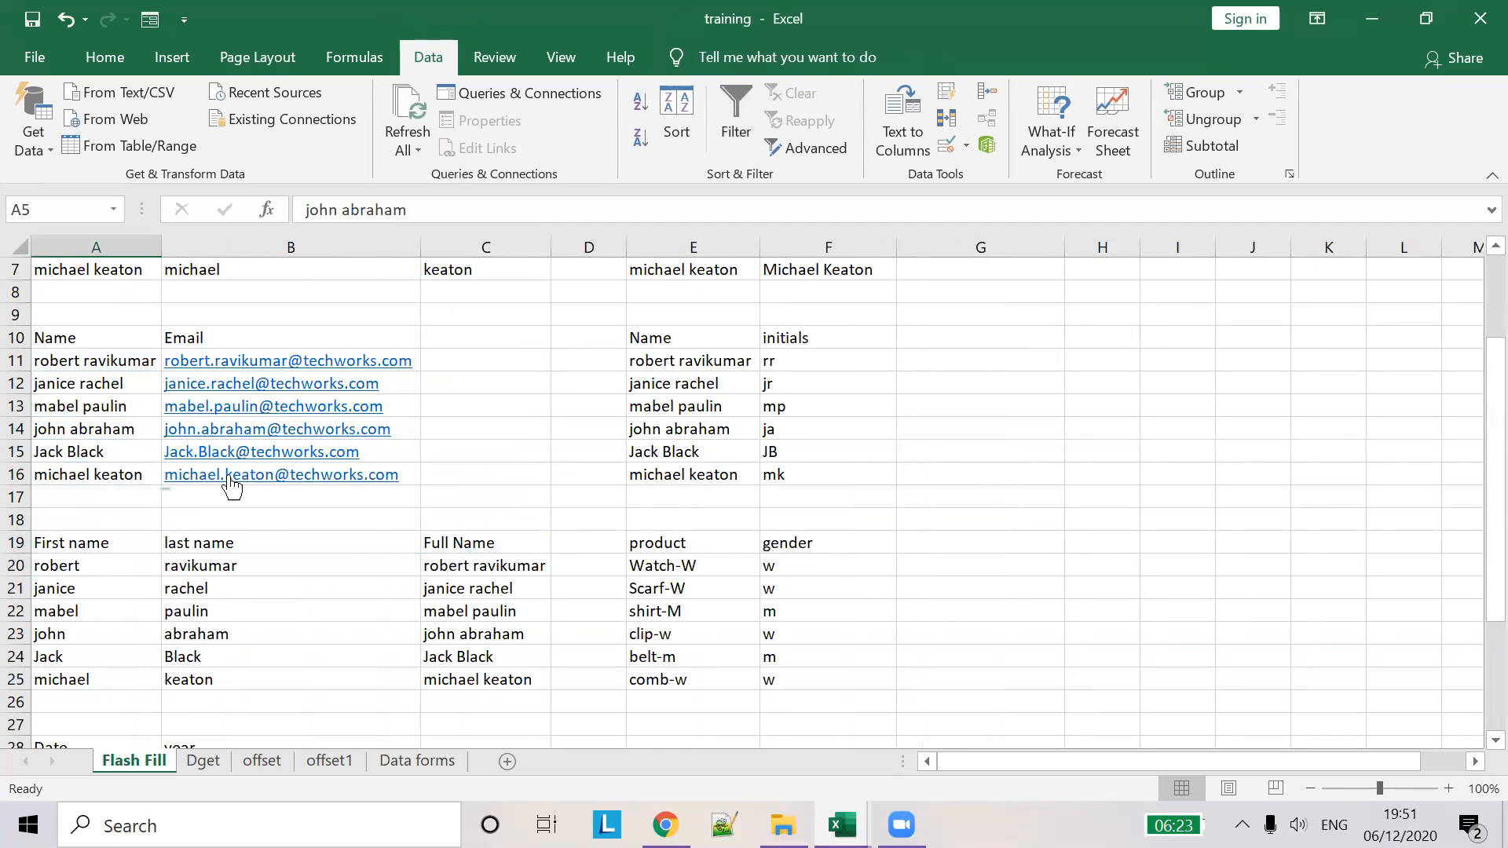
scroll(224, 462, up, 2)
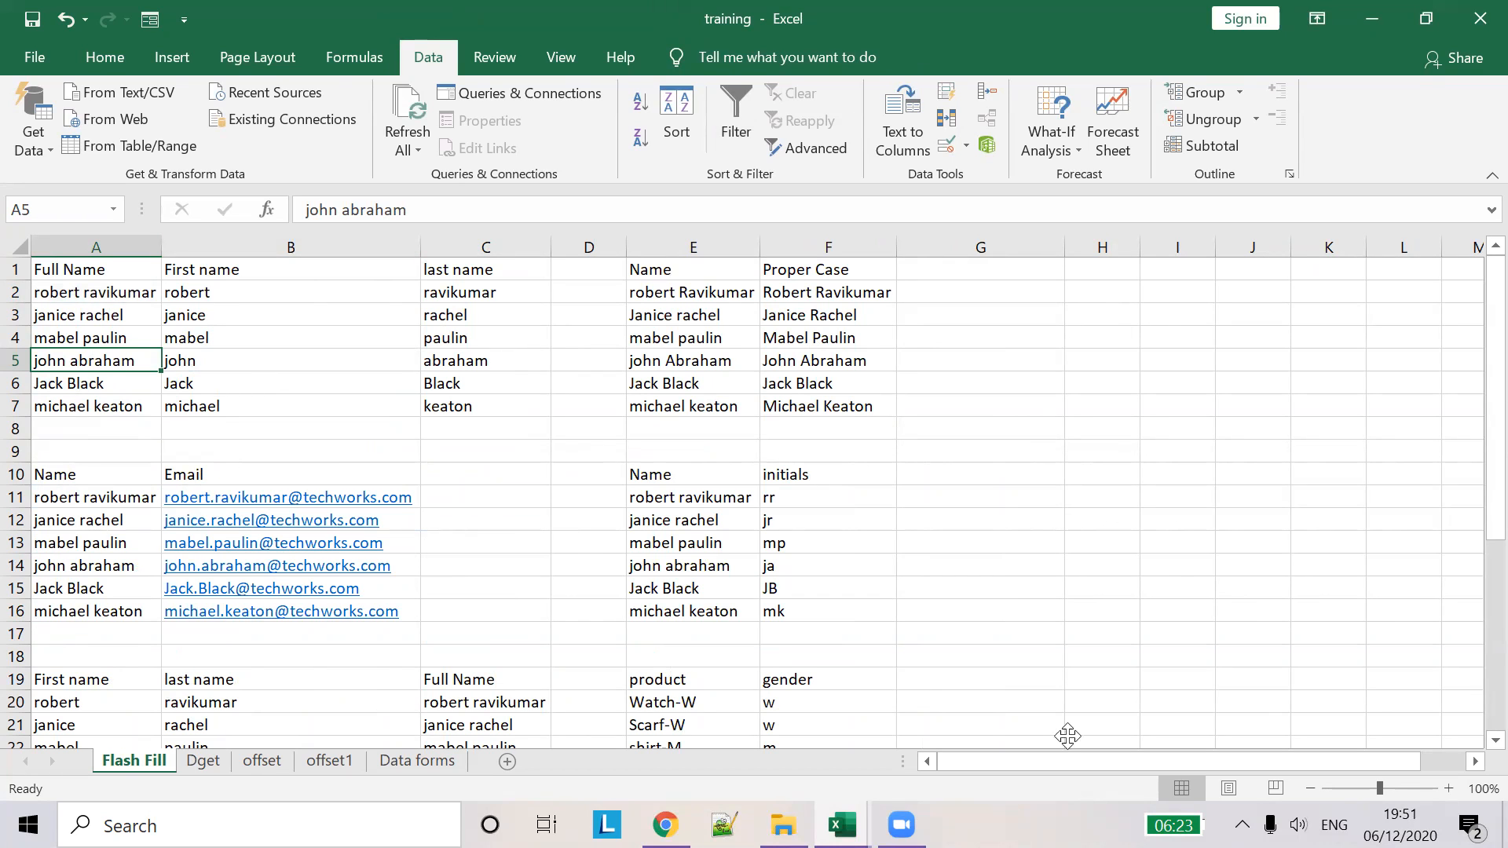
click(108, 293)
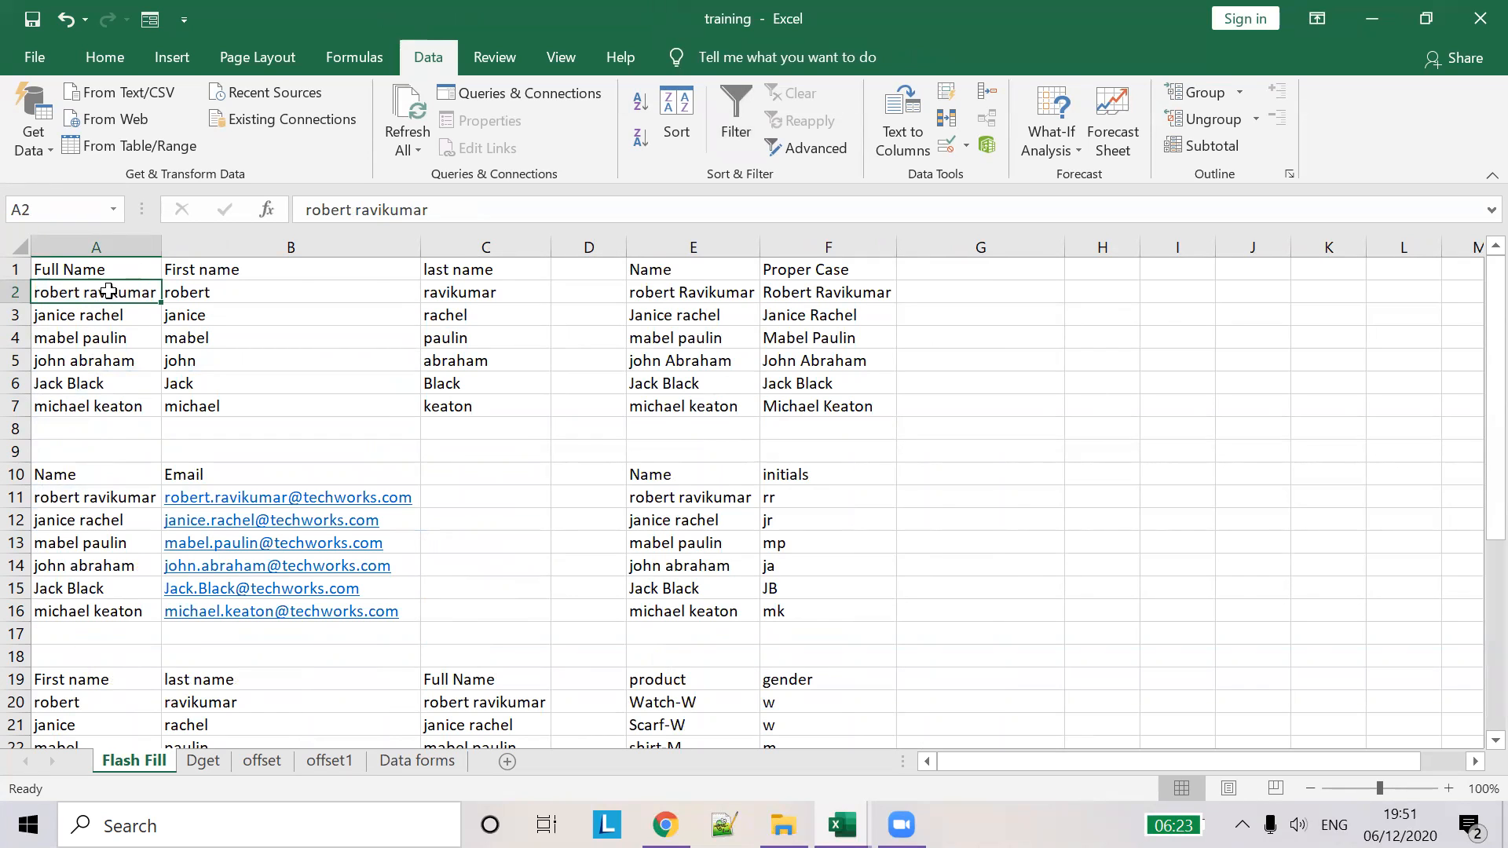
drag(185, 294, 475, 398)
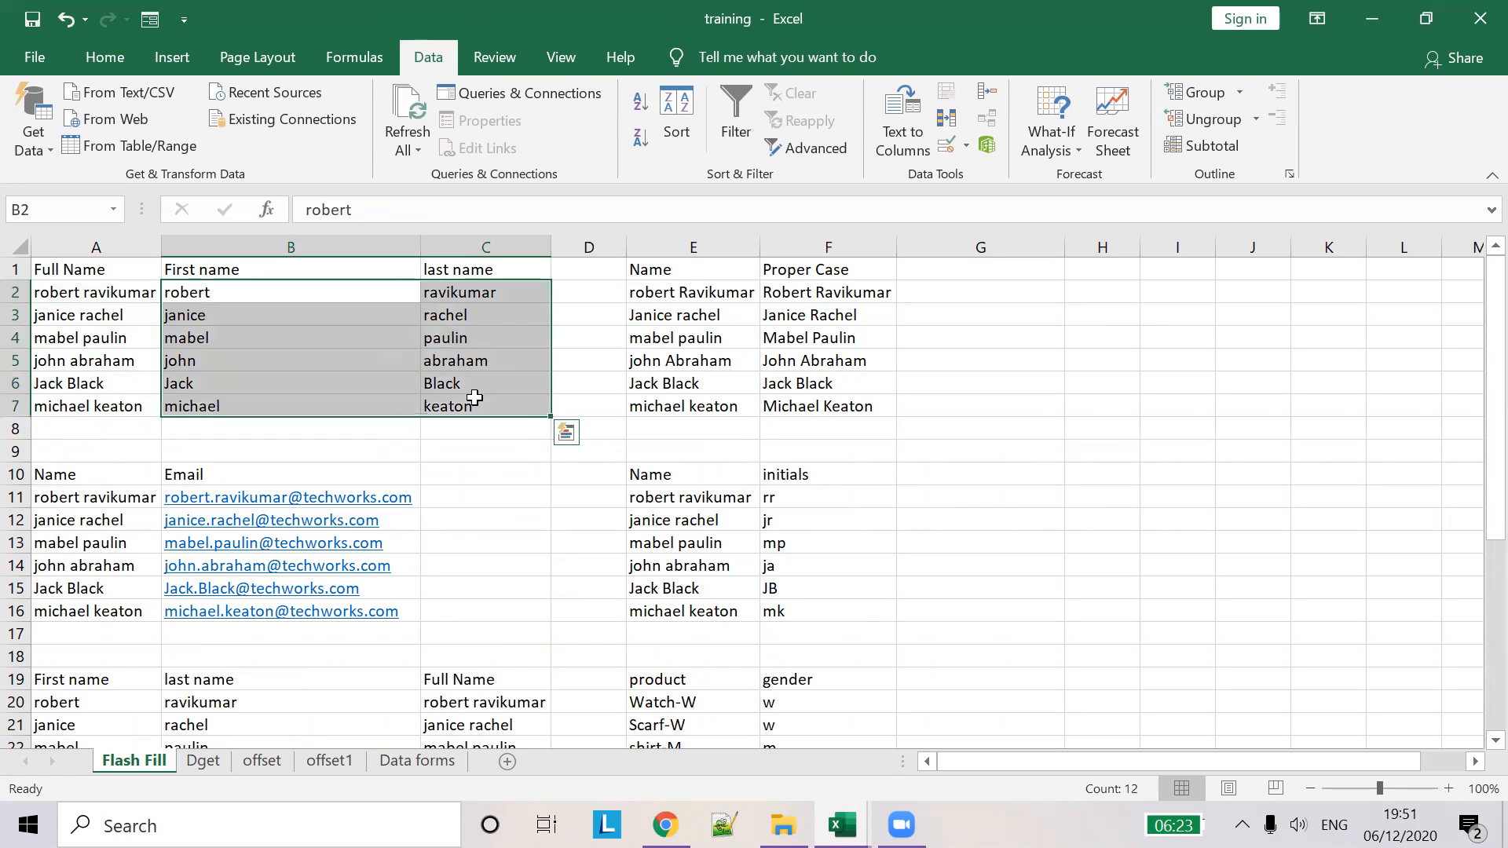
key(Delete)
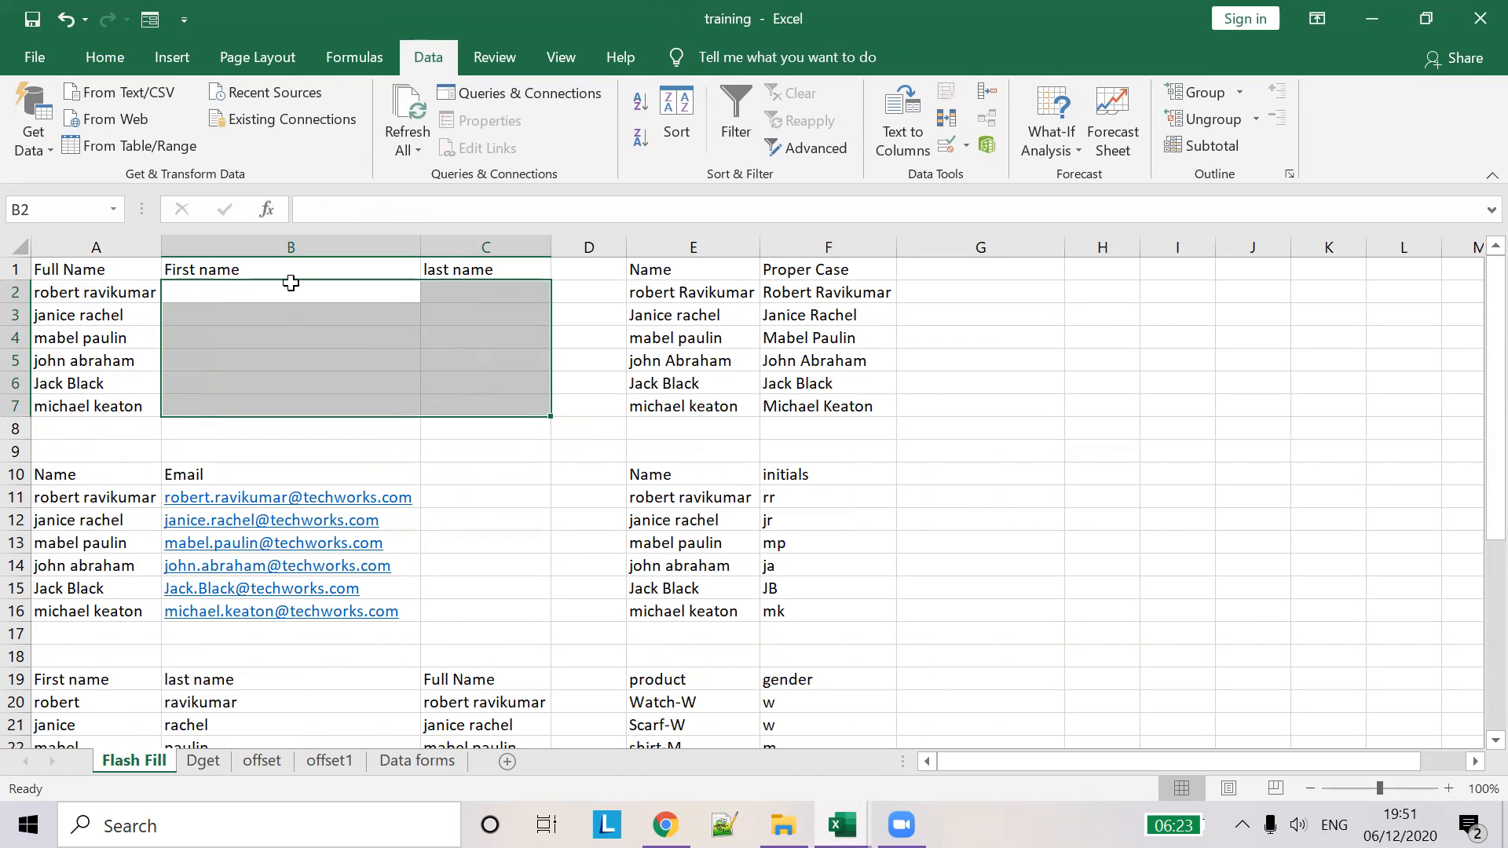
- Type an example first name in B2, fill down to B7 and apply Flash Fill
click(291, 284)
text(r)
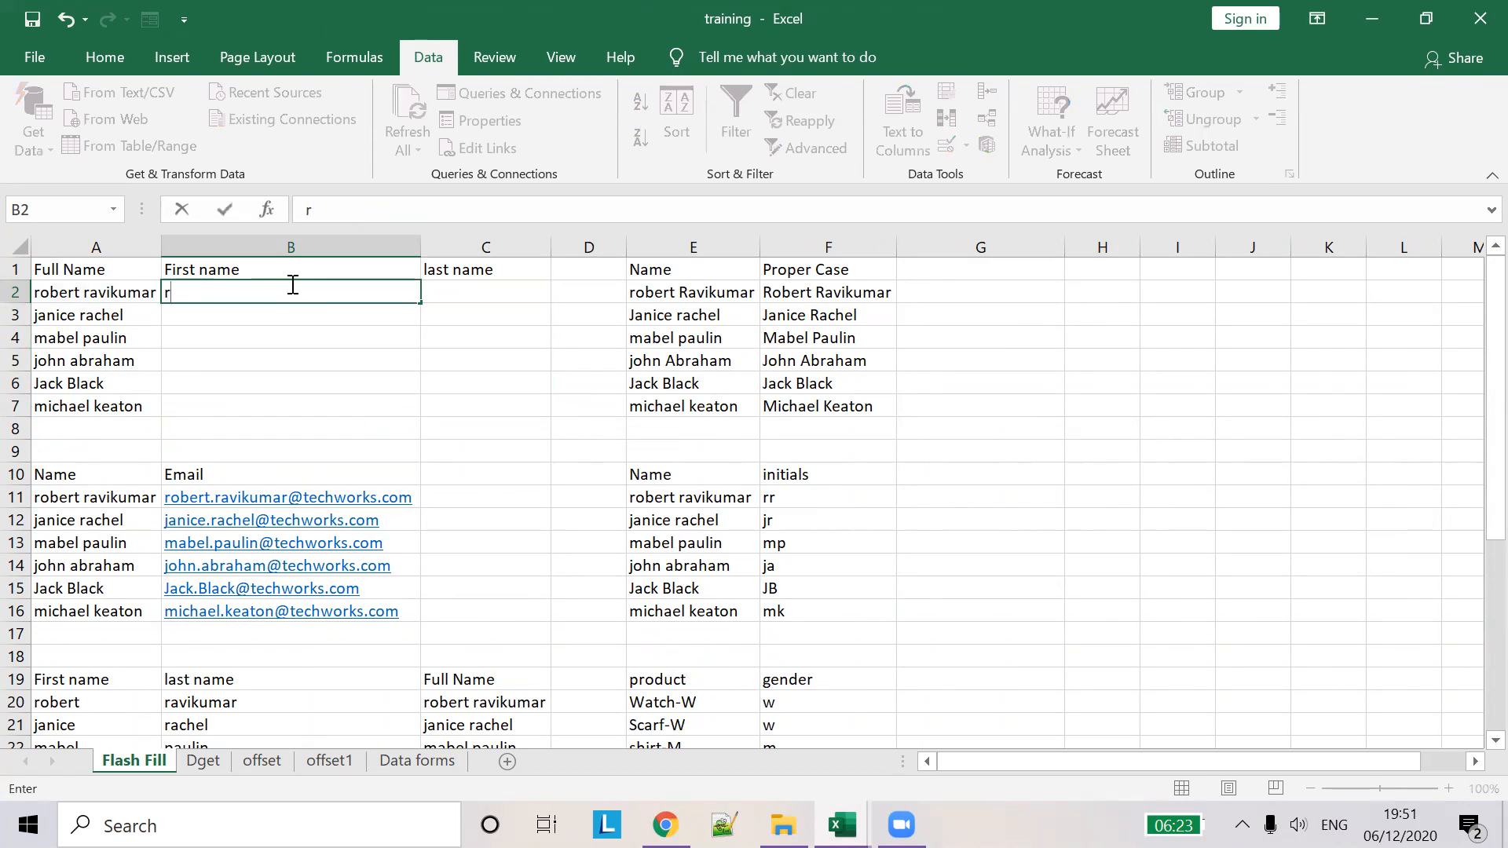
text(obert)
click(418, 290)
click(440, 287)
click(410, 289)
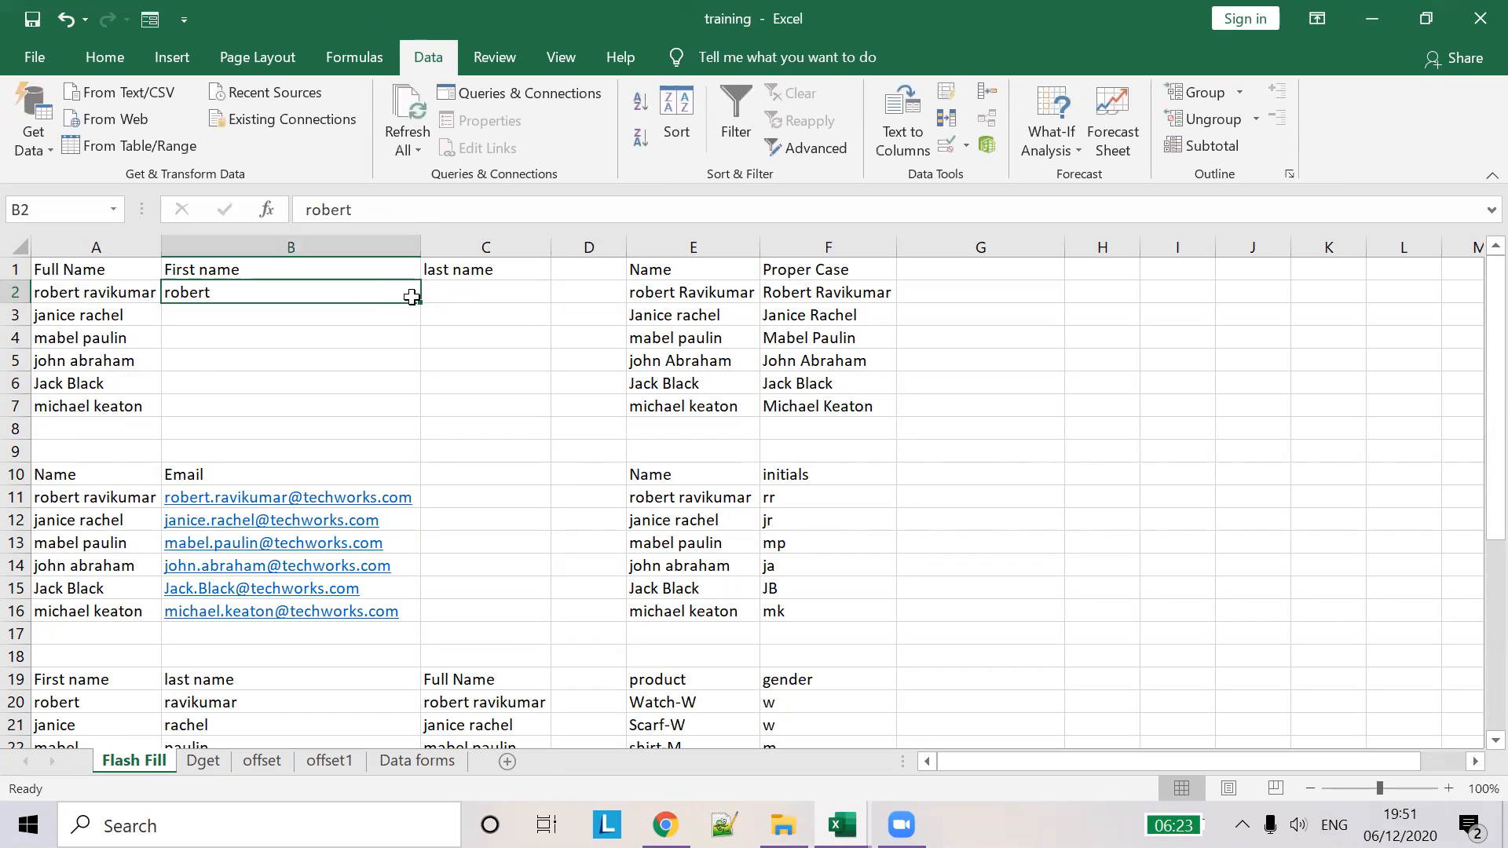
drag(424, 308, 411, 414)
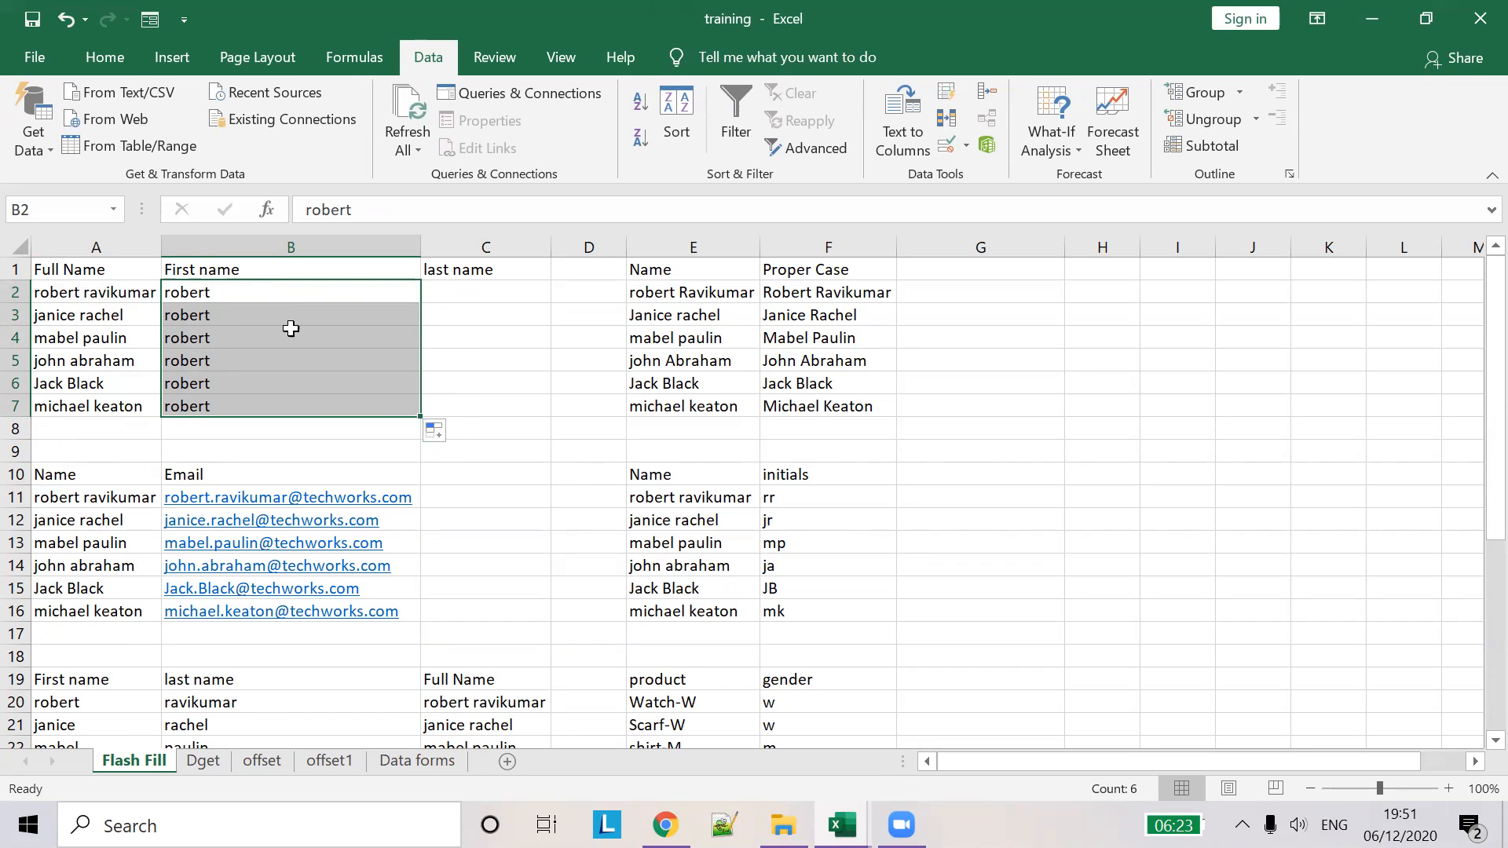
click(456, 436)
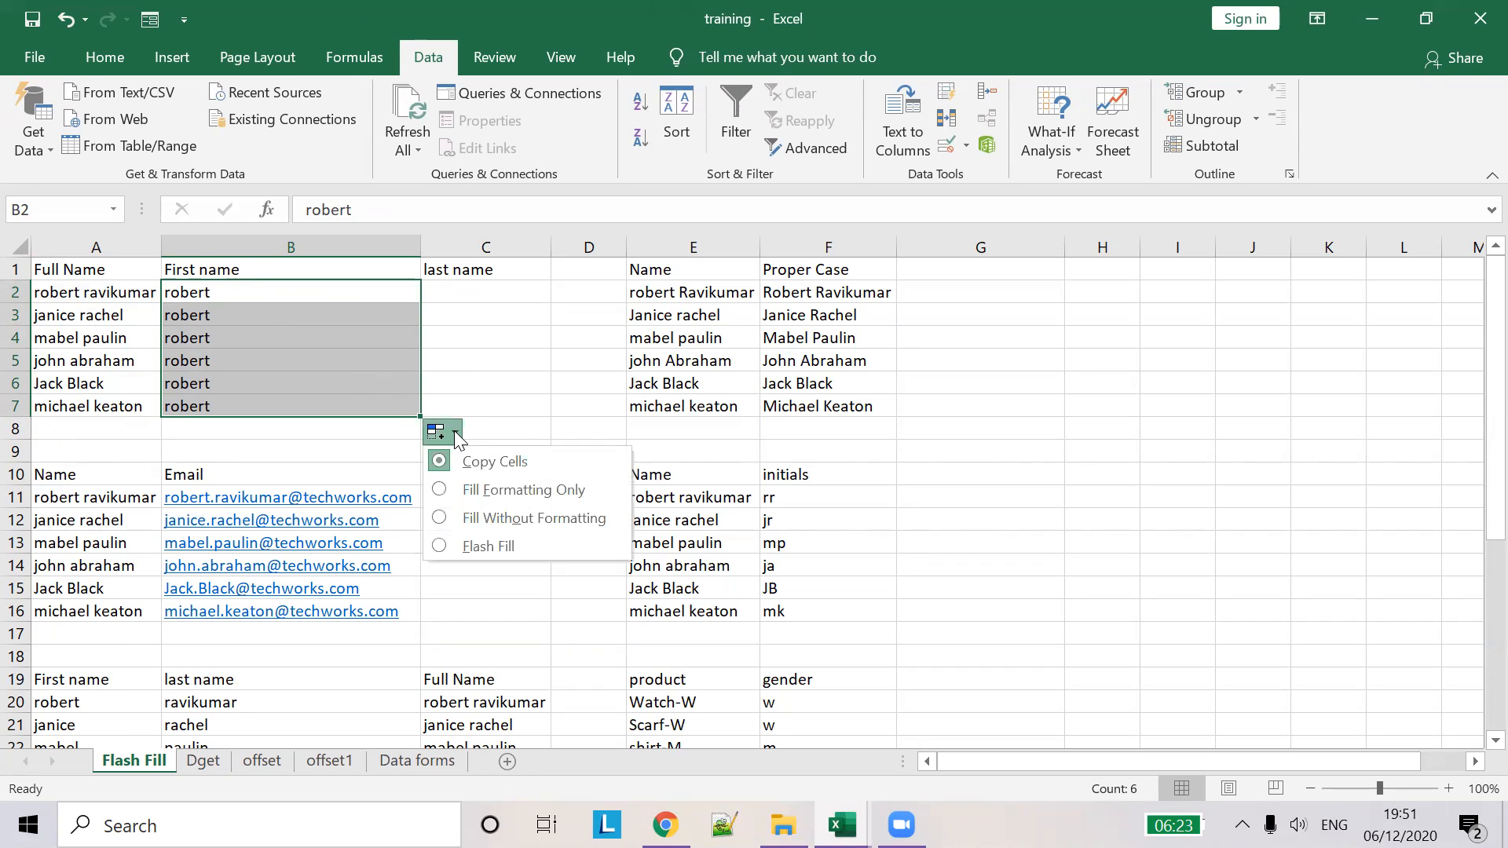
click(469, 547)
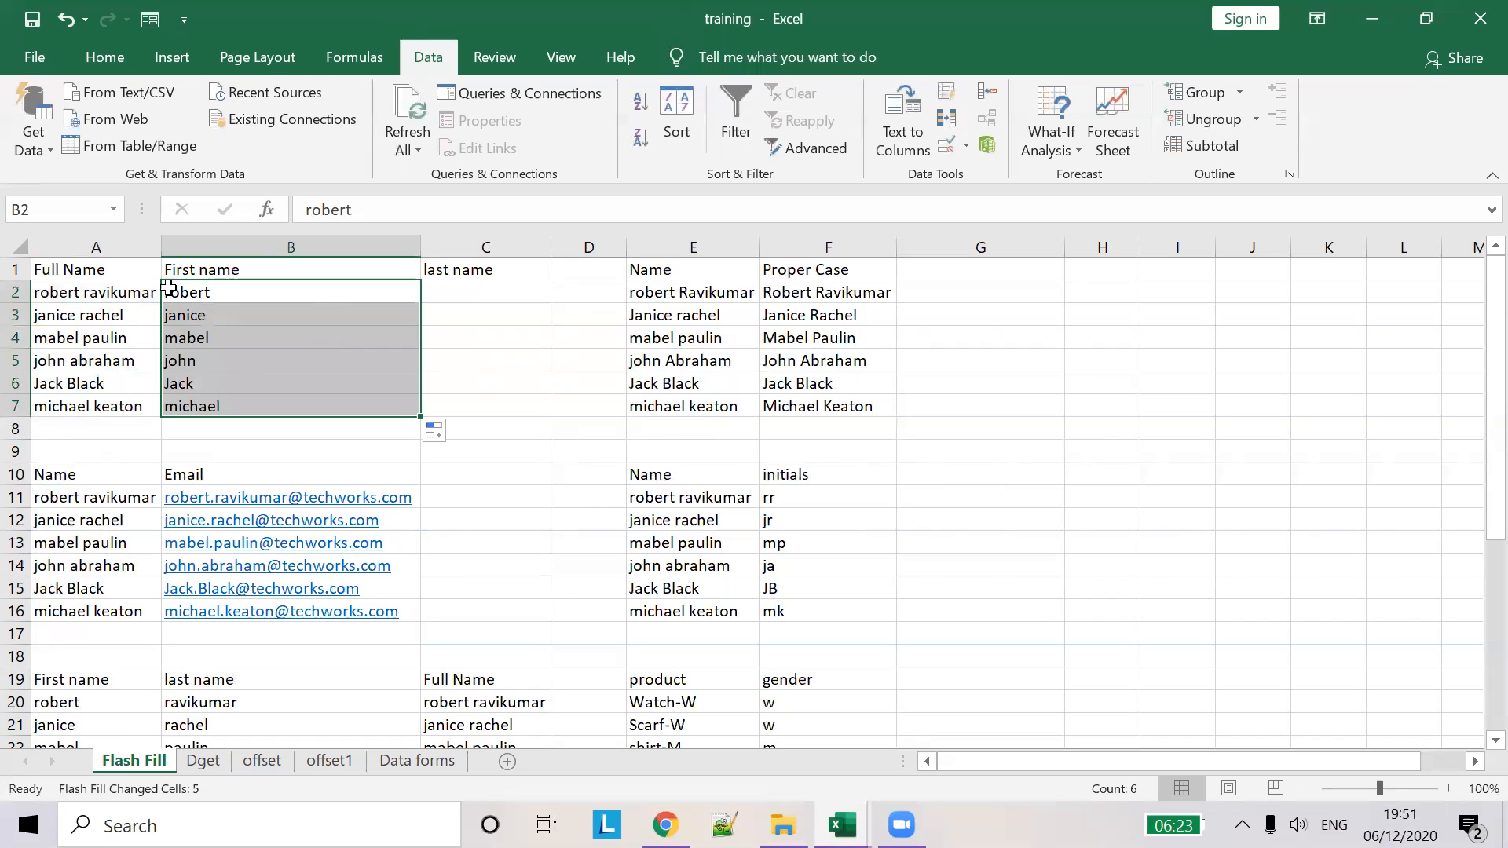
click(1382, 444)
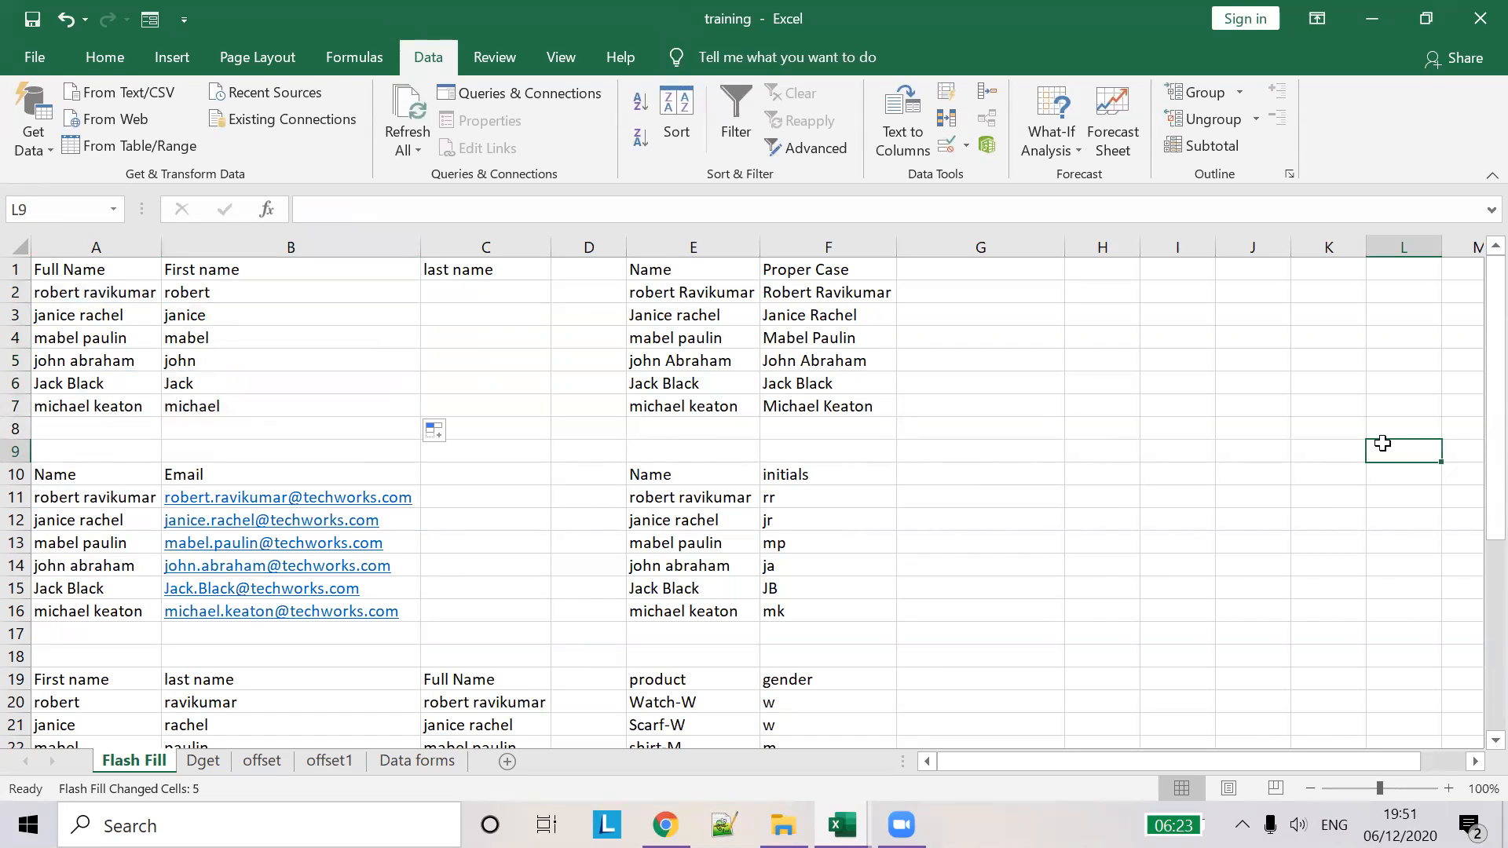
text(robert)
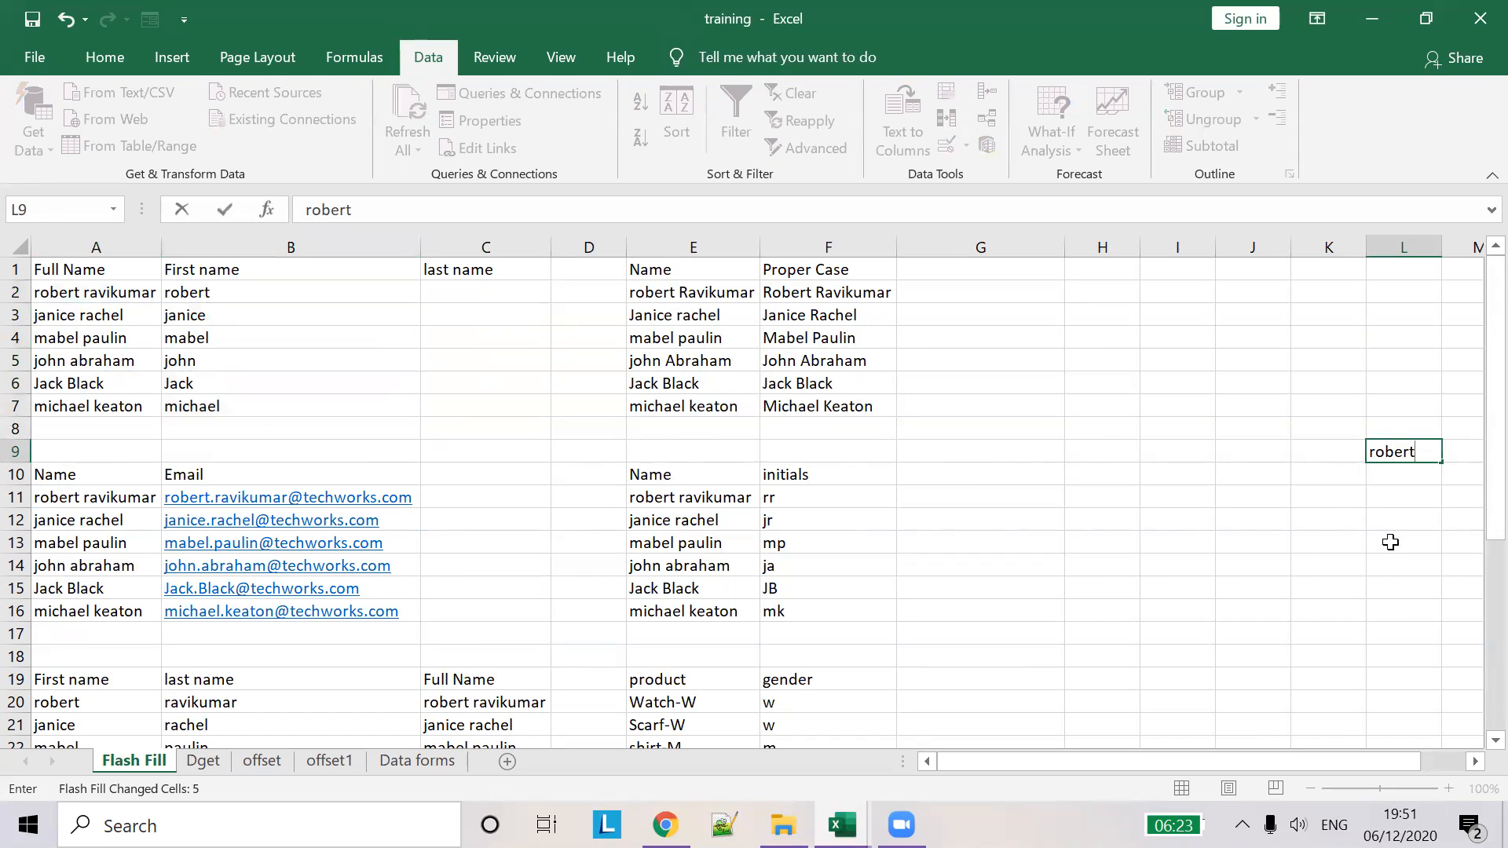
drag(1447, 466, 1454, 578)
click(1473, 597)
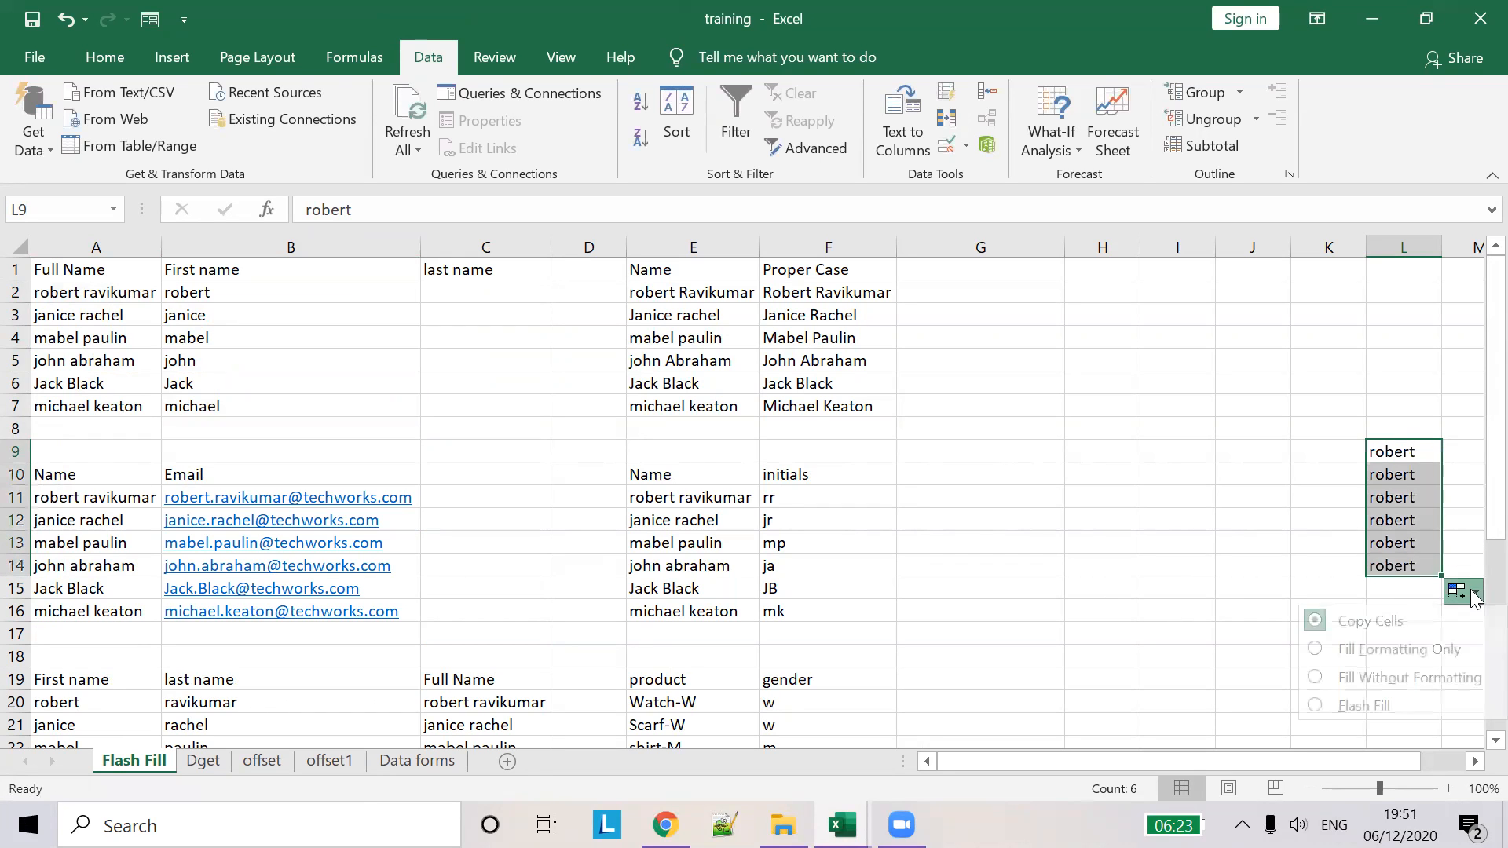
click(1436, 705)
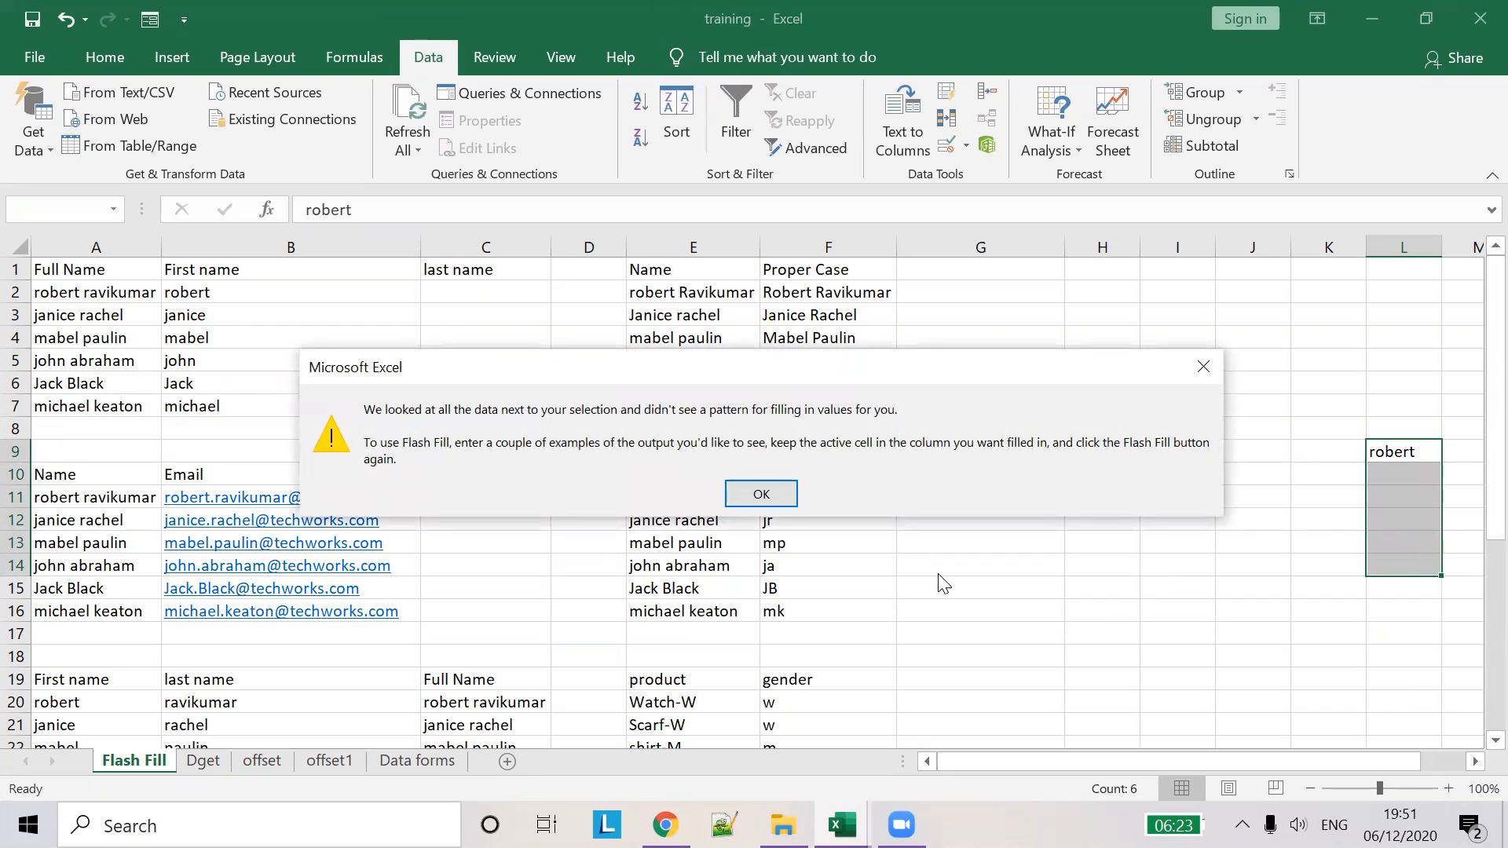
click(764, 494)
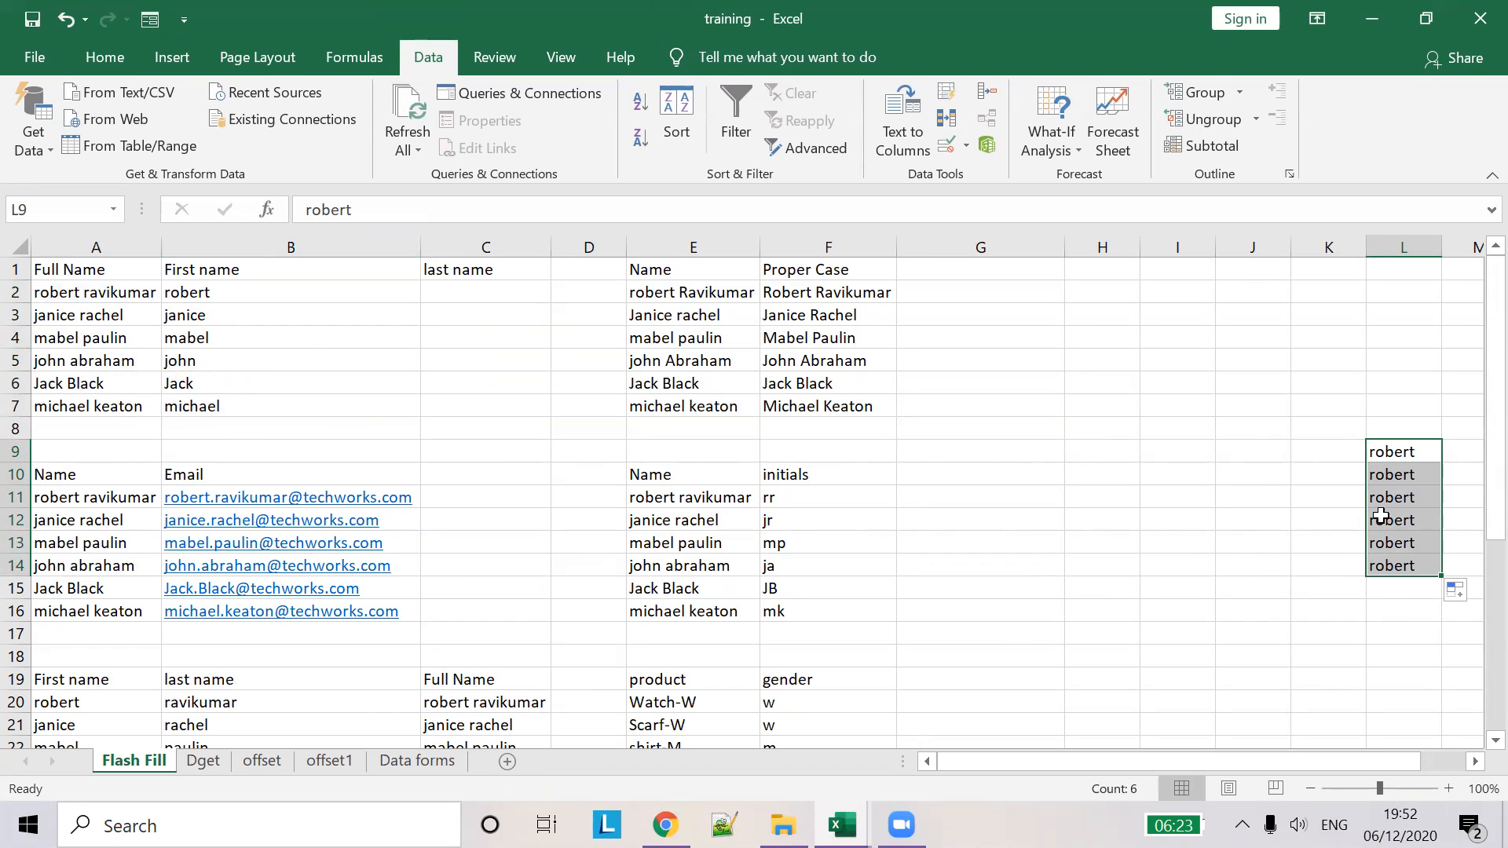
key(Delete)
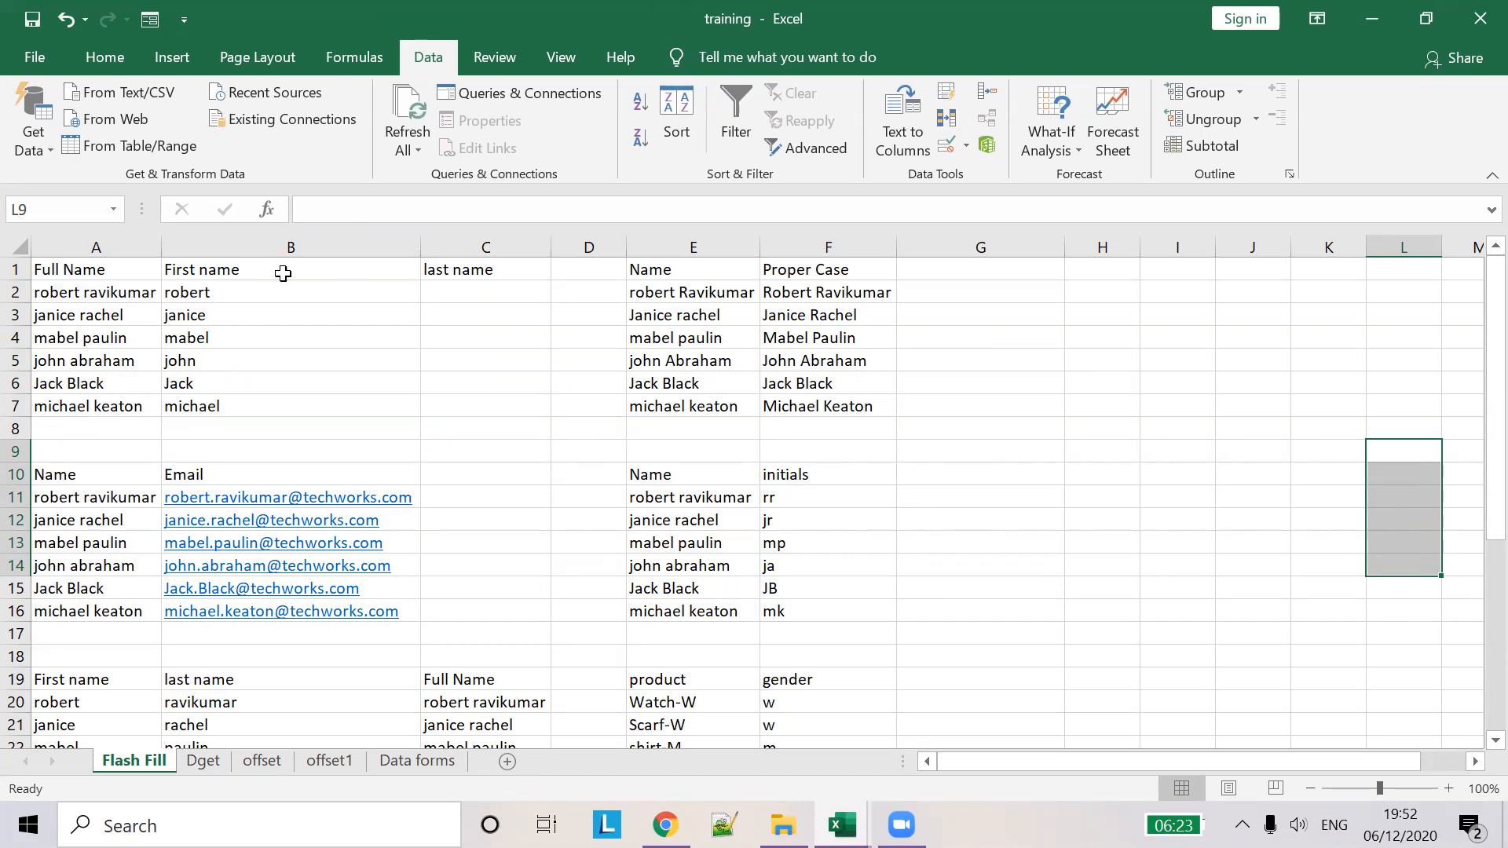
- Type a sample surname in C2, fill it down to C7, and switch the fill to Flash Fill
click(206, 295)
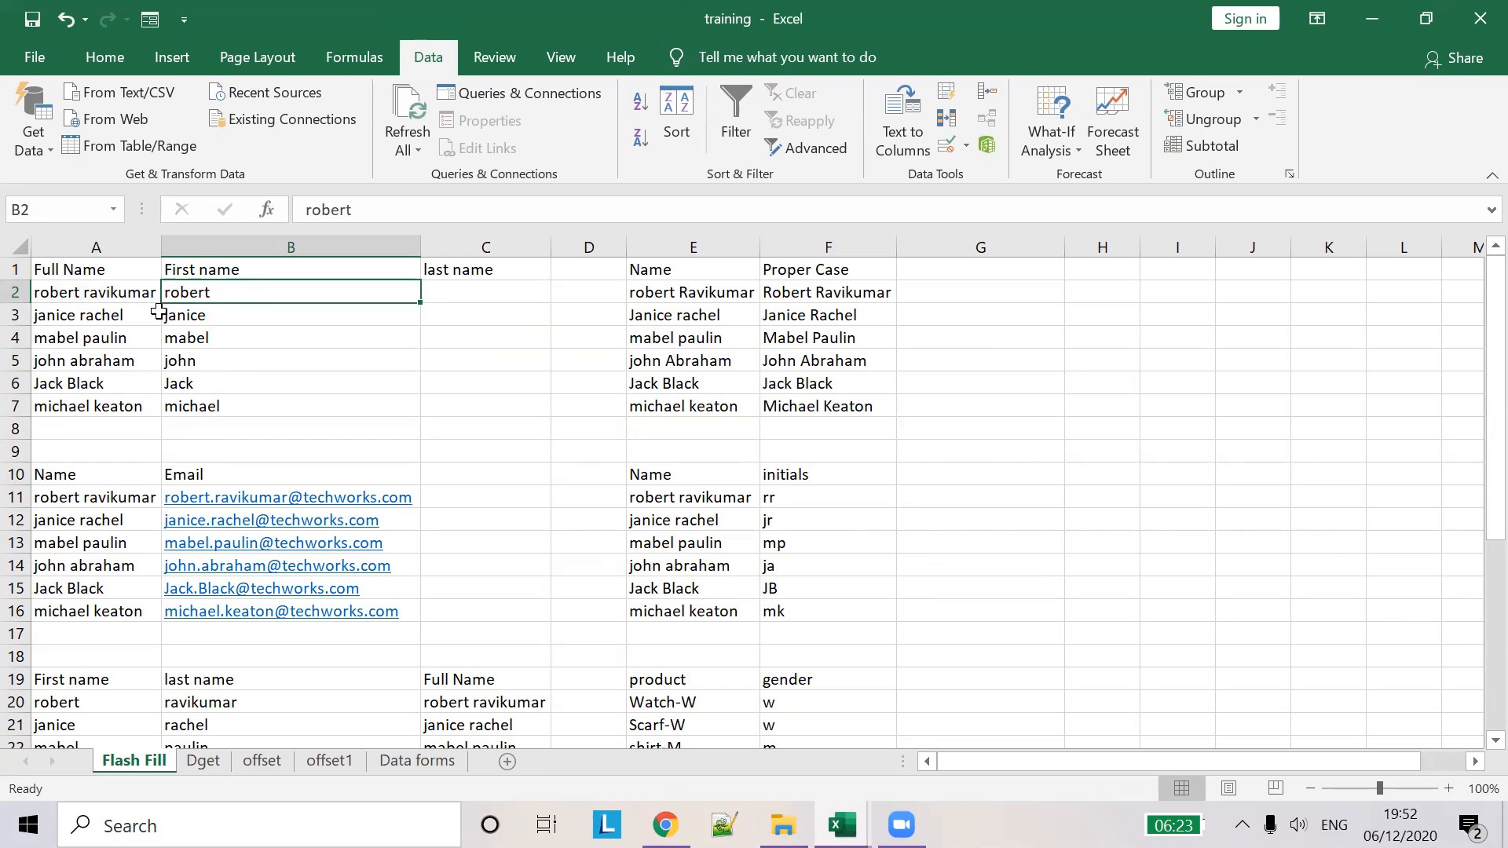
click(447, 290)
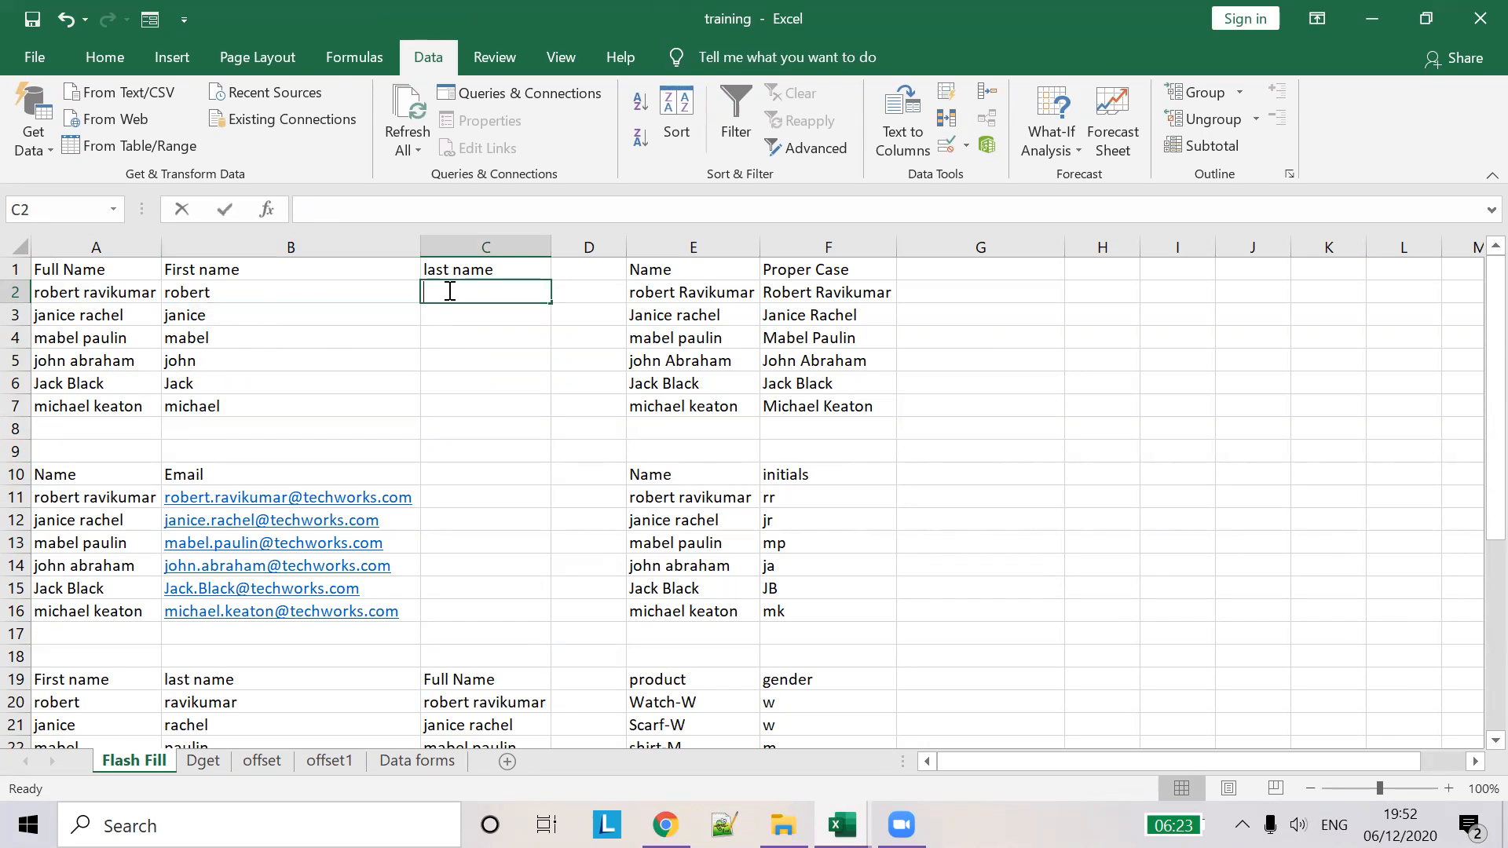
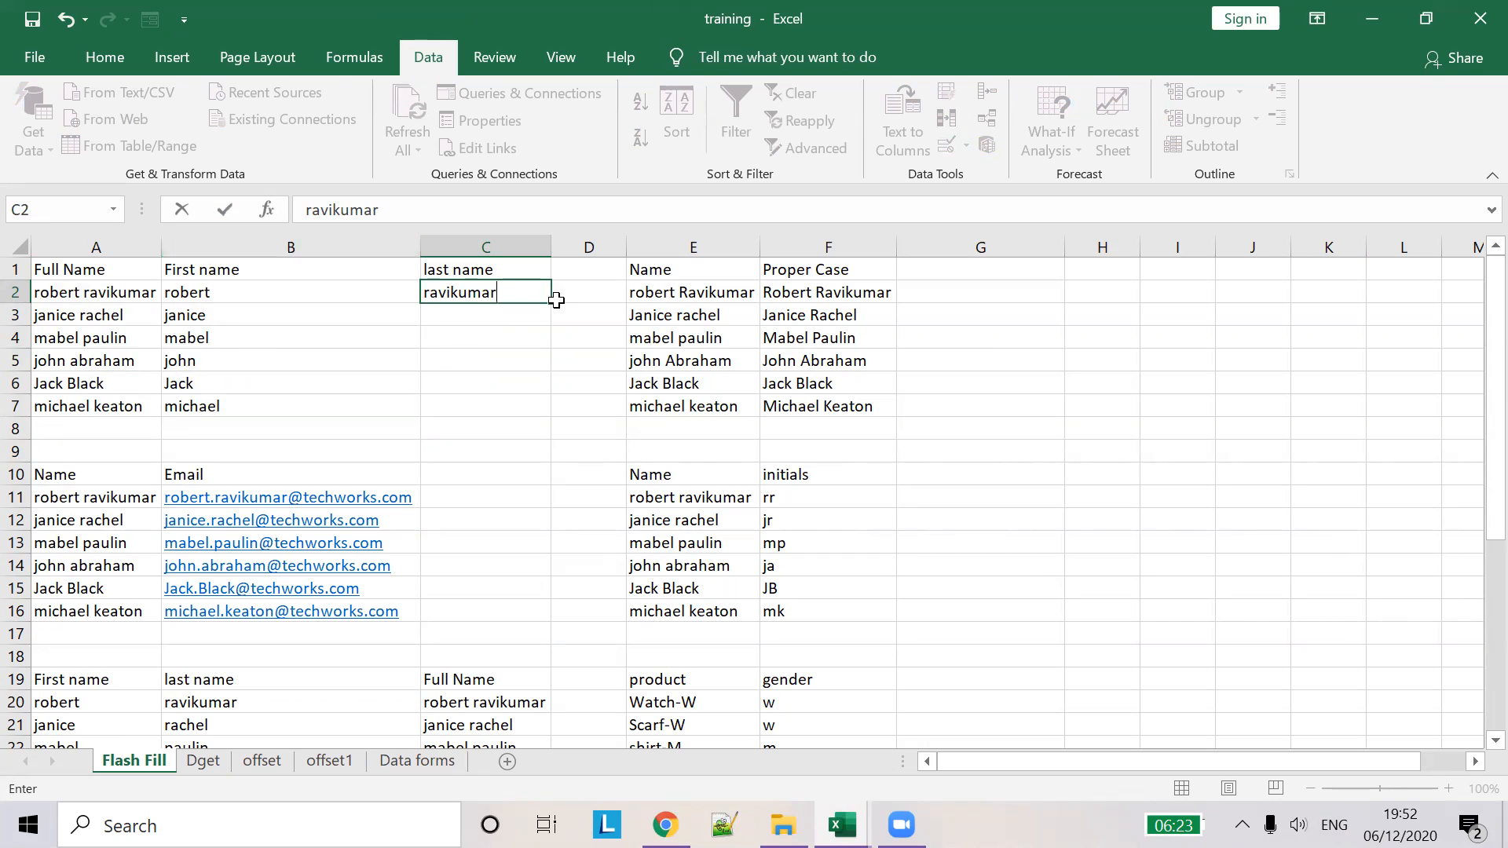
drag(554, 304, 550, 414)
click(585, 434)
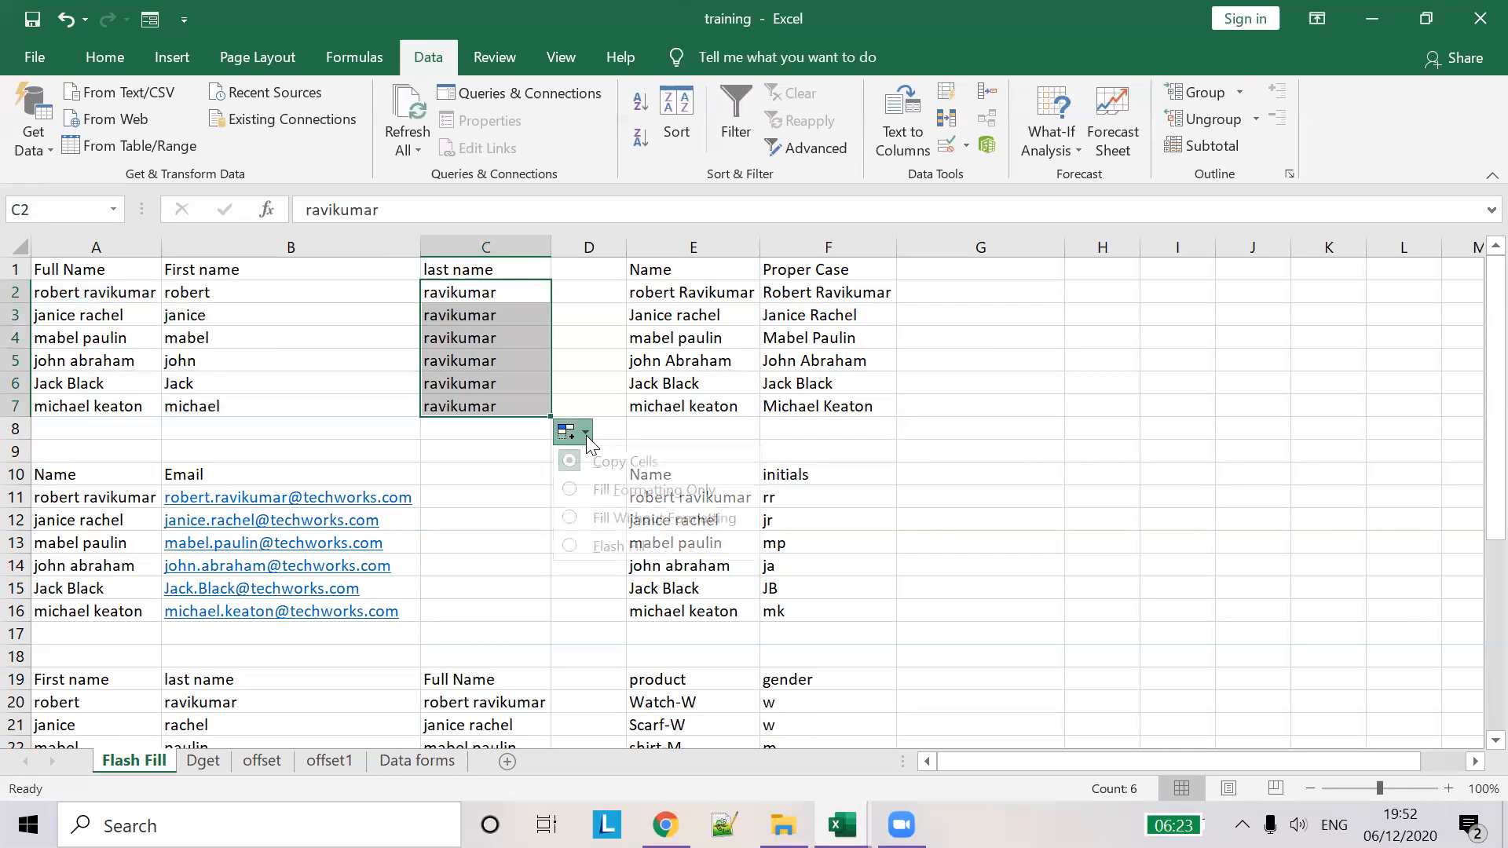
click(577, 552)
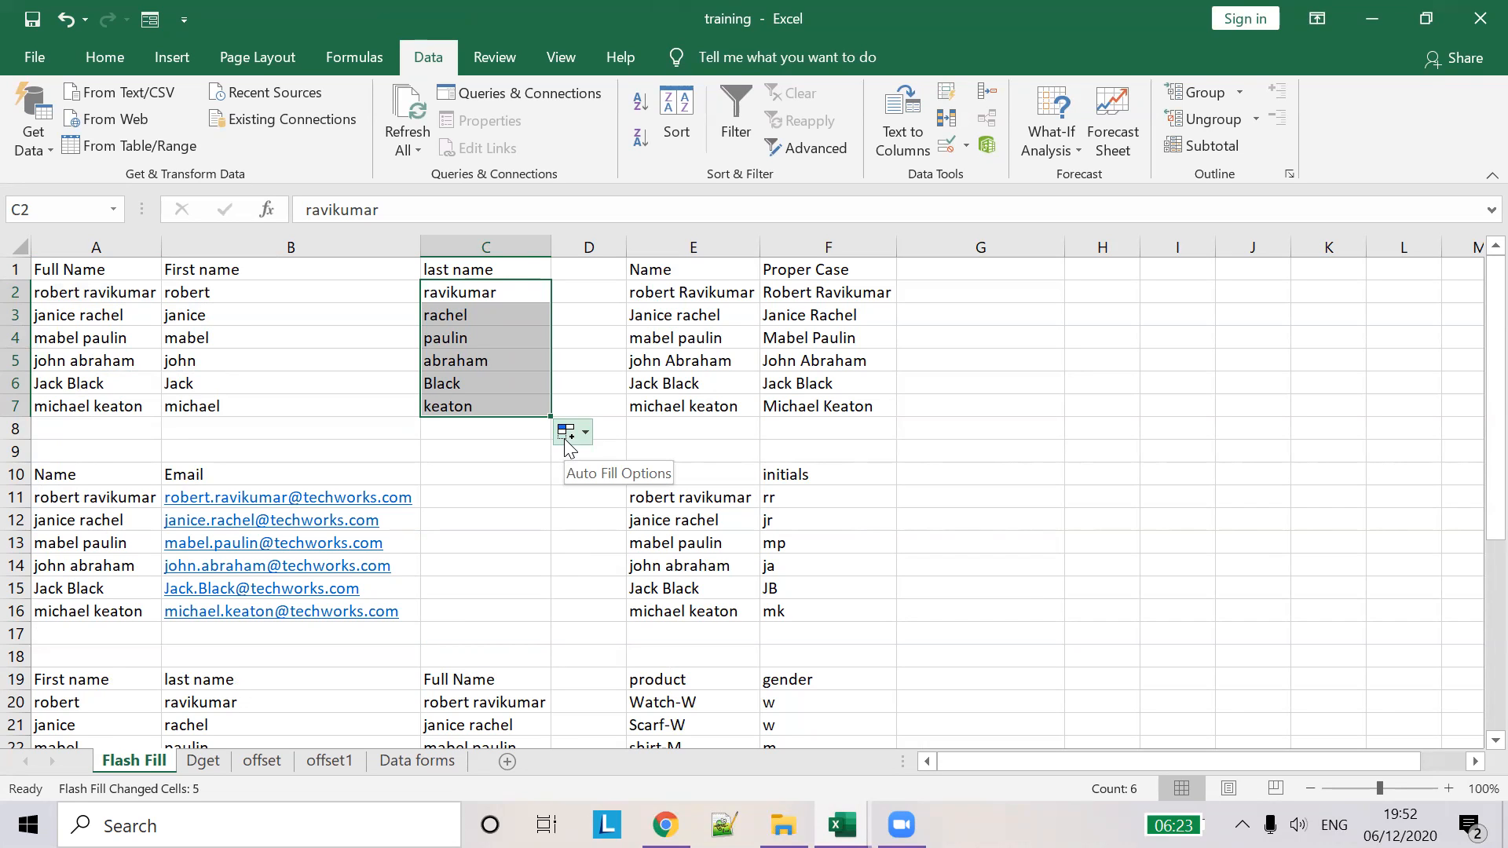
click(85, 366)
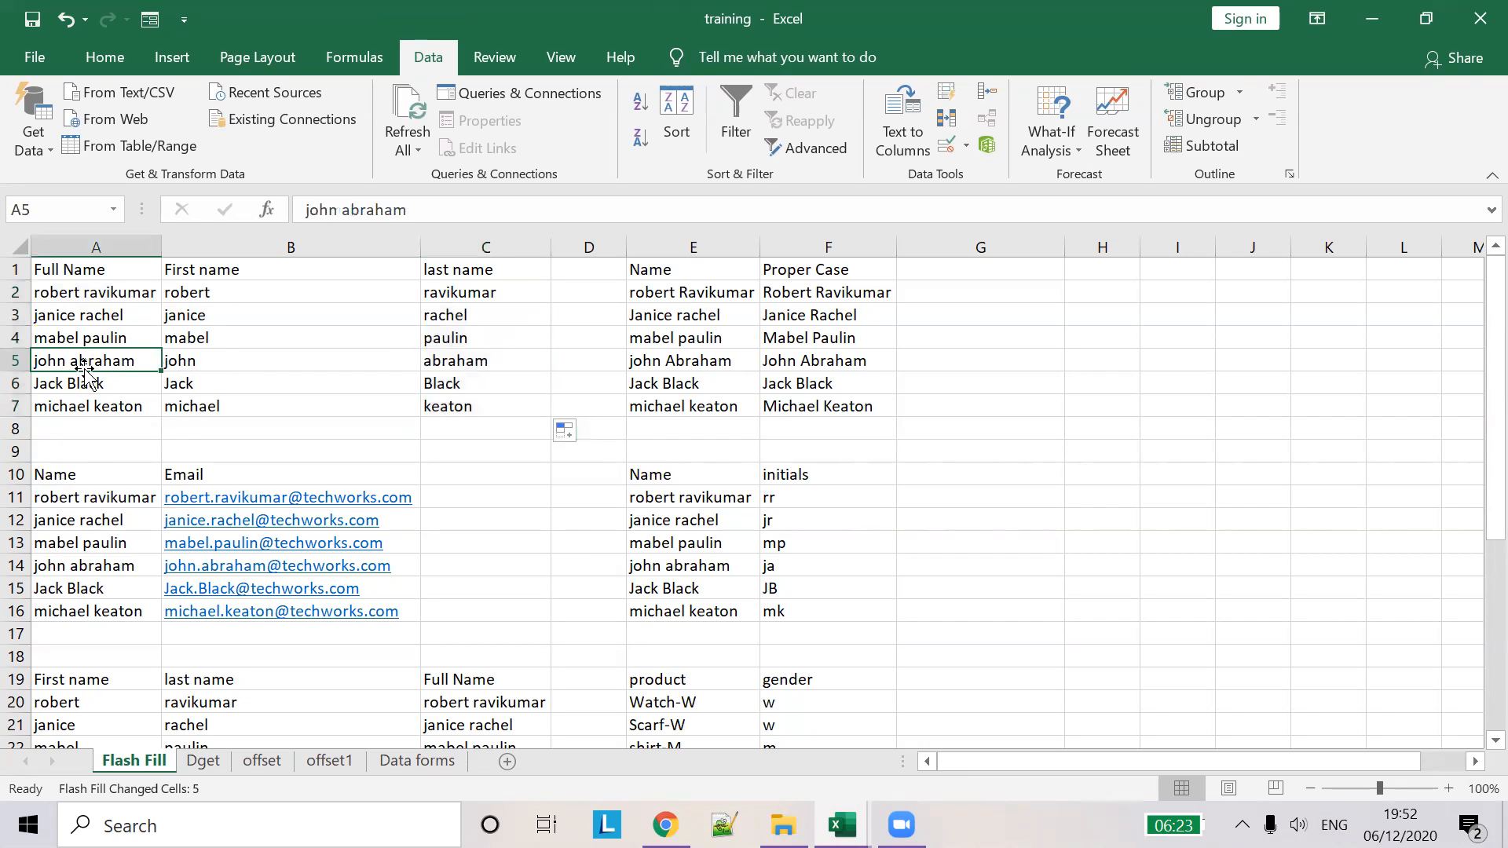
double_click(380, 210)
text(wewe)
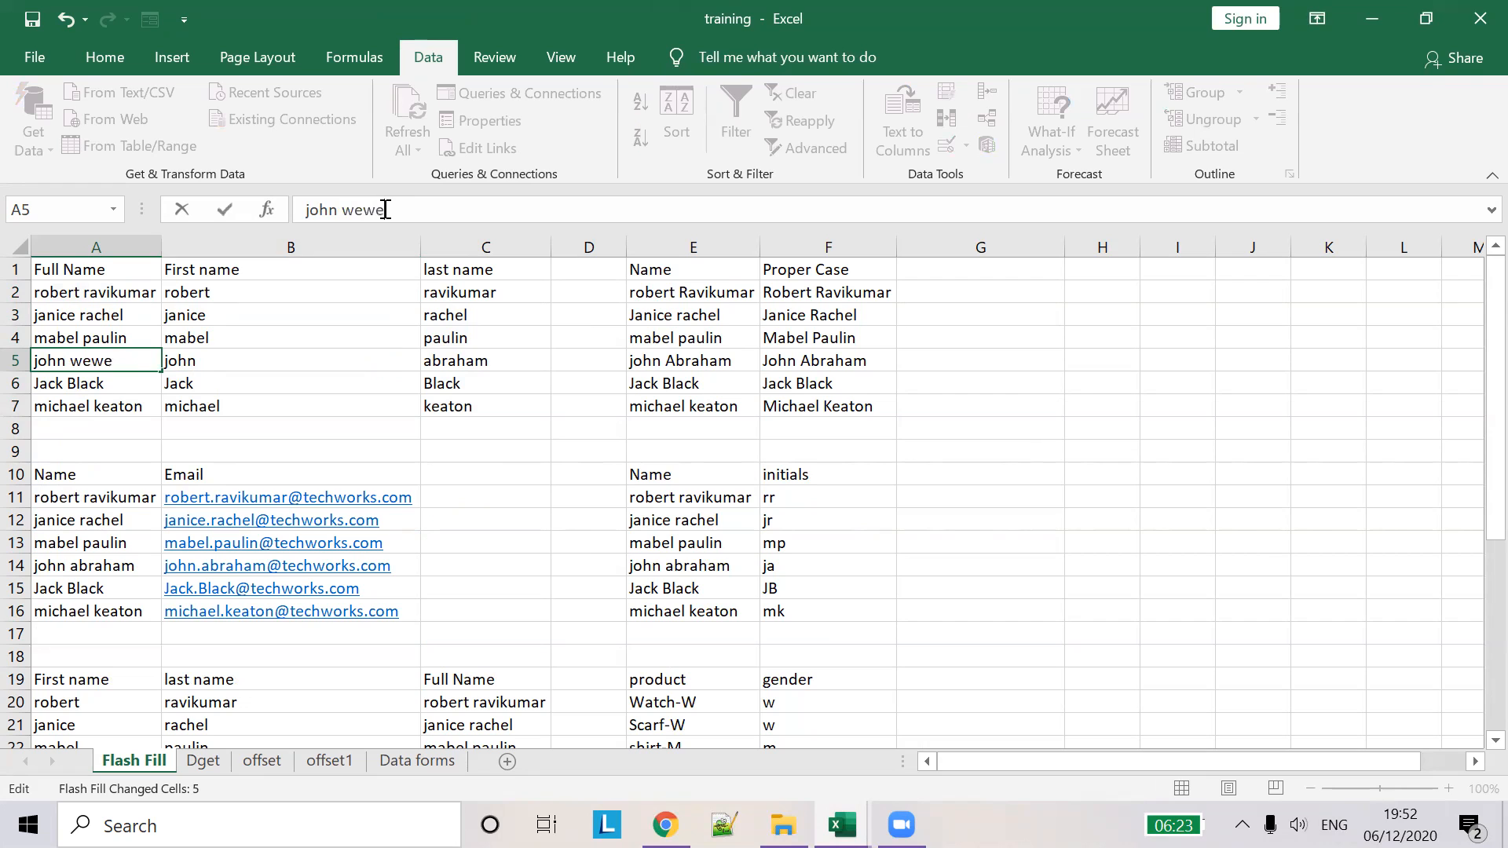
key(Tab)
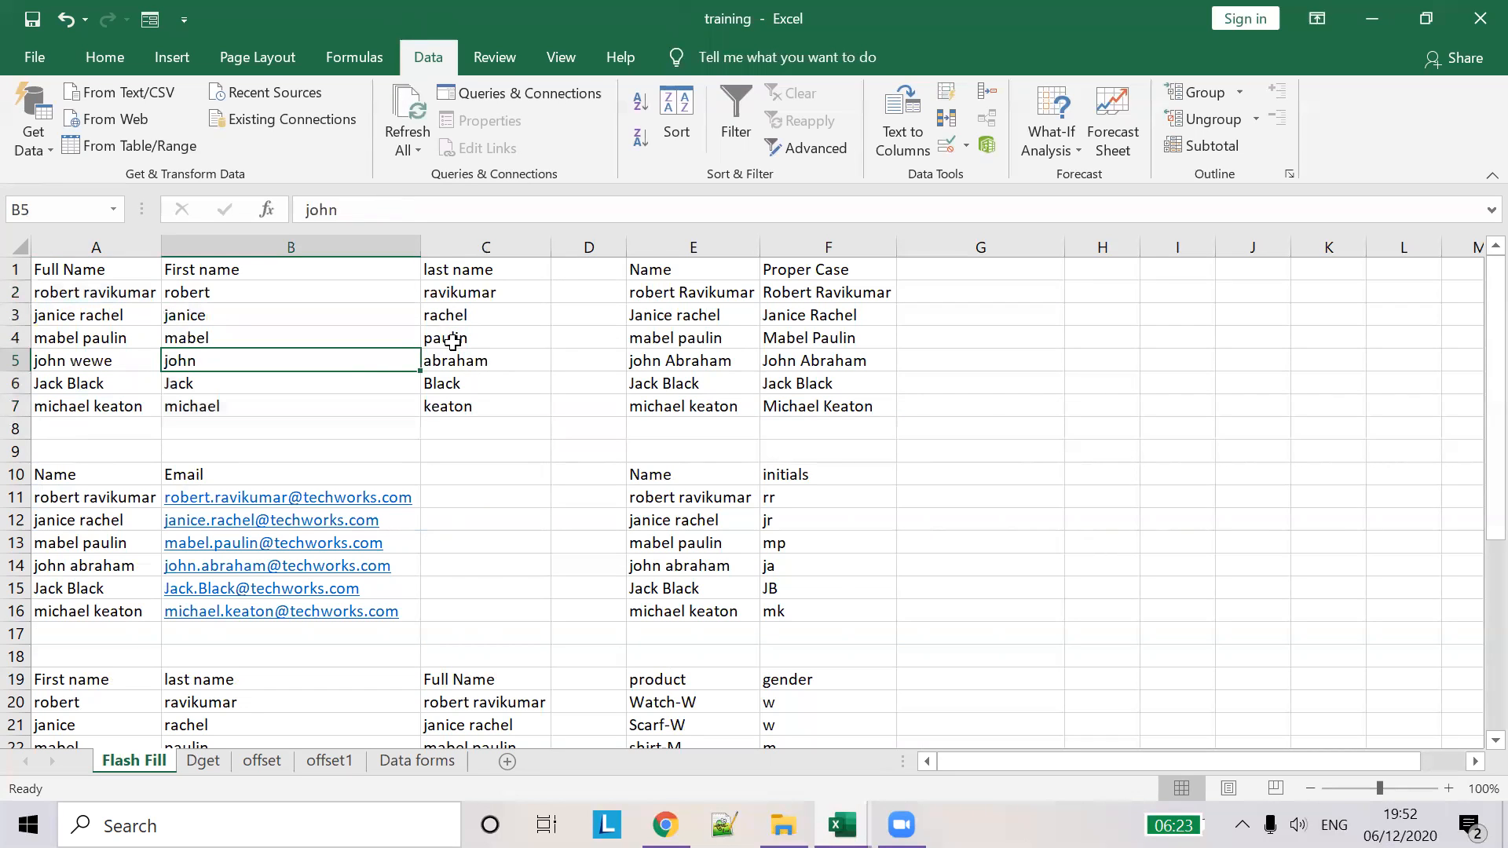
key(ctrl+z)
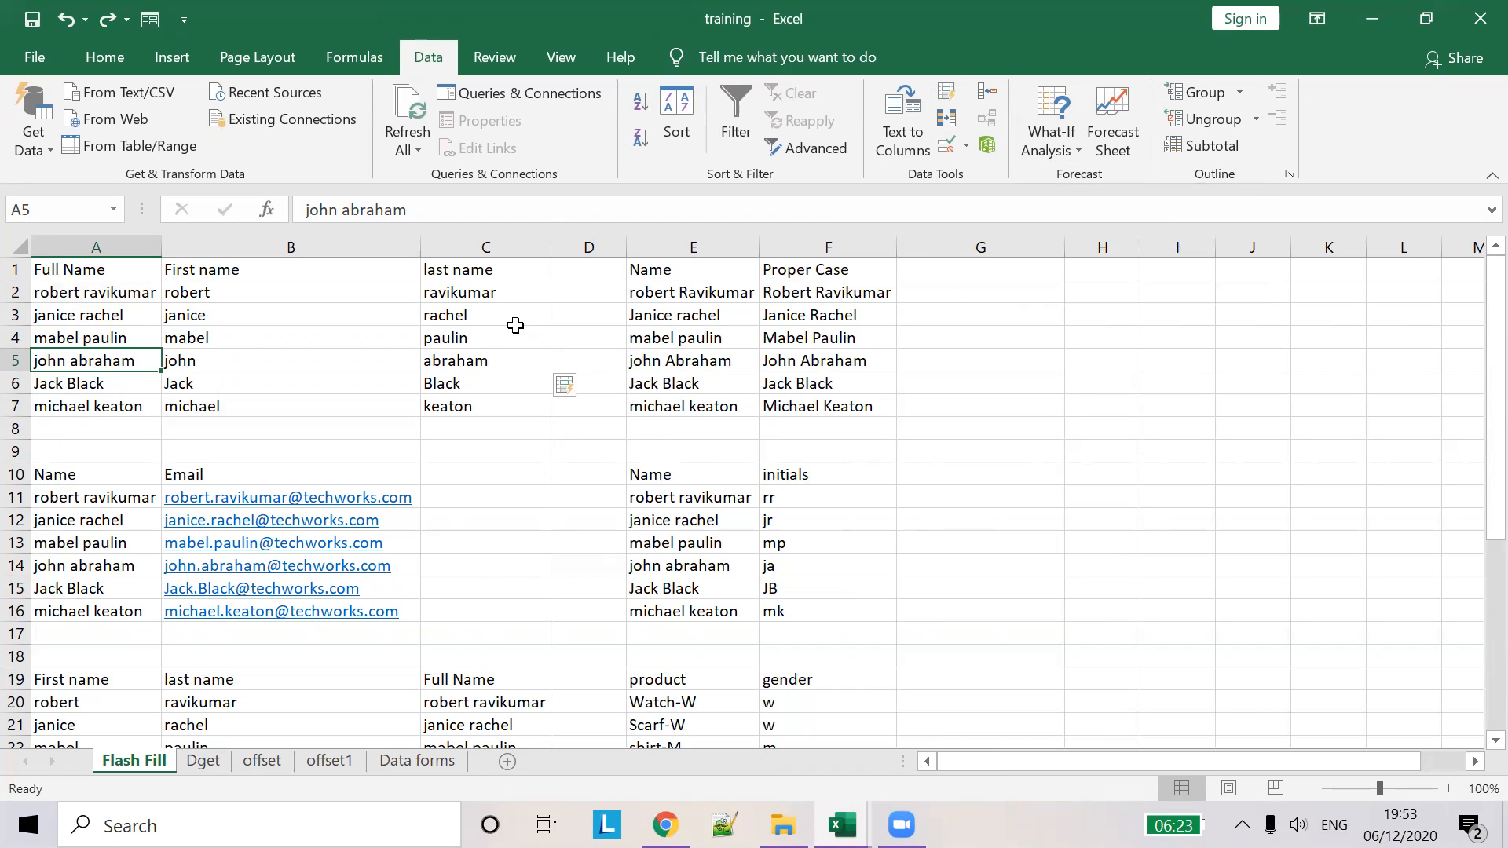
- Compare the lowercase name in E2 with F2, then clear the Proper Case entries in F2 and F3
click(690, 294)
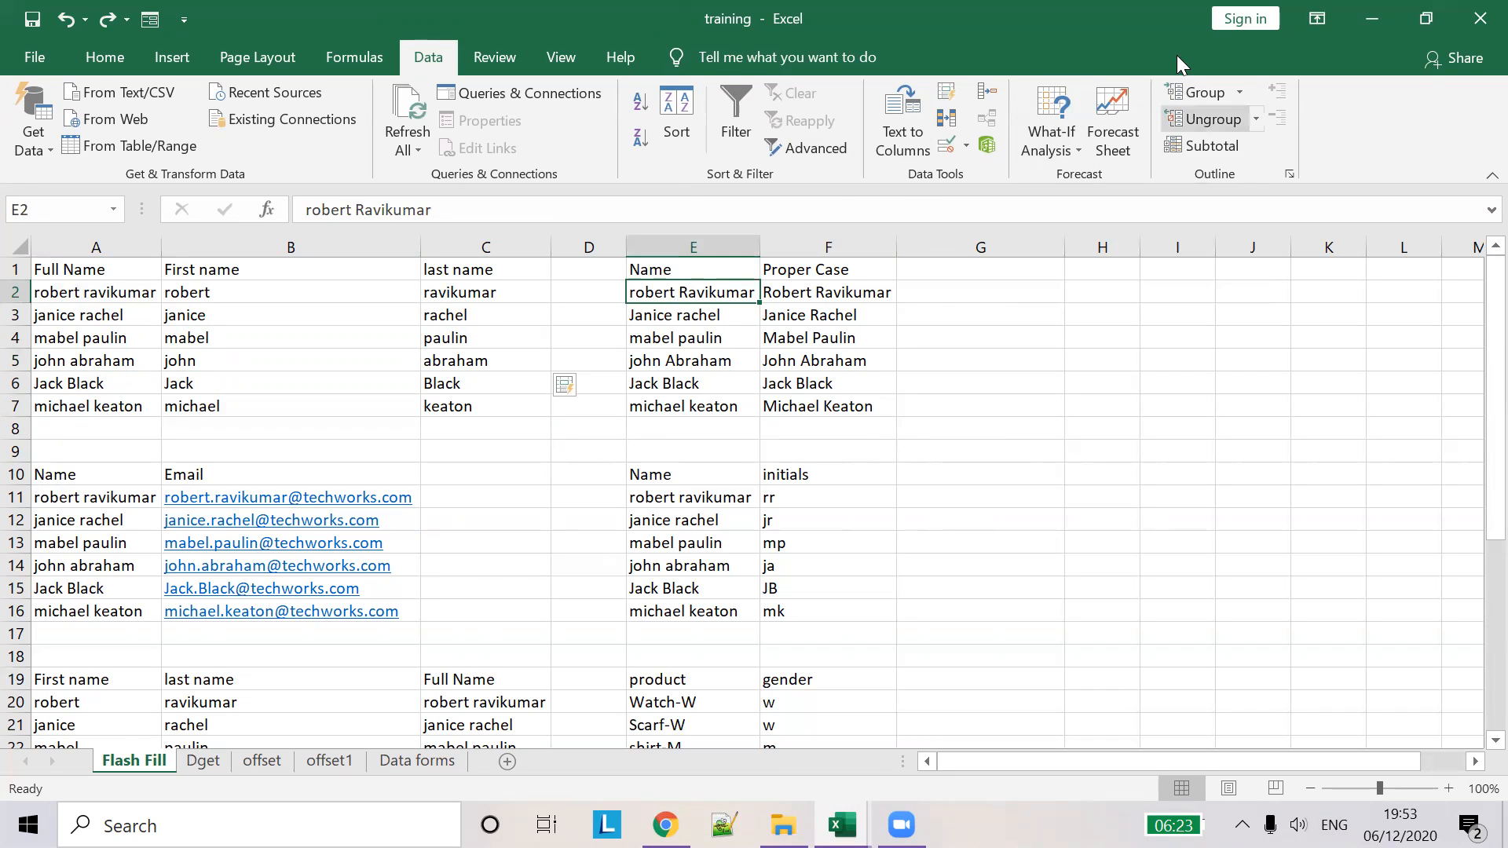
click(805, 297)
click(674, 294)
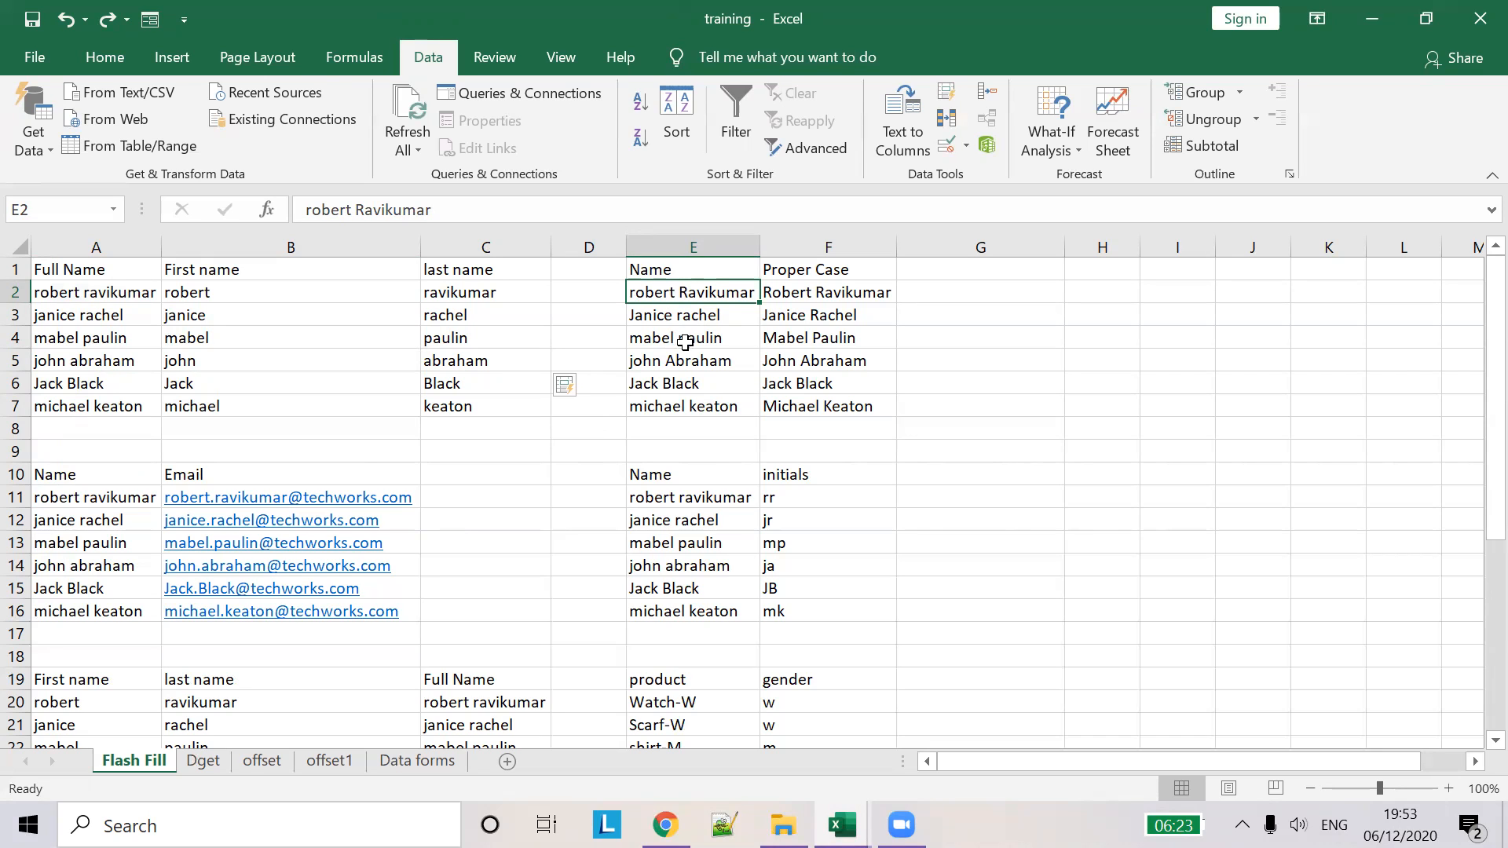
drag(816, 295, 836, 416)
key(BackSpace)
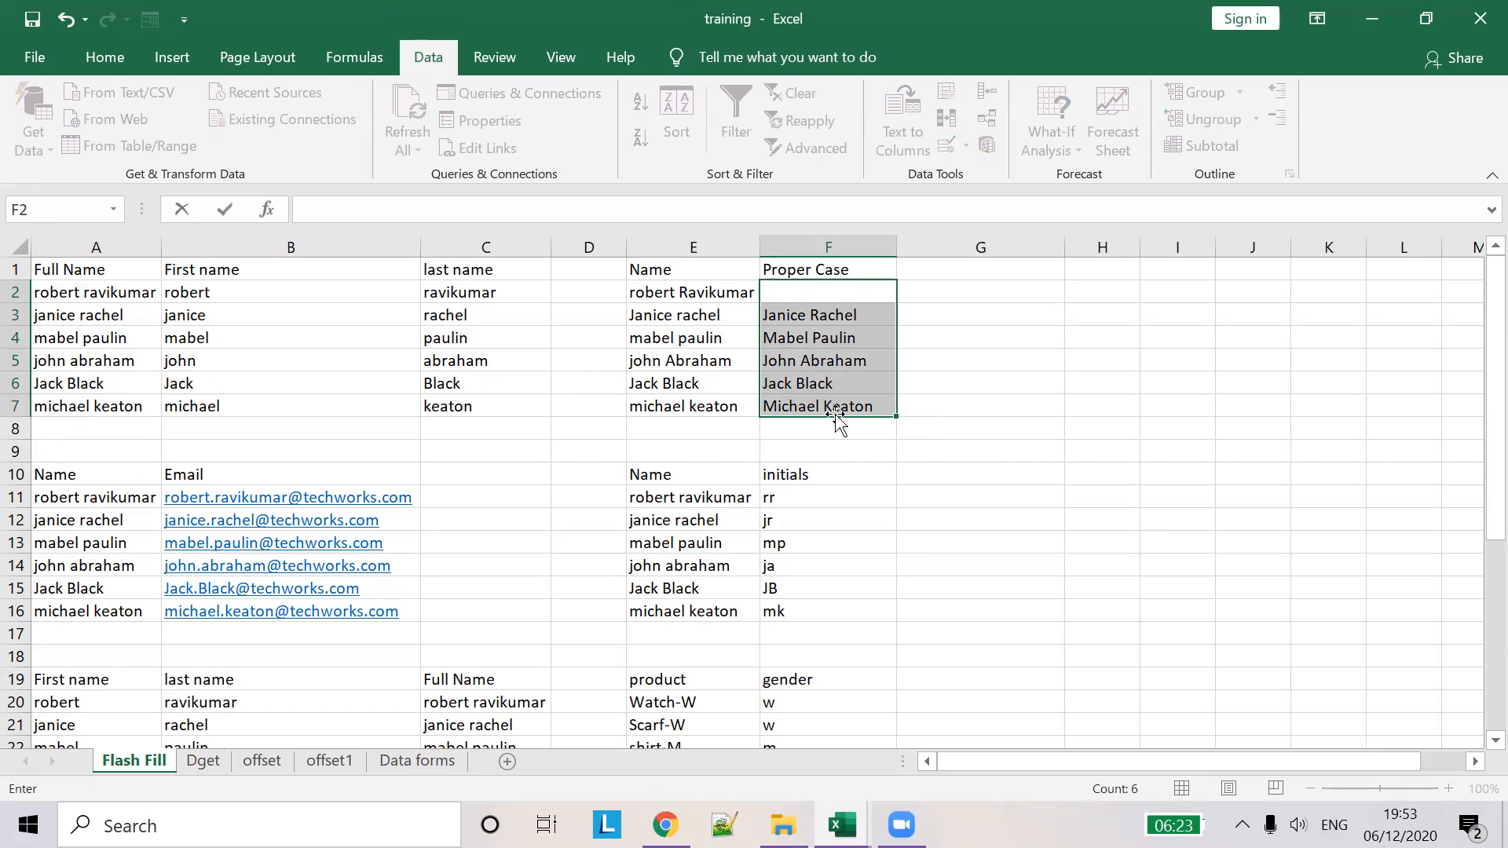
key(Return)
key(BackSpace)
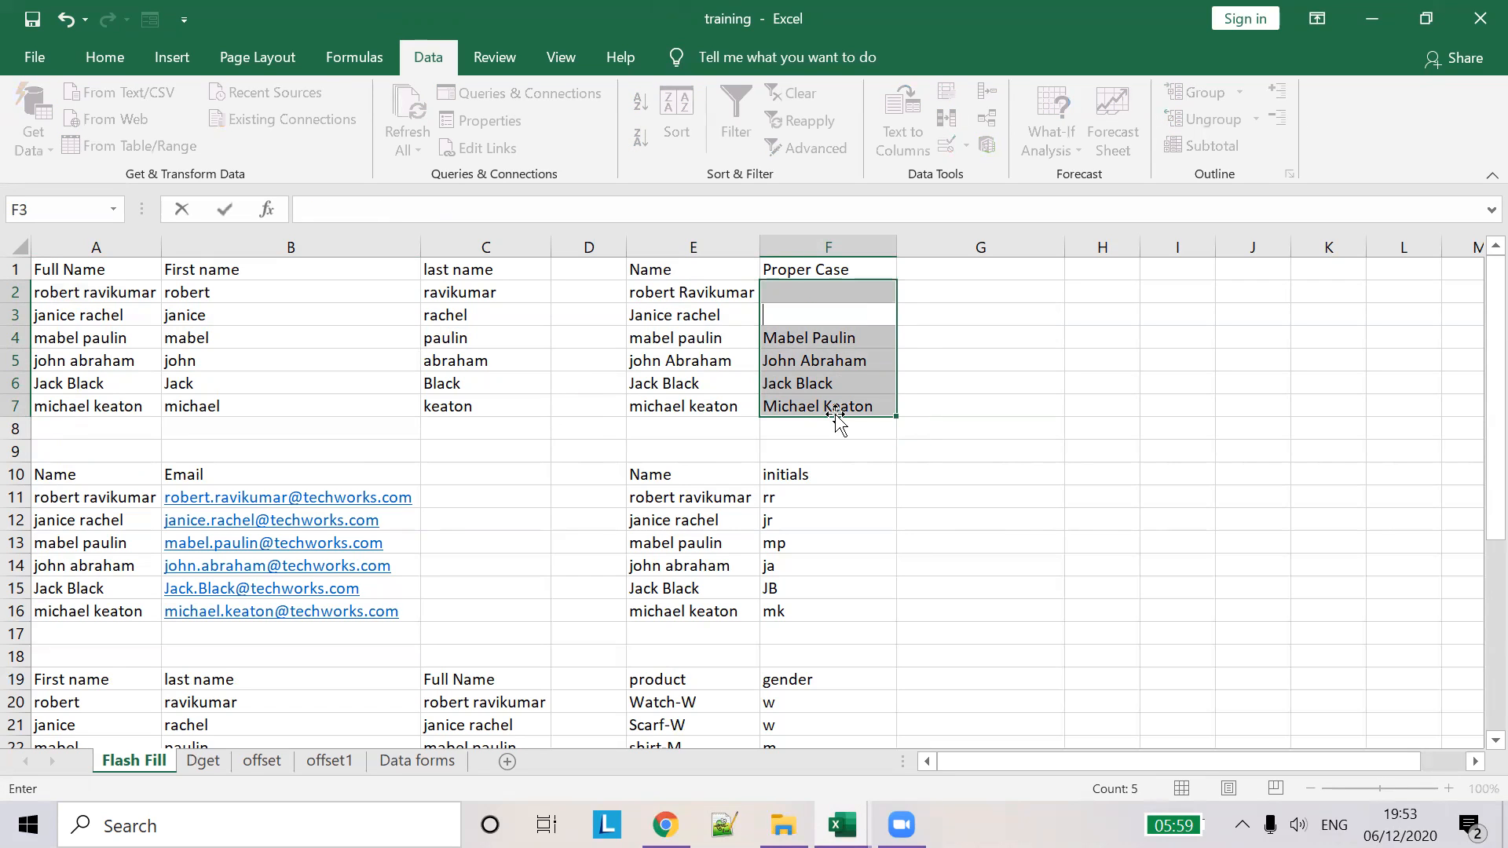
key(Down)
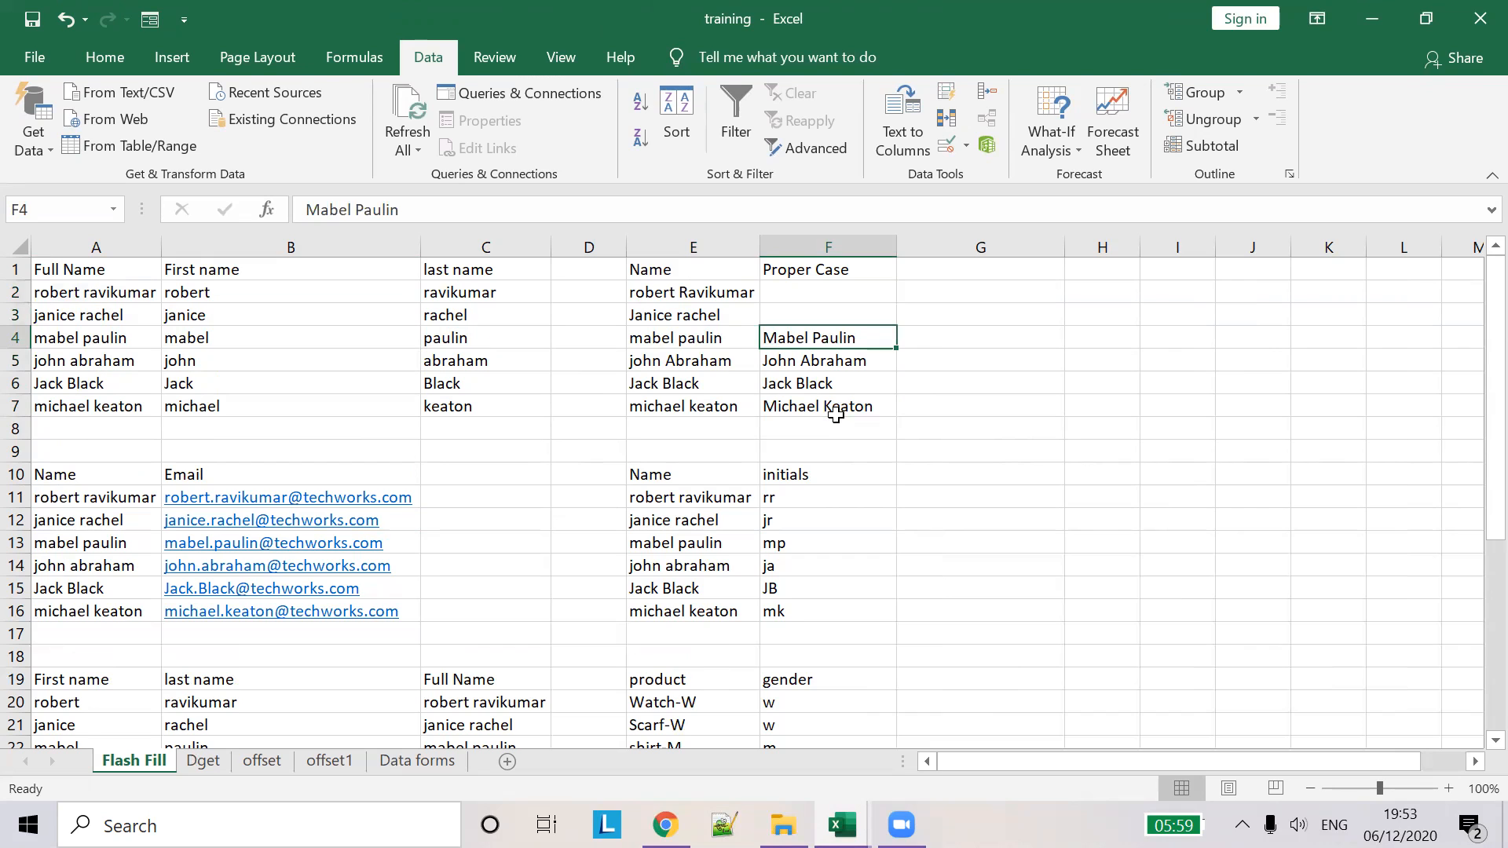
- Clear the remaining old Proper Case entries in F4 through F7
key(Delete)
key(Down)
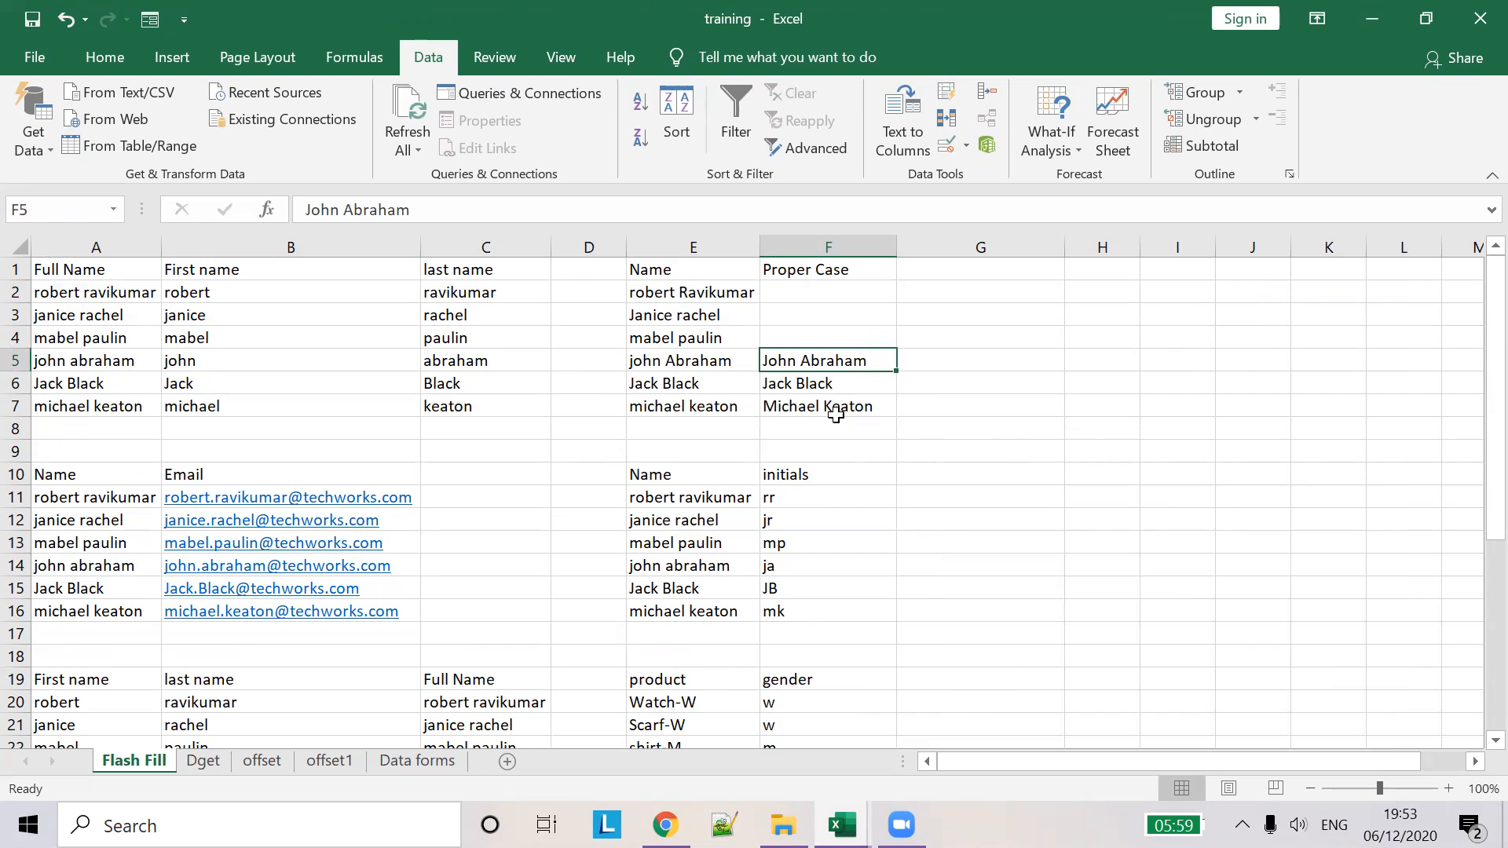
key(shift+Down)
key(shift+Down)
key(BackSpace)
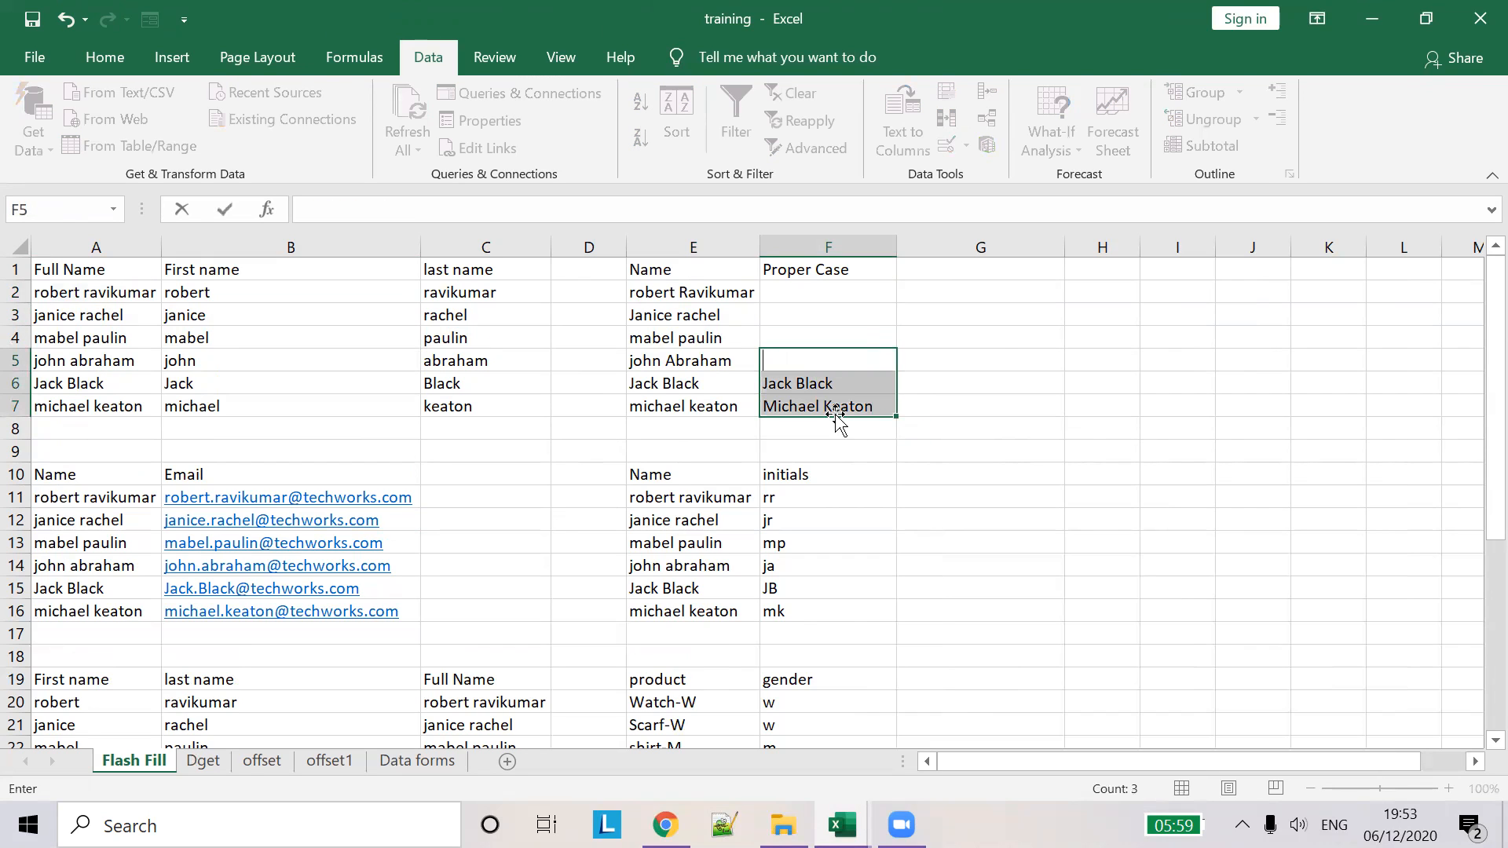
key(Return)
key(BackSpace)
click(836, 412)
key(BackSpace)
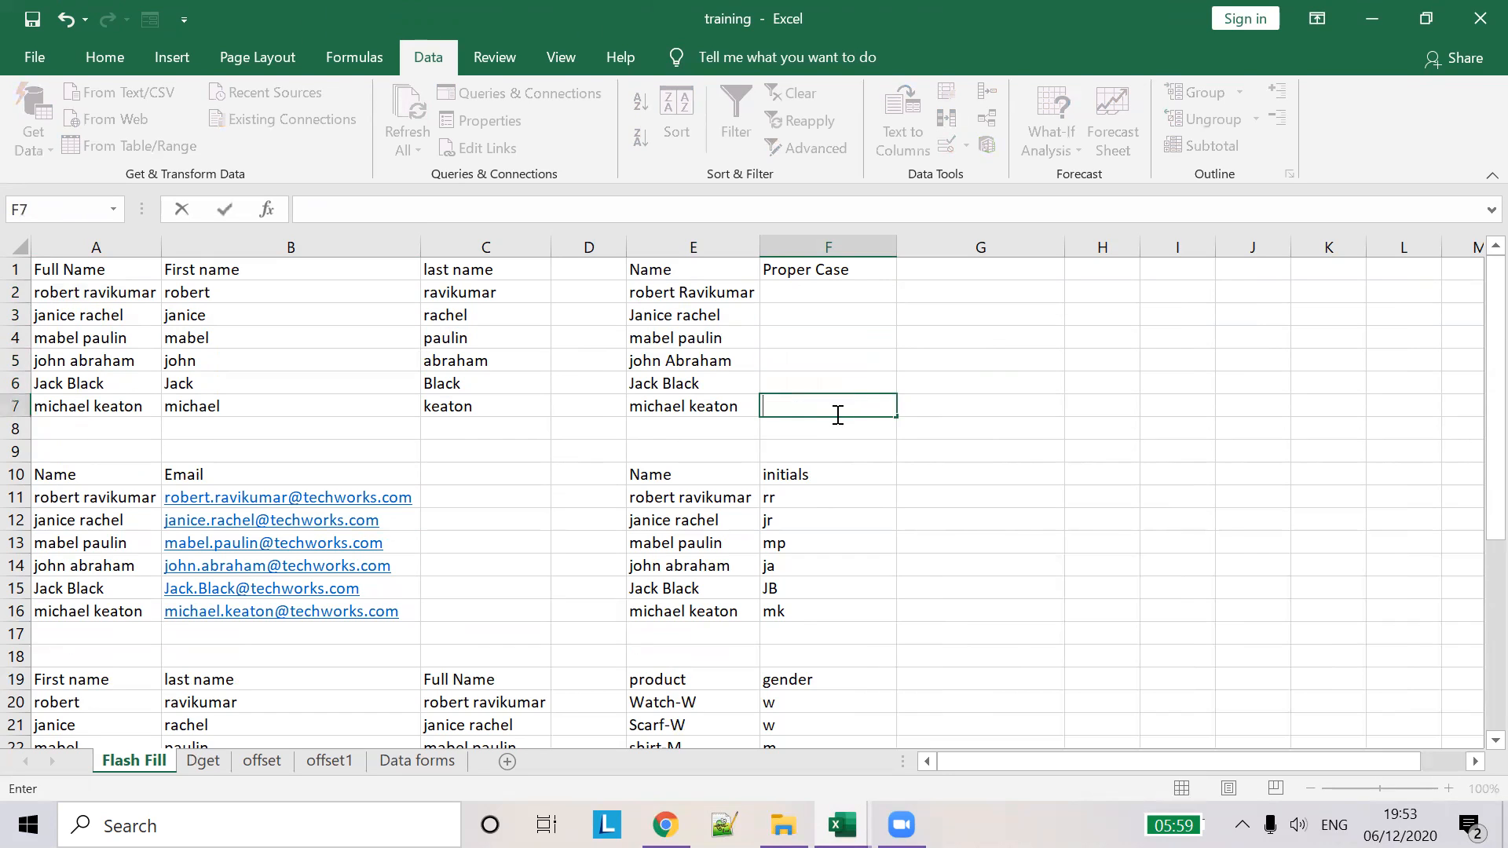
- Enter the first person's name in proper case in F2 and flash-fill F3:F7
click(823, 290)
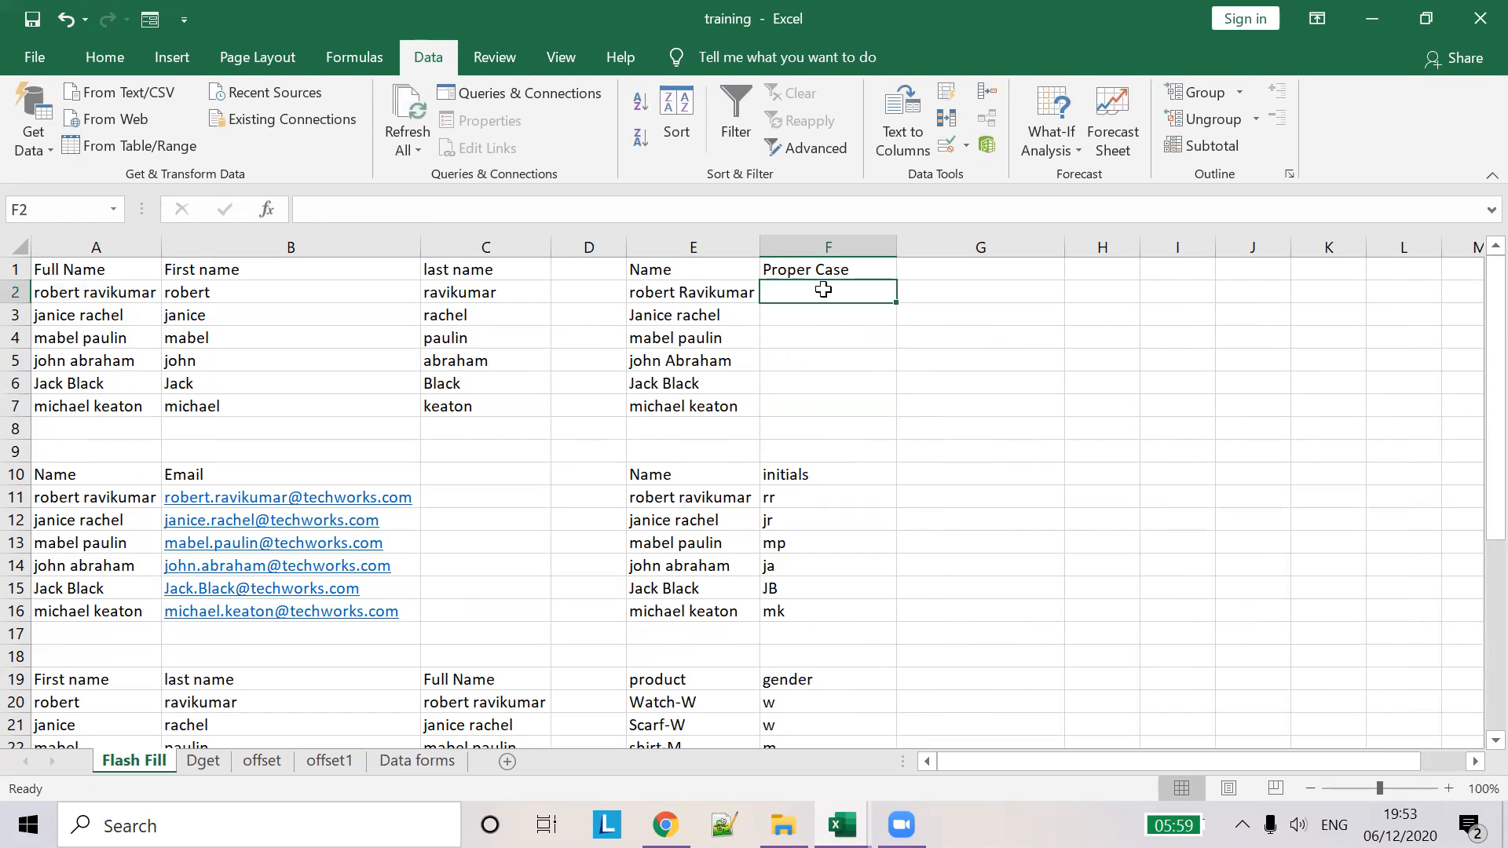
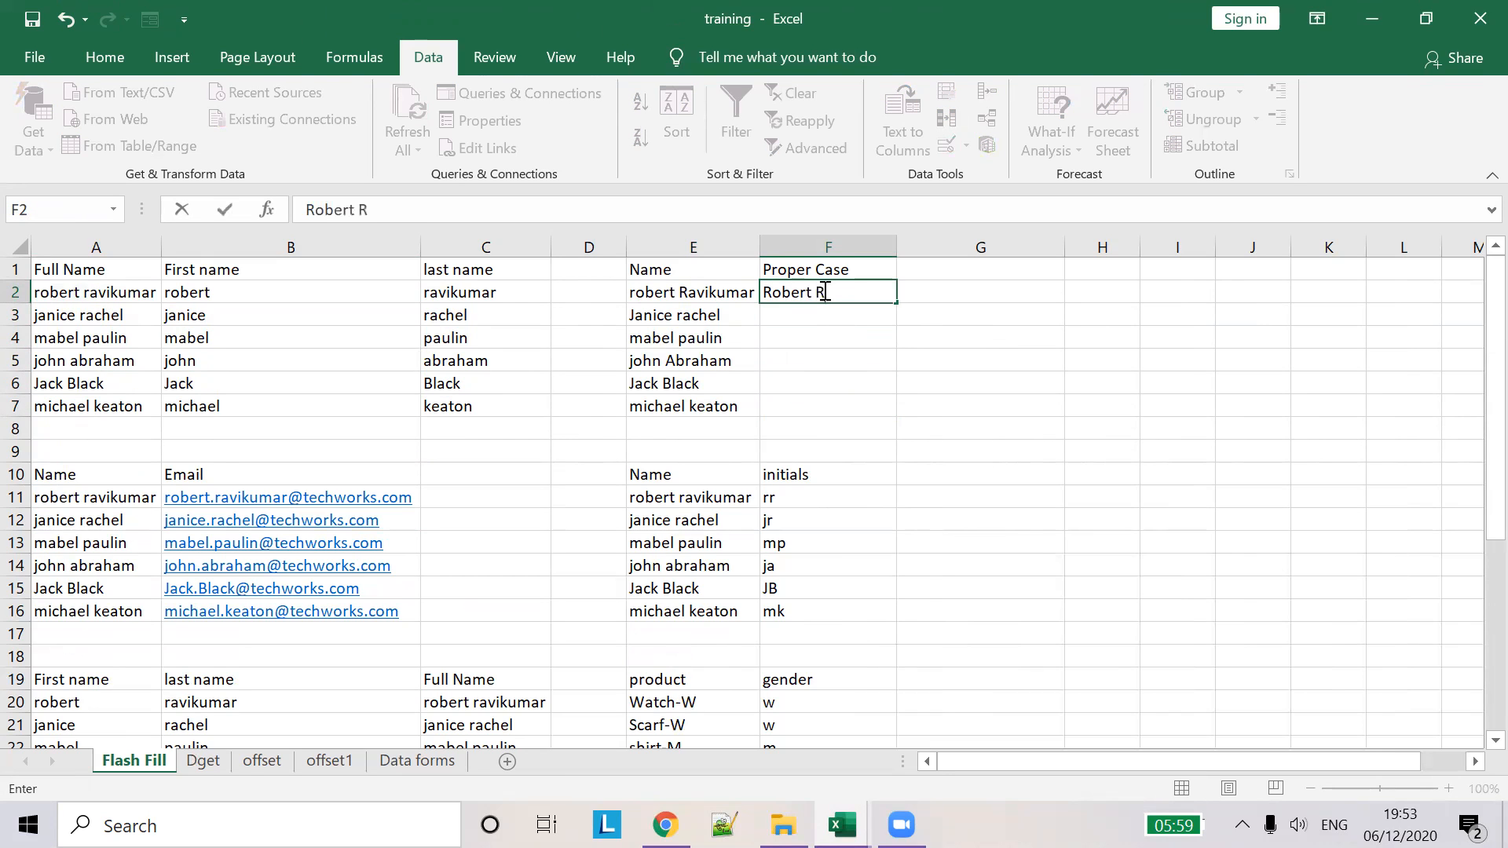
key(Tab)
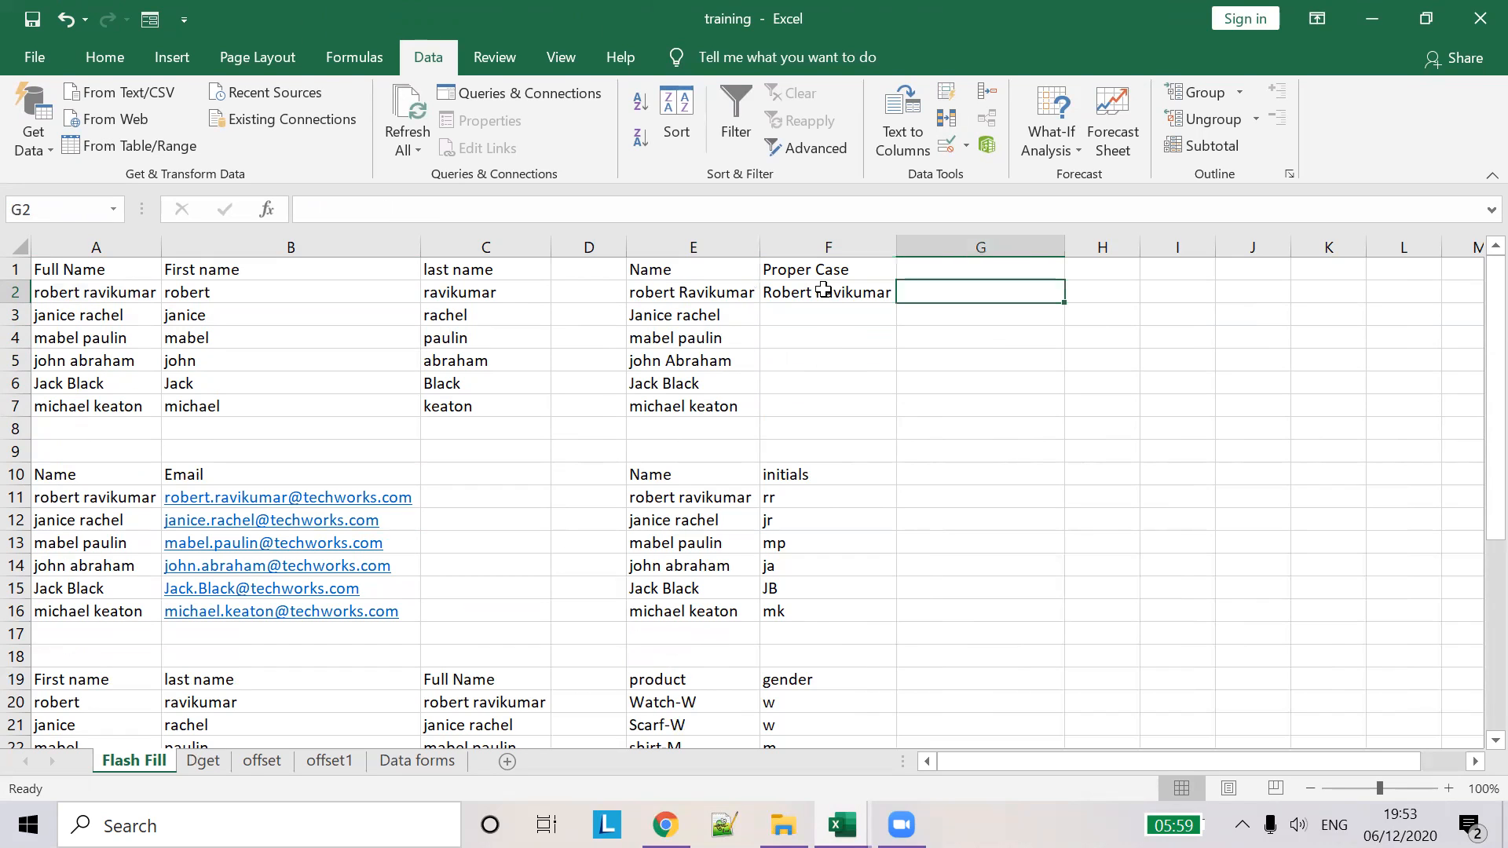
click(818, 317)
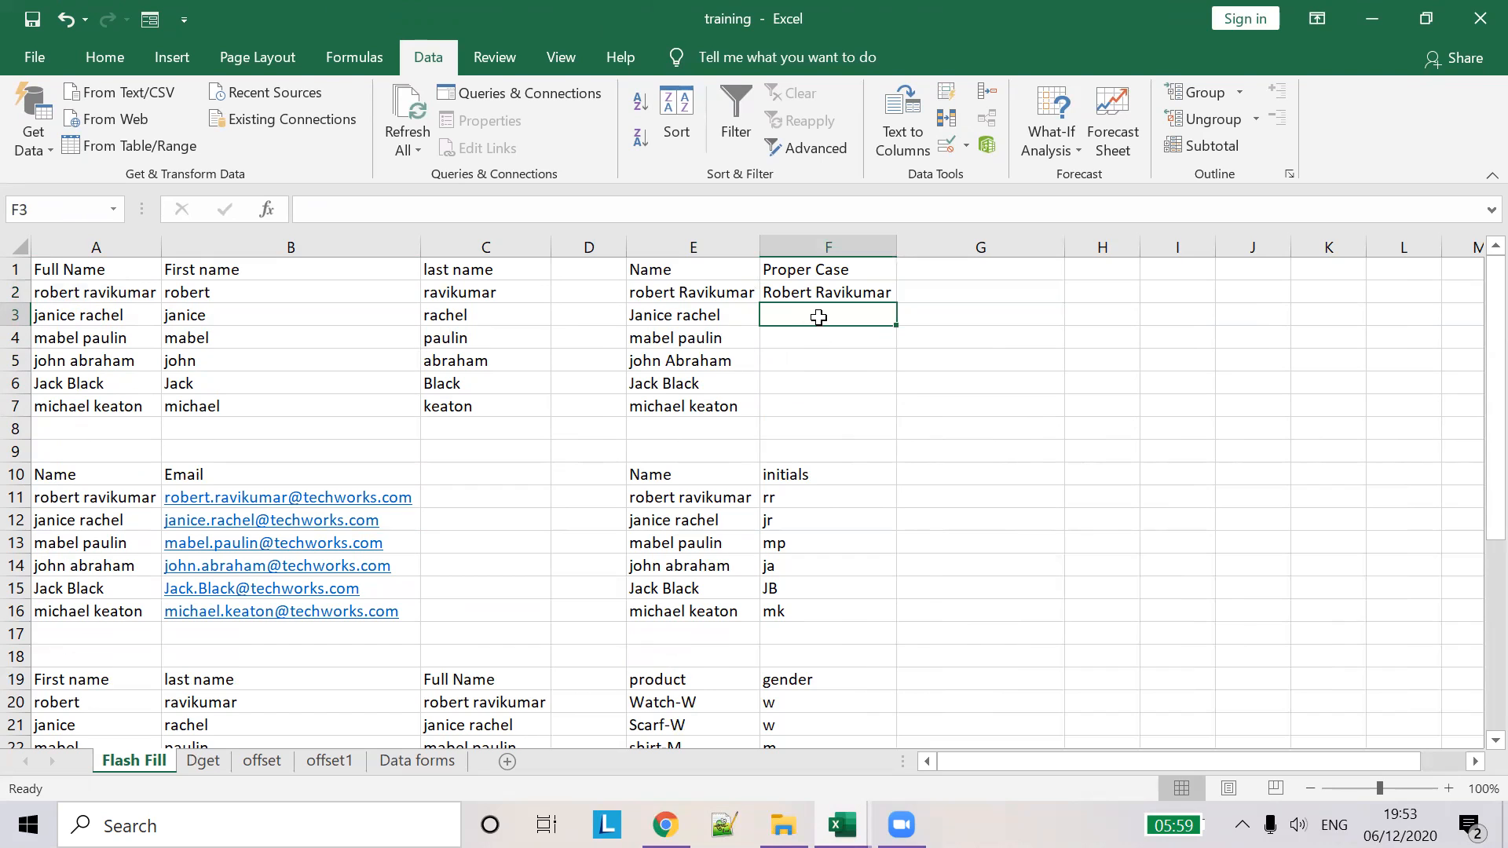
key(ctrl+e)
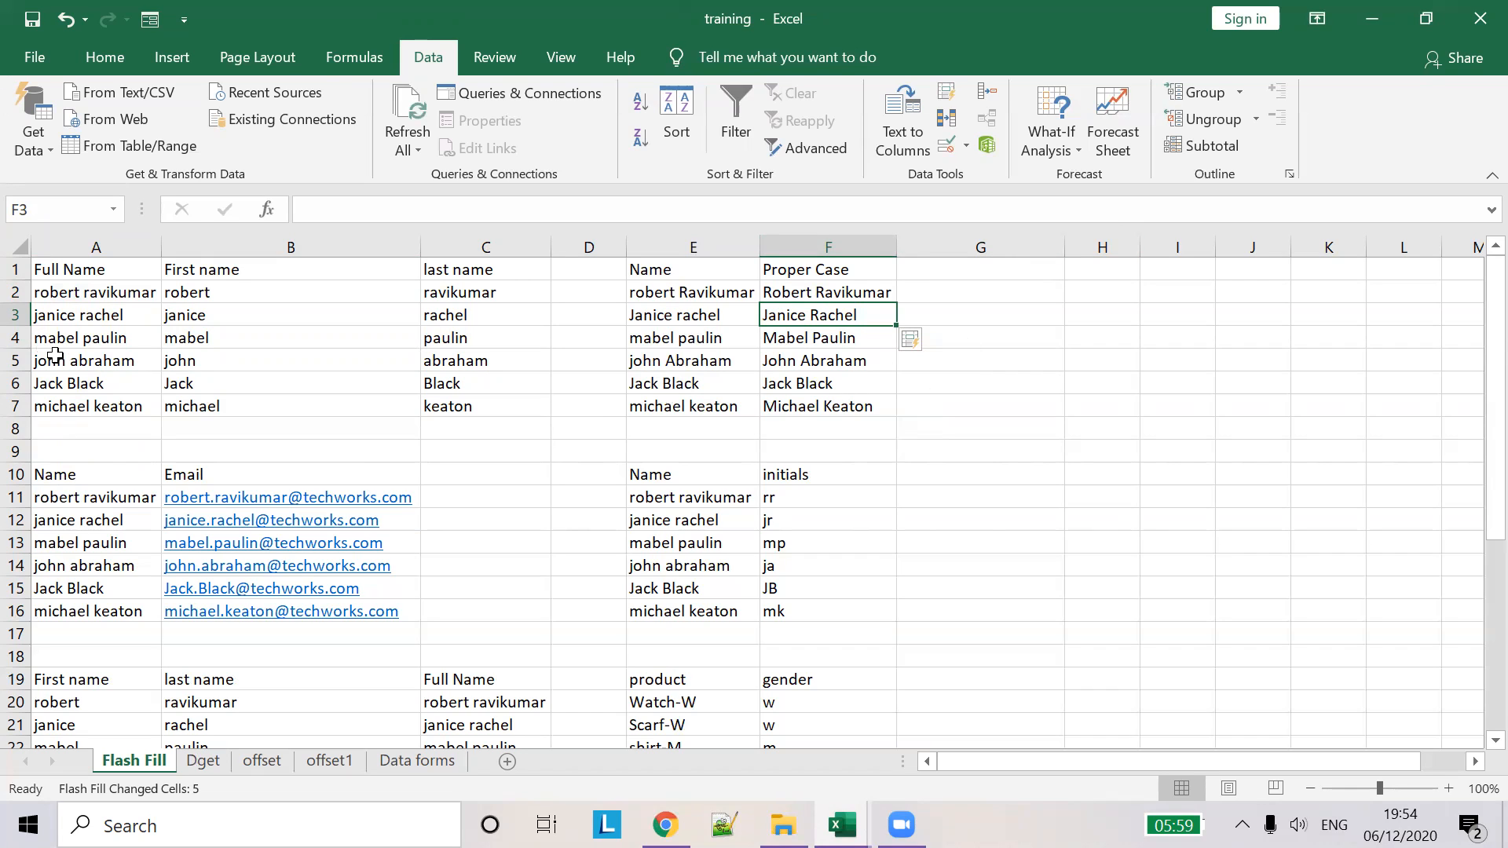
- Select the e-mail addresses in the email table starting at B11
click(126, 517)
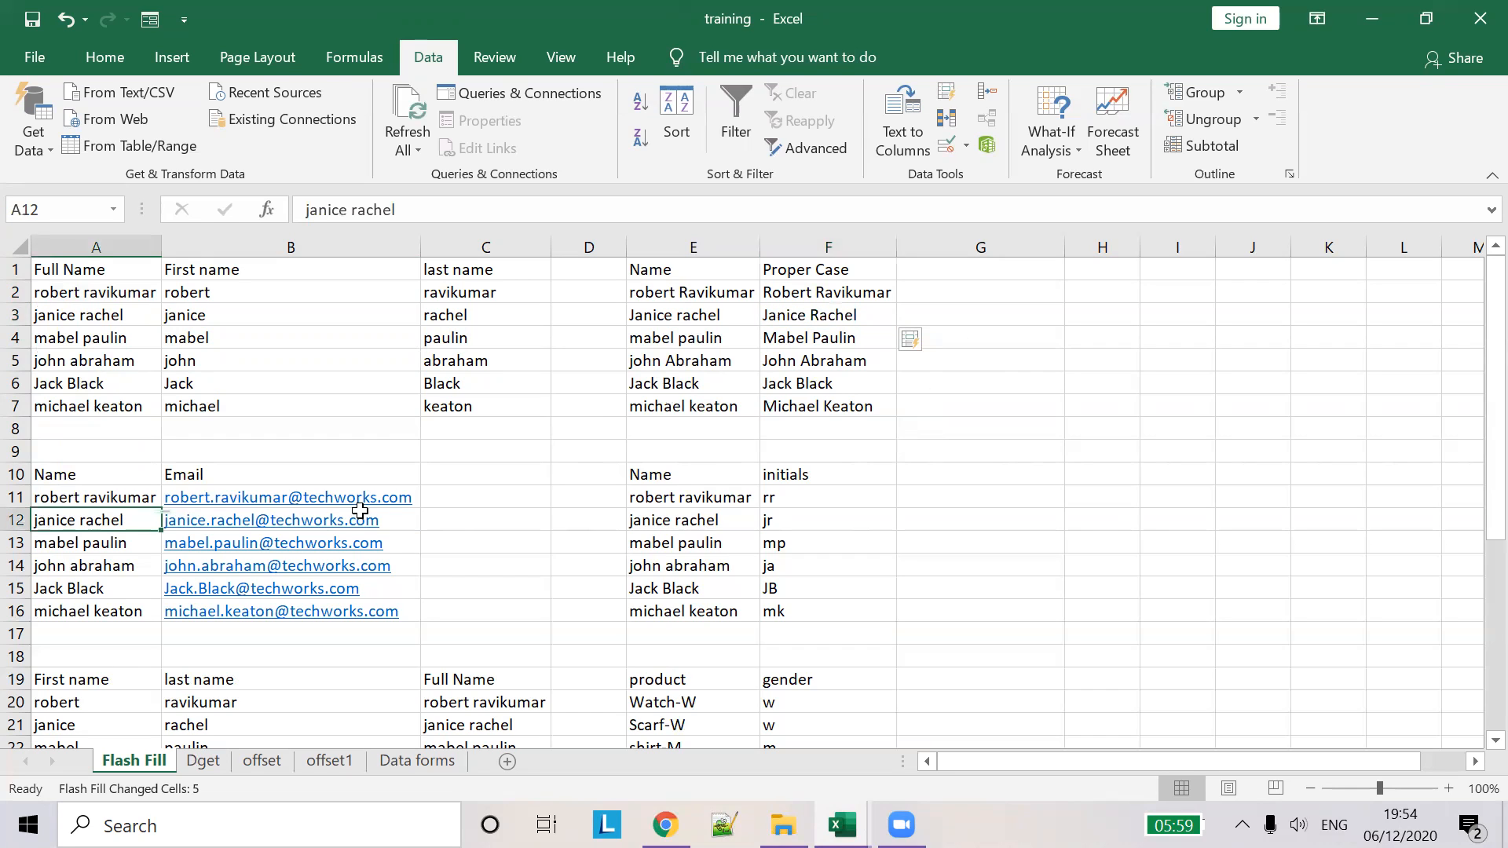
click(417, 502)
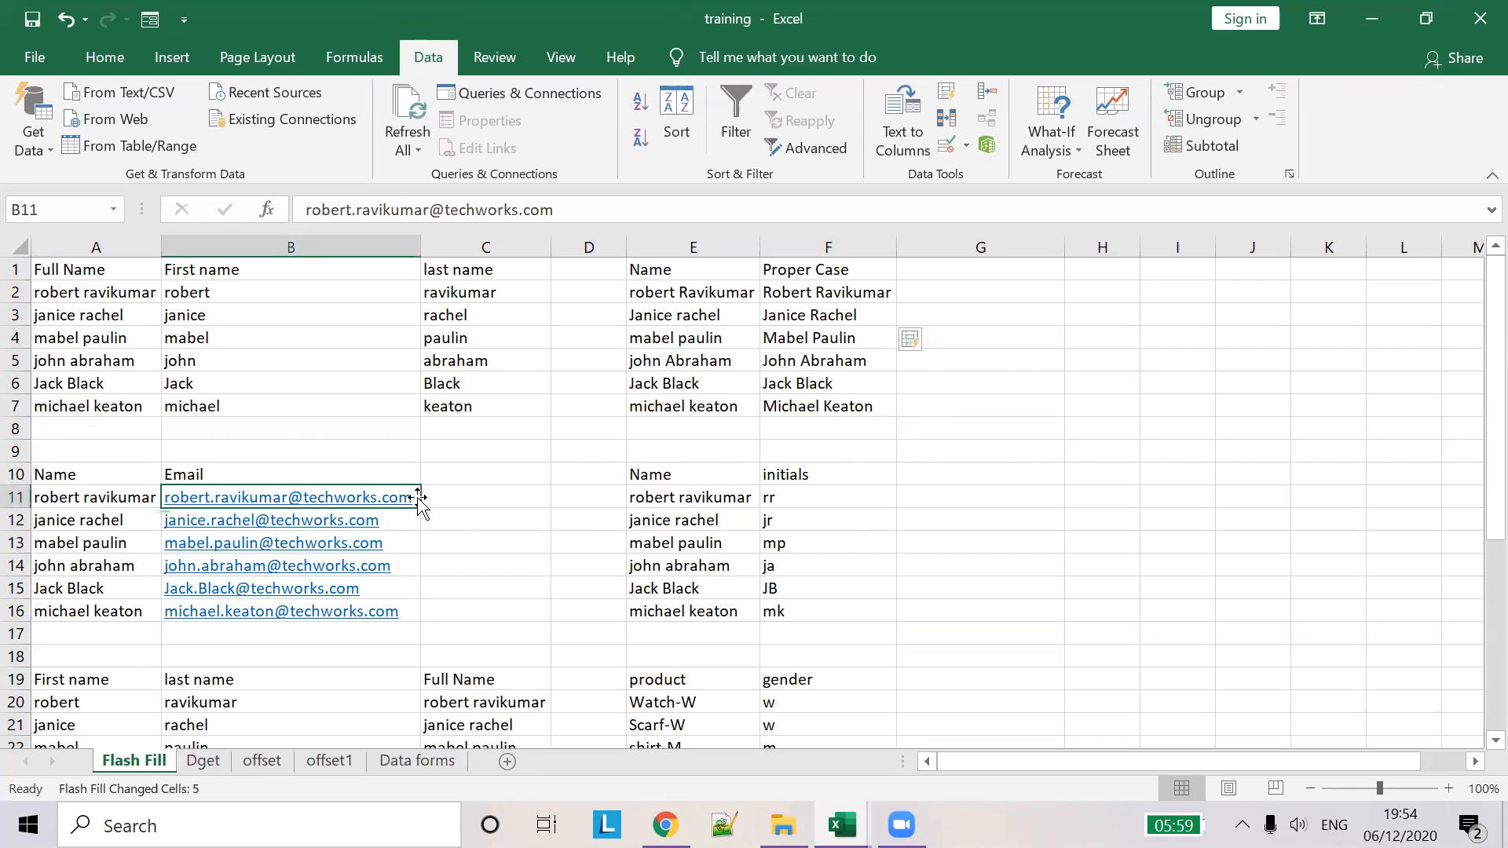
key(shift+Down)
key(shift+Down)
key(shift+Down)
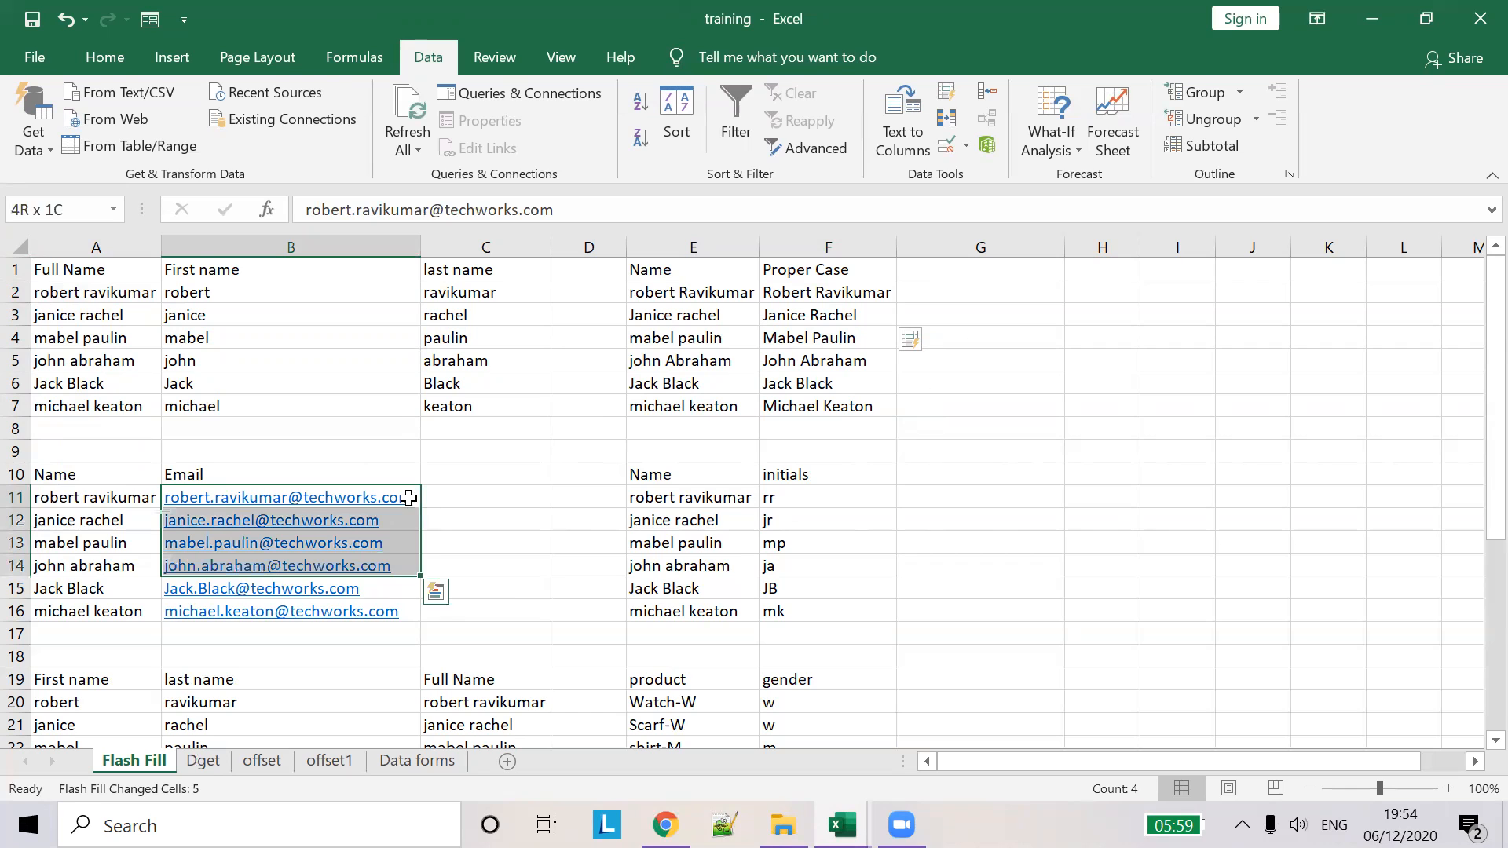
- Clear all existing e-mail addresses from B11:B16
key(shift+Down)
key(shift+Down)
key(BackSpace)
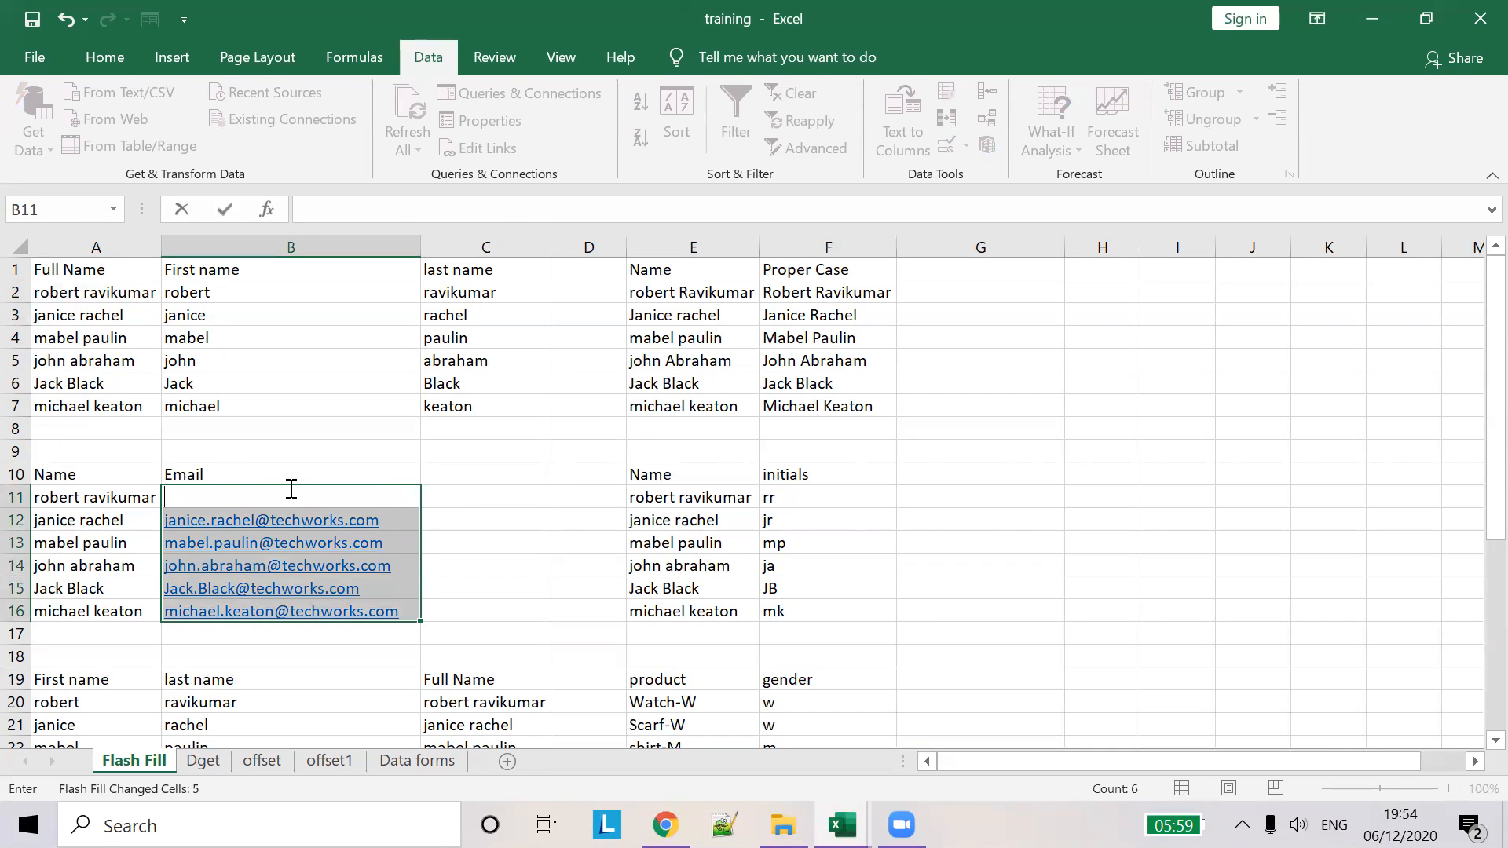
key(Return)
drag(469, 617, 336, 521)
key(BackSpace)
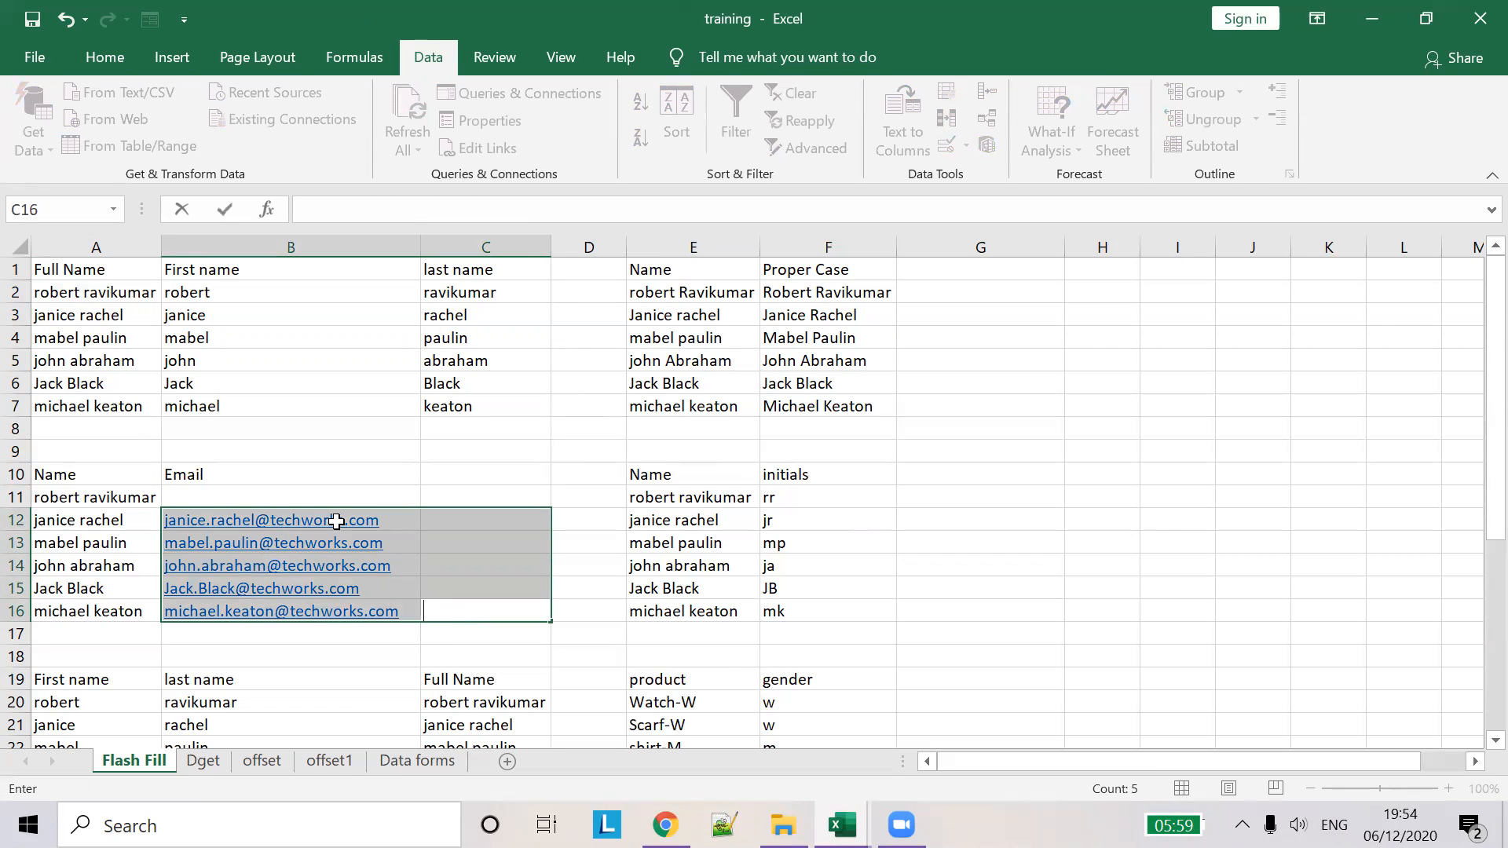
click(349, 496)
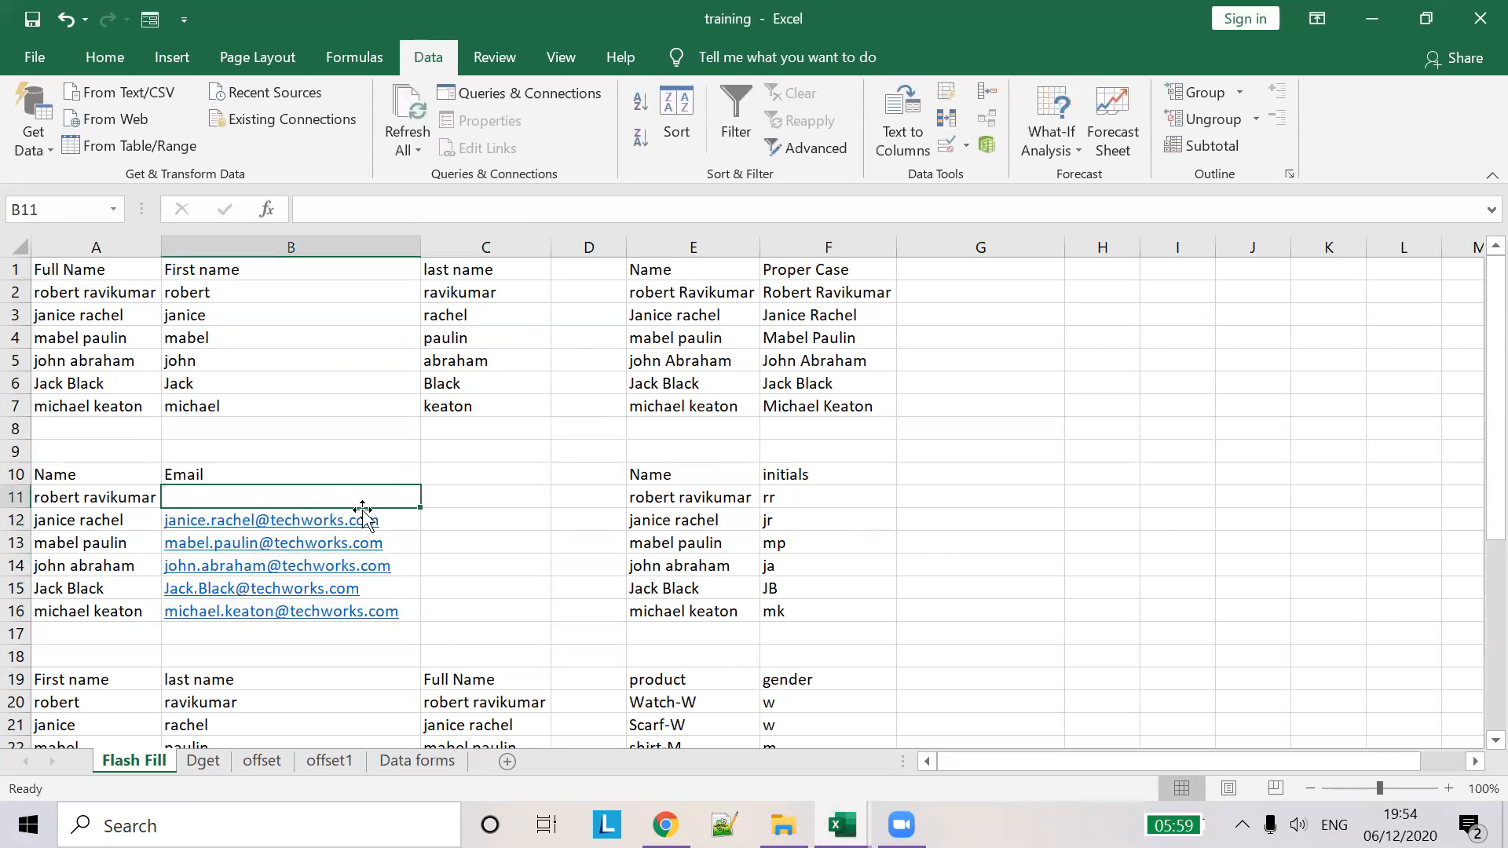
mouse_move(427, 512)
mouse_down()
mouse_move(395, 496)
mouse_move(431, 573)
mouse_move(424, 615)
mouse_up()
click(401, 497)
click(276, 494)
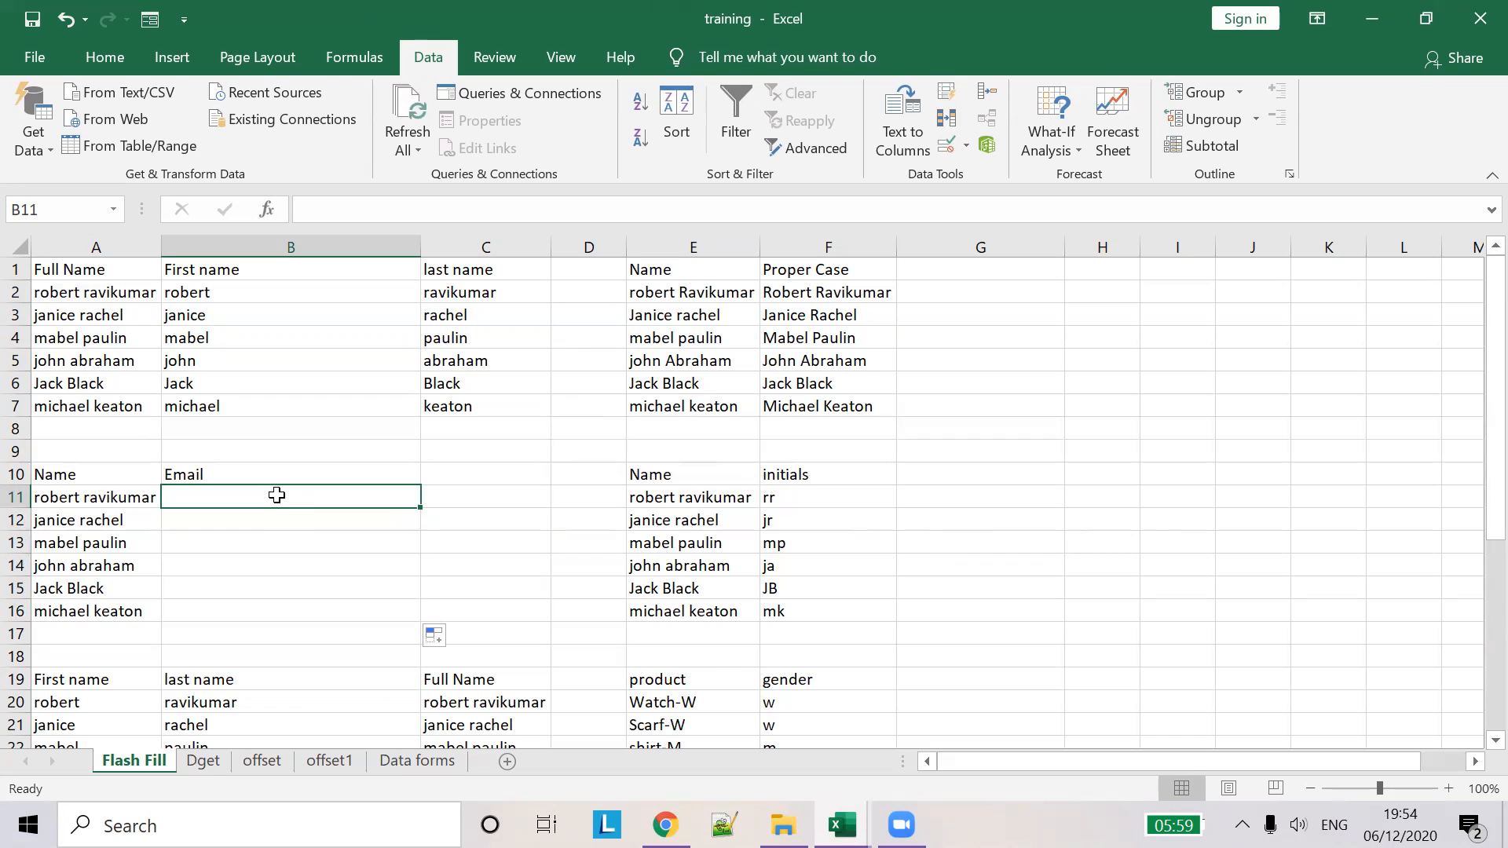
- Type the first person's techworks.com e-mail address in B11 as the example
click(67, 532)
click(86, 510)
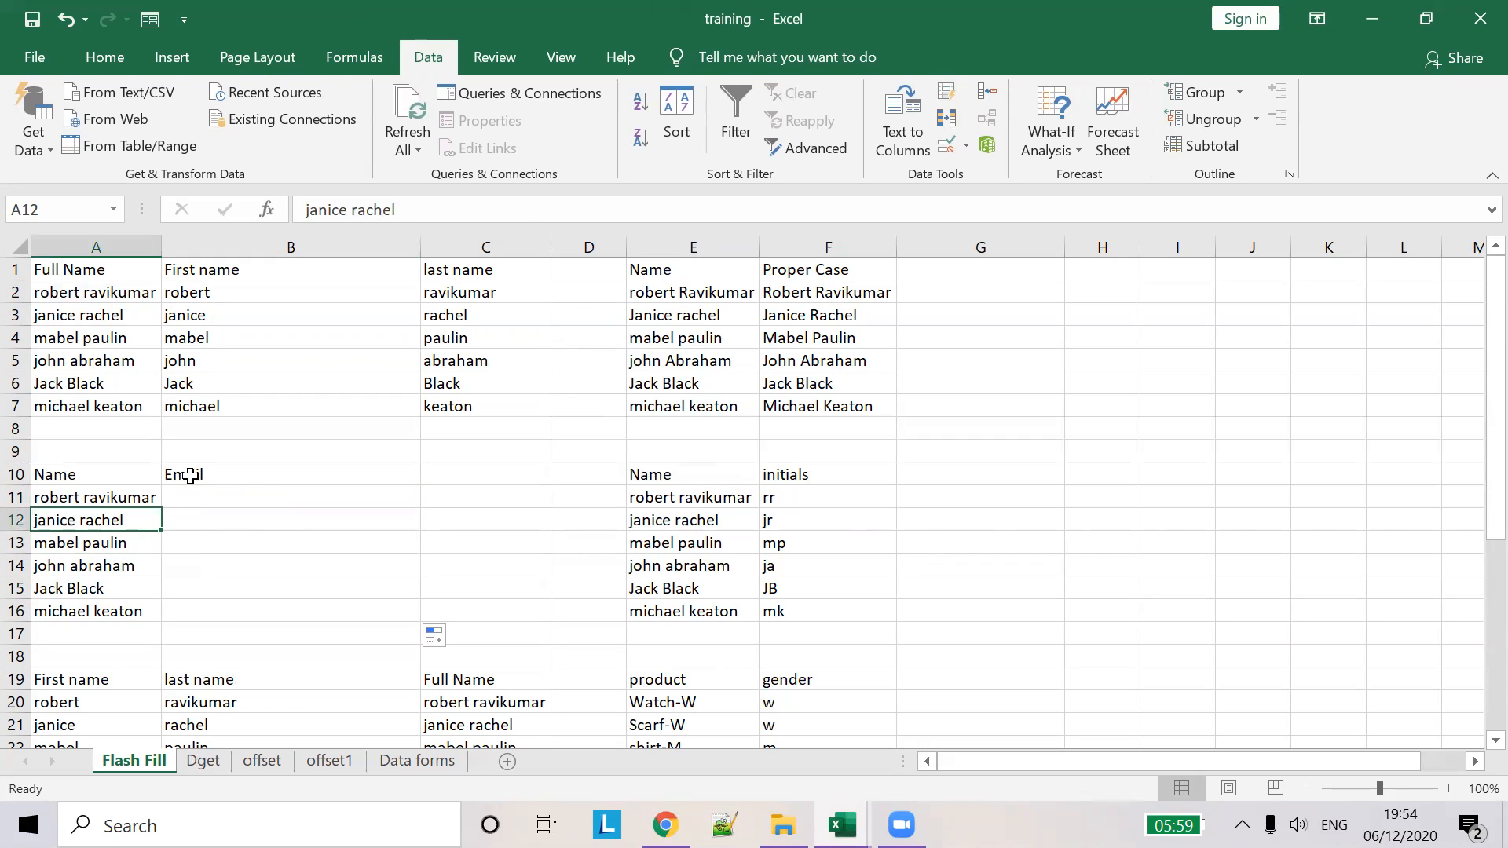
click(234, 498)
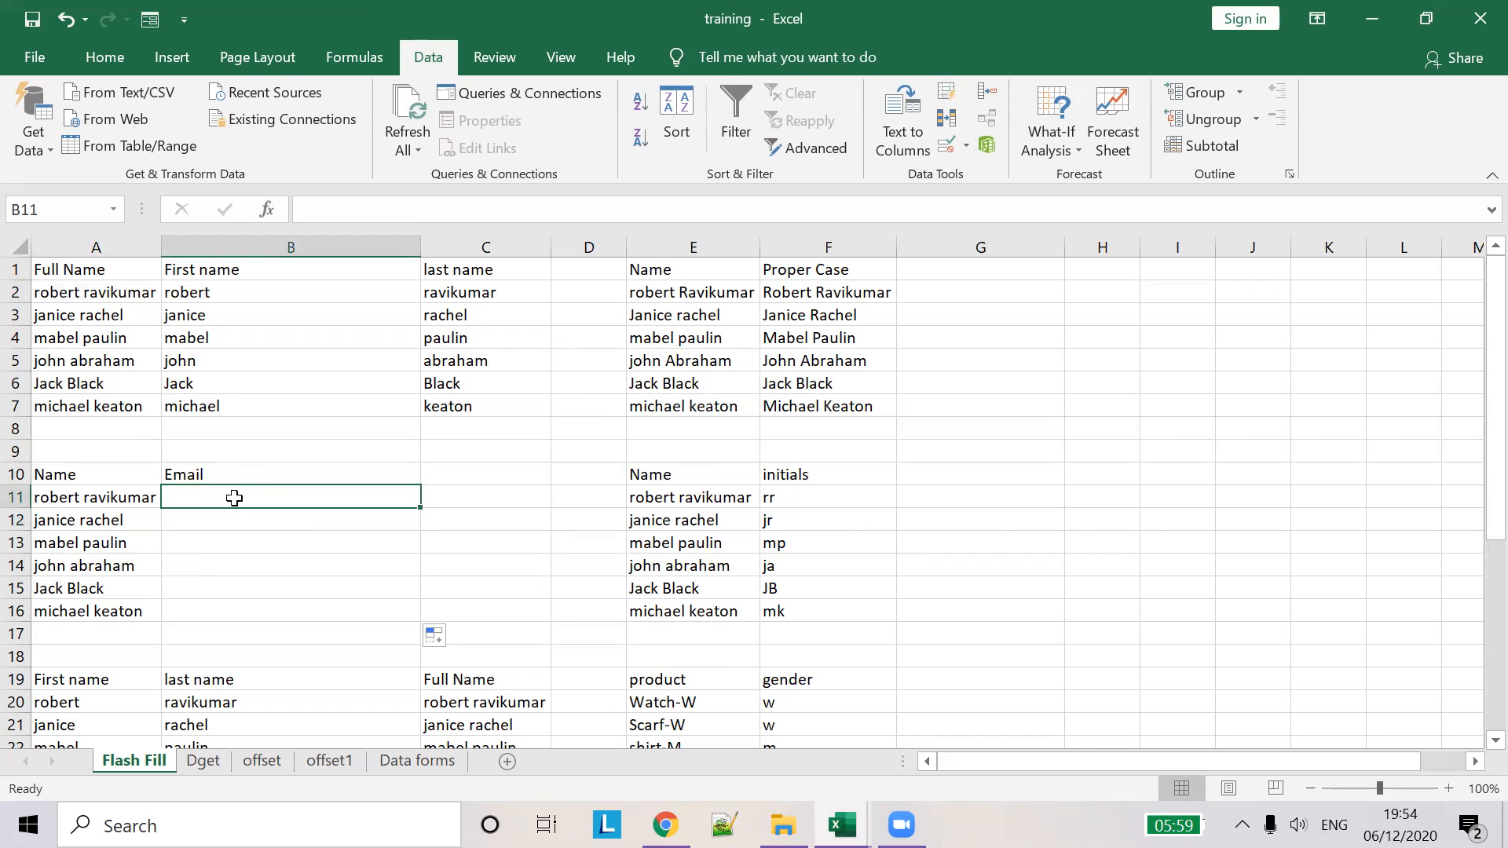
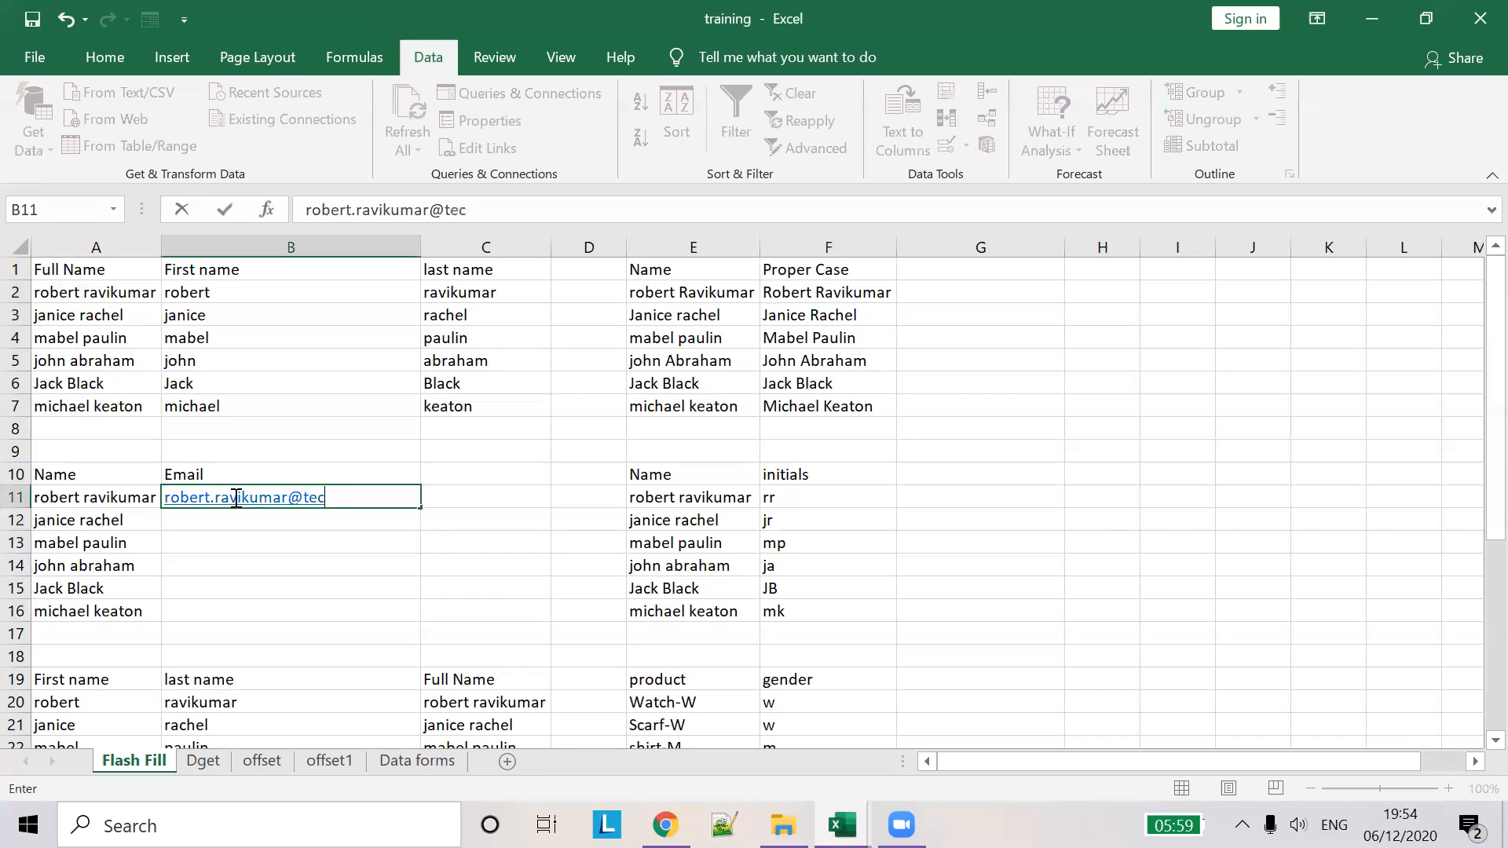
key(Tab)
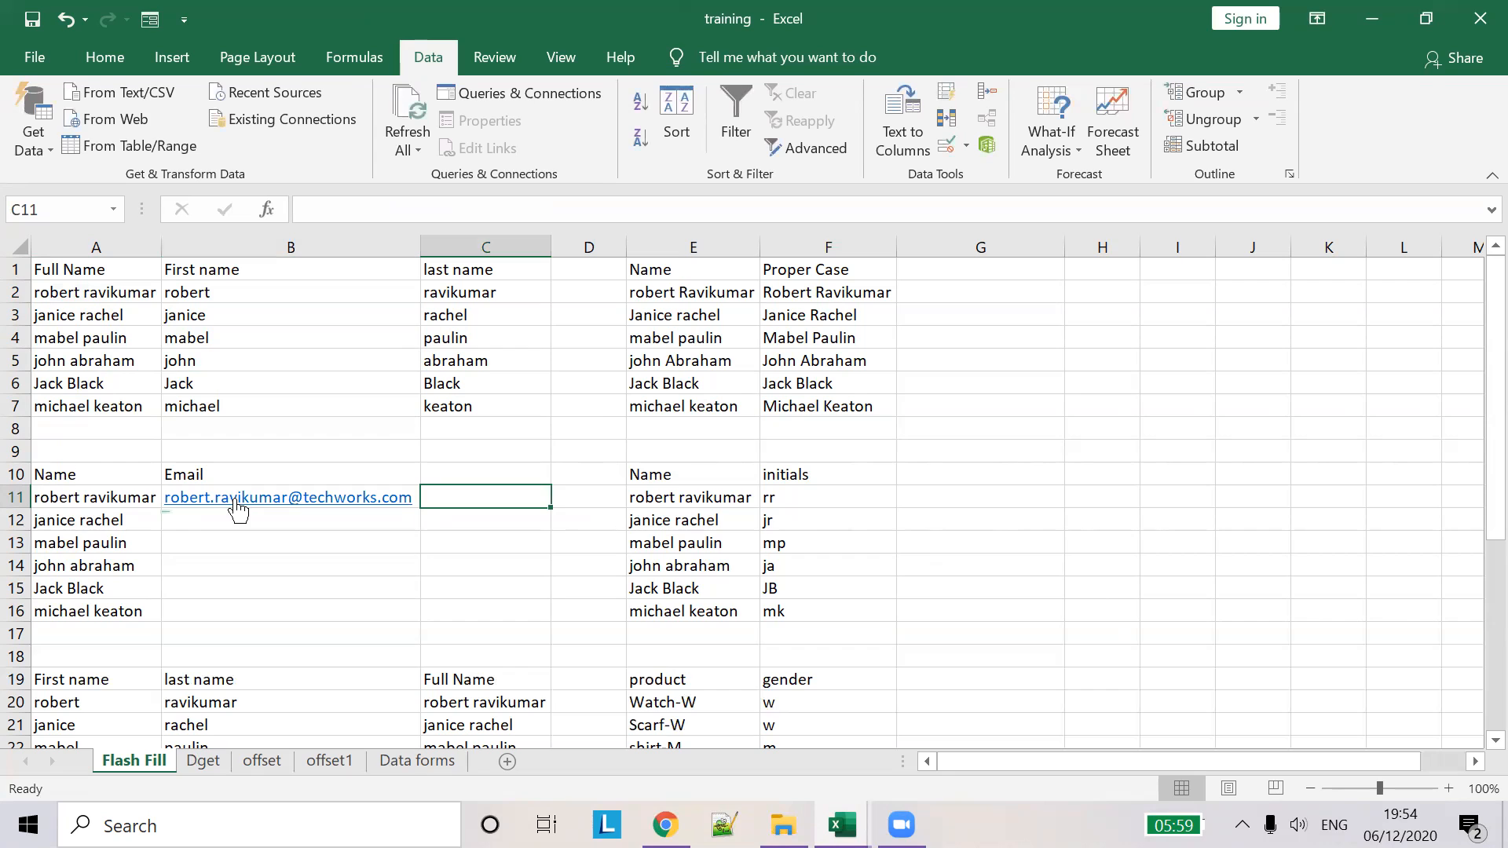
click(255, 520)
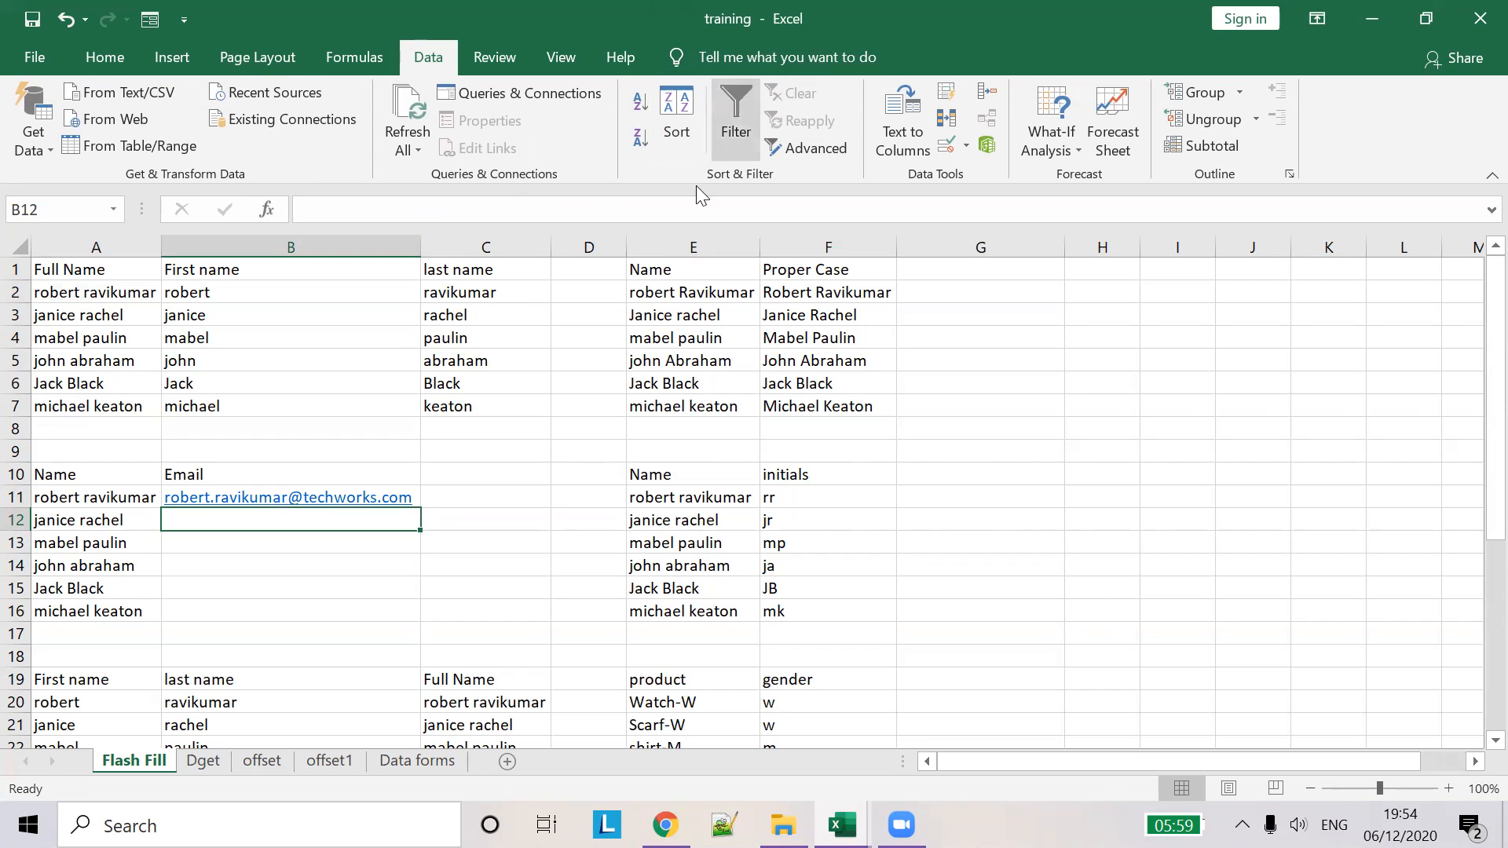
- Flash-fill B12:B16 with techworks.com addresses via Home > Fill > Flash Fill
click(117, 63)
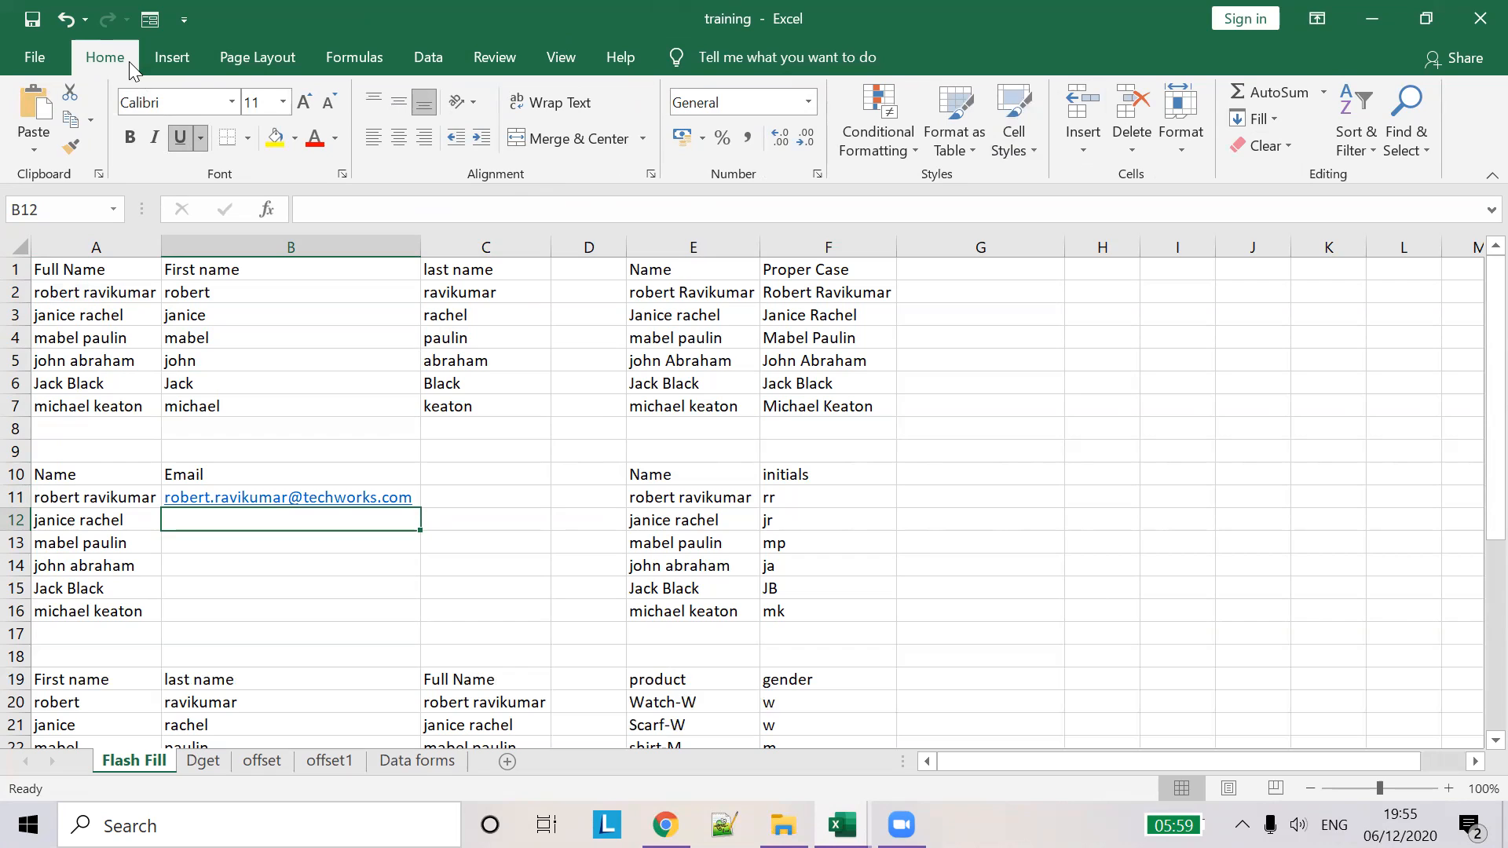
click(1269, 116)
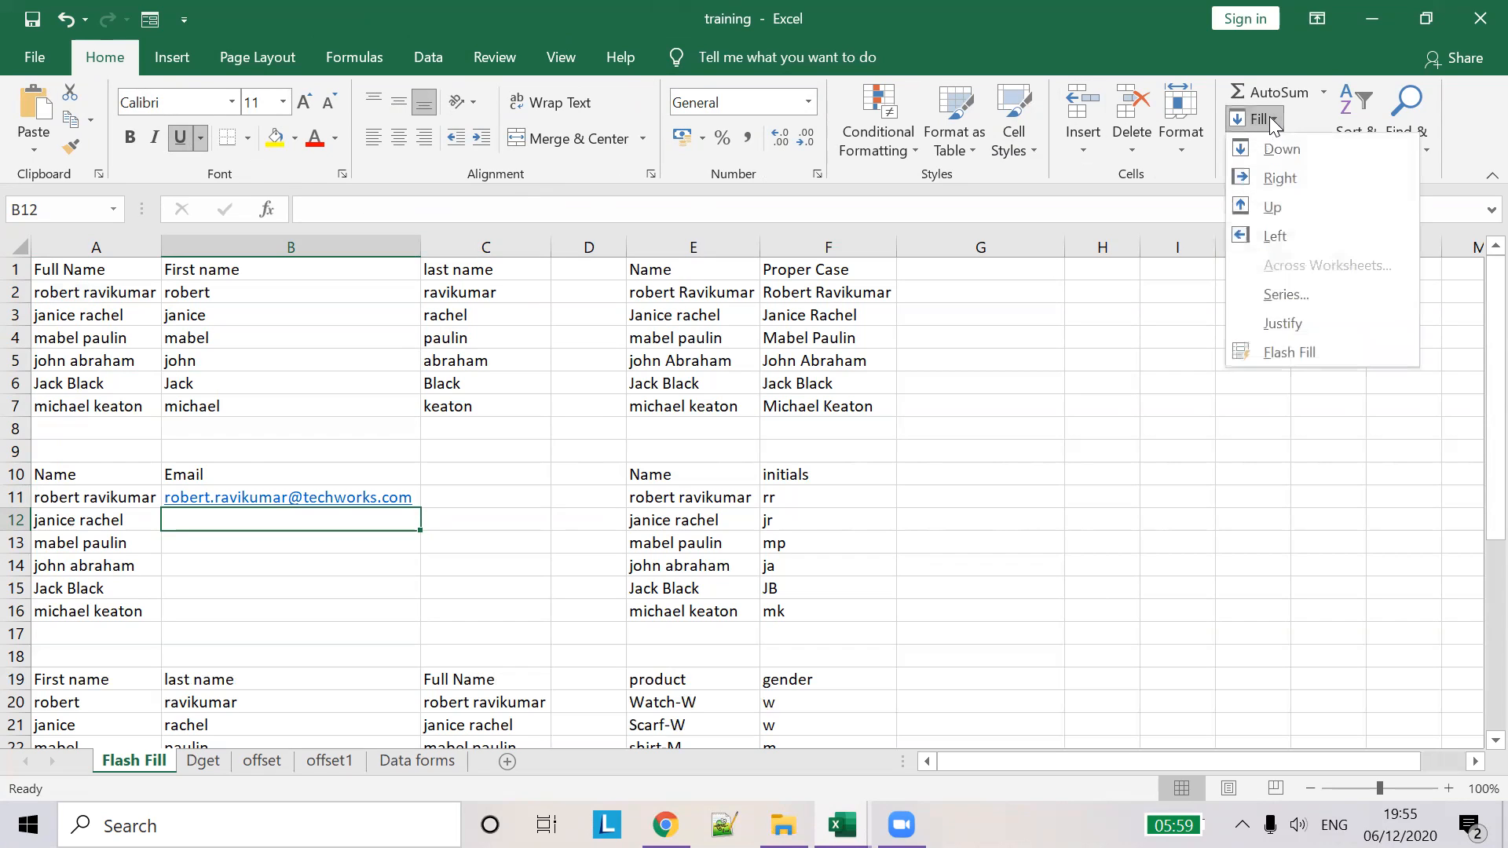
click(1269, 351)
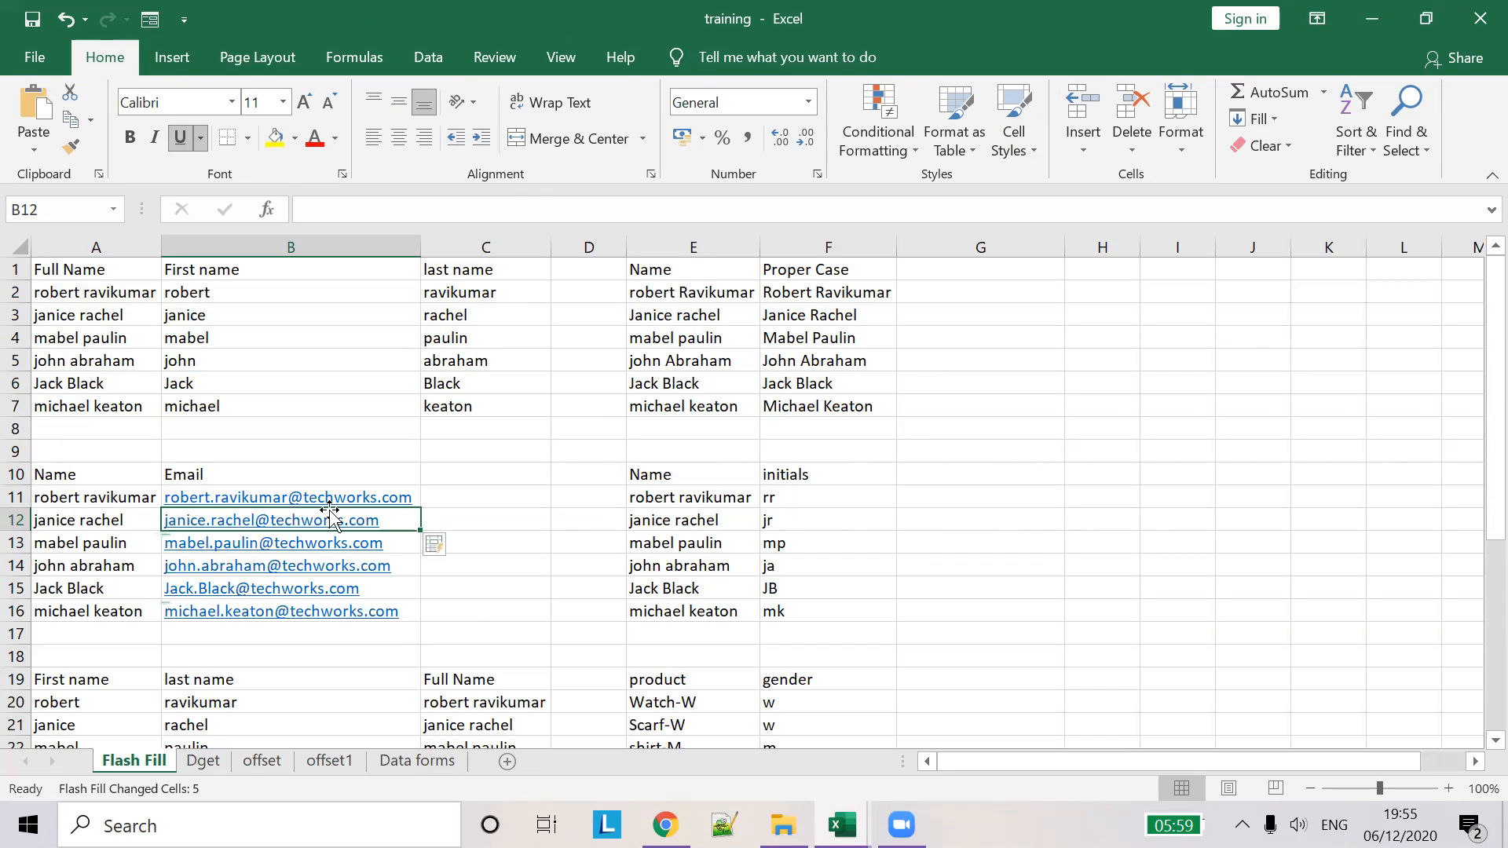
- Select the empty cells beside the e-mail list, then the first names in column B
click(496, 500)
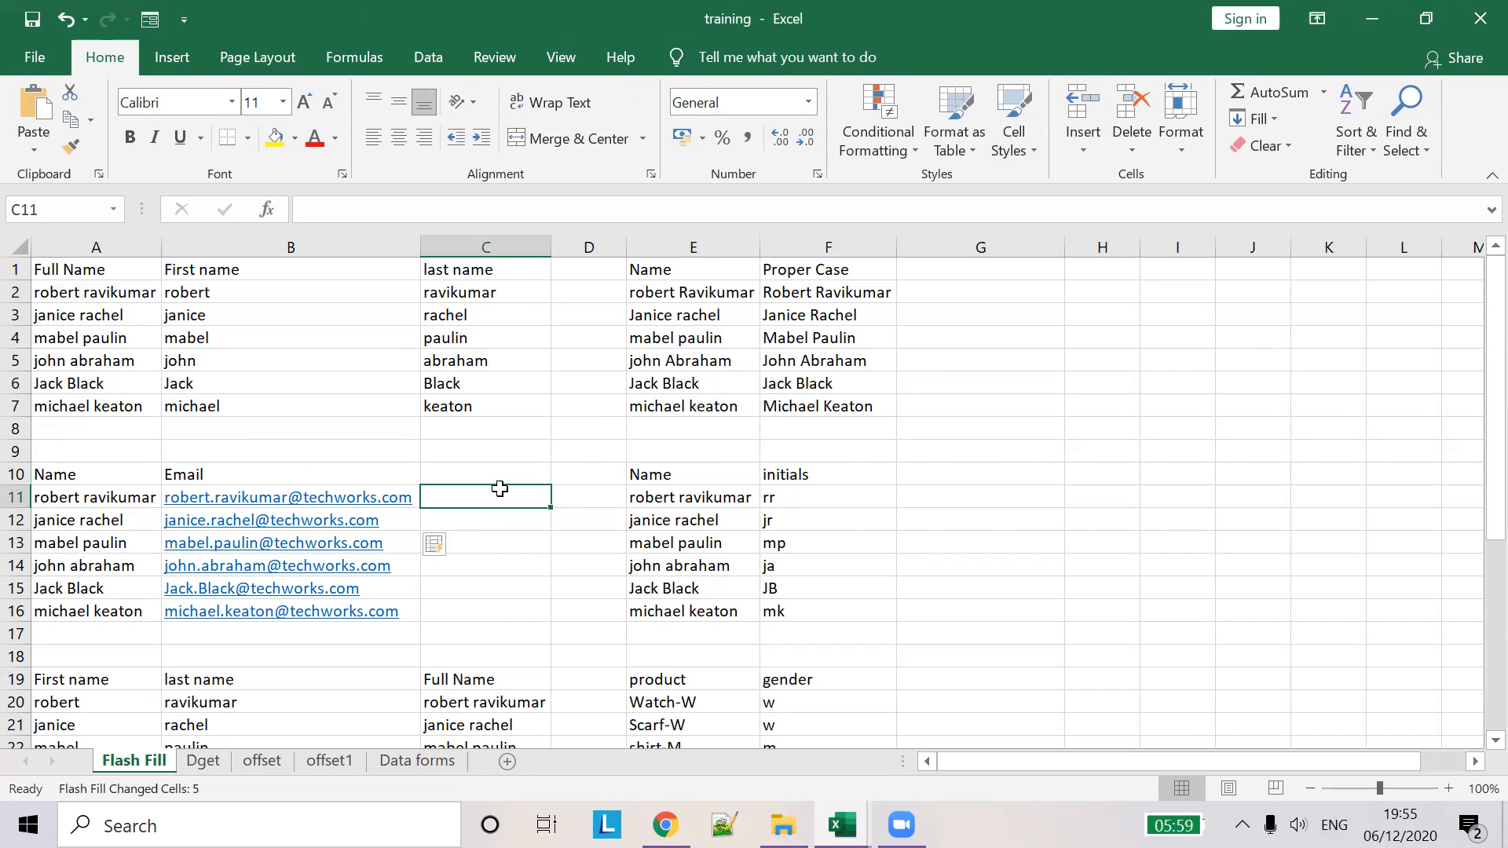
drag(498, 488, 483, 622)
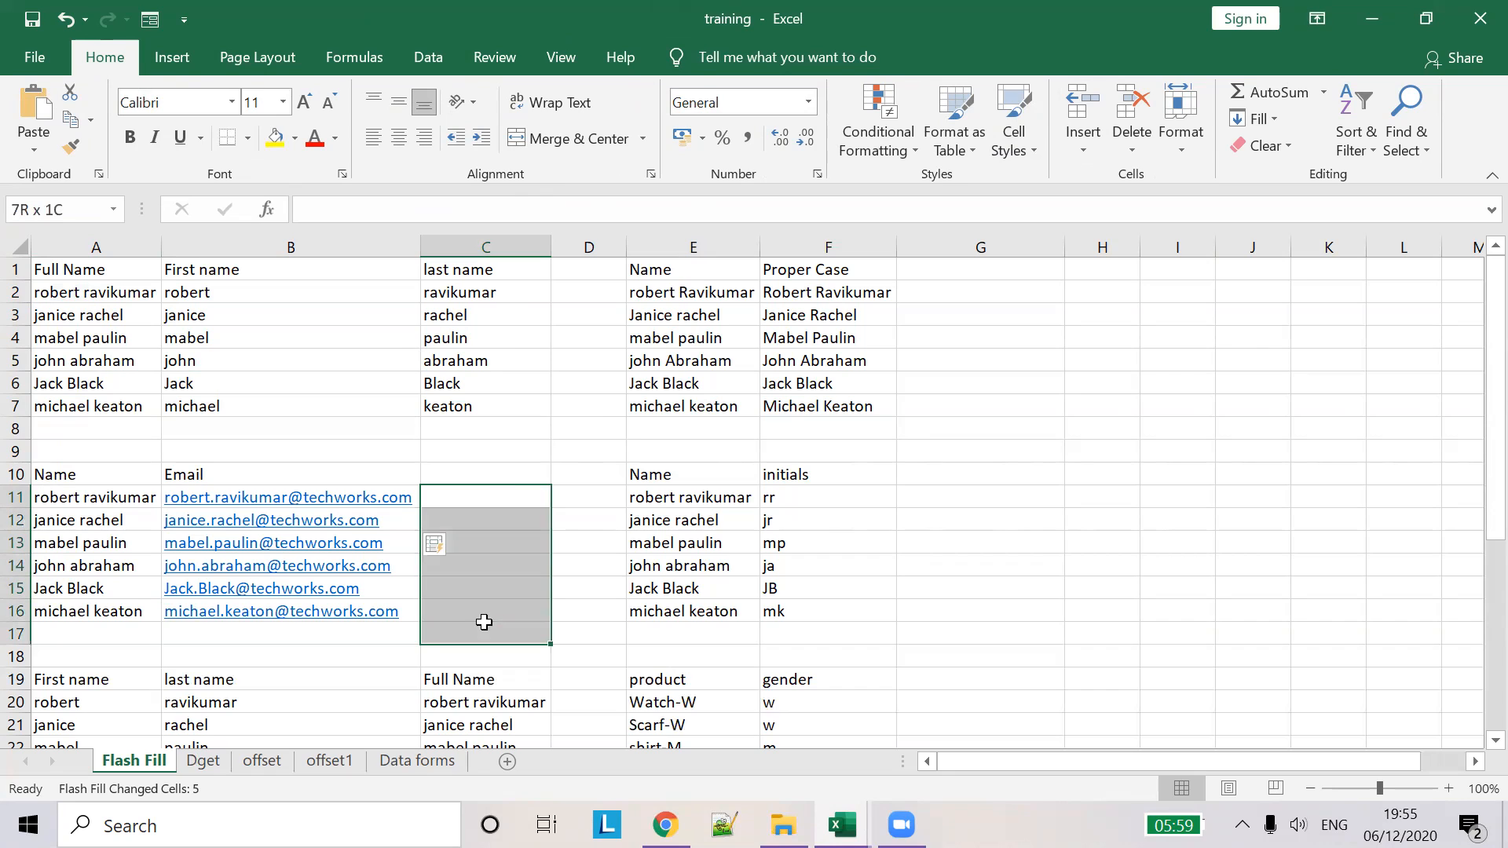
click(559, 639)
drag(259, 299, 257, 402)
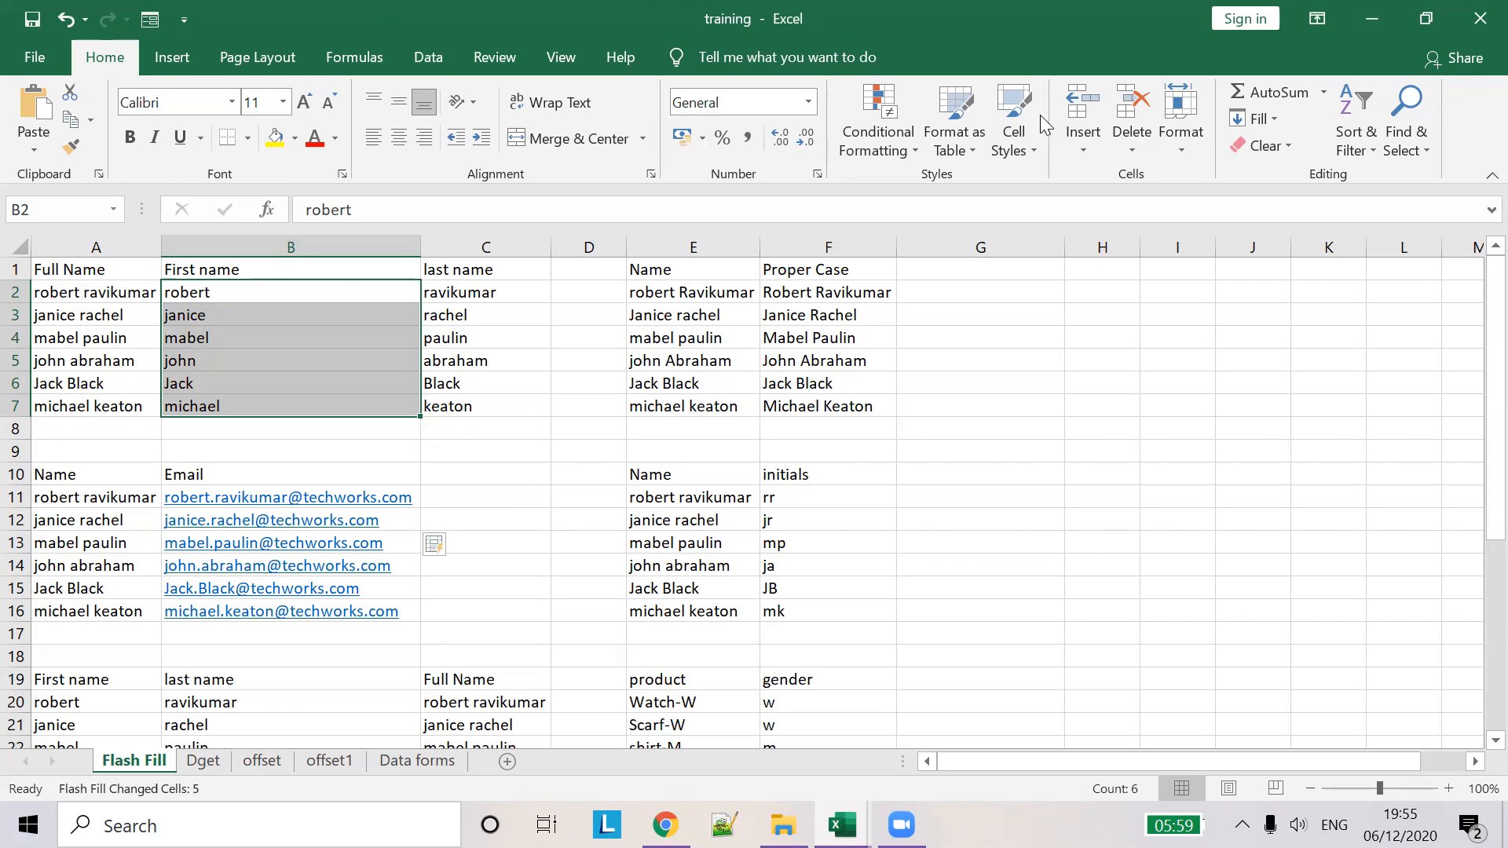
drag(813, 497, 831, 614)
right_click(833, 615)
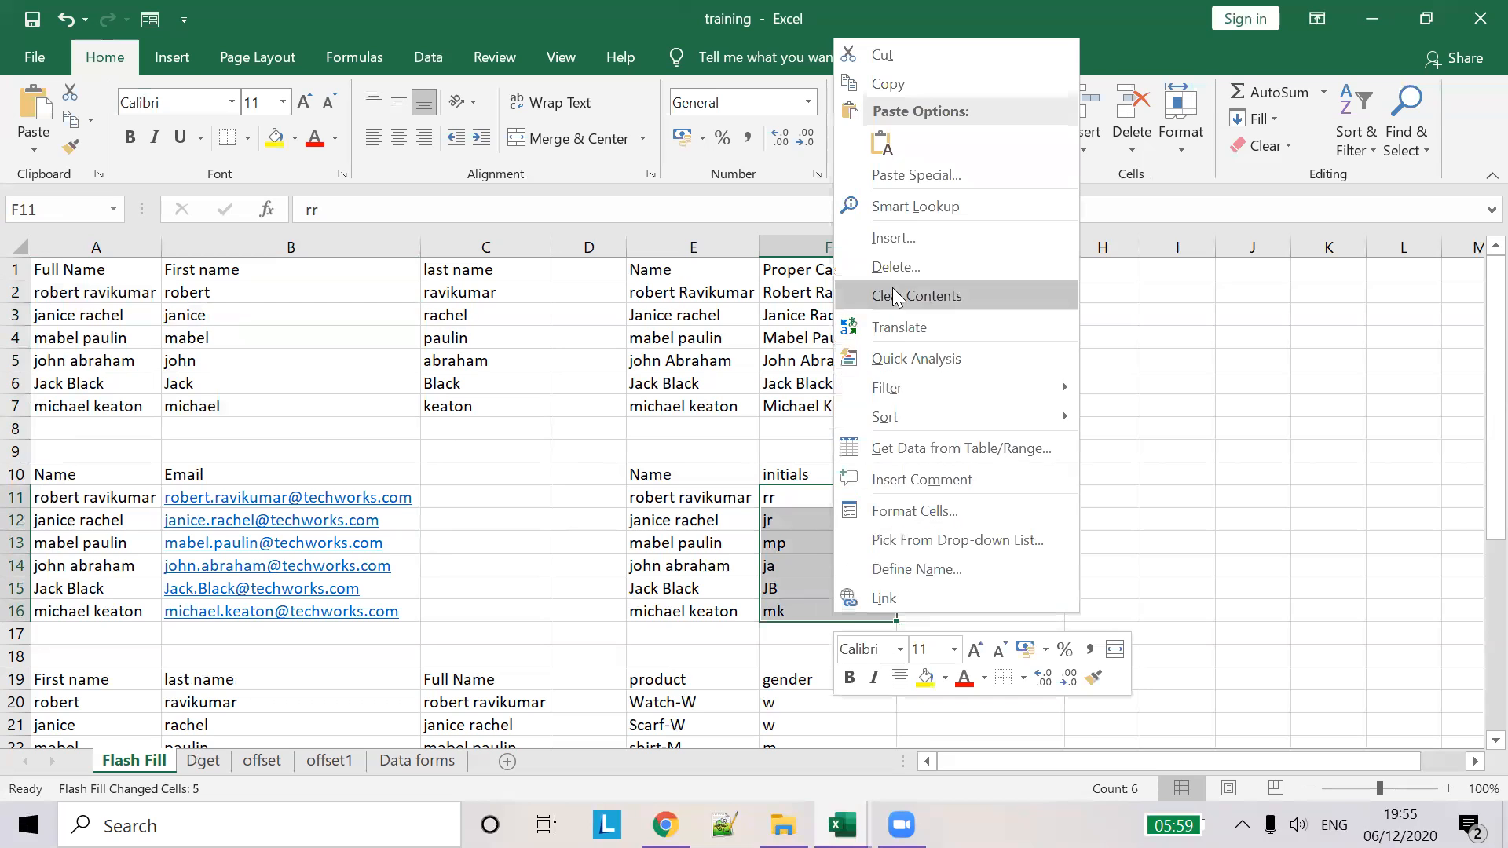
click(961, 272)
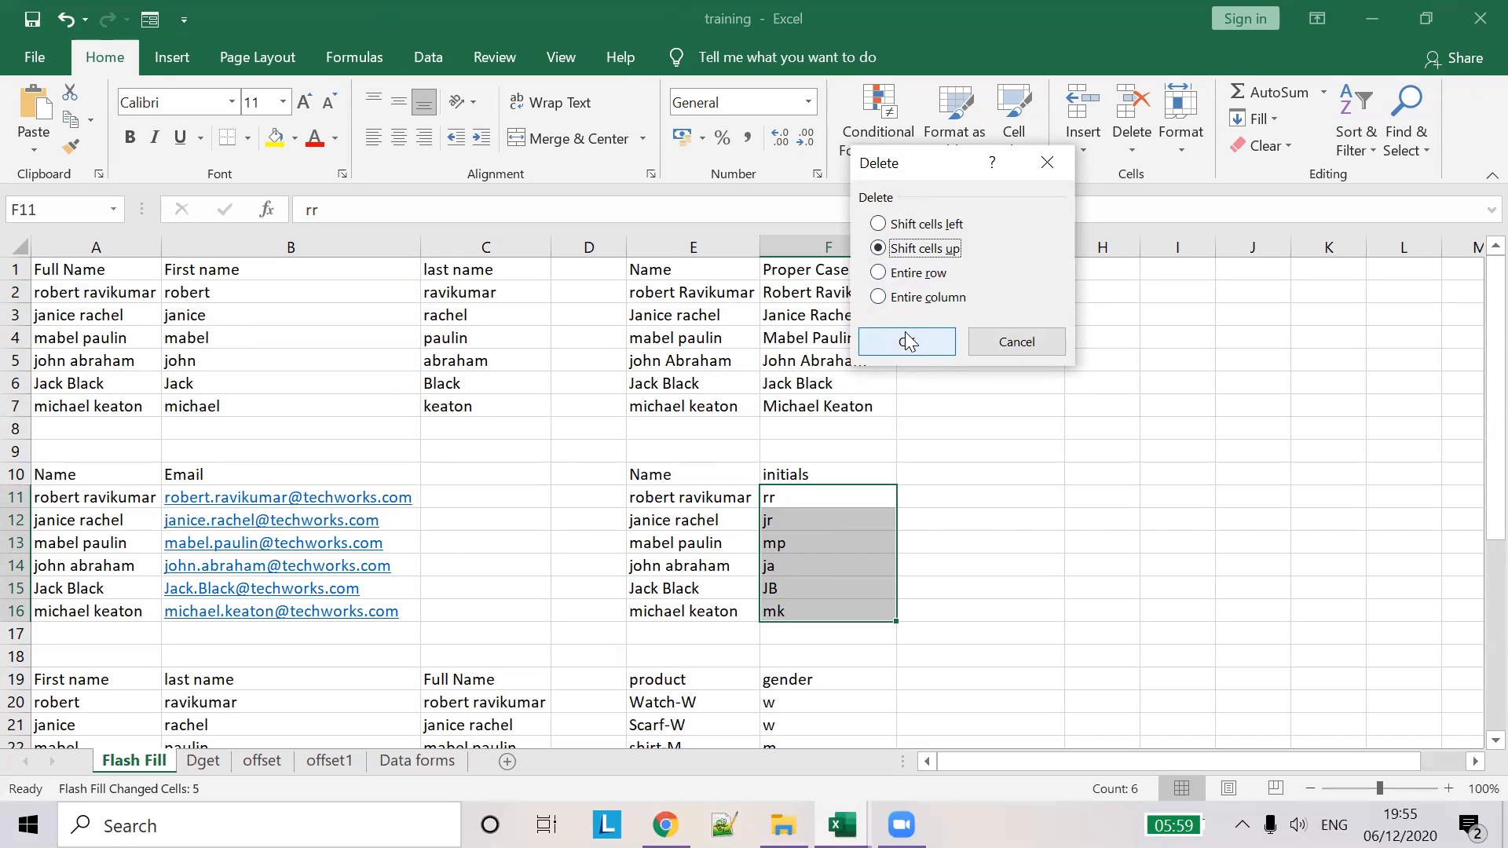
click(903, 297)
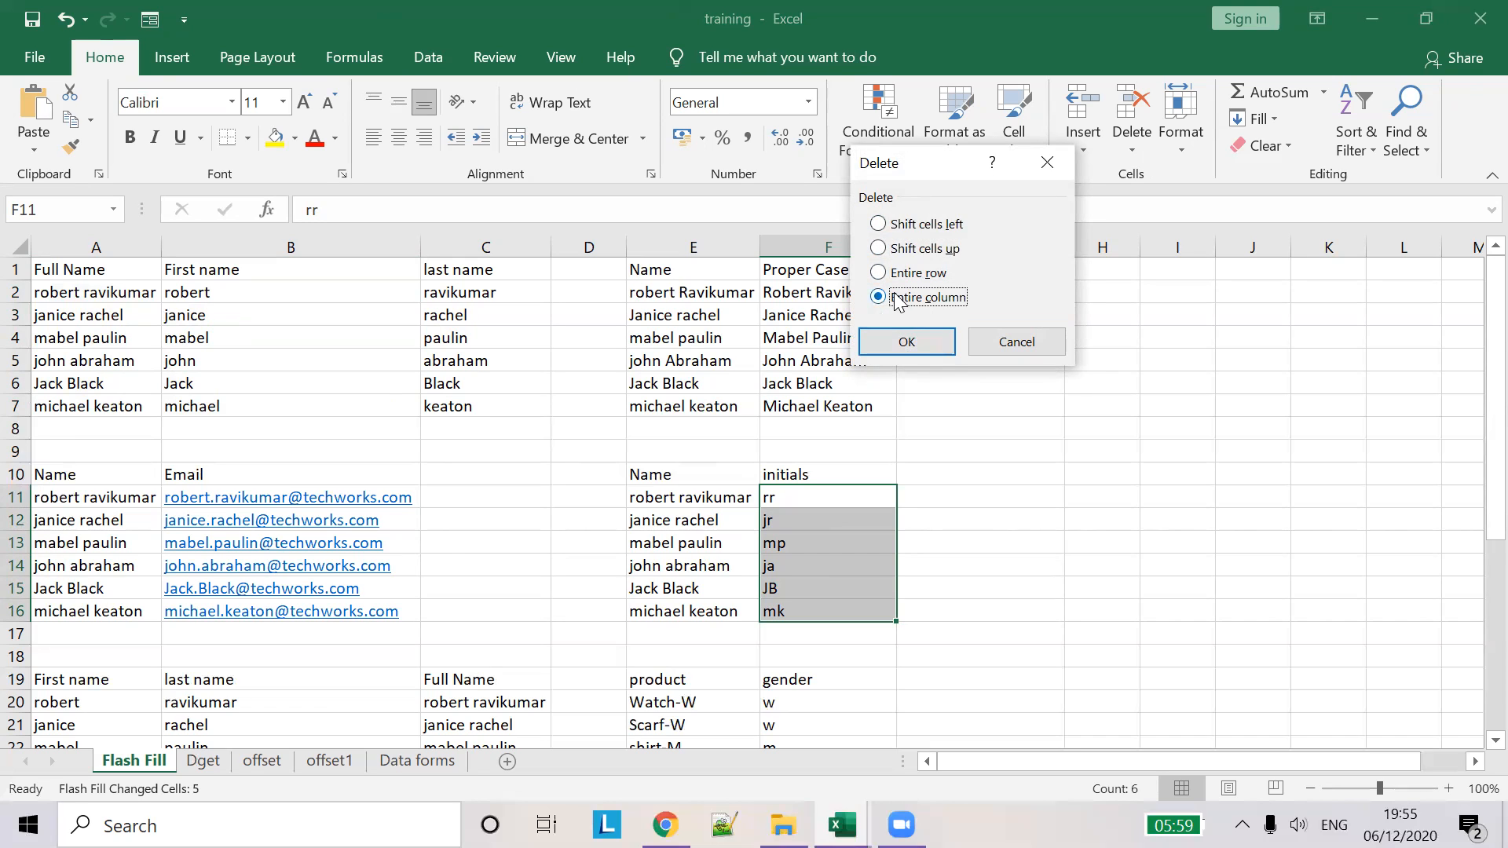
click(909, 341)
key(ctrl+z)
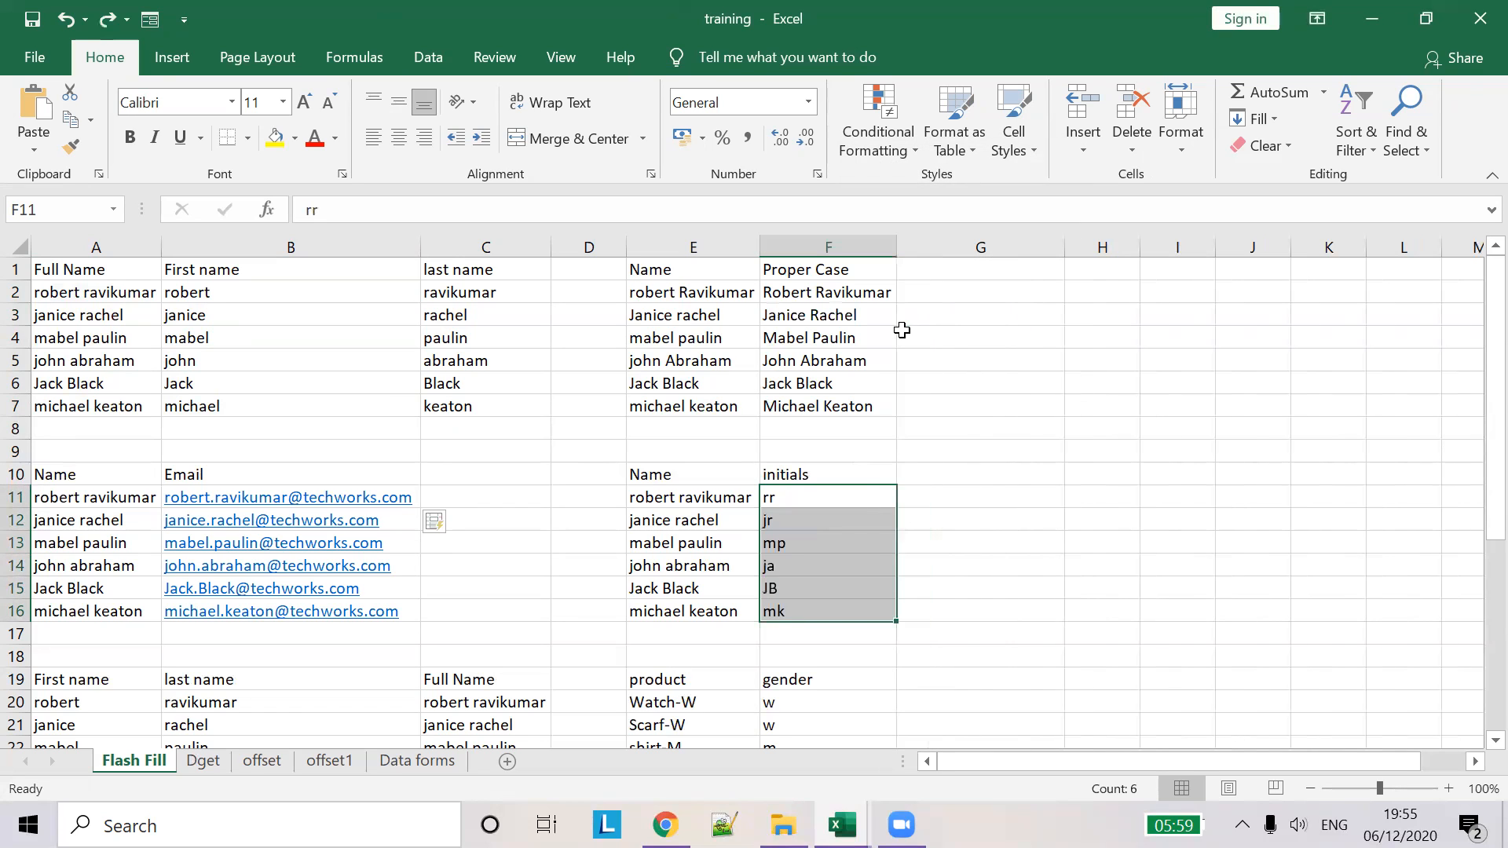
click(836, 495)
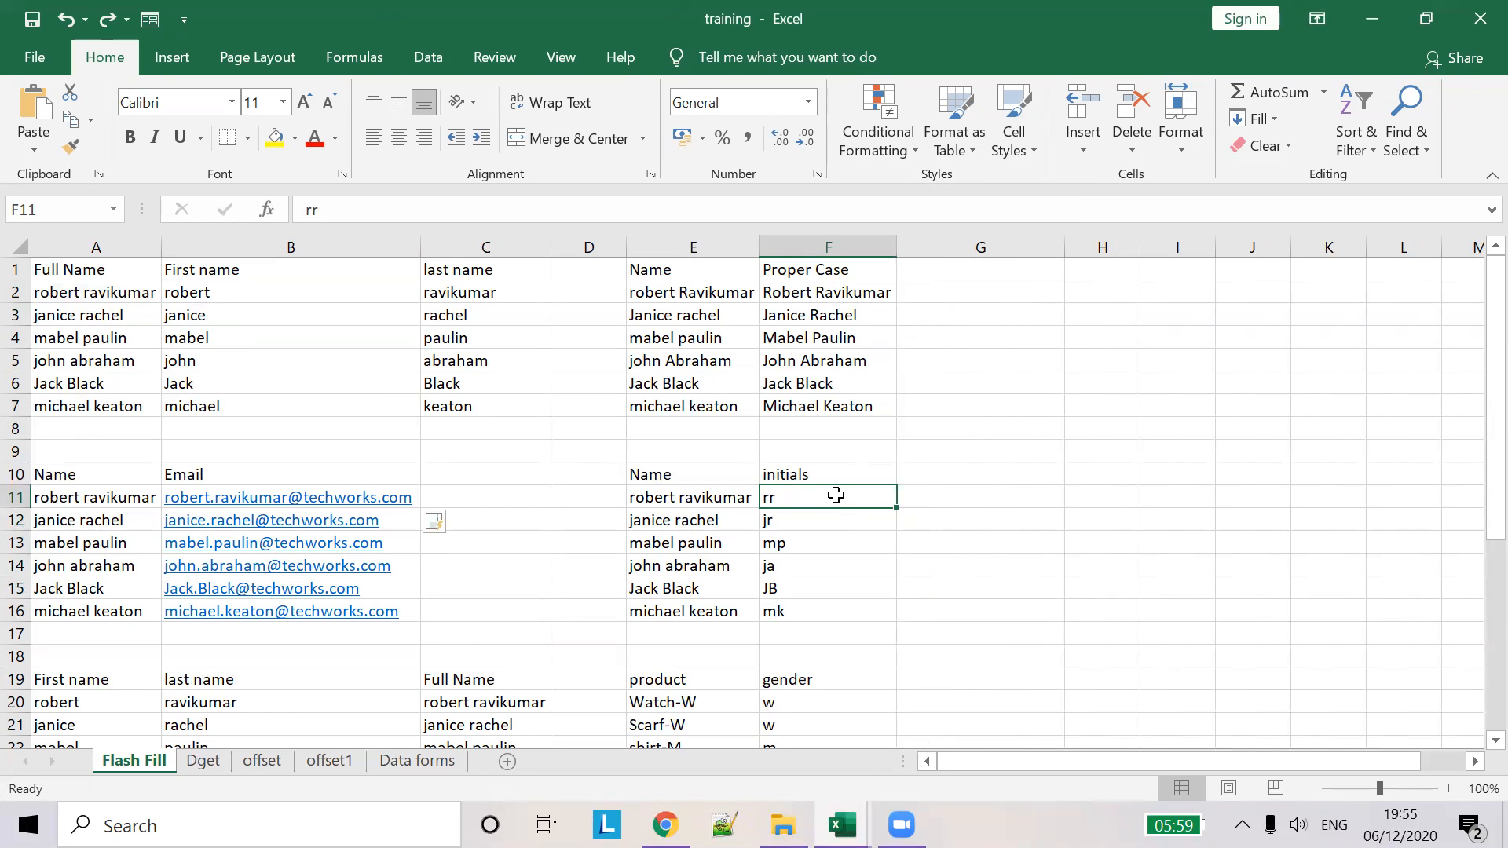
key(shift+Down)
key(shift+Down)
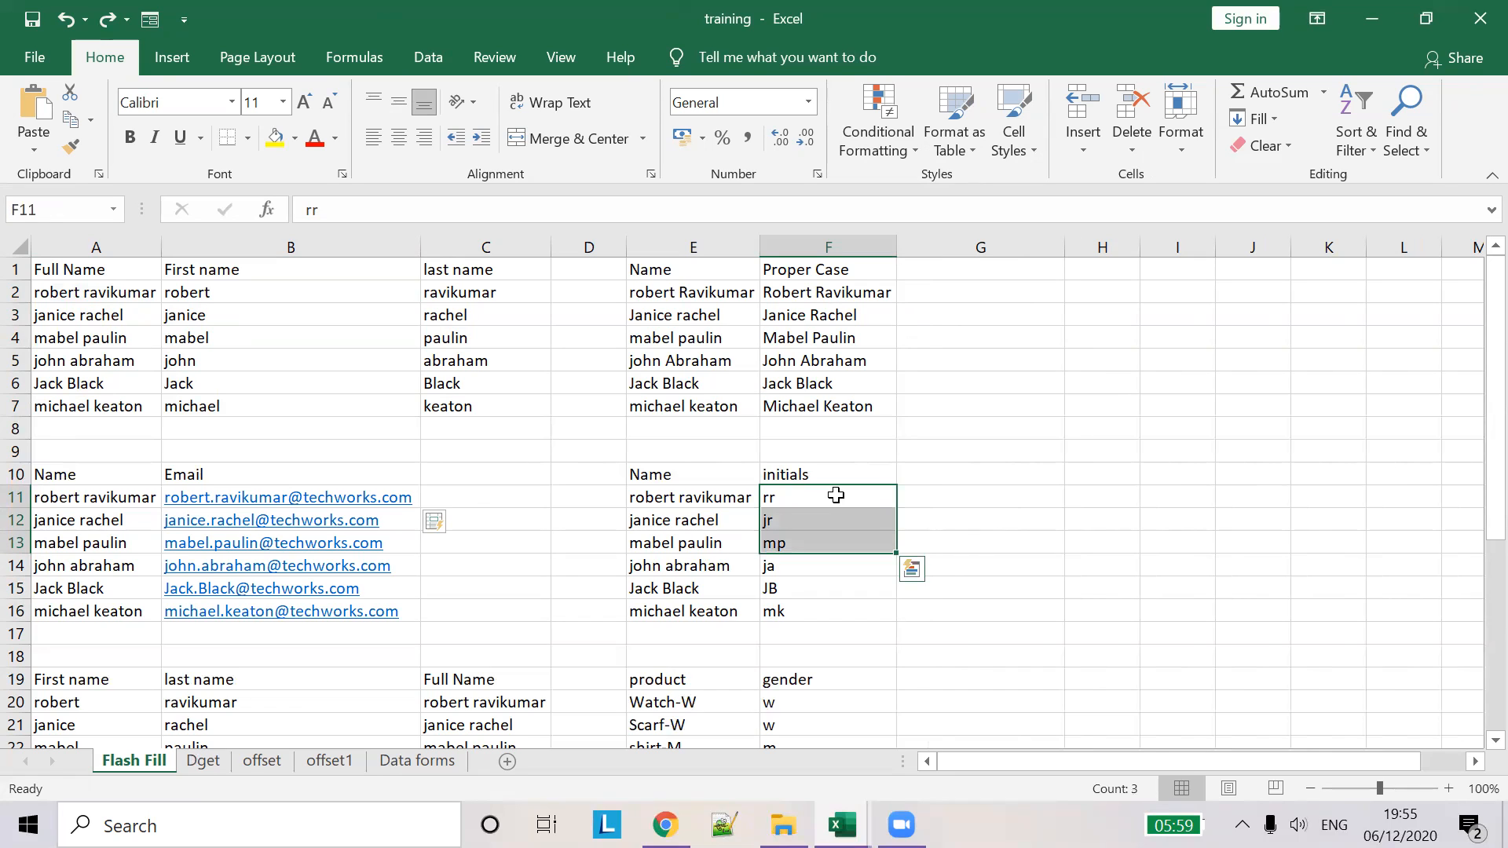
click(835, 495)
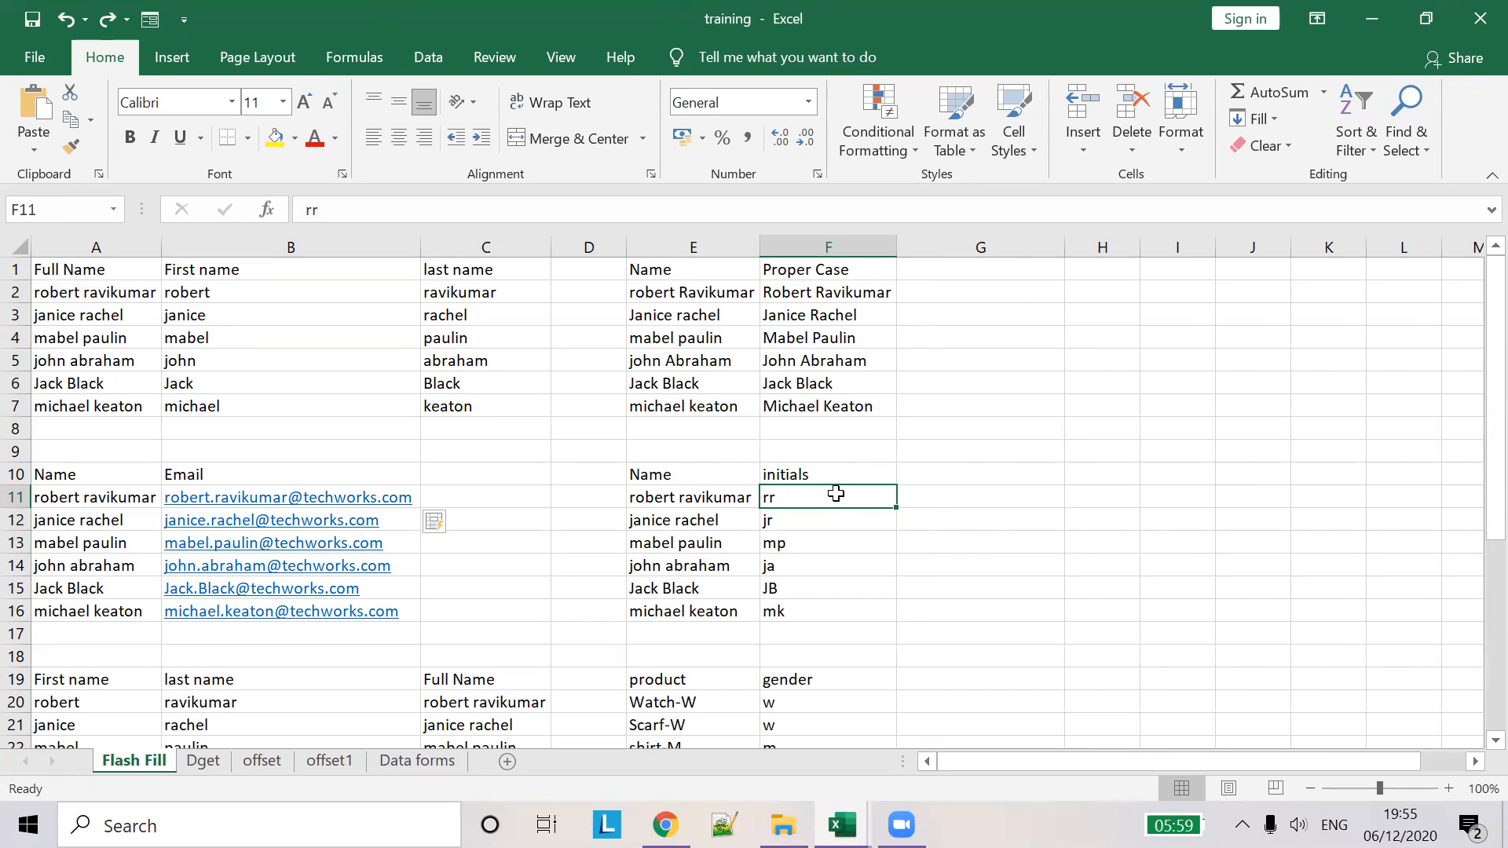
key(BackSpace)
- Clear the old initials and enter rr as the first example in F11
drag(896, 509, 829, 497)
text(rr)
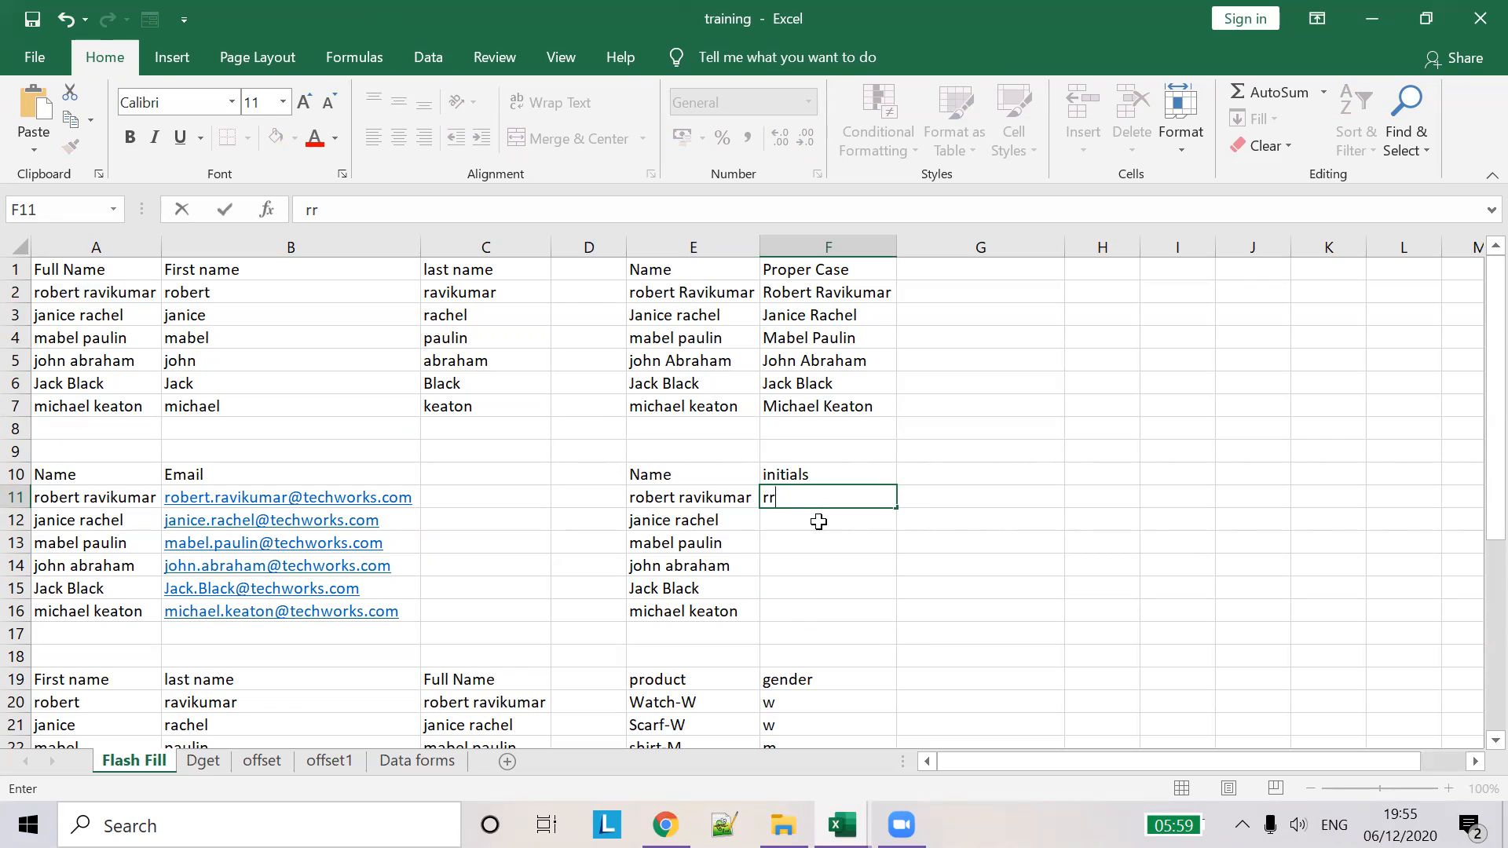
key(Return)
click(845, 502)
mouse_move(895, 502)
mouse_down()
mouse_move(898, 592)
mouse_move(878, 520)
mouse_up()
click(962, 514)
click(863, 520)
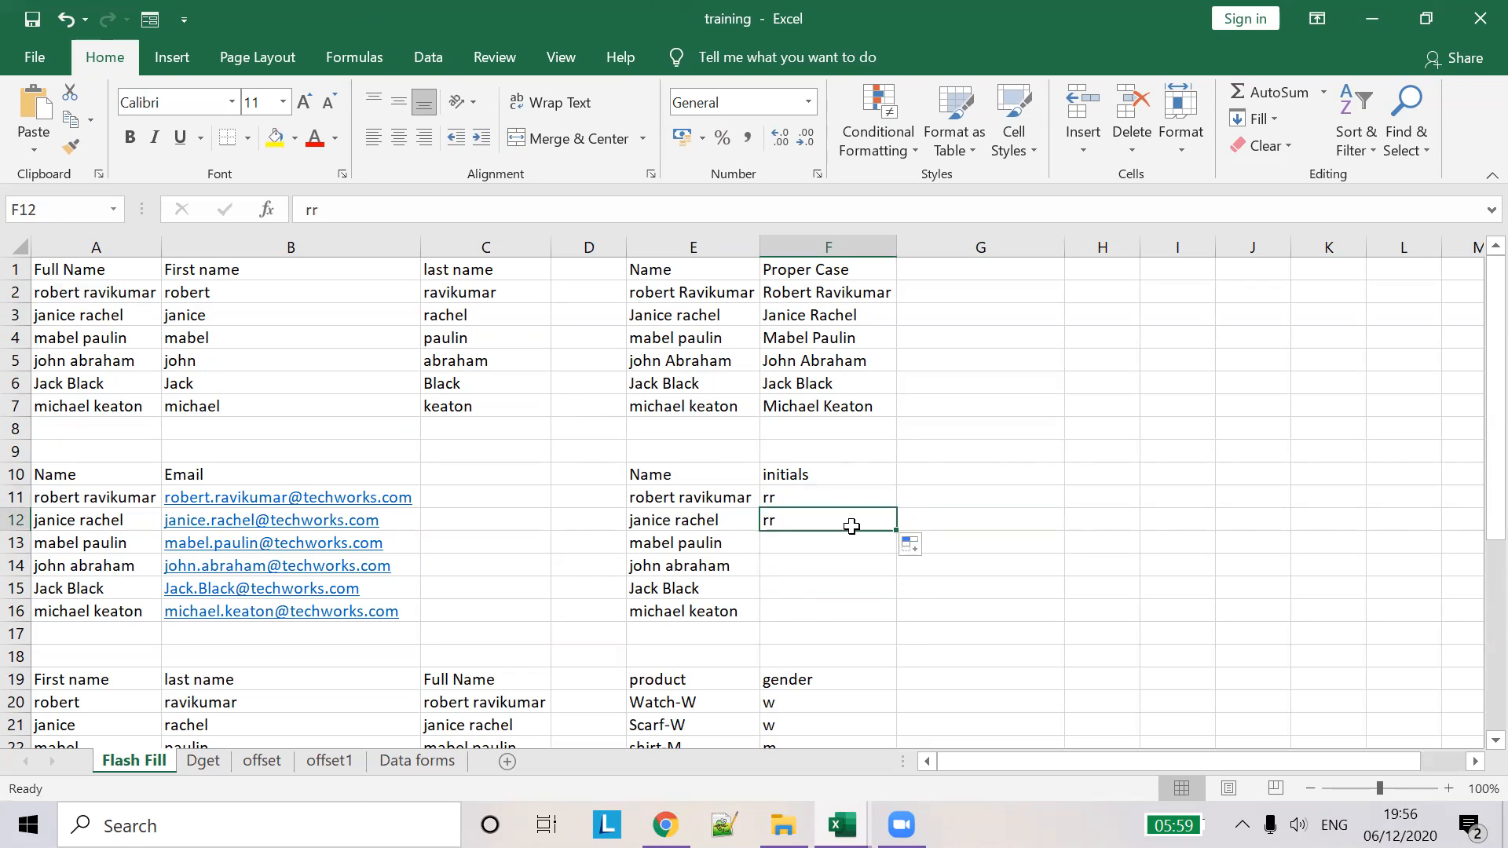
key(BackSpace)
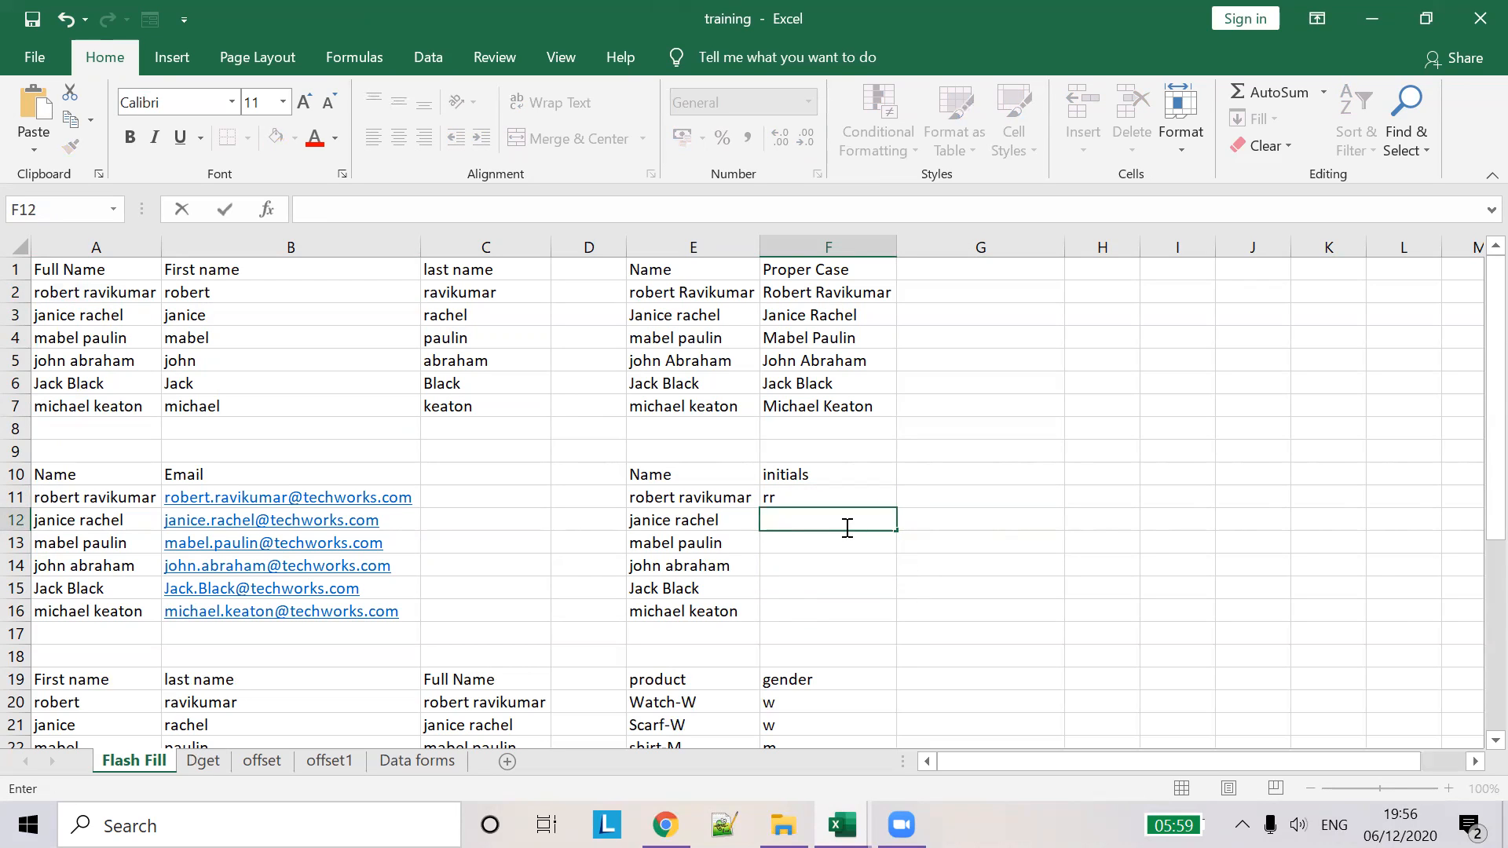
key(Escape)
key(BackSpace)
key(Tab)
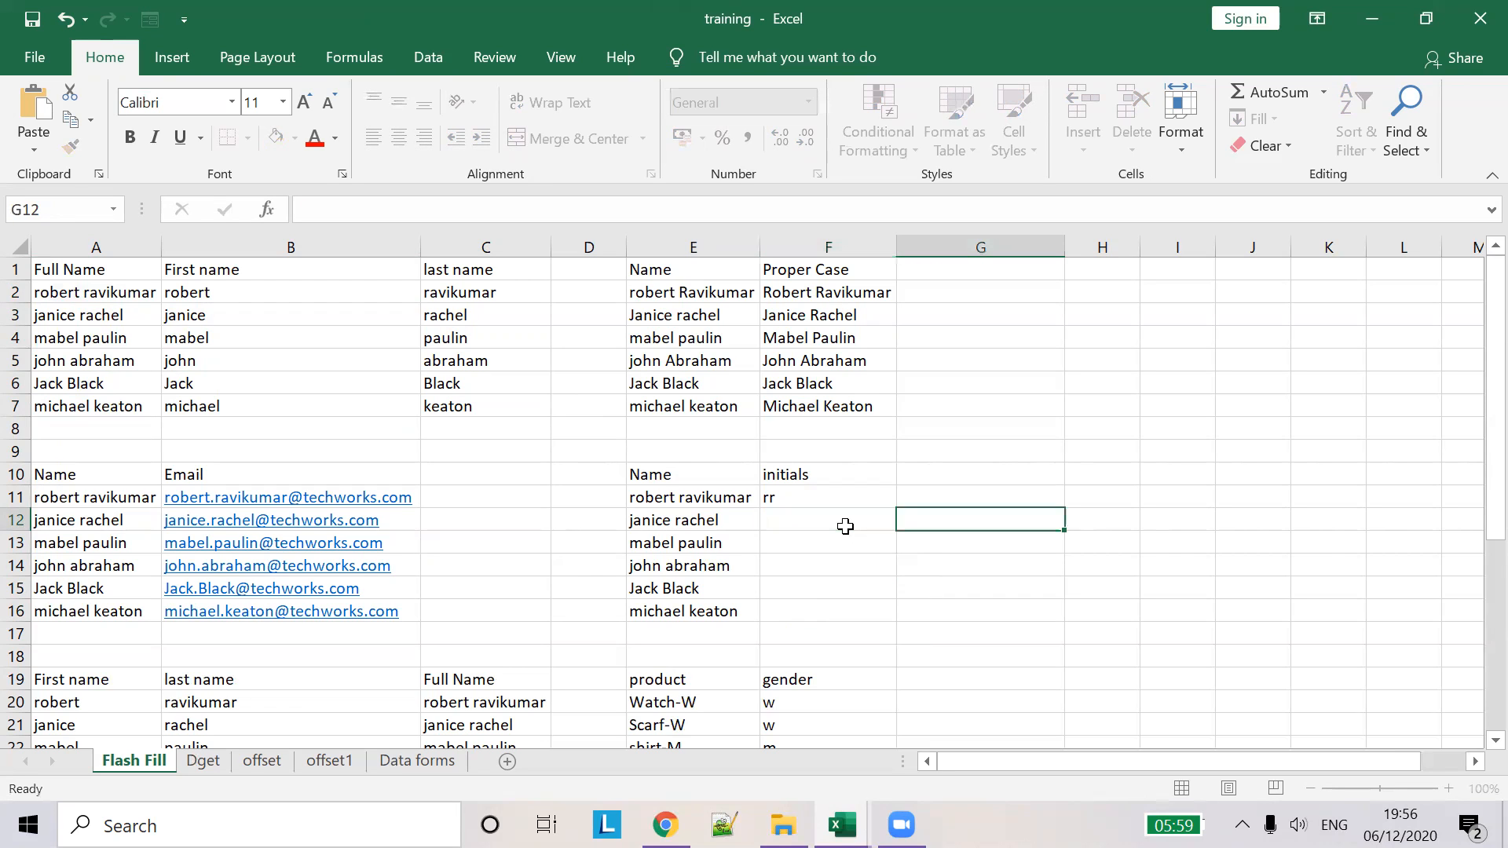
click(847, 526)
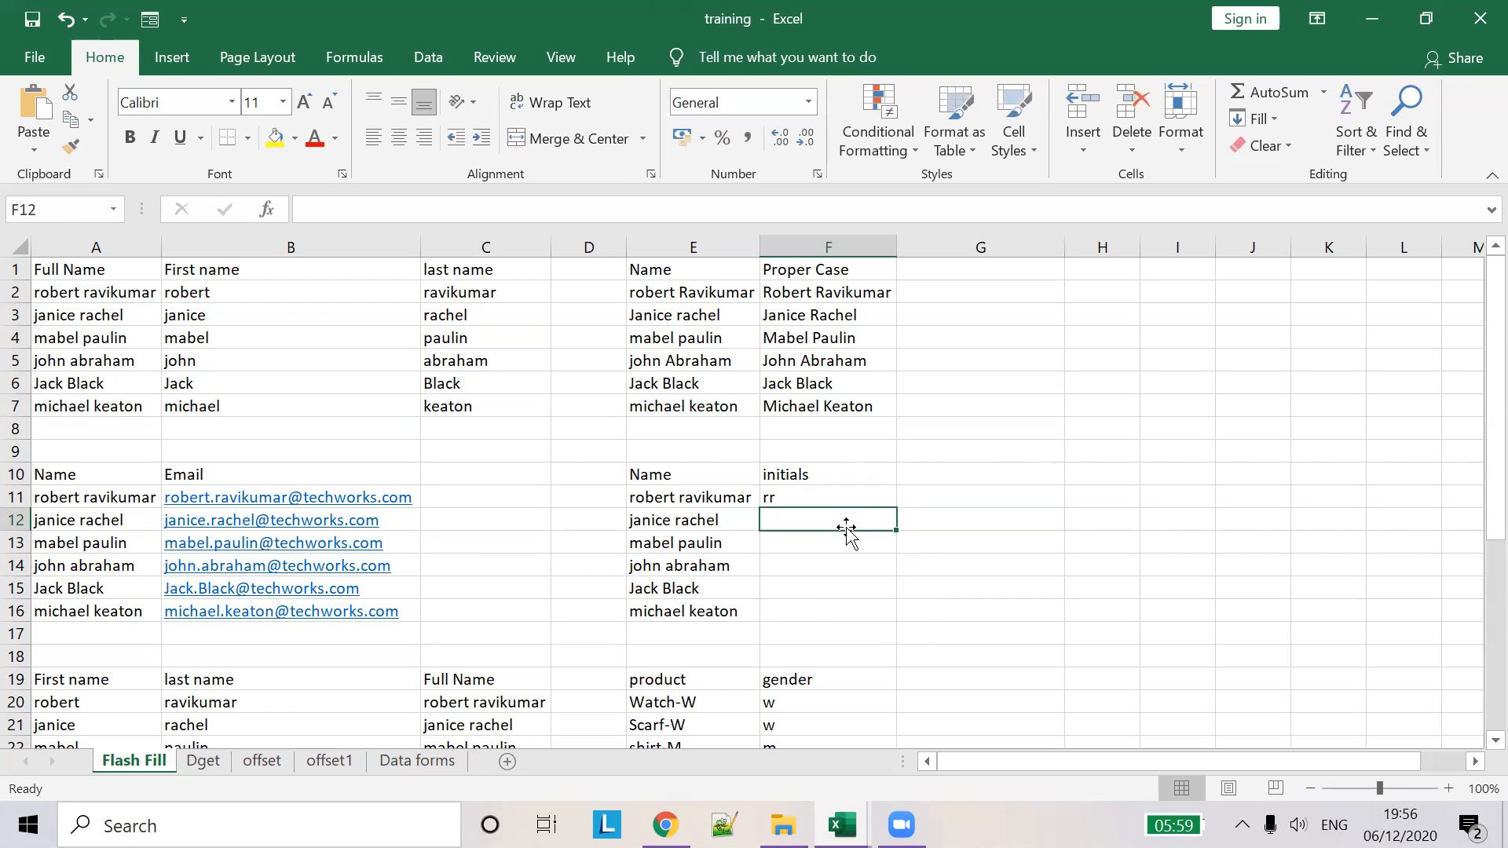
- Add jr in F12 and flash-fill F13:F16 to mp, ja, JB and mk
key(ctrl+e)
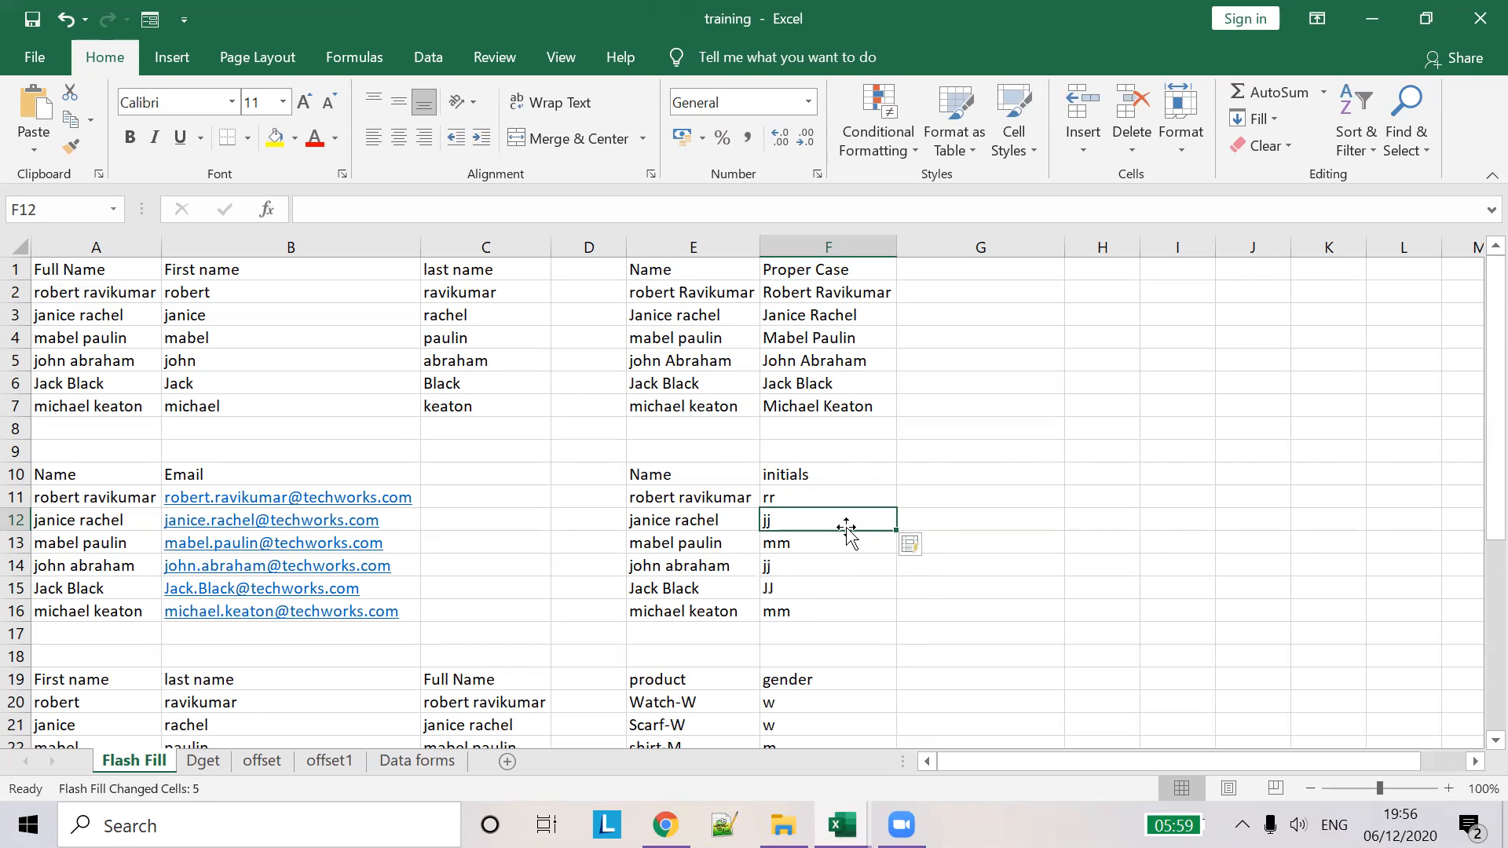
key(Delete)
key(ctrl+z)
key(ctrl+z)
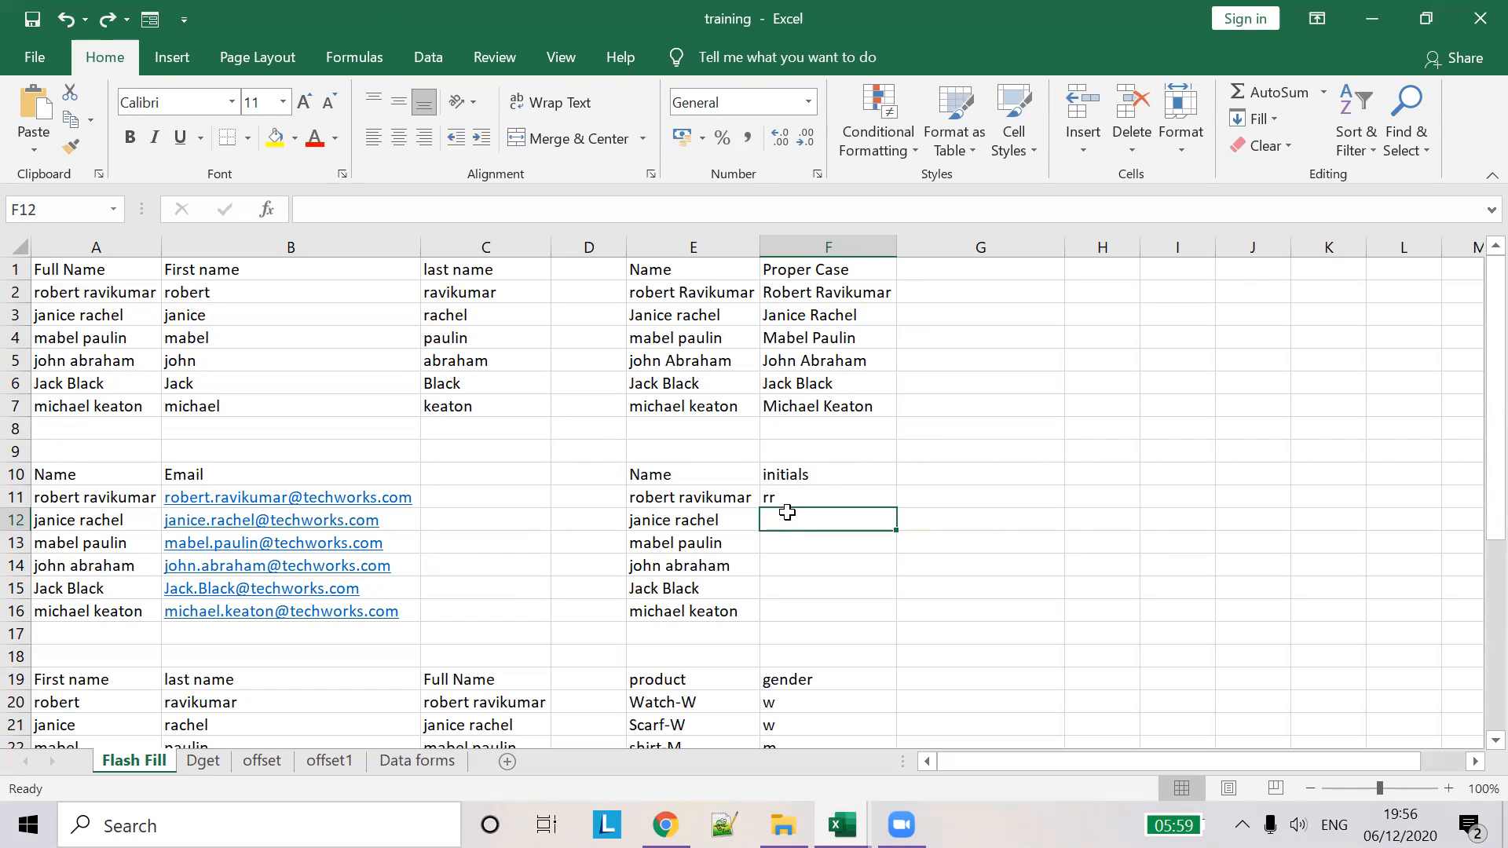
text(jr)
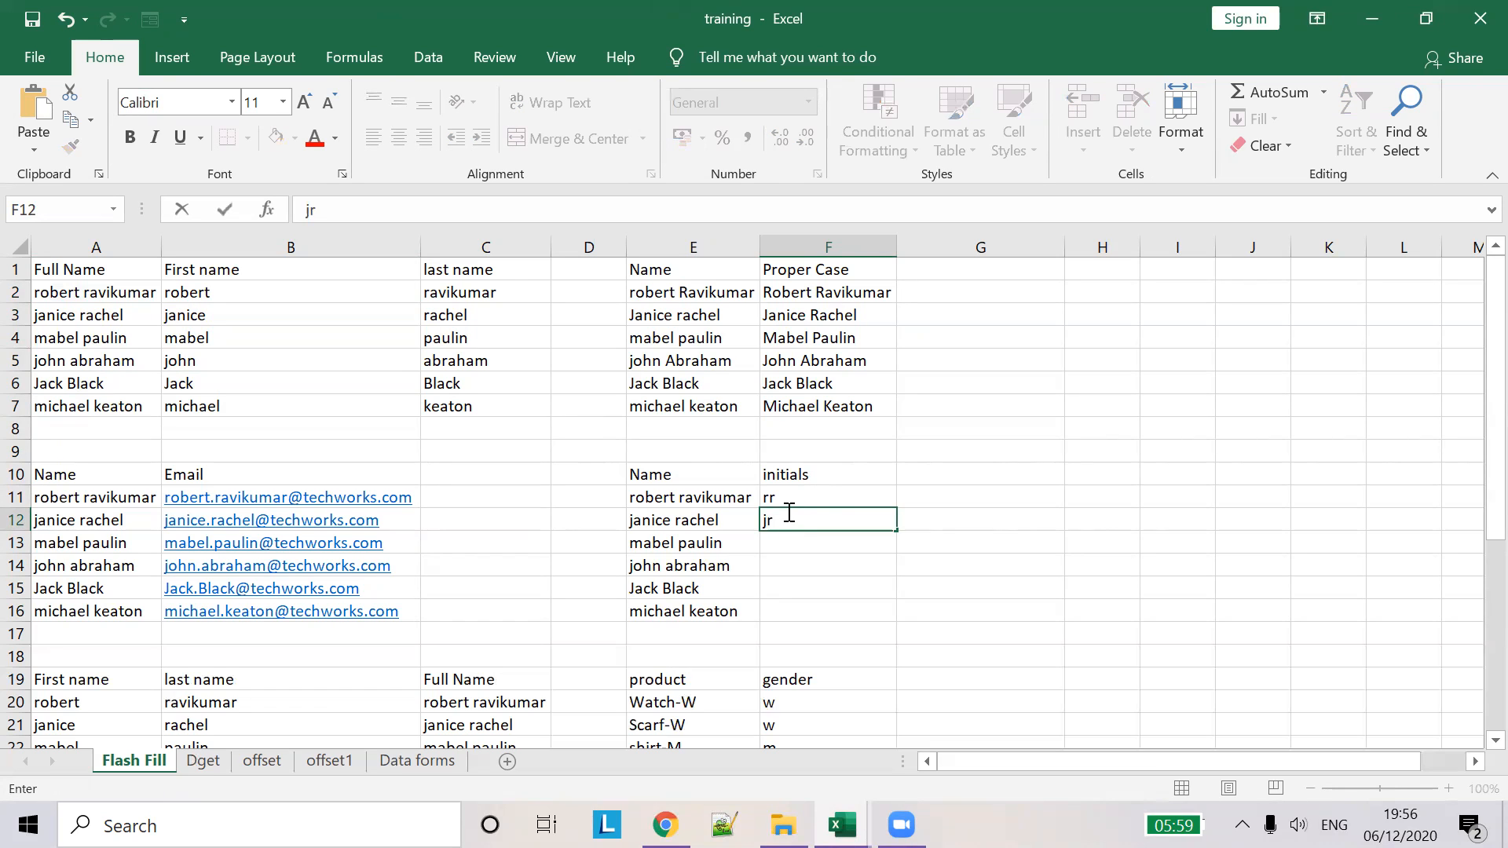
click(802, 542)
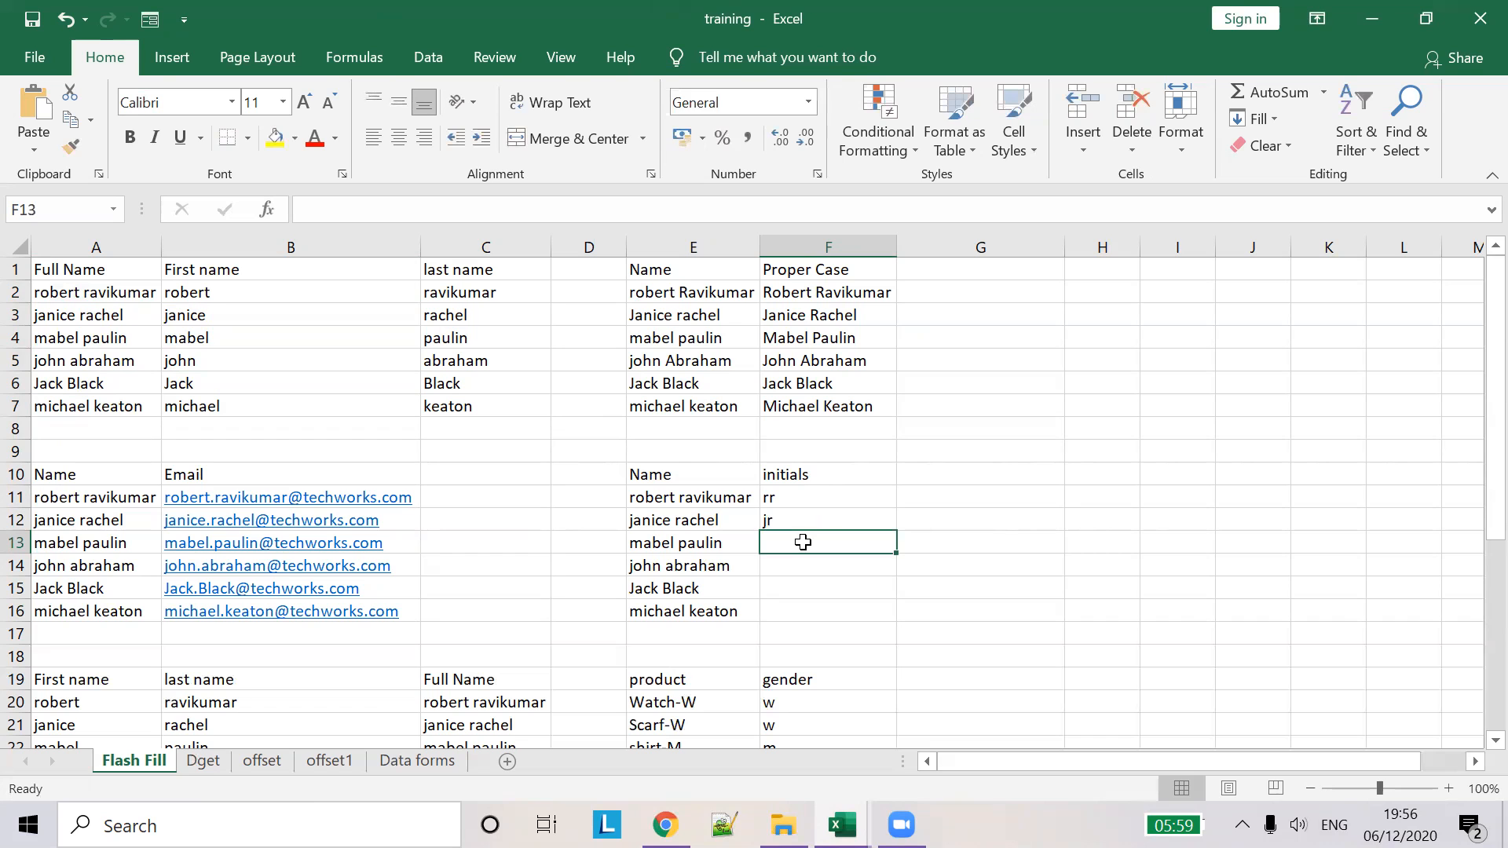
key(ctrl+e)
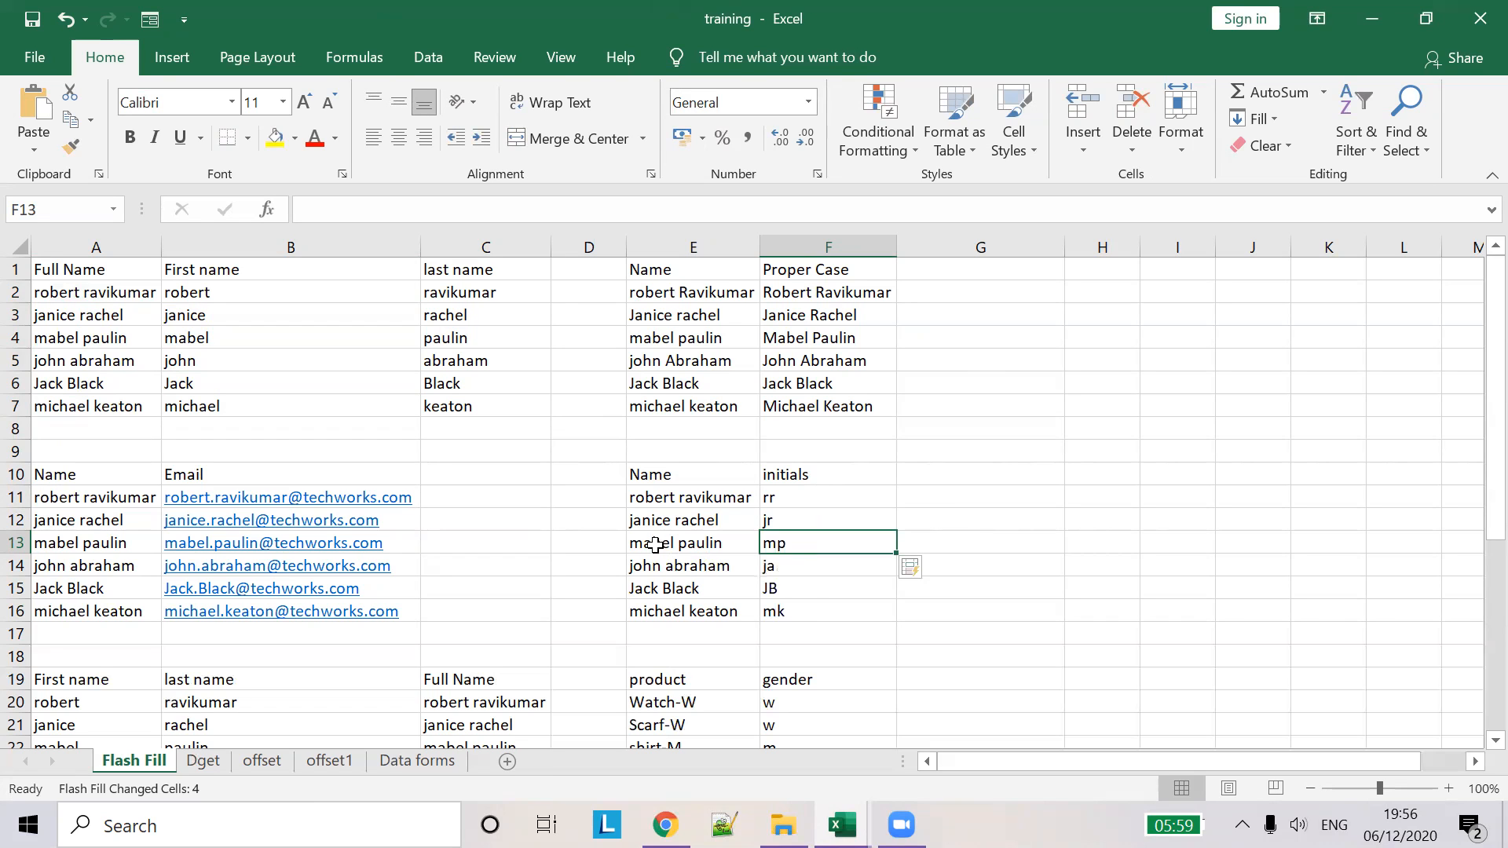
- Clear the old Full Name entries in C20:C25
scroll(518, 599, down, 3)
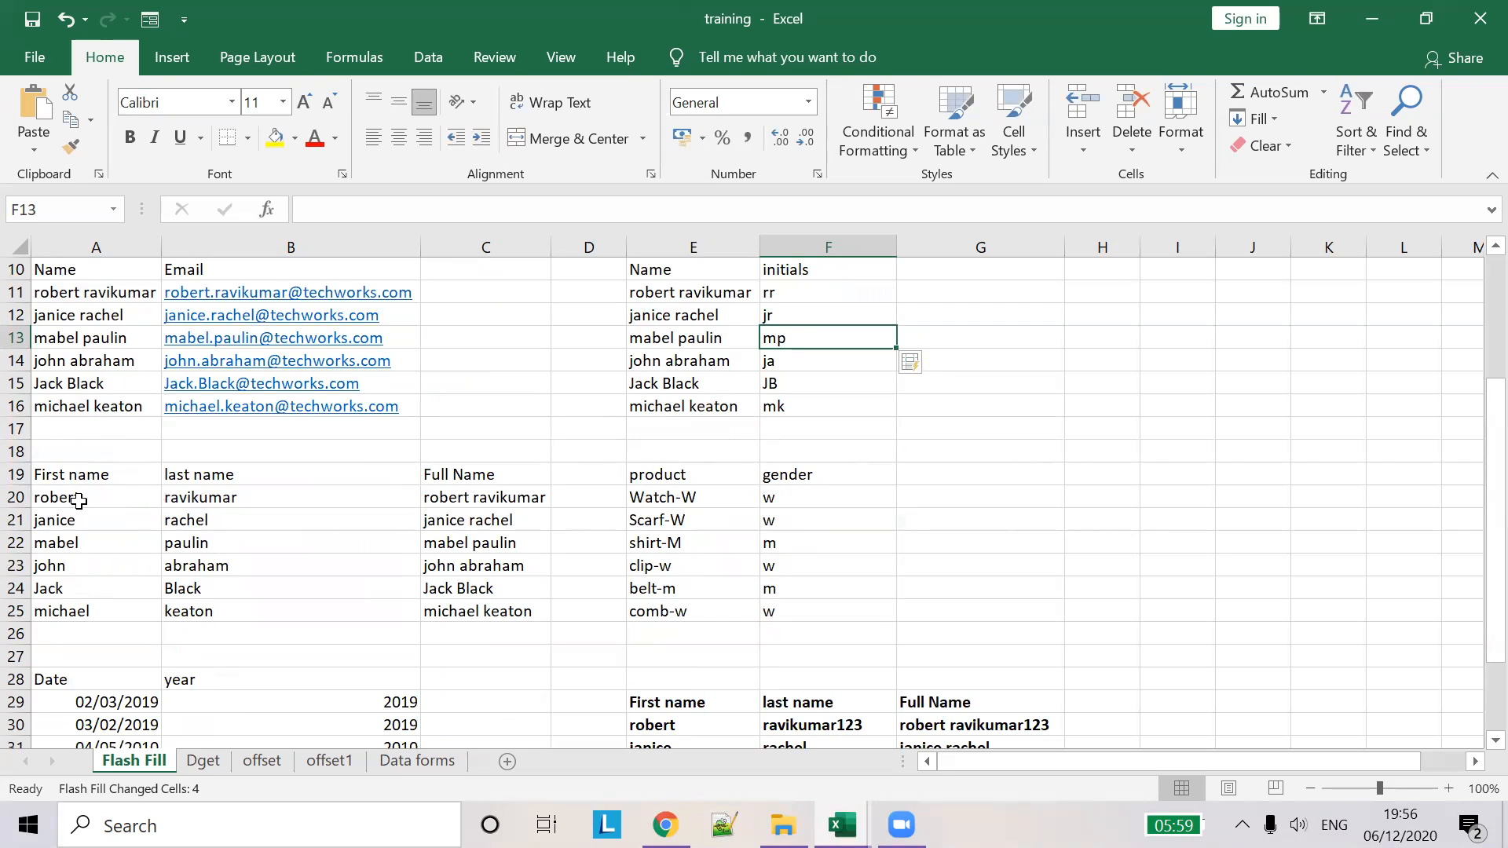
click(470, 494)
mouse_move(478, 503)
mouse_down()
mouse_move(481, 611)
mouse_move(488, 495)
mouse_up()
key(BackSpace)
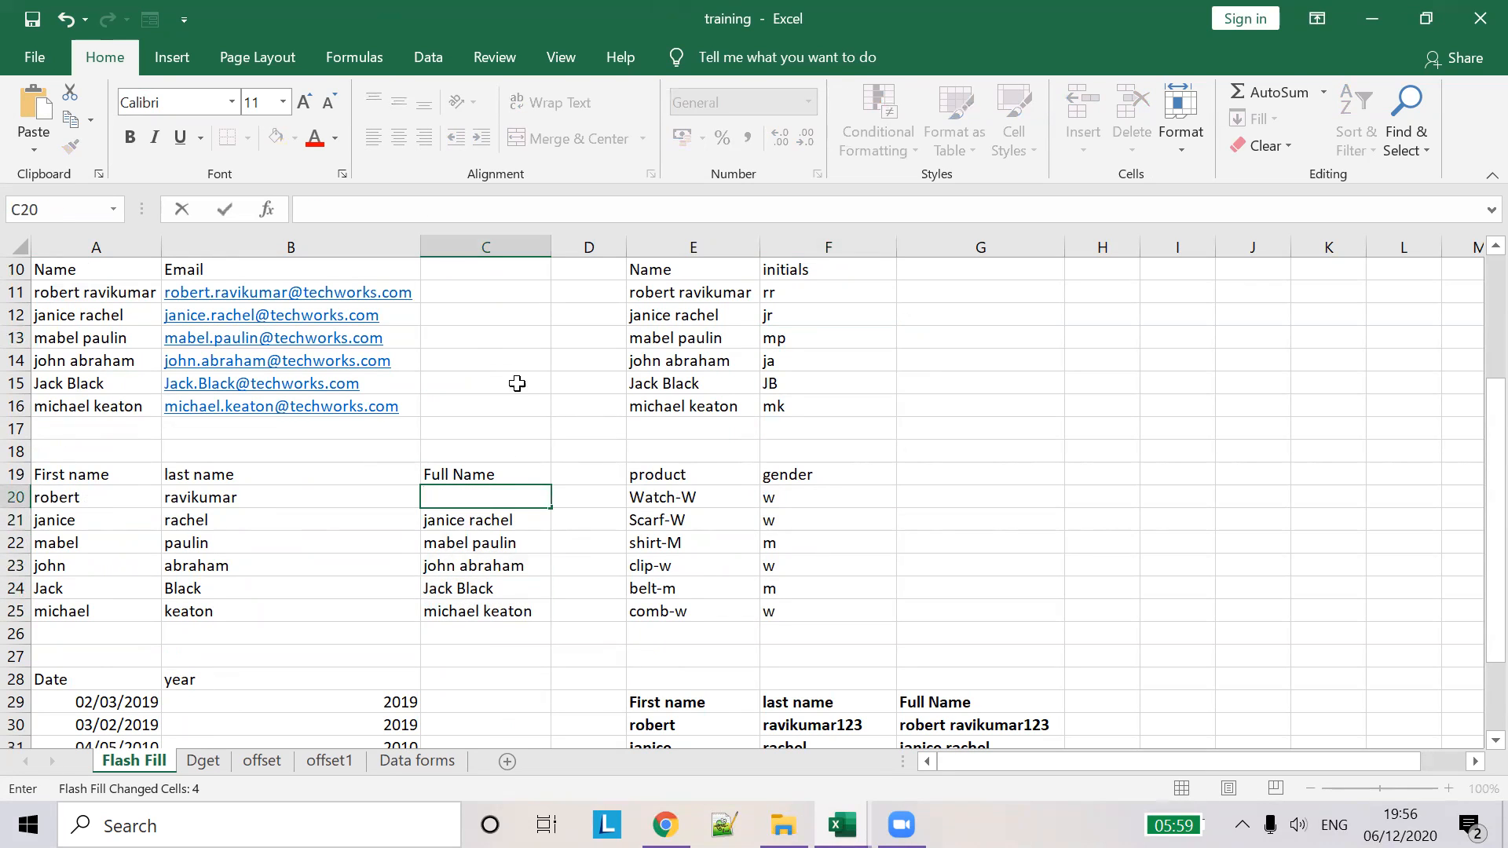
drag(554, 513, 534, 619)
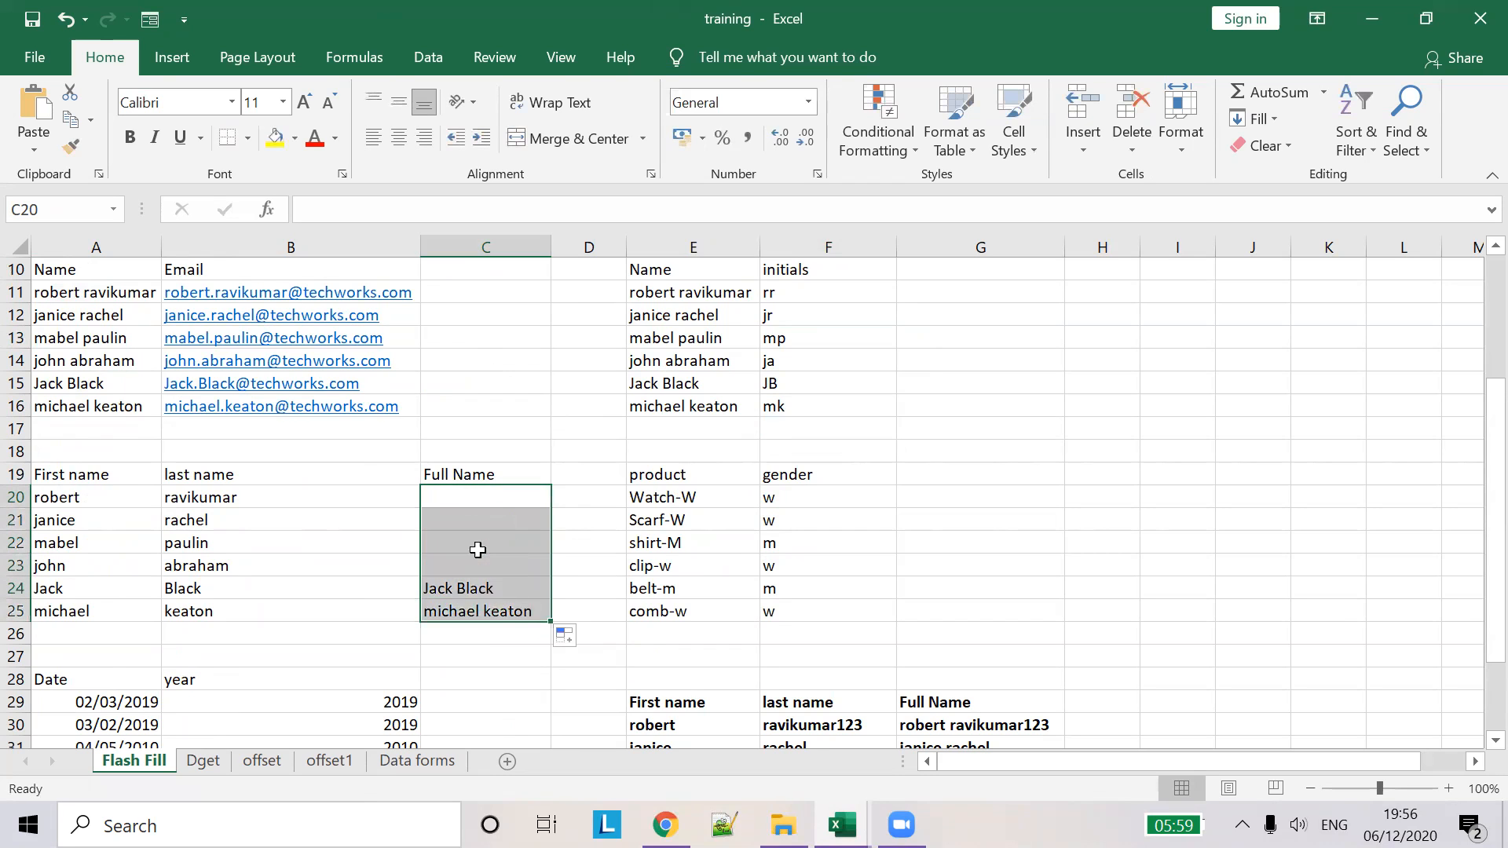
- Type the first person's full name in C20 and flash-fill C21:C25
click(470, 501)
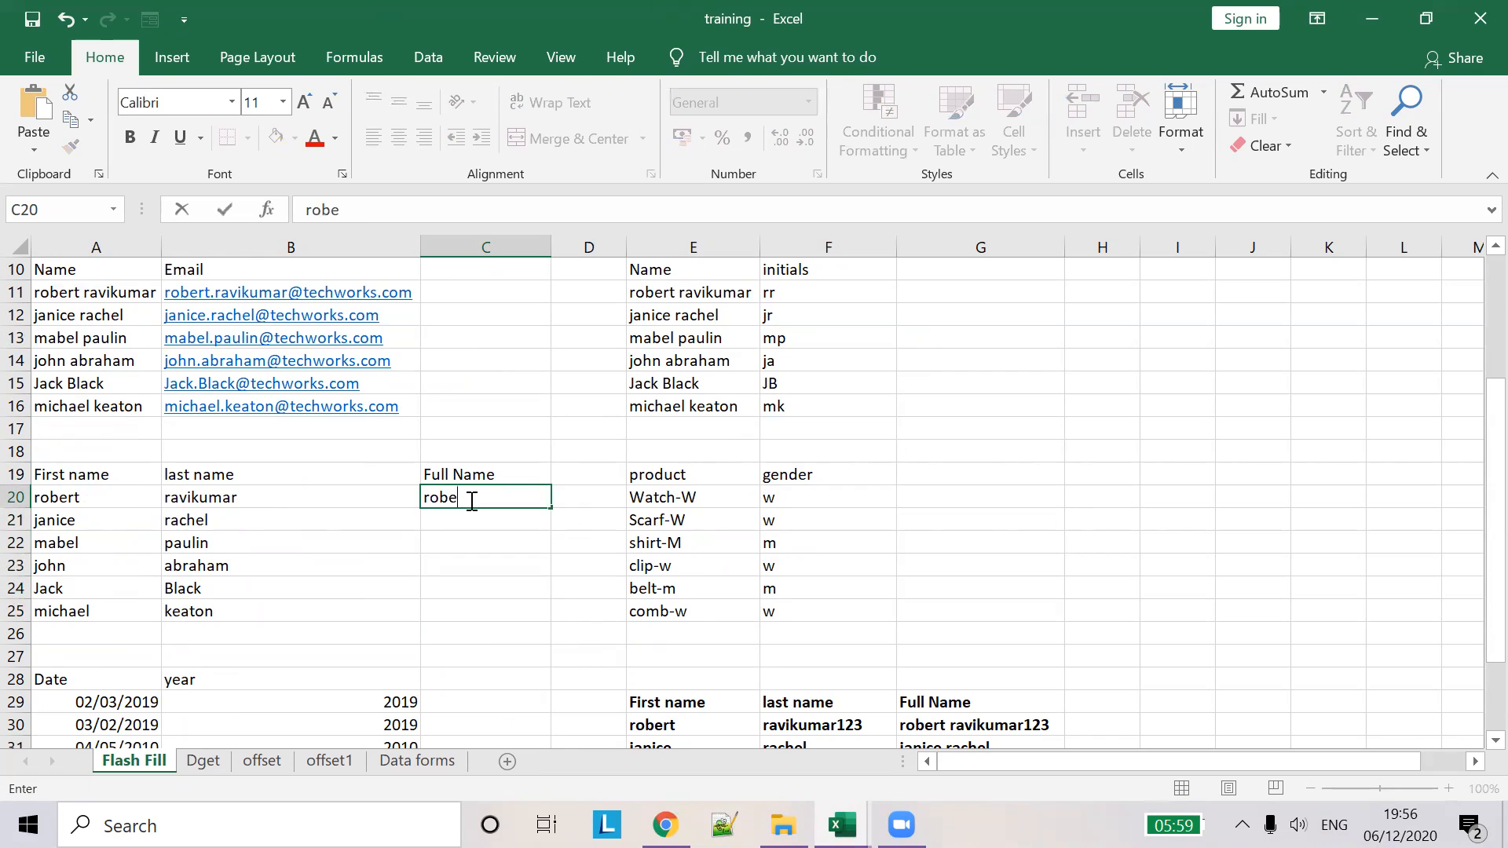
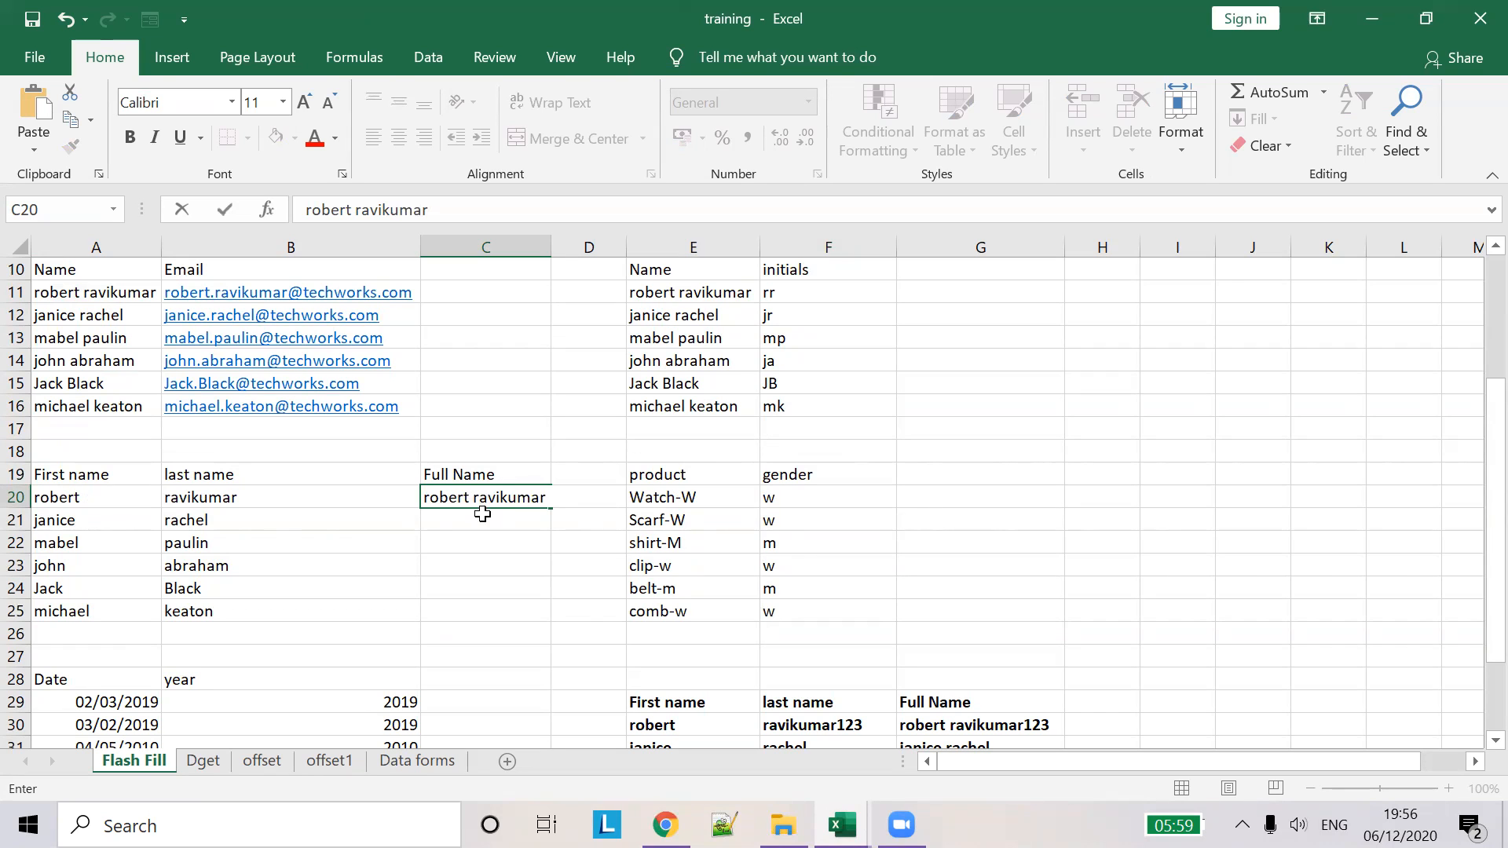
click(484, 514)
key(ctrl+e)
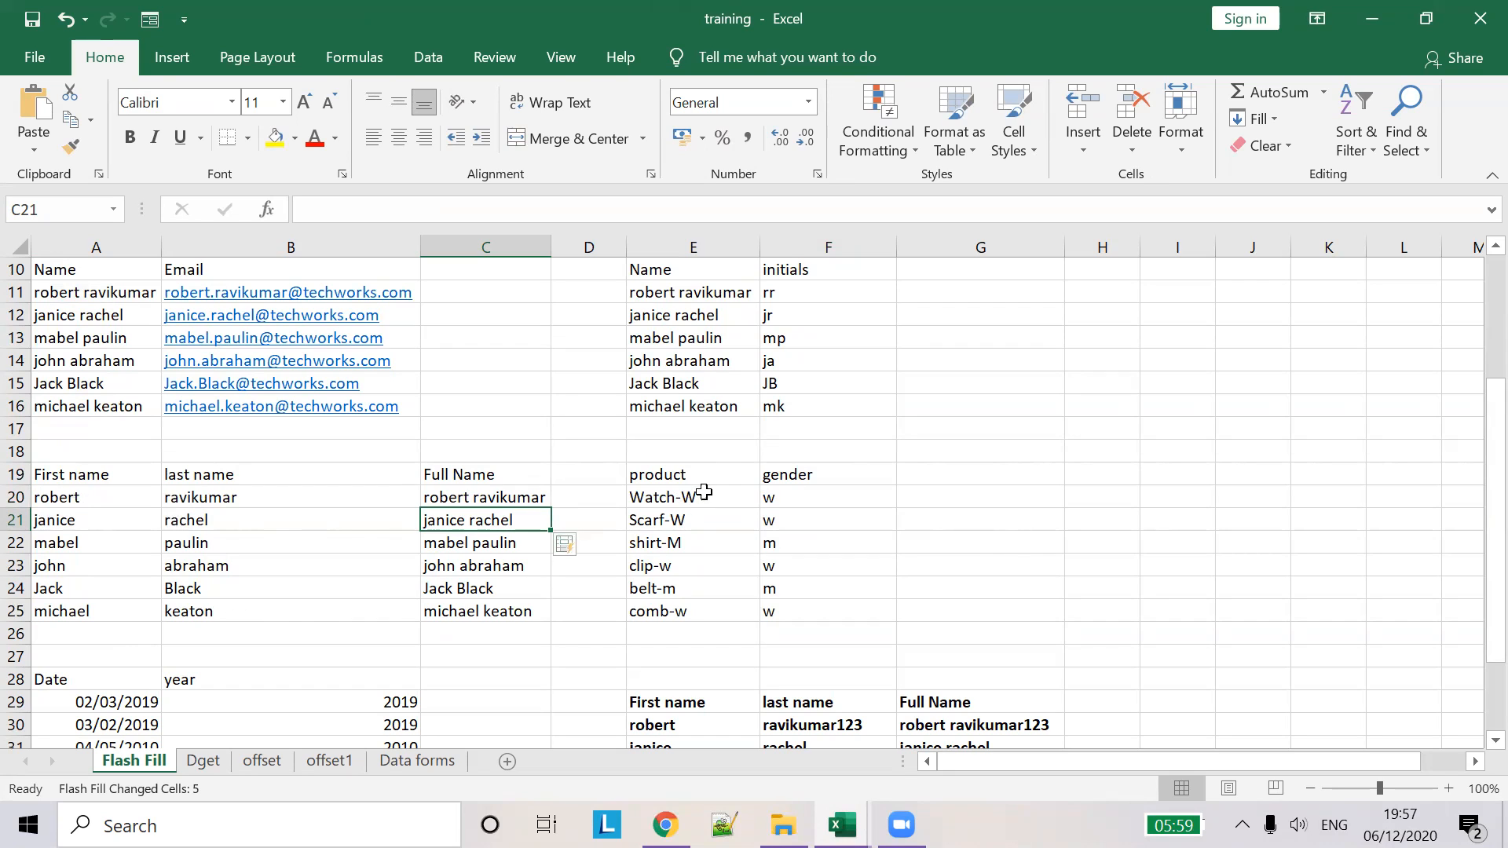
- Empty the gender values in F20:F25 beside the products
mouse_move(771, 500)
mouse_down()
mouse_move(784, 605)
mouse_move(784, 492)
mouse_up()
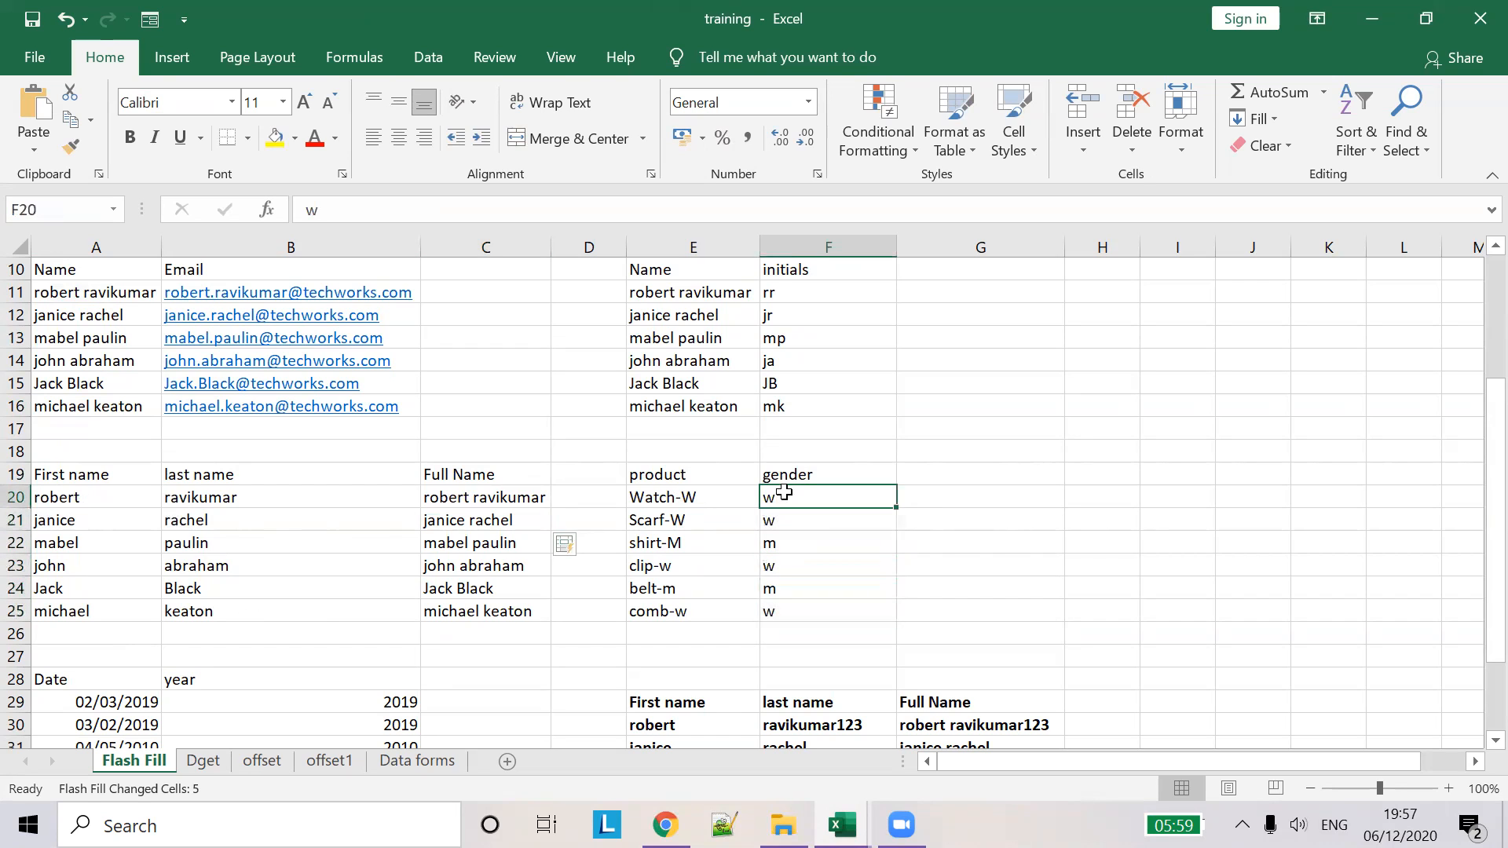
key(BackSpace)
key(Tab)
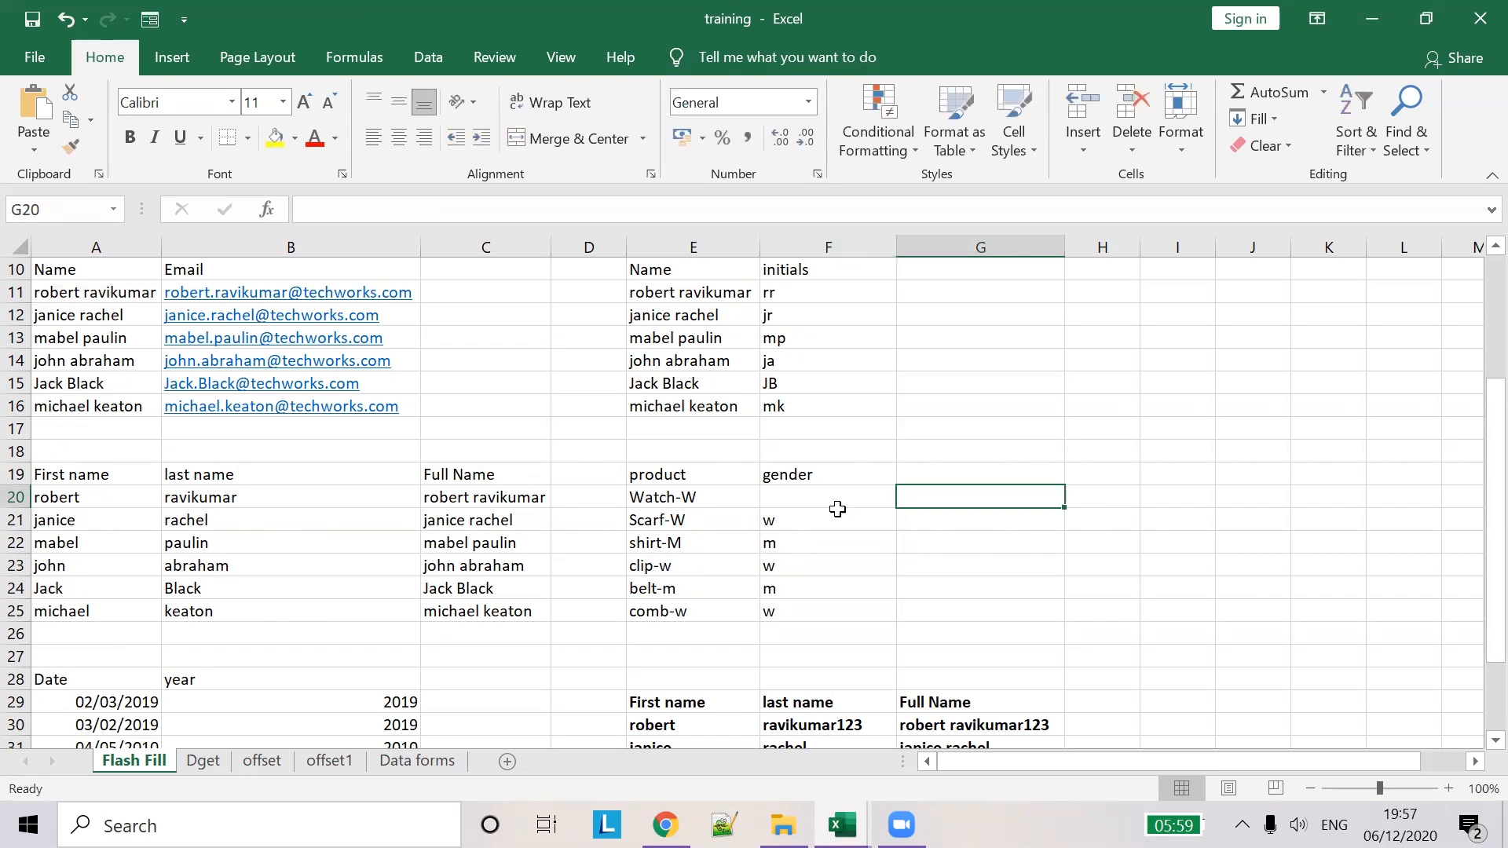
click(865, 497)
drag(897, 513, 886, 610)
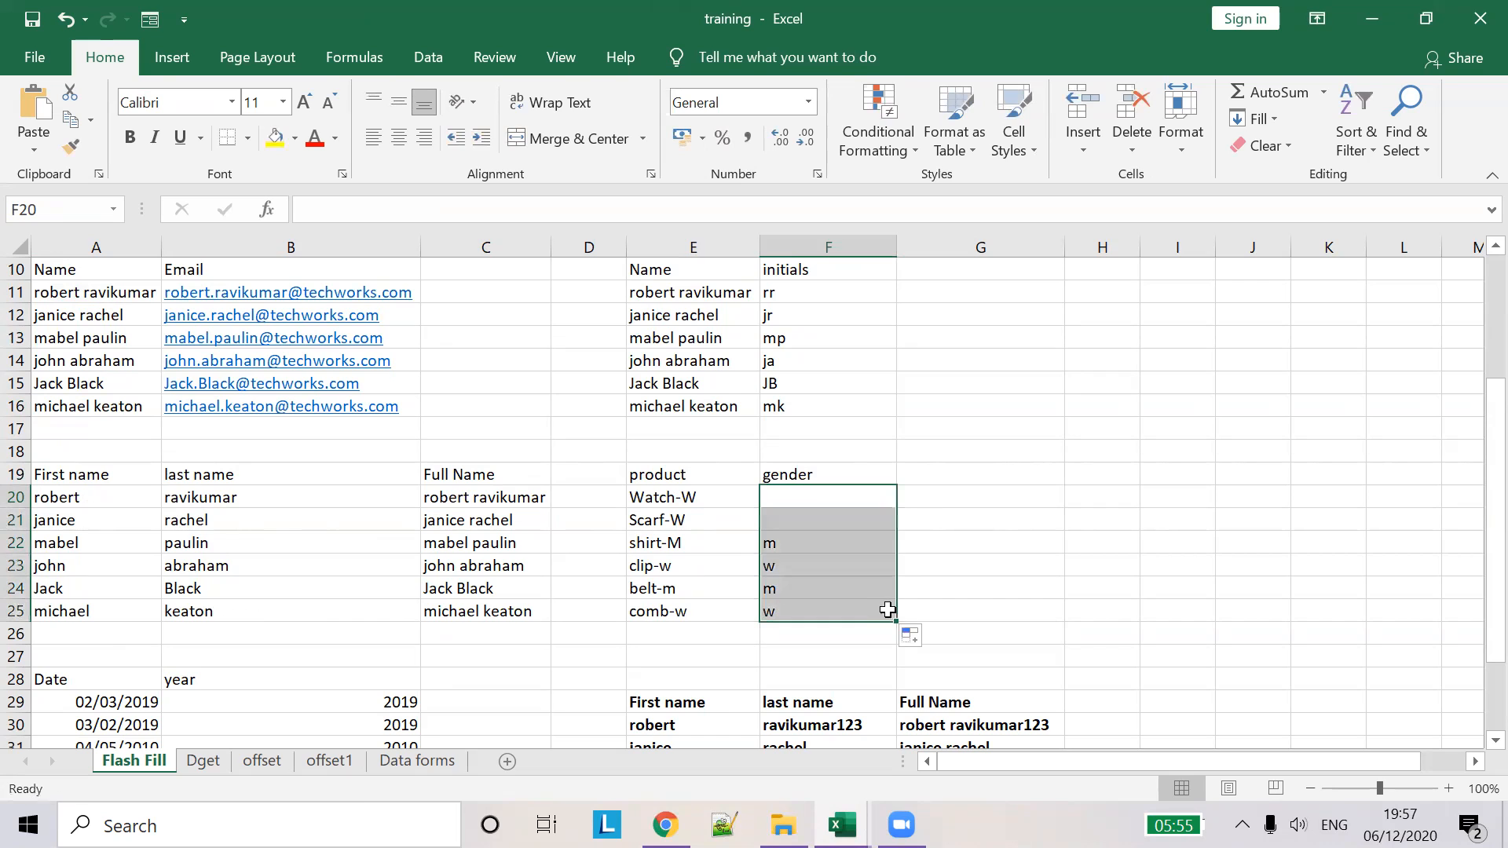
- Enter w in F20 and F21 as examples and flash-fill genders to w, w, m, w, m, w
click(804, 491)
text(w)
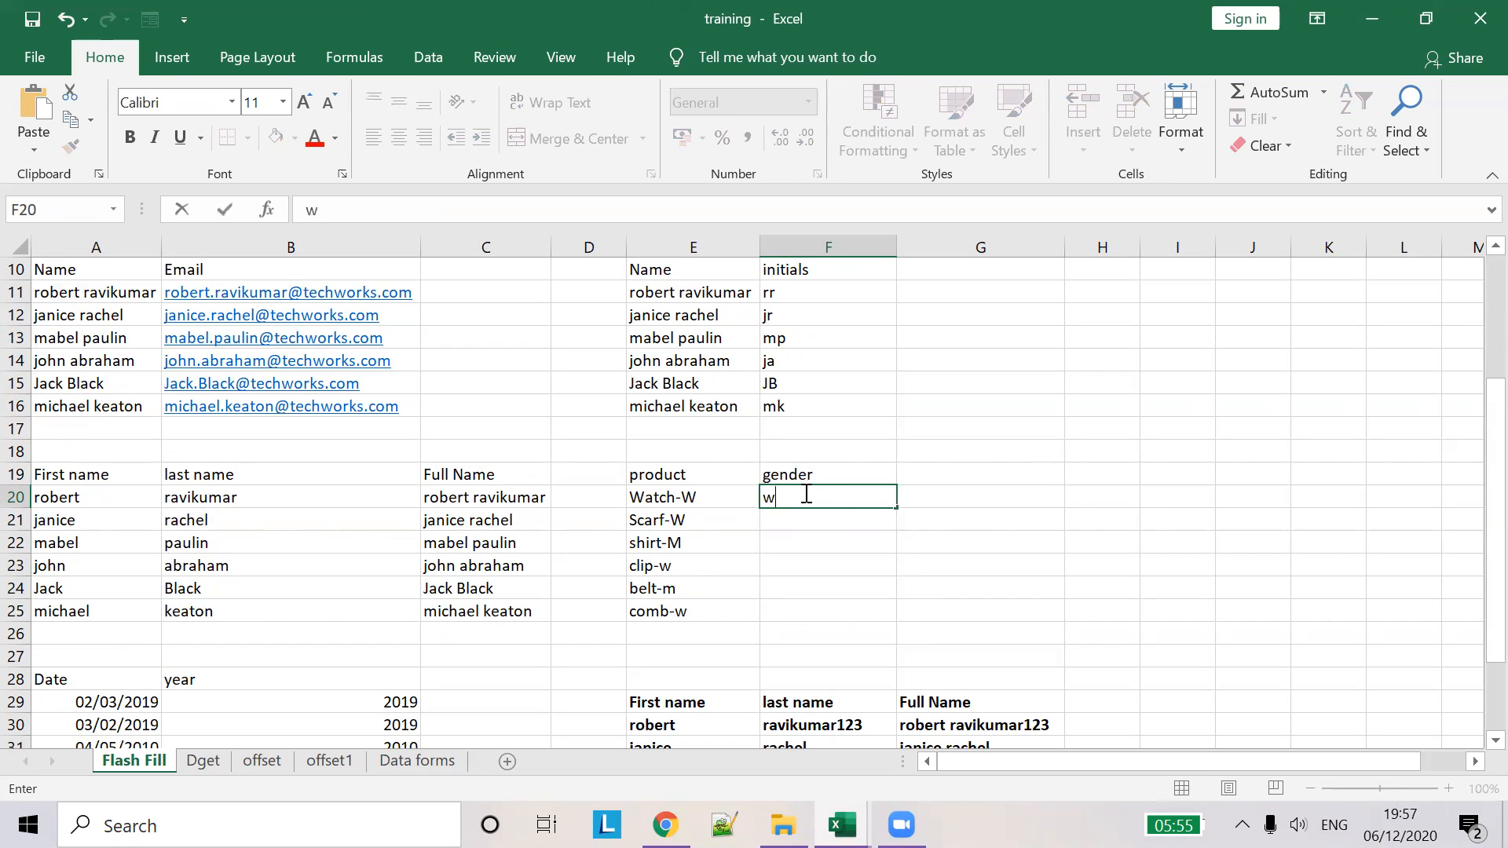
key(Return)
key(Return)
click(857, 519)
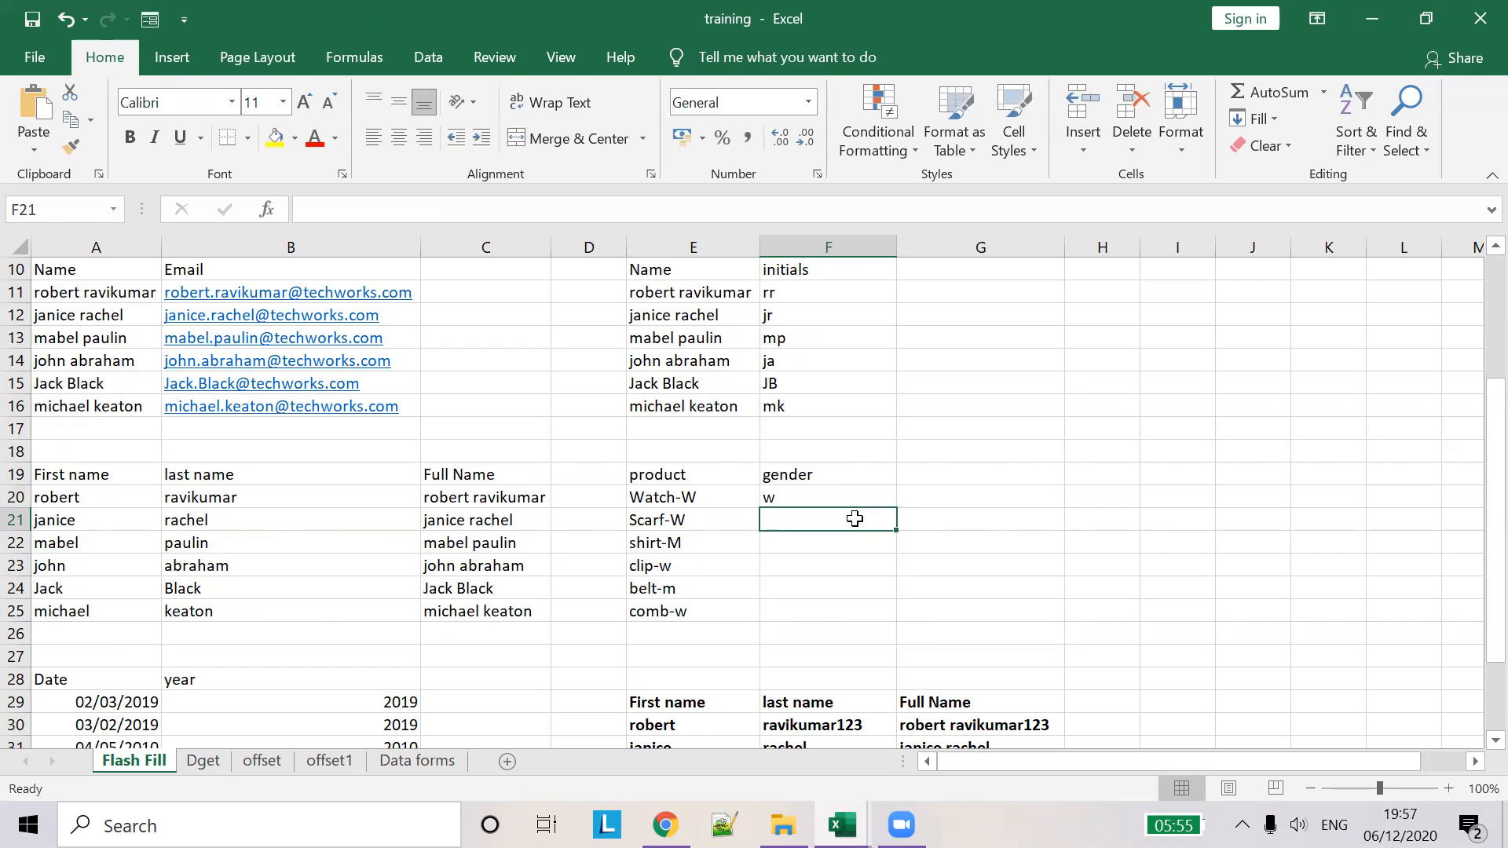
key(ctrl+e)
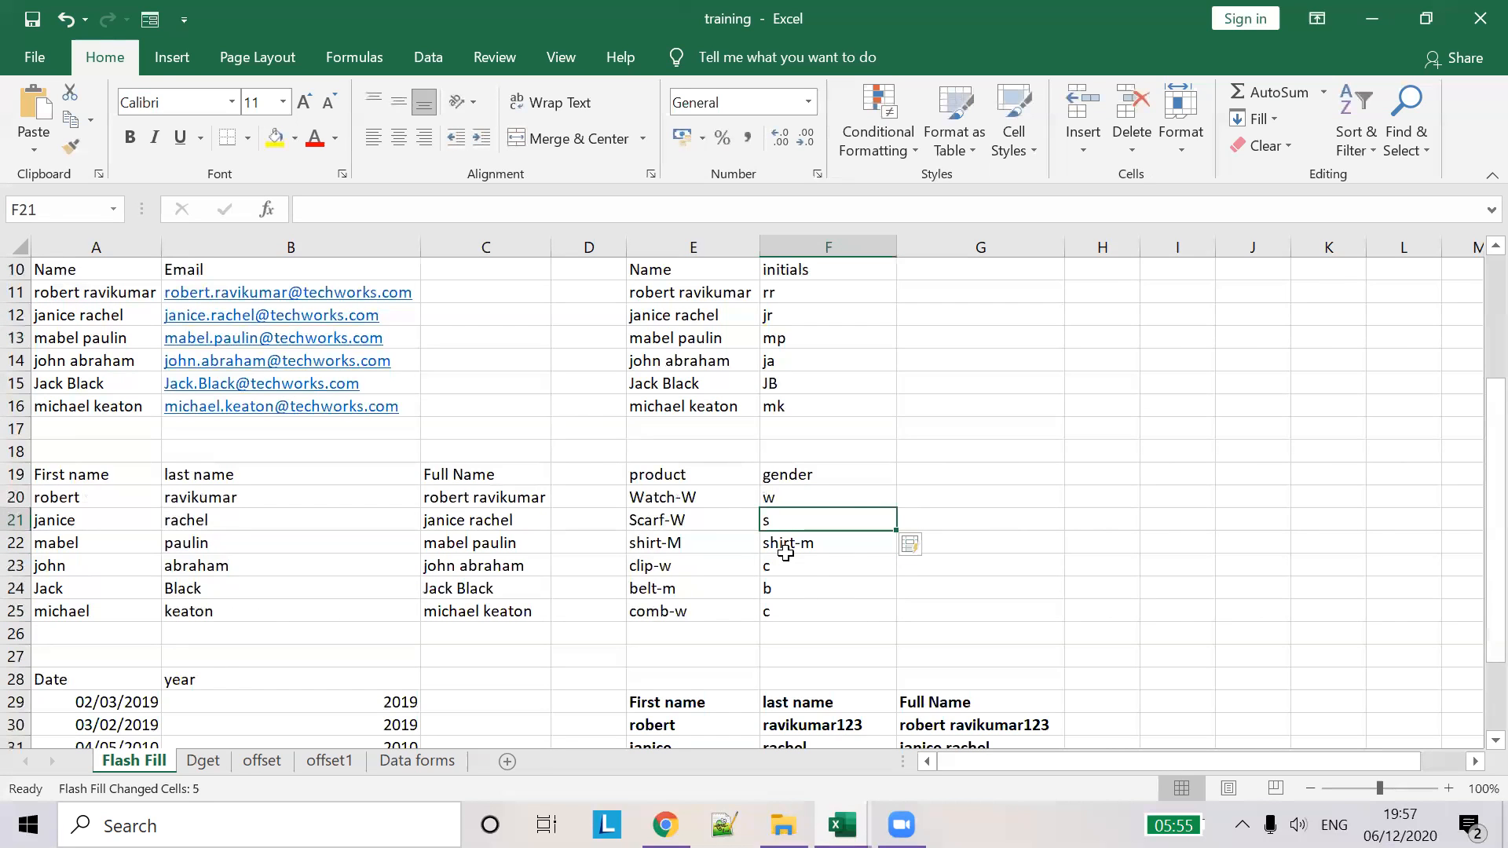
key(ctrl+z)
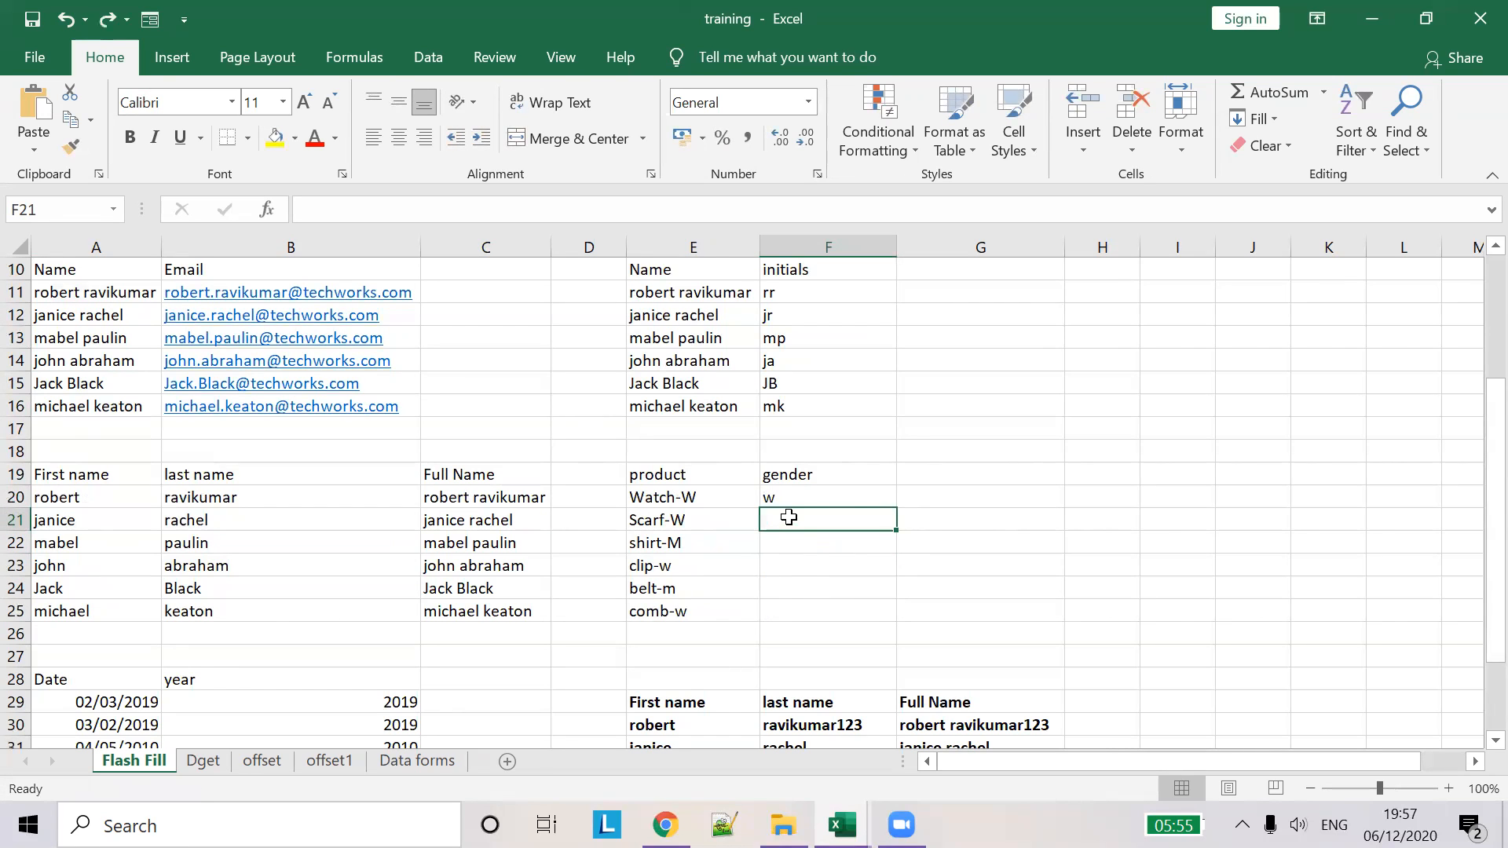
text(w)
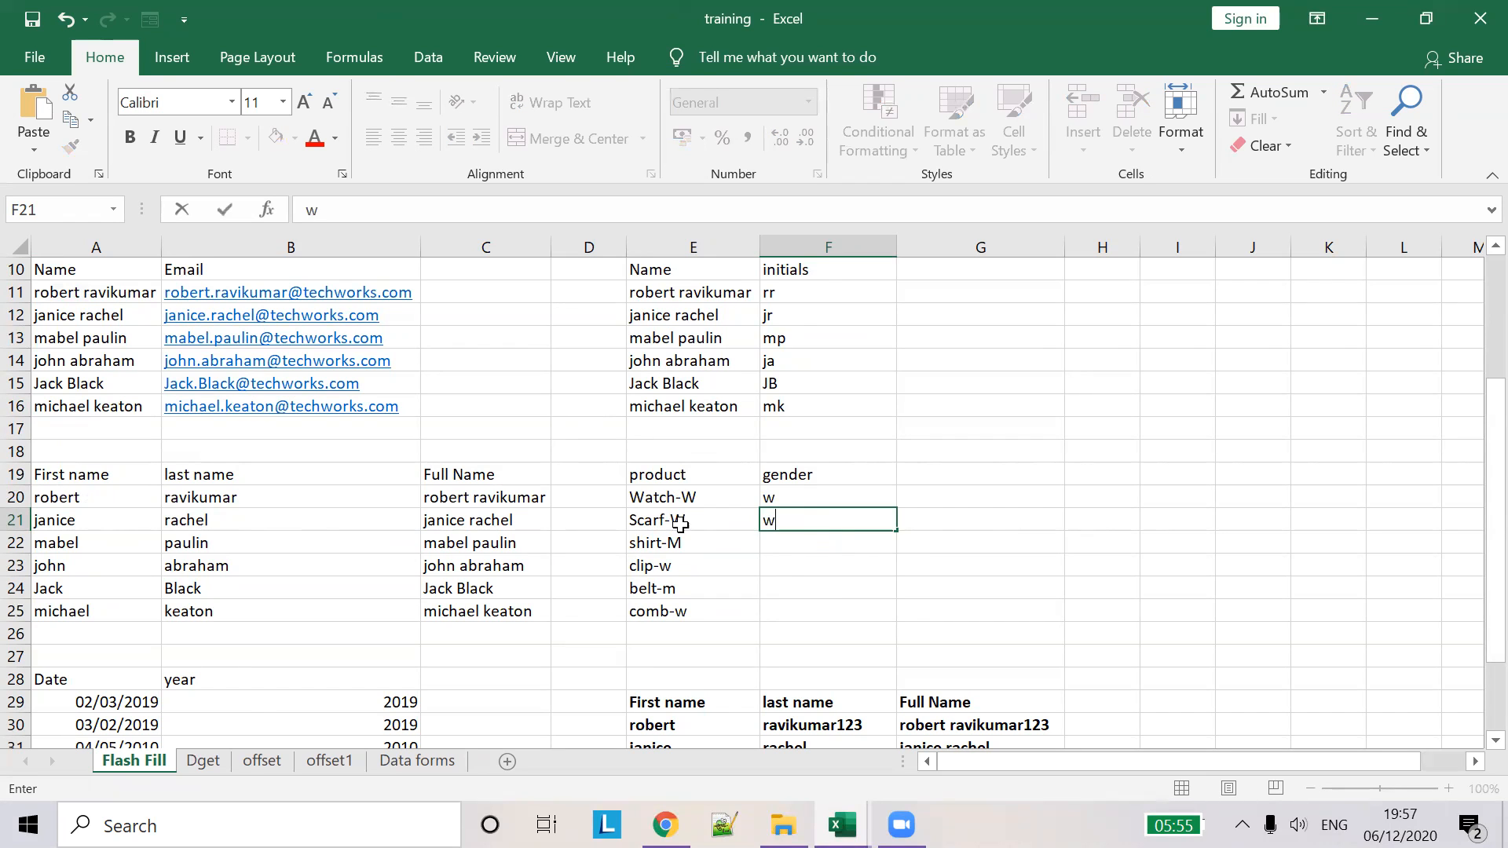
click(824, 547)
key(ctrl+e)
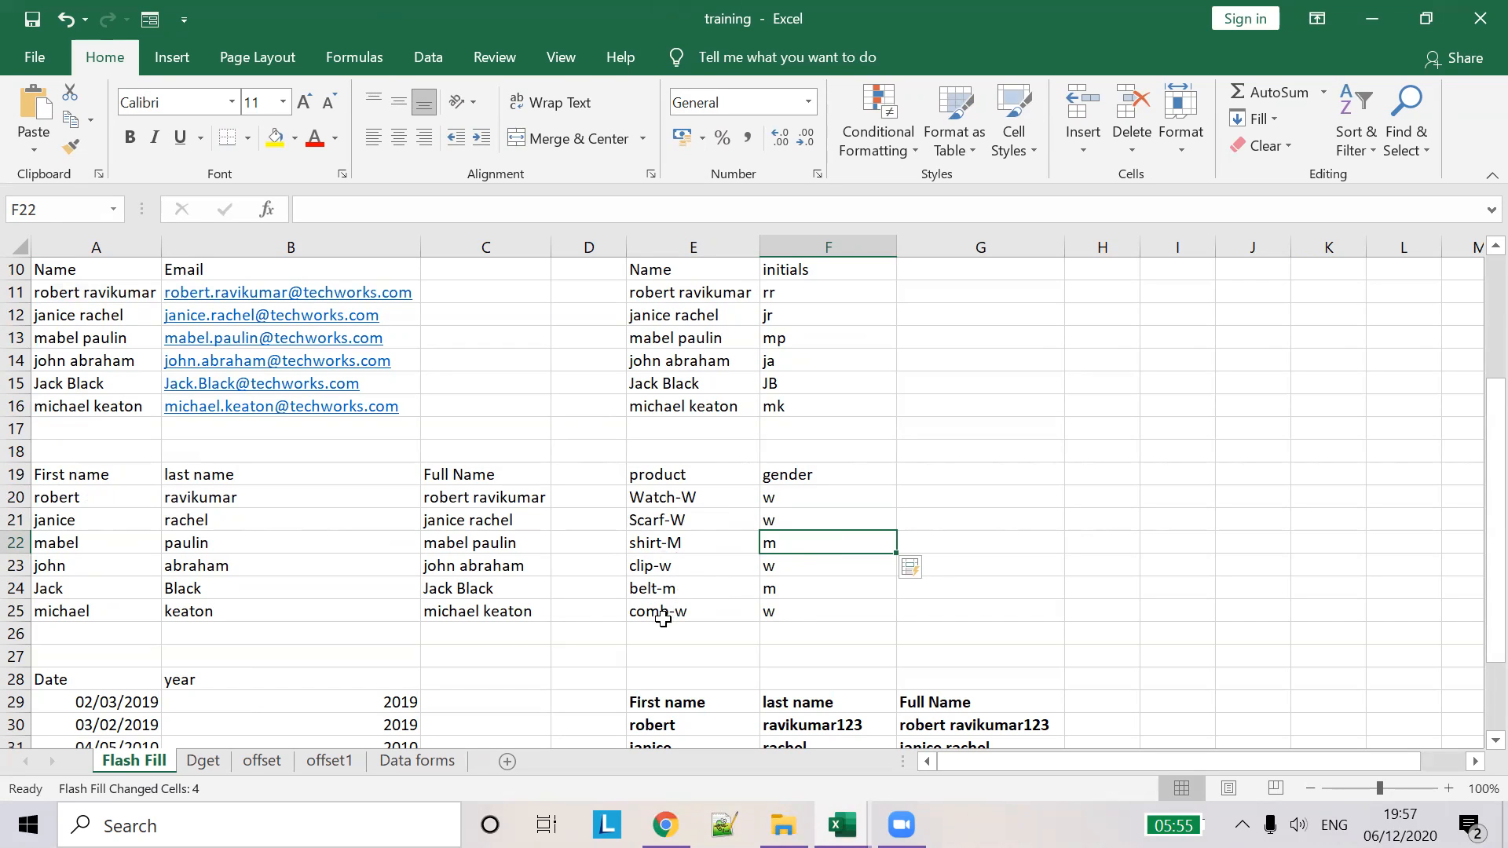
click(828, 500)
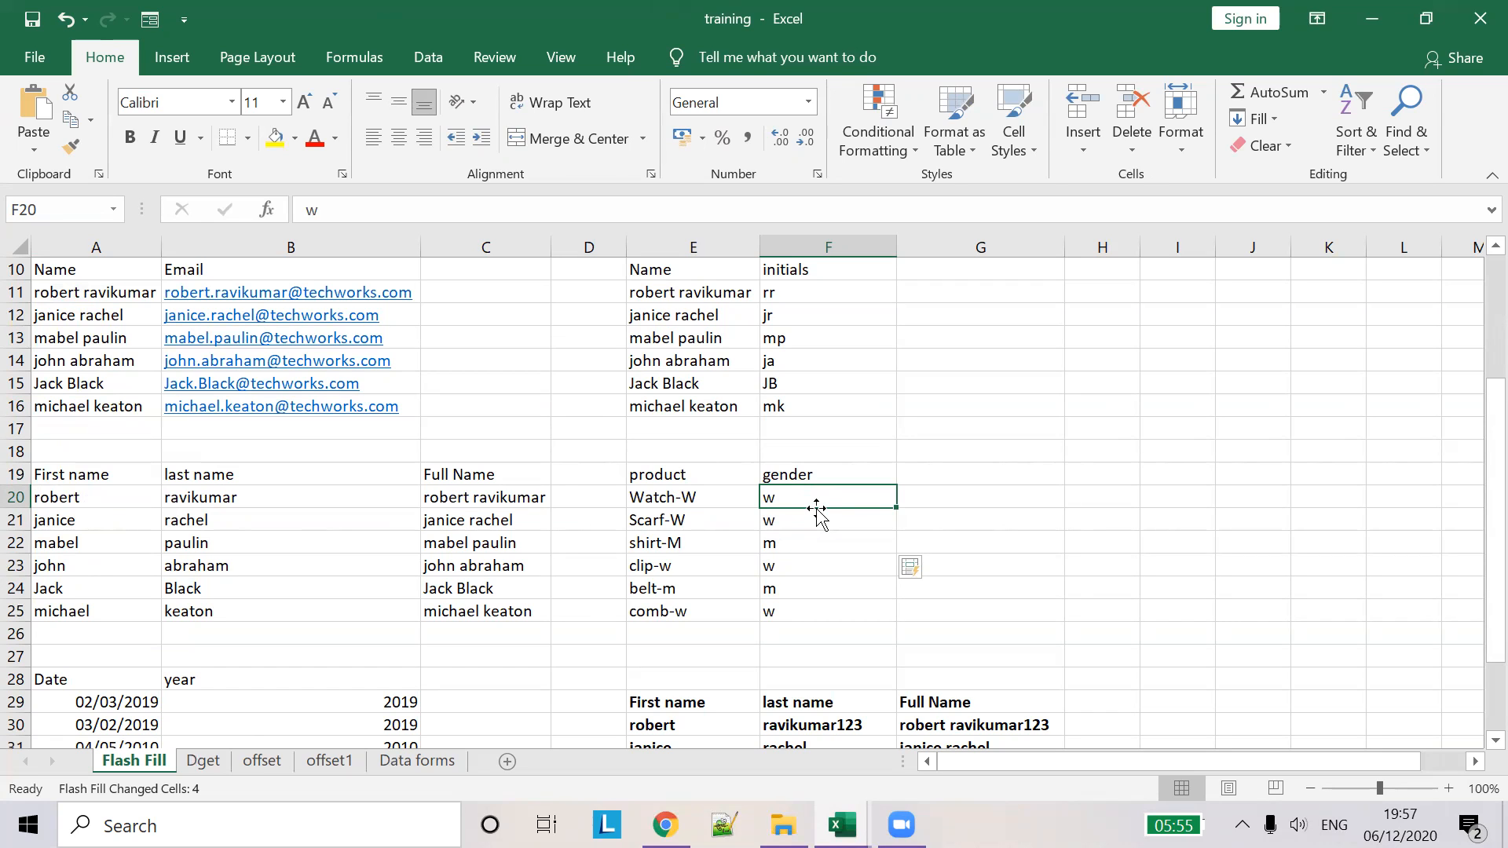
- Clear the old years from B29:B33 beside the dates
scroll(820, 541, down, 1)
scroll(819, 540, down, 3)
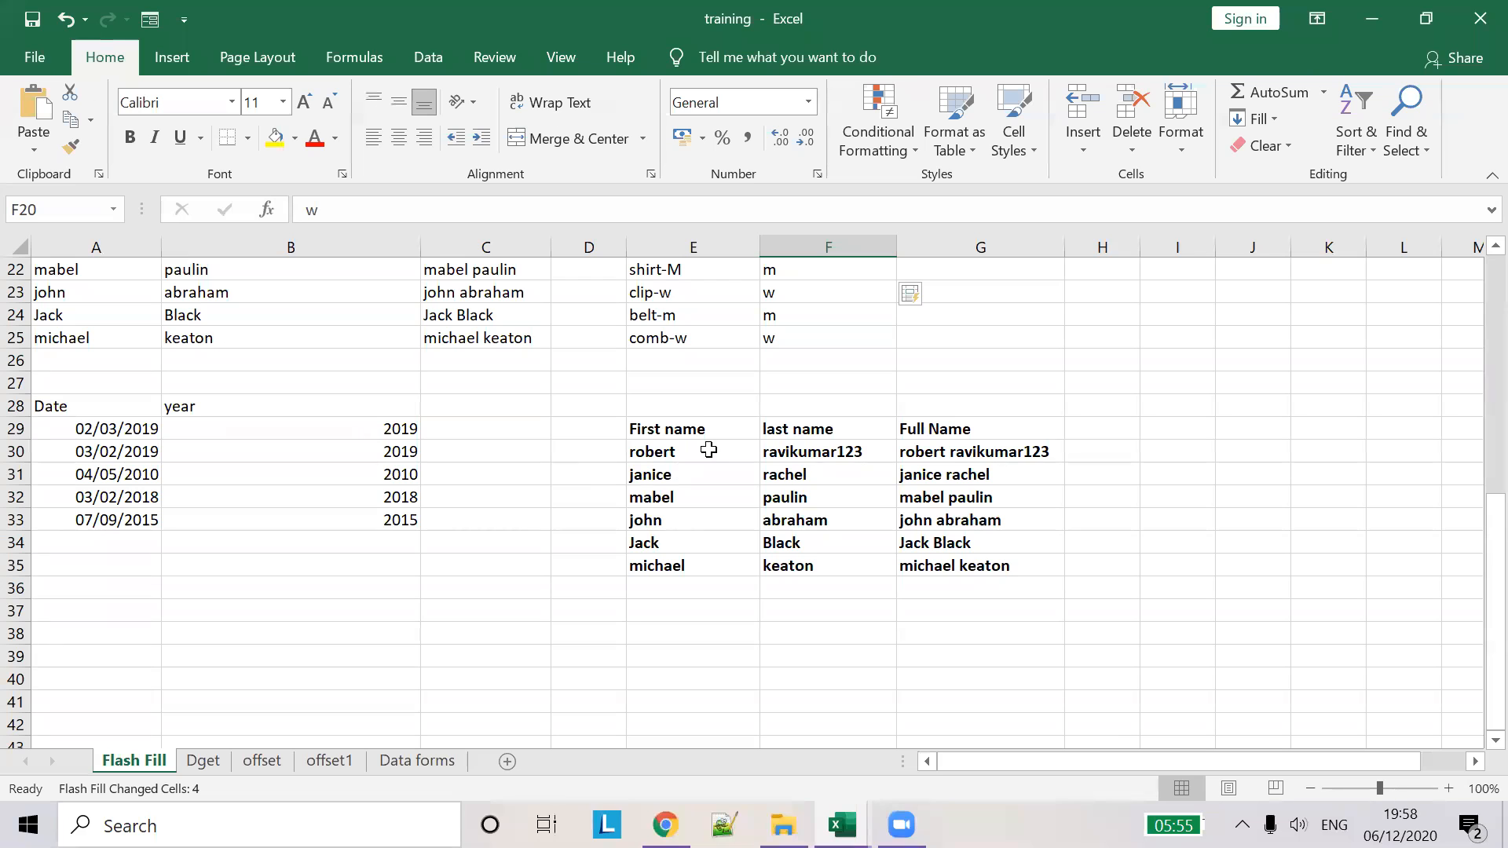
click(116, 428)
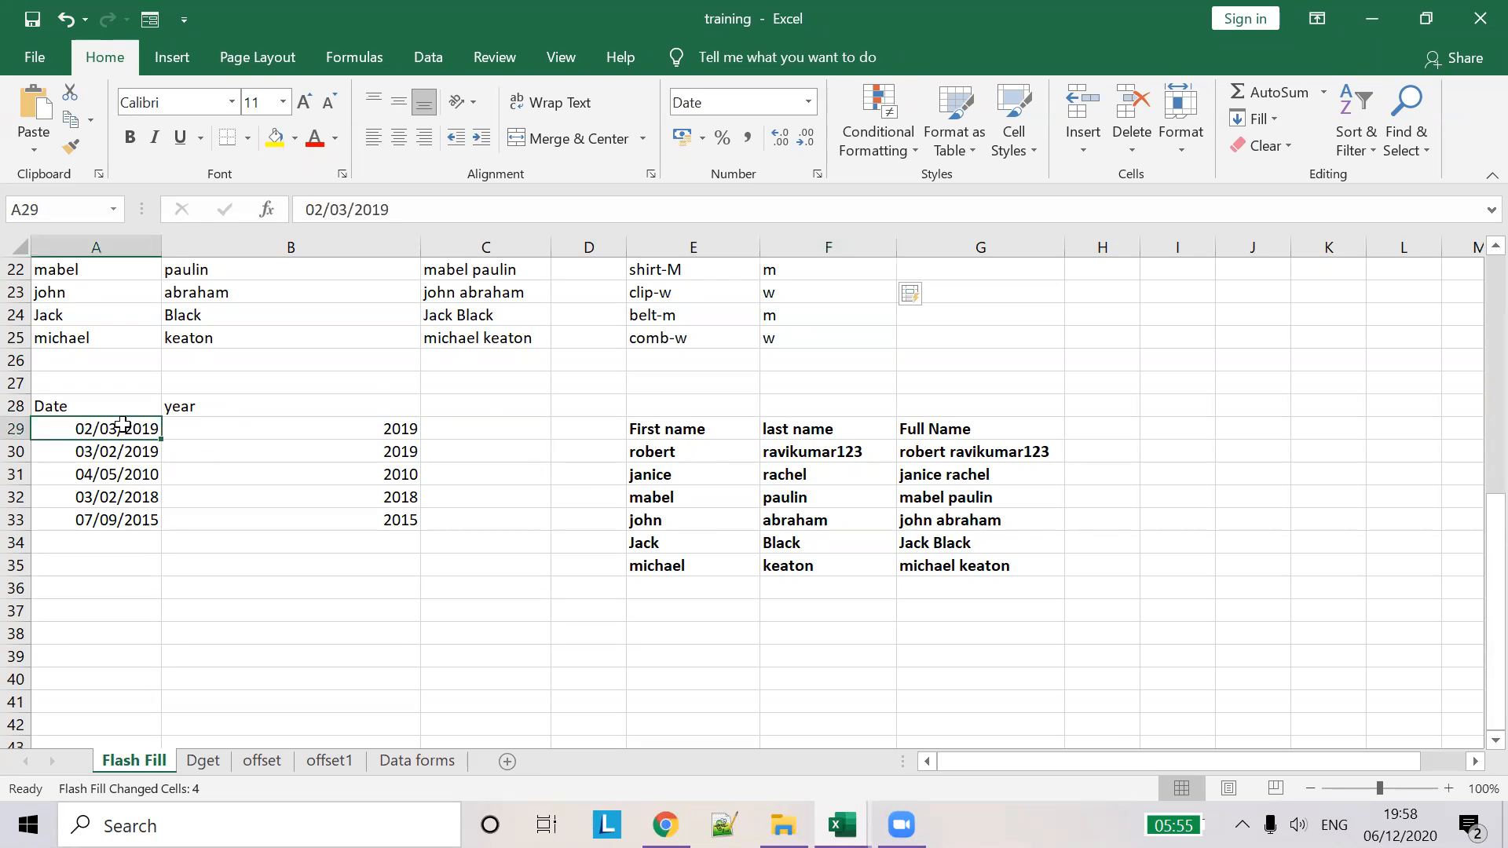
click(385, 426)
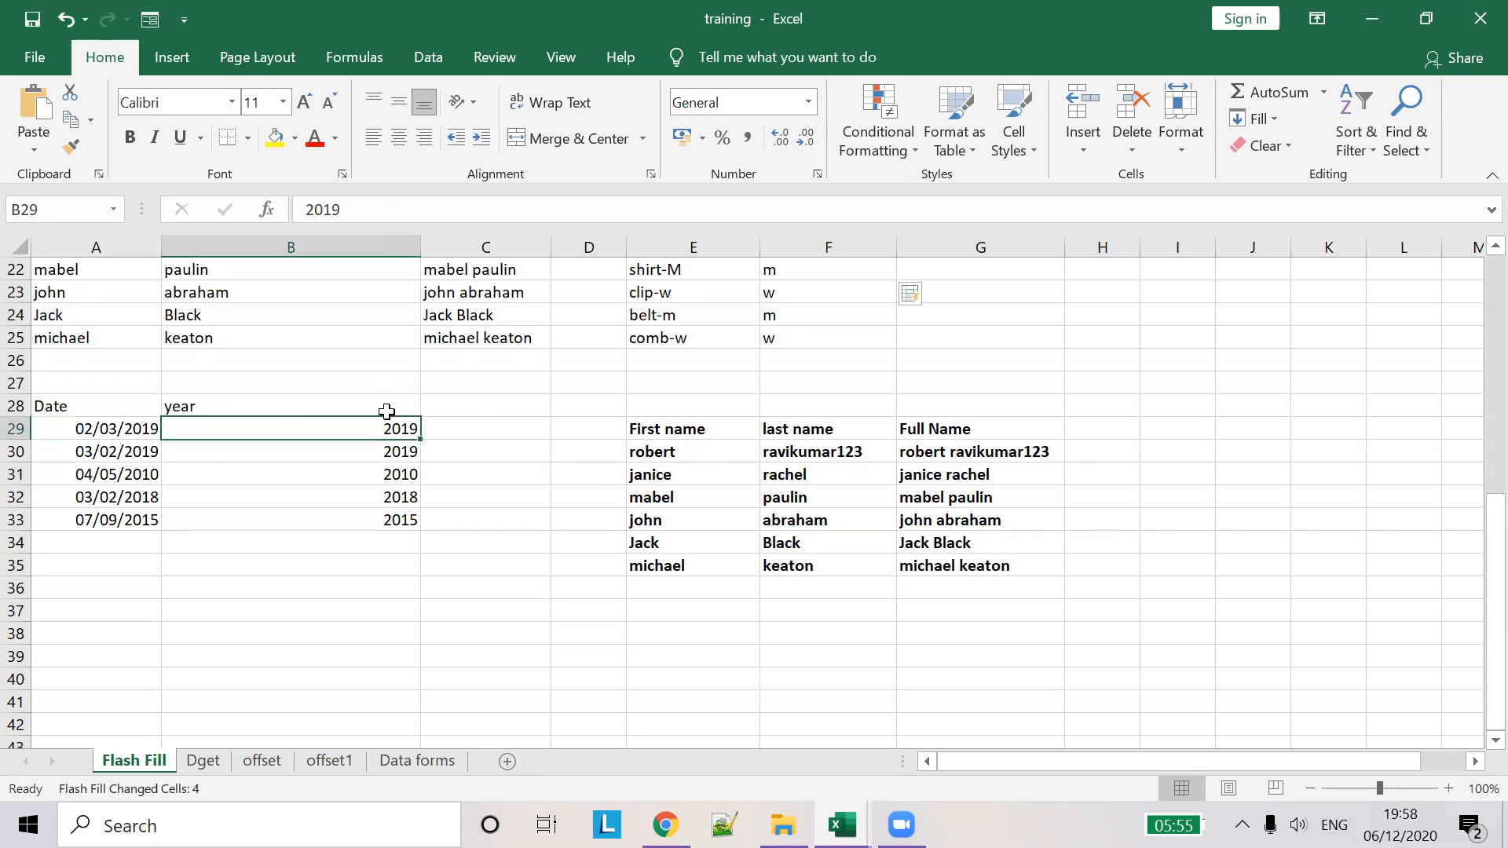
key(Delete)
key(Right)
key(Left)
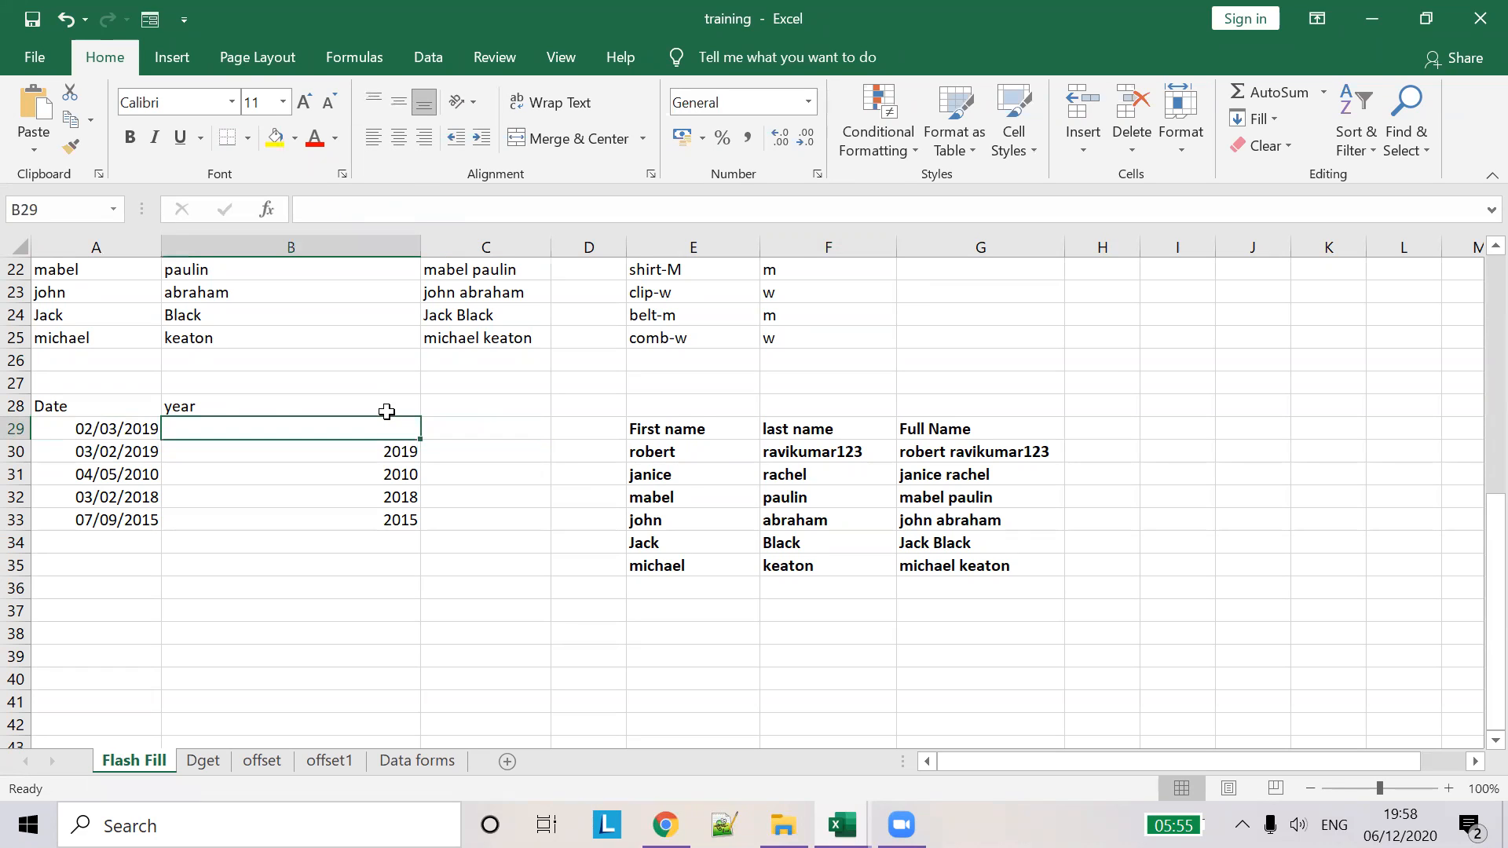
drag(420, 439, 363, 424)
- Enter 2019 in B29 and flash-fill the remaining years 2019, 2010, 2018, 2015
text(2019)
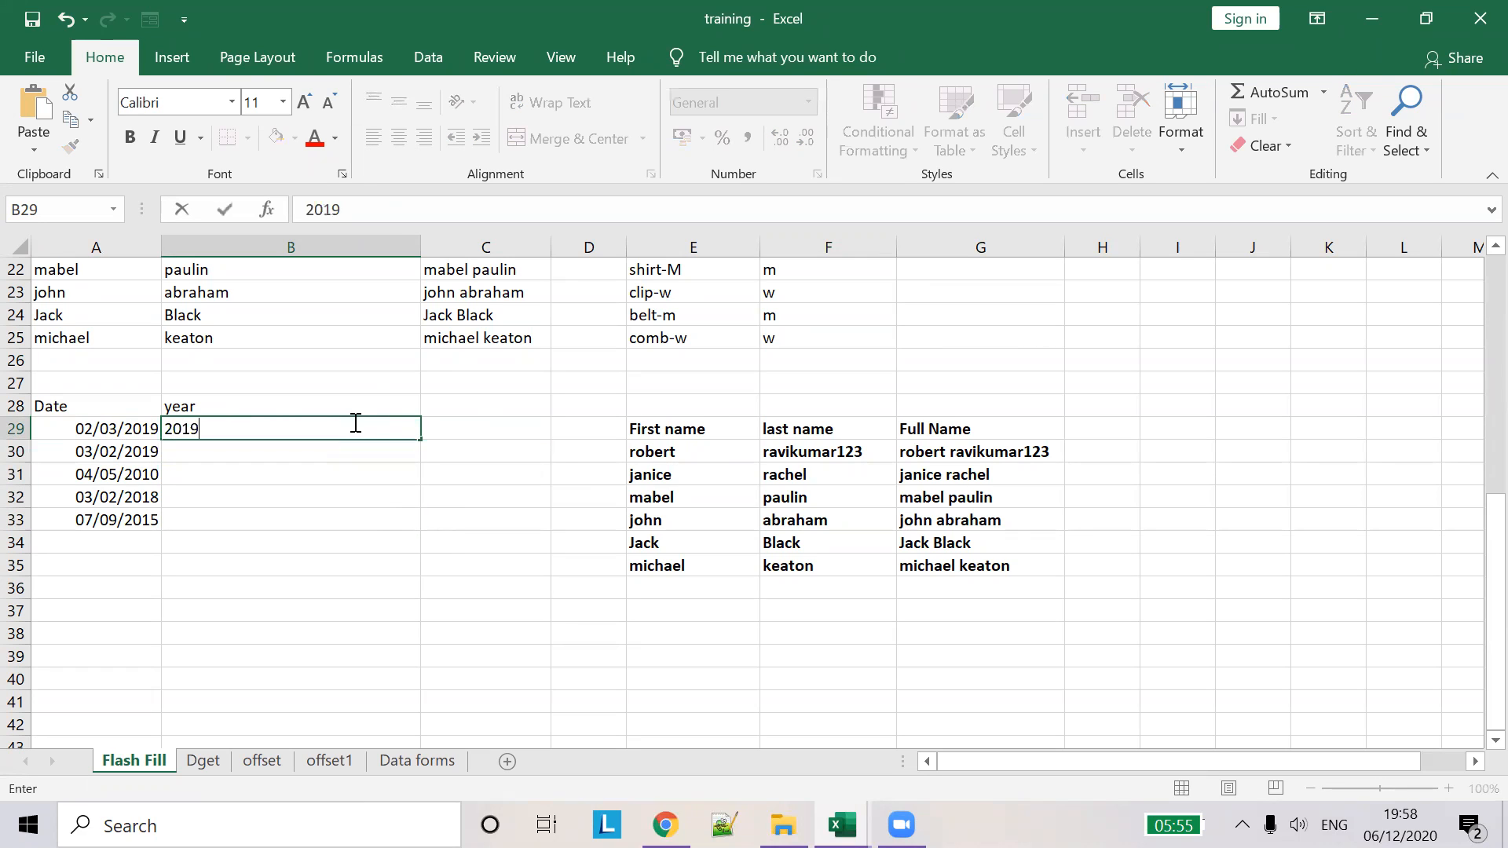
key(Tab)
click(372, 450)
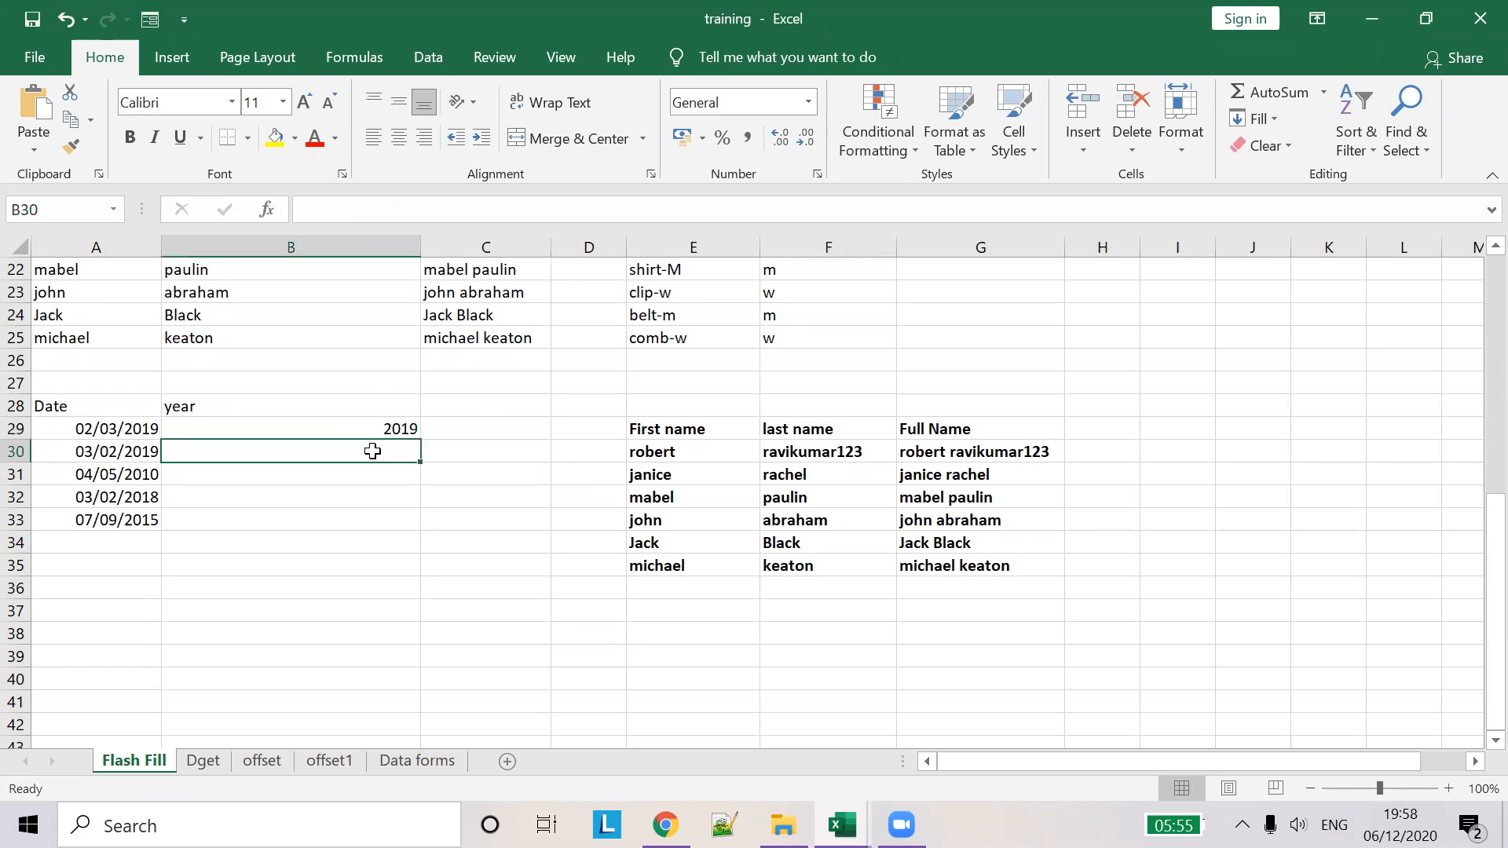
key(ctrl+e)
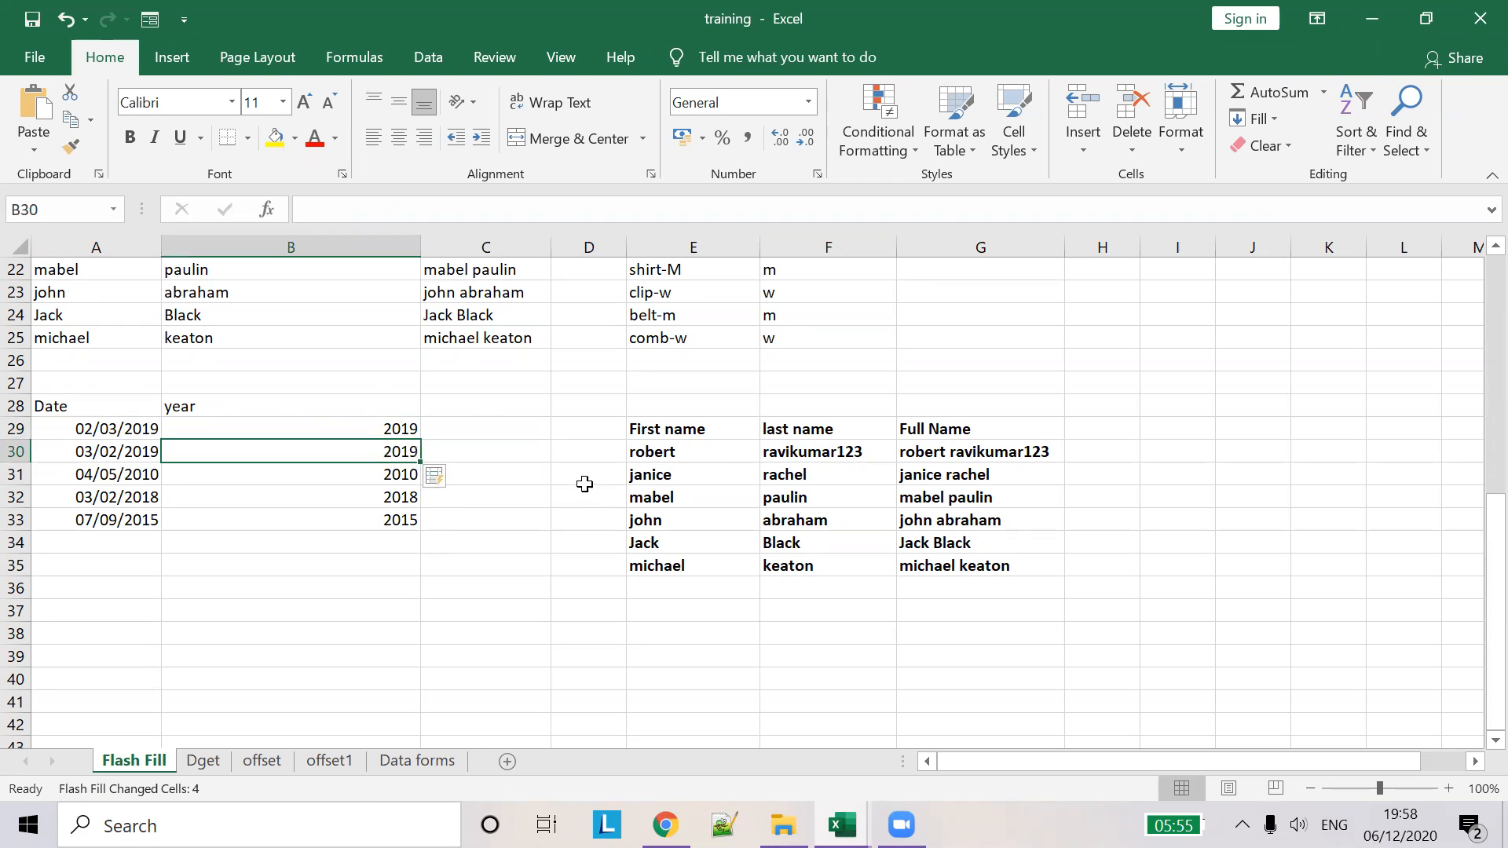
click(583, 483)
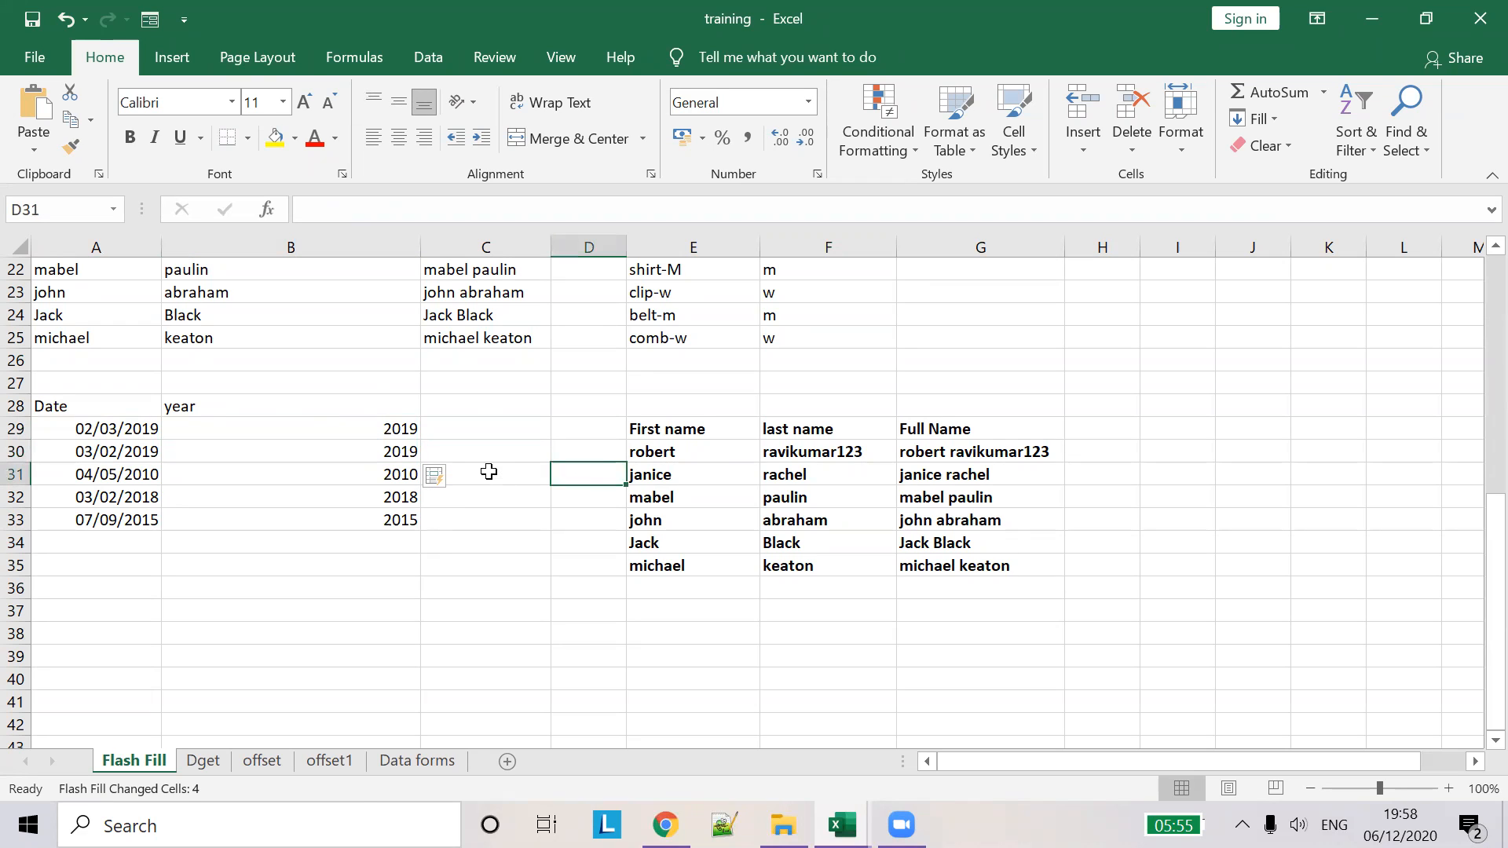
- Add a month column from the example 03, giving 3, 2, 5, 2, 9
click(493, 426)
text(03)
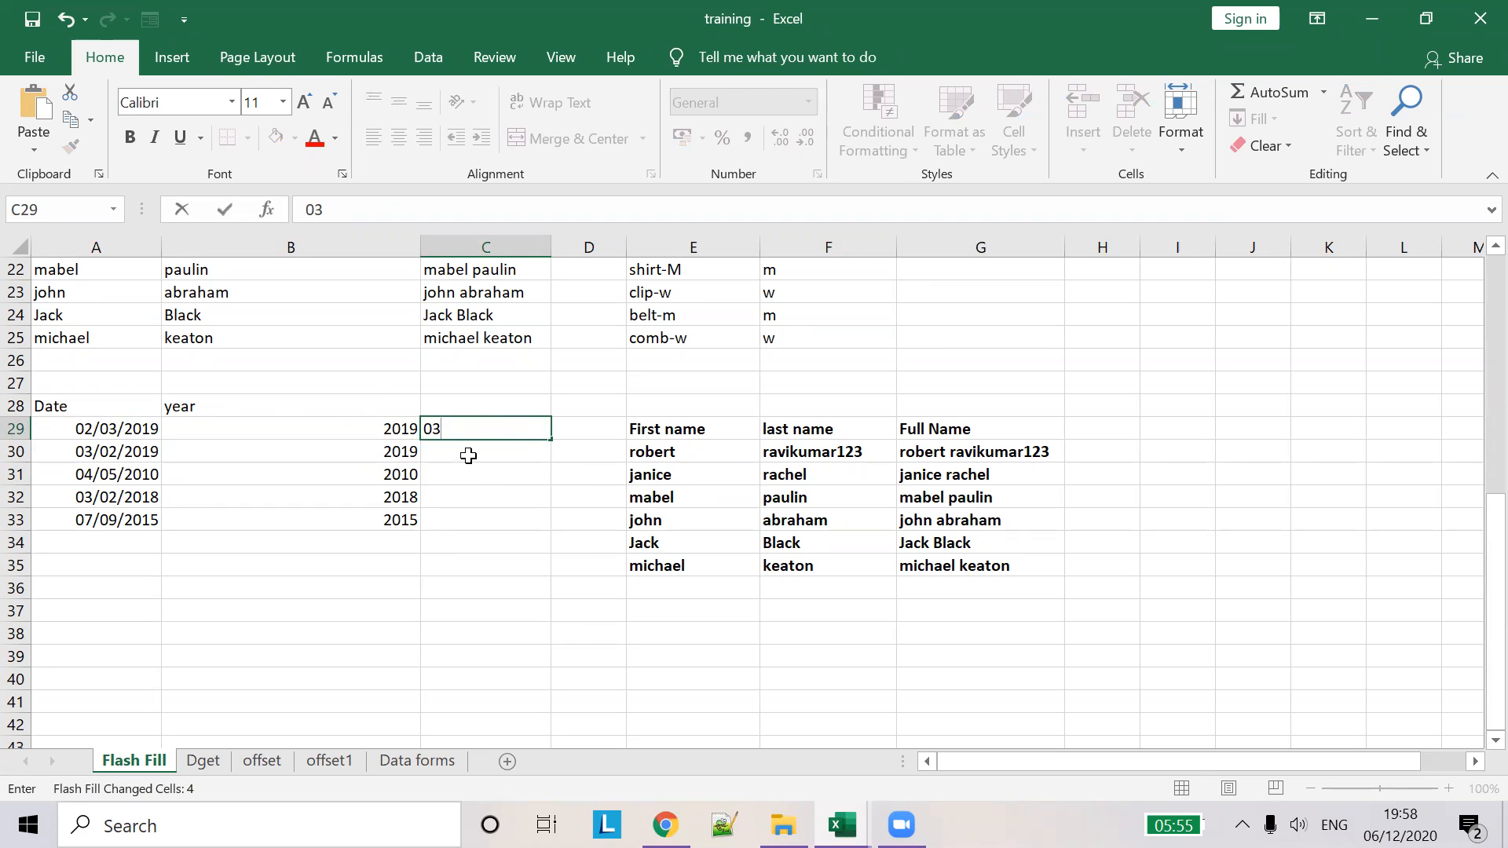
click(470, 454)
key(ctrl+e)
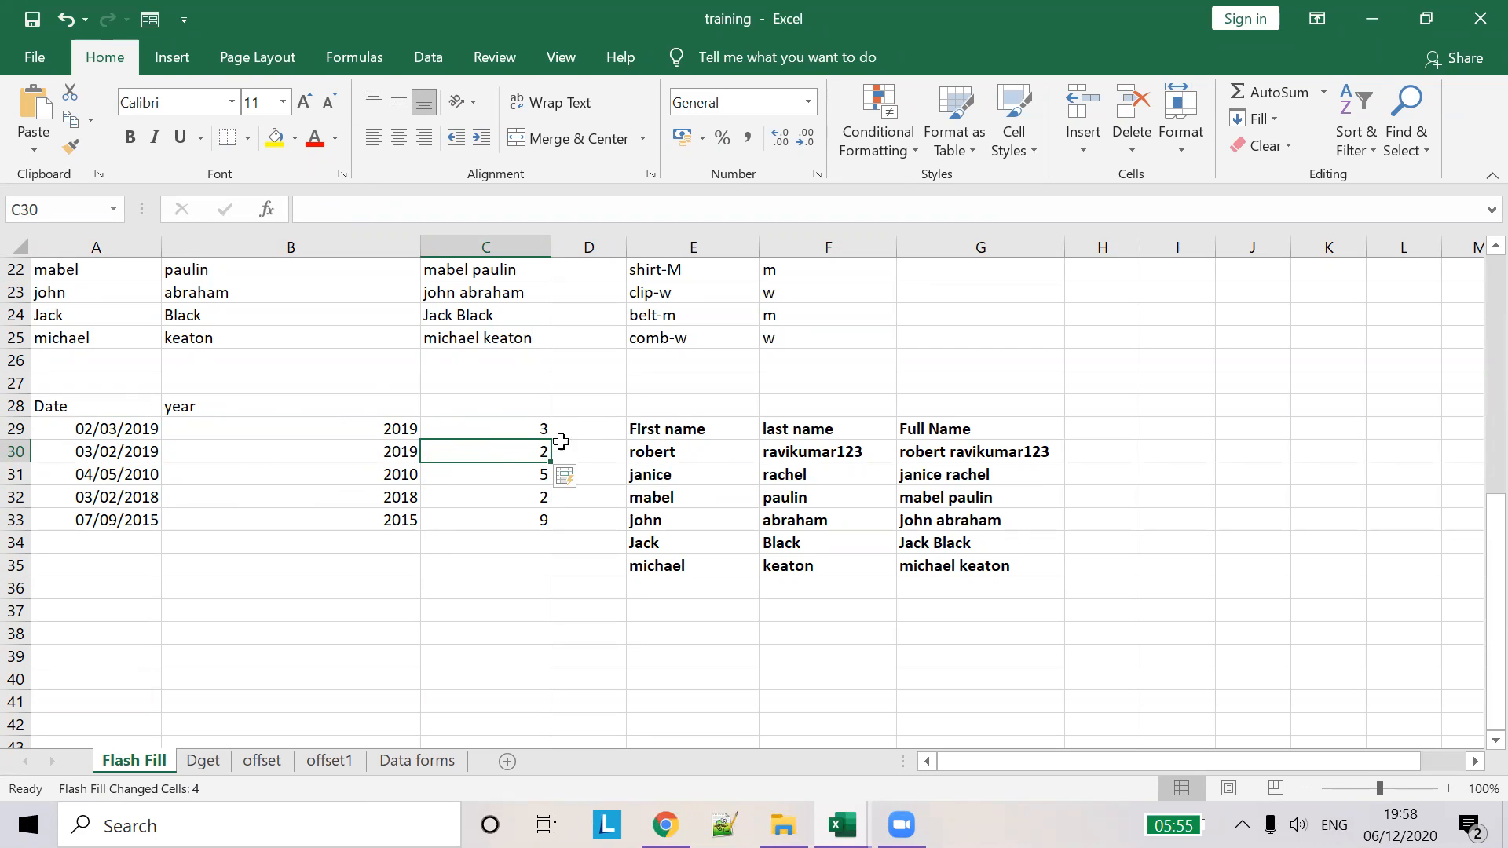
- Add a day column in D29 from the example 2, giving 2, 3, 4, 3, 7
click(583, 428)
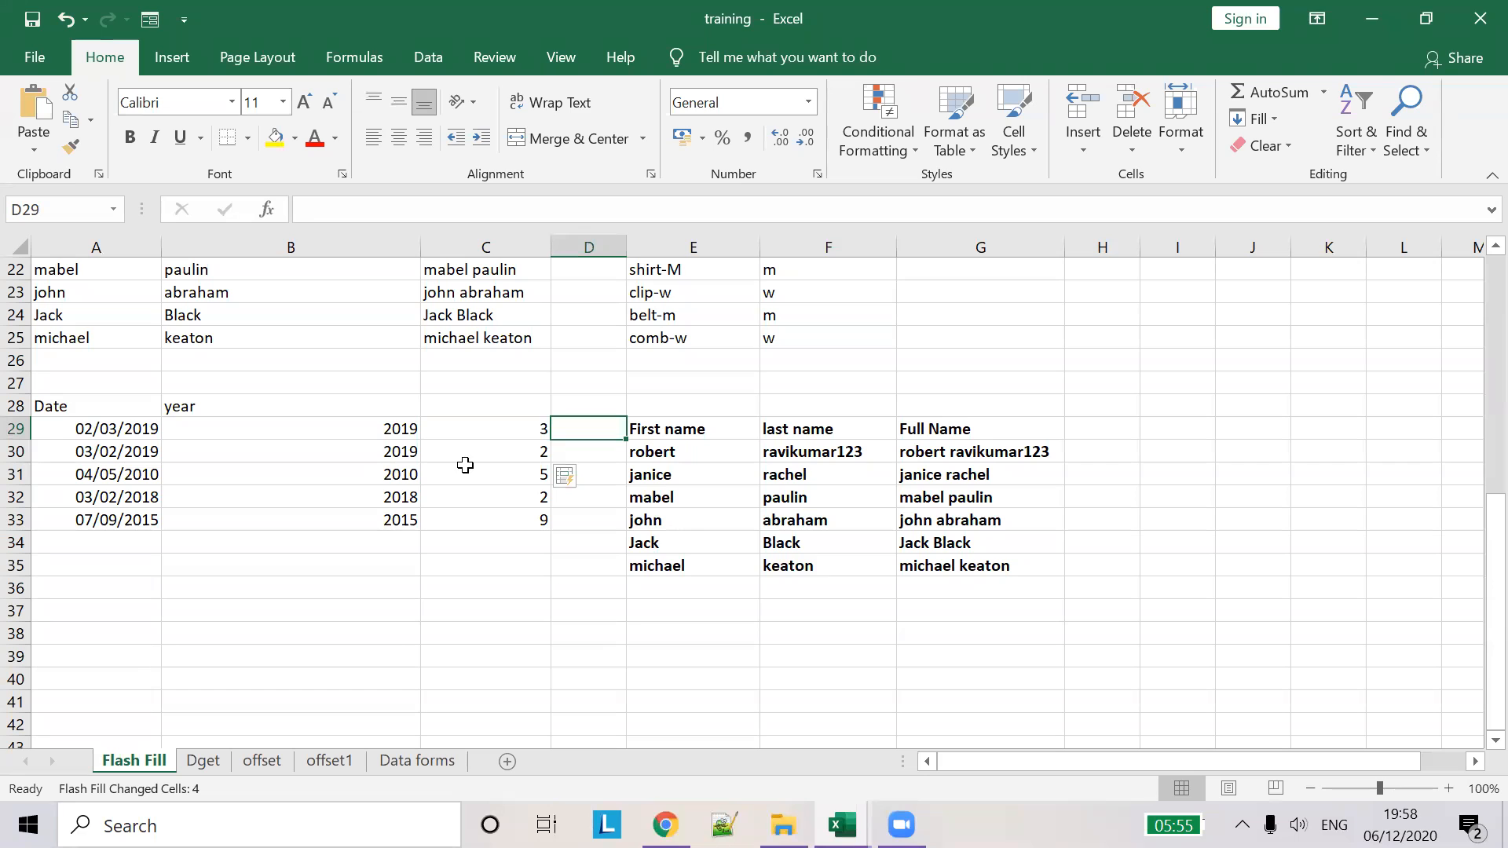
text(2)
key(Return)
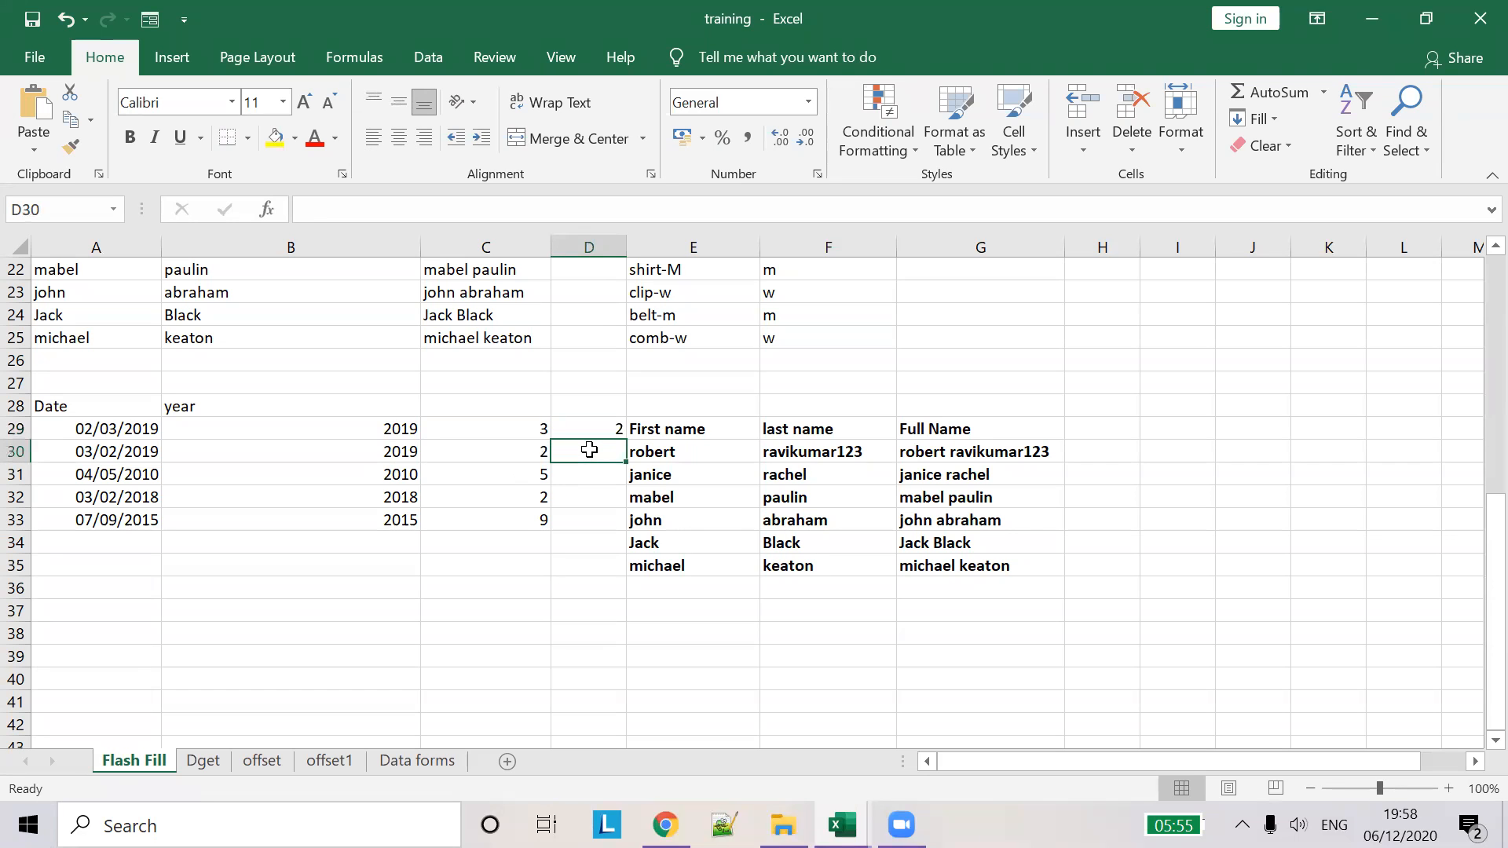
key(ctrl+e)
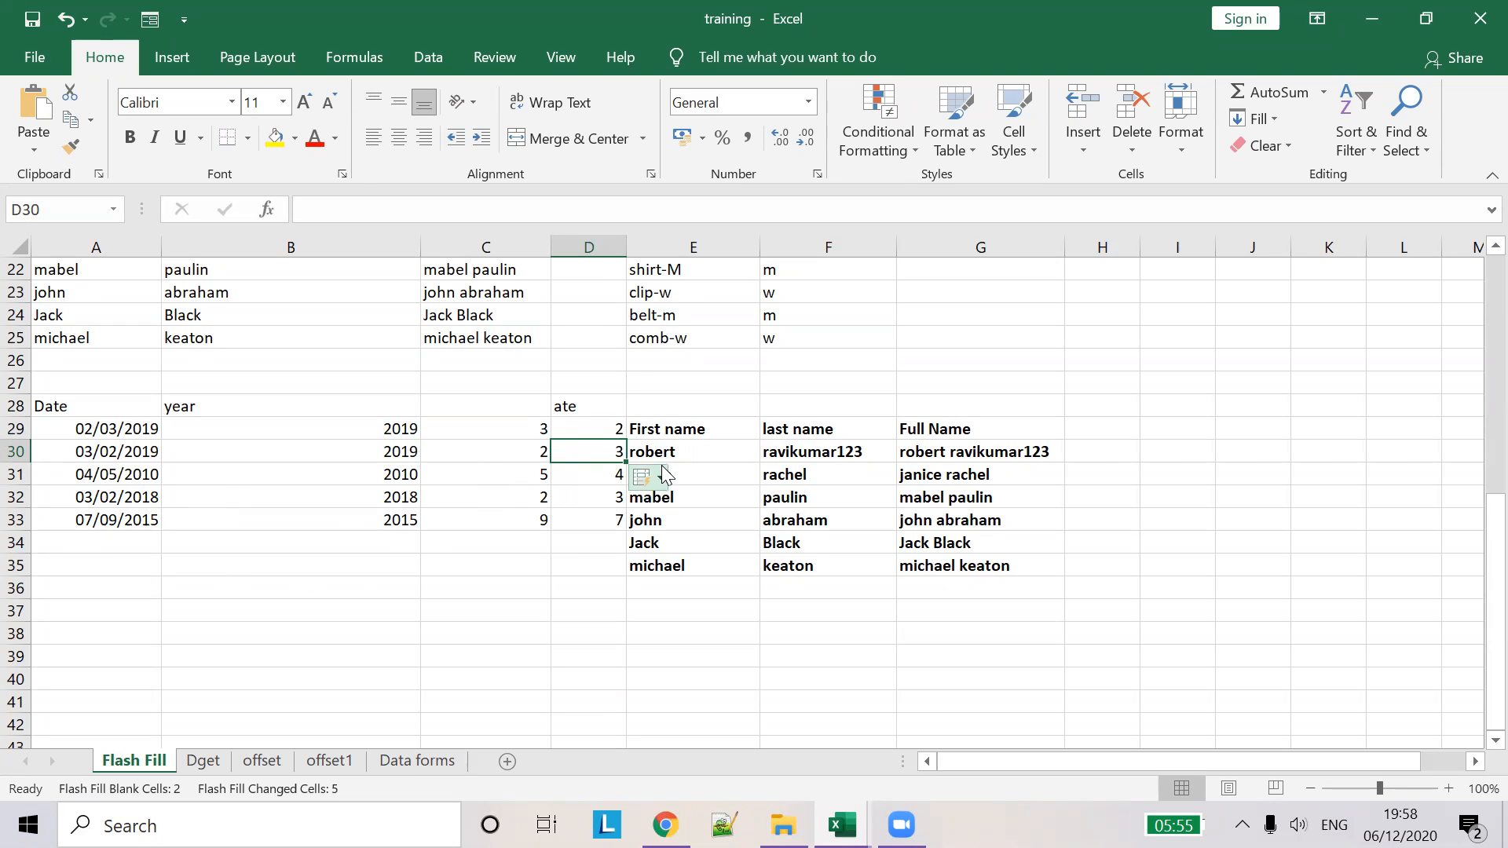
click(1159, 433)
click(792, 454)
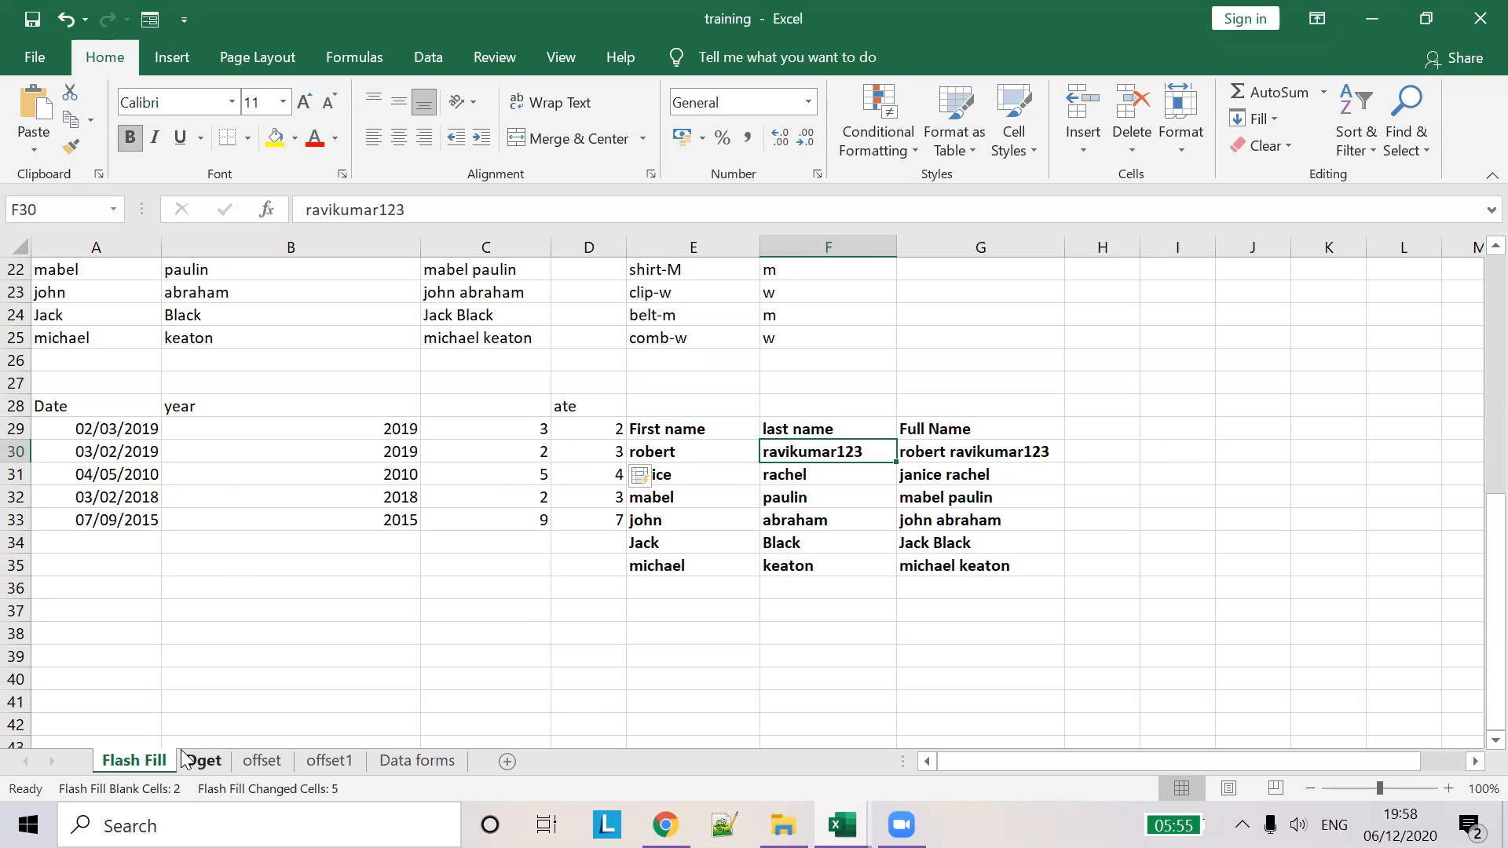
- Switch to the Dget sheet and autofit column H to show the department heading
click(201, 744)
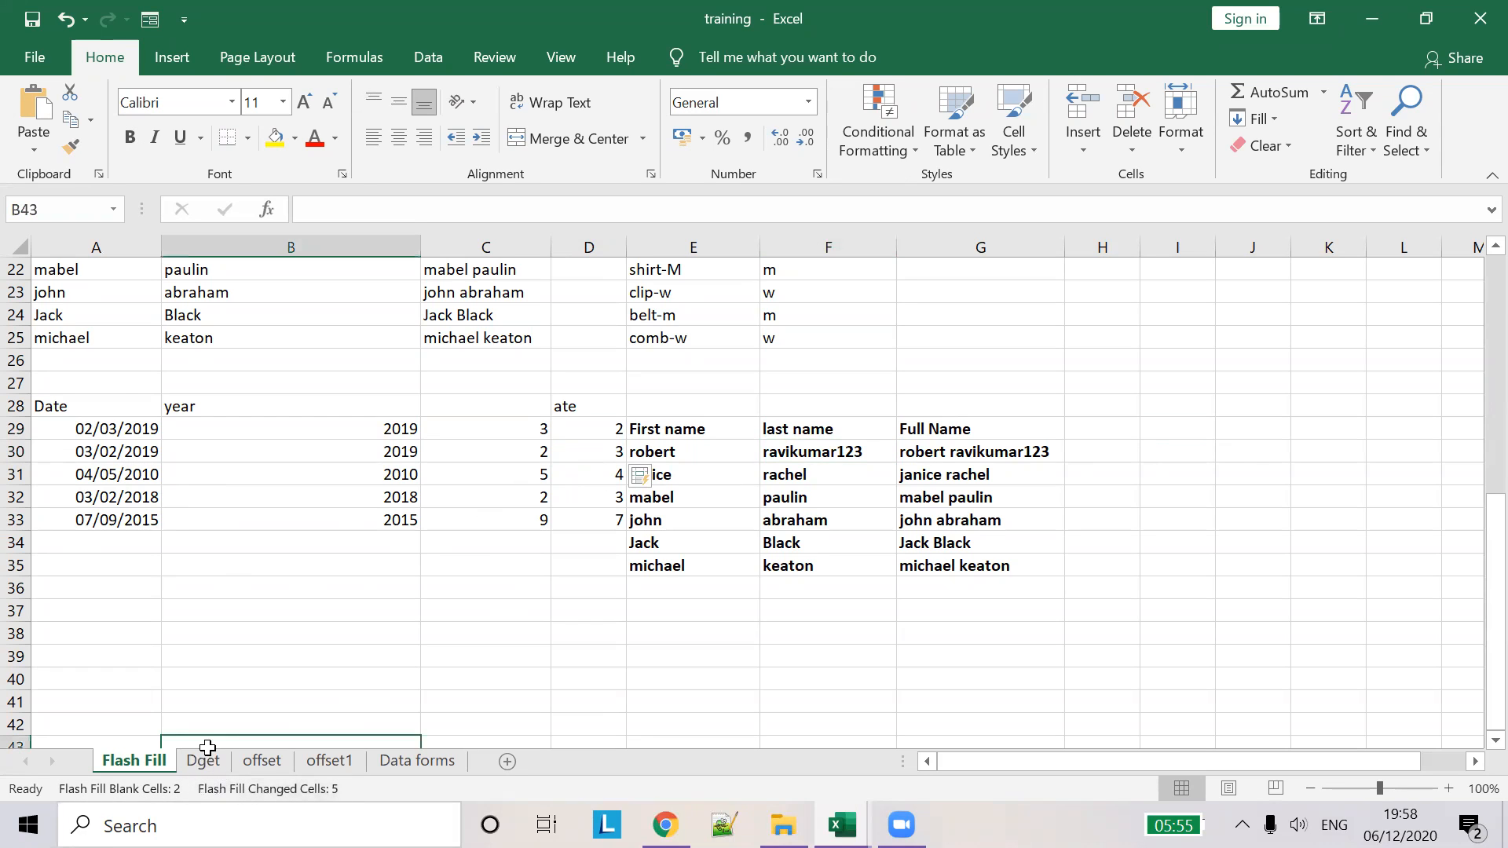
click(202, 760)
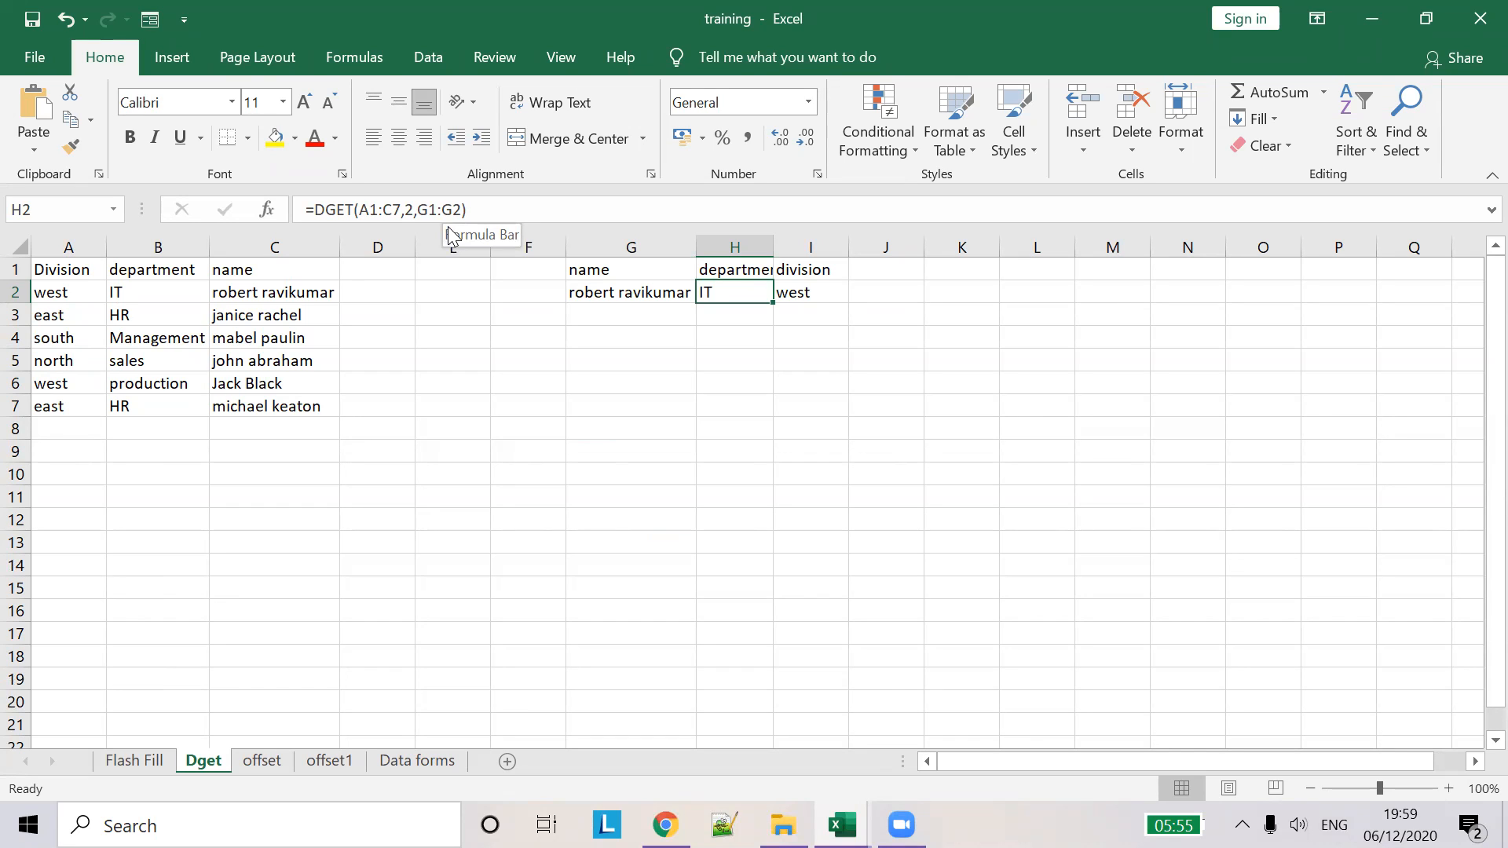
drag(78, 271, 277, 409)
drag(731, 296, 726, 271)
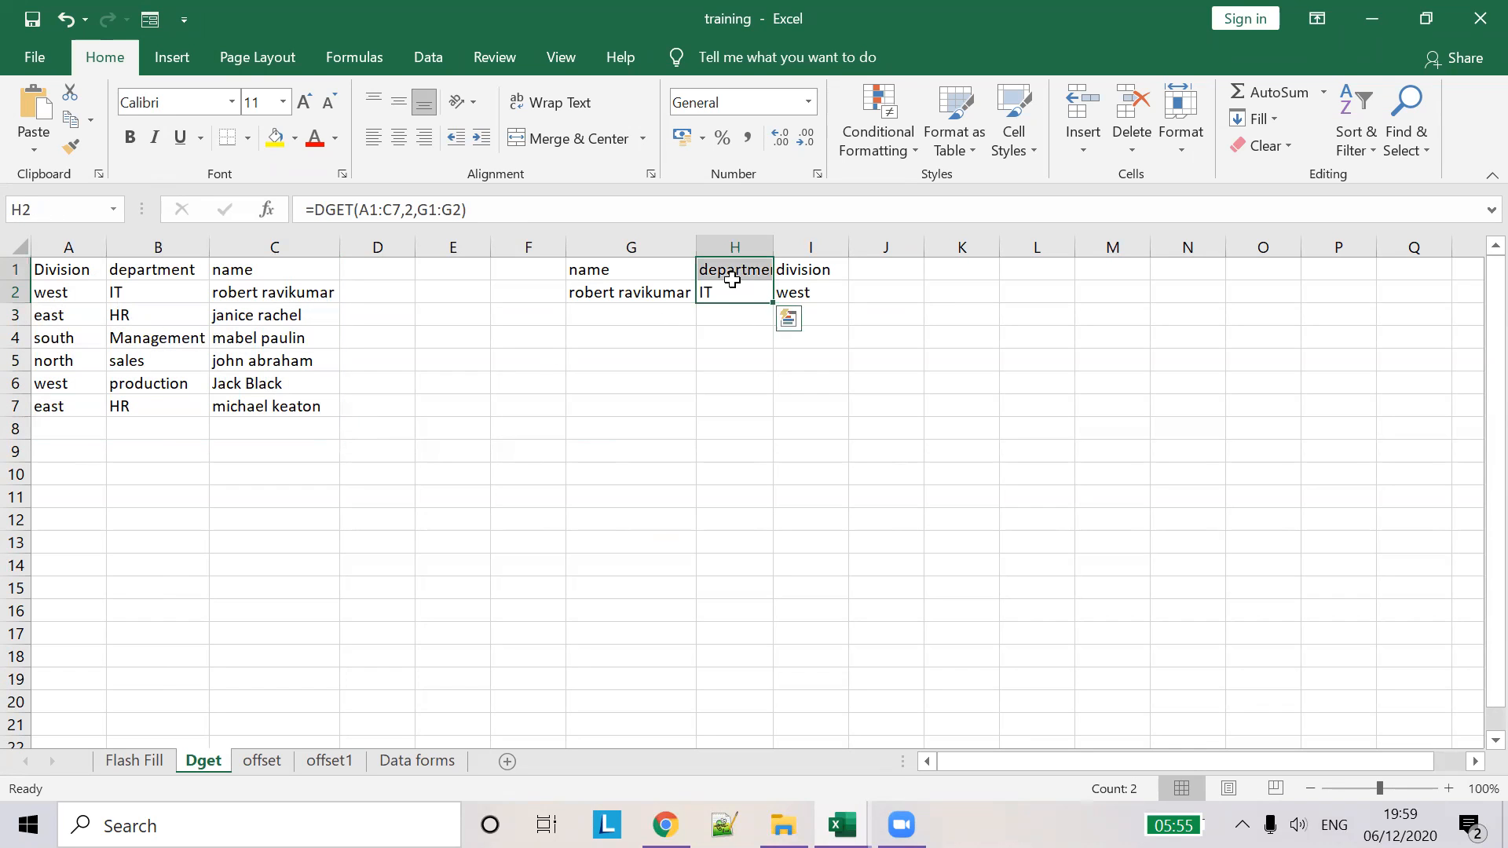
click(741, 293)
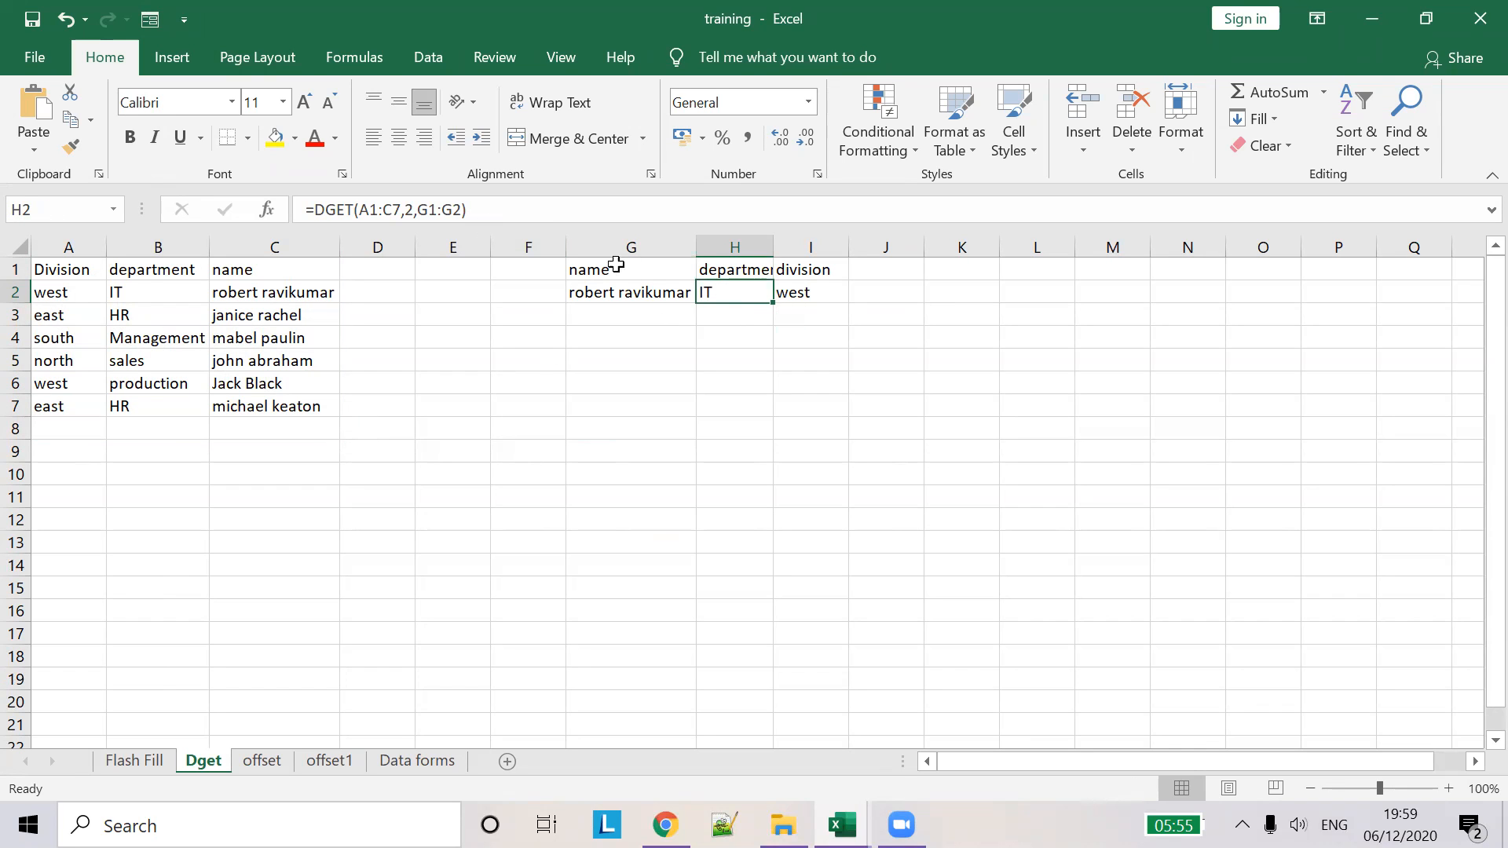
double_click(773, 245)
- Inspect H2's =DGET(A1:C7,2,G1:G2) formula against the name criterion in G1:G2
click(627, 270)
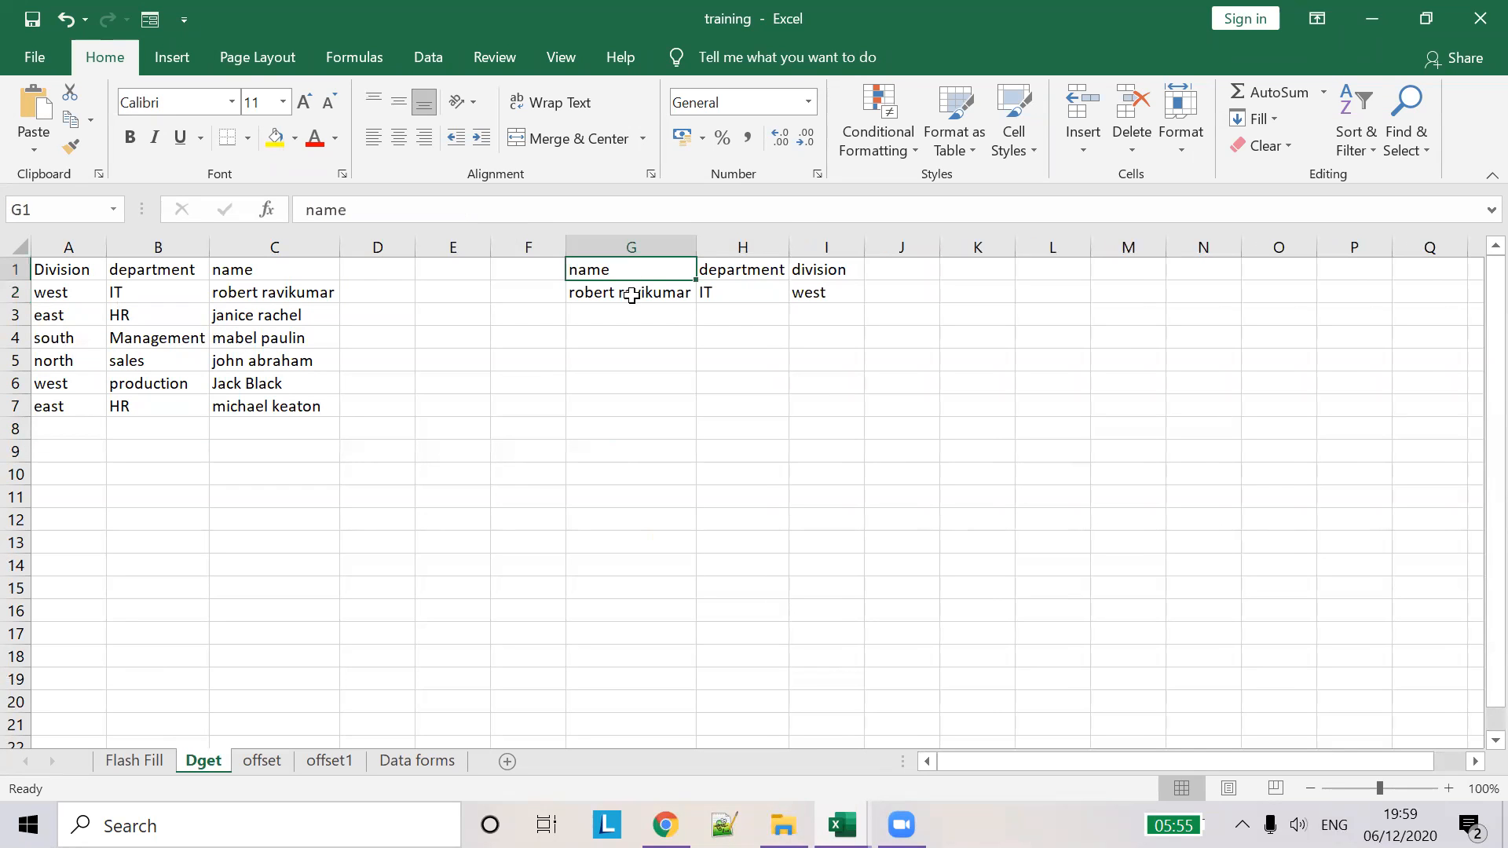
click(631, 296)
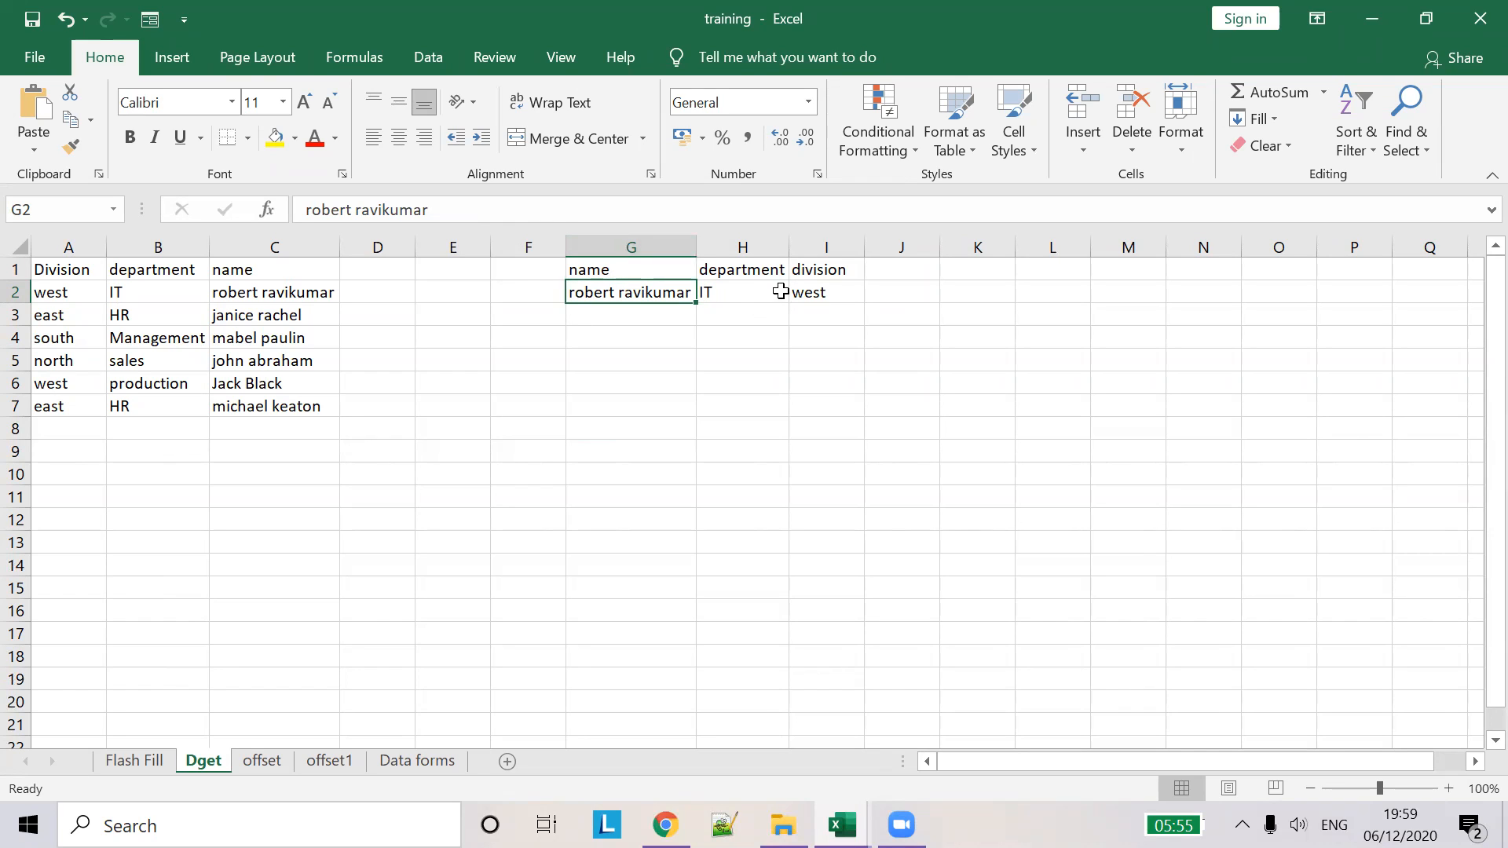
click(729, 288)
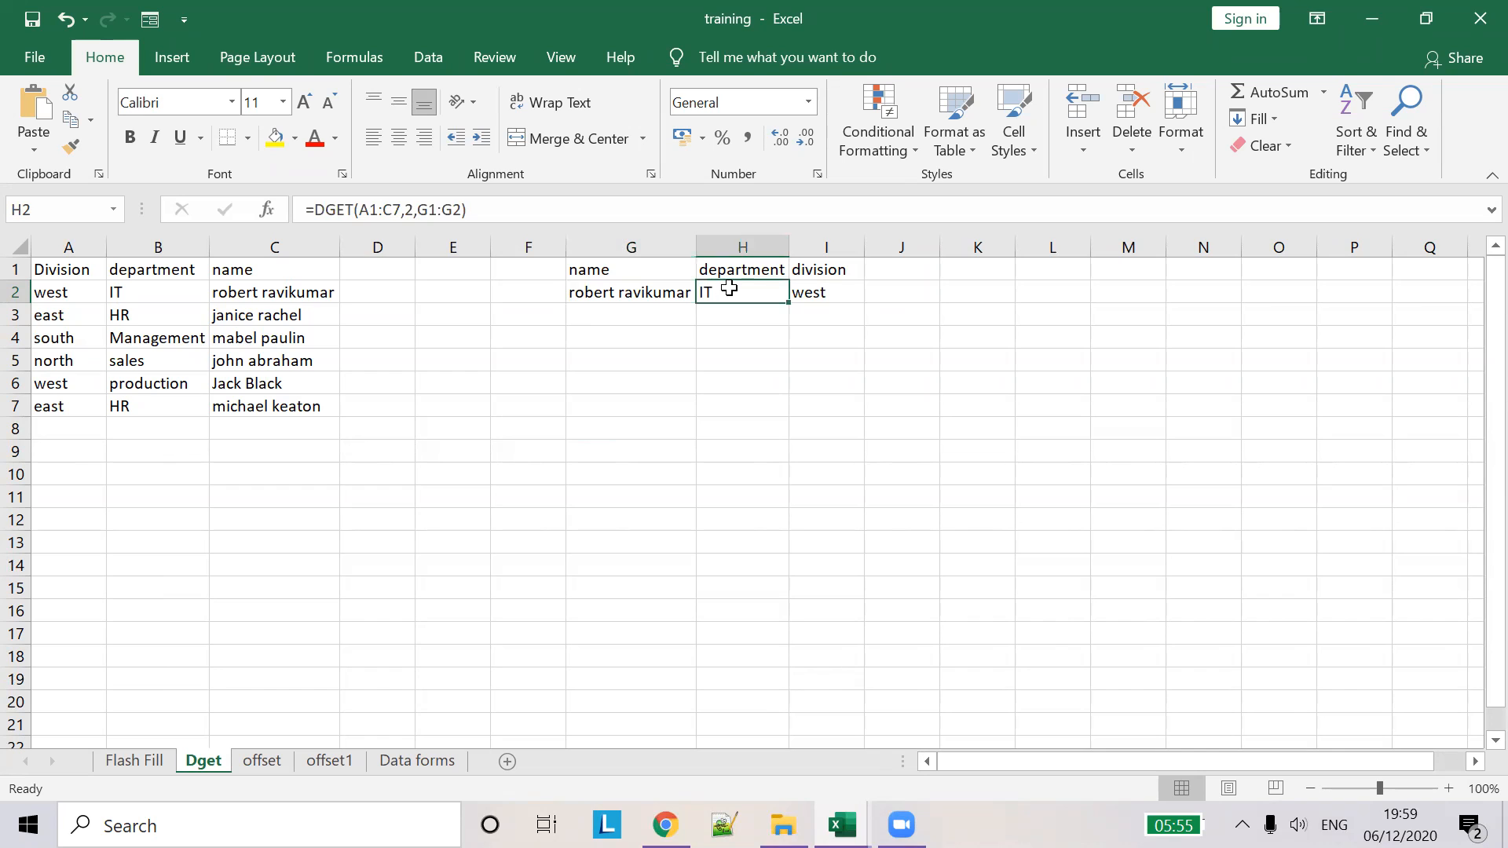
click(388, 209)
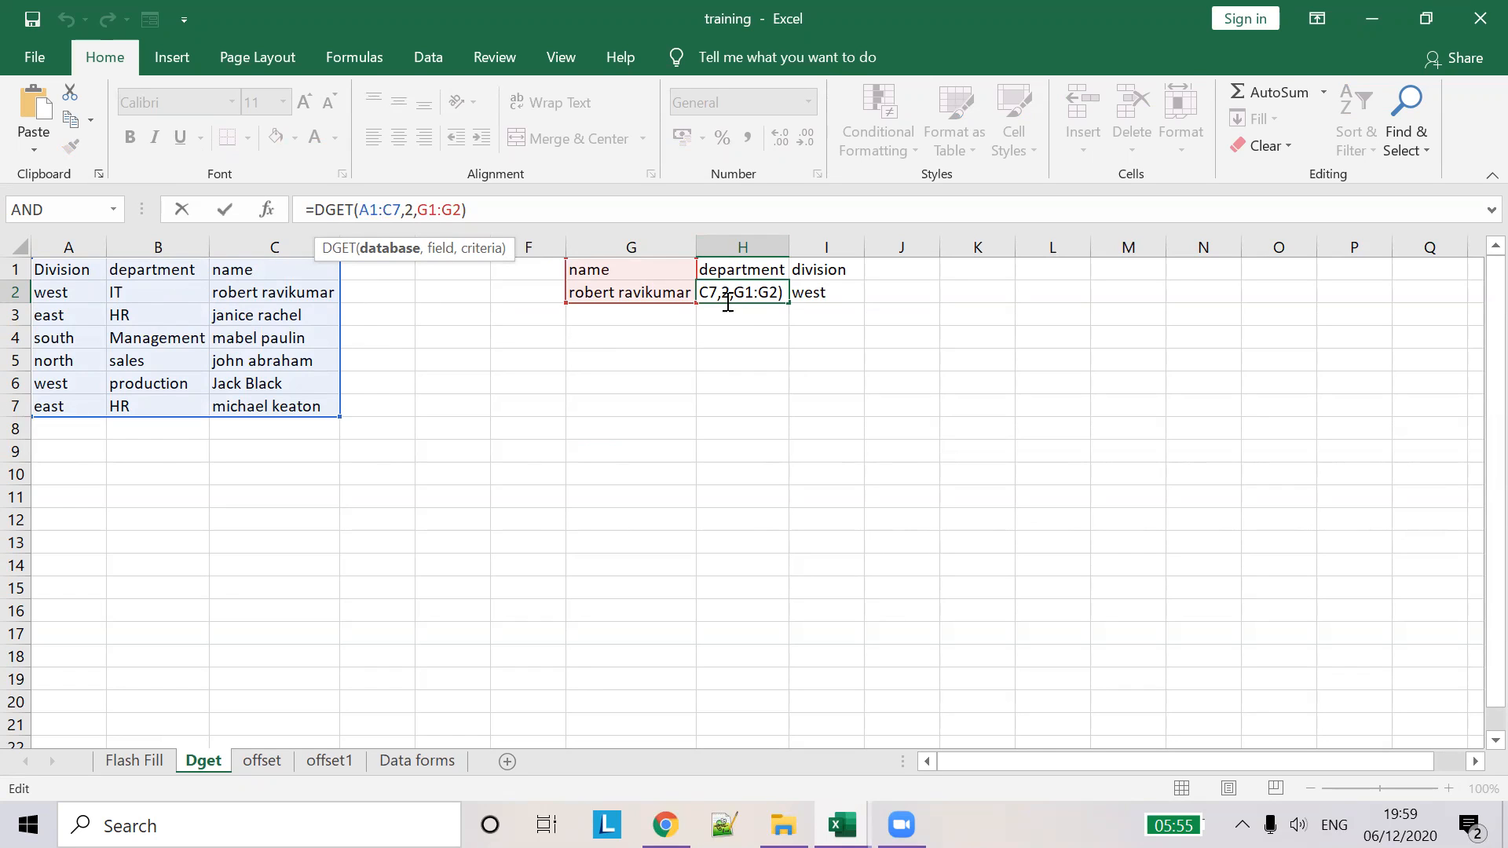
click(438, 212)
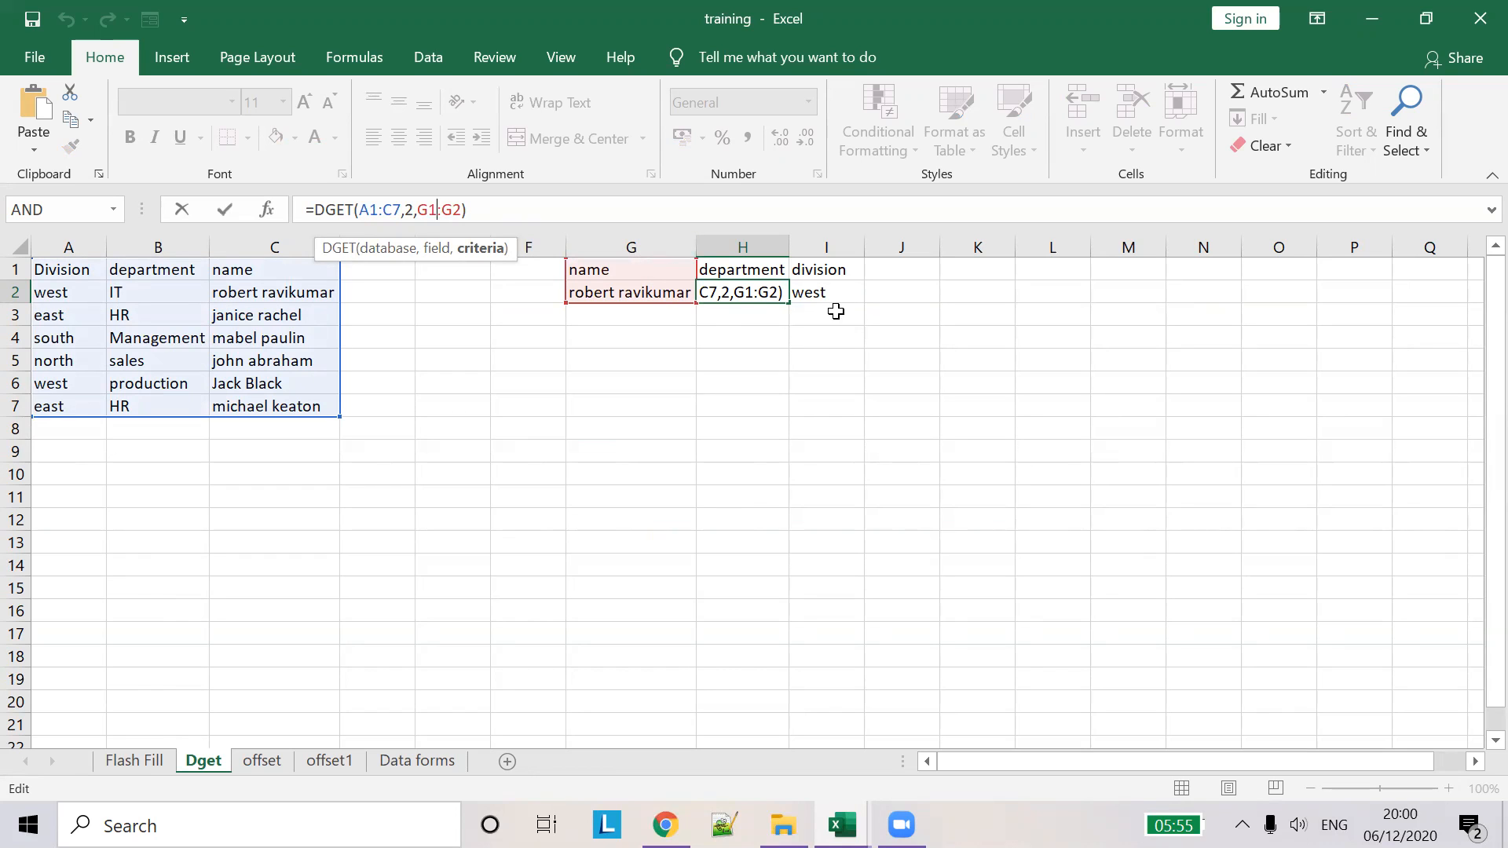
- Rename the G1 criteria heading from name to name1
key(Tab)
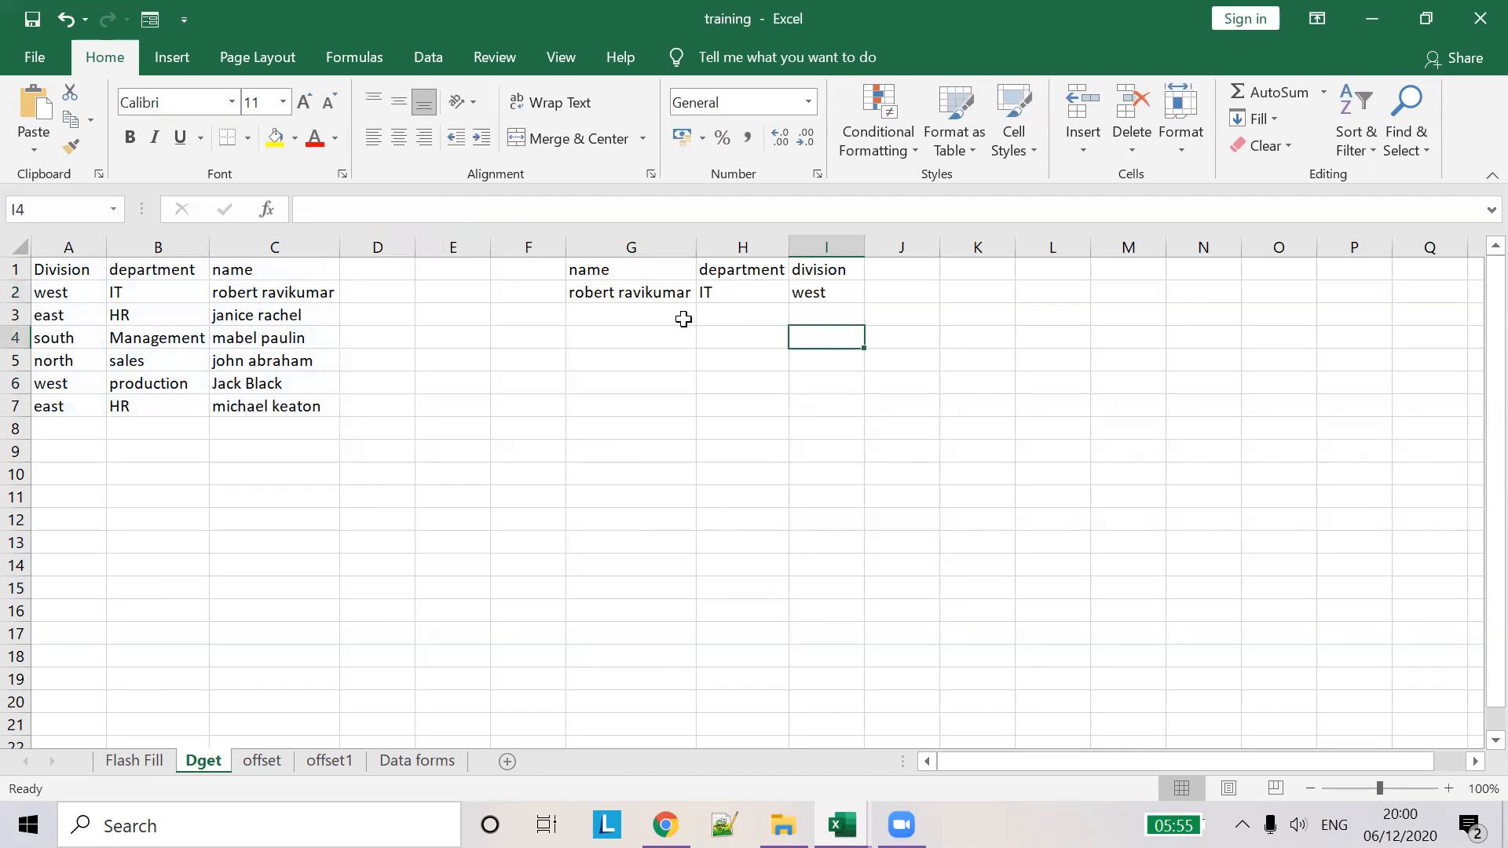
click(640, 271)
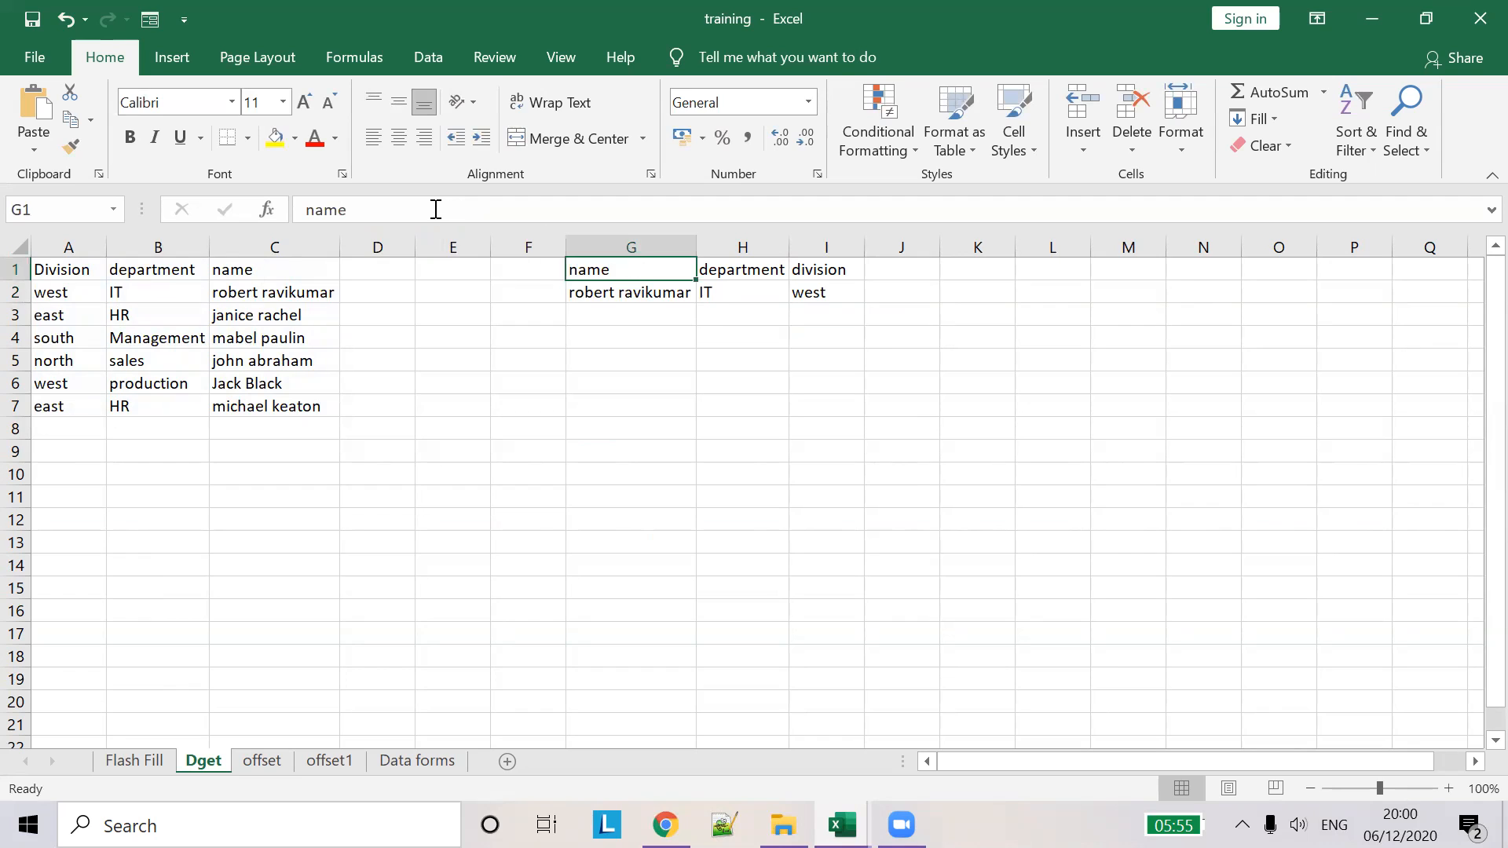
click(436, 210)
text(1)
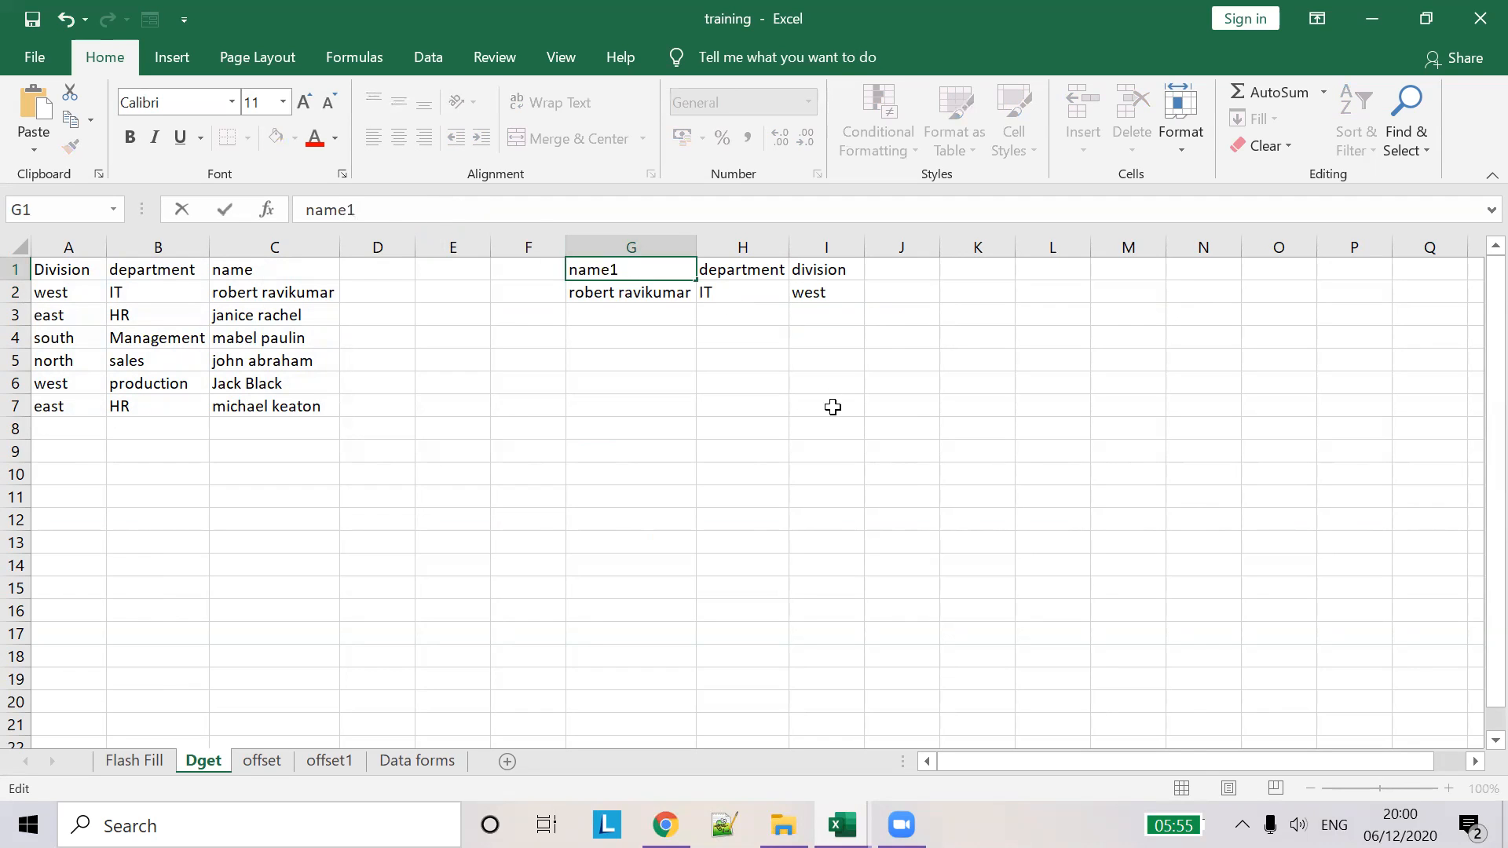
key(Tab)
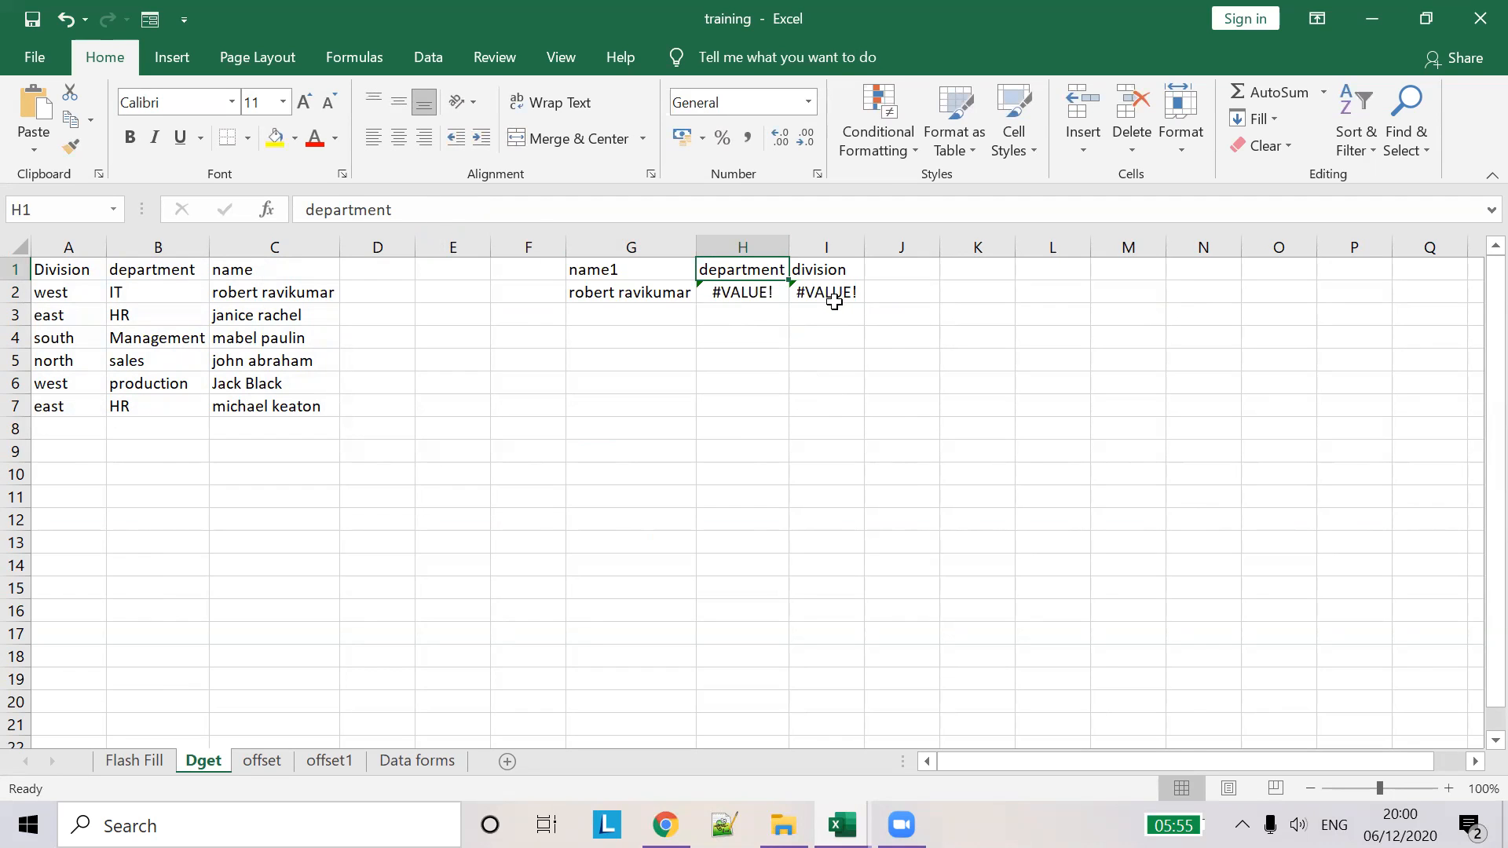
- Rename the C1 column header to name1 to match the criteria heading
click(618, 276)
click(286, 275)
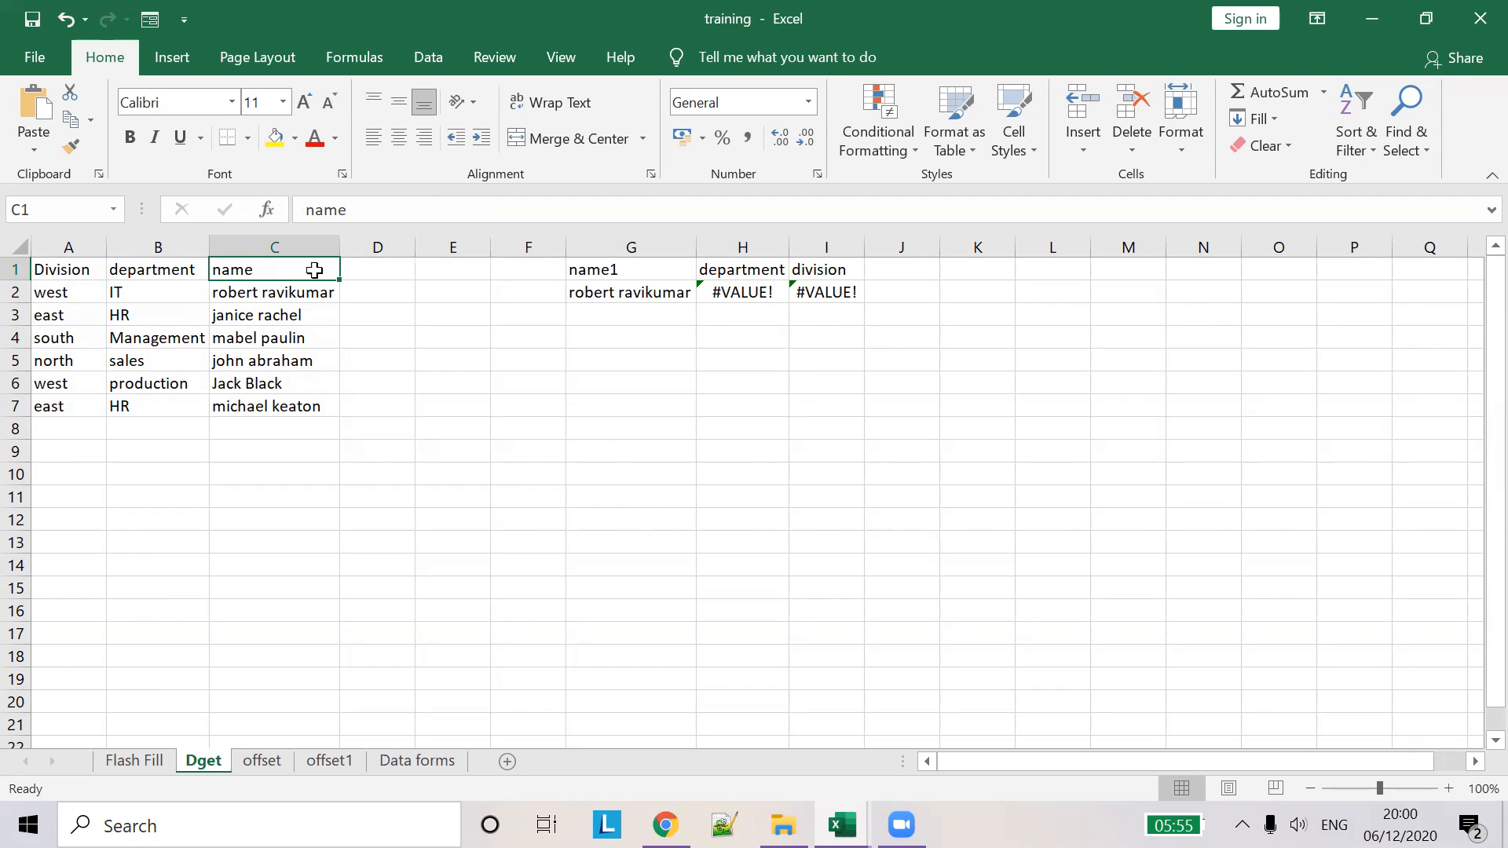
click(376, 210)
text(1)
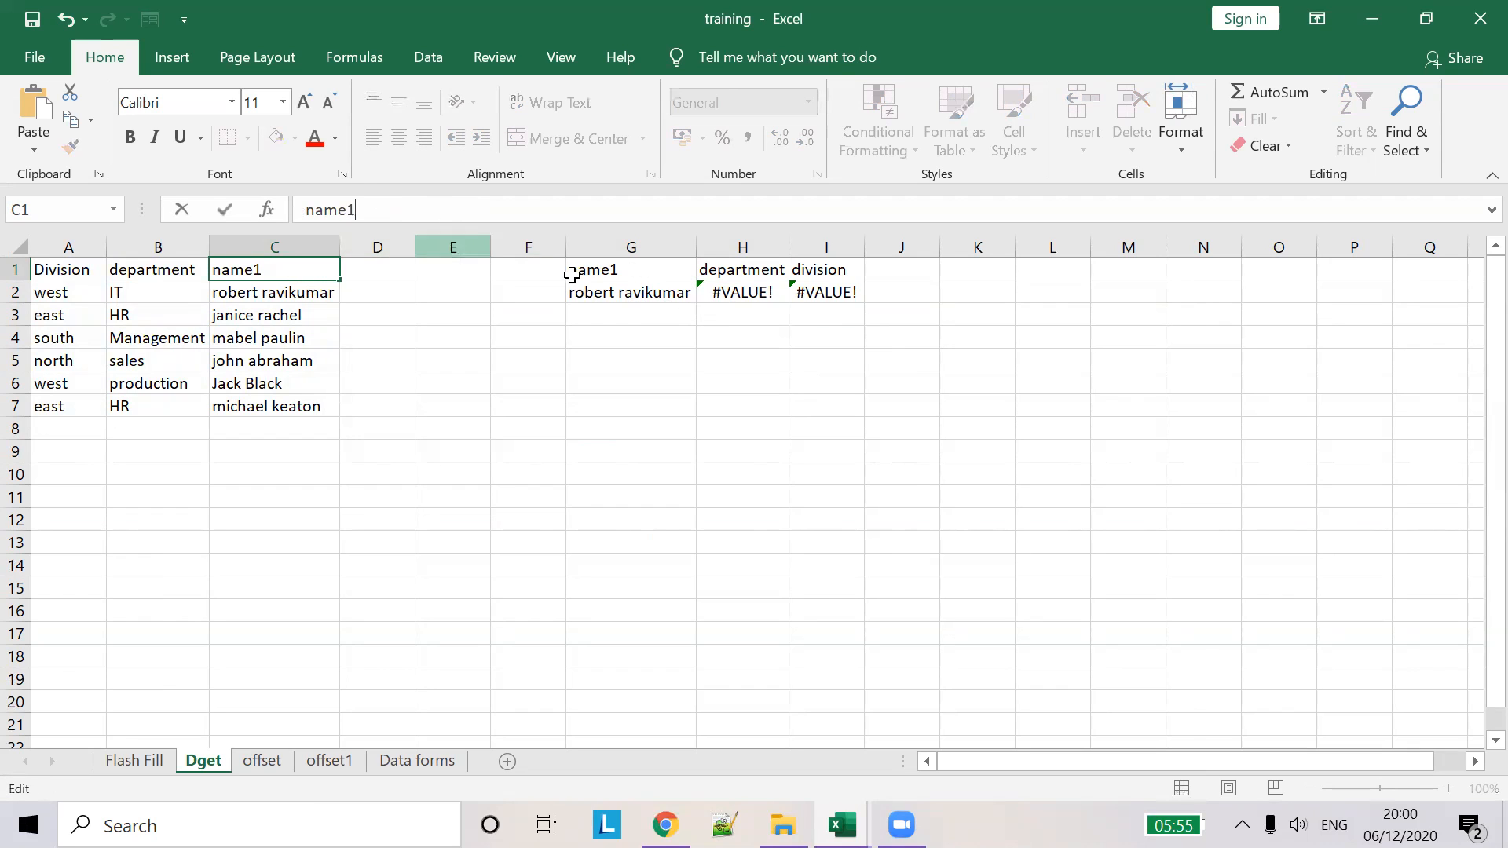
key(Tab)
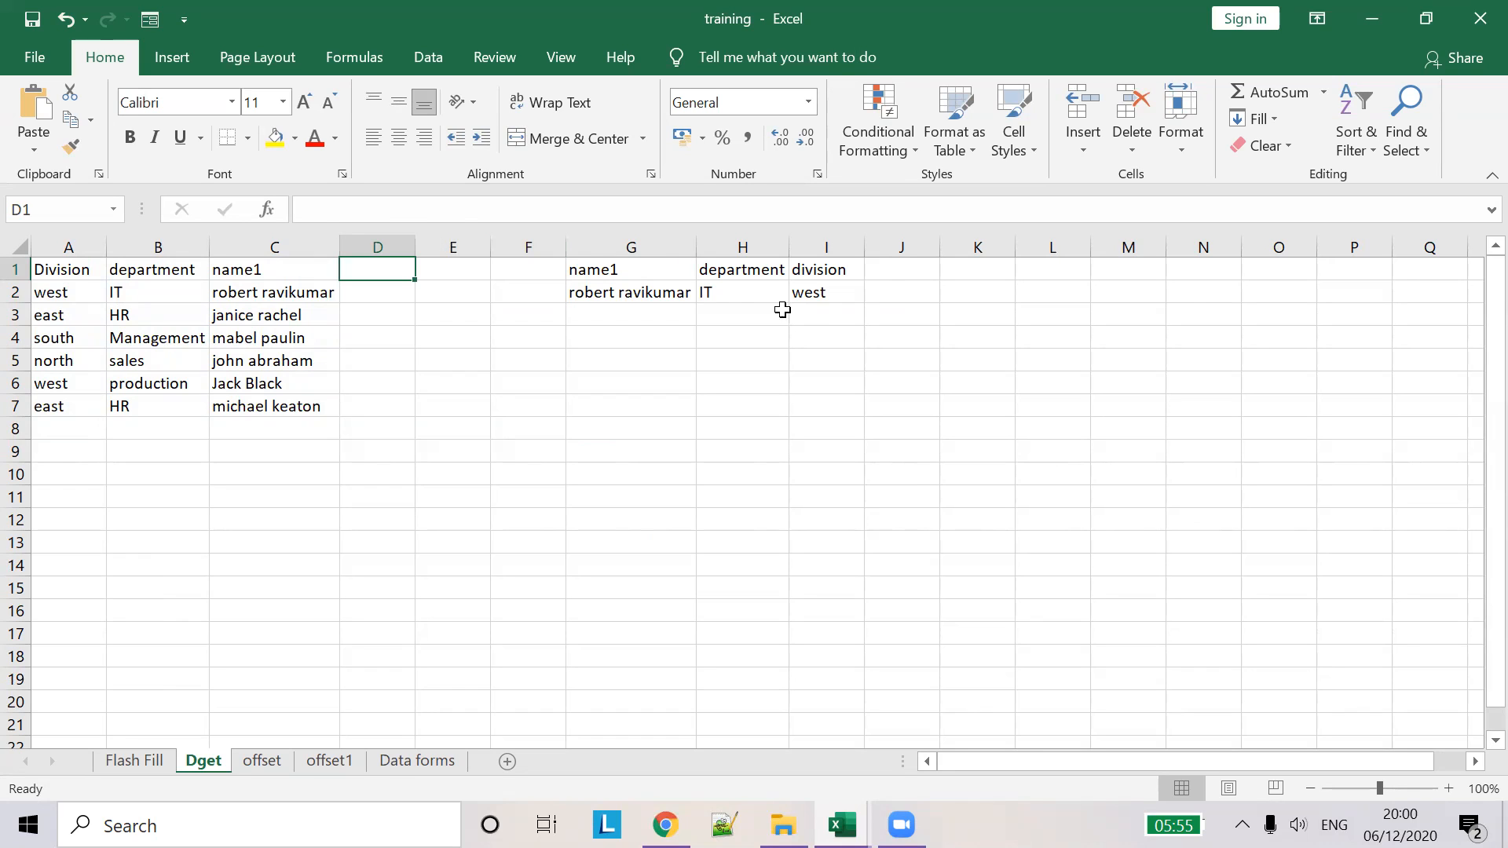
click(748, 287)
drag(787, 305, 780, 417)
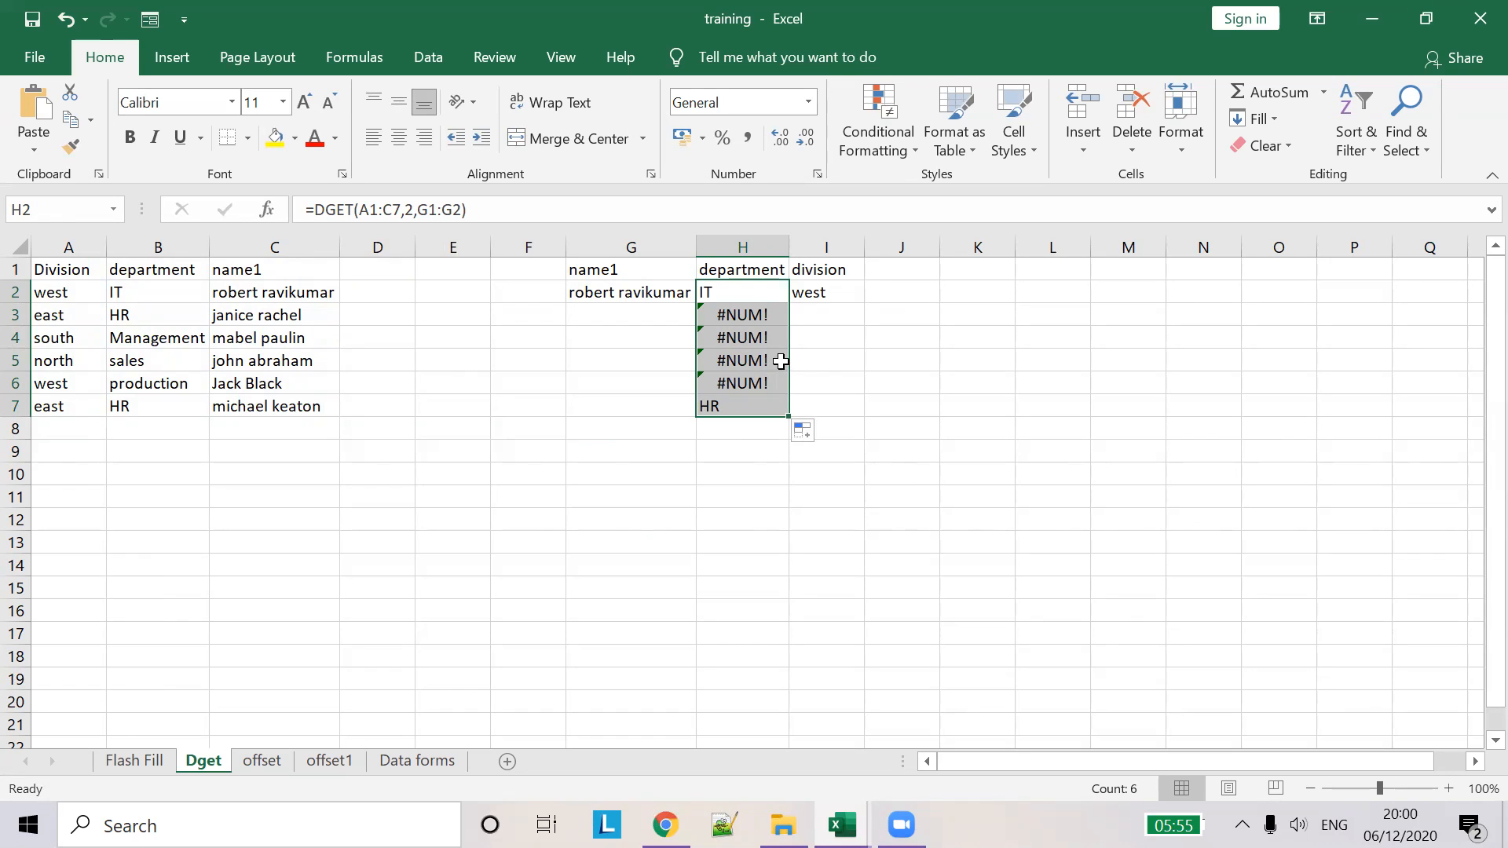
key(ctrl+z)
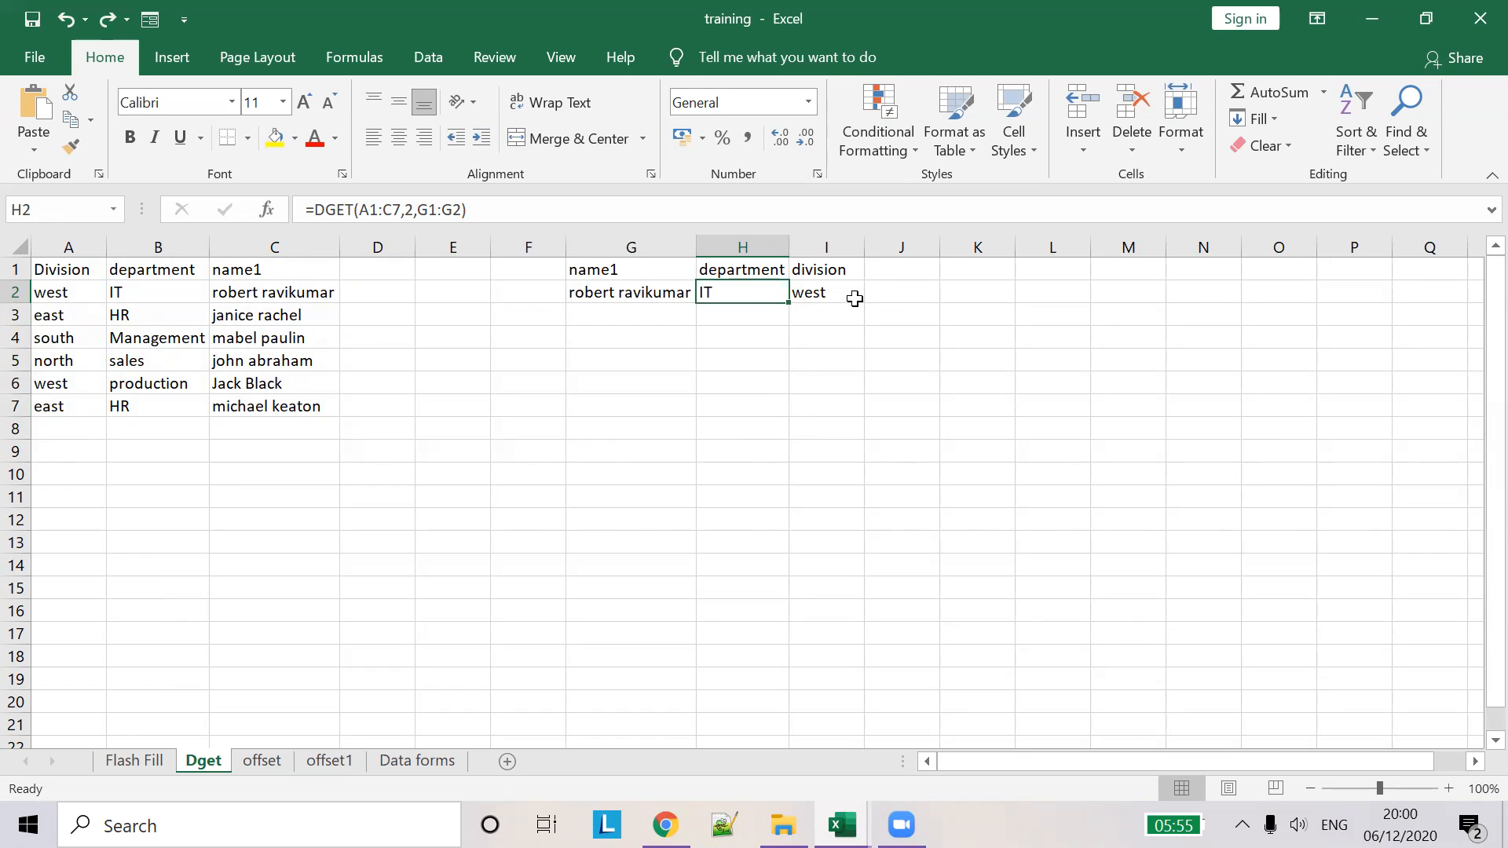
click(833, 293)
drag(868, 307, 864, 395)
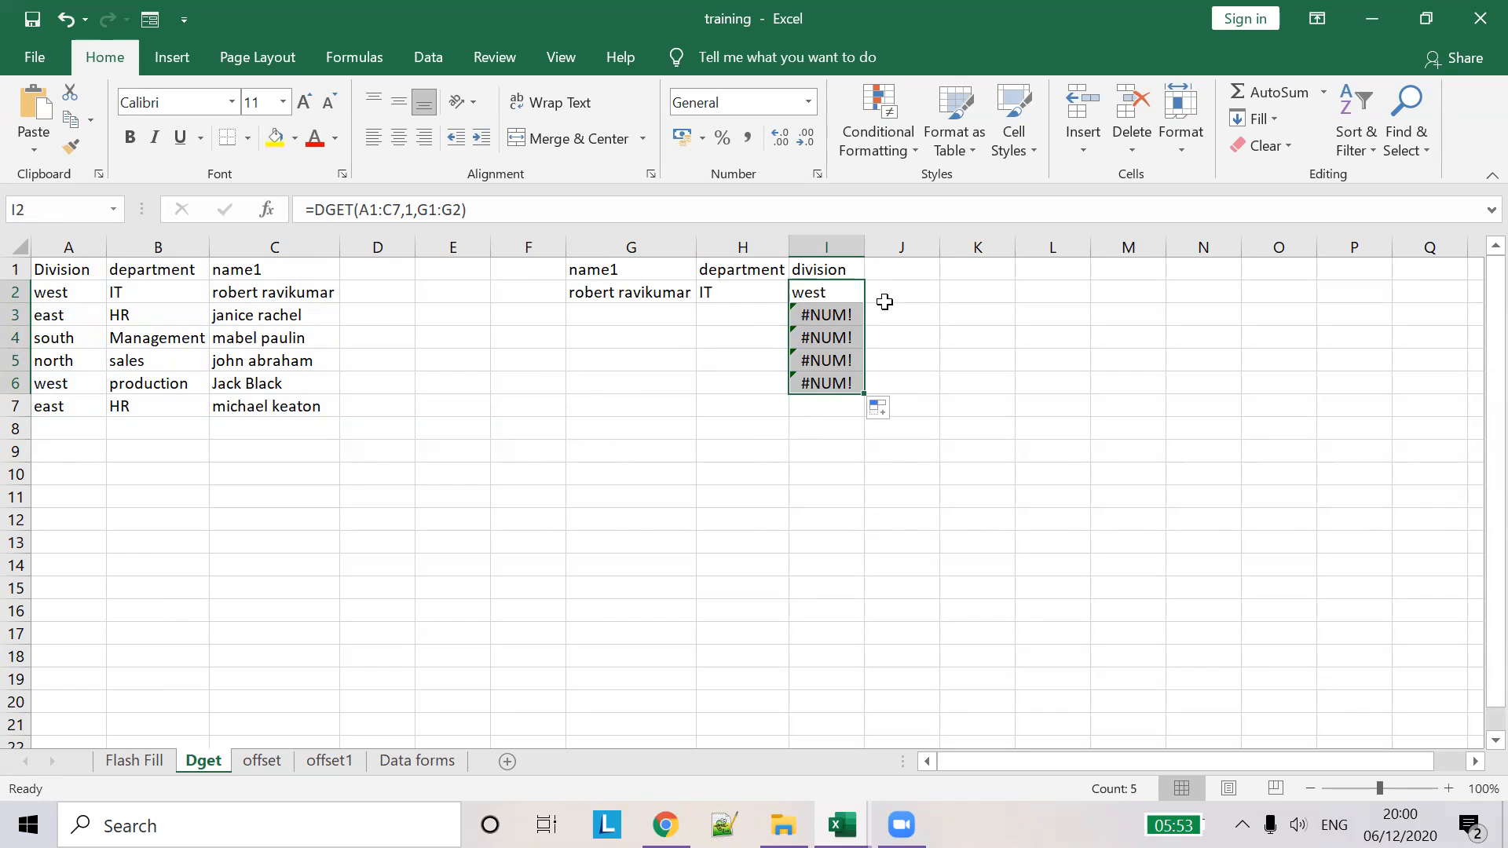
key(ctrl+z)
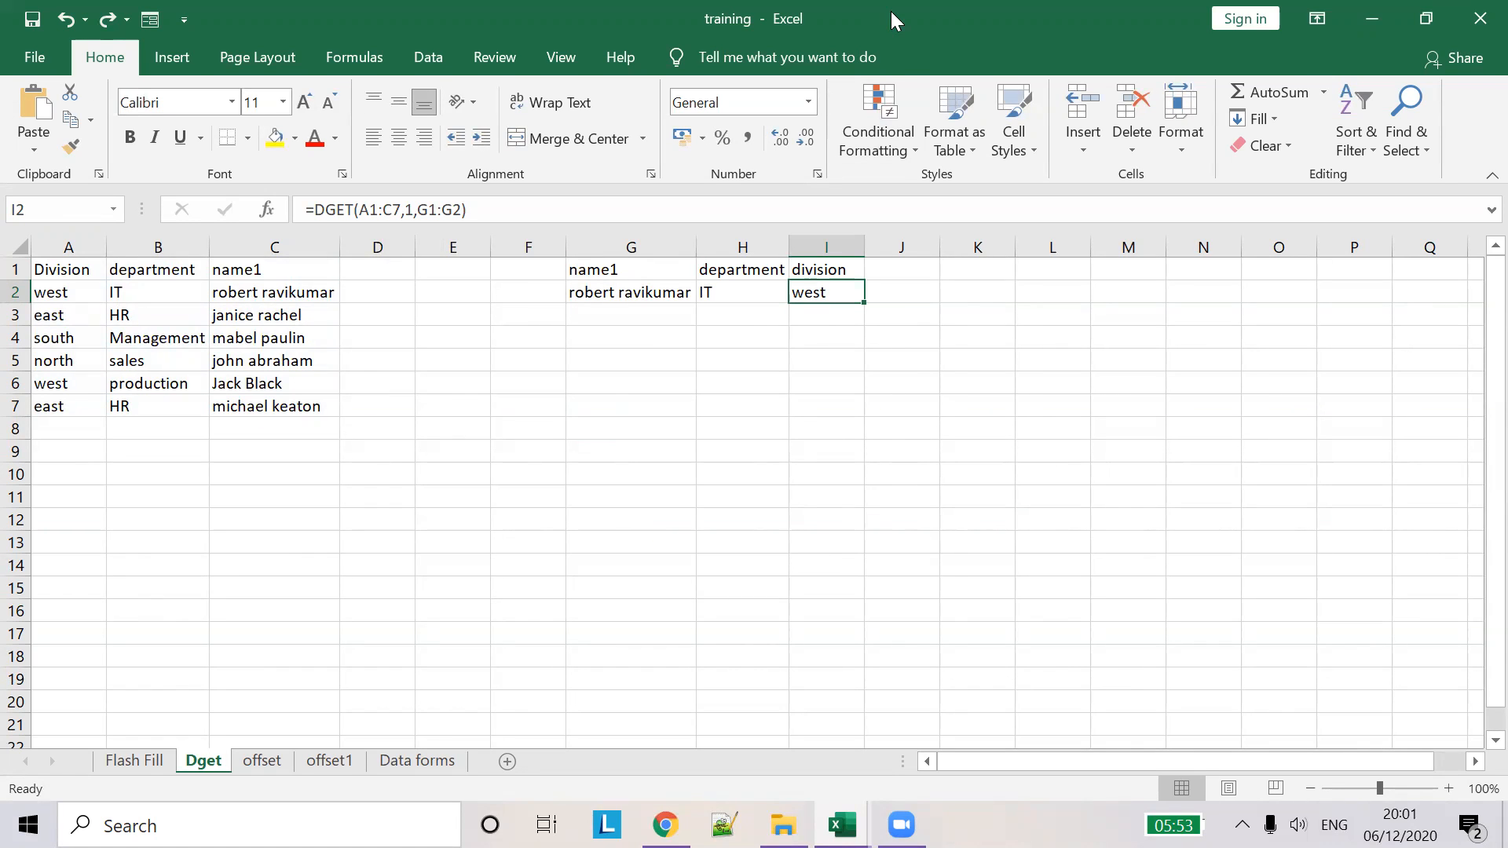
- On the offset sheet, clear D7:E9 and examine B7's OFFSET arguments: reference A1, rows 2, cols
click(264, 761)
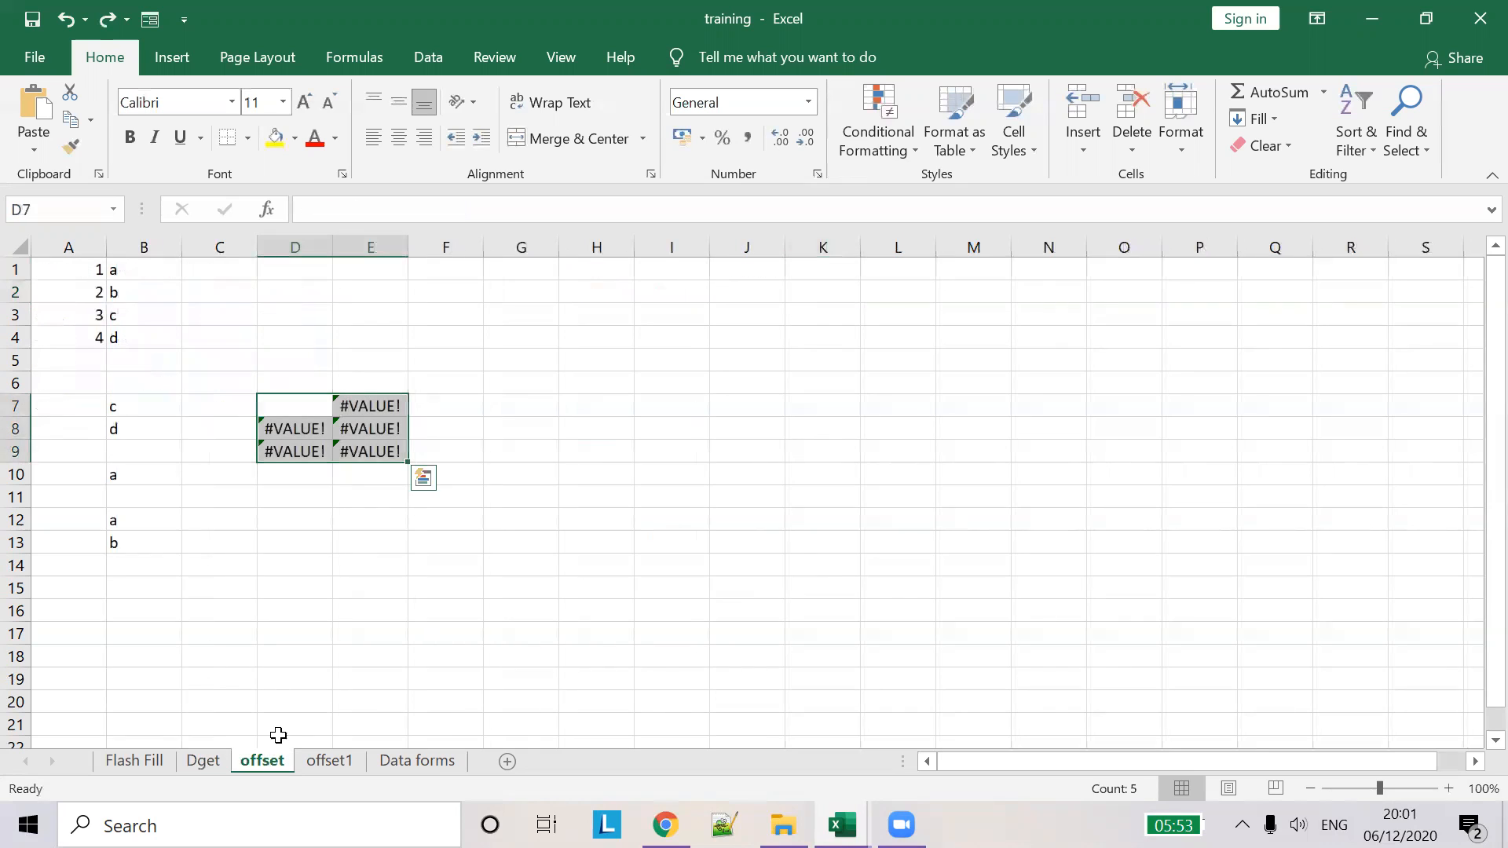
key(Delete)
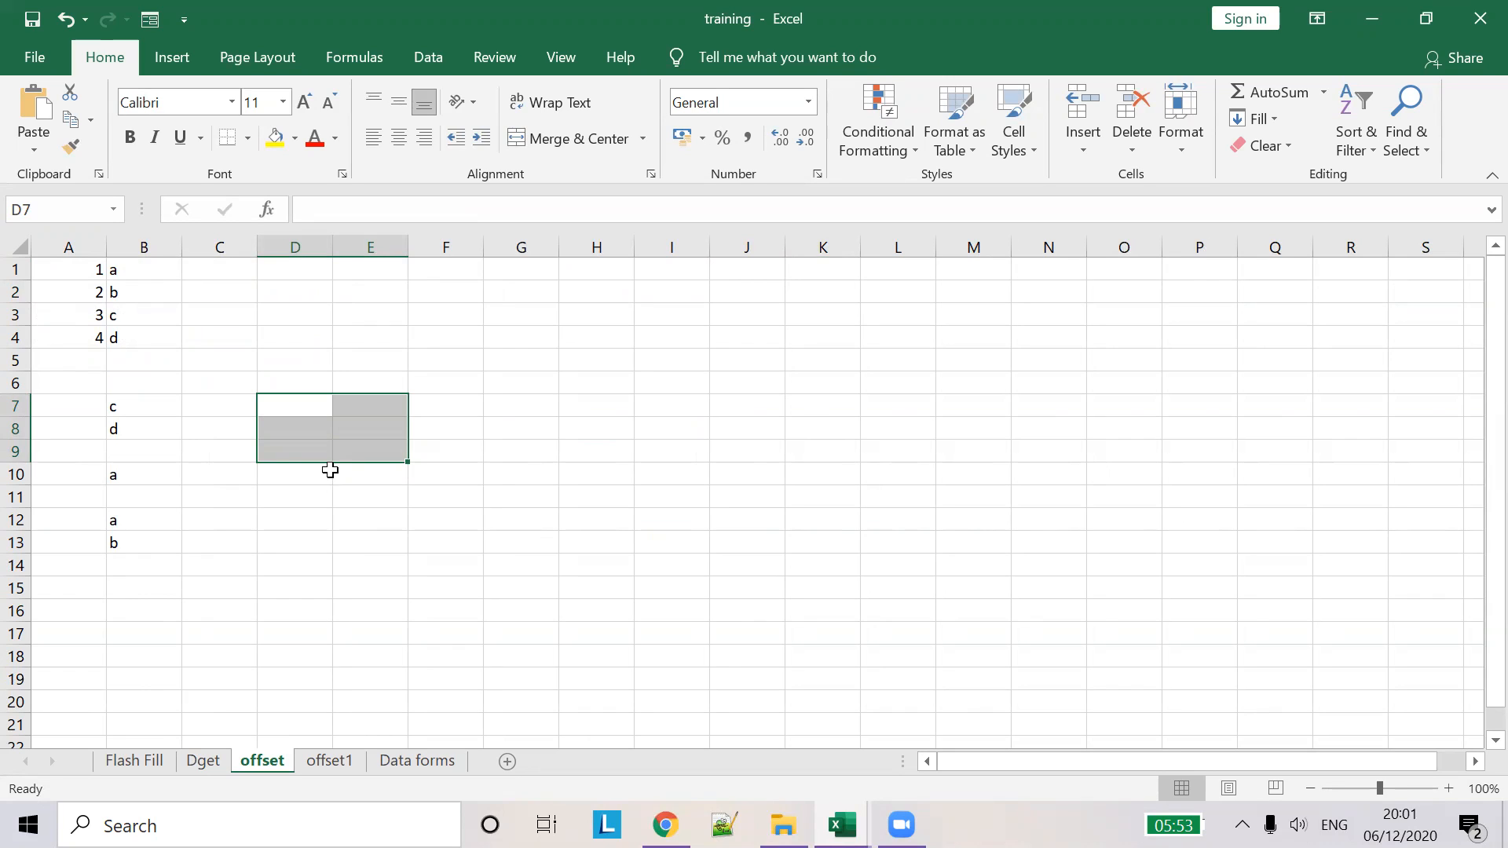
click(130, 400)
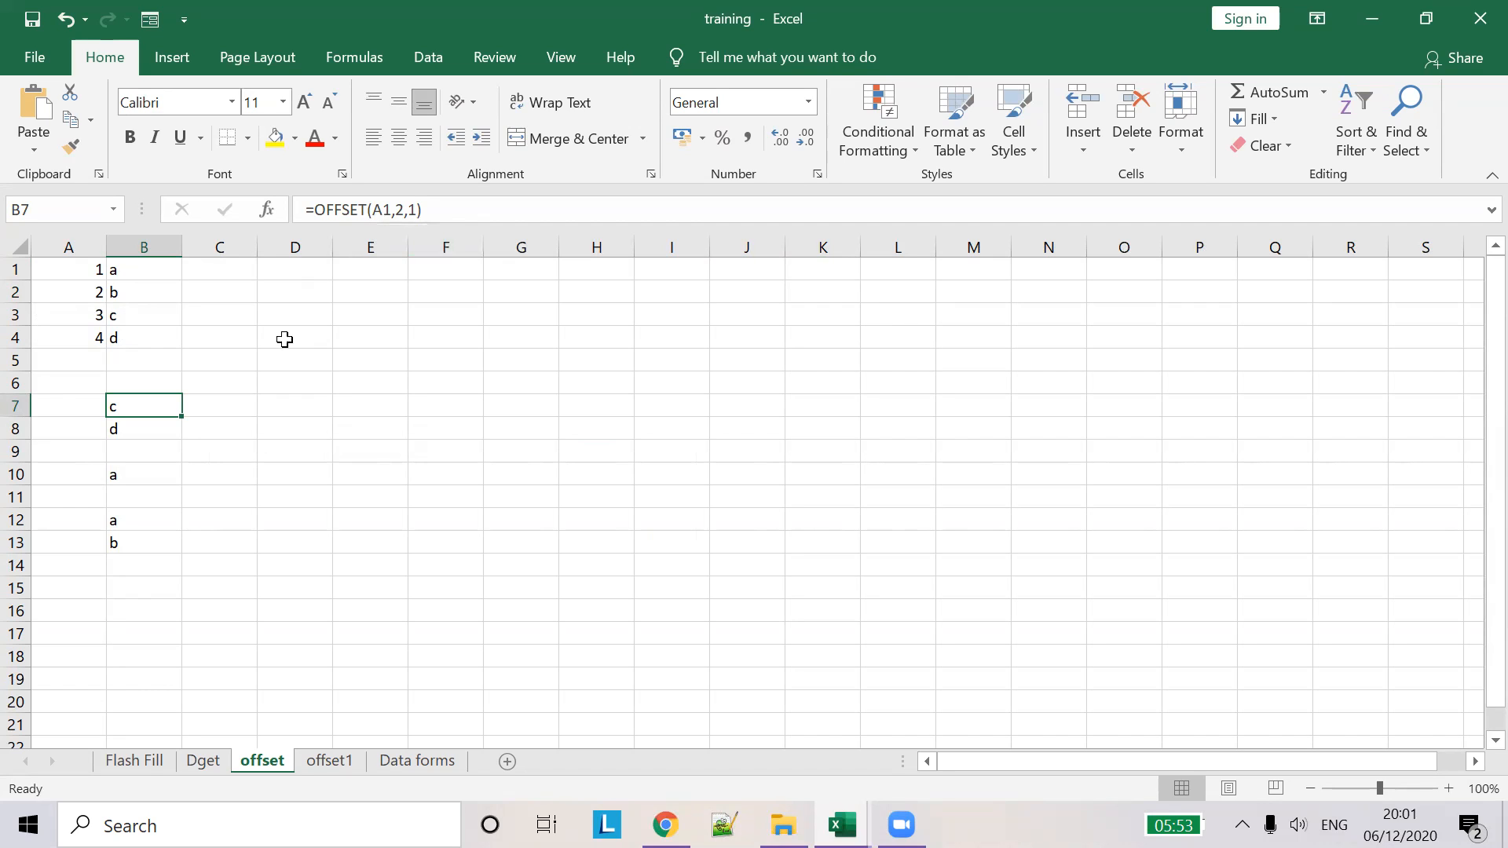
click(346, 212)
click(381, 210)
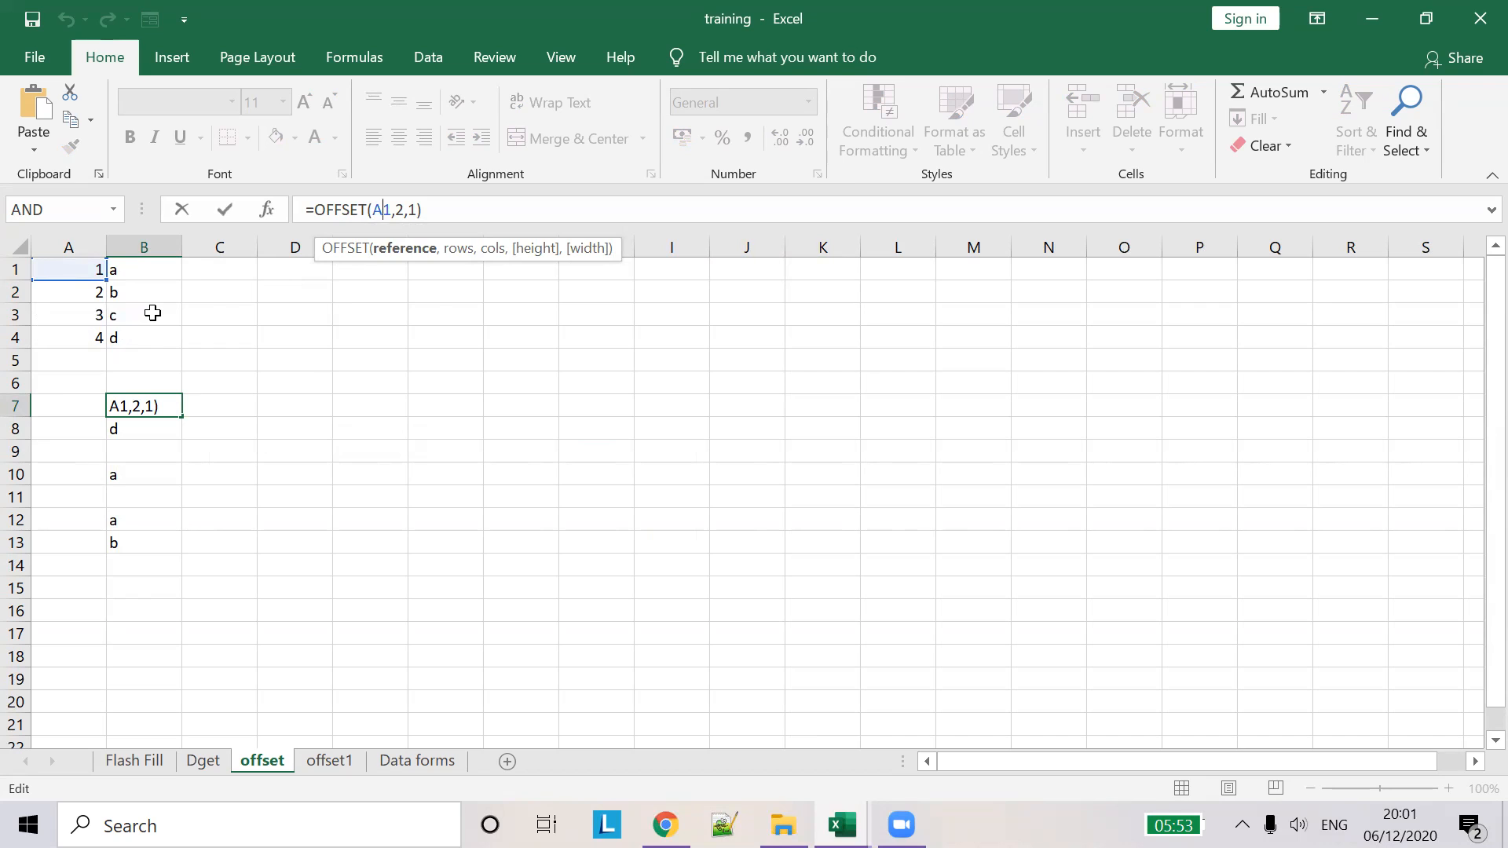
click(401, 209)
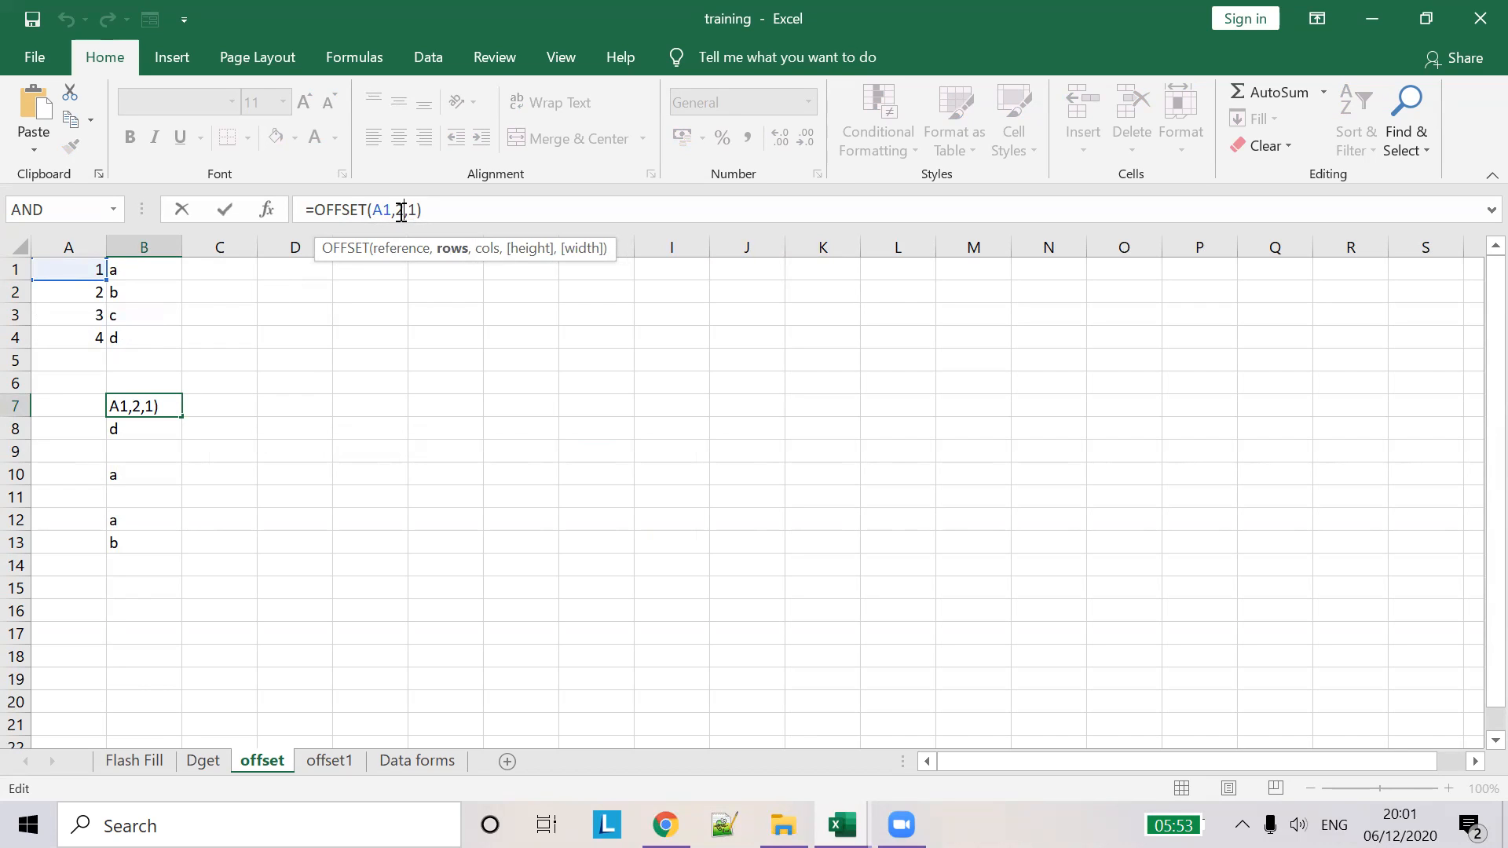
click(487, 249)
click(216, 407)
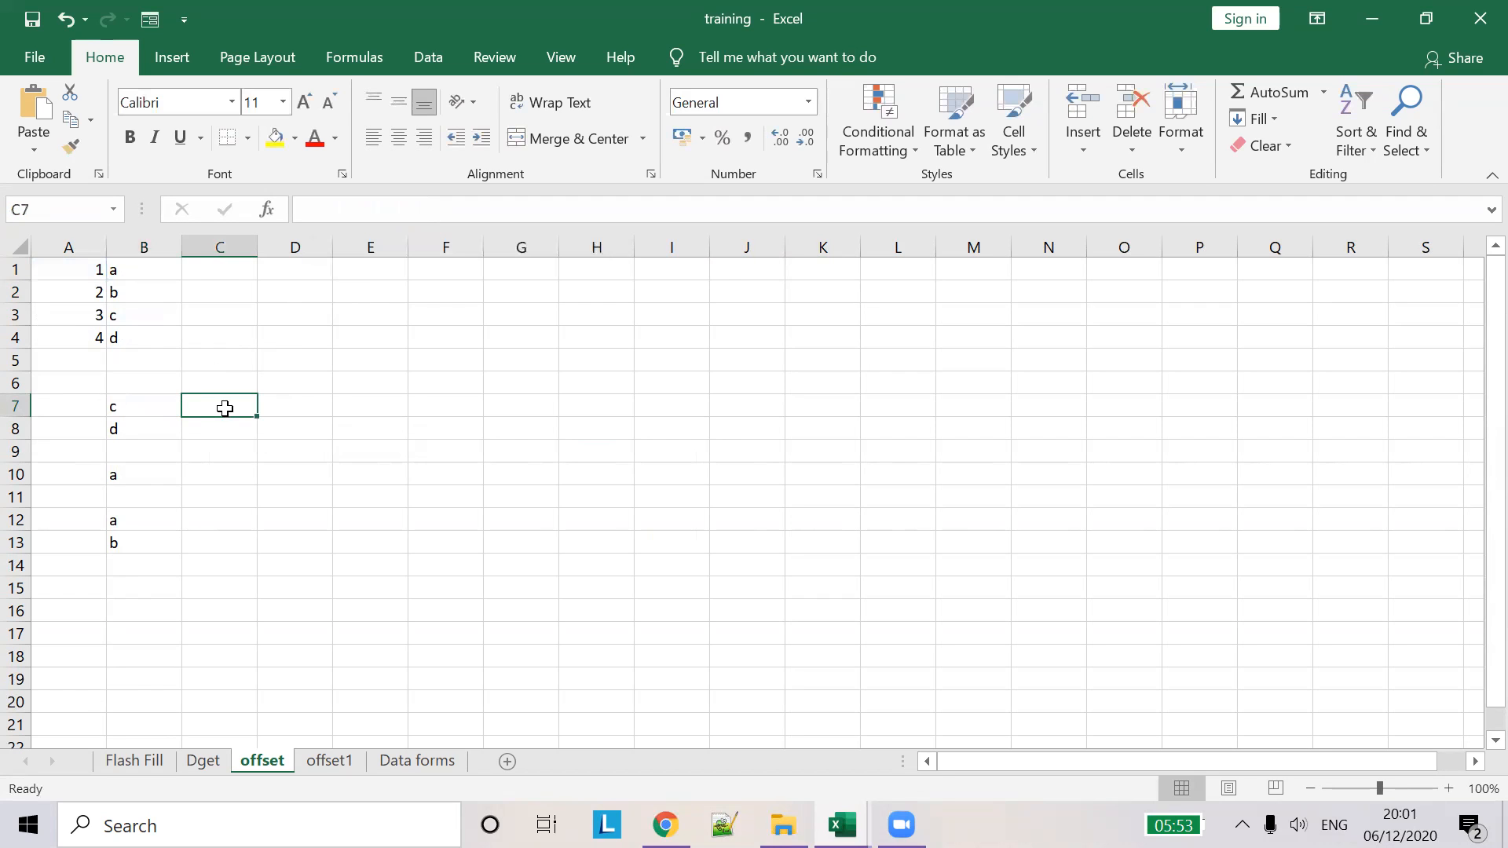
- Inspect B8's =OFFSET(A1,3,1), which moves 3 rows down and 1 column right to return d
click(138, 428)
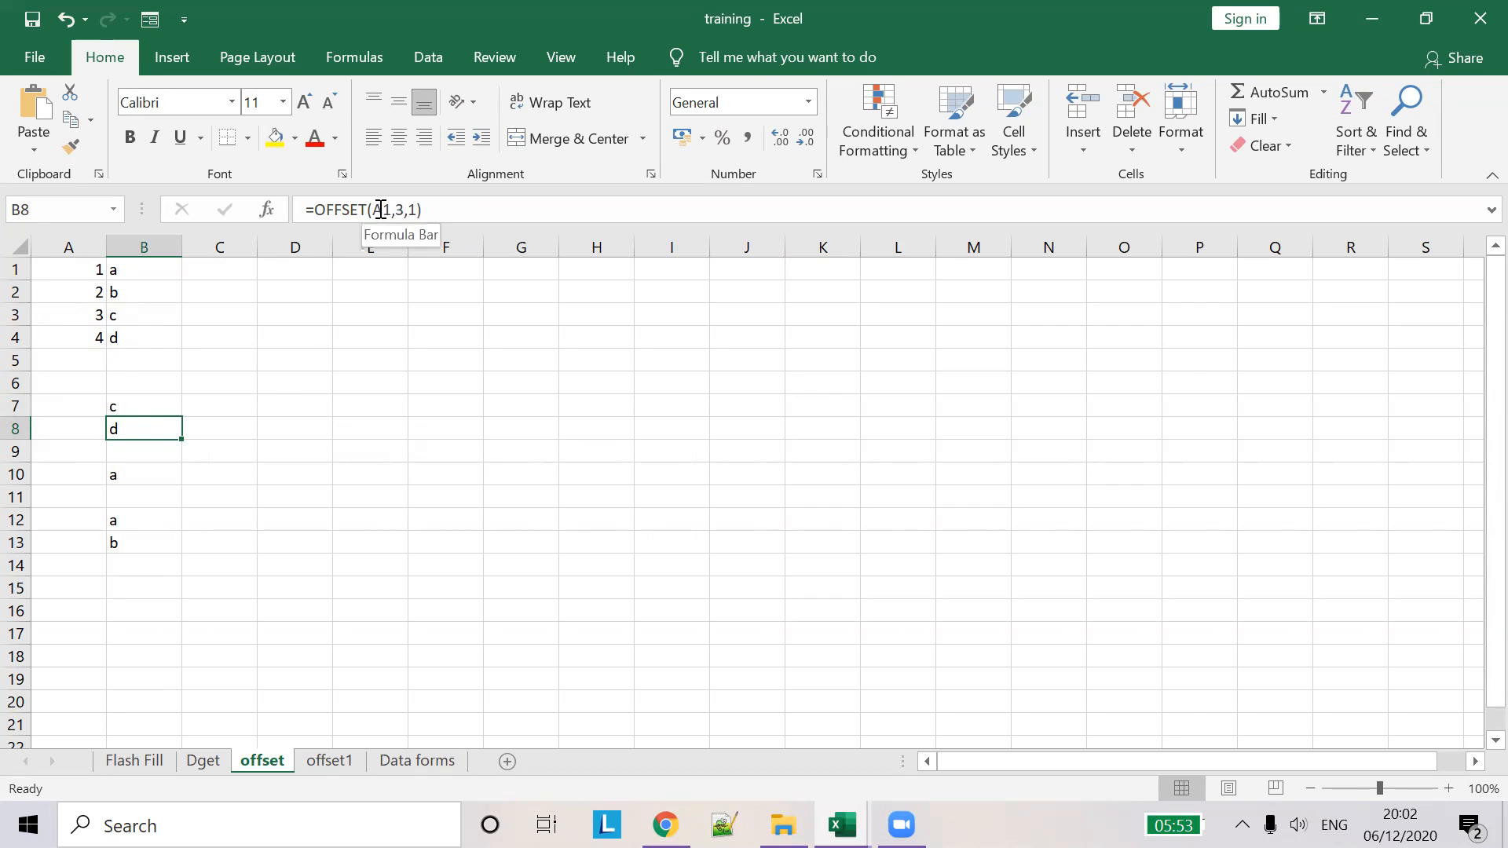
click(381, 210)
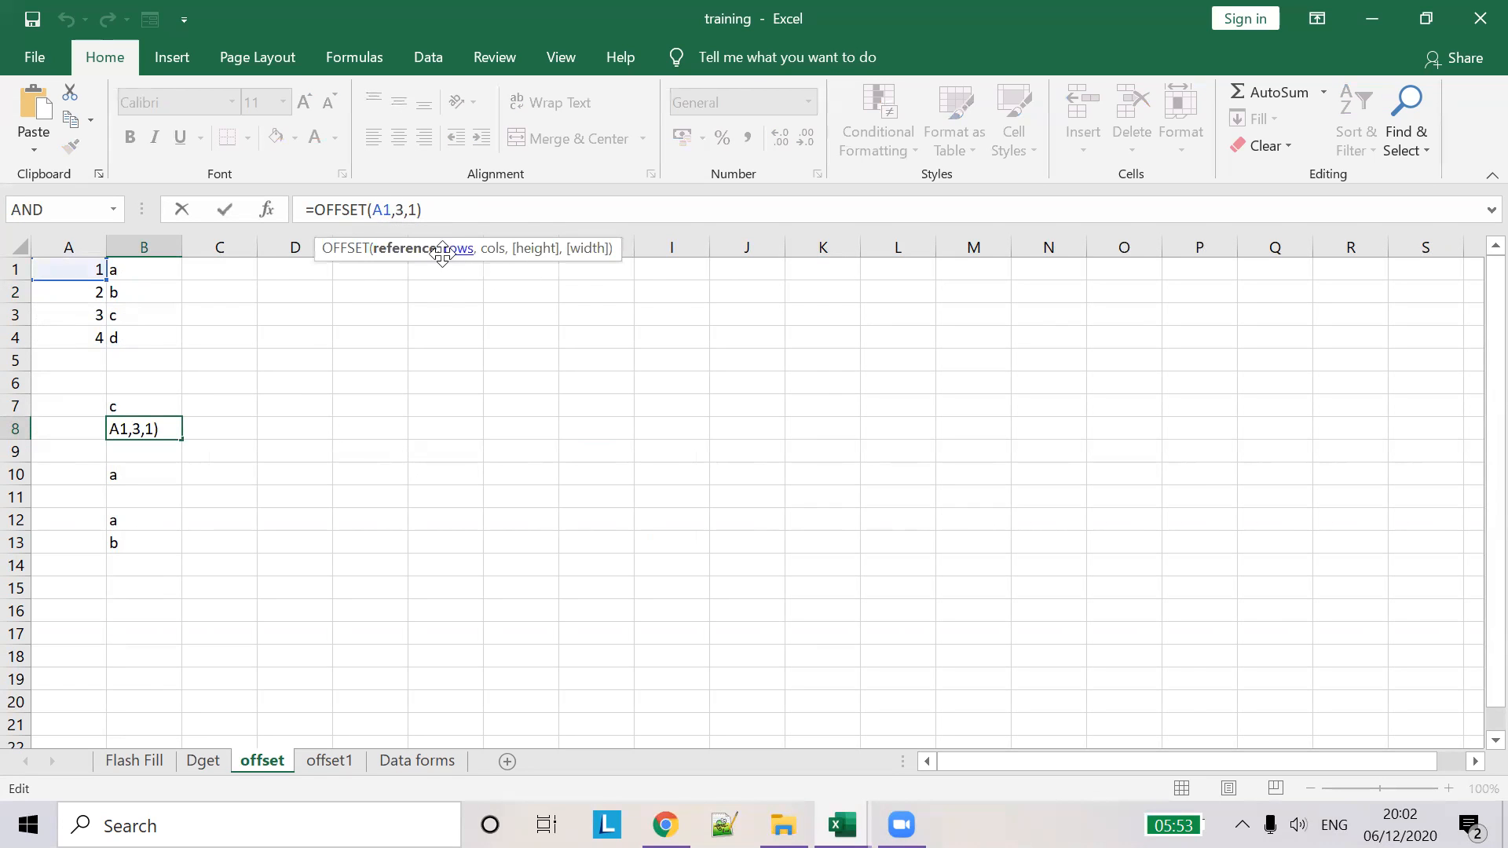
mouse_move(842, 824)
click(401, 214)
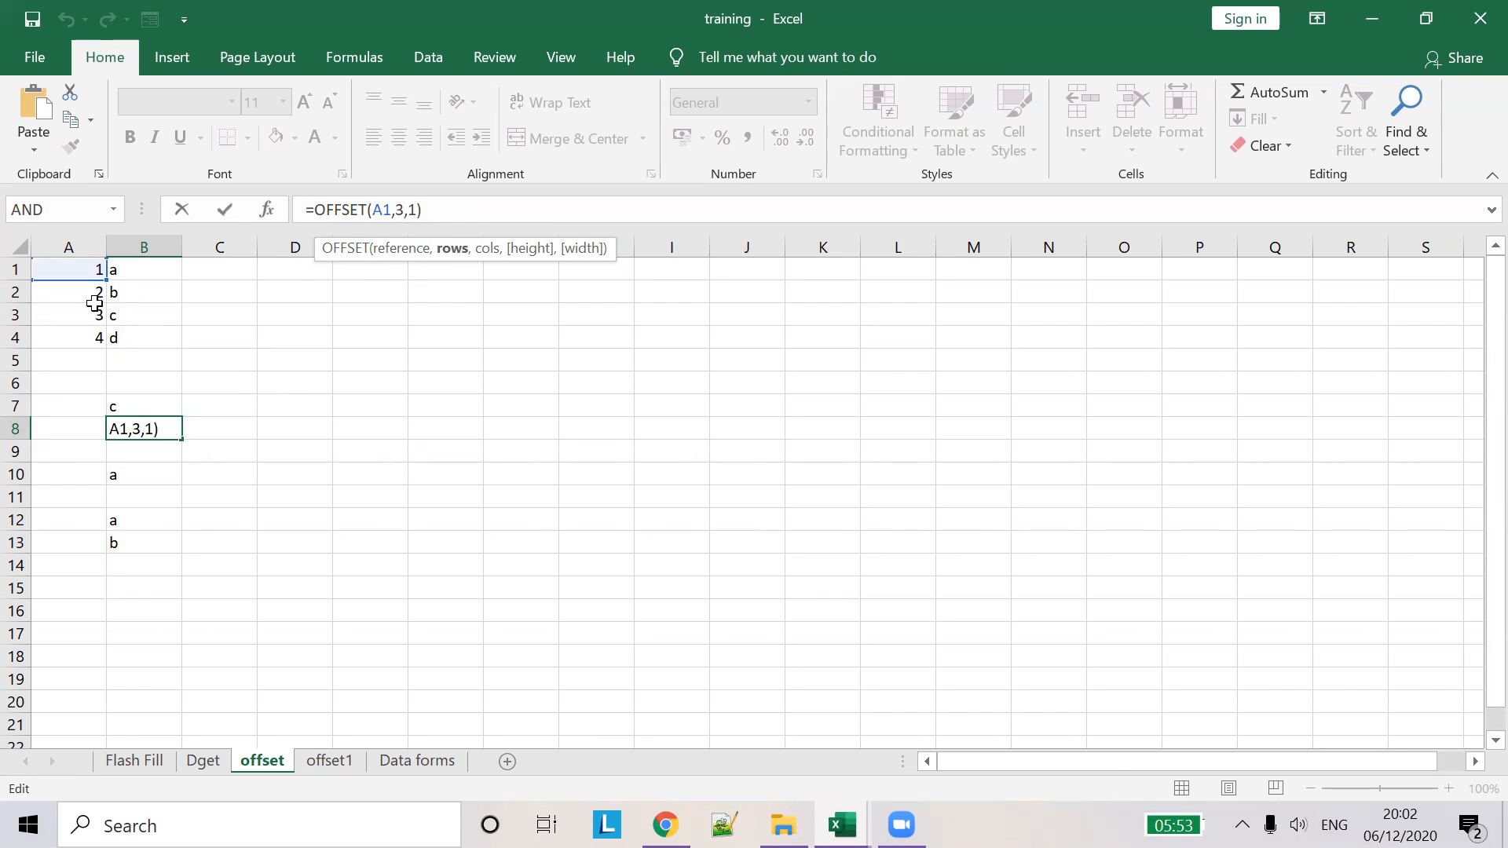
key(Tab)
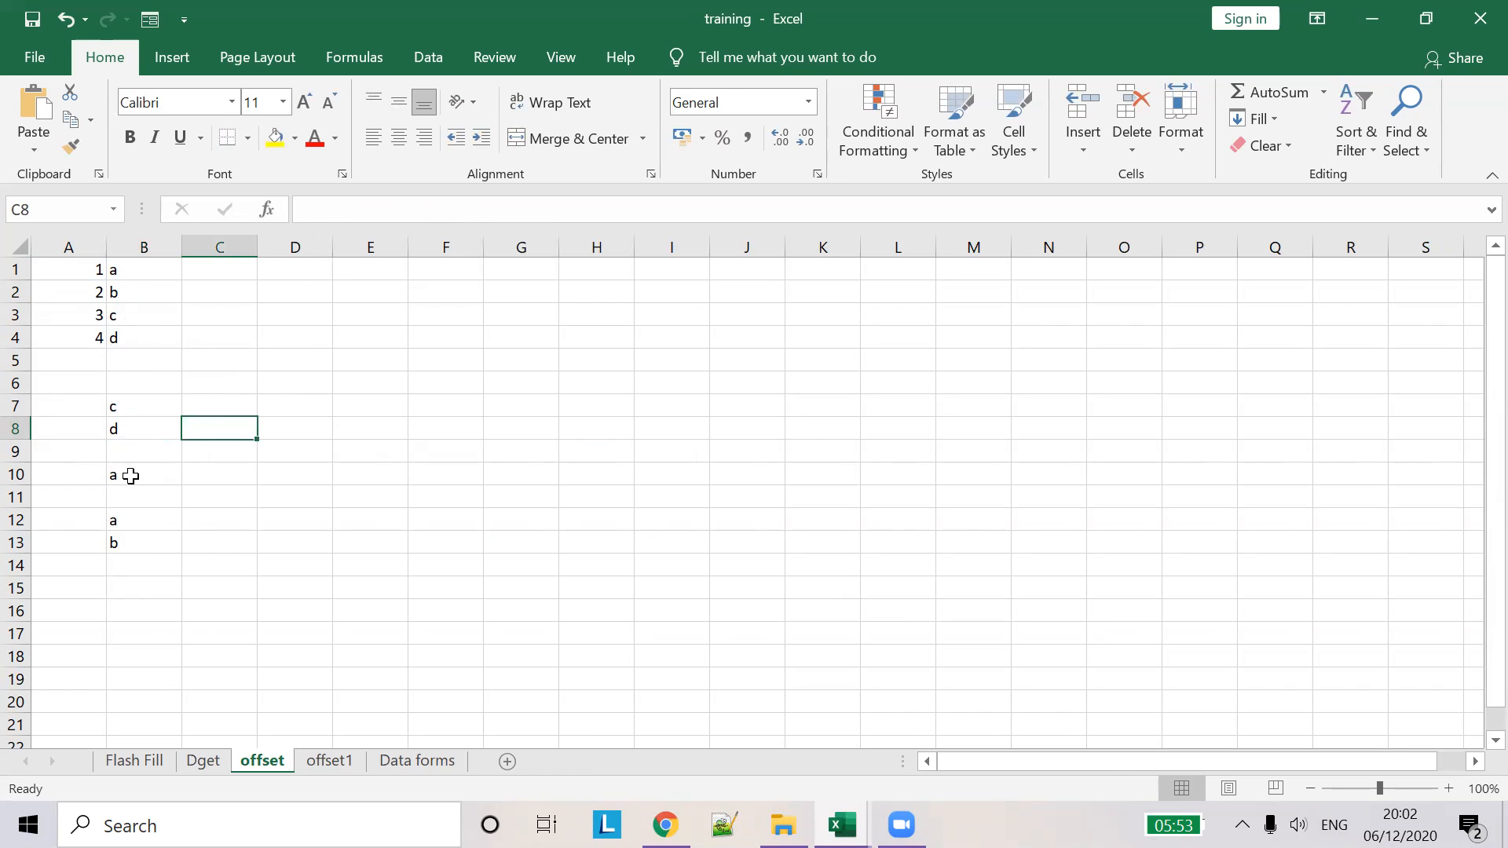
- Review the OFFSET formulas in B10, B12 (negative rows from A4) and B13, then go to offset1
click(128, 474)
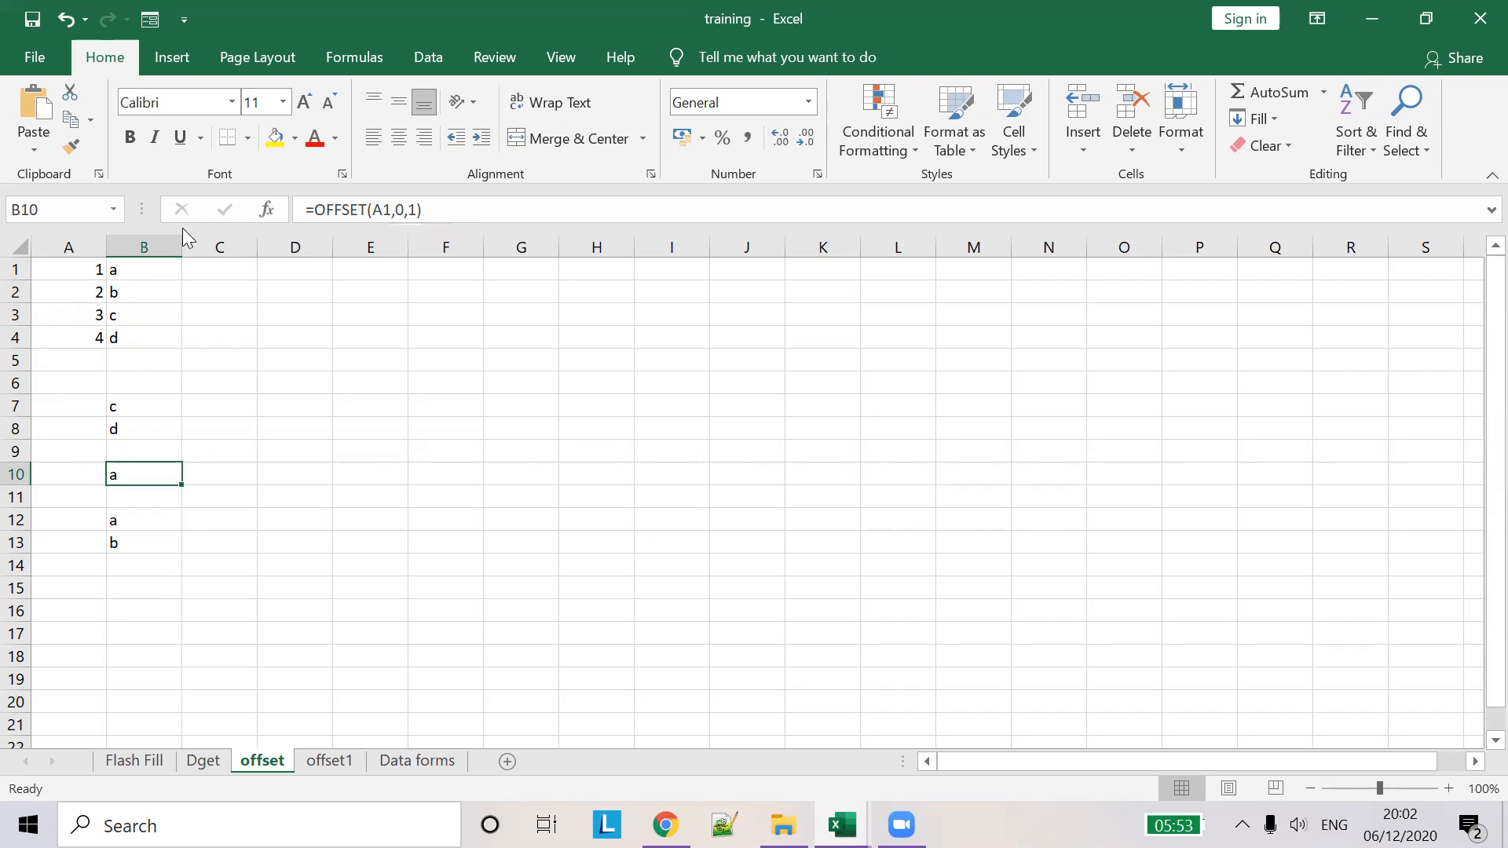
click(134, 272)
click(118, 522)
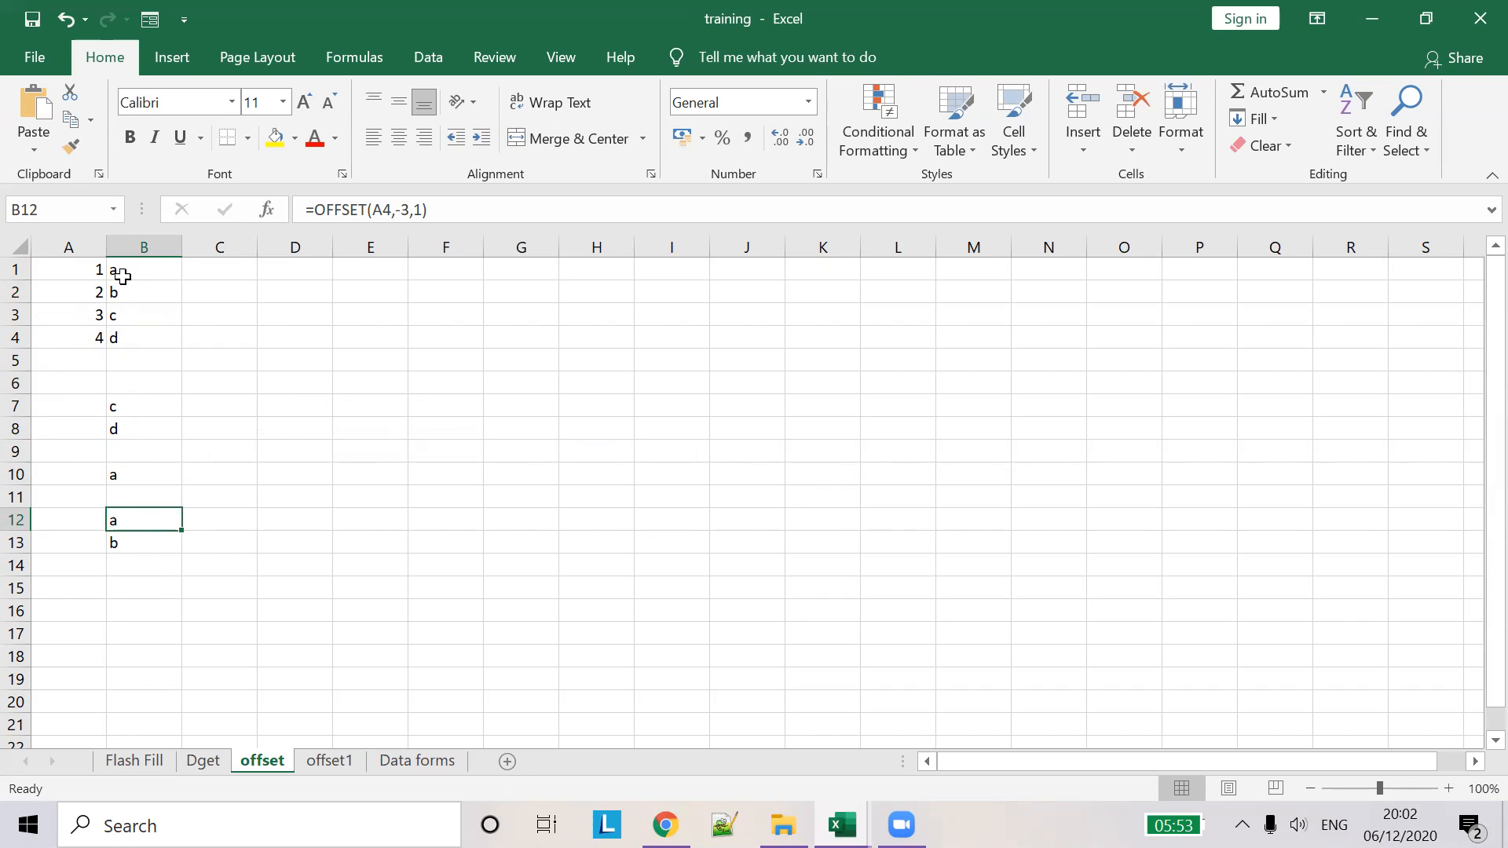
click(90, 338)
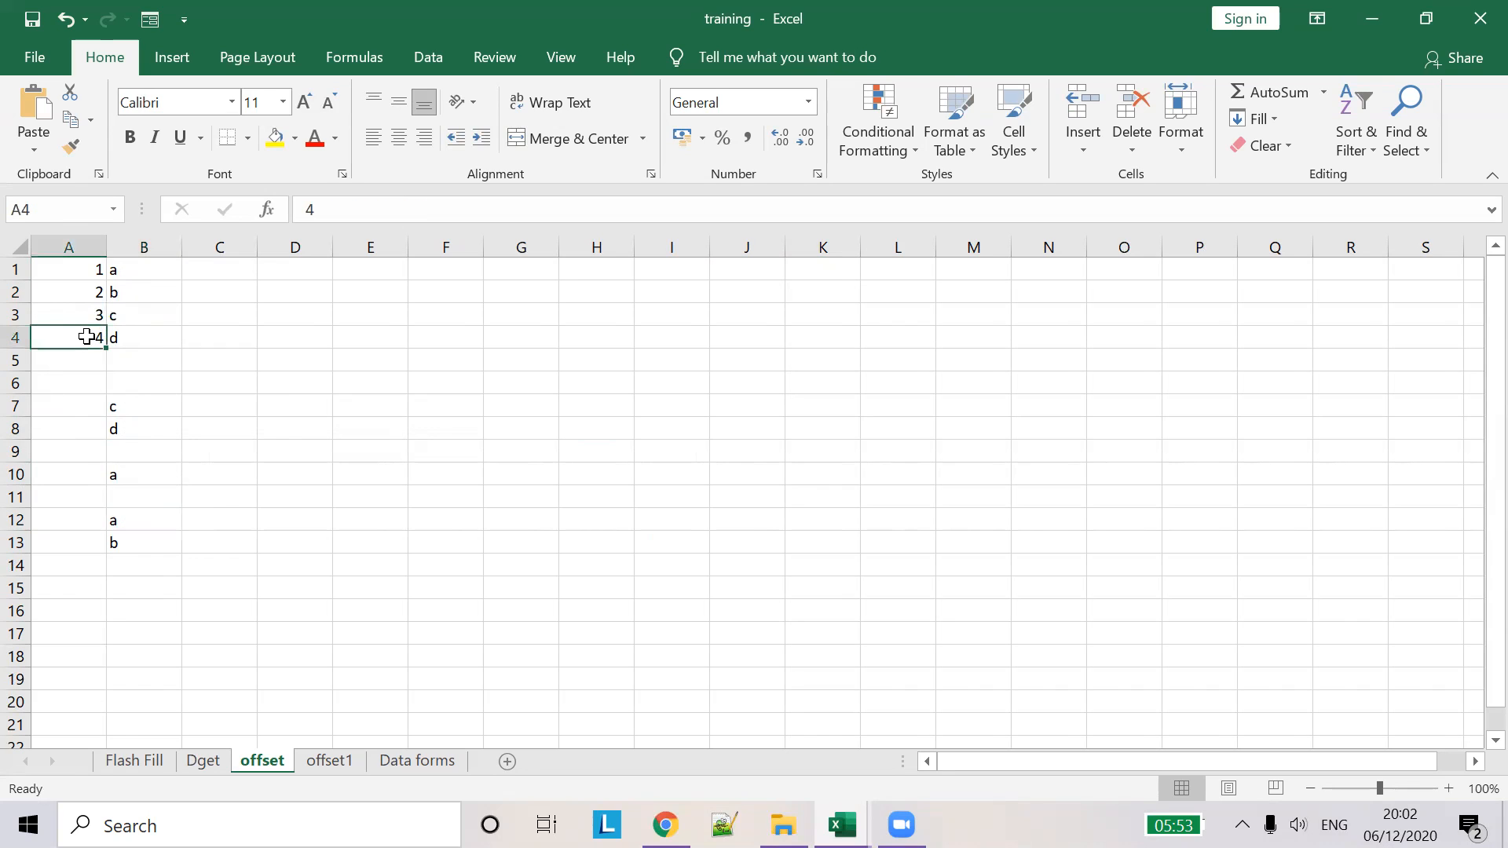
click(141, 523)
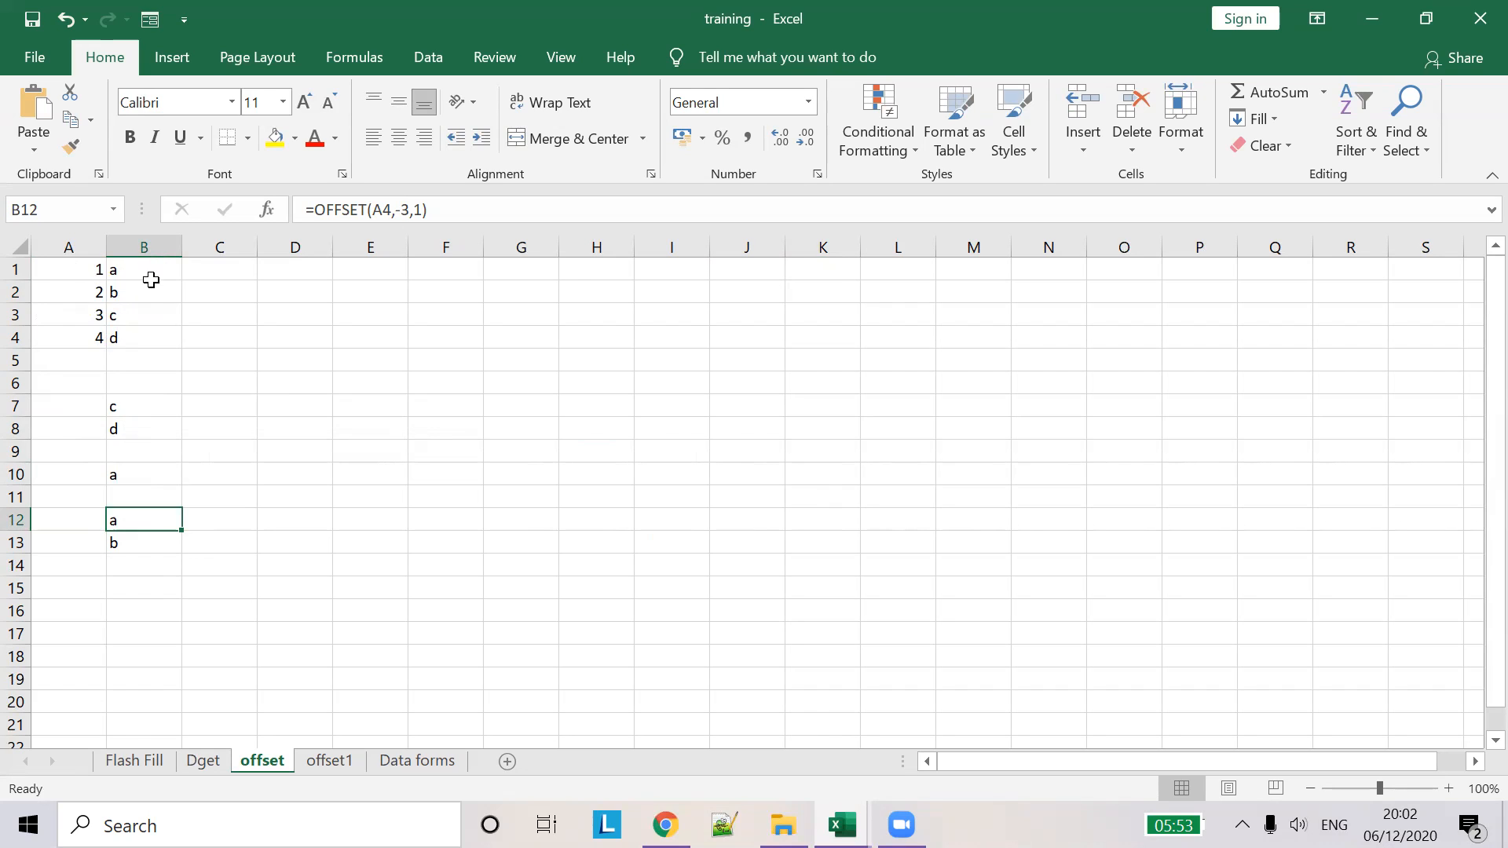
click(147, 541)
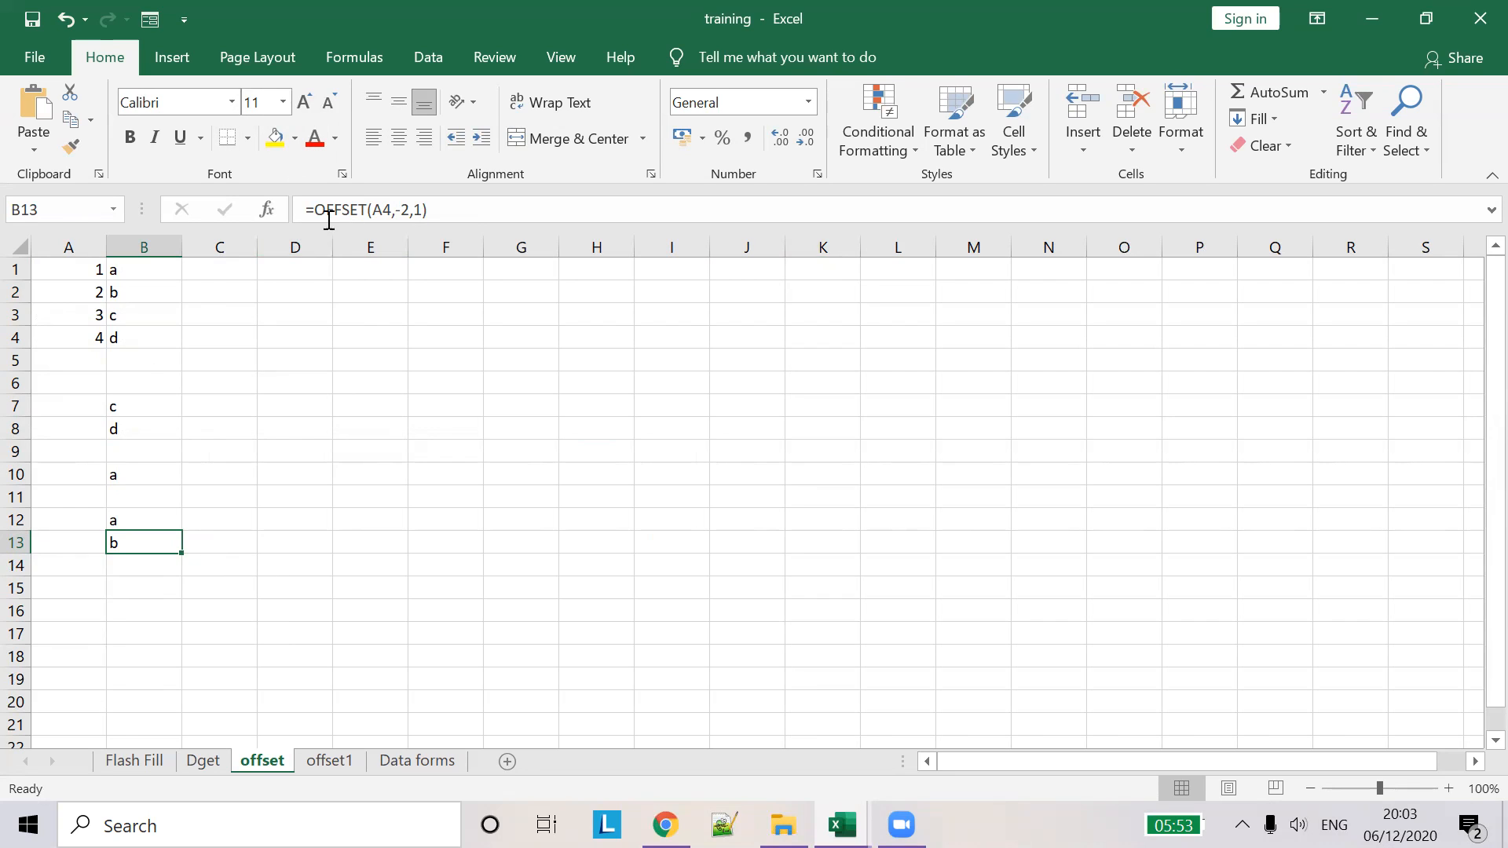
click(326, 762)
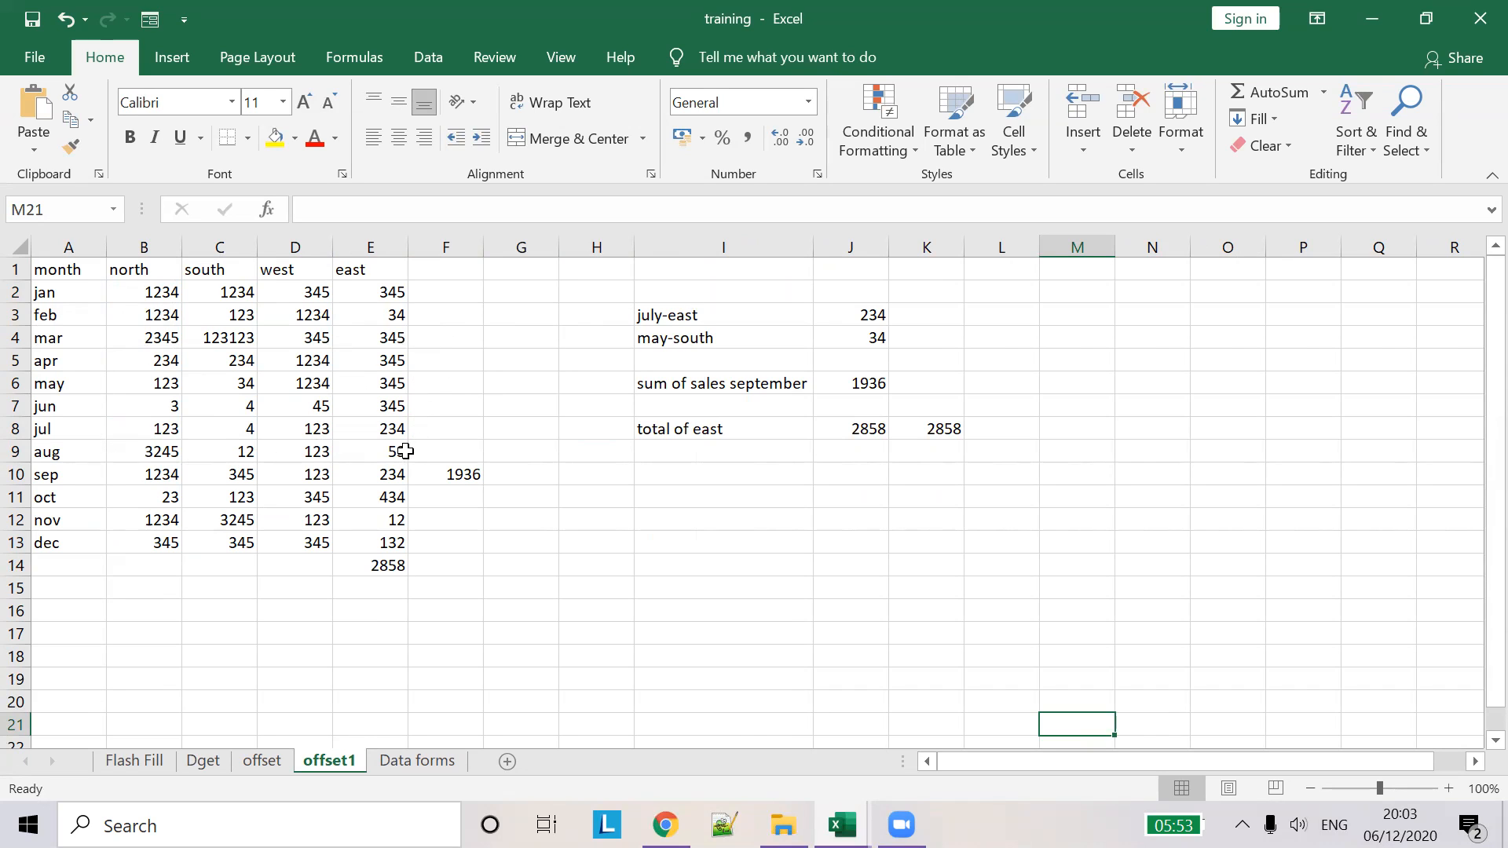
click(868, 322)
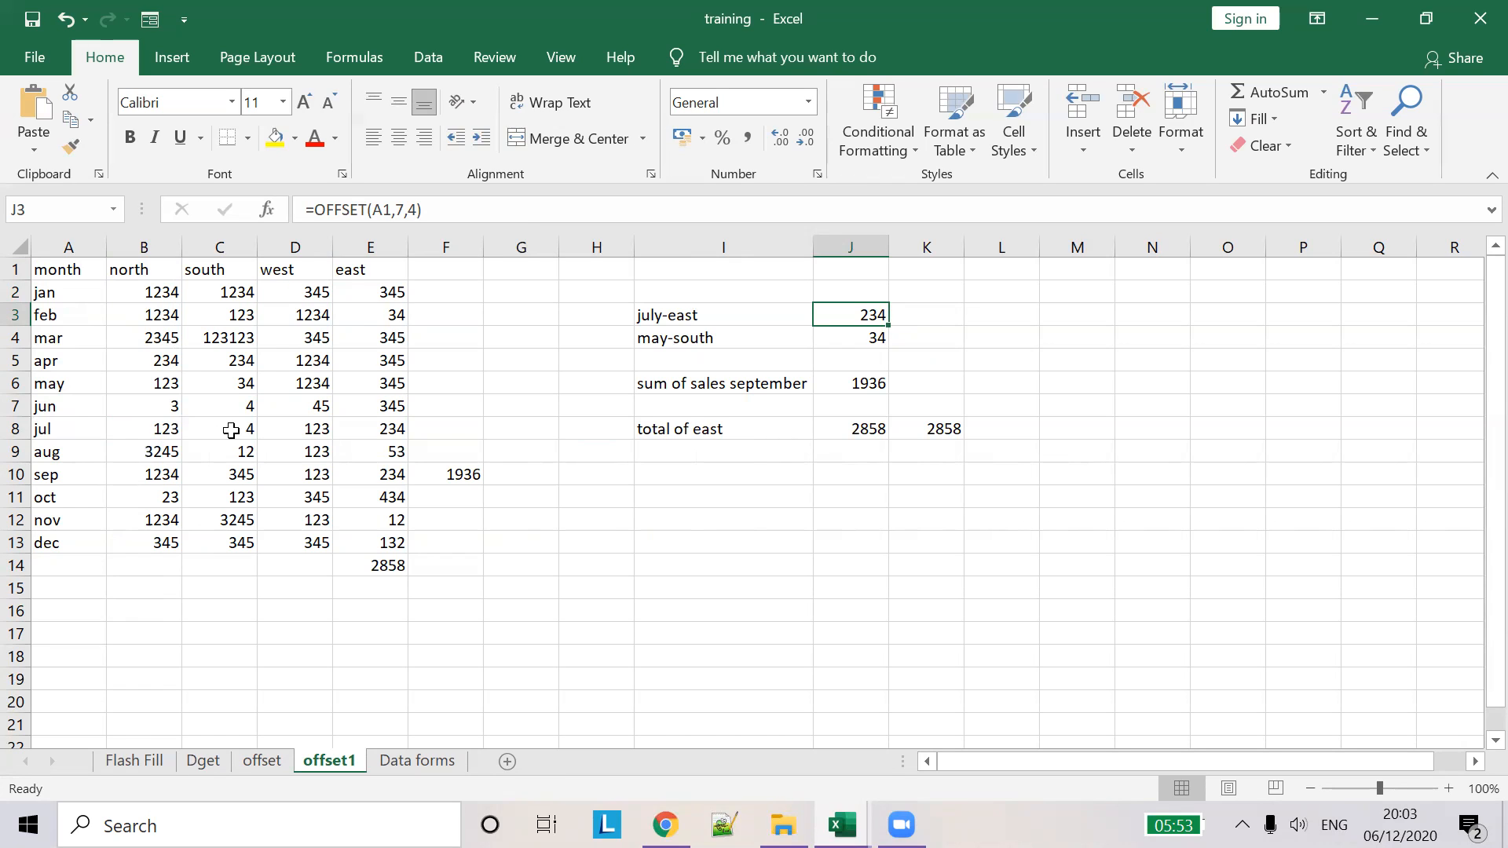
click(398, 438)
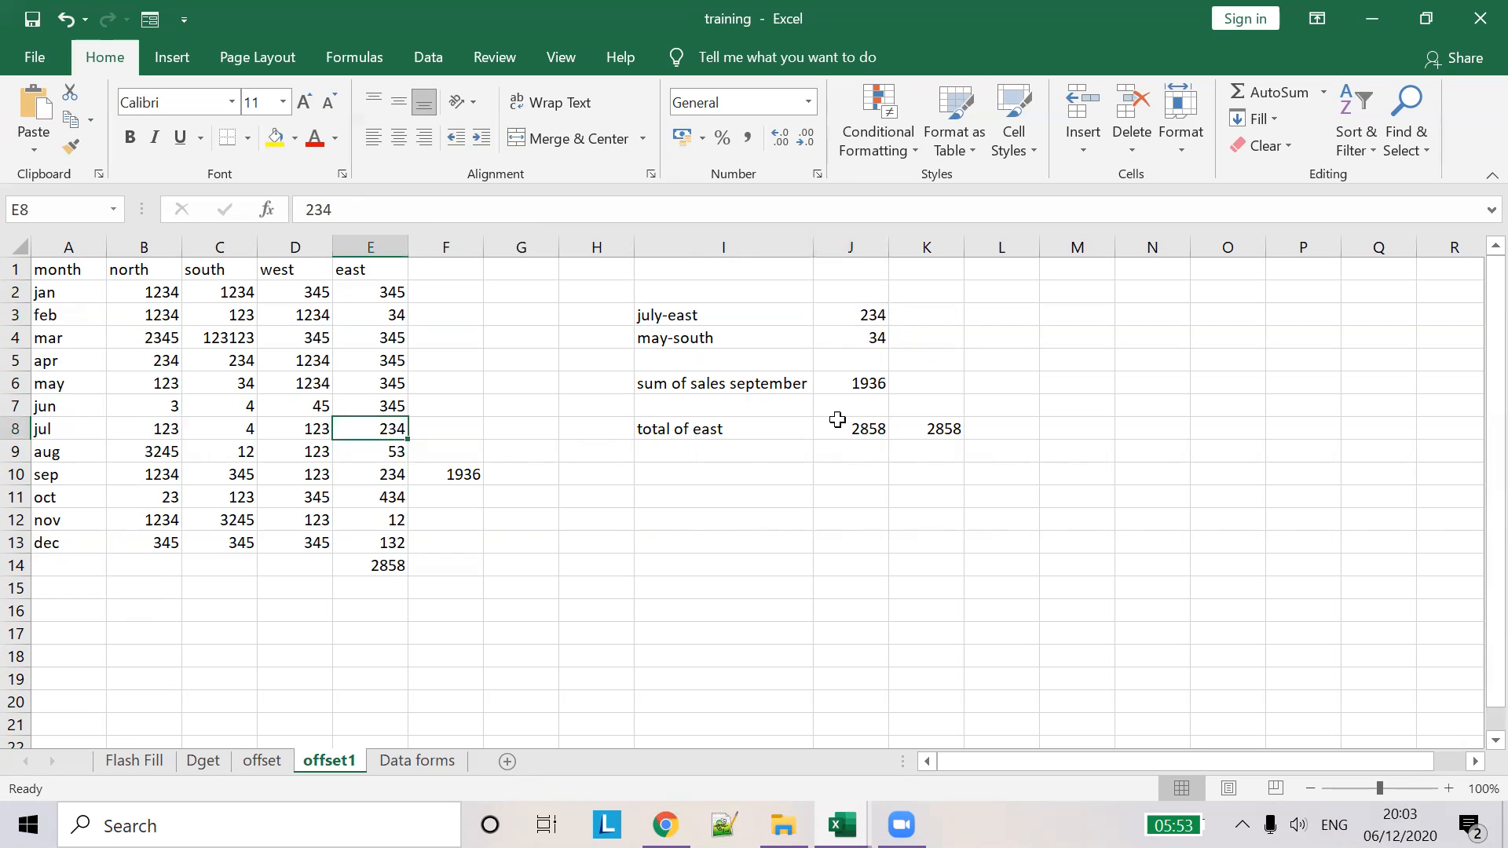
click(866, 339)
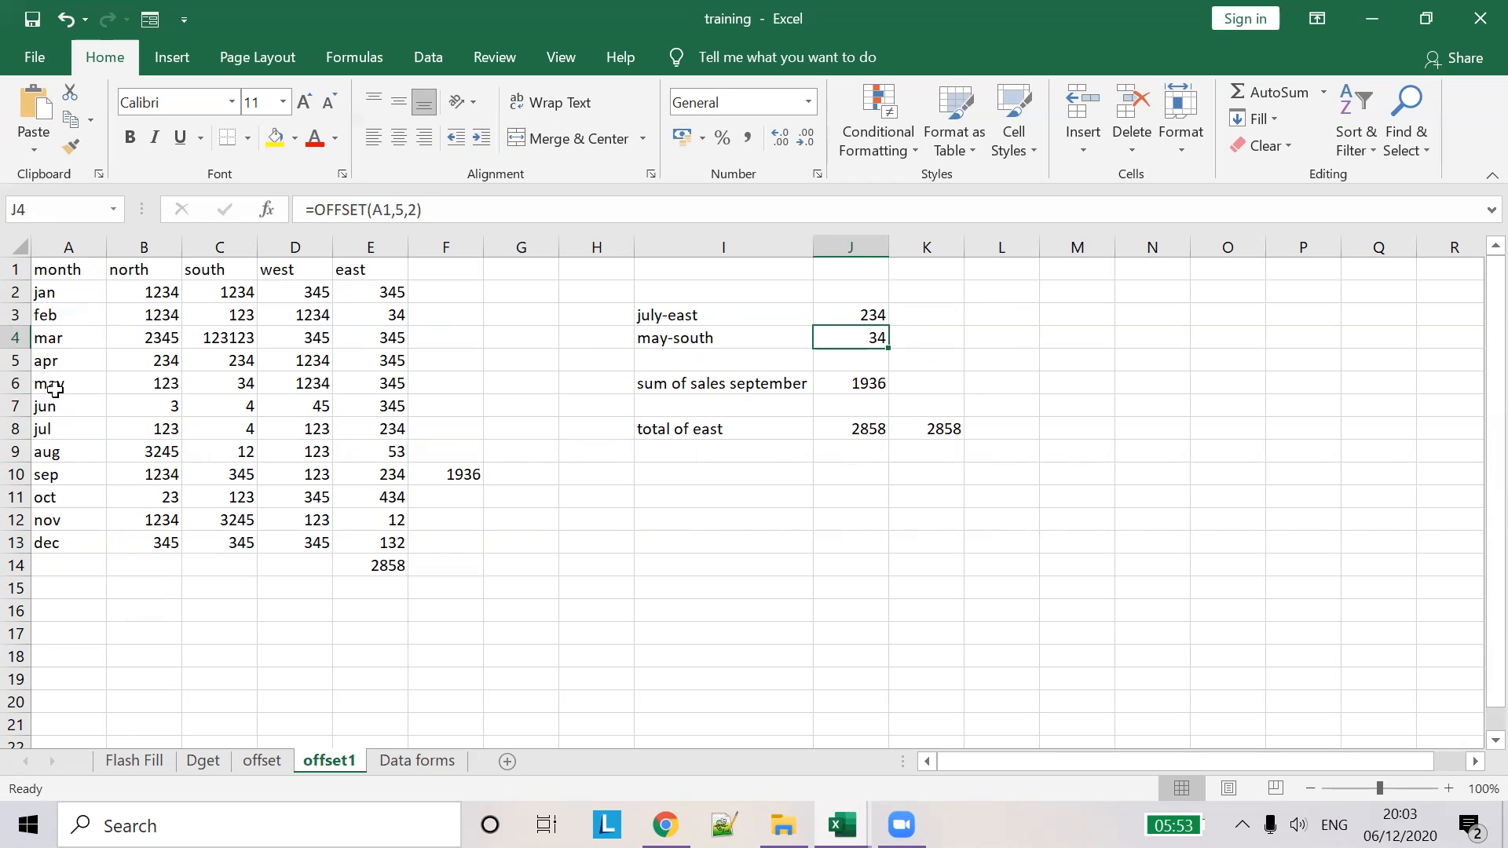
click(241, 385)
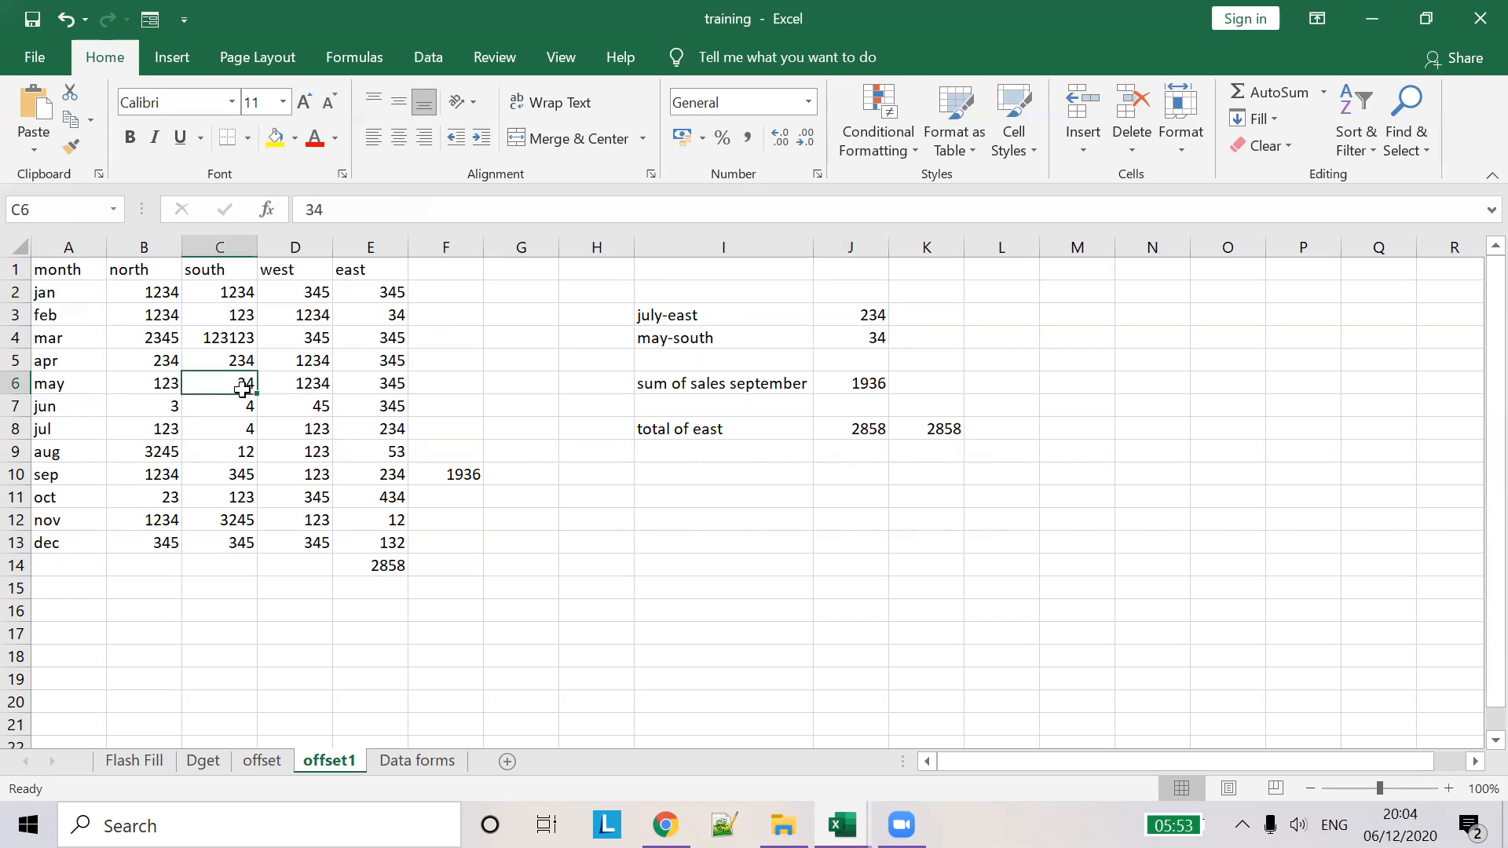
click(886, 339)
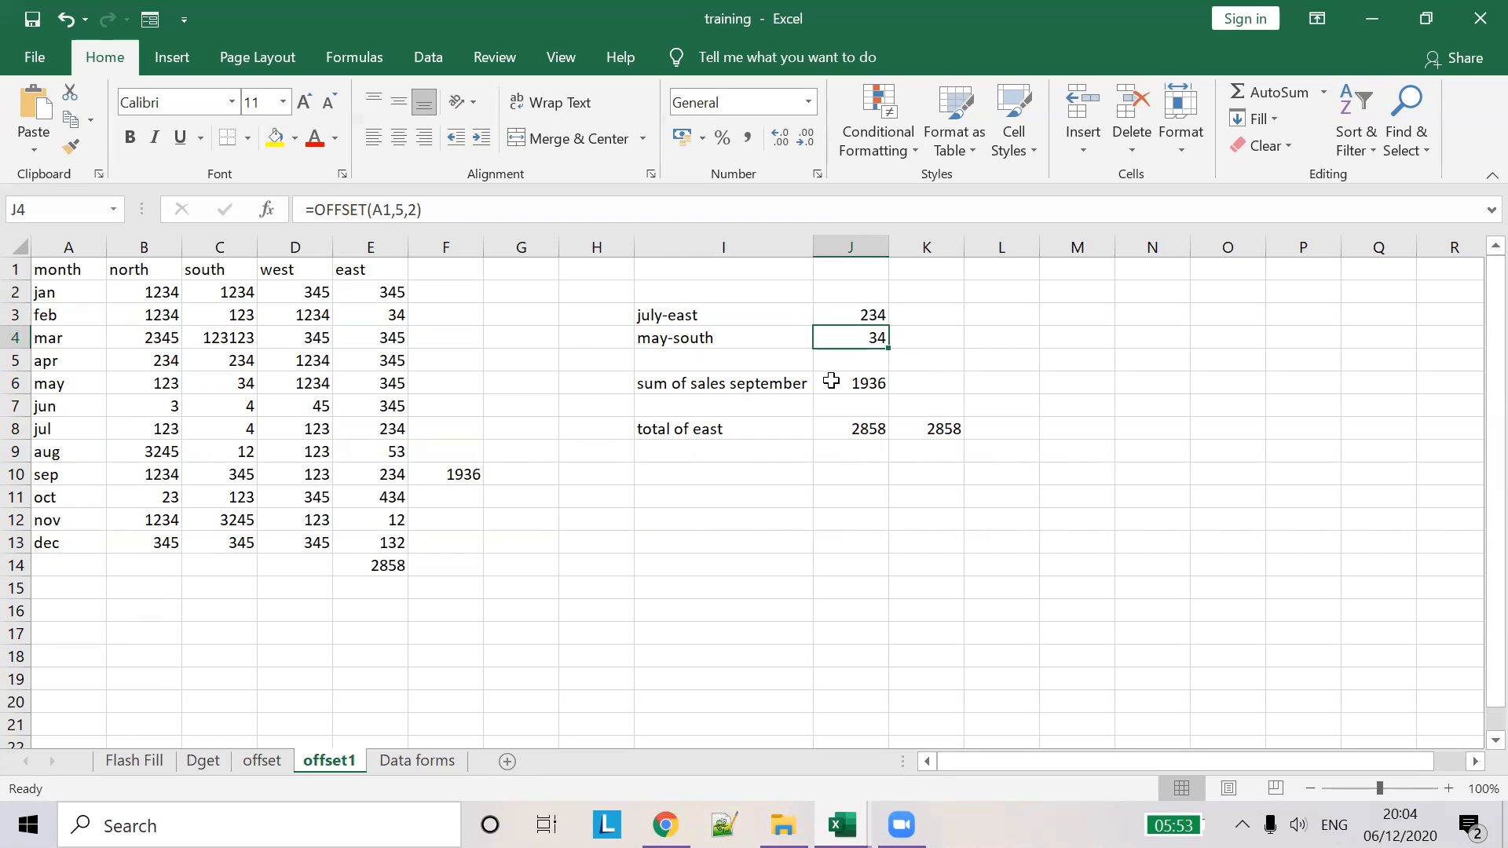
click(733, 385)
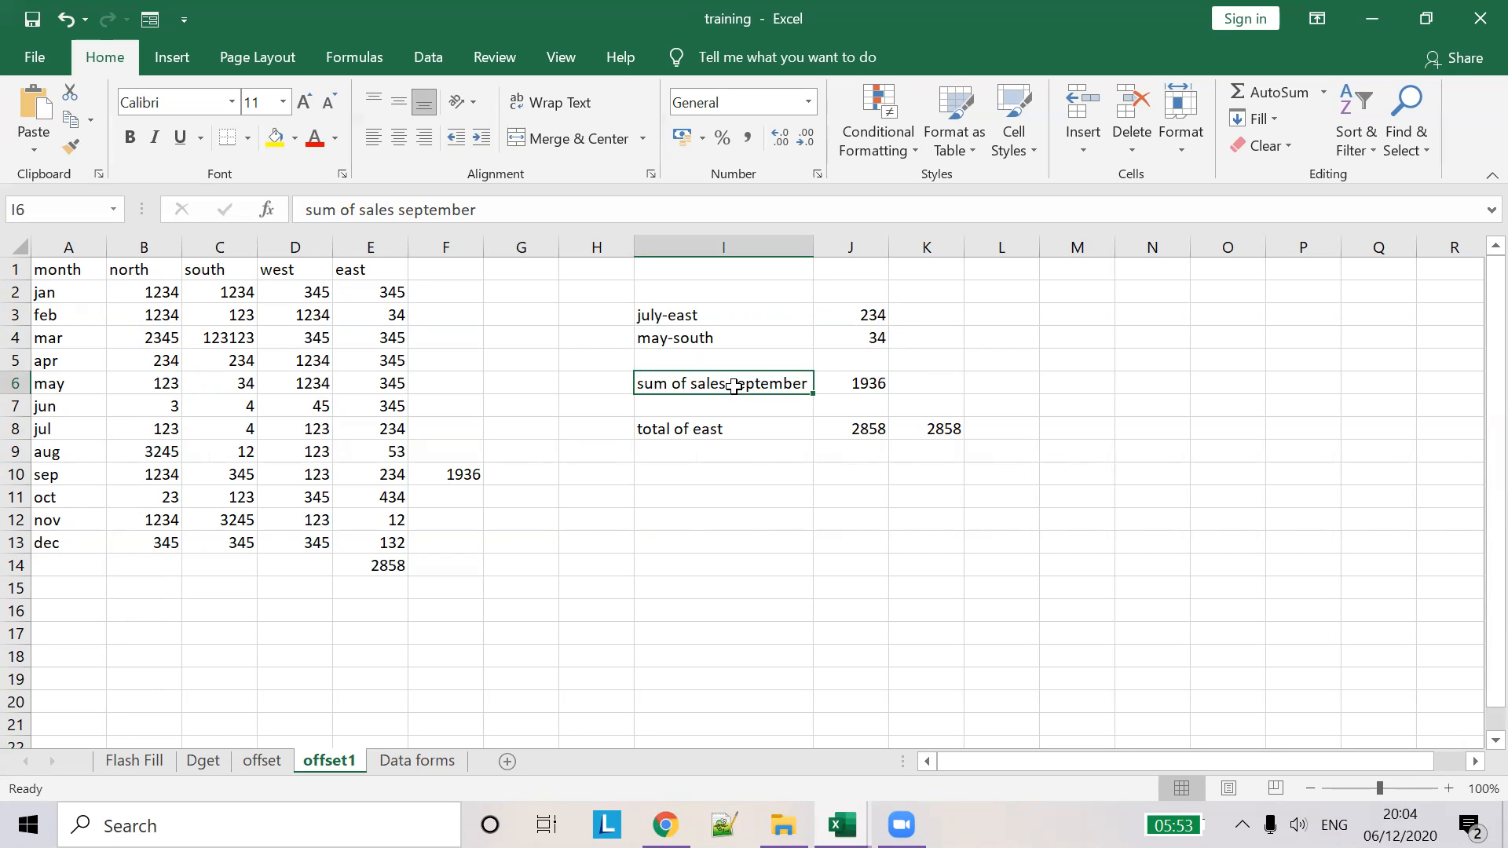
- Finish J6's September total as =SUM(OFFSET(A1,9,1,1,4)), returning 1936
click(845, 383)
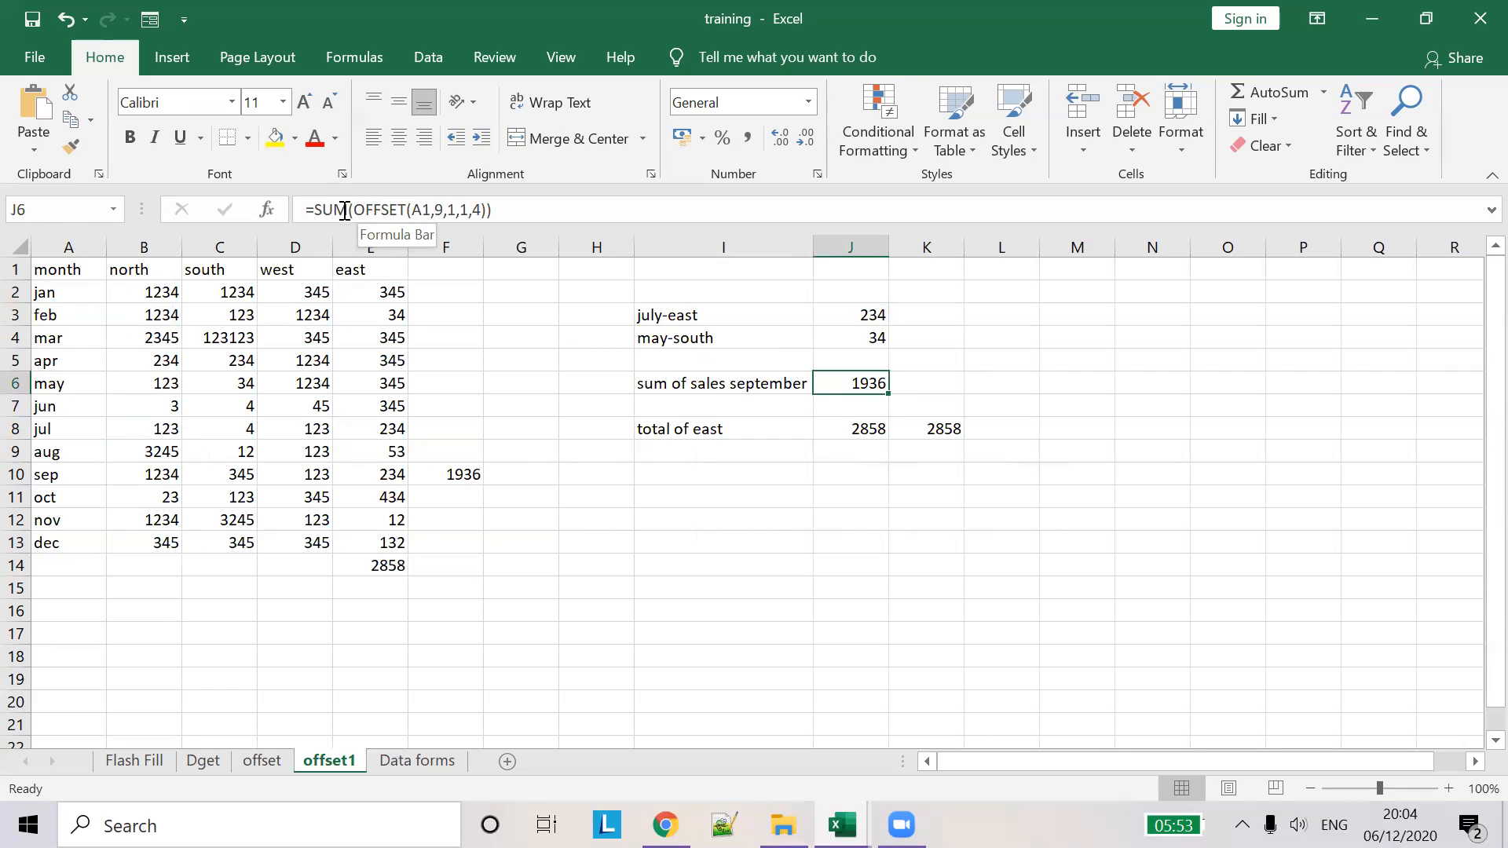
click(417, 214)
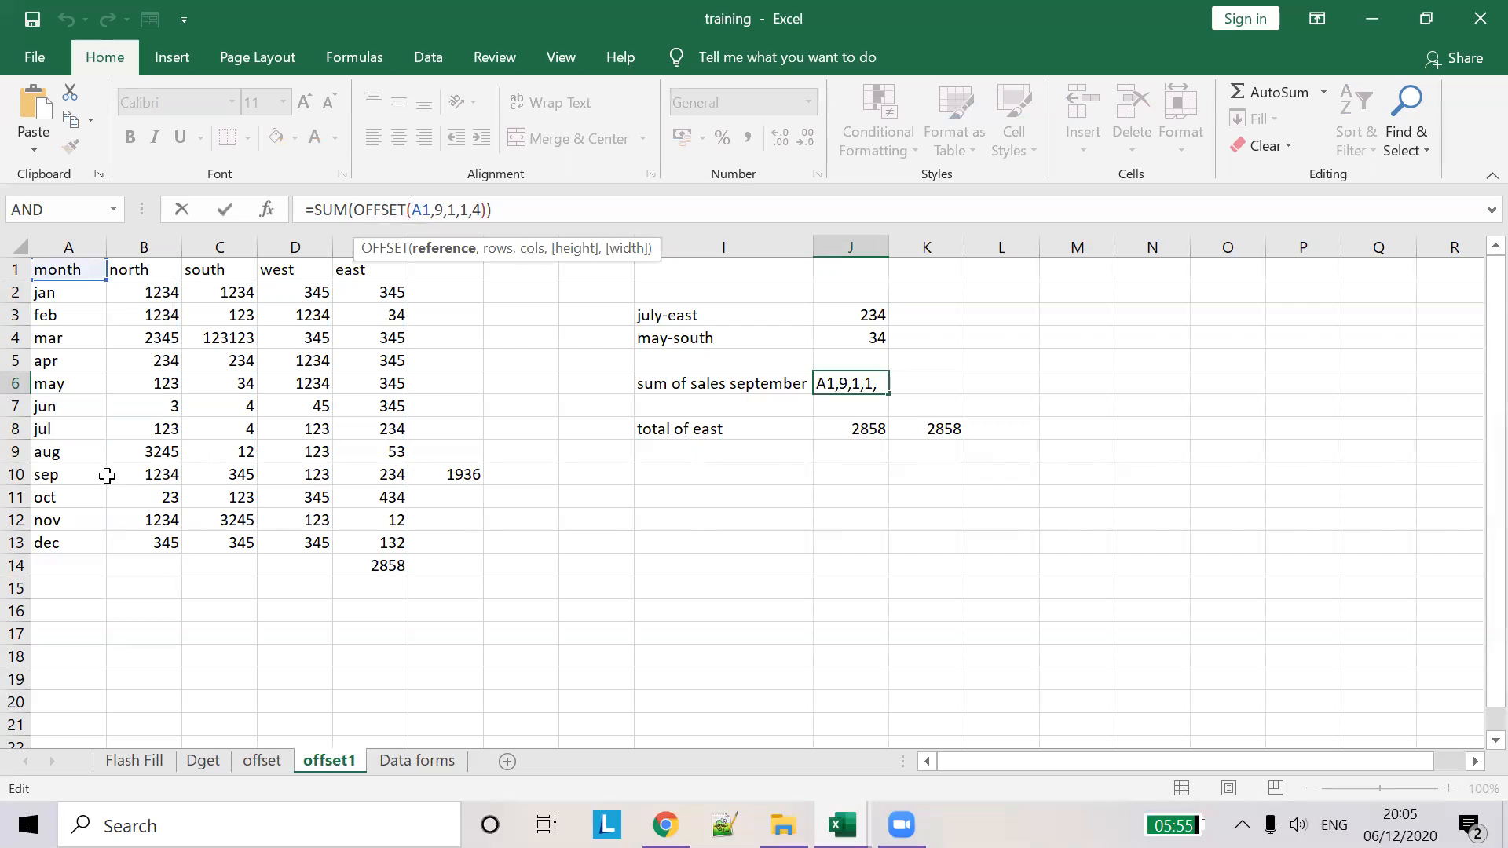
click(166, 477)
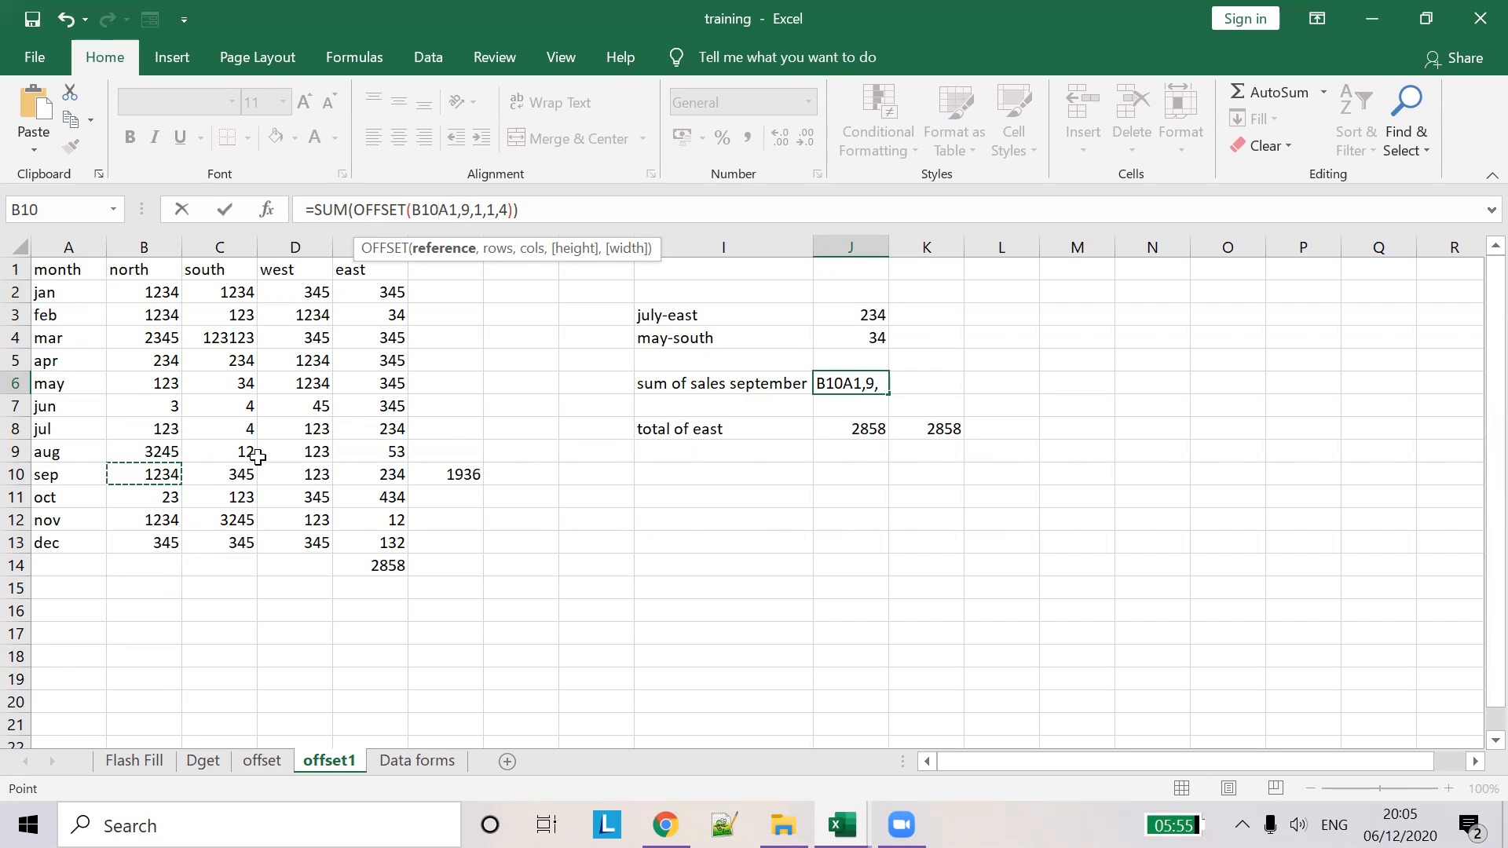
key(Escape)
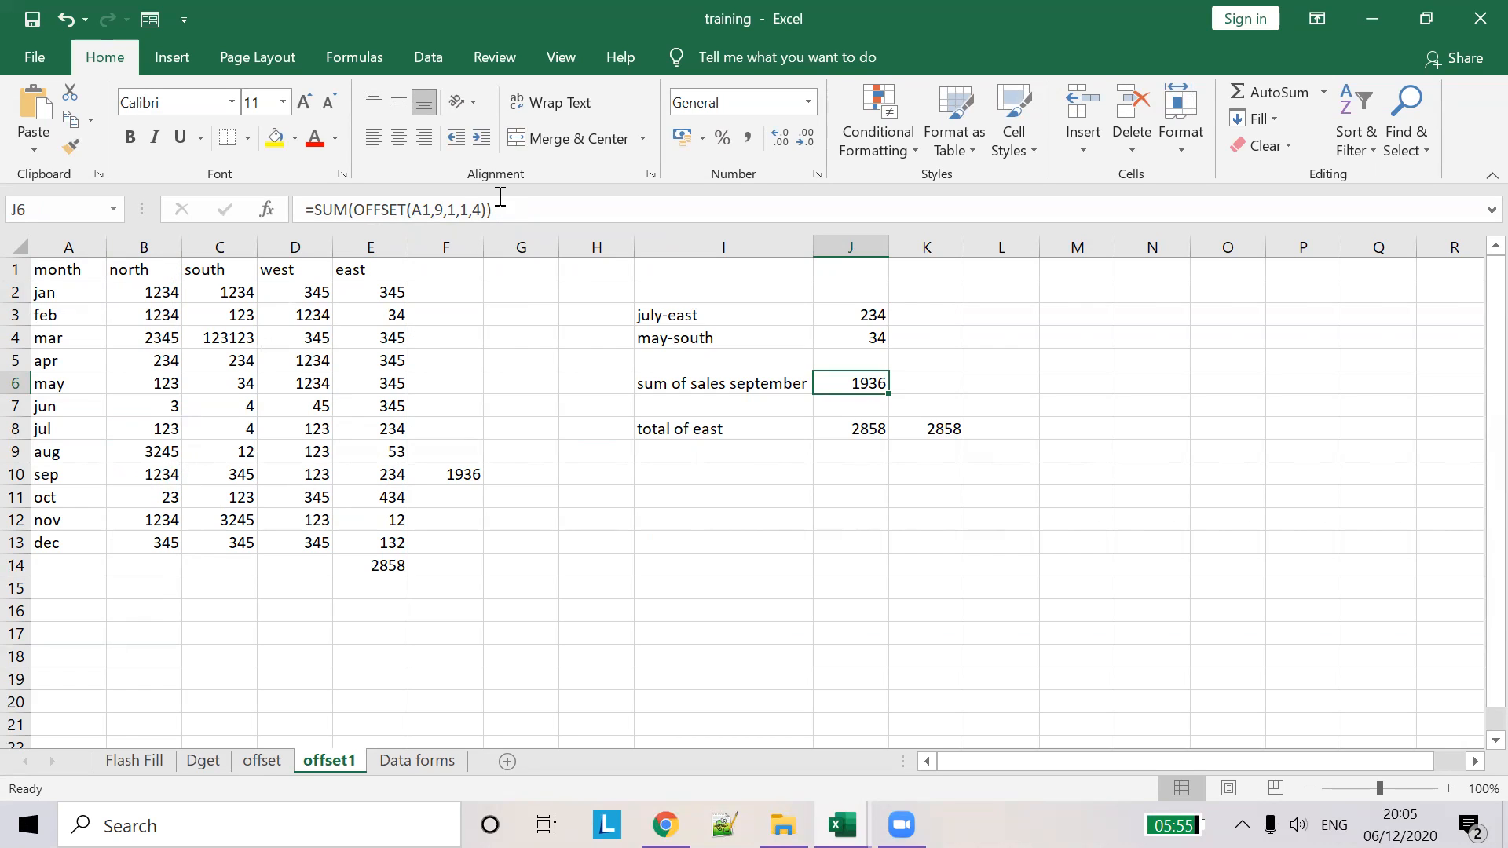
click(477, 211)
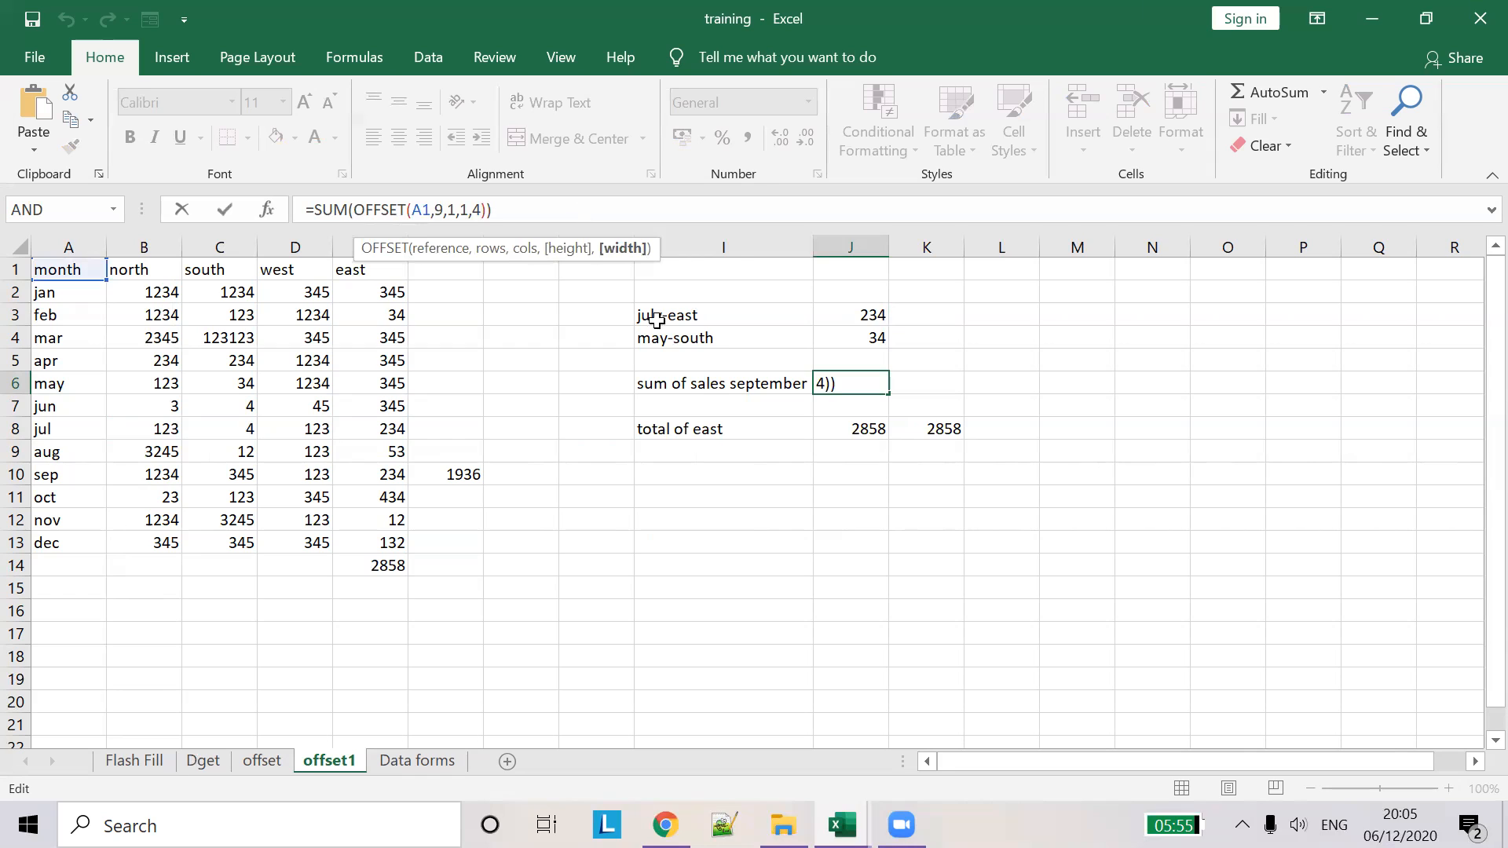
click(848, 432)
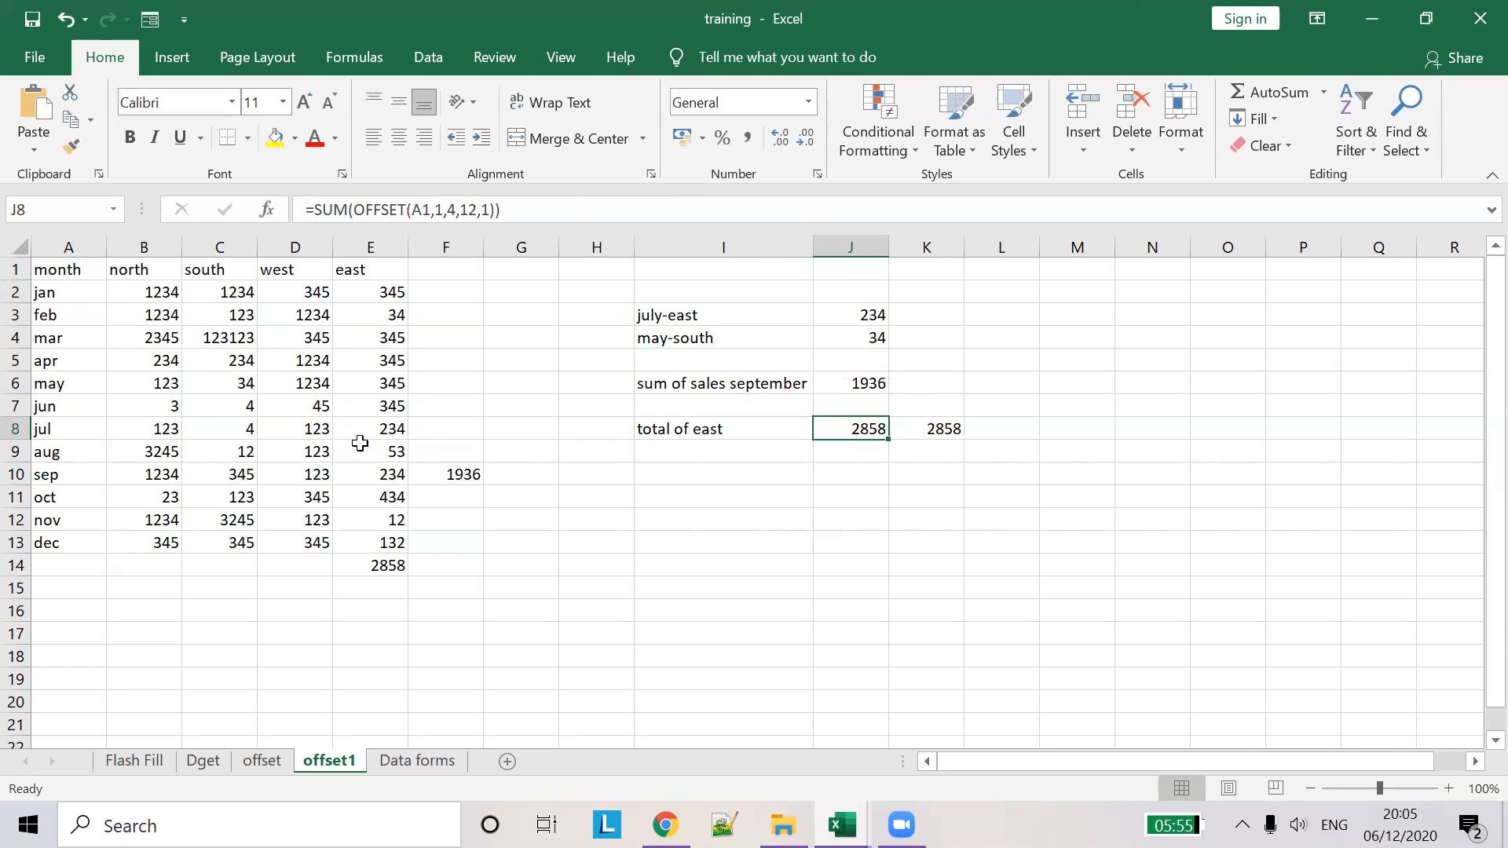
drag(369, 294, 380, 541)
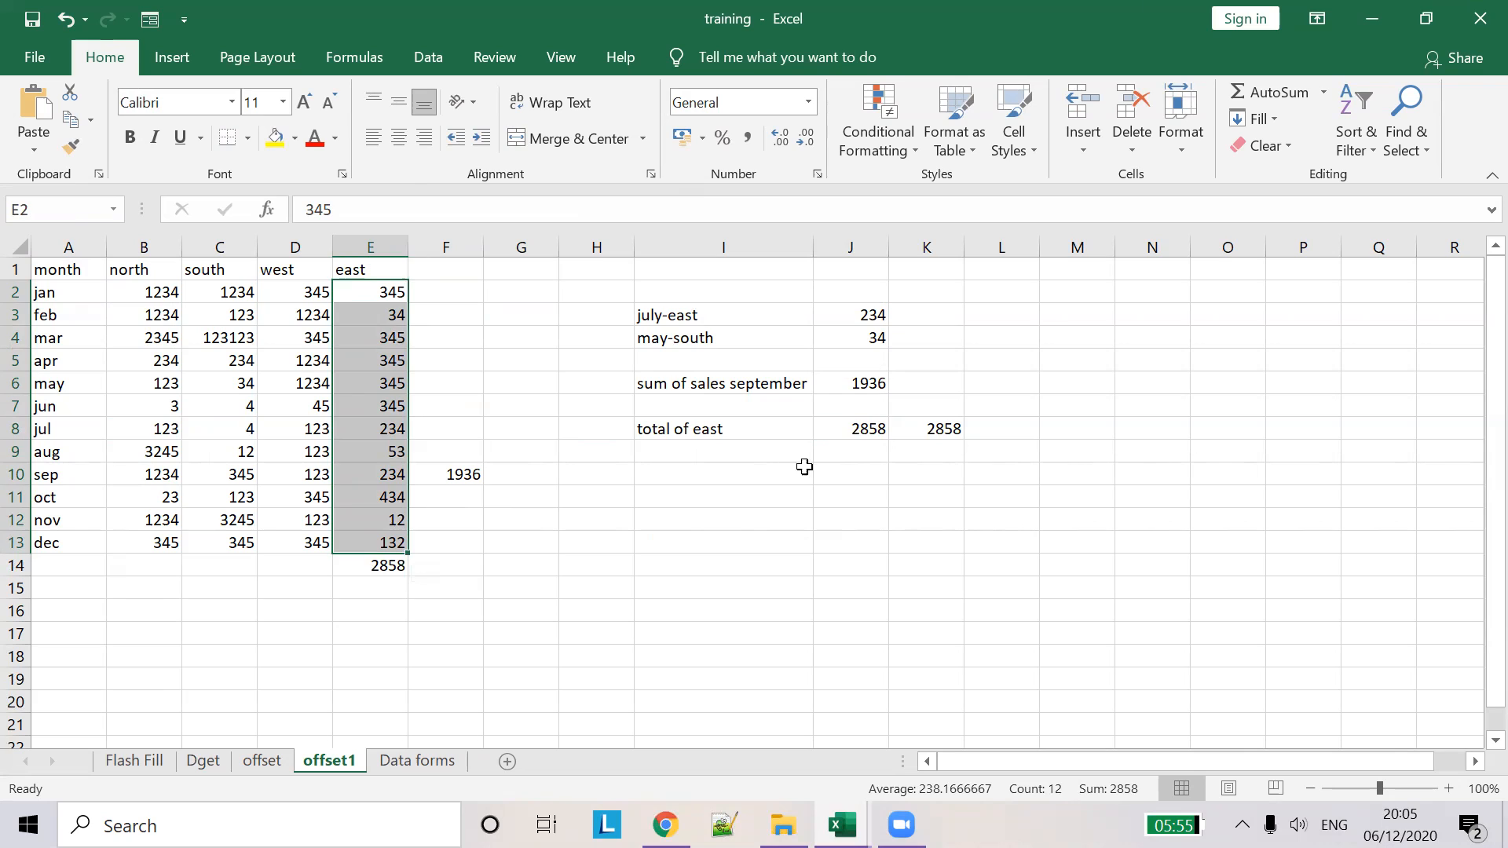
click(862, 430)
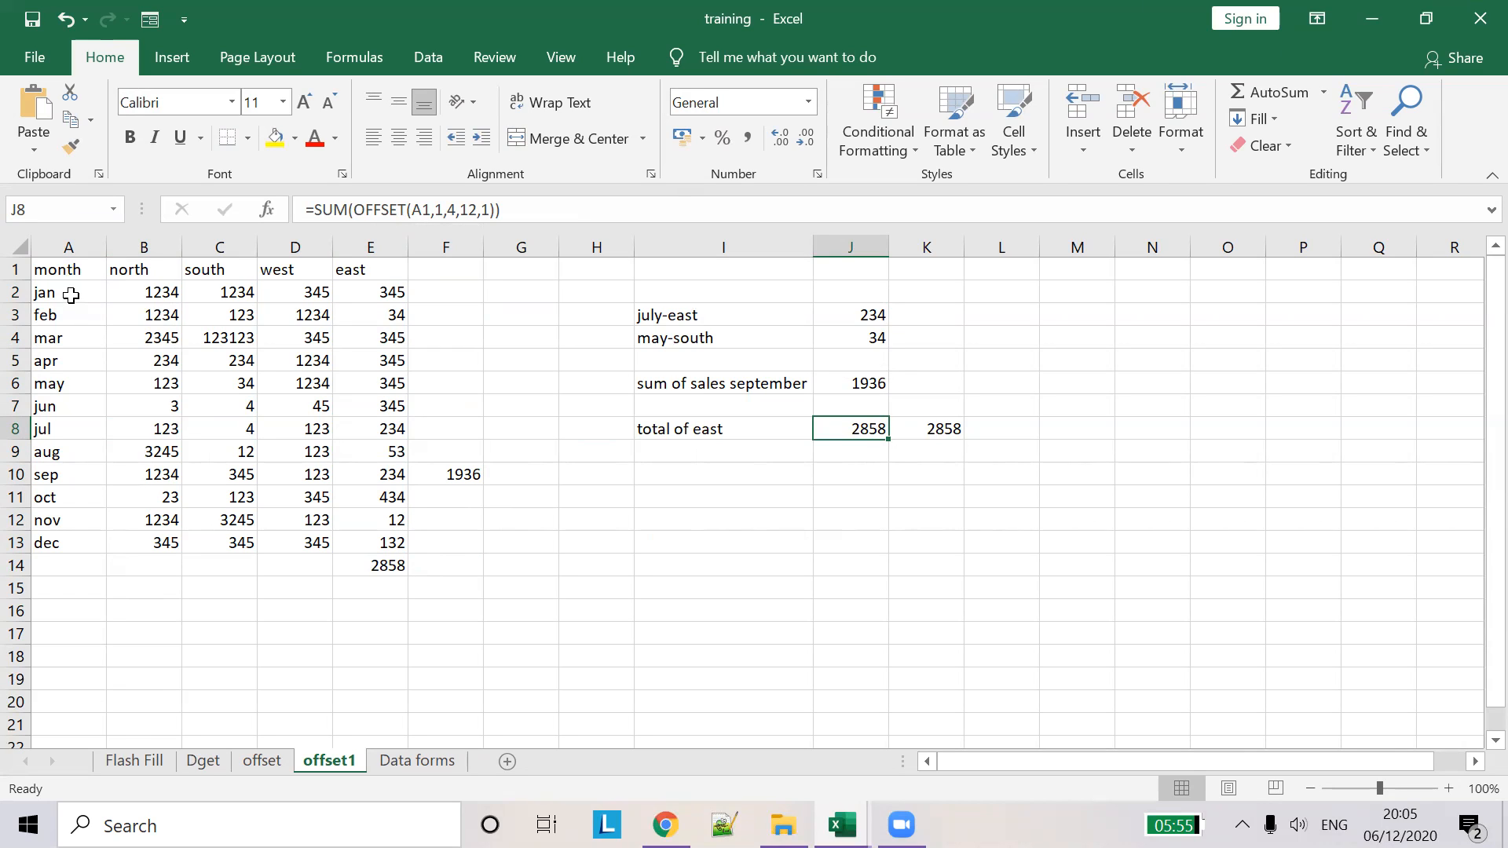
click(71, 294)
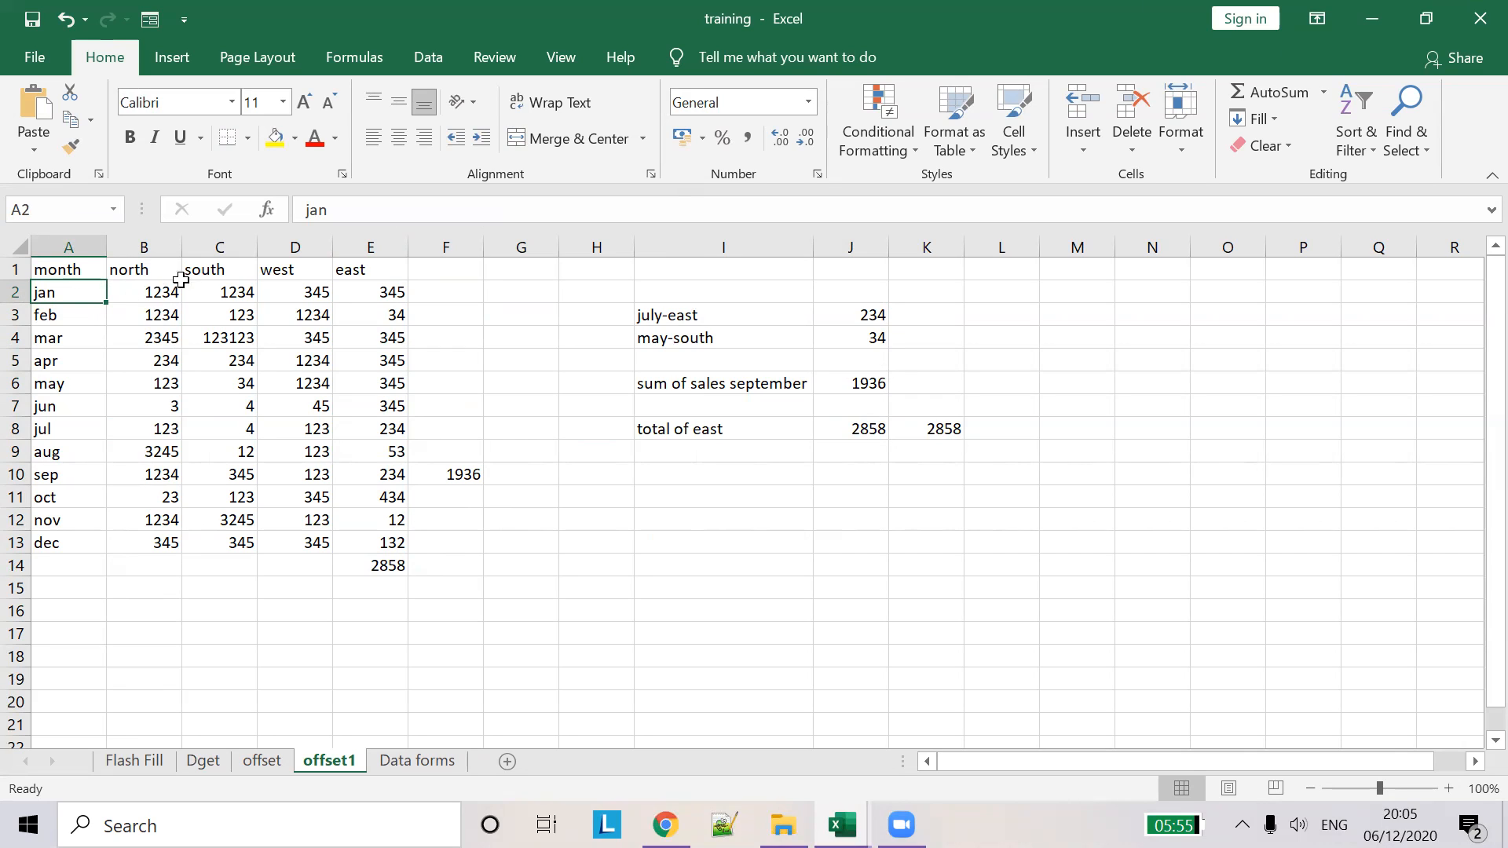
click(381, 293)
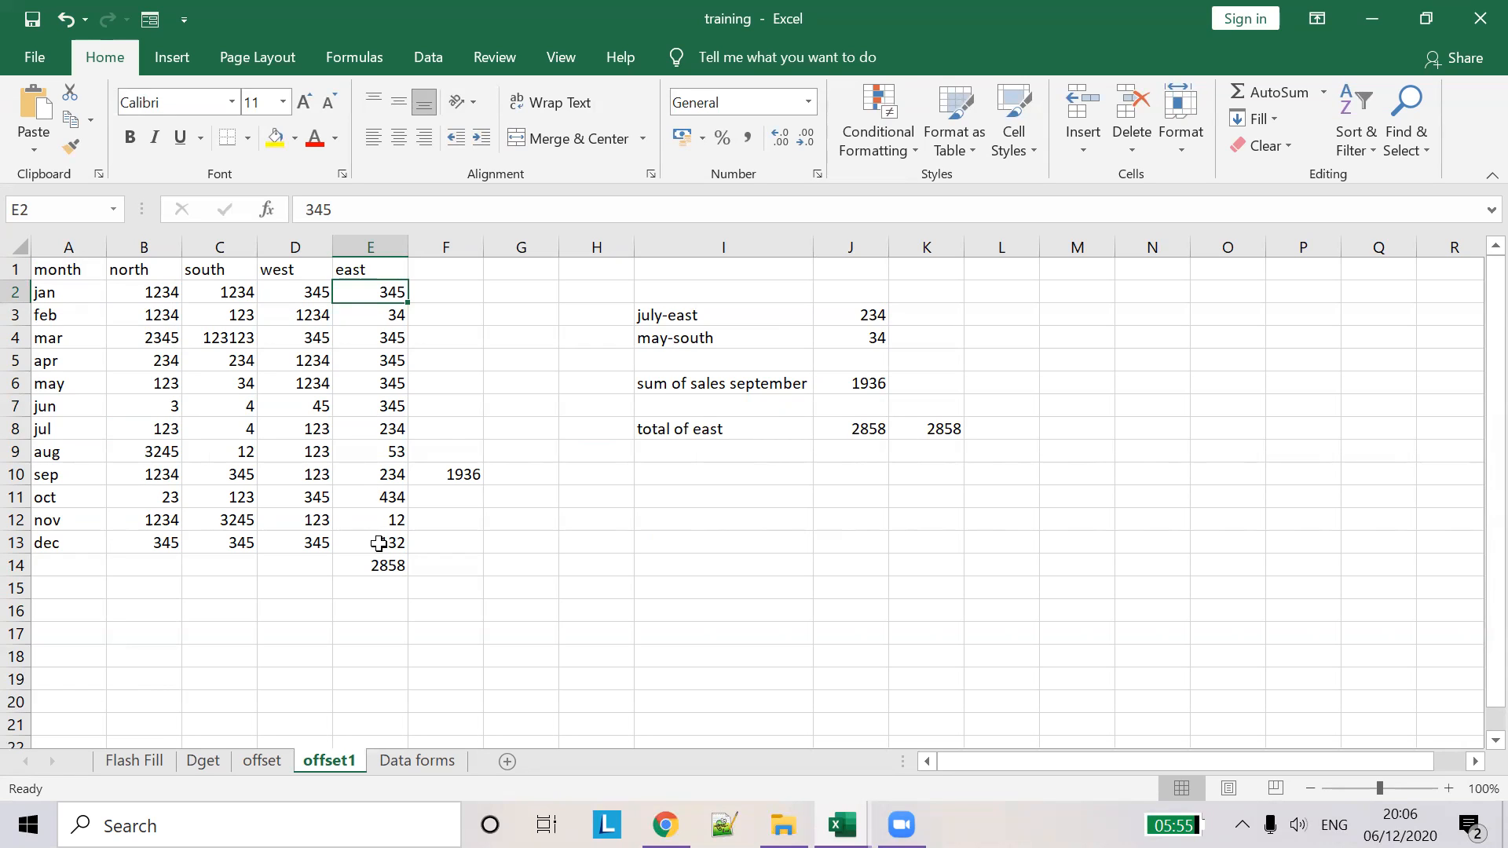
drag(409, 303, 414, 554)
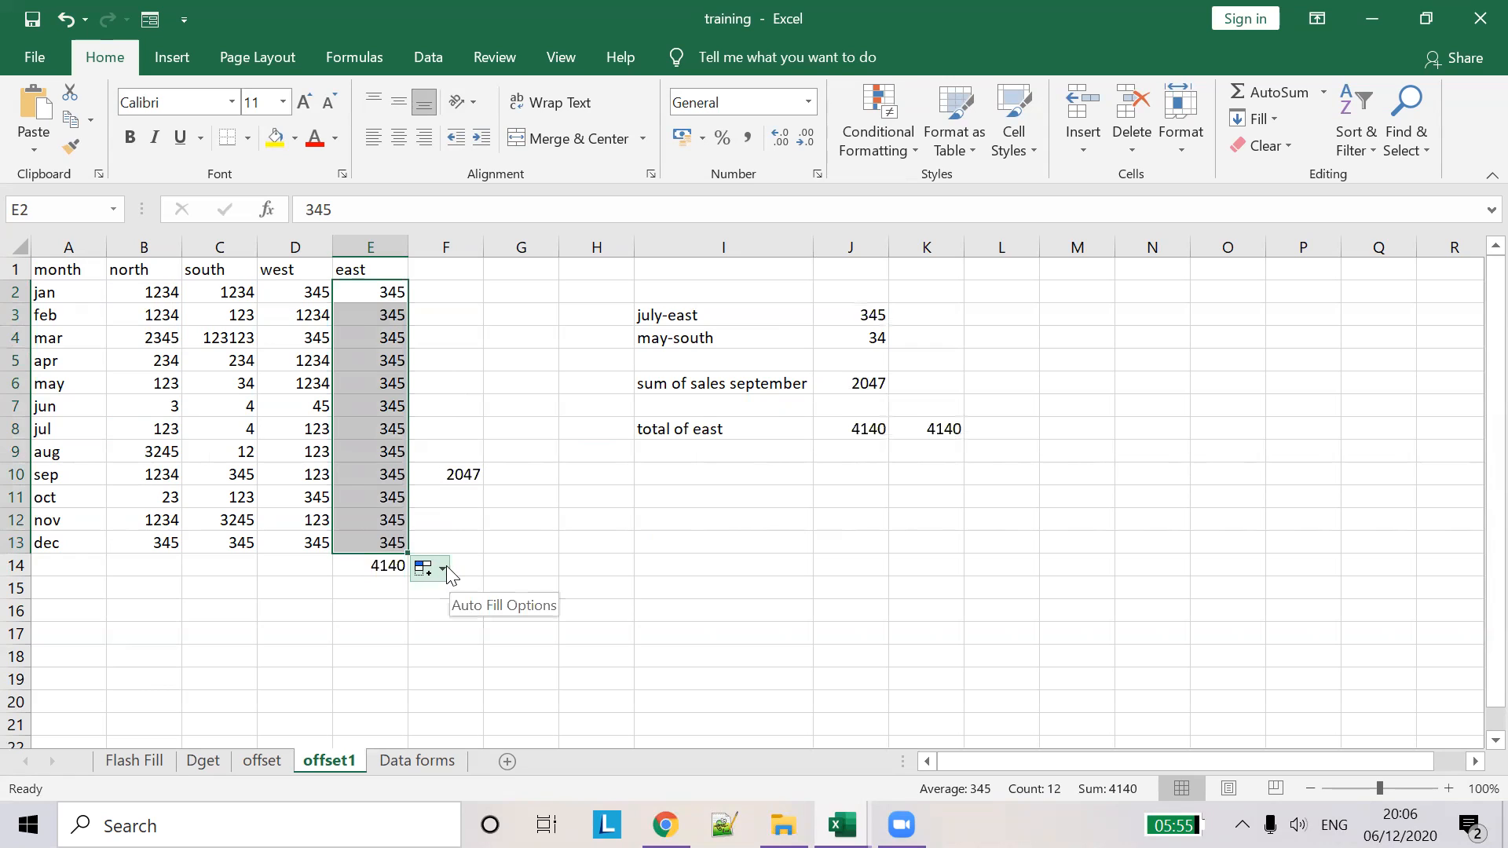
key(ctrl+z)
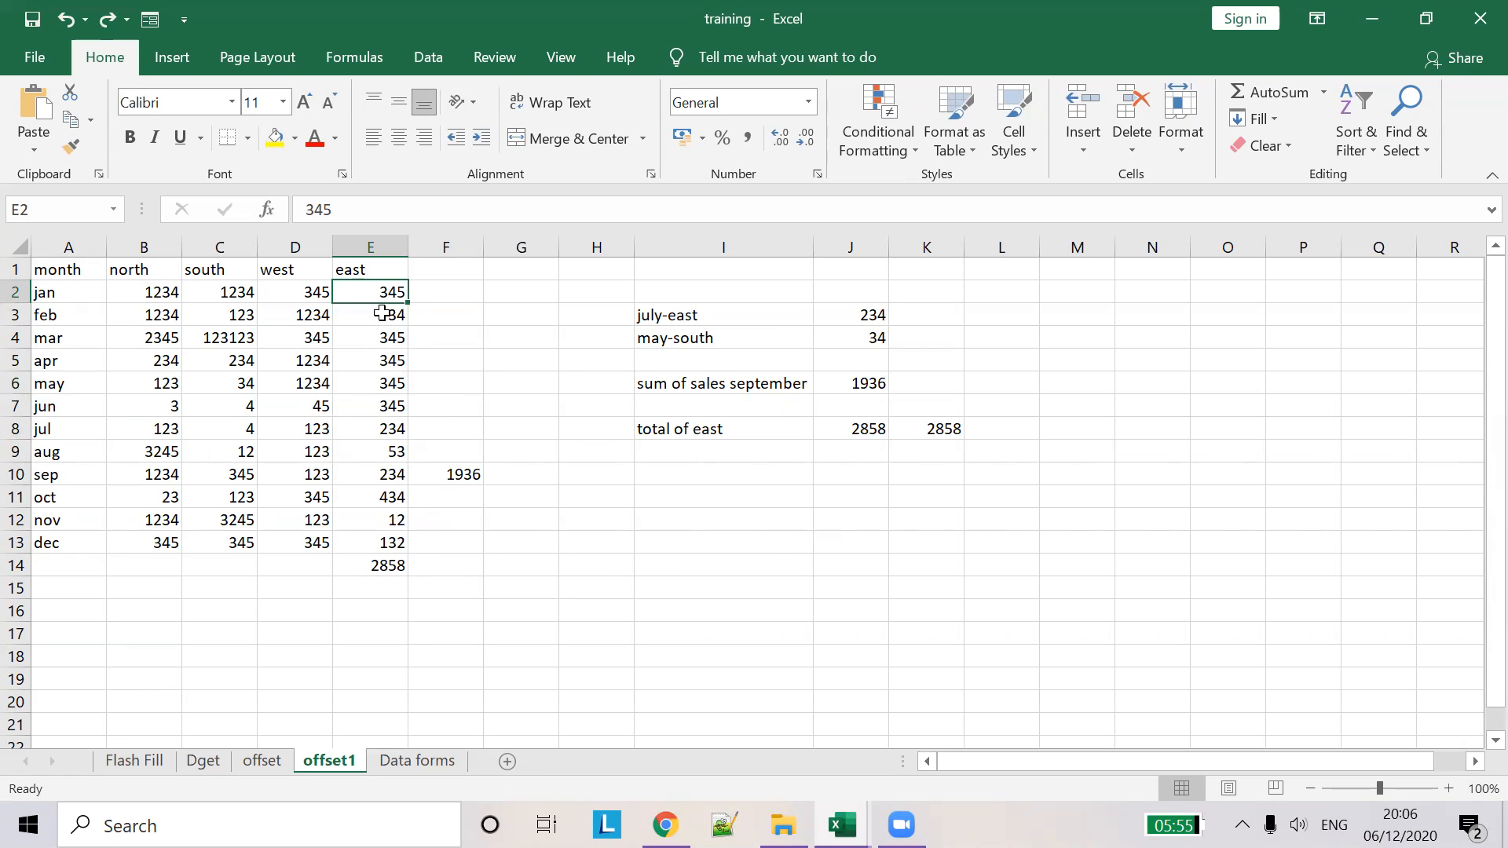
click(432, 314)
drag(391, 292, 414, 551)
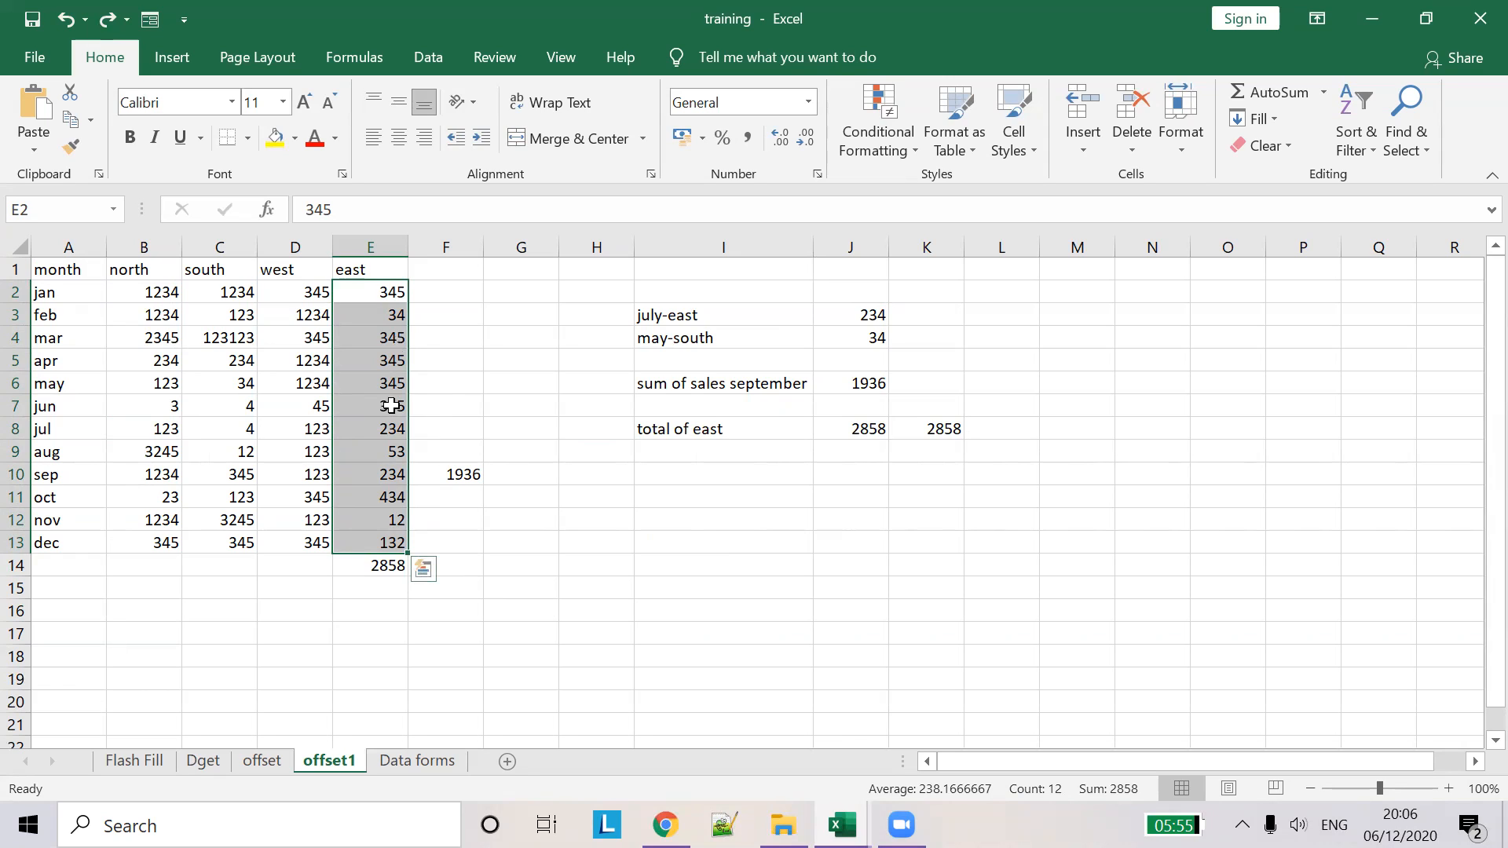
- Compare K8's east total OFFSET formula against its starting cell dec and December's east value 132
click(843, 430)
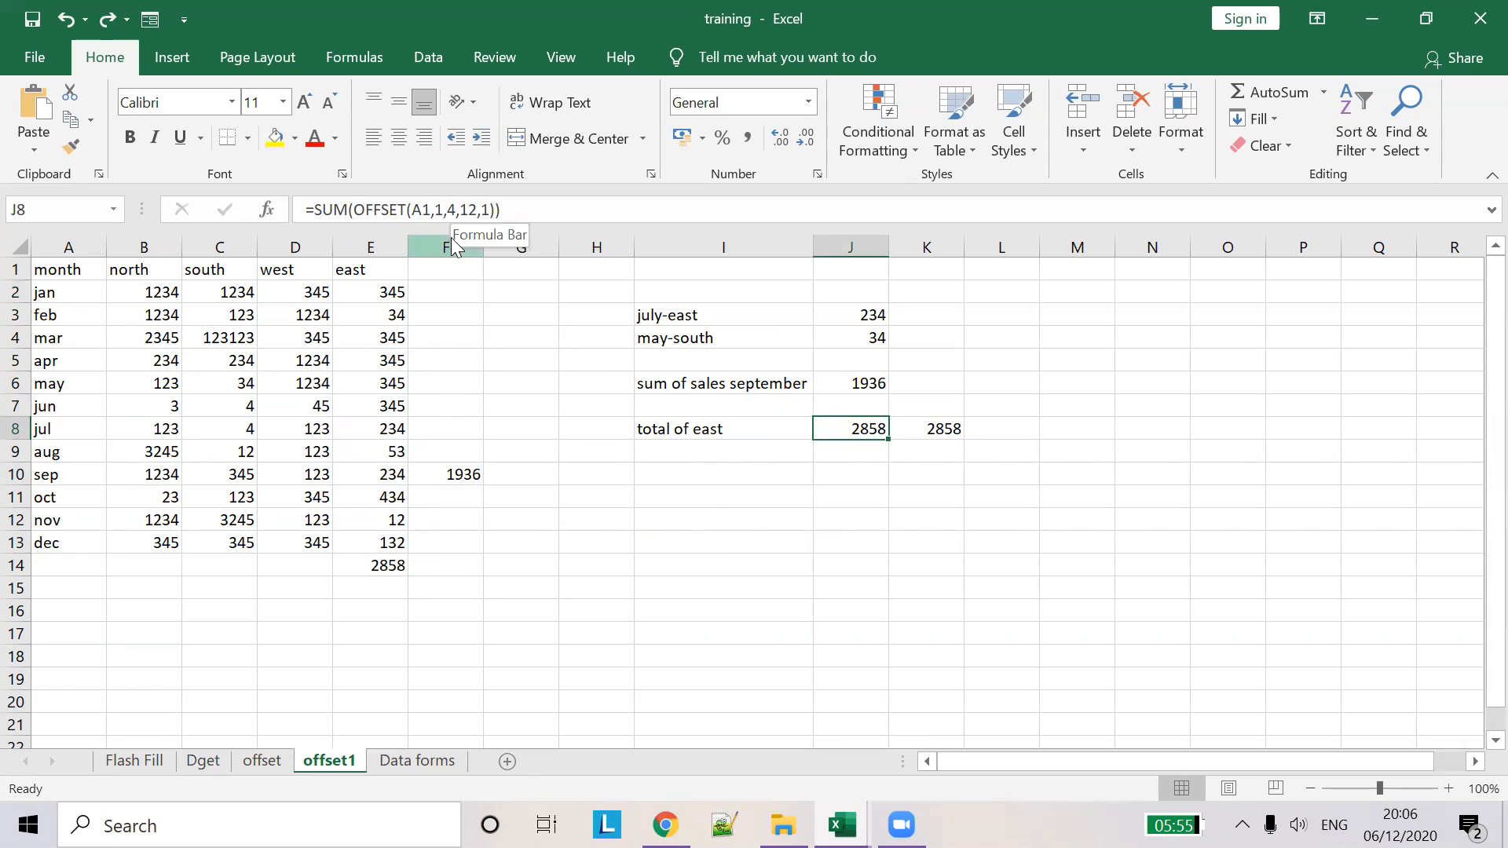
click(921, 462)
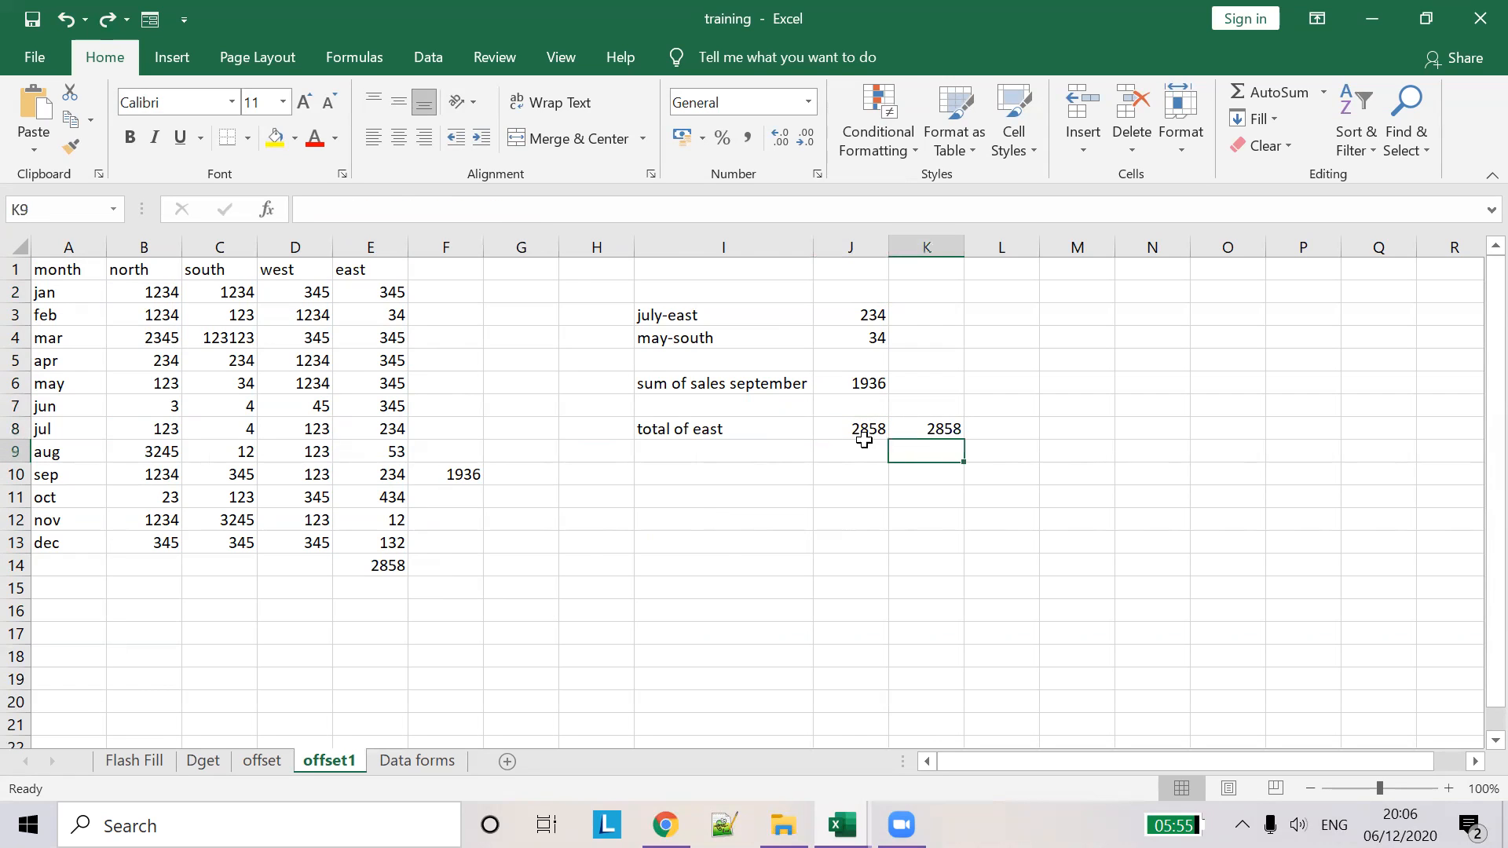
click(915, 426)
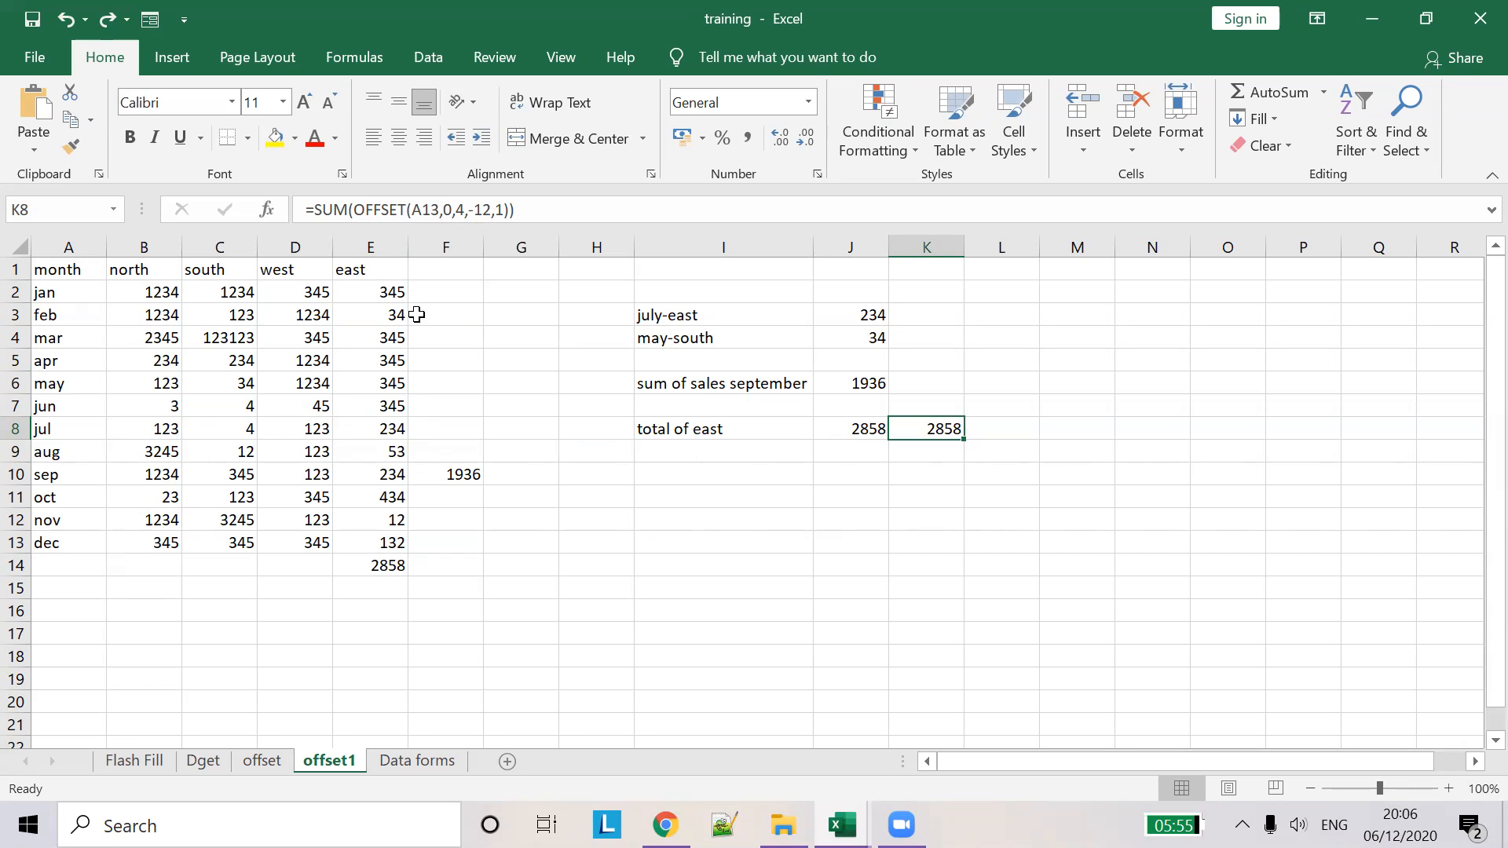
click(69, 542)
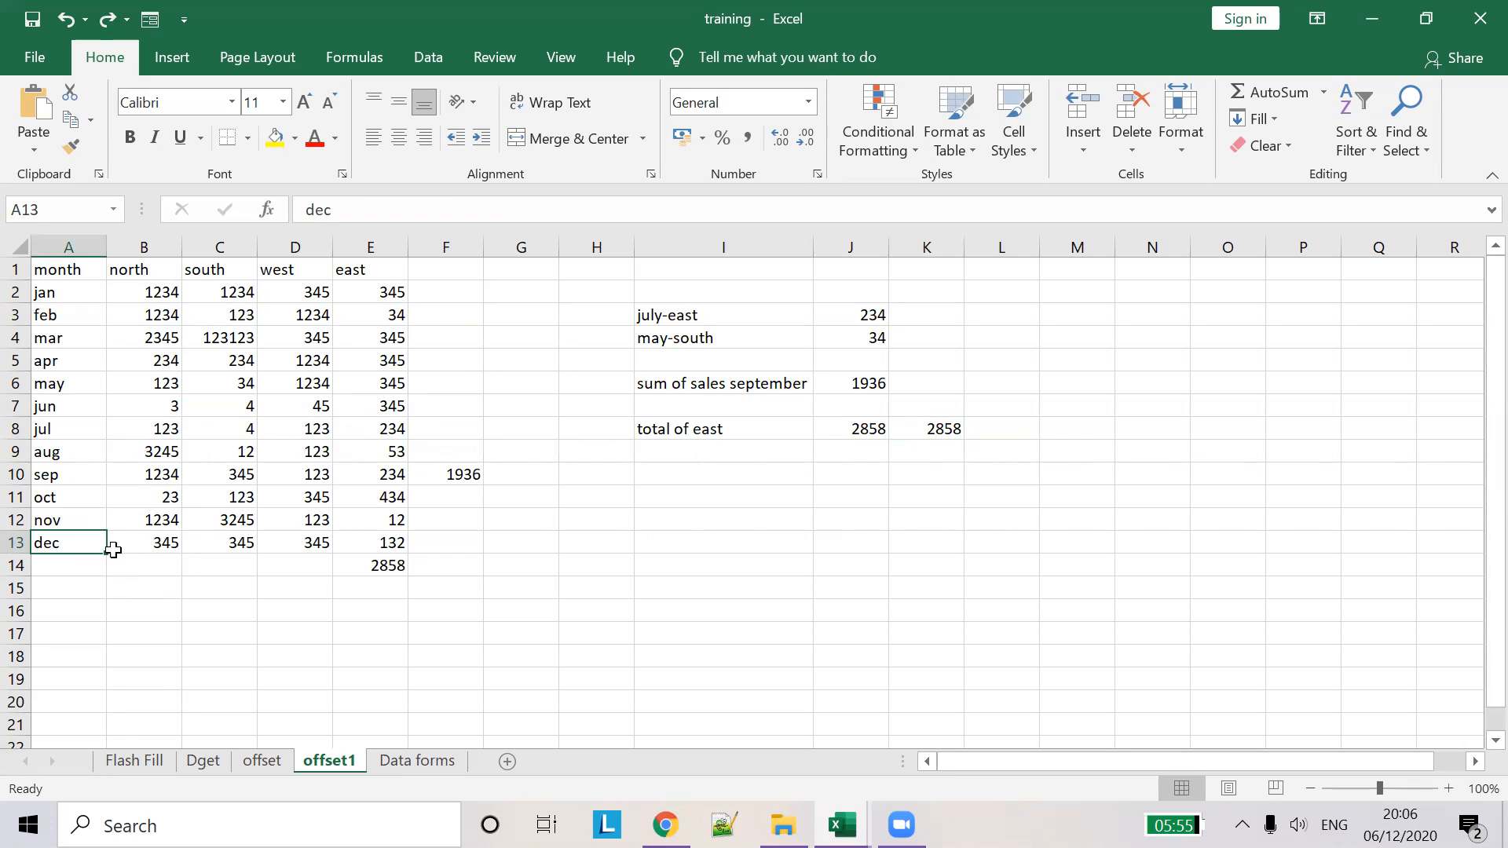
click(382, 542)
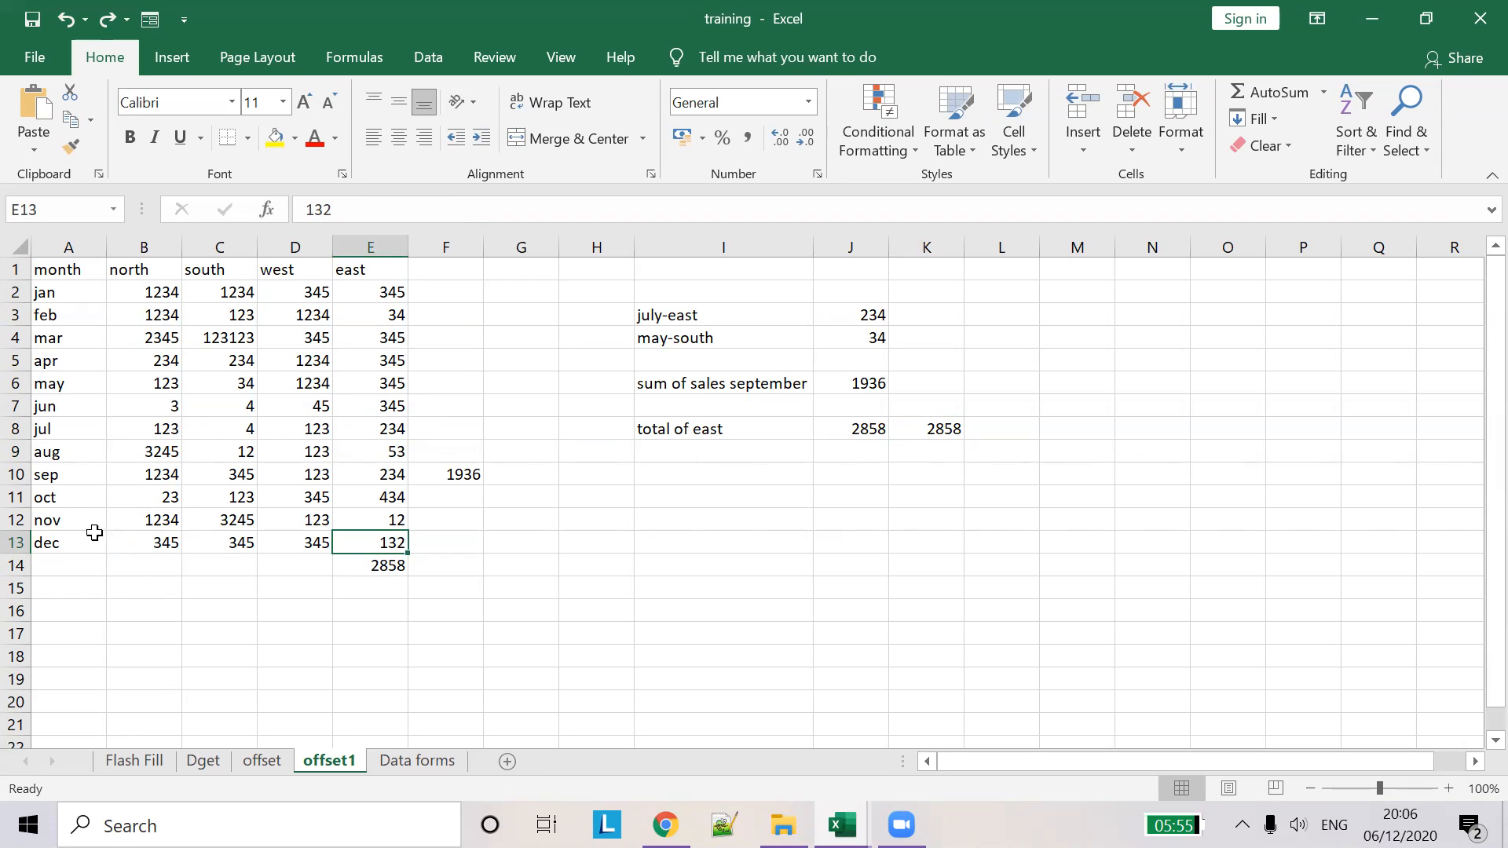
click(57, 548)
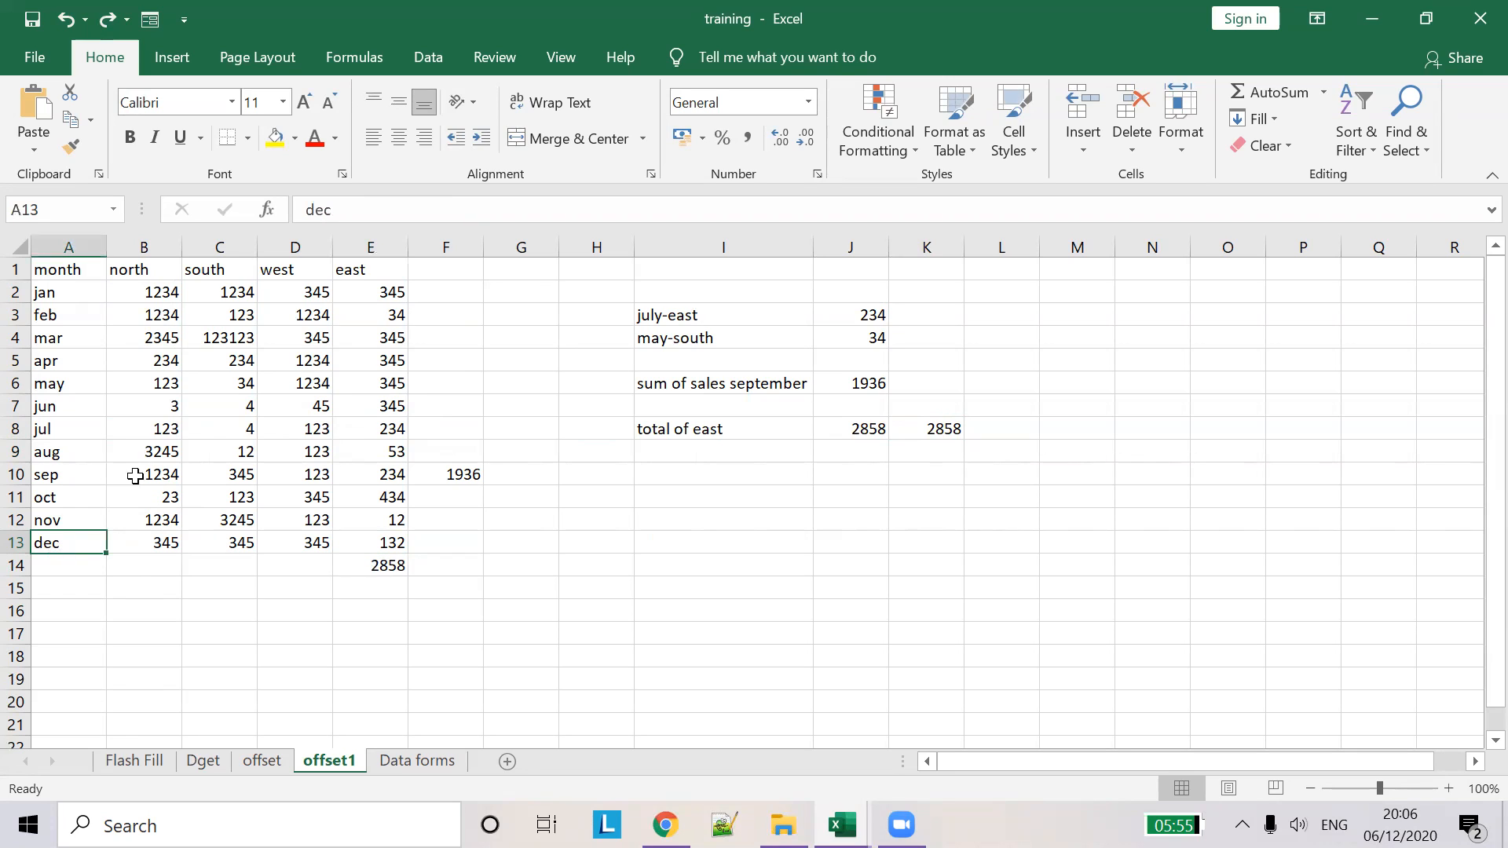
click(923, 430)
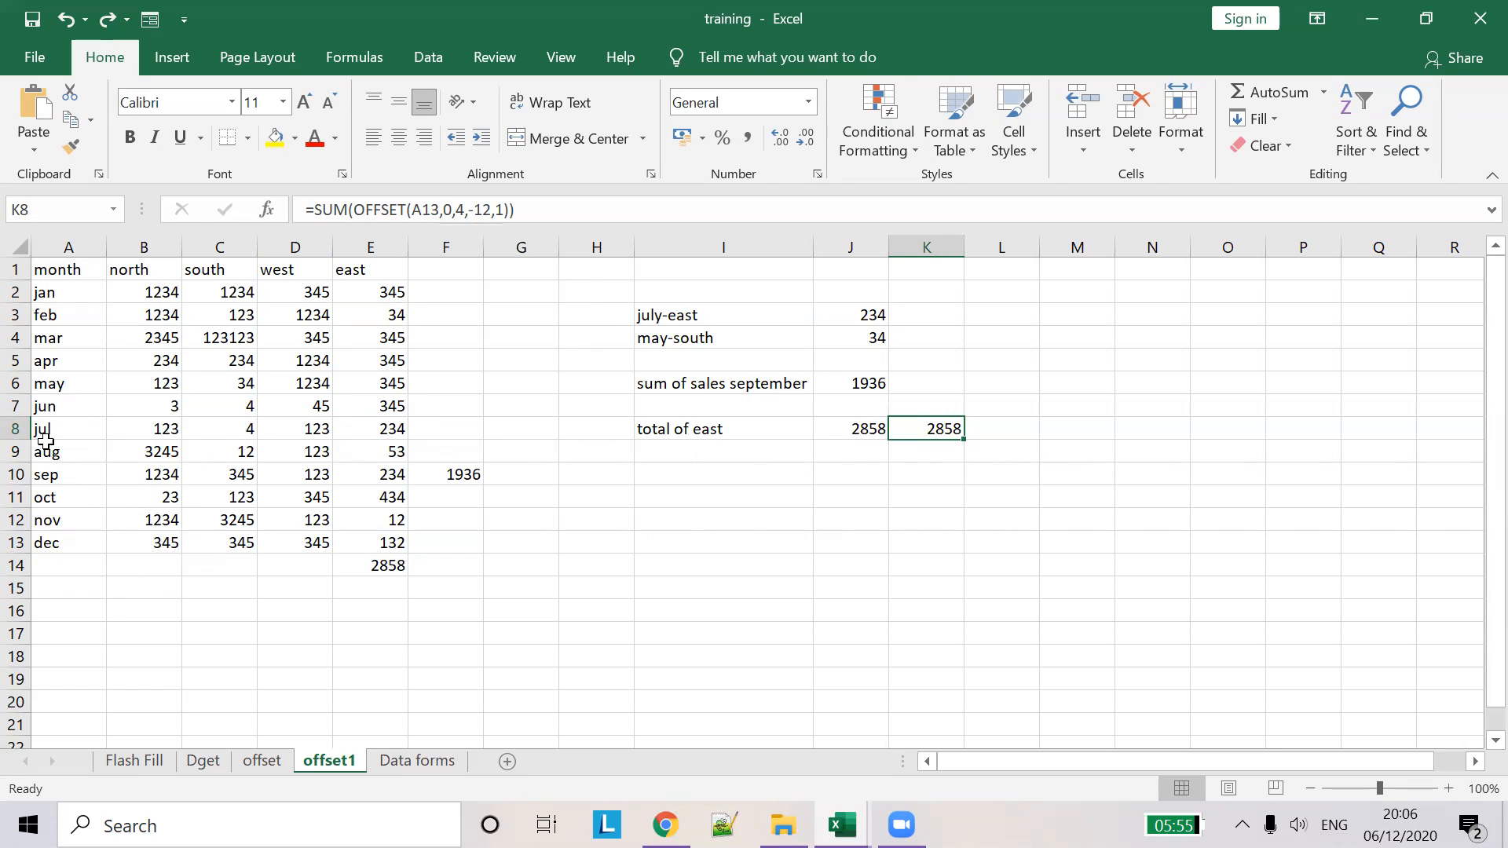
- Select the east values from jan through nov, then move to the Data forms sheet
click(379, 544)
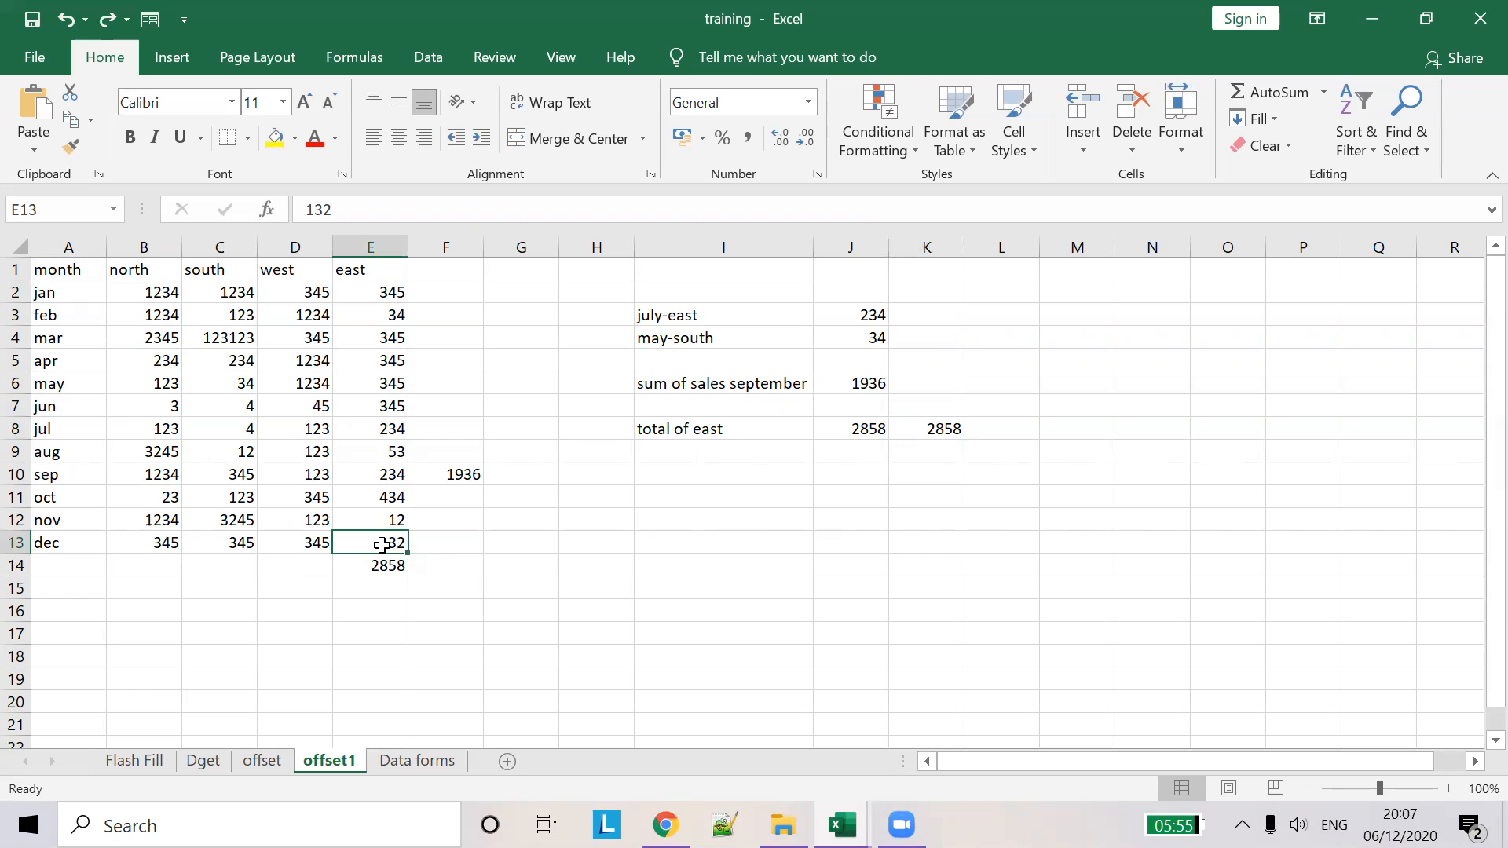
click(944, 430)
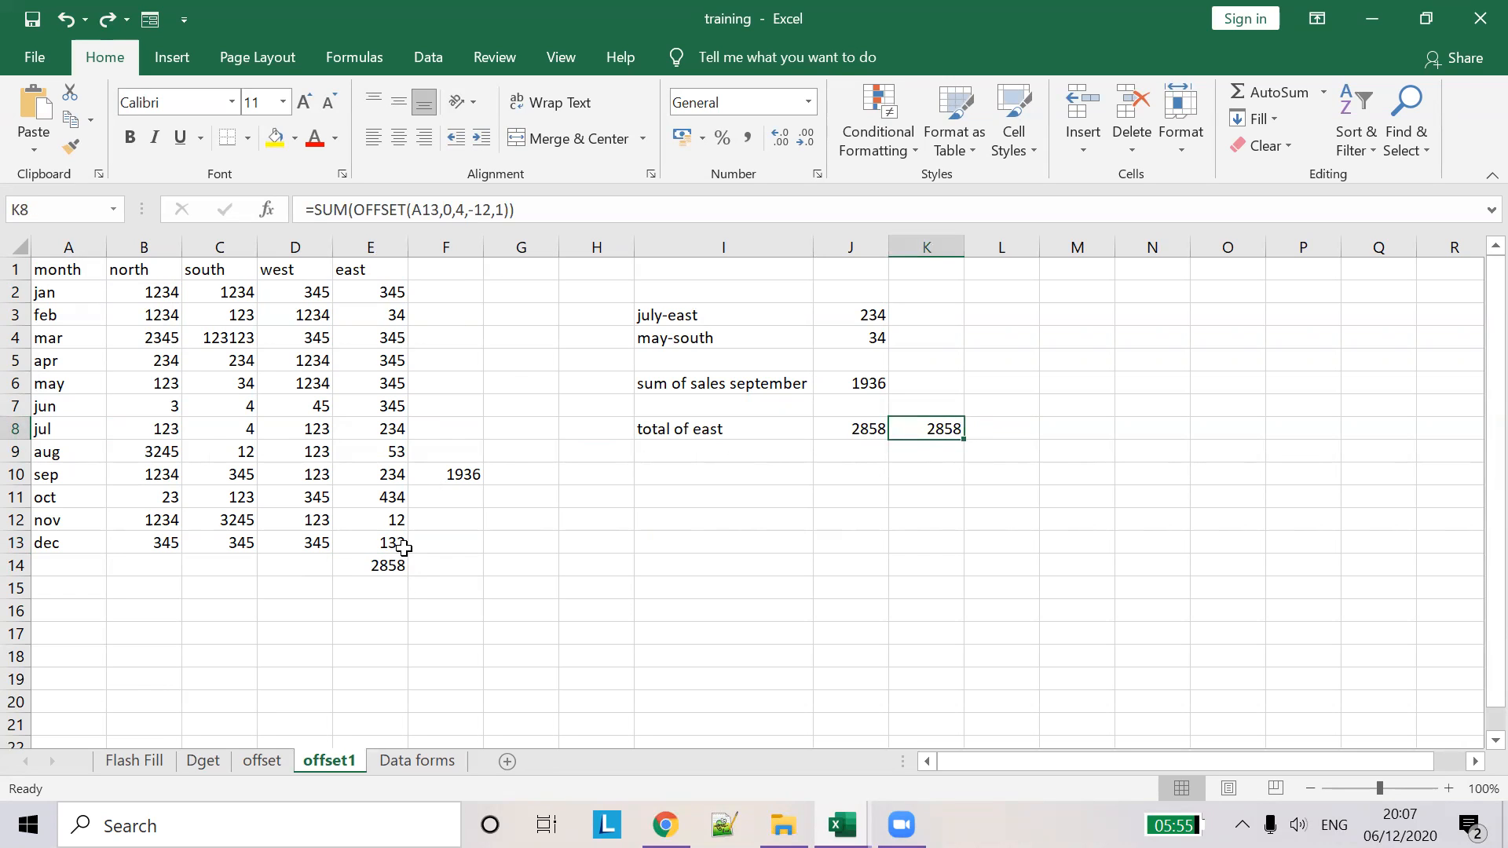
drag(398, 525, 383, 289)
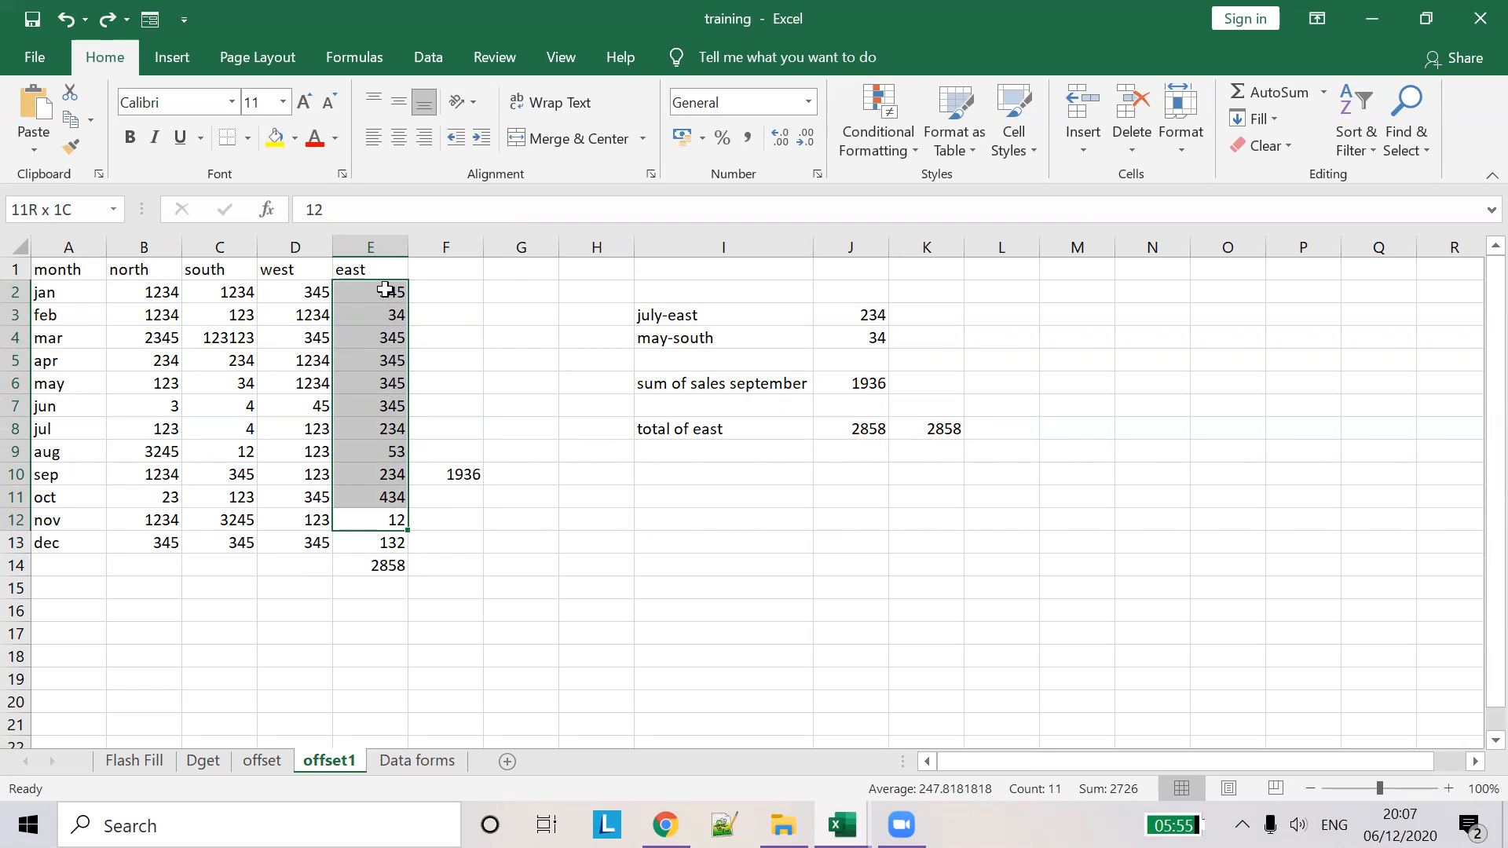
drag(382, 294, 383, 294)
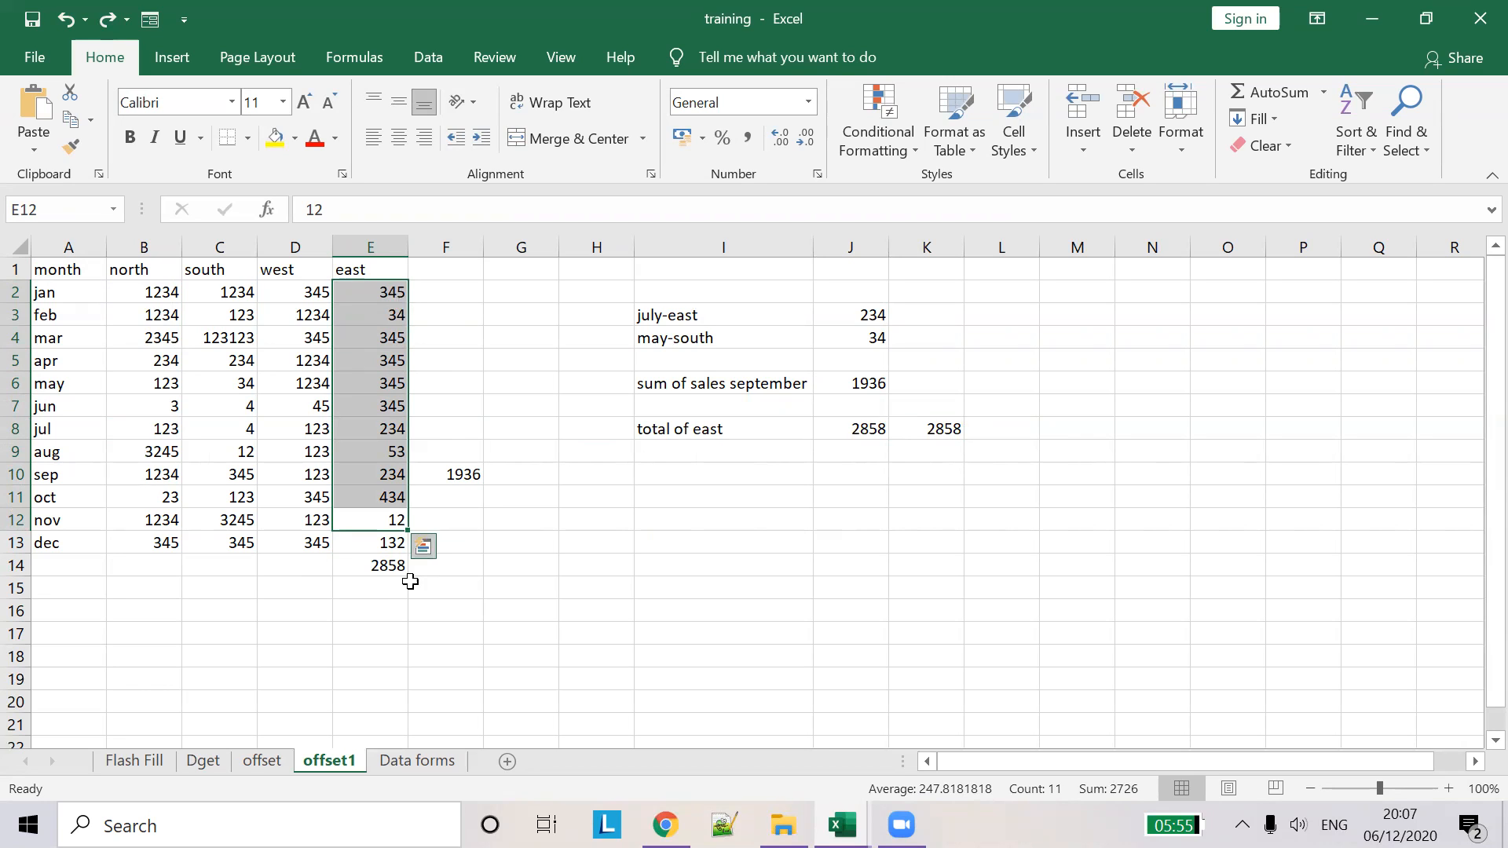
click(417, 761)
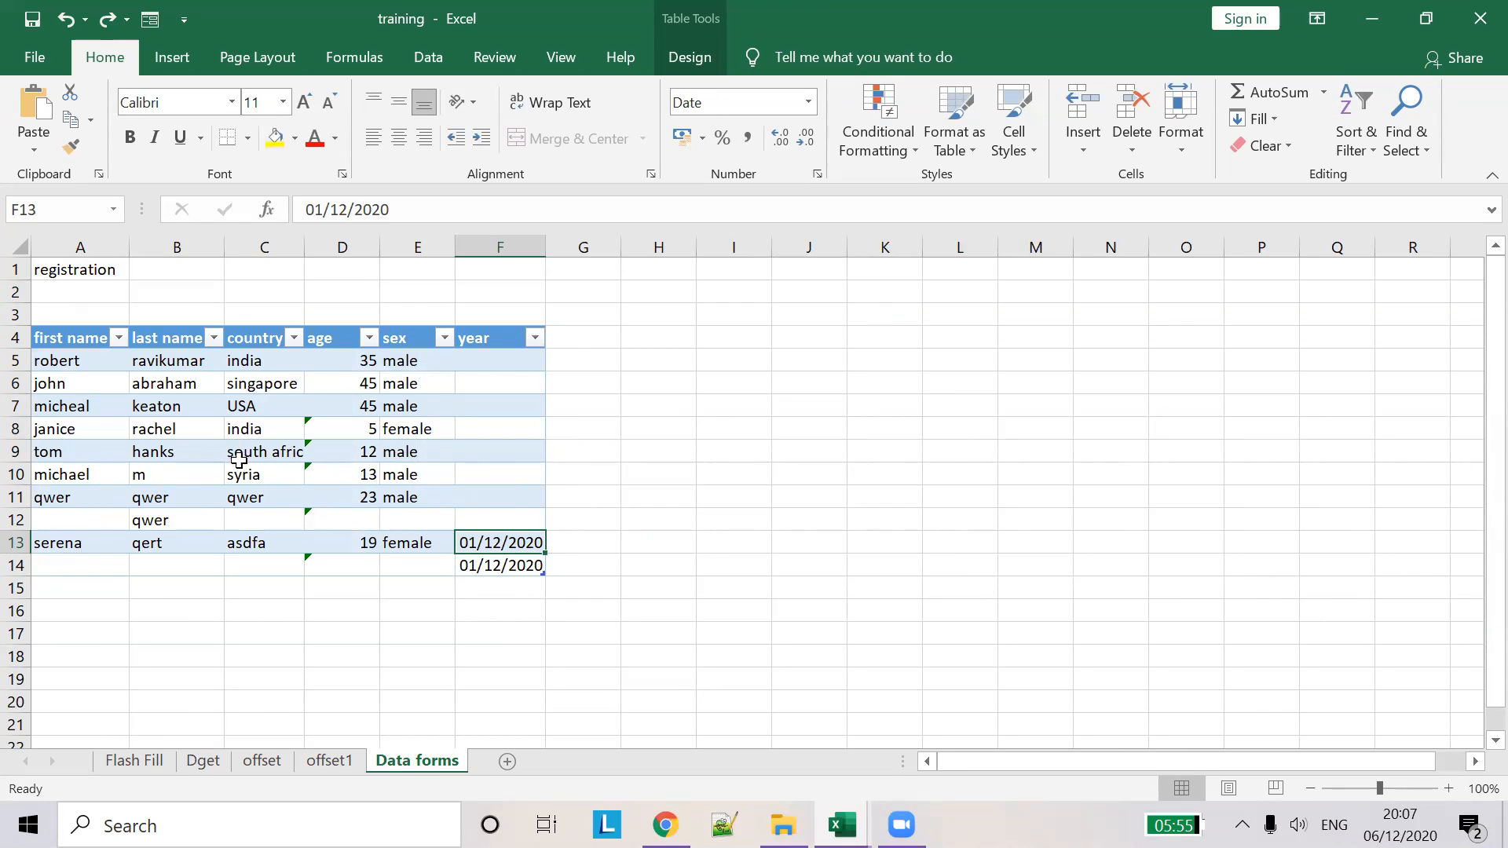
- Enter test values asdfasdf, addfa and sdfas in A16, B16 and D16 below the table
click(230, 363)
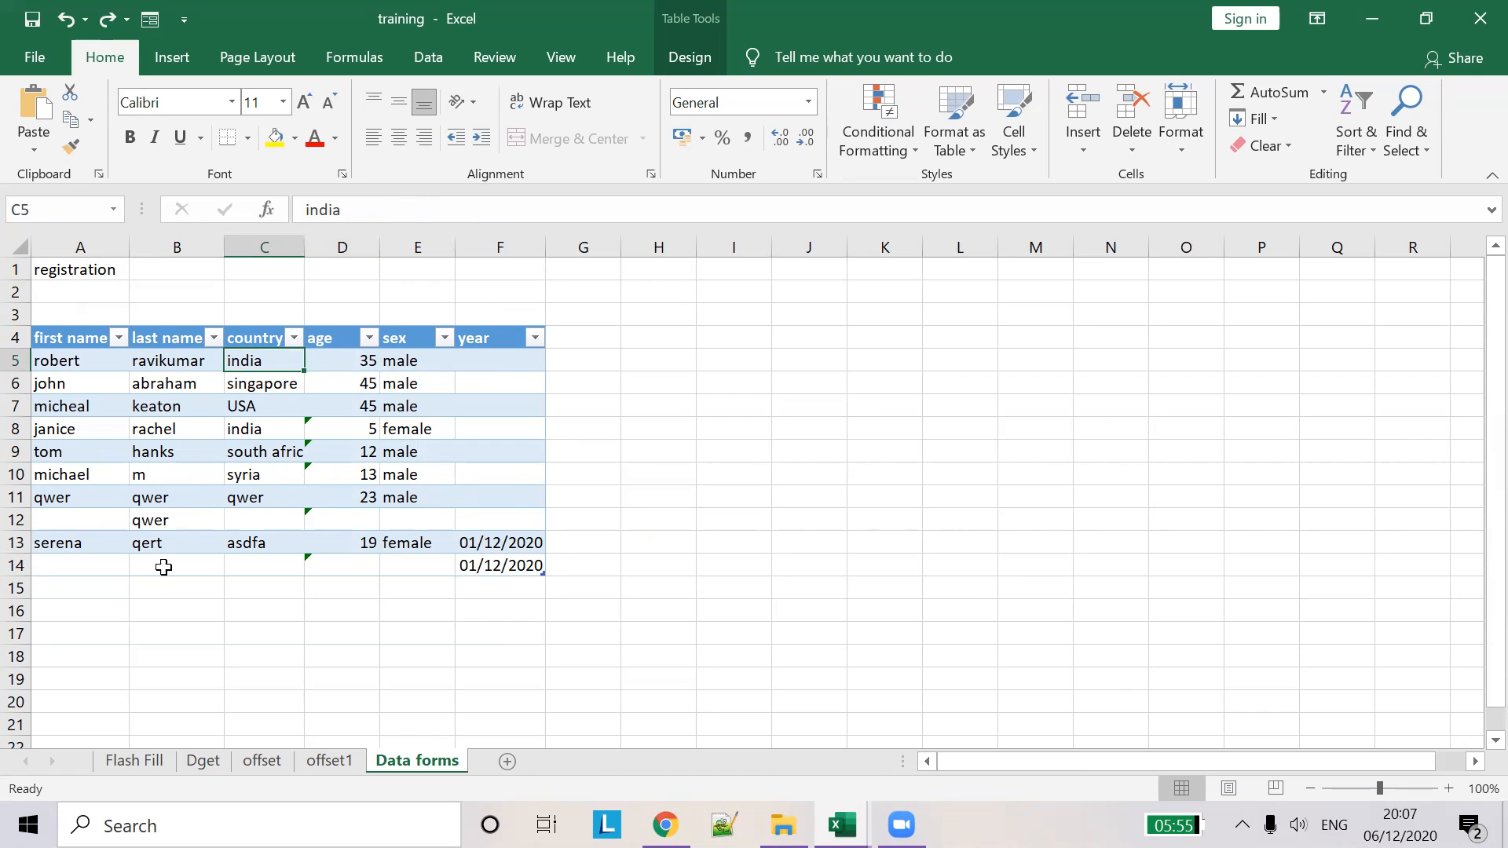
click(54, 612)
text(asdfasdf)
click(181, 609)
text(addfa)
click(283, 607)
click(350, 609)
text(sdfas)
click(407, 618)
click(464, 608)
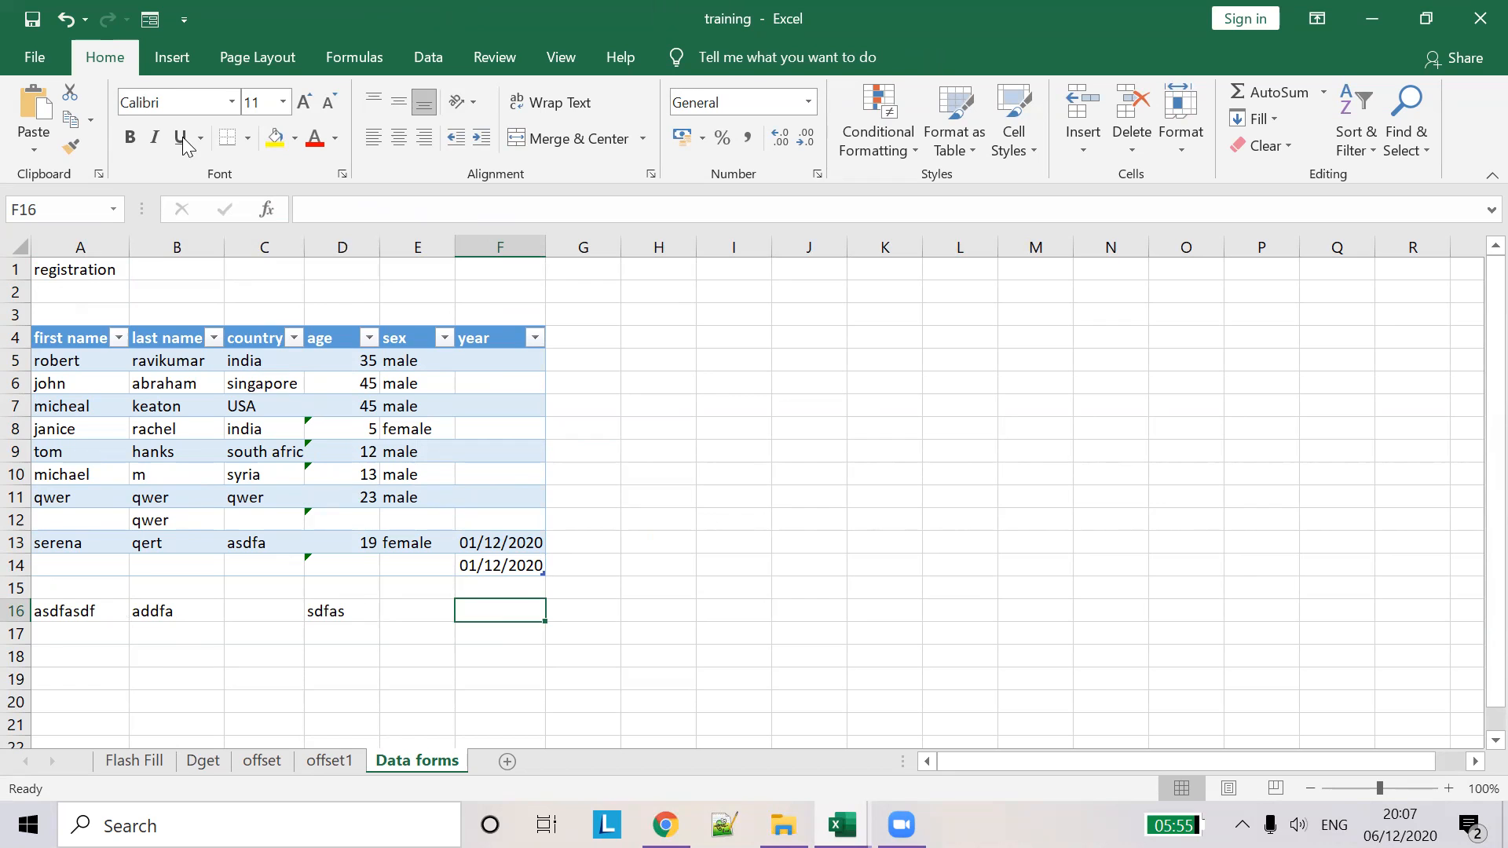
click(186, 17)
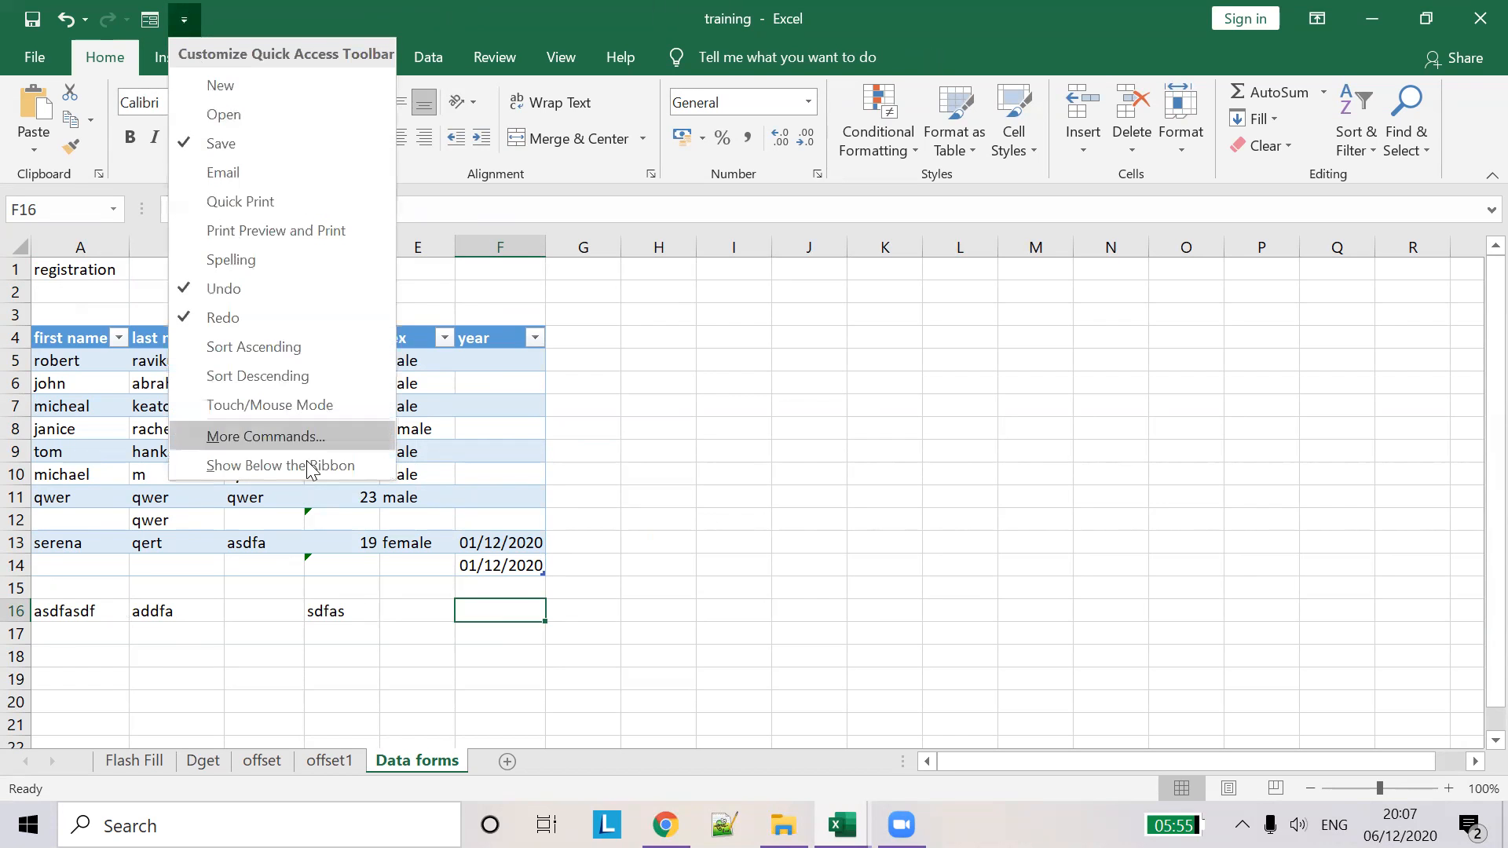
- Remove the Form… command from the Quick Access Toolbar and confirm the change
click(300, 434)
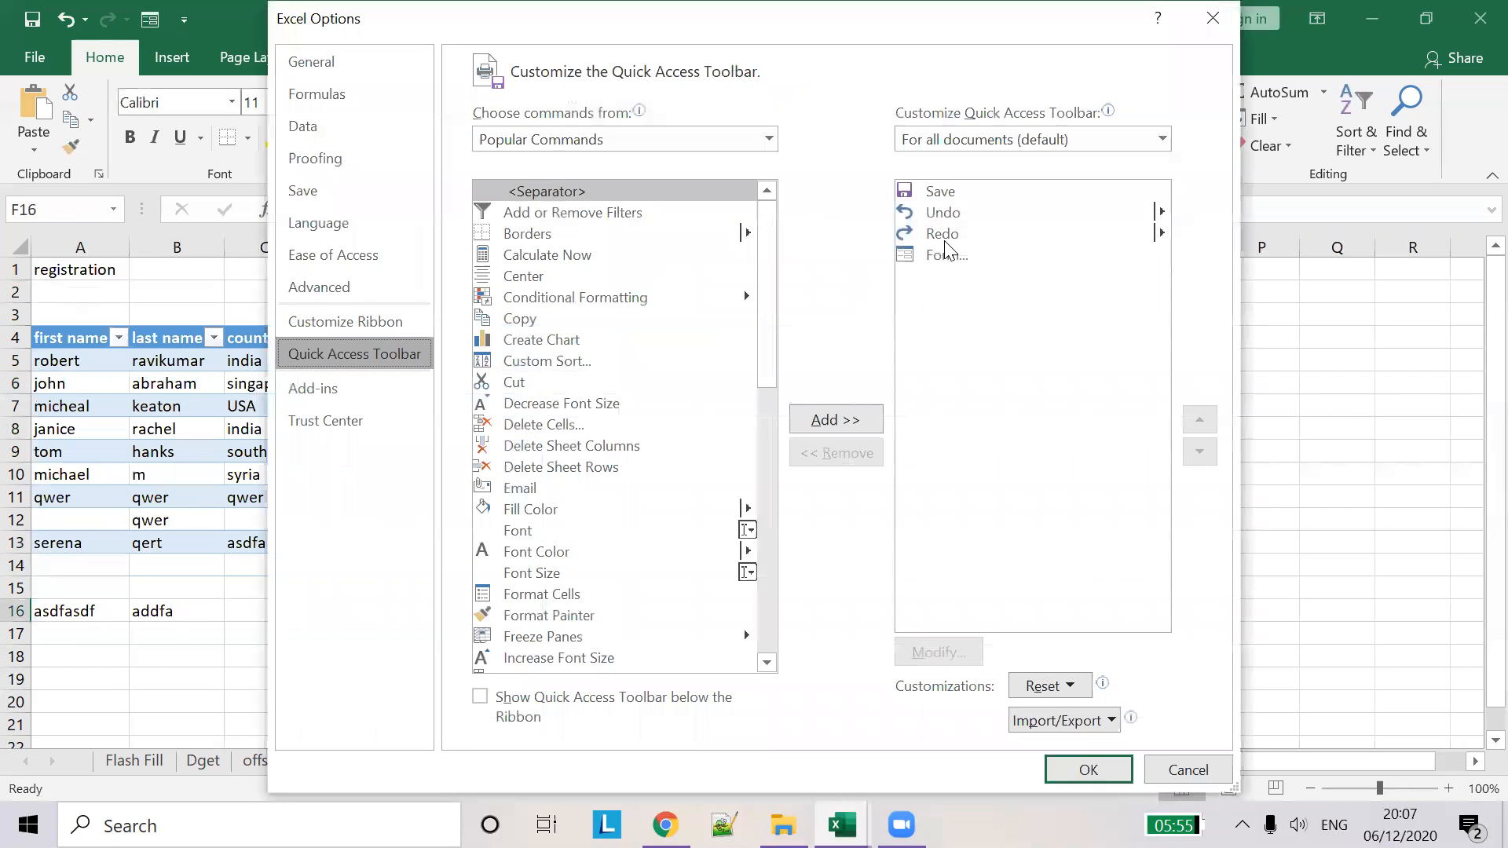
click(946, 254)
click(835, 453)
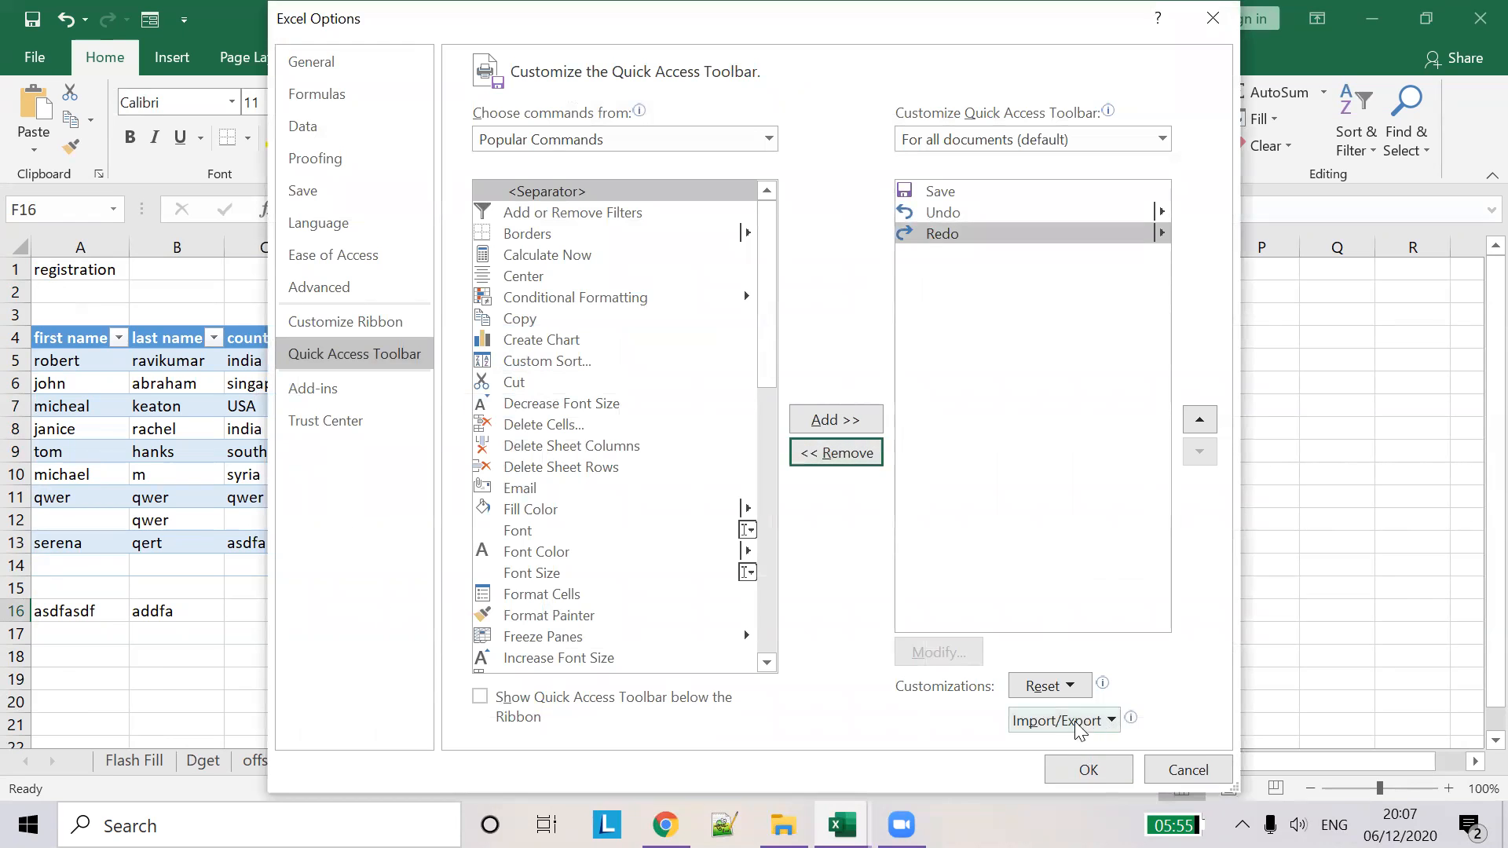
click(1089, 770)
click(733, 519)
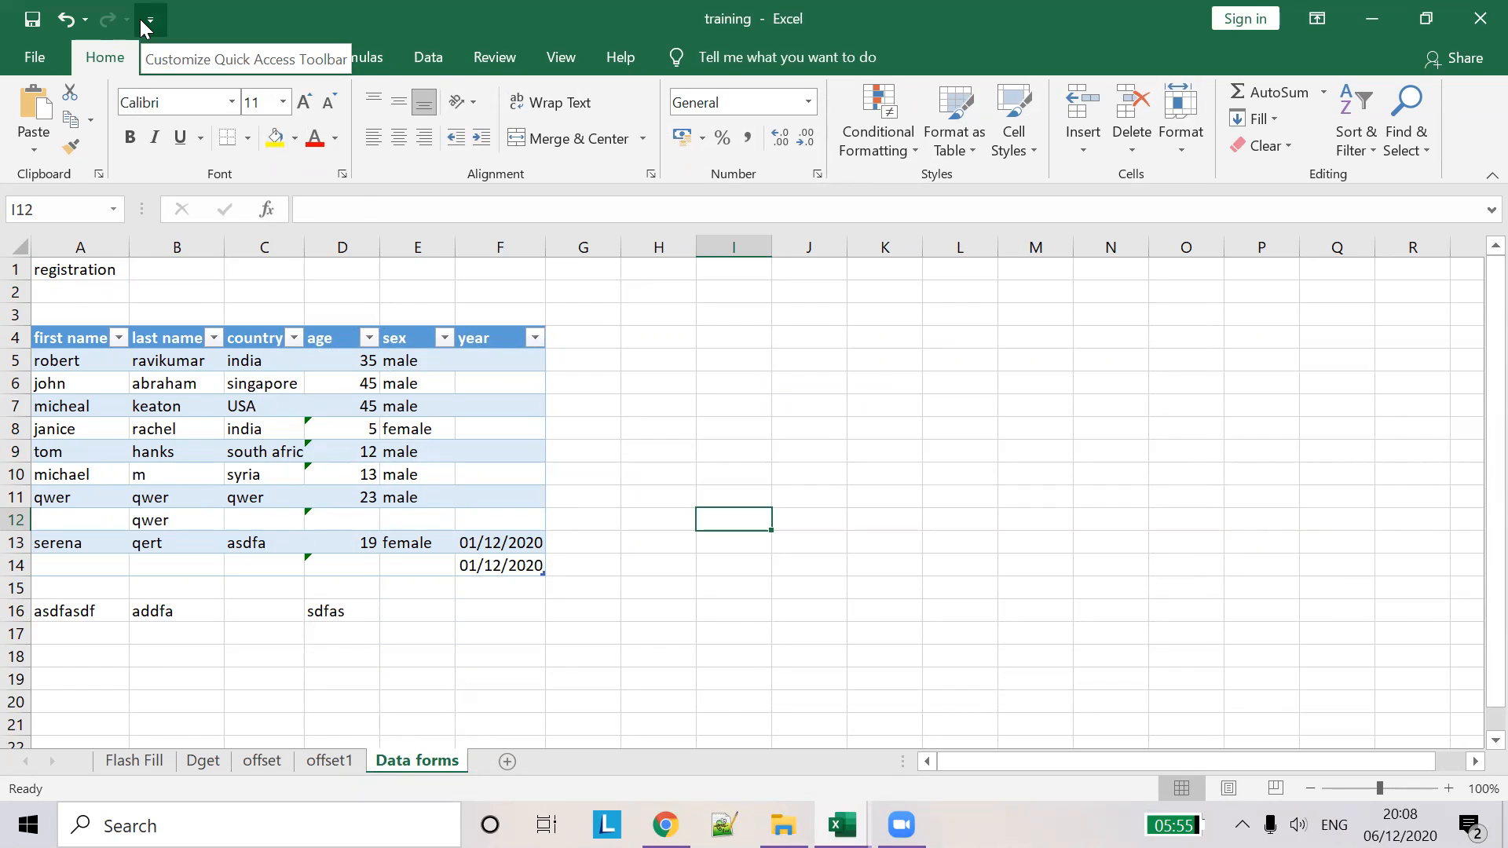
- Open the Quick Access Toolbar settings and list the Commands Not in the Ribbon
click(140, 18)
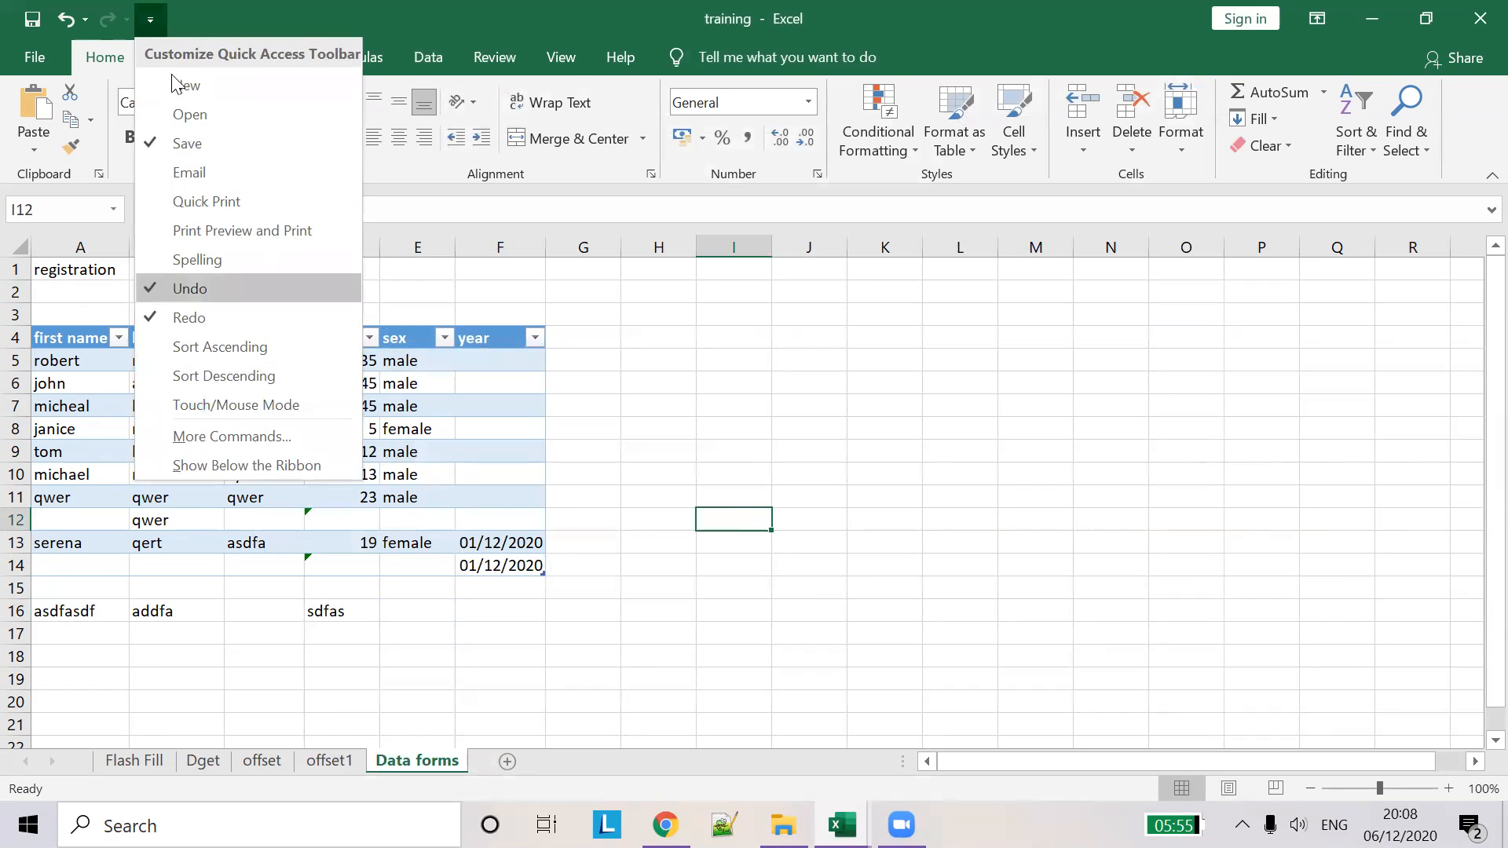
click(159, 6)
click(159, 8)
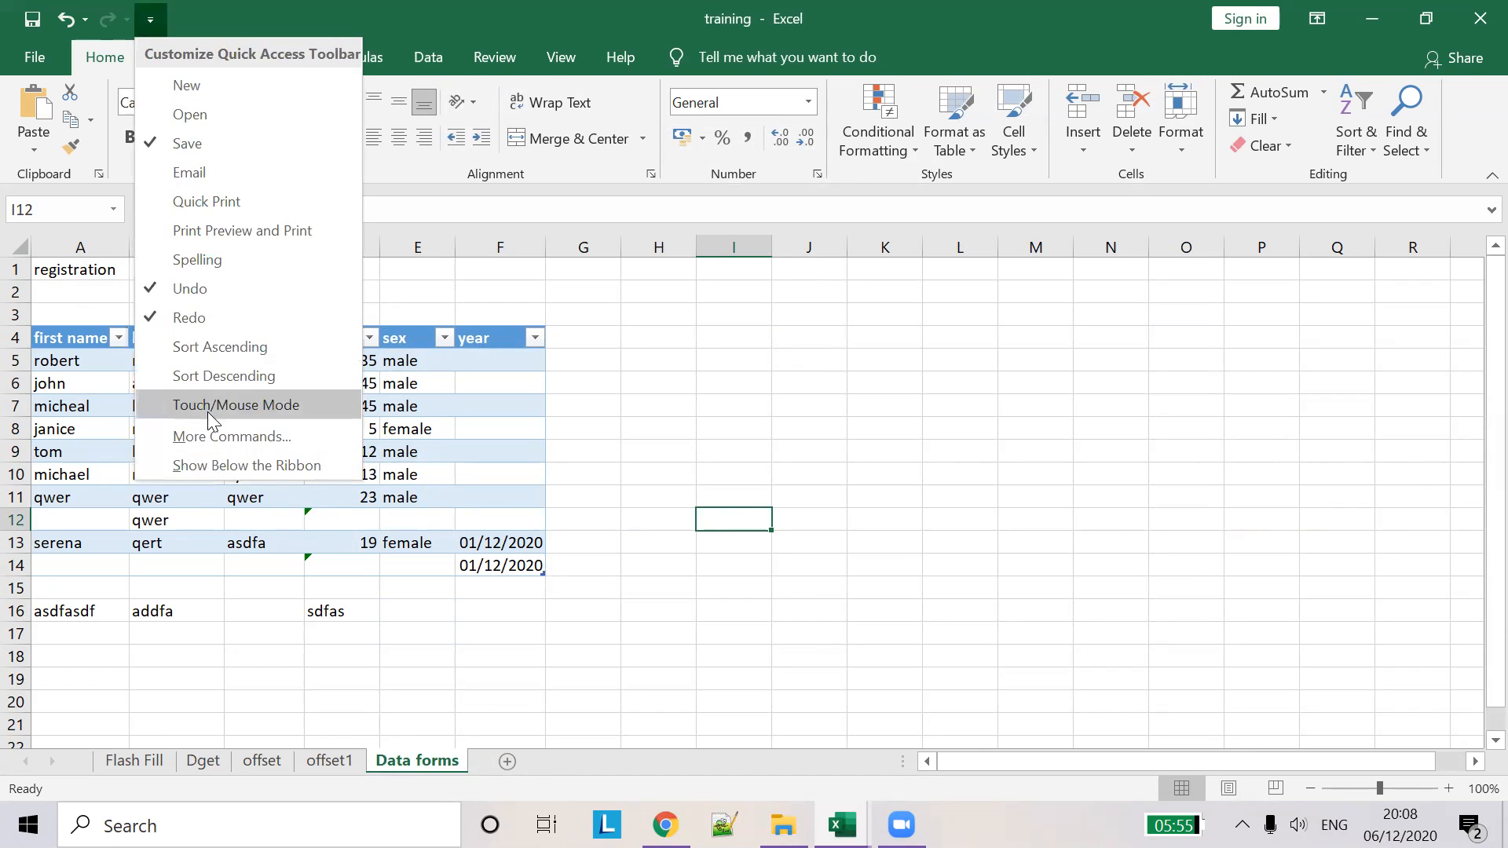
click(210, 434)
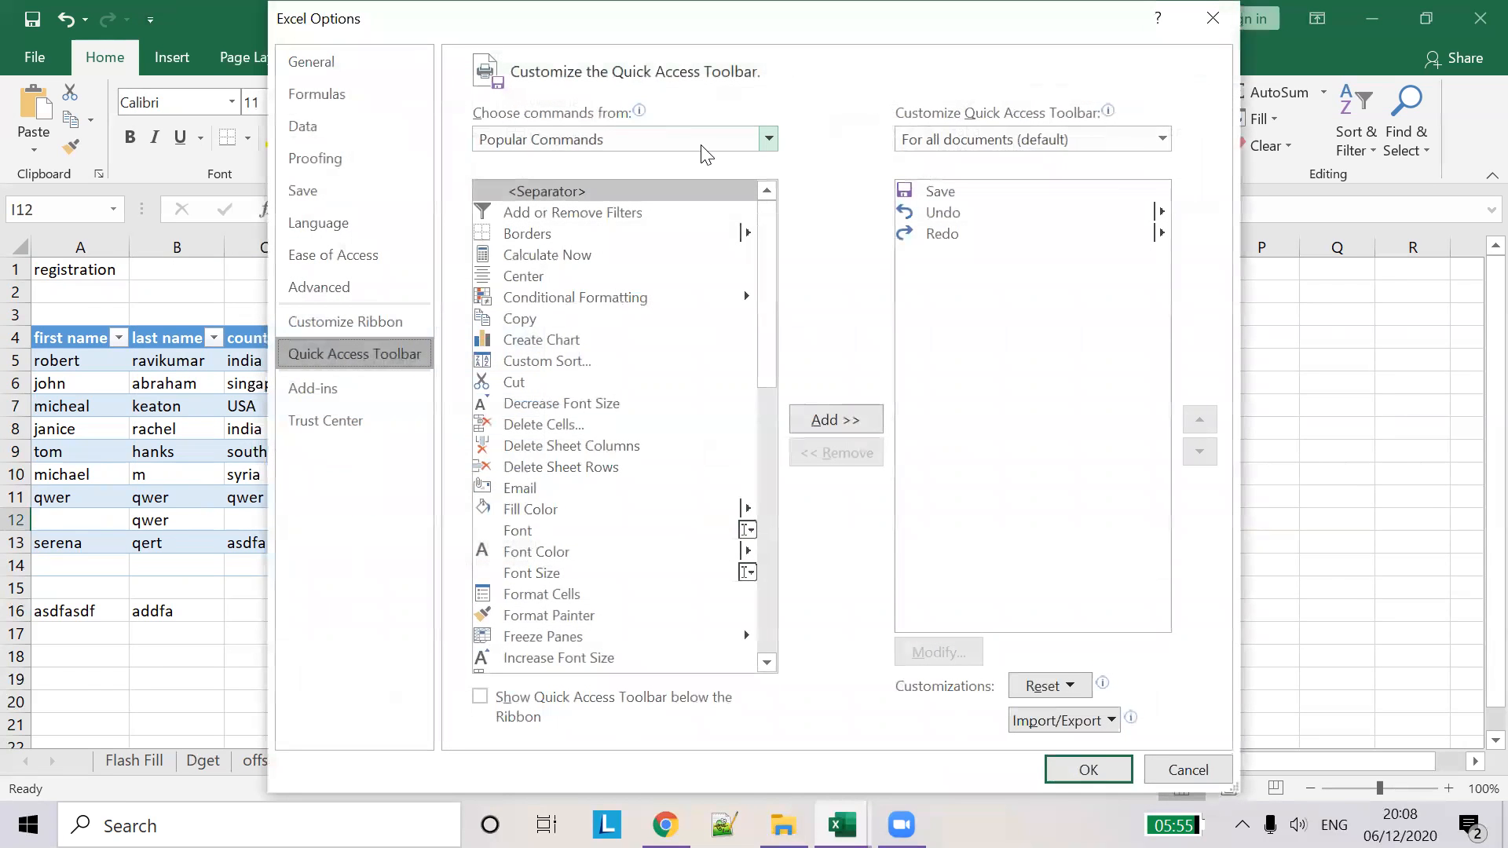
click(702, 146)
click(641, 188)
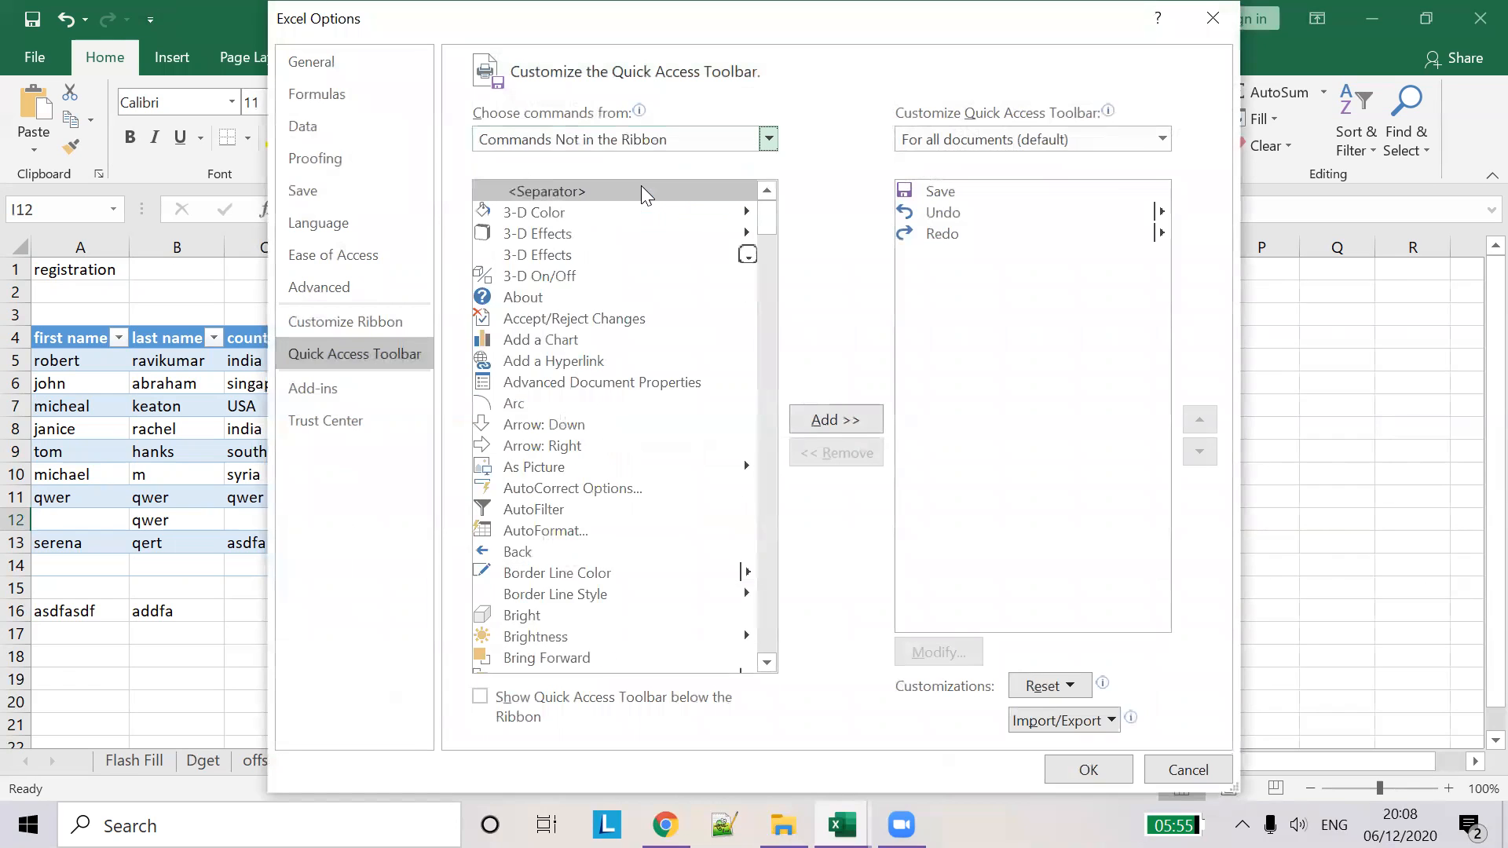
- Add the Form… command to the Quick Access Toolbar and close Excel Options with OK
scroll(544, 455, down, 5)
scroll(545, 456, down, 20)
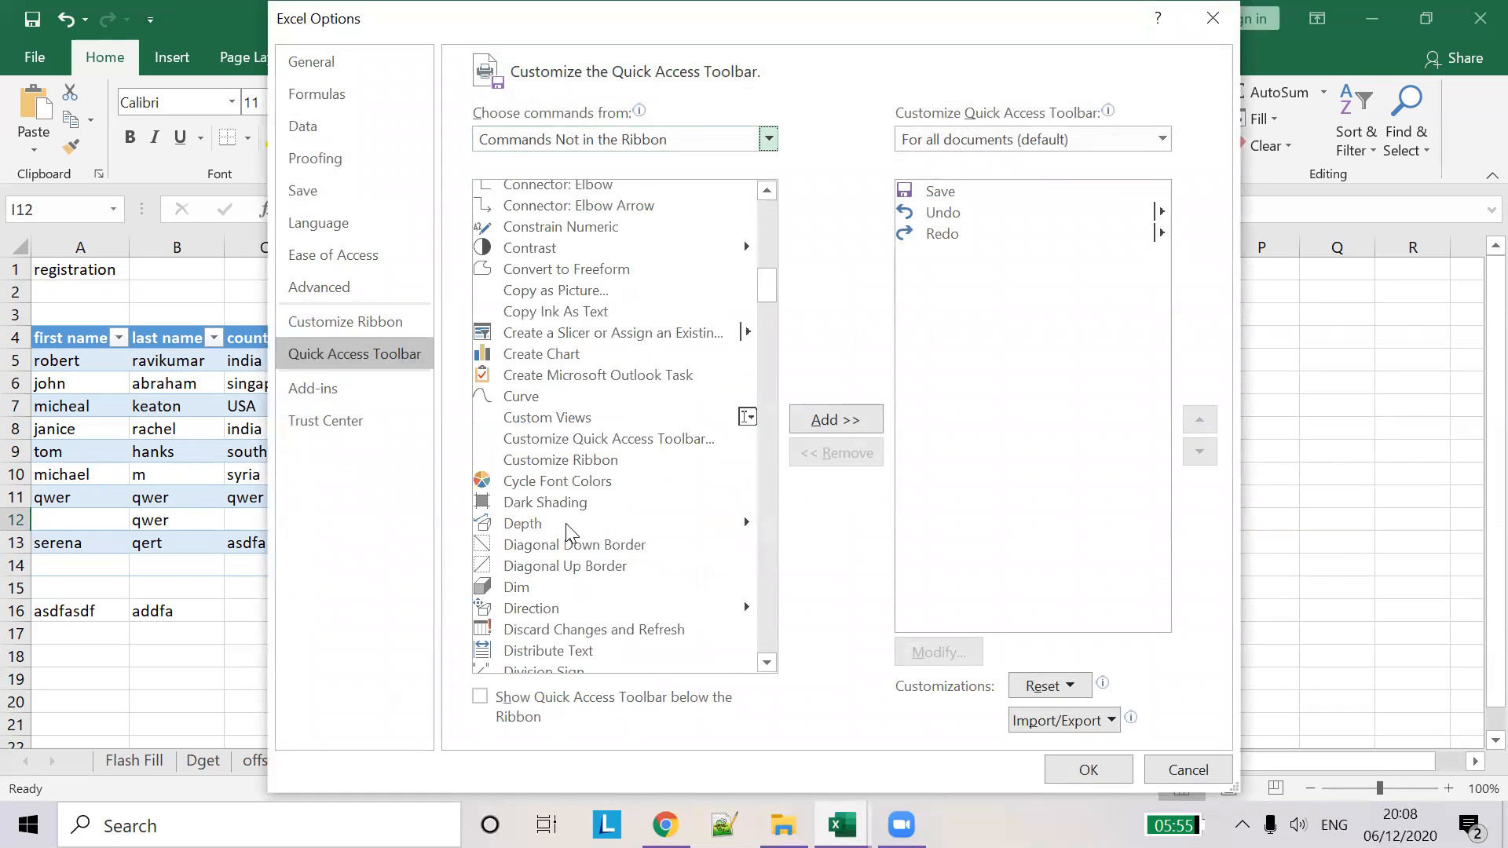
click(566, 523)
scroll(557, 502, down, 6)
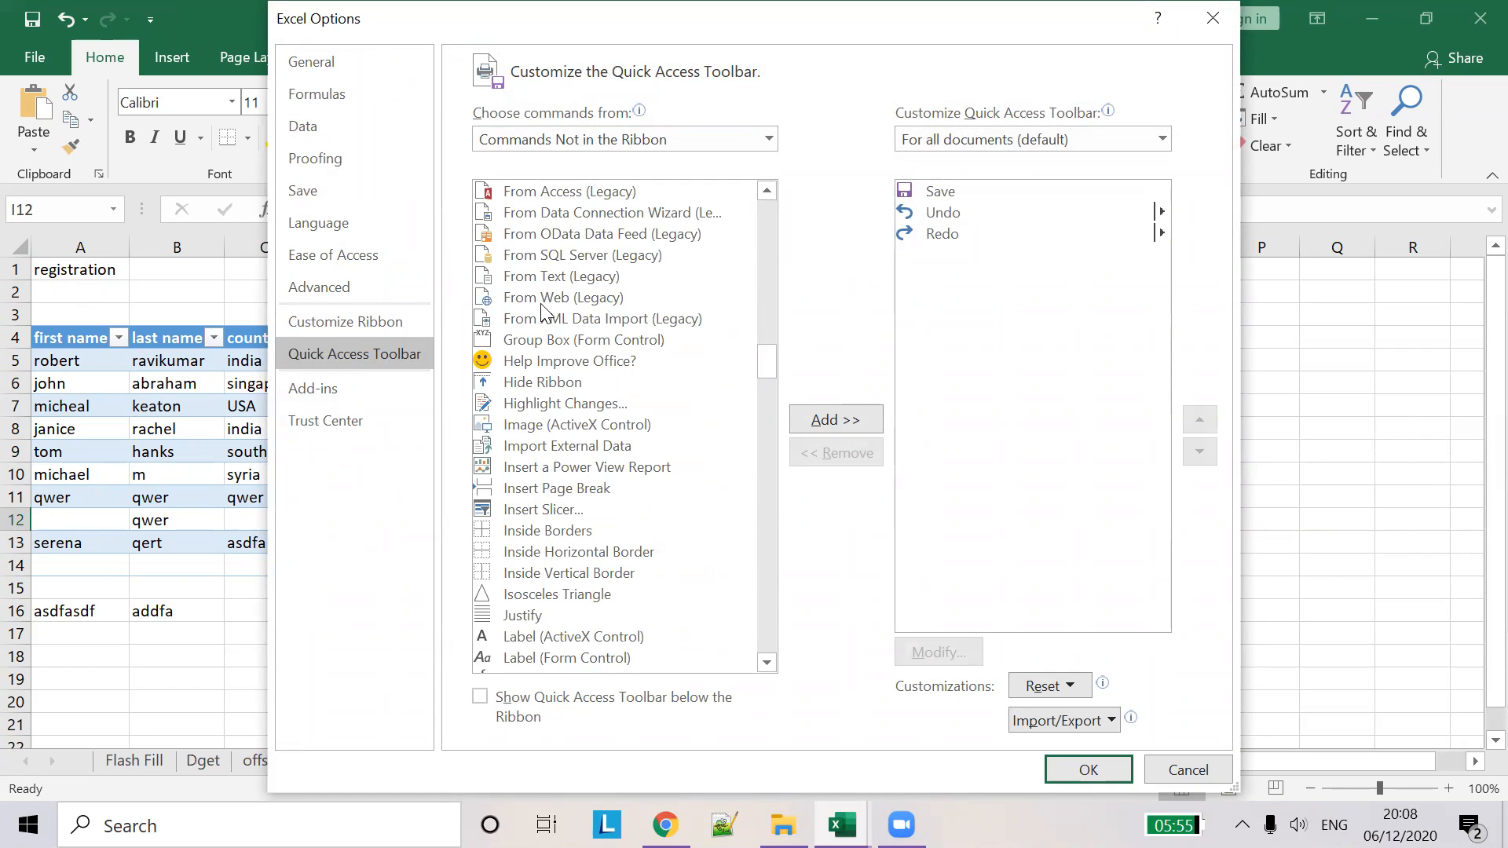
scroll(542, 305, up, 2)
scroll(542, 299, up, 2)
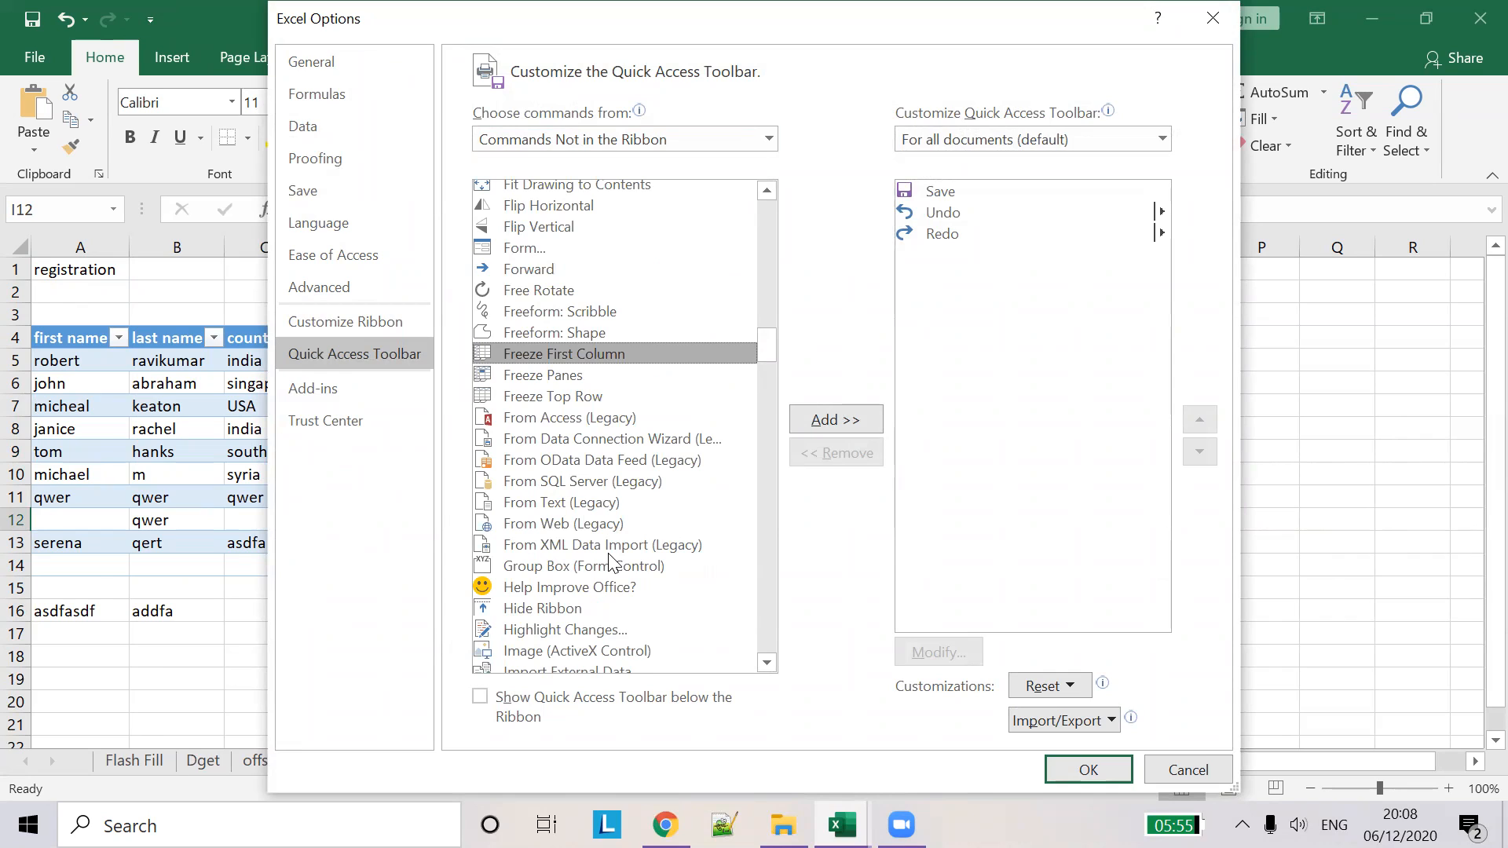
click(520, 250)
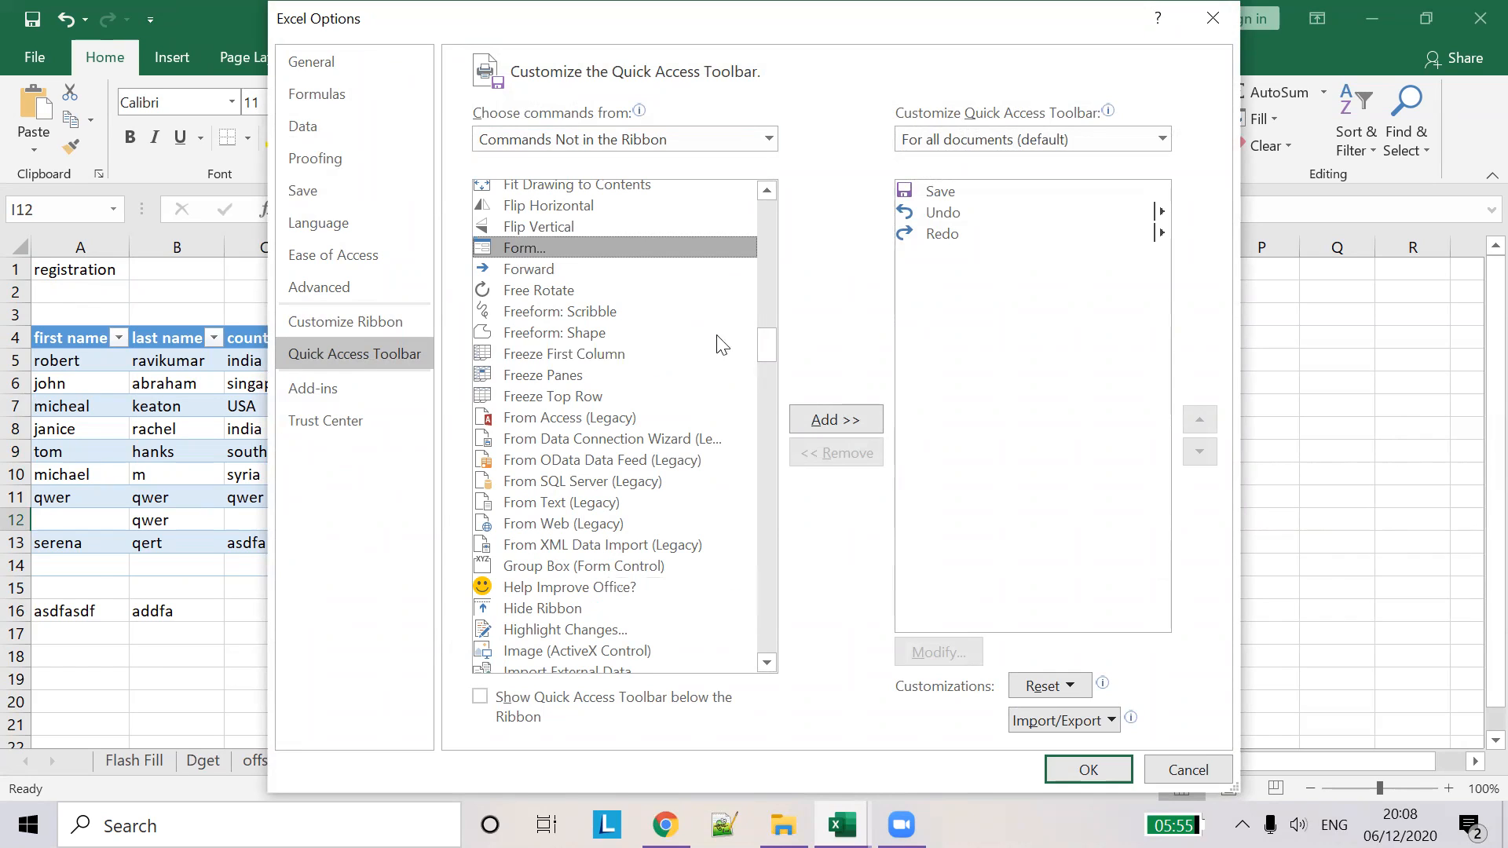
click(817, 424)
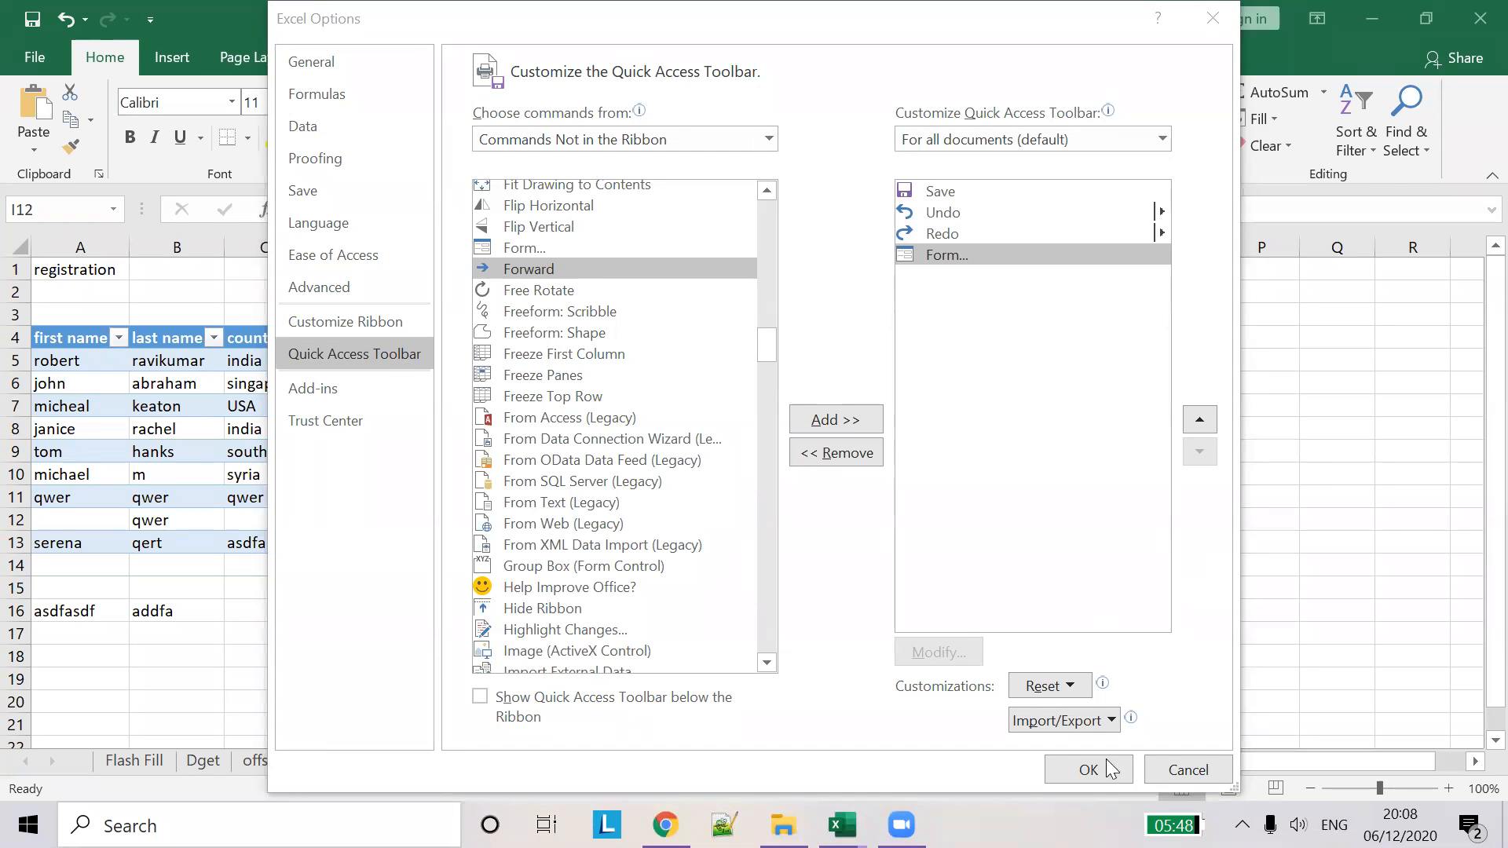
click(1088, 769)
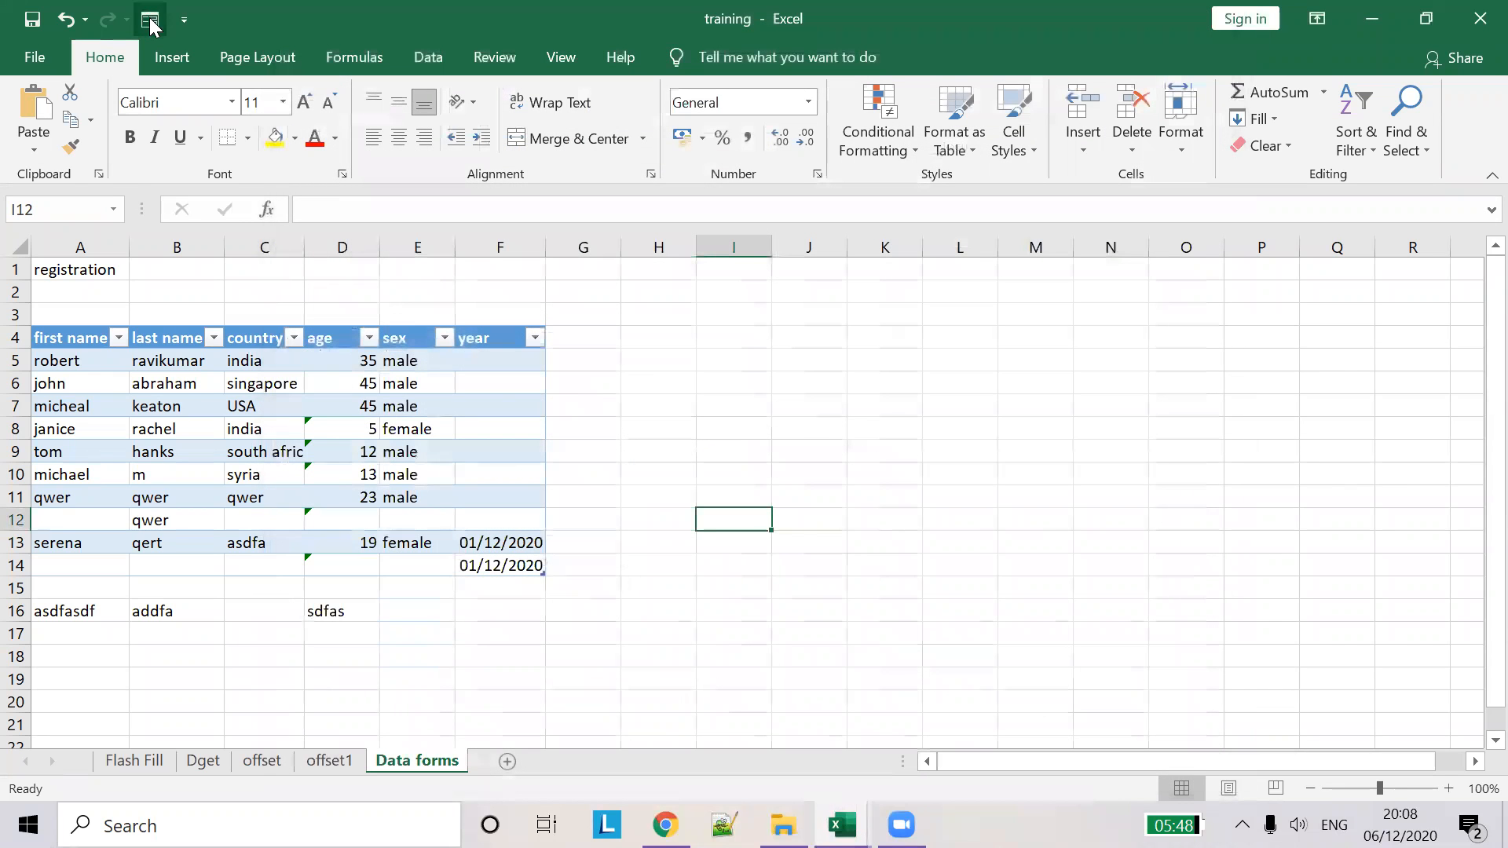
- Select the registration table's age column (35, 45, 45, 5, 12, 13, 23) and go to the Data tab
click(312, 389)
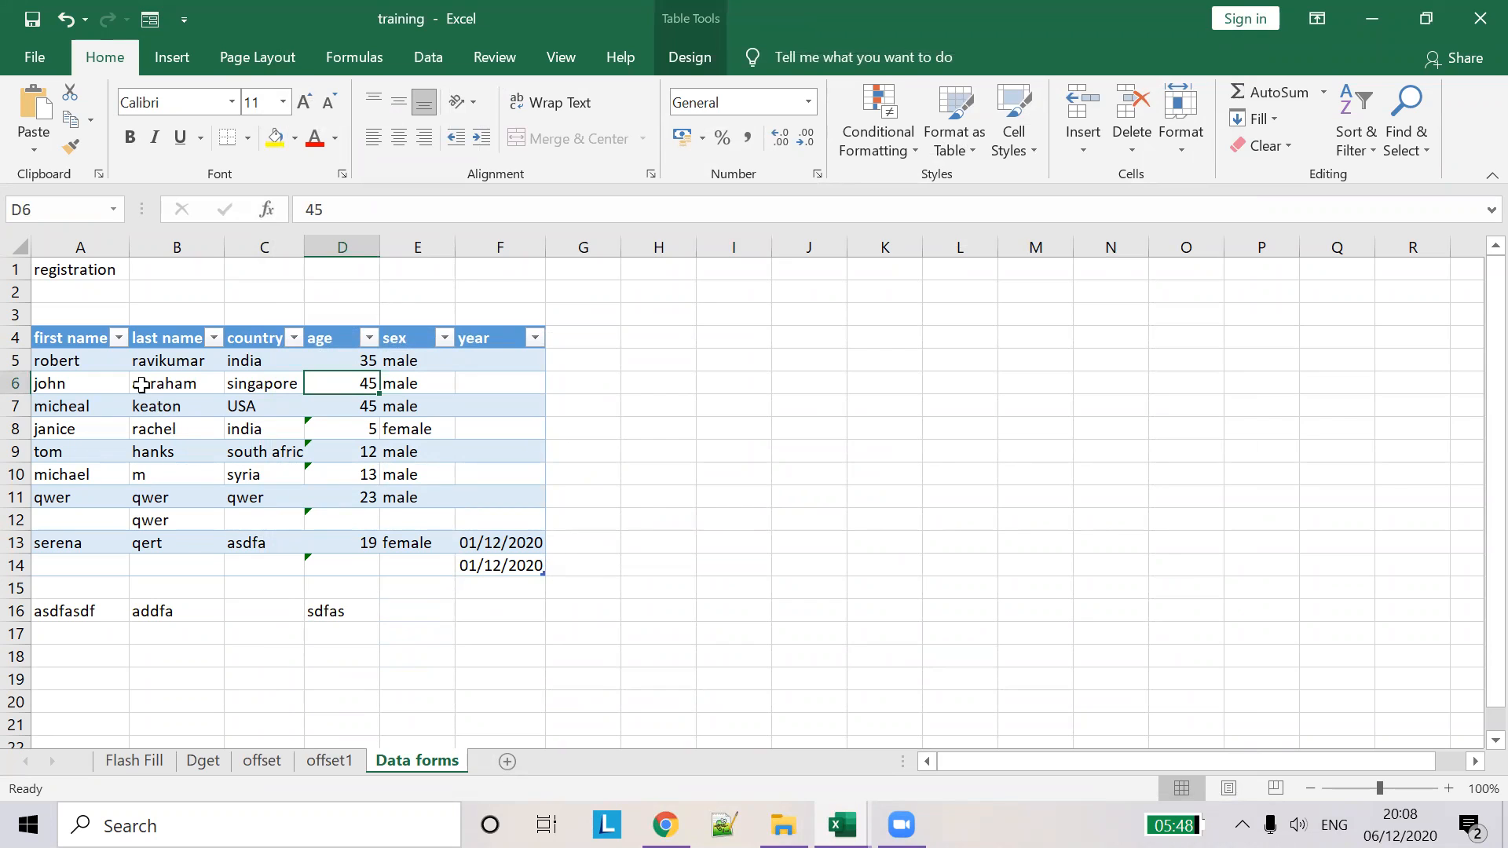
click(264, 384)
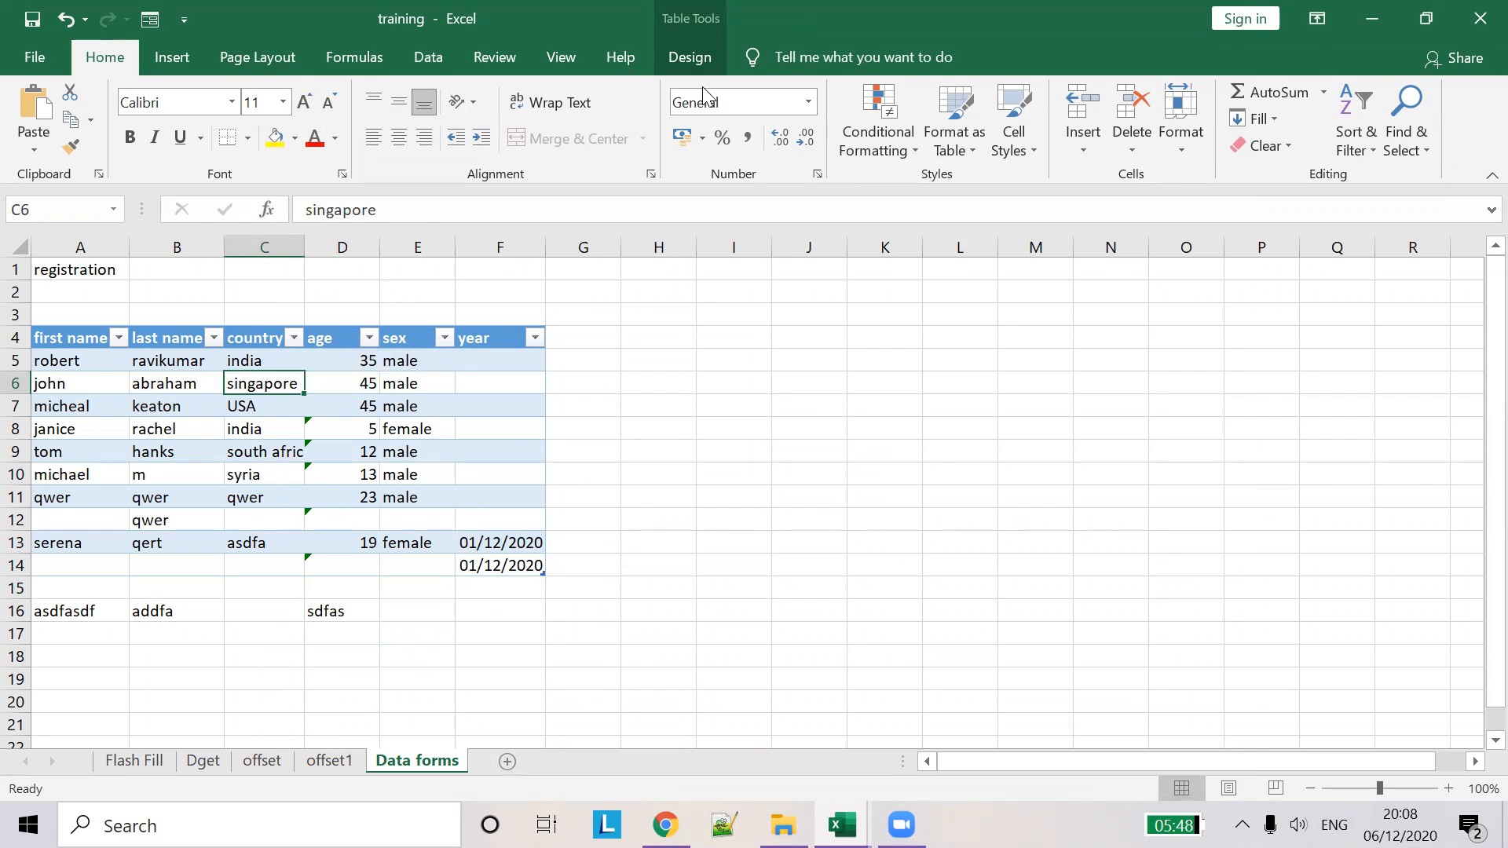
click(717, 63)
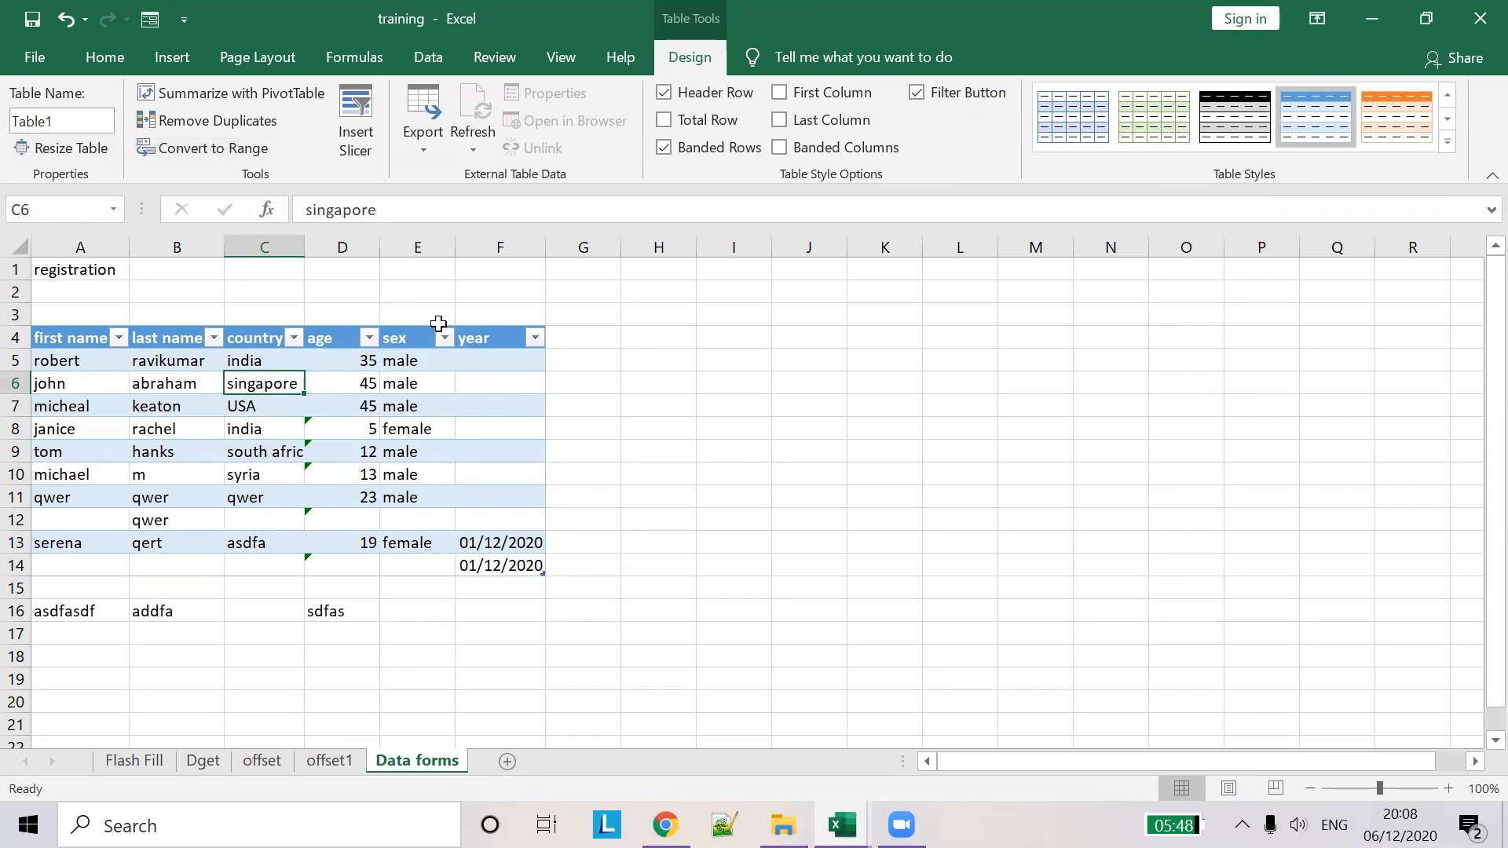
key(ctrl+a)
key(ctrl+a)
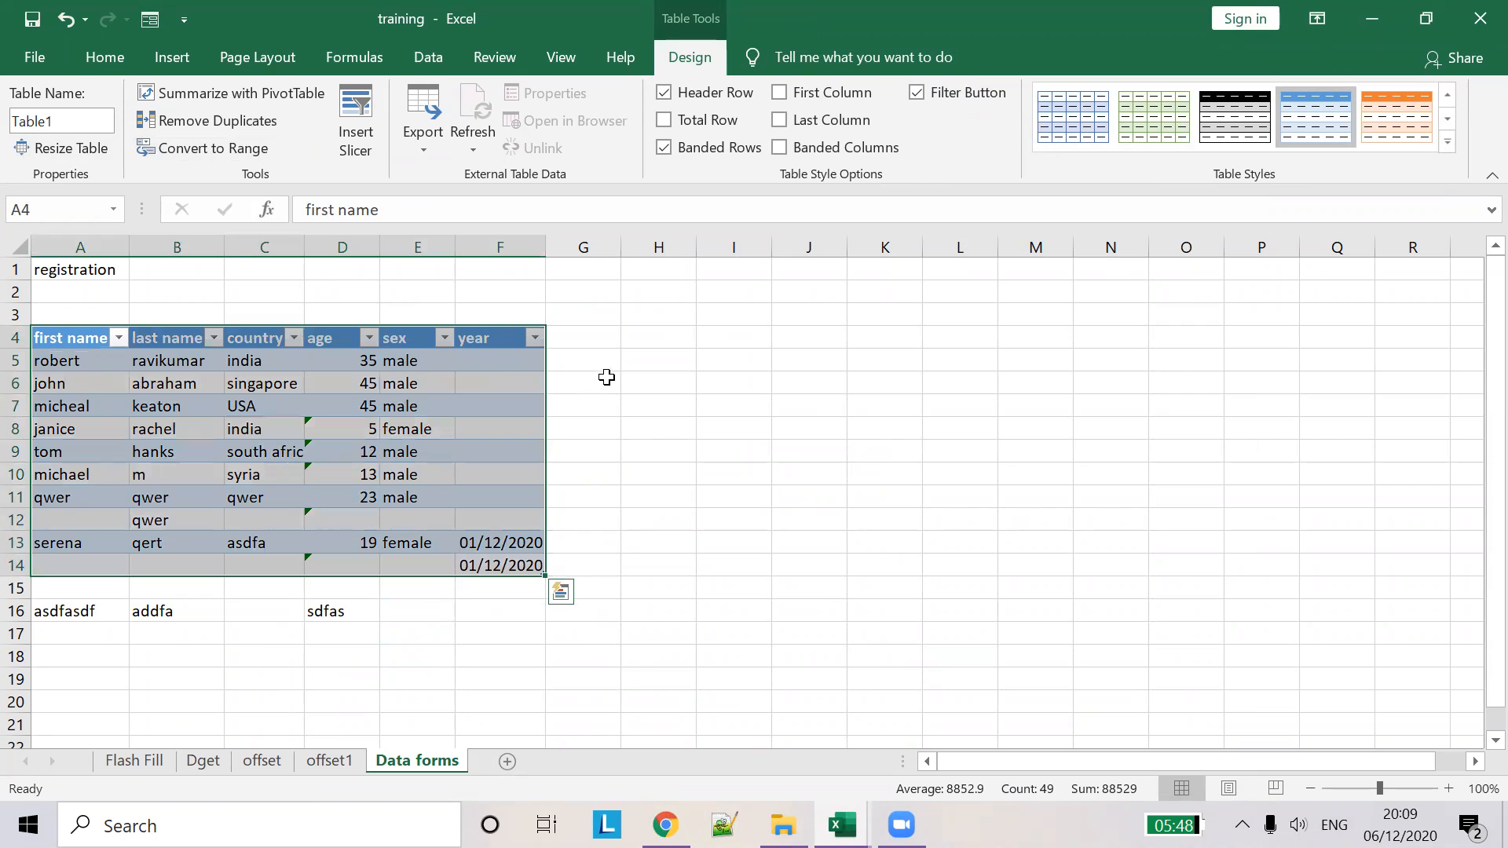
click(597, 310)
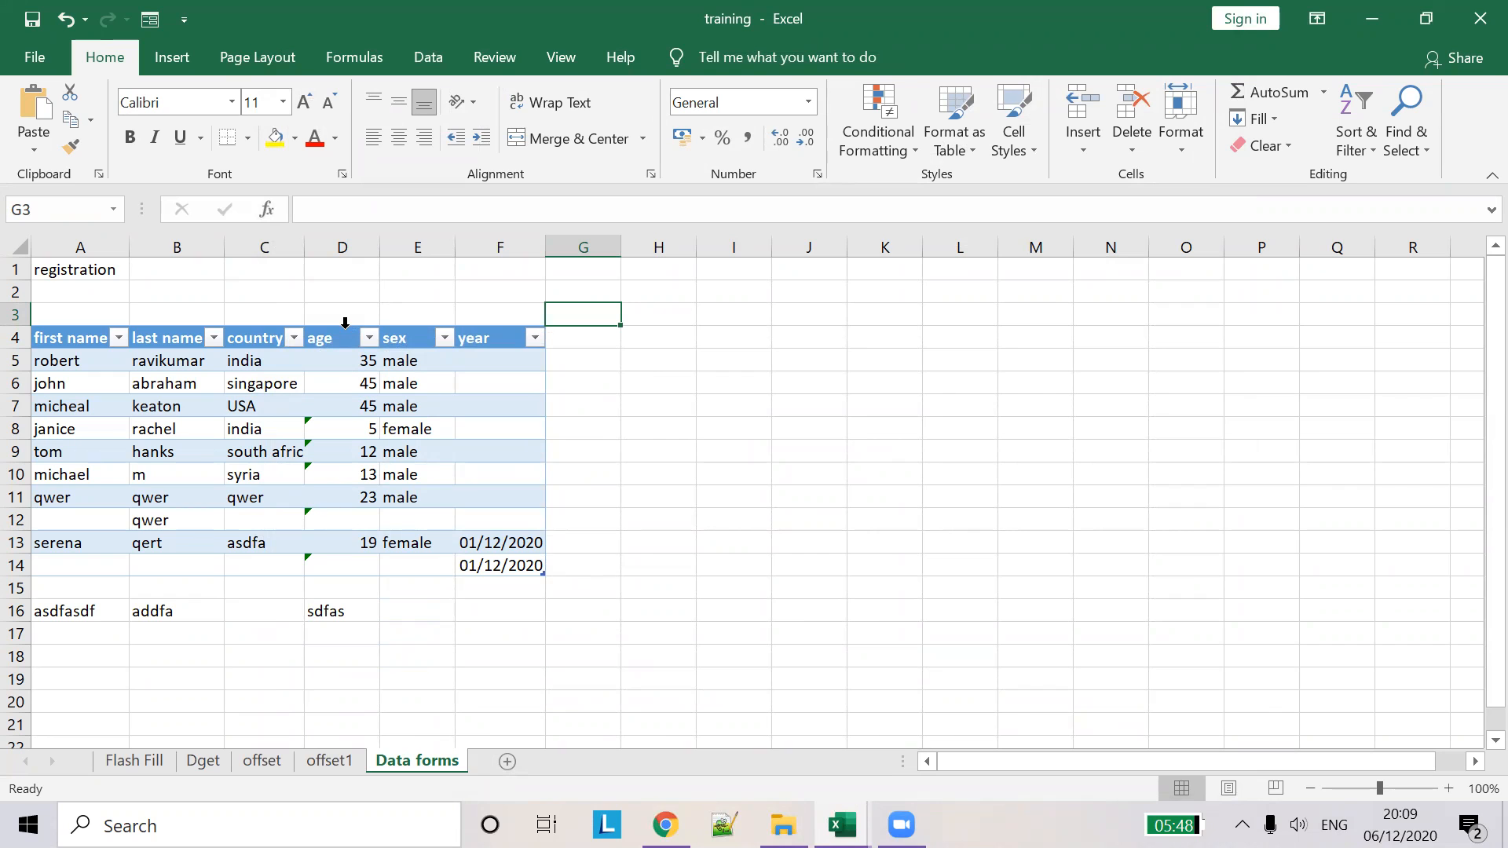
click(345, 323)
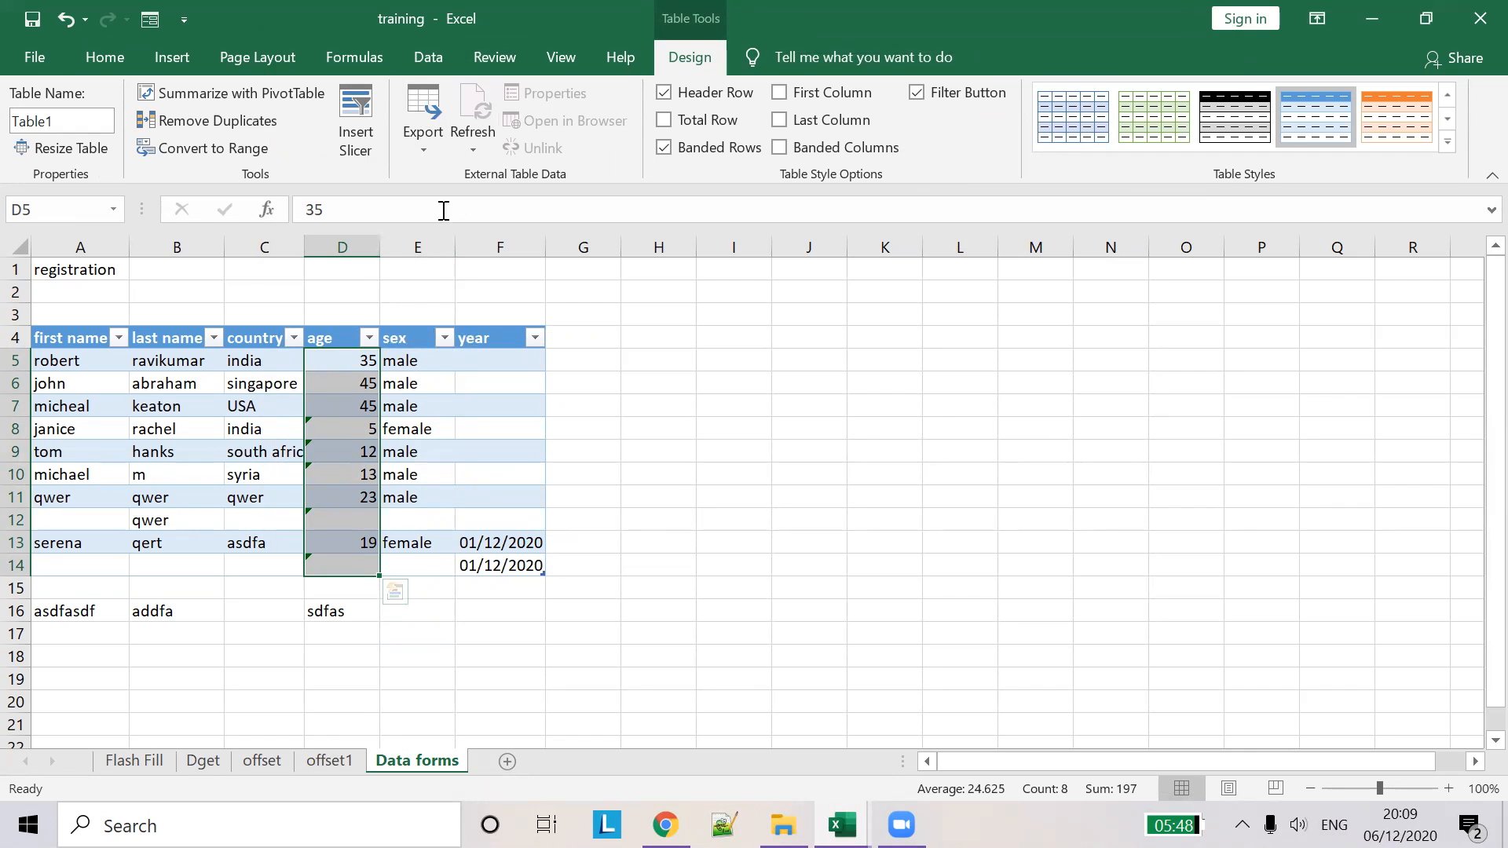
click(431, 56)
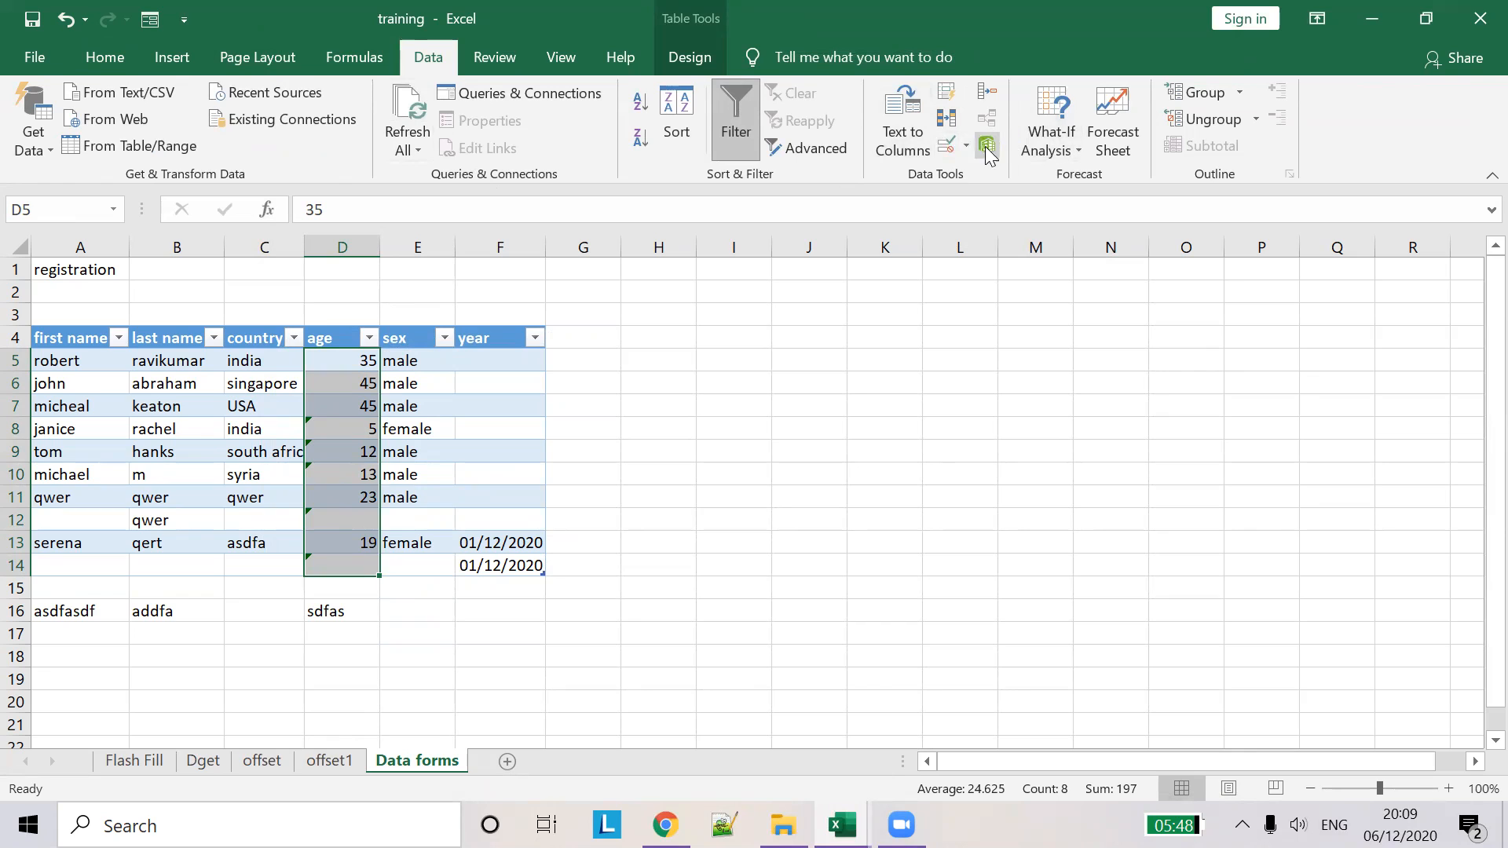
click(953, 146)
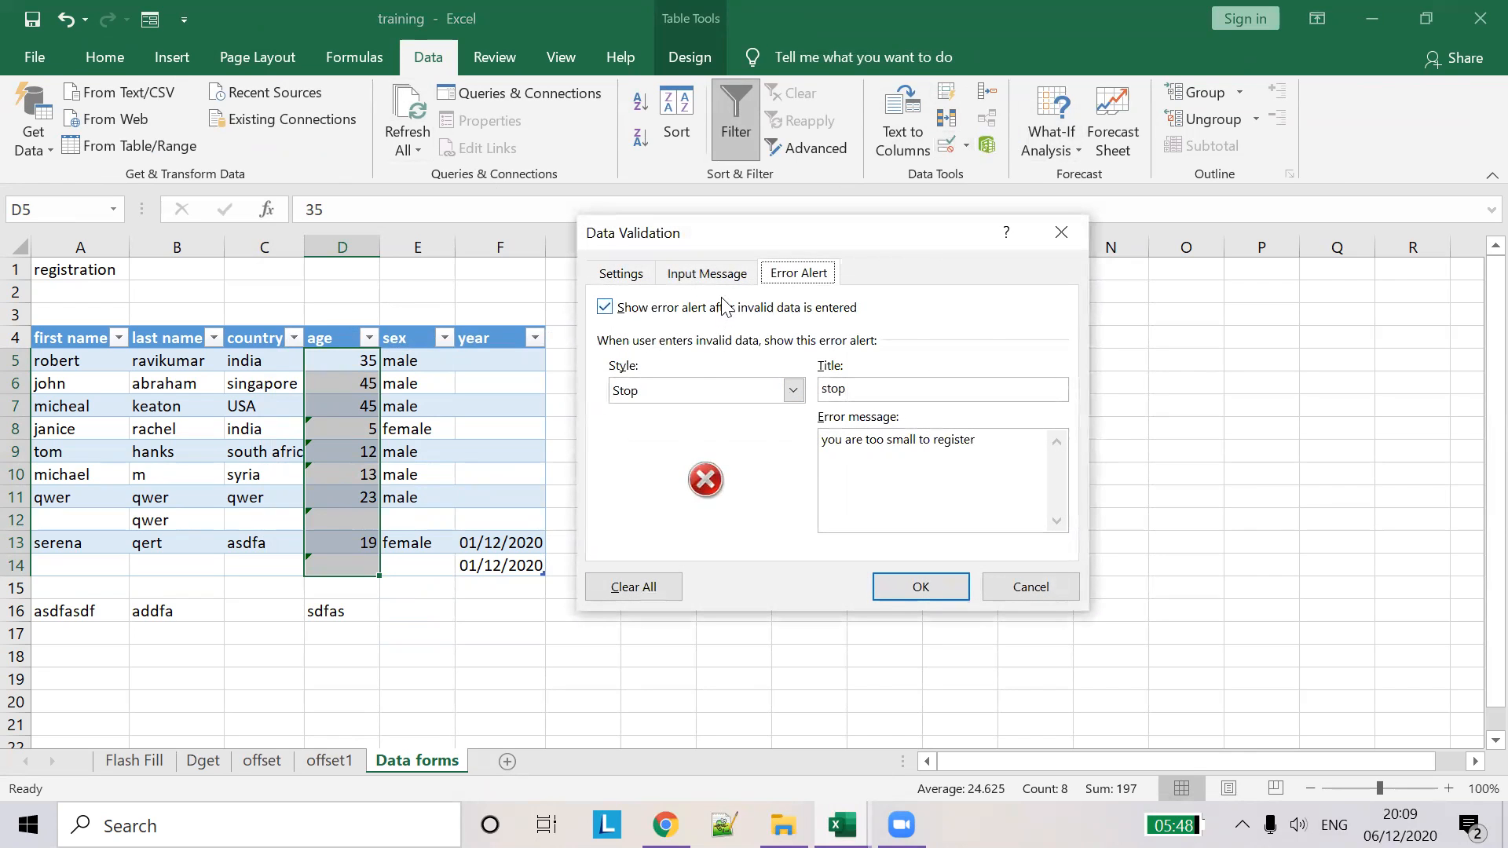
click(633, 277)
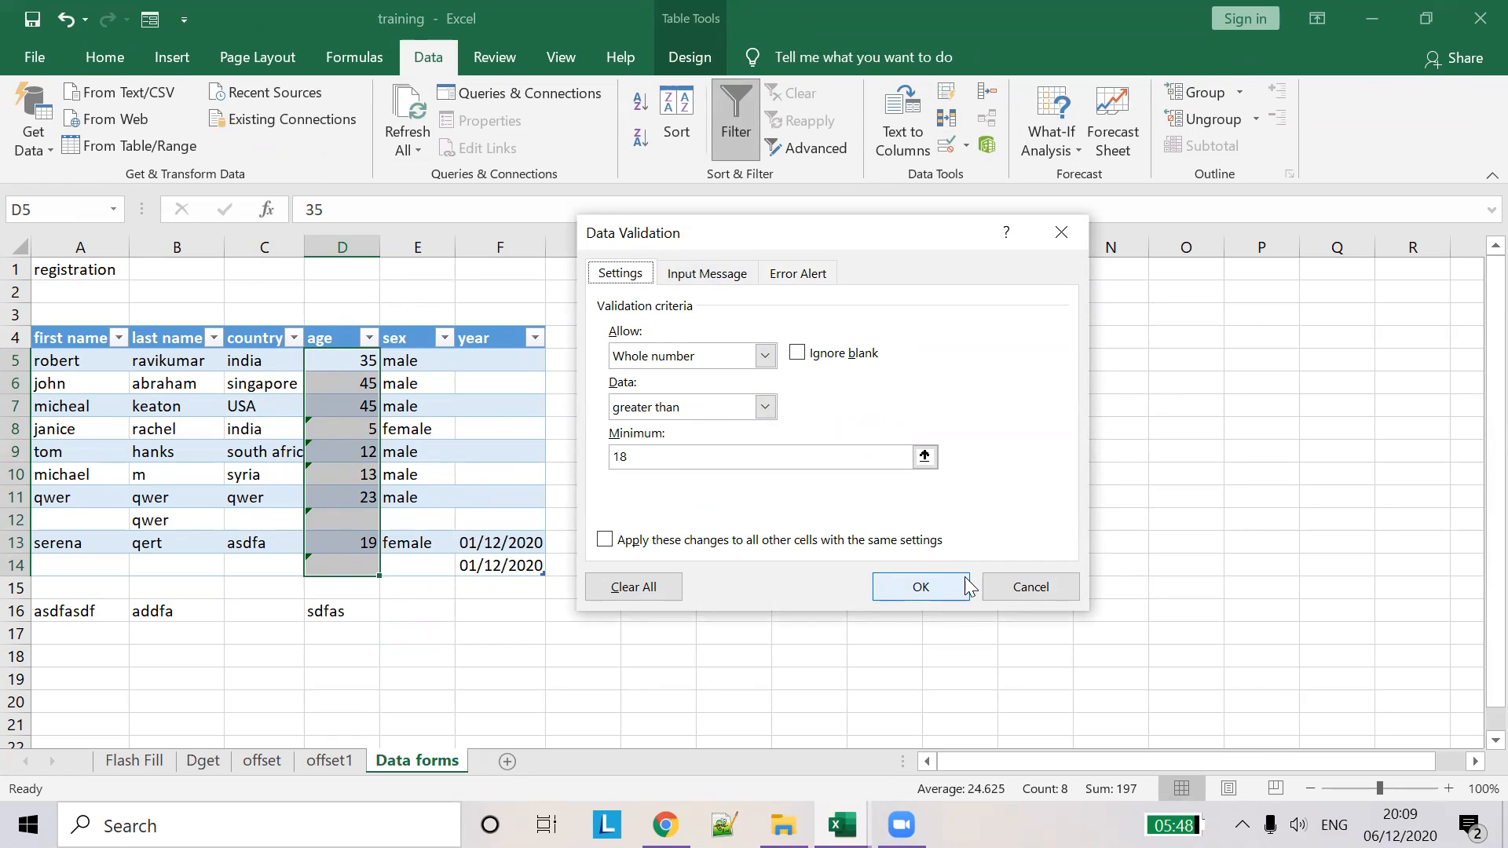
click(1031, 589)
click(503, 324)
click(940, 144)
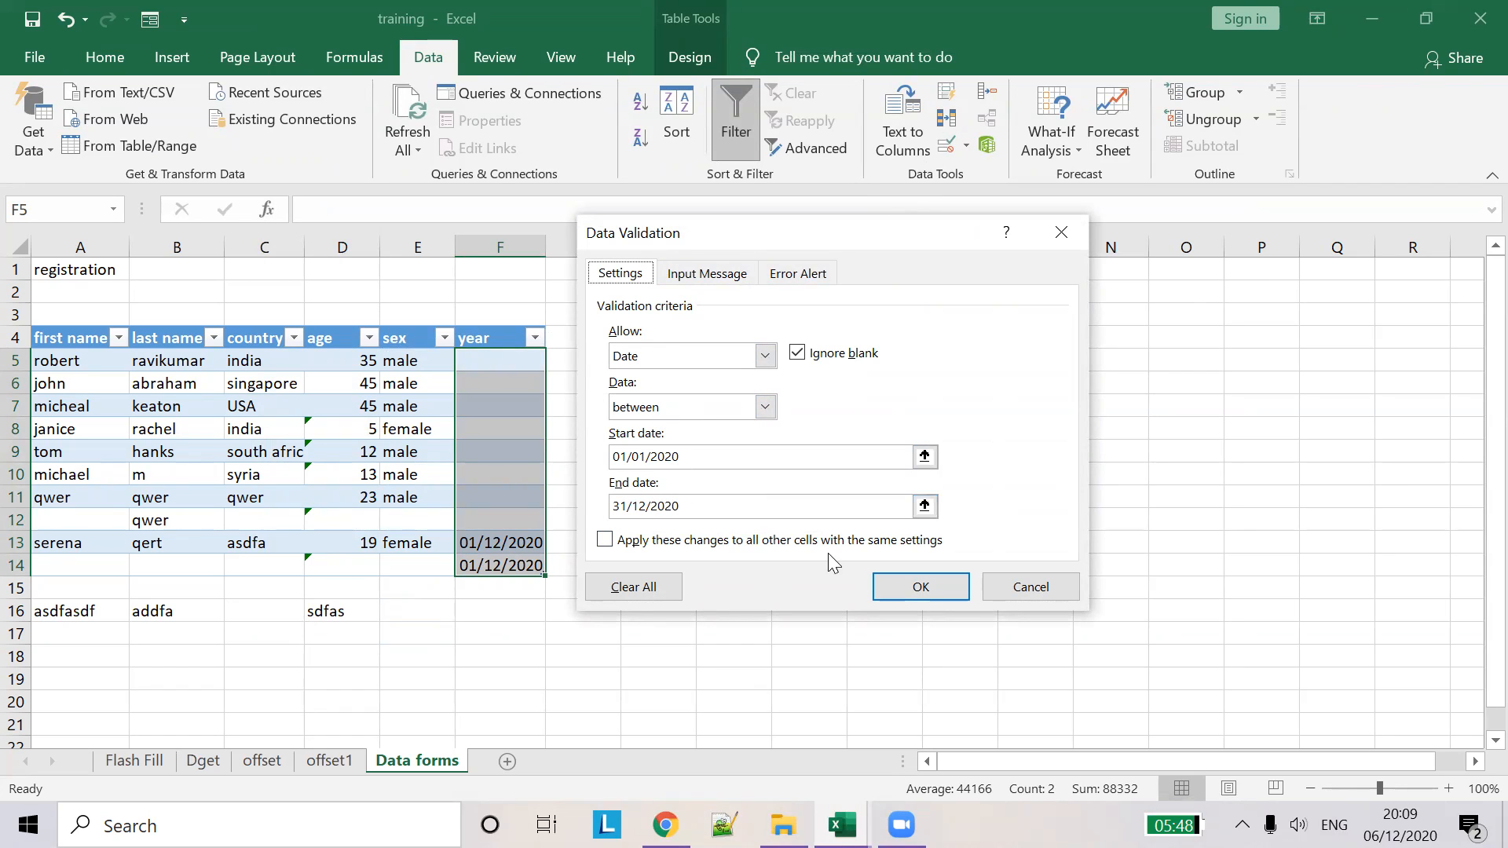
click(1044, 593)
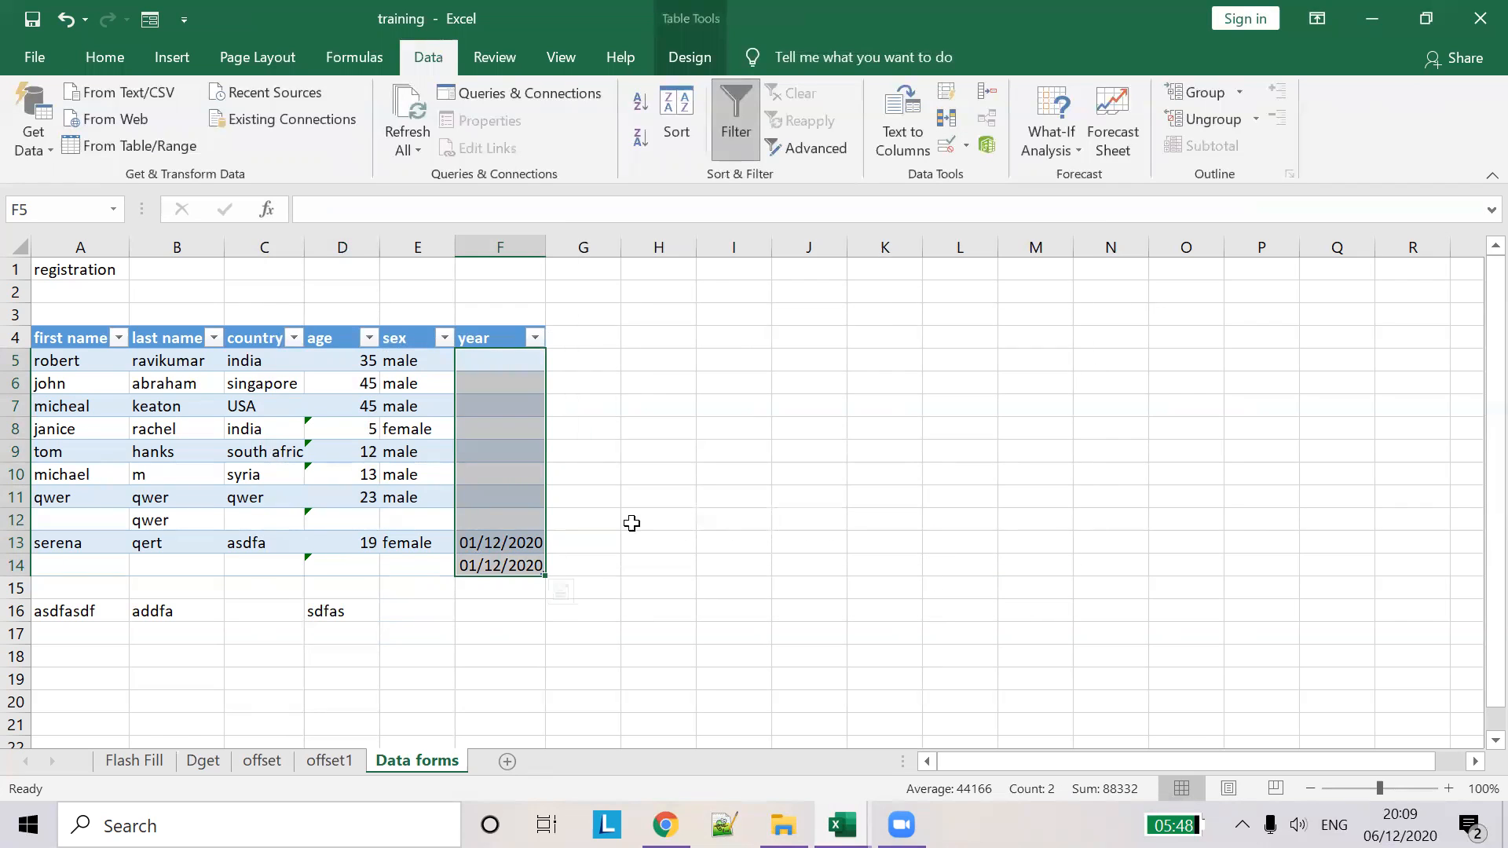
click(431, 541)
click(505, 521)
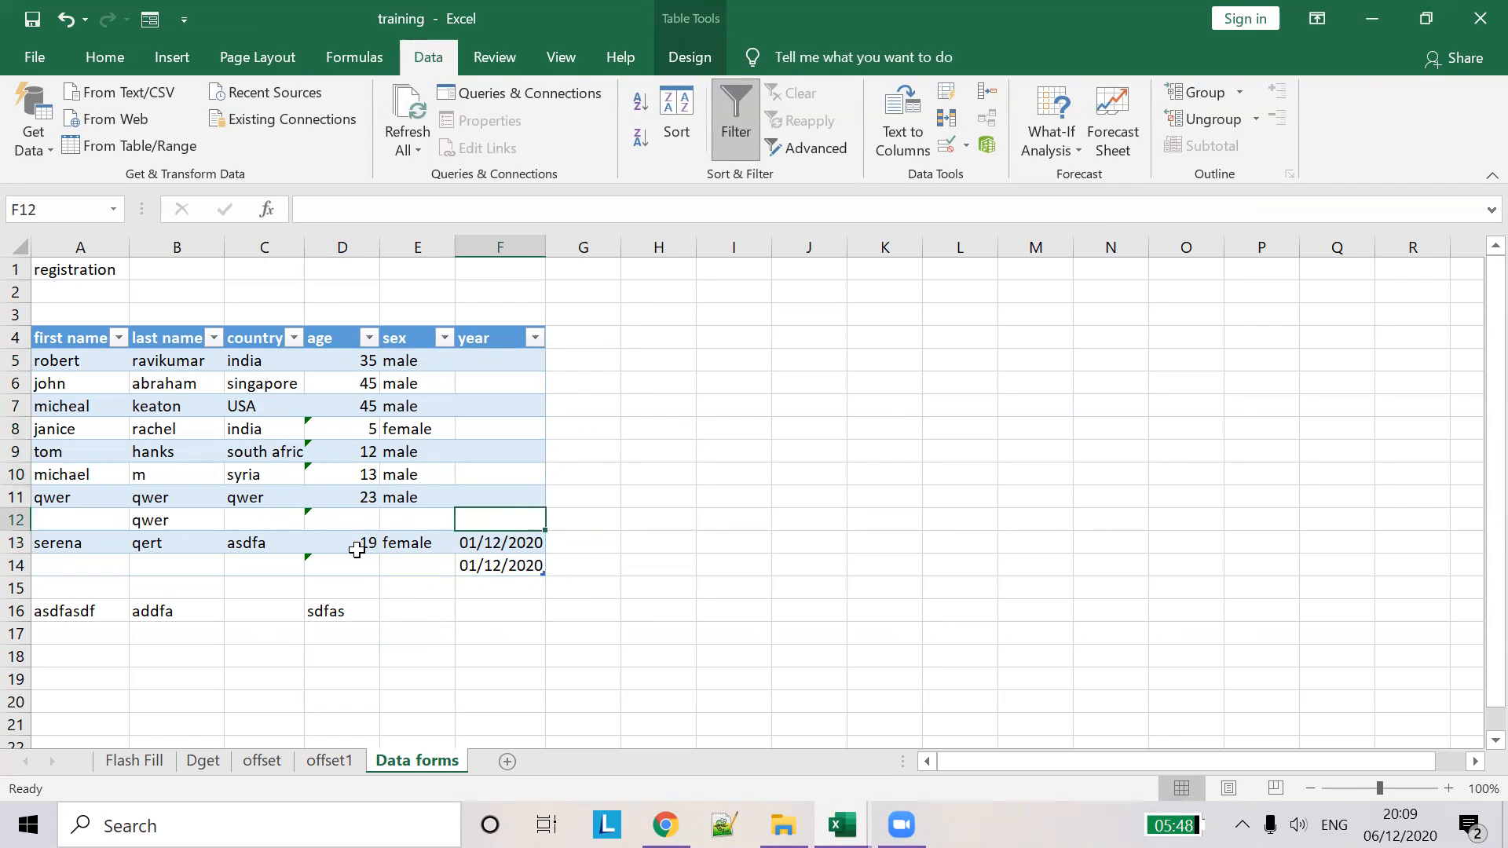
click(289, 541)
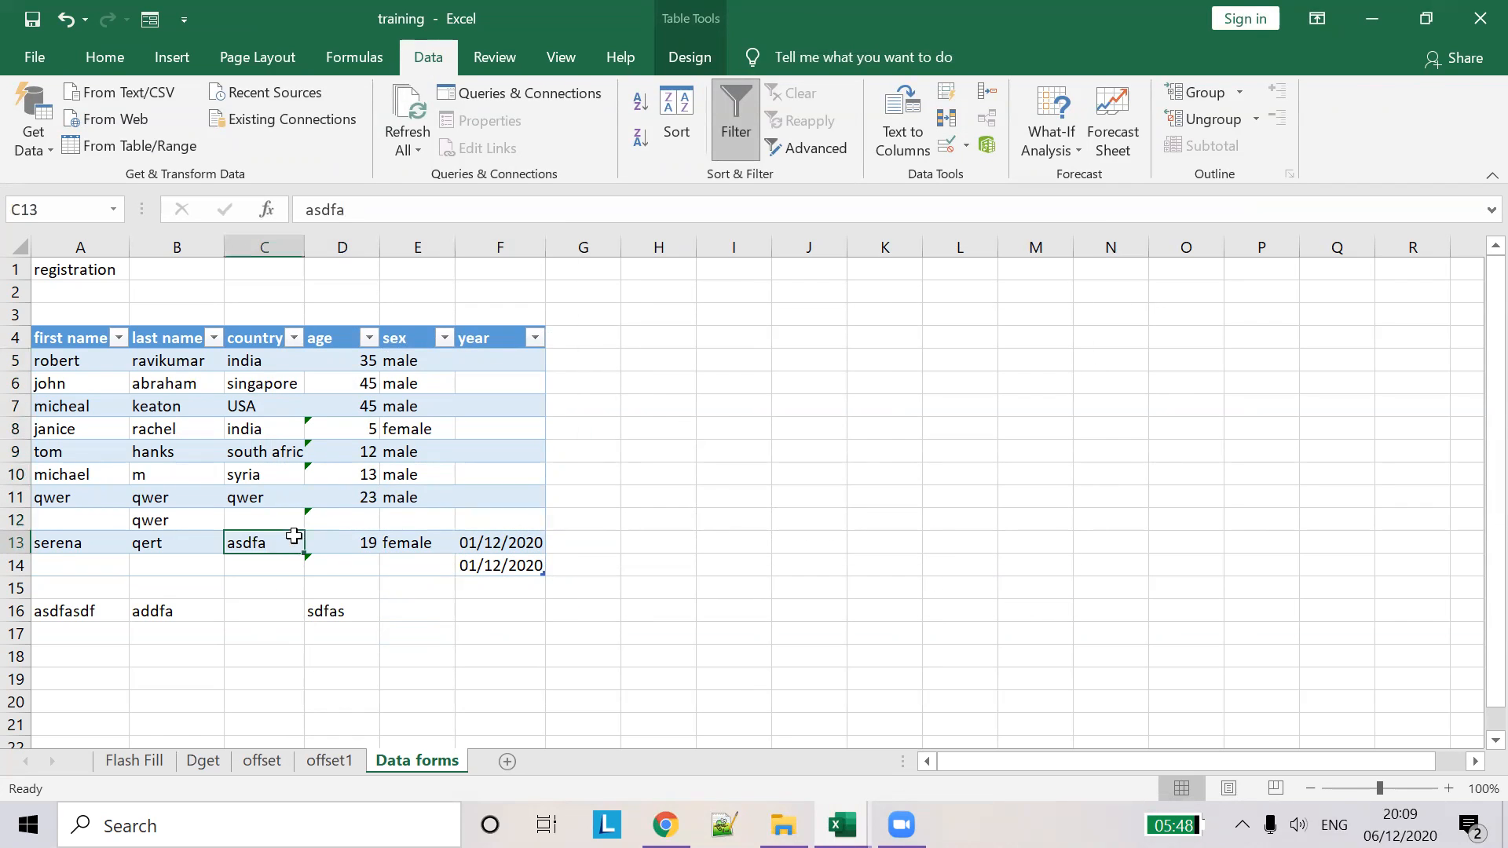
- Start a new record in the data form with placeholder name fields and year 1/12/2020, then submit it
click(150, 21)
click(936, 305)
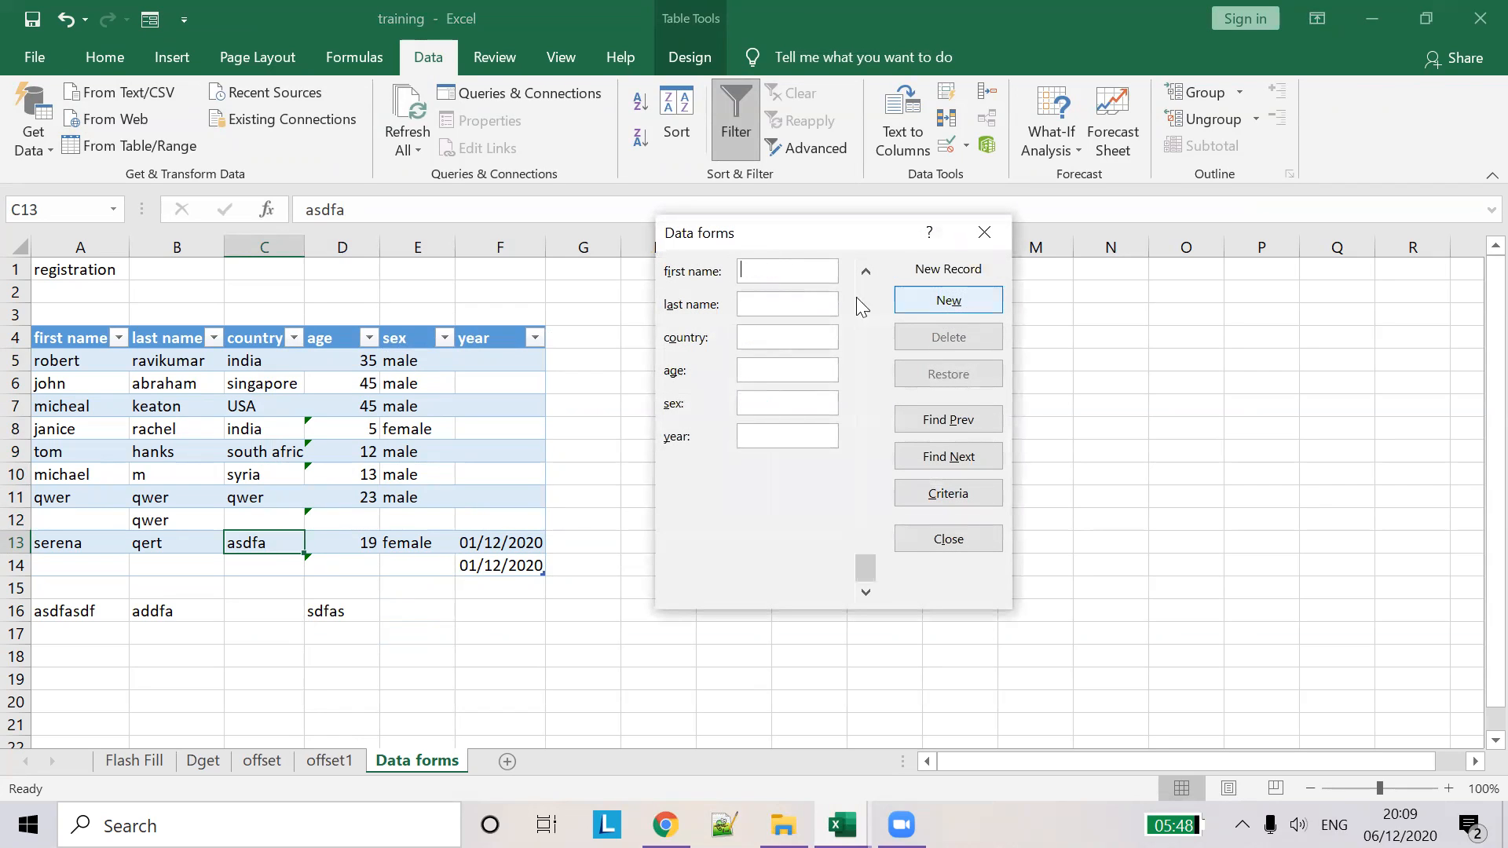
text(rober)
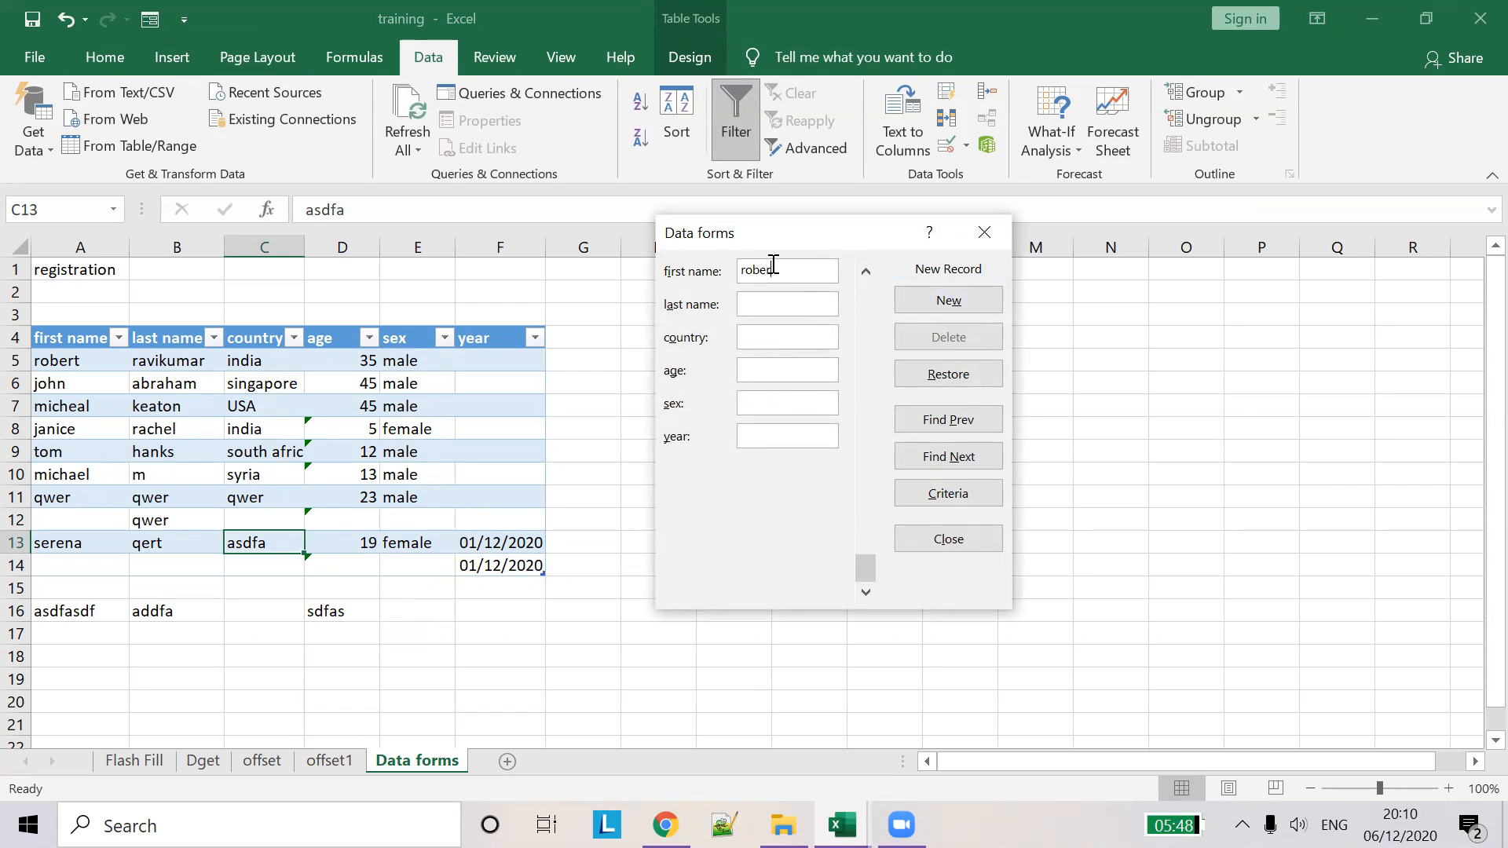
key(BackSpace)
key(BackSpace)
key(BackSpace)
key(BackSpace)
key(BackSpace)
text(asdf)
key(Tab)
text(dfadsf)
text(adfvad)
key(BackSpace)
key(BackSpace)
click(761, 436)
text(1/12/2020)
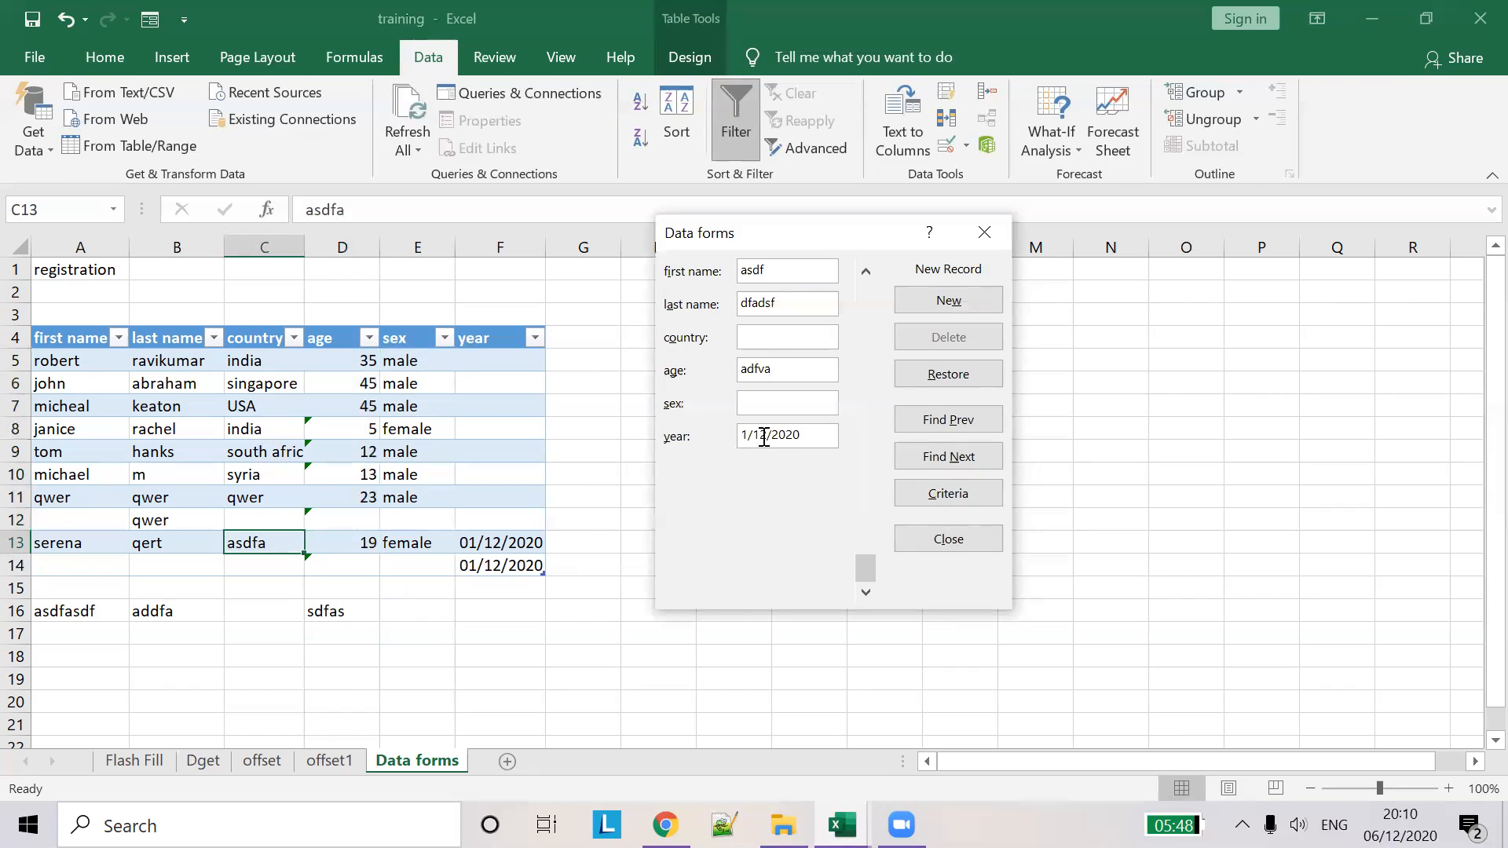
key(Return)
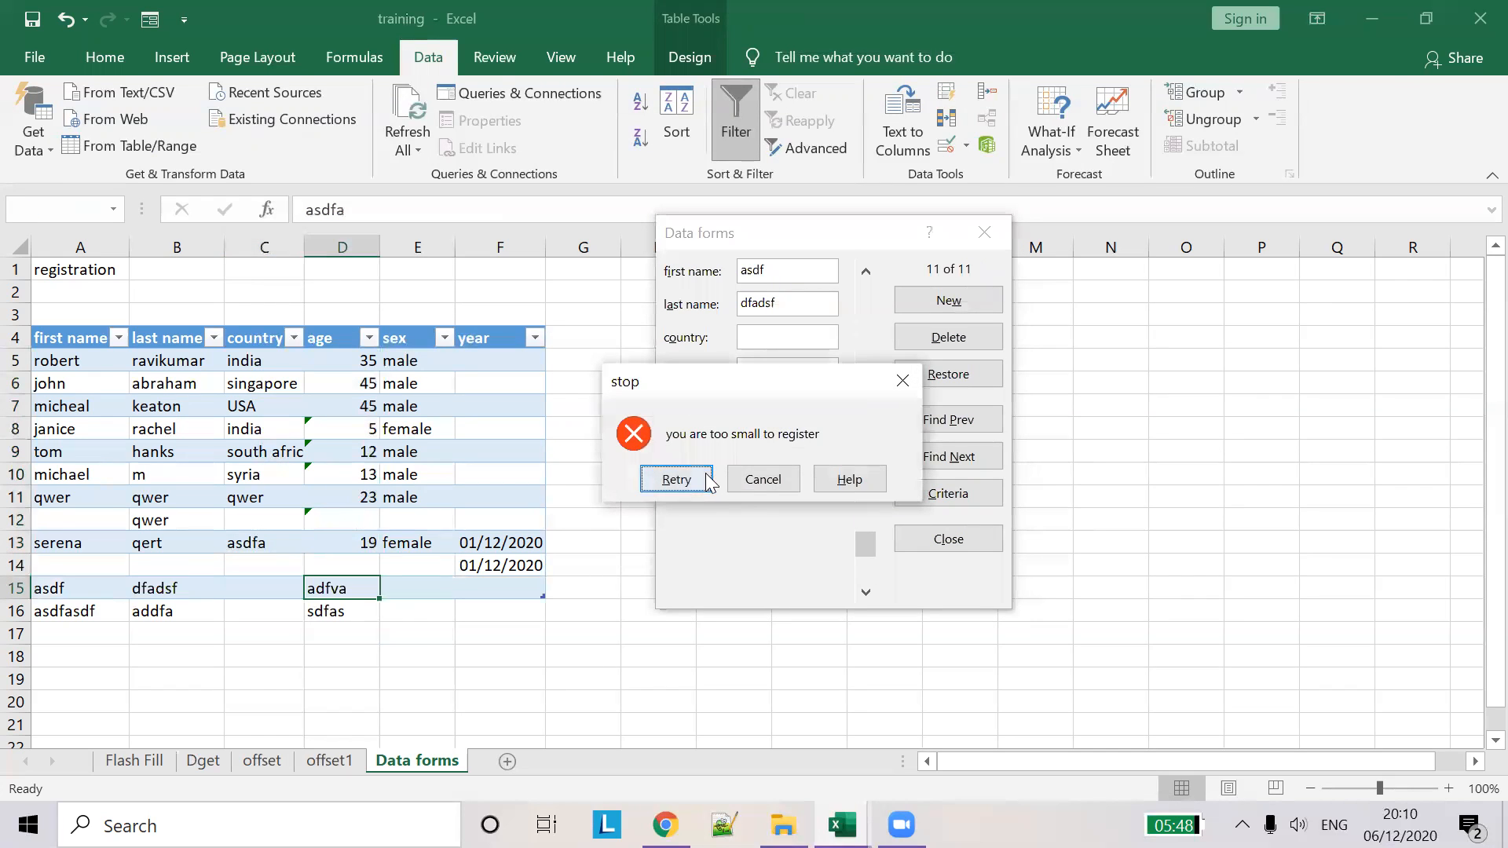
- After the age stop alerts reject 12, correct the age to 19 and submit the record
click(749, 488)
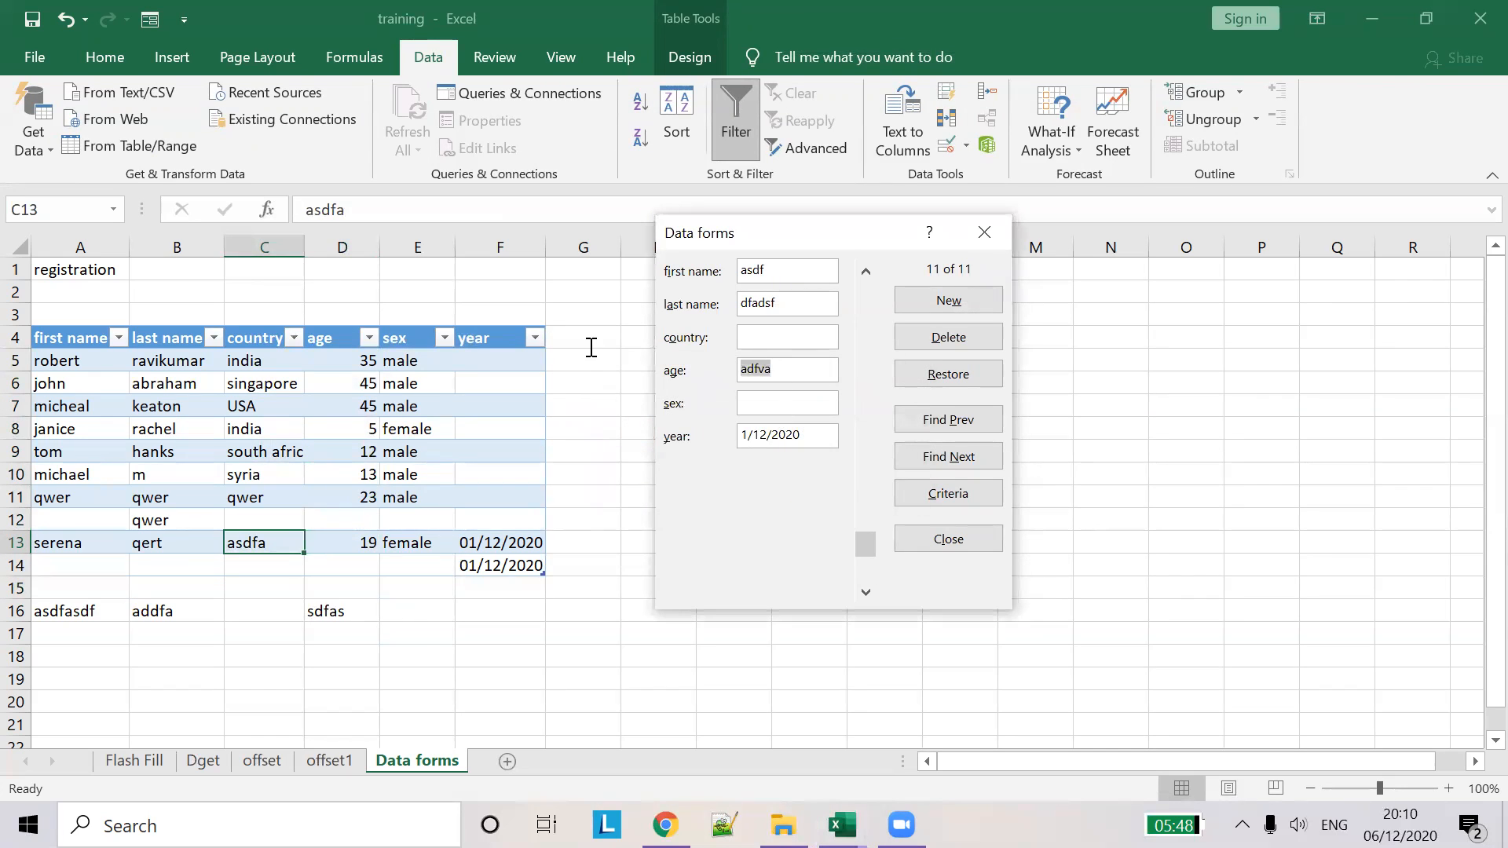
text(12)
key(Return)
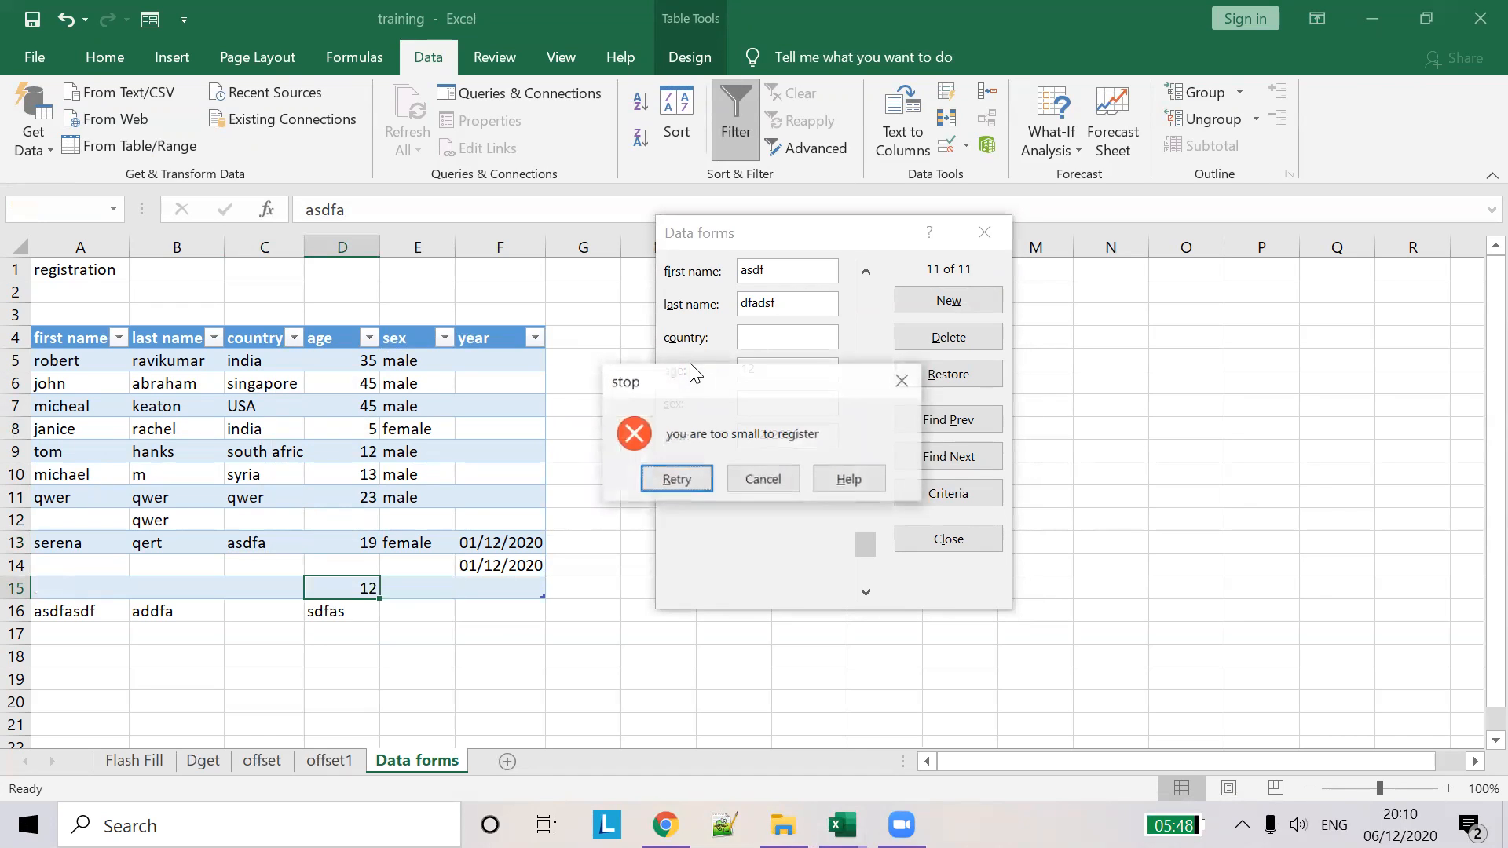
click(689, 479)
text(1)
key(Return)
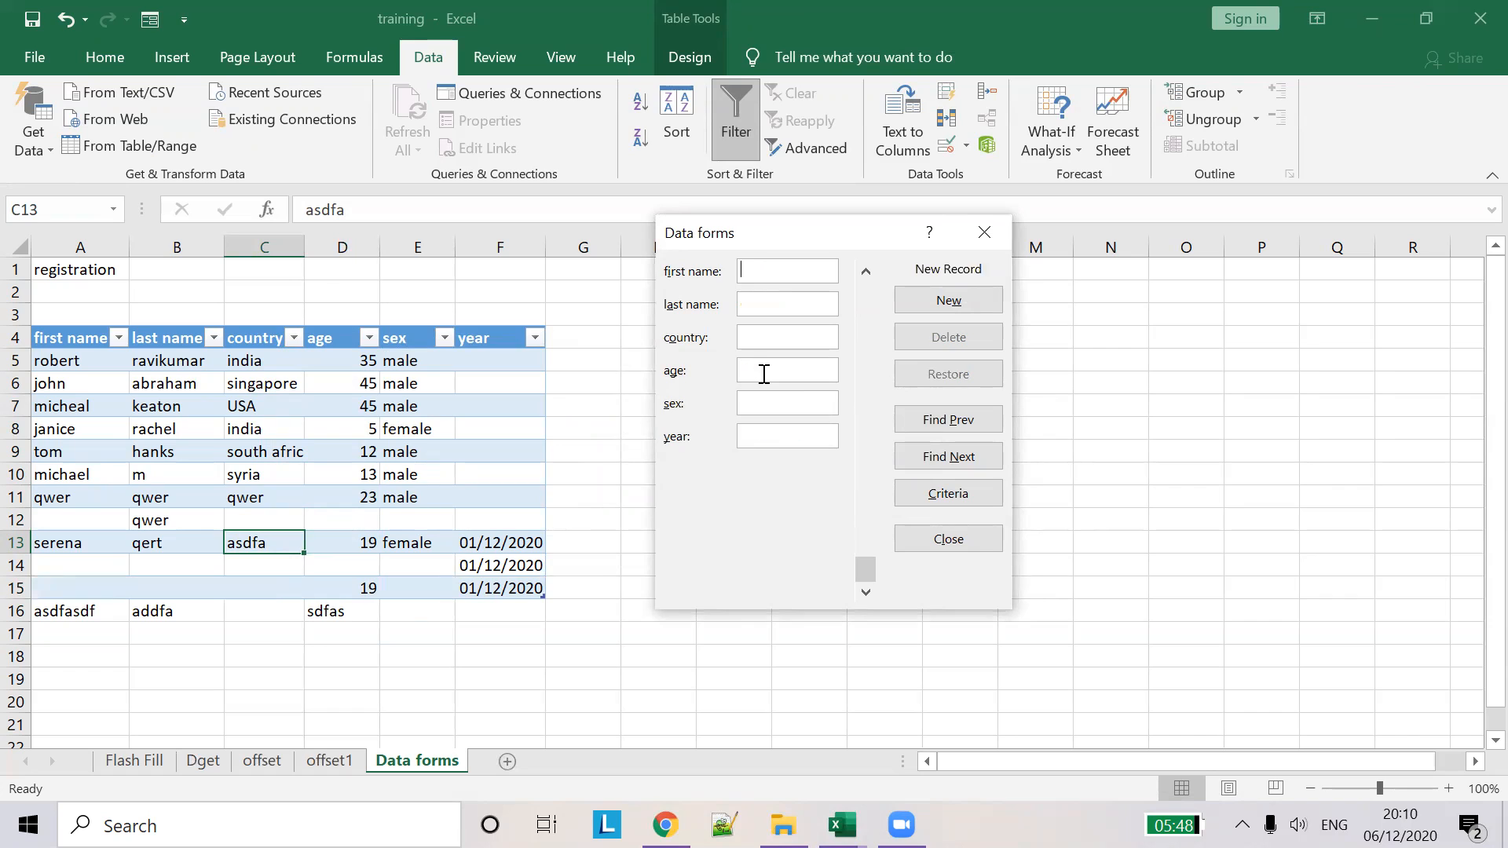